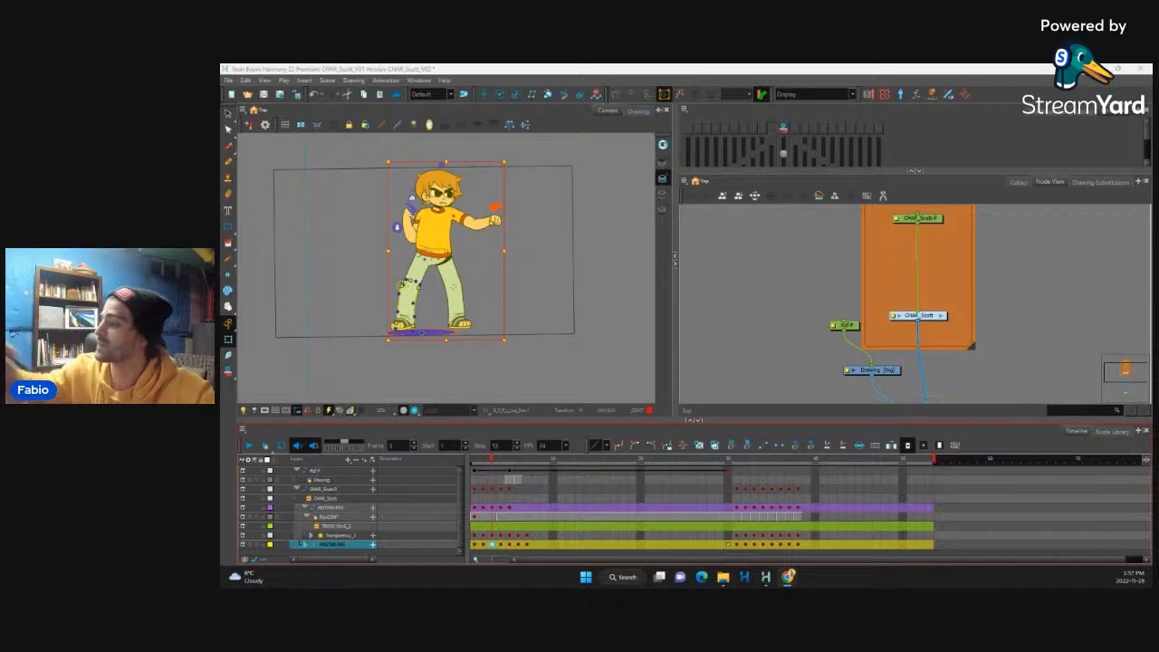
Step: Step back and forth through the first seven frames to compare the character's fighting poses
{"action": "left_click", "coordinate": [476, 545]}
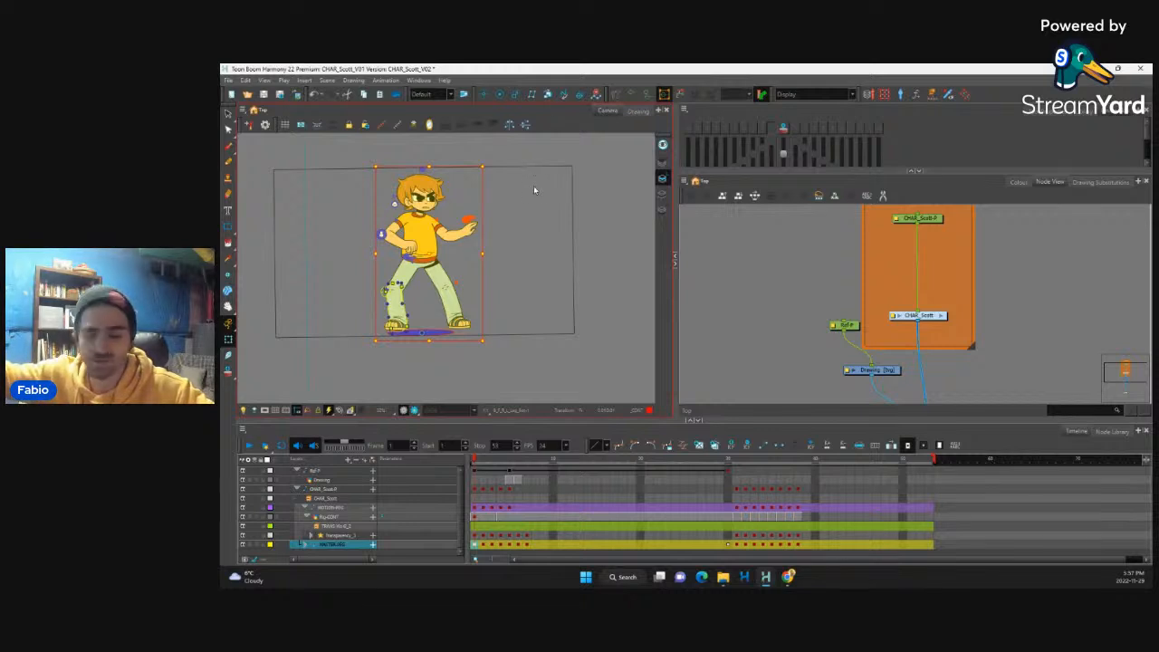
{"action": "key", "text": "shift+c"}
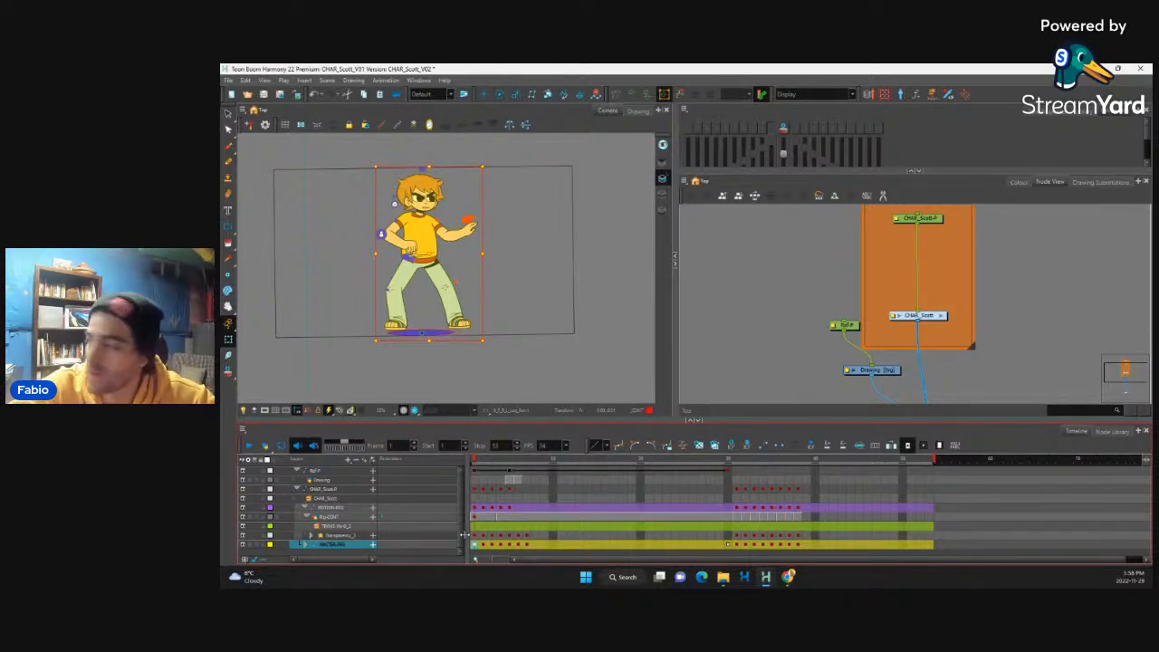
{"action": "key", "text": "comma"}
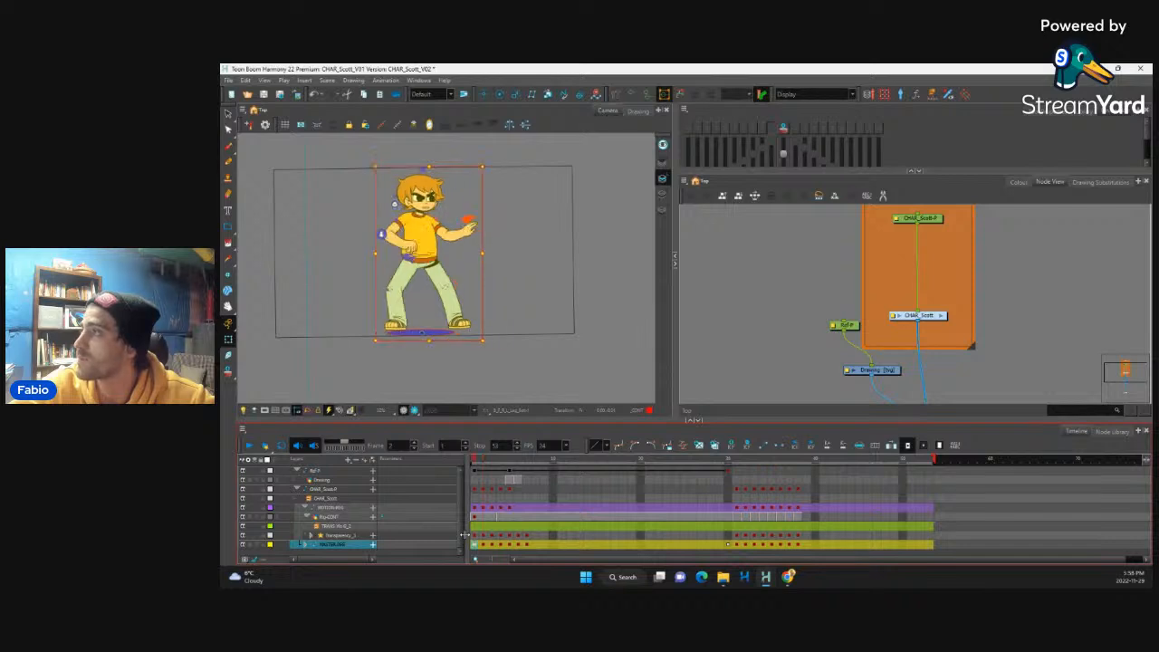
{"action": "key", "text": "period"}
{"action": "key", "text": "comma"}
{"action": "key", "text": "period"}
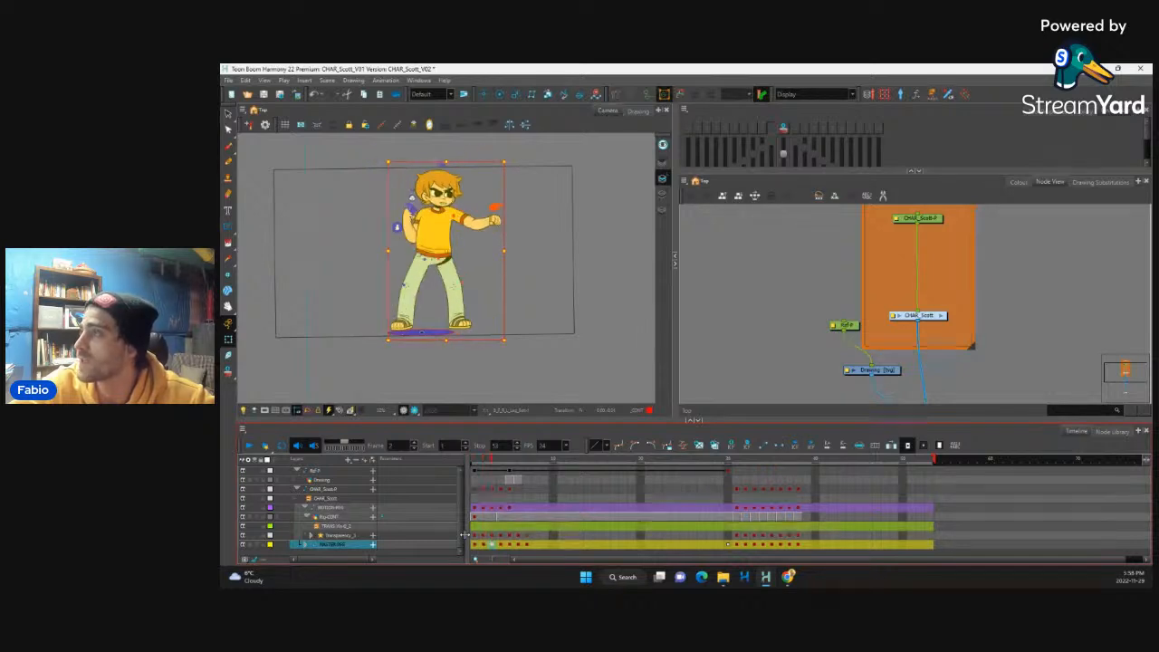
{"action": "key", "text": "comma"}
{"action": "key", "text": "period"}
{"action": "key", "text": "period"}
{"action": "key", "text": "comma"}
{"action": "key", "text": "period"}
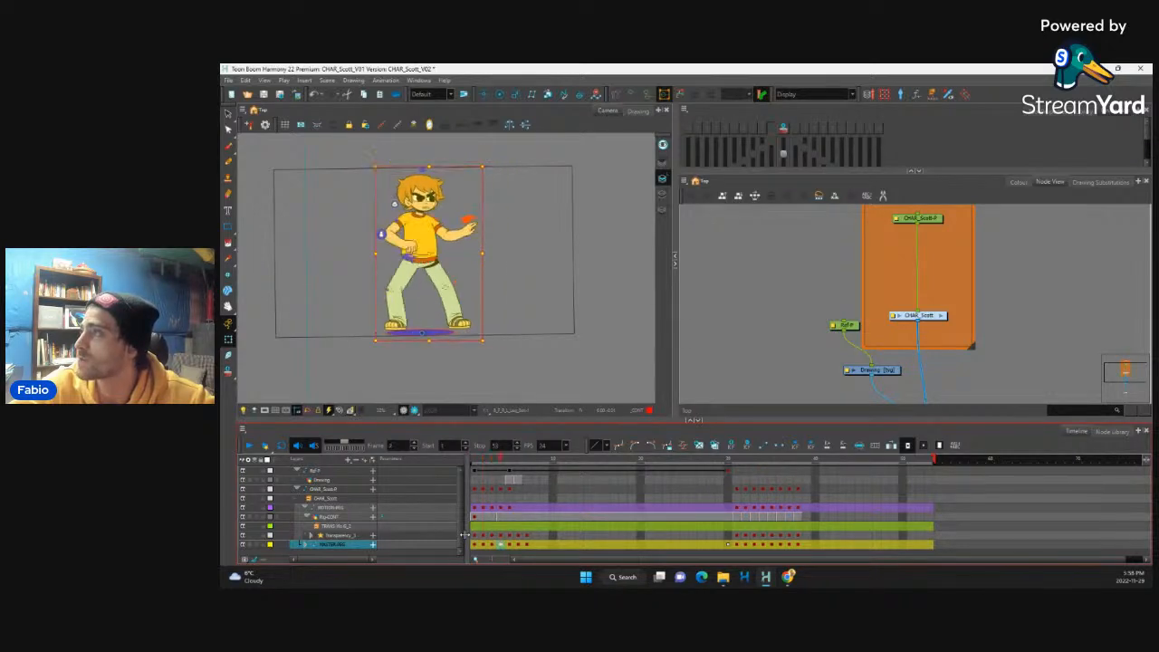
{"action": "key", "text": "comma"}
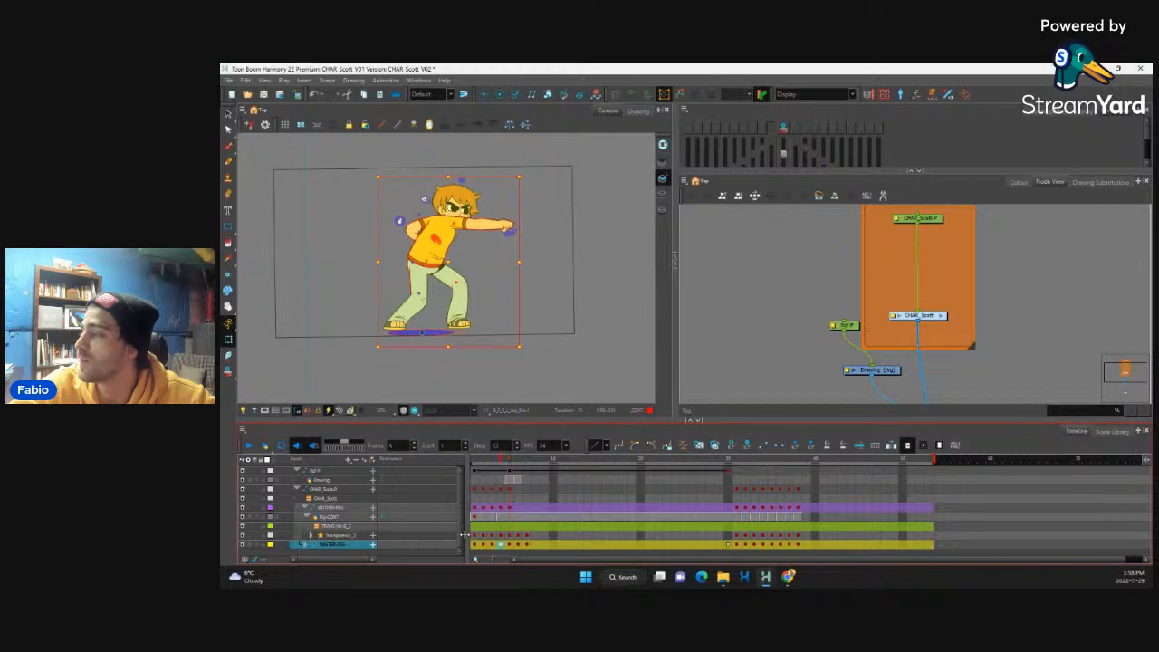
{"action": "key", "text": "comma"}
{"action": "key", "text": "period"}
{"action": "key", "text": "period"}
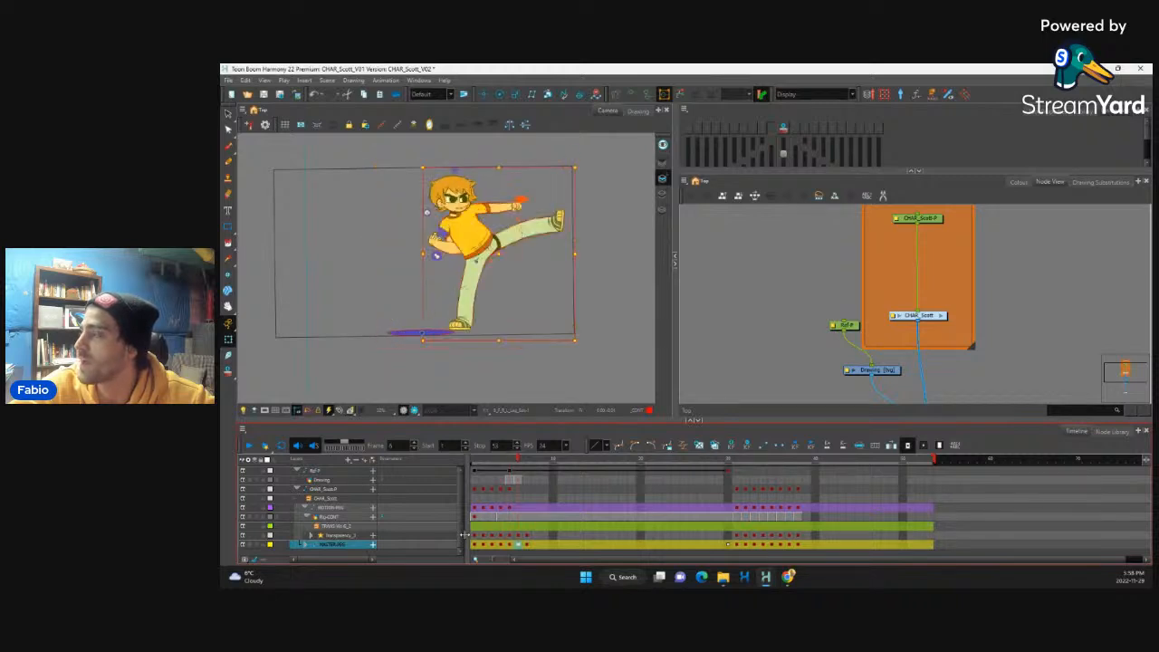
{"action": "key", "text": "comma"}
{"action": "key", "text": "comma"}
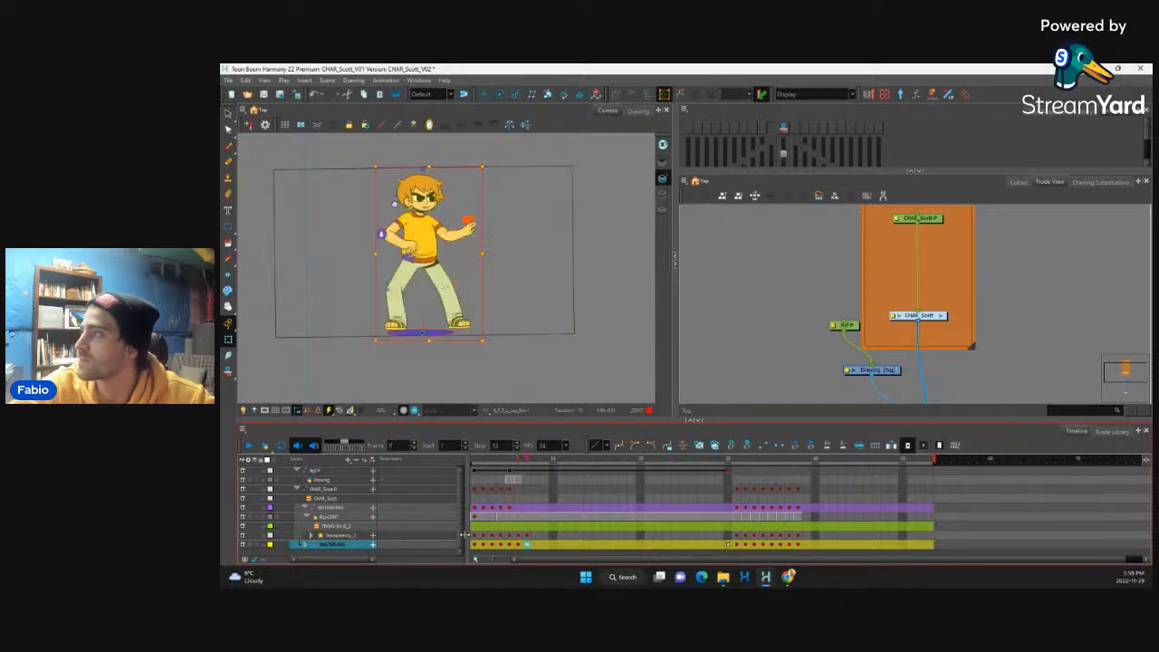
{"action": "key", "text": "period"}
{"action": "key", "text": "comma"}
{"action": "key", "text": "period"}
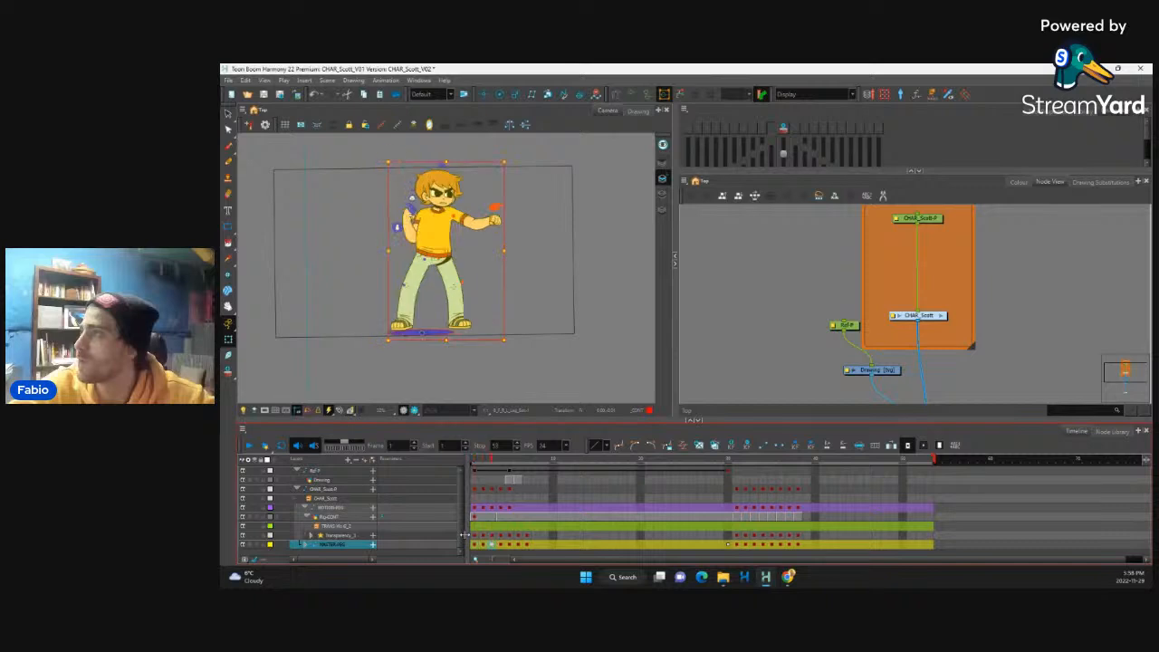
{"action": "key", "text": "comma"}
{"action": "key", "text": "period"}
{"action": "key", "text": "period"}
{"action": "key", "text": "comma"}
{"action": "key", "text": "comma"}
{"action": "key", "text": "period"}
{"action": "key", "text": "period"}
{"action": "key", "text": "comma"}
{"action": "key", "text": "comma"}
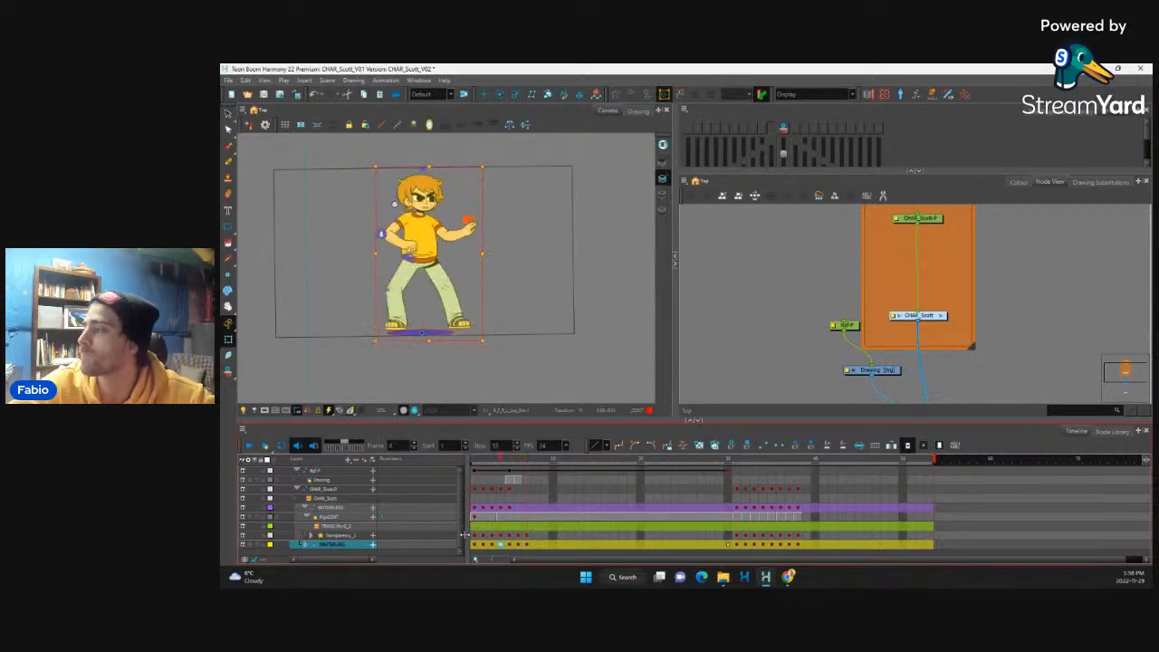
{"action": "key", "text": "period"}
{"action": "key", "text": "comma"}
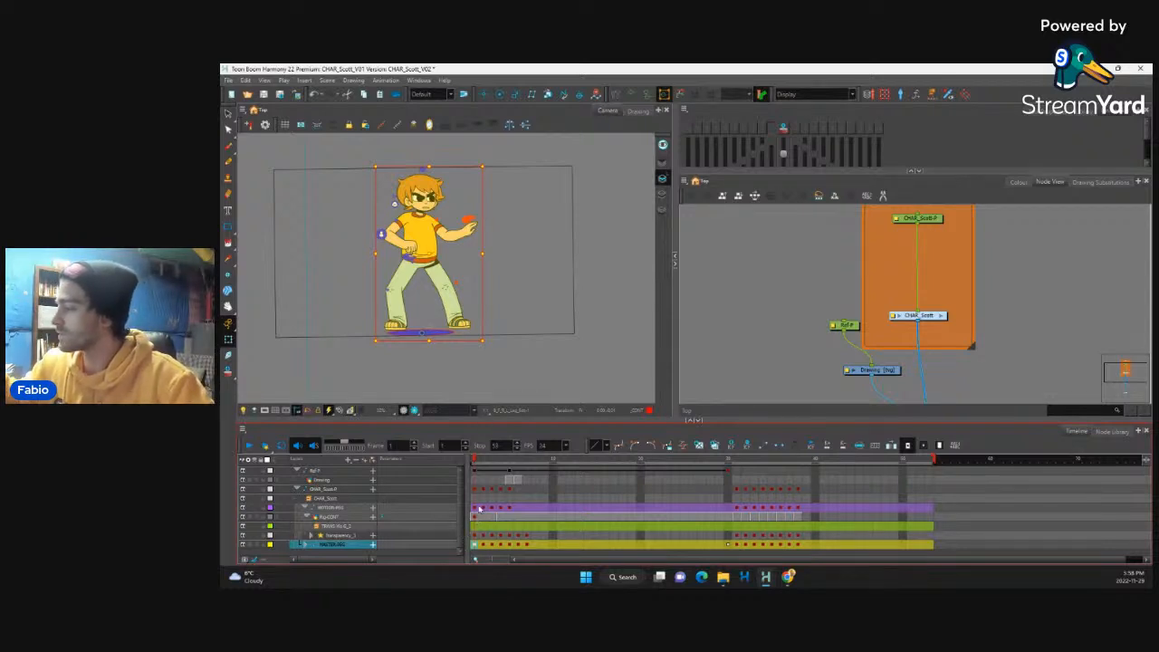
Step: Compare the key poses at the first frames using the motion peg's and master peg's keyframes
{"action": "left_click", "coordinate": [483, 510]}
{"action": "left_click", "coordinate": [485, 510]}
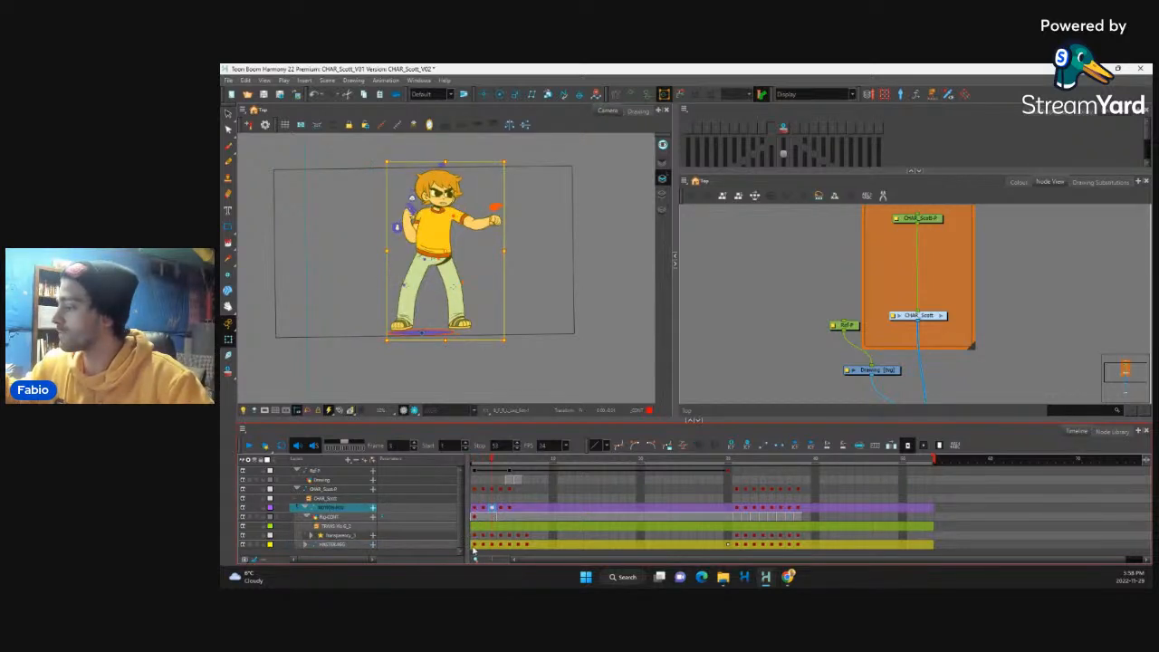
{"action": "left_click", "coordinate": [484, 547]}
{"action": "left_click", "coordinate": [483, 546]}
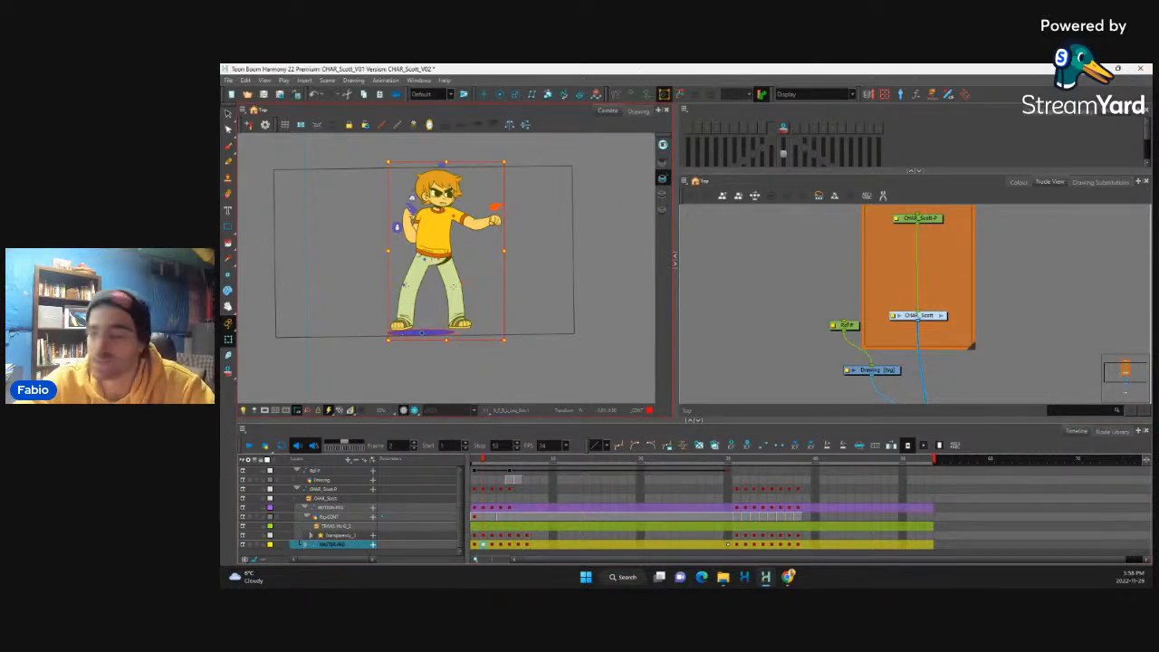
{"action": "left_click", "coordinate": [471, 539]}
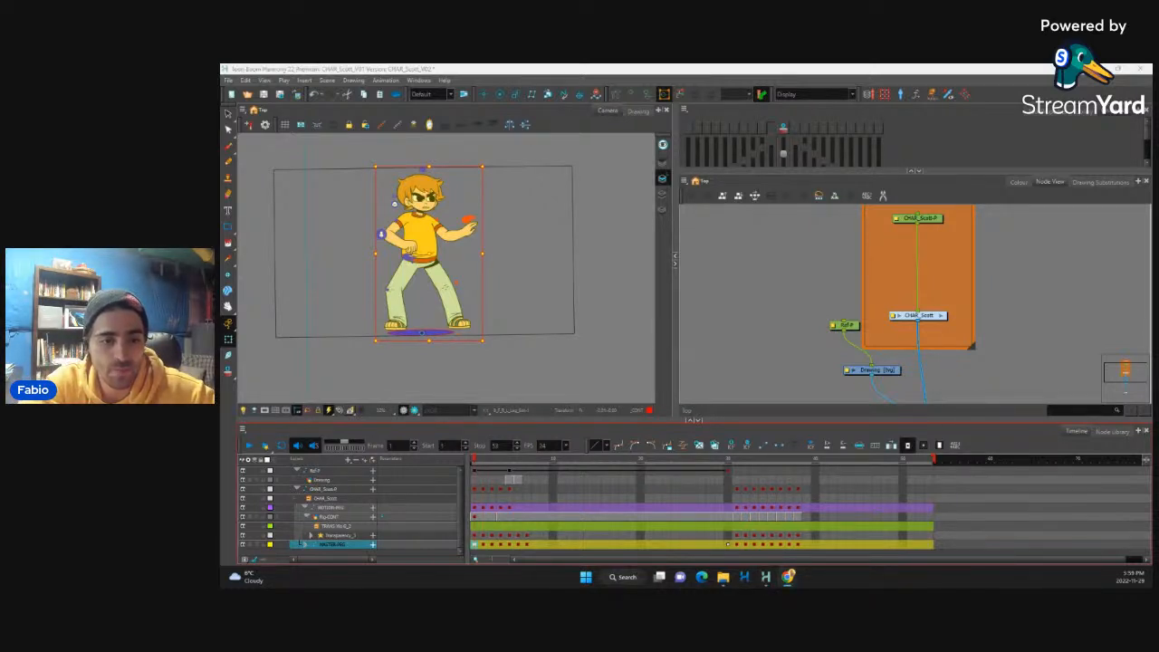
{"action": "left_click", "coordinate": [483, 542]}
{"action": "left_click", "coordinate": [475, 544]}
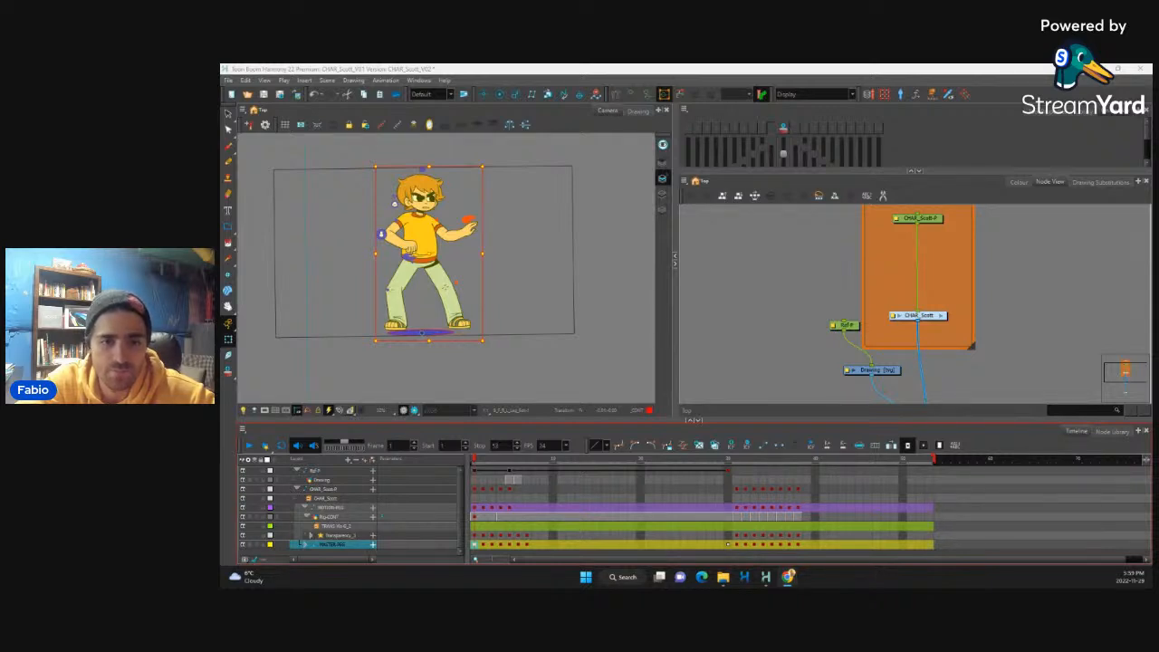
{"action": "left_click", "coordinate": [484, 546]}
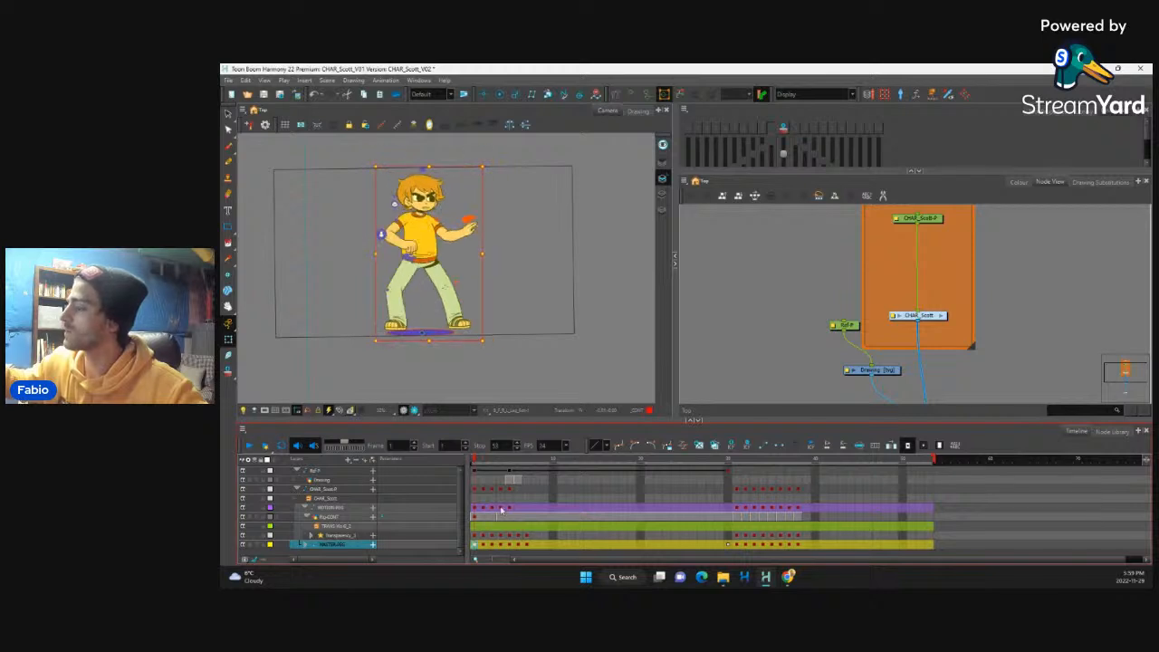
Step: Extend the first pose by one frame across all character layers and check frames 1 and 2
{"action": "left_click_drag", "start_coordinate": [475, 489], "coordinate": [475, 545]}
{"action": "key", "text": "plus"}
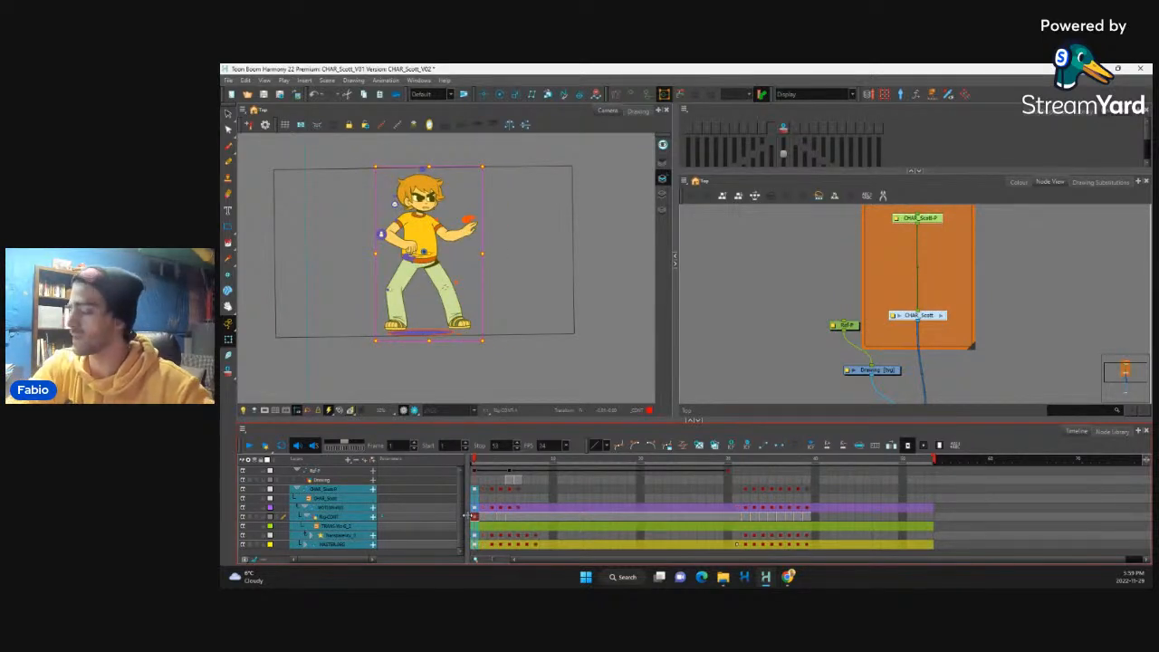
{"action": "key", "text": "alt+Tab"}
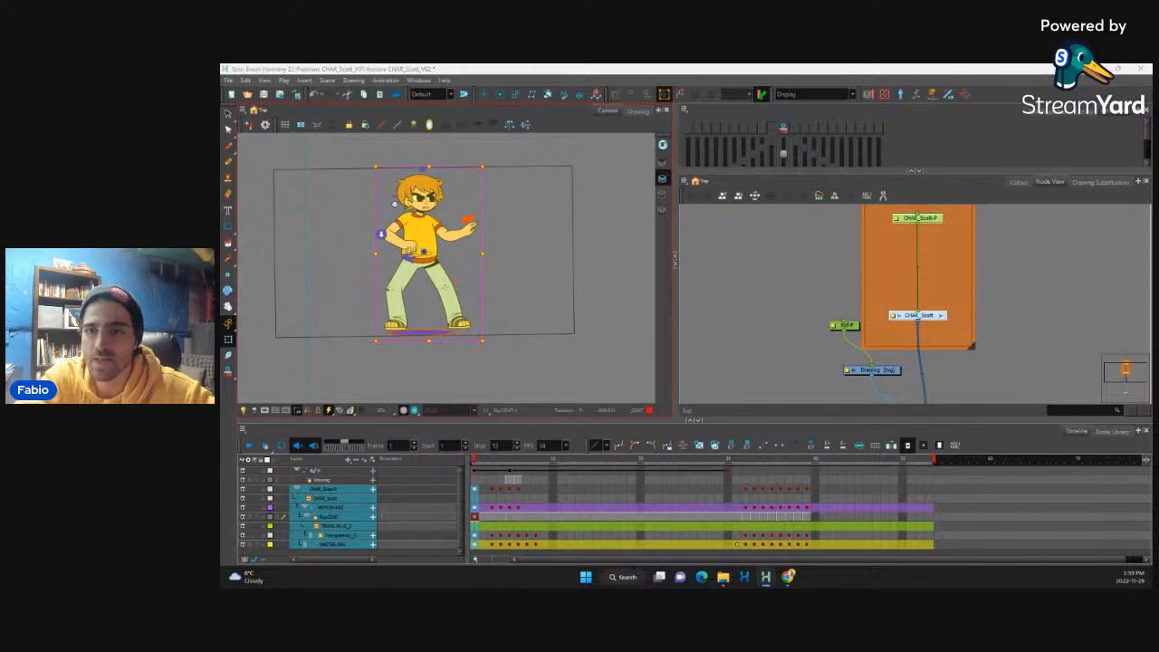
{"action": "left_click", "coordinate": [479, 540]}
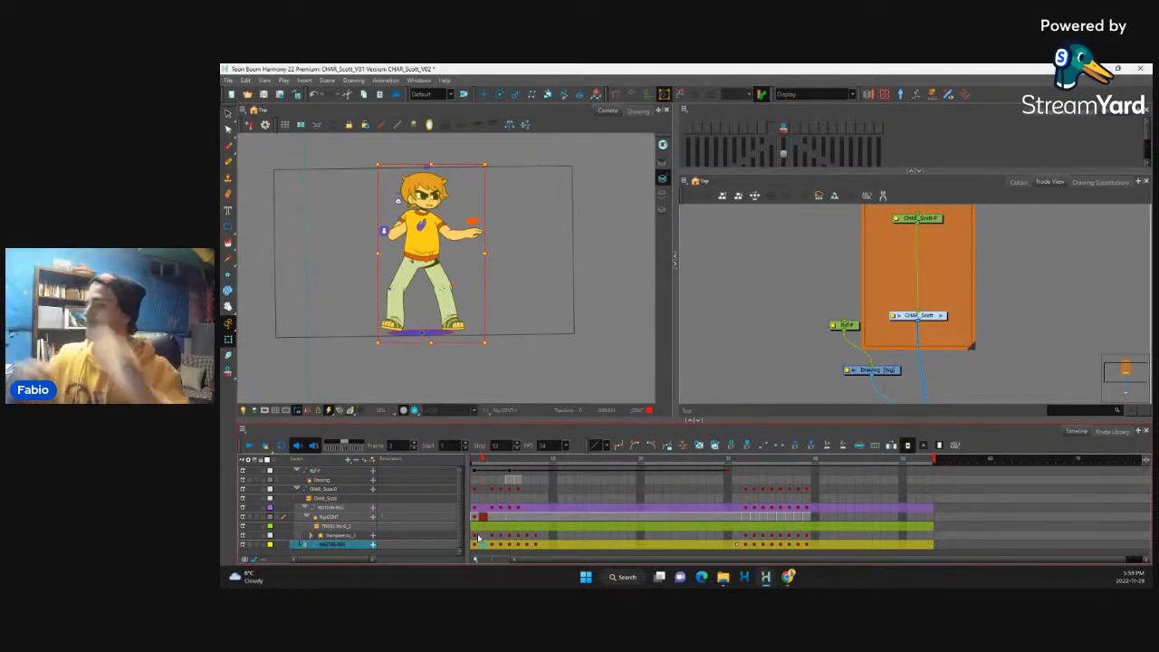
{"action": "left_click", "coordinate": [475, 535]}
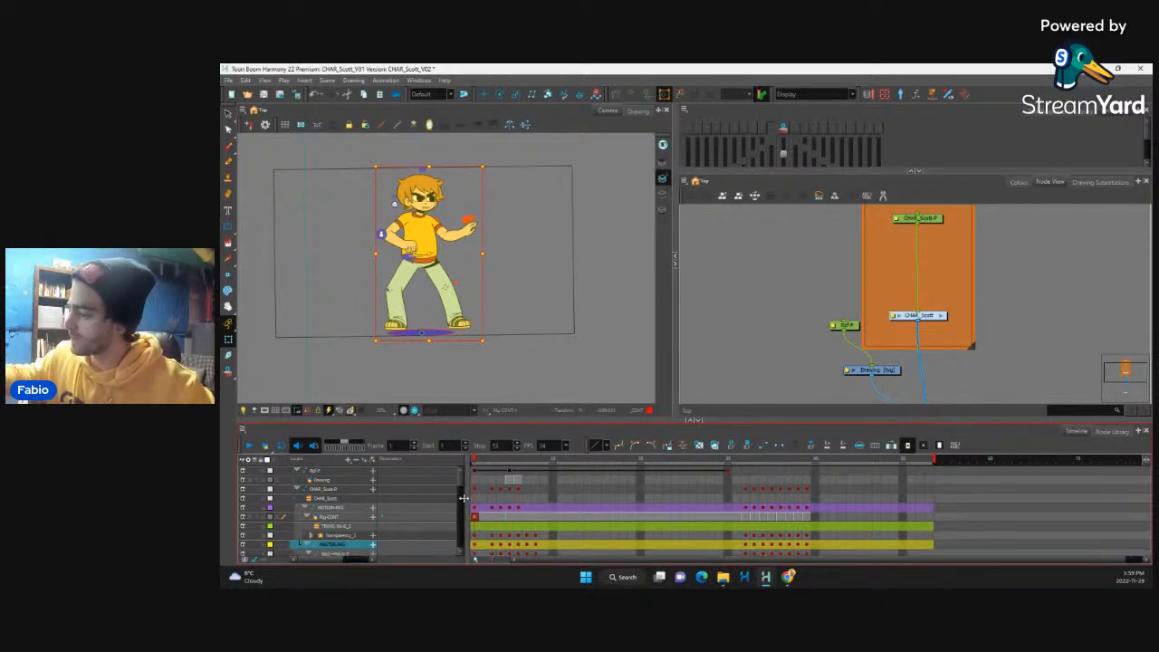
Step: Expand the master peg's hierarchy, select the body peg directly beneath it, and go to the new frame 2
{"action": "left_click", "coordinate": [303, 544]}
{"action": "scroll", "coordinate": [308, 534], "scroll_direction": "down", "scroll_amount": 1}
{"action": "left_click", "coordinate": [311, 526]}
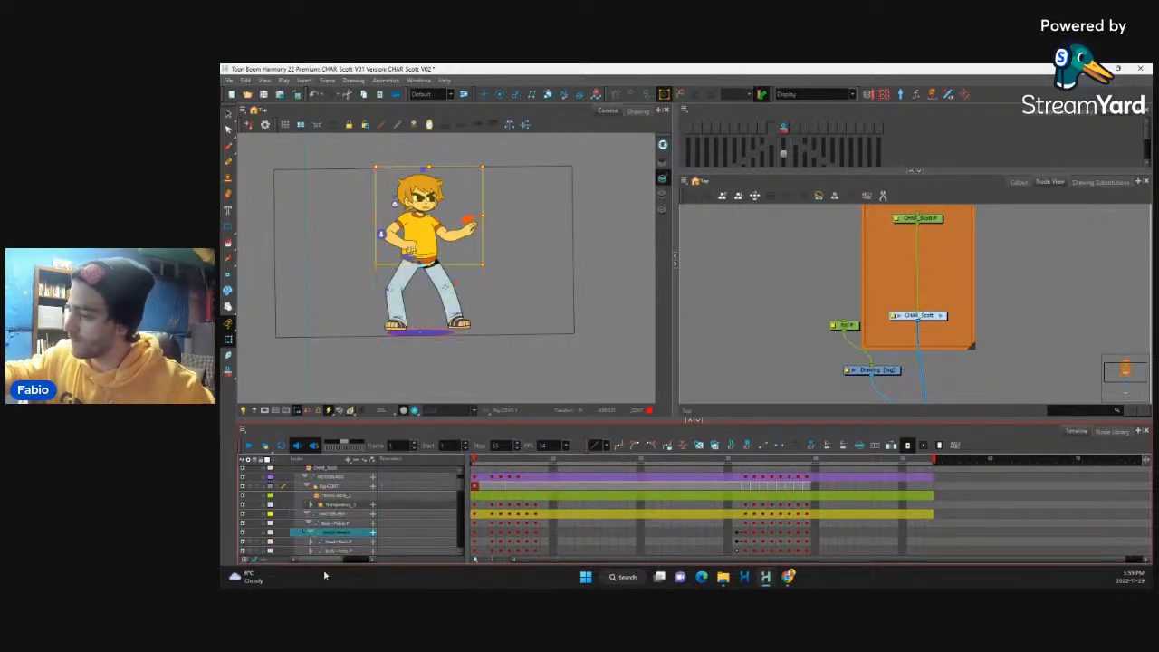
{"action": "scroll", "coordinate": [312, 535], "scroll_direction": "up", "scroll_amount": 1}
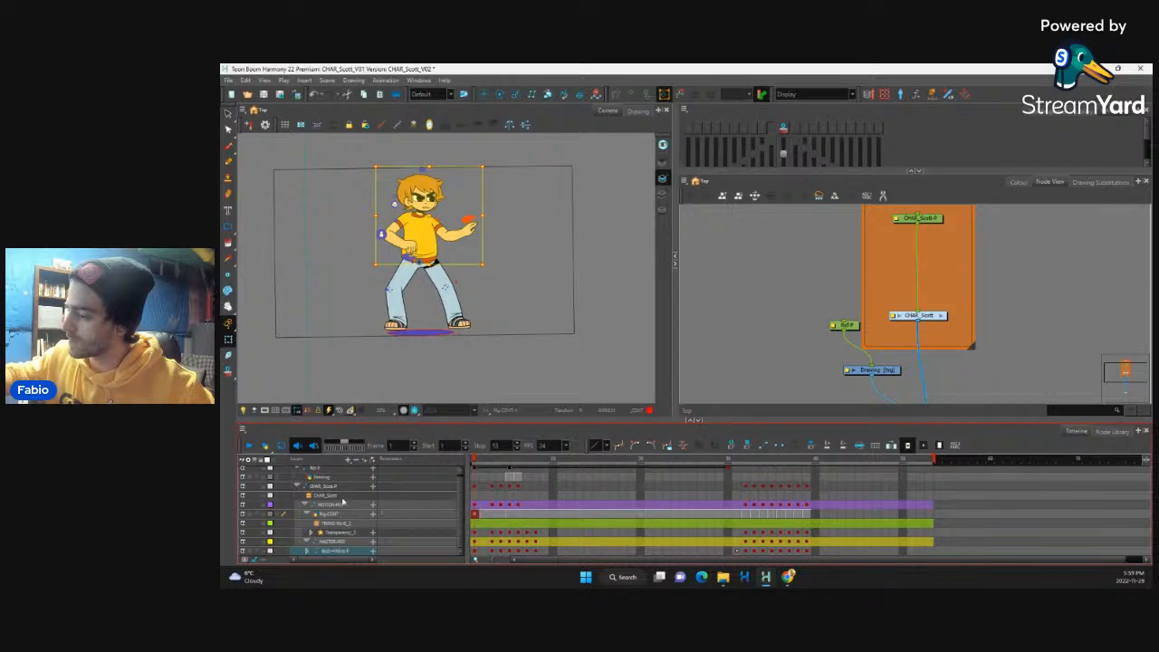
{"action": "left_click", "coordinate": [474, 551]}
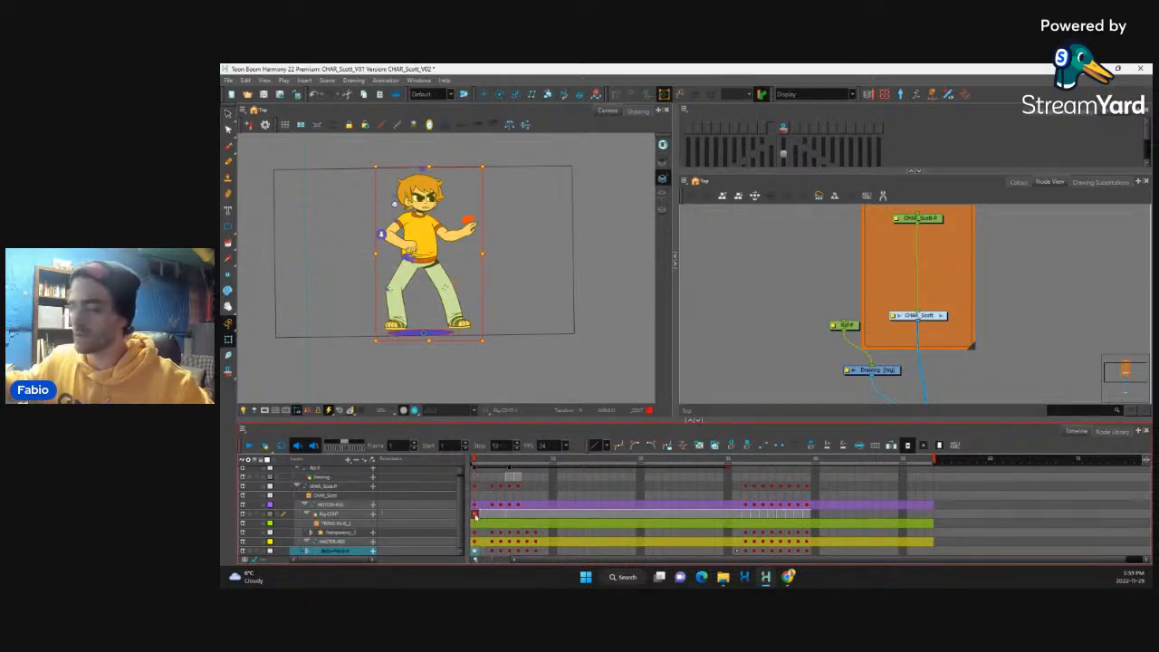
{"action": "left_click", "coordinate": [492, 552]}
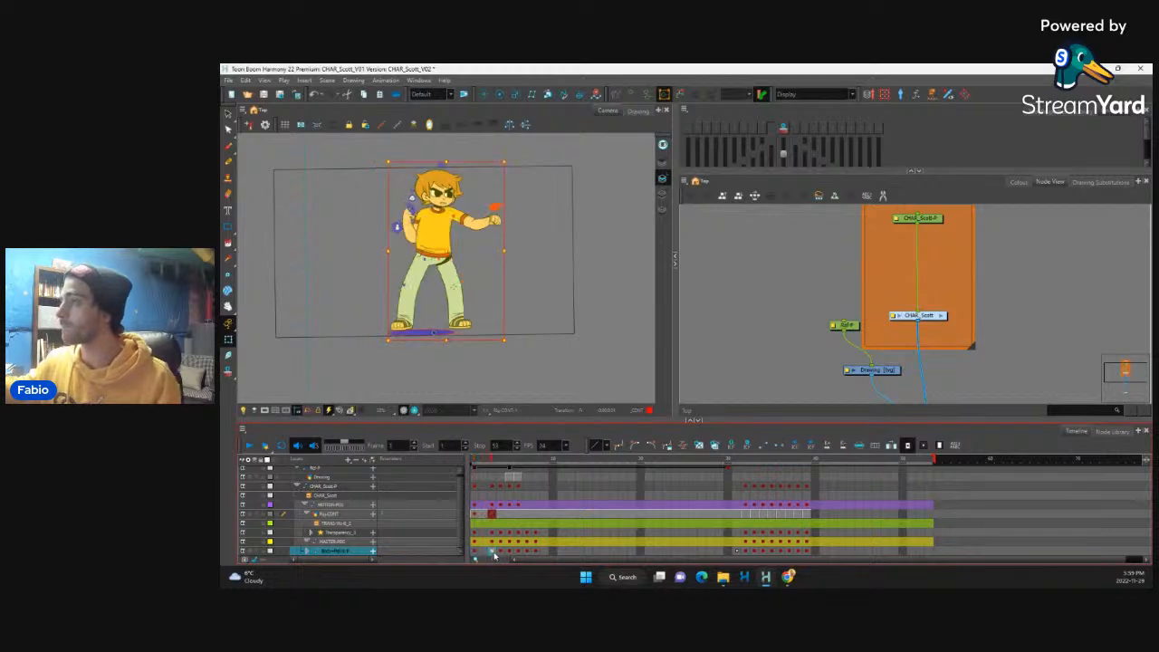
{"action": "left_click", "coordinate": [483, 552]}
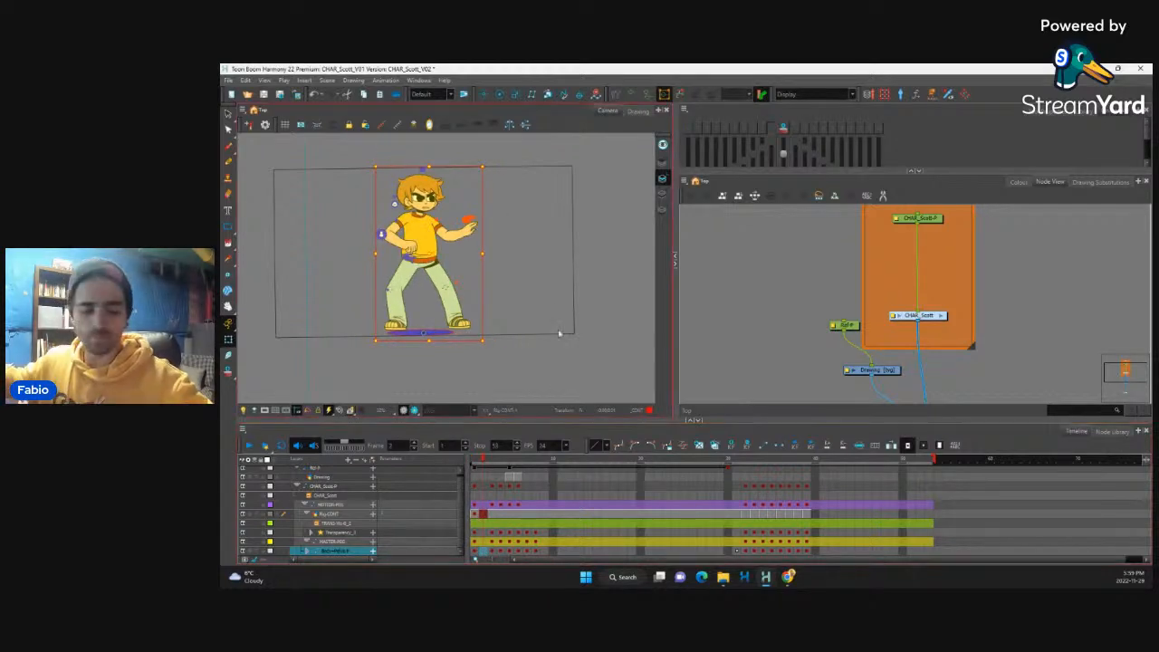
Step: Select the face drawing at frame 2 and turn on onion skinning for the neighbouring frames
{"action": "scroll", "coordinate": [480, 238], "scroll_direction": "up", "scroll_amount": 3}
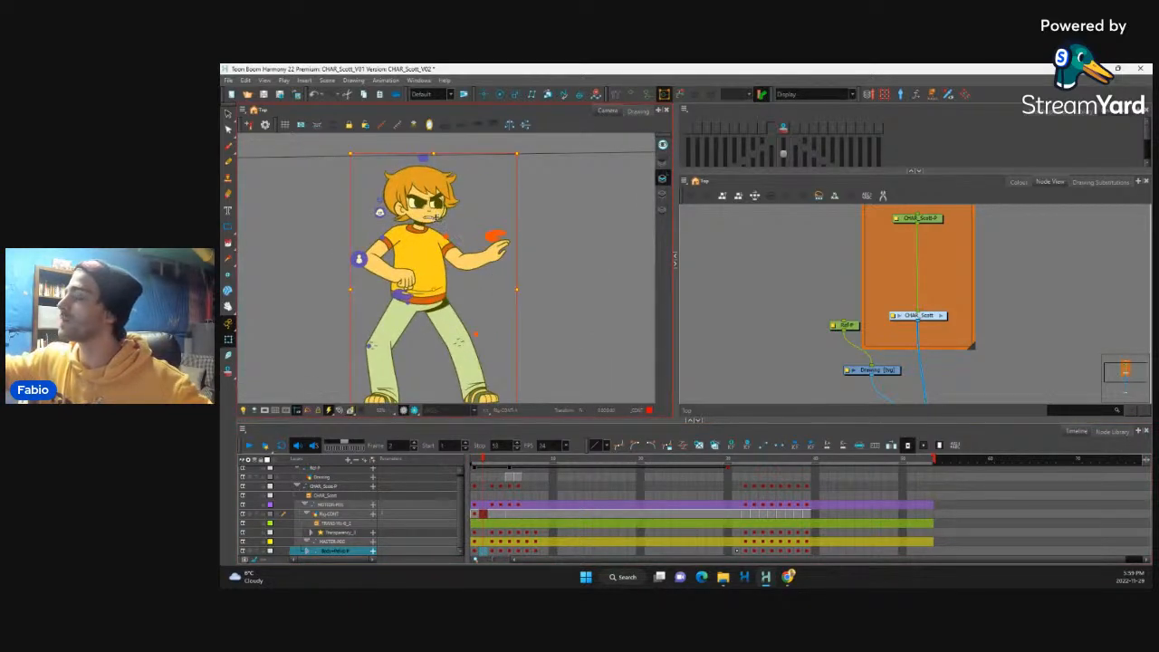
{"action": "left_click", "coordinate": [437, 218]}
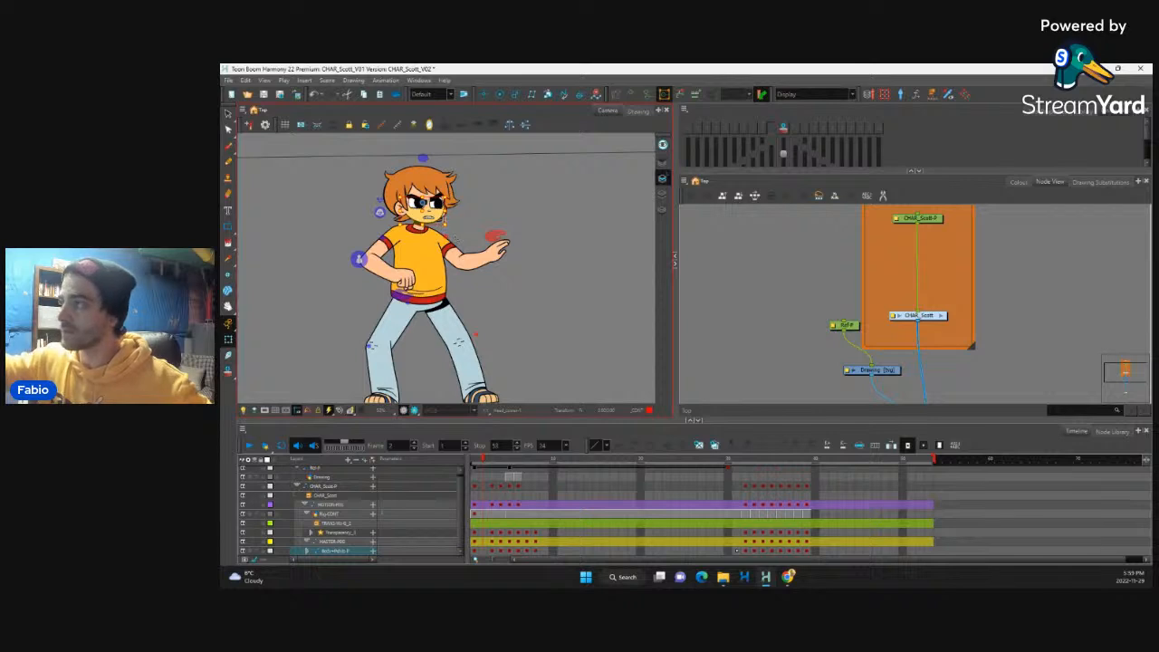
{"action": "left_click", "coordinate": [782, 129]}
{"action": "left_click", "coordinate": [806, 130]}
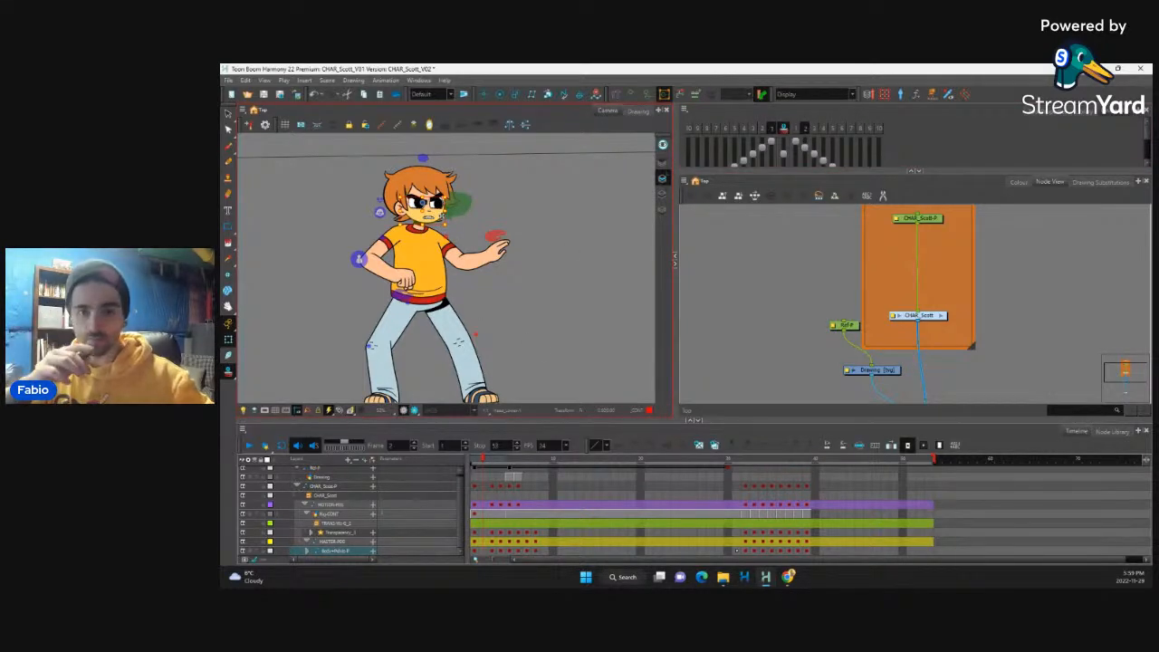
Step: Select the parent peg controlling the whole upper body and tilt it slightly forward at frame 2
{"action": "key", "text": "b"}
{"action": "key", "text": "b"}
{"action": "key", "text": "b"}
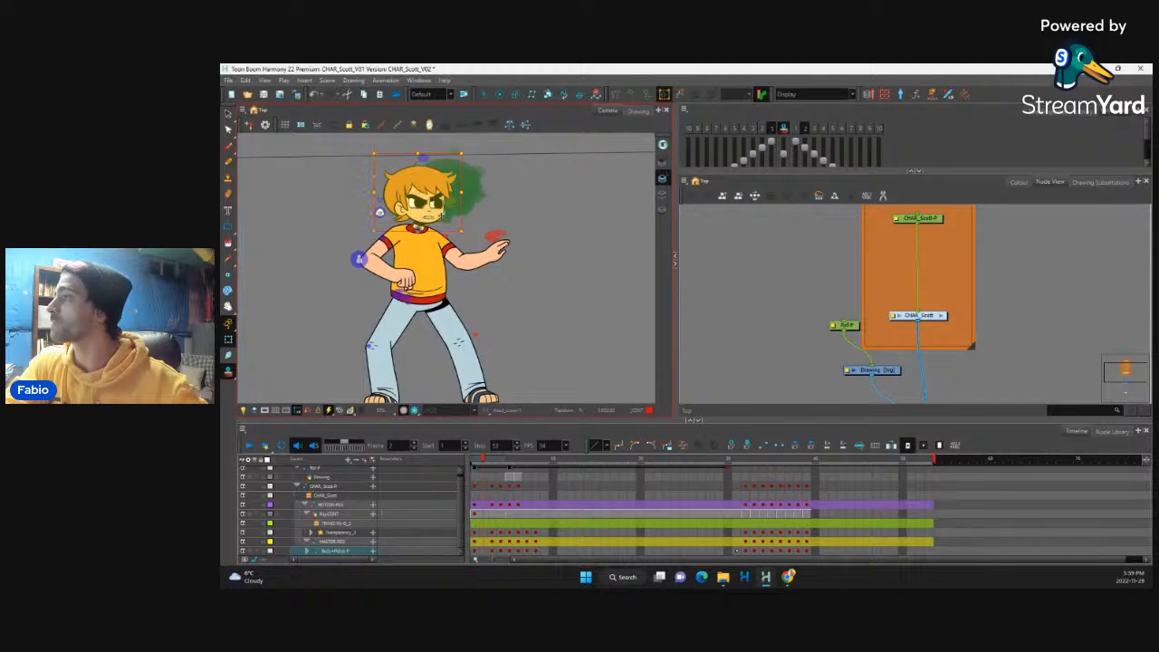
{"action": "key", "text": "b"}
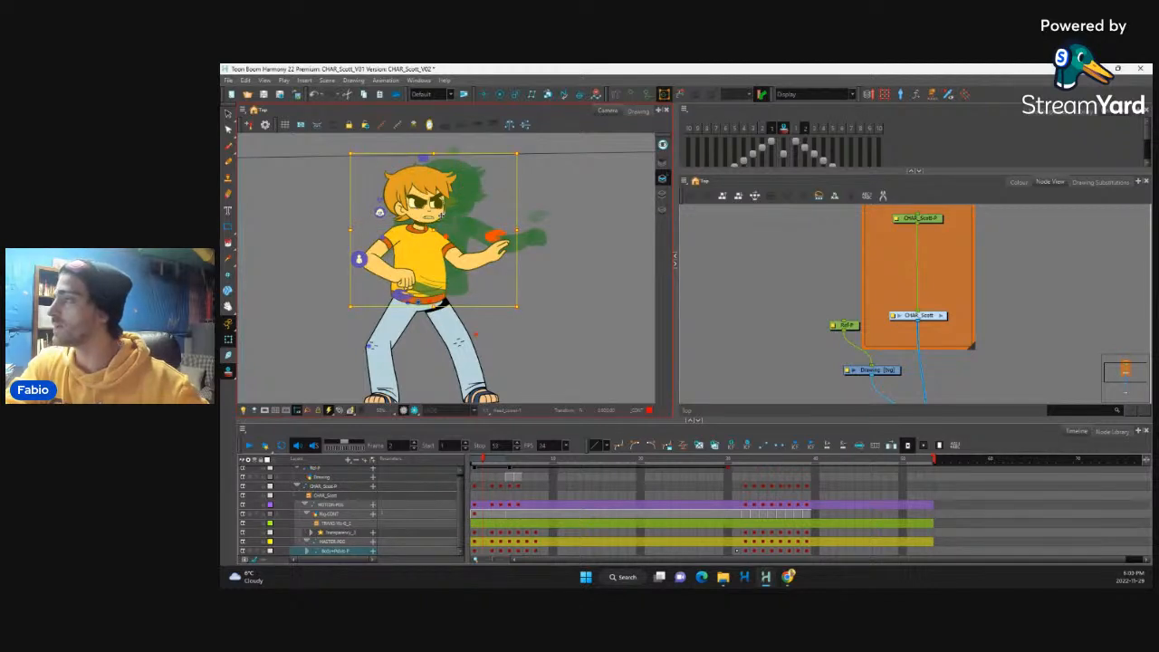
{"action": "left_click_drag", "start_coordinate": [522, 152], "coordinate": [536, 156]}
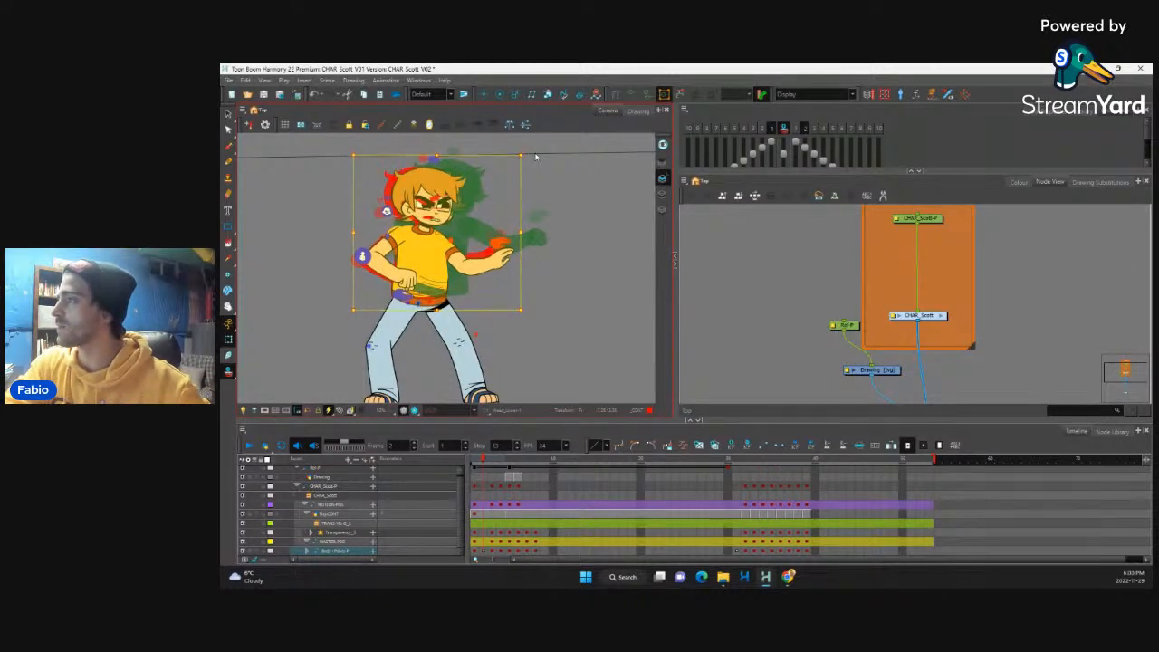
Step: Select the head's parent peg and rotate the head slightly backward at frame 2
{"action": "left_click", "coordinate": [442, 210]}
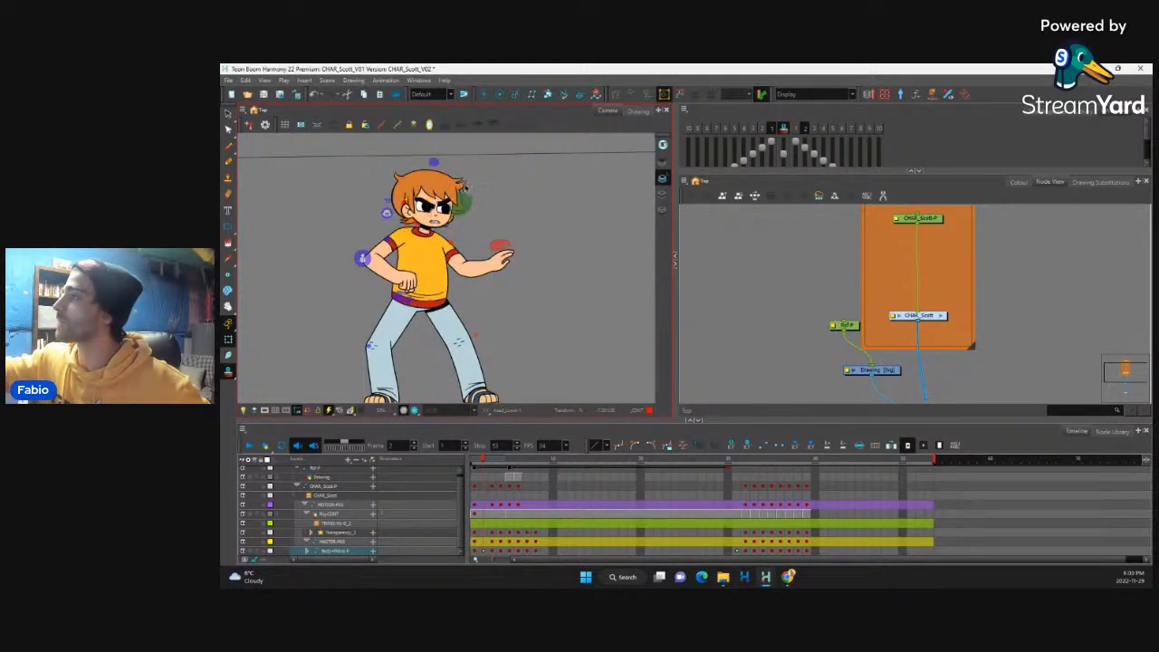
{"action": "key", "text": "b"}
{"action": "key", "text": "b"}
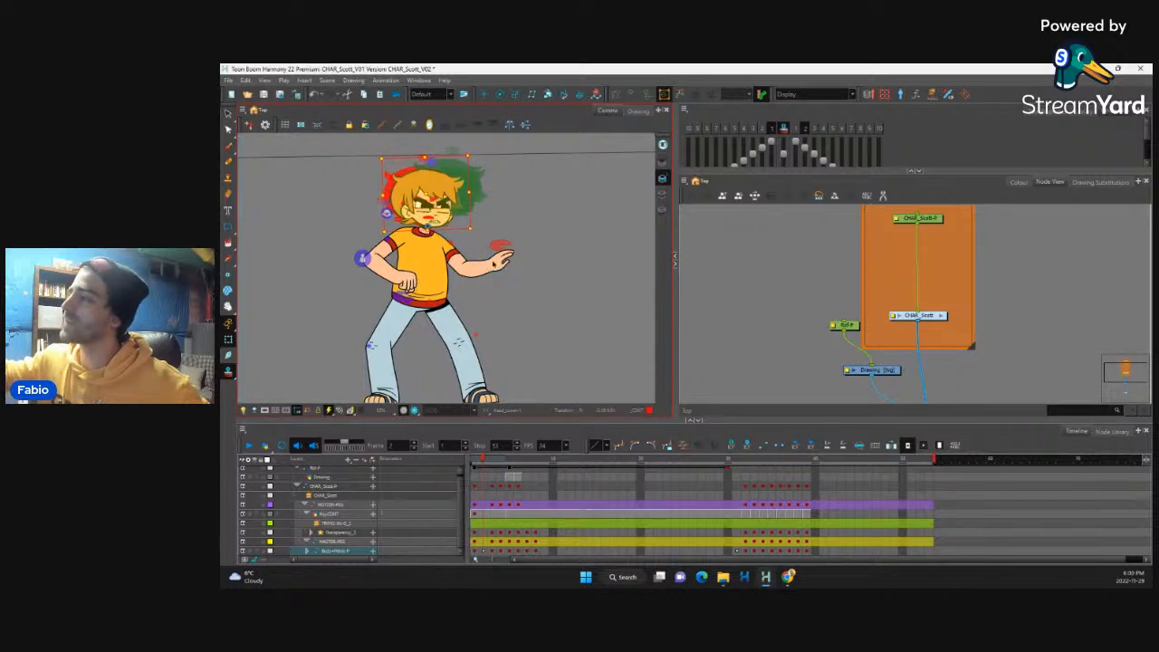
Step: Select the parent peg of the extended front arm and rotate the arm slightly upward at frame 2
{"action": "left_click", "coordinate": [496, 262]}
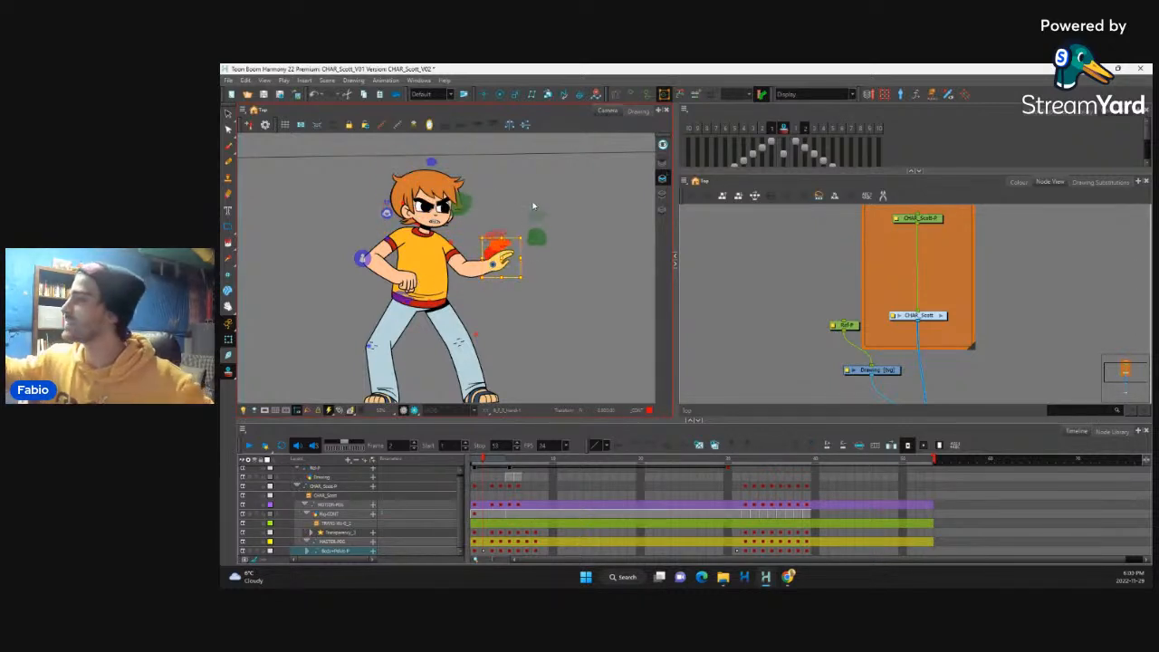
{"action": "key", "text": "b"}
{"action": "left_click_drag", "start_coordinate": [529, 233], "coordinate": [519, 218]}
{"action": "key", "text": "b"}
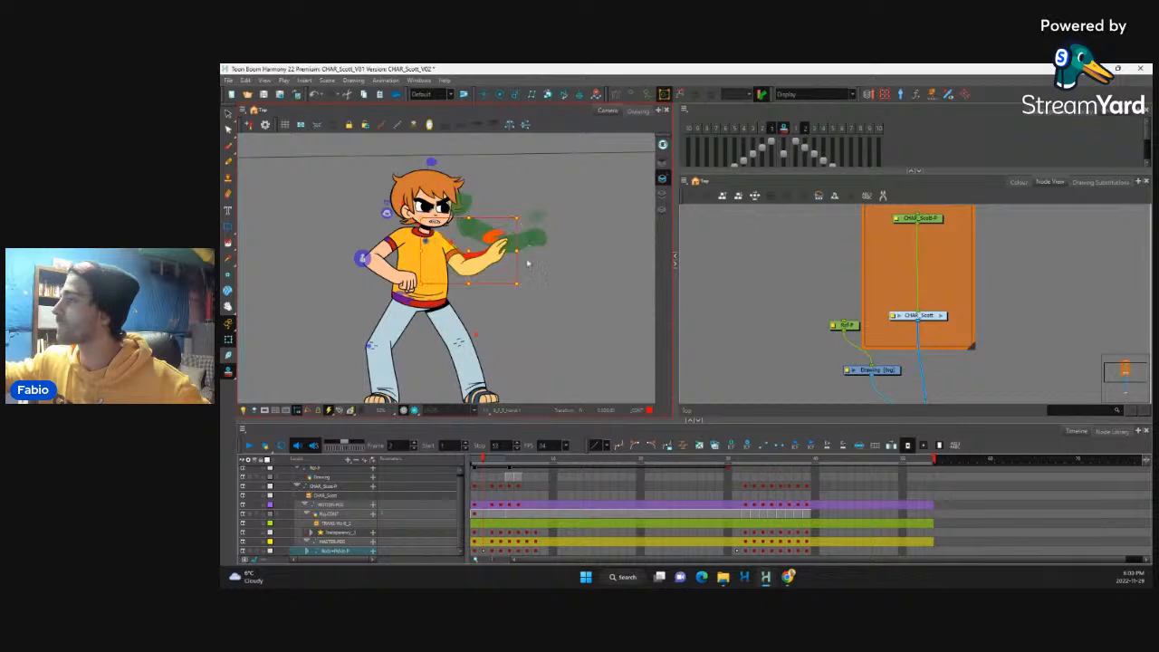
Step: Fold the front arm in toward the chest and rotate the rear forearm up so its fist sits below the chin at frame 2
{"action": "left_click_drag", "start_coordinate": [526, 284], "coordinate": [450, 262]}
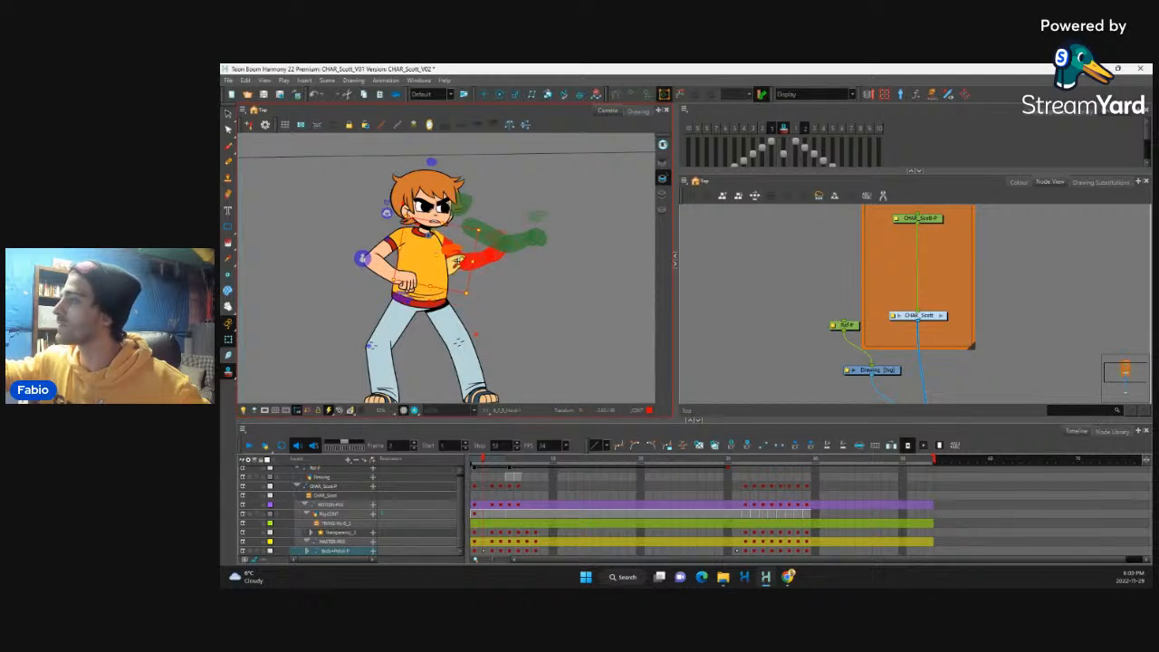
{"action": "left_click", "coordinate": [458, 261]}
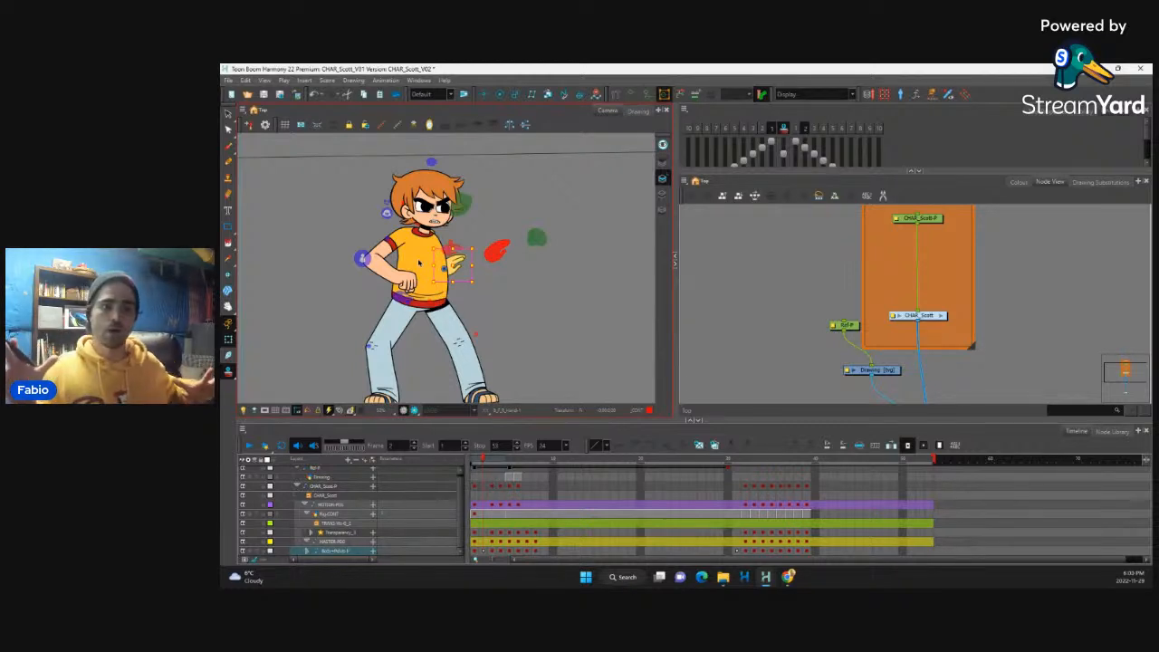
{"action": "left_click", "coordinate": [409, 282]}
{"action": "key", "text": "b"}
{"action": "key", "text": "b"}
{"action": "key", "text": "b"}
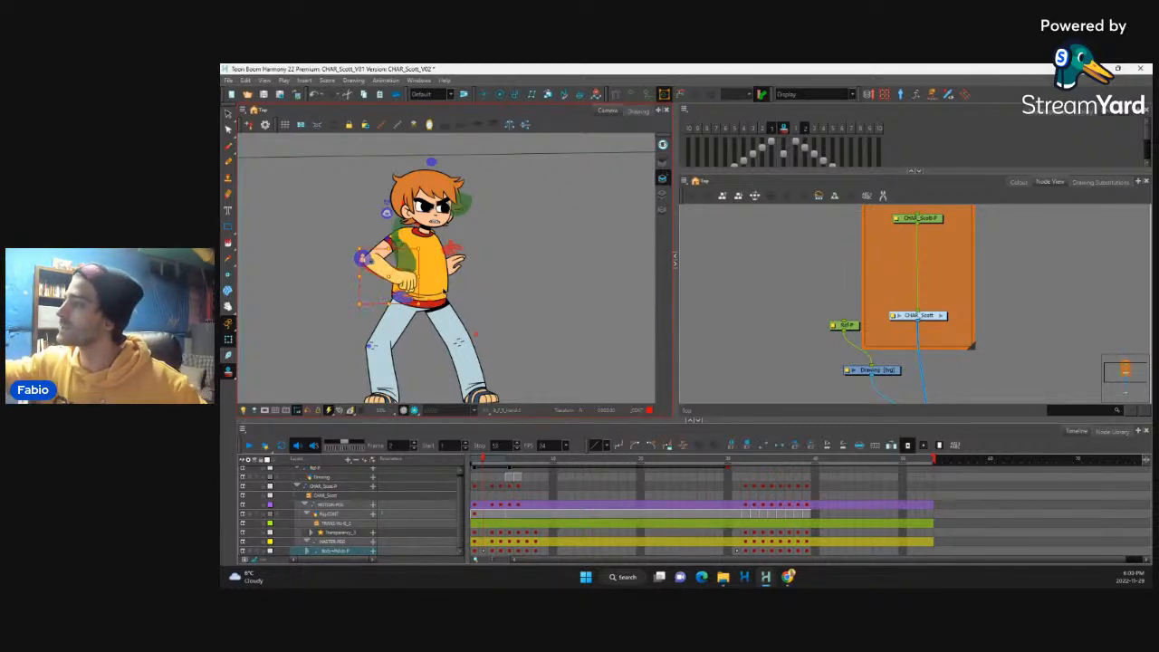
{"action": "left_click_drag", "start_coordinate": [407, 283], "coordinate": [432, 220]}
{"action": "key", "text": "b"}
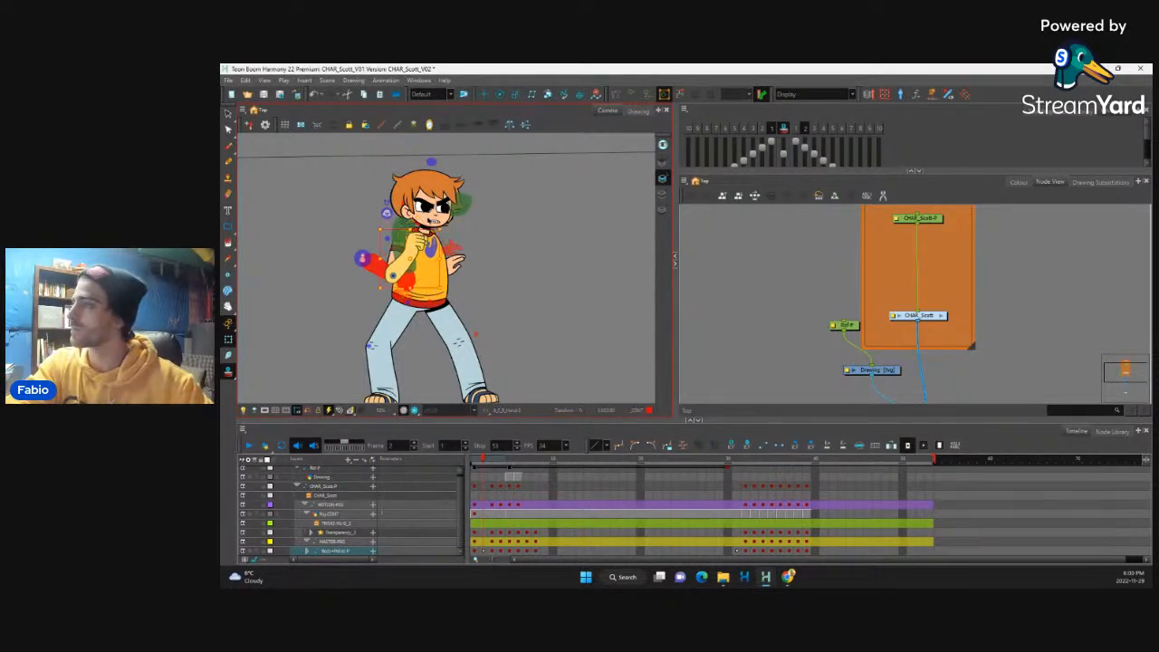
Step: Flip back and forth through frames 1 to 3 to check how the arms move between the poses
{"action": "key", "text": "comma"}
{"action": "key", "text": "period"}
{"action": "key", "text": "period"}
{"action": "key", "text": "period"}
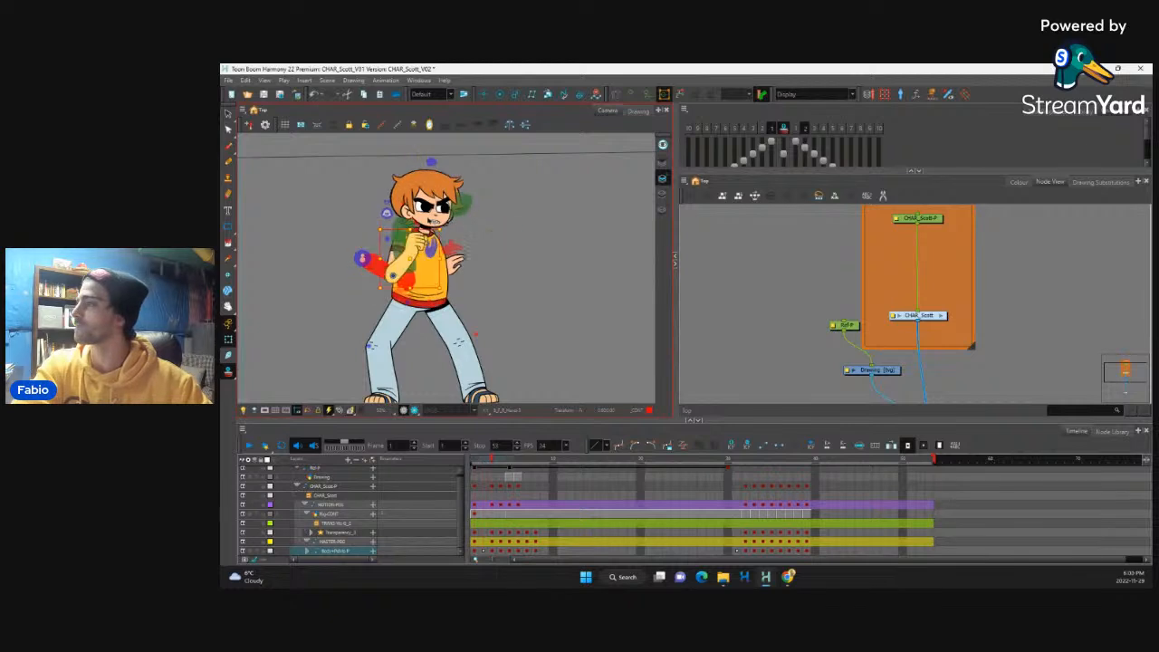
{"action": "key", "text": "comma"}
{"action": "key", "text": "comma"}
{"action": "key", "text": "comma"}
{"action": "key", "text": "period"}
{"action": "key", "text": "period"}
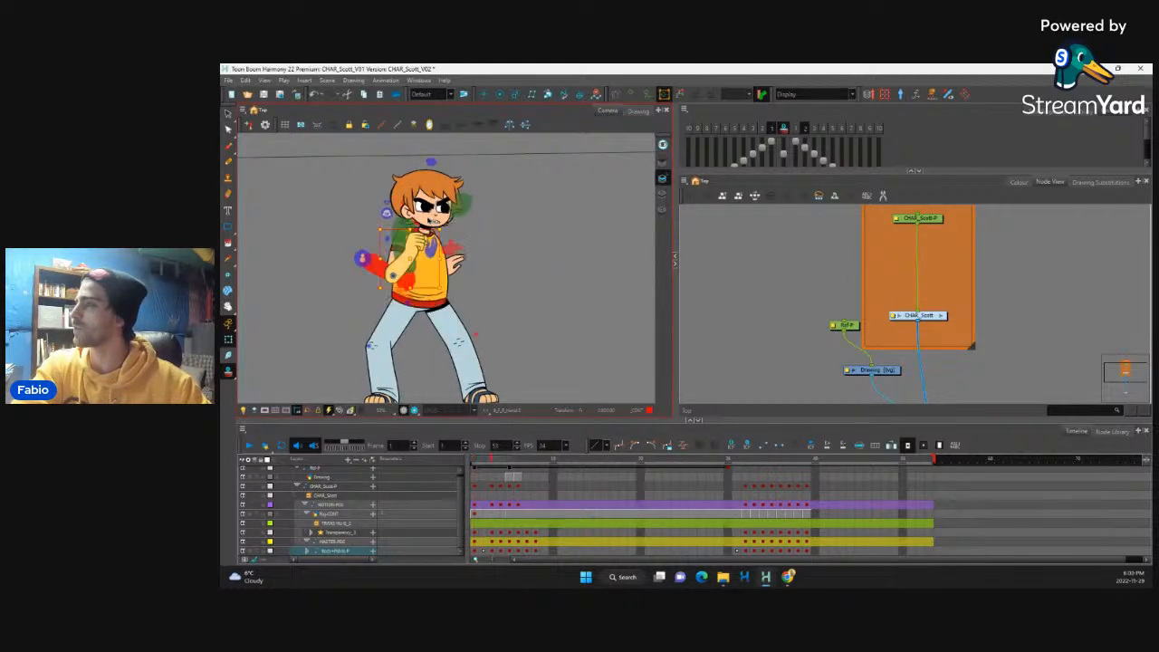
{"action": "key", "text": "comma"}
{"action": "key", "text": "comma"}
{"action": "key", "text": "period"}
{"action": "key", "text": "period"}
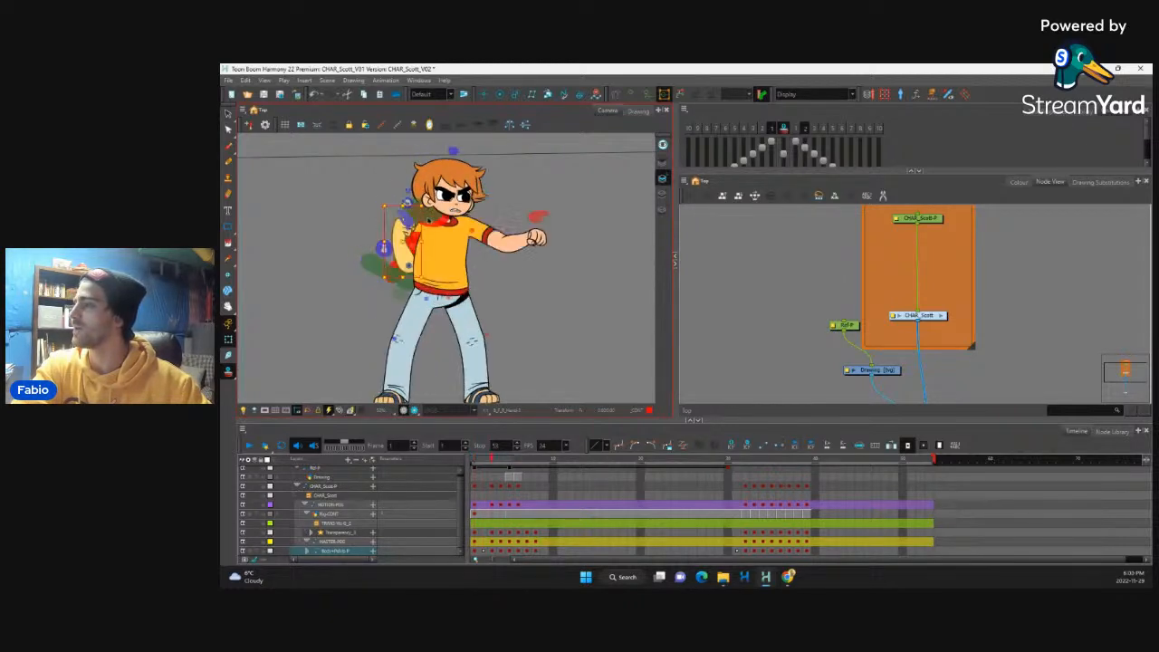
{"action": "key", "text": "comma"}
{"action": "key", "text": "comma"}
{"action": "key", "text": "period"}
Step: Select the pelvis's parent peg and nudge the hips slightly down at frame 2, comparing with frame 1
{"action": "left_click", "coordinate": [420, 306]}
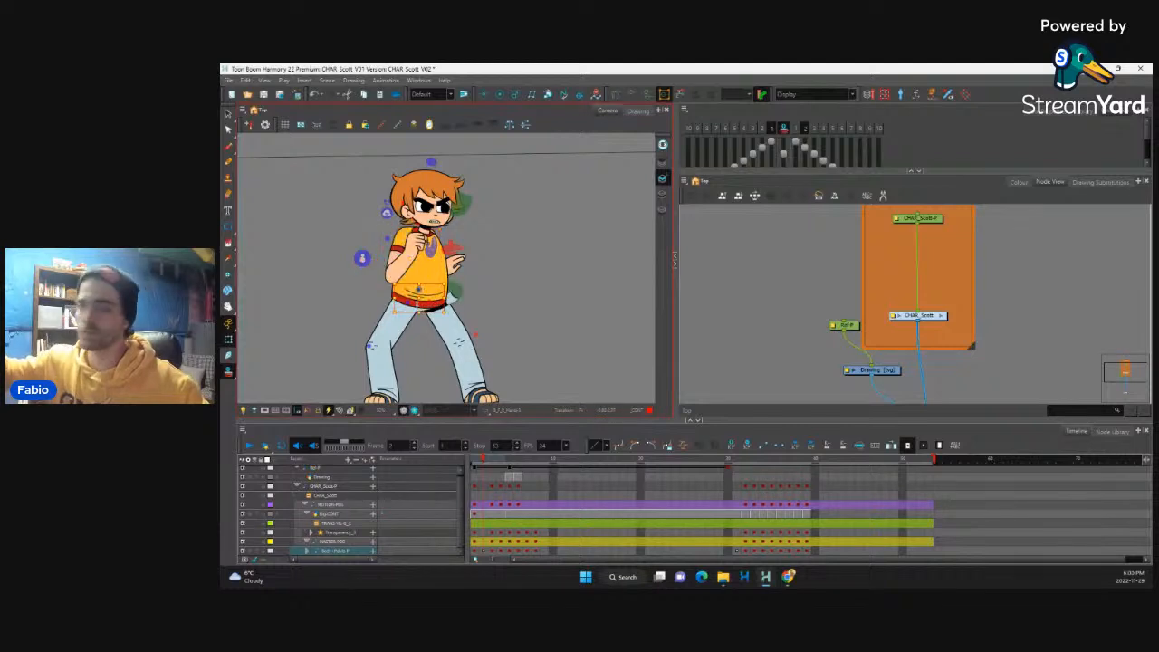
{"action": "key", "text": "b"}
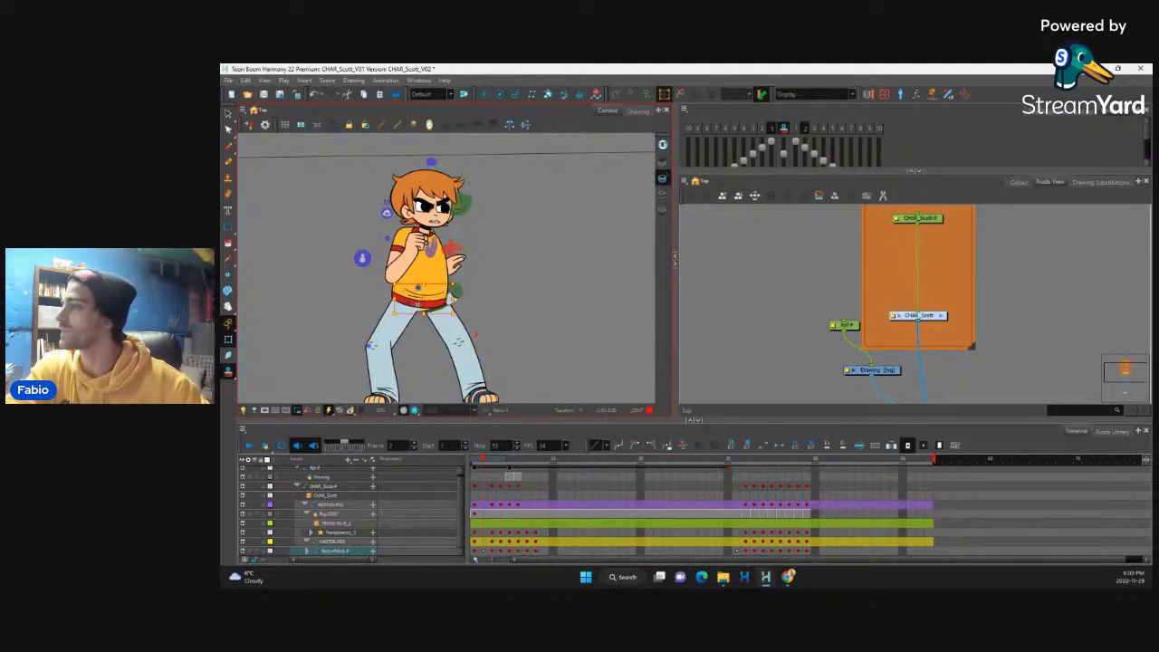
{"action": "key", "text": "Down"}
{"action": "key", "text": "Down"}
{"action": "key", "text": "Down"}
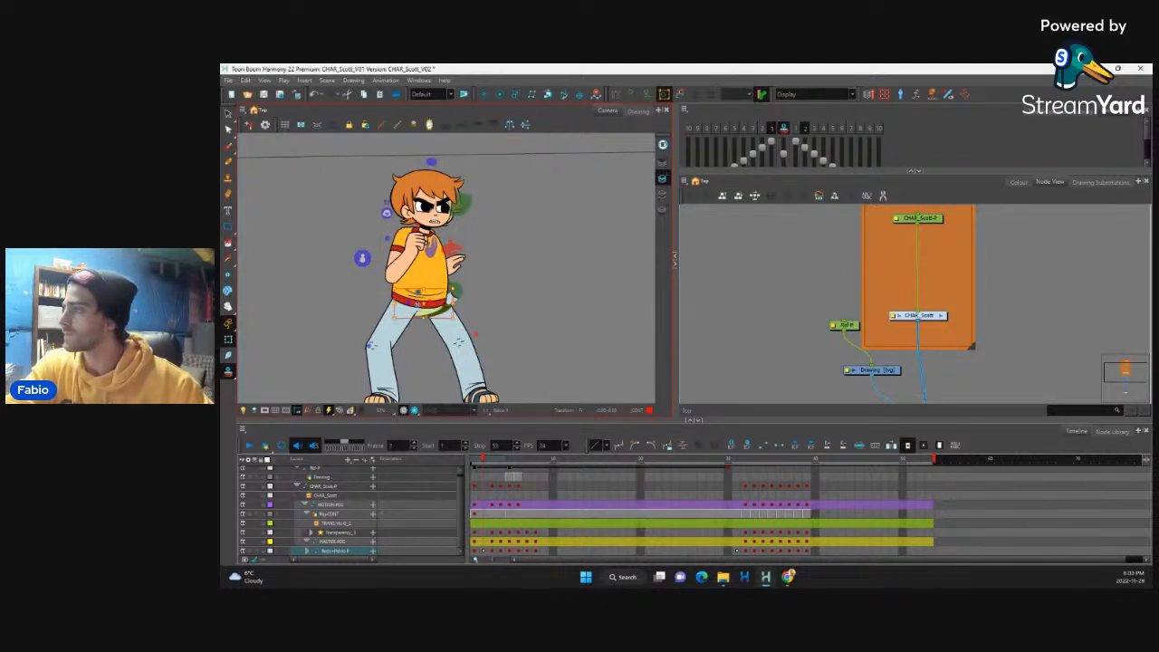
{"action": "key", "text": "Down"}
{"action": "key", "text": "Down"}
{"action": "key", "text": "Down"}
{"action": "left_click_drag", "start_coordinate": [505, 271], "coordinate": [511, 244]}
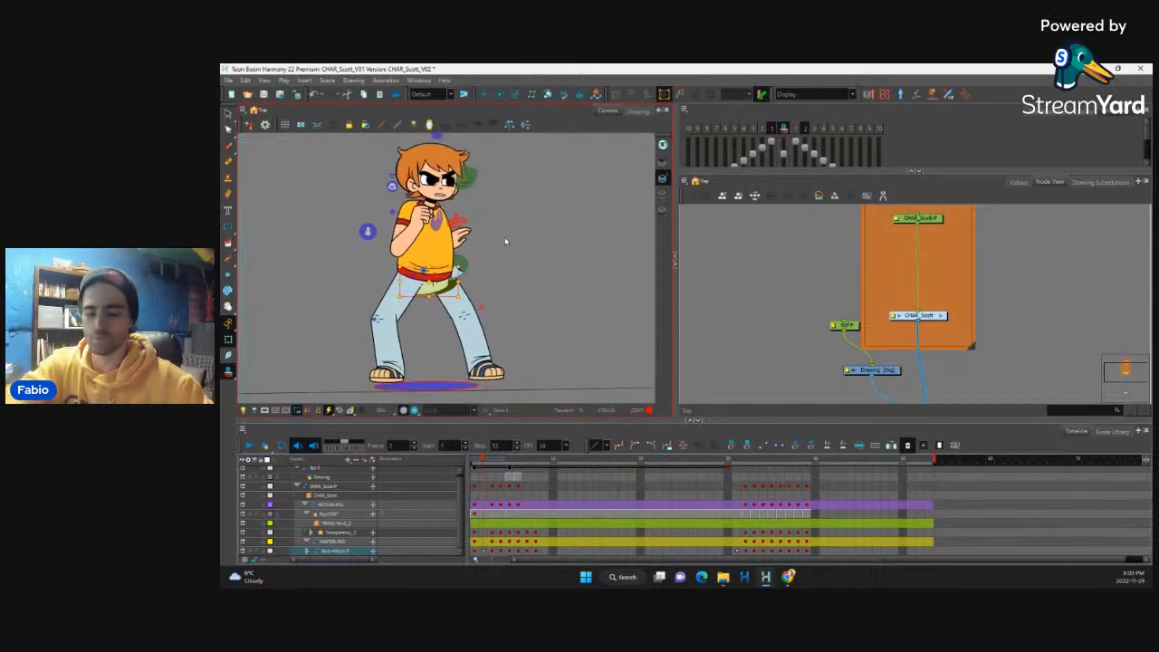
{"action": "key", "text": "comma"}
{"action": "key", "text": "period"}
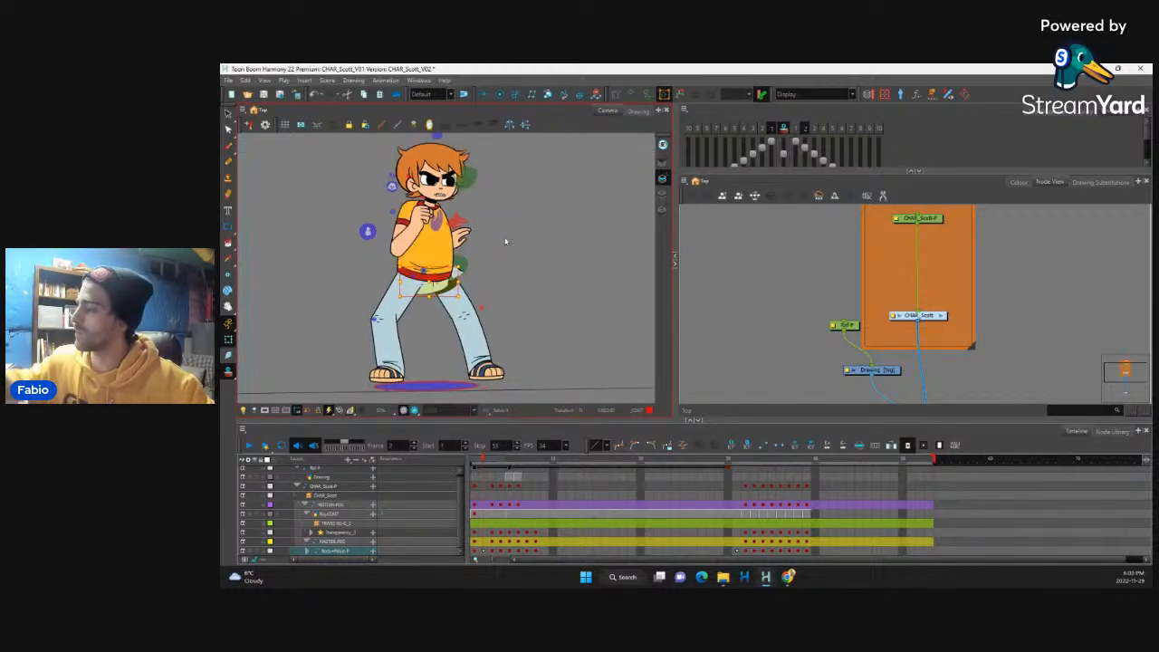
Step: Rotate the front leg's thigh slightly outward at frame 2 so that knee bends more
{"action": "left_click", "coordinate": [483, 552]}
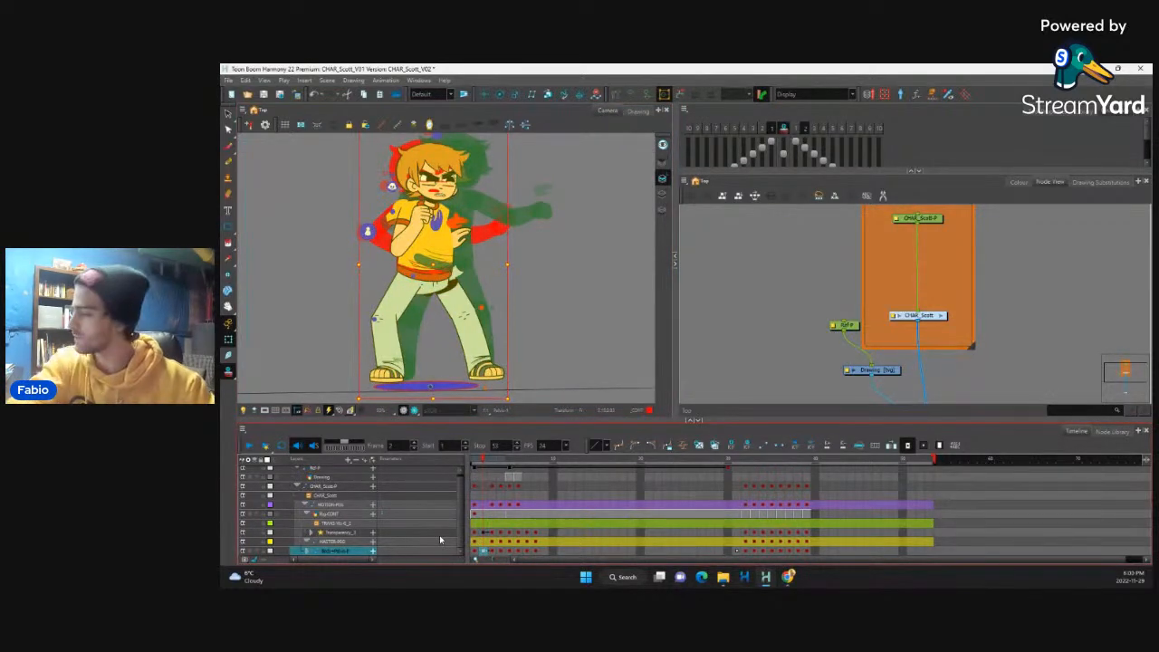
{"action": "left_click", "coordinate": [459, 300]}
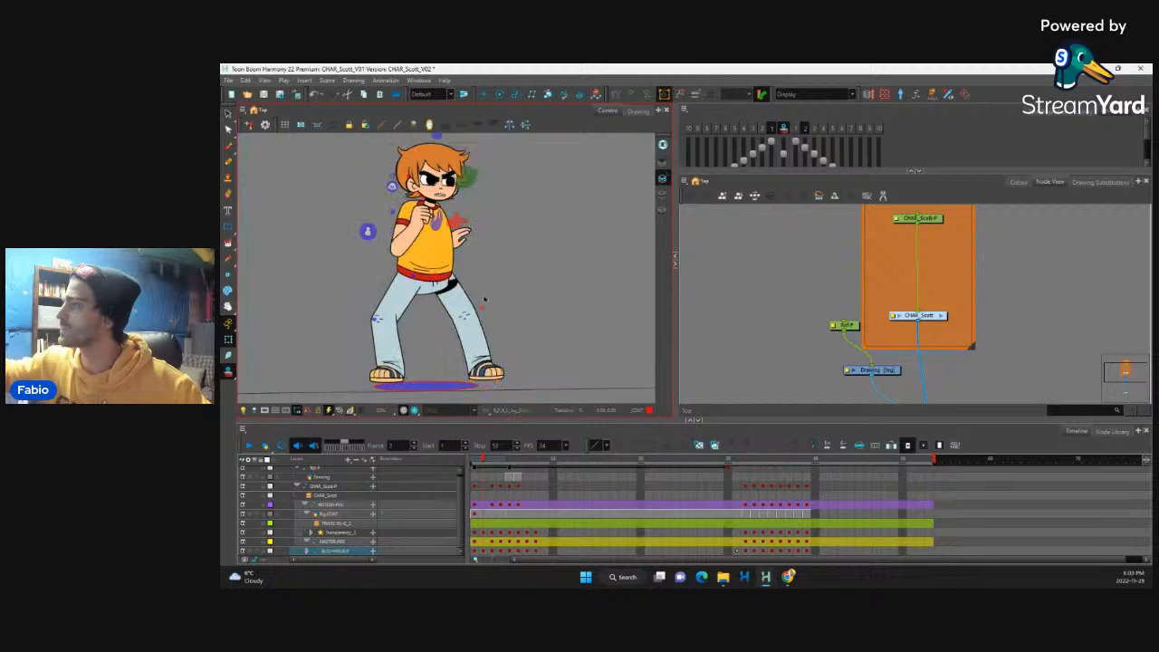
{"action": "left_click", "coordinate": [478, 338]}
{"action": "left_click", "coordinate": [483, 339]}
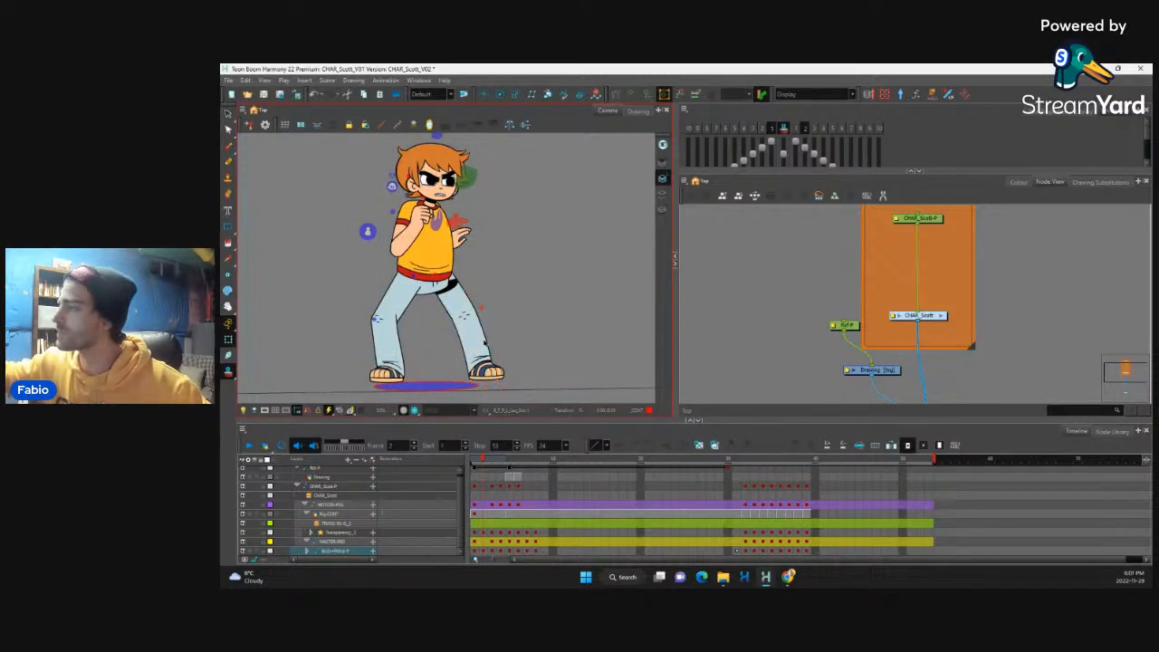
{"action": "left_click_drag", "start_coordinate": [504, 295], "coordinate": [510, 298]}
{"action": "left_click_drag", "start_coordinate": [479, 337], "coordinate": [491, 327]}
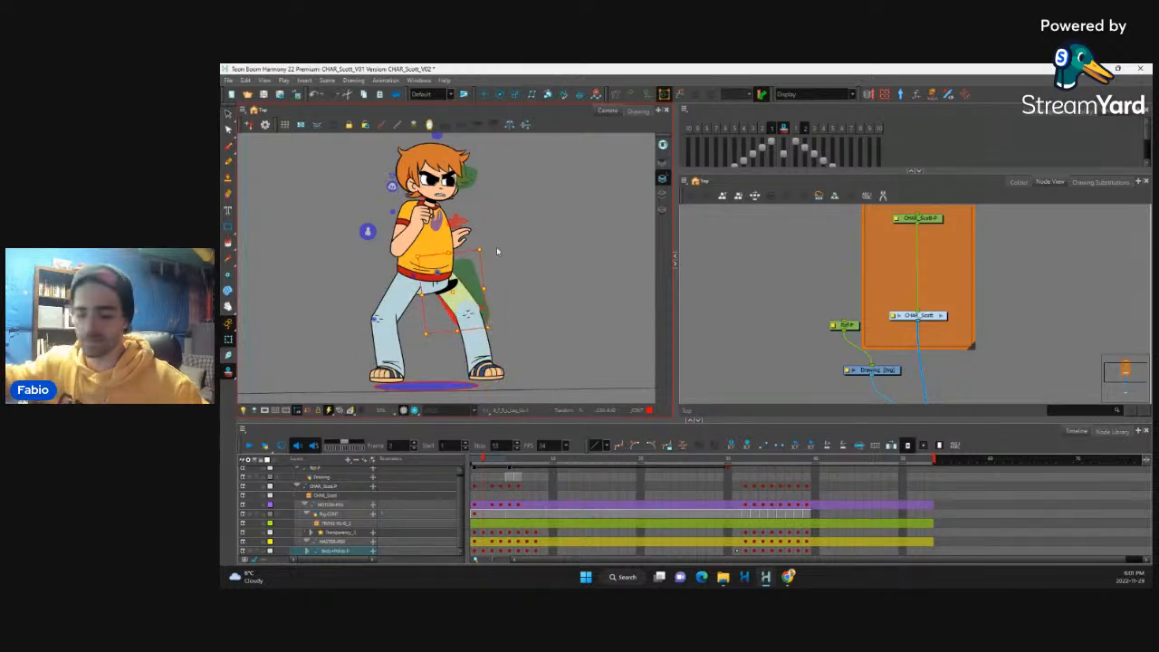
{"action": "key", "text": "ctrl+z"}
{"action": "left_click_drag", "start_coordinate": [495, 334], "coordinate": [502, 320]}
Step: Select the rear leg's thigh and nudge it slightly down at frame 2 to match the lowered hips
{"action": "left_click", "coordinate": [399, 306]}
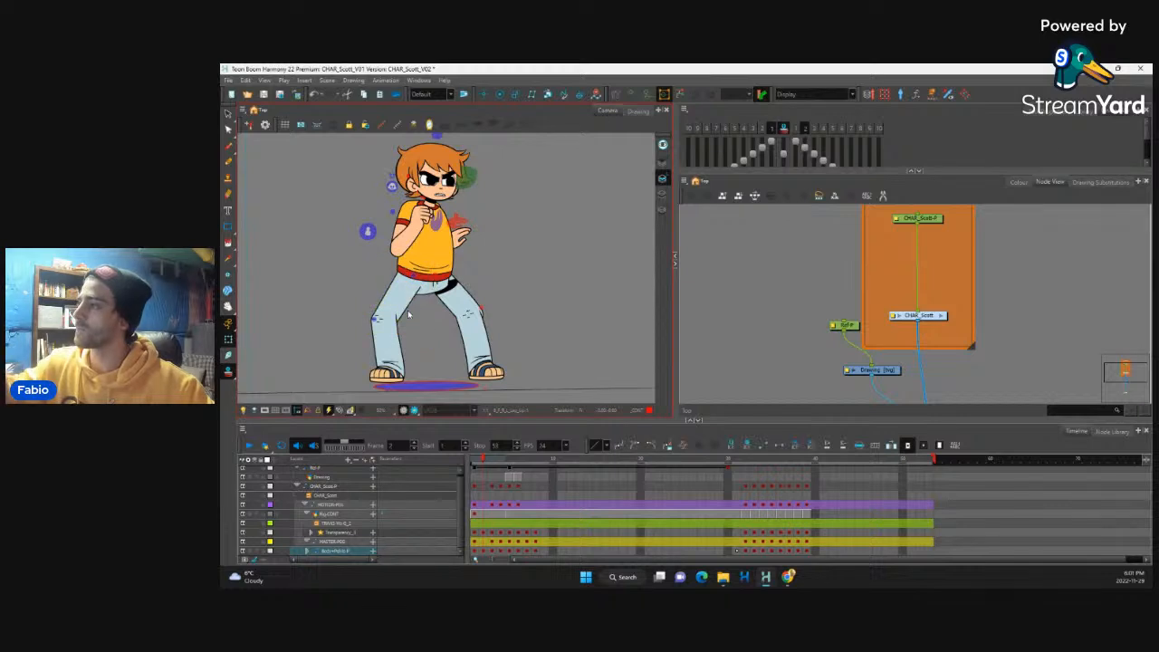
{"action": "left_click", "coordinate": [390, 341]}
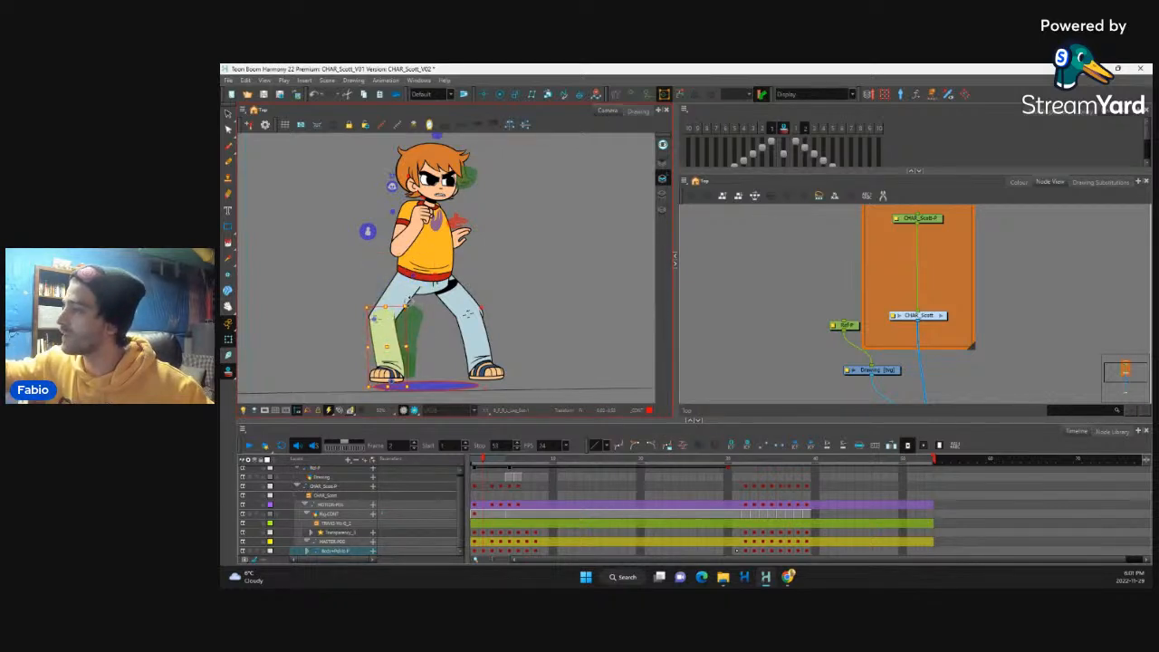
{"action": "left_click", "coordinate": [405, 289]}
{"action": "key", "text": "Down"}
{"action": "key", "text": "Up"}
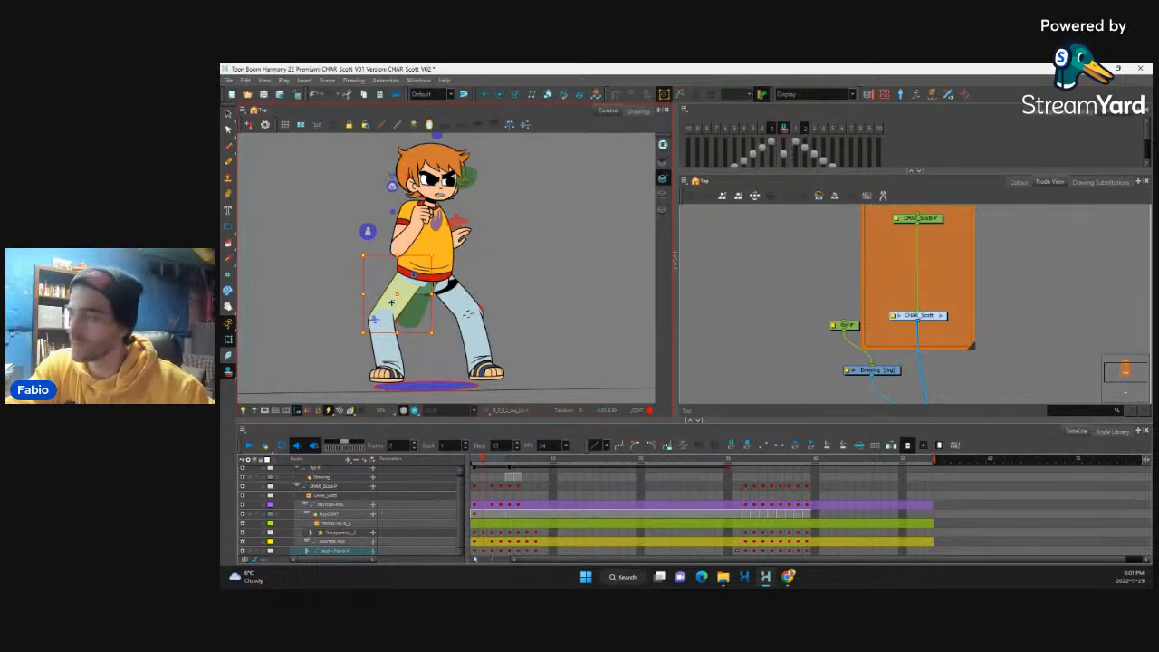
{"action": "key", "text": "Down"}
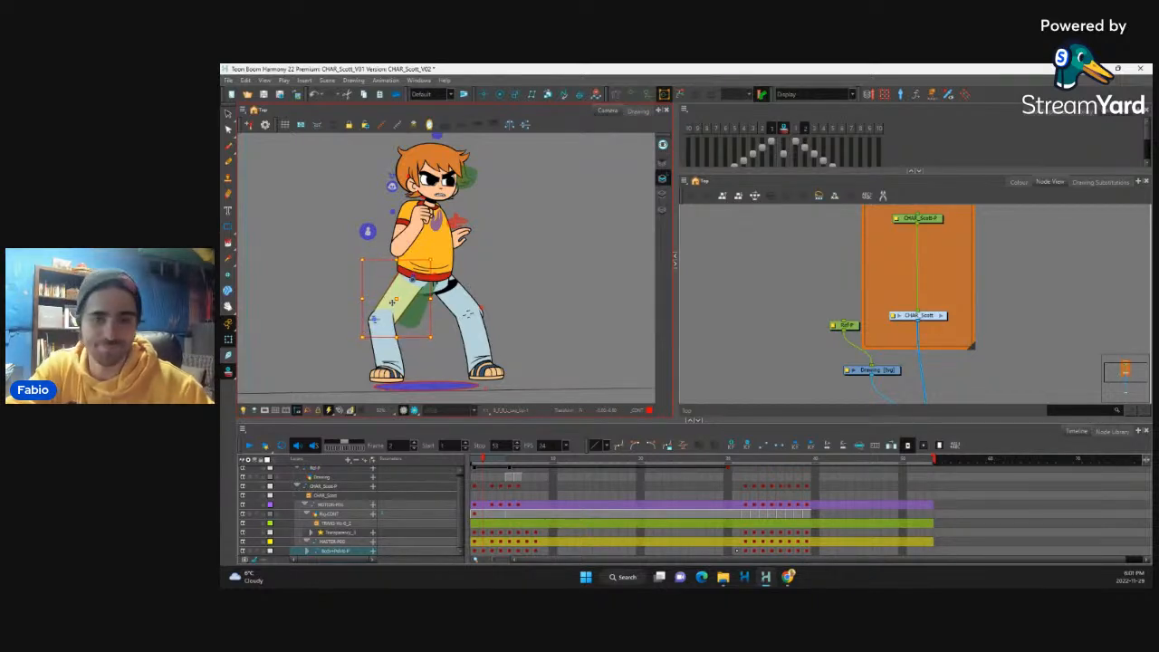
Step: Flip between frames 1 and 2 to check the movement of the hips and legs
{"action": "key", "text": "comma"}
{"action": "key", "text": "period"}
{"action": "key", "text": "comma"}
{"action": "key", "text": "period"}
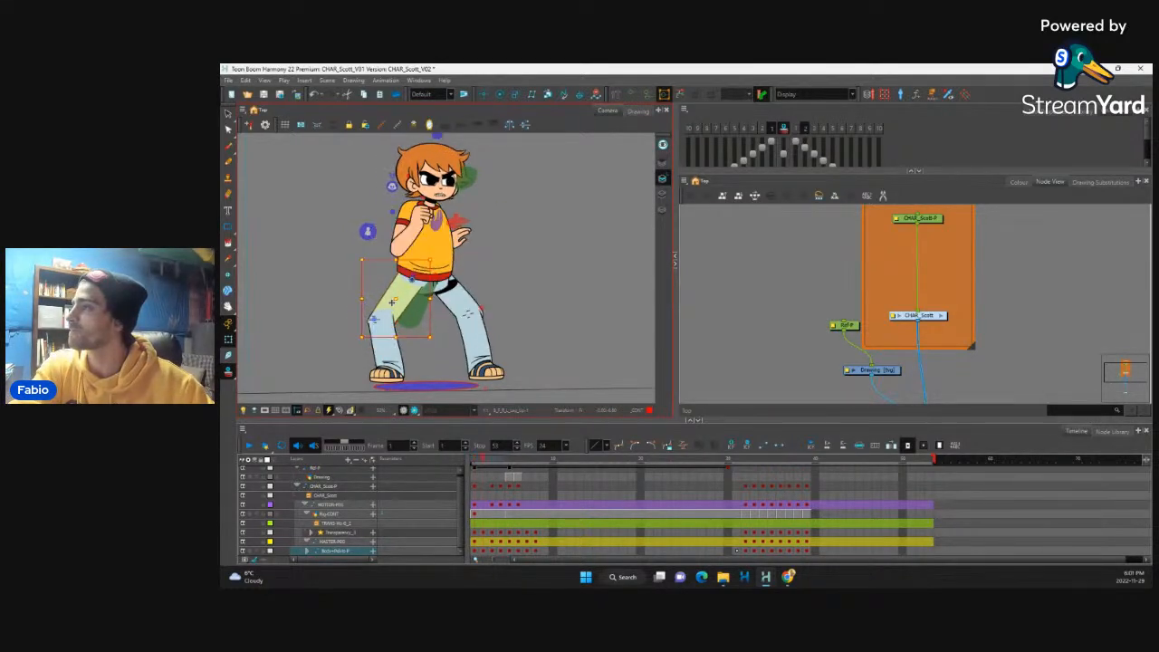
{"action": "key", "text": "comma"}
{"action": "key", "text": "period"}
{"action": "key", "text": "comma"}
{"action": "key", "text": "period"}
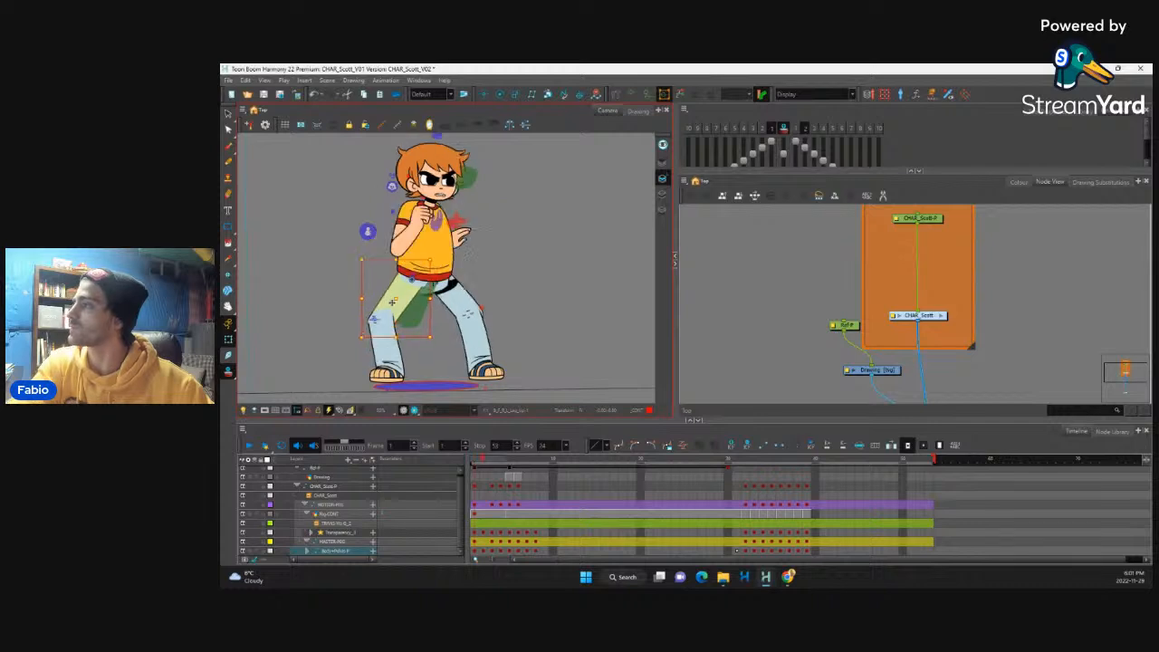
Step: Select the upper body's parent peg and nudge it slightly backward at frame 2, comparing with frame 1
{"action": "left_click", "coordinate": [449, 259]}
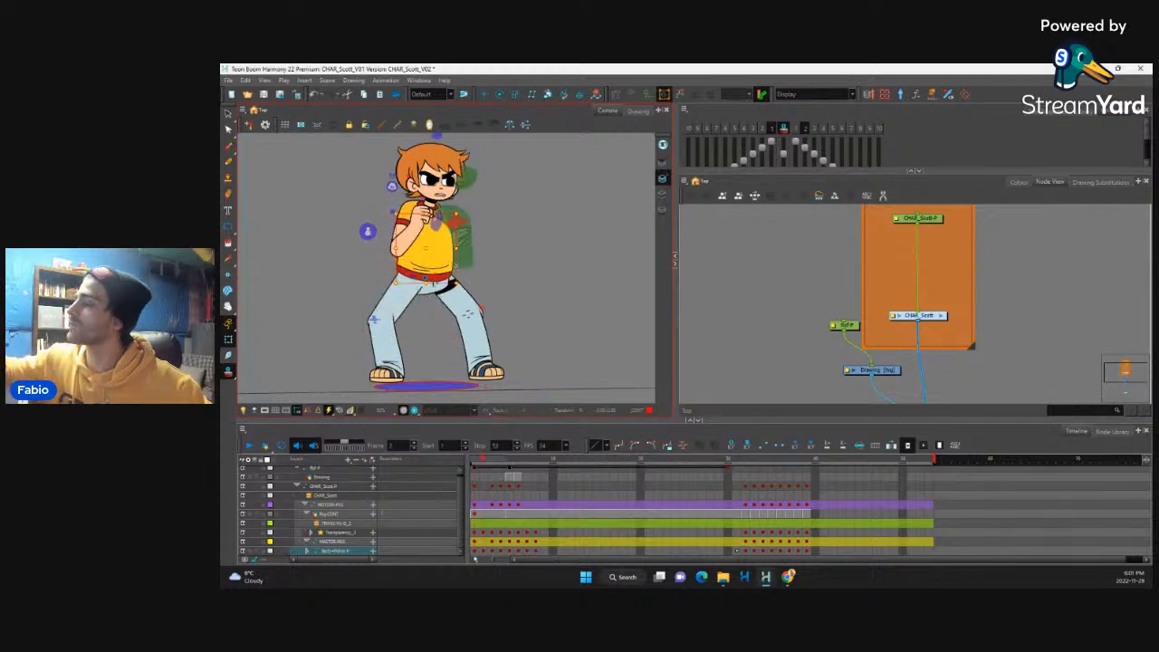
{"action": "left_click", "coordinate": [466, 258]}
{"action": "key", "text": "b"}
{"action": "key", "text": "b"}
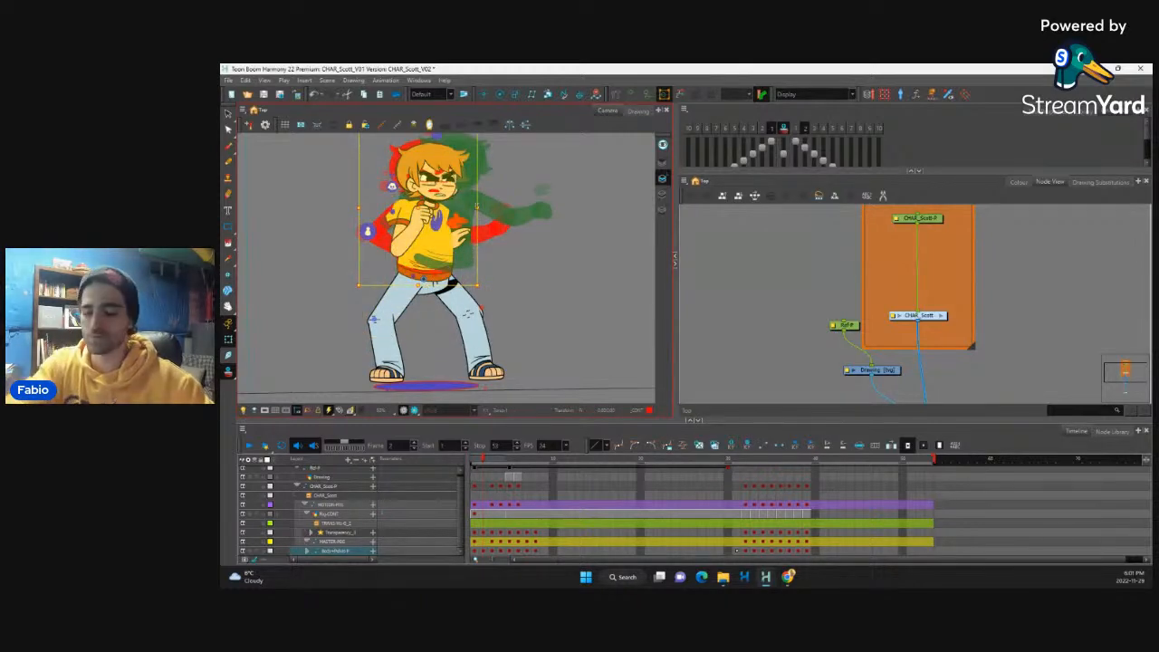
{"action": "key", "text": "Left"}
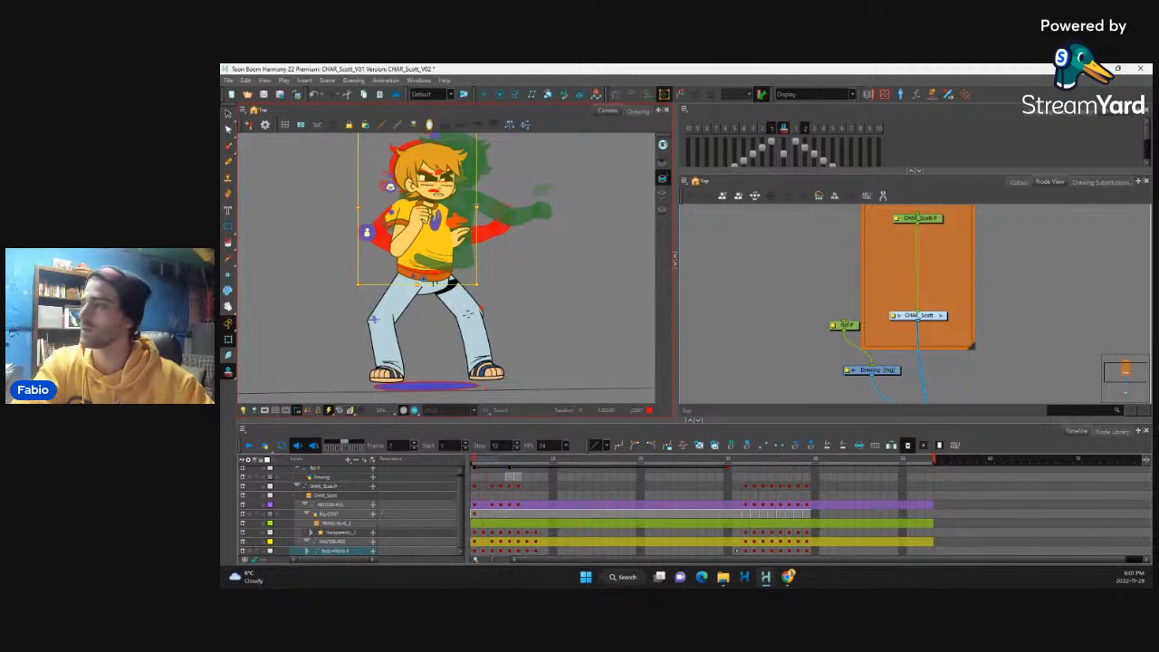
{"action": "key", "text": "comma"}
{"action": "key", "text": "period"}
{"action": "key", "text": "comma"}
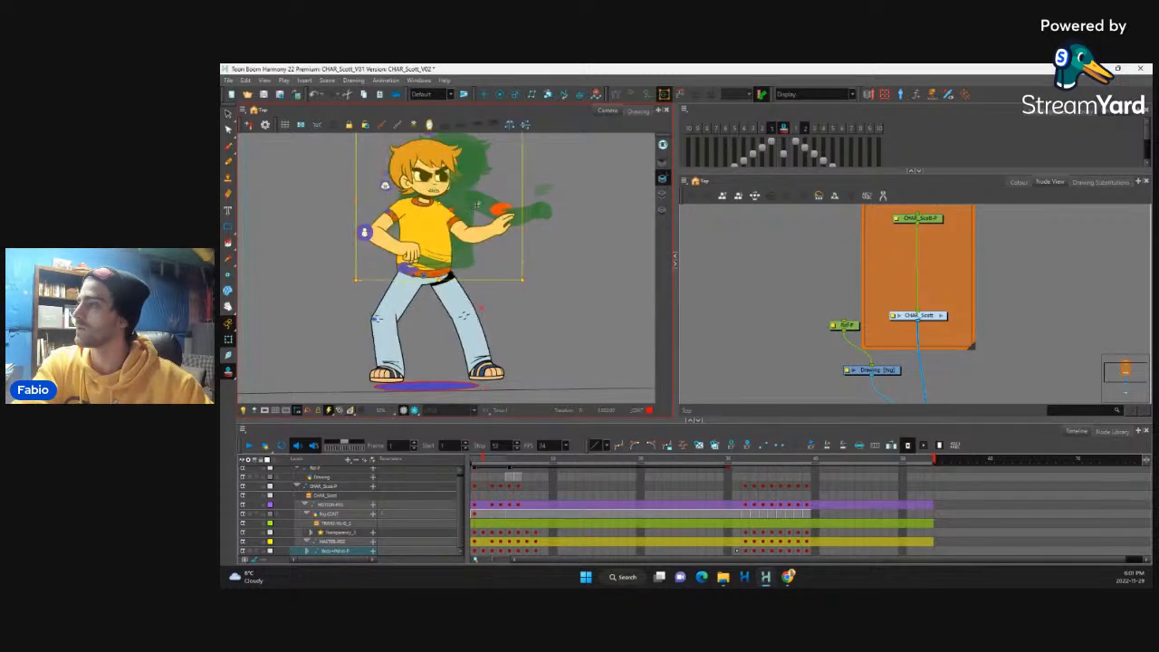
{"action": "key", "text": "period"}
Step: Skew the whole character slightly forward from its parent peg at frame 2 and turn off onion skinning
{"action": "key", "text": "2"}
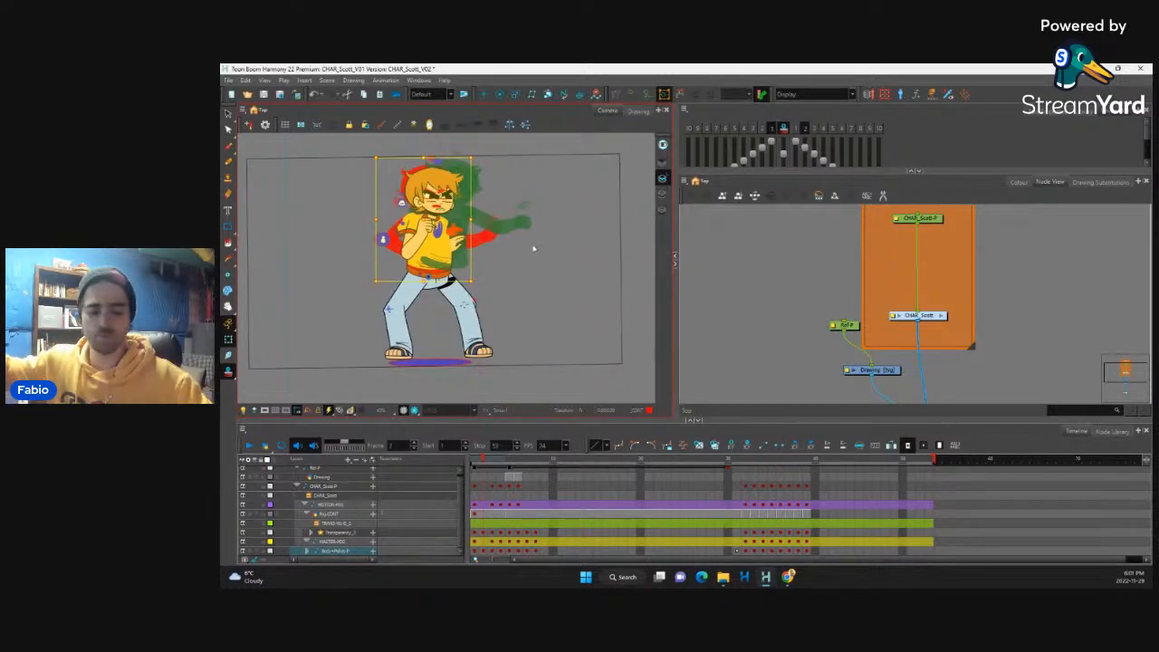
{"action": "key", "text": "b"}
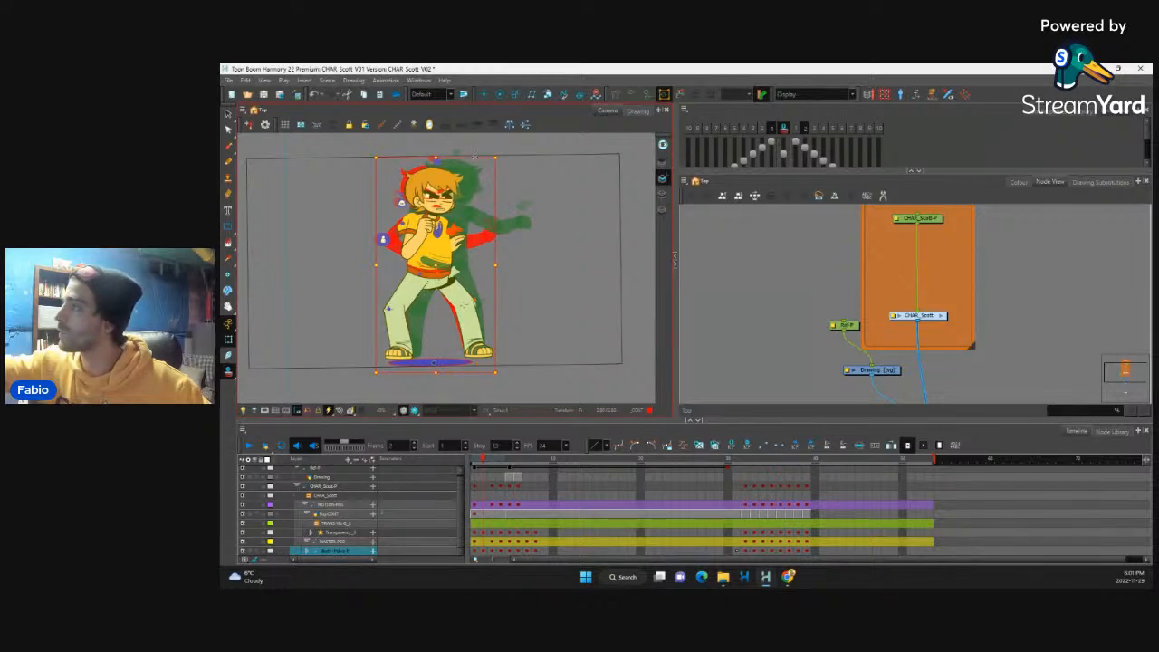
{"action": "left_click_drag", "start_coordinate": [475, 157], "coordinate": [477, 158]}
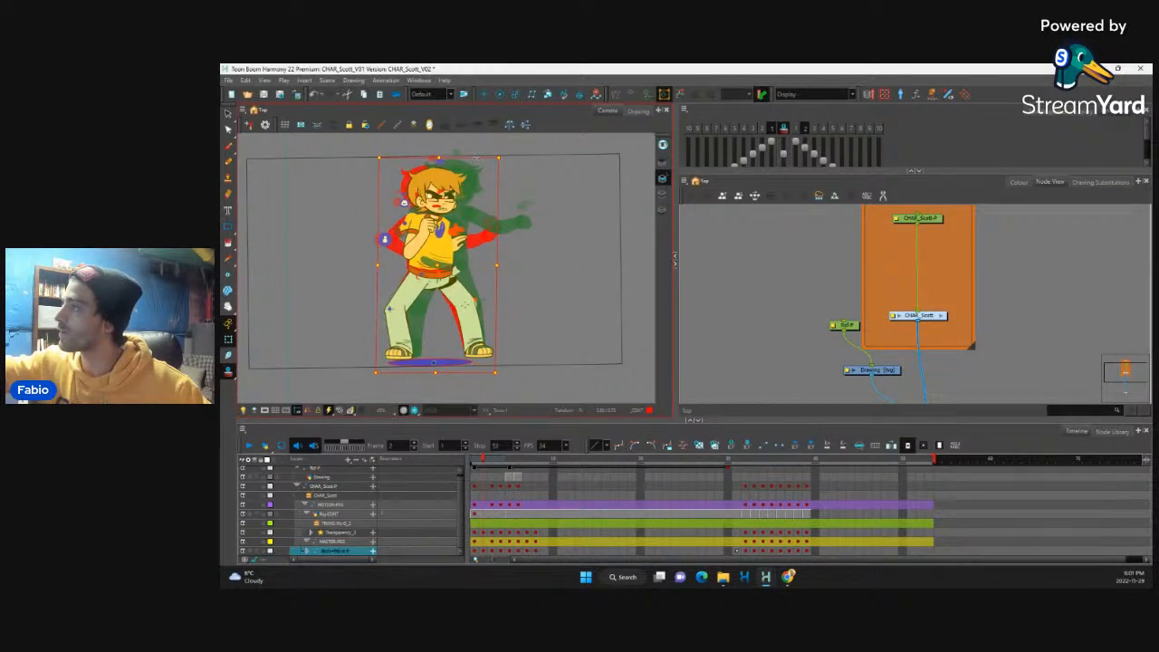
{"action": "left_click", "coordinate": [783, 129]}
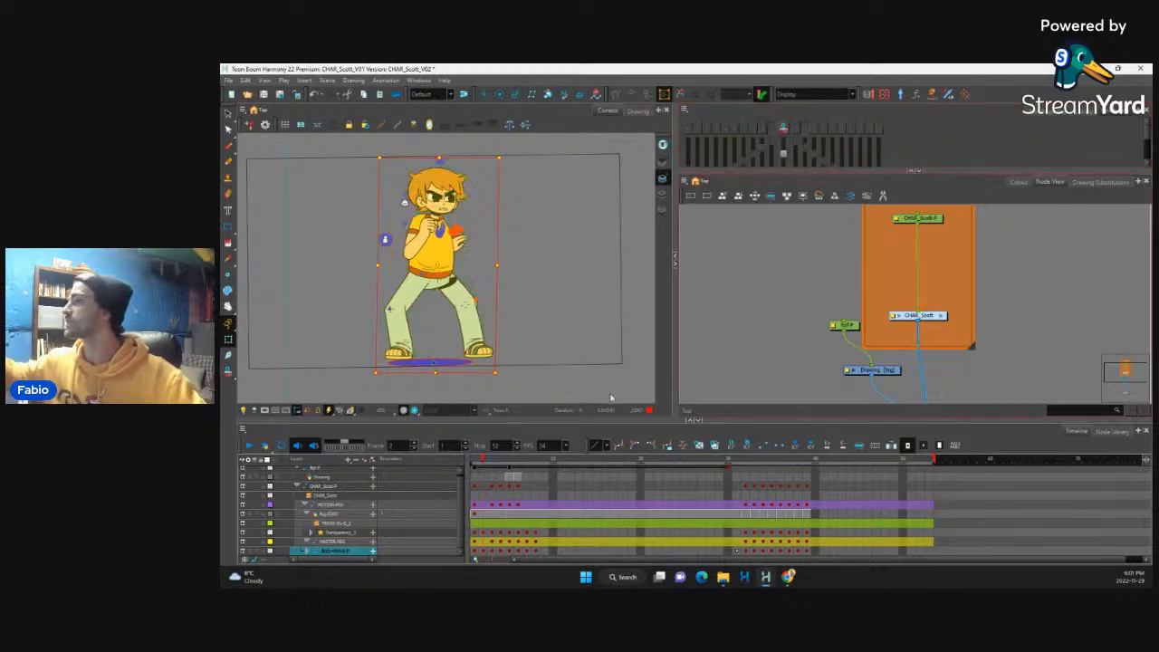
Step: Flip repeatedly through the first four frames to review the motion into the punching pose
{"action": "key", "text": "comma"}
{"action": "key", "text": "period"}
{"action": "key", "text": "period"}
{"action": "key", "text": "period"}
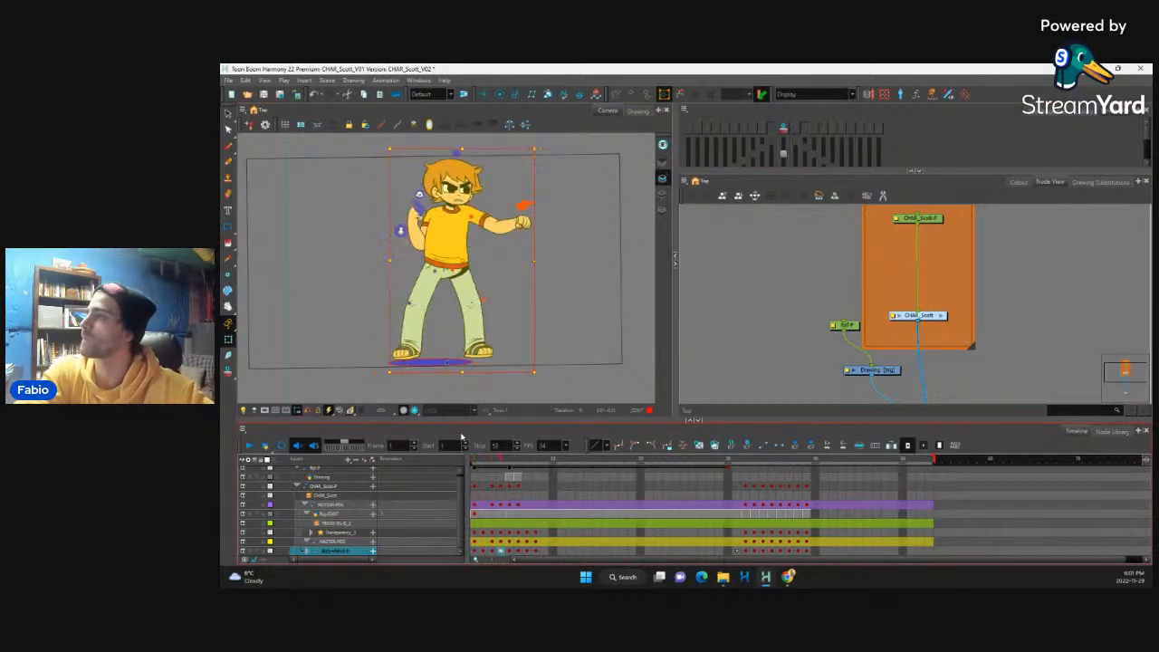
{"action": "key", "text": "comma"}
{"action": "key", "text": "comma"}
{"action": "key", "text": "comma"}
{"action": "key", "text": "period"}
{"action": "key", "text": "period"}
{"action": "key", "text": "period"}
{"action": "key", "text": "comma"}
{"action": "key", "text": "comma"}
{"action": "key", "text": "comma"}
{"action": "key", "text": "period"}
{"action": "key", "text": "period"}
{"action": "key", "text": "period"}
{"action": "key", "text": "comma"}
{"action": "key", "text": "comma"}
{"action": "key", "text": "comma"}
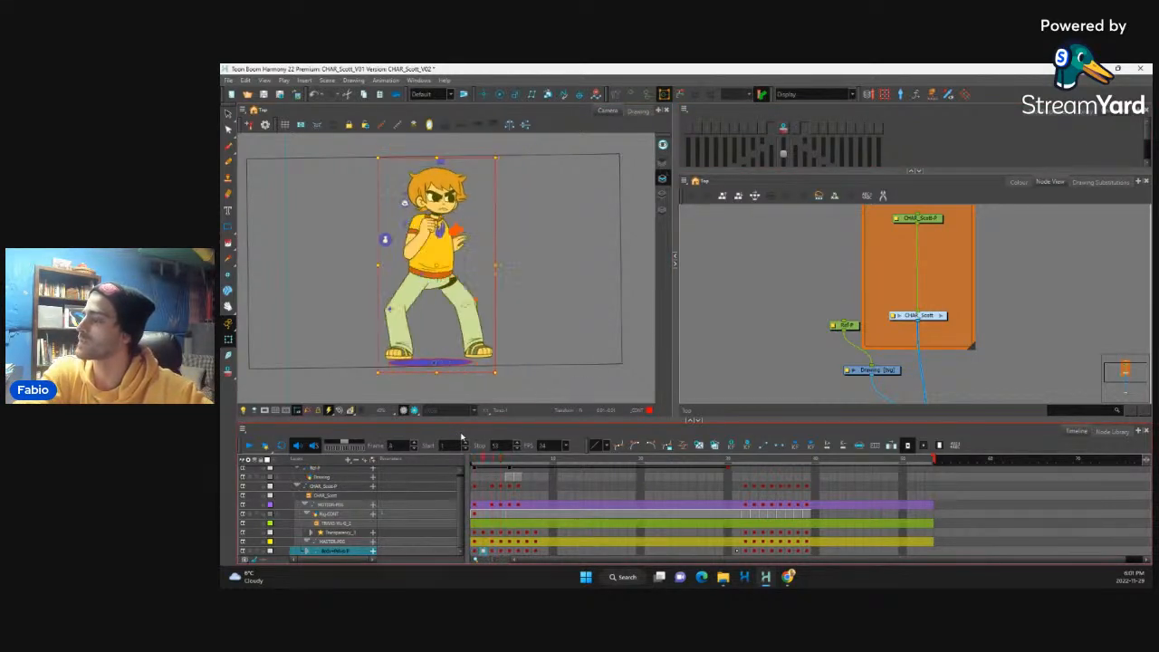
{"action": "key", "text": "period"}
{"action": "key", "text": "period"}
{"action": "key", "text": "period"}
{"action": "key", "text": "comma"}
{"action": "key", "text": "comma"}
{"action": "key", "text": "comma"}
{"action": "key", "text": "period"}
{"action": "key", "text": "comma"}
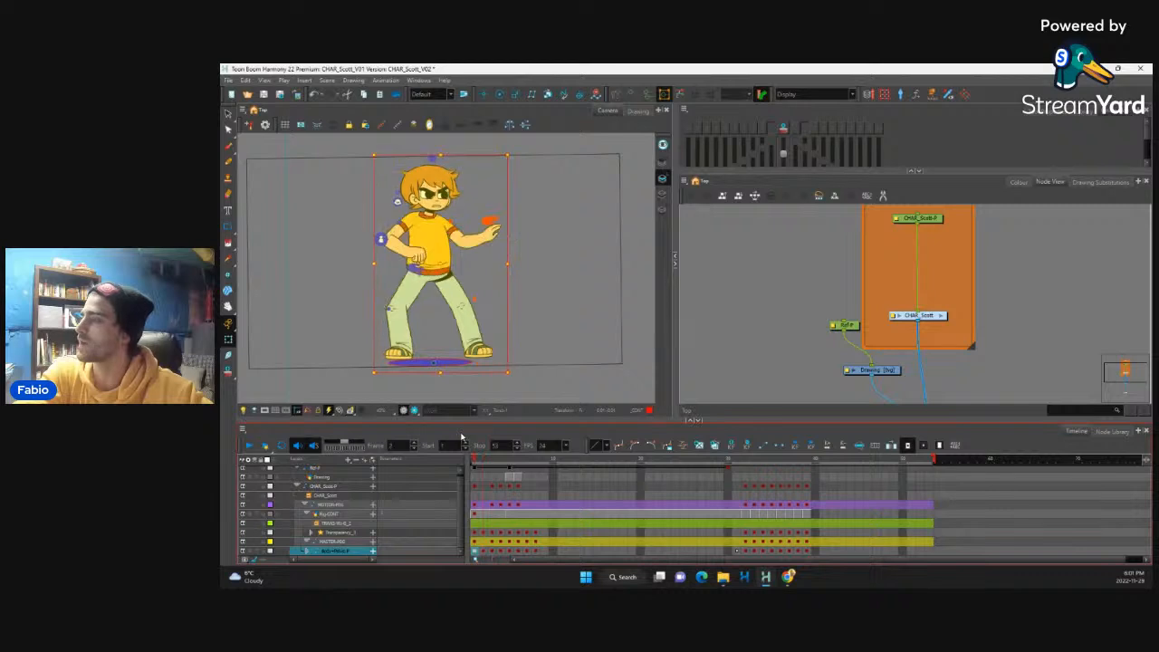
{"action": "key", "text": "period"}
{"action": "key", "text": "period"}
{"action": "key", "text": "period"}
{"action": "key", "text": "comma"}
{"action": "key", "text": "comma"}
{"action": "key", "text": "comma"}
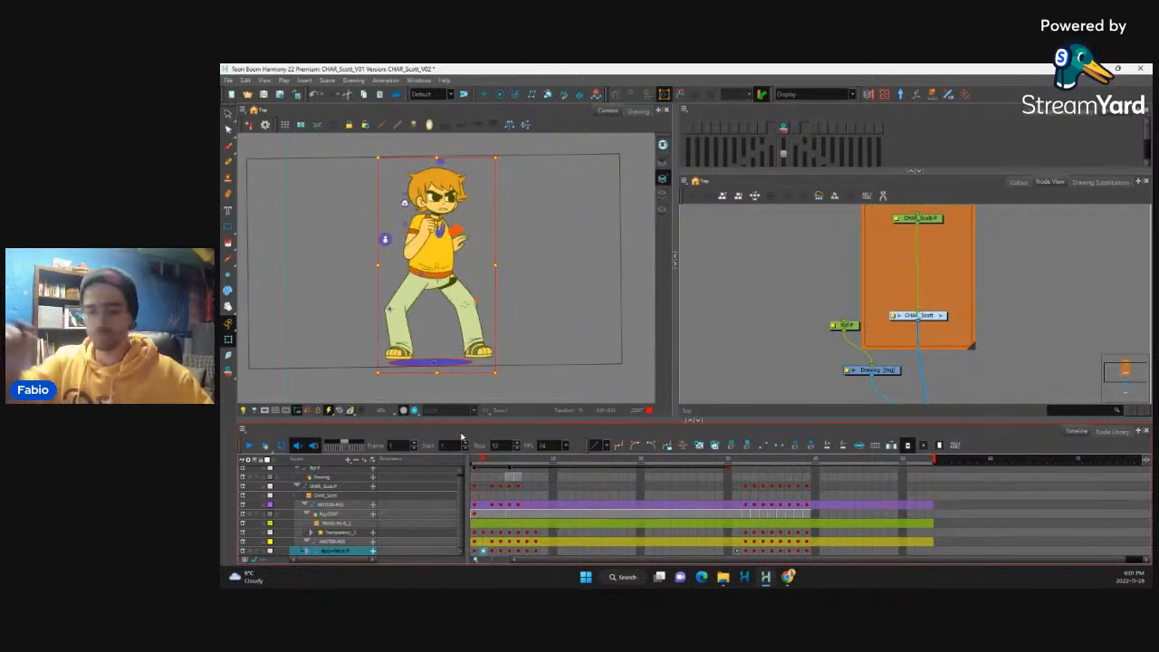
Step: Select the Drawing layer and trace red pencil lines along the outer and inner contours of the front leg at frame 2
{"action": "key", "text": "2"}
{"action": "key", "text": "2"}
{"action": "key", "text": "2"}
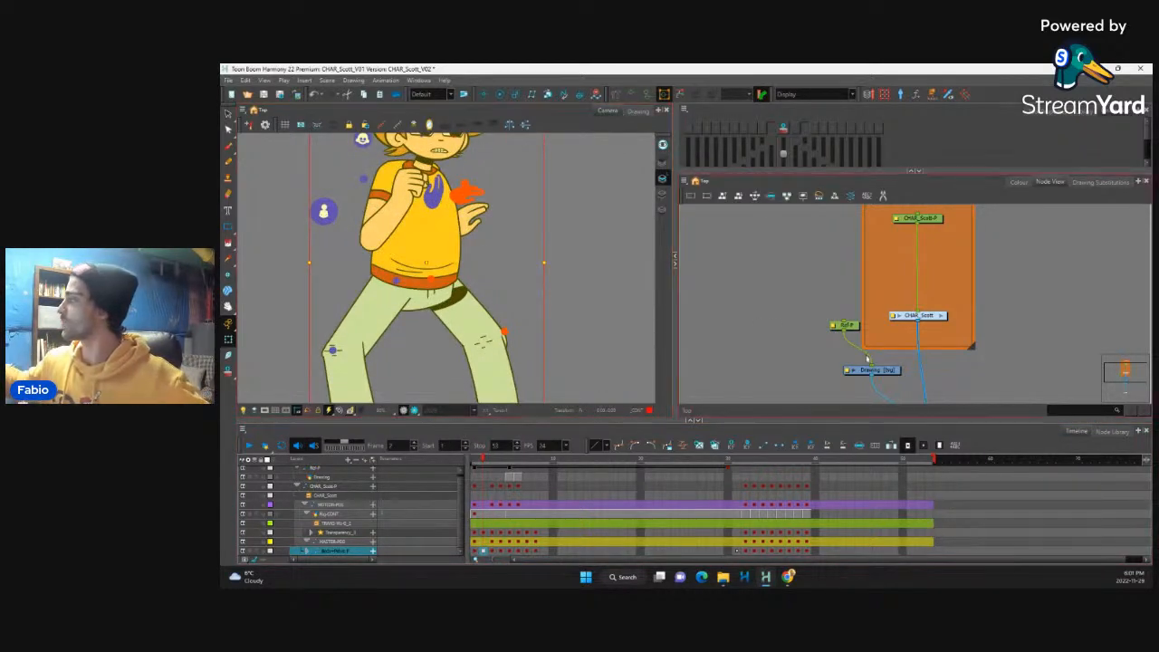
{"action": "left_click", "coordinate": [879, 370]}
{"action": "left_click", "coordinate": [229, 162]}
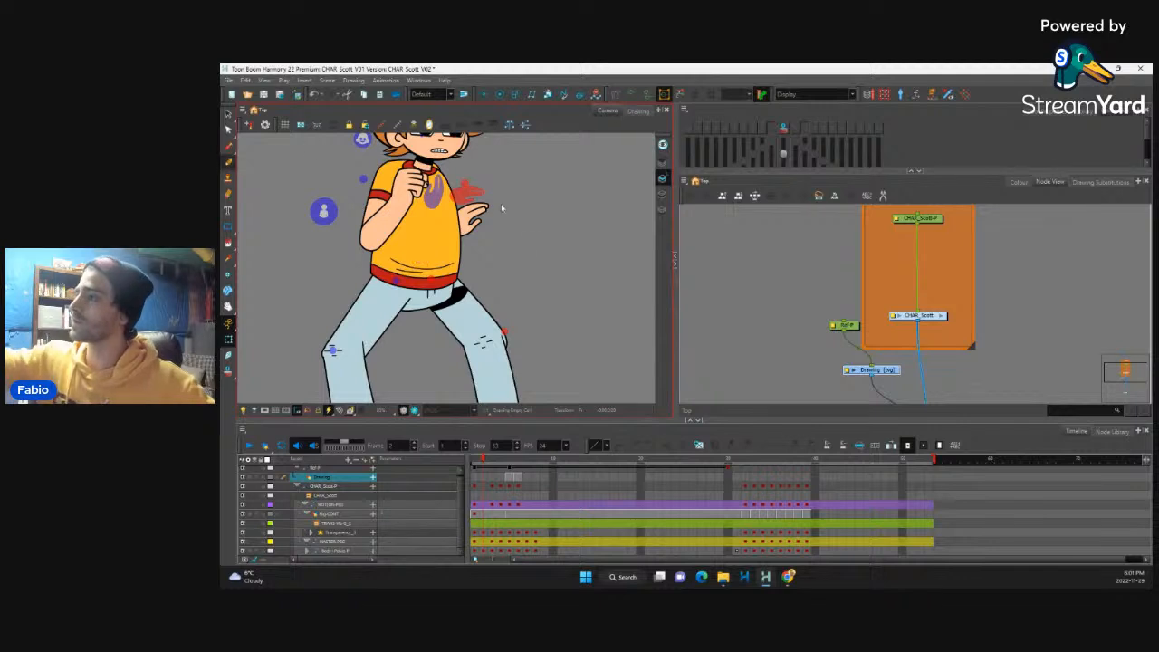
{"action": "key", "text": "space"}
{"action": "left_click_drag", "start_coordinate": [533, 245], "coordinate": [529, 225]}
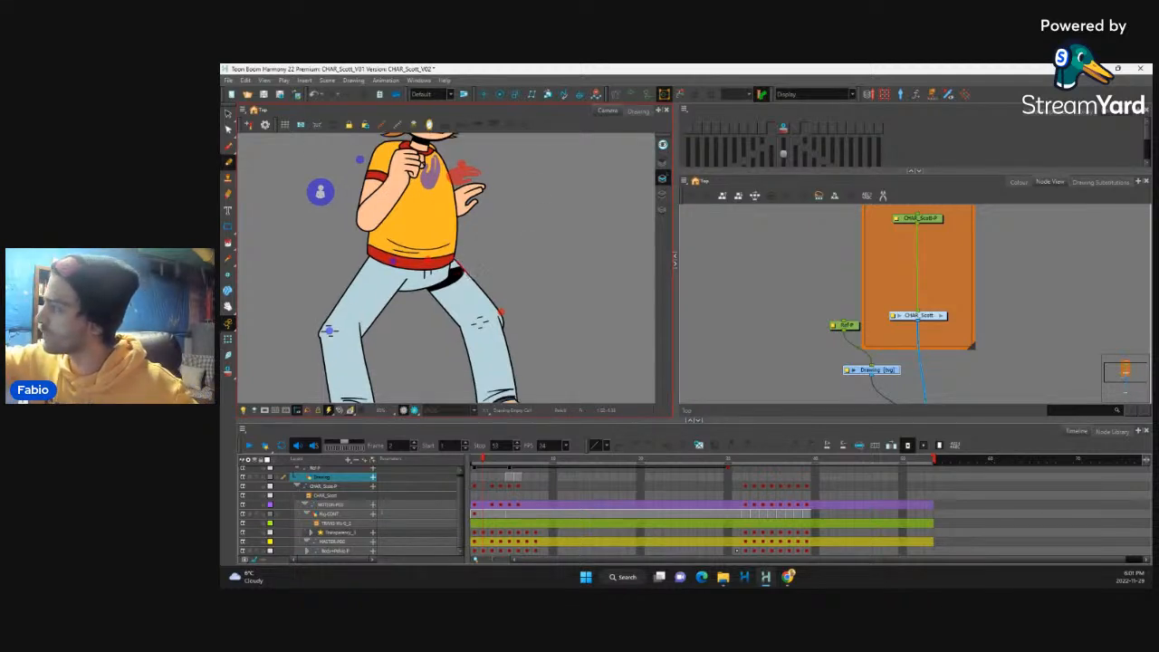
{"action": "left_click_drag", "start_coordinate": [513, 364], "coordinate": [516, 399]}
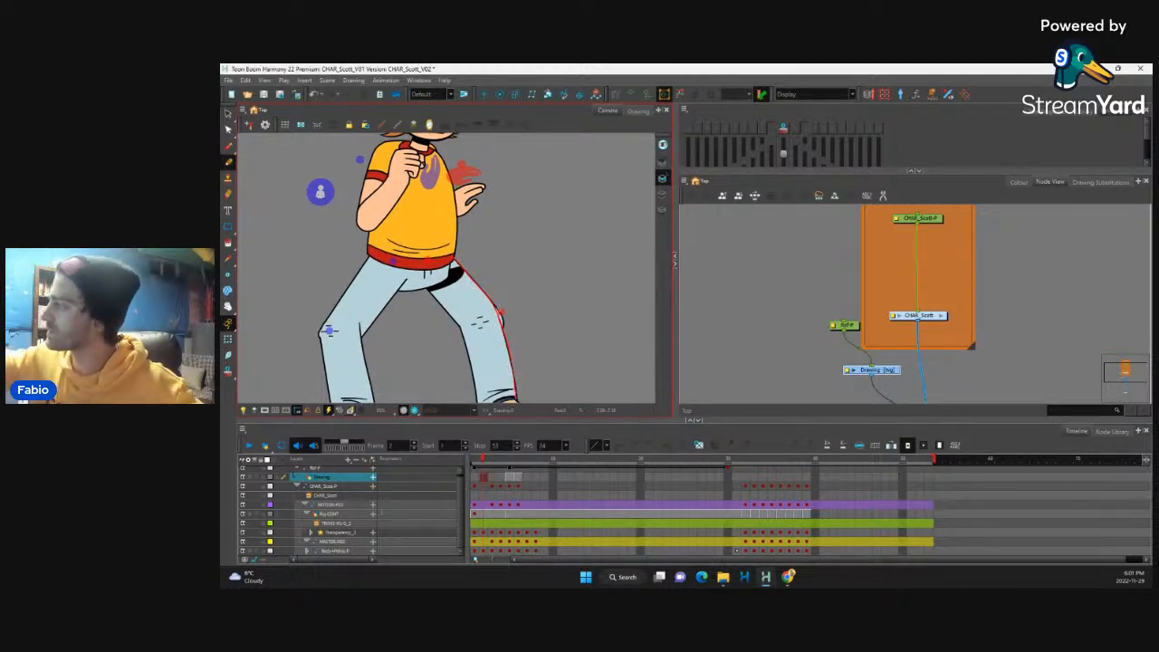
{"action": "key", "text": "space"}
{"action": "left_click_drag", "start_coordinate": [498, 259], "coordinate": [493, 215]}
{"action": "mouse_move", "coordinate": [422, 243]}
{"action": "left_mouse_down"}
{"action": "mouse_move", "coordinate": [463, 300]}
{"action": "mouse_move", "coordinate": [475, 371]}
{"action": "left_mouse_up"}
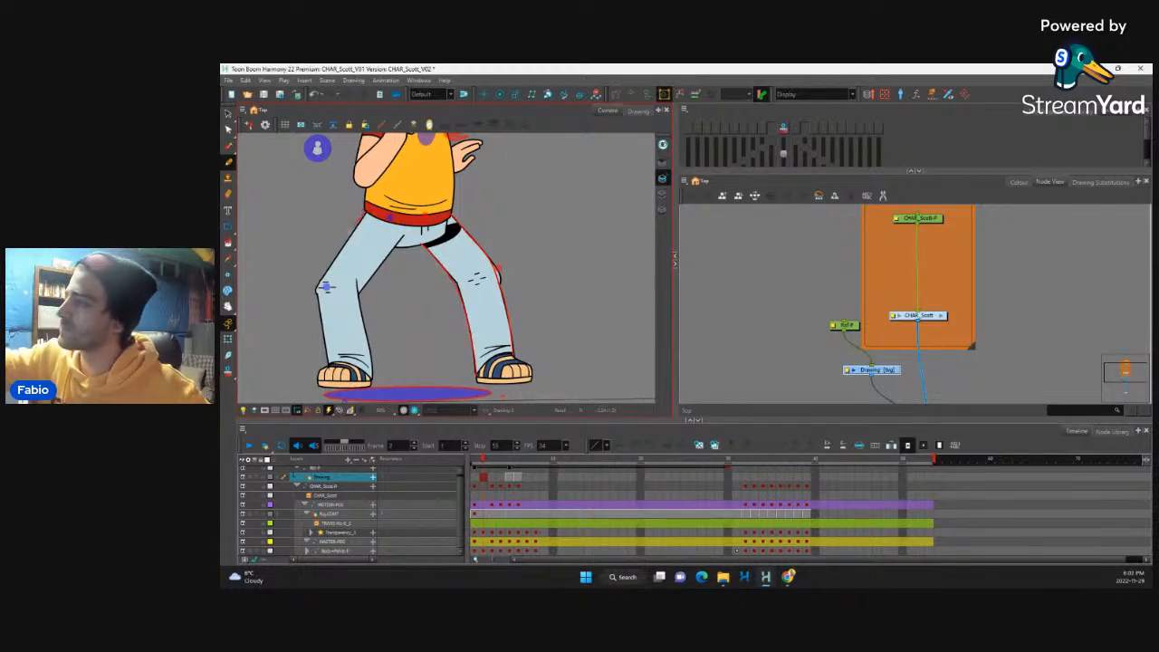
Step: Trace the outer and inner contours of the back leg in red, redoing the outer line once
{"action": "left_click_drag", "start_coordinate": [323, 274], "coordinate": [321, 332]}
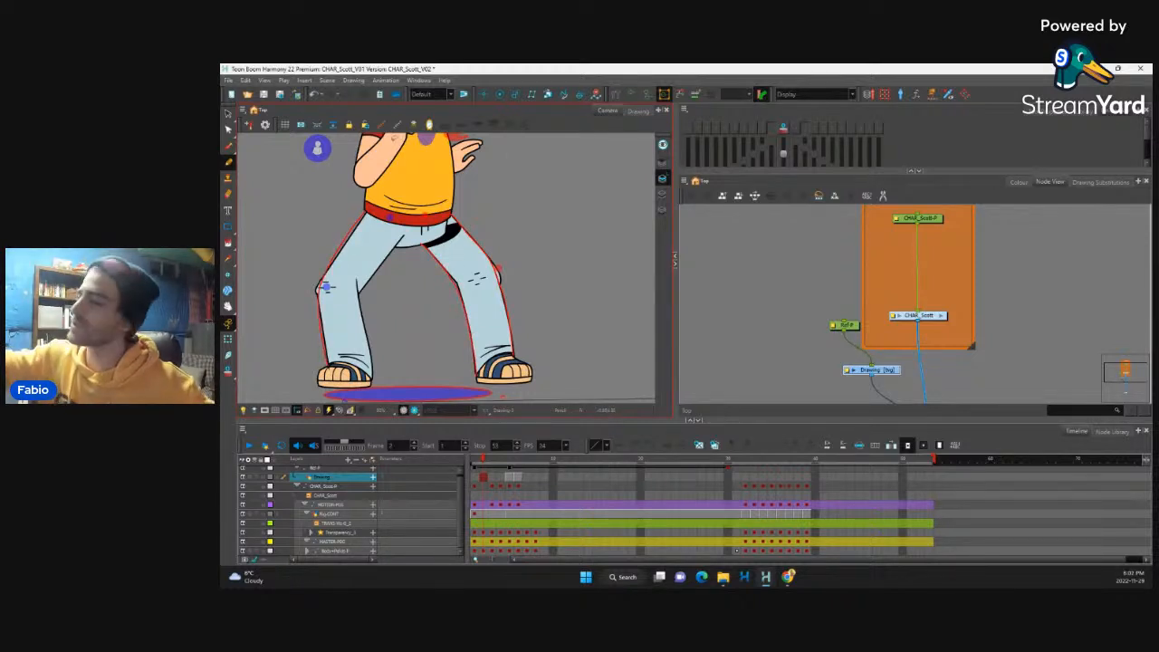
{"action": "key", "text": "ctrl+z"}
{"action": "mouse_move", "coordinate": [343, 241]}
{"action": "left_mouse_down"}
{"action": "mouse_move", "coordinate": [322, 292]}
{"action": "mouse_move", "coordinate": [323, 362]}
{"action": "left_mouse_up"}
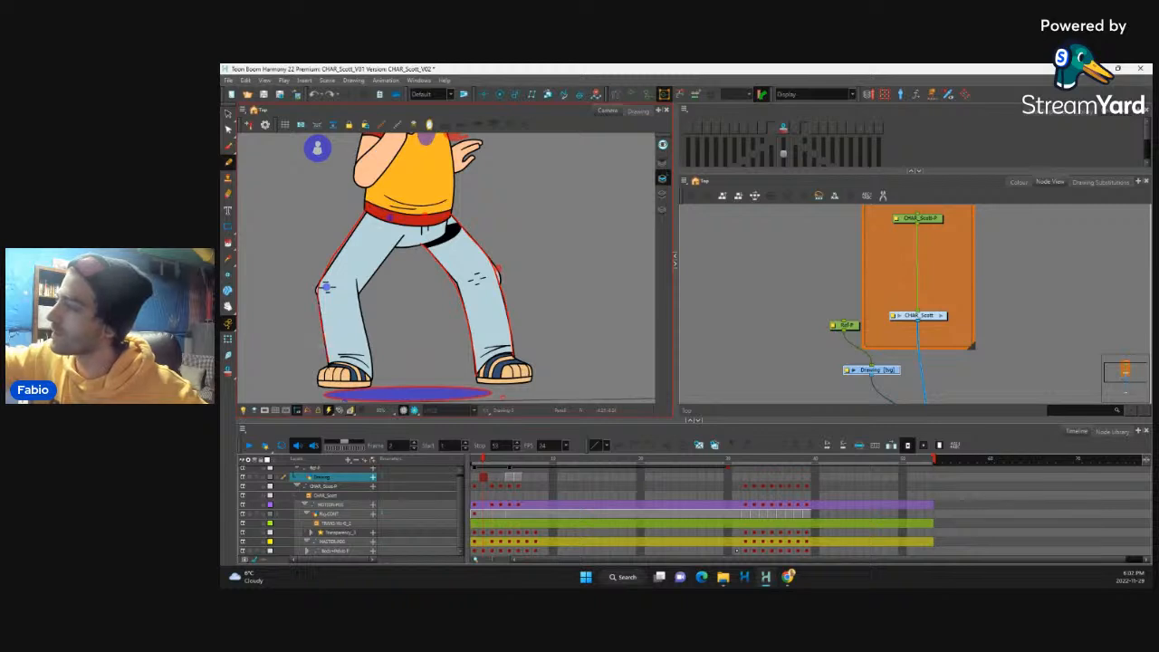
{"action": "left_click_drag", "start_coordinate": [358, 279], "coordinate": [365, 321]}
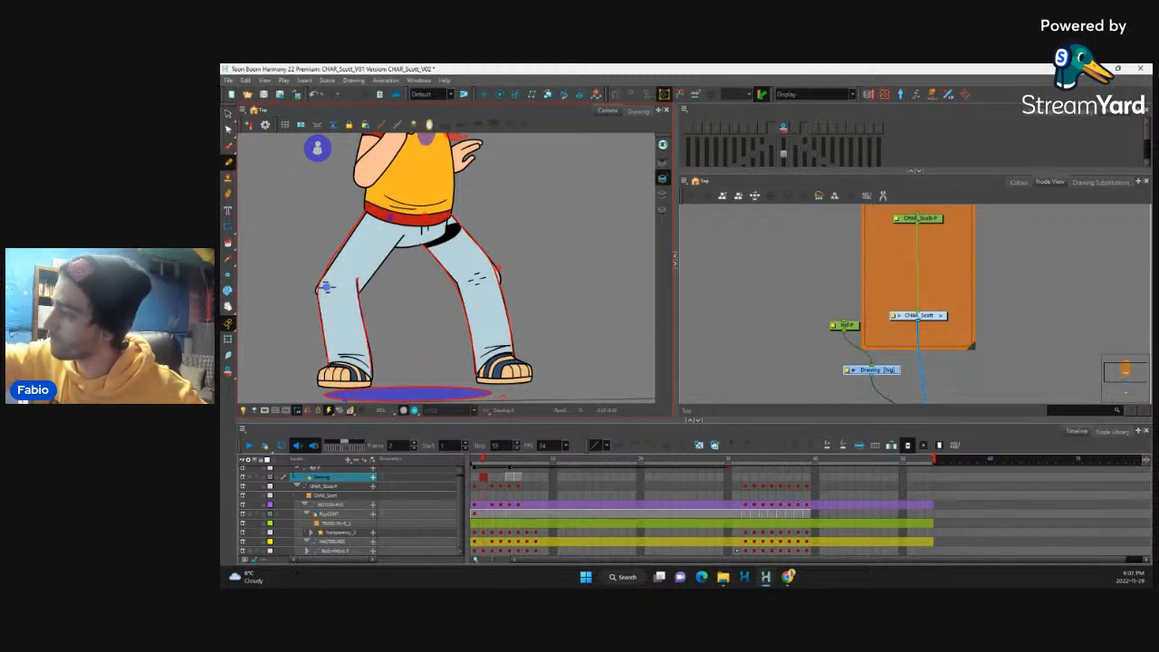
{"action": "scroll", "coordinate": [408, 272], "scroll_direction": "up", "scroll_amount": 2}
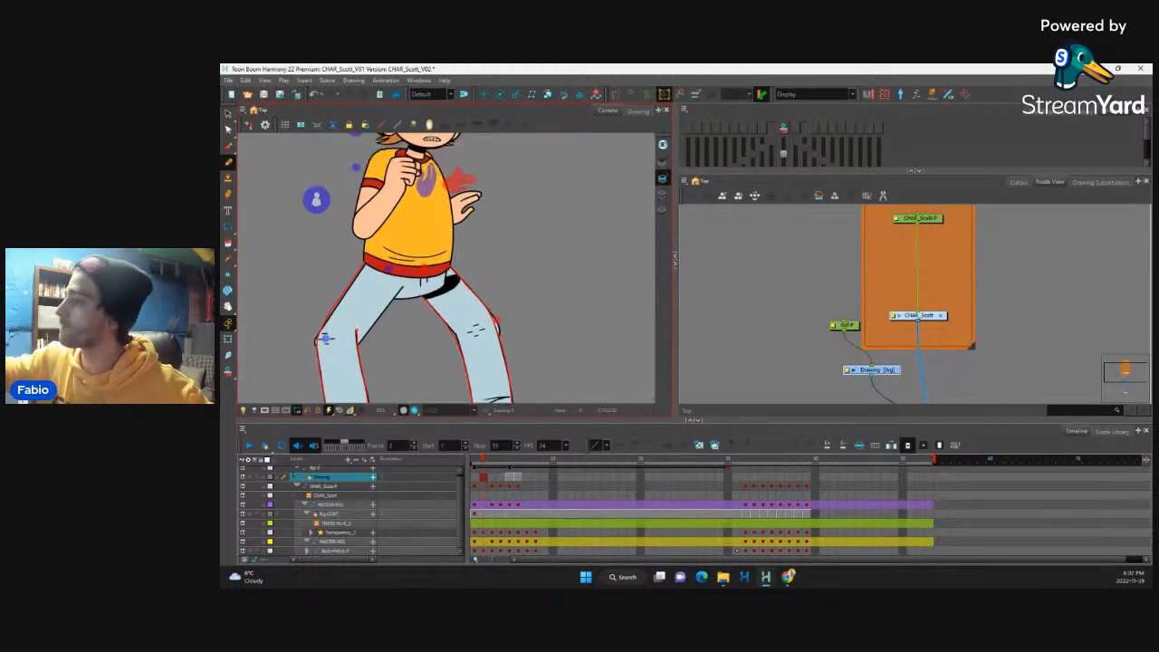
{"action": "left_click_drag", "start_coordinate": [358, 349], "coordinate": [402, 287]}
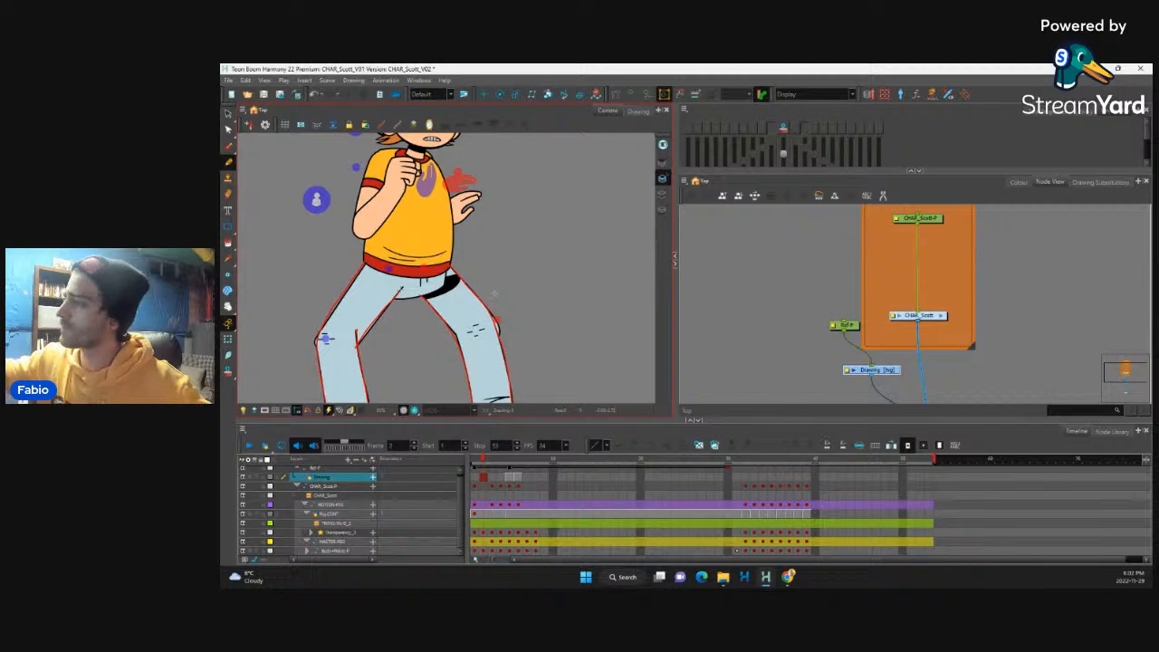
Step: Trace red correction lines over the hips, torso and the arm with the raised fist
{"action": "left_click_drag", "start_coordinate": [494, 294], "coordinate": [493, 332]}
{"action": "left_click_drag", "start_coordinate": [478, 242], "coordinate": [475, 293]}
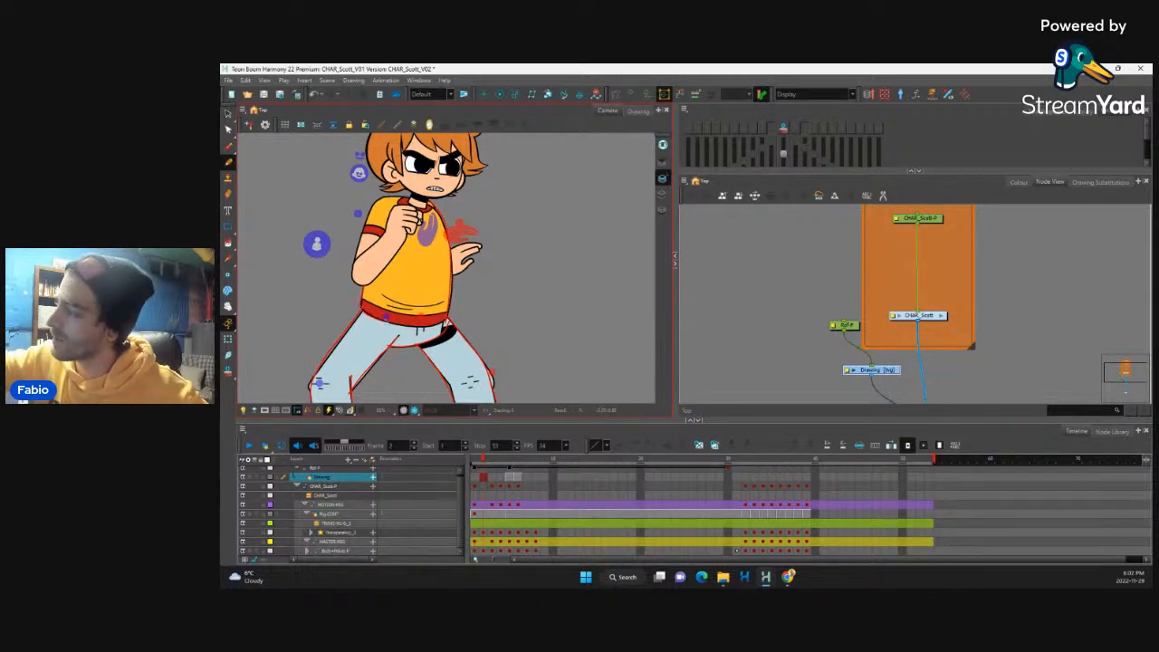
{"action": "left_click_drag", "start_coordinate": [440, 245], "coordinate": [449, 286]}
{"action": "left_click_drag", "start_coordinate": [526, 285], "coordinate": [514, 161]}
{"action": "left_click_drag", "start_coordinate": [499, 240], "coordinate": [534, 200]}
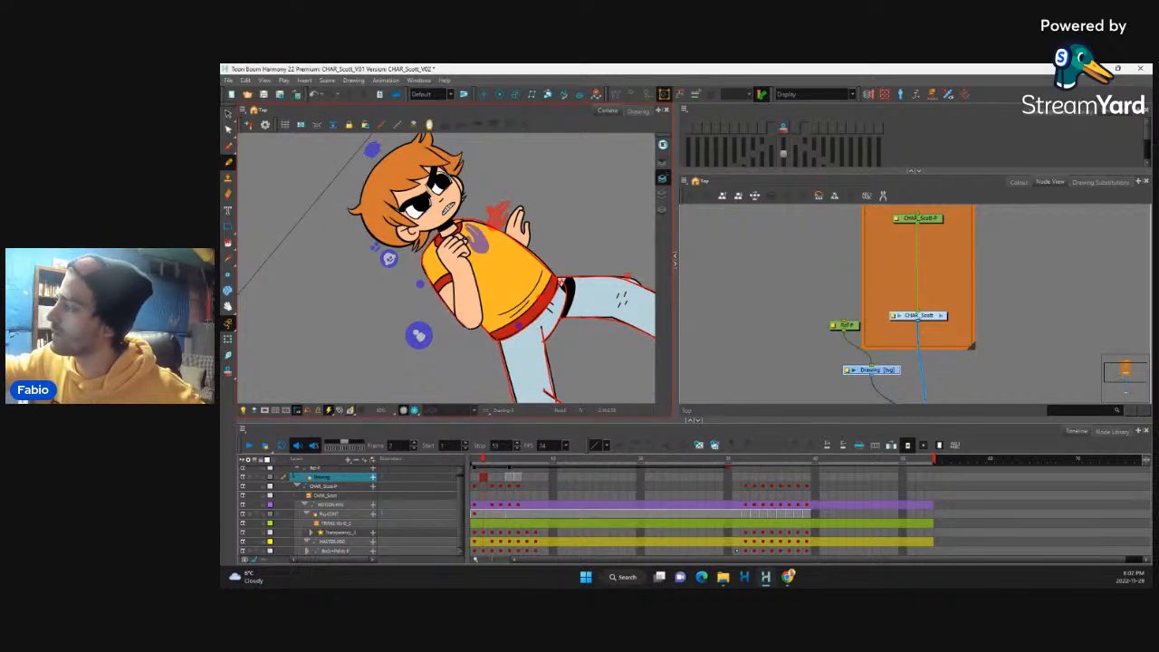
{"action": "left_click_drag", "start_coordinate": [537, 226], "coordinate": [545, 262]}
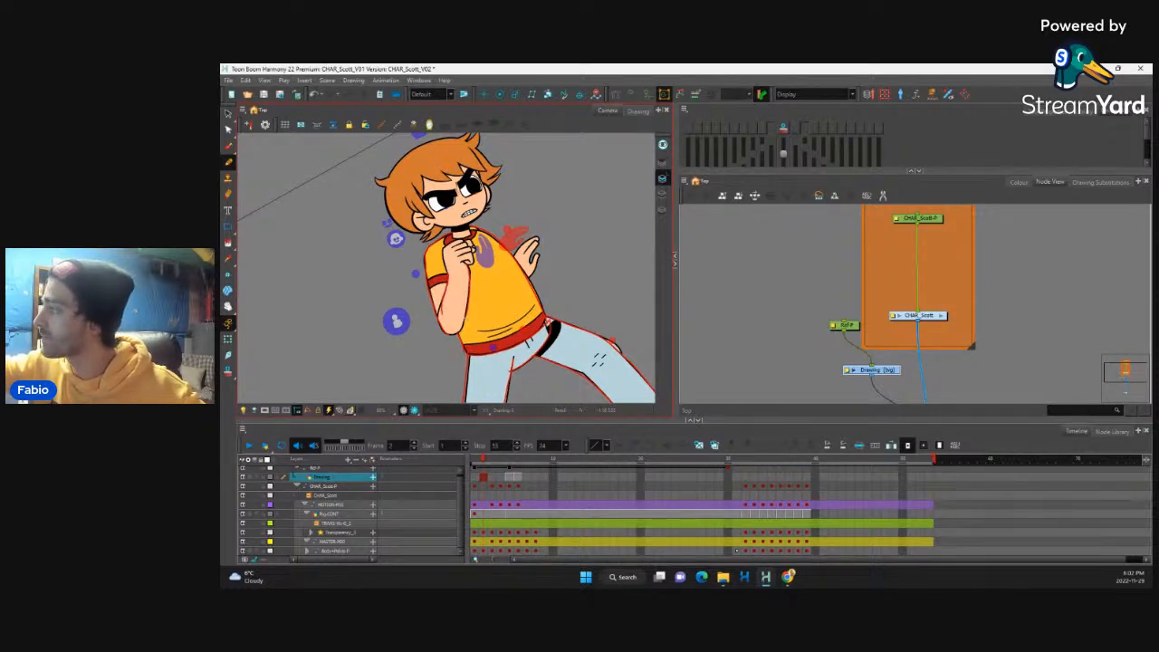
{"action": "left_click_drag", "start_coordinate": [522, 268], "coordinate": [486, 282]}
{"action": "key", "text": "2"}
{"action": "key", "text": "2"}
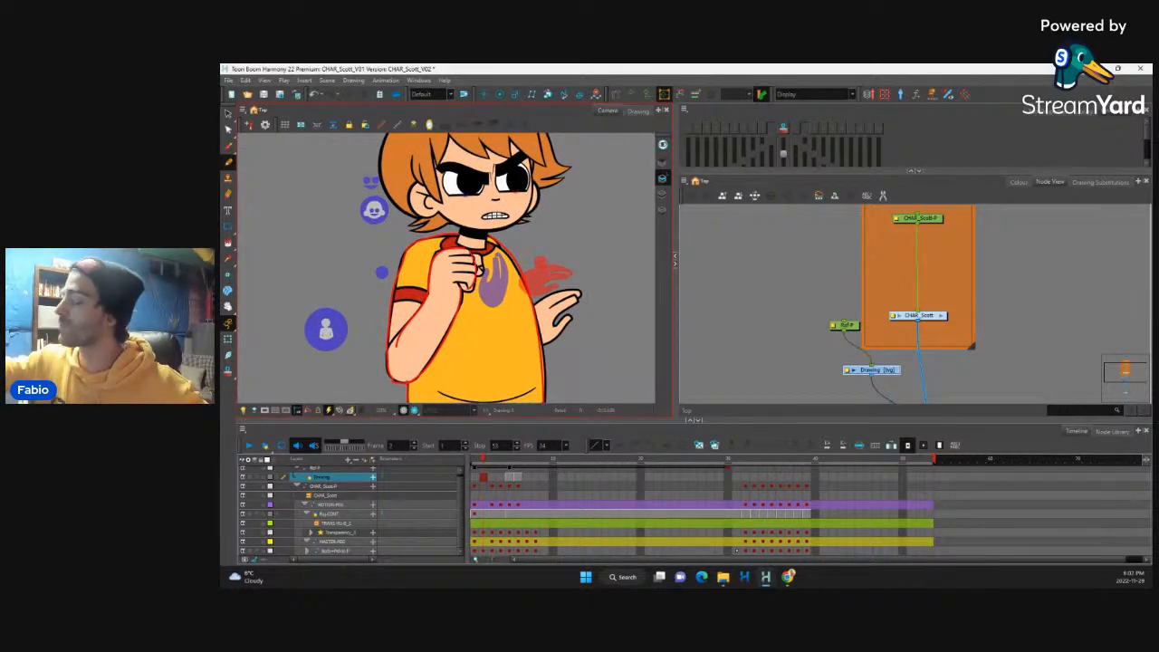
Step: Trace the open hand and the back of the ear in red on the same drawing
{"action": "left_click_drag", "start_coordinate": [497, 213], "coordinate": [458, 196]}
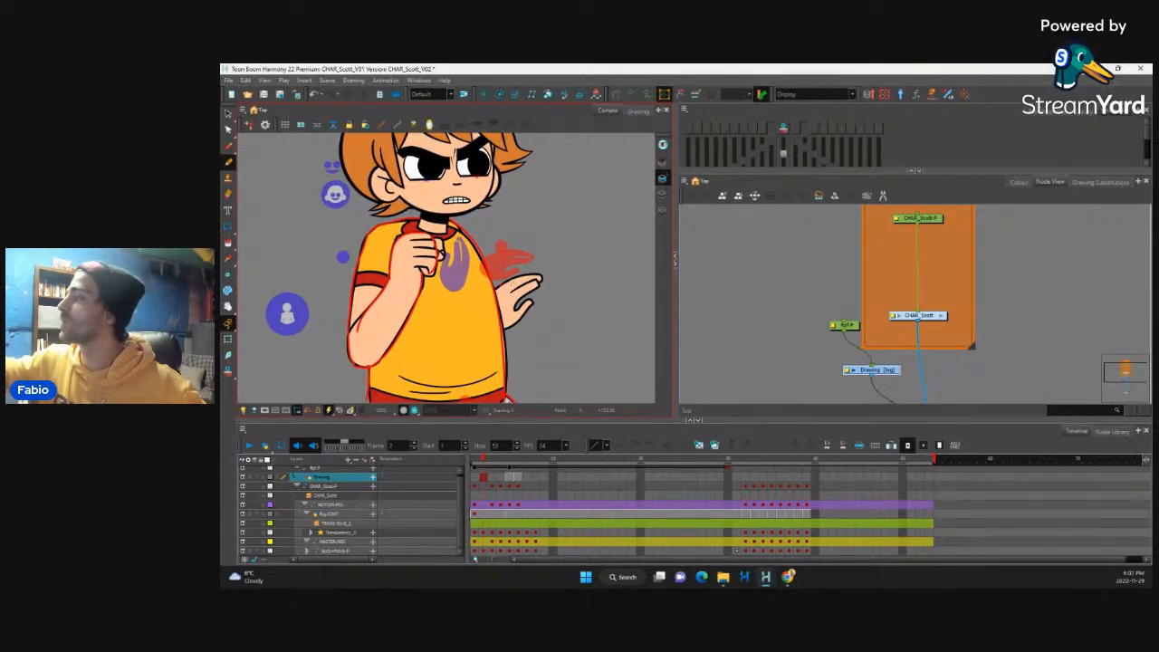
{"action": "left_click_drag", "start_coordinate": [503, 281], "coordinate": [513, 331]}
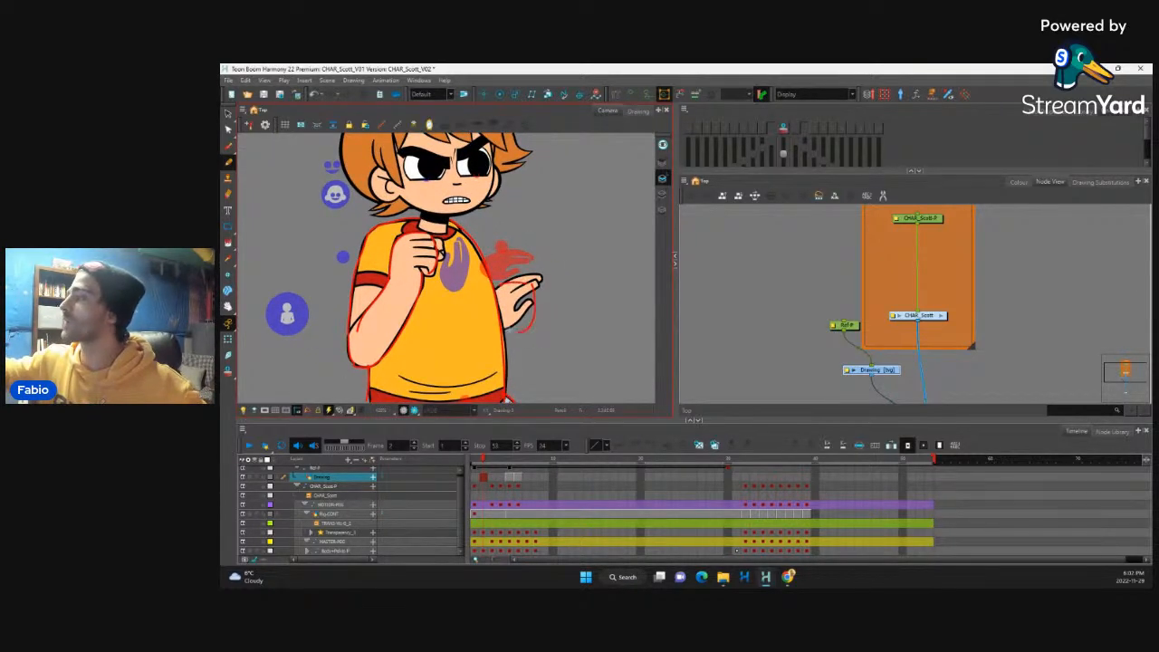
{"action": "left_click_drag", "start_coordinate": [529, 212], "coordinate": [525, 272]}
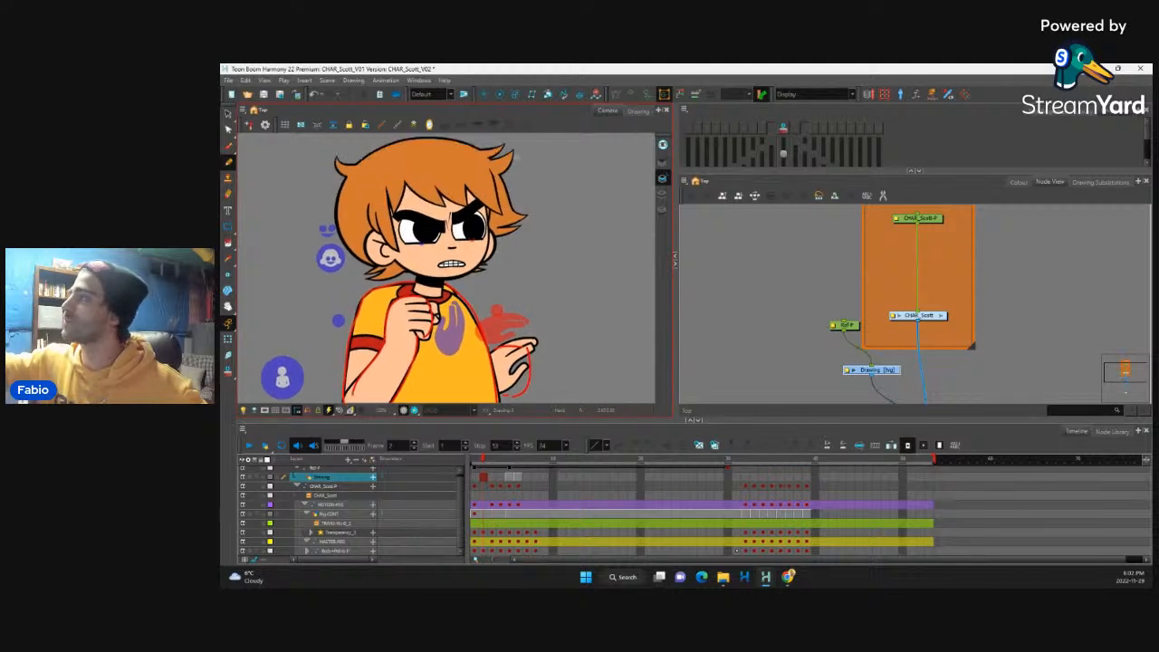
{"action": "left_click_drag", "start_coordinate": [366, 228], "coordinate": [368, 264]}
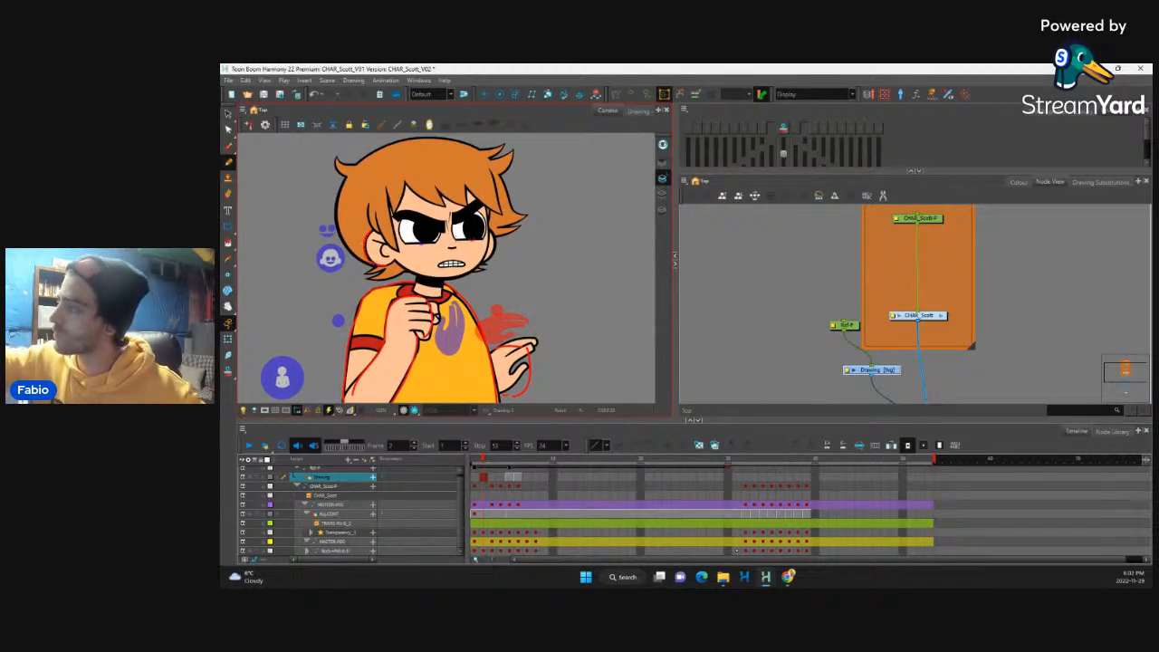
{"action": "key", "text": "1"}
{"action": "key", "text": "1"}
{"action": "key", "text": "1"}
{"action": "key", "text": "1"}
{"action": "key", "text": "1"}
{"action": "key", "text": "1"}
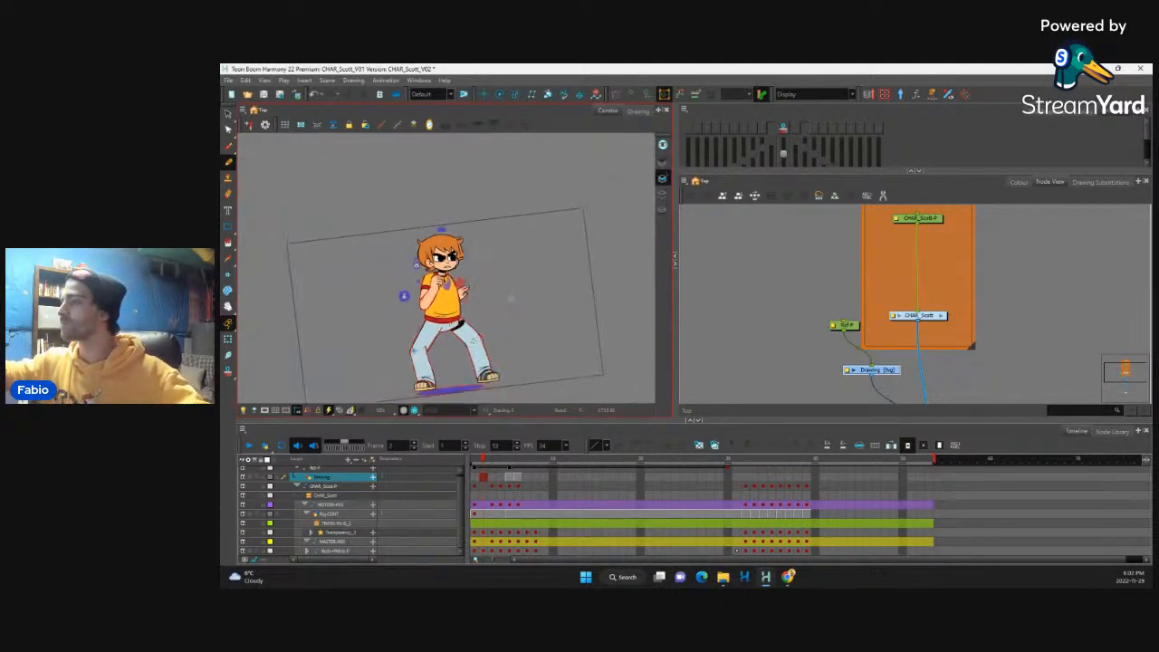
Step: Select the front thigh with the Transform tool and adjust its deformation points at the outer edge and knee to follow the red lines
{"action": "key", "text": "2"}
{"action": "key", "text": "2"}
{"action": "left_click_drag", "start_coordinate": [504, 343], "coordinate": [486, 195]}
{"action": "key", "text": "2"}
{"action": "key", "text": "2"}
{"action": "key", "text": "2"}
{"action": "key", "text": "2"}
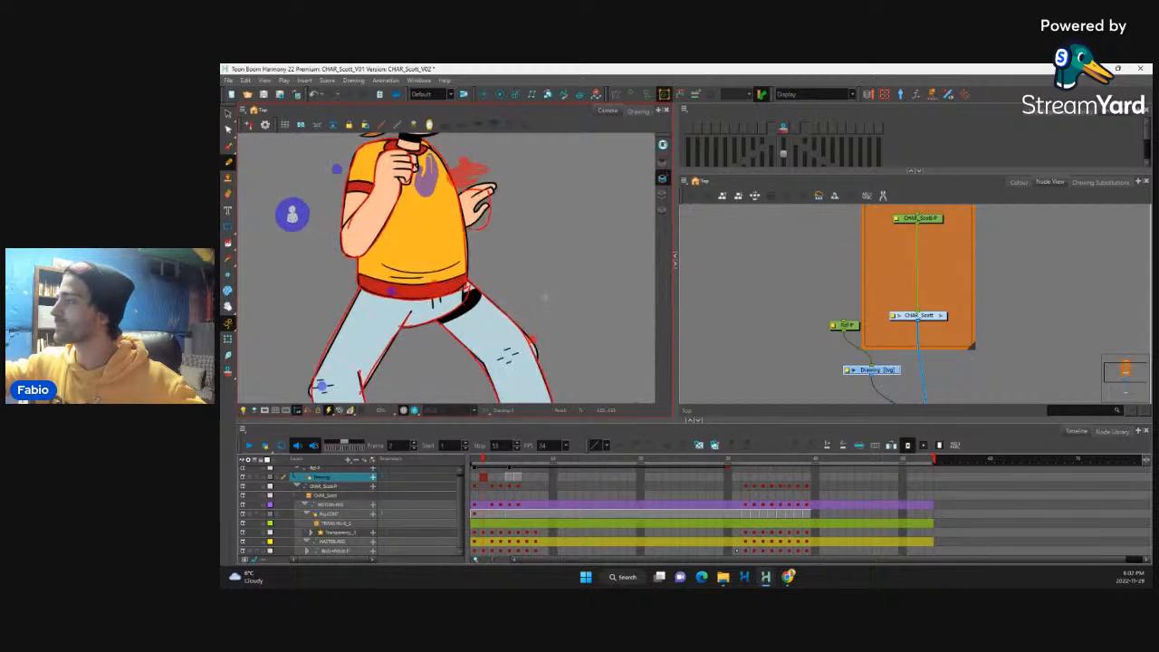
{"action": "left_click_drag", "start_coordinate": [531, 266], "coordinate": [470, 213]}
{"action": "key", "text": "shift+t"}
{"action": "left_click", "coordinate": [463, 281]}
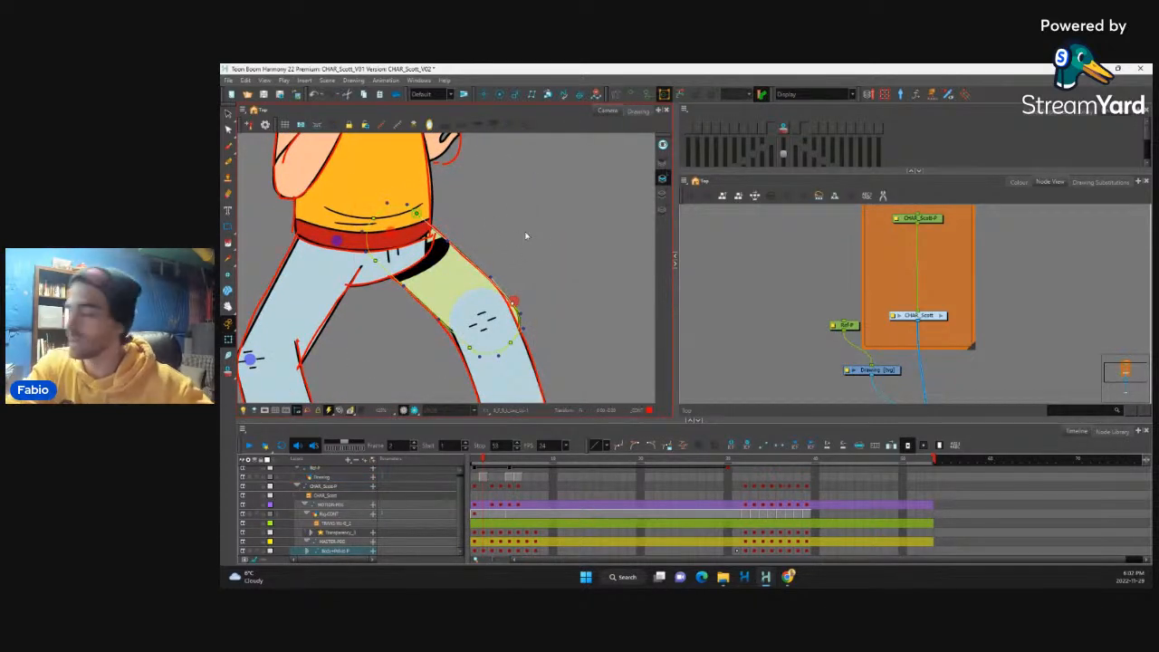
{"action": "key", "text": "ctrl+z"}
{"action": "key", "text": "ctrl+z"}
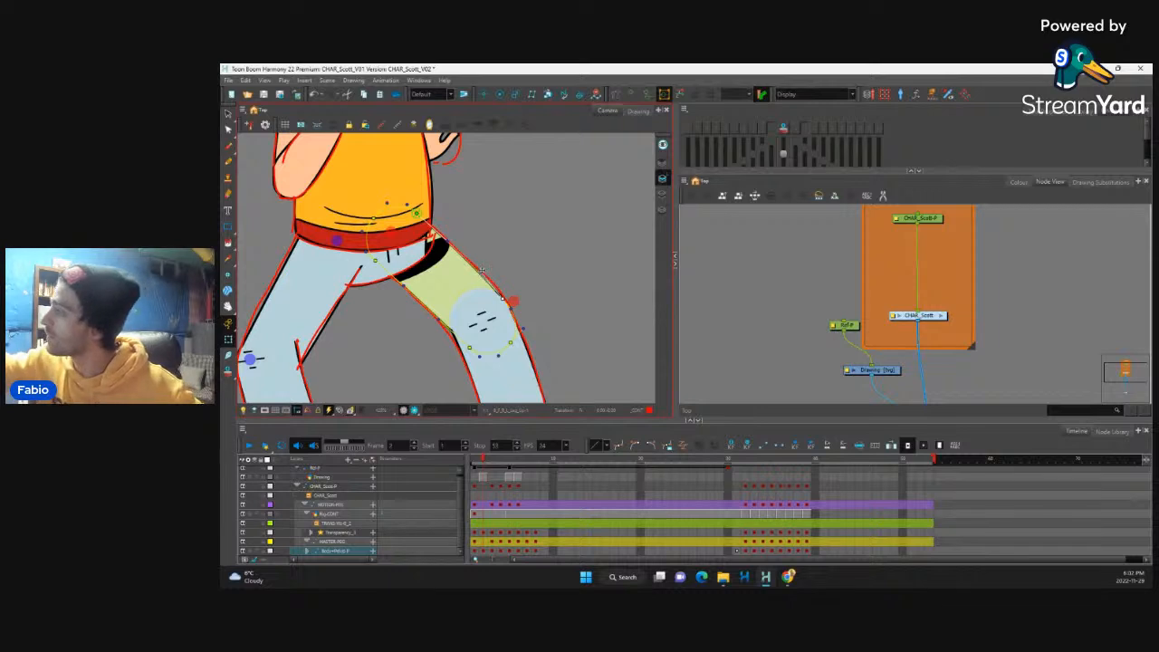
{"action": "mouse_move", "coordinate": [484, 272]}
{"action": "left_mouse_down"}
{"action": "mouse_move", "coordinate": [505, 298]}
{"action": "mouse_move", "coordinate": [485, 276]}
{"action": "left_mouse_up"}
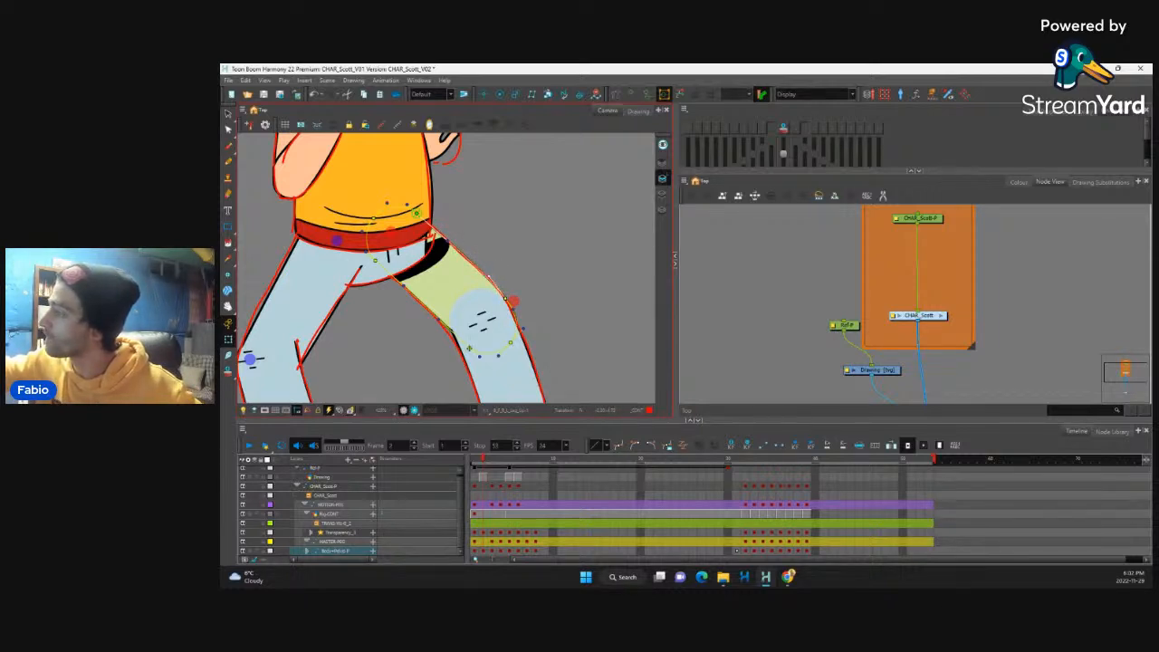
{"action": "left_click_drag", "start_coordinate": [470, 348], "coordinate": [460, 340]}
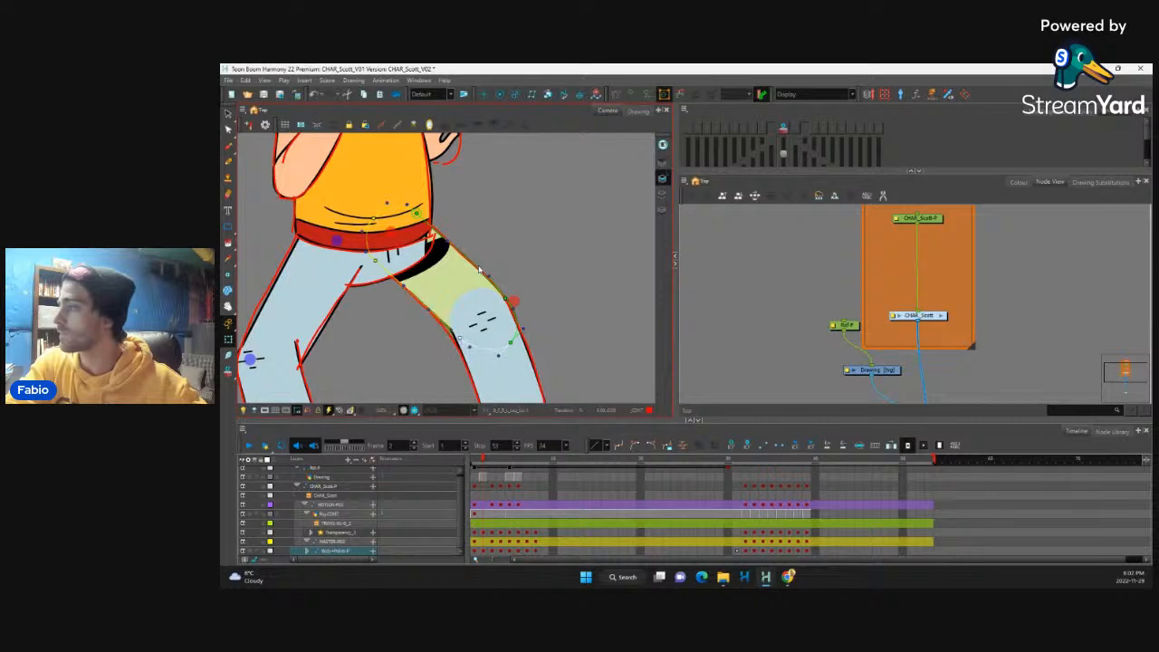
Step: Select the pelvis and raise its outer hip deformation point to narrow the dark gap above the front thigh
{"action": "left_click", "coordinate": [433, 240]}
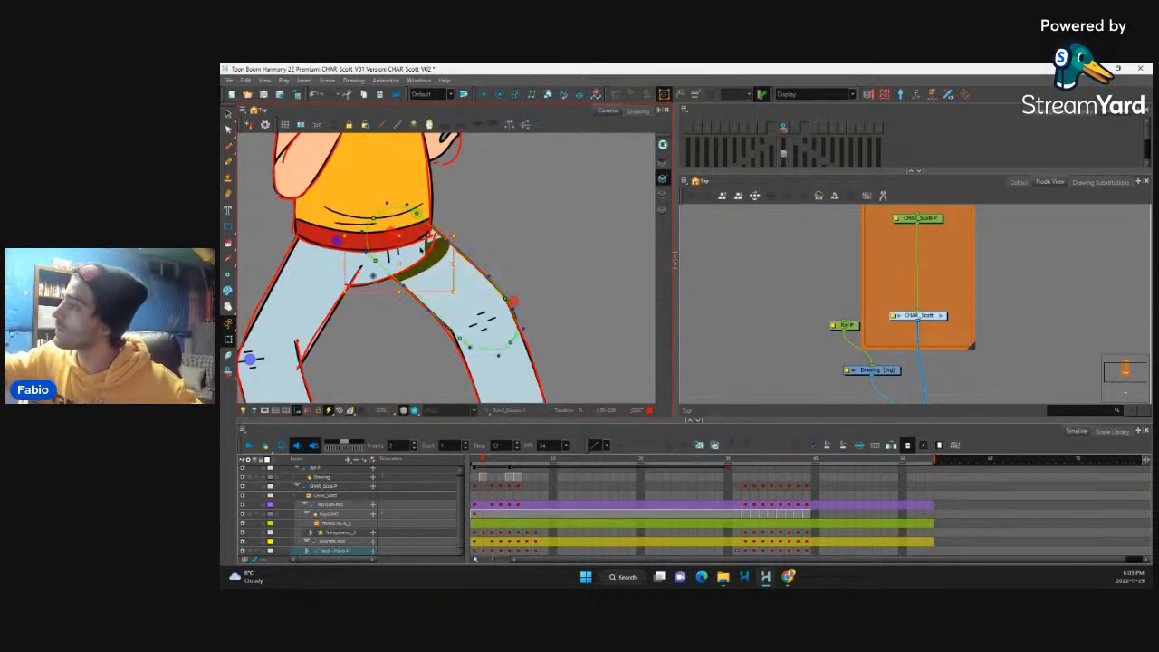
{"action": "left_click_drag", "start_coordinate": [428, 246], "coordinate": [434, 252]}
{"action": "left_click", "coordinate": [445, 244]}
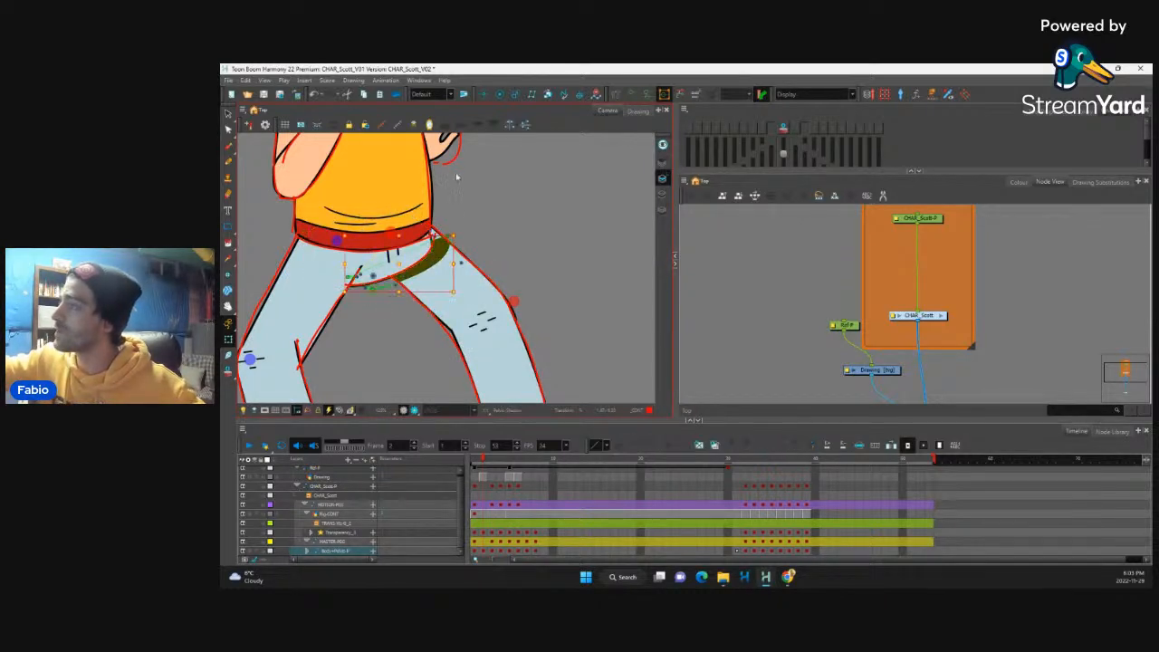
{"action": "left_click", "coordinate": [448, 237]}
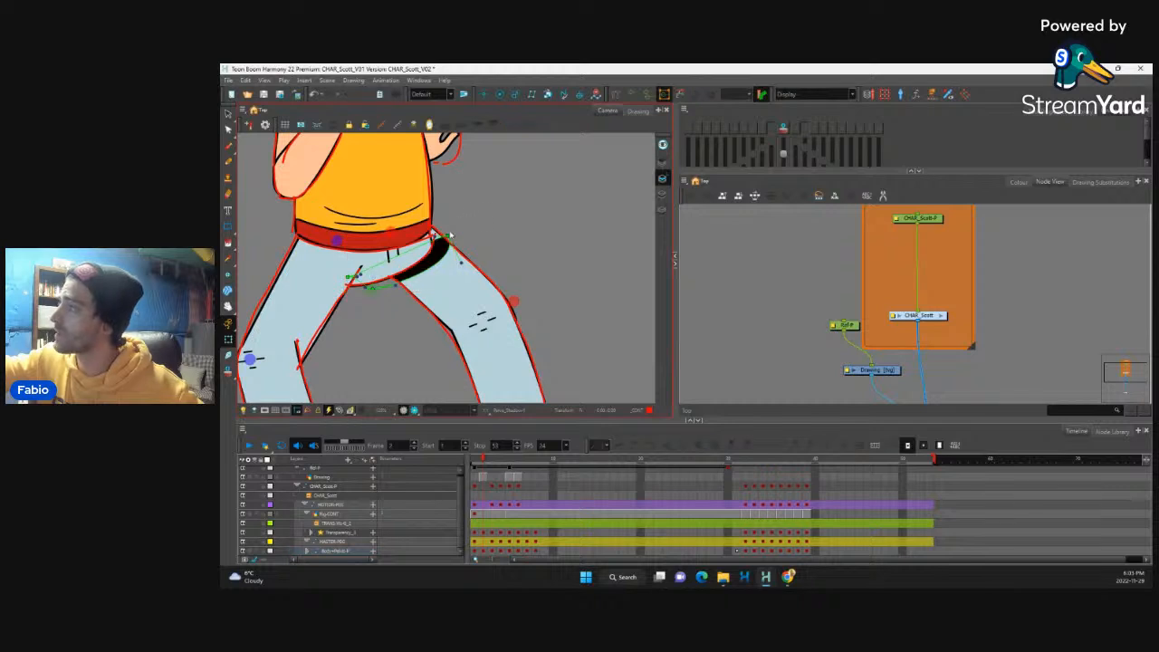
{"action": "key", "text": "Up"}
{"action": "key", "text": "Up"}
{"action": "key", "text": "Up"}
{"action": "key", "text": "Up"}
{"action": "key", "text": "Up"}
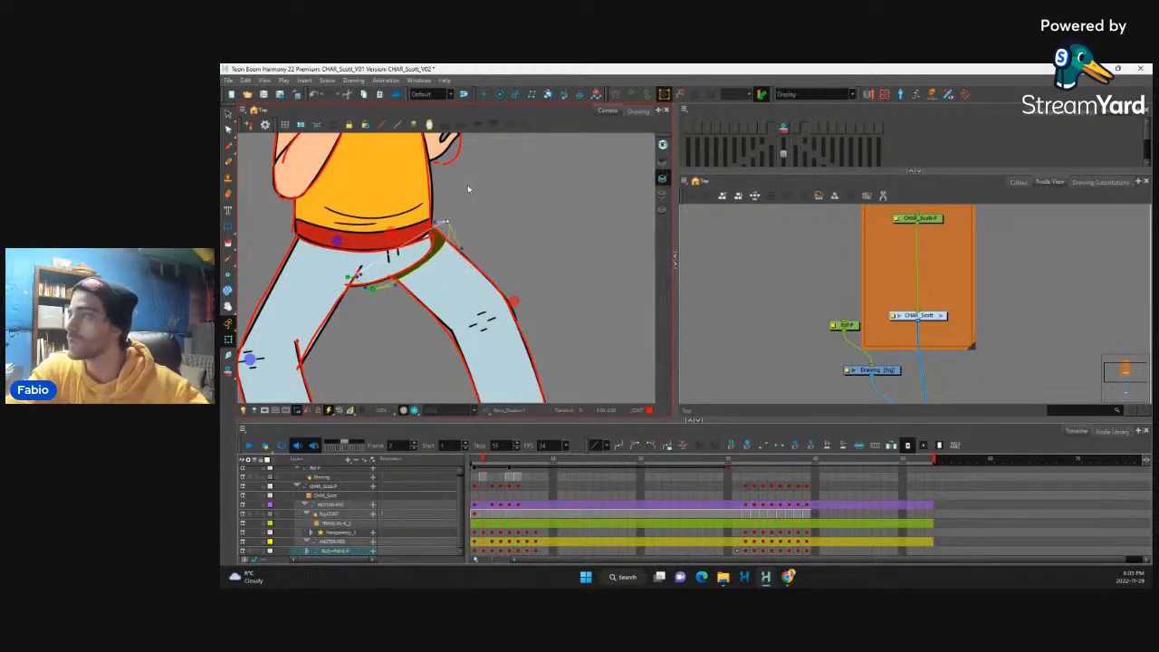
Step: Extend the pelvis's lower curve along the red crotch line, hide its deformation controls and compare with frame 1
{"action": "left_click_drag", "start_coordinate": [395, 285], "coordinate": [431, 286]}
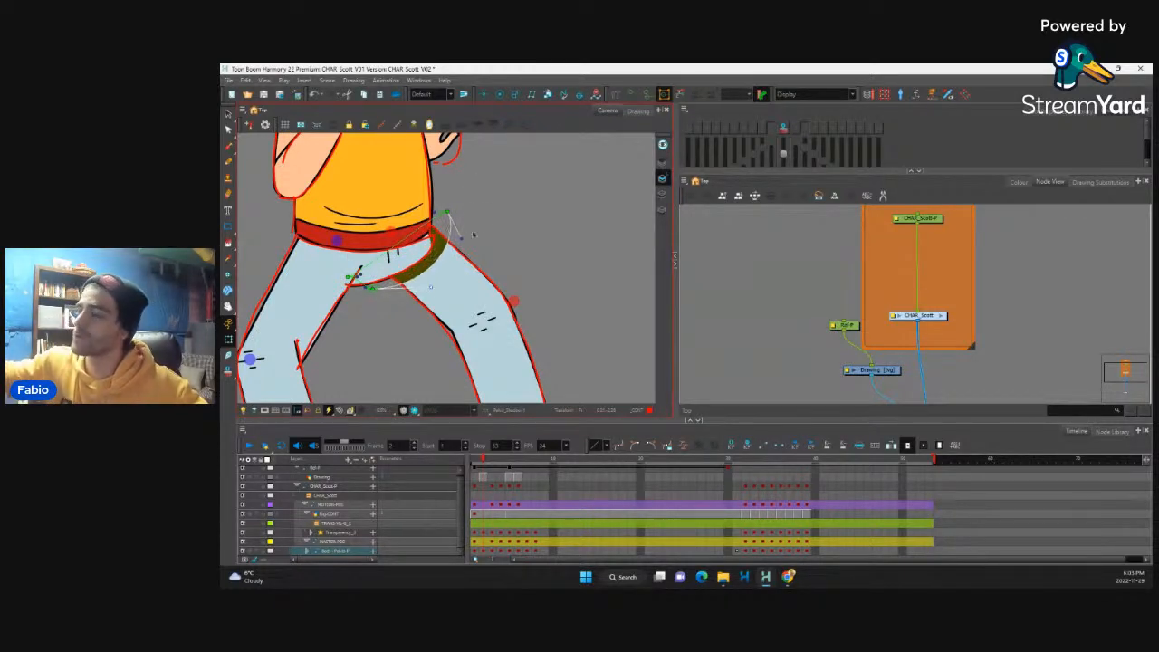
{"action": "left_click", "coordinate": [372, 288]}
{"action": "left_click", "coordinate": [348, 277]}
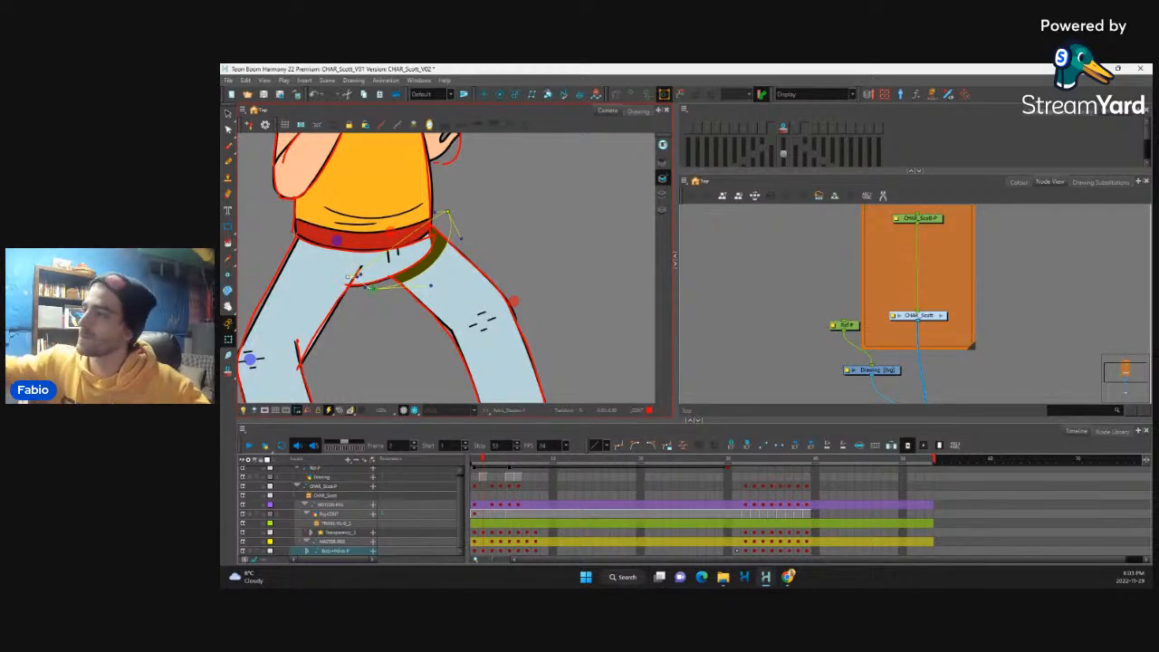
{"action": "left_click", "coordinate": [372, 288]}
{"action": "left_click_drag", "start_coordinate": [371, 288], "coordinate": [433, 288]}
{"action": "left_click", "coordinate": [407, 333]}
{"action": "key", "text": "shift+c"}
{"action": "left_click_drag", "start_coordinate": [529, 280], "coordinate": [519, 243]}
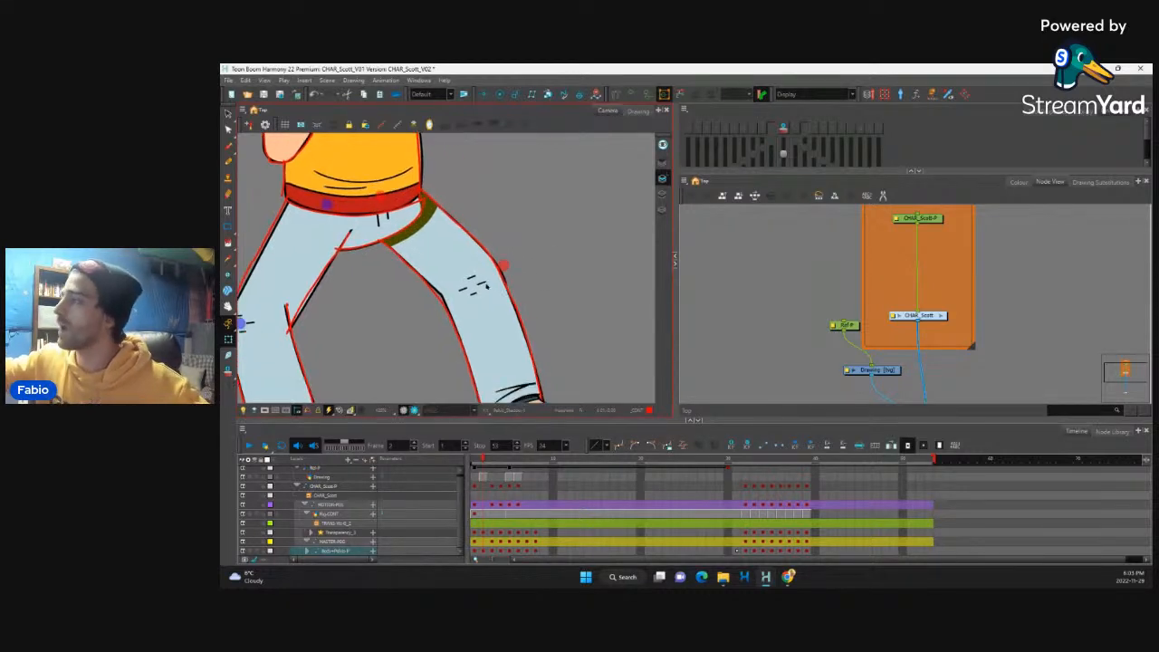
{"action": "key", "text": "comma"}
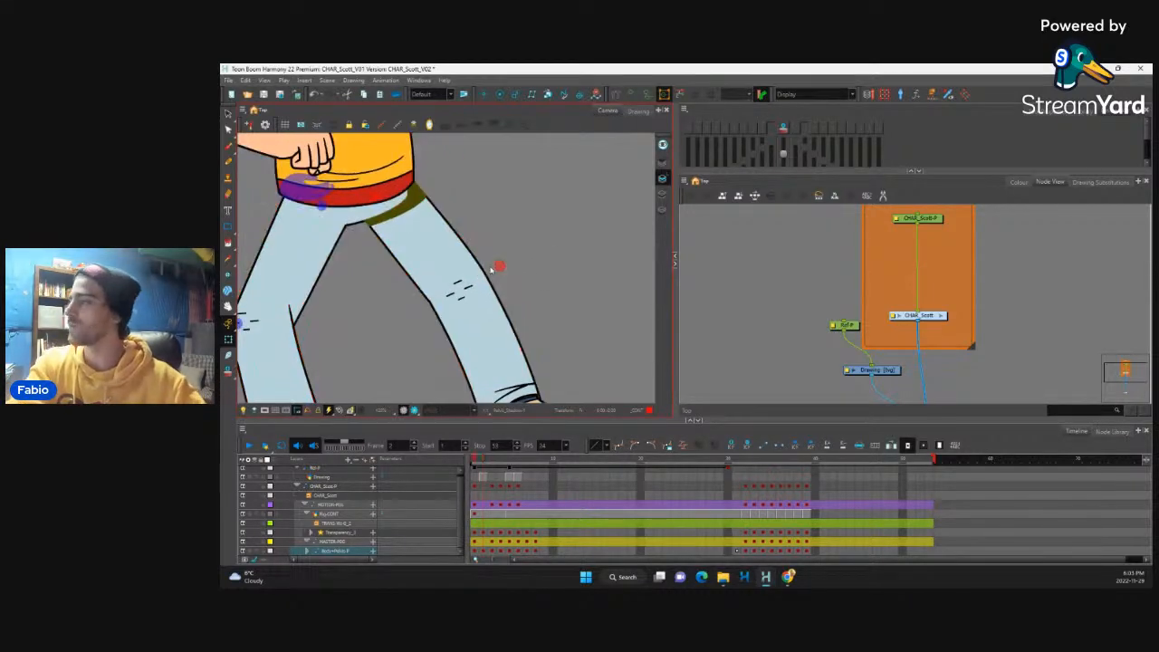
{"action": "key", "text": "period"}
Step: Select the back thigh and reshape its outer curve from hip to knee to match the red outline
{"action": "left_click_drag", "start_coordinate": [559, 299], "coordinate": [554, 212]}
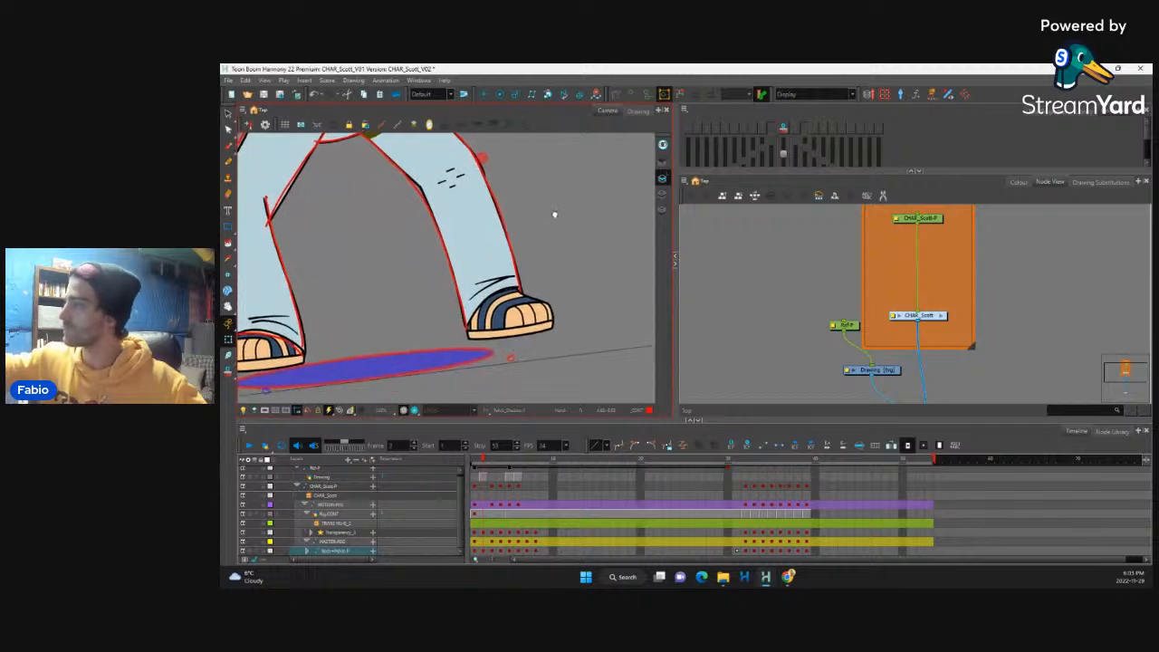
{"action": "mouse_move", "coordinate": [401, 284]}
{"action": "left_mouse_down"}
{"action": "mouse_move", "coordinate": [474, 285]}
{"action": "mouse_move", "coordinate": [478, 309]}
{"action": "left_mouse_up"}
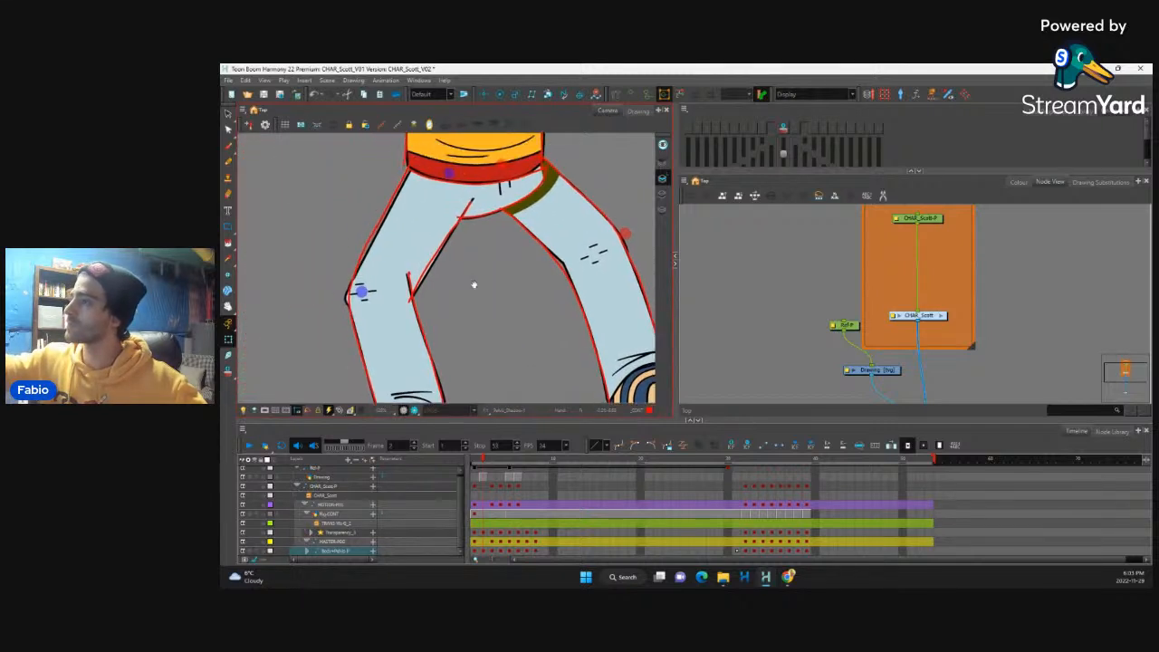
{"action": "left_click", "coordinate": [371, 288]}
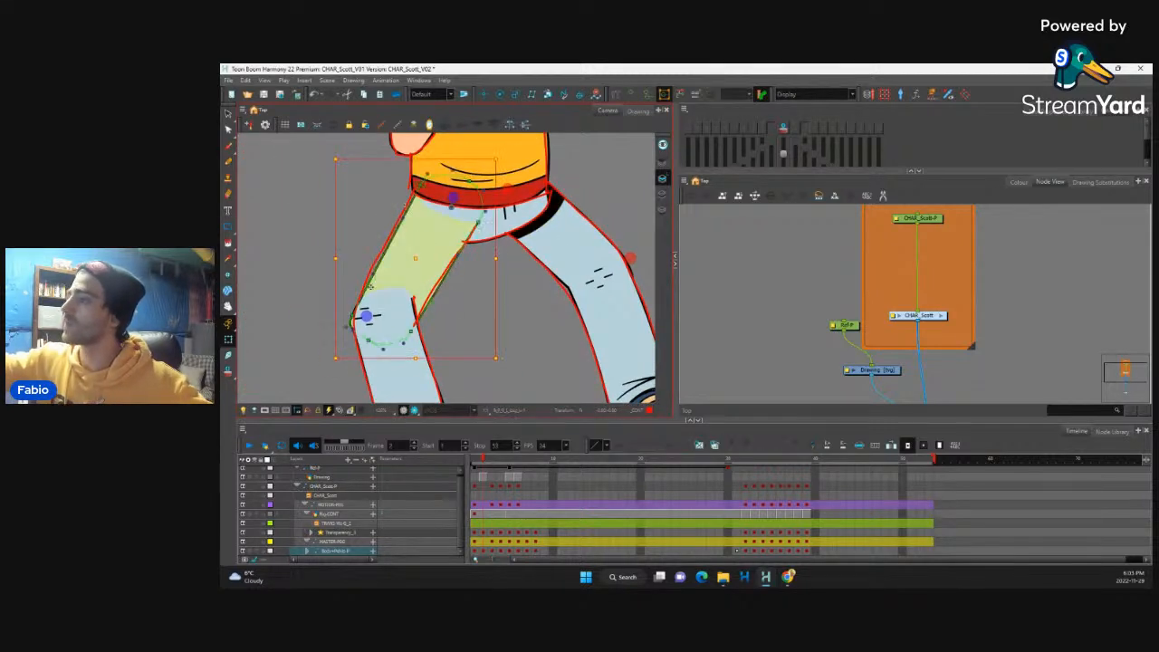
{"action": "left_click_drag", "start_coordinate": [352, 318], "coordinate": [356, 308]}
{"action": "left_click_drag", "start_coordinate": [377, 267], "coordinate": [369, 263]}
{"action": "left_click_drag", "start_coordinate": [423, 183], "coordinate": [365, 268]}
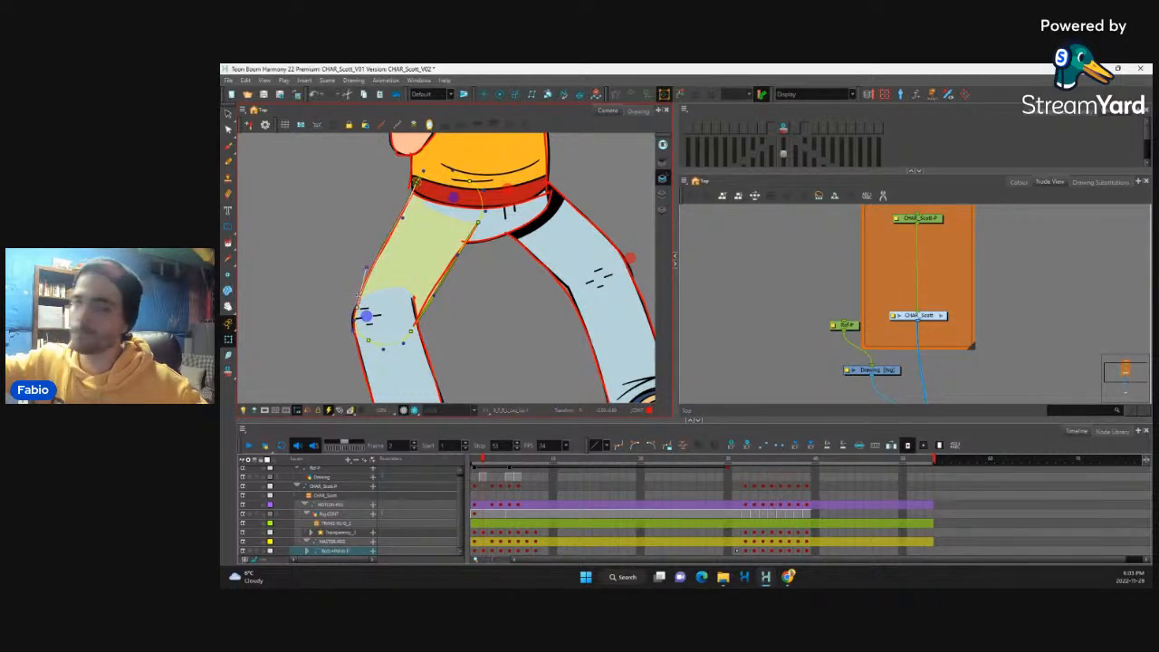
{"action": "left_click_drag", "start_coordinate": [356, 308], "coordinate": [352, 313]}
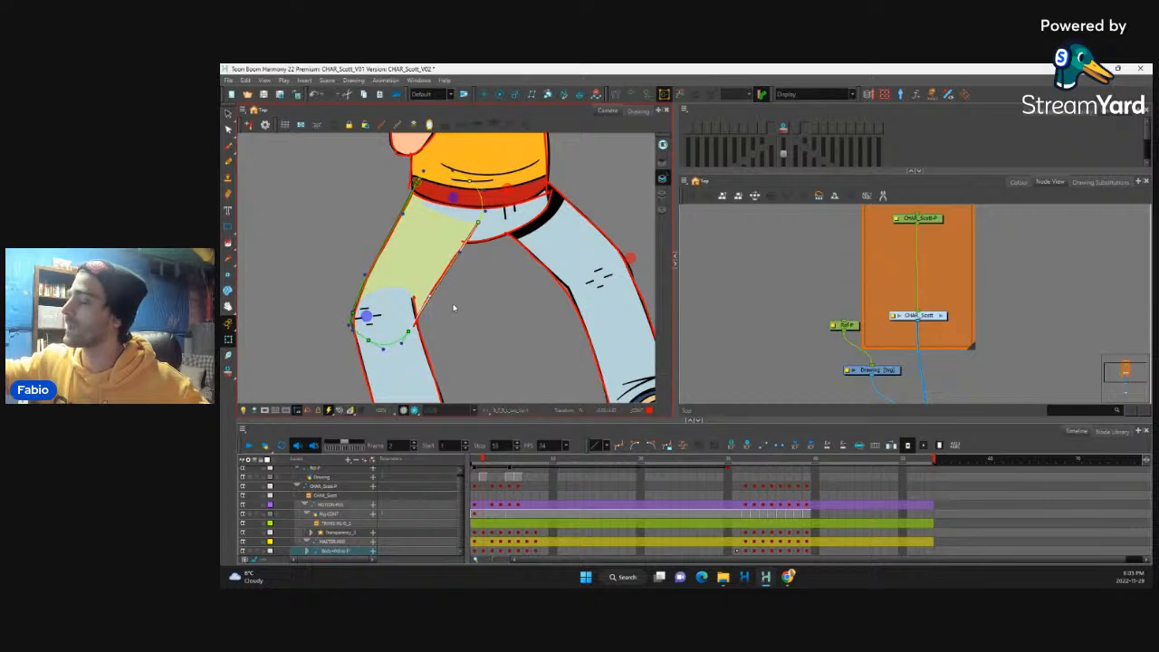
Step: Select the open hand beside the chest and swap its drawing to substitution 3 at frame 2
{"action": "scroll", "coordinate": [454, 308], "scroll_direction": "down", "scroll_amount": 3}
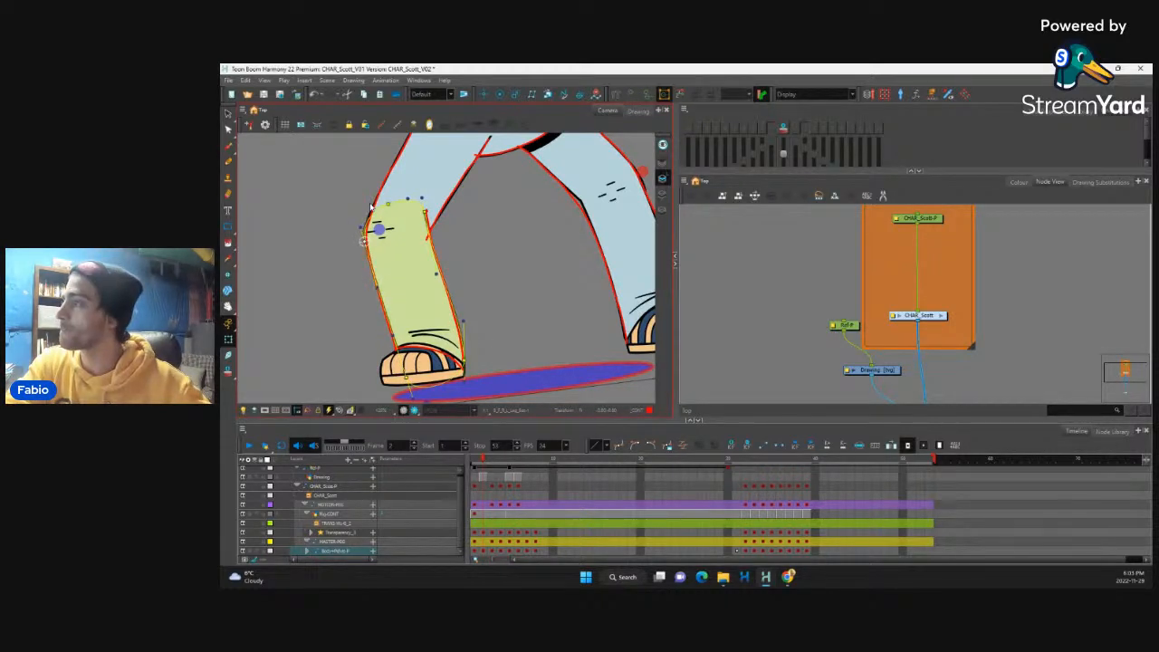
{"action": "scroll", "coordinate": [543, 227], "scroll_direction": "up", "scroll_amount": 5}
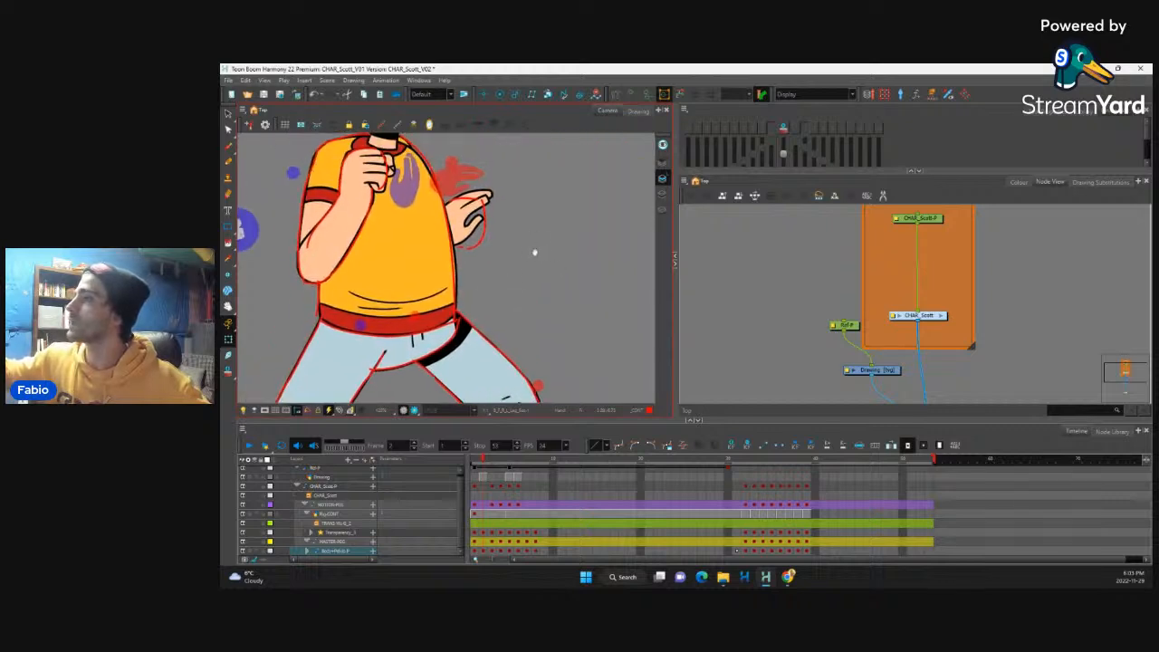
{"action": "left_click_drag", "start_coordinate": [534, 253], "coordinate": [539, 272]}
{"action": "left_click", "coordinate": [482, 288]}
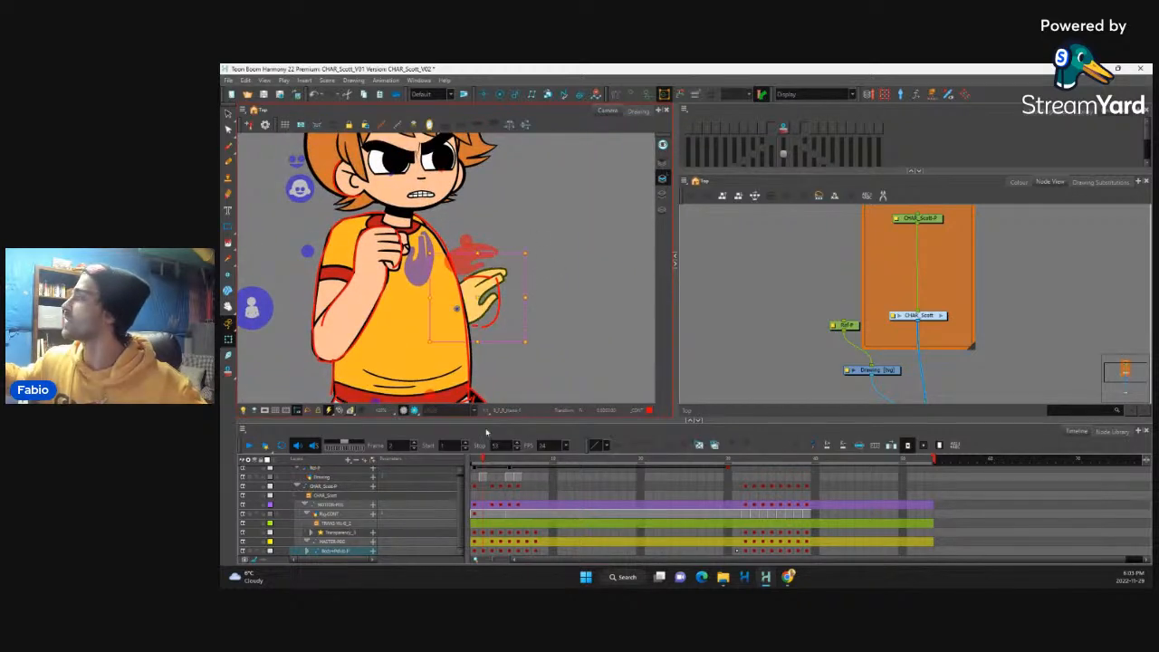
{"action": "left_click", "coordinate": [1100, 182]}
{"action": "left_click", "coordinate": [955, 240]}
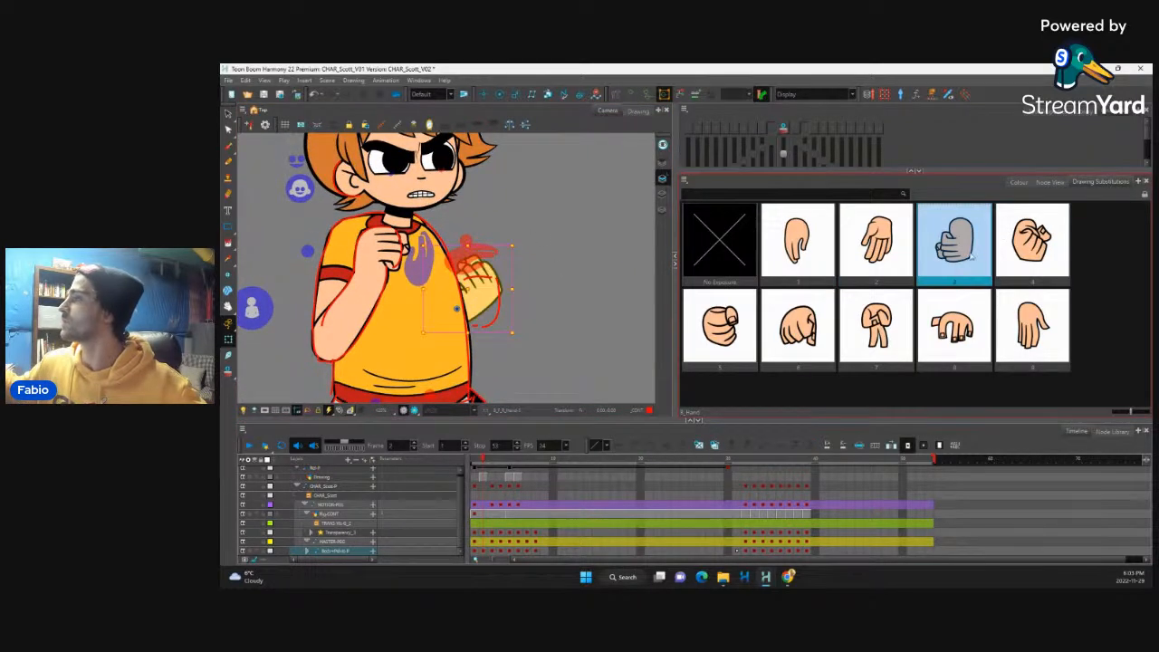
Step: Select the forearm of the arm raised across the chest, fit its elbow deformation point to the red line and hide its controls
{"action": "left_click", "coordinate": [359, 308]}
{"action": "key", "text": "shift+F11"}
{"action": "left_click_drag", "start_coordinate": [316, 334], "coordinate": [315, 330]}
{"action": "key", "text": "shift+c"}
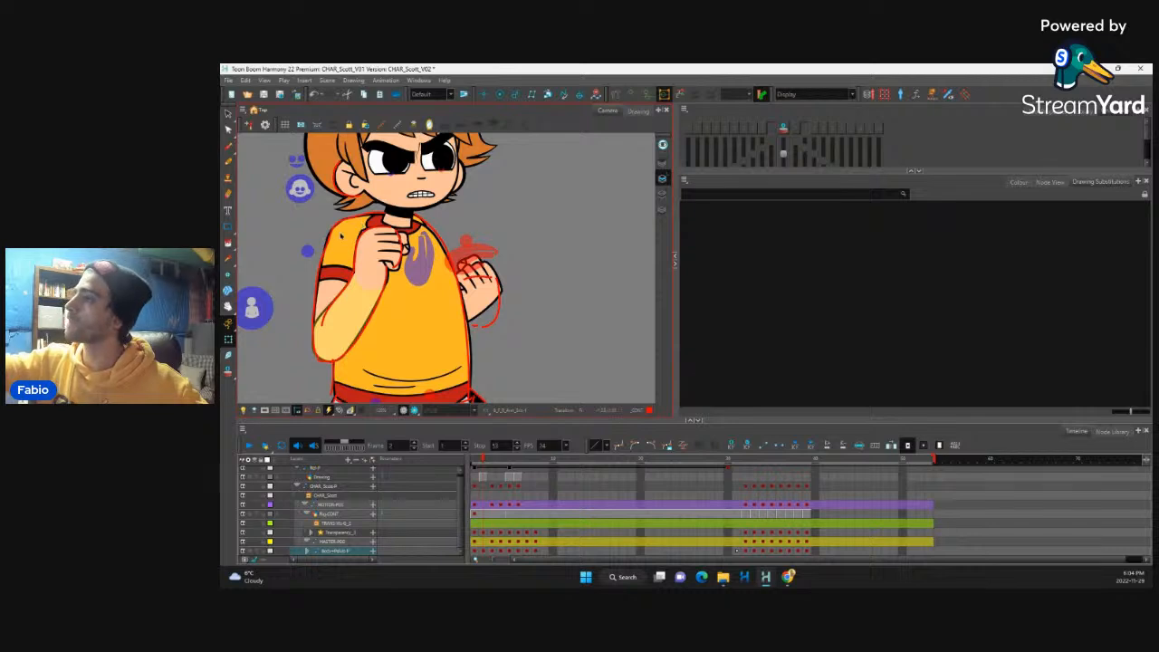
Step: Disable the Drawing node that holds the red guide lines
{"action": "left_click", "coordinate": [1051, 182]}
{"action": "left_click", "coordinate": [892, 372]}
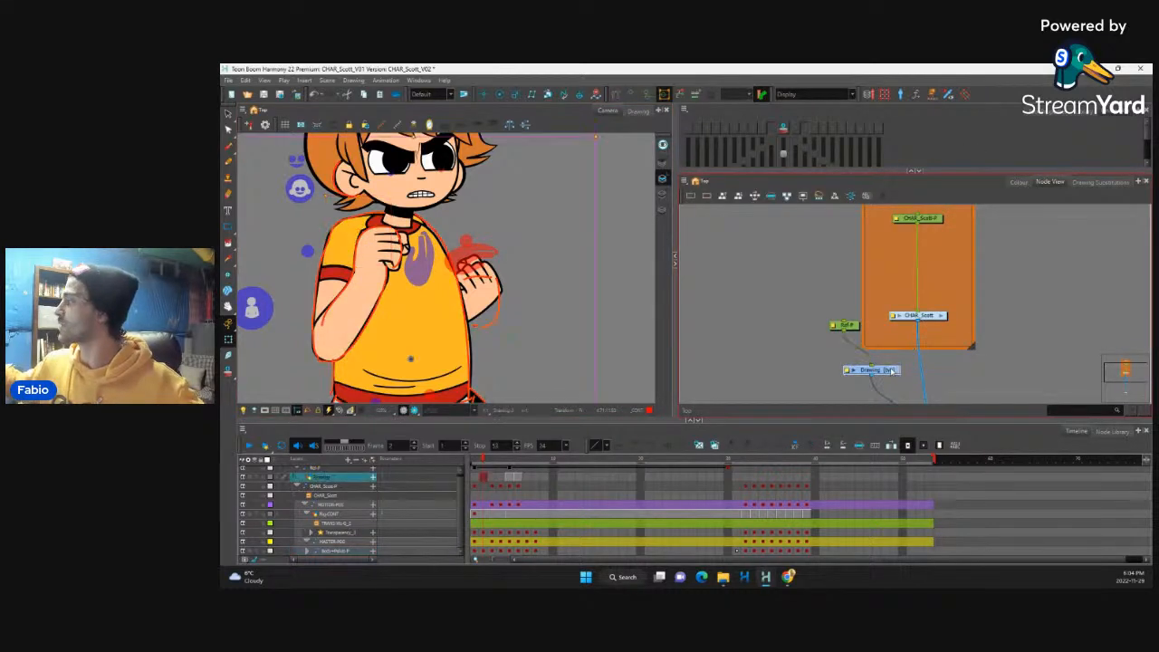
{"action": "key", "text": "d"}
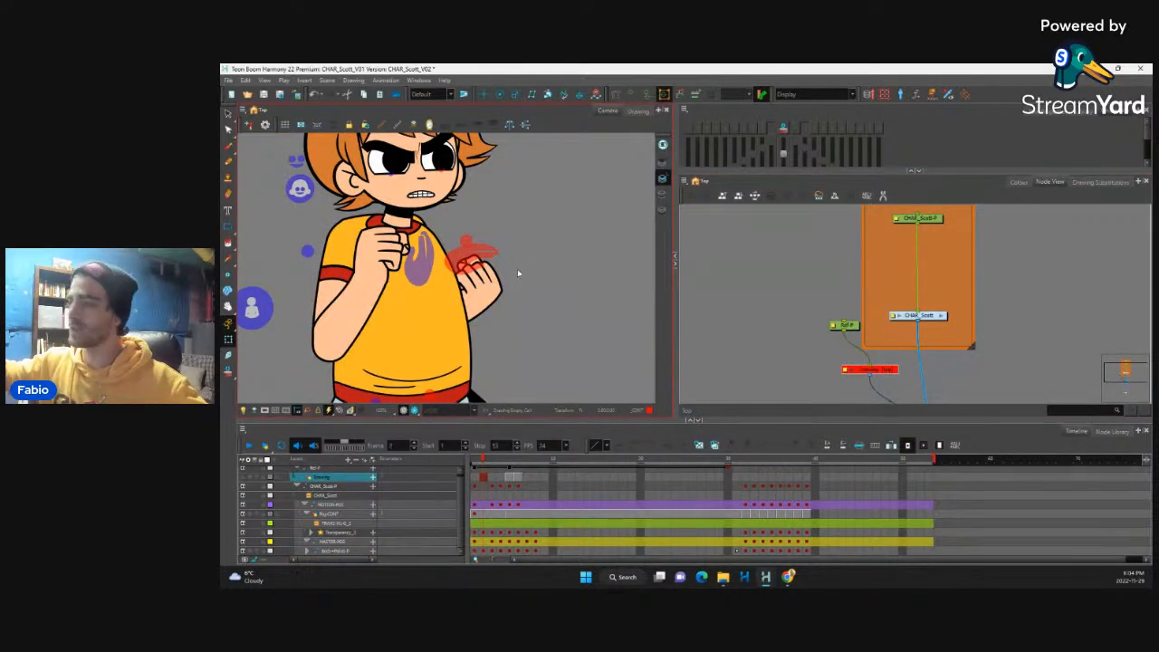
Step: Select the shirt sleeve at the raised arm's shoulder and hide its deformation controls
{"action": "key", "text": "2"}
{"action": "key", "text": "2"}
{"action": "mouse_move", "coordinate": [301, 191]}
{"action": "left_mouse_down"}
{"action": "mouse_move", "coordinate": [409, 250]}
{"action": "mouse_move", "coordinate": [383, 252]}
{"action": "left_mouse_up"}
{"action": "left_click", "coordinate": [407, 251]}
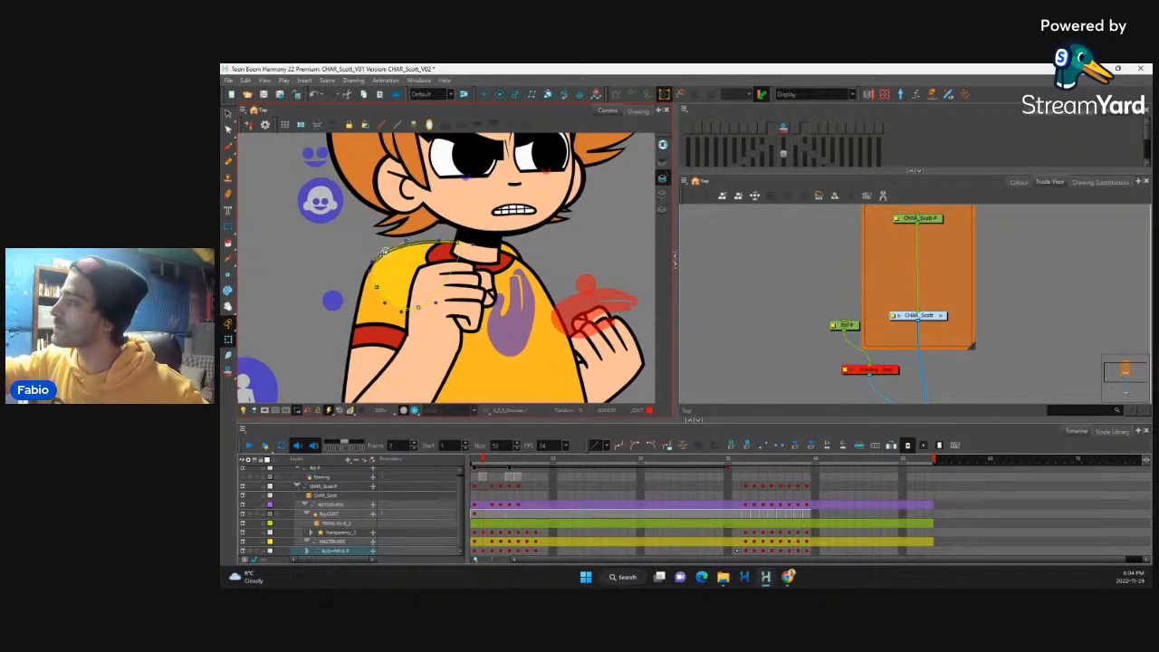
{"action": "key", "text": "shift+c"}
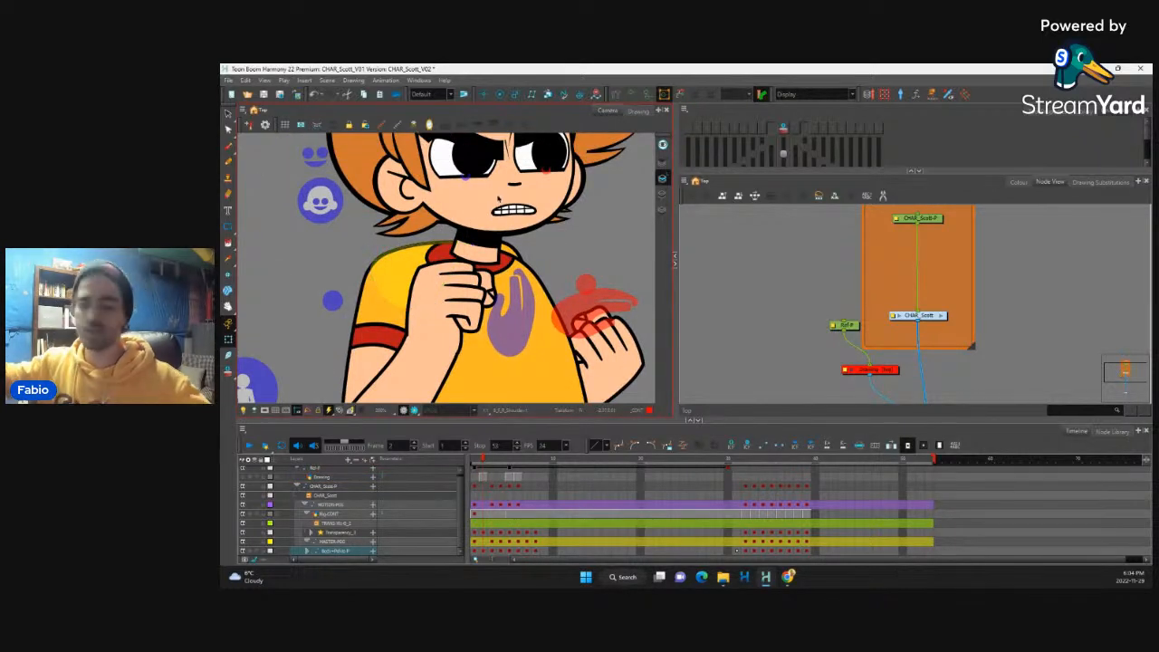
Step: Examine the frame 2 pose without its guide lines, from the full figure to the joints of the legs
{"action": "key", "text": "1"}
{"action": "key", "text": "1"}
{"action": "key", "text": "1"}
{"action": "key", "text": "1"}
{"action": "key", "text": "1"}
{"action": "key", "text": "1"}
{"action": "key", "text": "1"}
{"action": "key", "text": "1"}
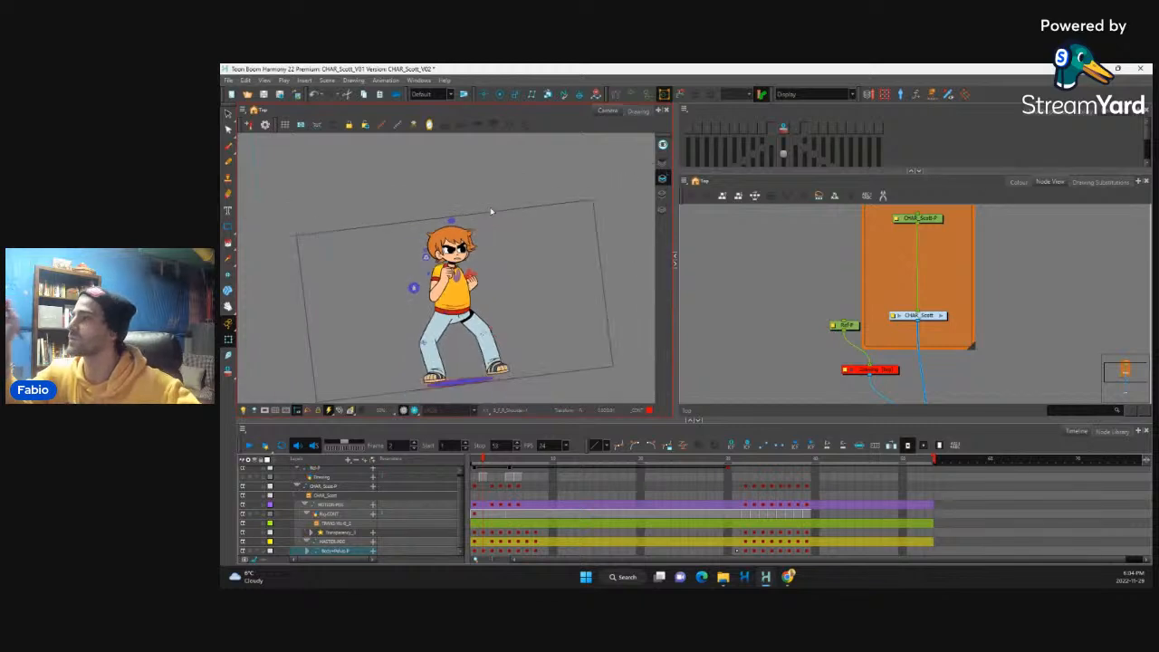
{"action": "key", "text": "2"}
{"action": "key", "text": "2"}
{"action": "key", "text": "1"}
{"action": "key", "text": "1"}
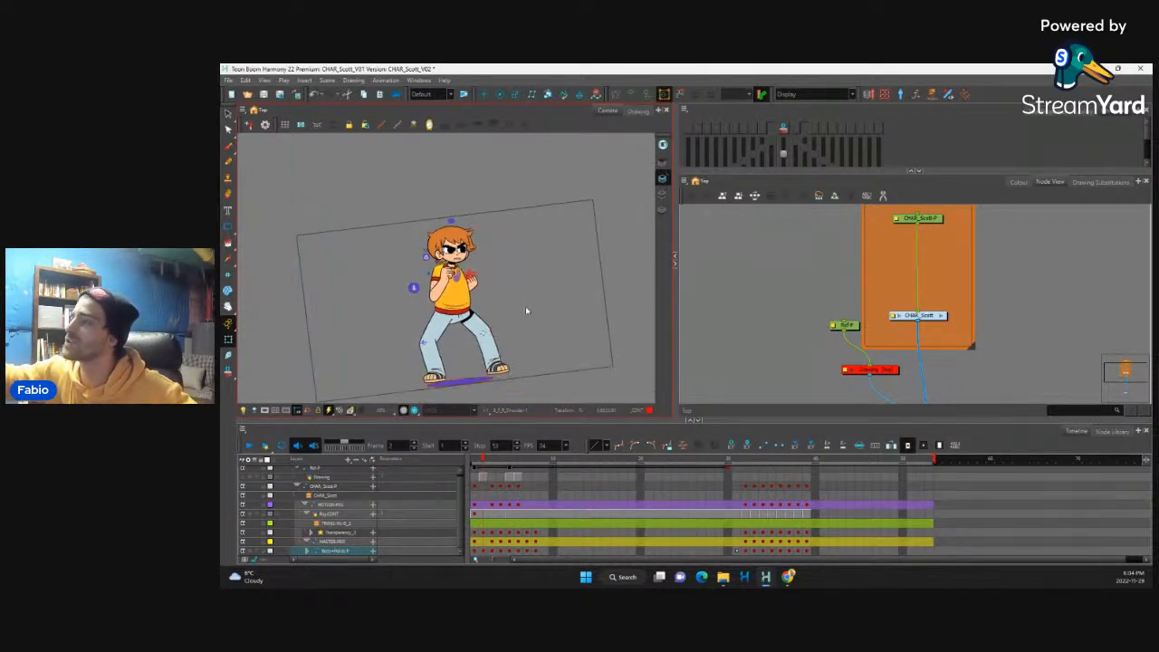
{"action": "scroll", "coordinate": [529, 344], "scroll_direction": "up", "scroll_amount": 8}
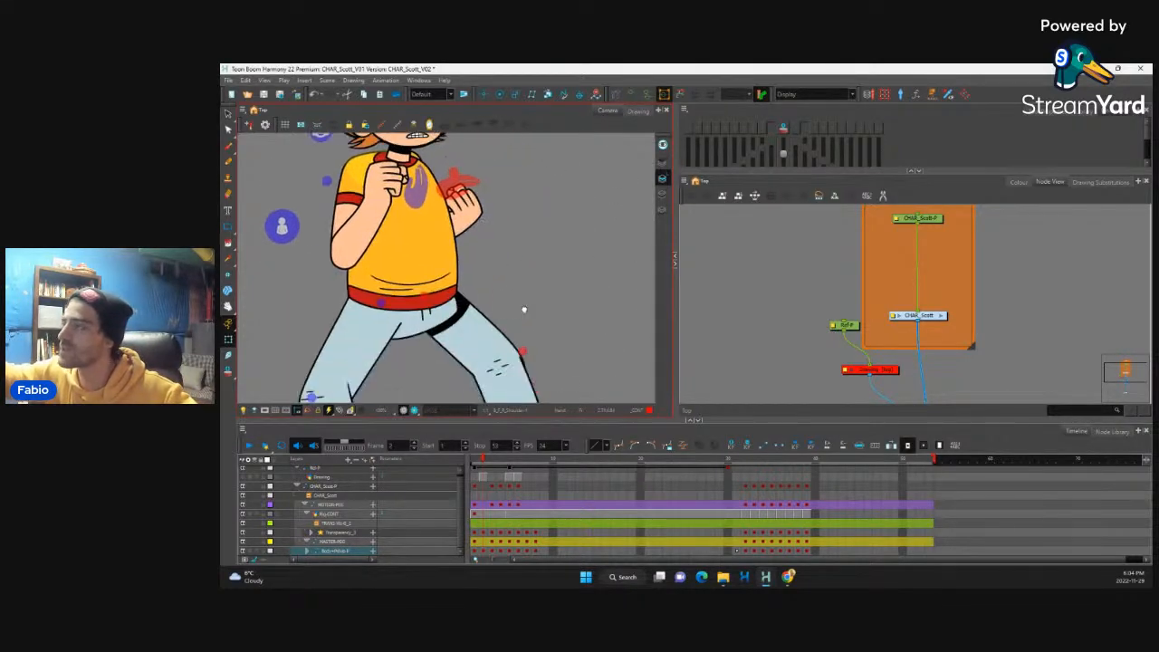
{"action": "key", "text": "2"}
{"action": "key", "text": "2"}
{"action": "mouse_move", "coordinate": [531, 317]}
{"action": "left_mouse_down"}
{"action": "mouse_move", "coordinate": [477, 284]}
{"action": "mouse_move", "coordinate": [476, 296]}
{"action": "left_mouse_up"}
{"action": "left_click", "coordinate": [474, 289]}
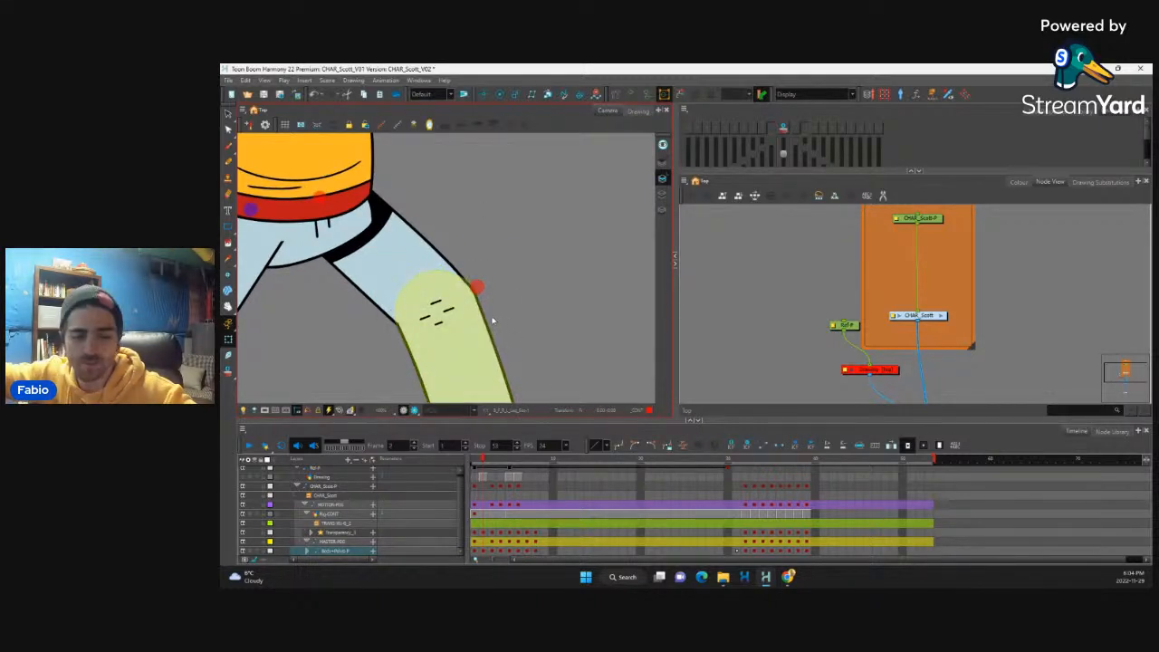
{"action": "scroll", "coordinate": [494, 328], "scroll_direction": "down", "scroll_amount": 6}
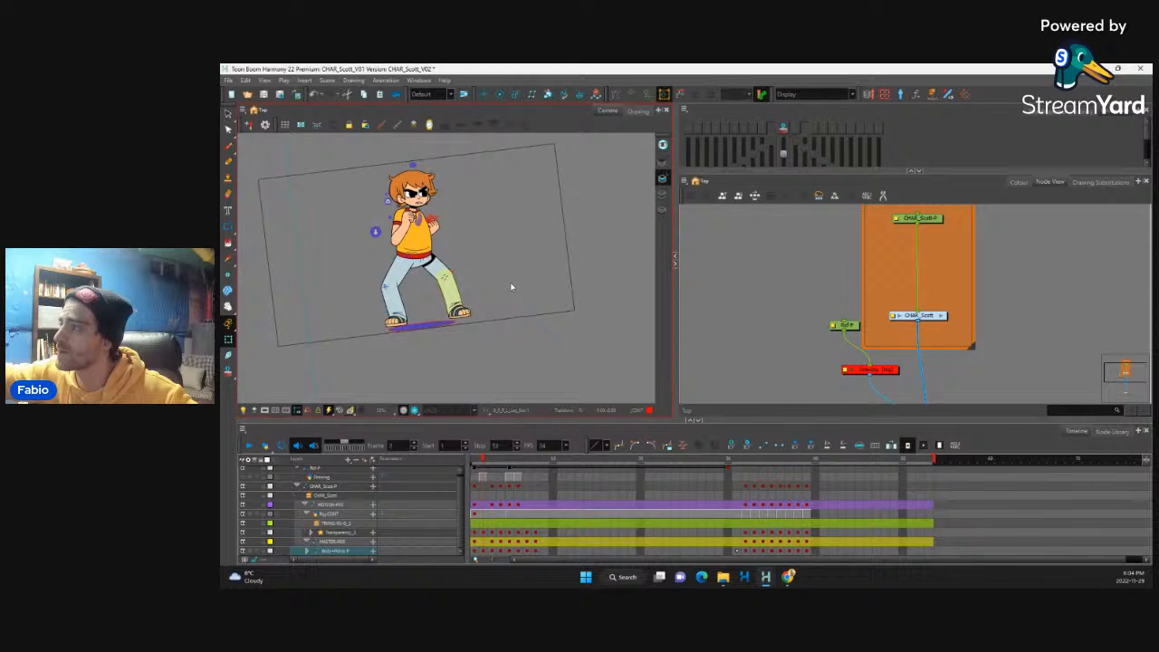
{"action": "left_click_drag", "start_coordinate": [525, 270], "coordinate": [525, 279]}
{"action": "left_click_drag", "start_coordinate": [481, 205], "coordinate": [496, 233]}
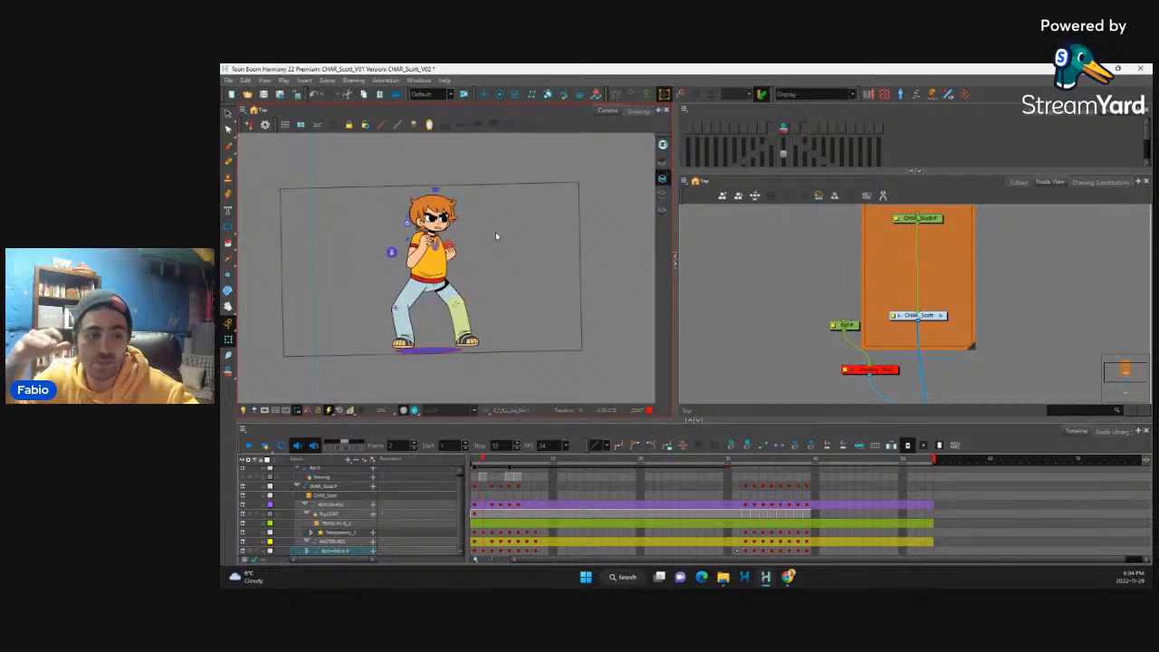
Step: Select the whole character's key at frame 1 and compare that pose with the one at frame 2
{"action": "left_click", "coordinate": [478, 525]}
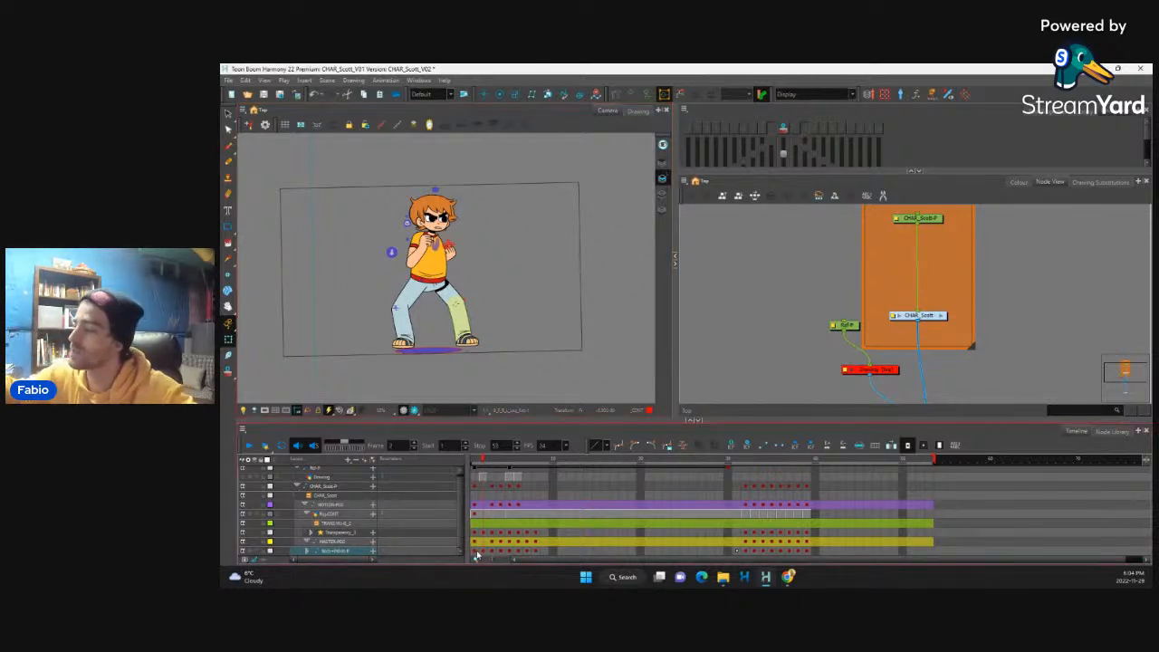
{"action": "key", "text": "period"}
{"action": "key", "text": "comma"}
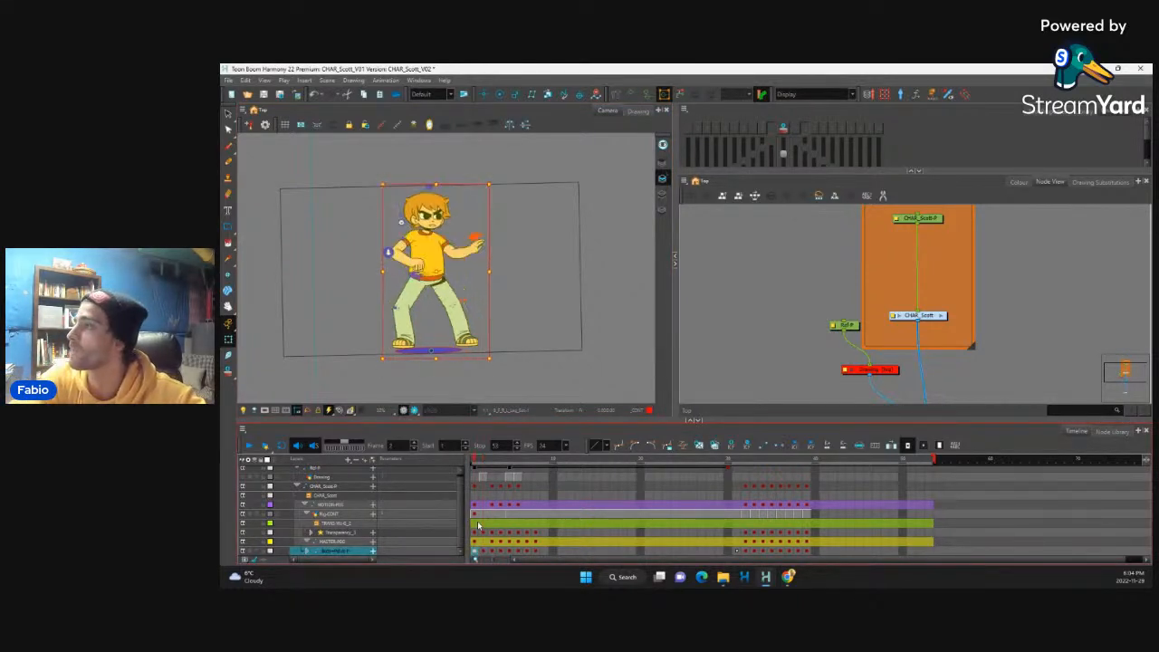
{"action": "key", "text": "period"}
{"action": "key", "text": "period"}
{"action": "key", "text": "period"}
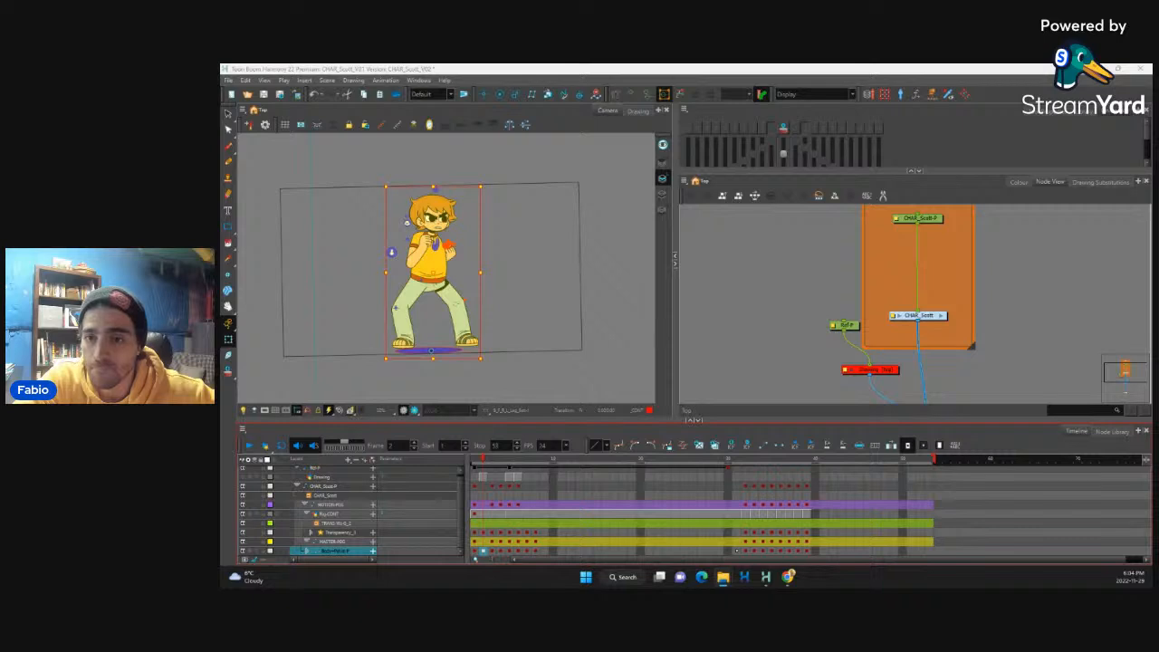
{"action": "key", "text": "alt+Tab"}
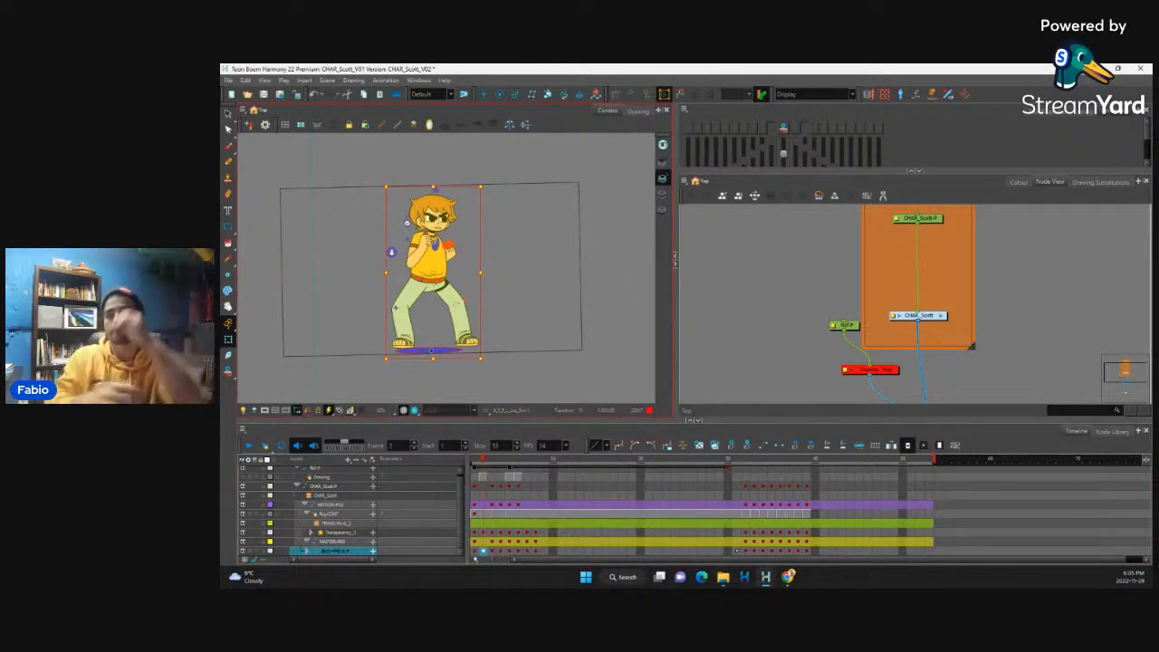
Step: Flip back and forth through frames 1 to 4 to examine how the in-between flows into the punch
{"action": "left_click", "coordinate": [476, 551]}
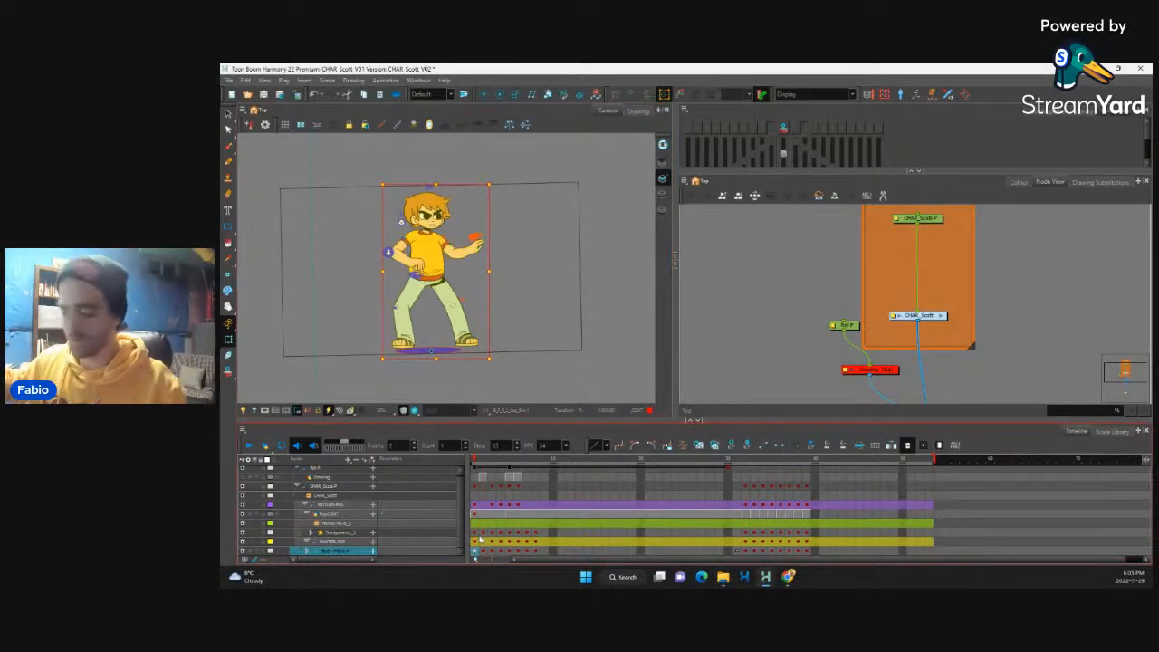
{"action": "key", "text": "period"}
{"action": "key", "text": "period"}
{"action": "key", "text": "comma"}
{"action": "key", "text": "comma"}
{"action": "key", "text": "period"}
{"action": "key", "text": "period"}
{"action": "key", "text": "period"}
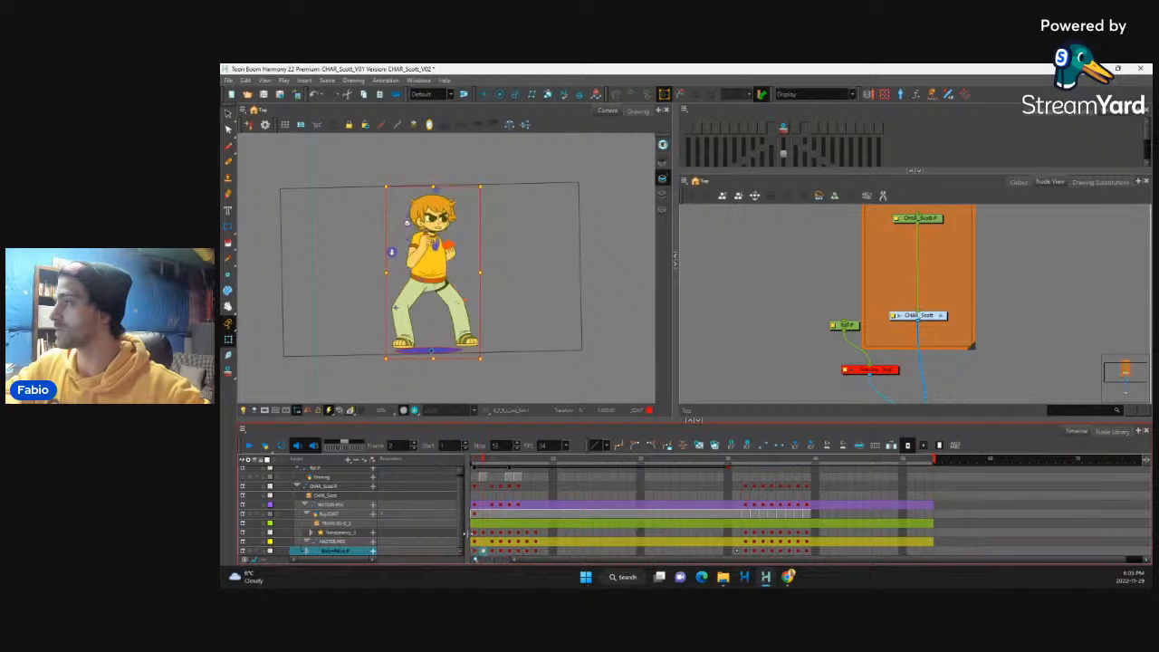
{"action": "key", "text": "comma"}
{"action": "key", "text": "comma"}
{"action": "key", "text": "comma"}
{"action": "key", "text": "period"}
{"action": "key", "text": "period"}
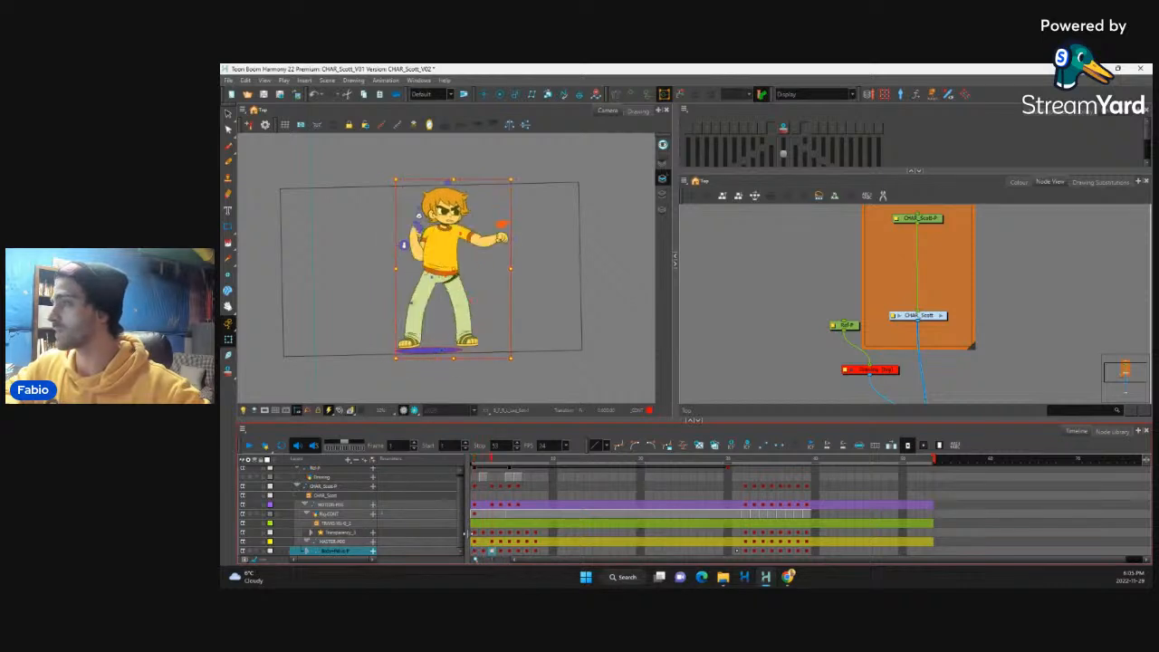
{"action": "key", "text": "period"}
{"action": "key", "text": "comma"}
{"action": "key", "text": "comma"}
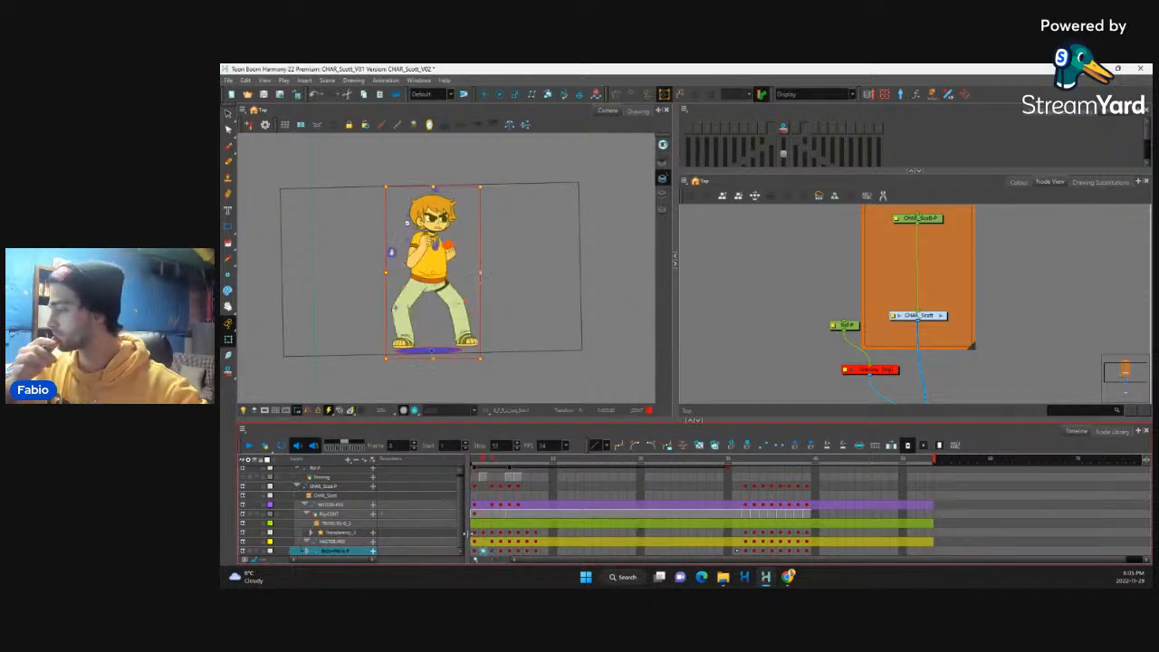
{"action": "key", "text": "period"}
{"action": "key", "text": "period"}
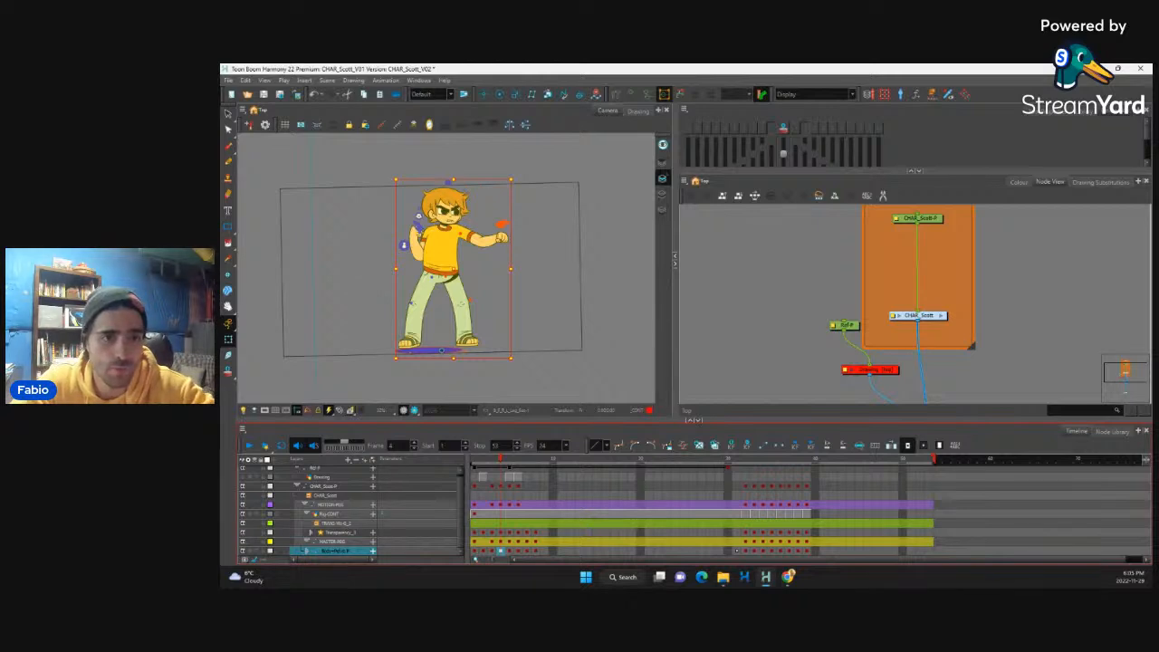
{"action": "key", "text": "alt+Tab"}
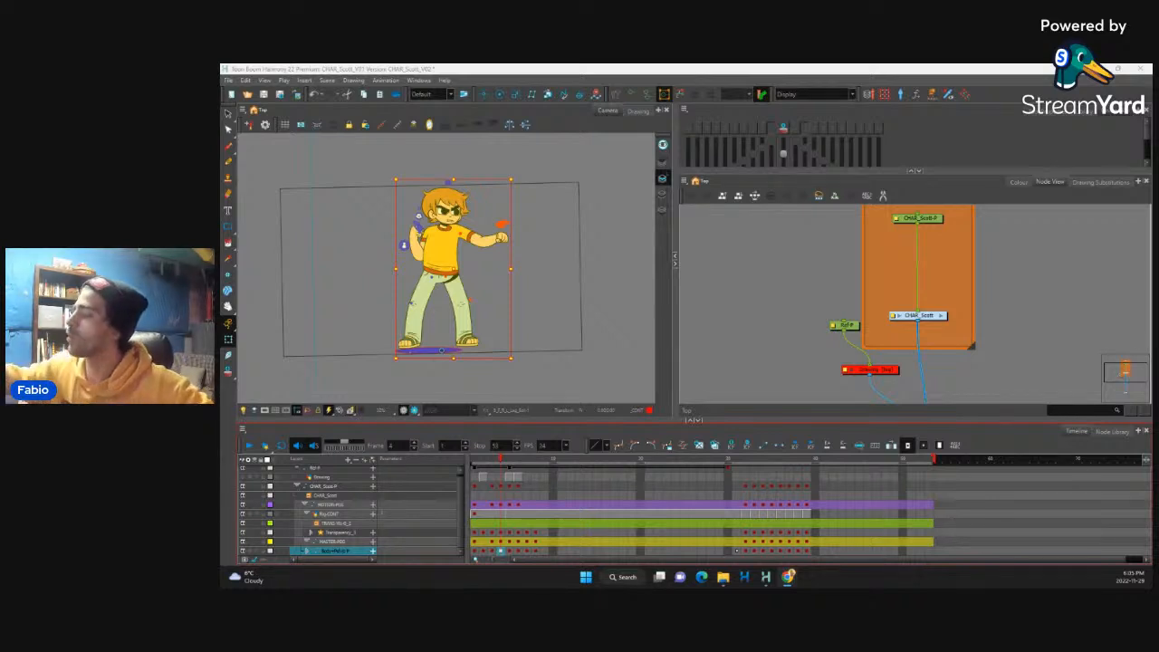
Step: Select the whole character's key at frame 3 after checking frames 1 and 2, and skew the figure slightly
{"action": "left_click", "coordinate": [487, 552]}
{"action": "left_click", "coordinate": [500, 551]}
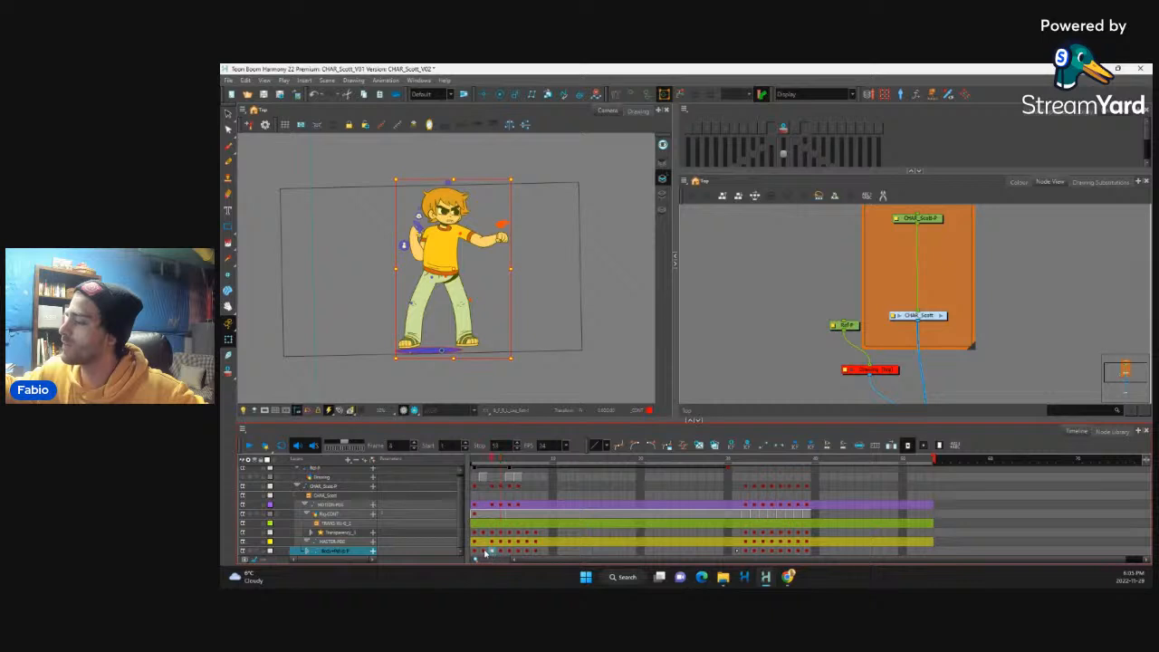
{"action": "left_click", "coordinate": [475, 552]}
{"action": "left_click", "coordinate": [483, 552]}
{"action": "left_click", "coordinate": [492, 551]}
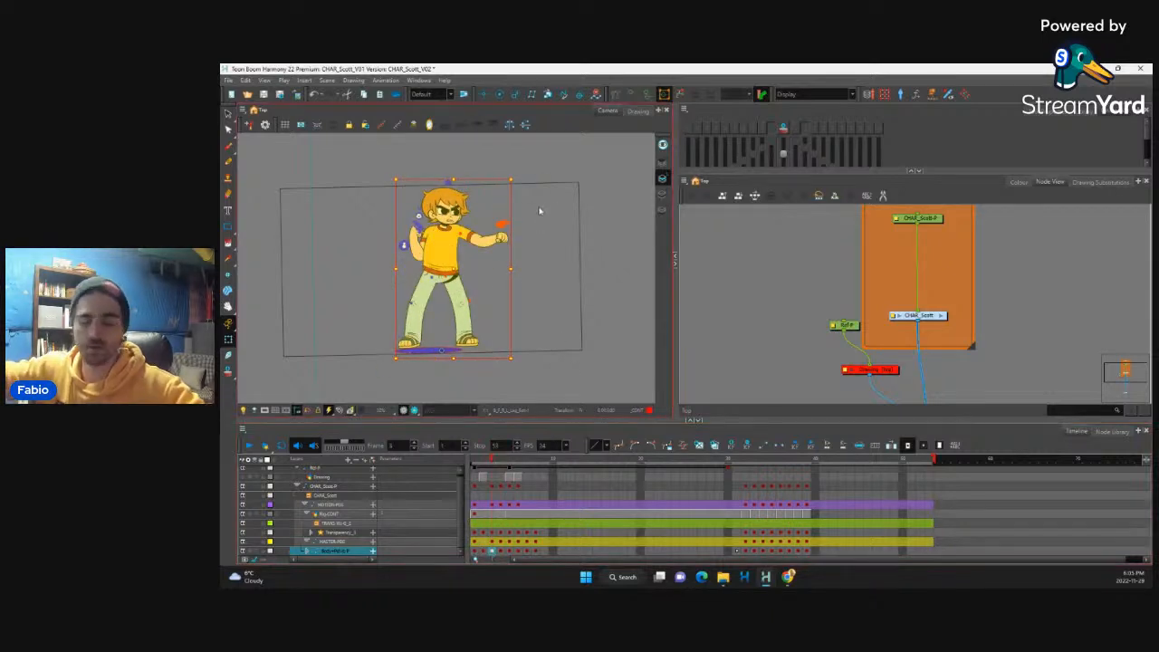
{"action": "key", "text": "2"}
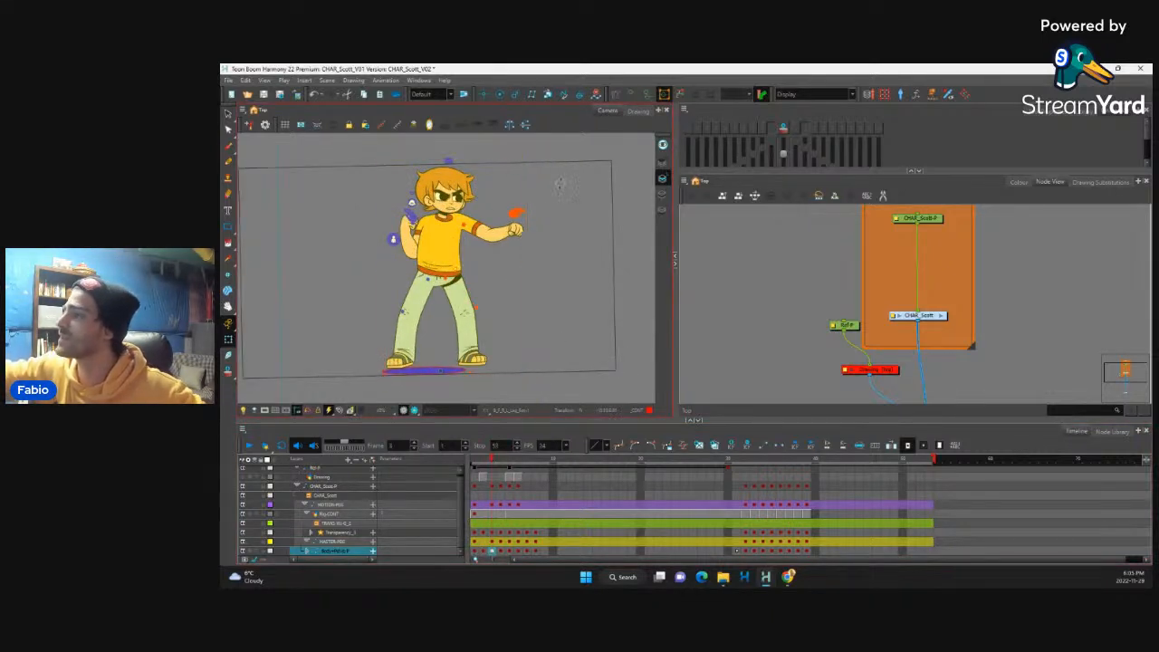
{"action": "left_click_drag", "start_coordinate": [561, 182], "coordinate": [569, 186]}
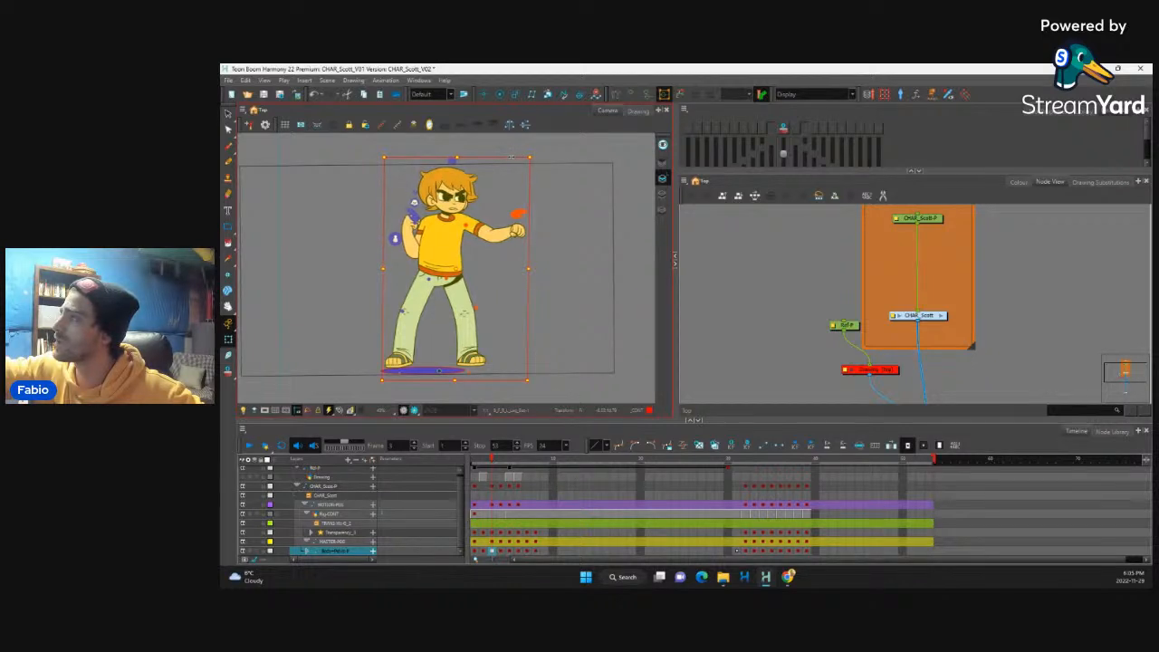
Step: Select the entire outstretched arm through its parent peg and skew it slightly at frame 3
{"action": "left_click", "coordinate": [515, 228]}
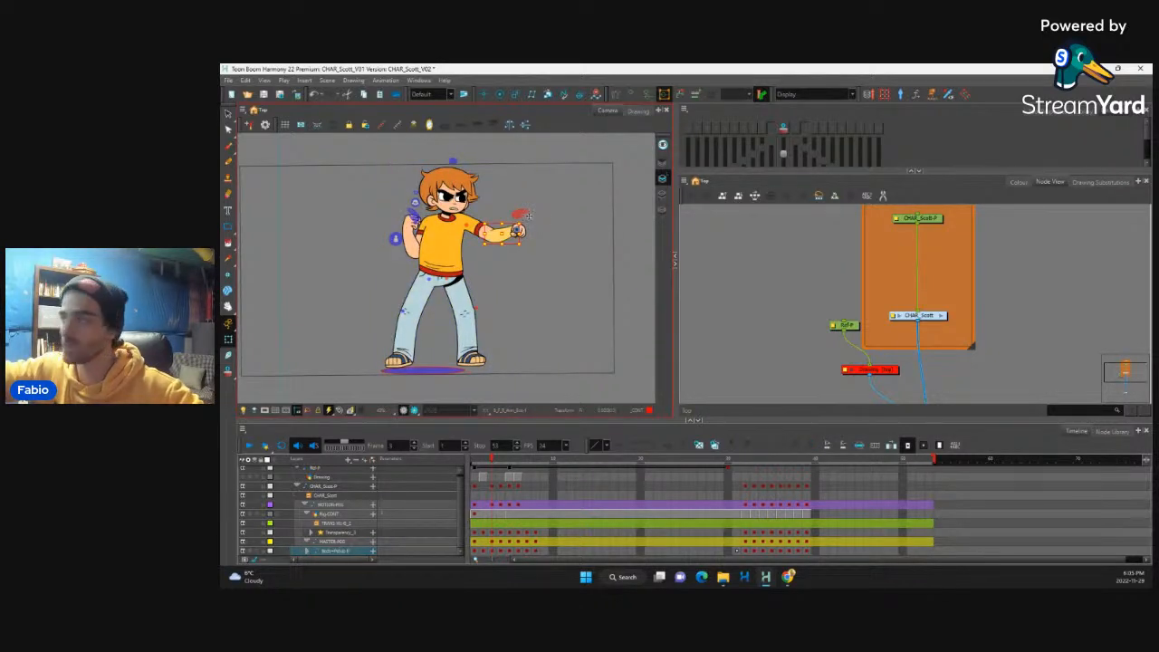
{"action": "key", "text": "2"}
{"action": "key", "text": "2"}
{"action": "left_click_drag", "start_coordinate": [551, 260], "coordinate": [479, 292]}
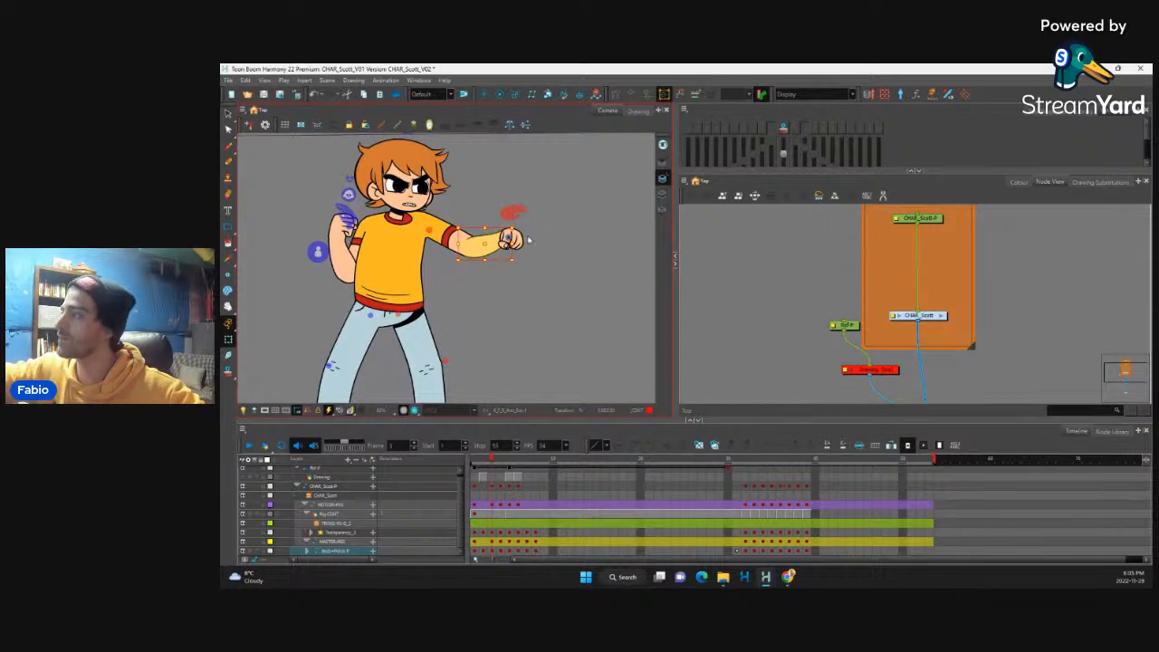
{"action": "key", "text": "b"}
{"action": "key", "text": "b"}
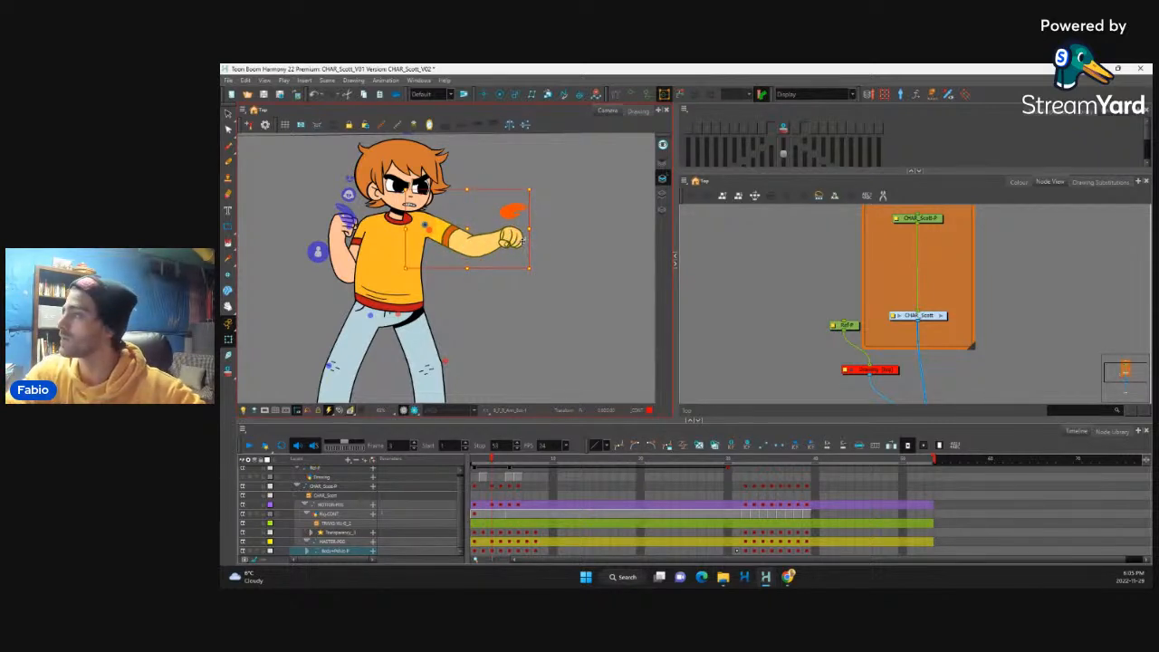
{"action": "key", "text": "shift+b"}
{"action": "key", "text": "b"}
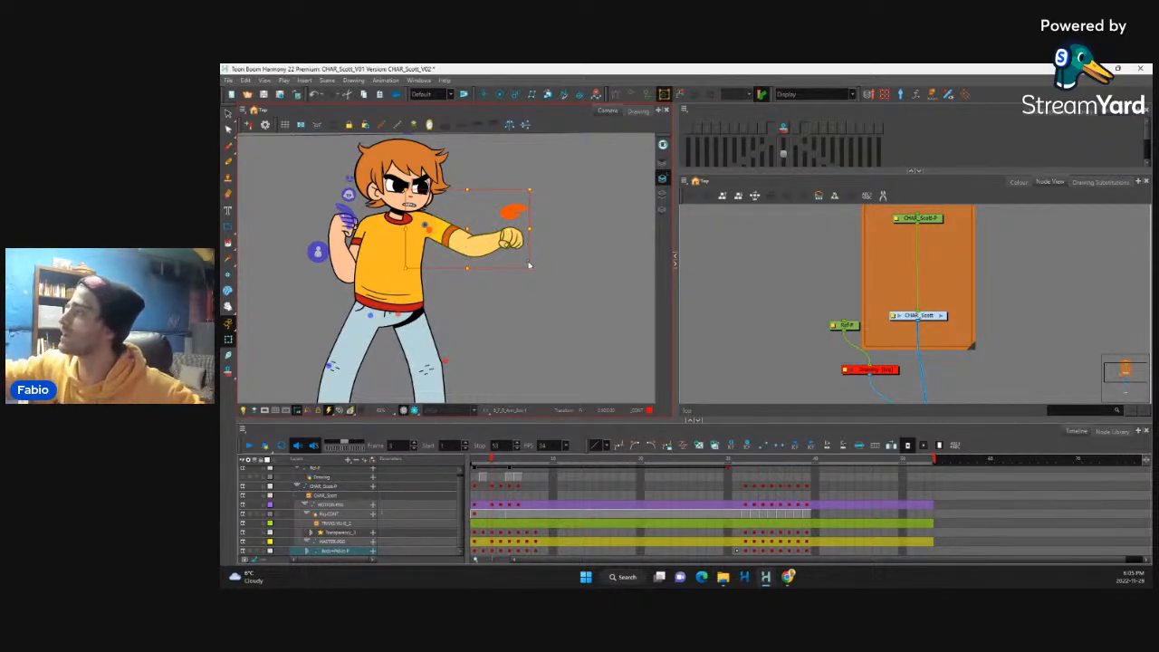
{"action": "left_click_drag", "start_coordinate": [517, 190], "coordinate": [519, 189]}
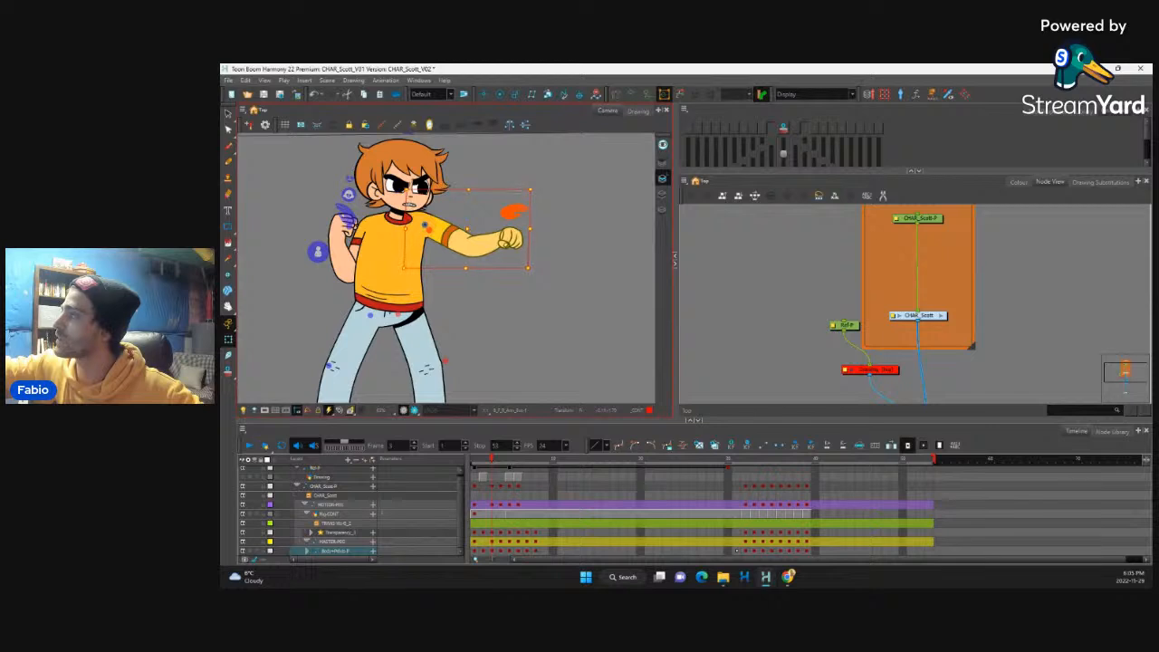
{"action": "left_click_drag", "start_coordinate": [511, 266], "coordinate": [515, 265]}
Step: Select the outstretched fist, slightly adjust its transform at frame 3 and check it against the neighbouring frames
{"action": "left_click", "coordinate": [518, 238]}
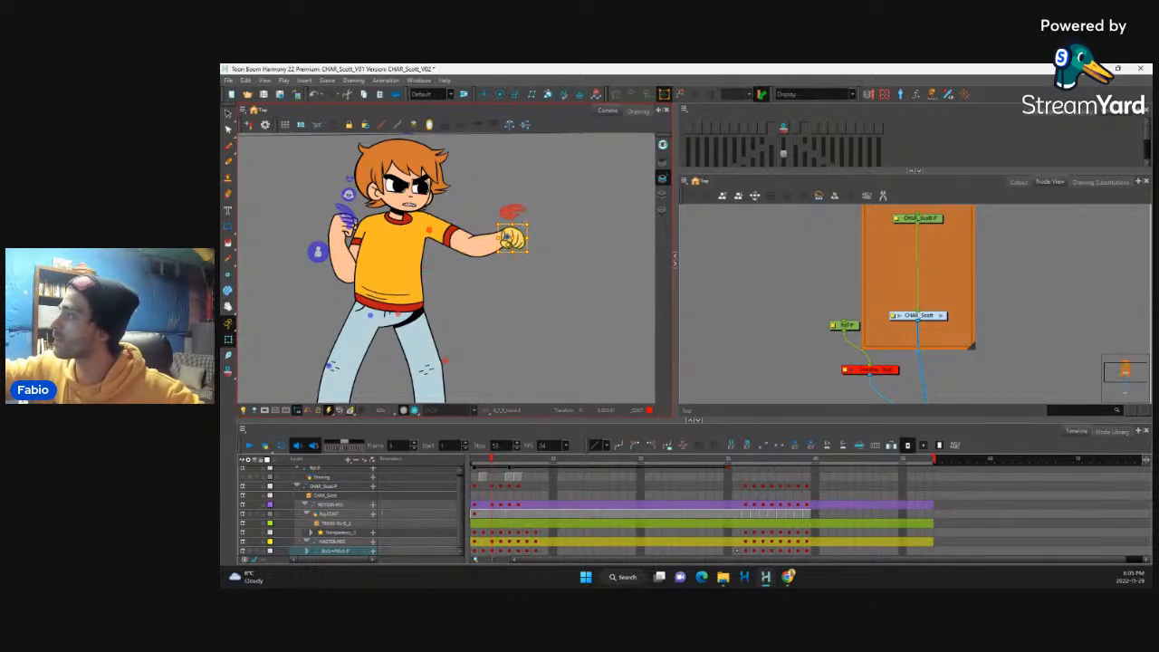
{"action": "left_click_drag", "start_coordinate": [526, 223], "coordinate": [527, 224]}
{"action": "left_click_drag", "start_coordinate": [492, 460], "coordinate": [495, 487]}
{"action": "key", "text": "space"}
{"action": "left_click_drag", "start_coordinate": [467, 319], "coordinate": [522, 333]}
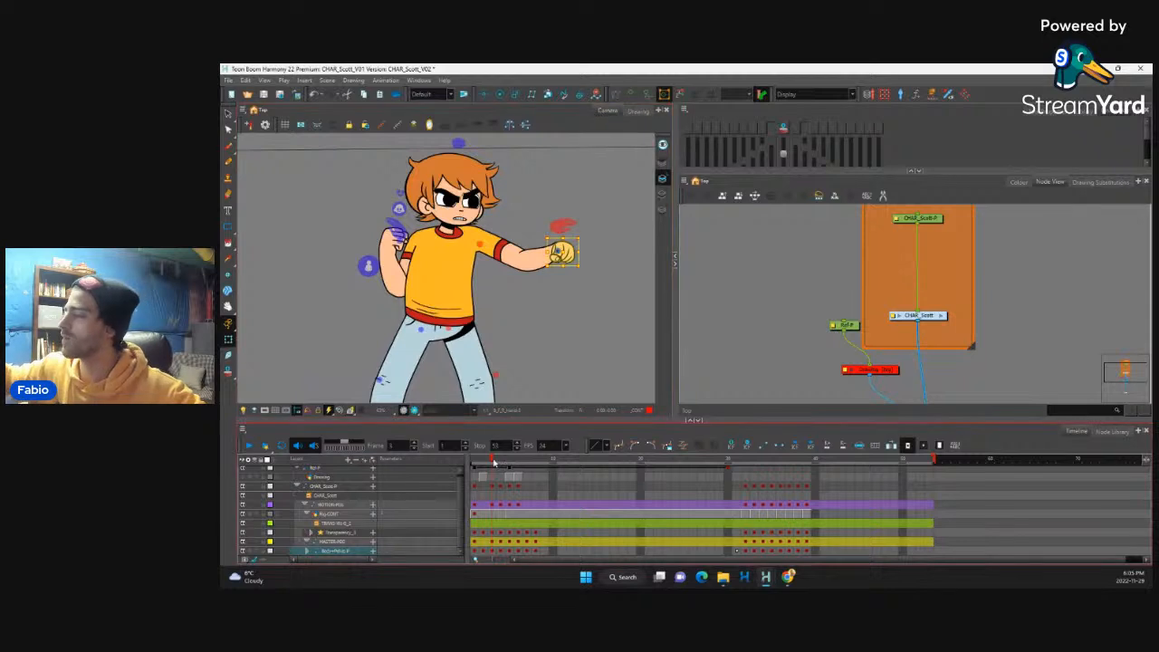
{"action": "mouse_move", "coordinate": [494, 461]}
{"action": "left_mouse_down"}
{"action": "mouse_move", "coordinate": [476, 467]}
{"action": "mouse_move", "coordinate": [492, 469]}
{"action": "left_mouse_up"}
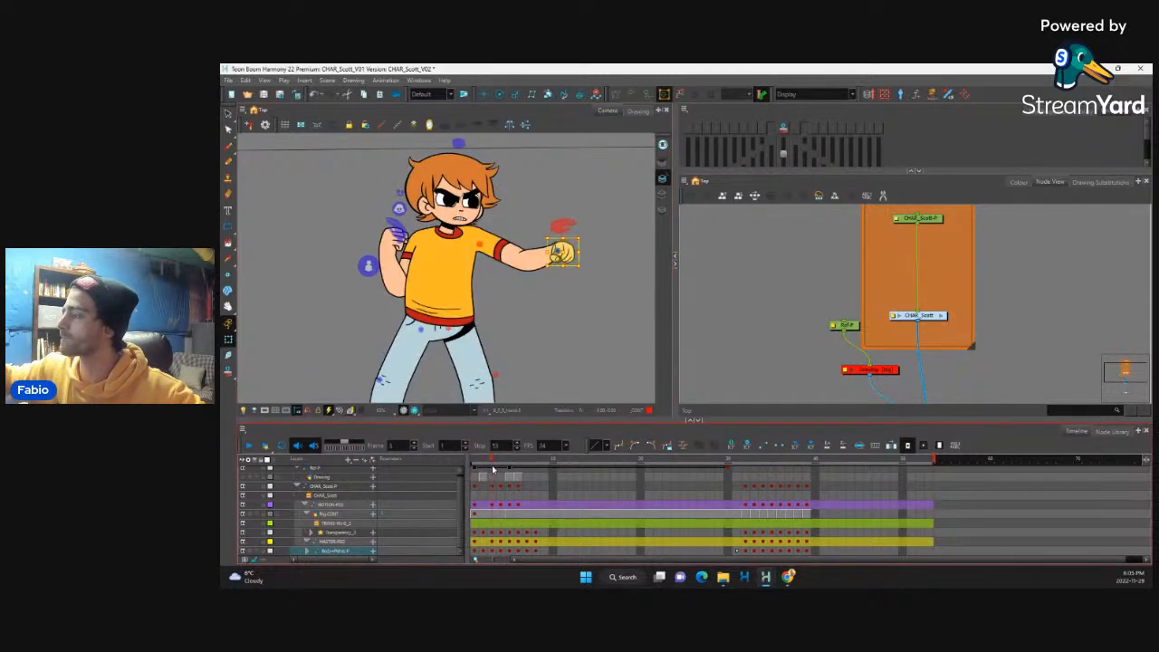
Step: Flip repeatedly between frames 1 and 4 to examine how the fist and body move into the punch
{"action": "scroll", "coordinate": [547, 296], "scroll_direction": "down", "scroll_amount": 5}
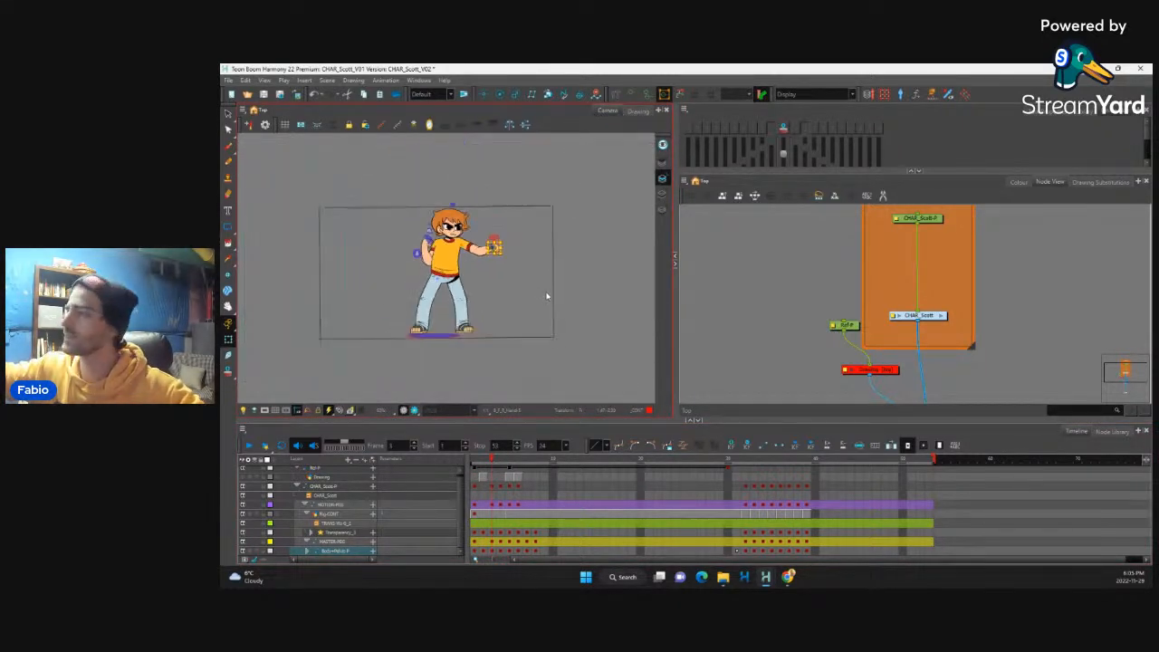
{"action": "scroll", "coordinate": [547, 295], "scroll_direction": "up", "scroll_amount": 4}
{"action": "key", "text": "comma"}
{"action": "key", "text": "comma"}
{"action": "key", "text": "period"}
{"action": "key", "text": "period"}
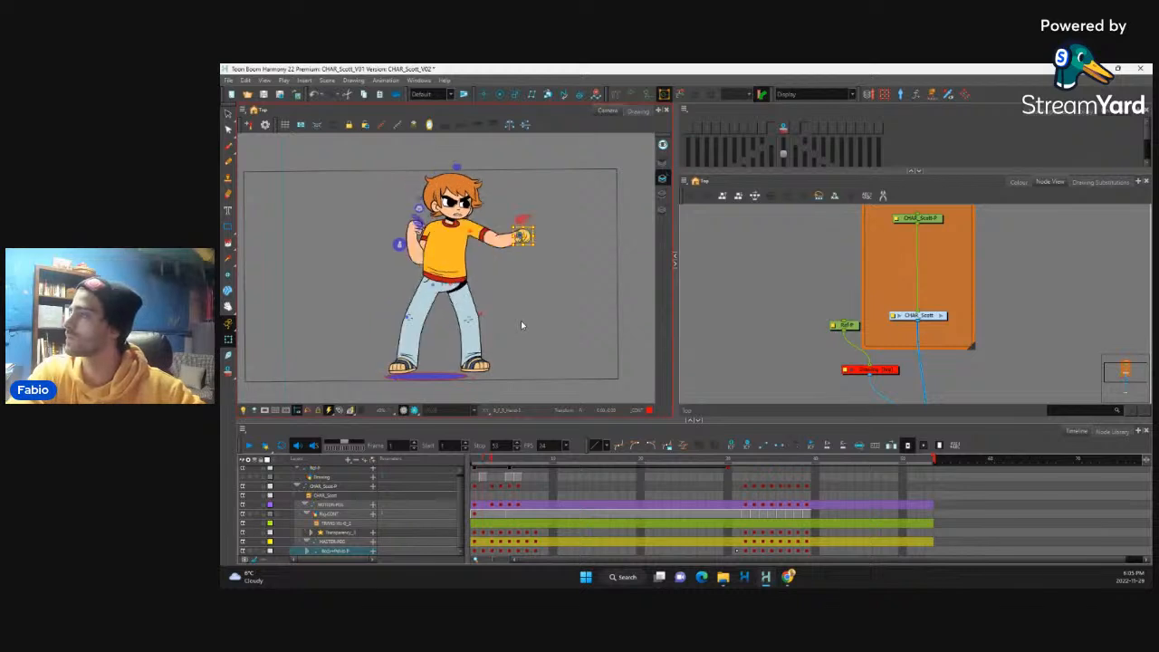
{"action": "key", "text": "period"}
{"action": "key", "text": "comma"}
{"action": "key", "text": "comma"}
{"action": "key", "text": "comma"}
{"action": "key", "text": "period"}
{"action": "key", "text": "period"}
{"action": "key", "text": "period"}
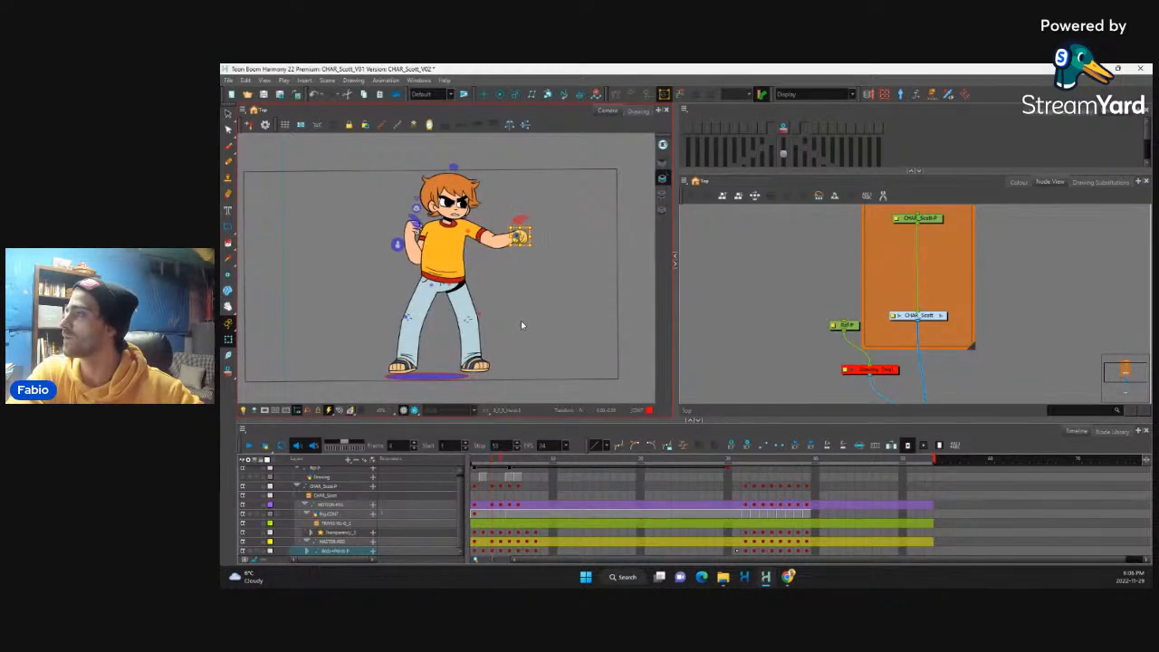
{"action": "key", "text": "comma"}
{"action": "key", "text": "comma"}
{"action": "key", "text": "period"}
{"action": "key", "text": "period"}
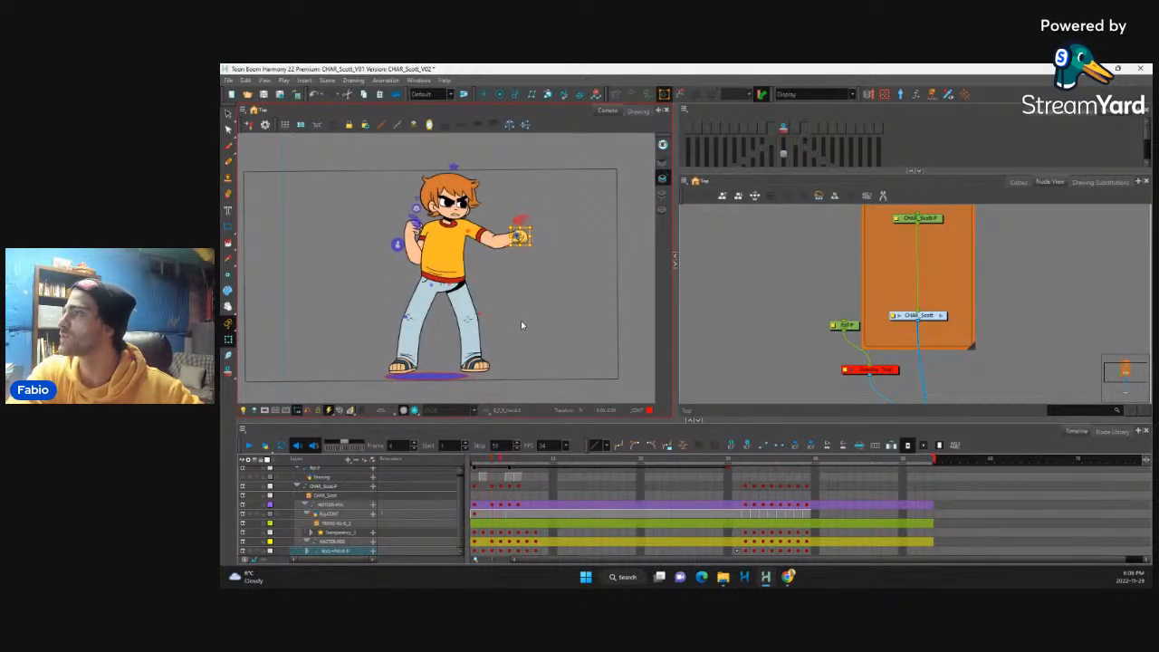
{"action": "key", "text": "comma"}
{"action": "key", "text": "period"}
{"action": "key", "text": "comma"}
{"action": "key", "text": "comma"}
{"action": "key", "text": "period"}
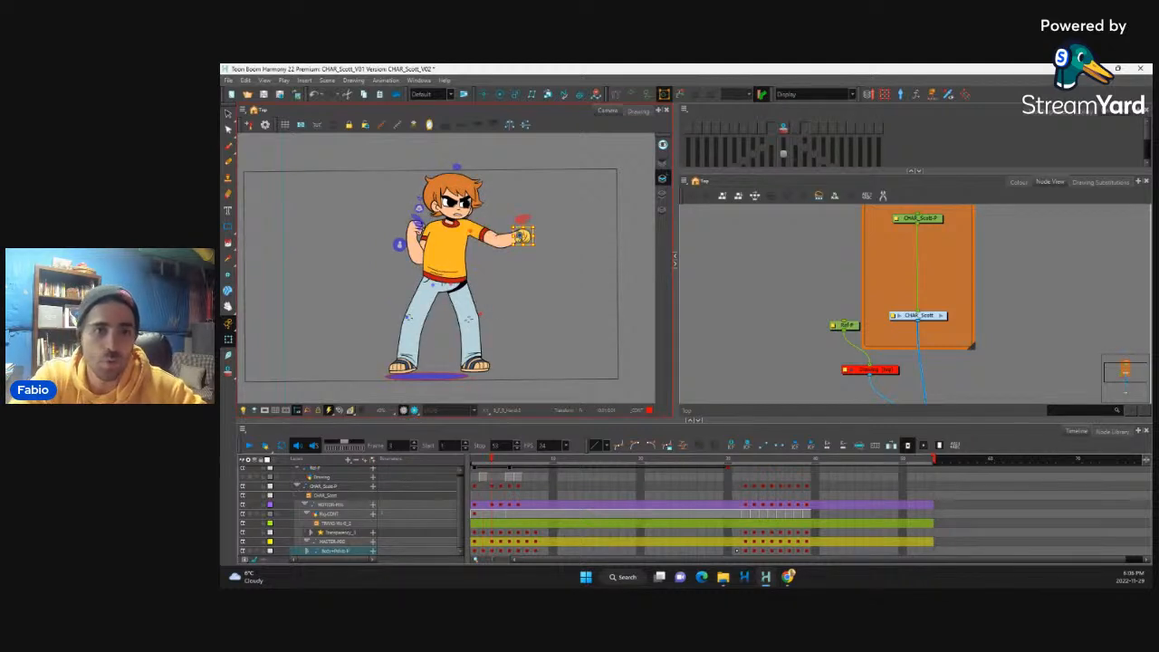
{"action": "key", "text": "alt+Tab"}
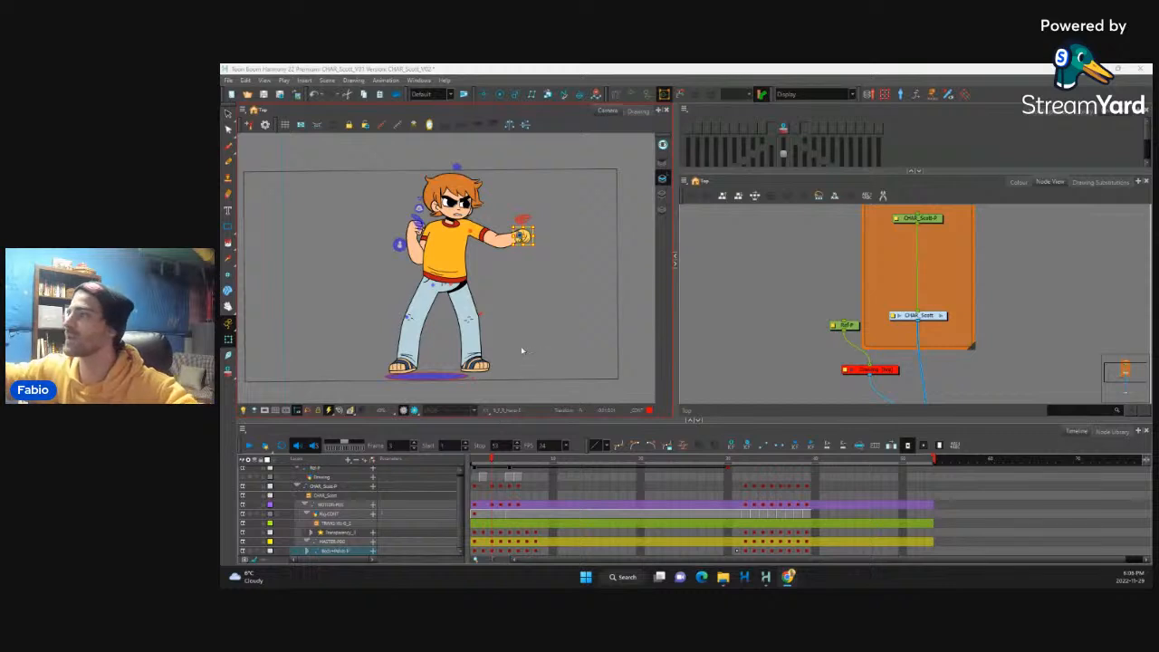
Step: Select the bent back arm at frame 3, slightly adjust its transform, and select its raised hand
{"action": "left_click", "coordinate": [494, 546]}
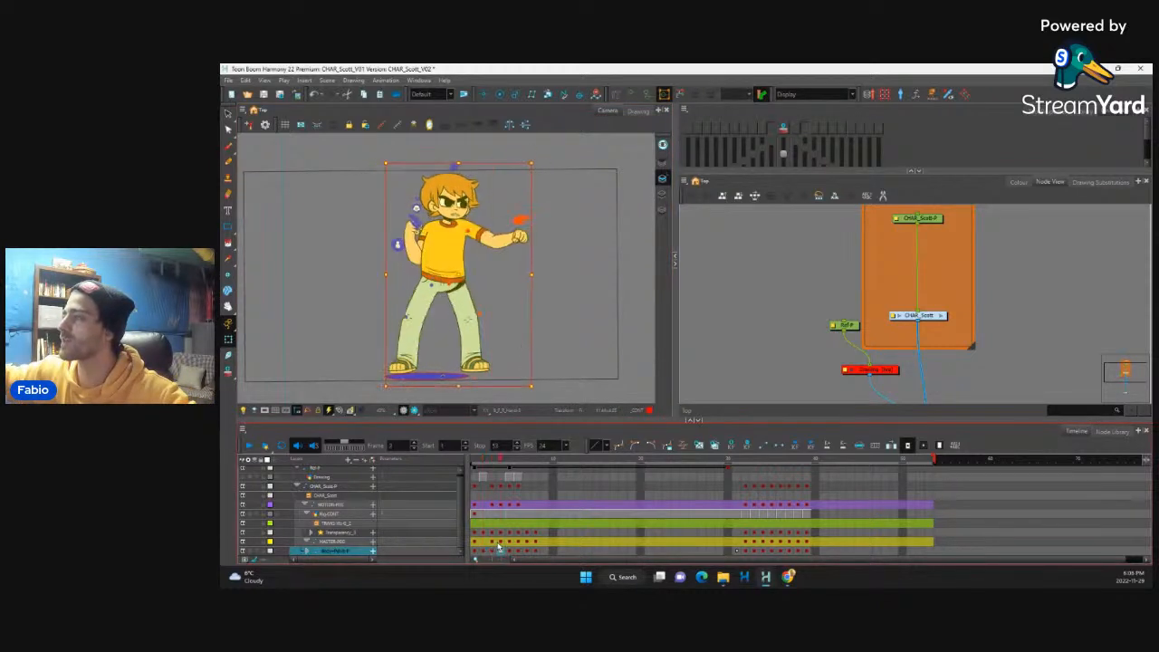
{"action": "left_click", "coordinate": [493, 549]}
{"action": "left_click", "coordinate": [416, 246]}
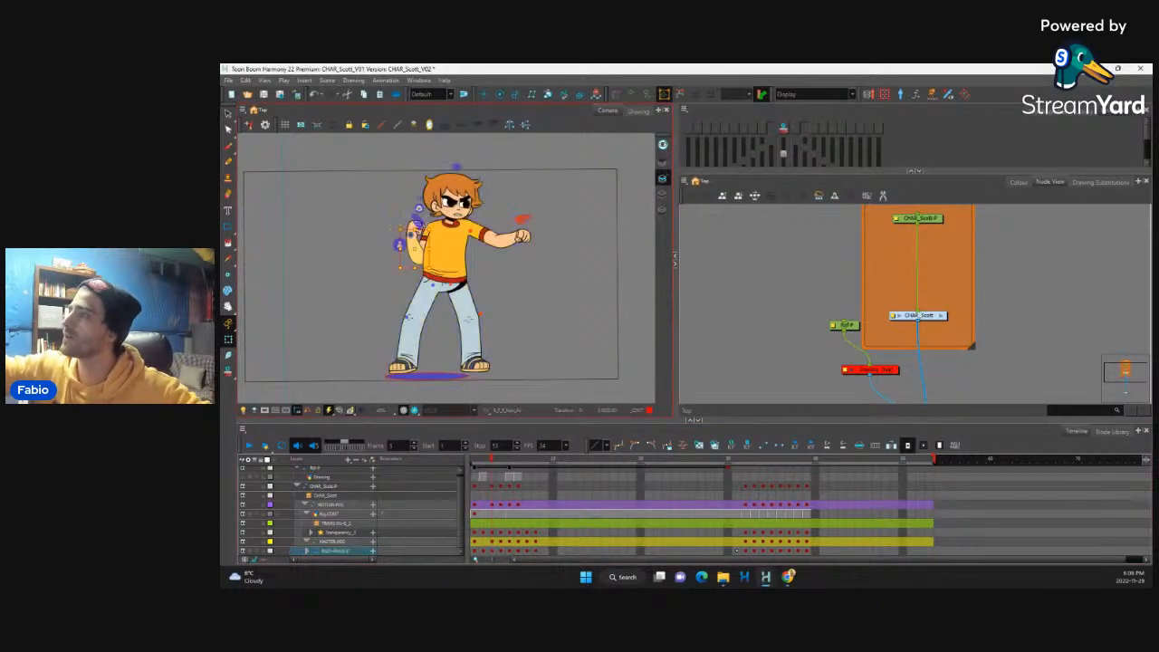
{"action": "key", "text": "b"}
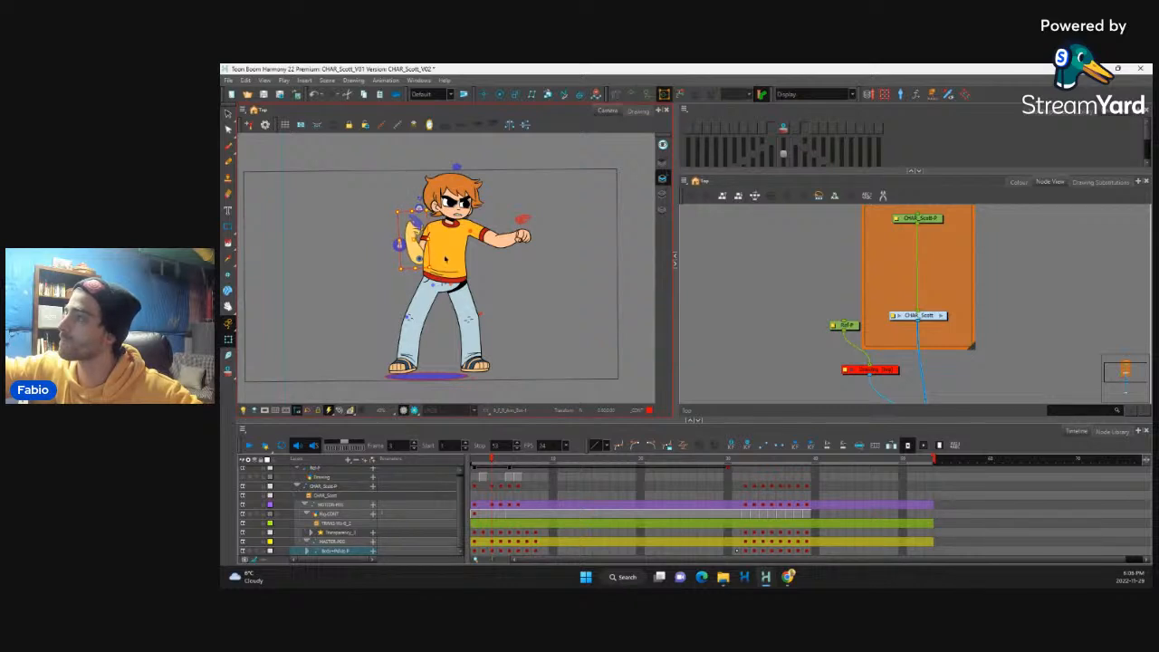
{"action": "left_click_drag", "start_coordinate": [492, 461], "coordinate": [491, 457]}
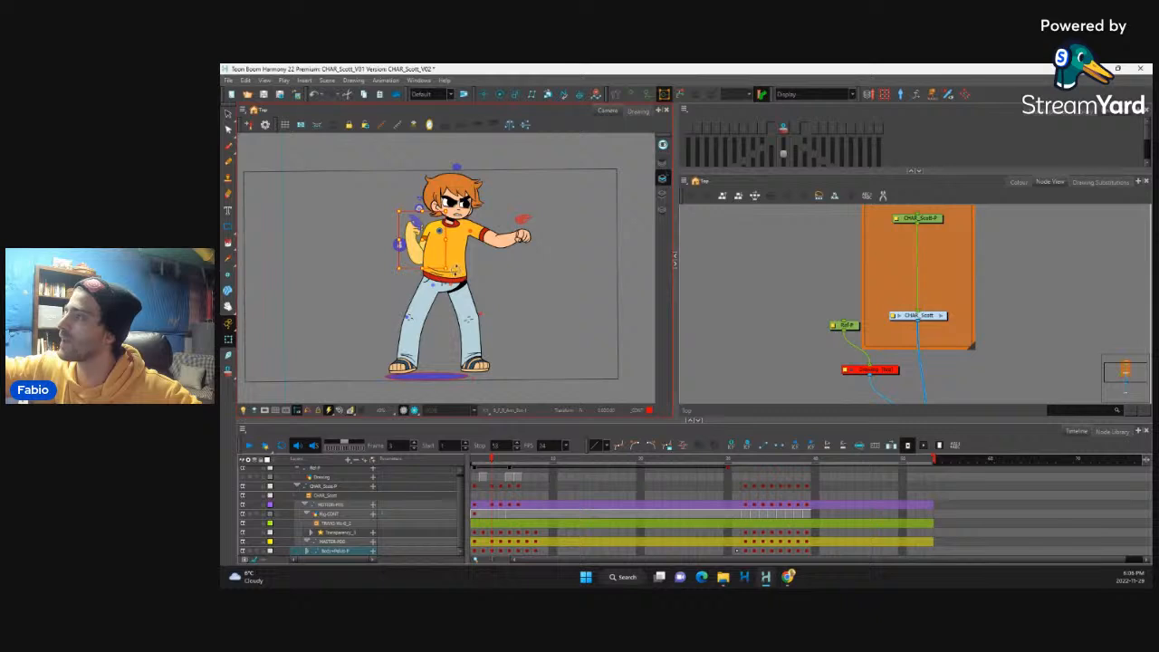
{"action": "left_click", "coordinate": [415, 235]}
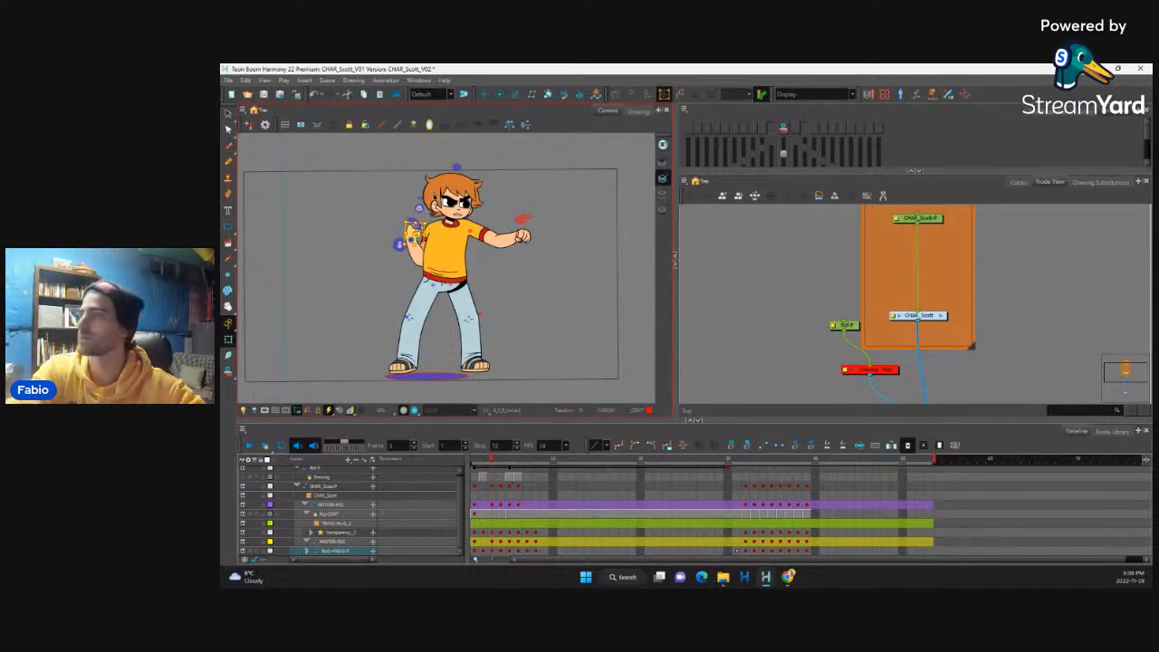
Step: Flip back and forth through the opening frames to examine how the back arm and hand travel through the punch
{"action": "key", "text": "period"}
{"action": "key", "text": "comma"}
{"action": "key", "text": "period"}
{"action": "key", "text": "comma"}
{"action": "key", "text": "comma"}
{"action": "key", "text": "comma"}
{"action": "key", "text": "period"}
{"action": "key", "text": "period"}
{"action": "key", "text": "period"}
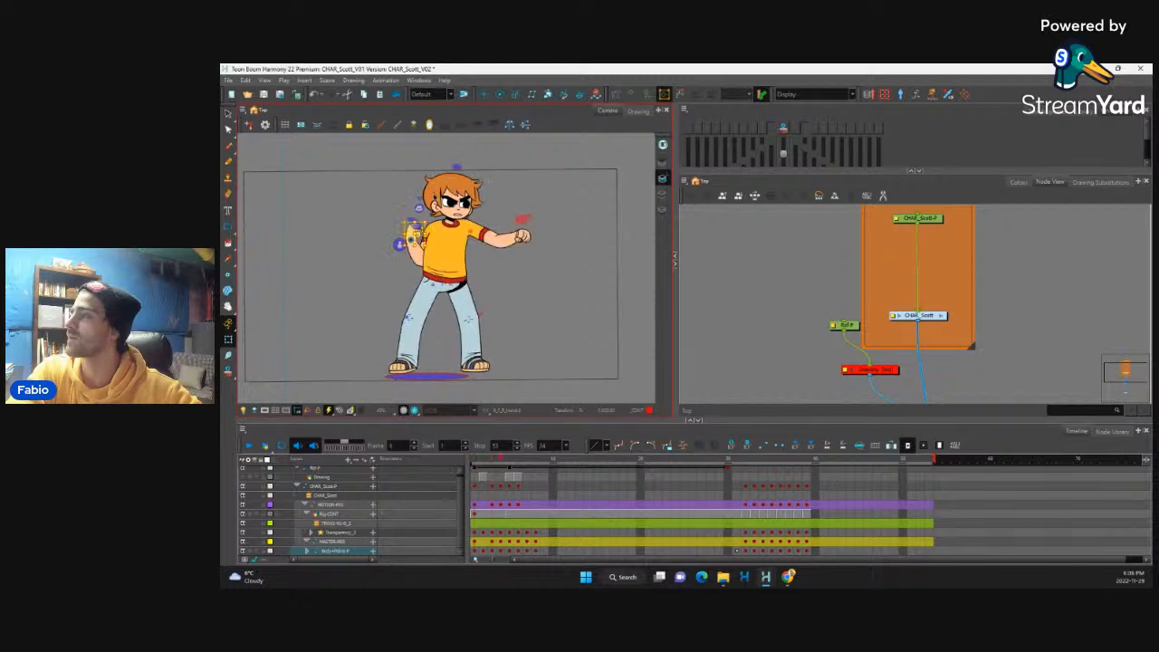
{"action": "key", "text": "comma"}
{"action": "key", "text": "comma"}
{"action": "key", "text": "period"}
{"action": "key", "text": "period"}
{"action": "key", "text": "comma"}
{"action": "key", "text": "comma"}
{"action": "key", "text": "comma"}
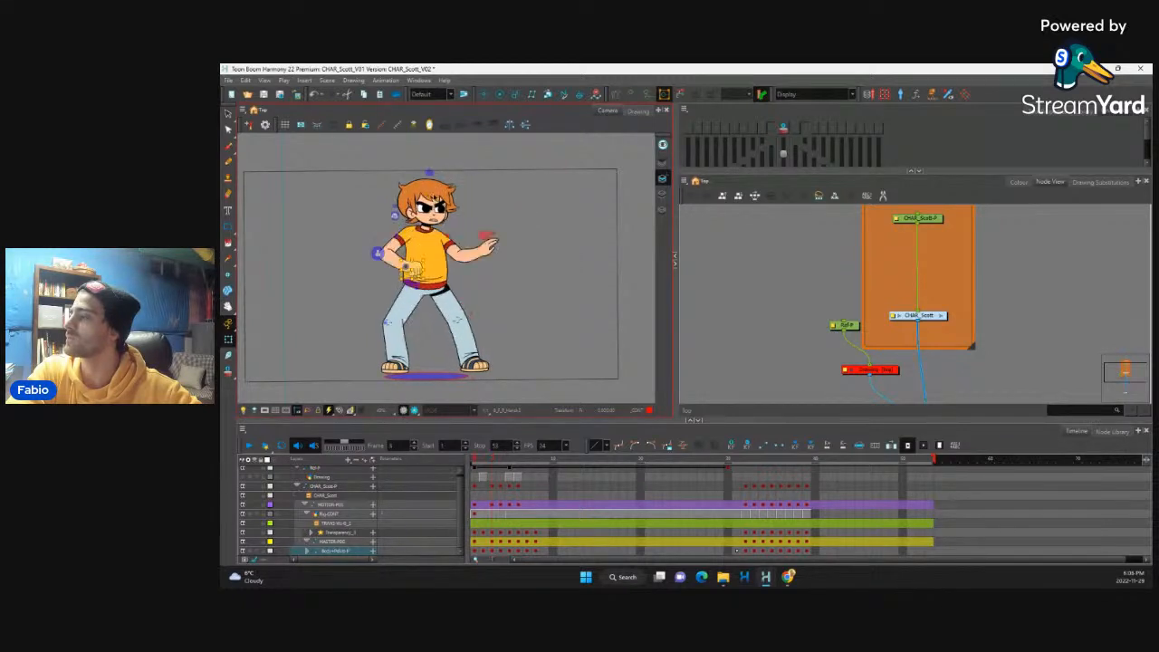
{"action": "key", "text": "period"}
{"action": "key", "text": "period"}
{"action": "key", "text": "comma"}
{"action": "key", "text": "comma"}
{"action": "key", "text": "period"}
{"action": "key", "text": "period"}
{"action": "key", "text": "comma"}
{"action": "key", "text": "comma"}
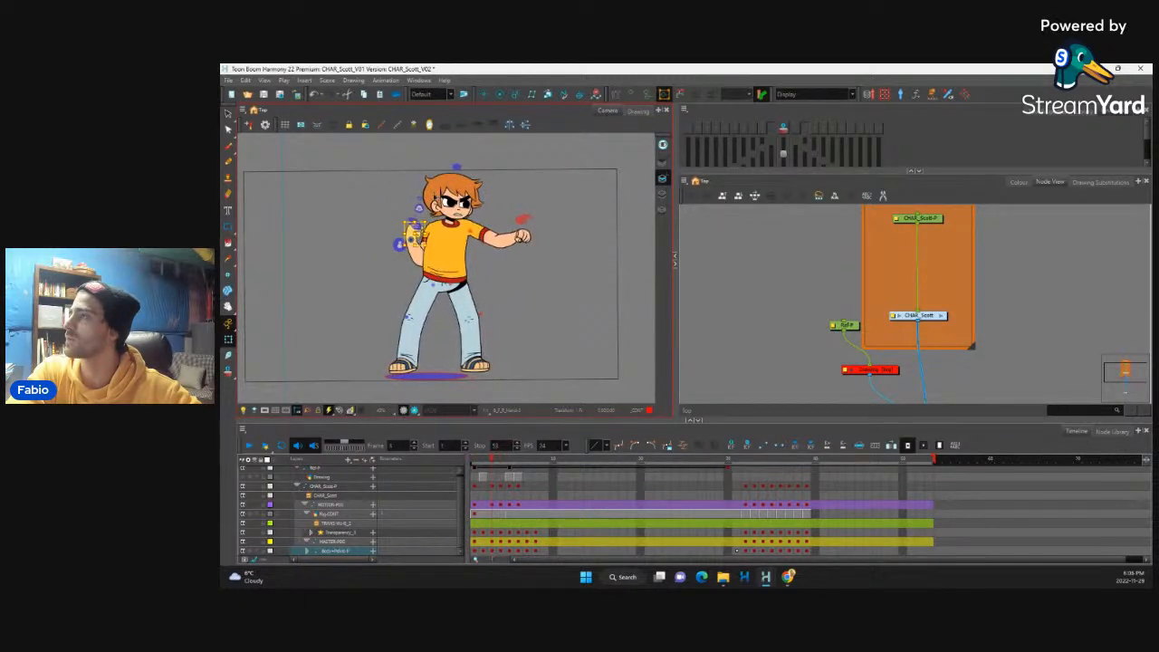
{"action": "key", "text": "period"}
{"action": "key", "text": "period"}
{"action": "key", "text": "comma"}
{"action": "key", "text": "comma"}
{"action": "key", "text": "period"}
{"action": "key", "text": "period"}
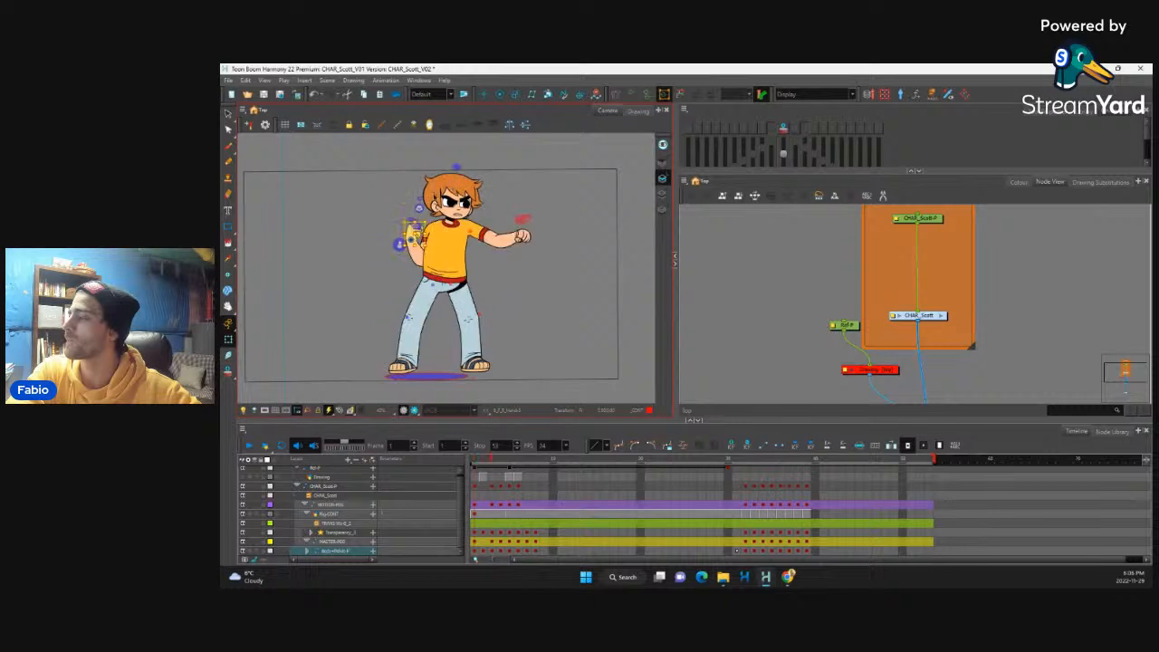
{"action": "key", "text": "comma"}
{"action": "key", "text": "comma"}
{"action": "key", "text": "period"}
{"action": "key", "text": "period"}
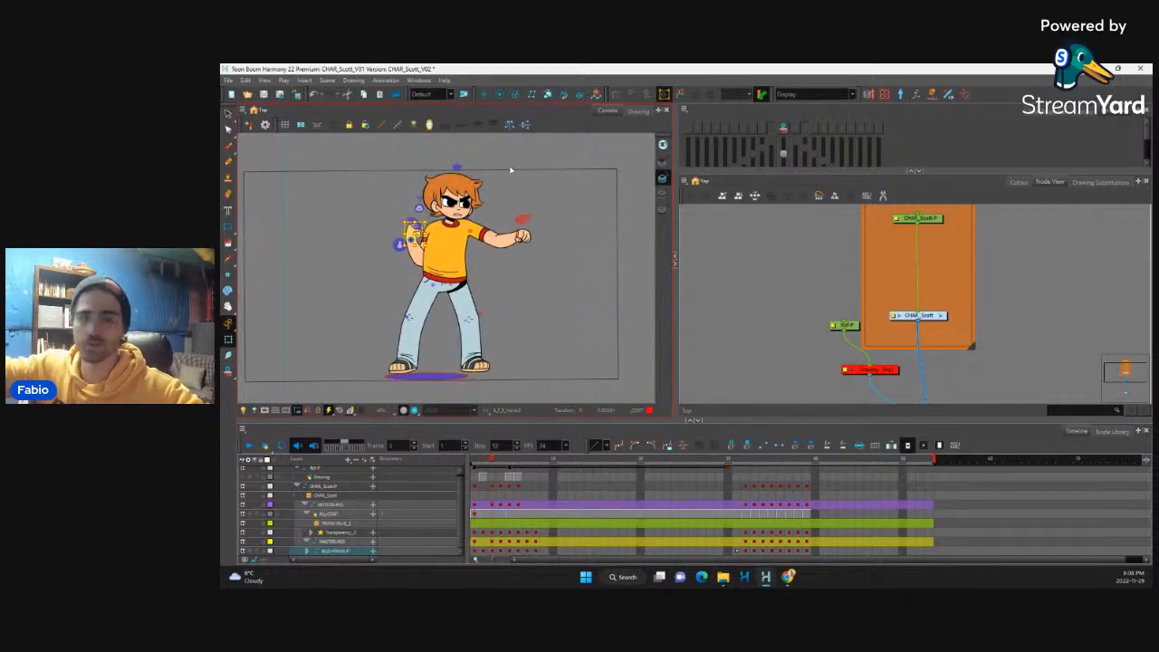
Step: Select both eyebrows at frame 3 and nudge them slightly upward
{"action": "scroll", "coordinate": [510, 170], "scroll_direction": "up", "scroll_amount": 5}
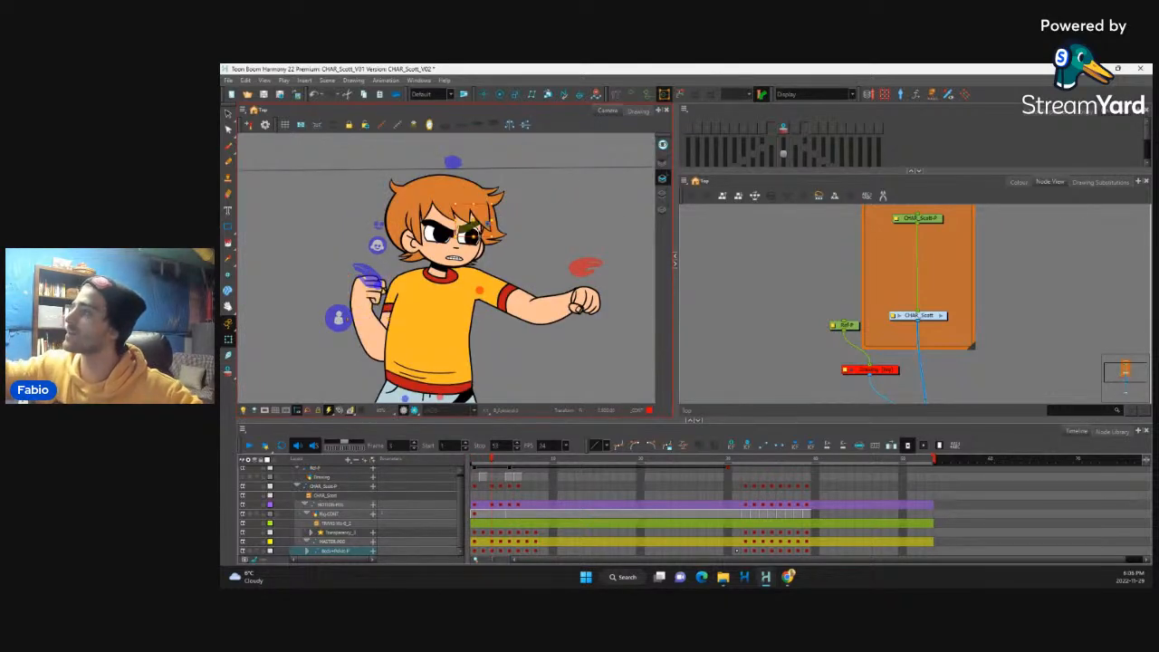
{"action": "left_click", "coordinate": [440, 225], "text": "shift"}
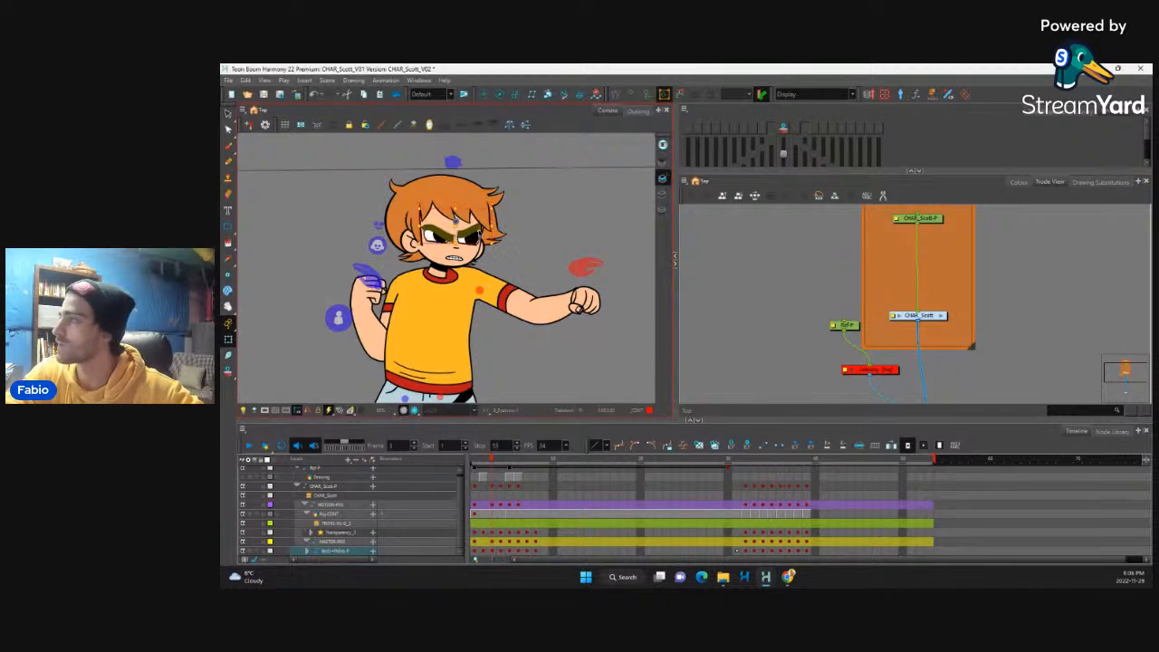
{"action": "key", "text": "Up"}
{"action": "key", "text": "Up"}
{"action": "key", "text": "Up"}
{"action": "key", "text": "Up"}
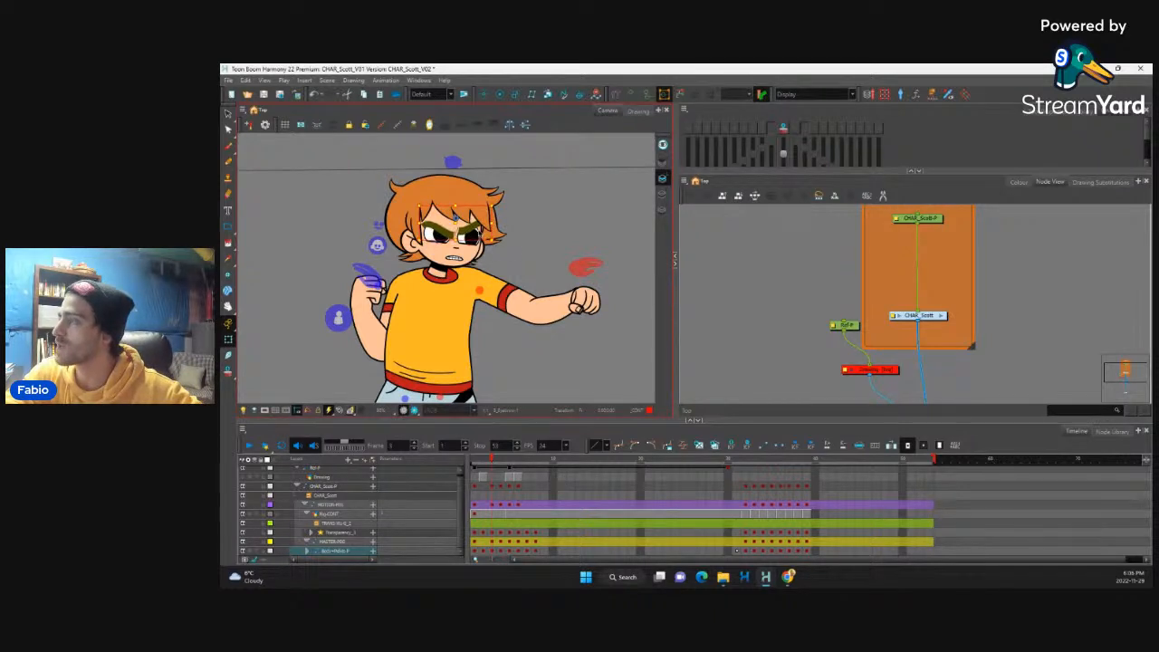
{"action": "key", "text": "Up"}
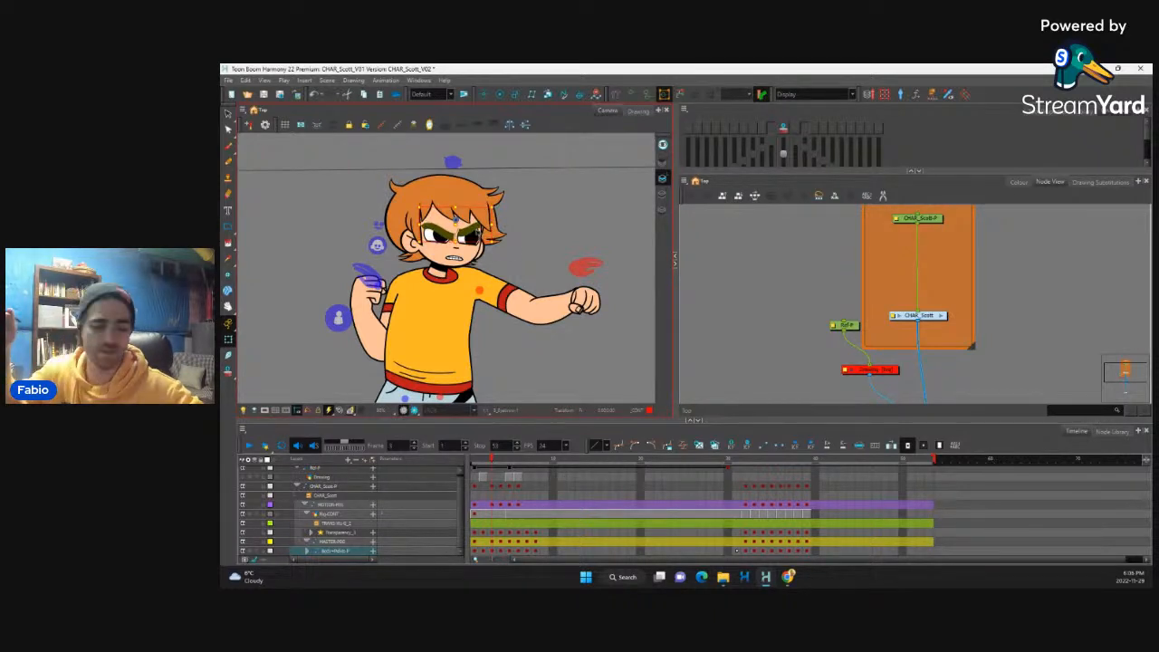
Step: Select each eye's lower eyelid control at frame 3 and raise it slightly to make the eyes squint
{"action": "key", "text": "1"}
{"action": "key", "text": "1"}
{"action": "key", "text": "2"}
{"action": "key", "text": "2"}
{"action": "key", "text": "2"}
{"action": "key", "text": "2"}
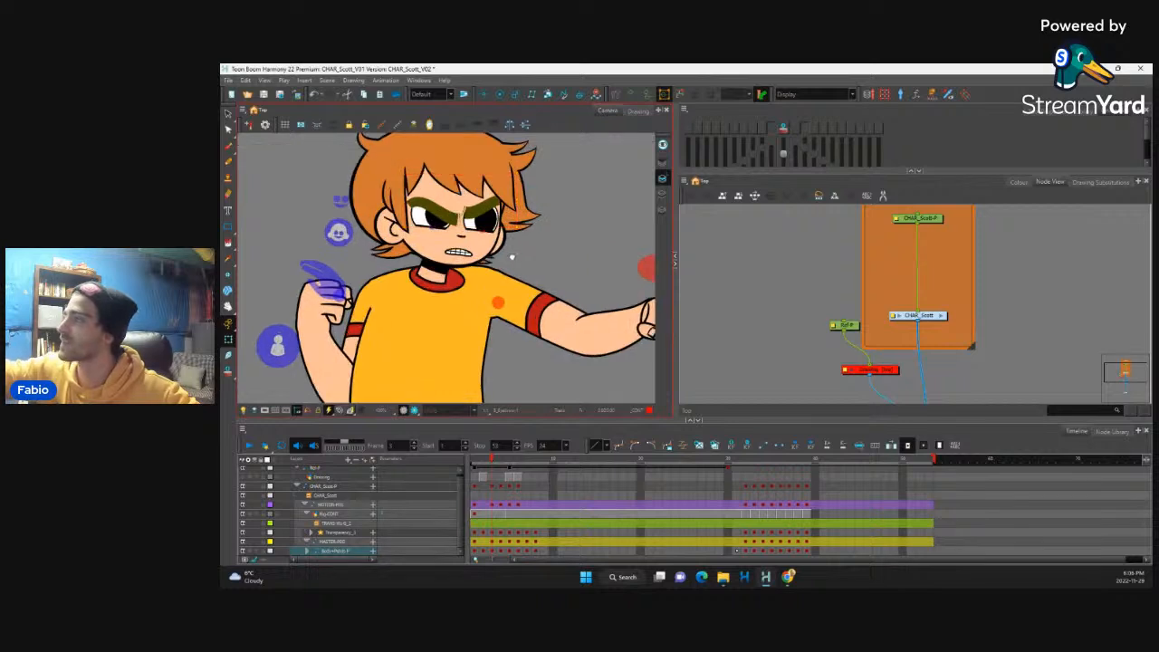
{"action": "scroll", "coordinate": [500, 259], "scroll_direction": "up", "scroll_amount": 2}
{"action": "left_click", "coordinate": [482, 268]}
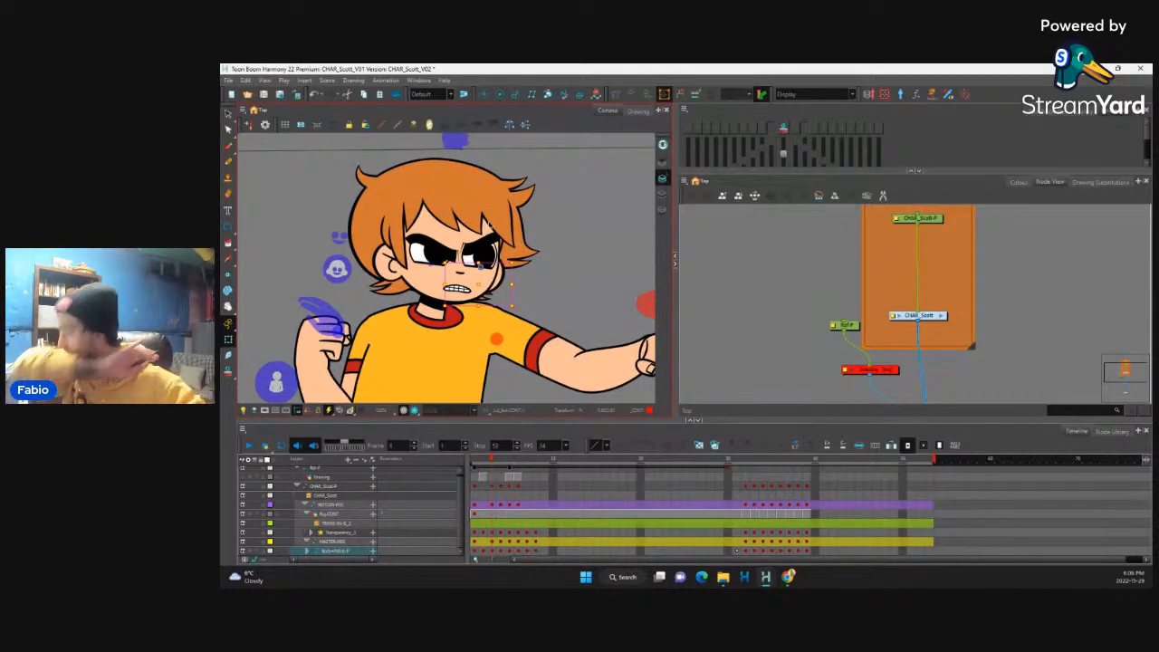
{"action": "left_click", "coordinate": [478, 287]}
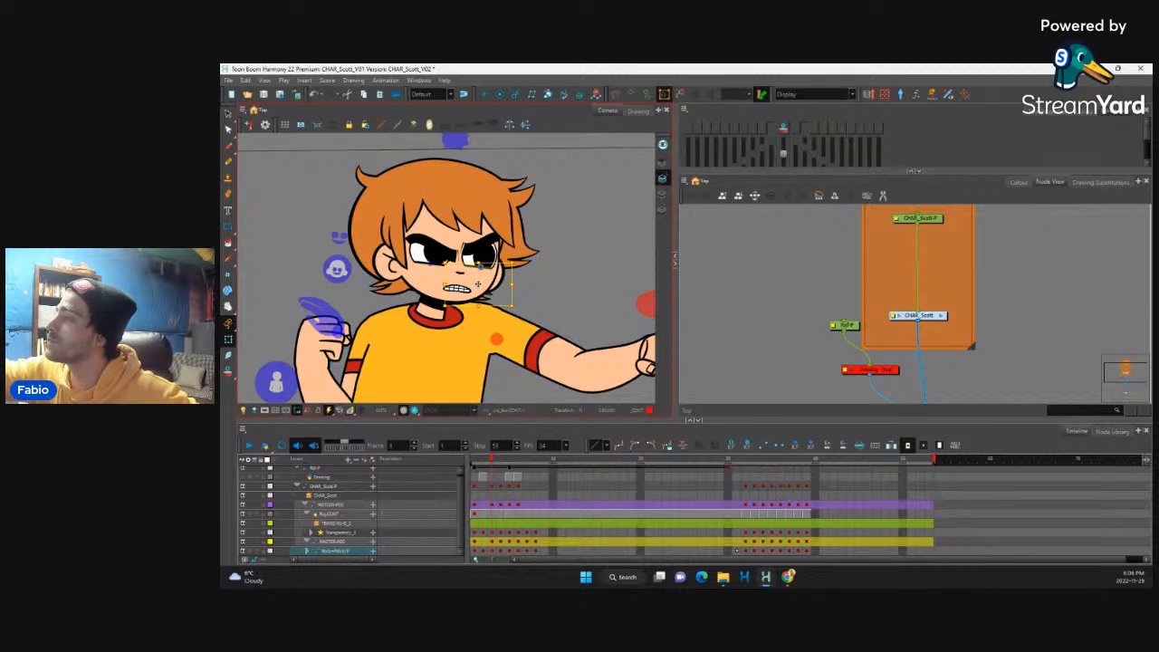
{"action": "left_click", "coordinate": [431, 270]}
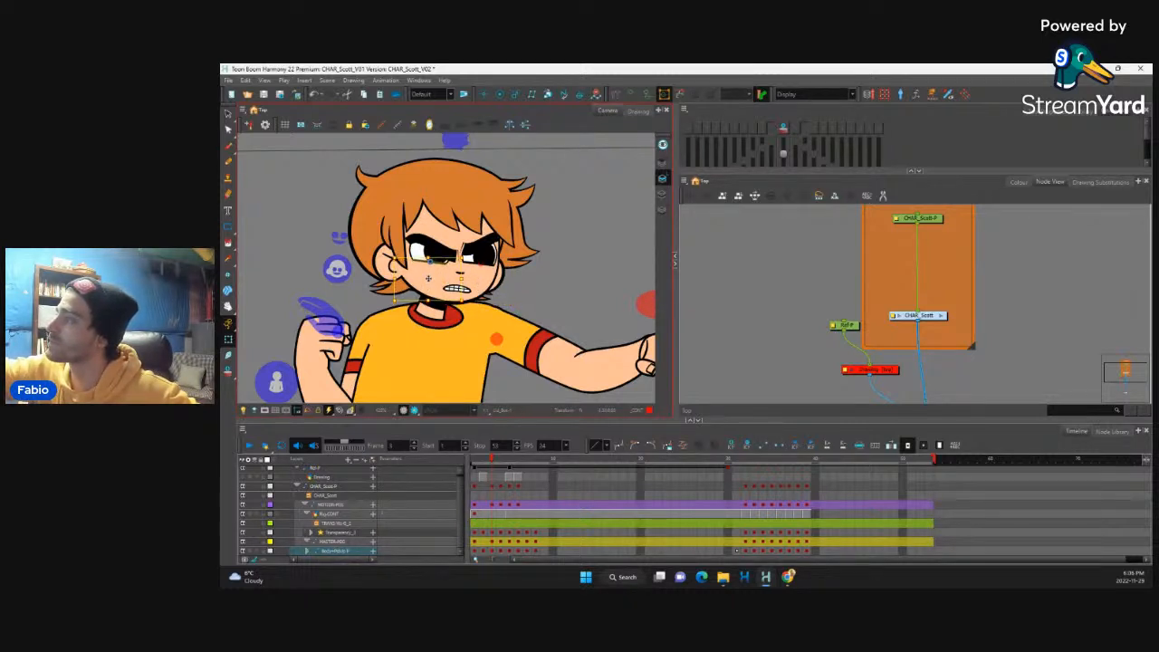
Step: Flip through the frames around frame 3 to check how the squinting expression changes between poses
{"action": "key", "text": "comma"}
{"action": "key", "text": "period"}
{"action": "key", "text": "period"}
{"action": "key", "text": "period"}
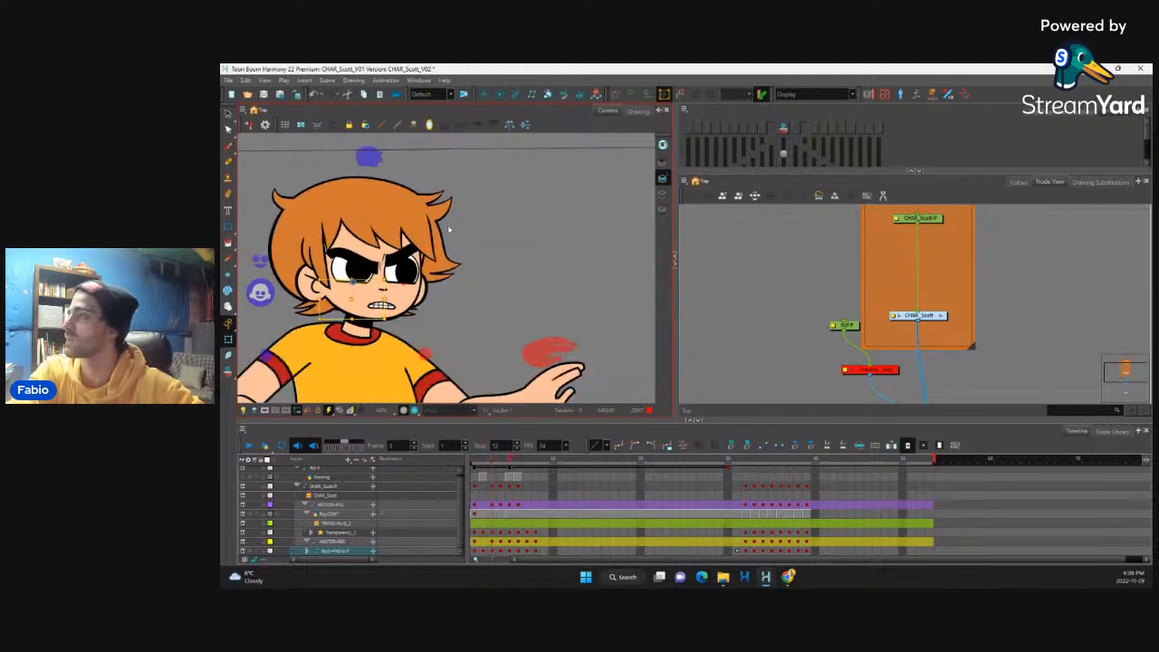
{"action": "key", "text": "comma"}
{"action": "key", "text": "comma"}
{"action": "key", "text": "period"}
{"action": "key", "text": "period"}
{"action": "key", "text": "comma"}
{"action": "key", "text": "comma"}
{"action": "key", "text": "period"}
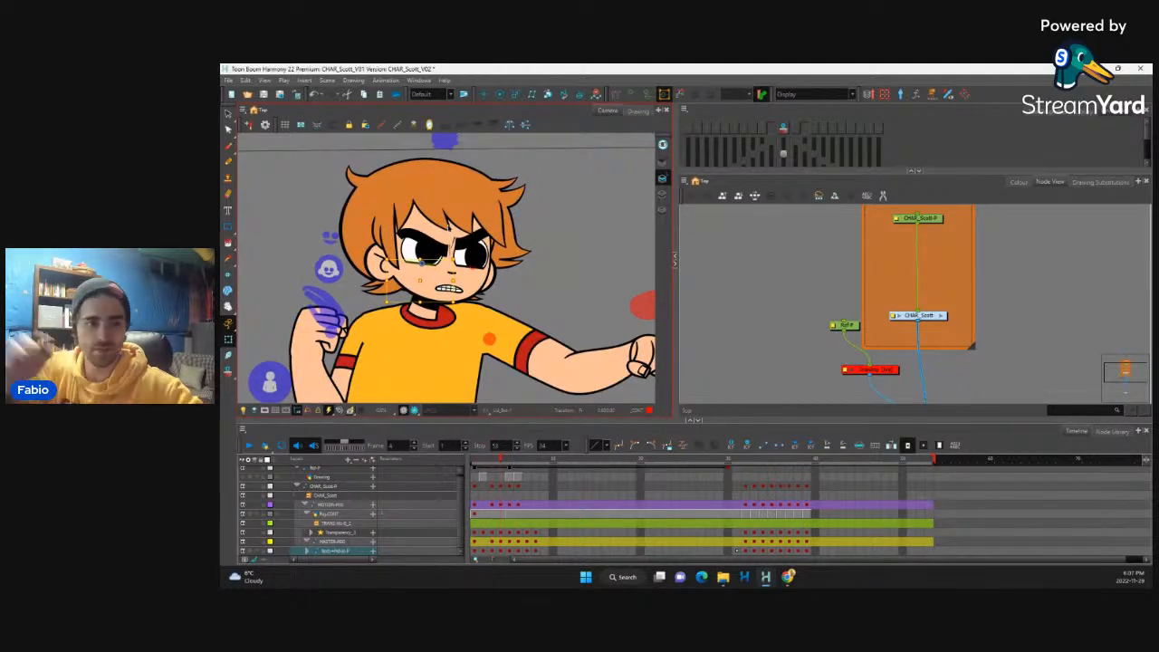
Step: Scrub back to the start and flip through frames 1 to 5 to examine the full figure's motion out of the punch
{"action": "scroll", "coordinate": [514, 368], "scroll_direction": "down", "scroll_amount": 5}
{"action": "scroll", "coordinate": [497, 467], "scroll_direction": "down", "scroll_amount": 2}
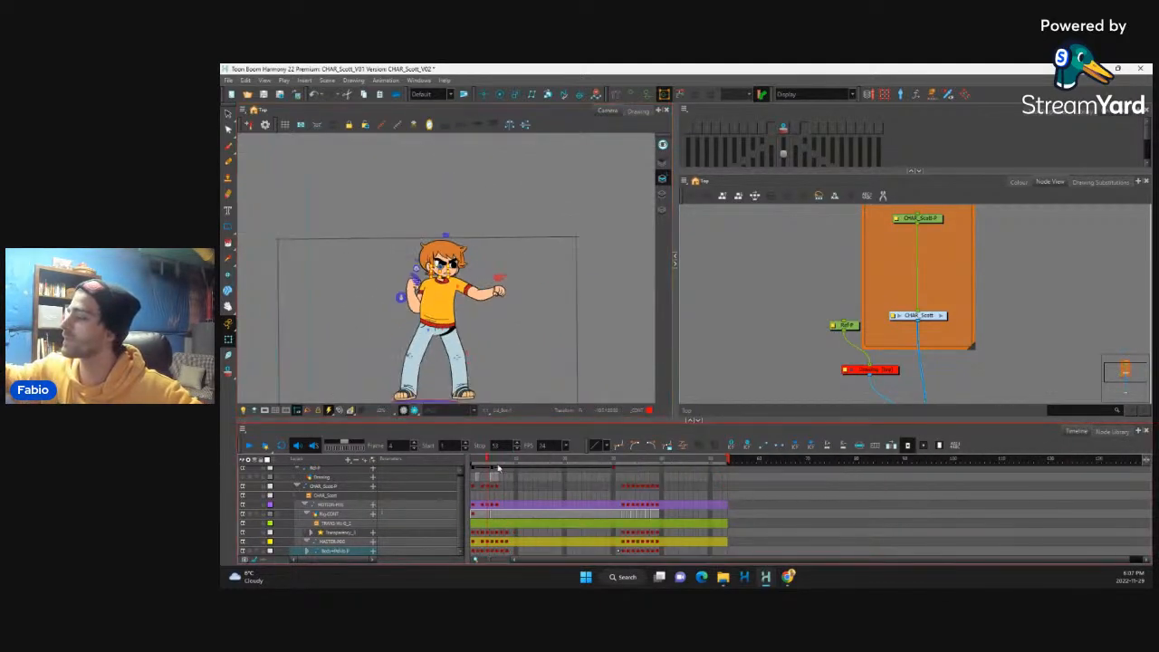
{"action": "scroll", "coordinate": [511, 491], "scroll_direction": "up", "scroll_amount": 3}
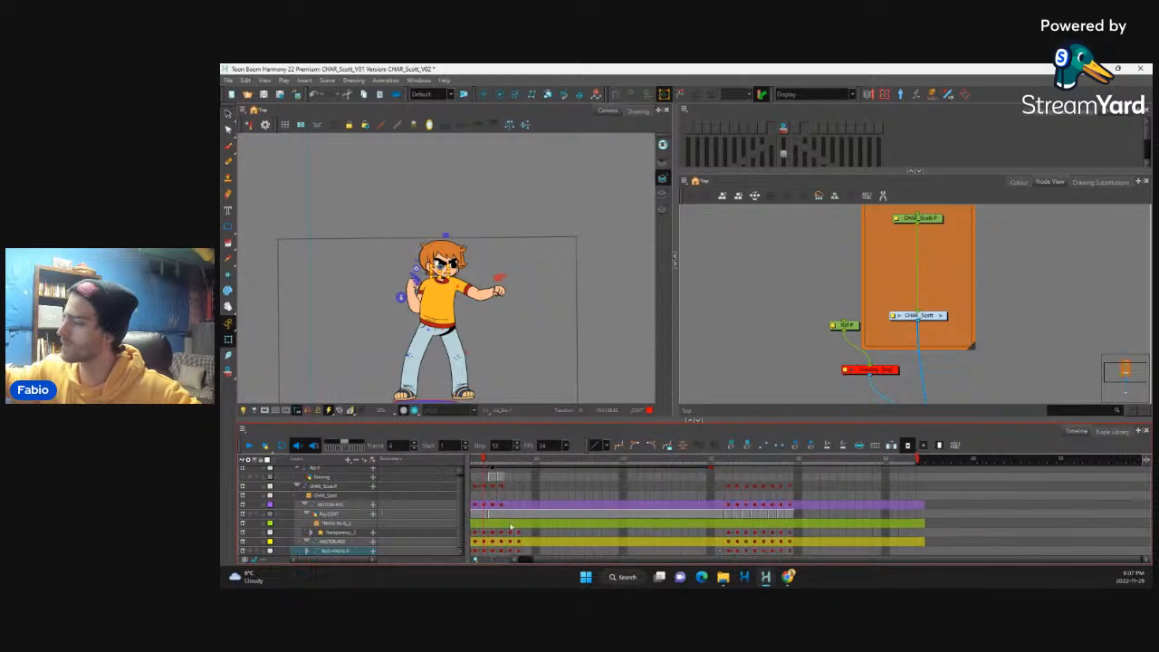
{"action": "scroll", "coordinate": [532, 513], "scroll_direction": "up", "scroll_amount": 2}
{"action": "scroll", "coordinate": [547, 551], "scroll_direction": "down", "scroll_amount": 2}
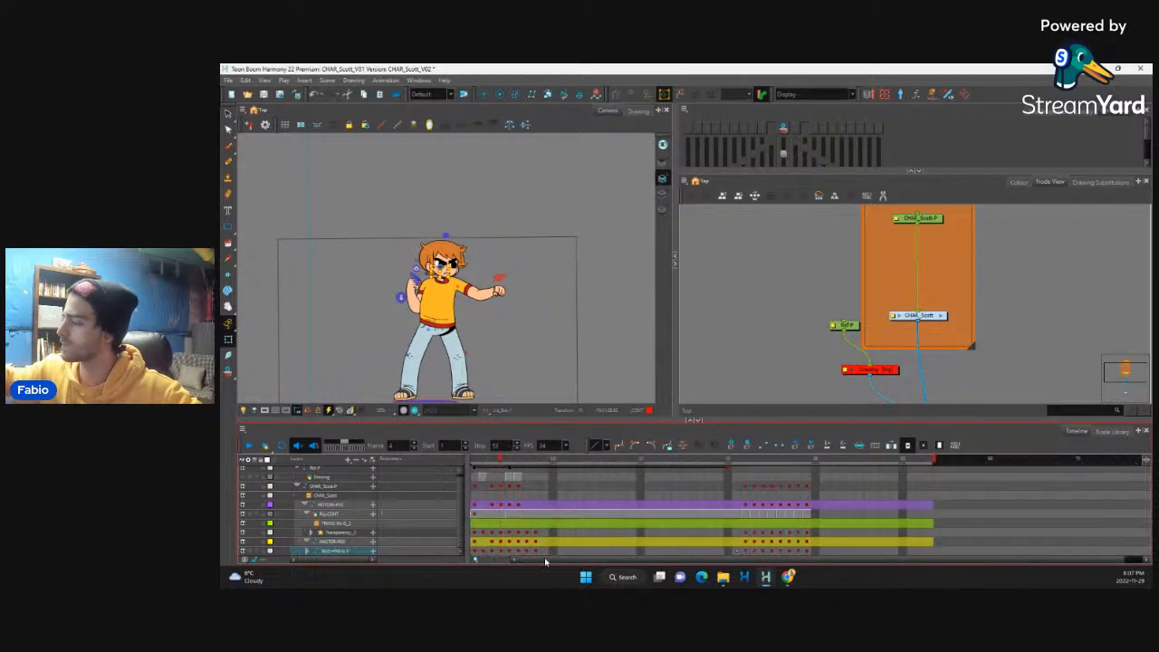
{"action": "left_click_drag", "start_coordinate": [489, 465], "coordinate": [471, 441]}
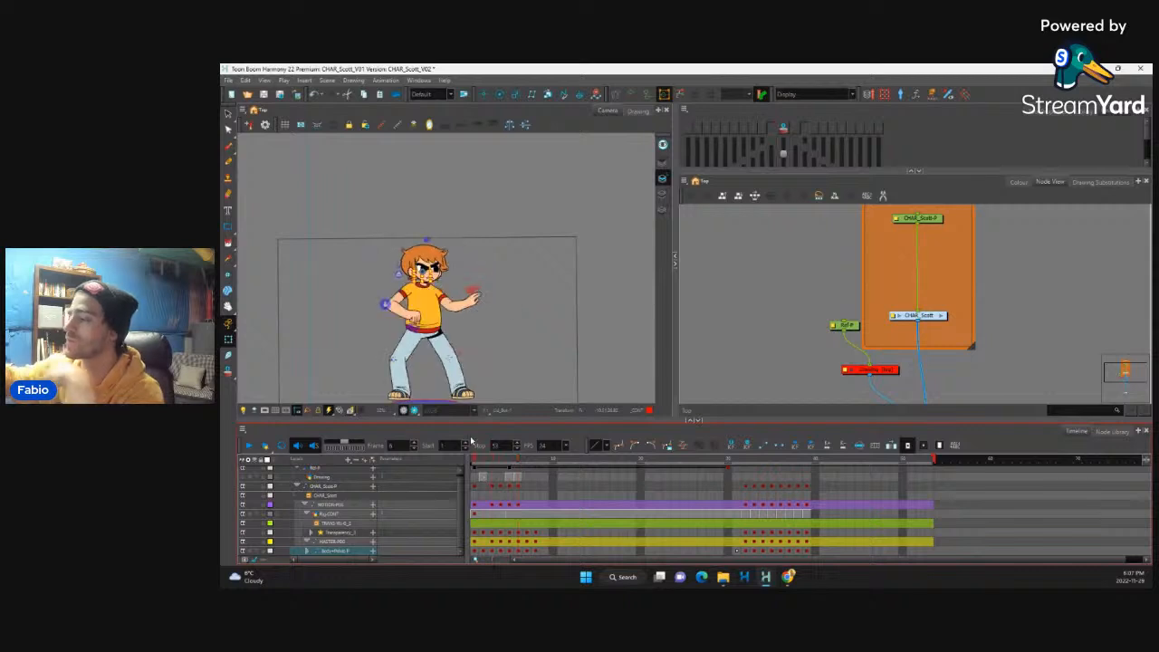
{"action": "key", "text": "period"}
{"action": "key", "text": "period"}
{"action": "key", "text": "comma"}
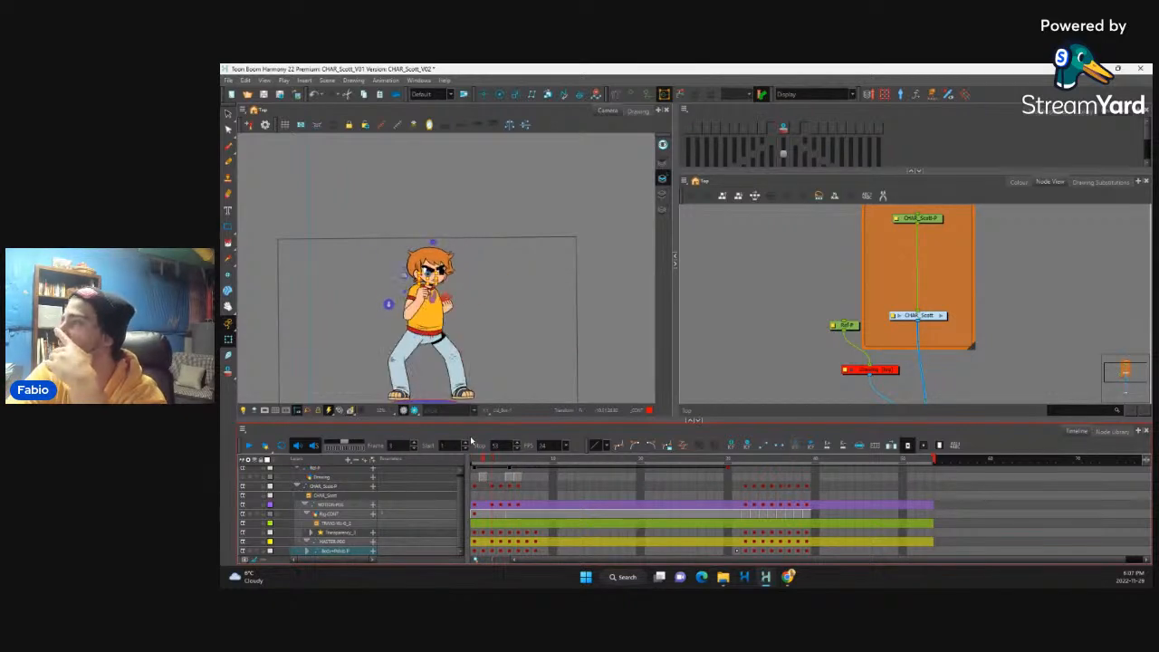
{"action": "key", "text": "comma"}
{"action": "key", "text": "period"}
{"action": "key", "text": "period"}
{"action": "key", "text": "comma"}
{"action": "key", "text": "comma"}
{"action": "key", "text": "period"}
{"action": "key", "text": "period"}
{"action": "key", "text": "period"}
{"action": "key", "text": "period"}
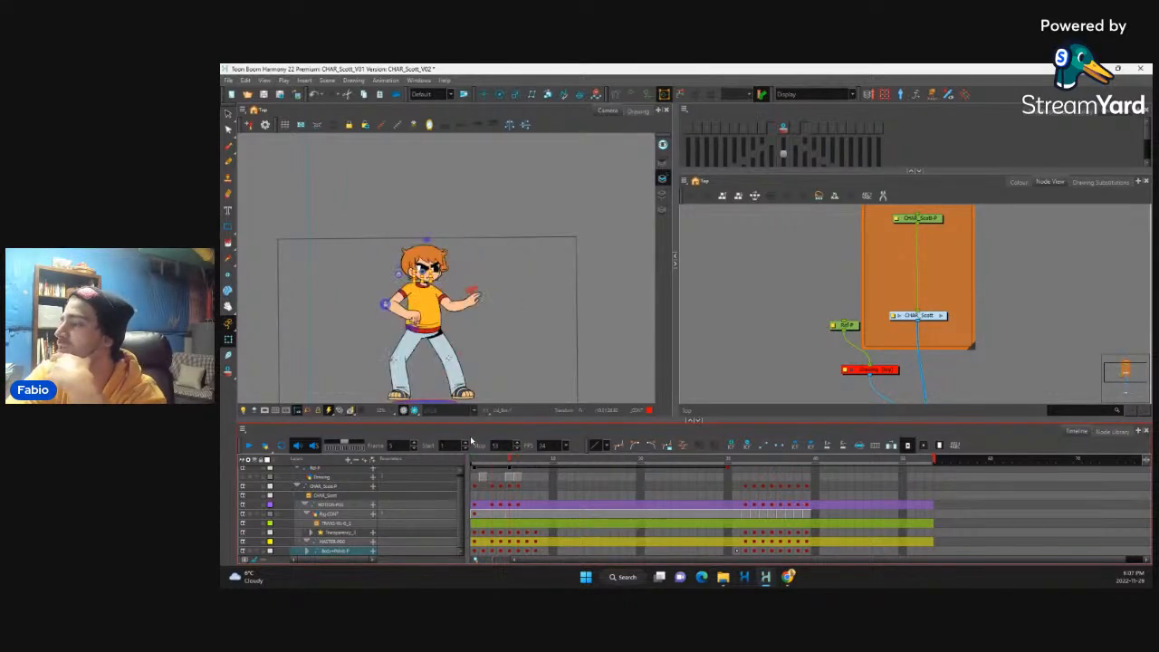
{"action": "key", "text": "comma"}
{"action": "key", "text": "period"}
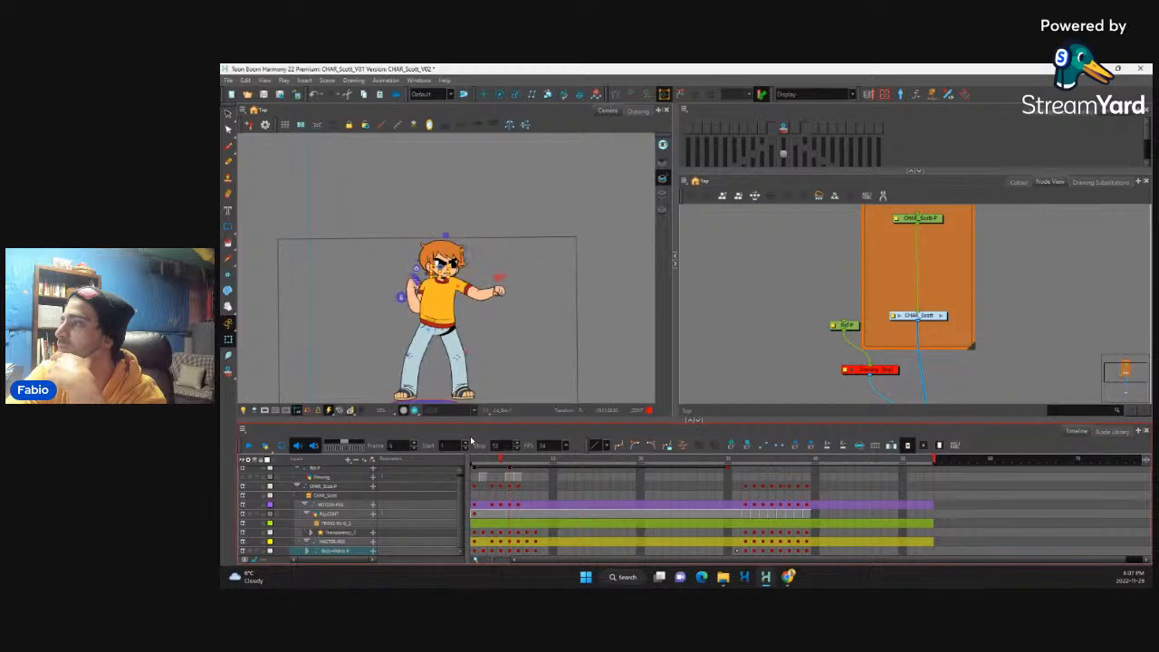
{"action": "key", "text": "comma"}
{"action": "key", "text": "comma"}
{"action": "key", "text": "period"}
{"action": "key", "text": "period"}
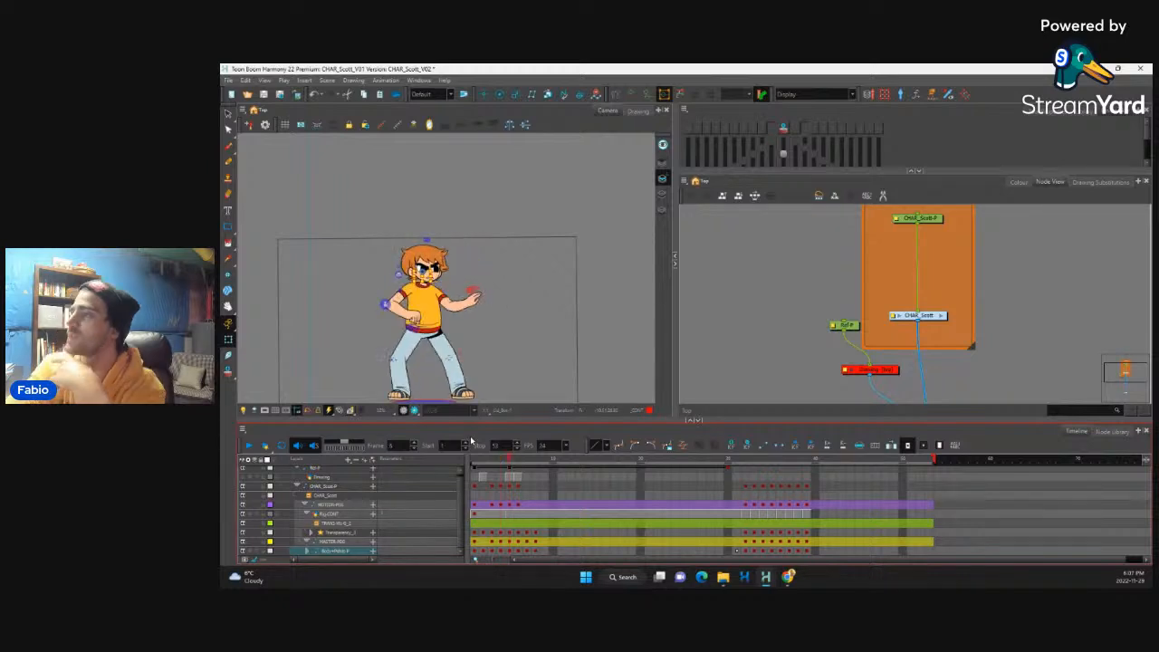
Step: Rotate the rear forearm upward at frame 5 so its hand is raised behind the body, and check it against frame 4
{"action": "left_click", "coordinate": [415, 317]}
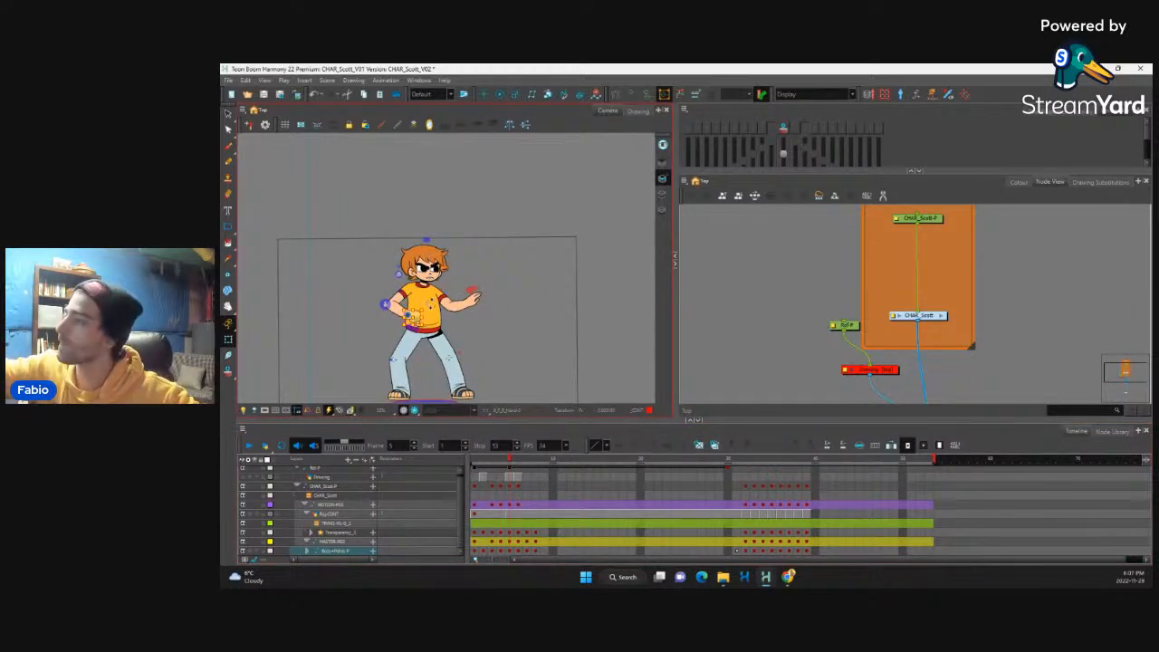
{"action": "key", "text": "b"}
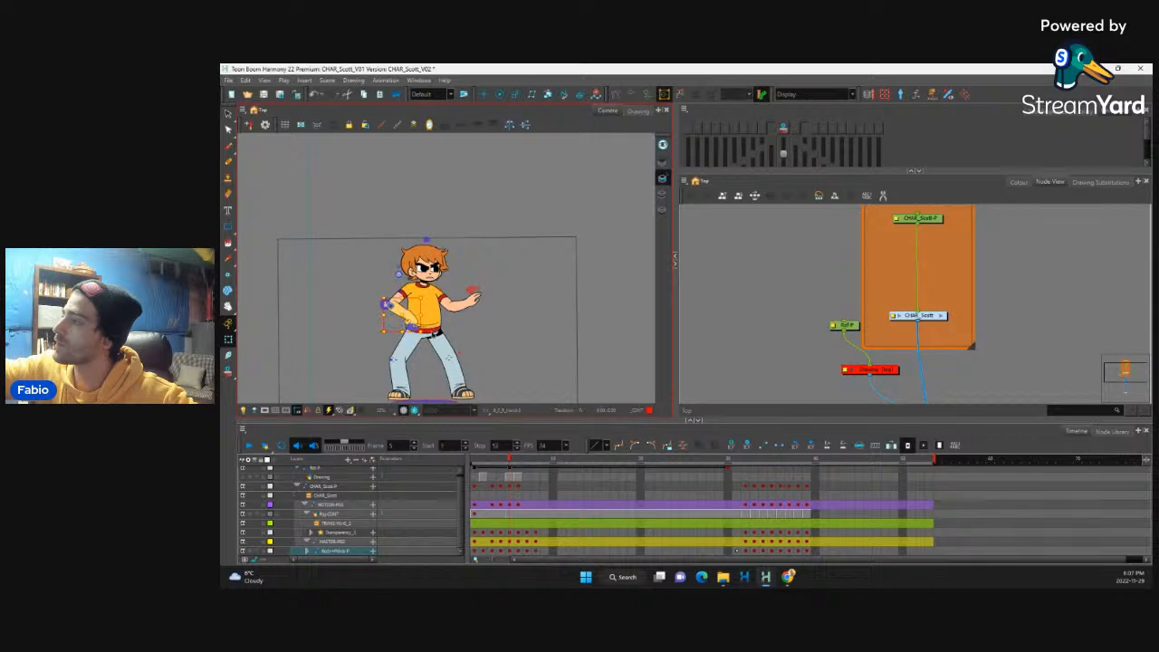
{"action": "left_click_drag", "start_coordinate": [431, 317], "coordinate": [345, 268]}
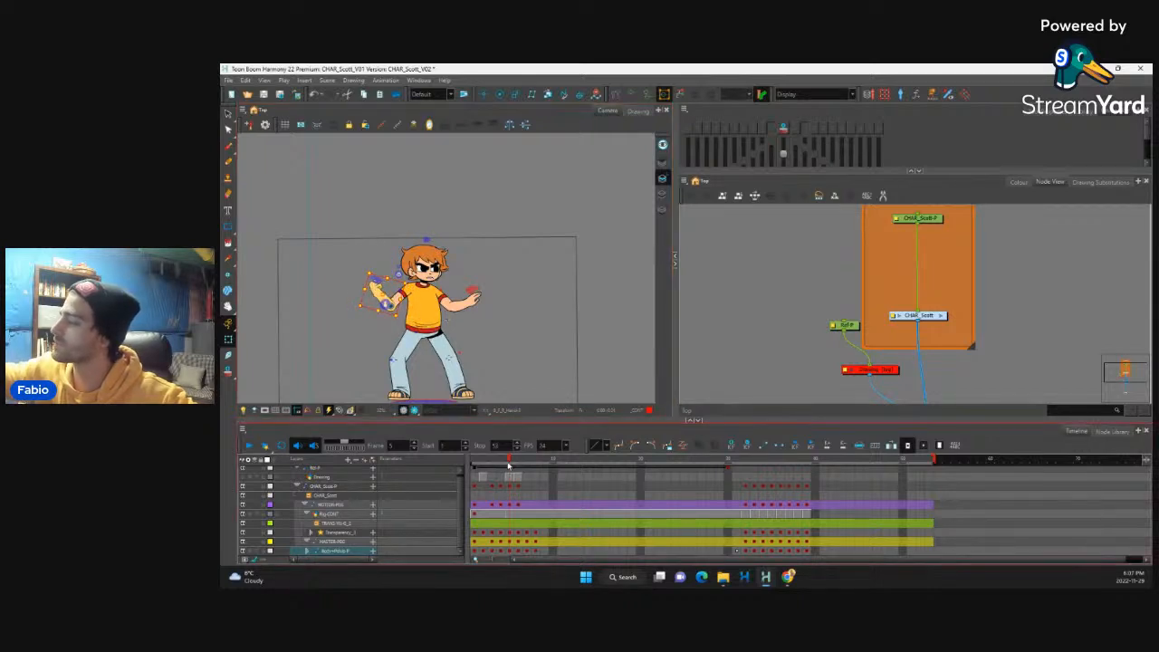
{"action": "left_click", "coordinate": [504, 464]}
{"action": "mouse_move", "coordinate": [508, 464]}
{"action": "left_mouse_down"}
{"action": "mouse_move", "coordinate": [530, 464]}
{"action": "mouse_move", "coordinate": [487, 478]}
{"action": "mouse_move", "coordinate": [508, 477]}
{"action": "left_mouse_up"}
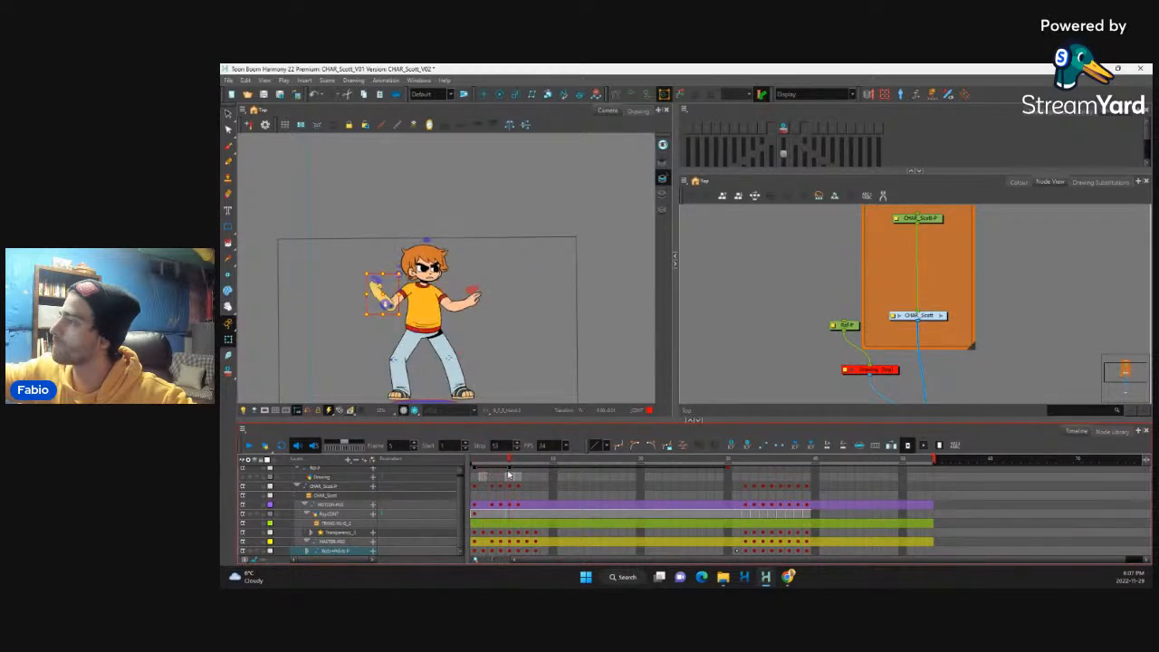
Step: Lower the front forearm at frame 5 and tilt its hand upward, checking the motion from the previous frame
{"action": "left_click", "coordinate": [473, 295]}
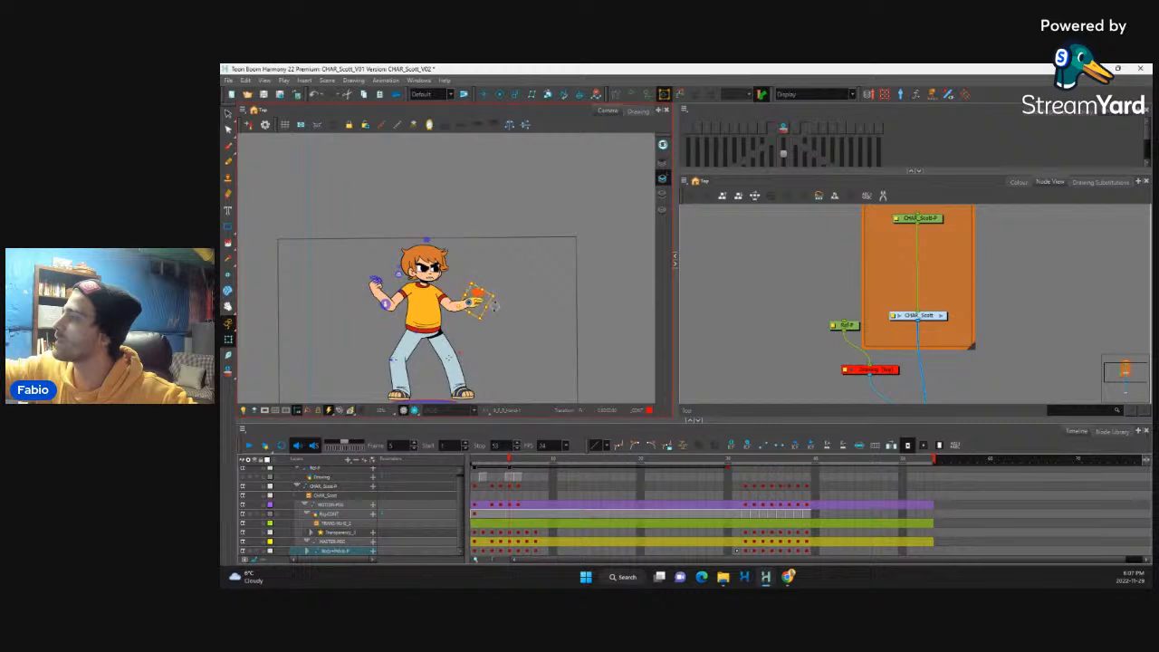
{"action": "left_click_drag", "start_coordinate": [495, 305], "coordinate": [479, 333]}
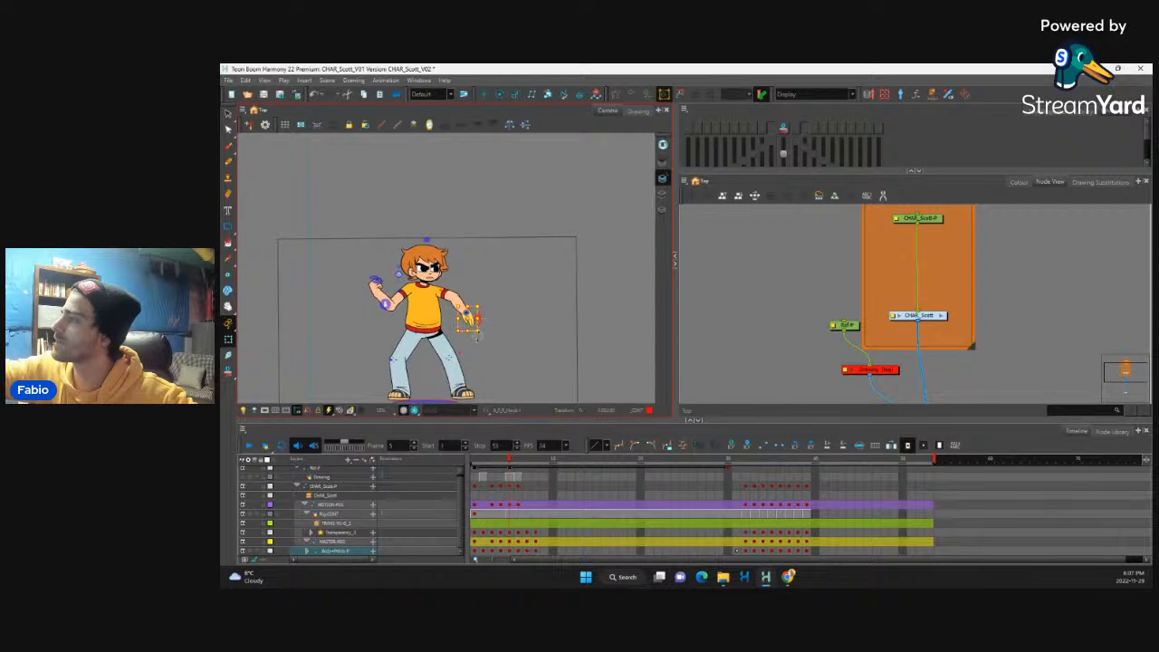
{"action": "mouse_move", "coordinate": [509, 462]}
{"action": "left_mouse_down"}
{"action": "mouse_move", "coordinate": [500, 466]}
{"action": "mouse_move", "coordinate": [510, 465]}
{"action": "left_mouse_up"}
{"action": "left_click_drag", "start_coordinate": [484, 324], "coordinate": [483, 268]}
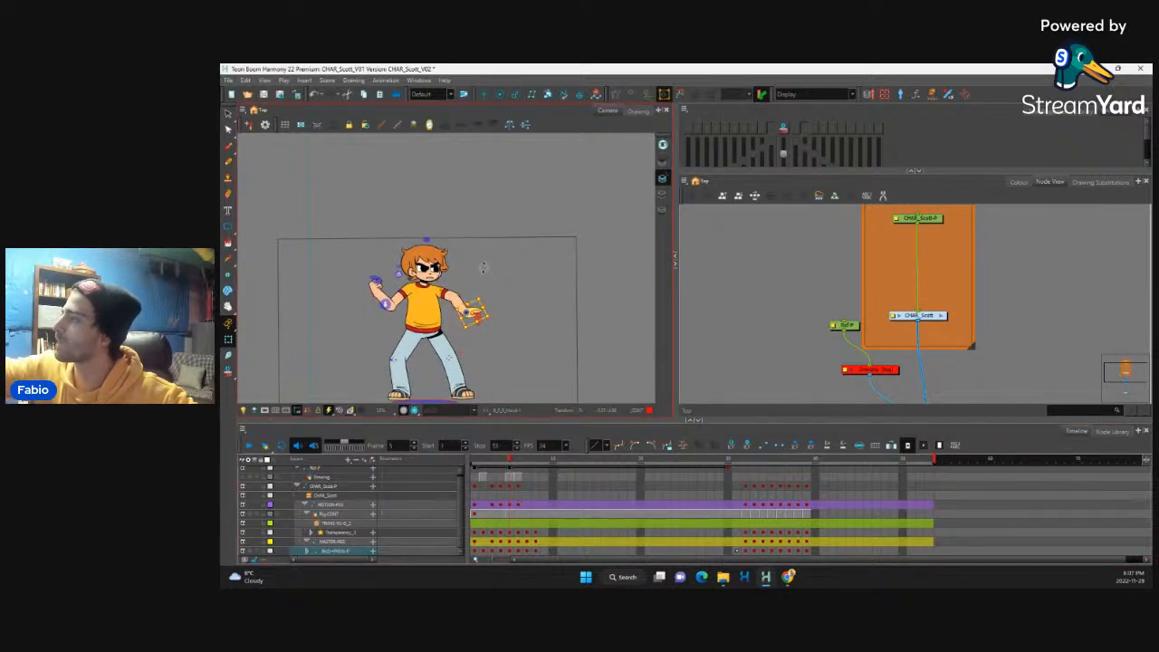
{"action": "left_click_drag", "start_coordinate": [512, 462], "coordinate": [507, 497]}
Step: Enable the Drawing node and activate the Pencil tool for sketching over the character
{"action": "scroll", "coordinate": [464, 286], "scroll_direction": "up", "scroll_amount": 4}
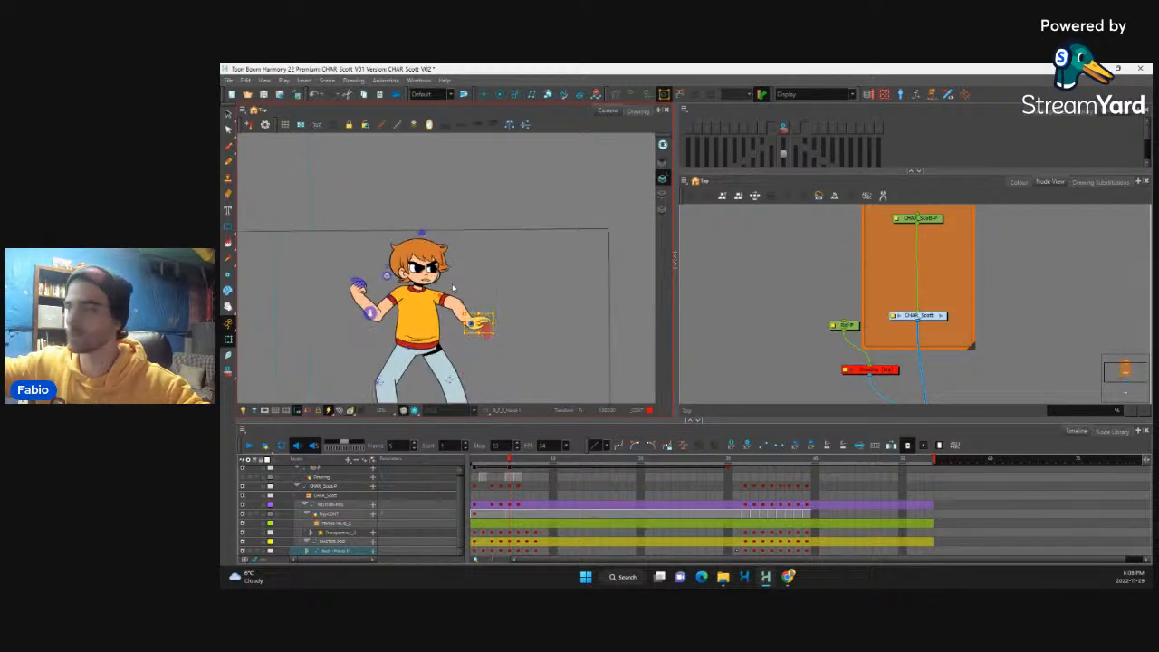
{"action": "left_click_drag", "start_coordinate": [466, 286], "coordinate": [526, 223]}
{"action": "left_click", "coordinate": [891, 370]}
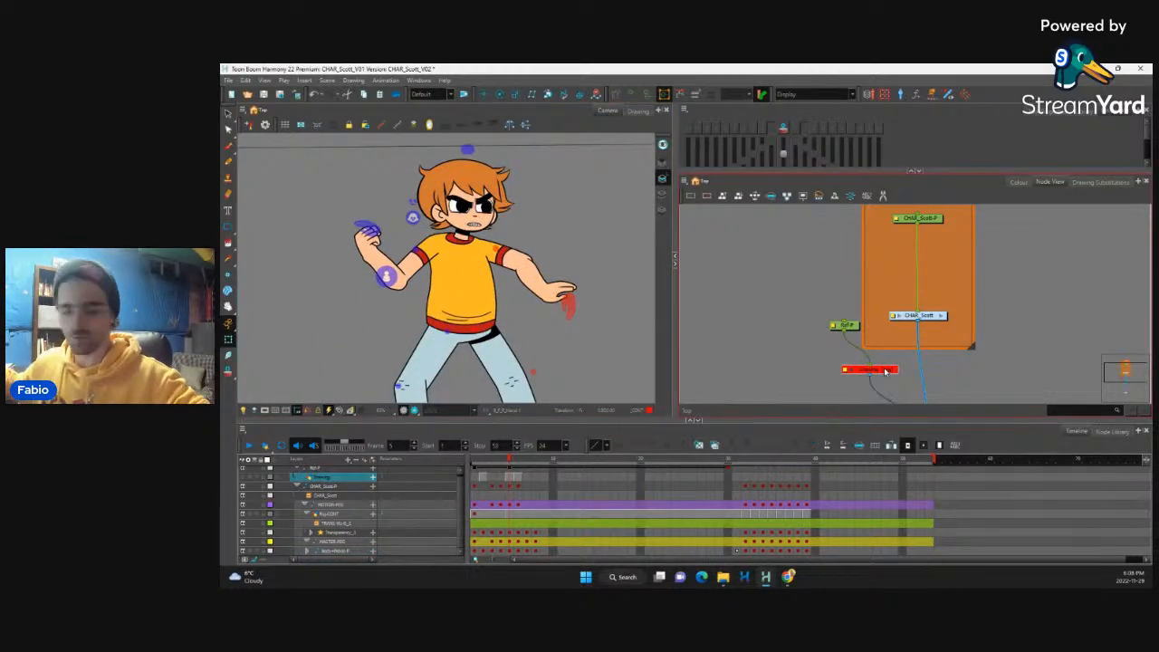
{"action": "key", "text": "a"}
{"action": "left_click", "coordinate": [347, 281]}
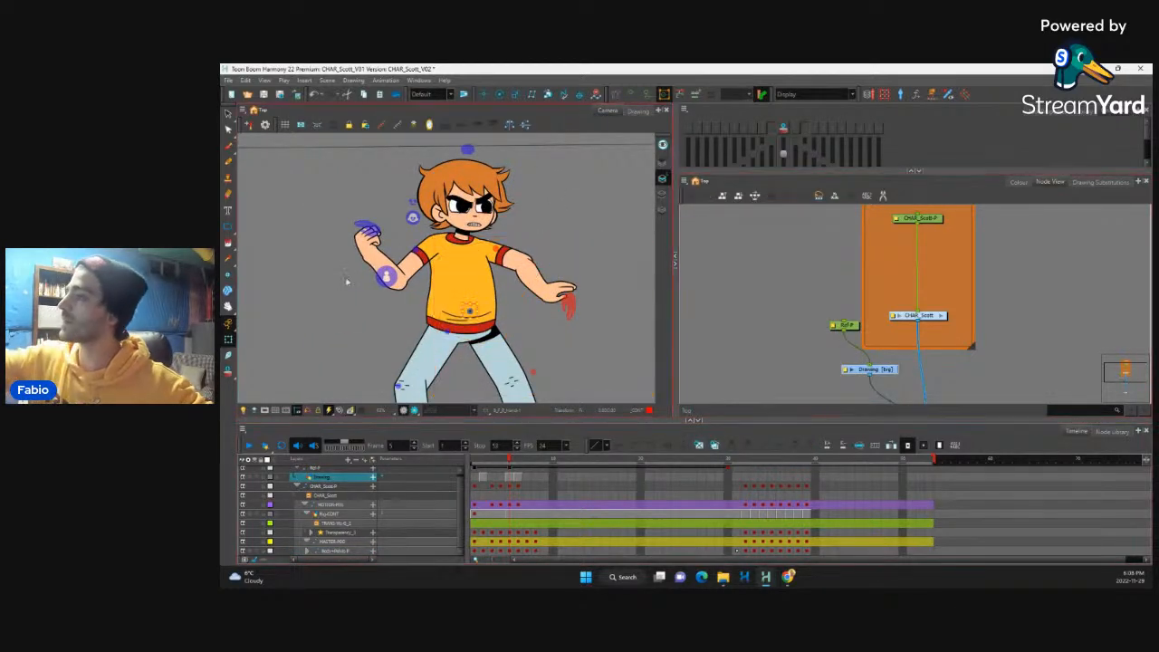
{"action": "left_click", "coordinate": [229, 162]}
Step: Flip back and forth through the frames around frame 4 to examine how the torso and arms move
{"action": "left_click_drag", "start_coordinate": [543, 245], "coordinate": [525, 206]}
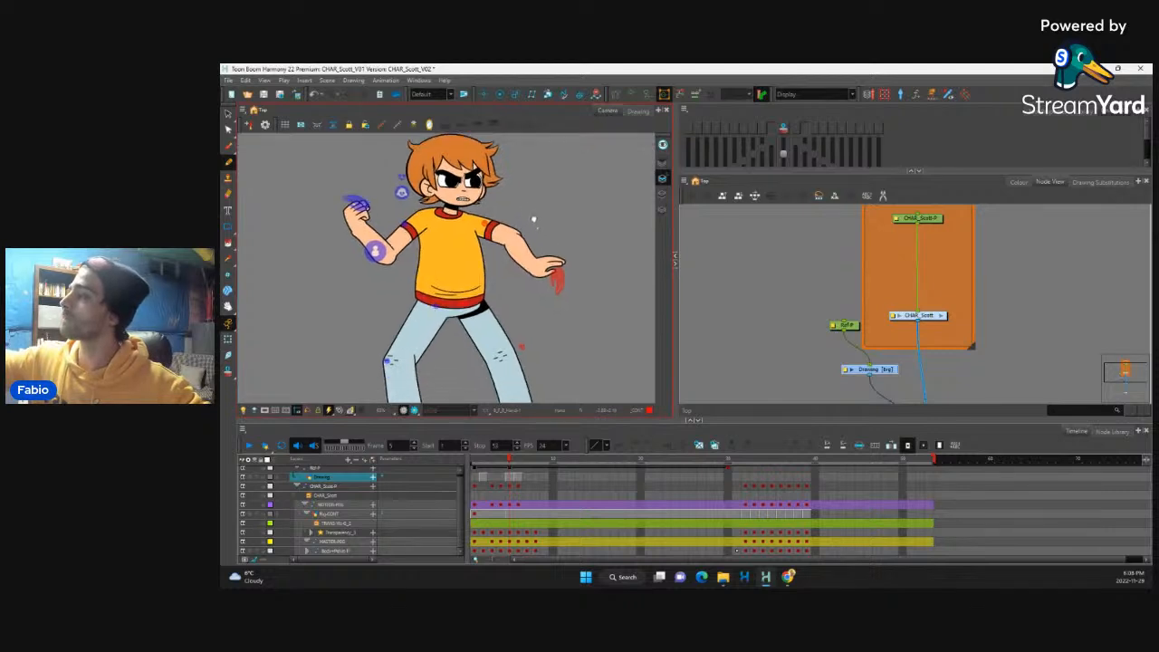
{"action": "key", "text": "comma"}
{"action": "key", "text": "comma"}
{"action": "key", "text": "comma"}
{"action": "key", "text": "period"}
{"action": "key", "text": "period"}
{"action": "key", "text": "period"}
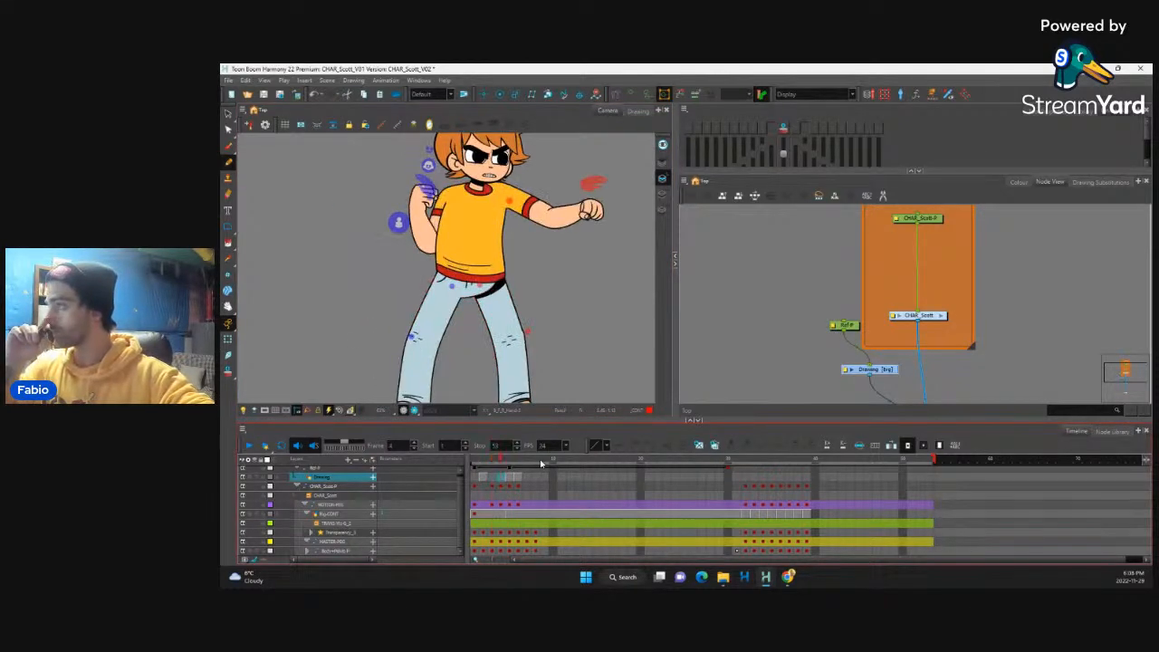
{"action": "key", "text": "comma"}
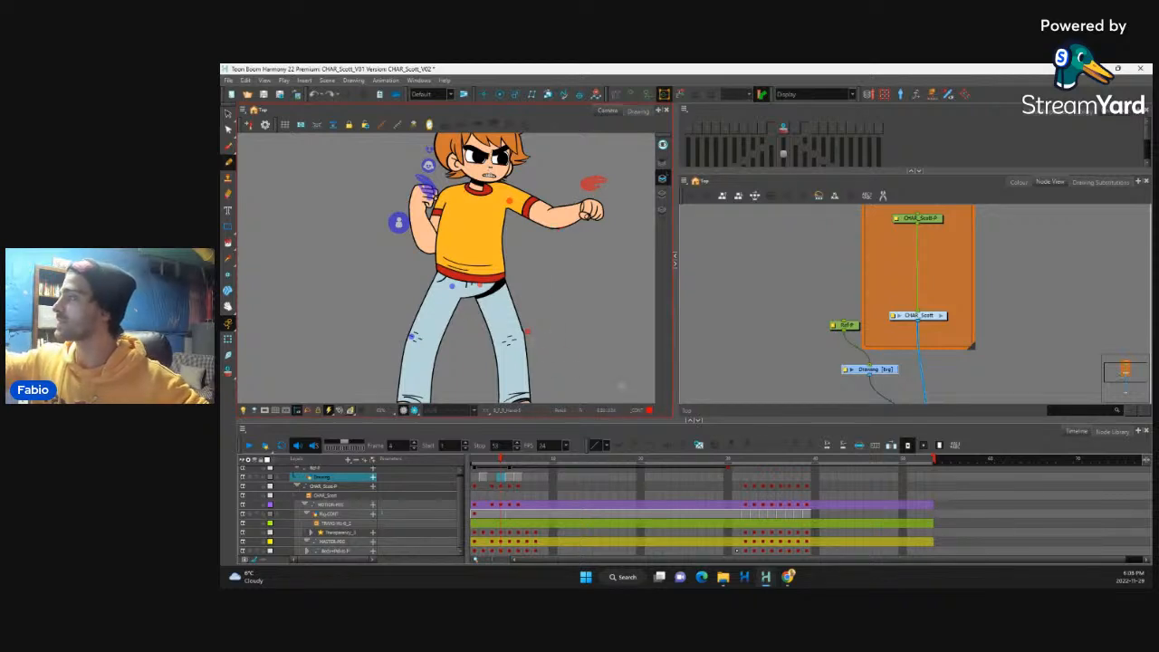
Step: Select the Drawing layer and sketch a line of action at frame 4 from the mouth through the torso into the front leg
{"action": "left_click", "coordinate": [902, 371]}
{"action": "left_click", "coordinate": [901, 373]}
{"action": "left_click", "coordinate": [895, 371]}
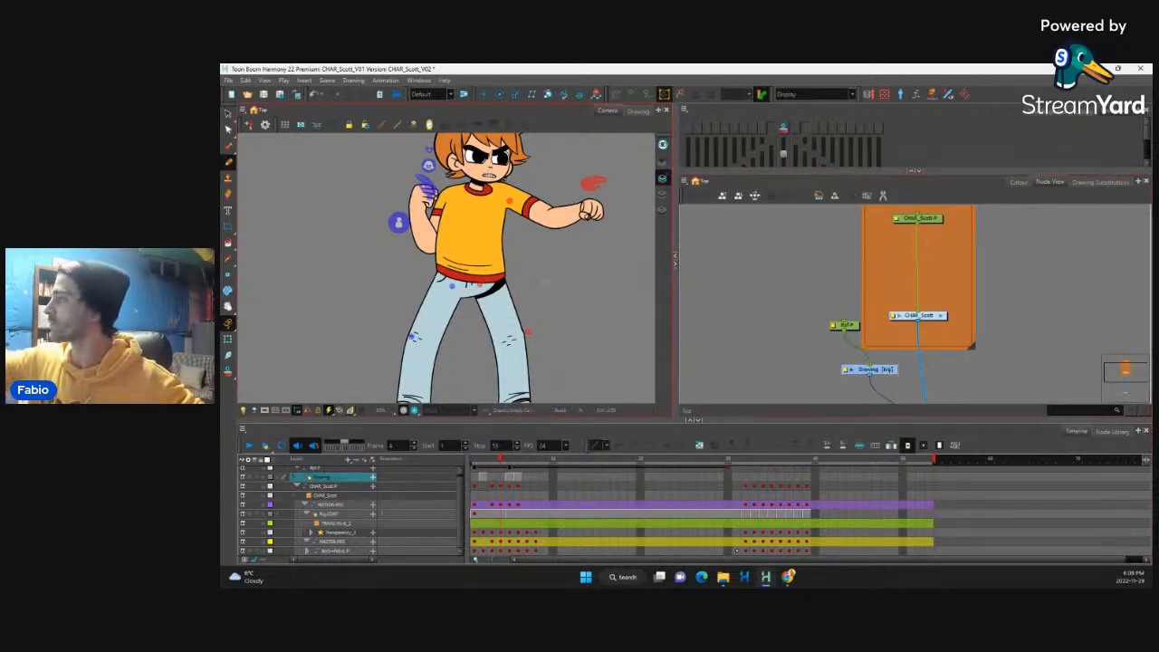
{"action": "left_click_drag", "start_coordinate": [537, 209], "coordinate": [549, 359]}
{"action": "key", "text": "ctrl+z"}
{"action": "mouse_move", "coordinate": [490, 172]}
{"action": "left_mouse_down"}
{"action": "mouse_move", "coordinate": [469, 273]}
{"action": "mouse_move", "coordinate": [499, 362]}
{"action": "left_mouse_up"}
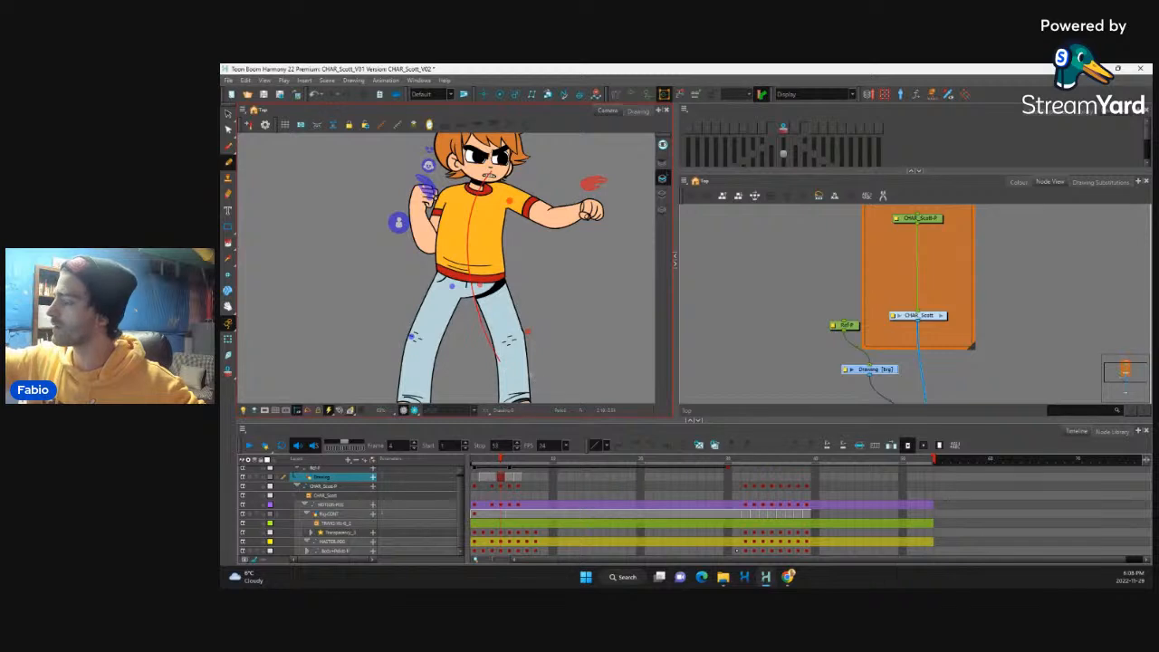
Step: Try a line of action from the collar through the hips at frame 5, compare neighbouring frames, and undo the line
{"action": "key", "text": "period"}
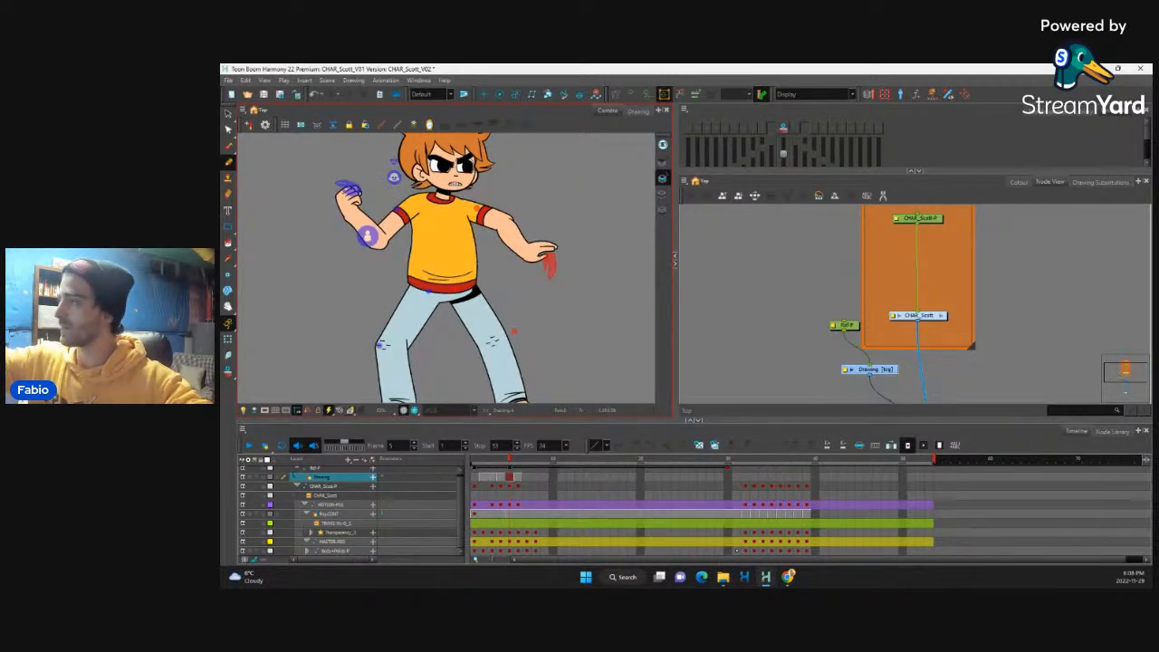
{"action": "left_click_drag", "start_coordinate": [441, 202], "coordinate": [438, 346]}
{"action": "key", "text": "period"}
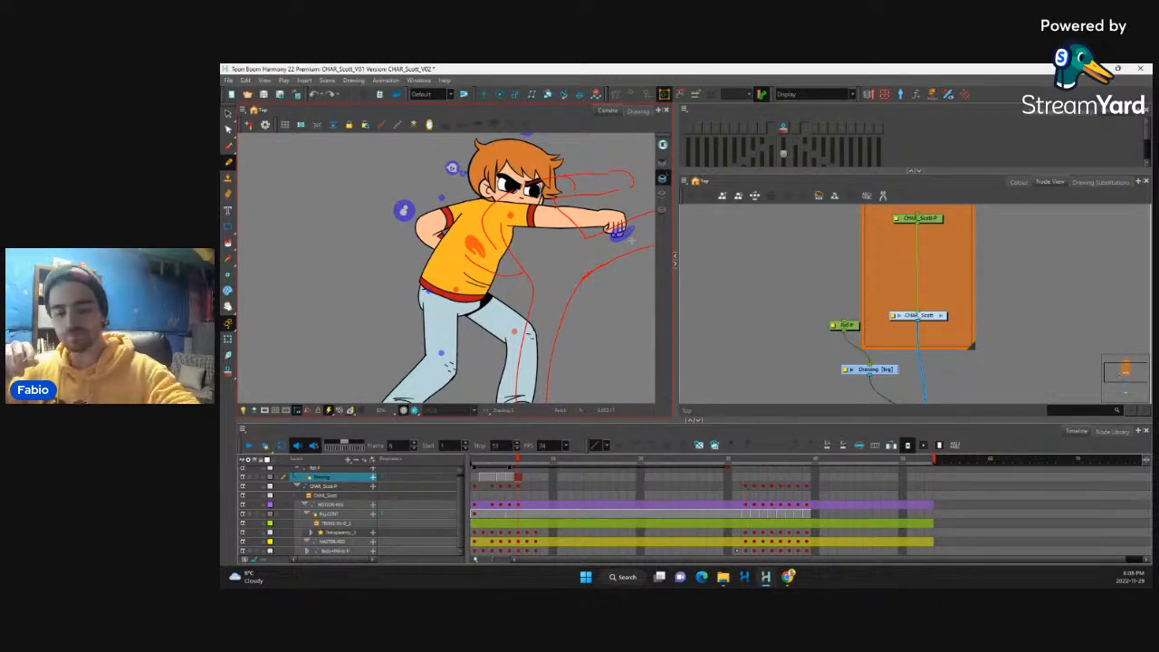
{"action": "key", "text": "comma"}
{"action": "key", "text": "comma"}
{"action": "key", "text": "comma"}
{"action": "key", "text": "comma"}
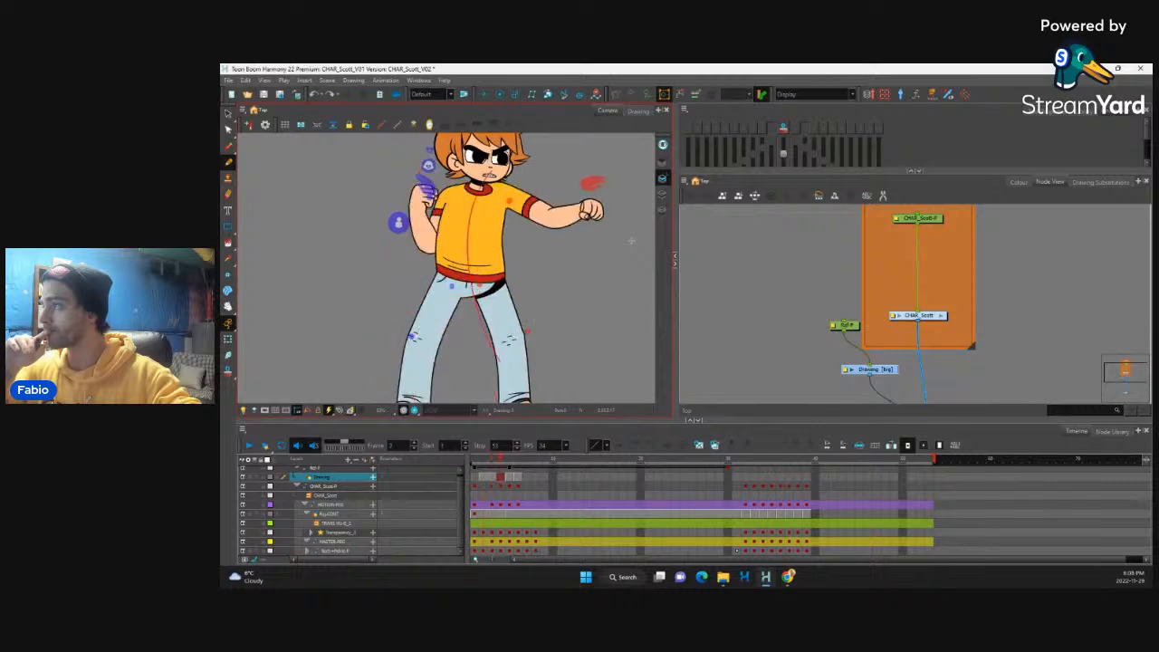
{"action": "key", "text": "period"}
{"action": "key", "text": "ctrl+z"}
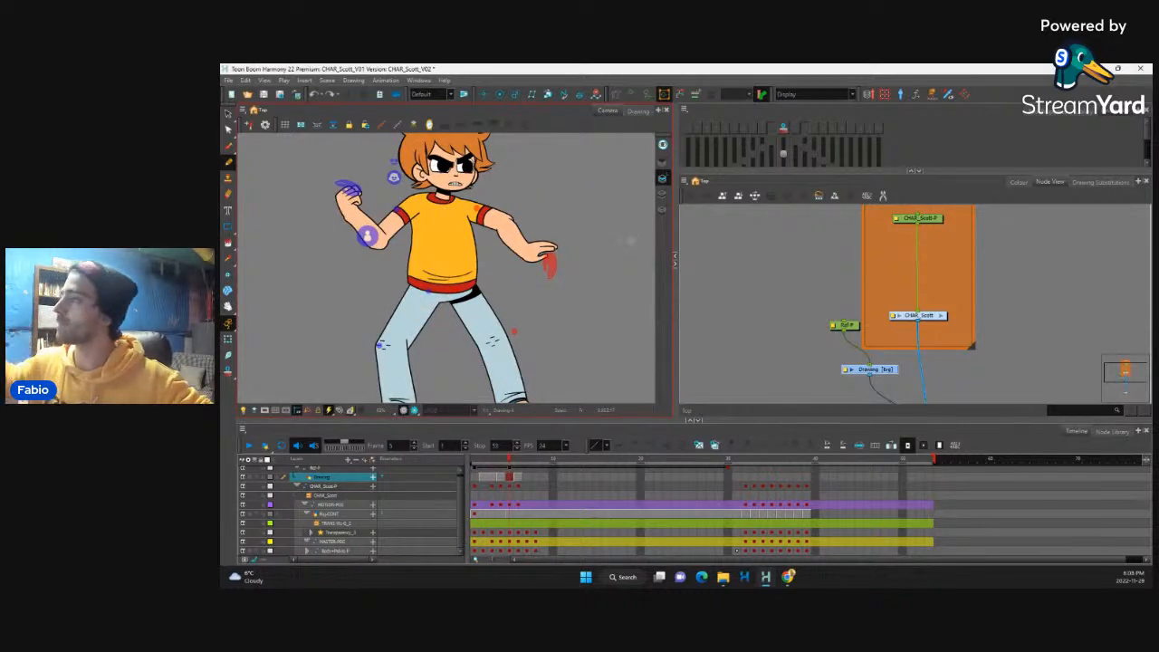
Step: Sketch contour lines along the outer front leg and both torso sides at frame 5, and compare them with frame 4
{"action": "left_click", "coordinate": [503, 463]}
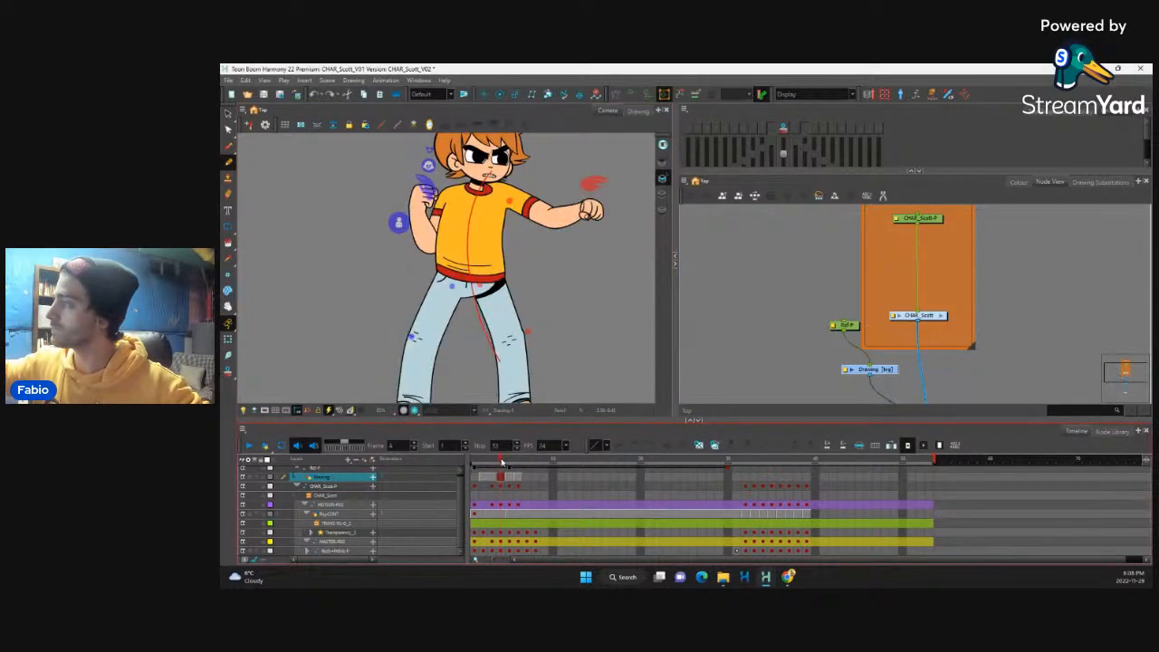
{"action": "mouse_move", "coordinate": [506, 463]}
{"action": "left_mouse_down"}
{"action": "mouse_move", "coordinate": [532, 464]}
{"action": "mouse_move", "coordinate": [511, 470]}
{"action": "left_mouse_up"}
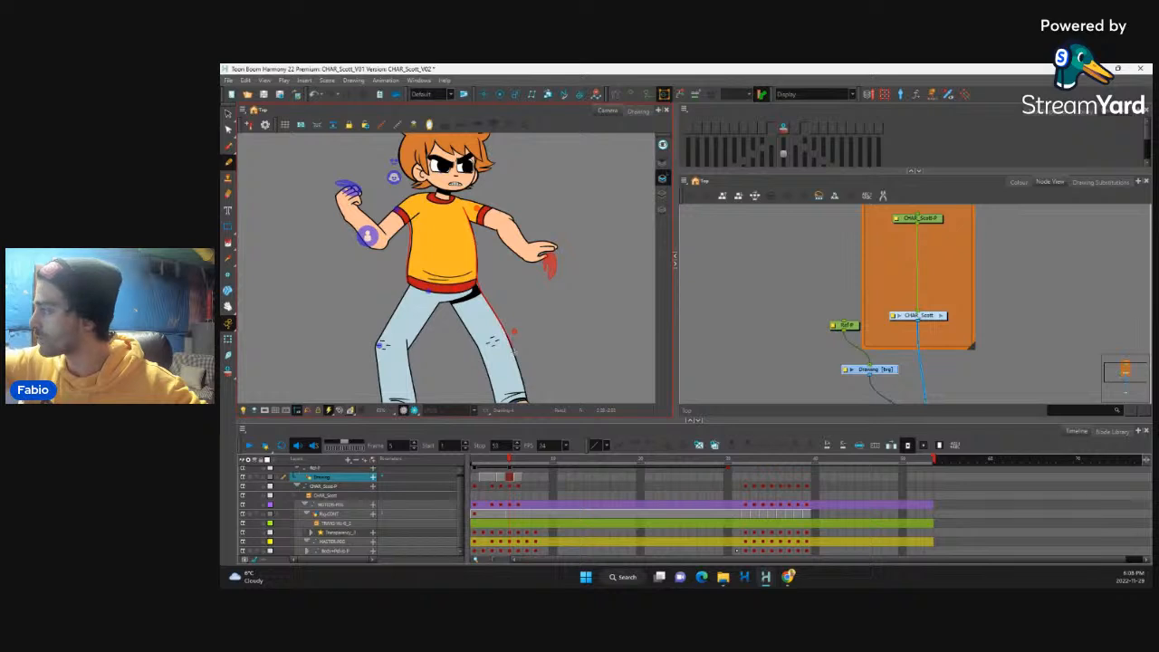
{"action": "left_click_drag", "start_coordinate": [515, 267], "coordinate": [507, 232]}
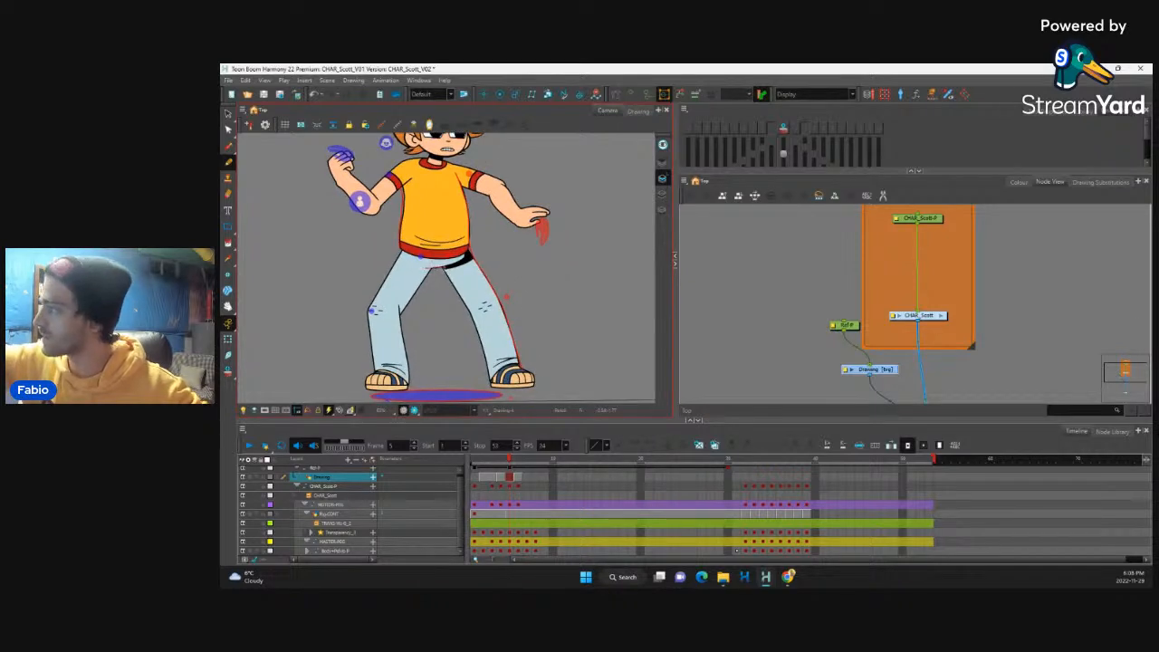
{"action": "left_click_drag", "start_coordinate": [455, 287], "coordinate": [487, 372]}
{"action": "left_click_drag", "start_coordinate": [478, 157], "coordinate": [503, 258]}
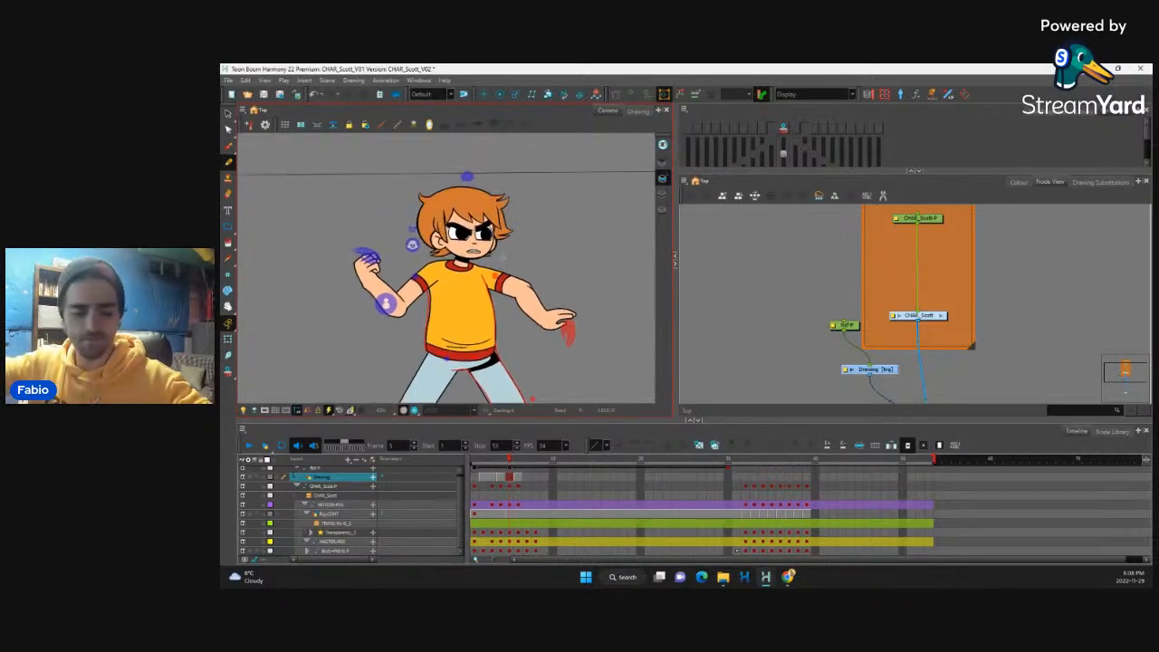
{"action": "scroll", "coordinate": [406, 295], "scroll_direction": "up", "scroll_amount": 5}
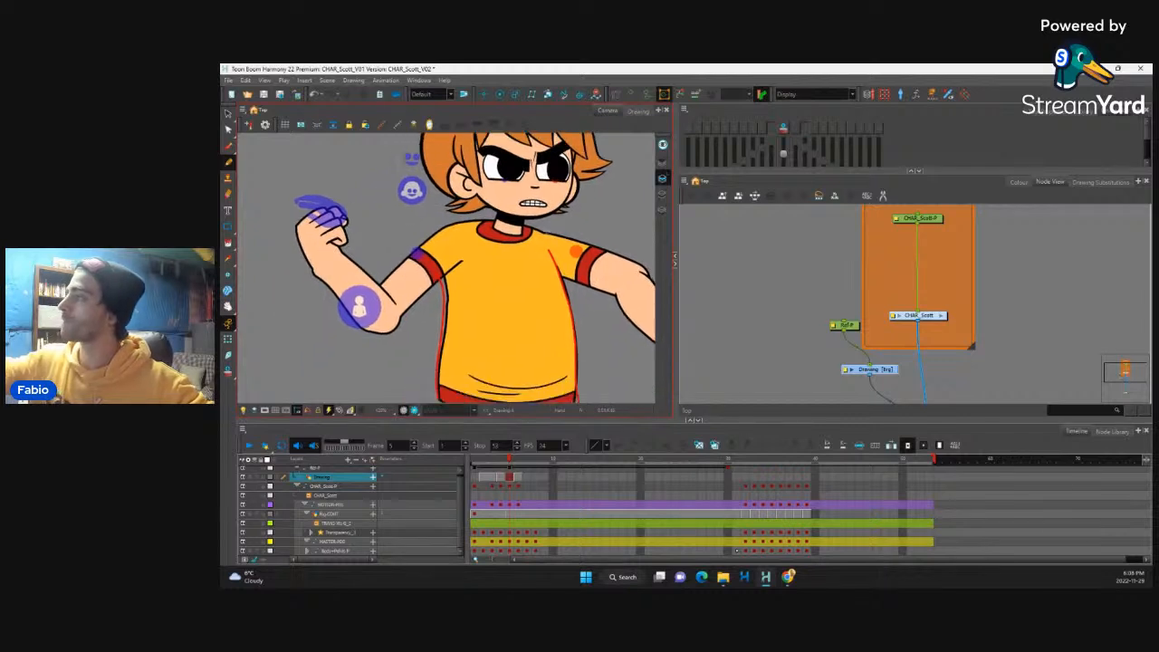
{"action": "key", "text": "comma"}
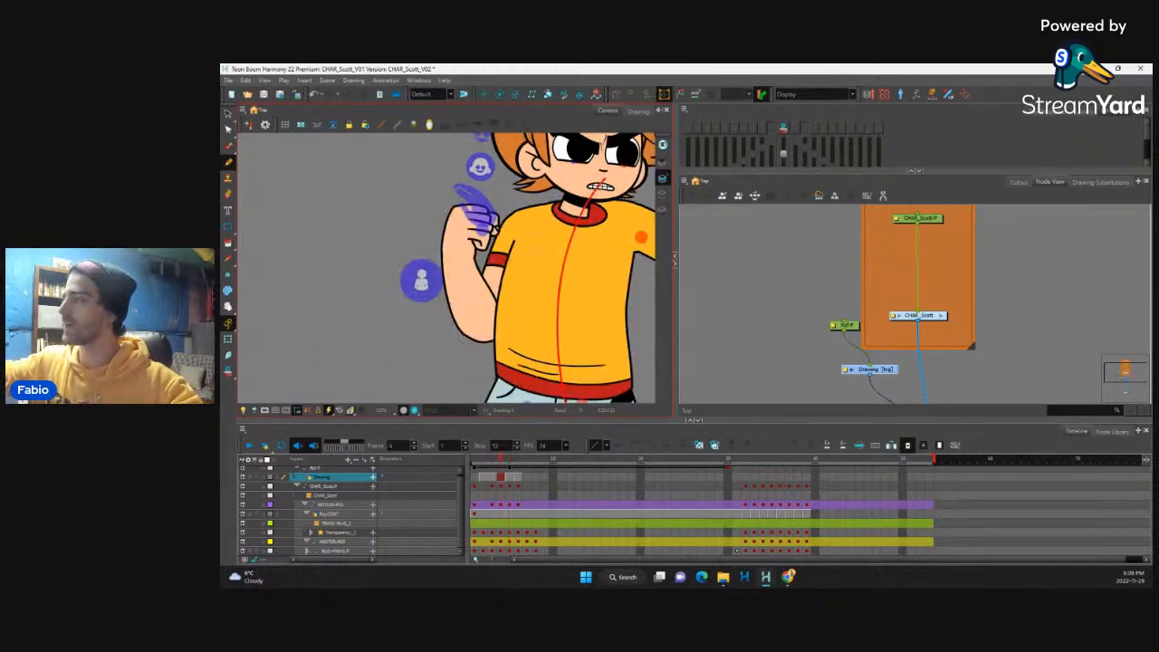
{"action": "key", "text": "period"}
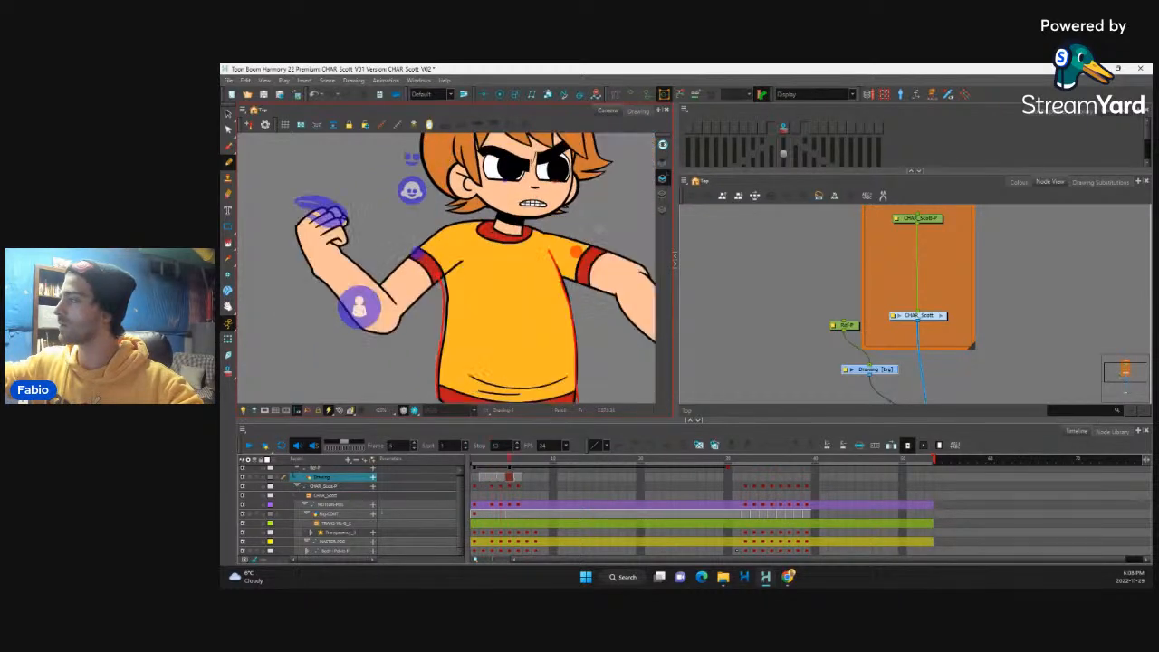
{"action": "key", "text": "comma"}
{"action": "key", "text": "period"}
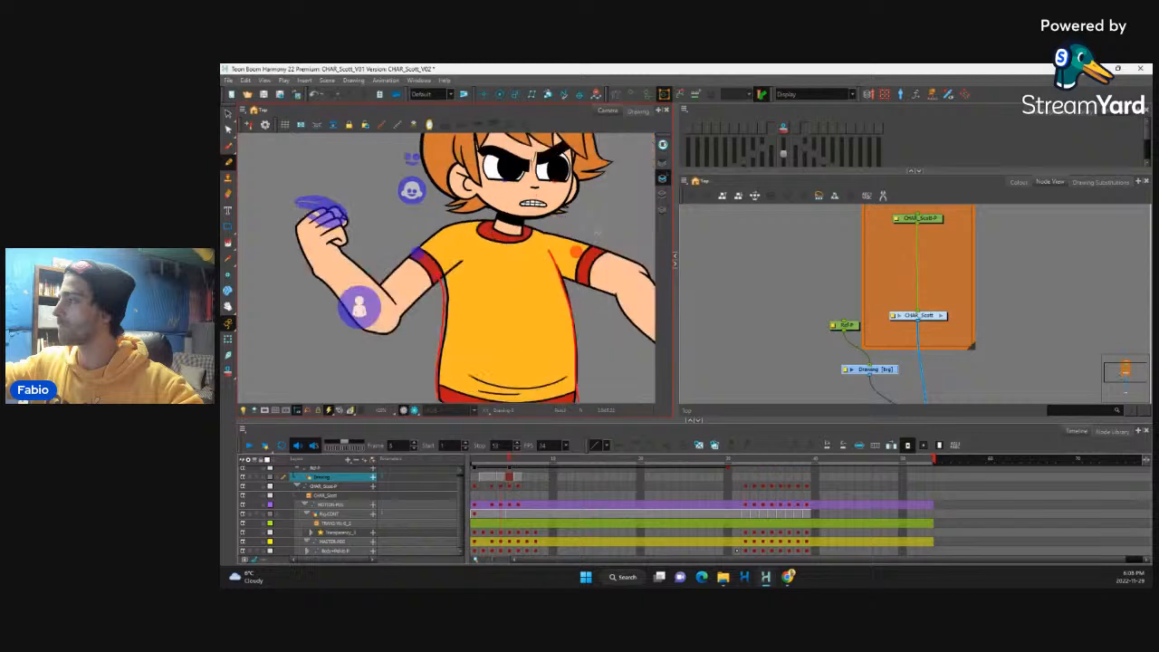
{"action": "left_click", "coordinate": [229, 339]}
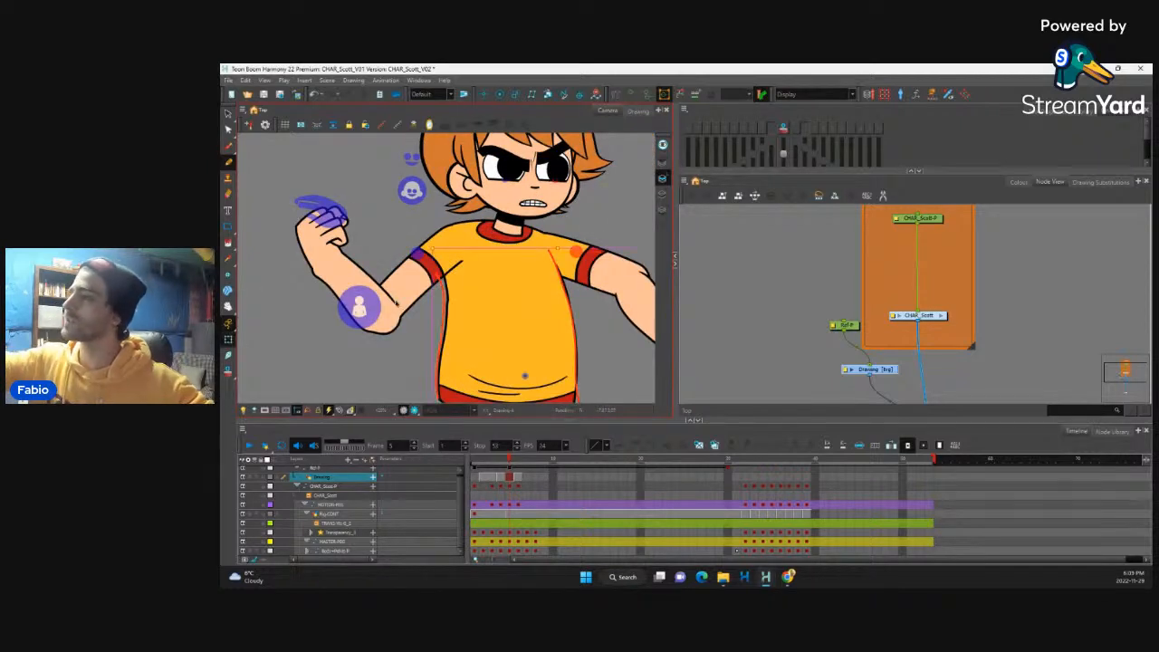
{"action": "left_click", "coordinate": [400, 313]}
{"action": "left_click", "coordinate": [398, 315]}
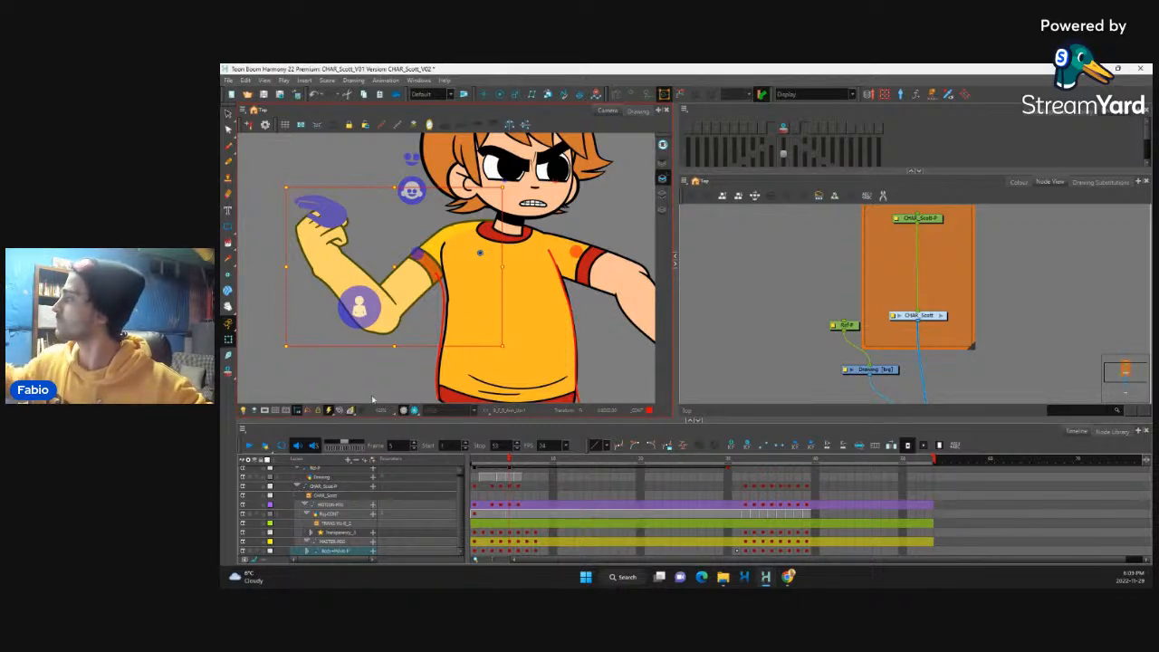
Step: Return to the Drawing layer and sketch smooth contours around the bent rear arm from wrist to shoulder at frame 5
{"action": "left_click", "coordinate": [892, 369]}
{"action": "key", "text": "alt+slash"}
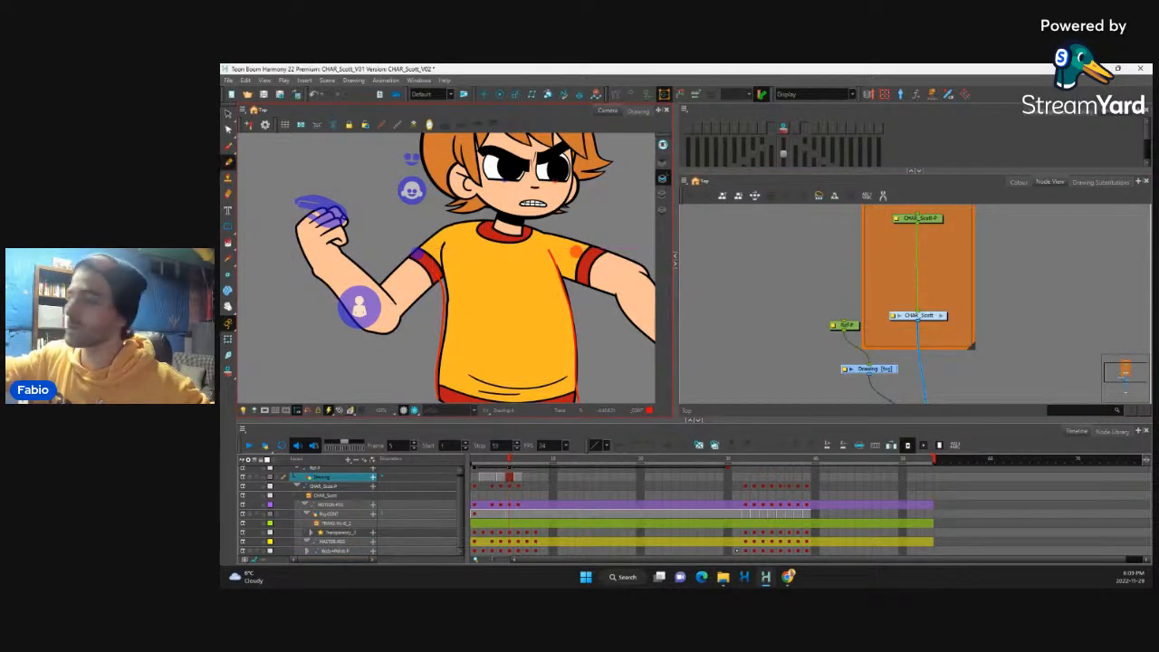
{"action": "mouse_move", "coordinate": [308, 261]}
{"action": "left_mouse_down"}
{"action": "mouse_move", "coordinate": [357, 327]}
{"action": "mouse_move", "coordinate": [396, 322]}
{"action": "mouse_move", "coordinate": [435, 285]}
{"action": "left_mouse_up"}
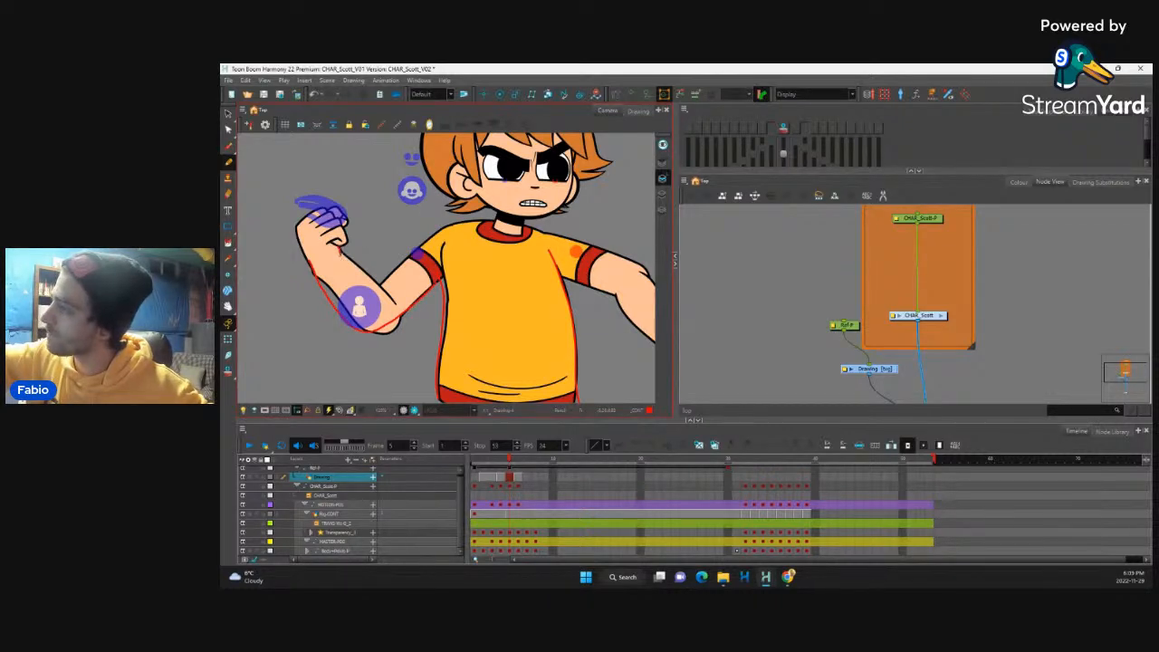
{"action": "mouse_move", "coordinate": [340, 253]}
{"action": "left_mouse_down"}
{"action": "mouse_move", "coordinate": [385, 300]}
{"action": "mouse_move", "coordinate": [408, 254]}
{"action": "mouse_move", "coordinate": [471, 219]}
{"action": "left_mouse_up"}
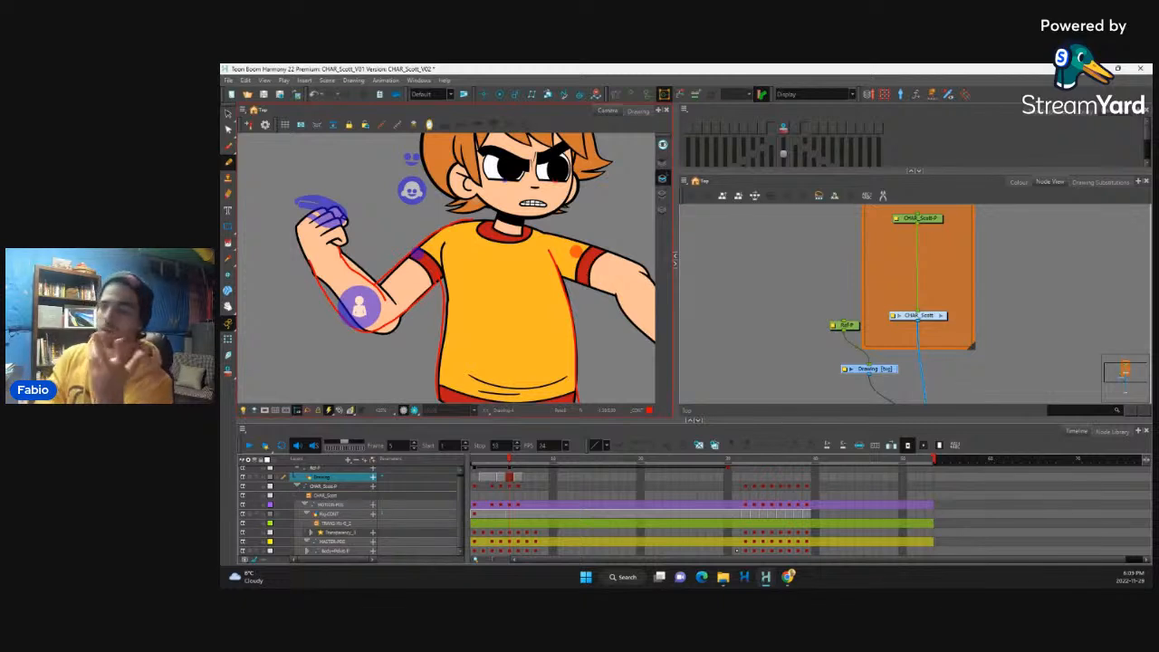
{"action": "left_click_drag", "start_coordinate": [306, 257], "coordinate": [361, 336]}
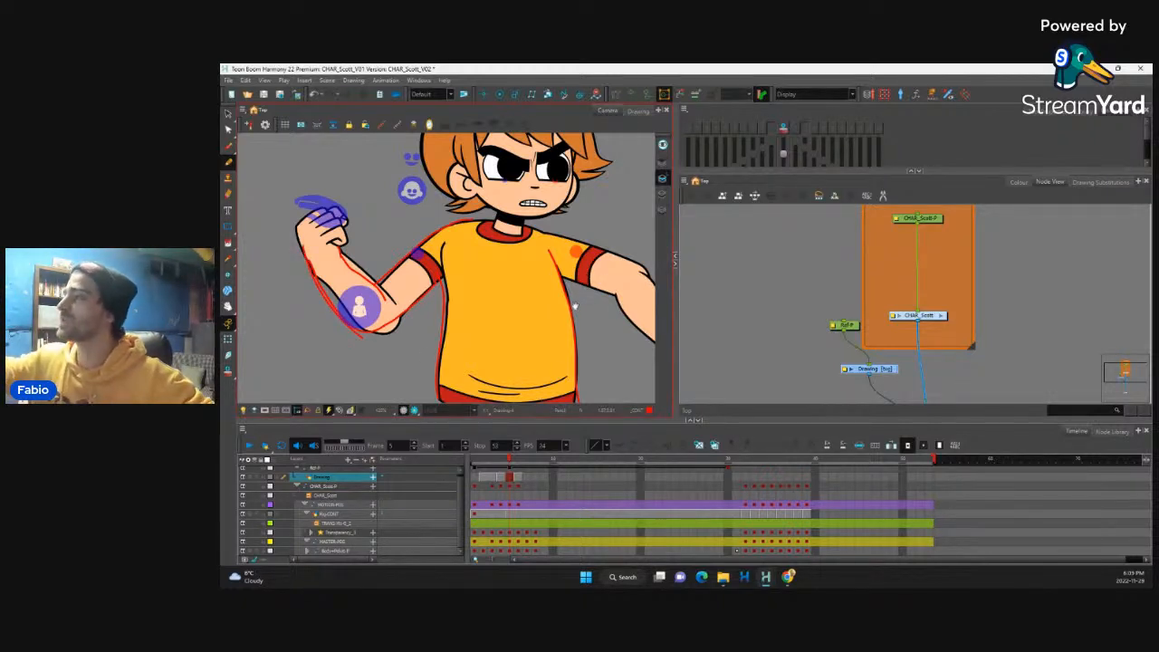
Step: Sketch contours for the collar, shoulder, sleeve underside and elbow bend of the outstretched arm at frame 5
{"action": "left_click_drag", "start_coordinate": [549, 277], "coordinate": [442, 271]}
{"action": "mouse_move", "coordinate": [372, 220]}
{"action": "left_mouse_down"}
{"action": "mouse_move", "coordinate": [381, 251]}
{"action": "mouse_move", "coordinate": [427, 225]}
{"action": "mouse_move", "coordinate": [418, 220]}
{"action": "mouse_move", "coordinate": [531, 257]}
{"action": "left_mouse_up"}
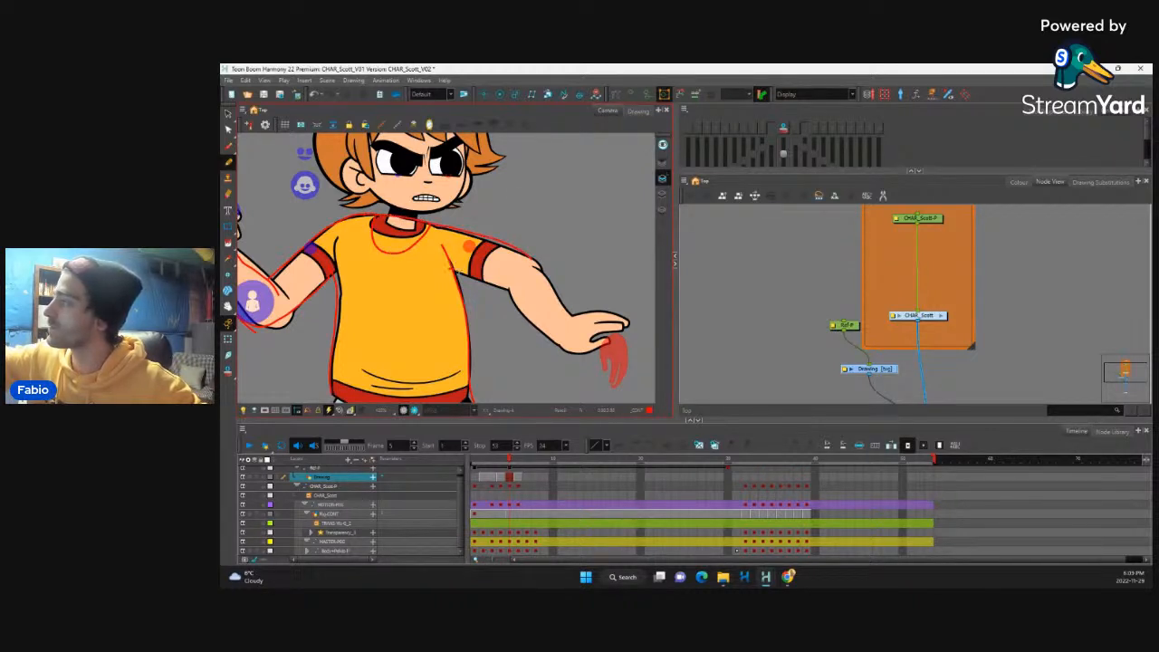
{"action": "left_click_drag", "start_coordinate": [455, 270], "coordinate": [483, 280]}
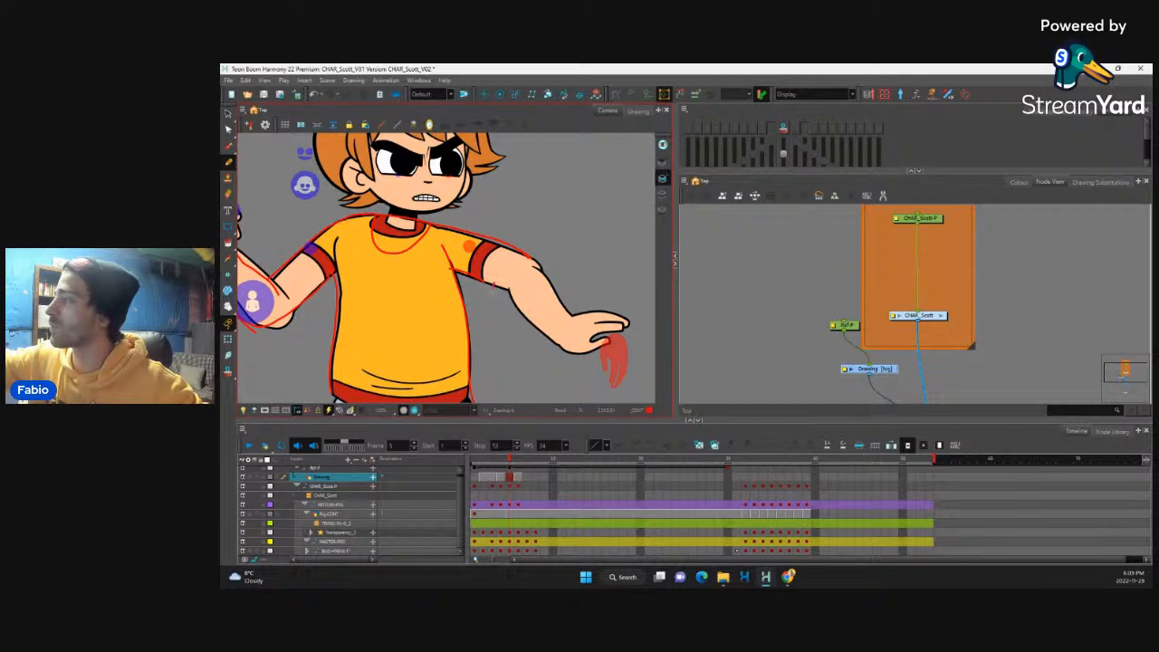
{"action": "left_click_drag", "start_coordinate": [531, 261], "coordinate": [553, 290]}
{"action": "left_click_drag", "start_coordinate": [516, 326], "coordinate": [549, 313]}
{"action": "left_click_drag", "start_coordinate": [537, 263], "coordinate": [553, 305]}
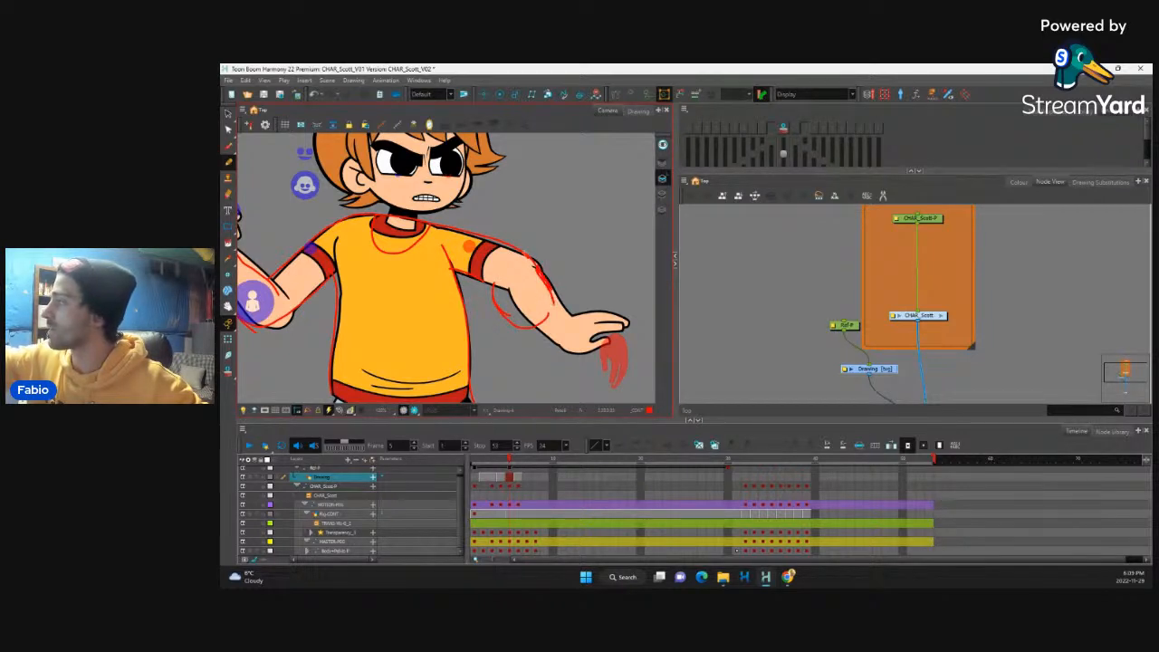
Step: Extend the frame 5 sketch with a stronger shoulder arc and bend guides beneath the outstretched forearm
{"action": "left_click_drag", "start_coordinate": [439, 226], "coordinate": [512, 247]}
{"action": "left_click_drag", "start_coordinate": [566, 282], "coordinate": [543, 256]}
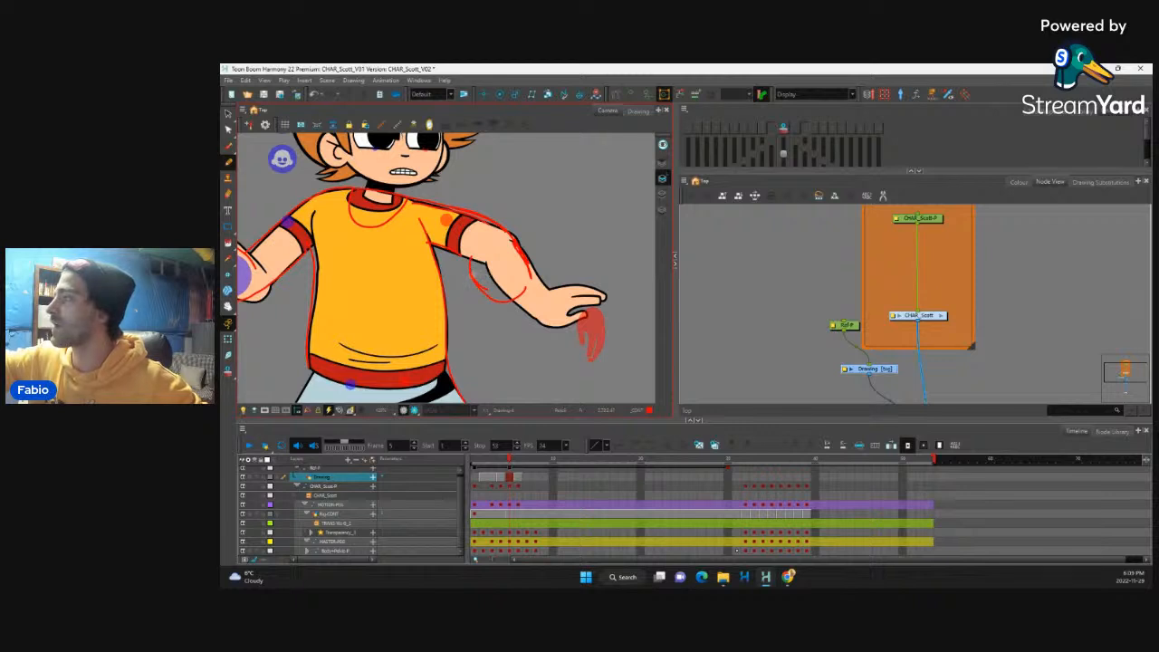
{"action": "left_click_drag", "start_coordinate": [475, 272], "coordinate": [466, 306]}
{"action": "mouse_move", "coordinate": [542, 277]}
{"action": "left_mouse_down"}
{"action": "mouse_move", "coordinate": [534, 321]}
{"action": "mouse_move", "coordinate": [475, 303]}
{"action": "mouse_move", "coordinate": [532, 314]}
{"action": "left_mouse_up"}
{"action": "left_click_drag", "start_coordinate": [537, 247], "coordinate": [588, 239]}
{"action": "key", "text": "1"}
{"action": "key", "text": "1"}
{"action": "key", "text": "2"}
{"action": "key", "text": "2"}
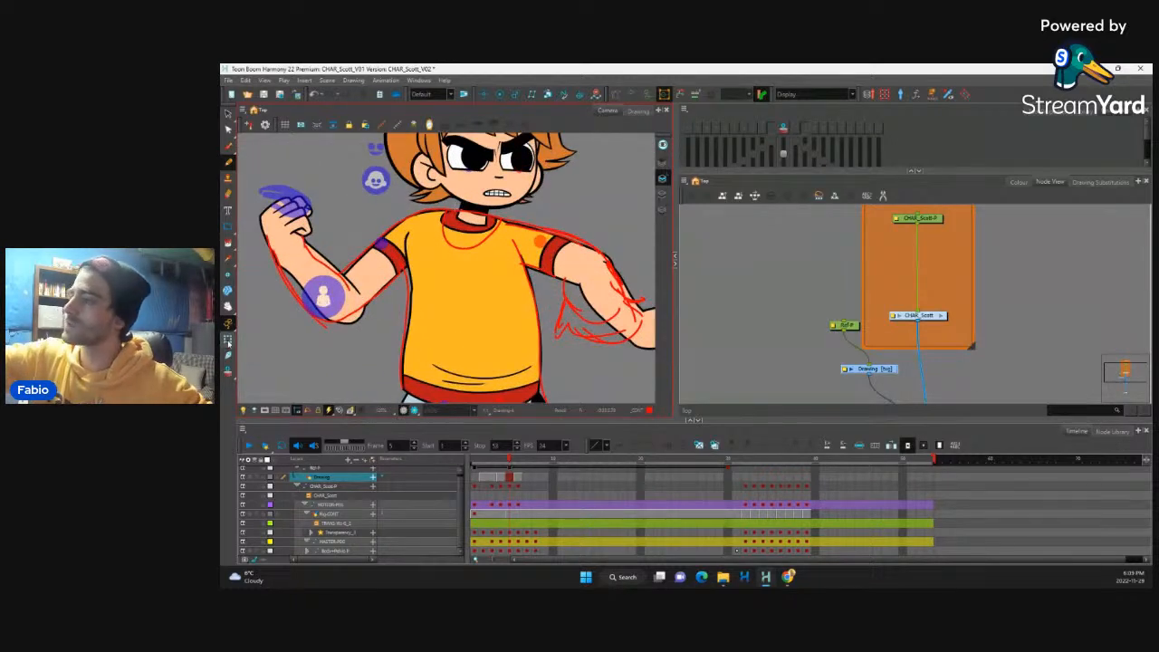
Step: Reshape the shirt torso's deformation curve on the bent-arm side at frame 5 to follow the sketched contour
{"action": "left_click", "coordinate": [228, 340]}
{"action": "left_click", "coordinate": [414, 257]}
{"action": "left_click_drag", "start_coordinate": [408, 240], "coordinate": [401, 251]}
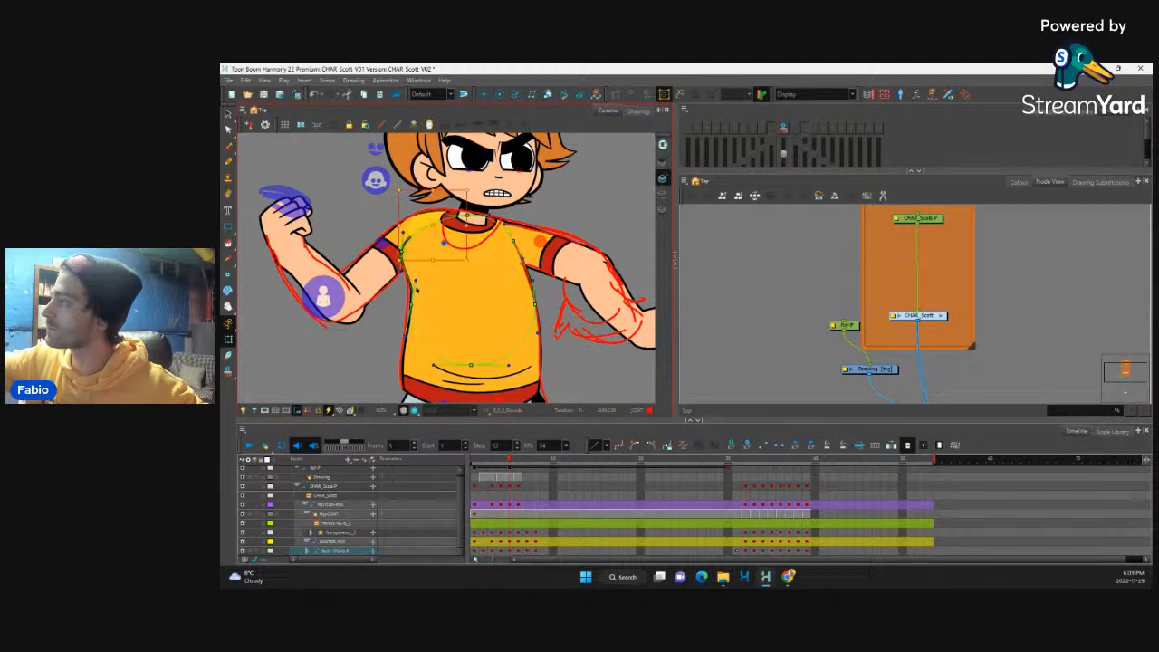
{"action": "left_click_drag", "start_coordinate": [411, 305], "coordinate": [407, 295]}
{"action": "left_click", "coordinate": [413, 268]}
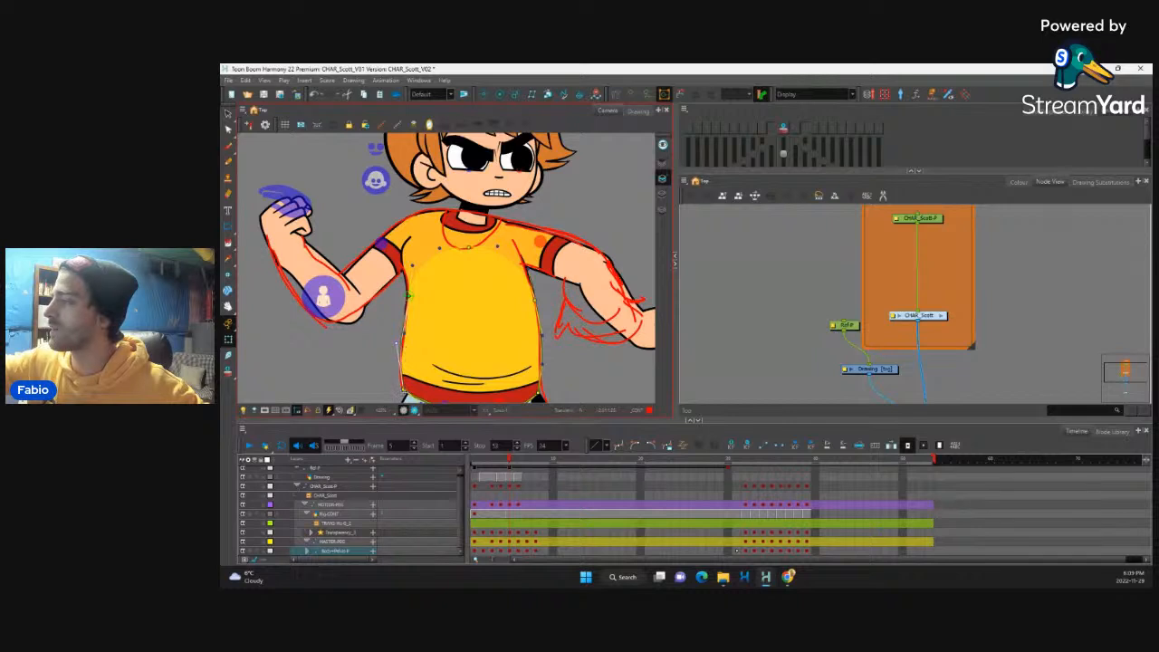
{"action": "left_click_drag", "start_coordinate": [403, 395], "coordinate": [400, 390]}
{"action": "left_click", "coordinate": [440, 282]}
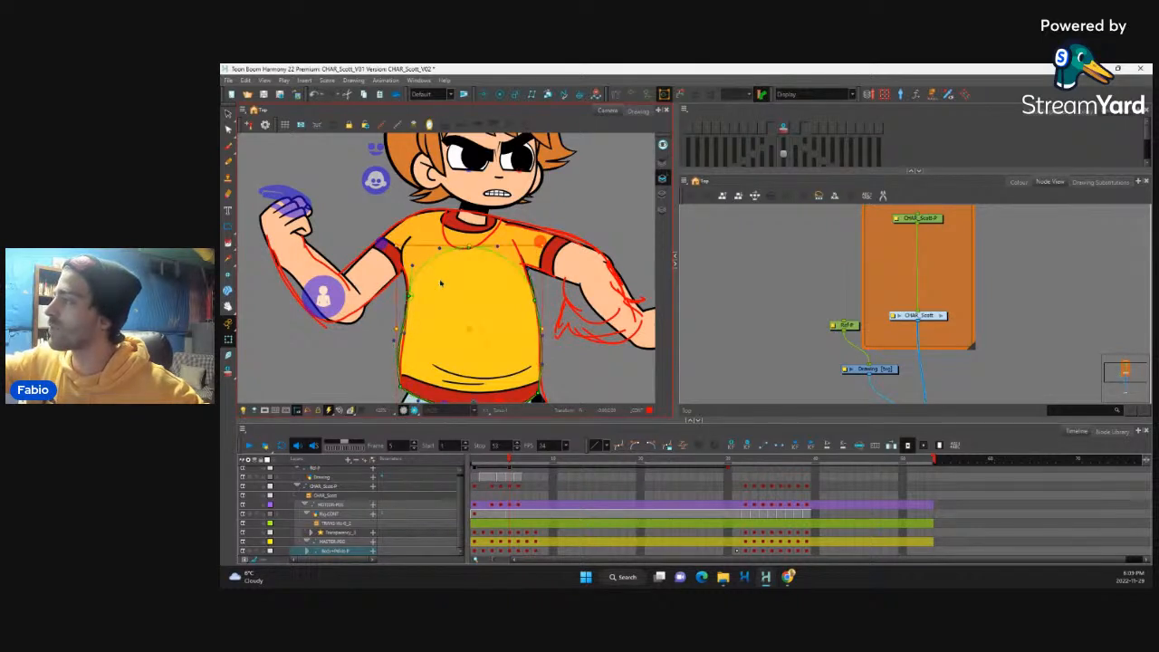
Step: Adjust the torso deformation on the outstretched-arm side at frame 5 to match the sketched side contour
{"action": "left_click_drag", "start_coordinate": [519, 281], "coordinate": [484, 236]}
{"action": "left_click_drag", "start_coordinate": [504, 349], "coordinate": [505, 319]}
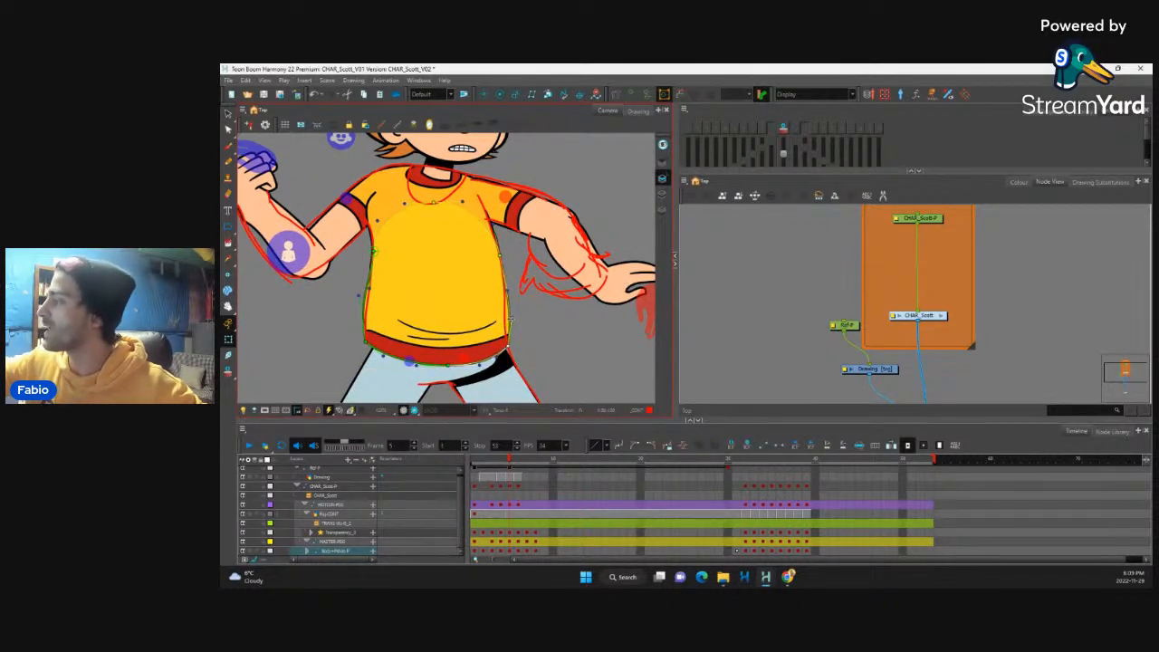
{"action": "left_click_drag", "start_coordinate": [507, 291], "coordinate": [503, 292]}
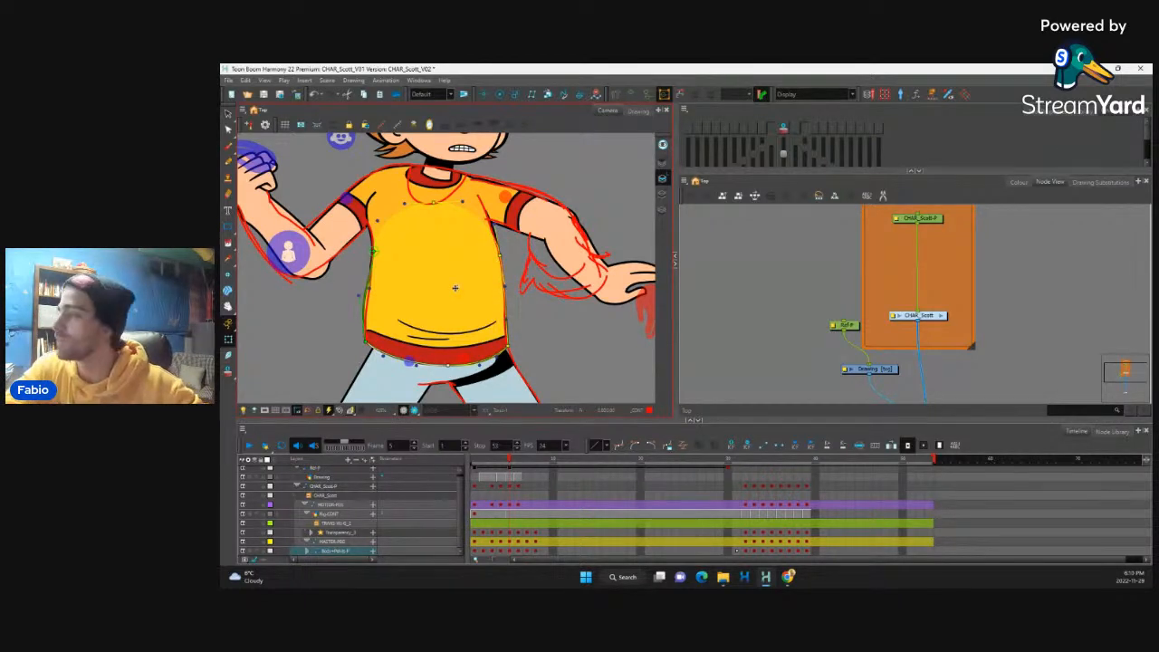
Step: Reshape the shirt's red hem trim with its deformation handles so it curves around the hips at frame 5
{"action": "left_click", "coordinate": [478, 359]}
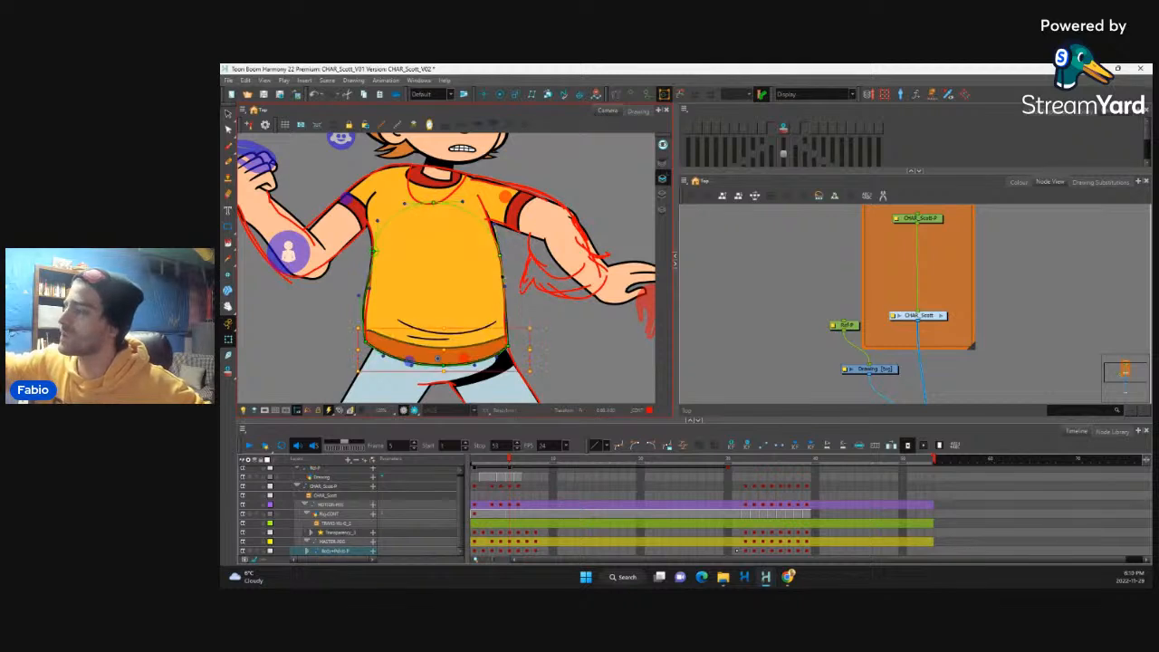
{"action": "left_click_drag", "start_coordinate": [480, 370], "coordinate": [481, 382]}
{"action": "left_click_drag", "start_coordinate": [353, 332], "coordinate": [338, 333]}
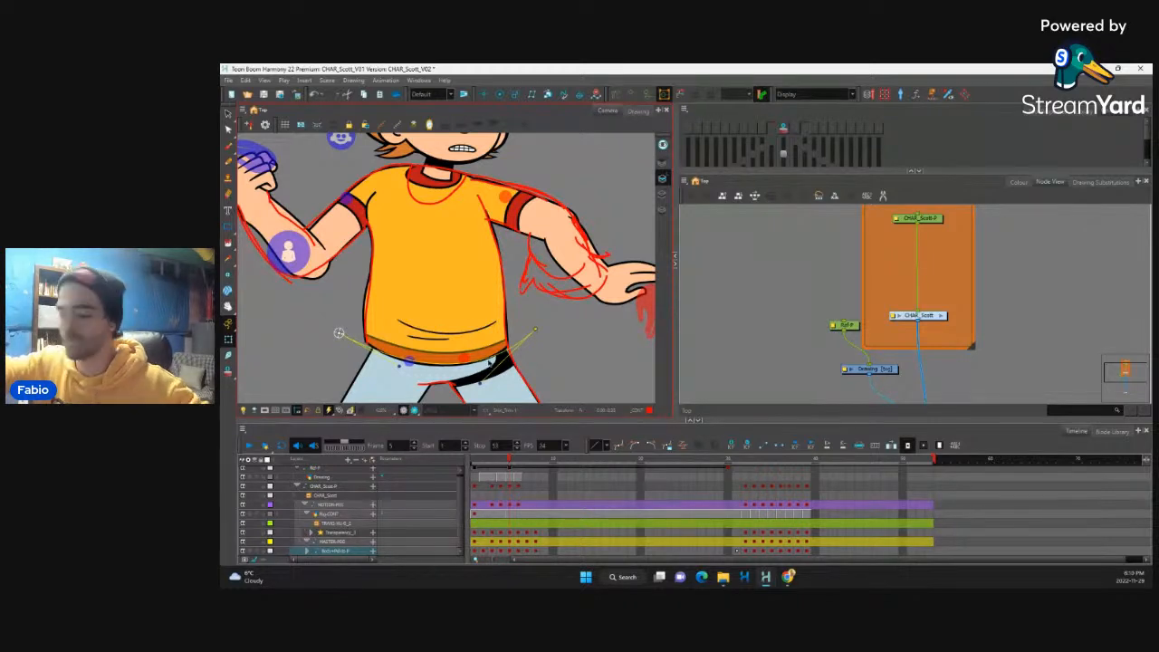
{"action": "key", "text": "."}
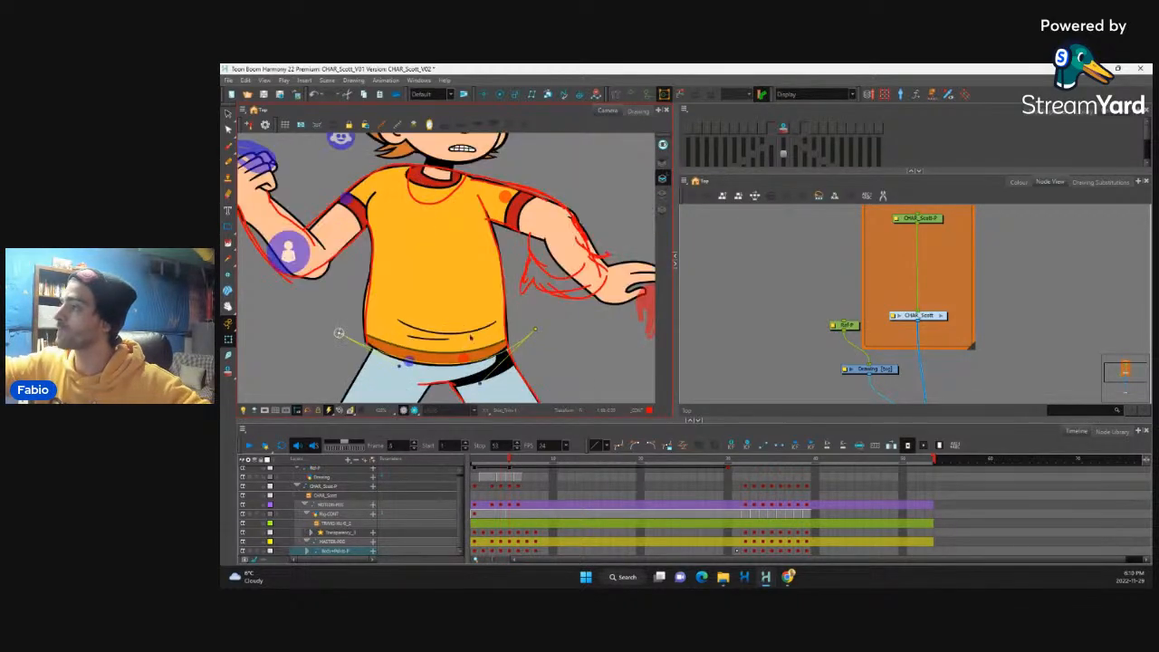
Step: Shift the fold lines above the shirt hem toward the bent-arm side and reshape their curves
{"action": "left_click", "coordinate": [464, 335]}
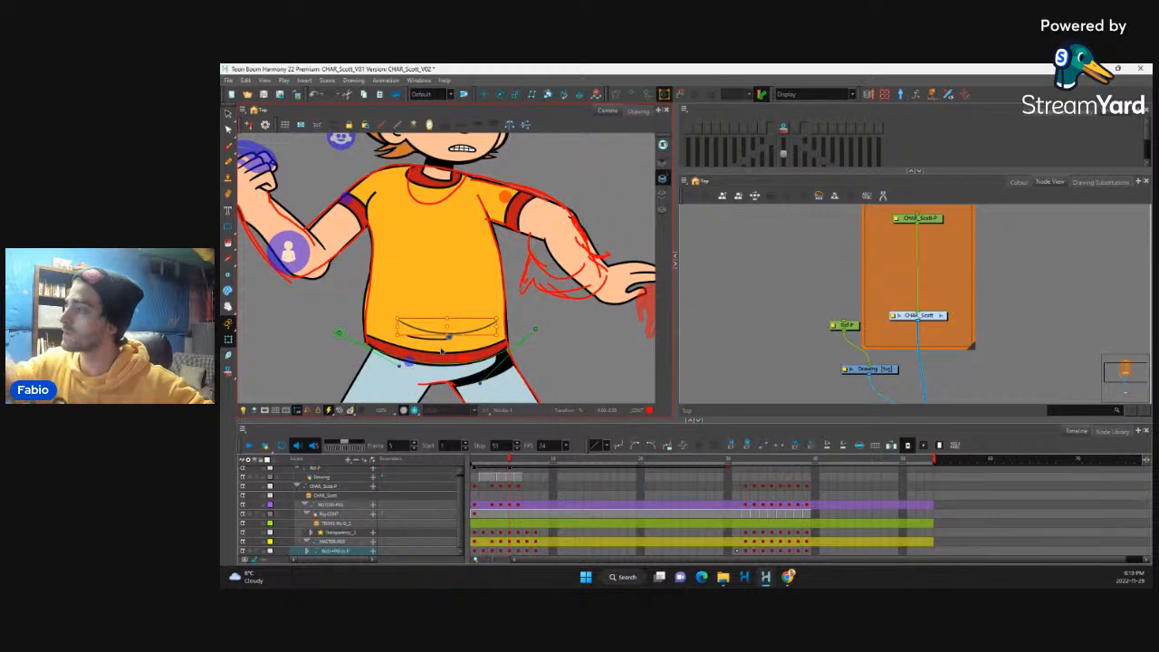
{"action": "left_click_drag", "start_coordinate": [448, 339], "coordinate": [439, 353]}
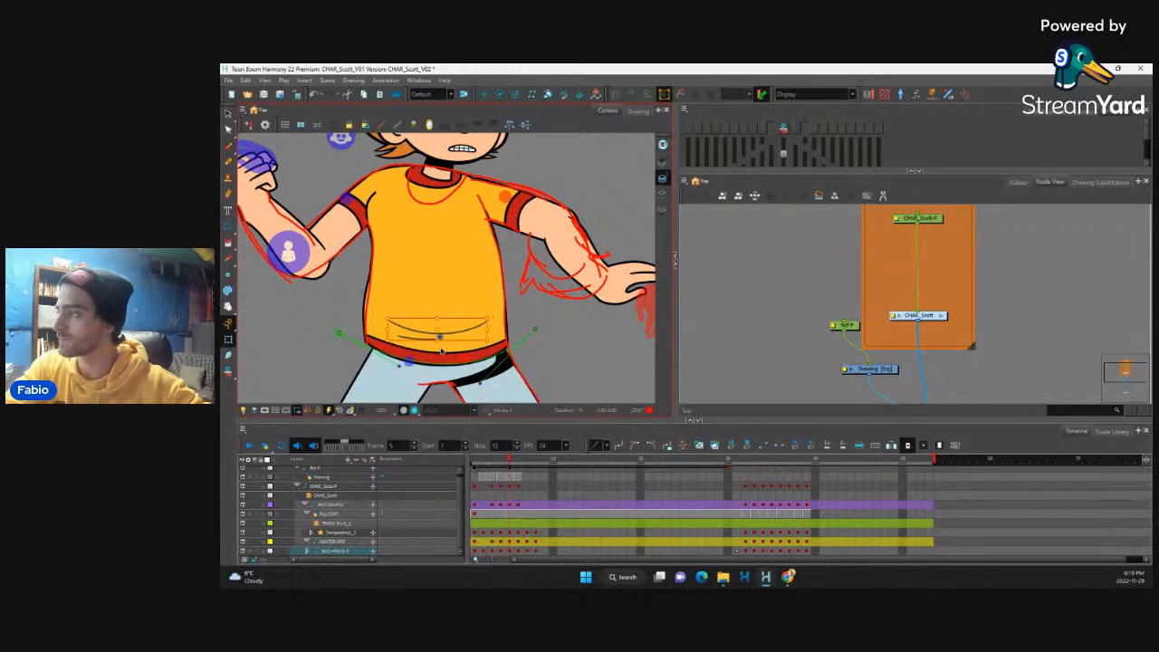
{"action": "key", "text": "Down"}
{"action": "key", "text": "shift+c"}
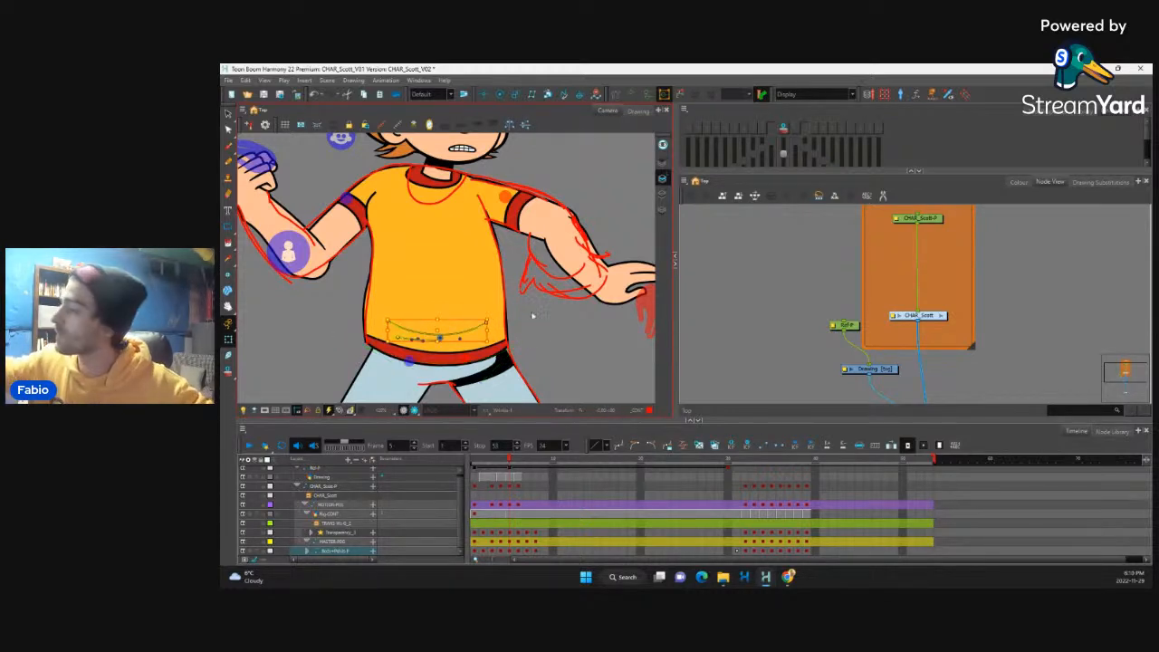
{"action": "key", "text": "shift+F11"}
{"action": "left_click", "coordinate": [460, 337]}
{"action": "left_click_drag", "start_coordinate": [389, 321], "coordinate": [439, 344]}
{"action": "key", "text": "space"}
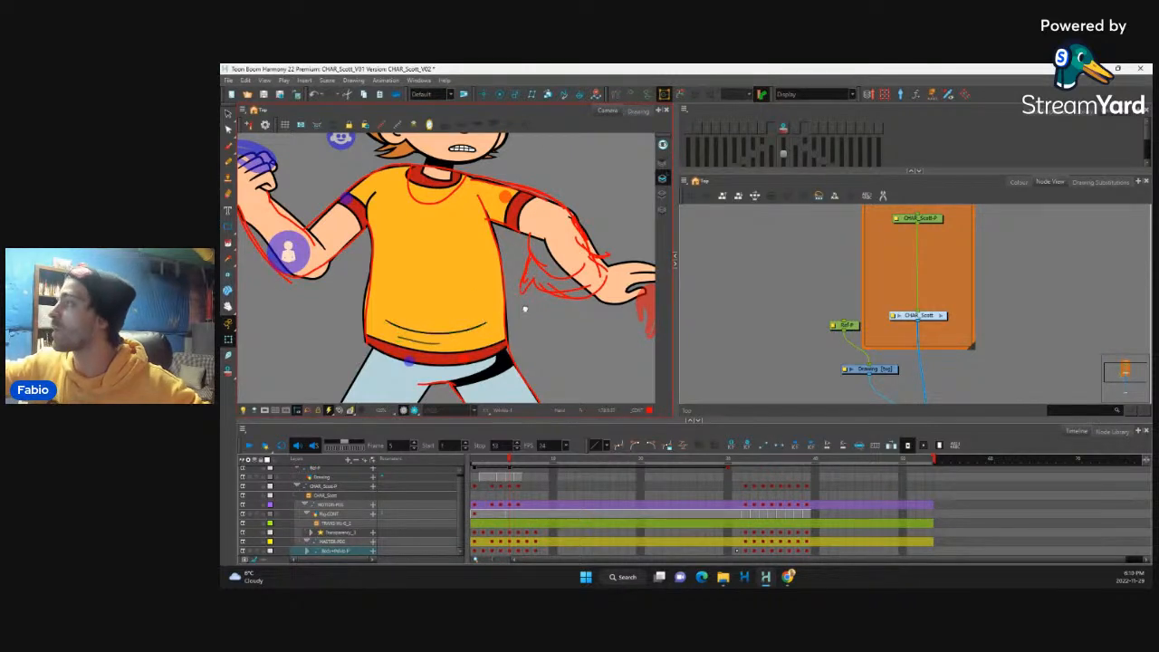
Step: Bring up the bent rear forearm's deformation controls and move its elbow-end points toward the sketched contour
{"action": "left_click_drag", "start_coordinate": [525, 311], "coordinate": [581, 368]}
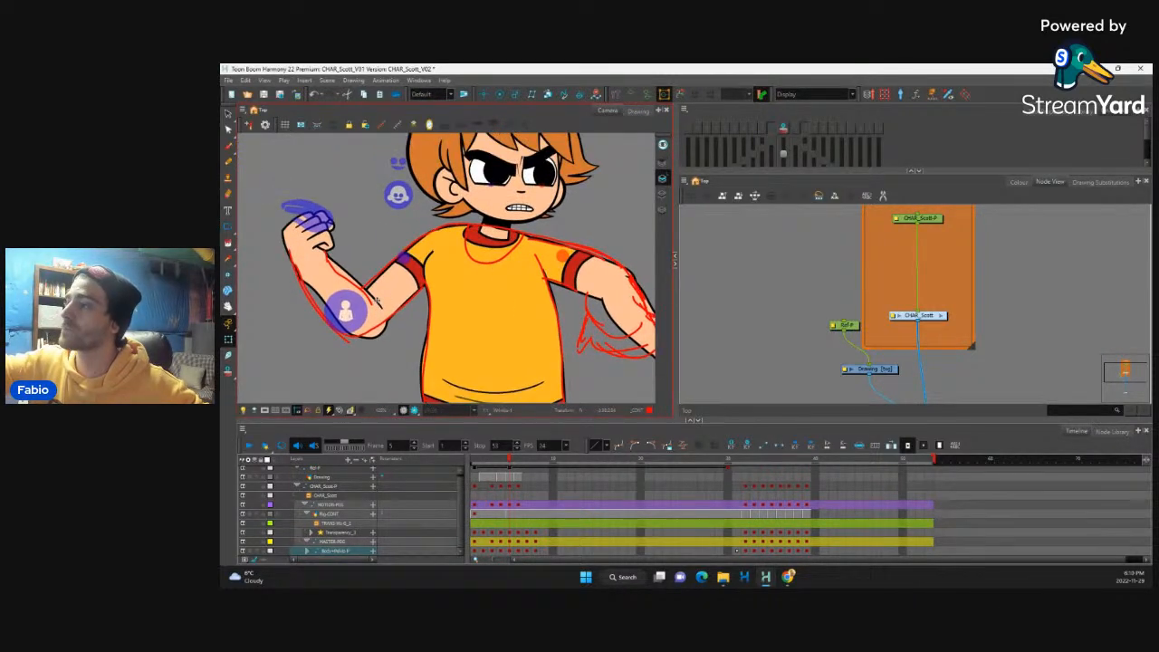
{"action": "left_click", "coordinate": [374, 301]}
{"action": "key", "text": "shift+F11"}
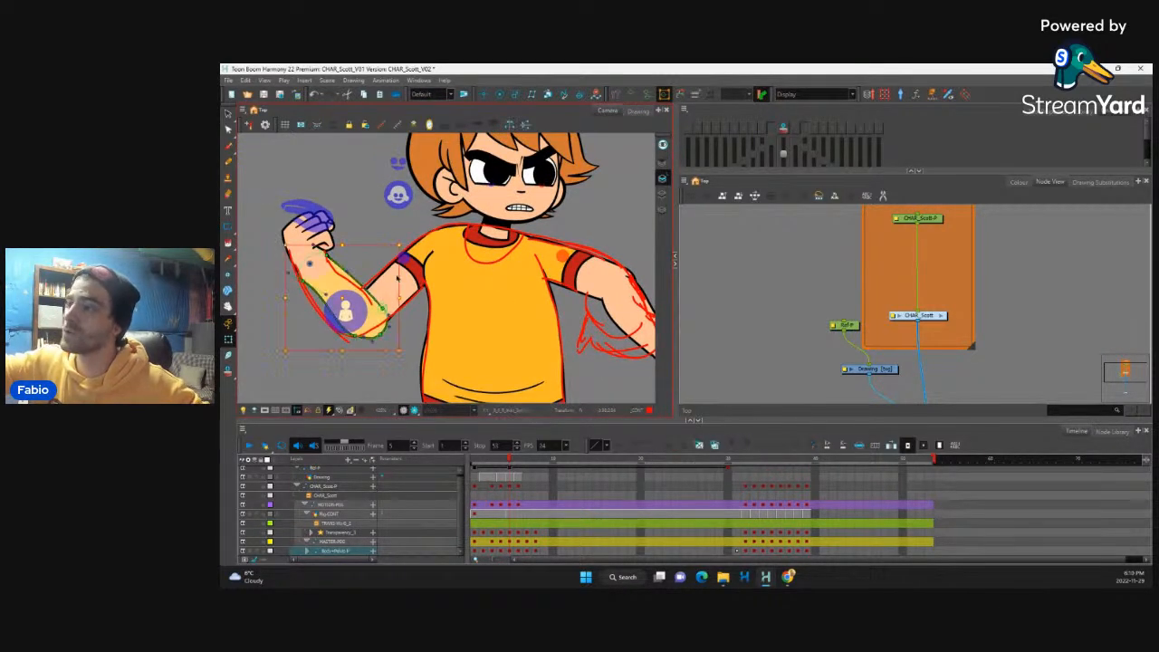
{"action": "key", "text": "space"}
{"action": "left_click_drag", "start_coordinate": [370, 362], "coordinate": [396, 374]}
{"action": "left_click_drag", "start_coordinate": [347, 312], "coordinate": [321, 284]}
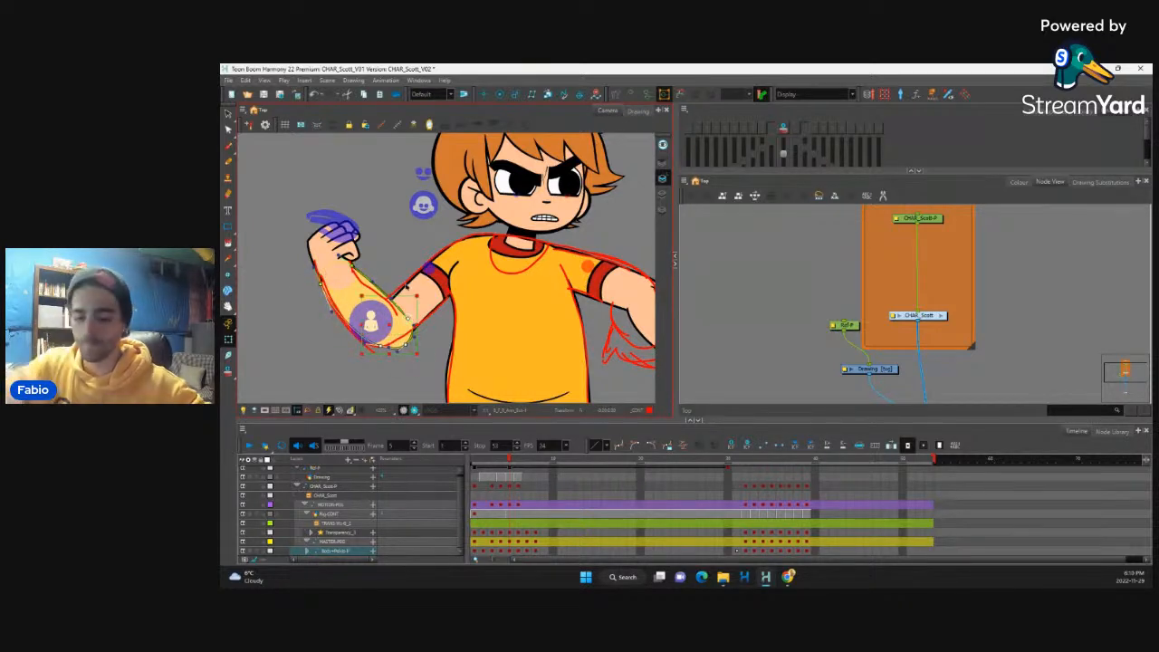
{"action": "left_click_drag", "start_coordinate": [408, 319], "coordinate": [397, 314]}
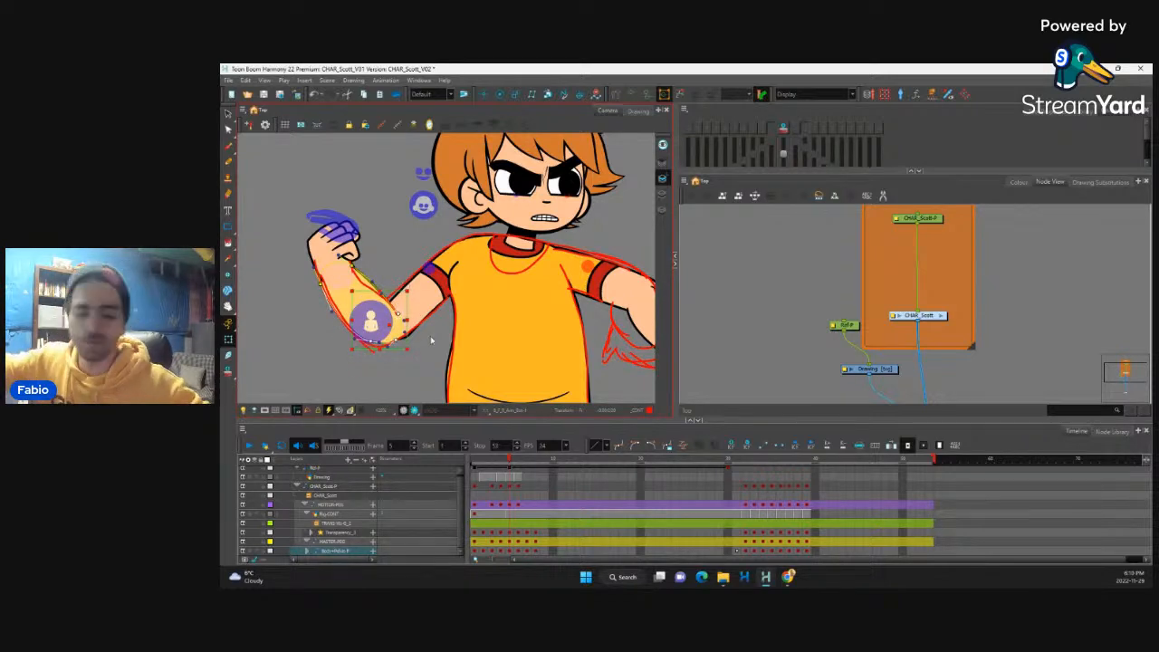
Step: Refine the rear forearm's lower elbow curve and inner edge to match the red contour lines
{"action": "scroll", "coordinate": [391, 314], "scroll_direction": "up", "scroll_amount": 5}
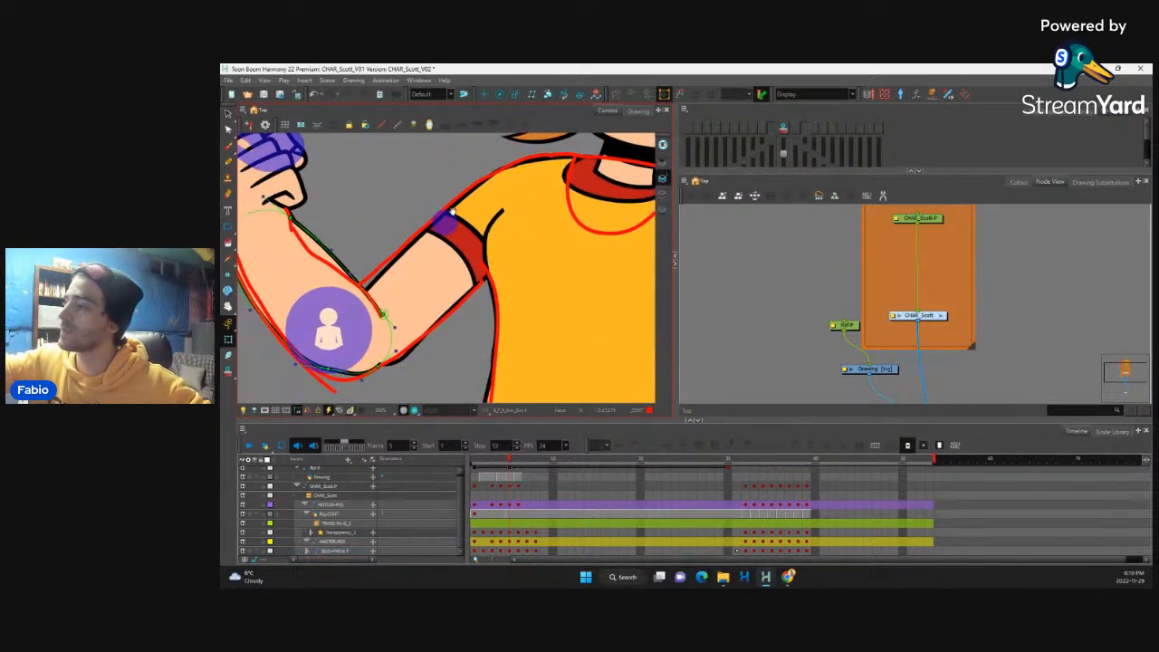
{"action": "left_click_drag", "start_coordinate": [452, 212], "coordinate": [483, 173]}
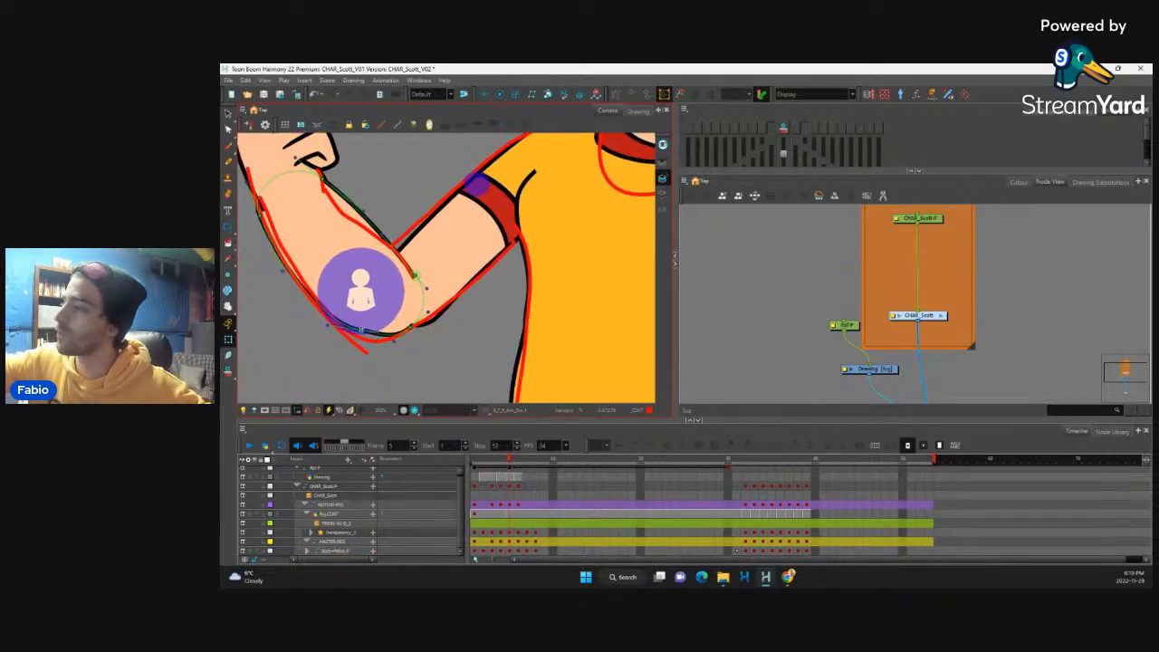
{"action": "left_click", "coordinate": [360, 330]}
{"action": "left_click_drag", "start_coordinate": [360, 330], "coordinate": [360, 334]}
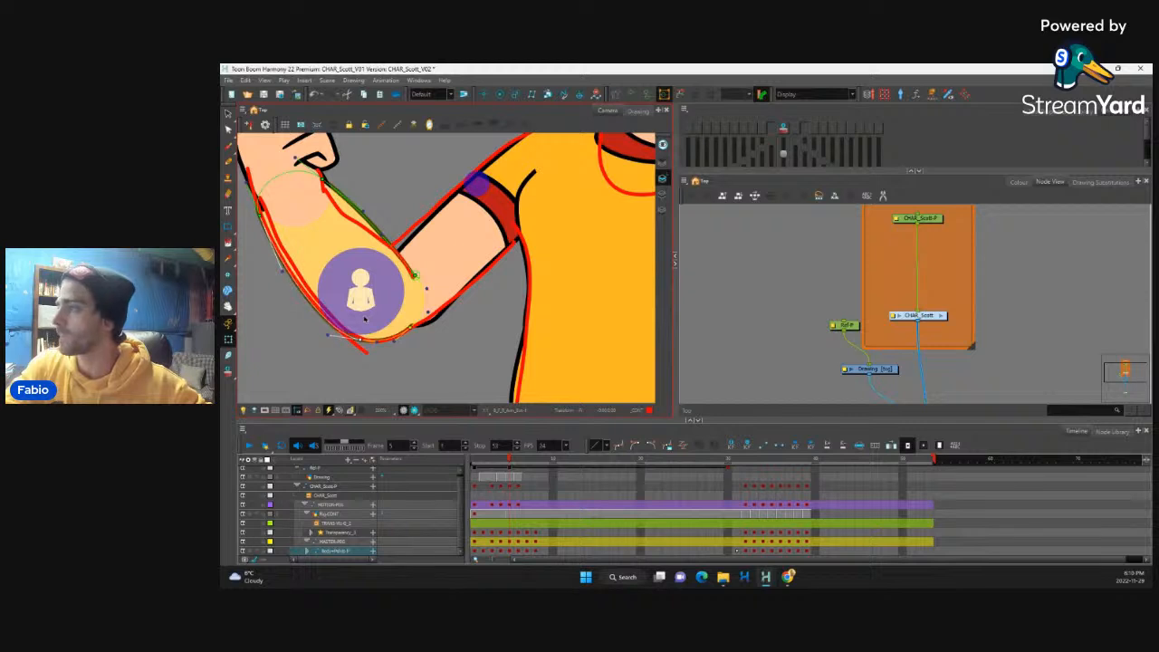
{"action": "left_click_drag", "start_coordinate": [362, 213], "coordinate": [352, 232]}
Step: Select the rear upper arm's elbow-end deformation points and nudge them down and outward along the sketched arm
{"action": "left_click", "coordinate": [453, 287]}
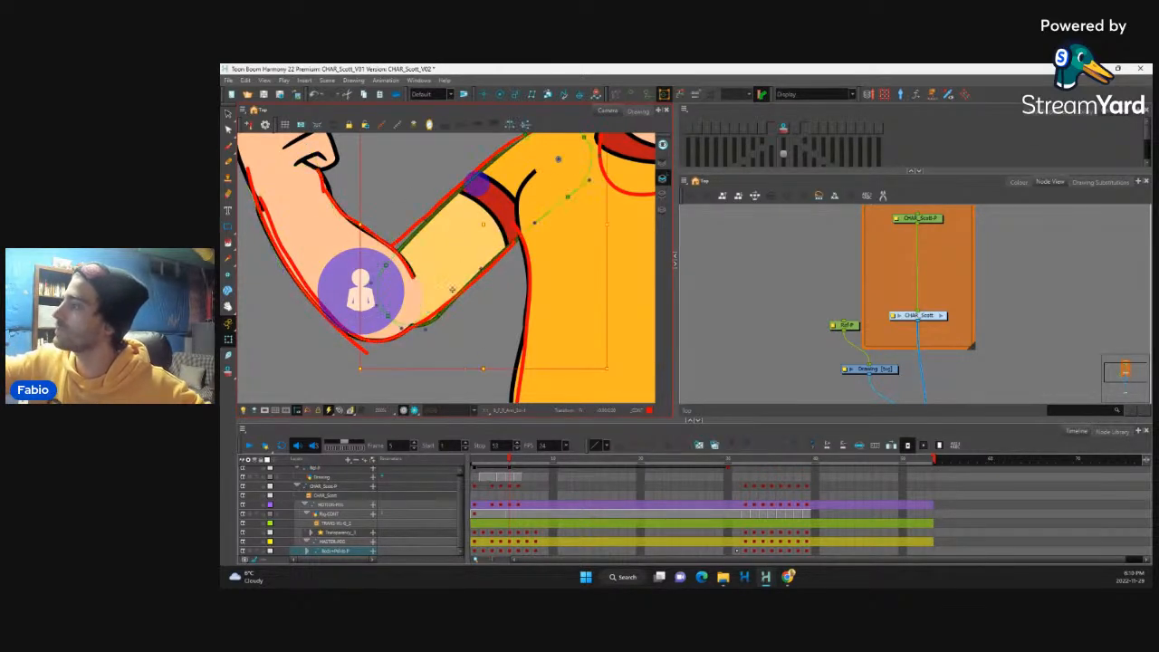
{"action": "left_click", "coordinate": [385, 291]}
{"action": "left_click", "coordinate": [387, 264]}
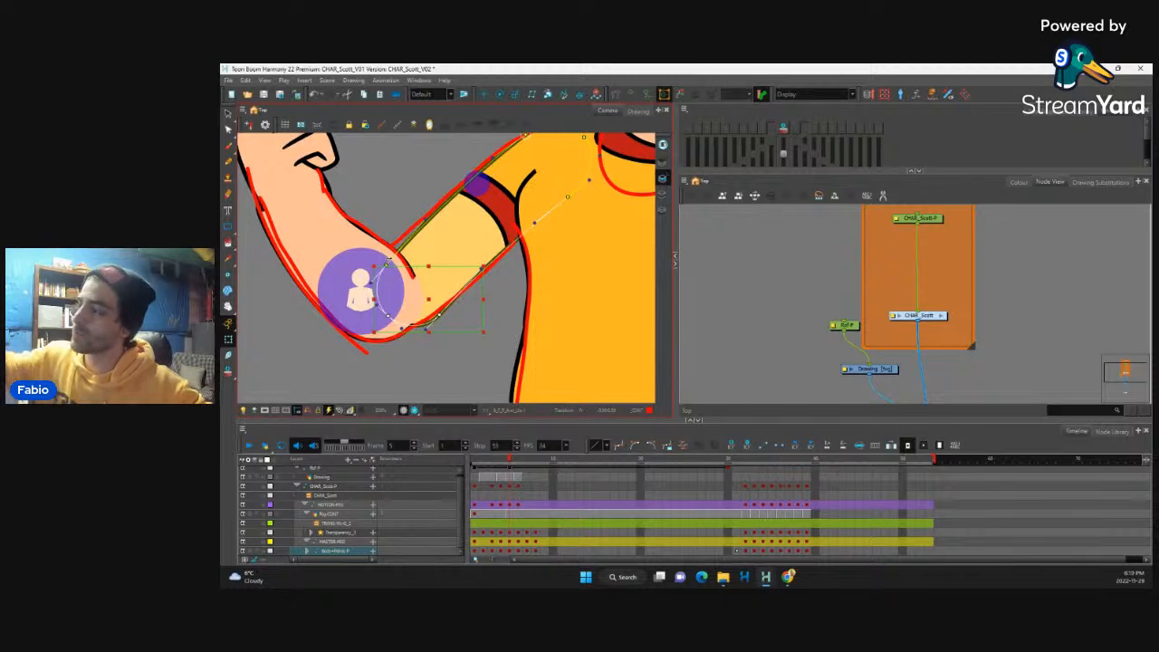
{"action": "left_click", "coordinate": [440, 314]}
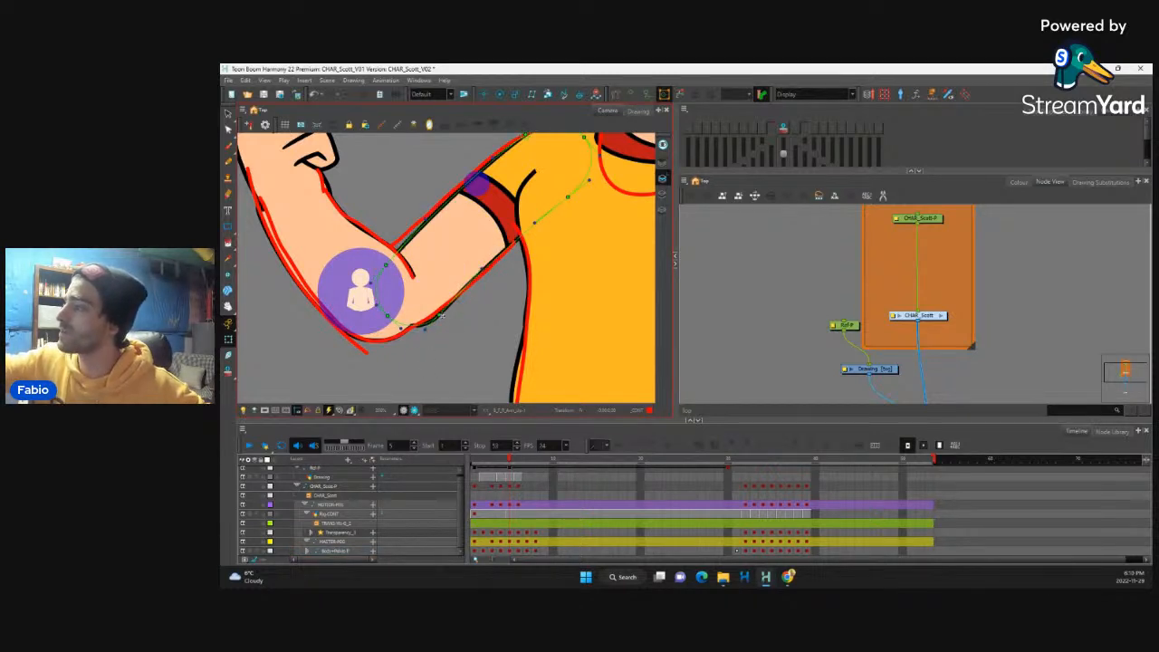
{"action": "key", "text": "ctrl+z"}
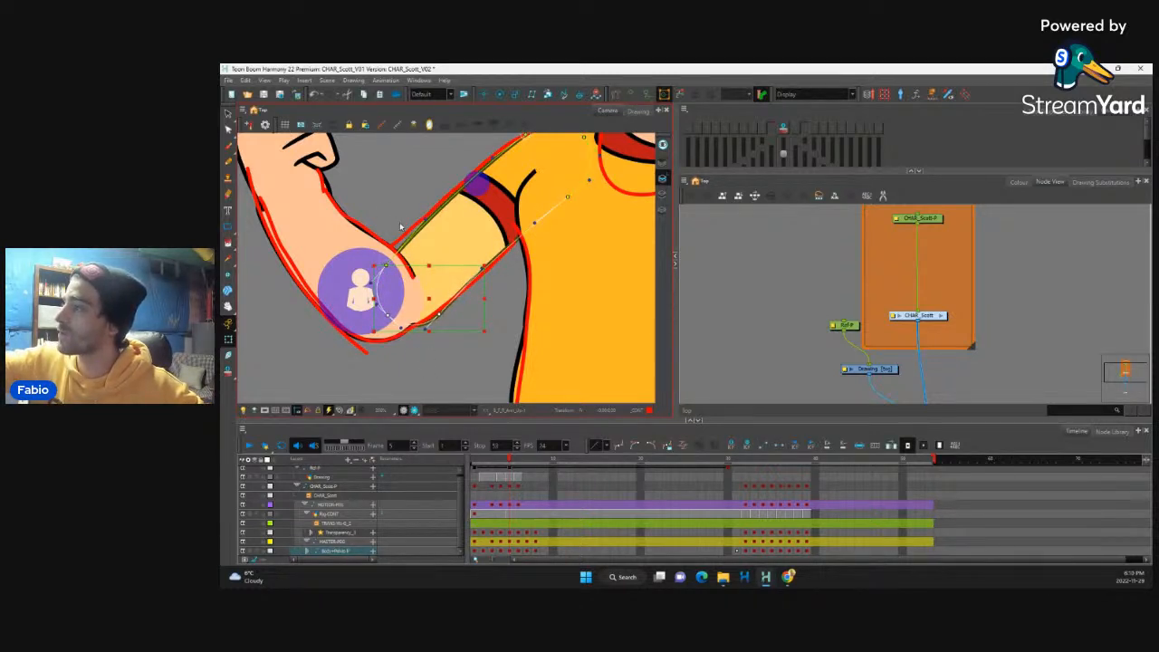
{"action": "left_click", "coordinate": [401, 226]}
{"action": "left_click", "coordinate": [387, 266]}
{"action": "left_click", "coordinate": [388, 315], "text": "shift"}
{"action": "left_click", "coordinate": [439, 314], "text": "shift"}
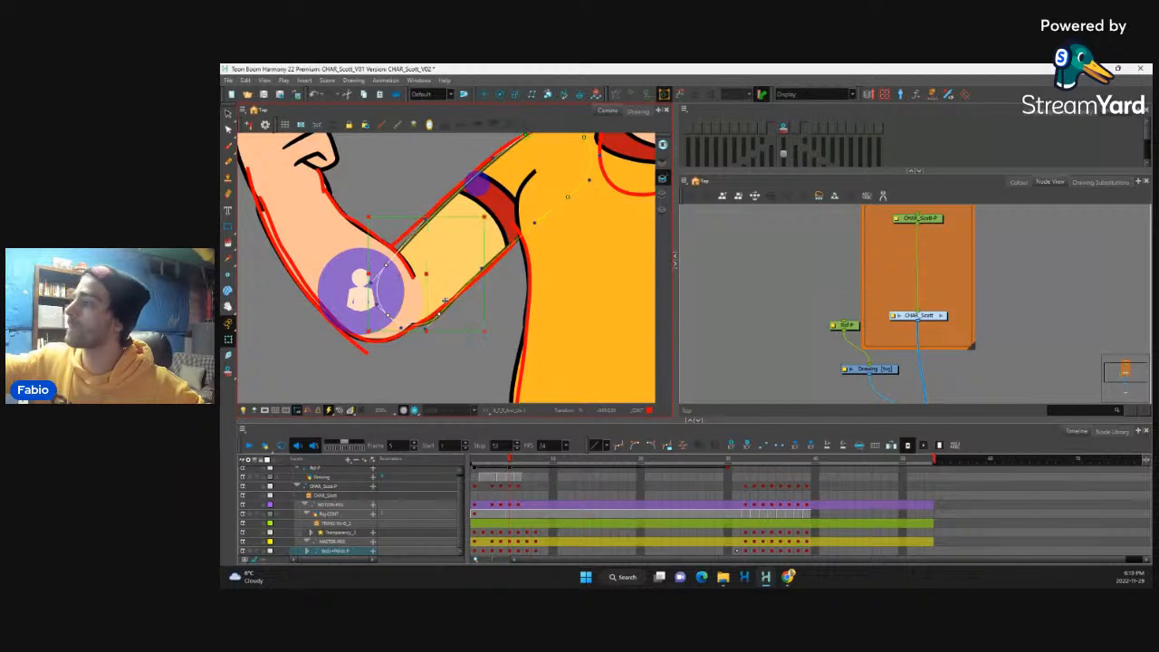
{"action": "key", "text": "Left"}
{"action": "key", "text": "Left"}
{"action": "key", "text": "Left"}
{"action": "key", "text": "Left"}
{"action": "key", "text": "Left"}
{"action": "key", "text": "Left"}
{"action": "key", "text": "Left"}
{"action": "key", "text": "Left"}
{"action": "key", "text": "Down"}
{"action": "key", "text": "Down"}
{"action": "key", "text": "Down"}
{"action": "key", "text": "Down"}
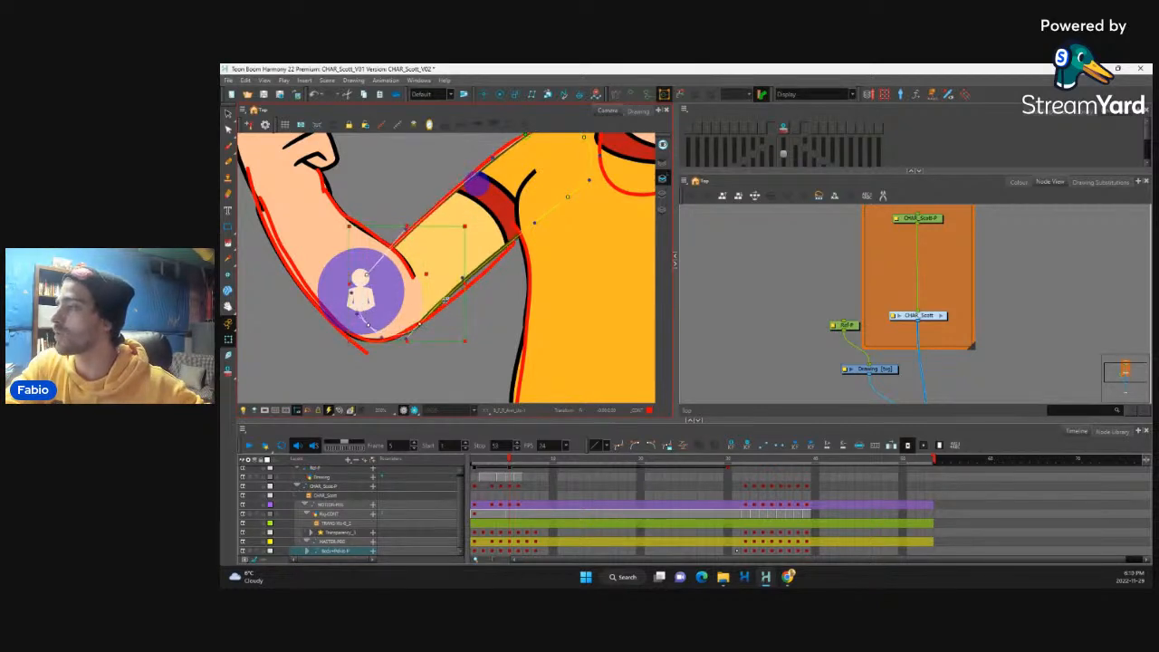
Step: Rotate the rear upper arm's elbow-end points slightly and fine-tune their position against the sketched contours
{"action": "key", "text": "Left"}
{"action": "key", "text": "Left"}
{"action": "left_click_drag", "start_coordinate": [467, 349], "coordinate": [456, 350]}
{"action": "key", "text": "Right"}
{"action": "key", "text": "Right"}
{"action": "key", "text": "Down"}
{"action": "key", "text": "Down"}
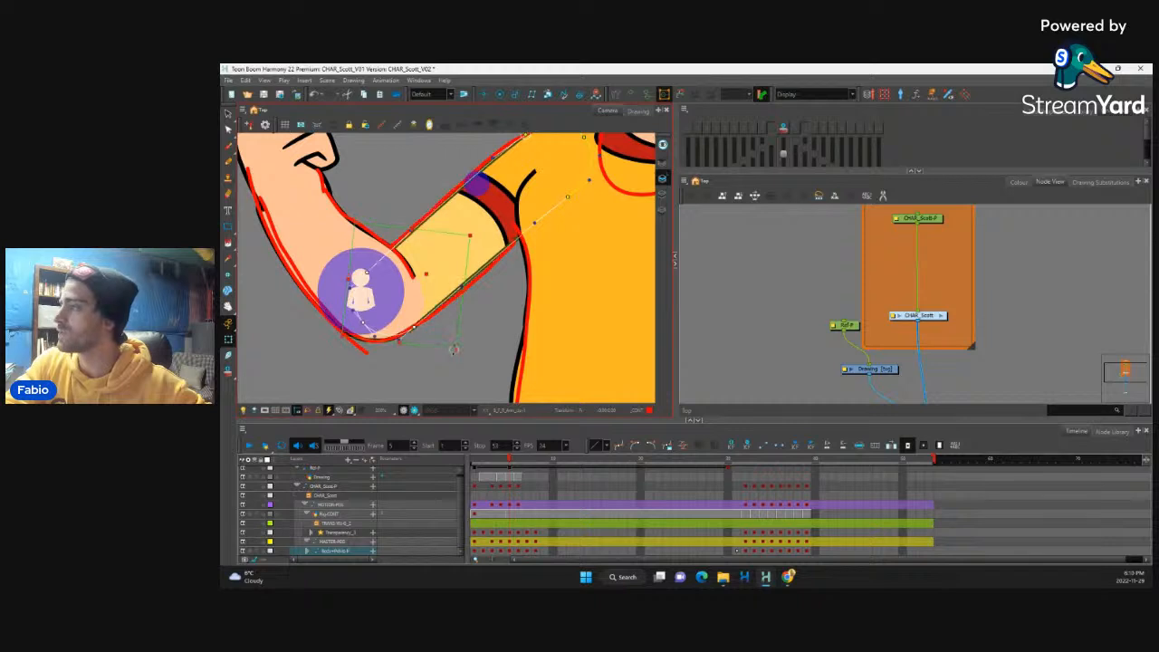
{"action": "key", "text": "Left"}
{"action": "key", "text": "Left"}
{"action": "left_click", "coordinate": [518, 292]}
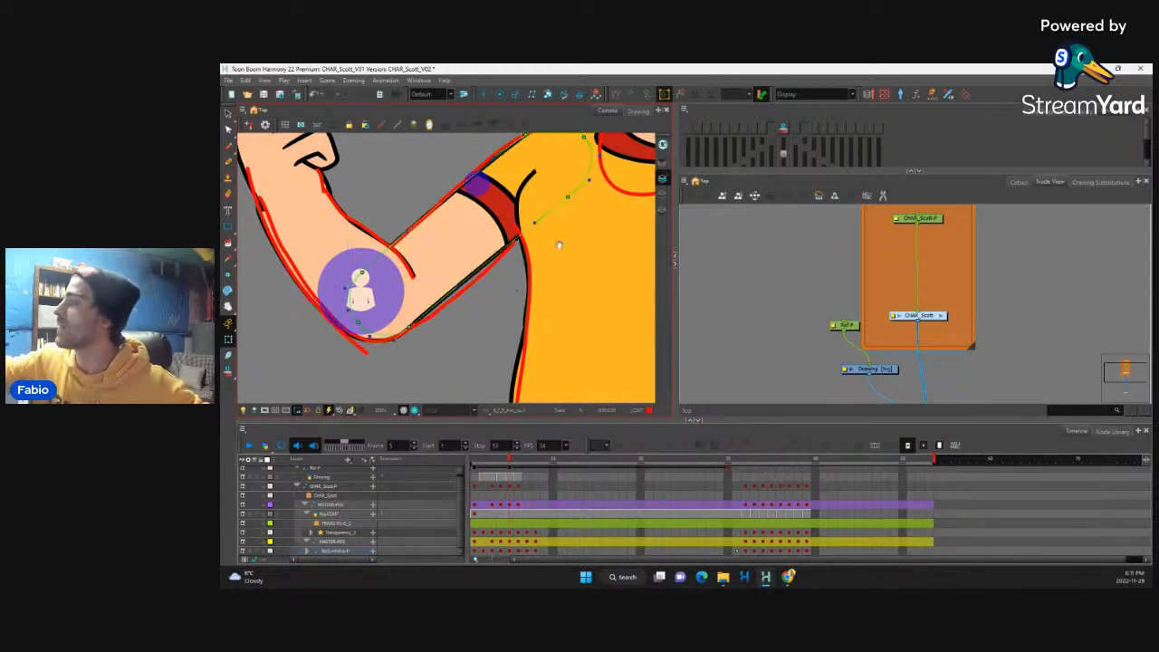
Step: Lower the rear upper arm's armpit-side deformation points and adjust its underside curve to fit the sketch
{"action": "left_click_drag", "start_coordinate": [559, 243], "coordinate": [519, 295]}
{"action": "key", "text": "Down"}
{"action": "key", "text": "Down"}
{"action": "key", "text": "Down"}
{"action": "key", "text": "Down"}
{"action": "key", "text": "Down"}
{"action": "key", "text": "Down"}
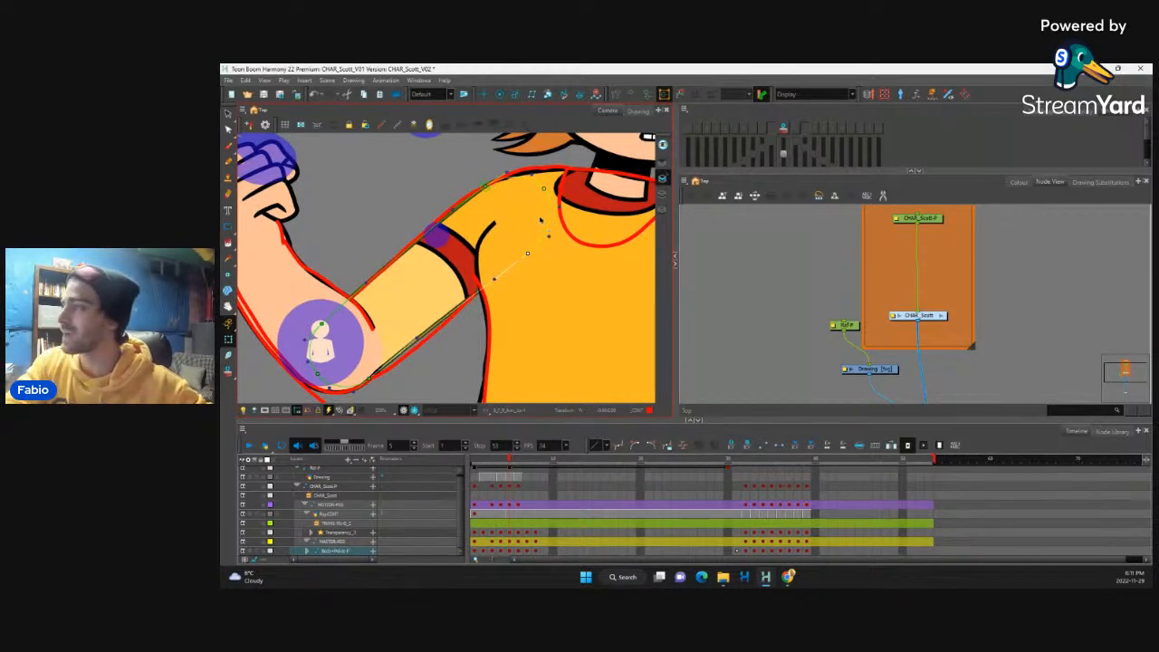
{"action": "left_click_drag", "start_coordinate": [418, 339], "coordinate": [368, 365]}
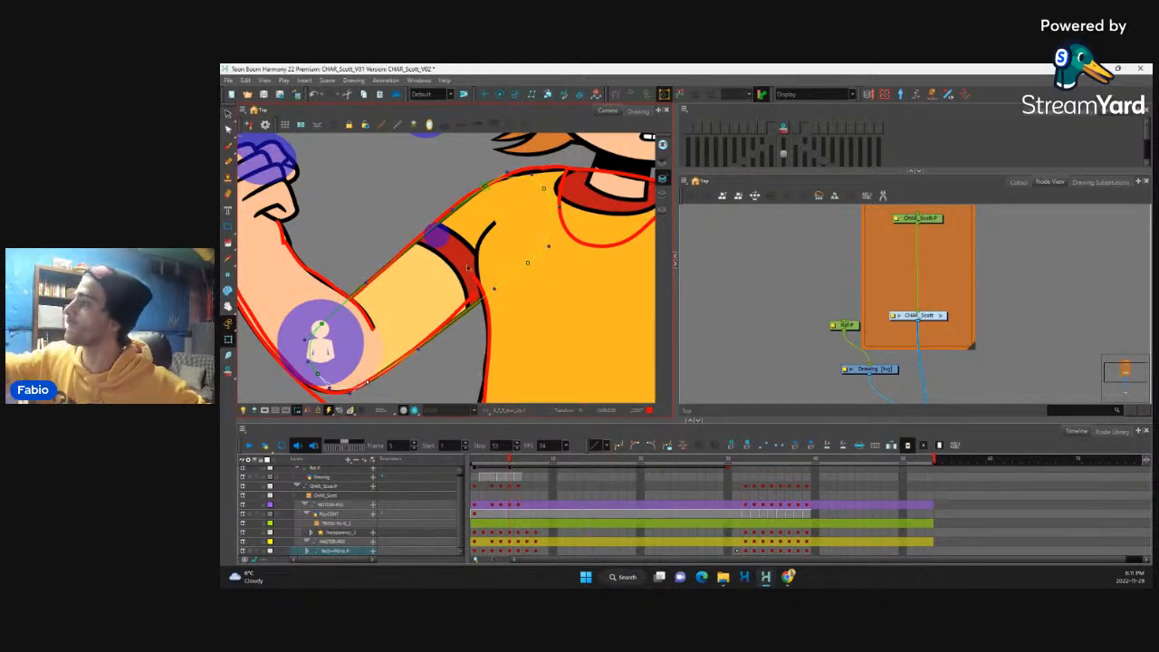
Step: Lower the rear sleeve's underside deformation point and shift its armpit-side points inward to reshape the shirt crease
{"action": "left_click", "coordinate": [475, 237]}
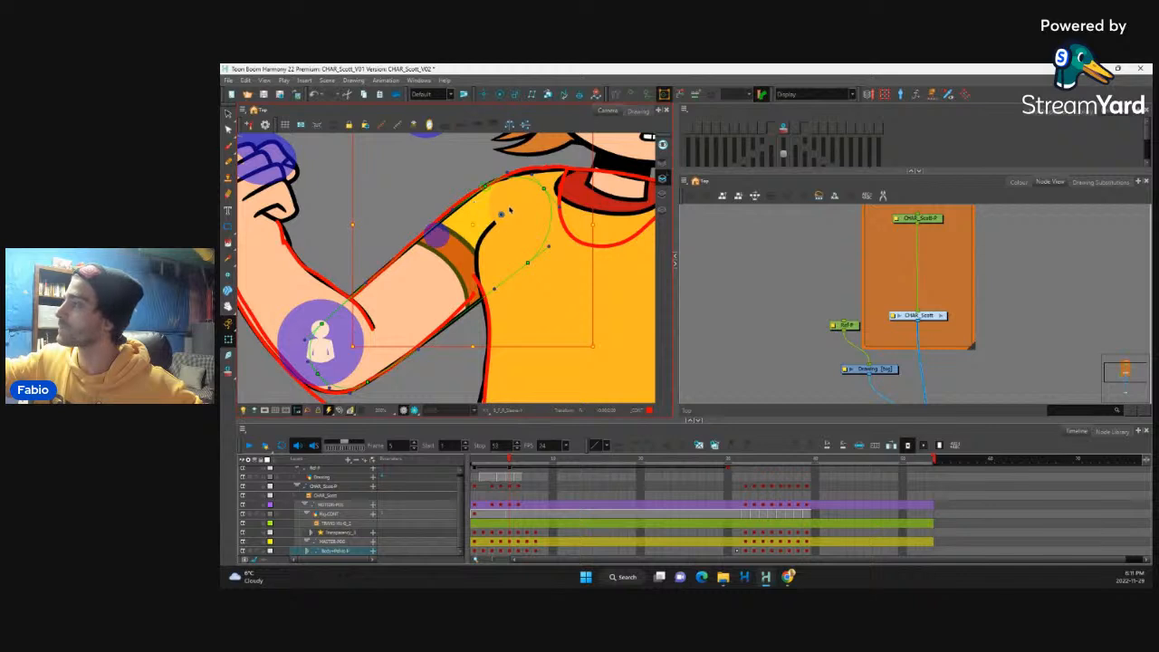
{"action": "left_click", "coordinate": [510, 210]}
{"action": "left_click", "coordinate": [480, 227]}
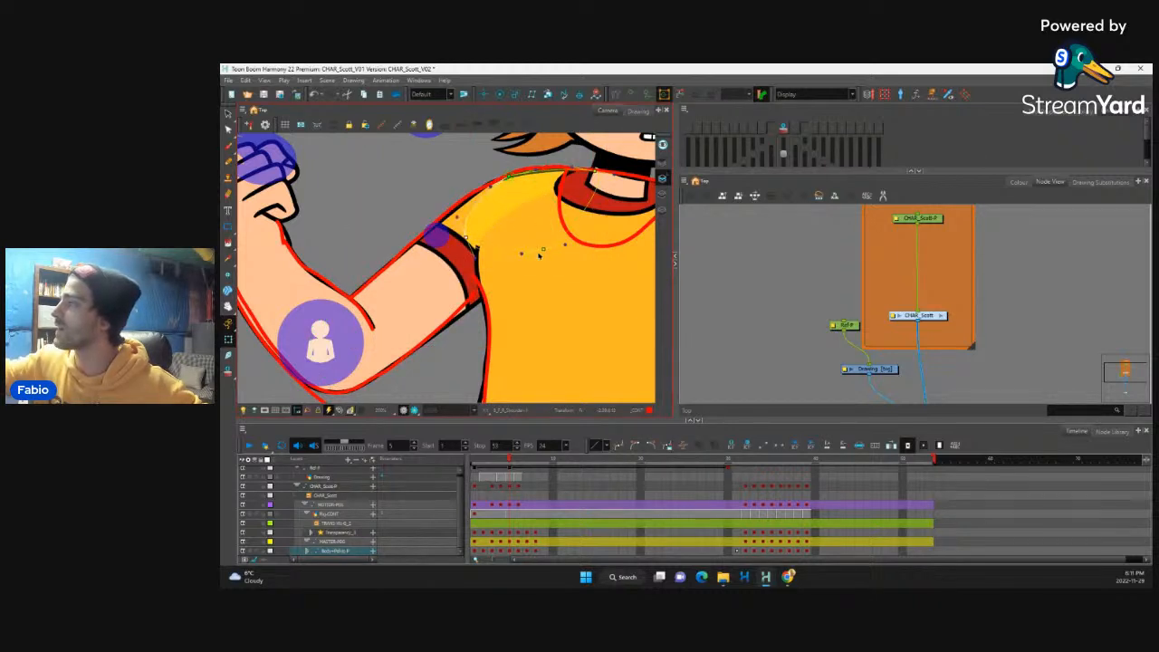
{"action": "left_click_drag", "start_coordinate": [539, 256], "coordinate": [528, 288]}
{"action": "left_click", "coordinate": [467, 241]}
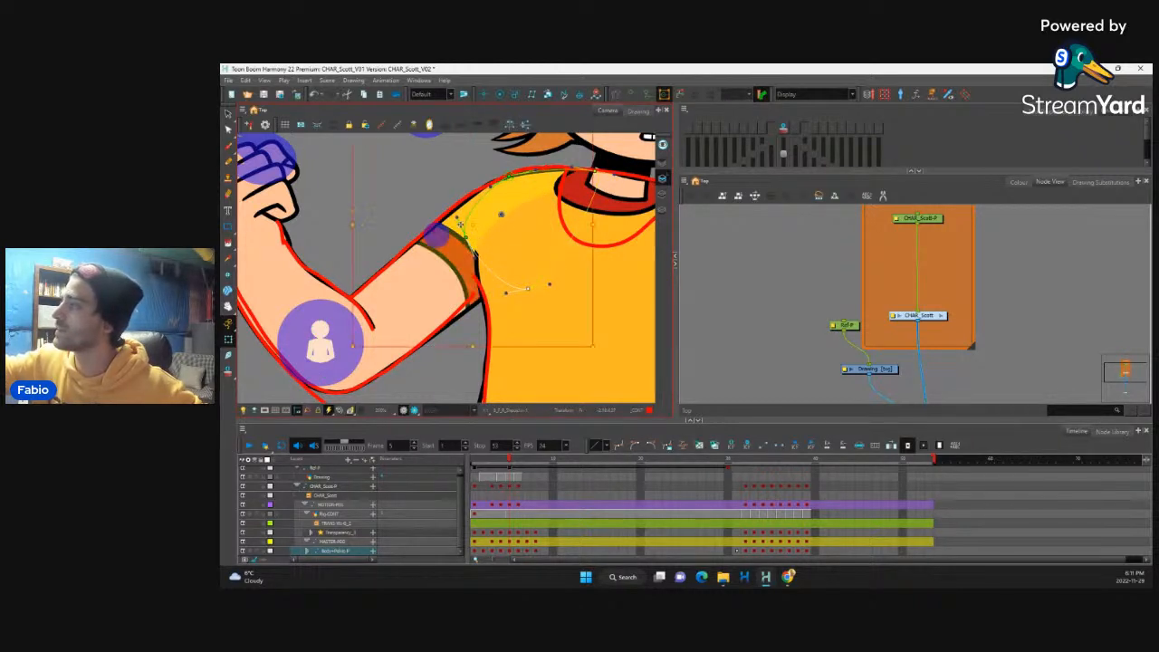
{"action": "left_click_drag", "start_coordinate": [466, 238], "coordinate": [478, 225]}
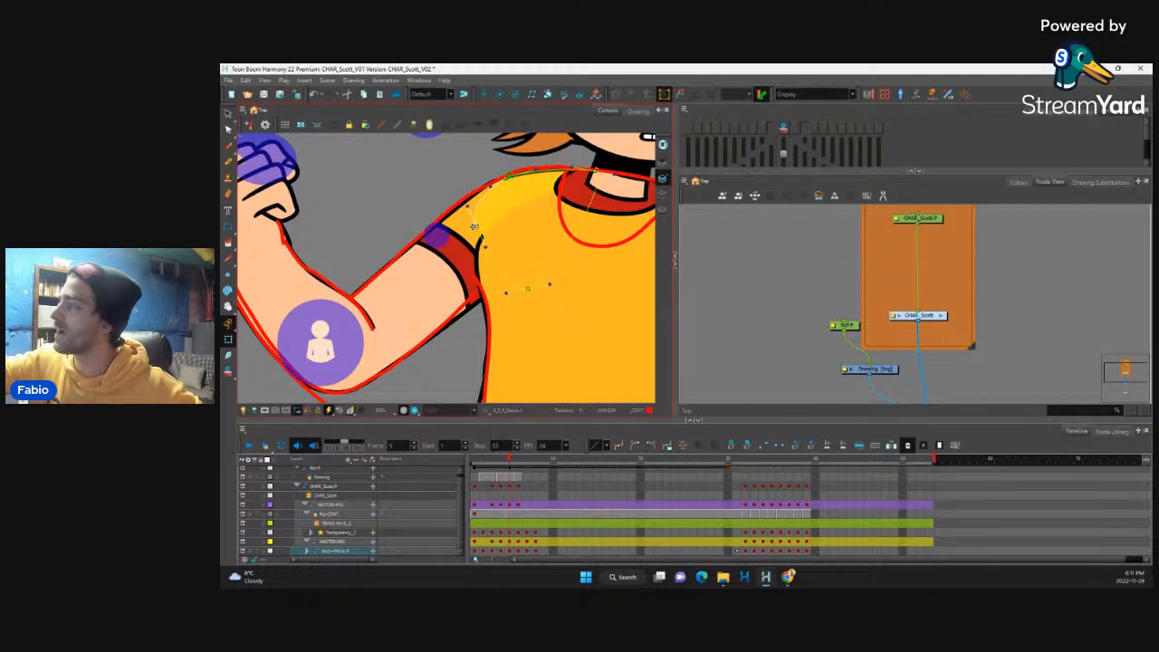
Step: Pull the rear sleeve's red cuff outward along the upper arm with its deformation points
{"action": "left_click", "coordinate": [466, 241]}
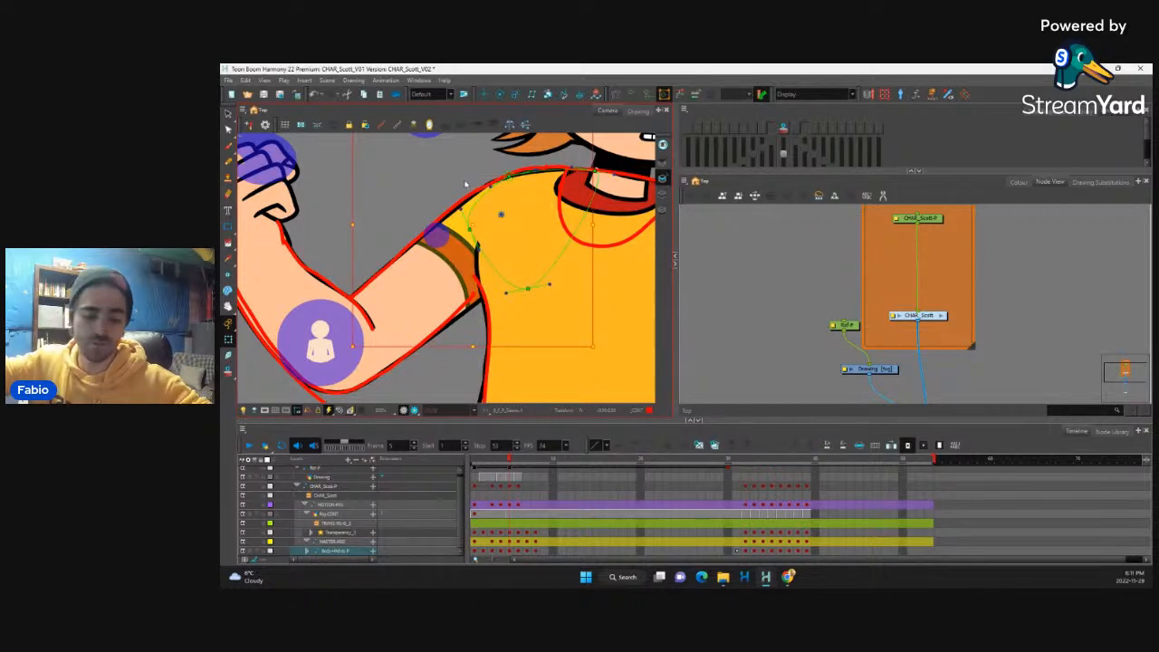
{"action": "left_click", "coordinate": [464, 254]}
{"action": "left_click_drag", "start_coordinate": [470, 226], "coordinate": [423, 220]}
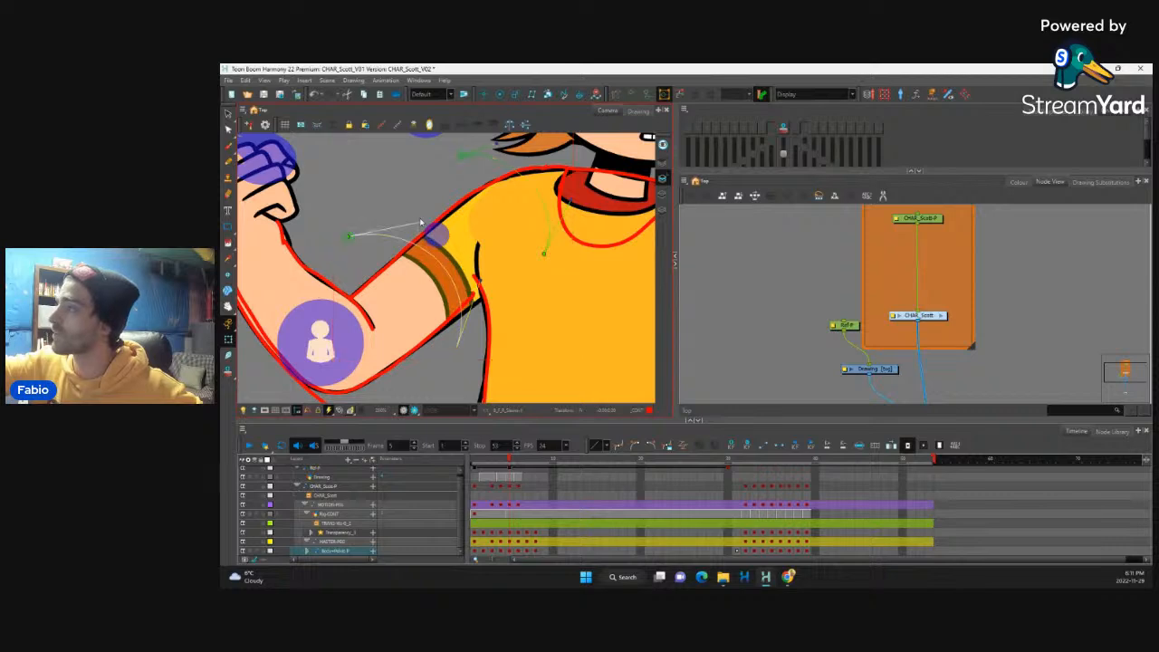
Step: Flip between frame 5 and the preceding frame to examine how the reshaped rear arm flows
{"action": "scroll", "coordinate": [529, 290], "scroll_direction": "down", "scroll_amount": 5}
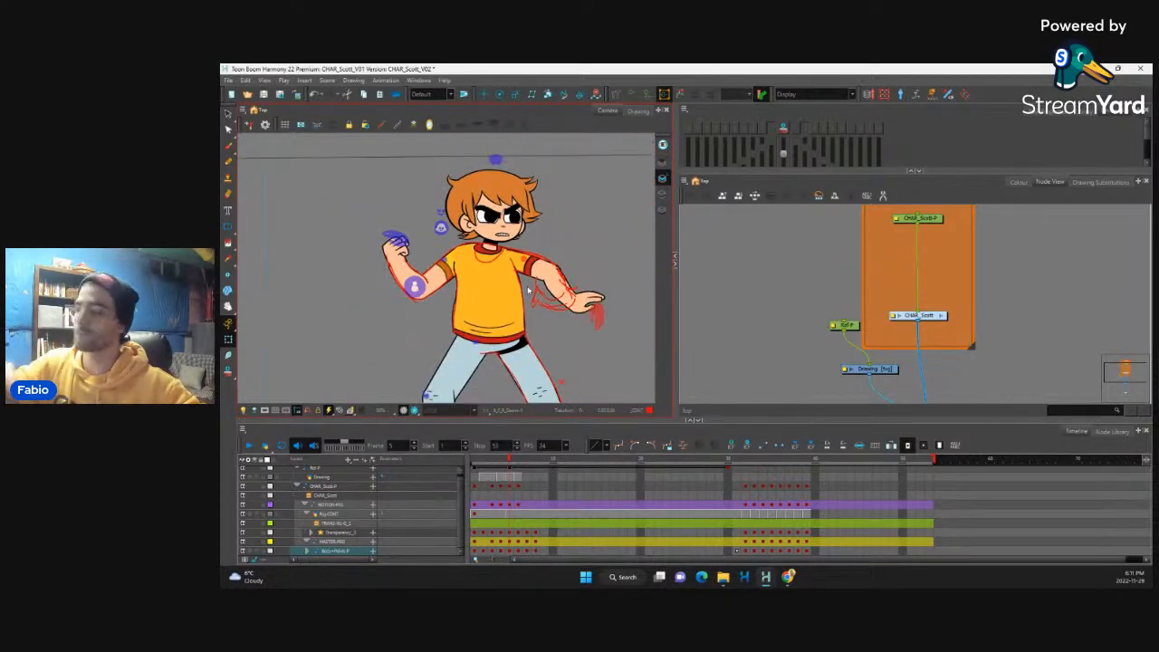
{"action": "key", "text": "comma"}
{"action": "key", "text": "period"}
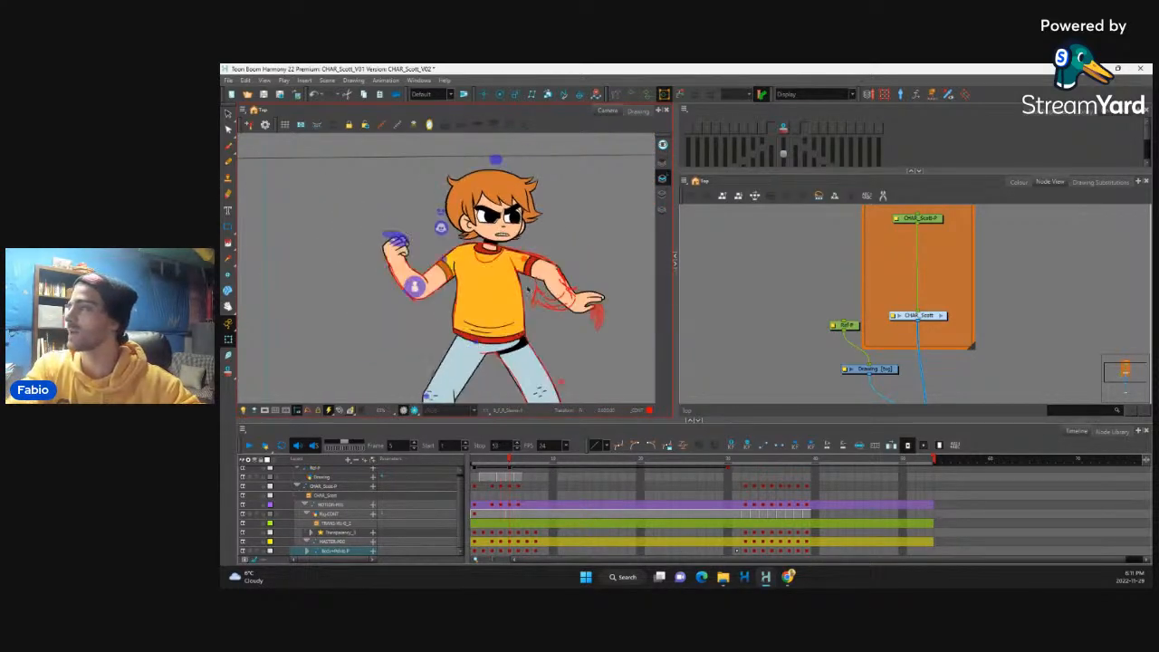
{"action": "key", "text": "comma"}
{"action": "key", "text": "period"}
{"action": "key", "text": "comma"}
{"action": "key", "text": "period"}
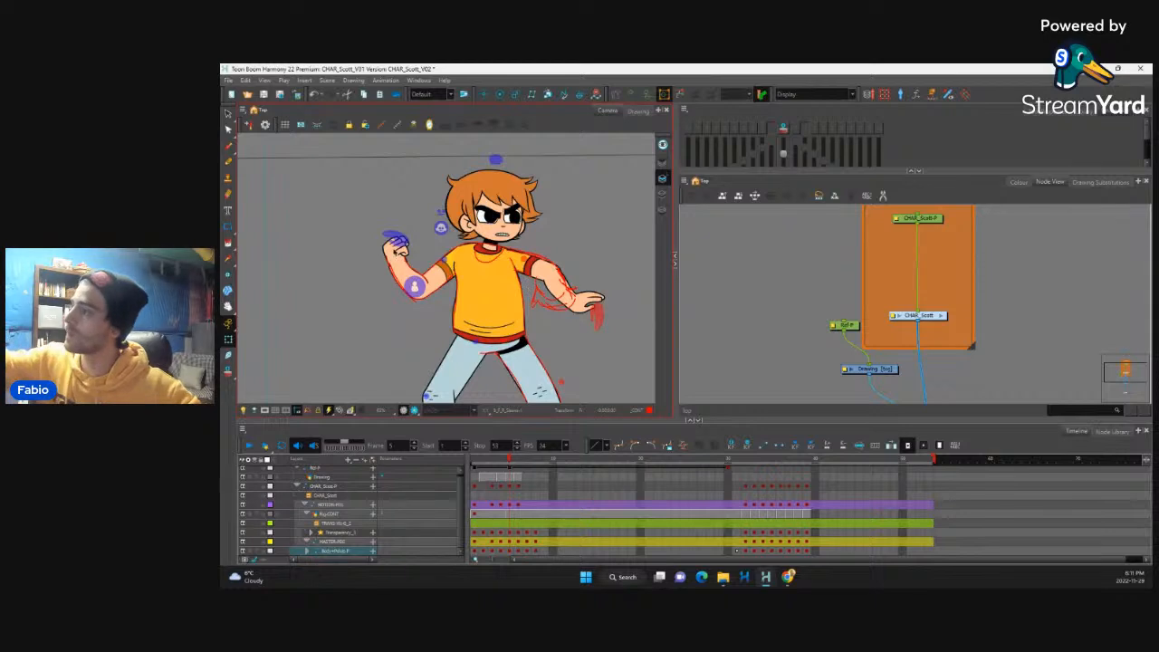
Step: Rotate the rear fist inward at the wrist and reshape the forearm's outer wrist edge to blend into it
{"action": "left_click", "coordinate": [397, 251]}
{"action": "left_click_drag", "start_coordinate": [425, 225], "coordinate": [437, 241]}
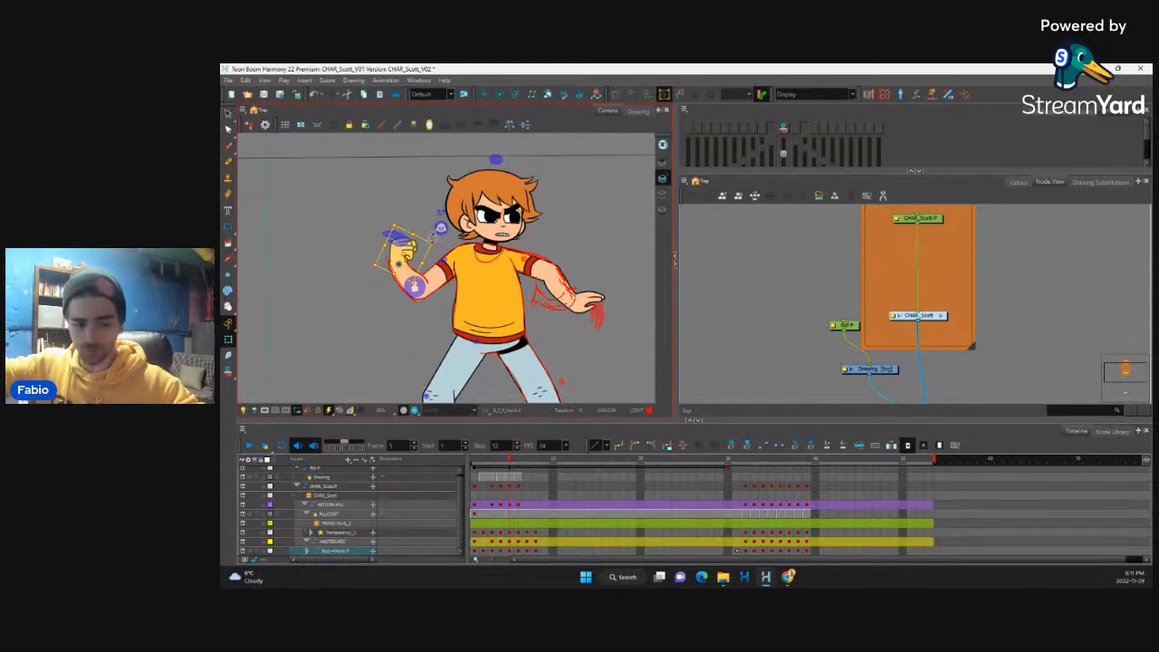
{"action": "scroll", "coordinate": [399, 257], "scroll_direction": "up", "scroll_amount": 4}
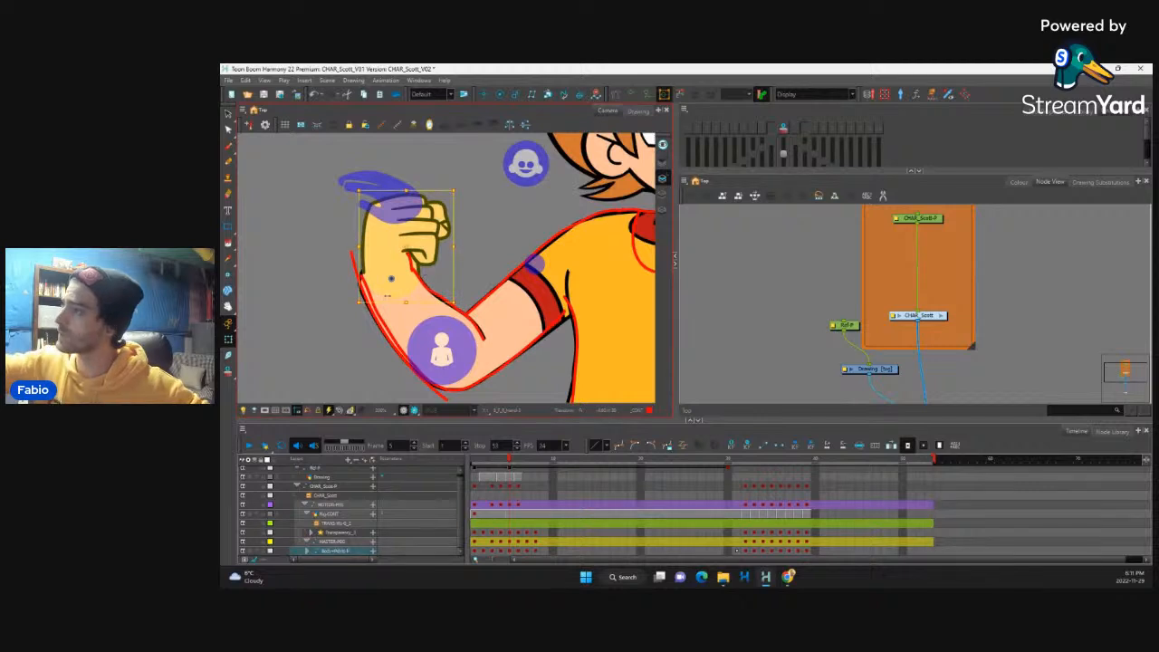
{"action": "left_click", "coordinate": [395, 304]}
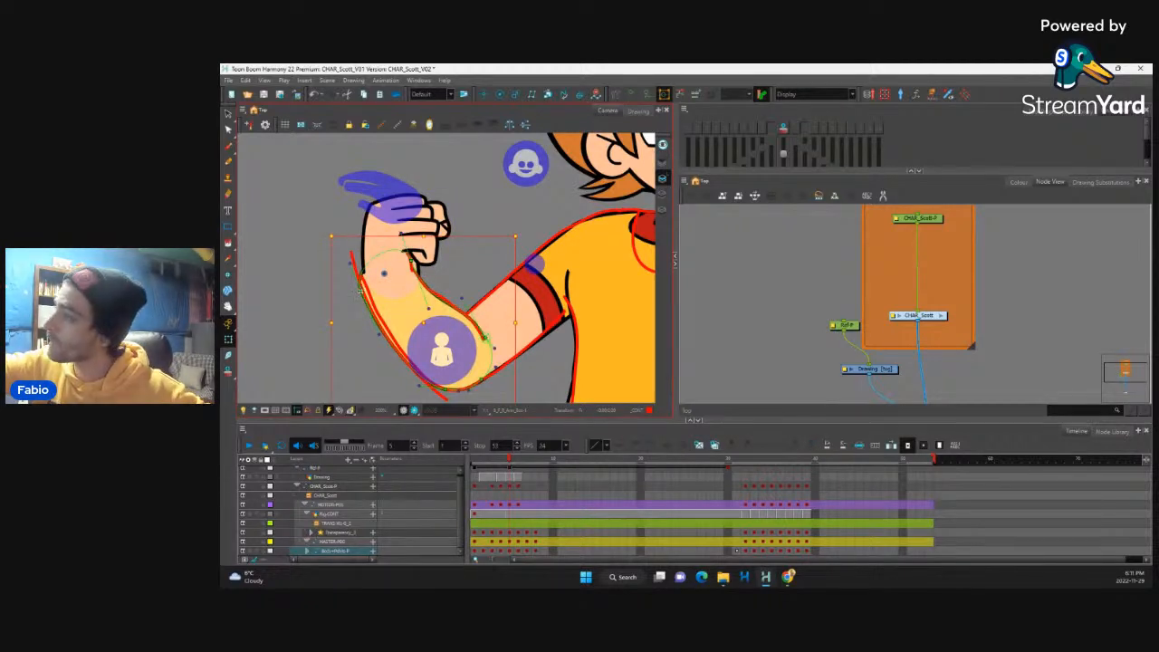
{"action": "left_click_drag", "start_coordinate": [361, 291], "coordinate": [364, 285]}
{"action": "left_click_drag", "start_coordinate": [382, 328], "coordinate": [373, 329]}
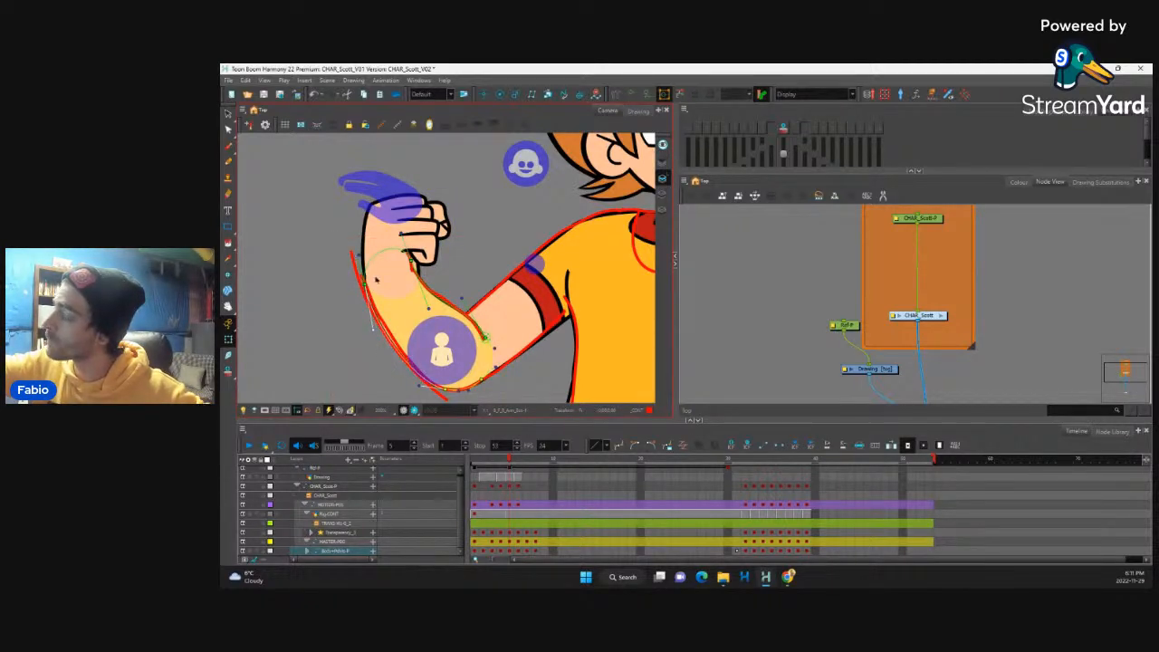
{"action": "scroll", "coordinate": [469, 240], "scroll_direction": "down", "scroll_amount": 5}
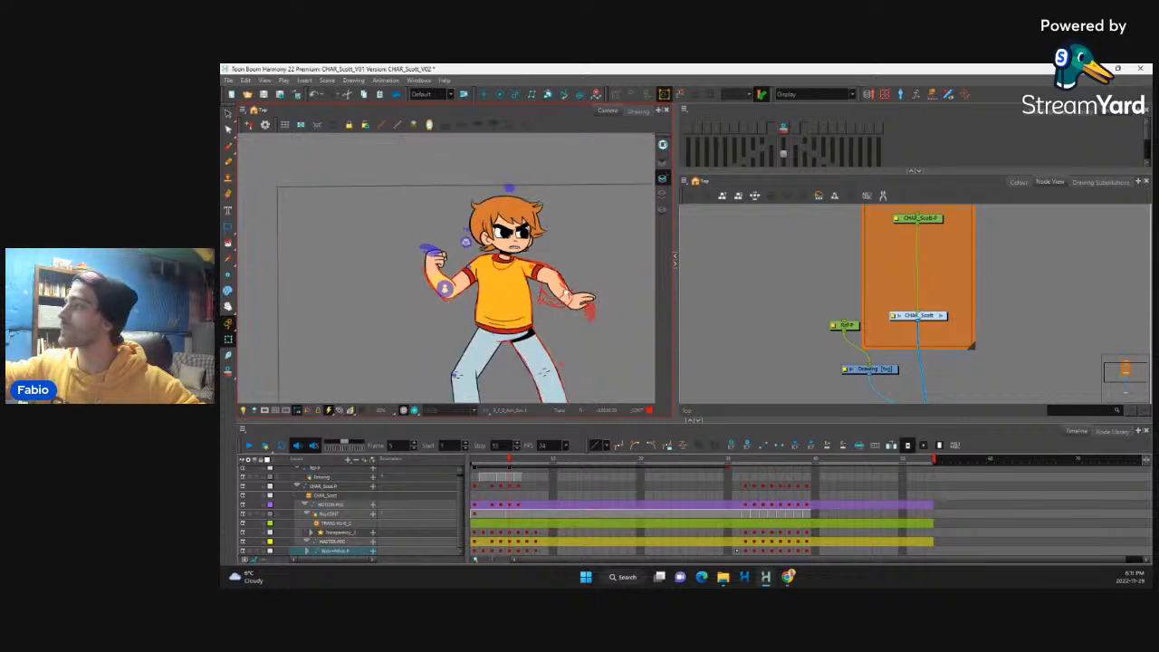
Step: Select the front sleeve's deformer at the shoulder and fit its neck-side edge to the red contour
{"action": "scroll", "coordinate": [531, 262], "scroll_direction": "up", "scroll_amount": 6}
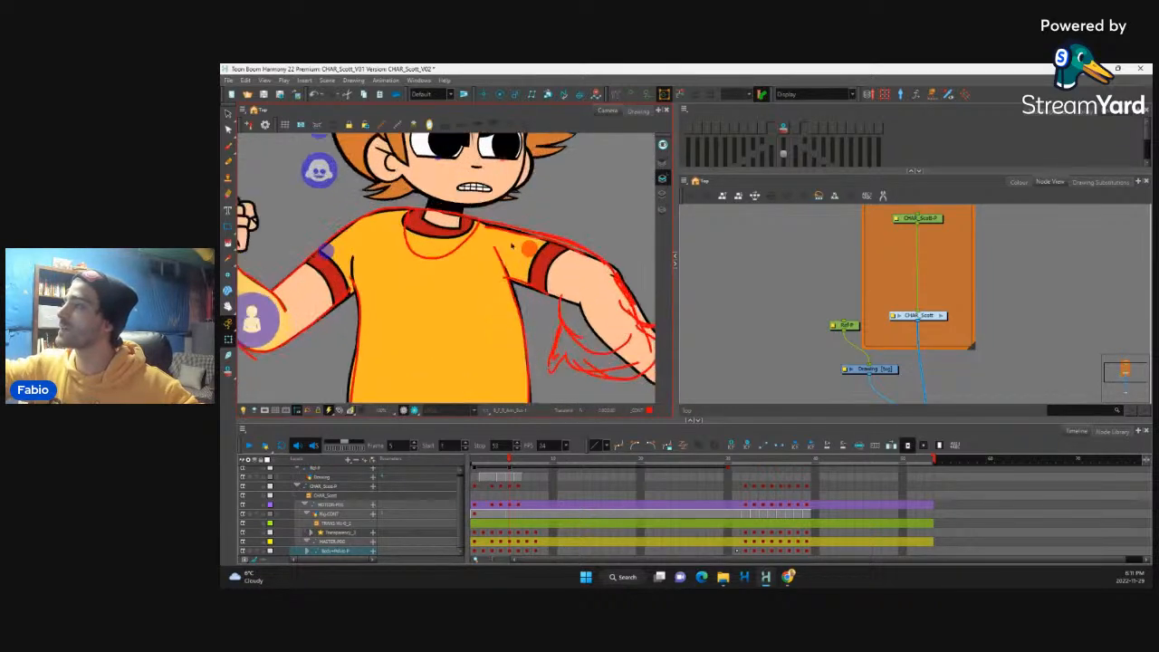
{"action": "left_click_drag", "start_coordinate": [512, 246], "coordinate": [478, 290]}
{"action": "left_click", "coordinate": [454, 281]}
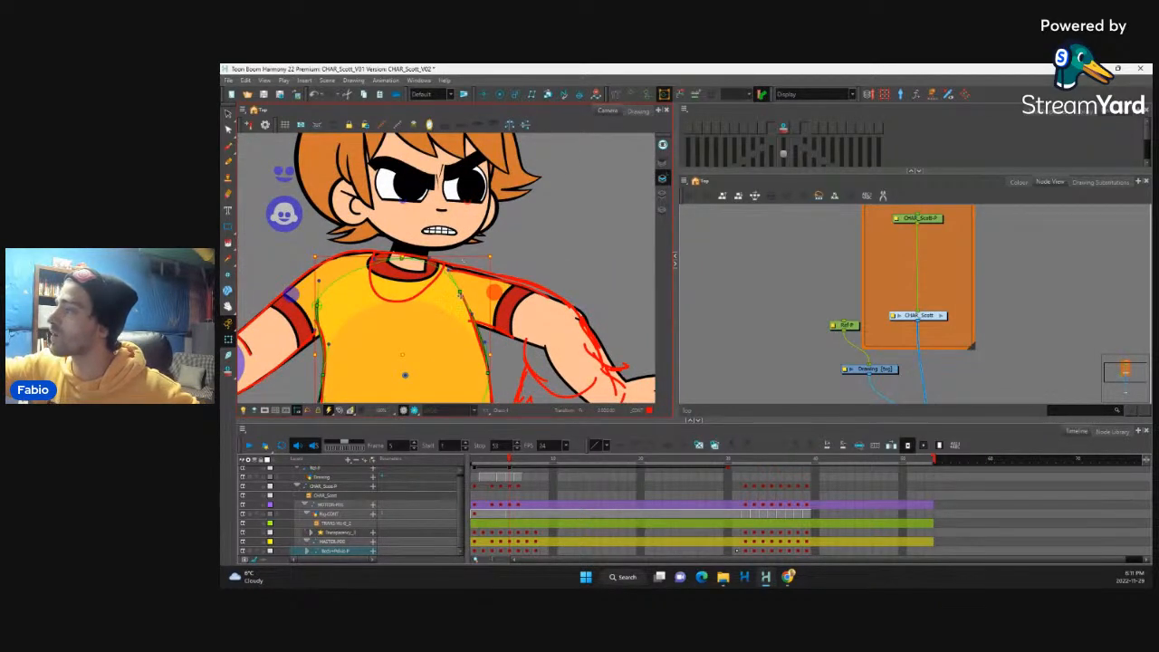
{"action": "left_click", "coordinate": [460, 293]}
{"action": "left_click", "coordinate": [448, 270]}
{"action": "left_click", "coordinate": [366, 256]}
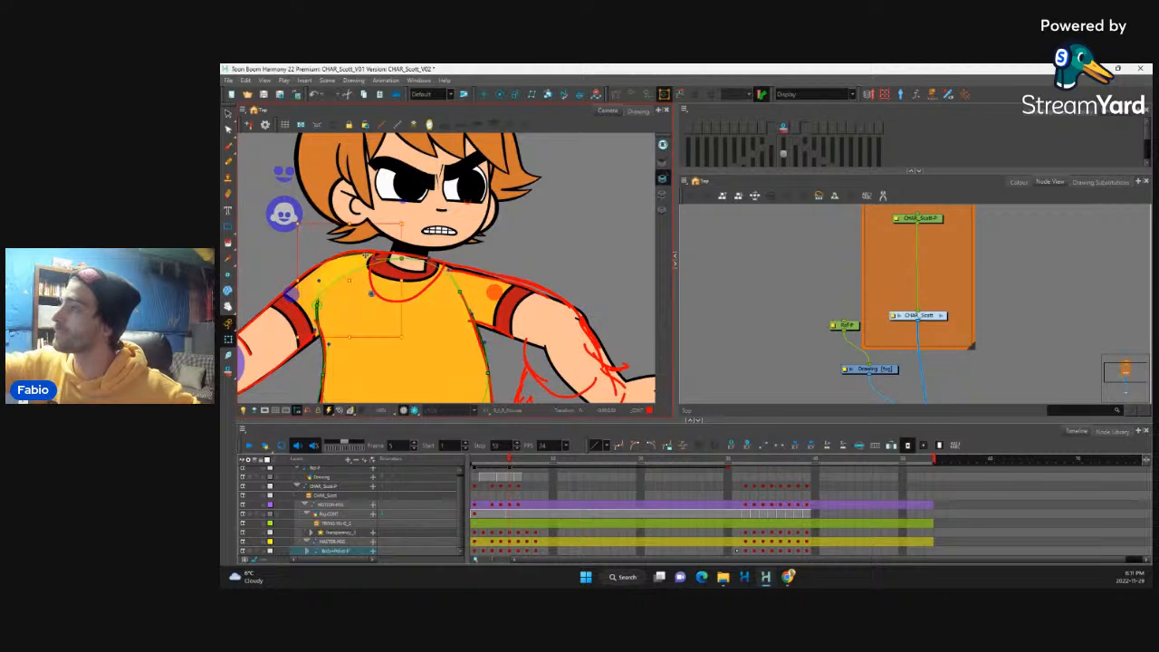
{"action": "left_click", "coordinate": [448, 270]}
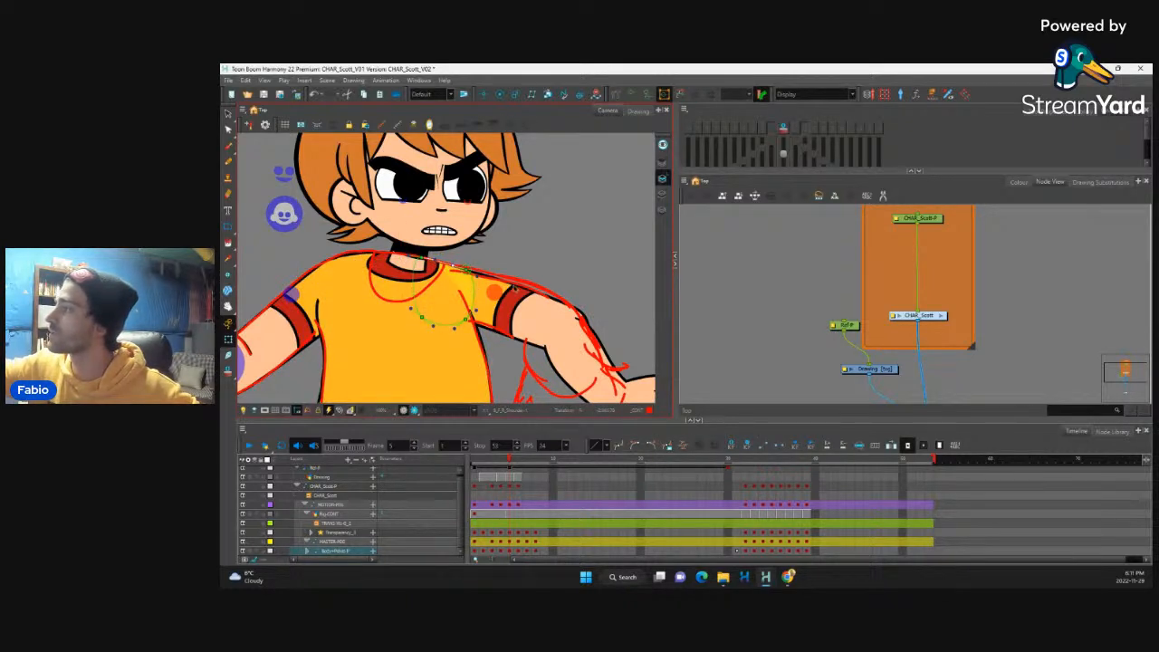
Step: Nudge the front upper arm's shoulder-end deformation point and pull its outer elbow-end point up along the red contour
{"action": "left_click", "coordinate": [515, 289]}
{"action": "left_click", "coordinate": [536, 302]}
{"action": "left_click", "coordinate": [458, 268]}
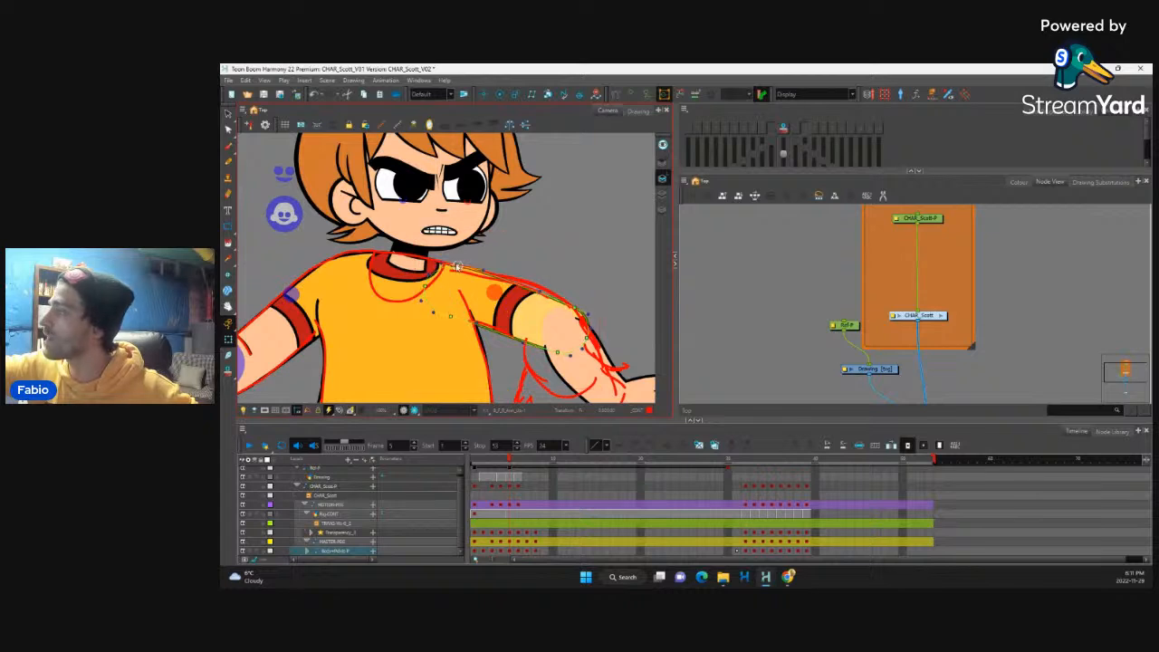
{"action": "left_click", "coordinate": [457, 267]}
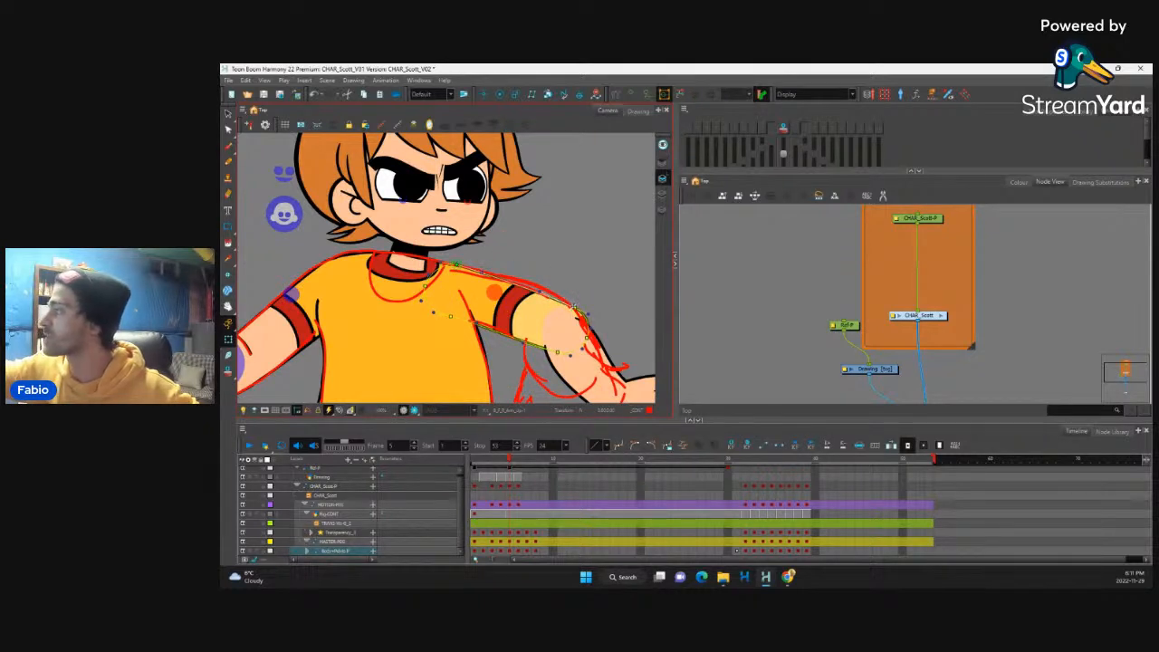
{"action": "left_click_drag", "start_coordinate": [574, 307], "coordinate": [557, 294]}
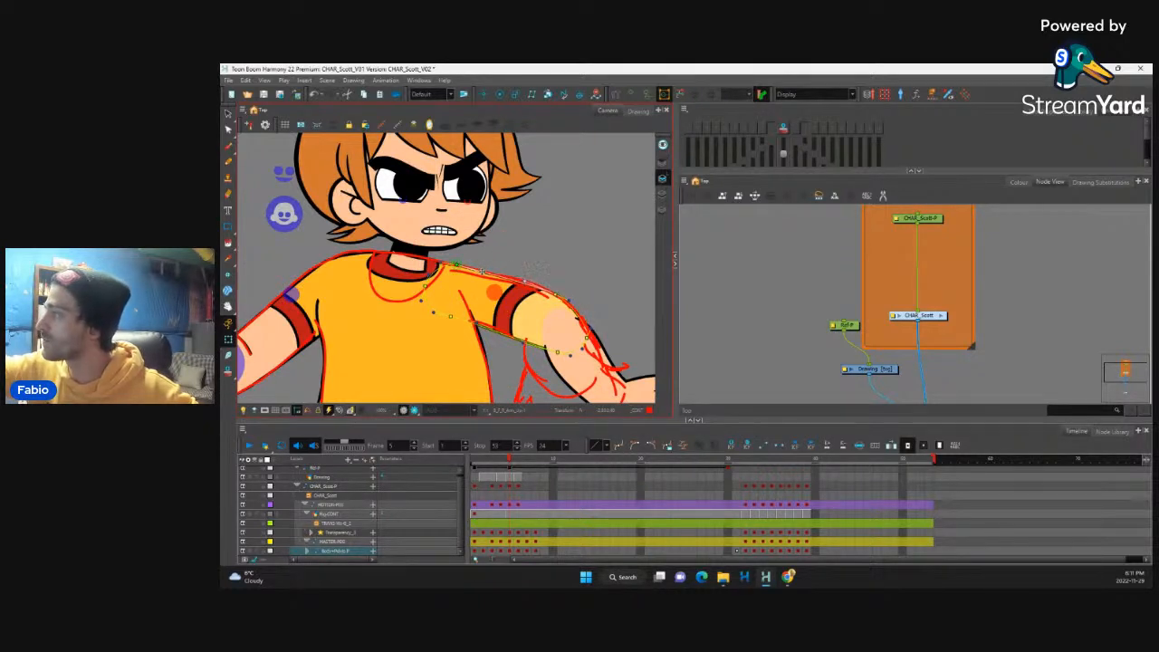
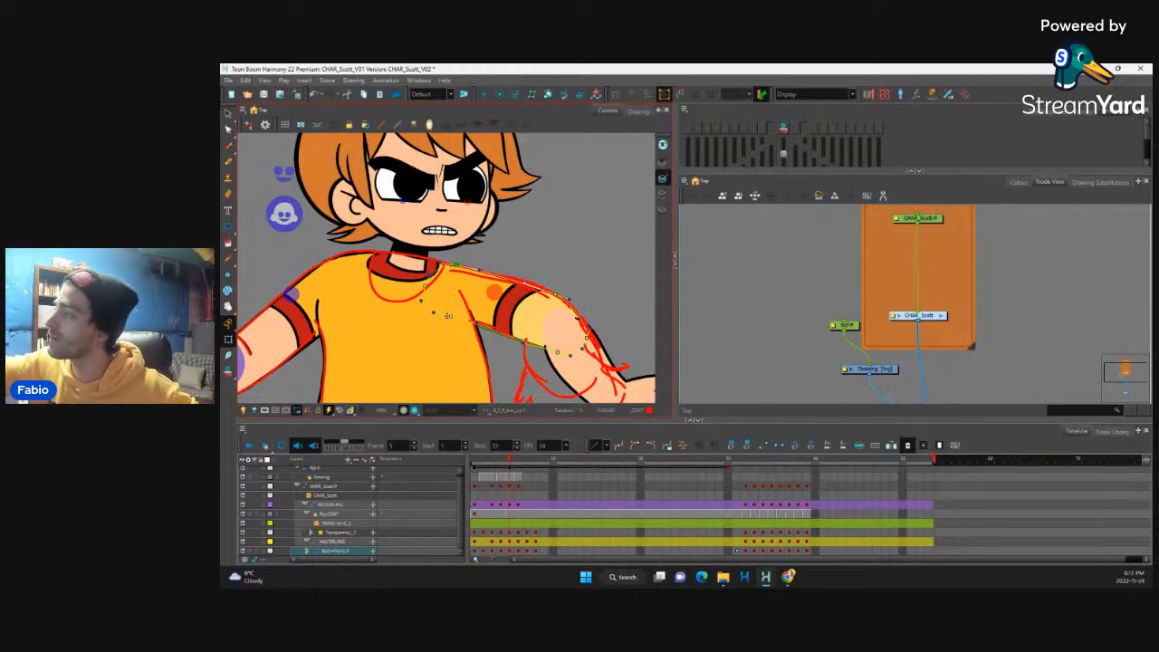
Step: Adjust the deformation handle on the front upper arm's underside toward the torso and nudge it
{"action": "left_click_drag", "start_coordinate": [447, 317], "coordinate": [440, 316]}
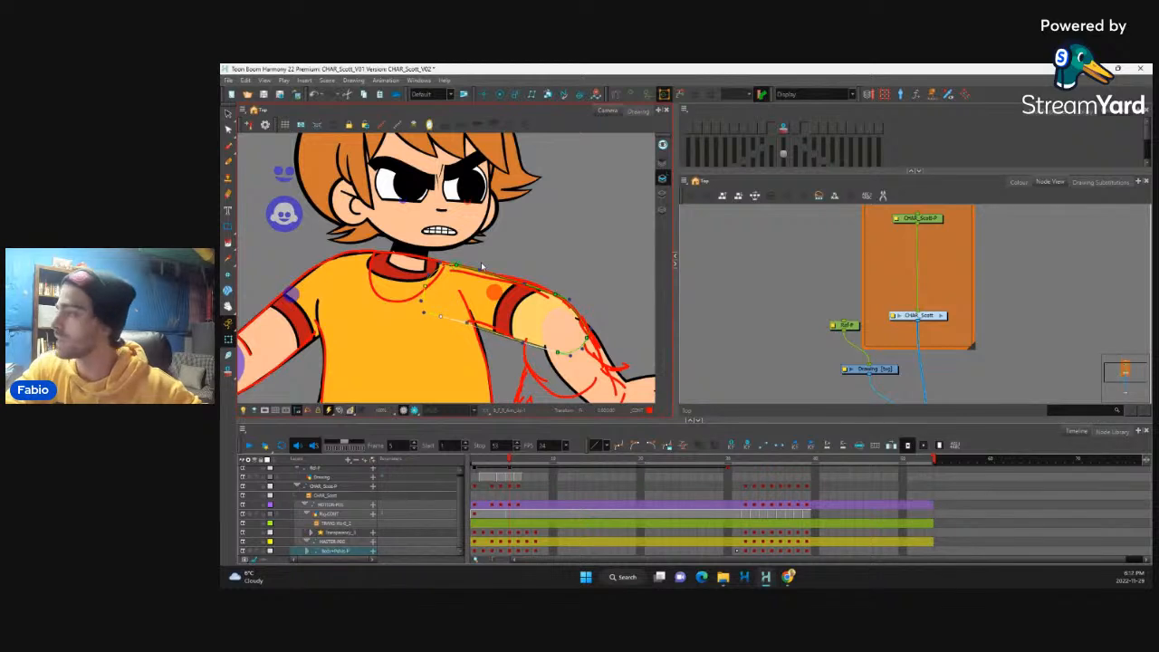
{"action": "key", "text": "Up"}
{"action": "key", "text": "Down"}
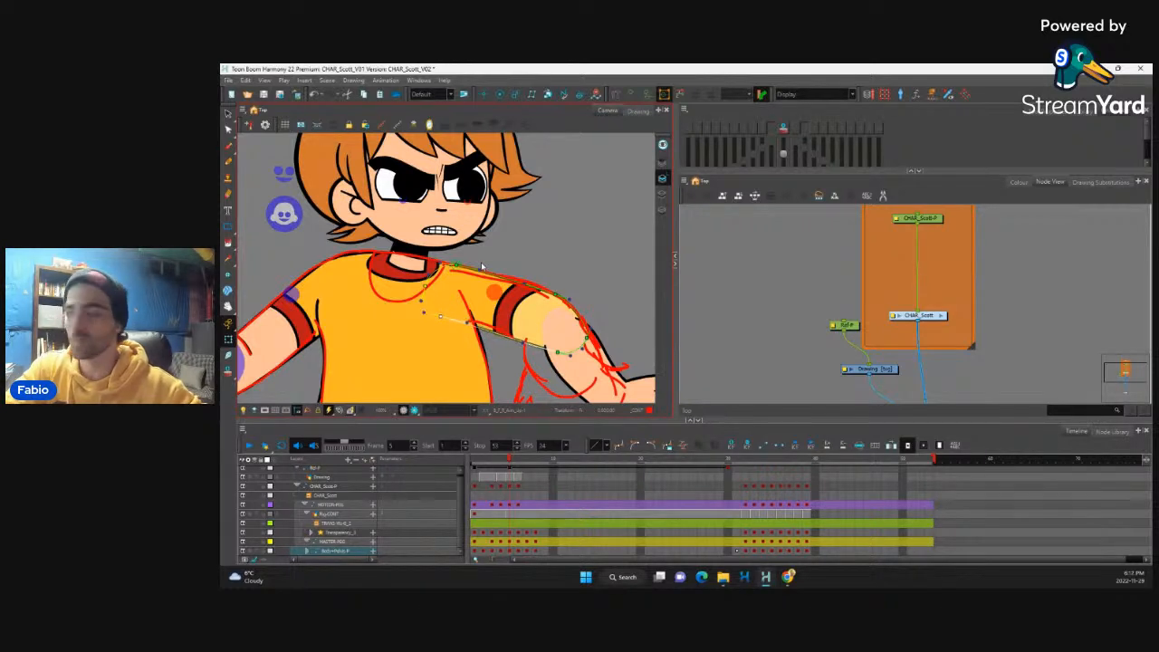
{"action": "key", "text": "Left"}
Step: Select the front forearm with its hand and move it inward toward the sleeve
{"action": "left_click_drag", "start_coordinate": [598, 280], "coordinate": [559, 225]}
{"action": "left_click", "coordinate": [570, 333]}
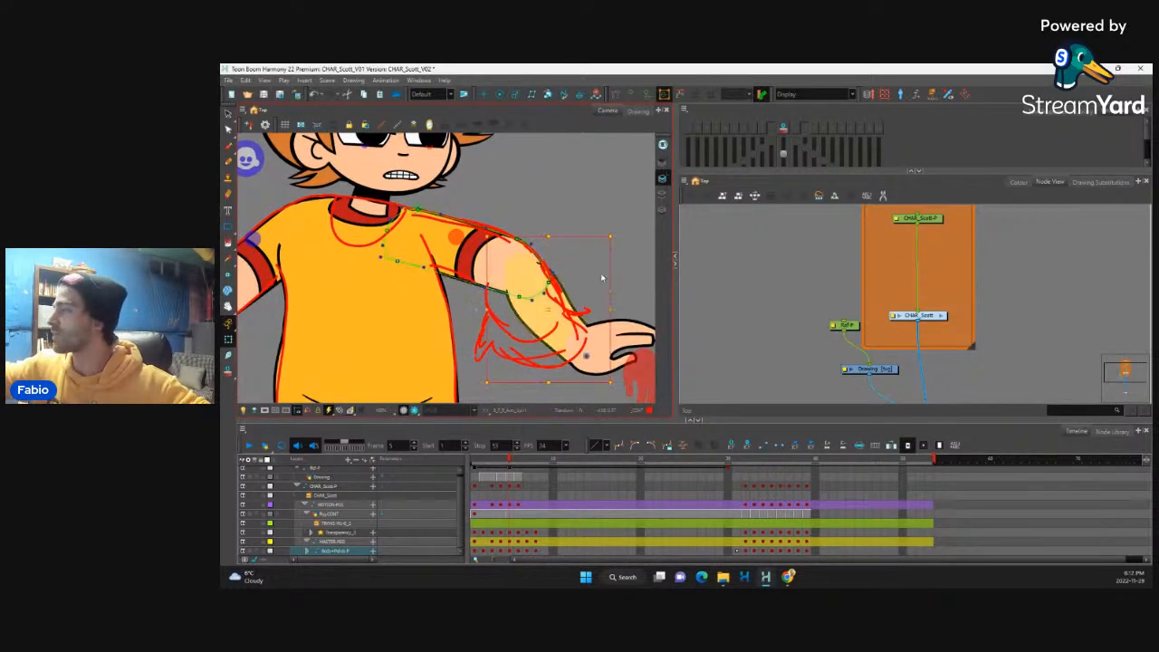
{"action": "key", "text": "b"}
{"action": "key", "text": "b"}
{"action": "key", "text": "b"}
{"action": "left_click_drag", "start_coordinate": [571, 325], "coordinate": [553, 318]}
Step: Fit the front forearm's outer elbow deformation point to the red contour and bend its inner edge outward
{"action": "left_click", "coordinate": [532, 266]}
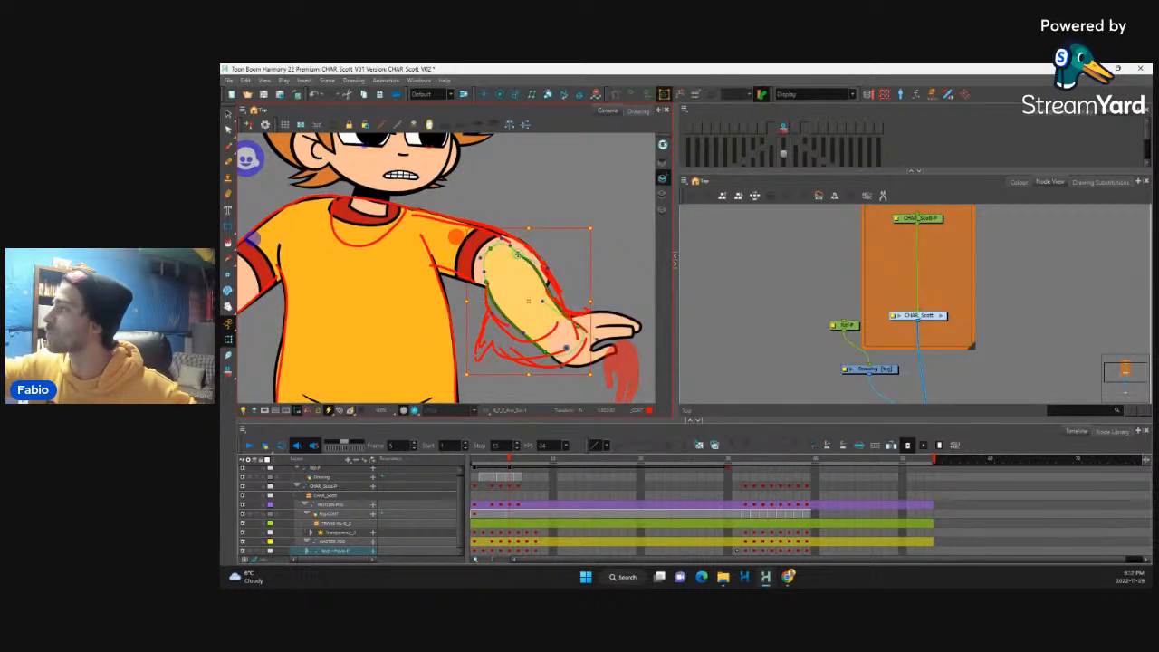
{"action": "left_click_drag", "start_coordinate": [518, 255], "coordinate": [527, 249]}
{"action": "left_click_drag", "start_coordinate": [488, 283], "coordinate": [473, 303]}
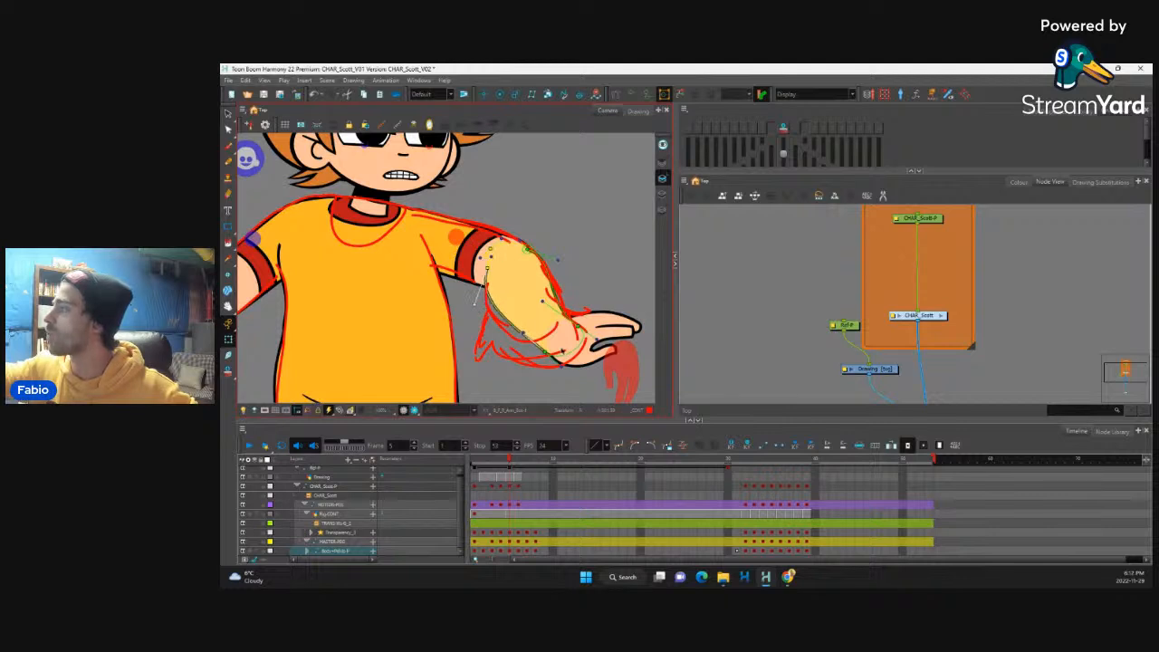
Step: Select the forearm's wrist-end deformation points and nudge them inward and up to shorten the forearm
{"action": "left_click_drag", "start_coordinate": [534, 363], "coordinate": [580, 310]}
{"action": "key", "text": "Left"}
{"action": "key", "text": "Left"}
{"action": "key", "text": "Left"}
{"action": "key", "text": "Left"}
{"action": "key", "text": "Up"}
{"action": "key", "text": "Up"}
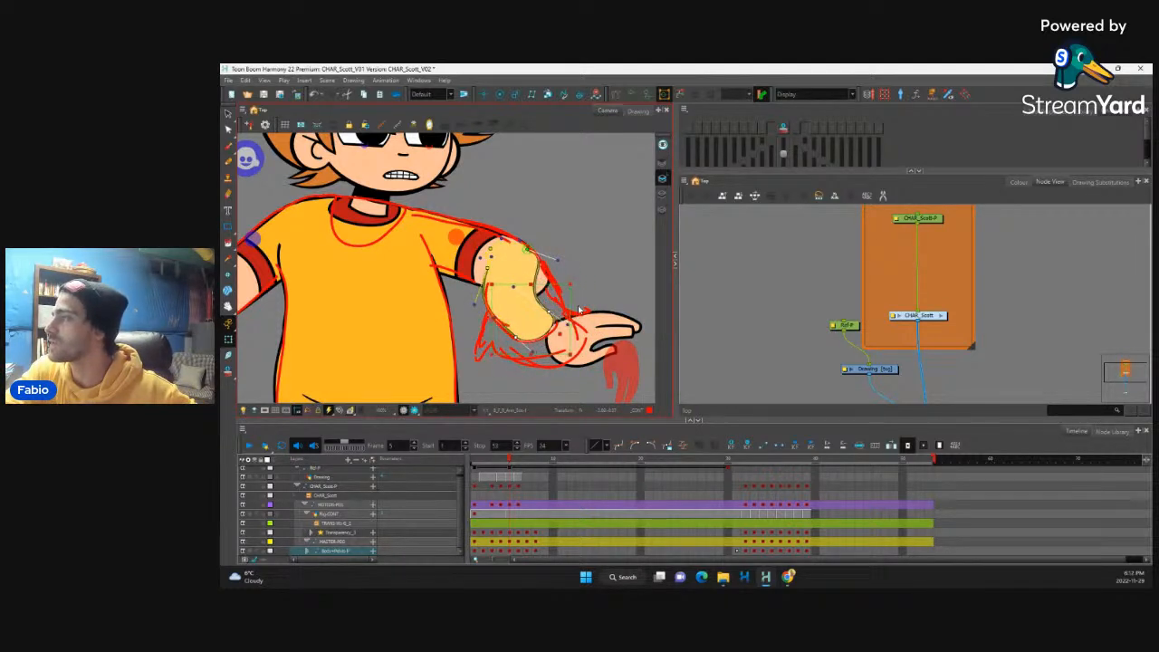
{"action": "key", "text": "Up"}
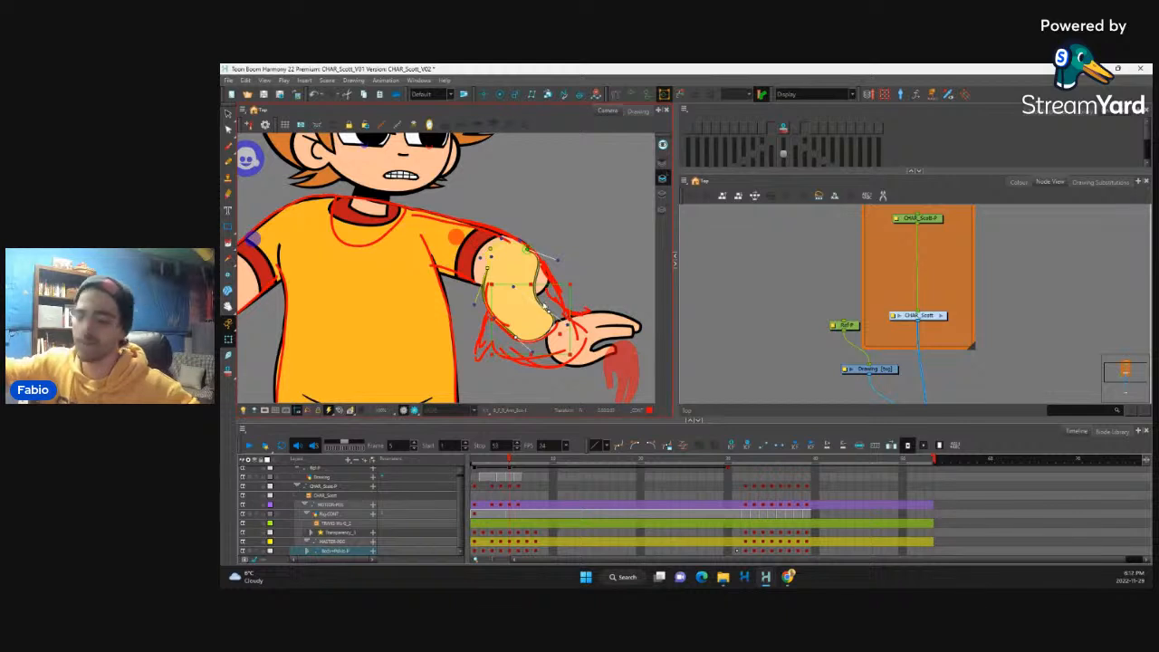
{"action": "left_click", "coordinate": [590, 273]}
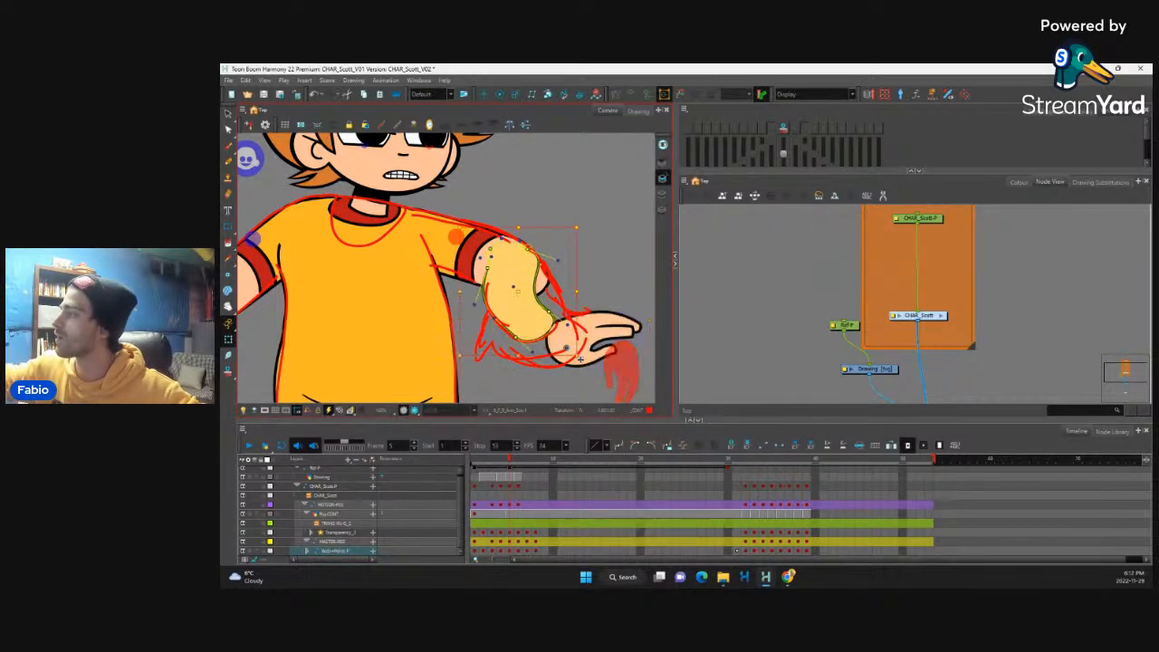
{"action": "left_click_drag", "start_coordinate": [578, 226], "coordinate": [593, 201]}
{"action": "key", "text": "ctrl+z"}
{"action": "key", "text": "ctrl+z"}
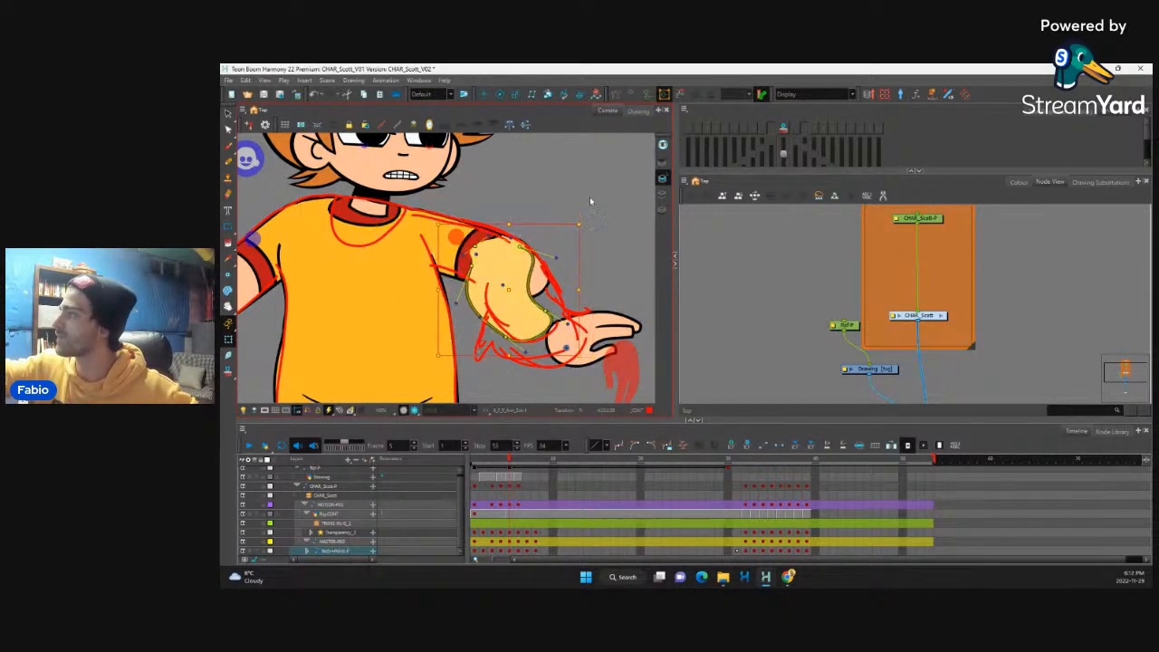
Step: Bulge the front forearm's outer edge out to the red contour and adjust the inner elbow handle
{"action": "left_click", "coordinate": [549, 311]}
{"action": "left_click_drag", "start_coordinate": [551, 314], "coordinate": [544, 262]}
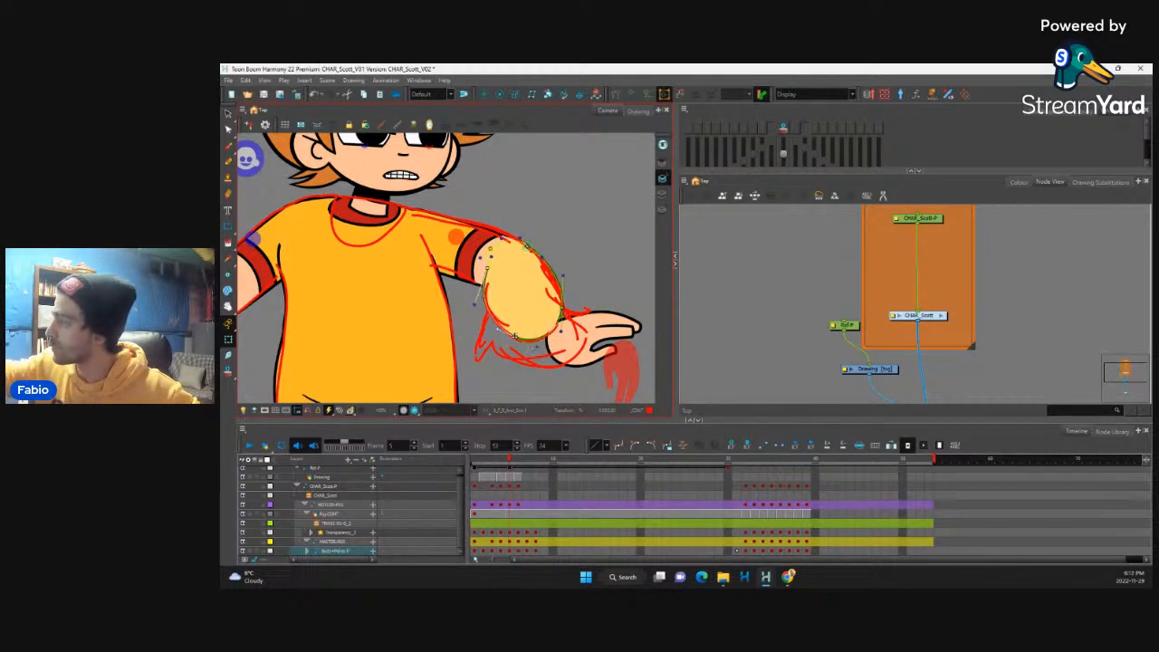
{"action": "left_click_drag", "start_coordinate": [489, 269], "coordinate": [475, 300]}
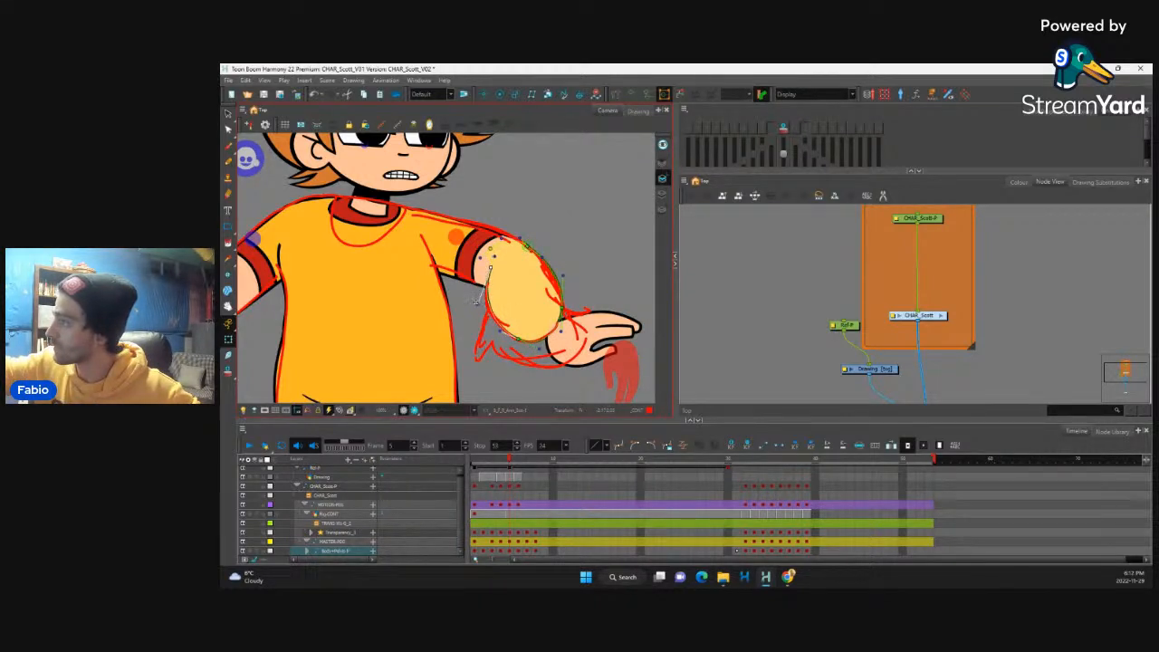
{"action": "left_click", "coordinate": [567, 247]}
Step: Move the front hand onto the end of the shortened forearm and rotate it downward to follow the sketch
{"action": "left_click", "coordinate": [591, 326]}
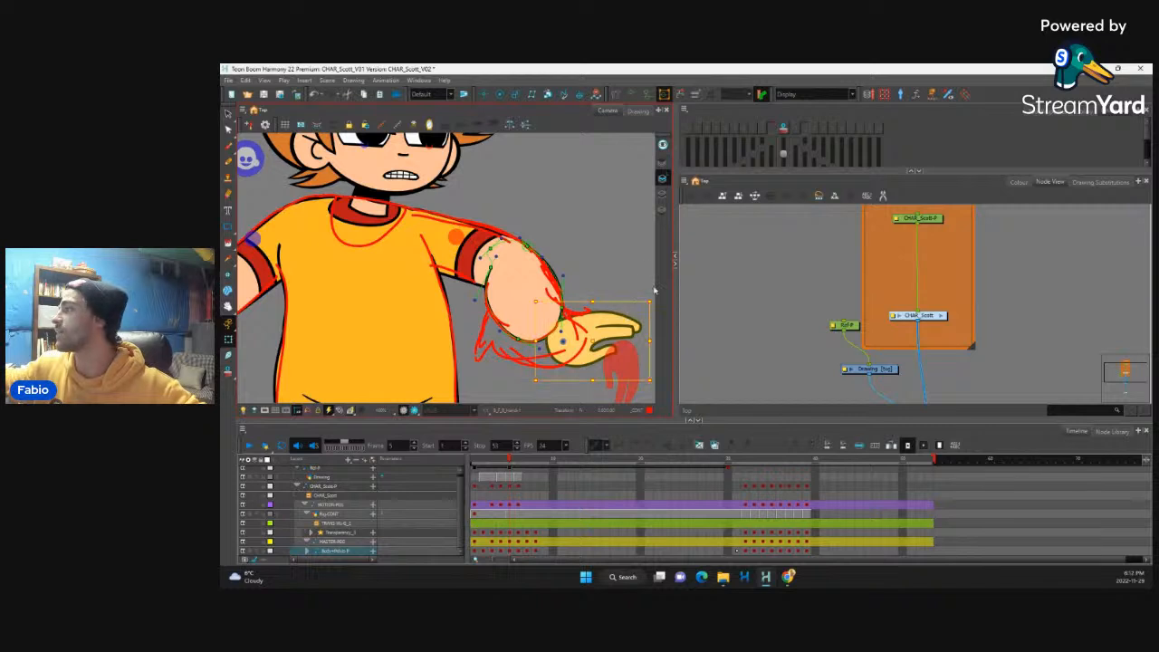
{"action": "left_click", "coordinate": [586, 336]}
{"action": "left_click", "coordinate": [581, 347]}
{"action": "left_click_drag", "start_coordinate": [580, 349], "coordinate": [533, 327]}
{"action": "left_click_drag", "start_coordinate": [544, 373], "coordinate": [545, 320]}
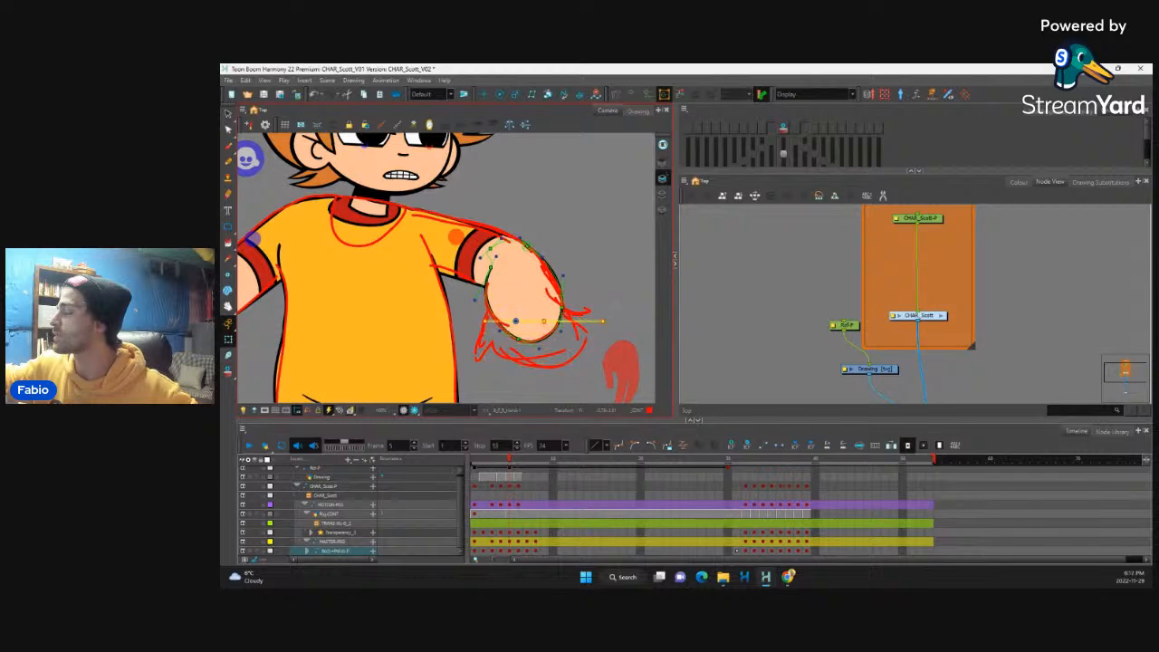
{"action": "key", "text": "ctrl+z"}
{"action": "mouse_move", "coordinate": [608, 288]}
{"action": "left_mouse_down"}
{"action": "mouse_move", "coordinate": [609, 322]}
{"action": "mouse_move", "coordinate": [611, 303]}
{"action": "left_mouse_up"}
Step: Adjust the forearm's inner wrist and inner elbow deformation handles so the edge flows into the repositioned hand
{"action": "key", "text": "1"}
{"action": "key", "text": "1"}
{"action": "key", "text": "1"}
{"action": "key", "text": "1"}
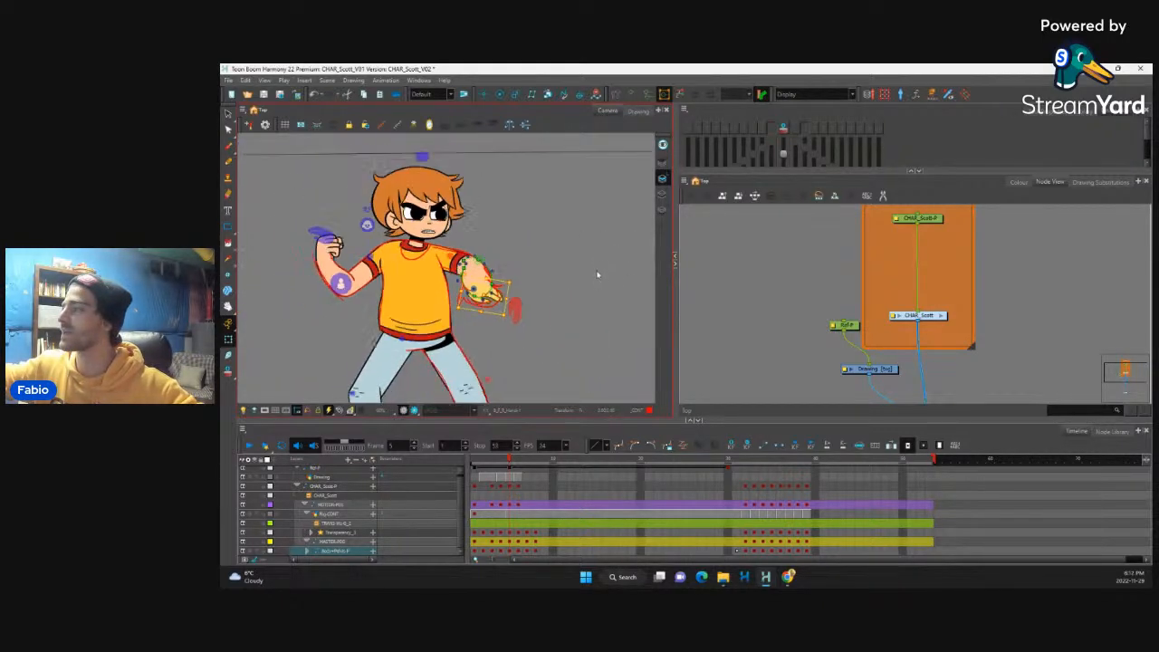
{"action": "key", "text": "2"}
{"action": "key", "text": "2"}
{"action": "key", "text": "2"}
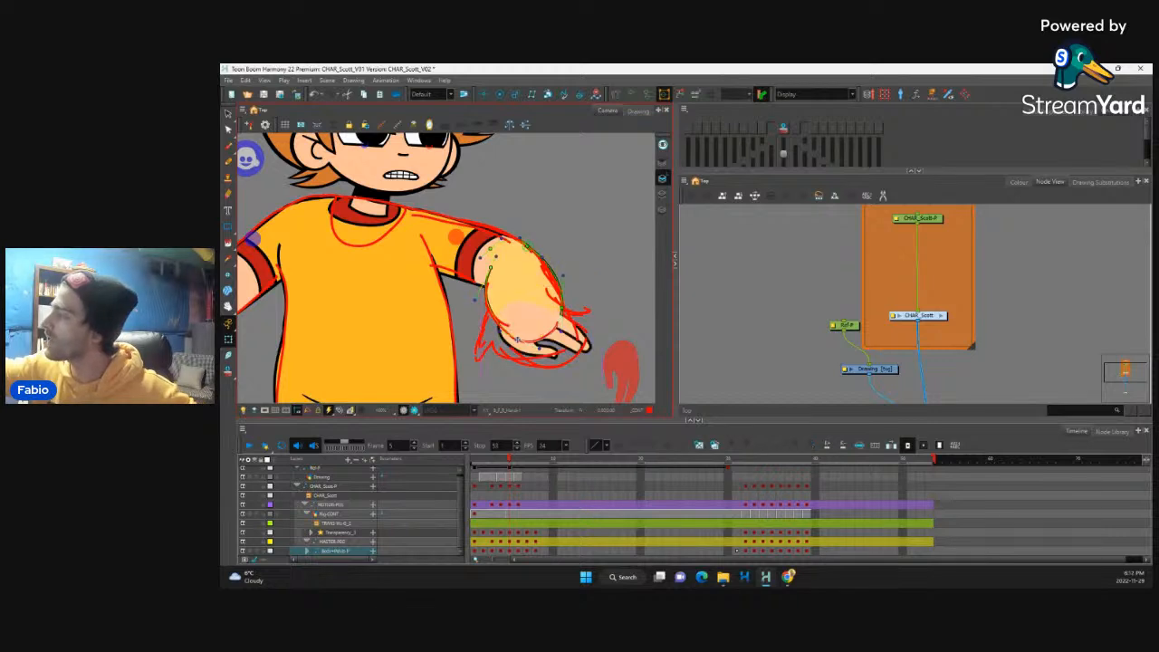
{"action": "left_click_drag", "start_coordinate": [518, 340], "coordinate": [497, 335]}
{"action": "left_click_drag", "start_coordinate": [491, 268], "coordinate": [469, 300]}
{"action": "left_click", "coordinate": [596, 281]}
Step: Open the front hand's drawing in the Drawing view for editing and enlarge it
{"action": "left_click", "coordinate": [565, 335]}
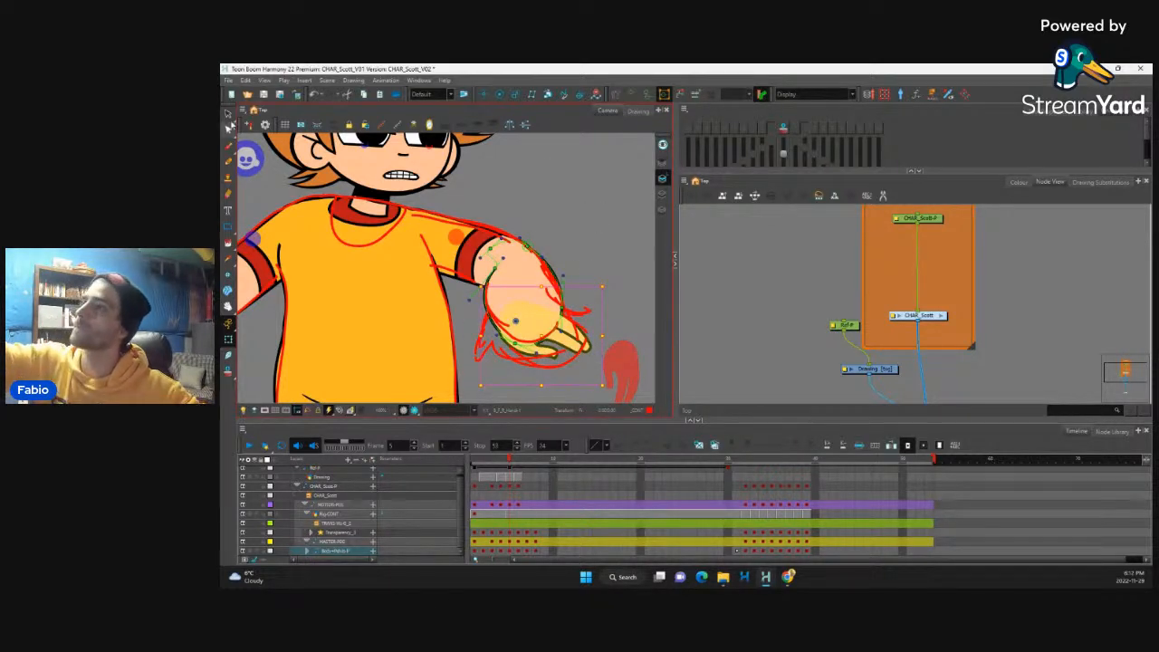
{"action": "left_click", "coordinate": [228, 116]}
{"action": "left_click", "coordinate": [638, 111]}
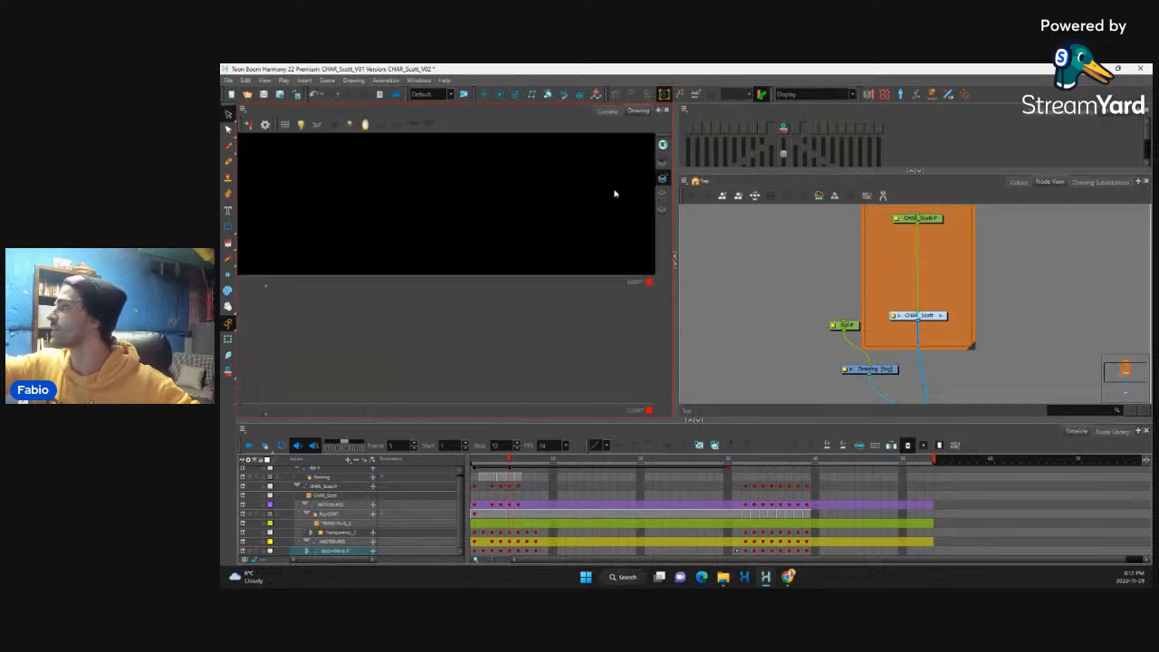
{"action": "key", "text": "2"}
{"action": "key", "text": "2"}
{"action": "key", "text": "2"}
{"action": "key", "text": "2"}
{"action": "key", "text": "2"}
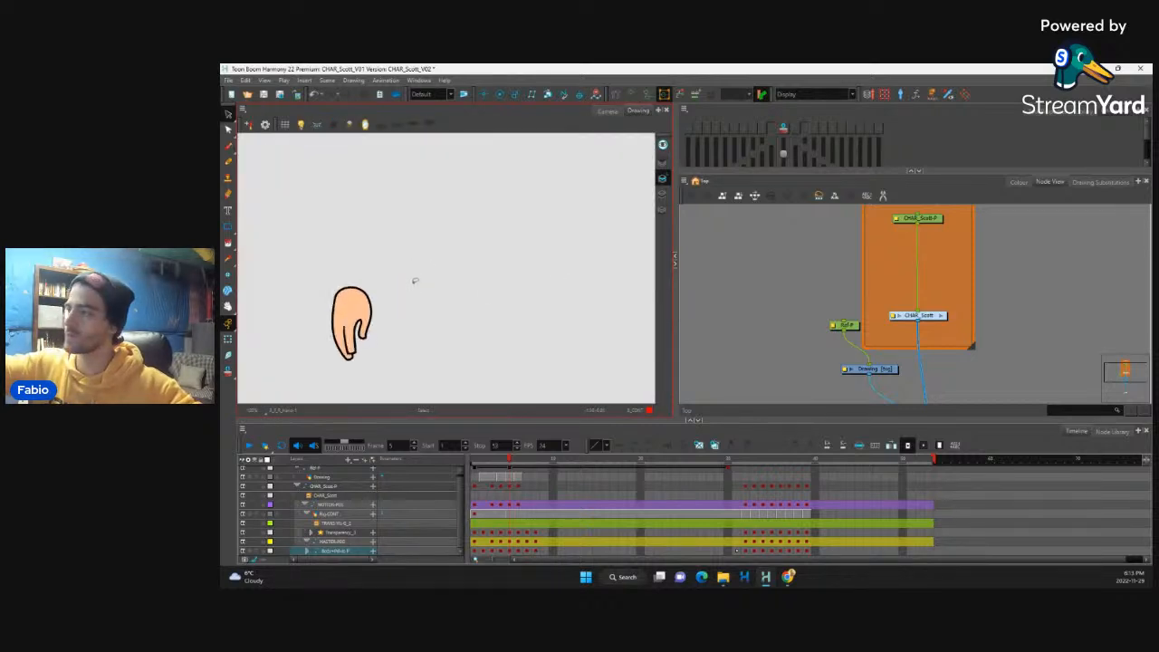
{"action": "left_click_drag", "start_coordinate": [377, 316], "coordinate": [511, 242]}
{"action": "key", "text": "2"}
{"action": "key", "text": "2"}
{"action": "left_click_drag", "start_coordinate": [436, 276], "coordinate": [490, 256]}
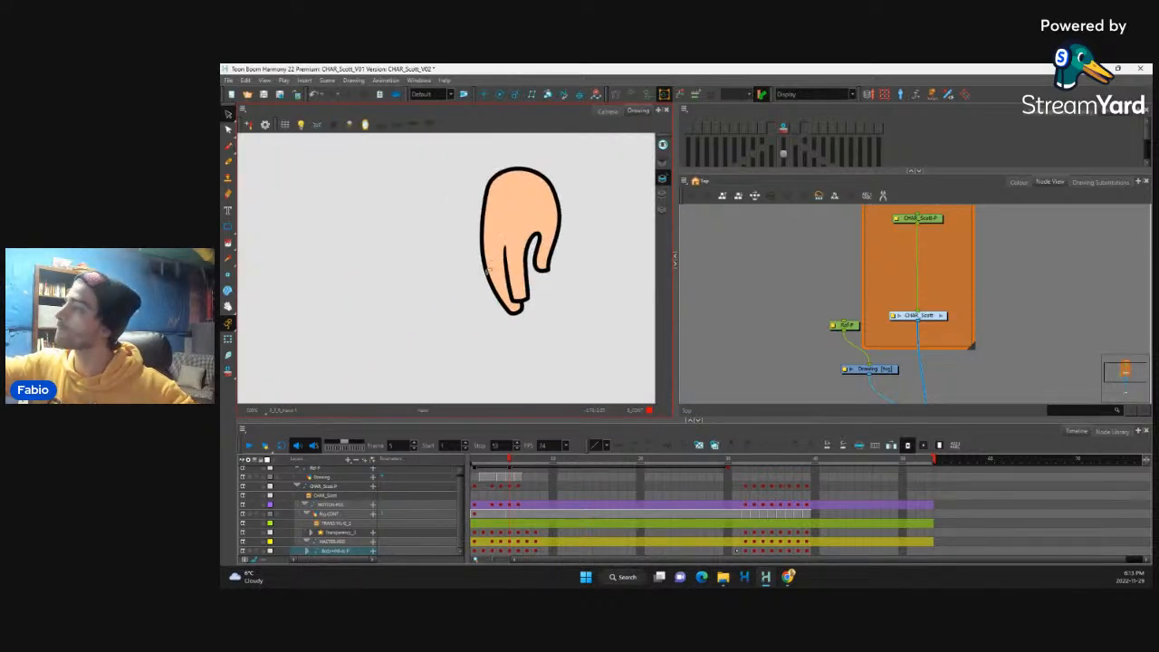
Step: In the hand drawing's overlay art, delete the outline strokes around the thumb and along the fingers' inner edge
{"action": "key", "text": "ctrl+a"}
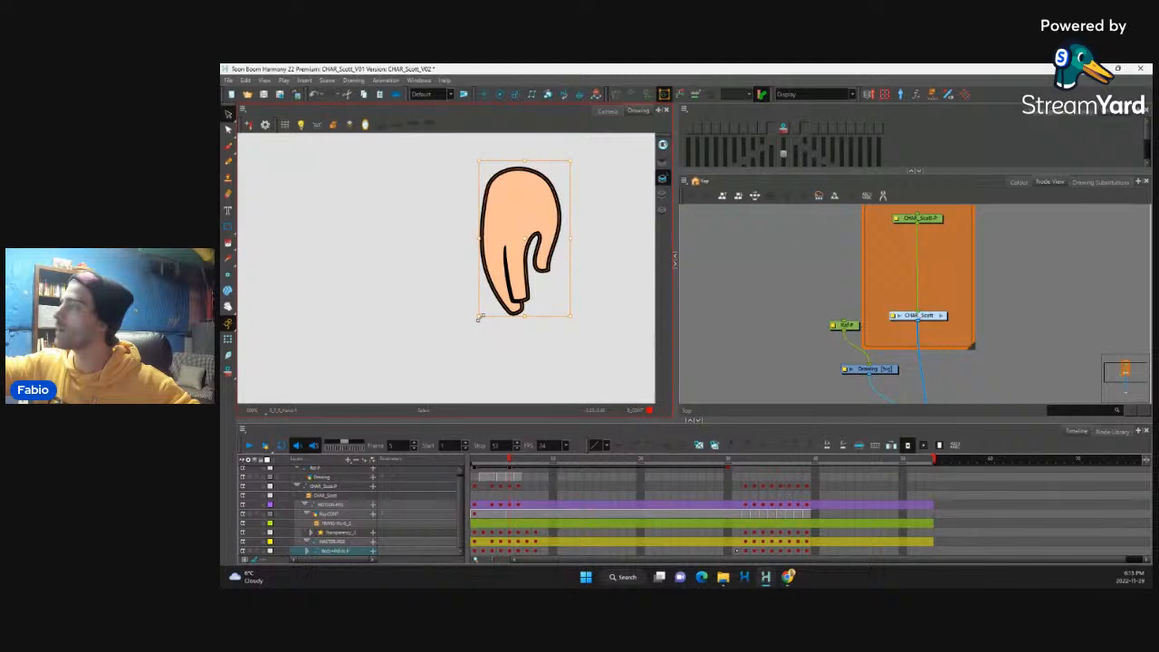
{"action": "left_click", "coordinate": [663, 162]}
{"action": "key", "text": "ctrl+v"}
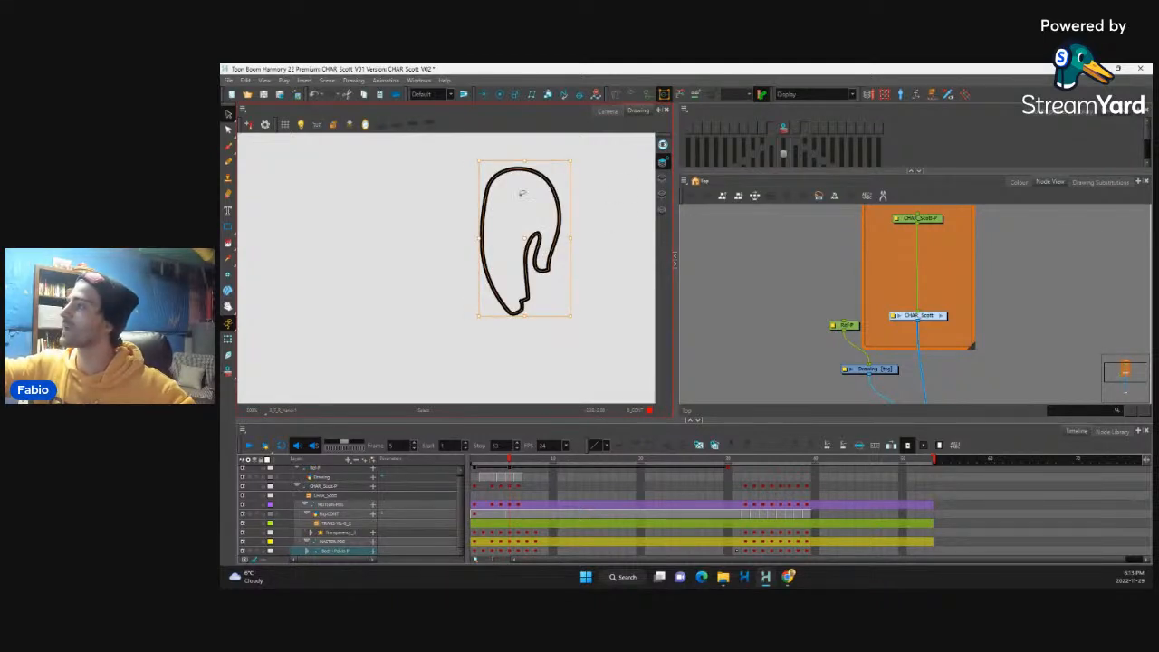
{"action": "left_click", "coordinate": [228, 130]}
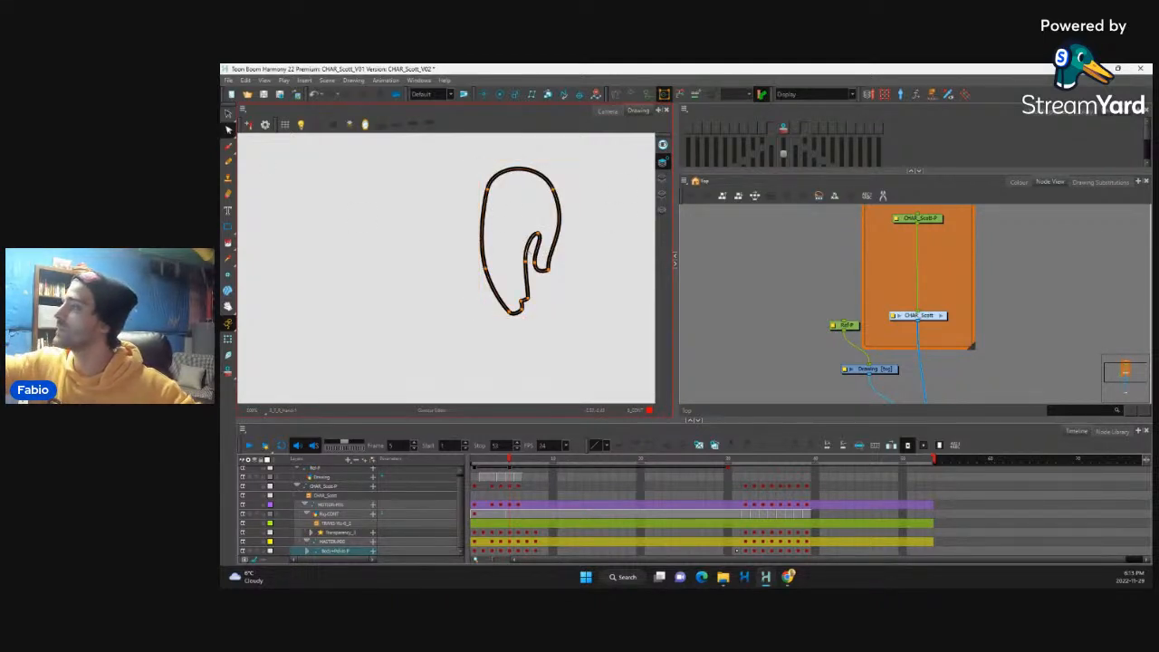
{"action": "key", "text": "Delete"}
{"action": "left_click", "coordinate": [540, 250]}
{"action": "key", "text": "Delete"}
{"action": "left_click", "coordinate": [543, 270]}
{"action": "key", "text": "Delete"}
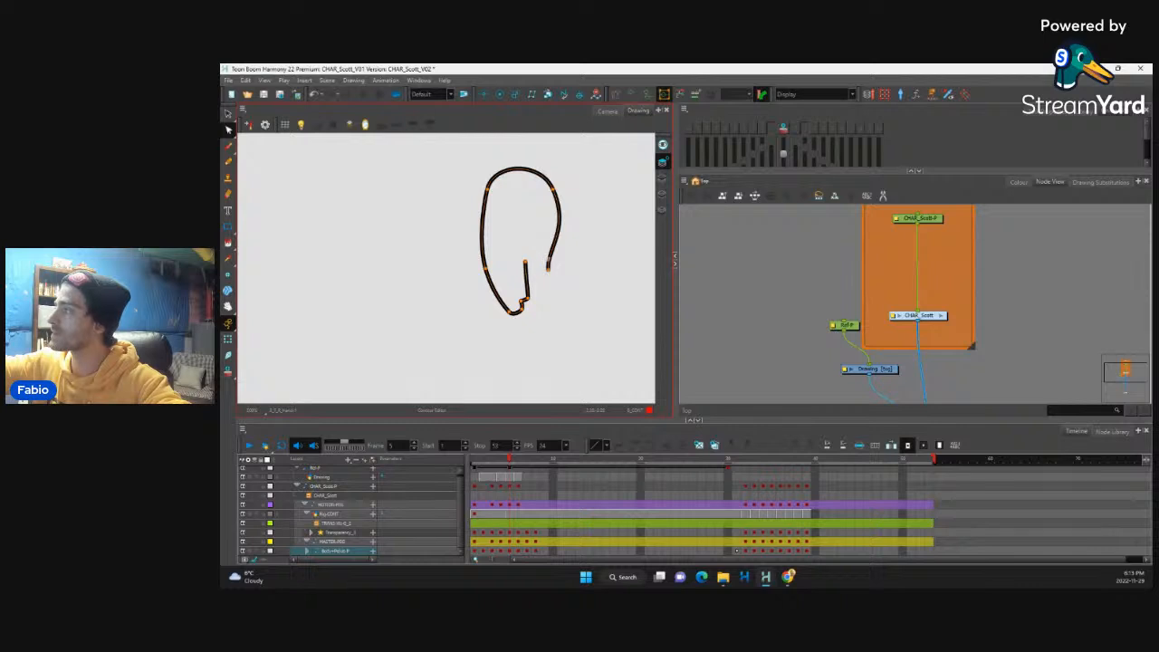
{"action": "left_click", "coordinate": [561, 219]}
{"action": "key", "text": "Delete"}
{"action": "left_click", "coordinate": [526, 277]}
{"action": "key", "text": "Delete"}
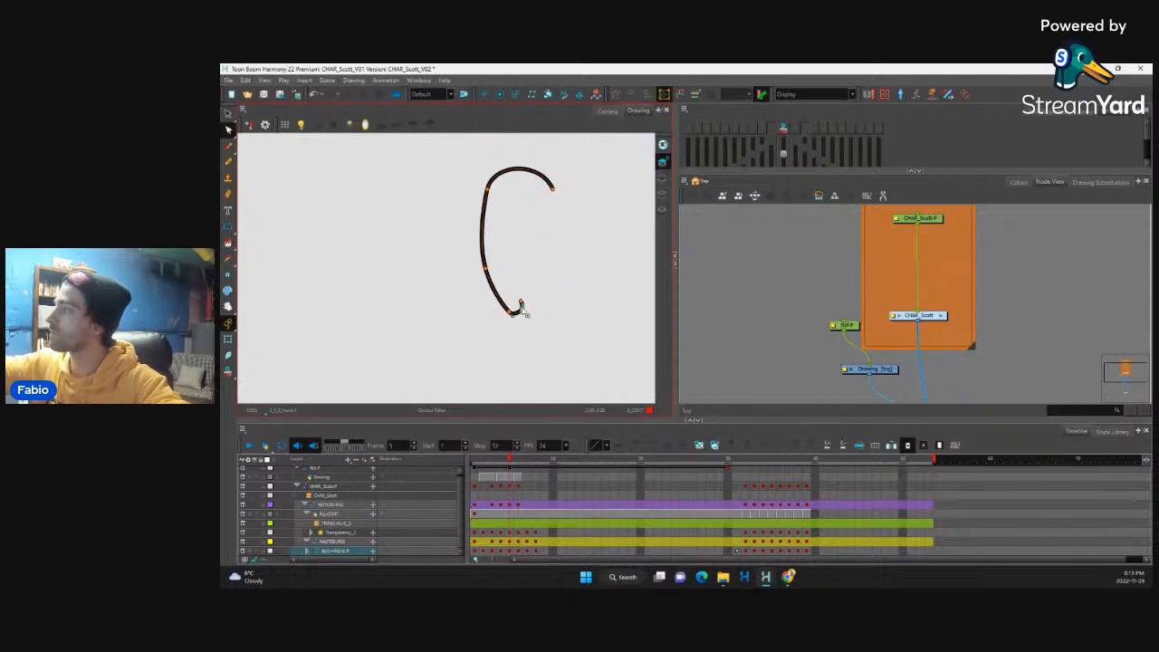
Step: Return to the Camera view and pull the front forearm's outer wrist deformation point inward to meet the hand
{"action": "left_click", "coordinate": [608, 113]}
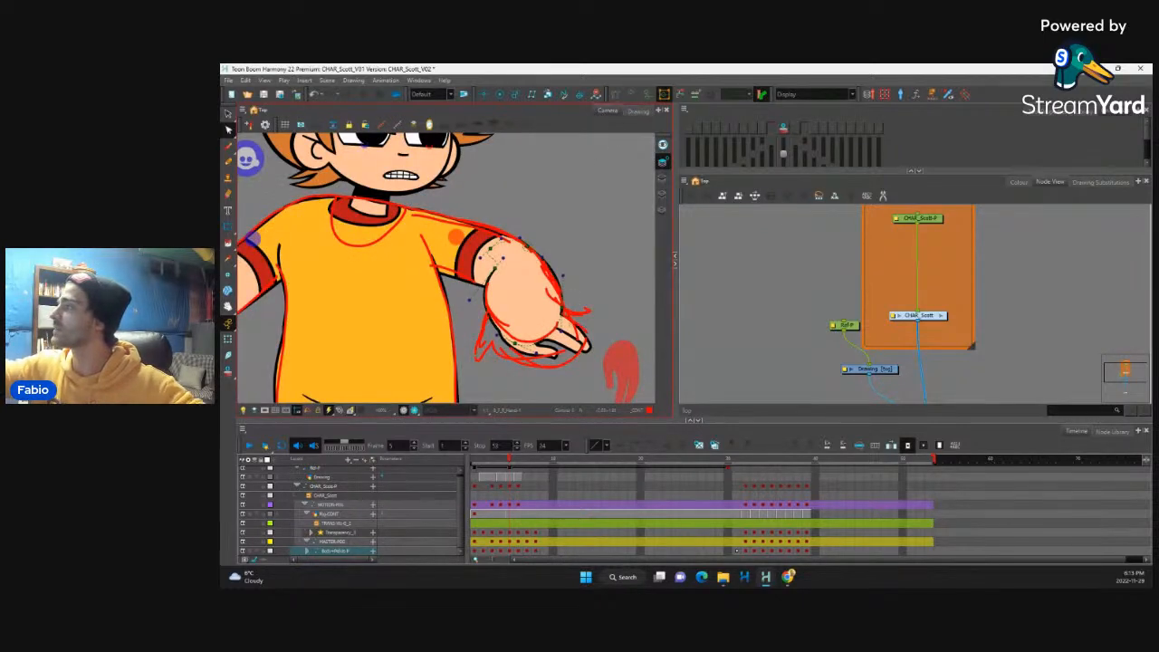
{"action": "left_click", "coordinate": [229, 339]}
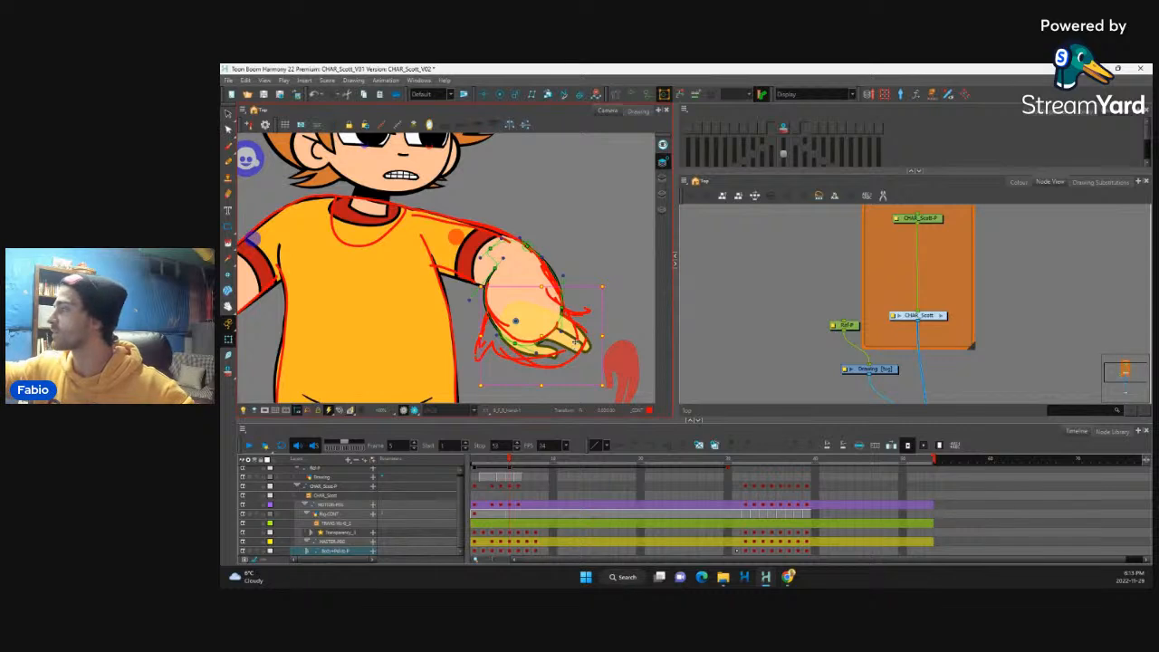
{"action": "left_click", "coordinate": [559, 308]}
{"action": "left_click_drag", "start_coordinate": [560, 309], "coordinate": [542, 301]}
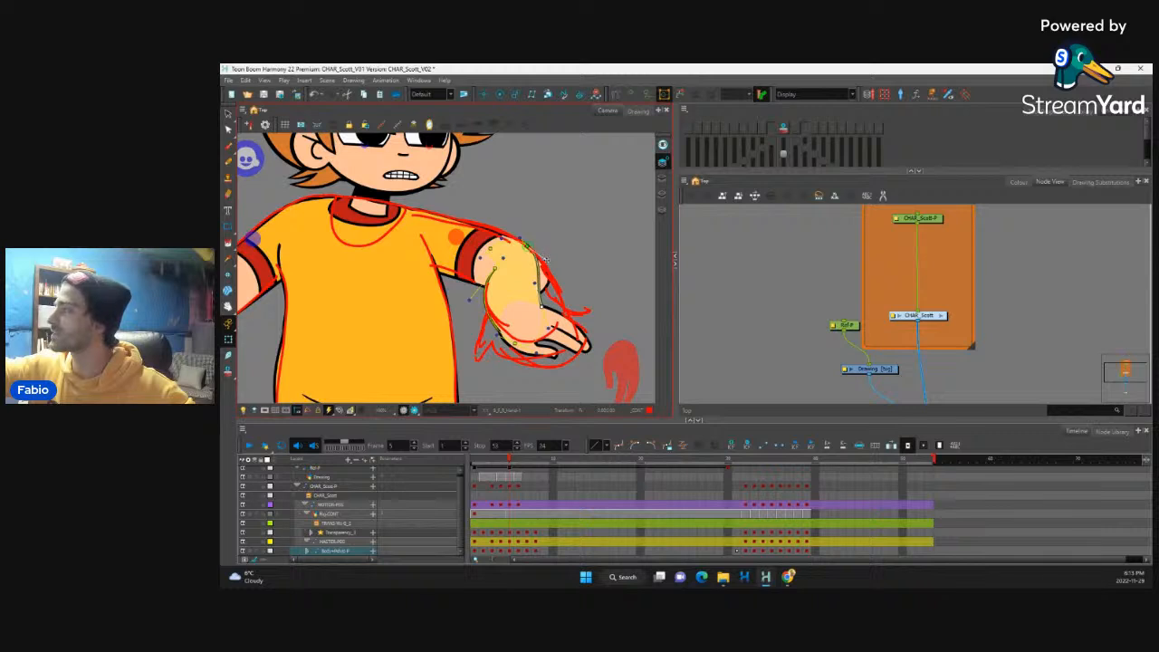
Step: Select the front upper arm's elbow-end deformation points and nudge them inward and up behind the forearm
{"action": "left_click", "coordinate": [545, 280]}
{"action": "key", "text": "F11"}
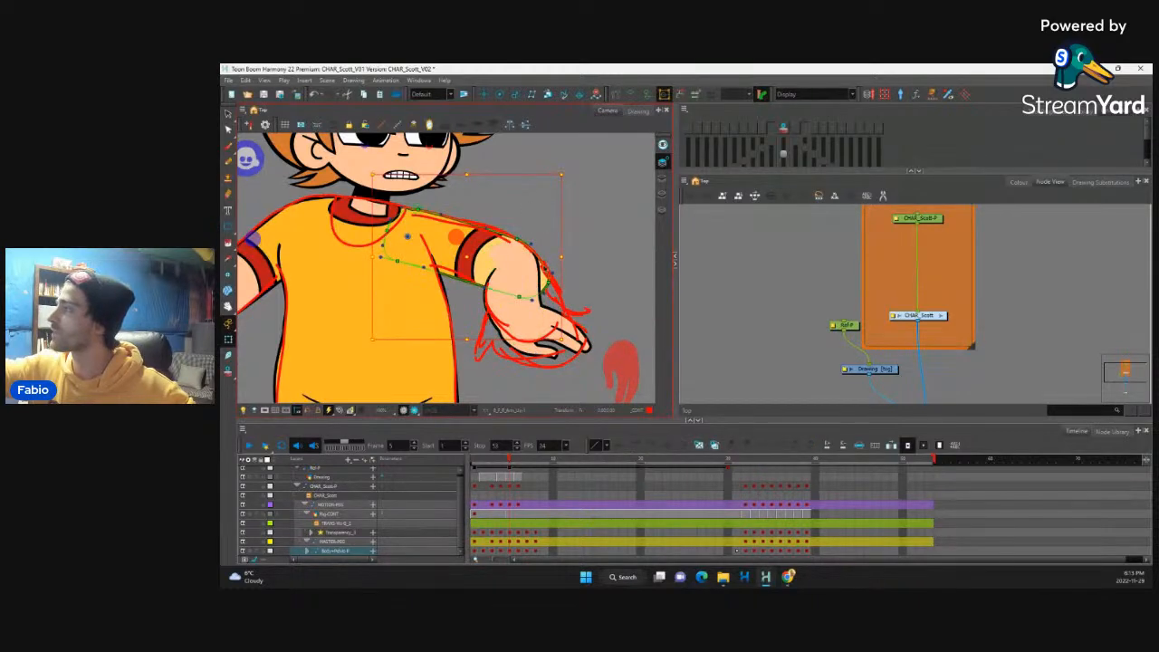
{"action": "left_click_drag", "start_coordinate": [503, 223], "coordinate": [564, 288]}
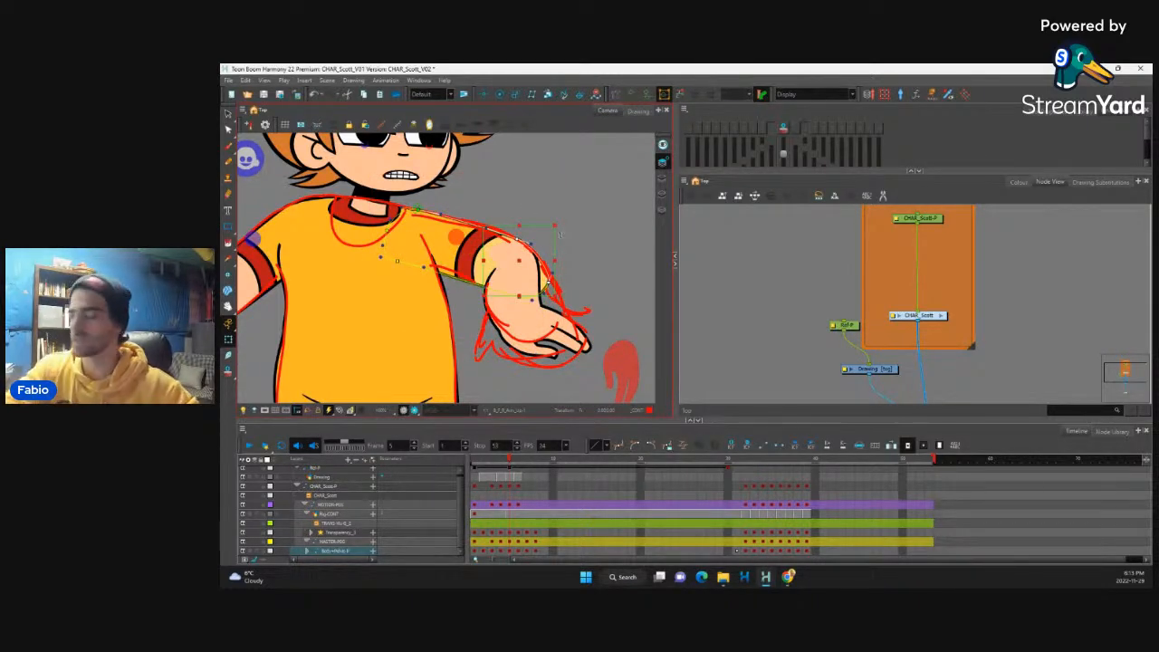
{"action": "left_click_drag", "start_coordinate": [560, 232], "coordinate": [561, 239]}
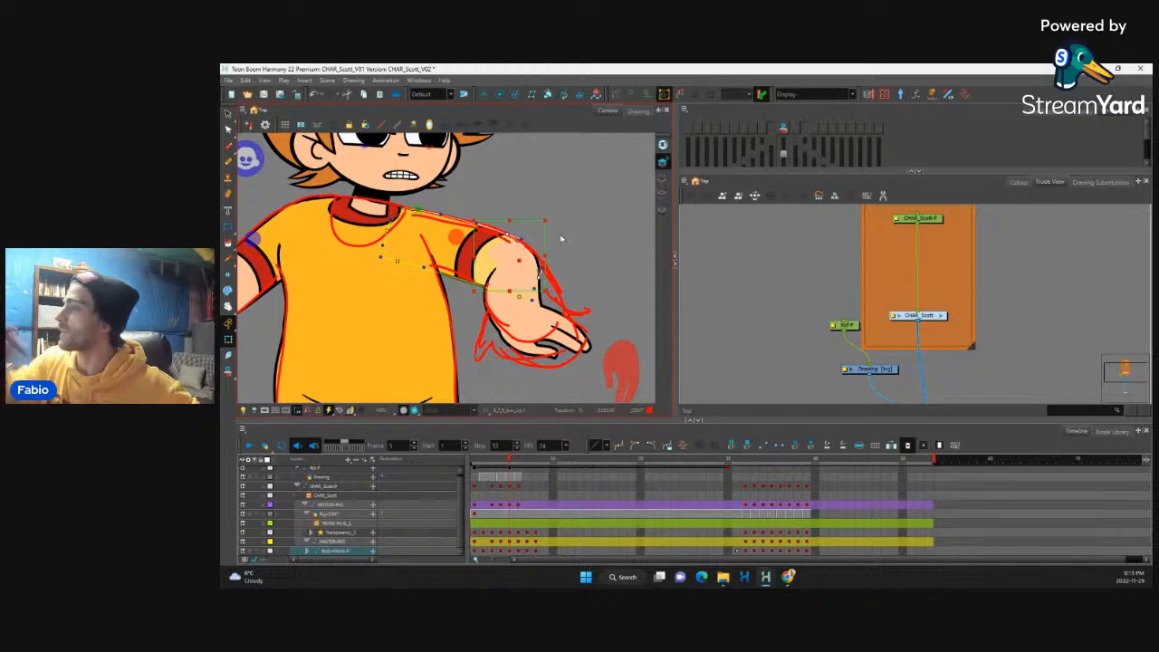
{"action": "left_click", "coordinate": [529, 187]}
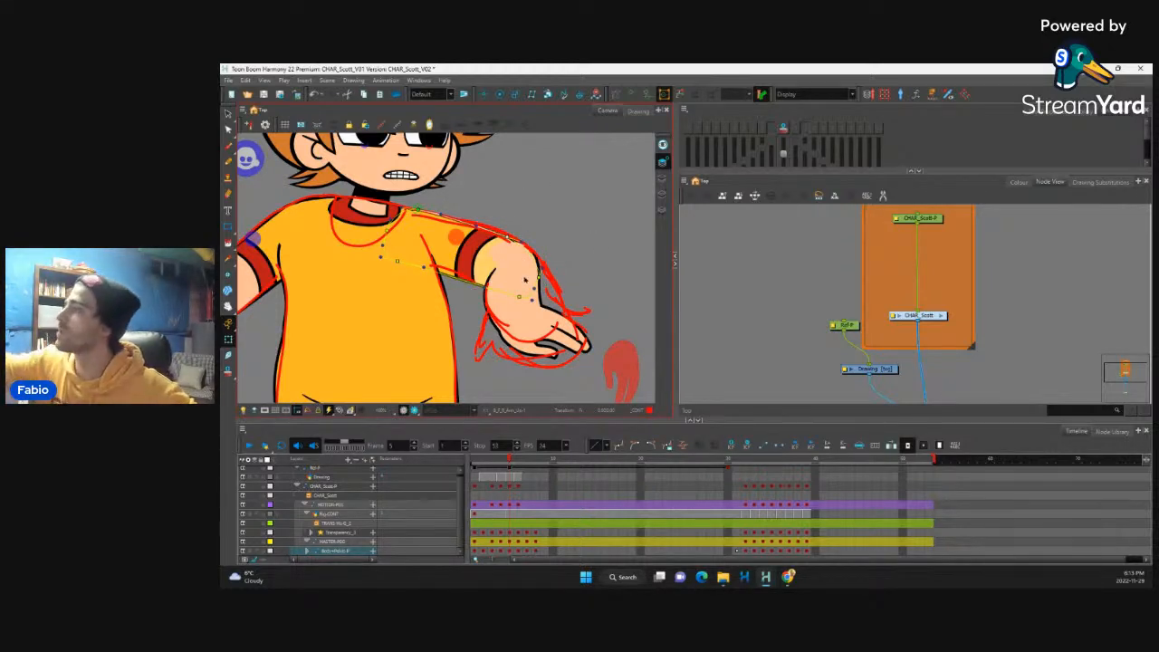
Step: Fine-tune the front forearm's elbow and inner wrist deformation points, and hide the deformation controls
{"action": "left_click", "coordinate": [526, 280]}
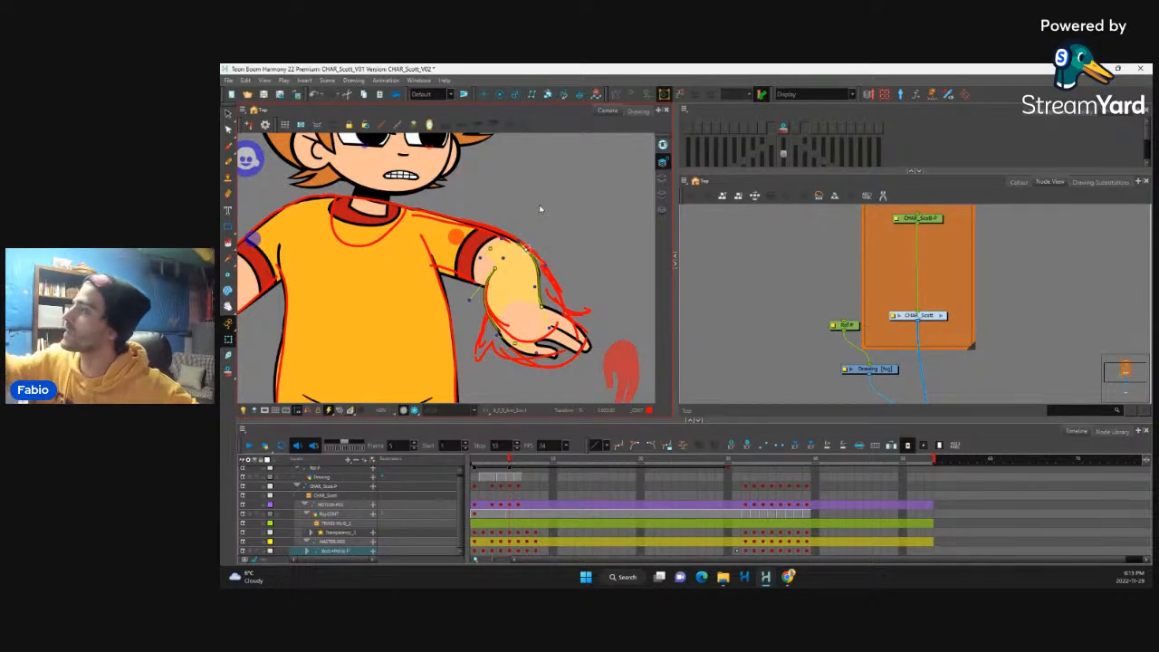
{"action": "mouse_move", "coordinate": [526, 249]}
{"action": "left_mouse_down"}
{"action": "mouse_move", "coordinate": [547, 270]}
{"action": "mouse_move", "coordinate": [498, 264]}
{"action": "left_mouse_up"}
{"action": "left_click_drag", "start_coordinate": [497, 334], "coordinate": [500, 335]}
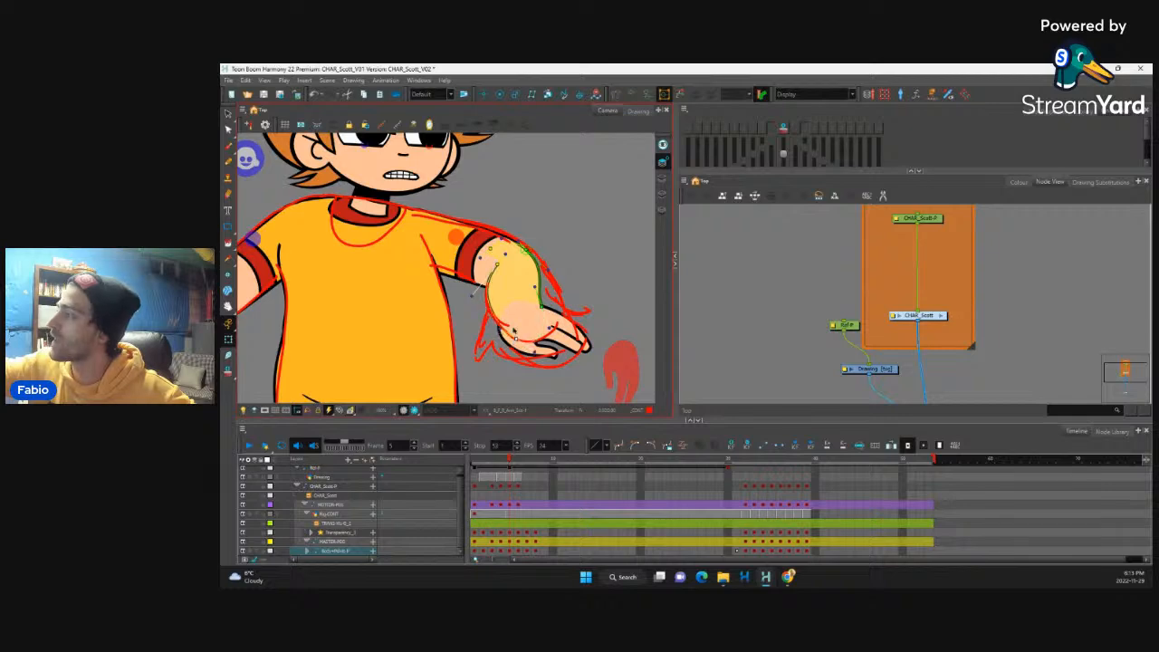
{"action": "key", "text": "shift+c"}
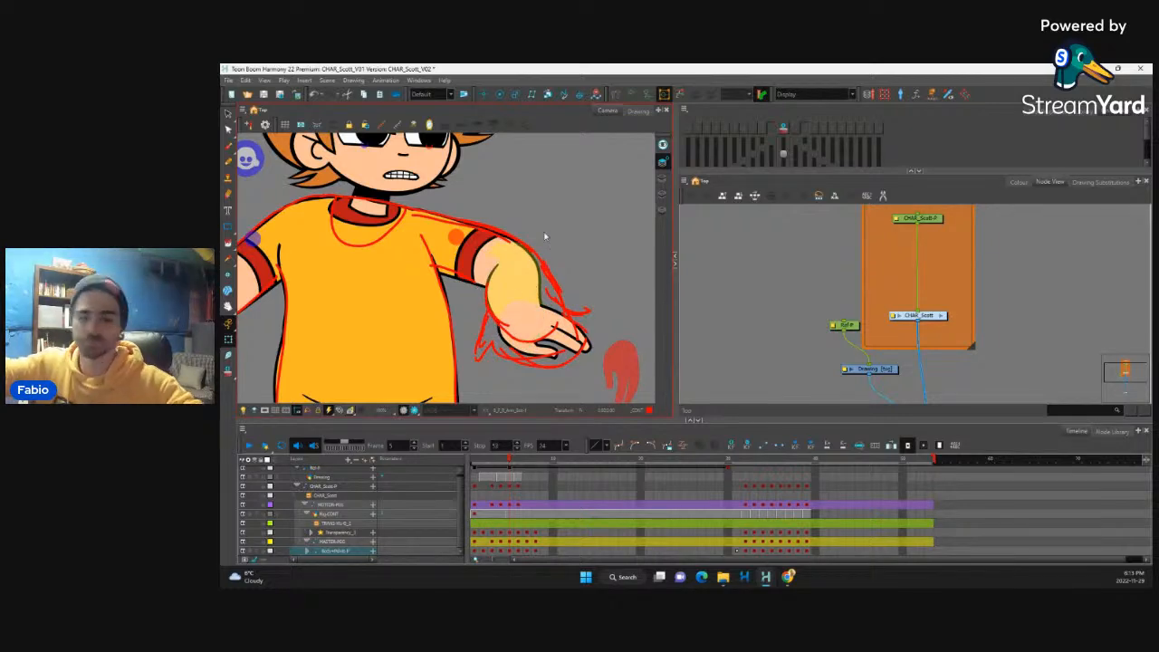
{"action": "scroll", "coordinate": [545, 237], "scroll_direction": "down", "scroll_amount": 6}
{"action": "scroll", "coordinate": [514, 272], "scroll_direction": "up", "scroll_amount": 2}
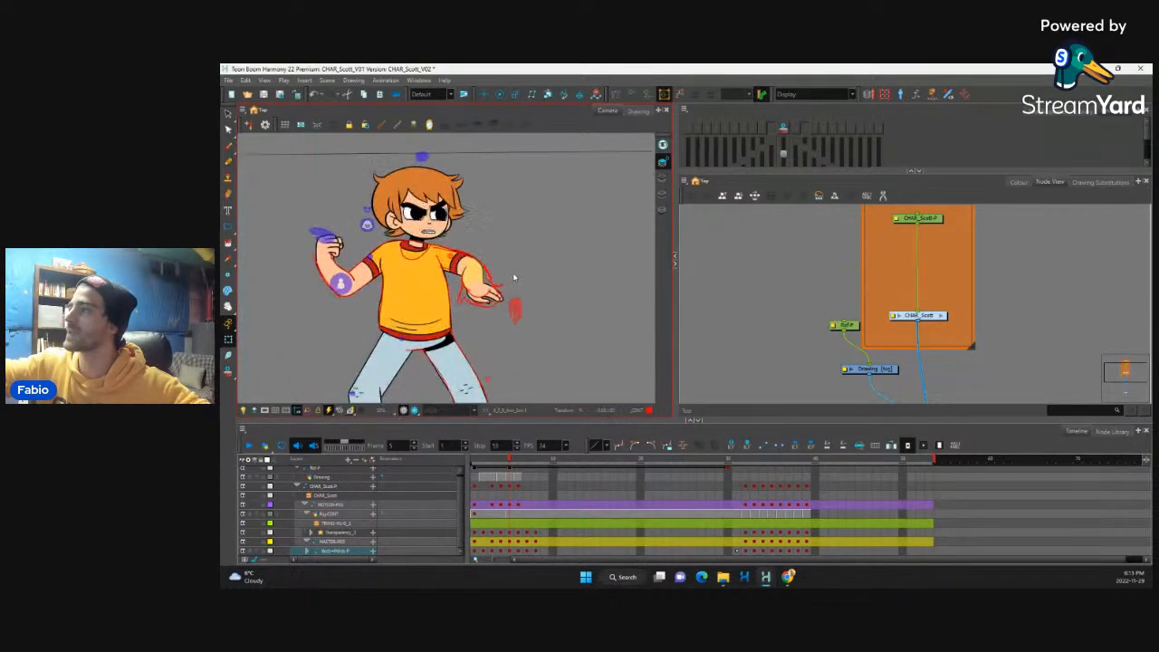
Step: Flip repeatedly between frame 5 and the preceding frame to compare the character's poses and the flow of the motion
{"action": "scroll", "coordinate": [514, 277], "scroll_direction": "up", "scroll_amount": 2}
{"action": "scroll", "coordinate": [546, 246], "scroll_direction": "down", "scroll_amount": 3}
{"action": "scroll", "coordinate": [547, 246], "scroll_direction": "up", "scroll_amount": 2}
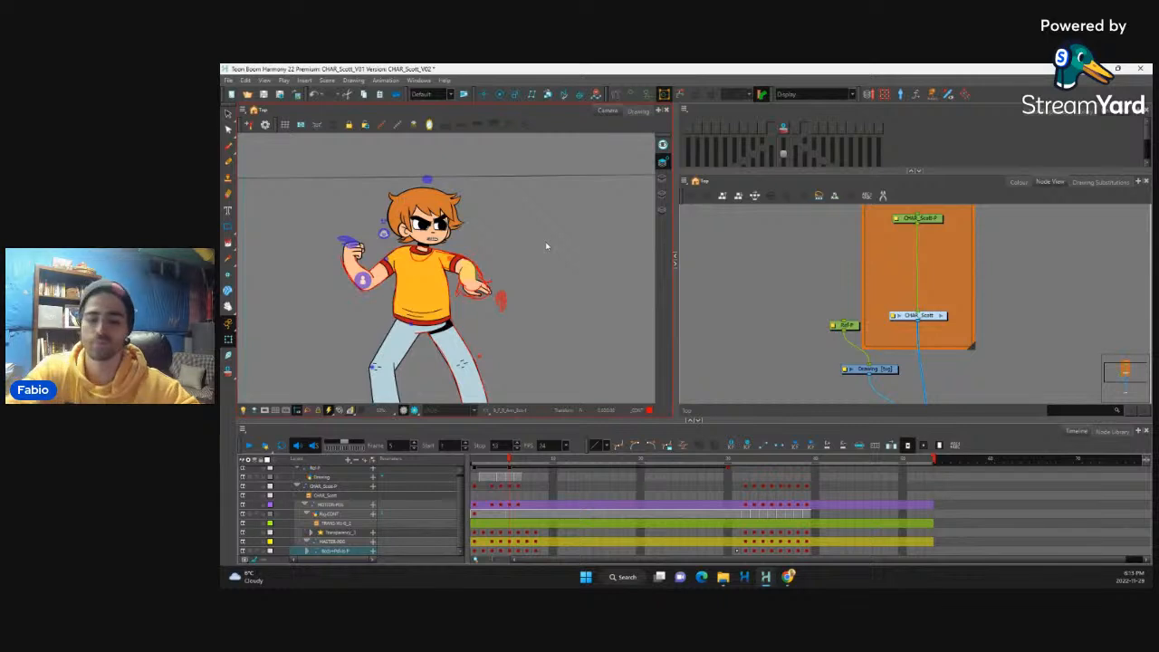
{"action": "key", "text": "comma"}
{"action": "key", "text": "period"}
{"action": "key", "text": "comma"}
{"action": "key", "text": "period"}
{"action": "key", "text": "comma"}
{"action": "key", "text": "period"}
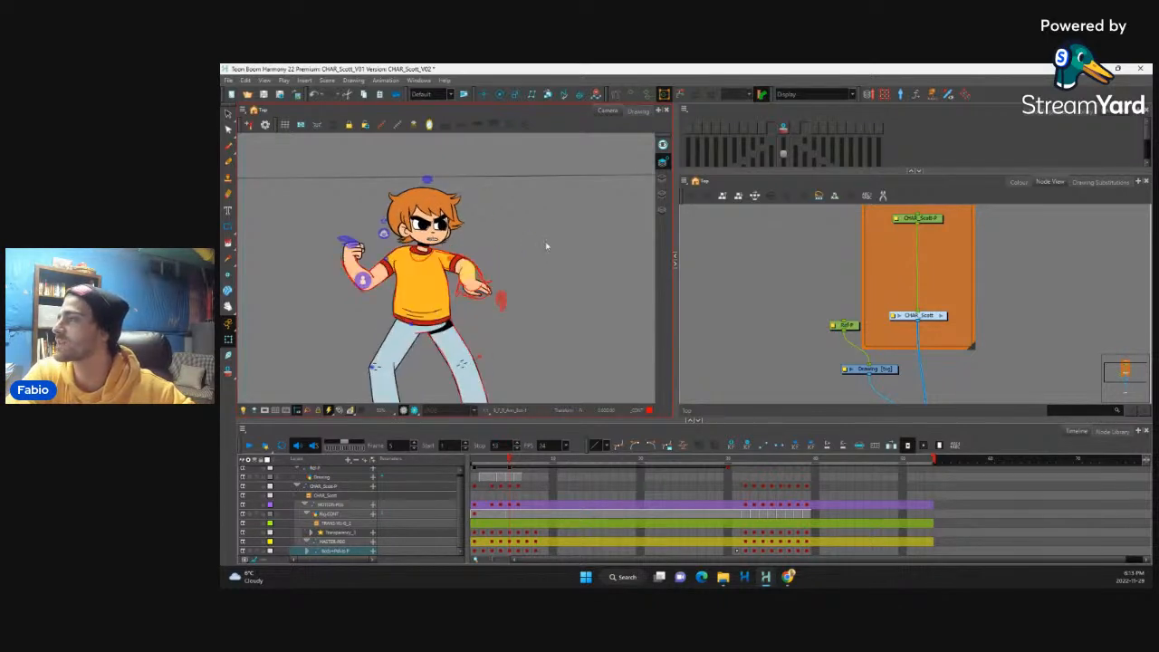
{"action": "key", "text": "comma"}
{"action": "key", "text": "period"}
Step: Try alternative drawing substitutions for the front hand, settling on hand drawing 6, and check it against the full figure
{"action": "scroll", "coordinate": [511, 274], "scroll_direction": "up", "scroll_amount": 4}
{"action": "left_click", "coordinate": [523, 315]}
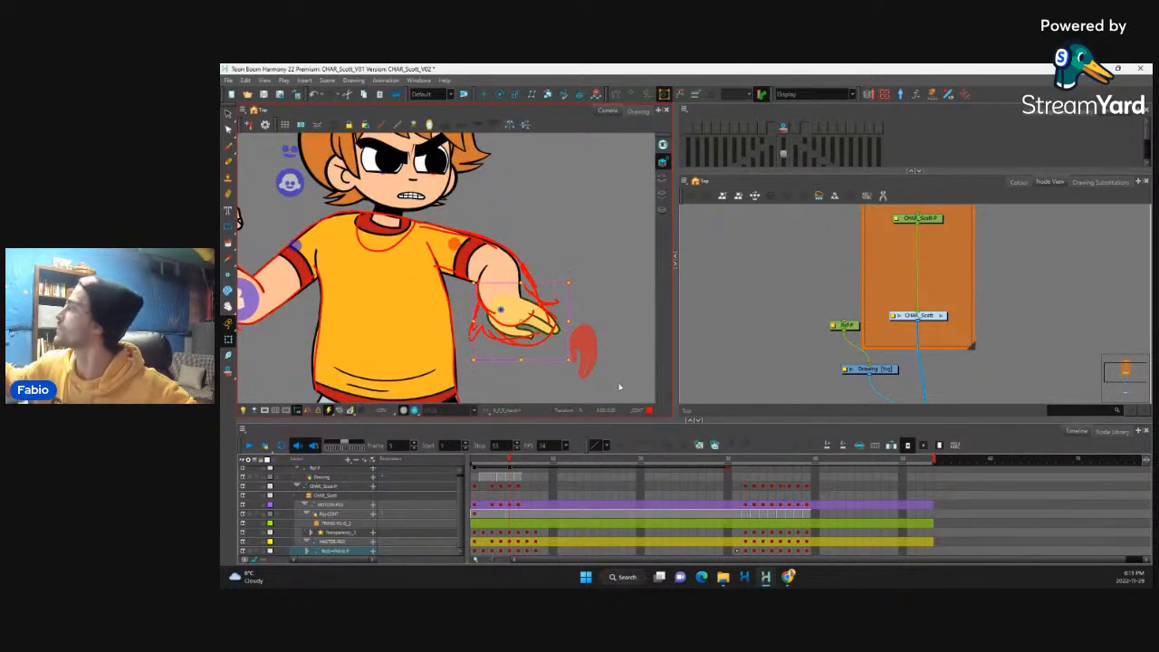
{"action": "left_click", "coordinate": [1101, 182]}
{"action": "left_click", "coordinate": [720, 328]}
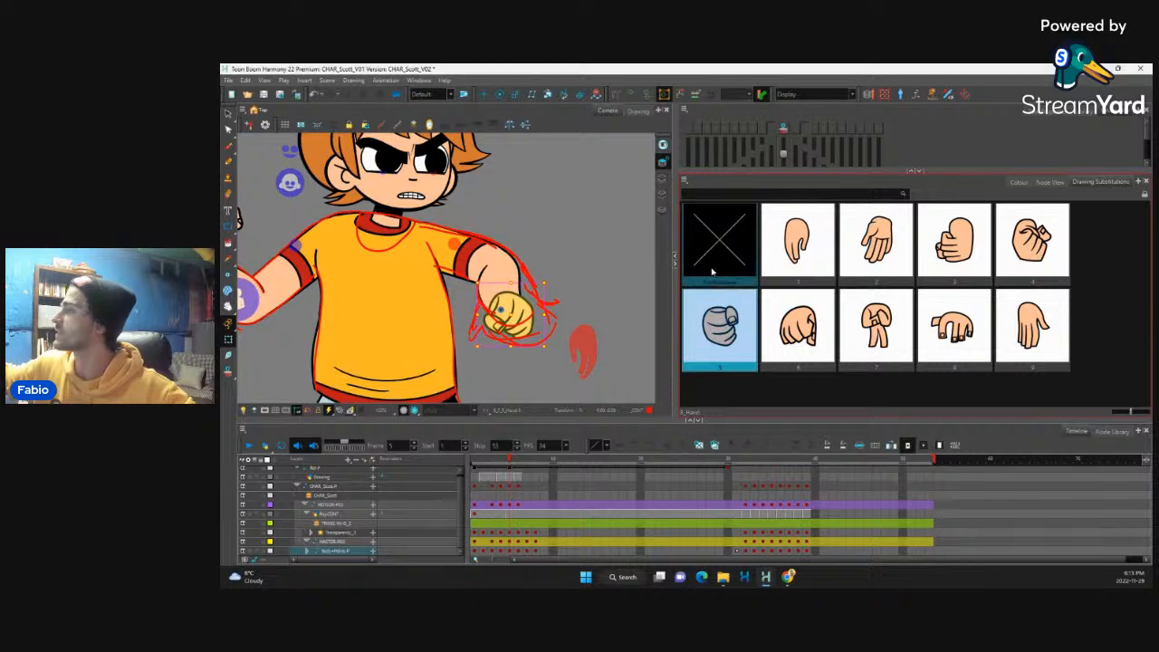
{"action": "left_click", "coordinate": [954, 327]}
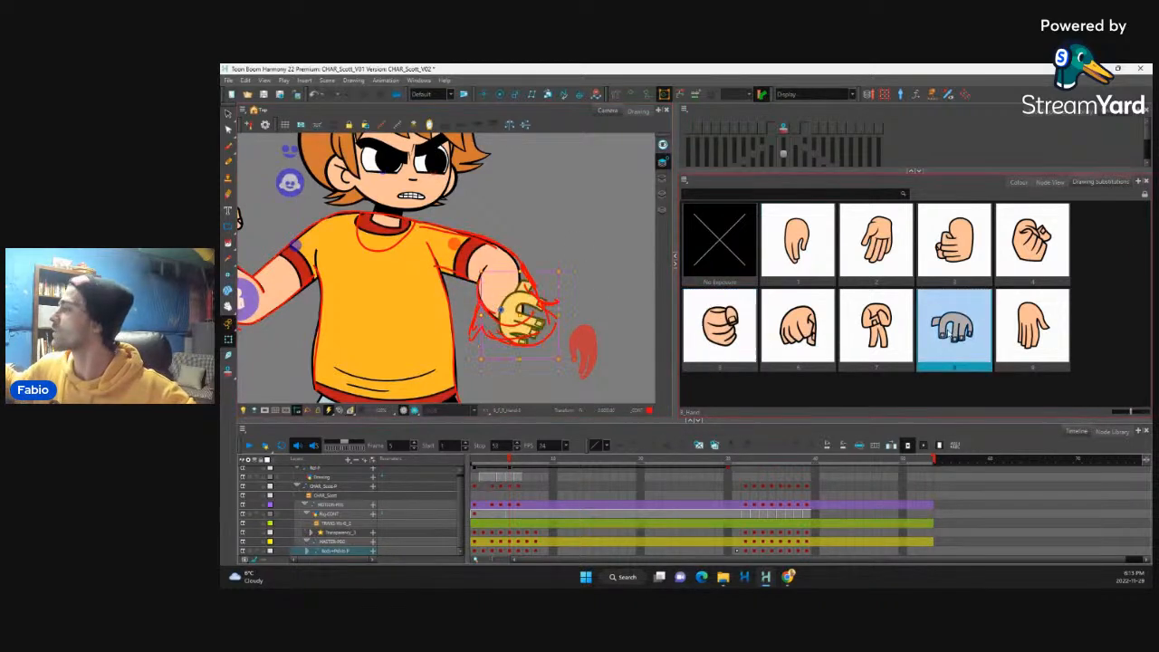
{"action": "left_click", "coordinate": [805, 339]}
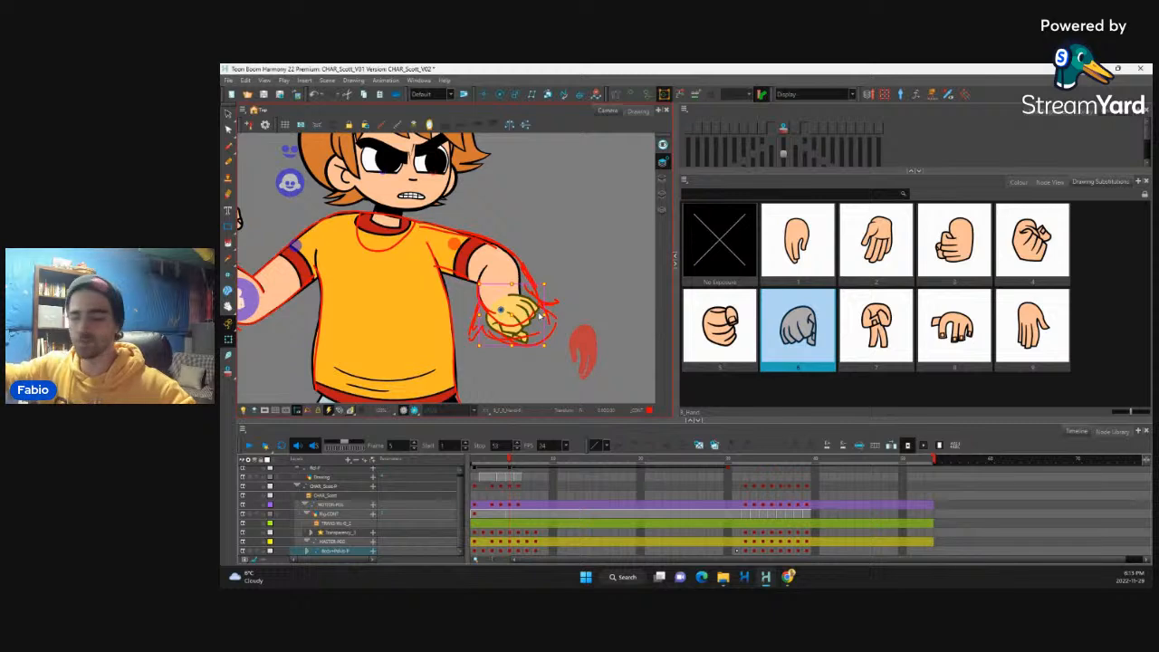
{"action": "scroll", "coordinate": [539, 316], "scroll_direction": "down", "scroll_amount": 5}
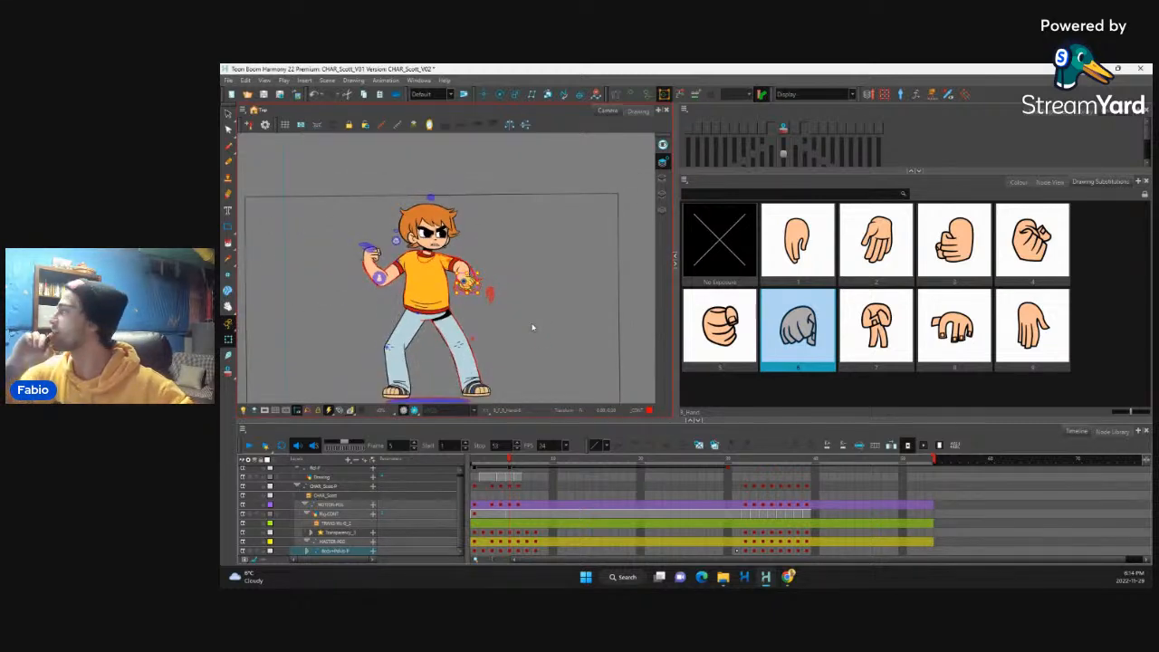
{"action": "scroll", "coordinate": [533, 328], "scroll_direction": "up", "scroll_amount": 4}
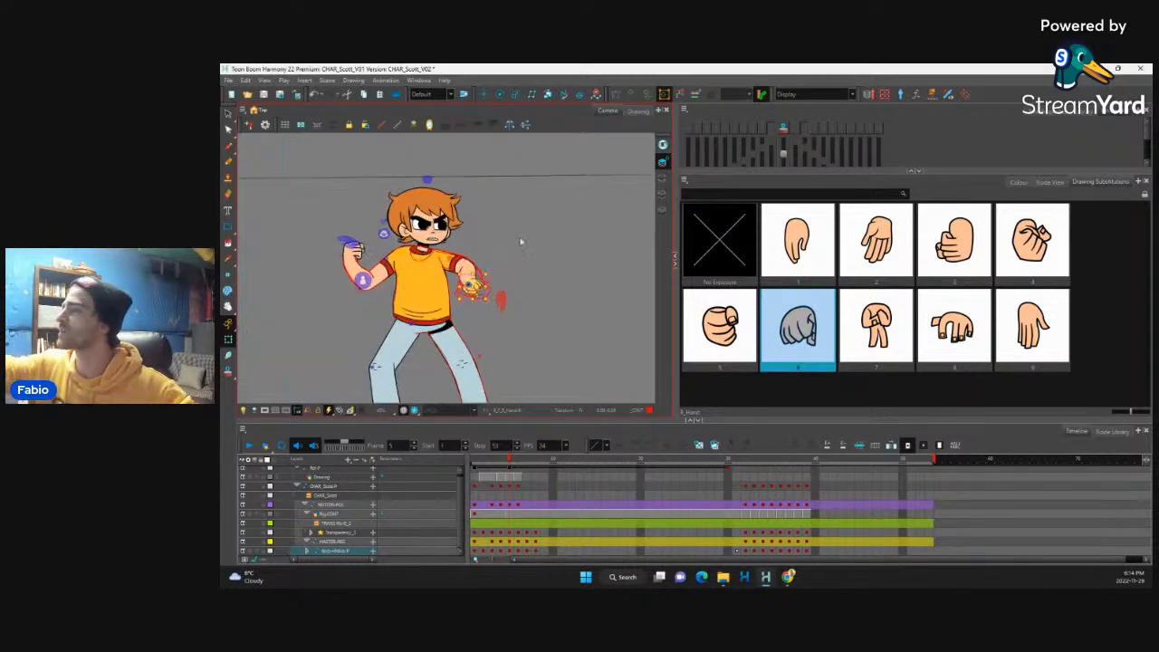
{"action": "scroll", "coordinate": [517, 272], "scroll_direction": "down", "scroll_amount": 2}
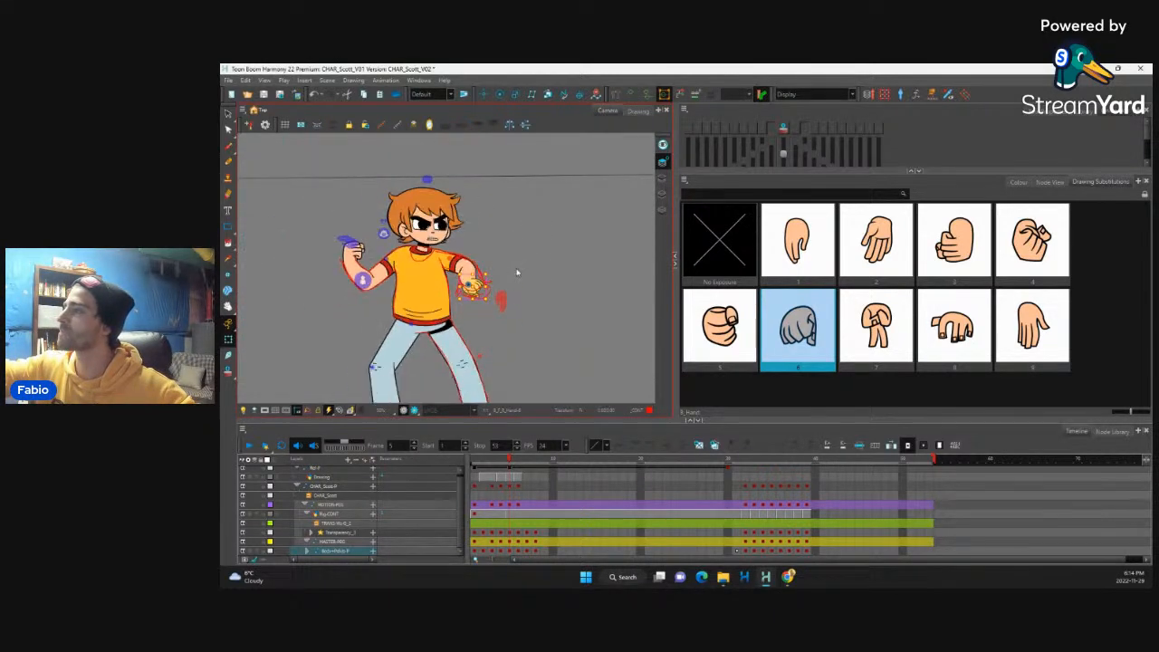
{"action": "scroll", "coordinate": [517, 273], "scroll_direction": "down", "scroll_amount": 3}
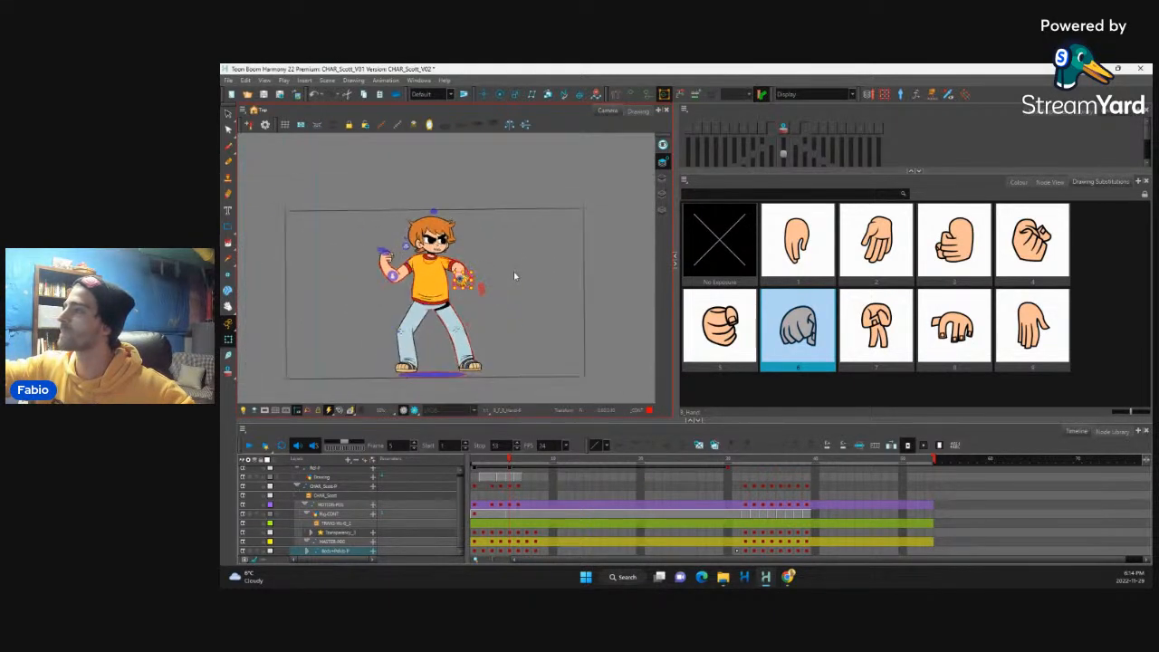
{"action": "scroll", "coordinate": [514, 272], "scroll_direction": "up", "scroll_amount": 3}
Step: Select the sketch Drawing layer in the node network and remove its red contour sketch from frame 5
{"action": "left_click", "coordinate": [1050, 183]}
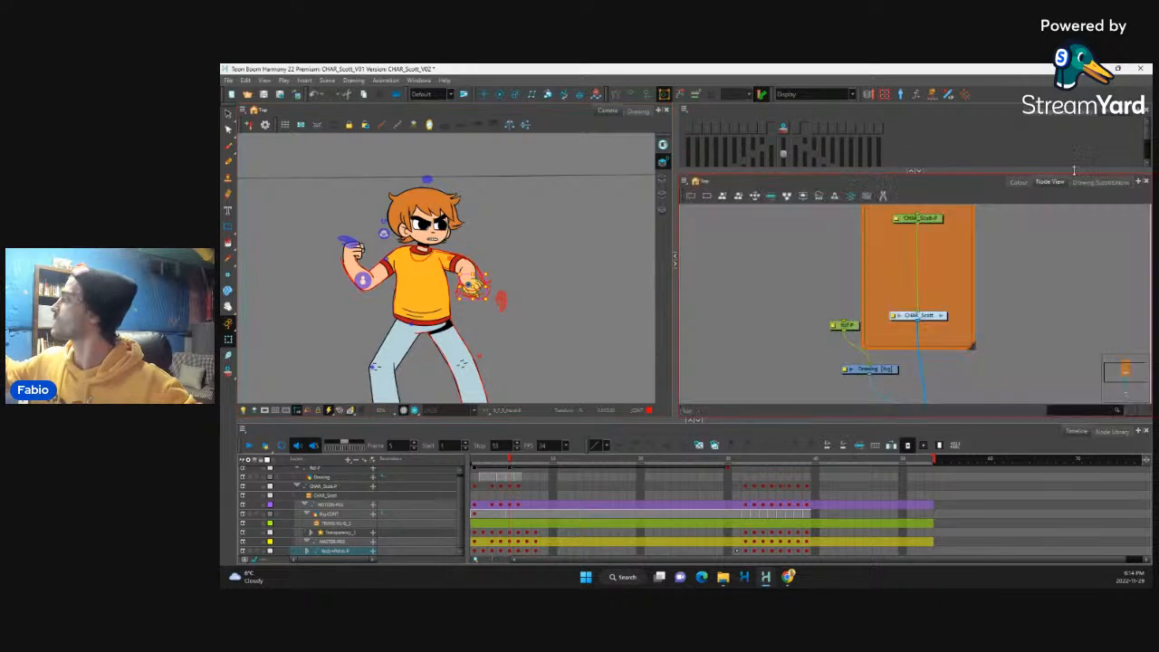
{"action": "left_click", "coordinate": [871, 370]}
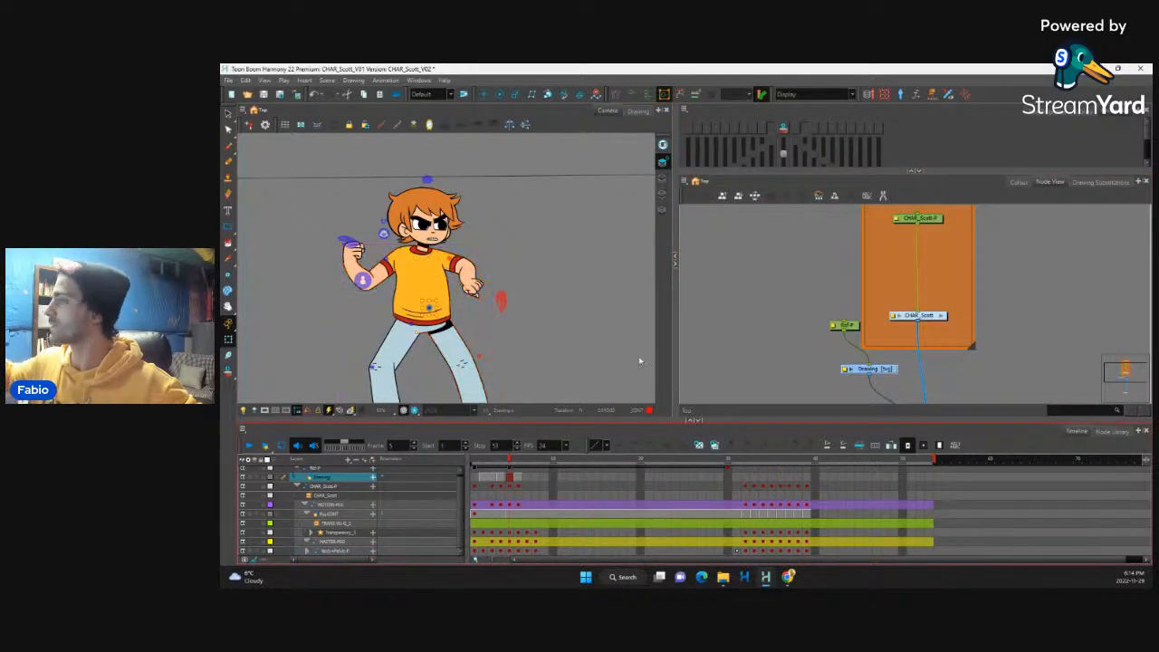
{"action": "scroll", "coordinate": [490, 261], "scroll_direction": "up", "scroll_amount": 2}
{"action": "key", "text": "2"}
{"action": "key", "text": "2"}
{"action": "key", "text": "1"}
{"action": "key", "text": "1"}
{"action": "key", "text": "1"}
{"action": "key", "text": "1"}
{"action": "key", "text": "1"}
{"action": "key", "text": "1"}
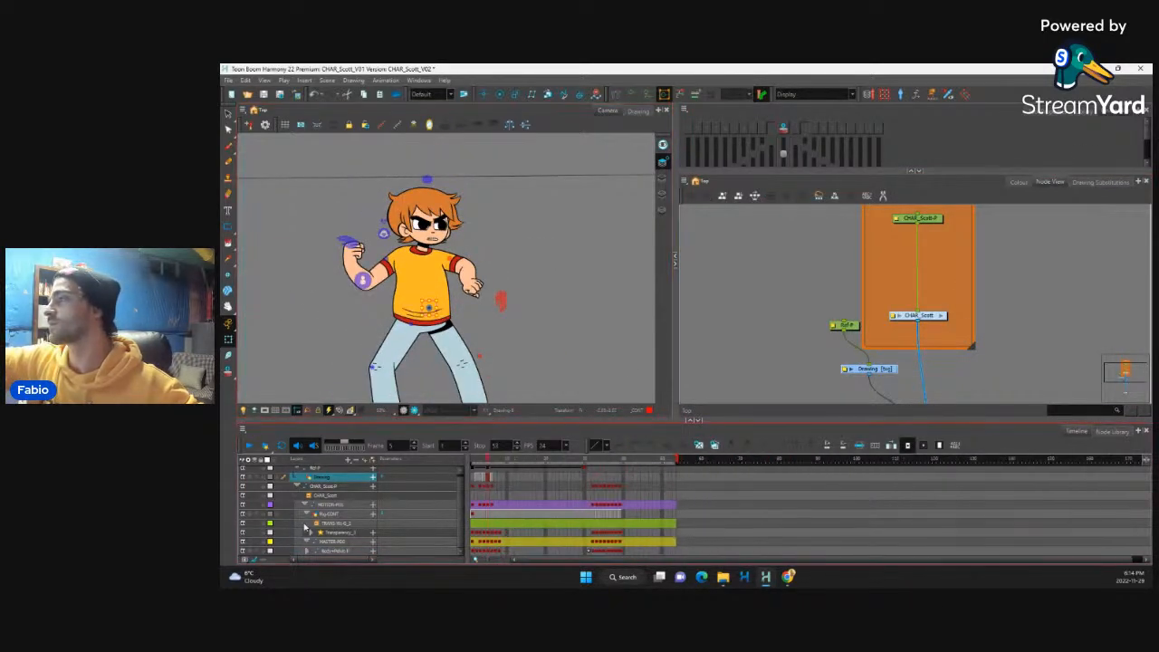
{"action": "key", "text": "2"}
{"action": "key", "text": "2"}
{"action": "key", "text": "2"}
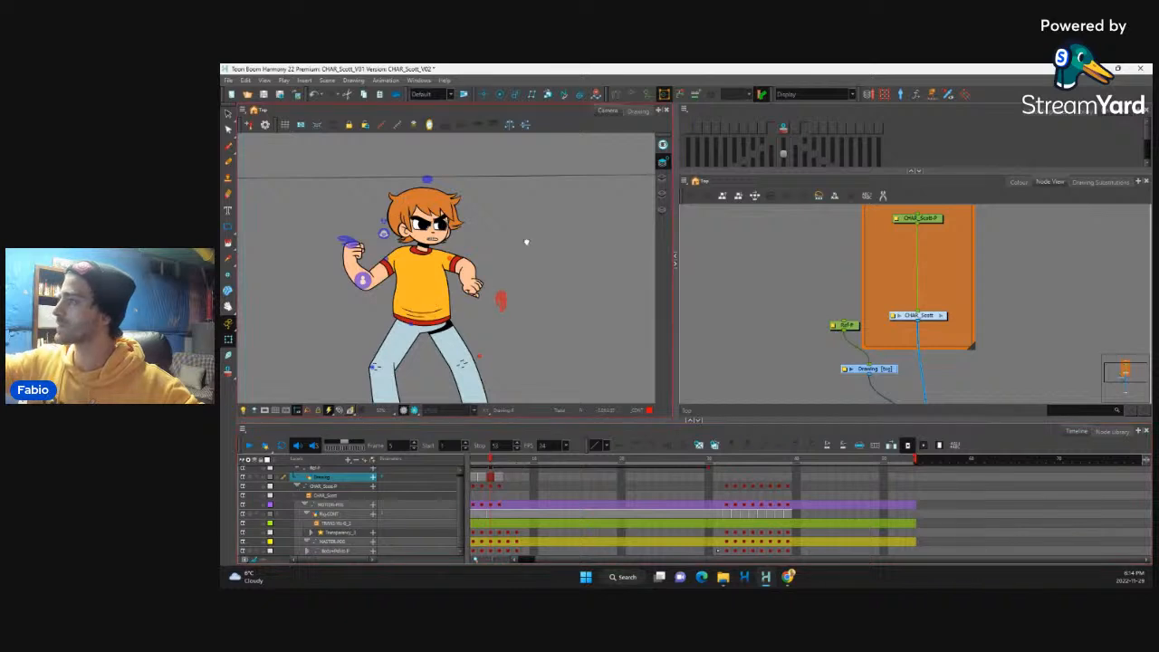
Step: Select the front hand on the character at frame 5
{"action": "left_click_drag", "start_coordinate": [517, 263], "coordinate": [542, 224]}
{"action": "scroll", "coordinate": [513, 223], "scroll_direction": "up", "scroll_amount": 2}
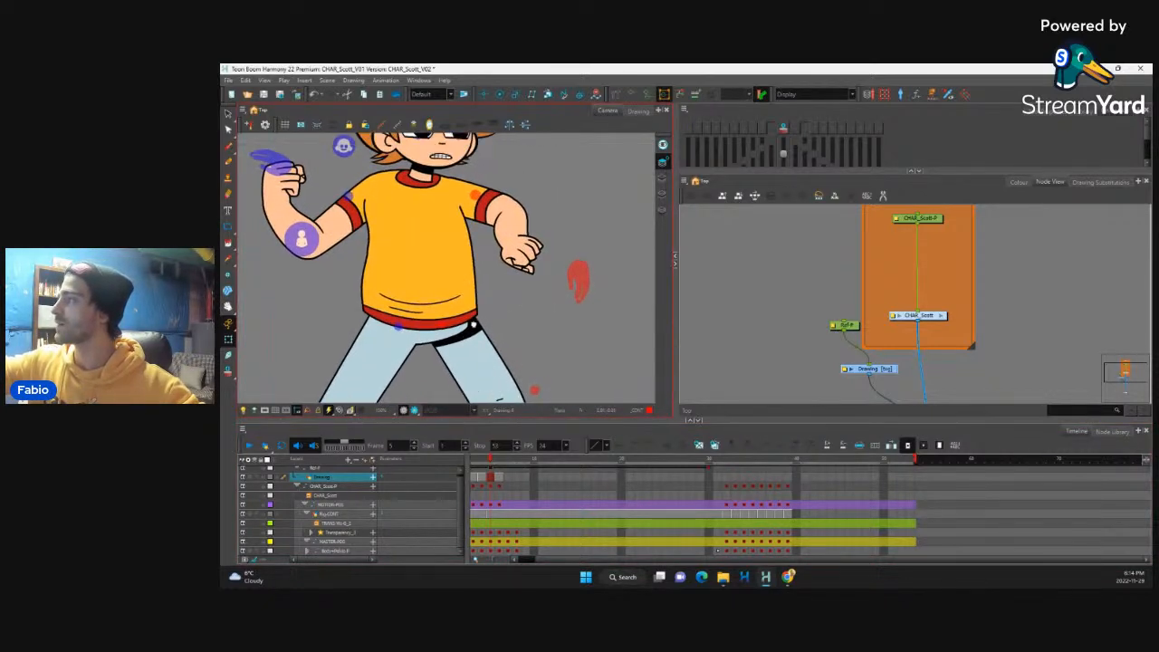
{"action": "scroll", "coordinate": [473, 324], "scroll_direction": "up", "scroll_amount": 1}
{"action": "left_click", "coordinate": [462, 302]}
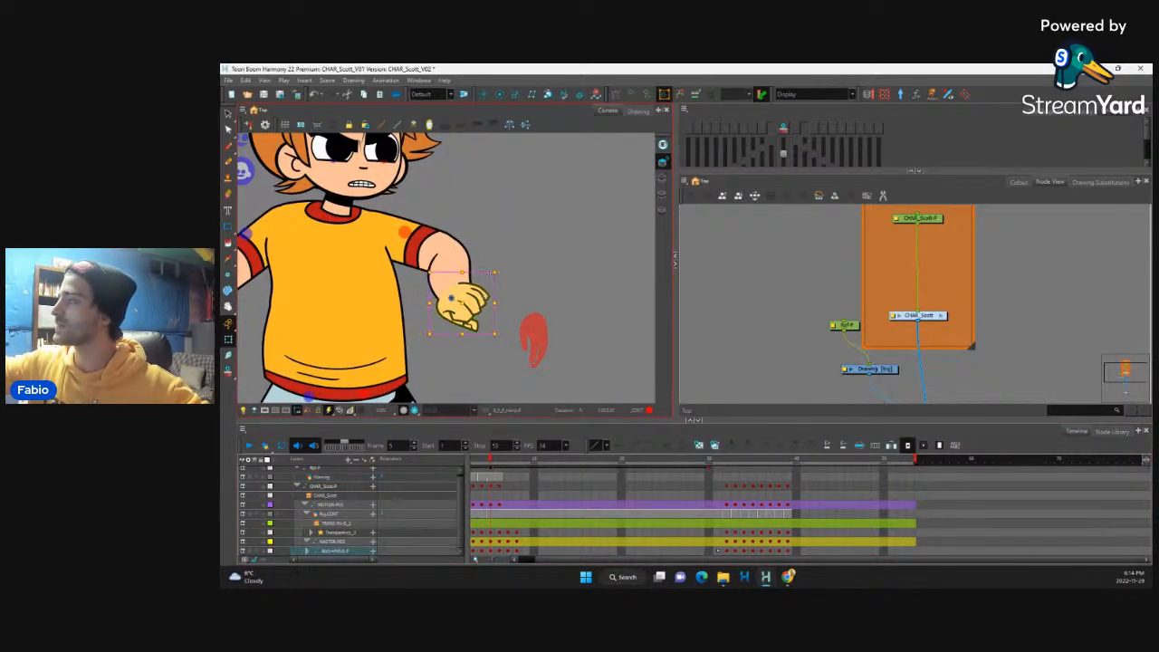
{"action": "left_click_drag", "start_coordinate": [497, 336], "coordinate": [511, 350]}
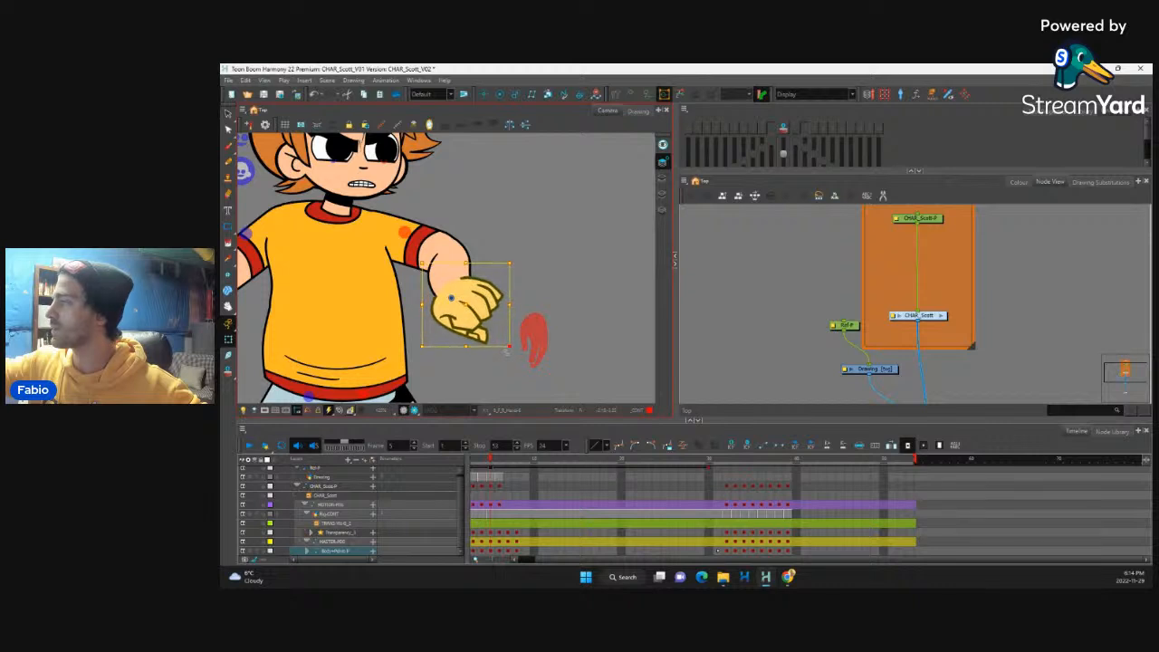
{"action": "key", "text": "]"}
{"action": "key", "text": "]"}
{"action": "left_click", "coordinate": [492, 309]}
{"action": "key", "text": "ctrl+z"}
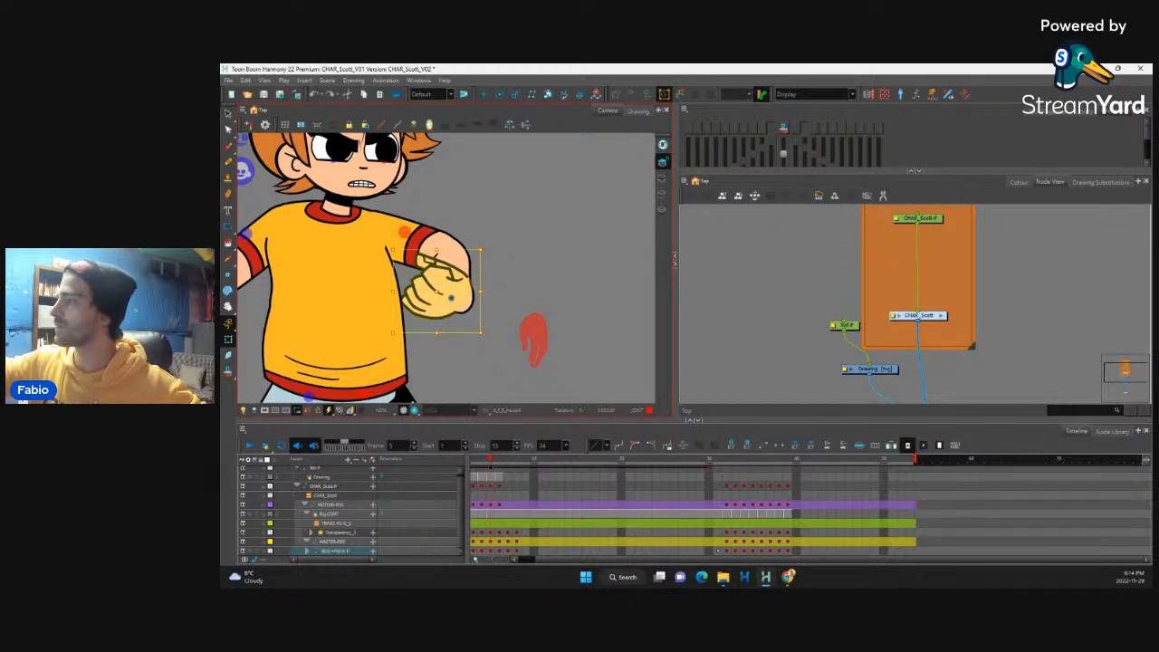
{"action": "key", "text": "ctrl+z"}
{"action": "left_click_drag", "start_coordinate": [496, 335], "coordinate": [519, 359]}
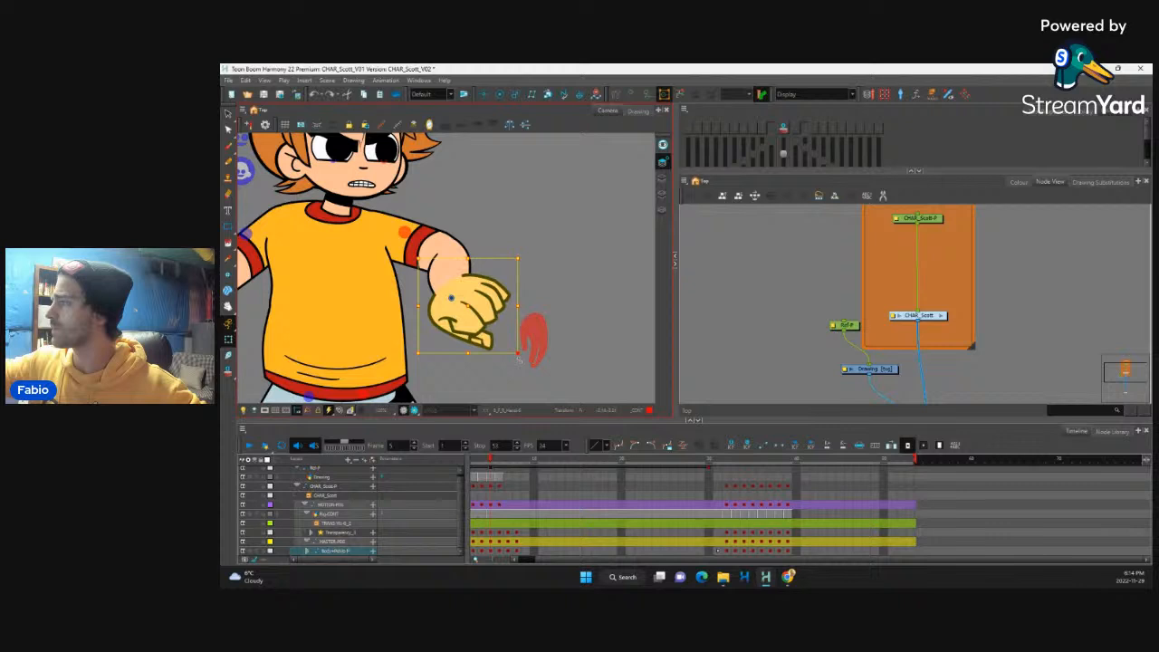
{"action": "left_click", "coordinate": [540, 310]}
{"action": "left_click", "coordinate": [478, 299]}
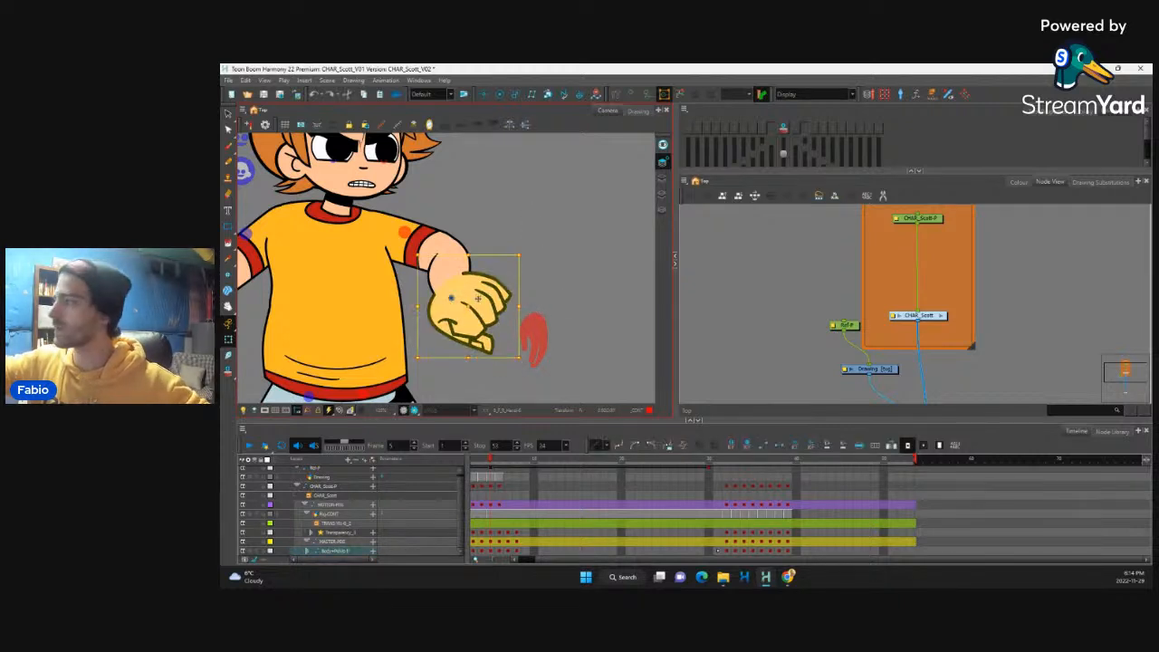
{"action": "key", "text": "ctrl+z"}
Step: Scale the front hand up slightly from its corner to give it more weight in the pose
{"action": "left_click_drag", "start_coordinate": [493, 335], "coordinate": [535, 315]}
{"action": "scroll", "coordinate": [507, 322], "scroll_direction": "down", "scroll_amount": 6}
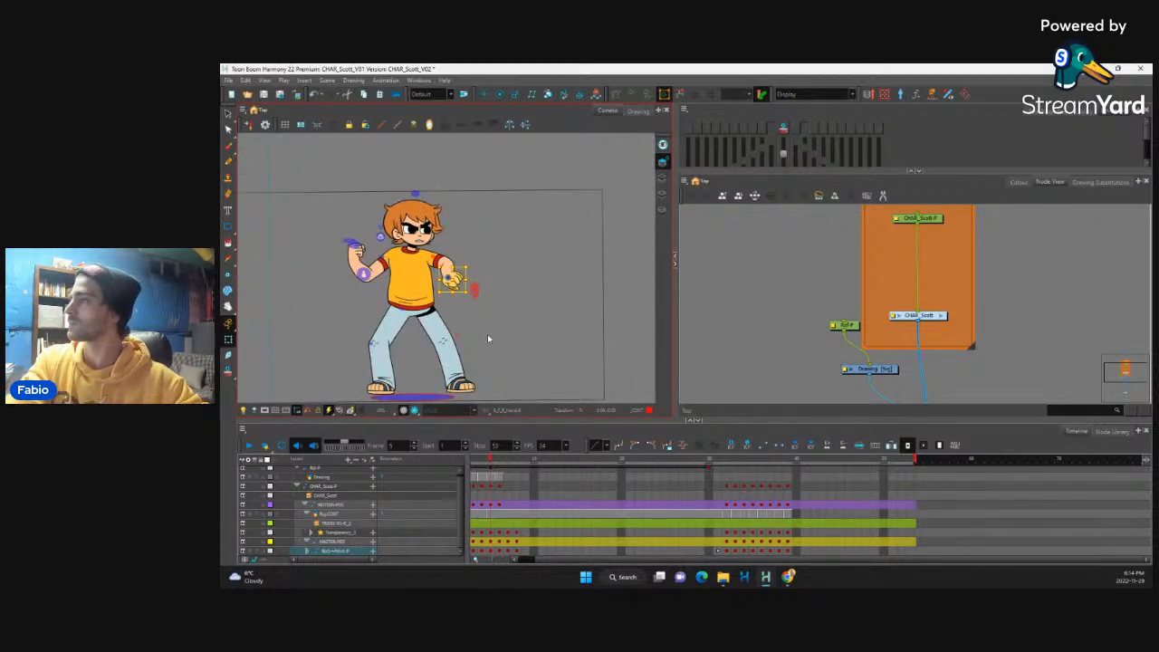
{"action": "key", "text": "2"}
{"action": "key", "text": "2"}
{"action": "key", "text": "2"}
Step: Select the whole front arm through its parent peg and move it slightly outward and down
{"action": "key", "text": "b"}
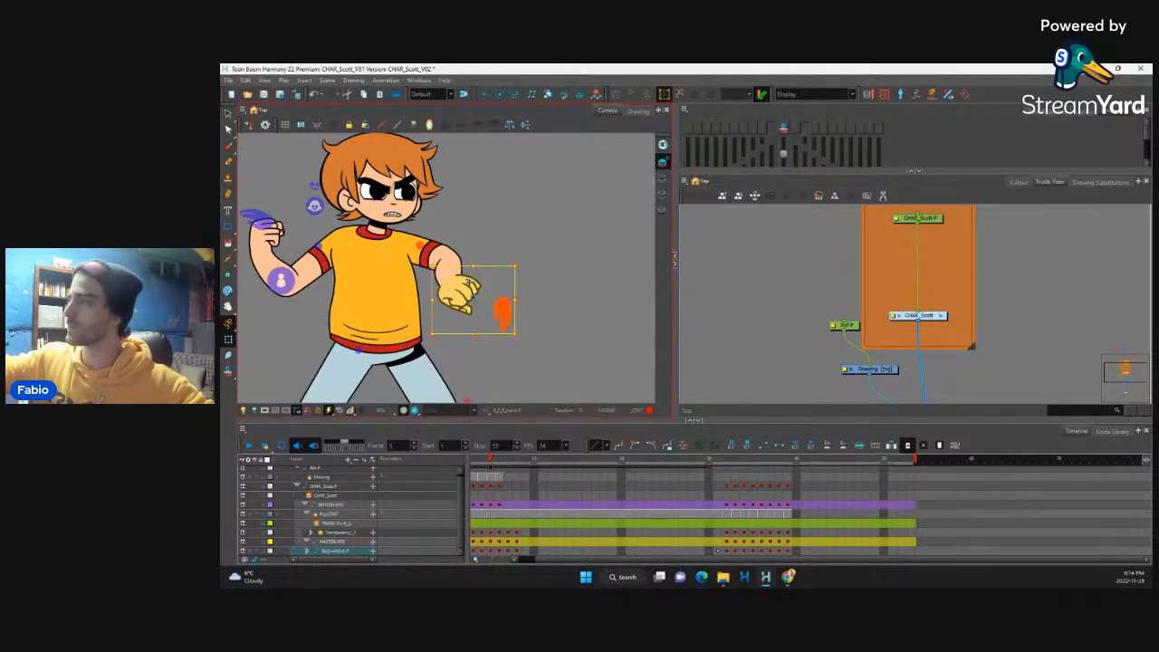
{"action": "key", "text": "b"}
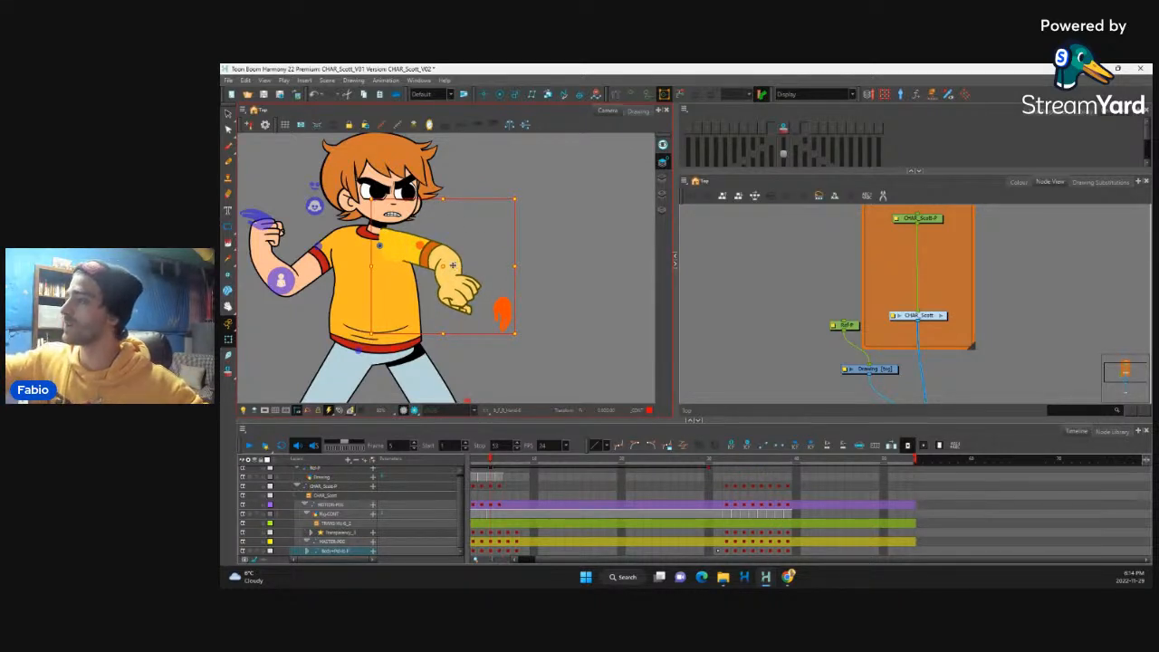
{"action": "left_click_drag", "start_coordinate": [453, 266], "coordinate": [460, 271]}
Step: Select the shirt collar and shift it slightly down and toward the rear shoulder
{"action": "left_click", "coordinate": [375, 233]}
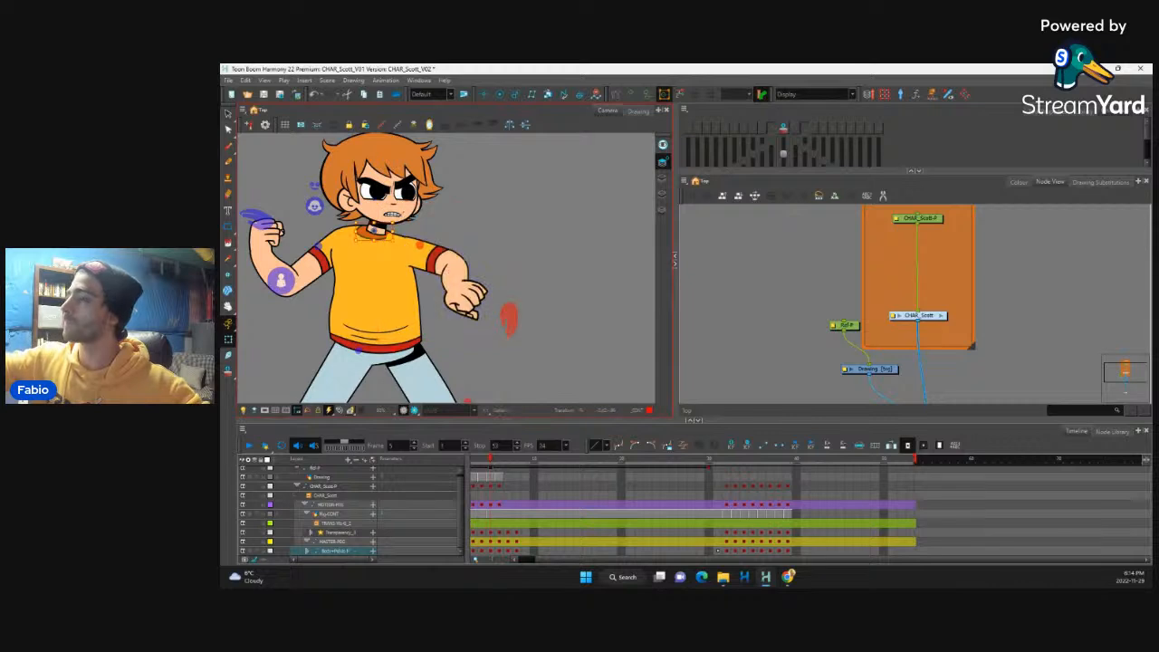
{"action": "left_click_drag", "start_coordinate": [396, 220], "coordinate": [365, 240]}
{"action": "key", "text": "space"}
{"action": "left_click_drag", "start_coordinate": [420, 267], "coordinate": [423, 274]}
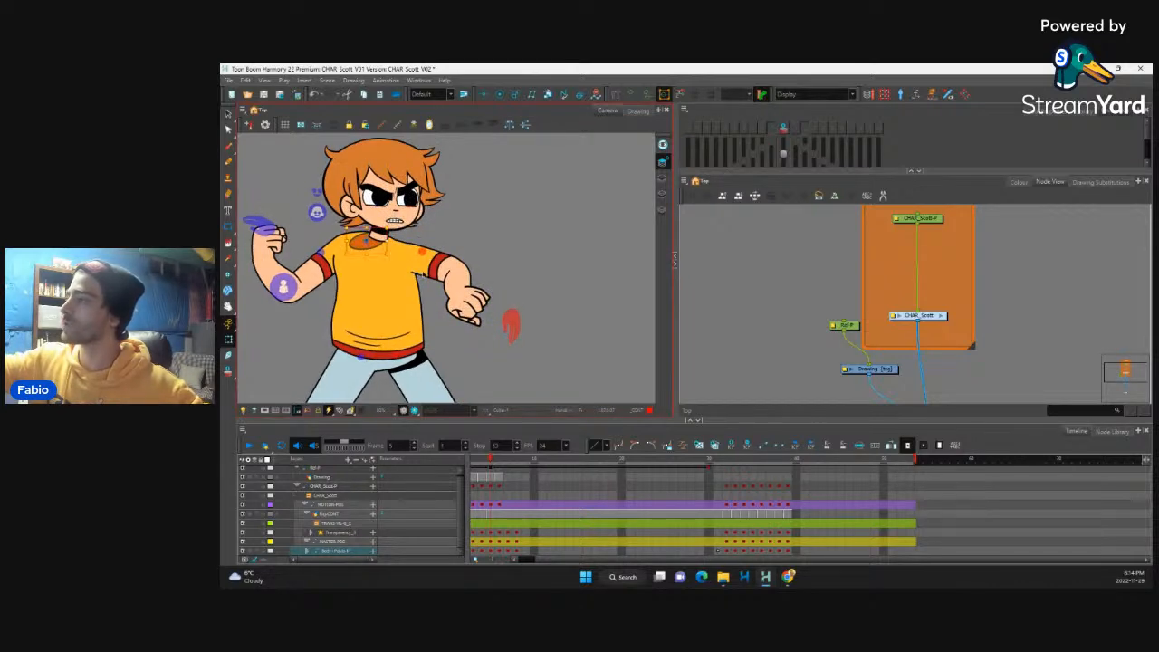
Step: Select the front shoulder patch, show its deformation controls and pull its lower inner side down toward the torso
{"action": "left_click", "coordinate": [429, 261]}
{"action": "left_click", "coordinate": [414, 263]}
{"action": "key", "text": "2"}
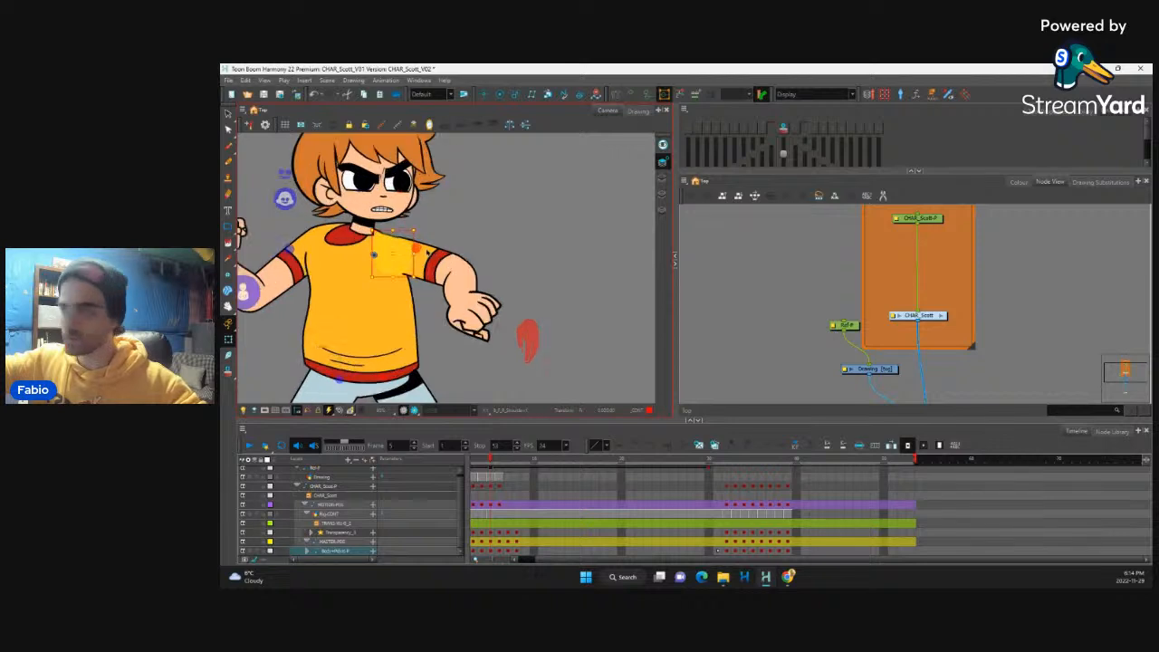
{"action": "key", "text": "2"}
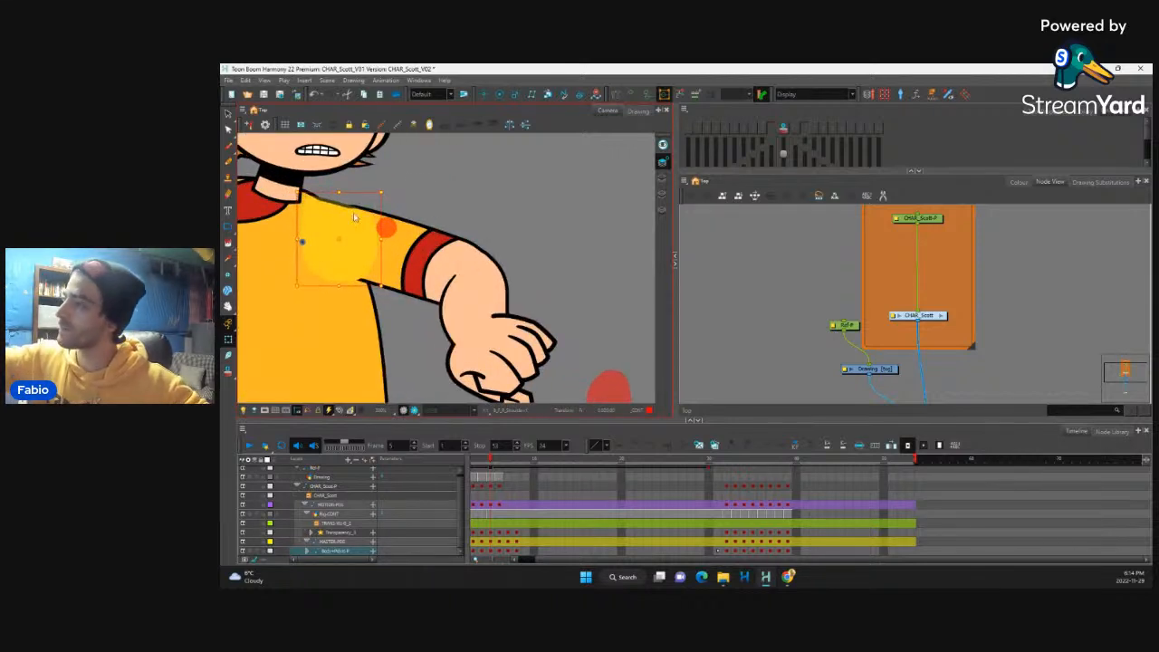
{"action": "key", "text": "shift+F11"}
{"action": "left_click_drag", "start_coordinate": [365, 274], "coordinate": [341, 297]}
{"action": "key", "text": "shift+c"}
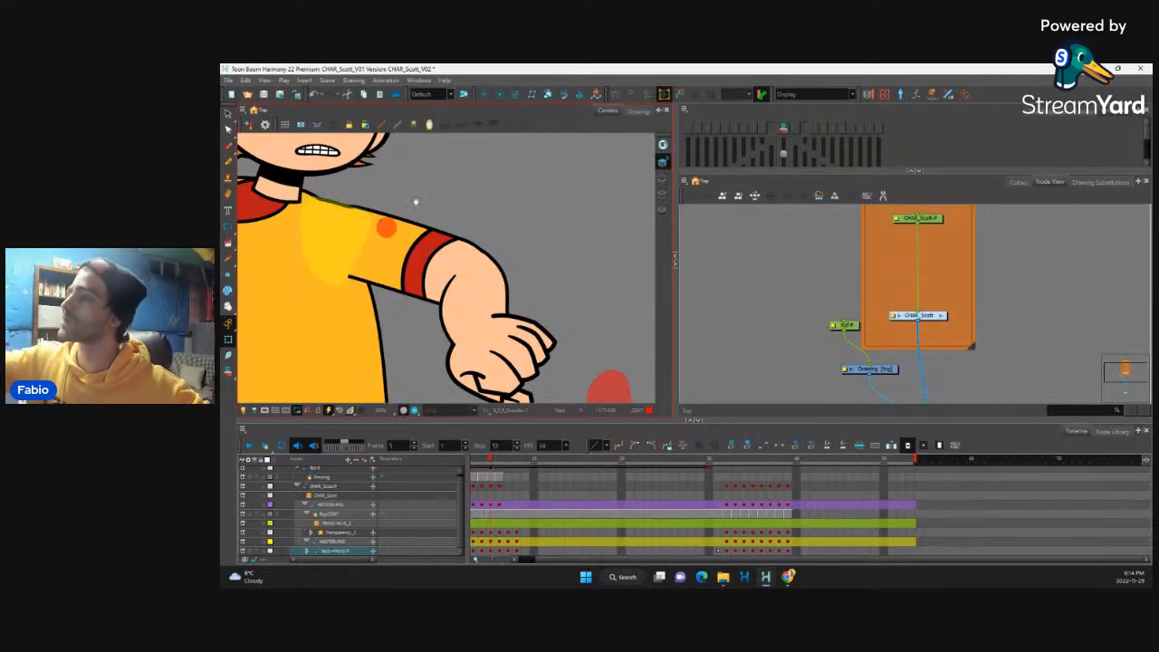
Step: Adjust the front shoulder patch's deformation points to smooth the shoulder line between neck and sleeve
{"action": "left_click_drag", "start_coordinate": [414, 201], "coordinate": [508, 253]}
{"action": "key", "text": "shift+F11"}
{"action": "left_click_drag", "start_coordinate": [410, 250], "coordinate": [402, 242]}
{"action": "left_click_drag", "start_coordinate": [468, 264], "coordinate": [448, 289]}
{"action": "left_click", "coordinate": [403, 257]}
Step: Select the head and neck through the neck's parent peg and shift them back toward the rear shoulder
{"action": "left_click", "coordinate": [401, 247]}
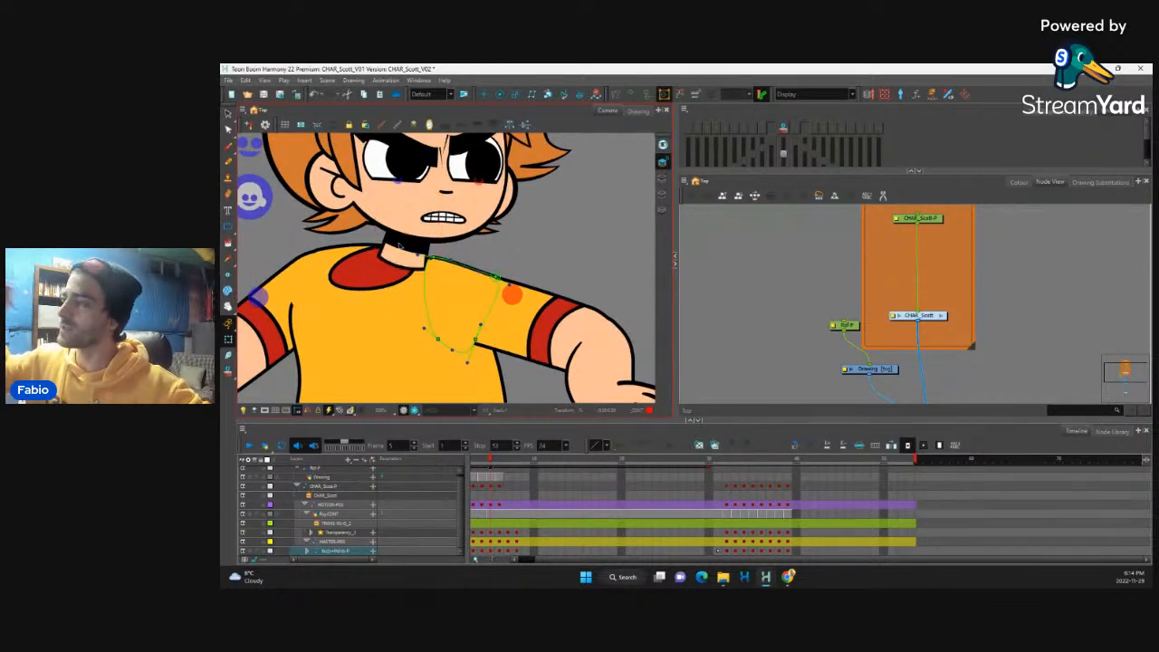
{"action": "left_click", "coordinate": [400, 247]}
{"action": "key", "text": "b"}
{"action": "key", "text": "b"}
{"action": "key", "text": "shift+b"}
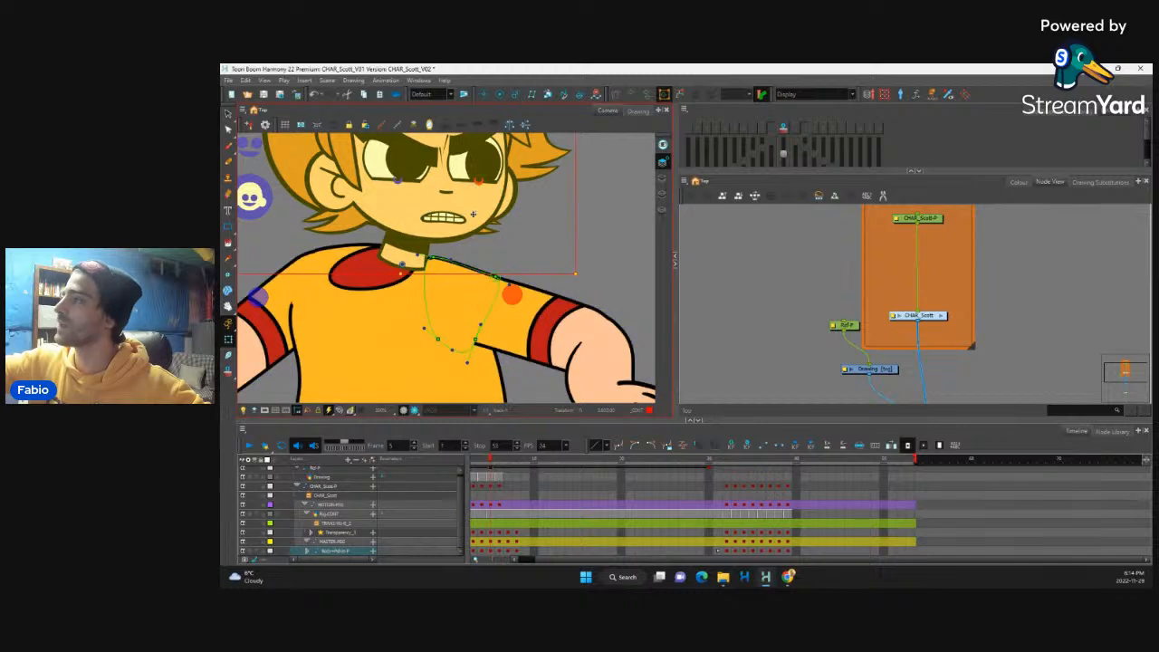
{"action": "left_click_drag", "start_coordinate": [454, 219], "coordinate": [430, 220]}
Step: Adjust the neck's base deformation points and the collar's curve so the neck sits inside the collar
{"action": "left_click", "coordinate": [399, 258]}
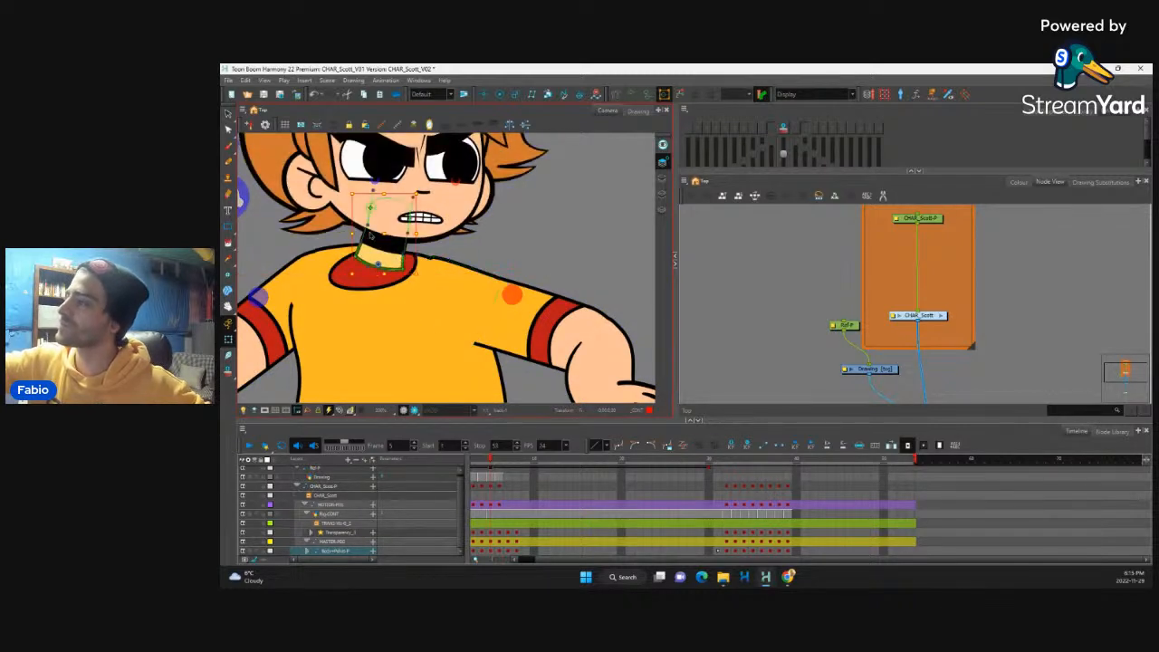
{"action": "left_click", "coordinate": [366, 265]}
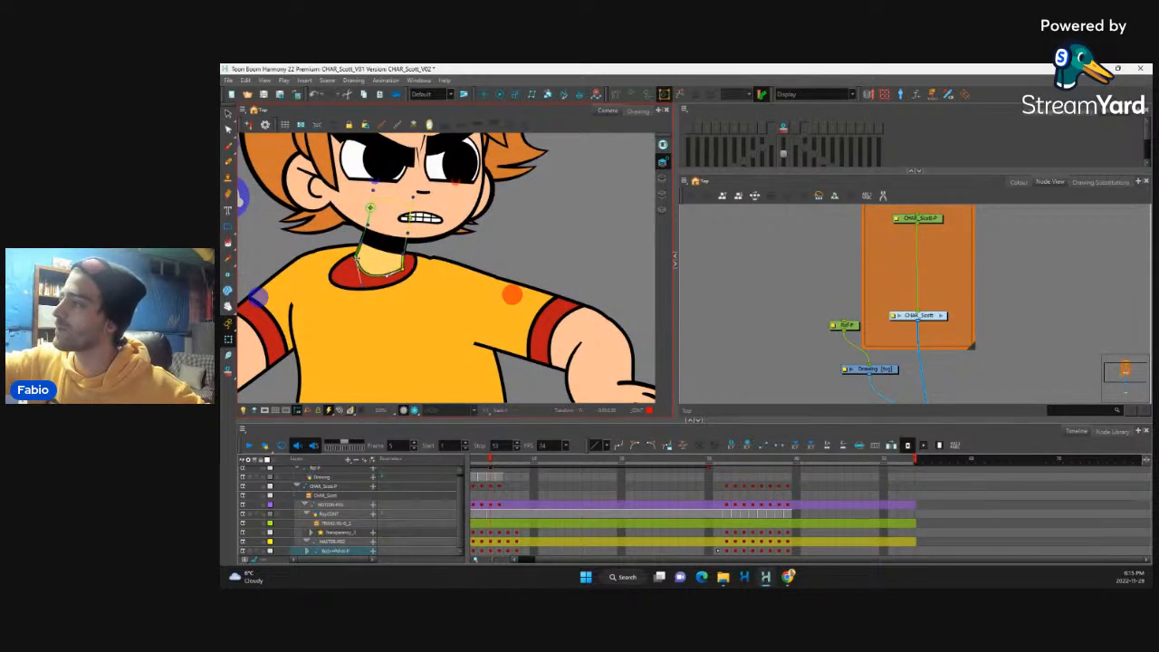
{"action": "left_click", "coordinate": [405, 272]}
{"action": "left_click_drag", "start_coordinate": [388, 286], "coordinate": [360, 287]}
{"action": "left_click", "coordinate": [375, 265]}
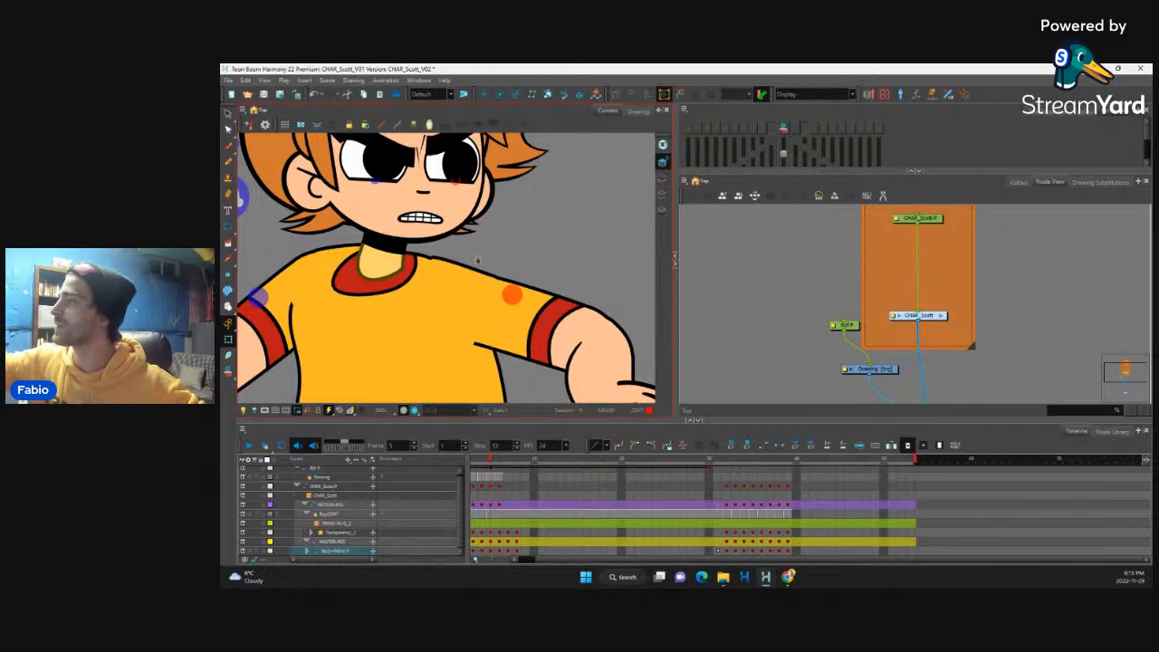
Step: Nudge the front shoulder patch's upper inner deformation point up and toward the collar, and show the rear shoulder patch's deformation controls
{"action": "left_click", "coordinate": [478, 262]}
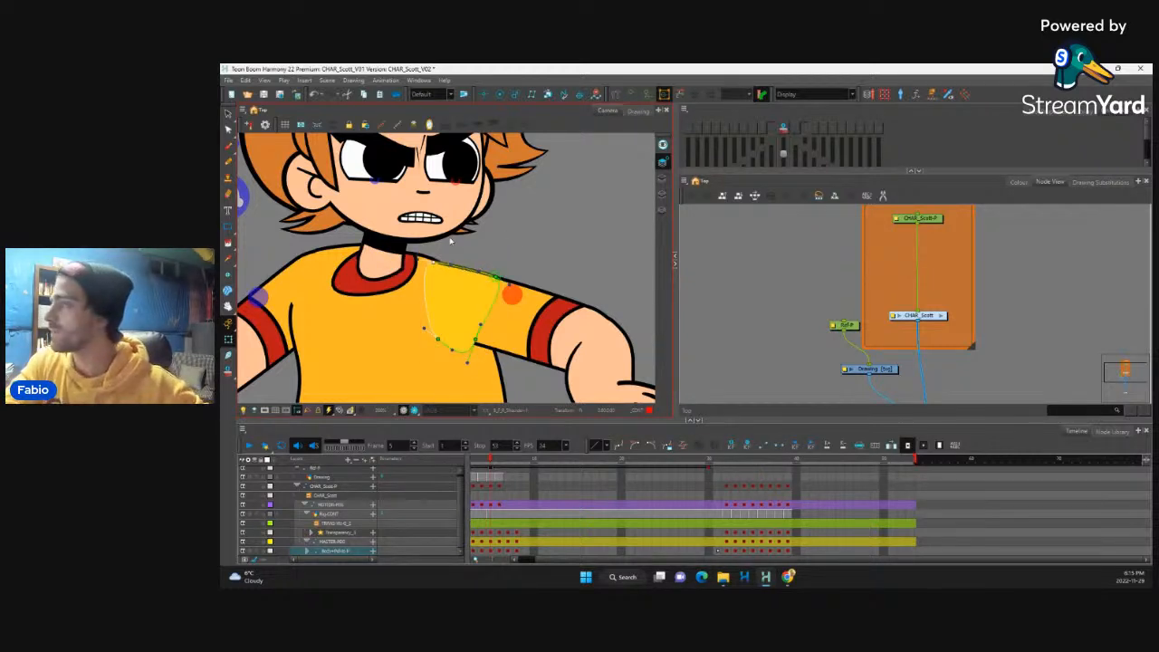
{"action": "key", "text": "Left"}
{"action": "key", "text": "Up"}
{"action": "key", "text": "Left"}
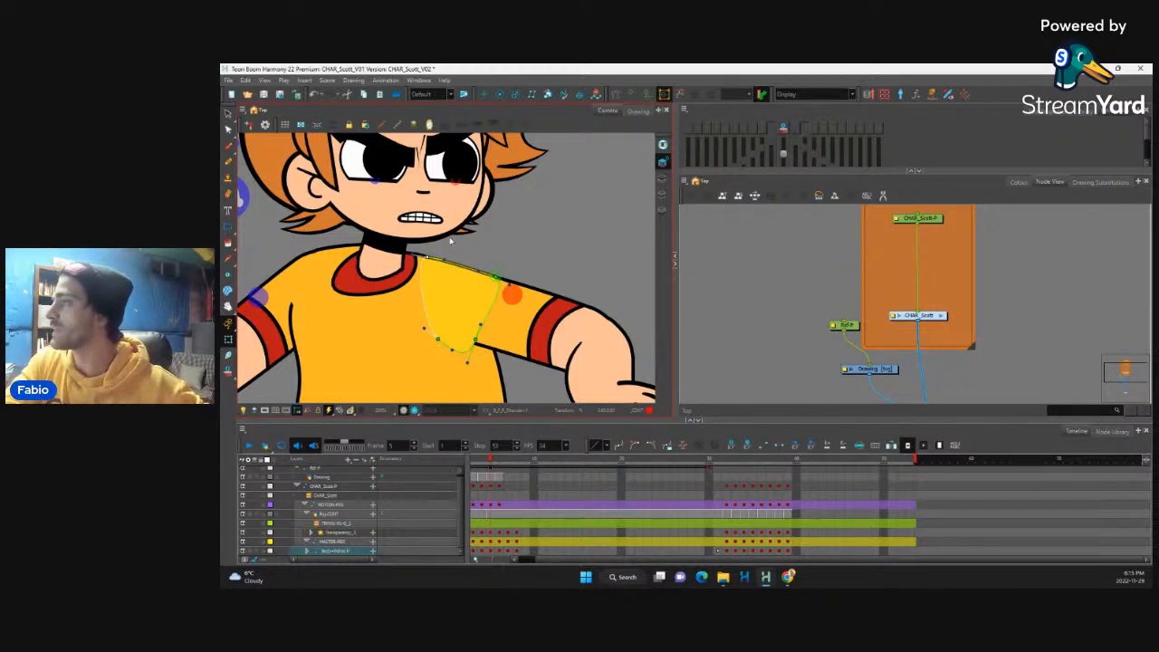
{"action": "key", "text": "Left"}
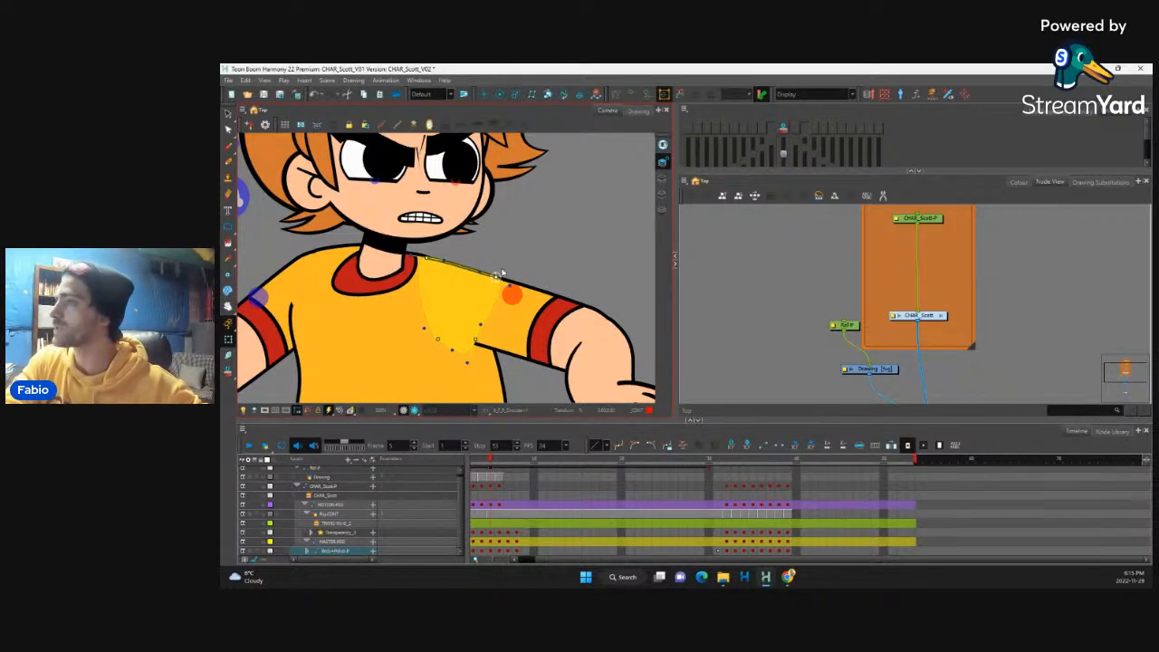
{"action": "left_click", "coordinate": [500, 272]}
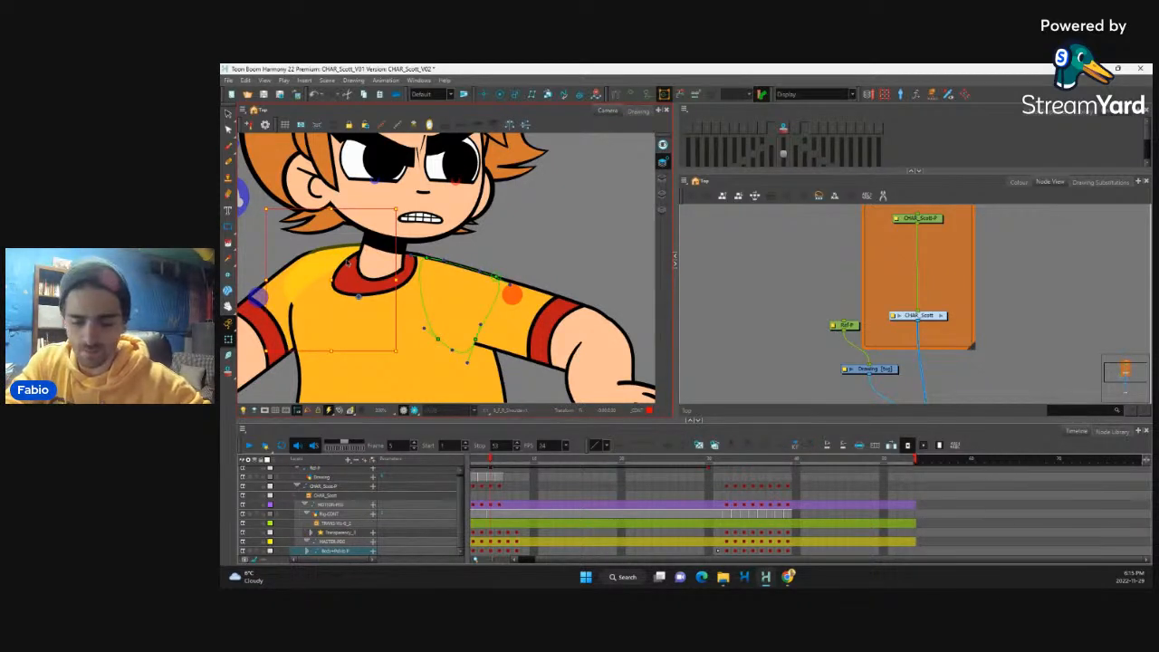
{"action": "left_click", "coordinate": [348, 261]}
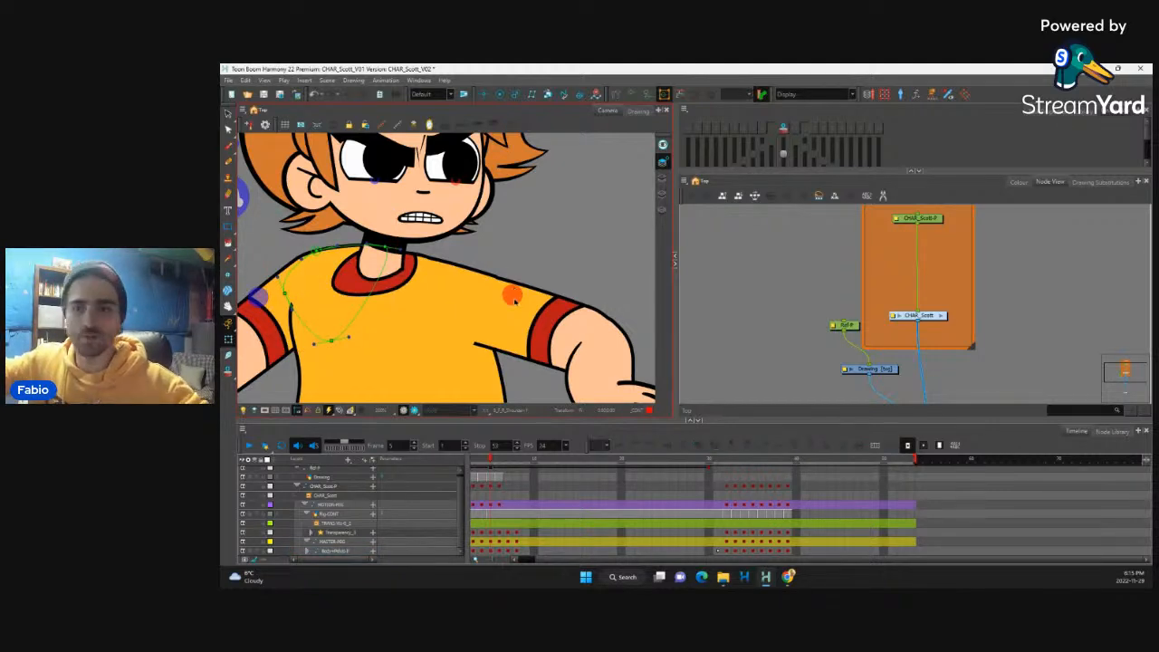
Step: Nudge the front upper arm's elbow deformation point slightly up so the outline flows smoothly into the forearm, and hide the deformation controls
{"action": "scroll", "coordinate": [560, 231], "scroll_direction": "down", "scroll_amount": 4}
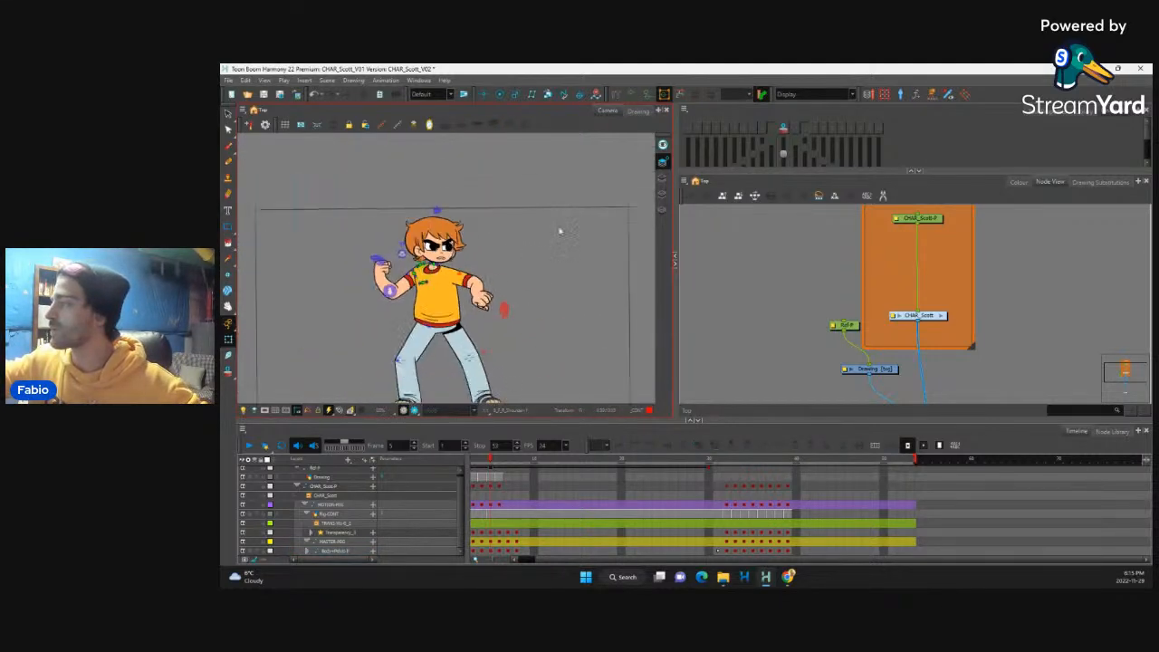
{"action": "scroll", "coordinate": [533, 249], "scroll_direction": "up", "scroll_amount": 4}
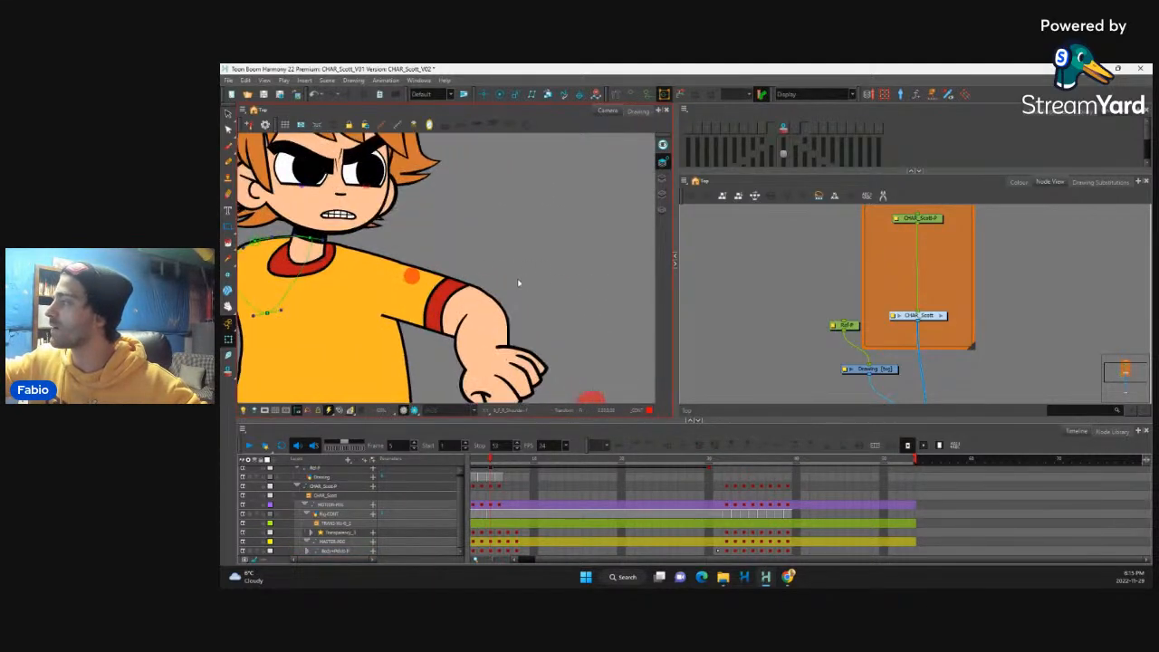
{"action": "scroll", "coordinate": [518, 284], "scroll_direction": "up", "scroll_amount": 1}
{"action": "left_click", "coordinate": [501, 304]}
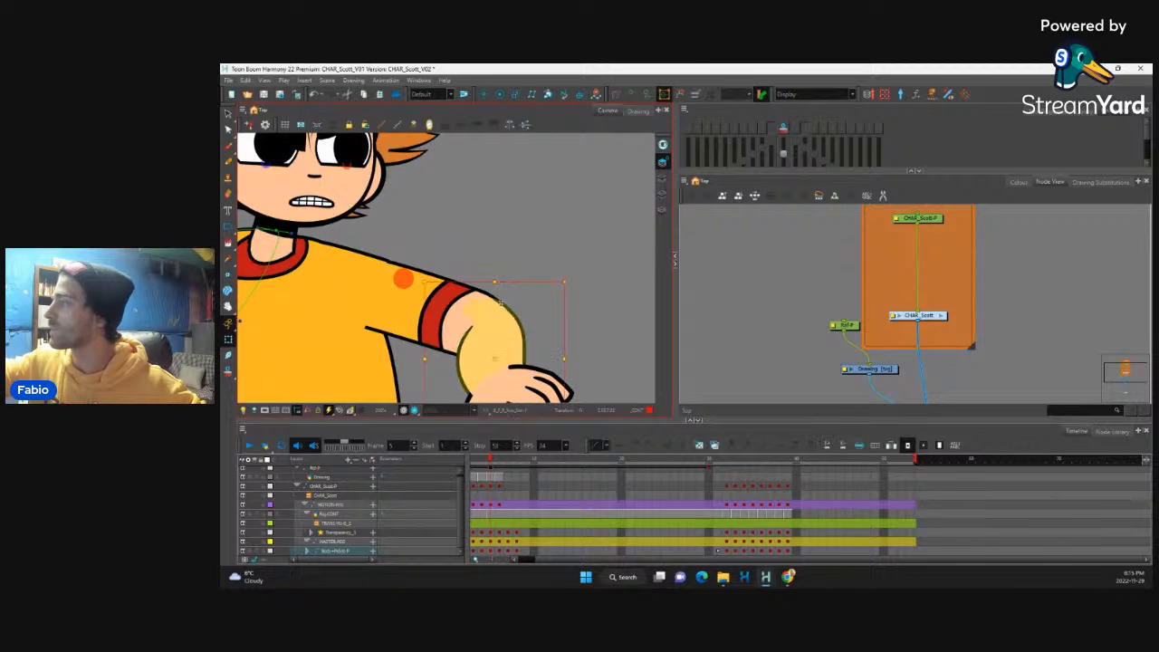
{"action": "left_click", "coordinate": [487, 296]}
{"action": "key", "text": "shift+F11"}
{"action": "left_click", "coordinate": [484, 293]}
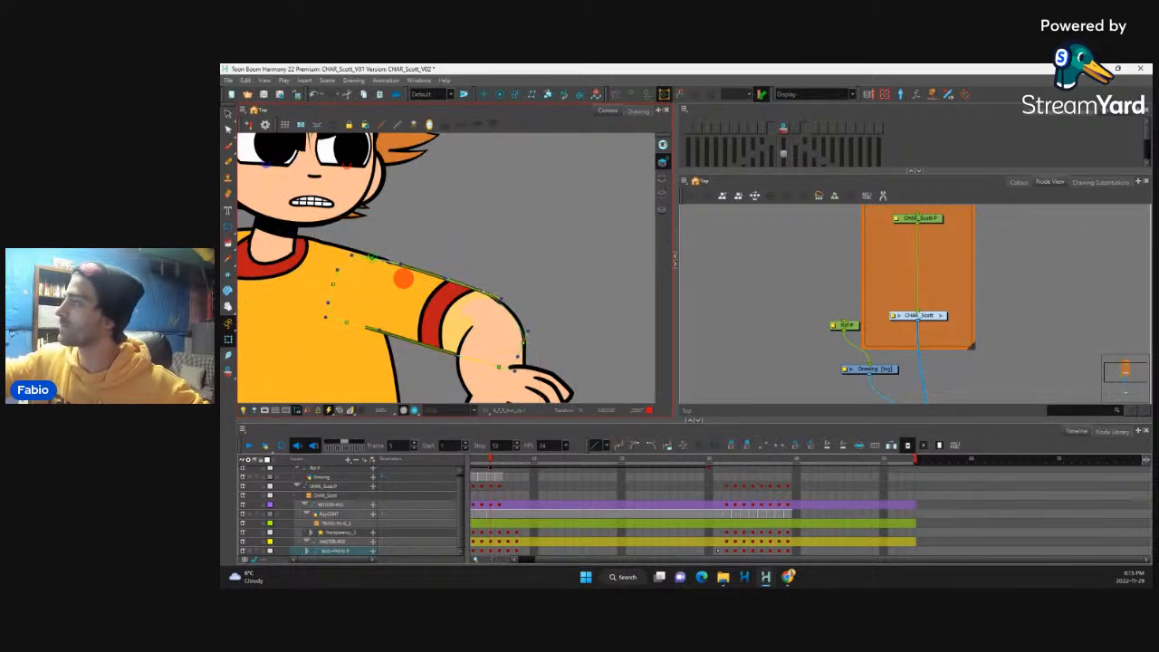
{"action": "key", "text": "ctrl+z"}
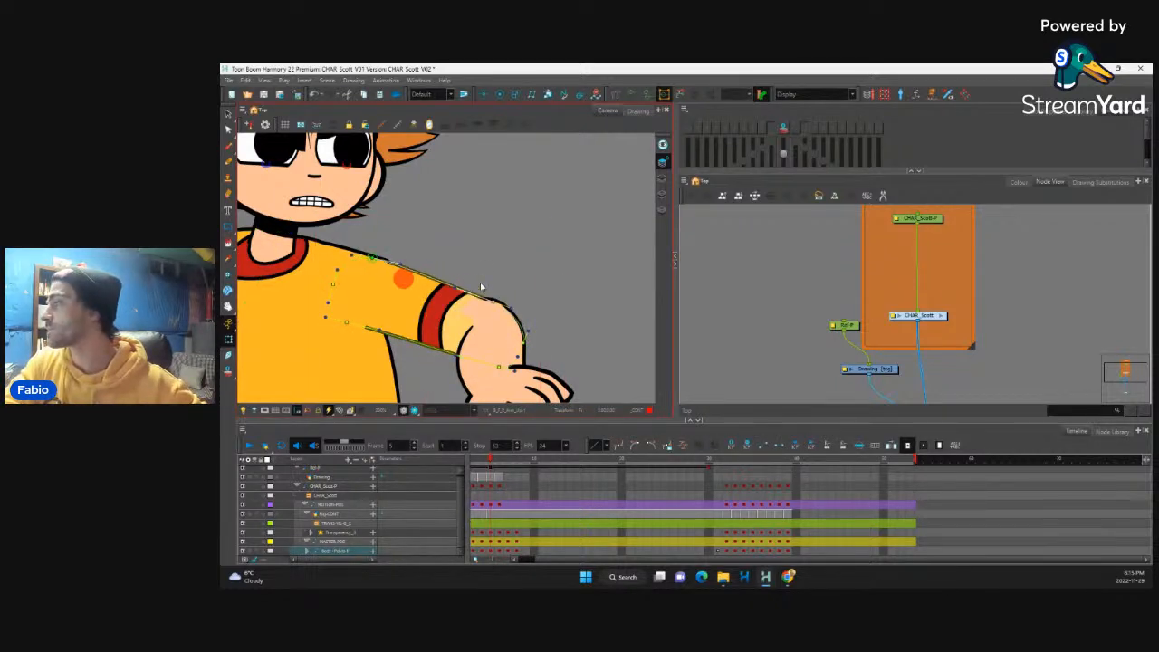
{"action": "left_click_drag", "start_coordinate": [494, 301], "coordinate": [491, 296]}
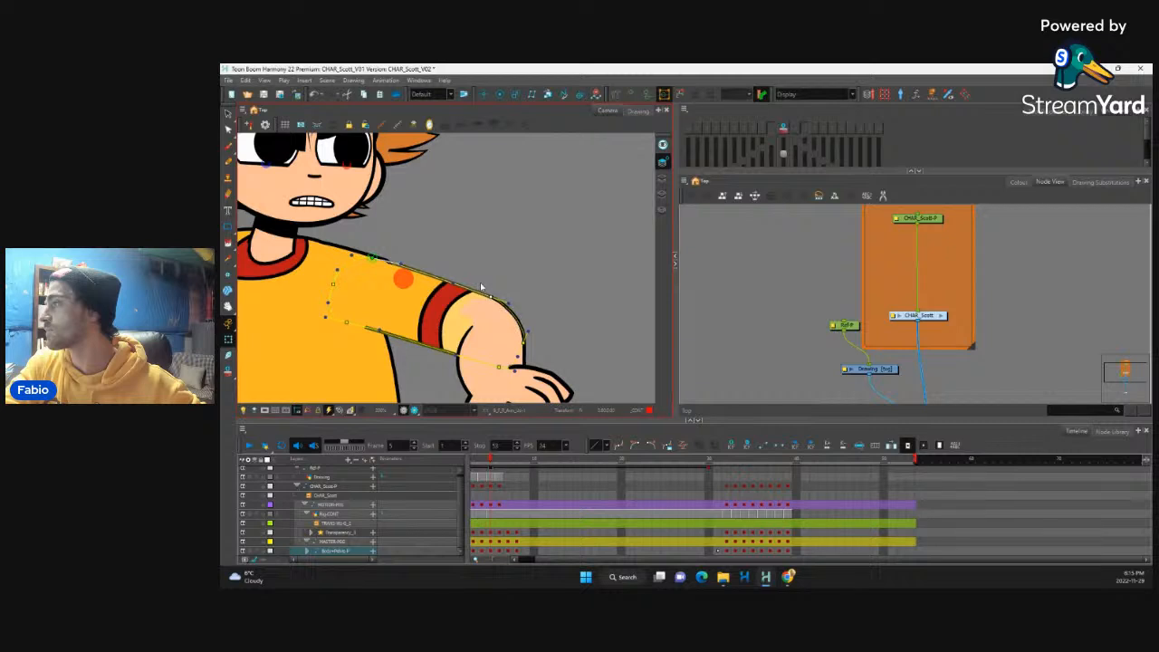
{"action": "key", "text": "shift+F11"}
{"action": "key", "text": "shift+F11"}
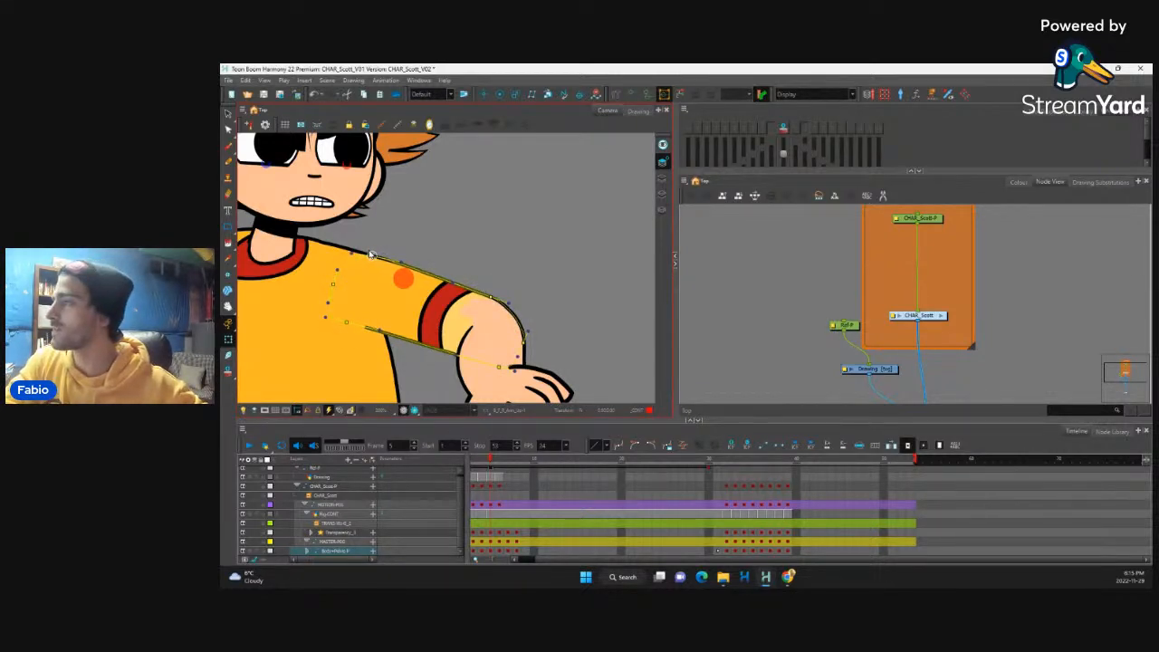
{"action": "key", "text": "shift+F11"}
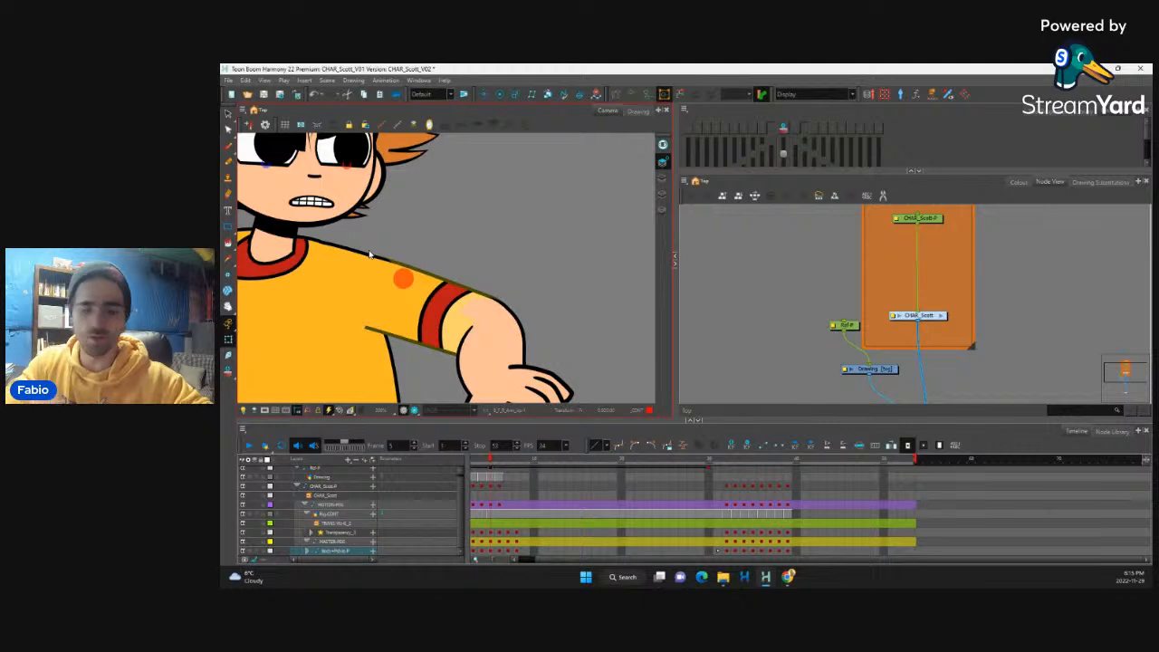
Step: Extend the exposure of all the character's layers at frame 6 by one frame and select the layer cells at frame 7
{"action": "scroll", "coordinate": [370, 254], "scroll_direction": "down", "scroll_amount": 6}
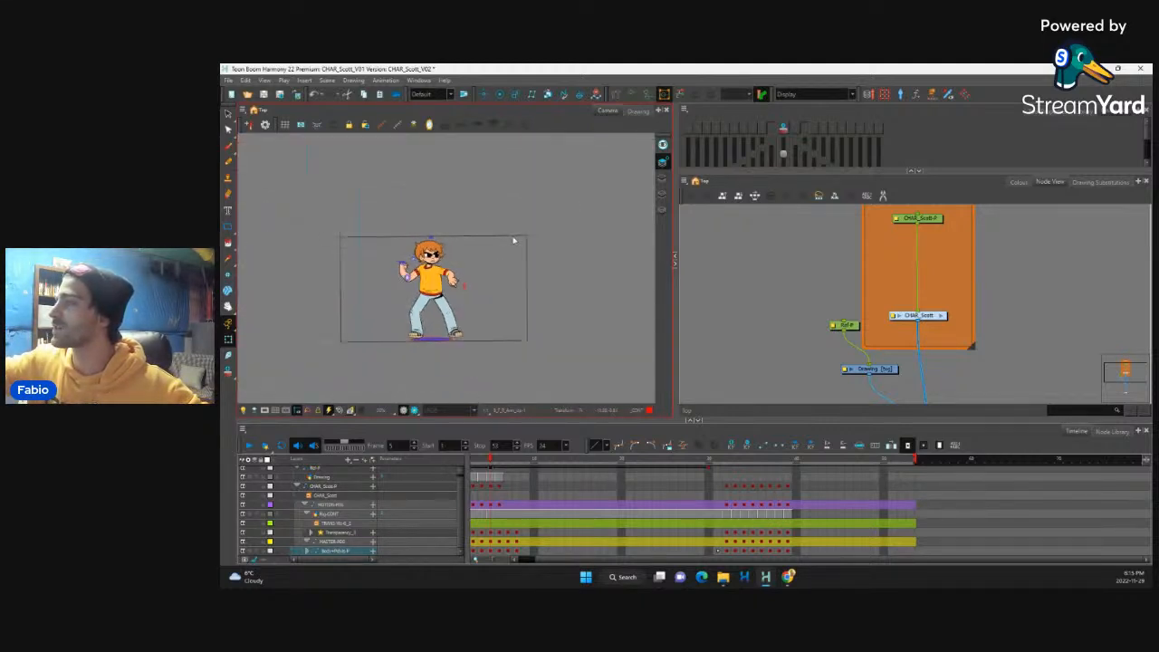
{"action": "scroll", "coordinate": [492, 267], "scroll_direction": "up", "scroll_amount": 3}
{"action": "scroll", "coordinate": [488, 243], "scroll_direction": "down", "scroll_amount": 2}
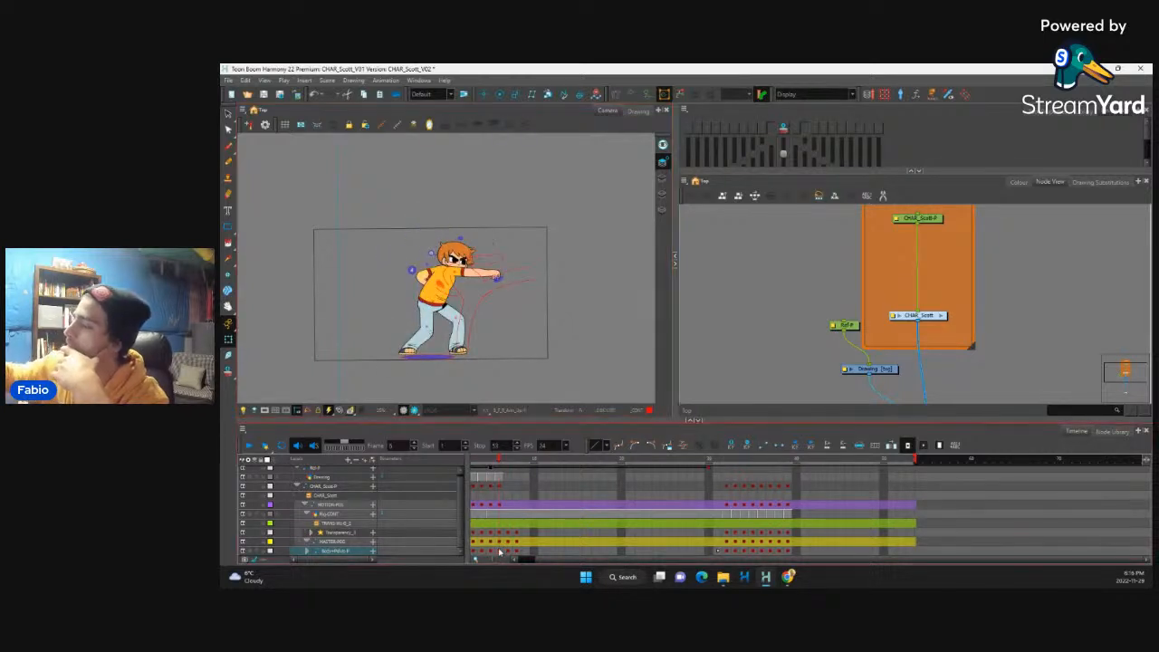
{"action": "left_click_drag", "start_coordinate": [500, 551], "coordinate": [500, 488]}
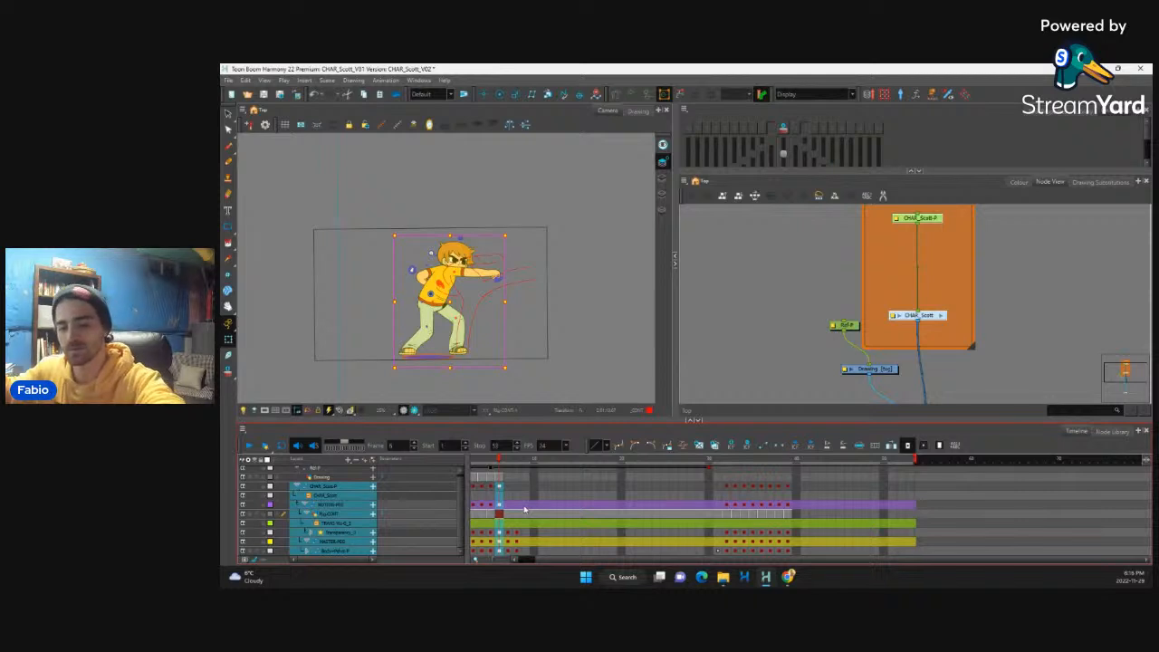
{"action": "key", "text": "plus"}
{"action": "left_click", "coordinate": [509, 552]}
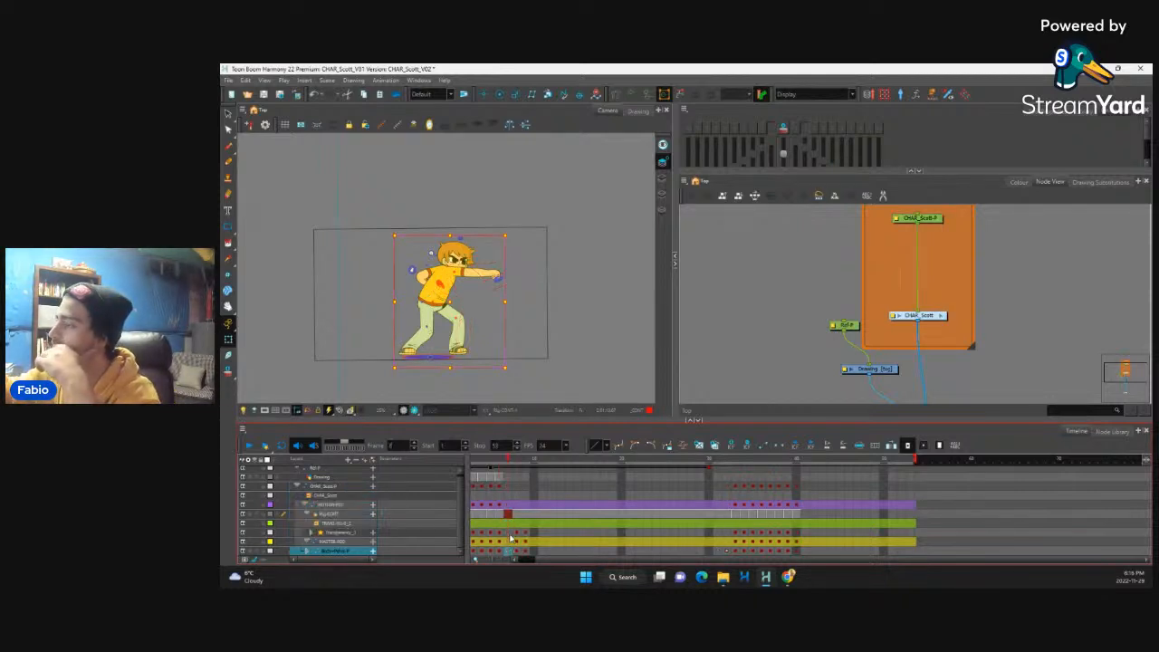
{"action": "left_click_drag", "start_coordinate": [509, 533], "coordinate": [509, 549]}
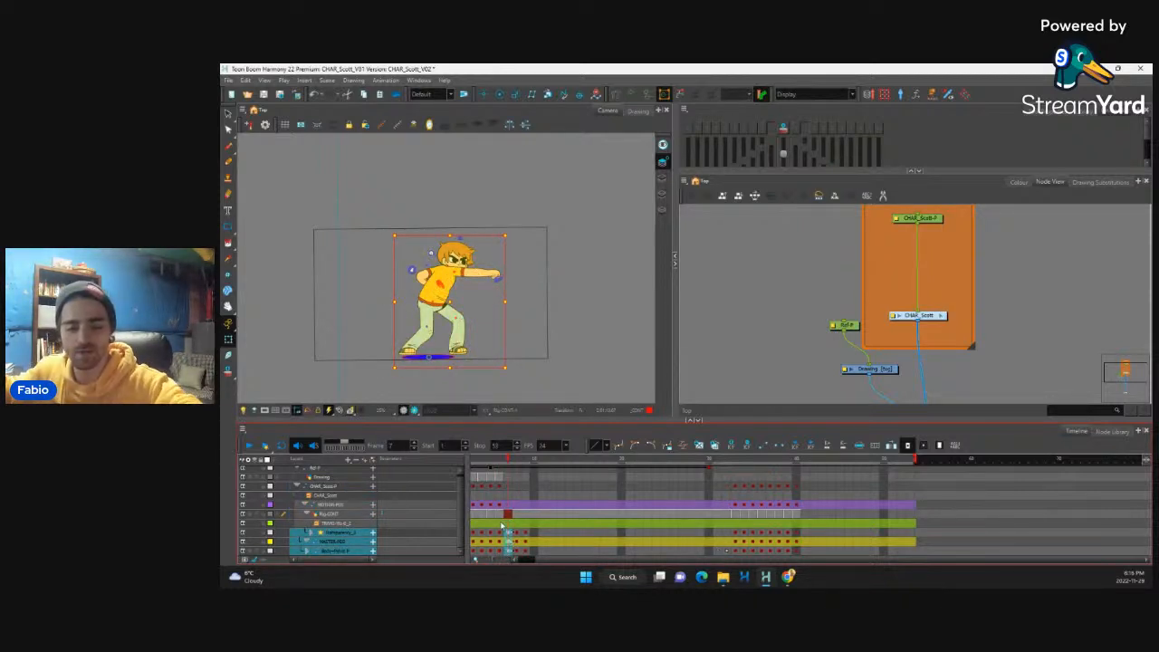
Step: Step through the opening frames up to frame 7 to check the timing and progression of the punch poses
{"action": "key", "text": "comma"}
{"action": "key", "text": "comma"}
{"action": "key", "text": "comma"}
{"action": "key", "text": "comma"}
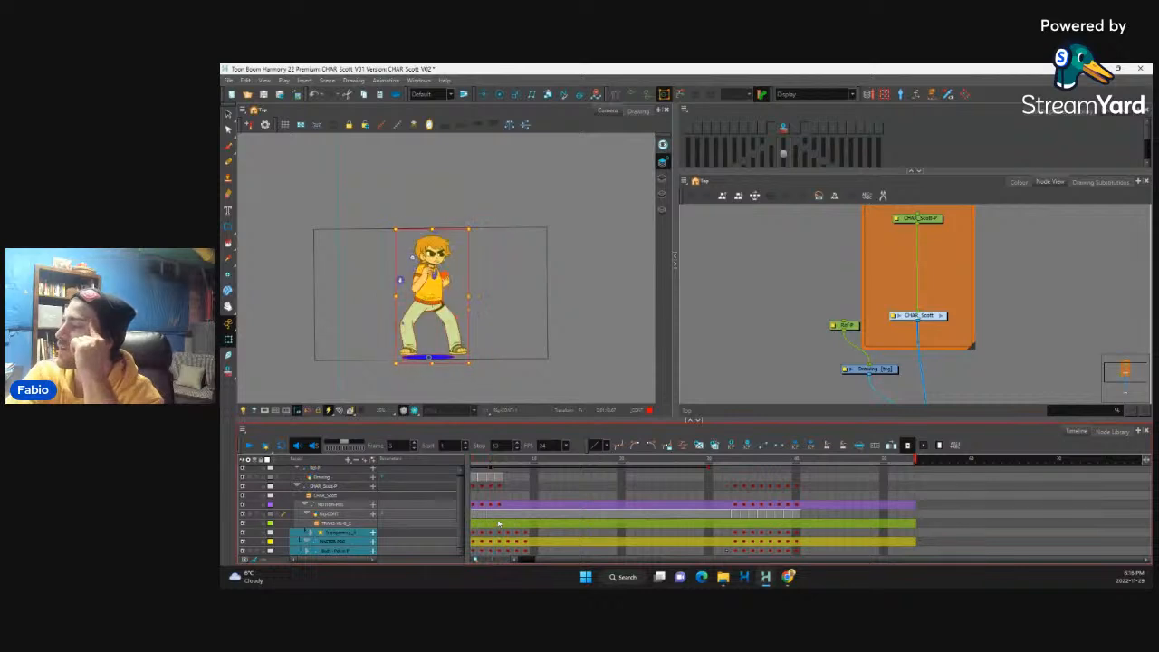
{"action": "left_click_drag", "start_coordinate": [549, 558], "coordinate": [529, 560]}
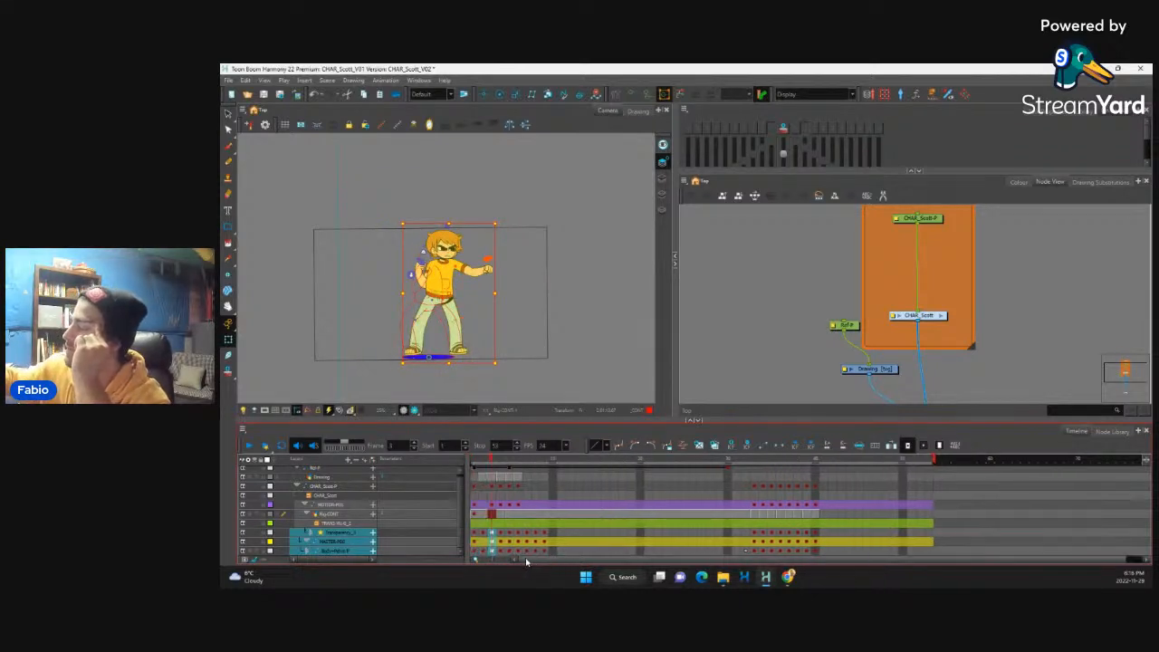
{"action": "left_click", "coordinate": [483, 542]}
{"action": "key", "text": "period"}
{"action": "key", "text": "period"}
{"action": "key", "text": "period"}
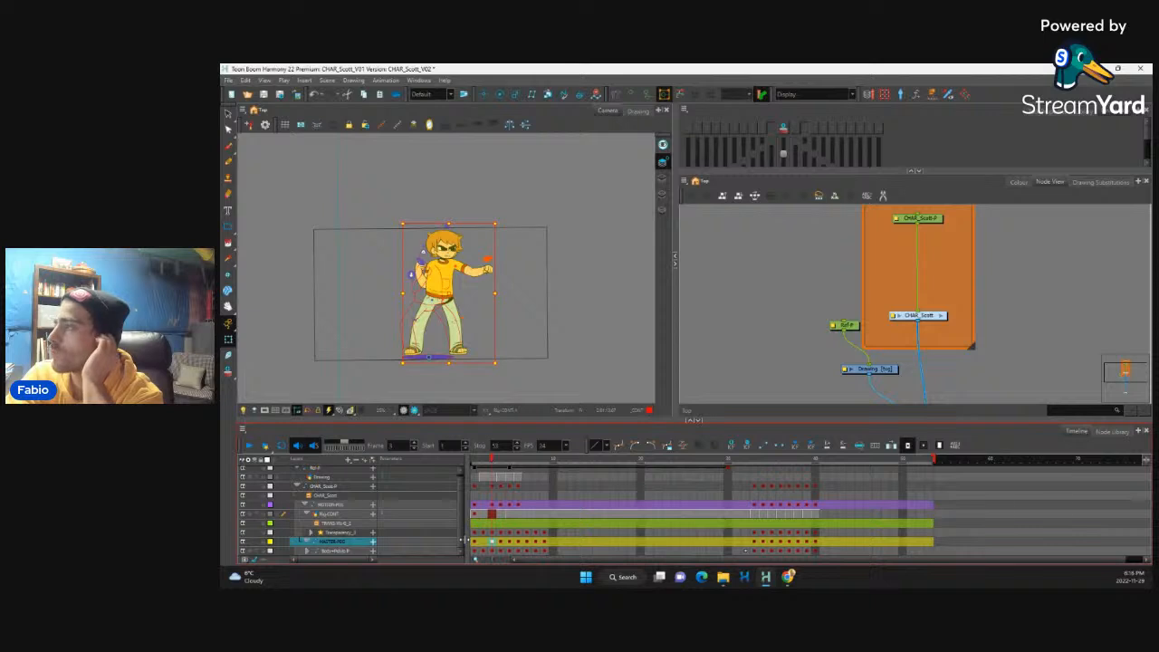
{"action": "key", "text": "period"}
{"action": "key", "text": "period"}
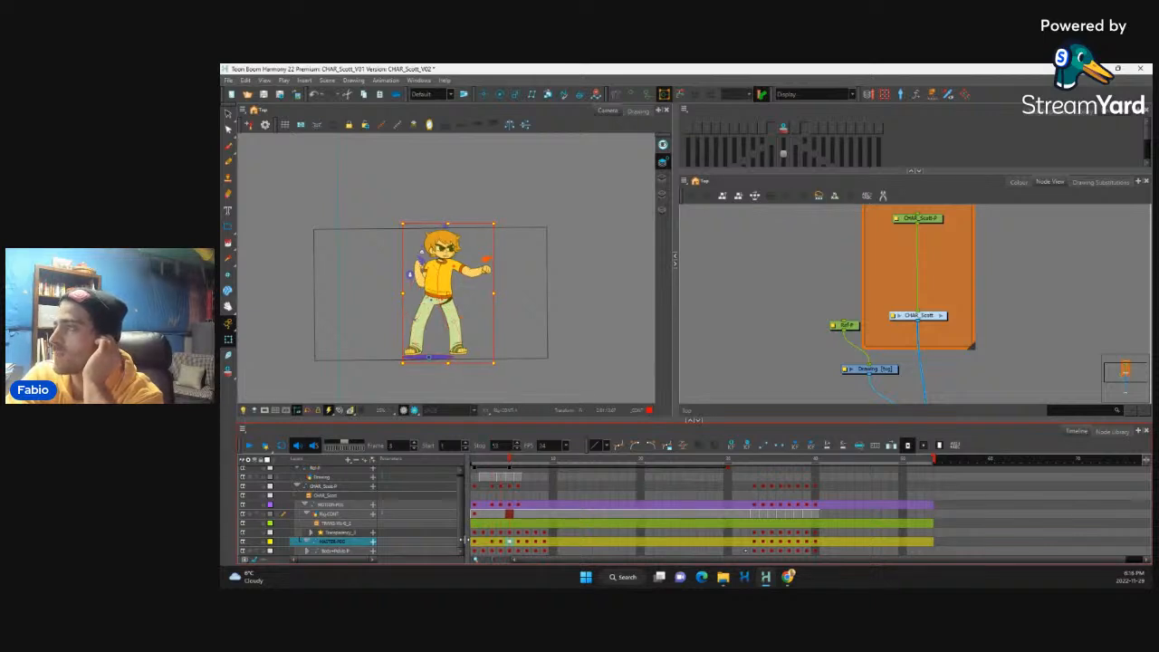
{"action": "key", "text": "period"}
{"action": "key", "text": "period"}
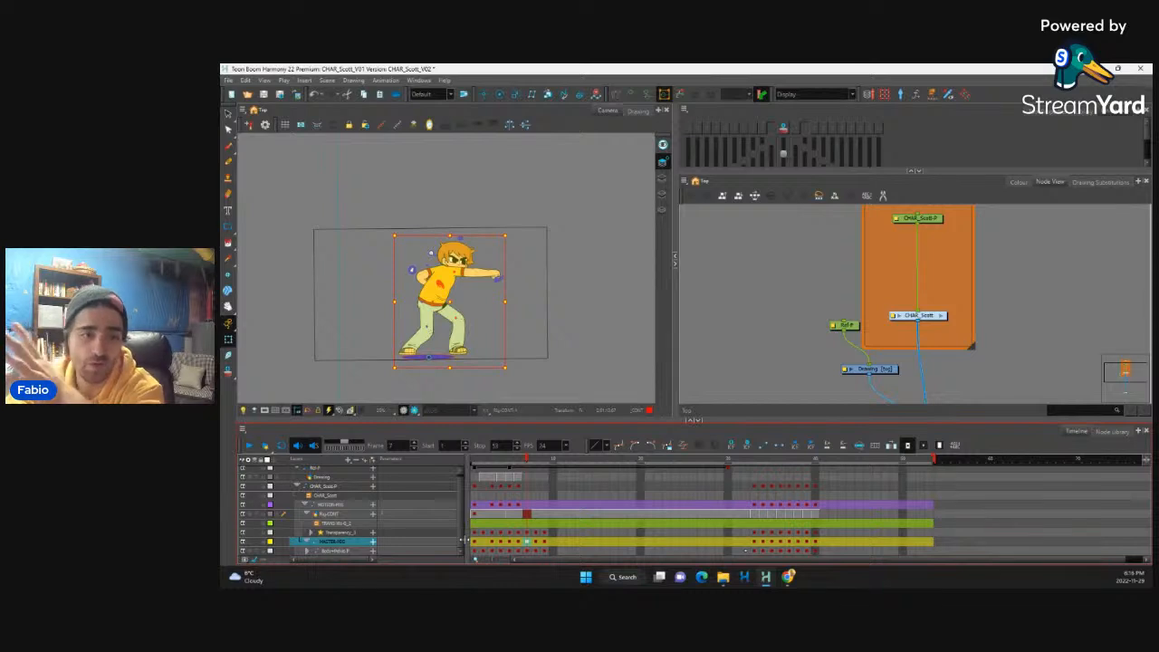
{"action": "key", "text": "comma"}
{"action": "key", "text": "comma"}
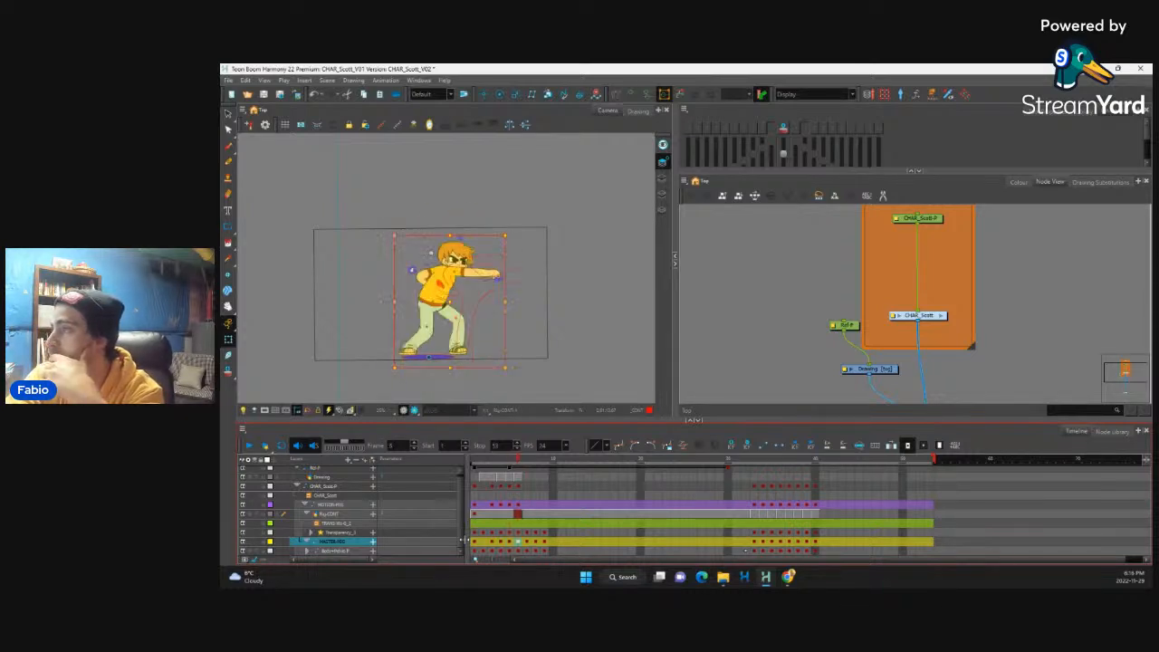
Step: Skew the whole character very slightly forward in the punch pose at frame 6
{"action": "key", "text": "2"}
{"action": "key", "text": "2"}
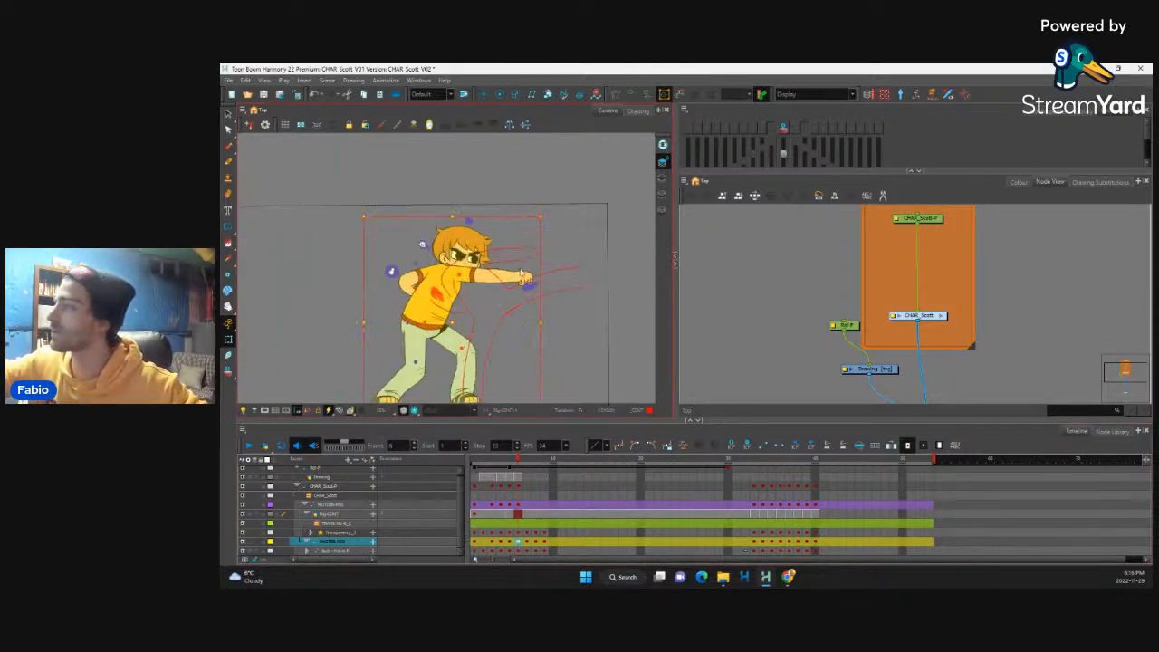
{"action": "left_click_drag", "start_coordinate": [456, 322], "coordinate": [462, 299]}
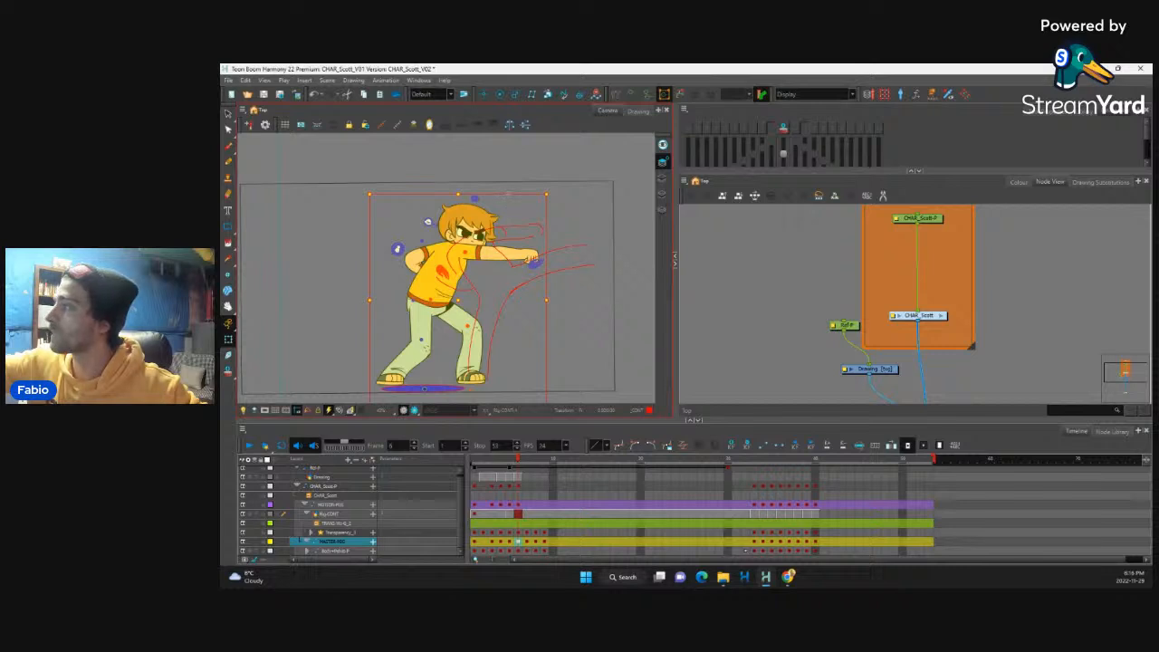
{"action": "left_click_drag", "start_coordinate": [510, 193], "coordinate": [511, 193]}
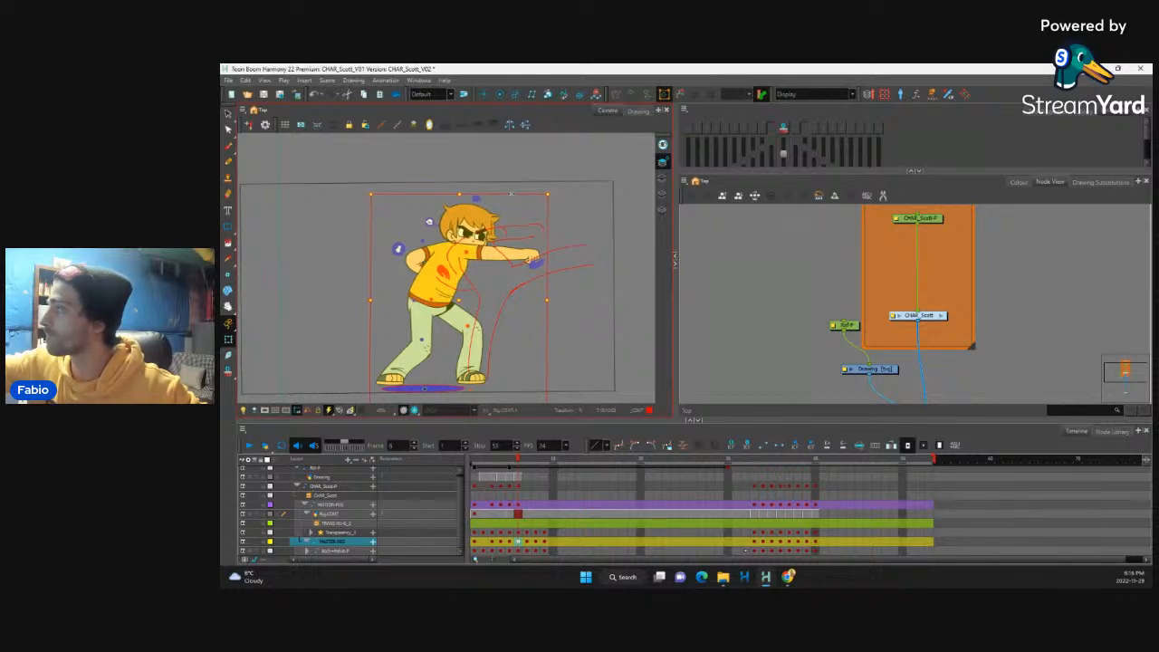
Step: Rotate the outstretched front arm slightly upward at frame 6 and select the rear arm
{"action": "key", "text": "1"}
{"action": "key", "text": "1"}
{"action": "key", "text": "2"}
{"action": "key", "text": "2"}
{"action": "key", "text": "2"}
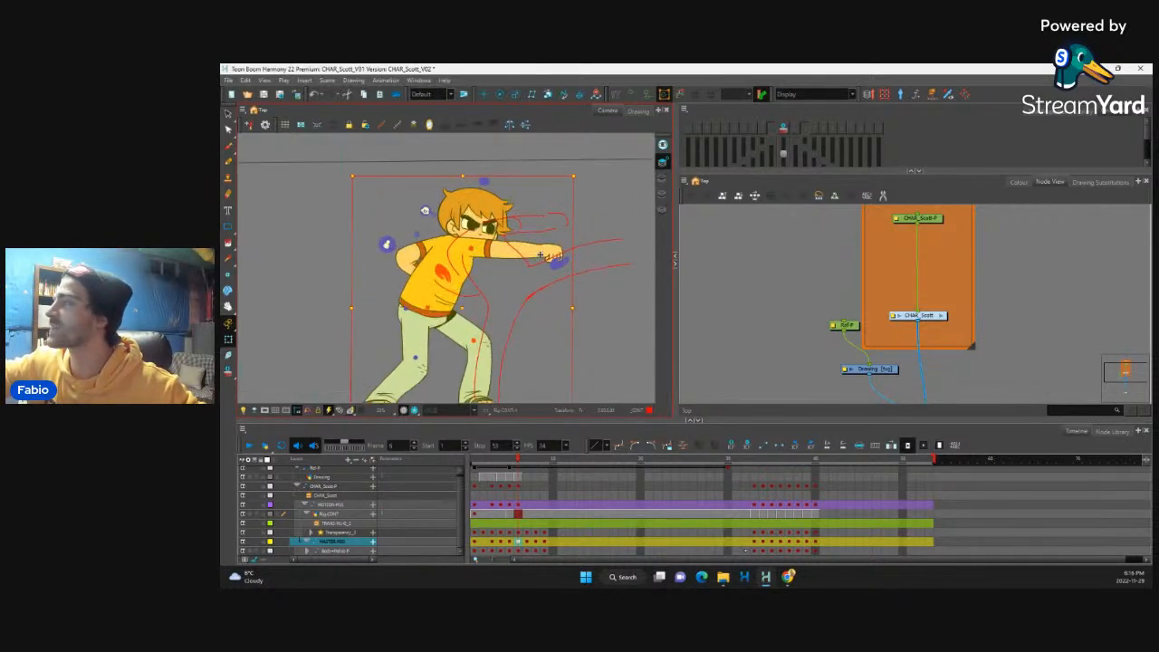
{"action": "left_click", "coordinate": [541, 254]}
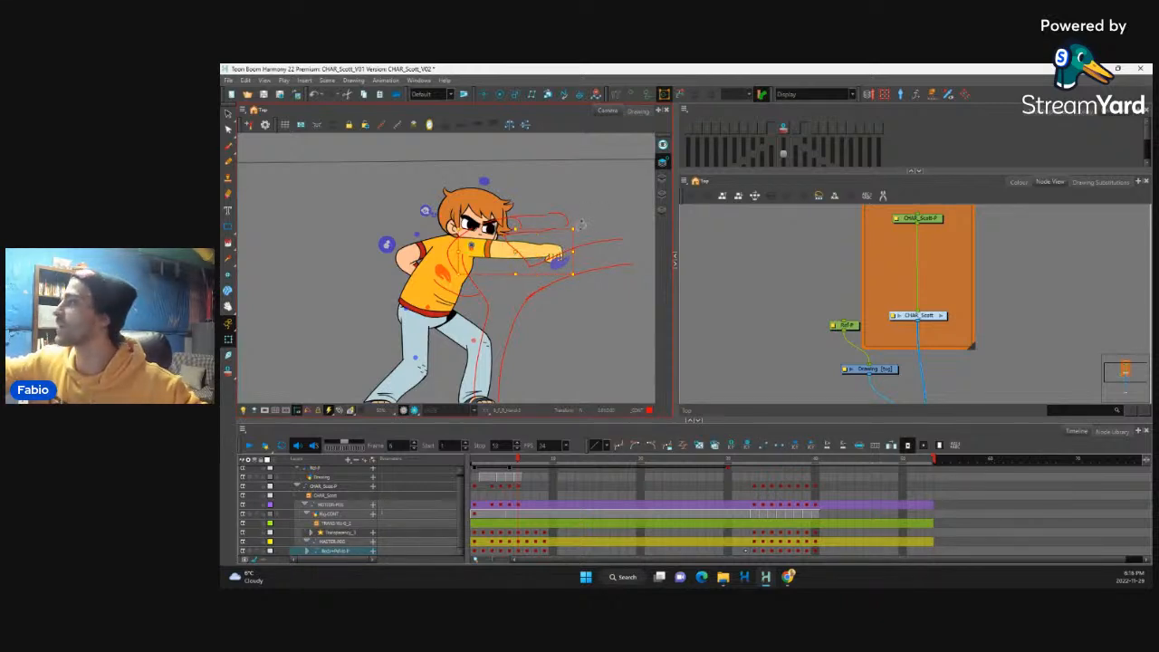
{"action": "left_click_drag", "start_coordinate": [583, 225], "coordinate": [581, 220]}
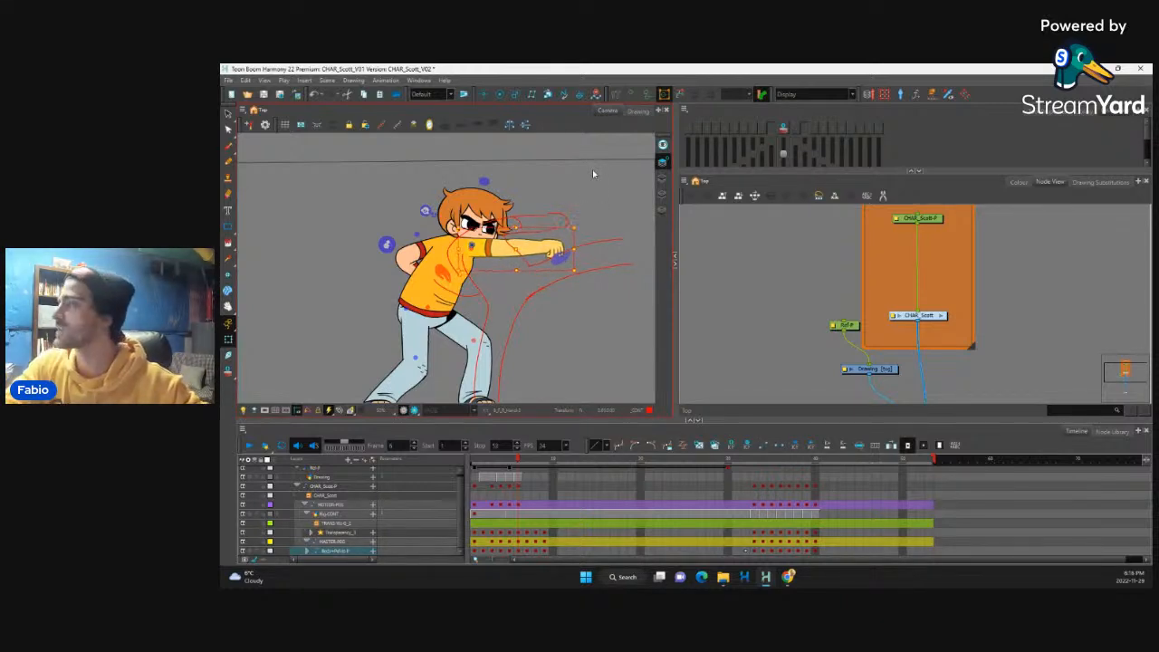
{"action": "left_click", "coordinate": [428, 281]}
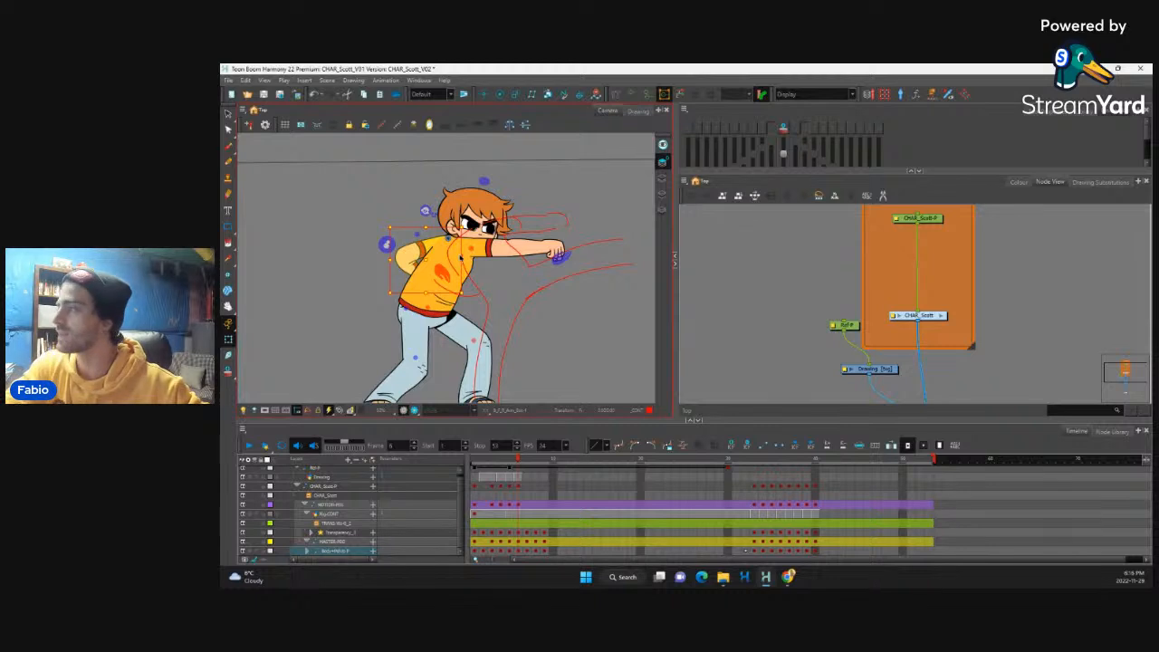
Step: Flip back and forth between frames 4, 5 and 6 to examine how the poses lead into the extended punch
{"action": "scroll", "coordinate": [543, 280], "scroll_direction": "down", "scroll_amount": 2}
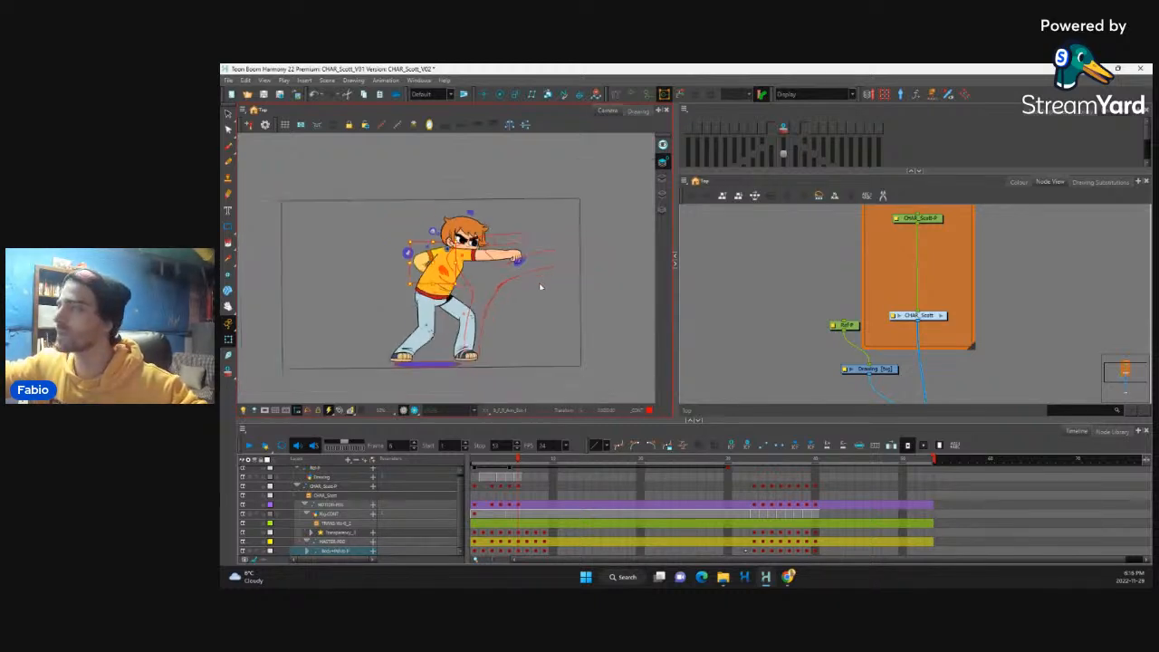
{"action": "scroll", "coordinate": [544, 286], "scroll_direction": "up", "scroll_amount": 1}
{"action": "left_click_drag", "start_coordinate": [547, 300], "coordinate": [546, 290]}
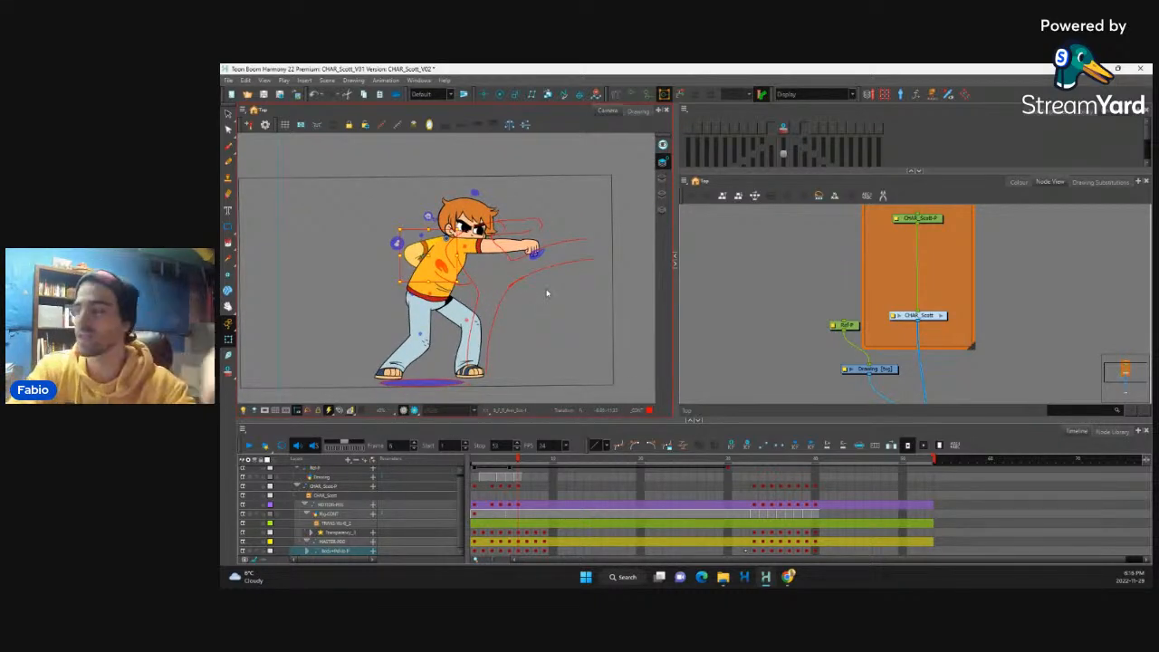
{"action": "key", "text": "comma"}
{"action": "key", "text": "period"}
{"action": "key", "text": "comma"}
{"action": "key", "text": "period"}
{"action": "key", "text": "comma"}
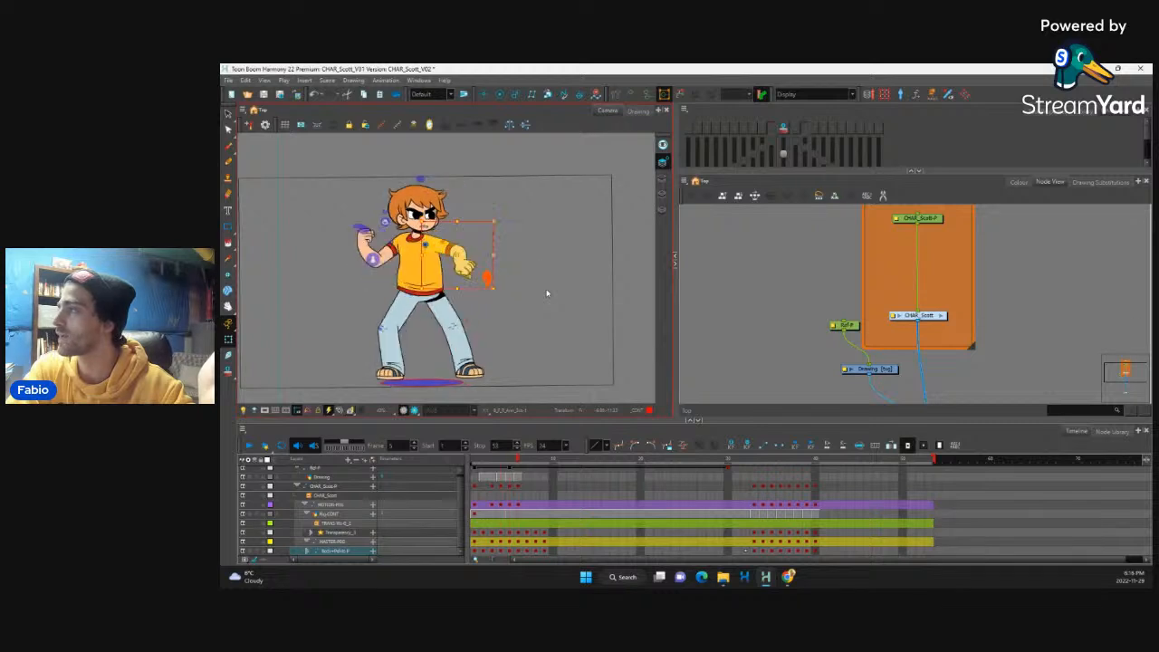
{"action": "key", "text": "period"}
{"action": "key", "text": "comma"}
{"action": "key", "text": "period"}
{"action": "key", "text": "comma"}
{"action": "key", "text": "comma"}
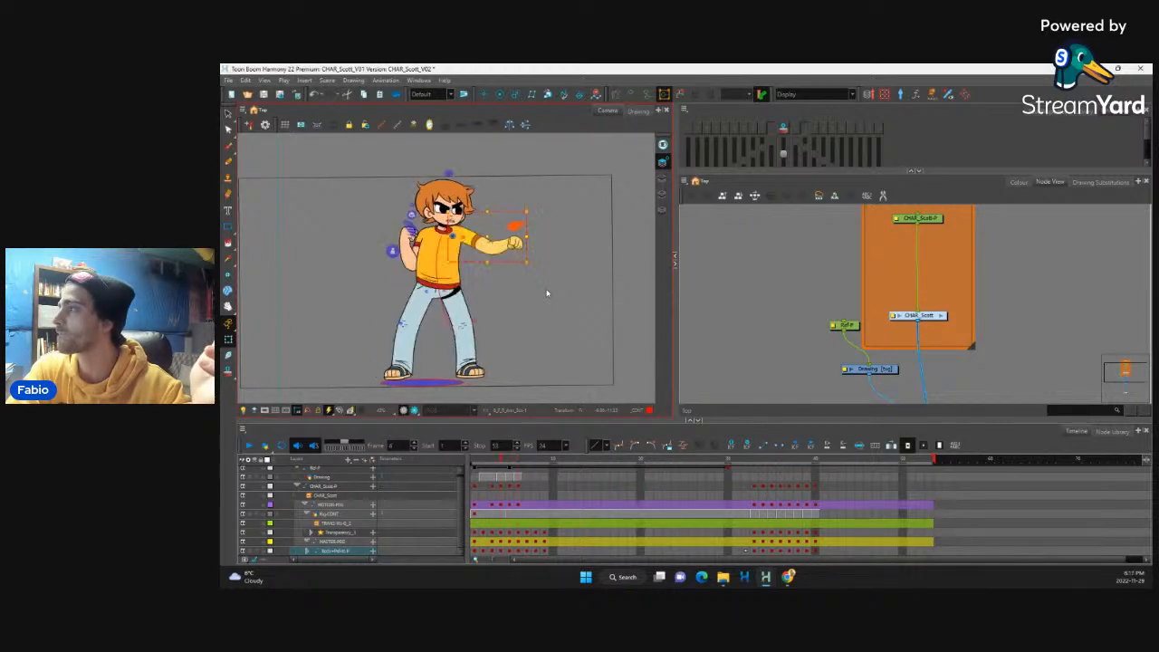
{"action": "key", "text": "period"}
{"action": "key", "text": "period"}
Step: Select the outstretched front fist at frame 6 and rotate it slightly downward at the wrist
{"action": "key", "text": "2"}
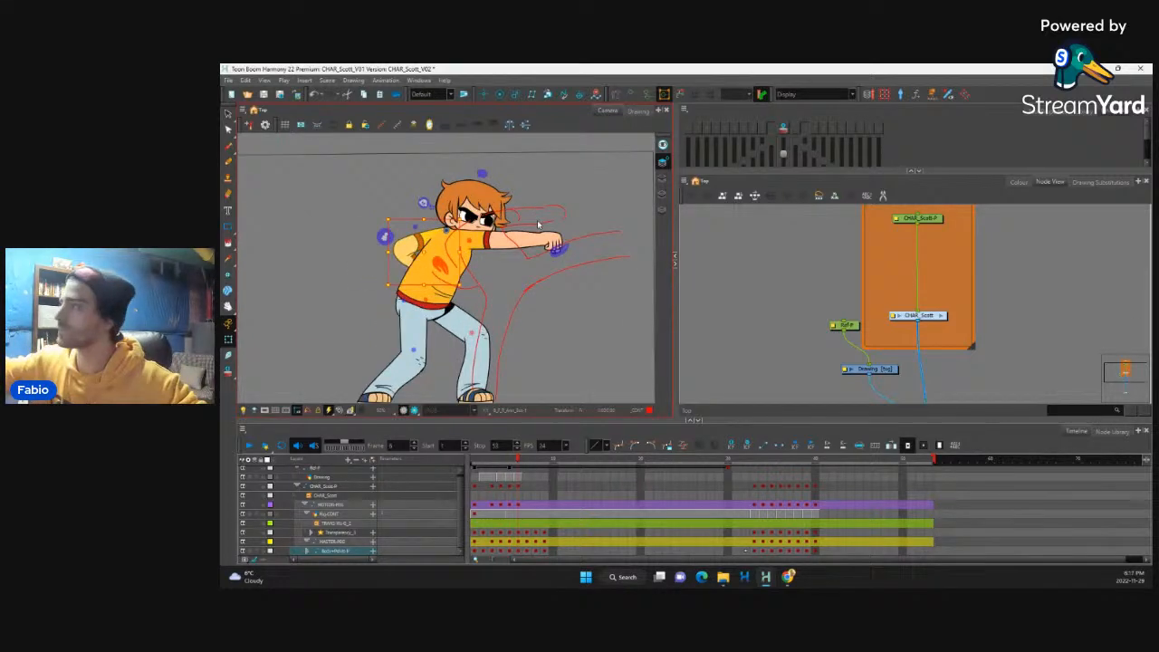
{"action": "key", "text": "2"}
{"action": "key", "text": "2"}
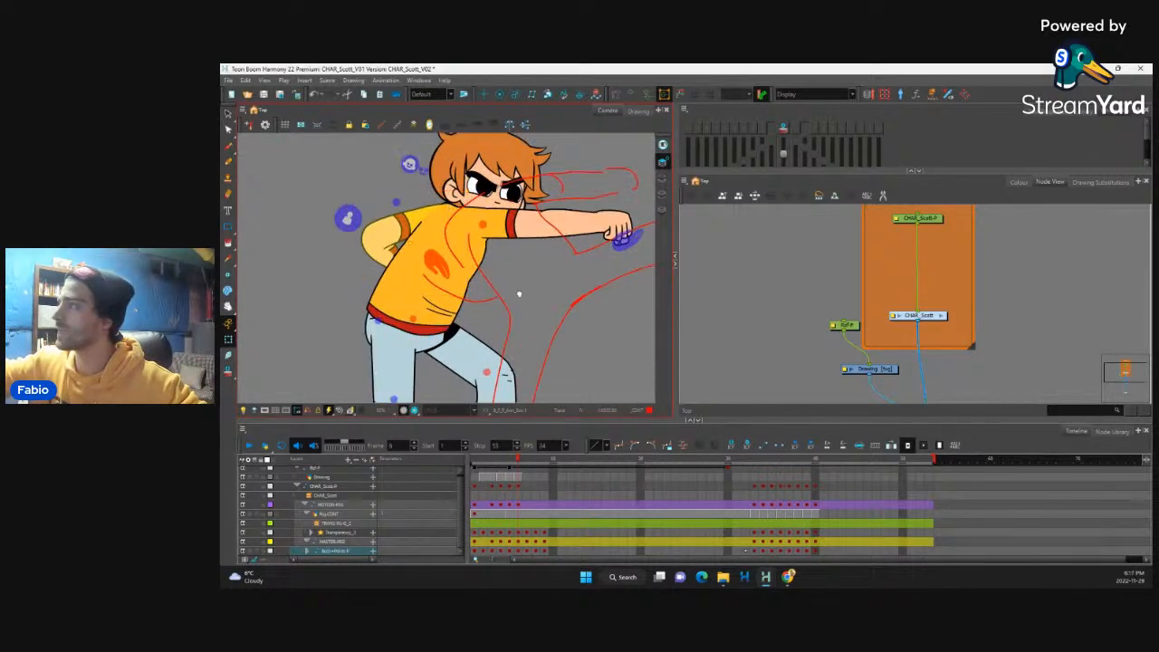
{"action": "left_click_drag", "start_coordinate": [518, 292], "coordinate": [434, 350]}
{"action": "left_click", "coordinate": [540, 278]}
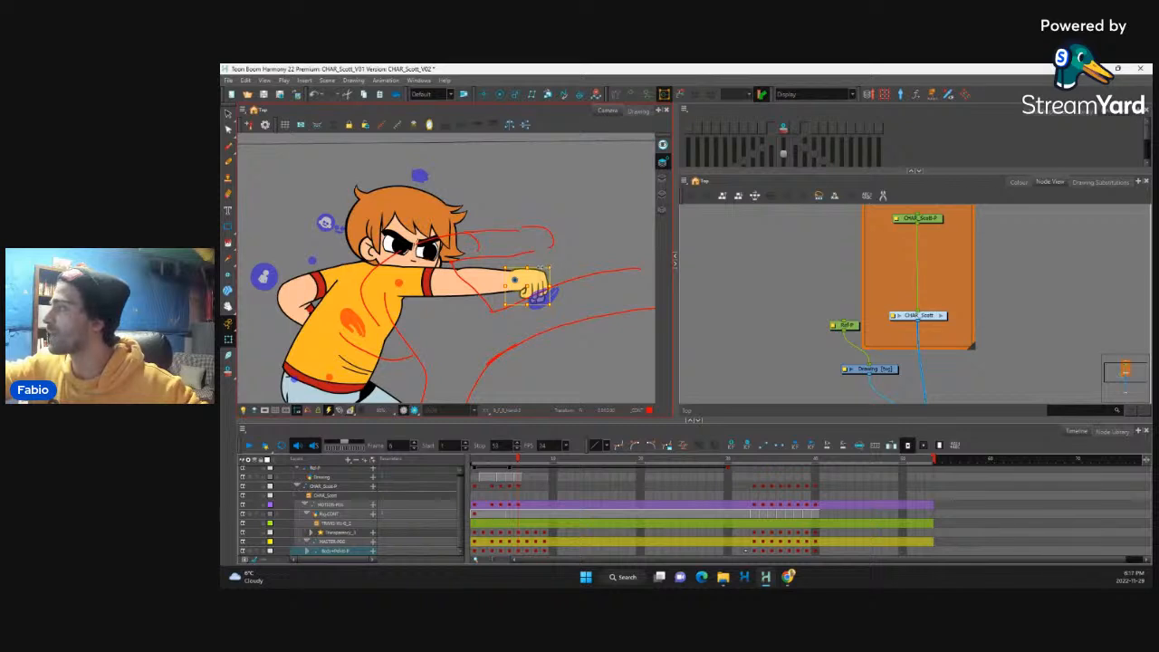
{"action": "key", "text": "b"}
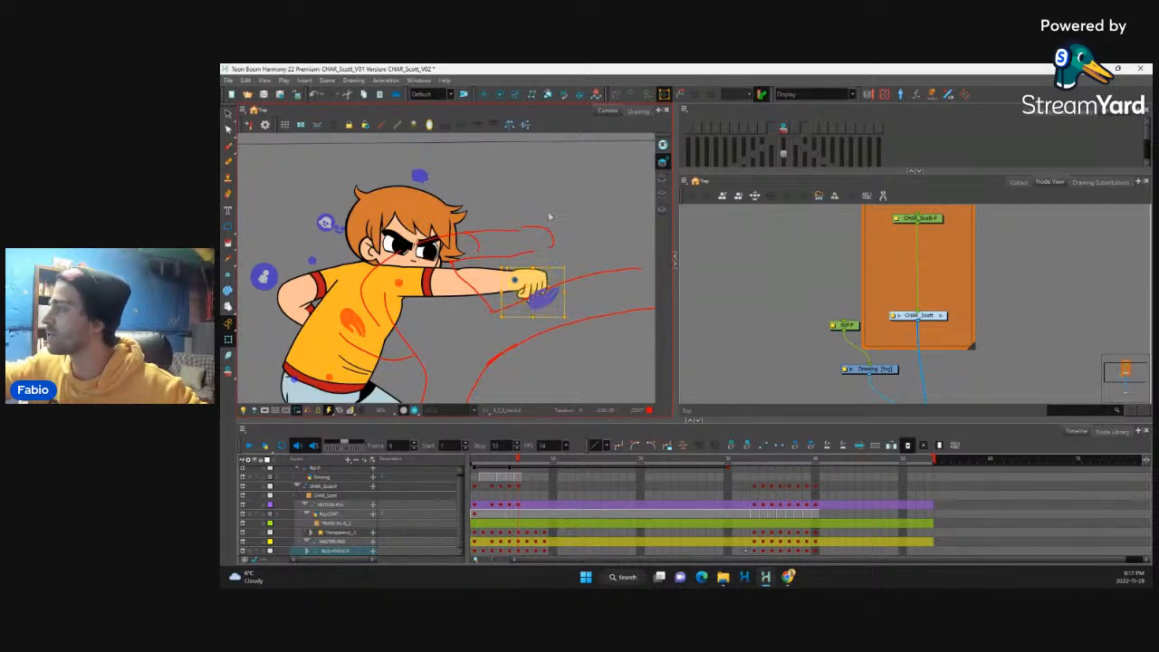
{"action": "key", "text": "b"}
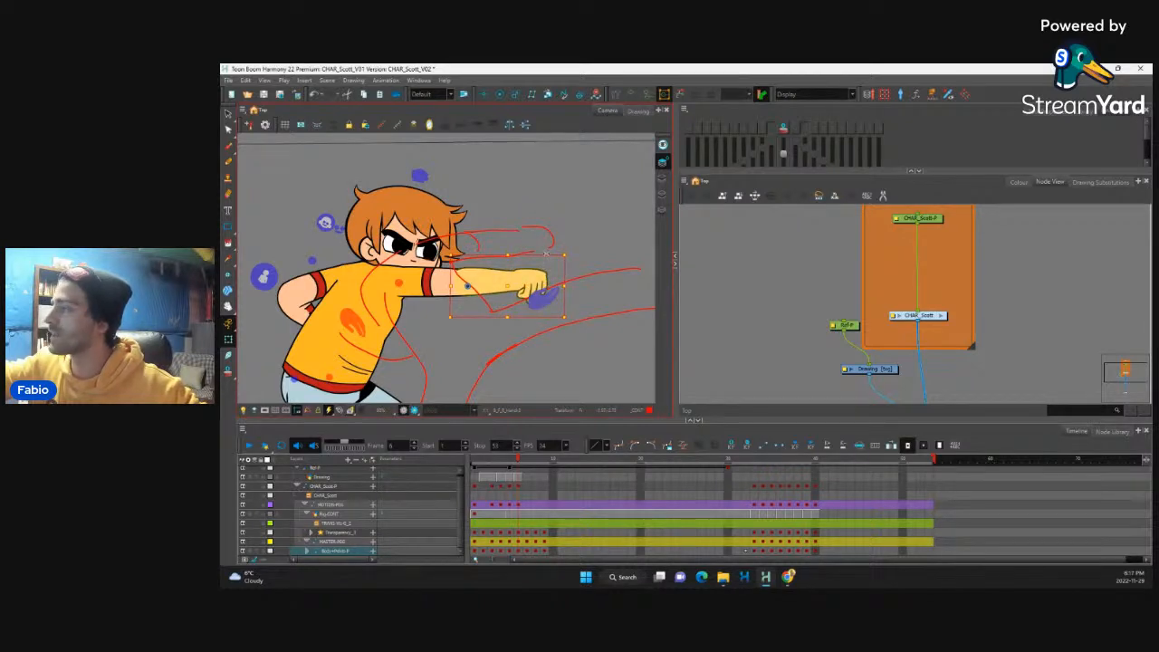
{"action": "key", "text": "b"}
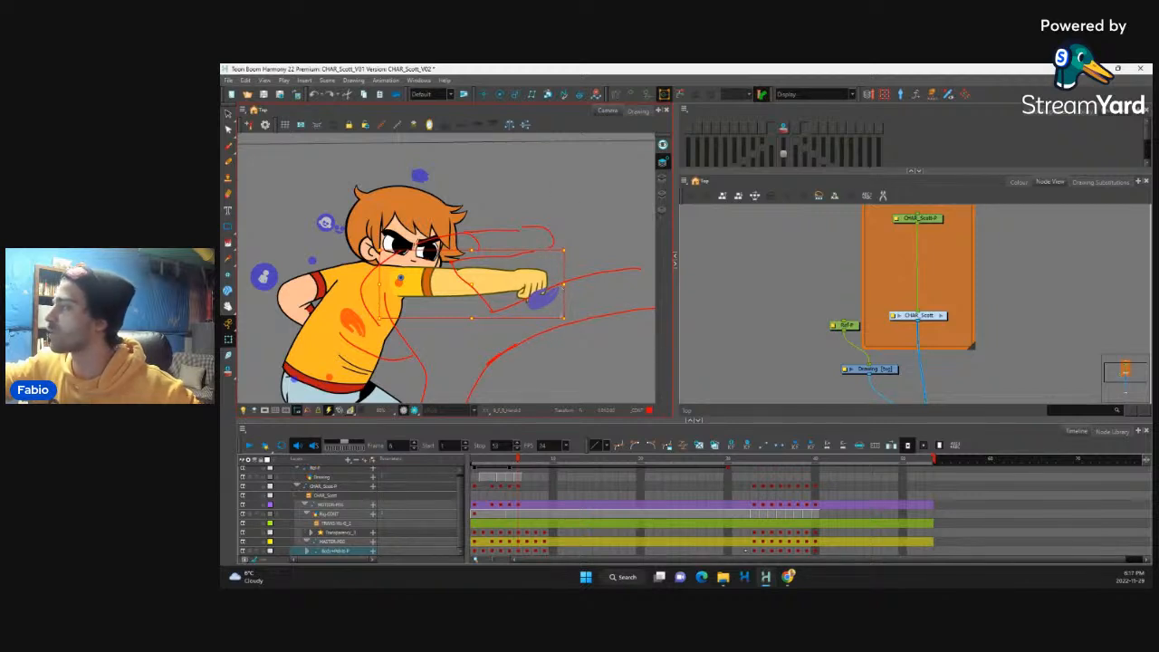
{"action": "left_click", "coordinate": [539, 284]}
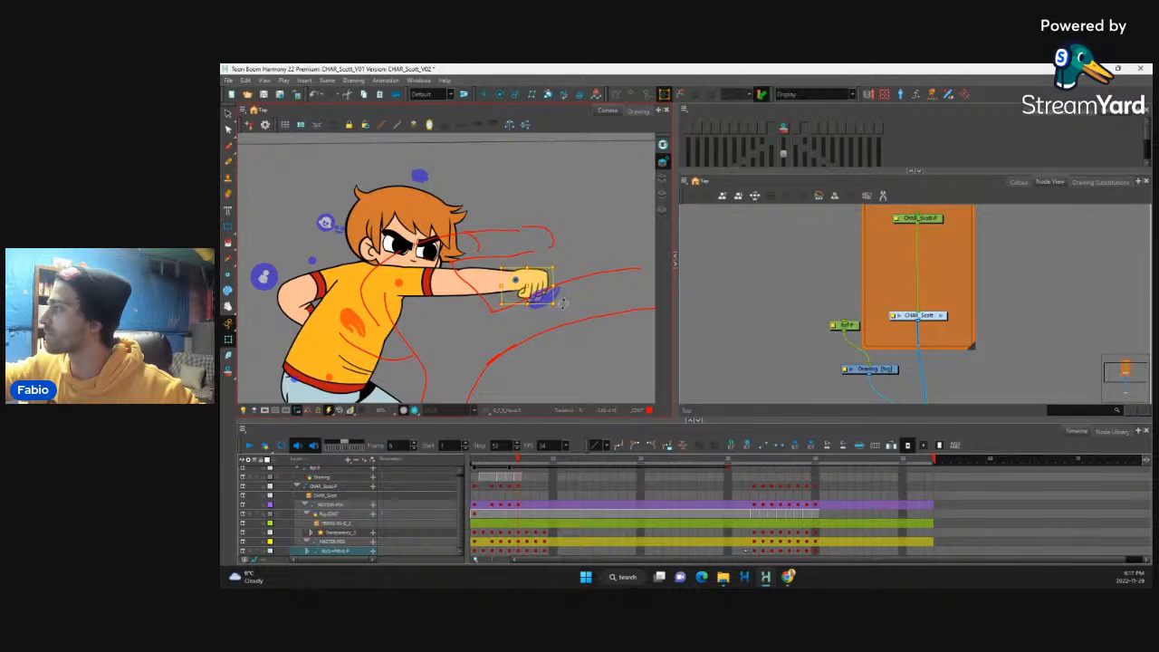
{"action": "left_click_drag", "start_coordinate": [563, 304], "coordinate": [561, 310]}
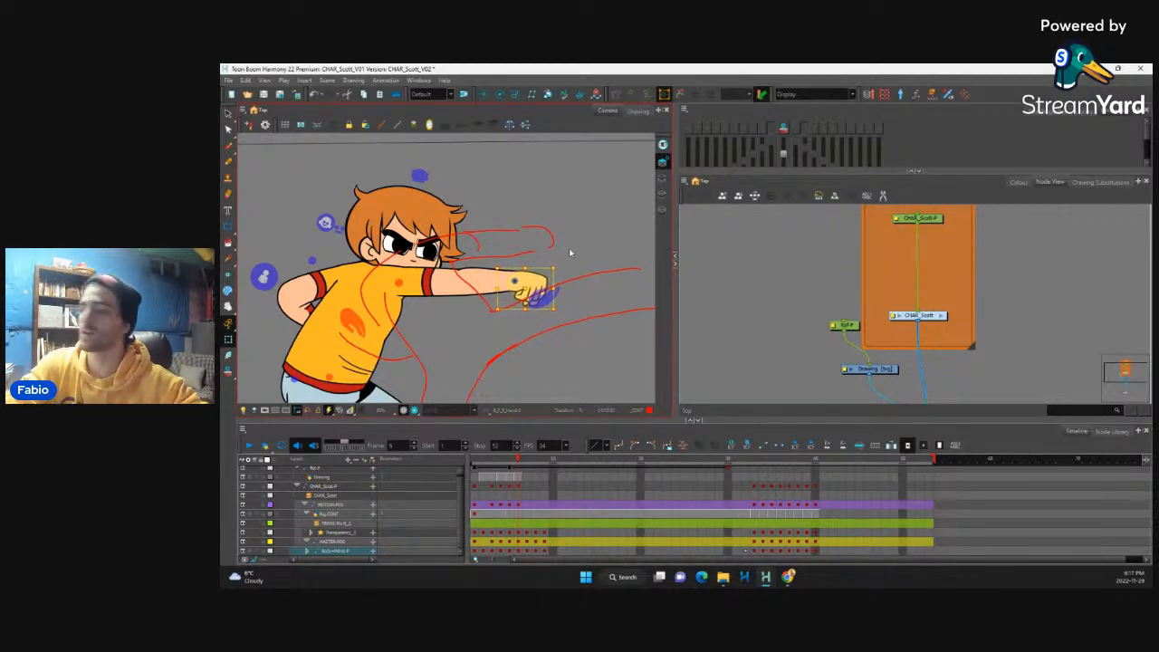
Step: Flip between frames 4, 6 and 7 to check the adjusted fist in the extended punch
{"action": "key", "text": "shift+Return"}
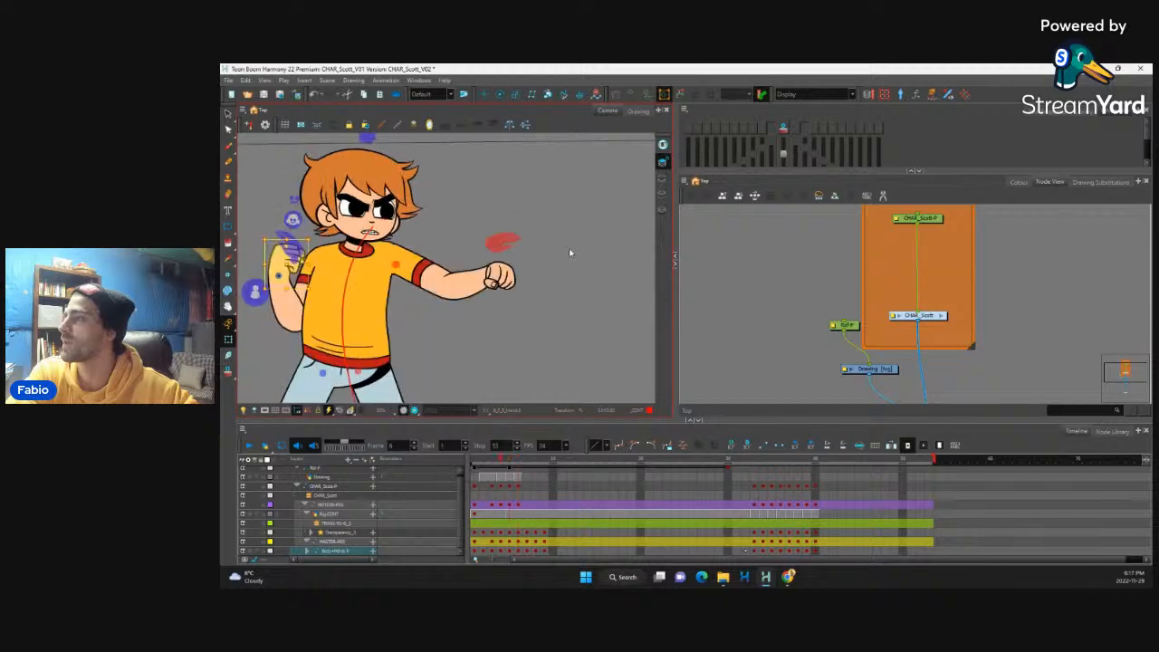
{"action": "key", "text": "shift+Return"}
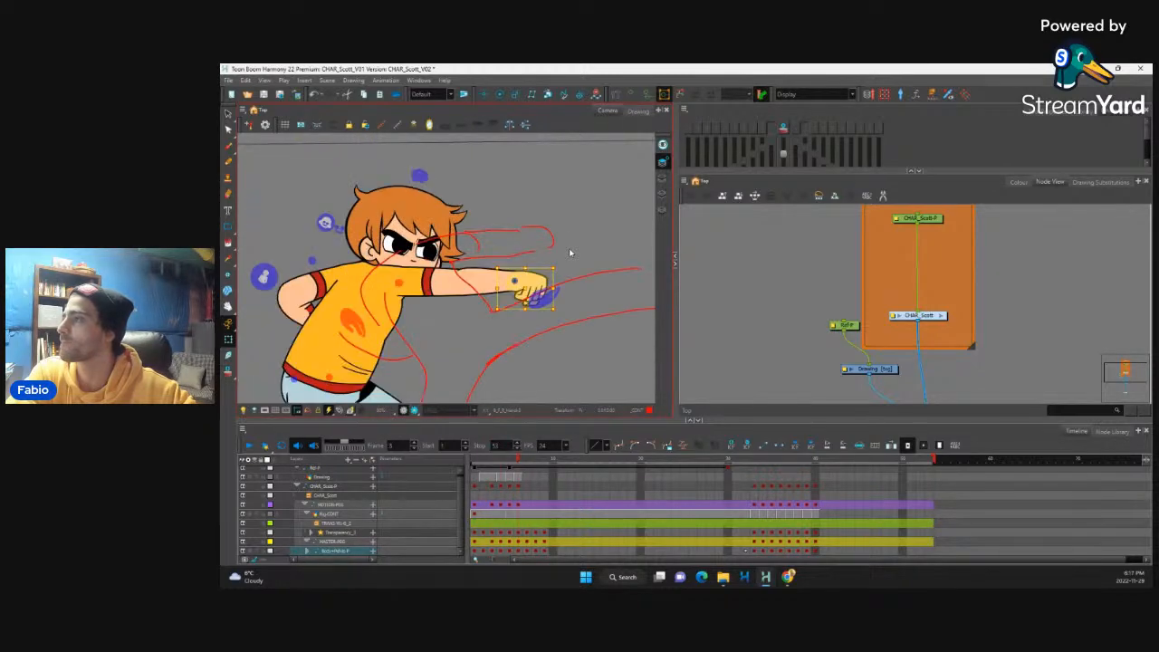
{"action": "scroll", "coordinate": [525, 292], "scroll_direction": "down", "scroll_amount": 5}
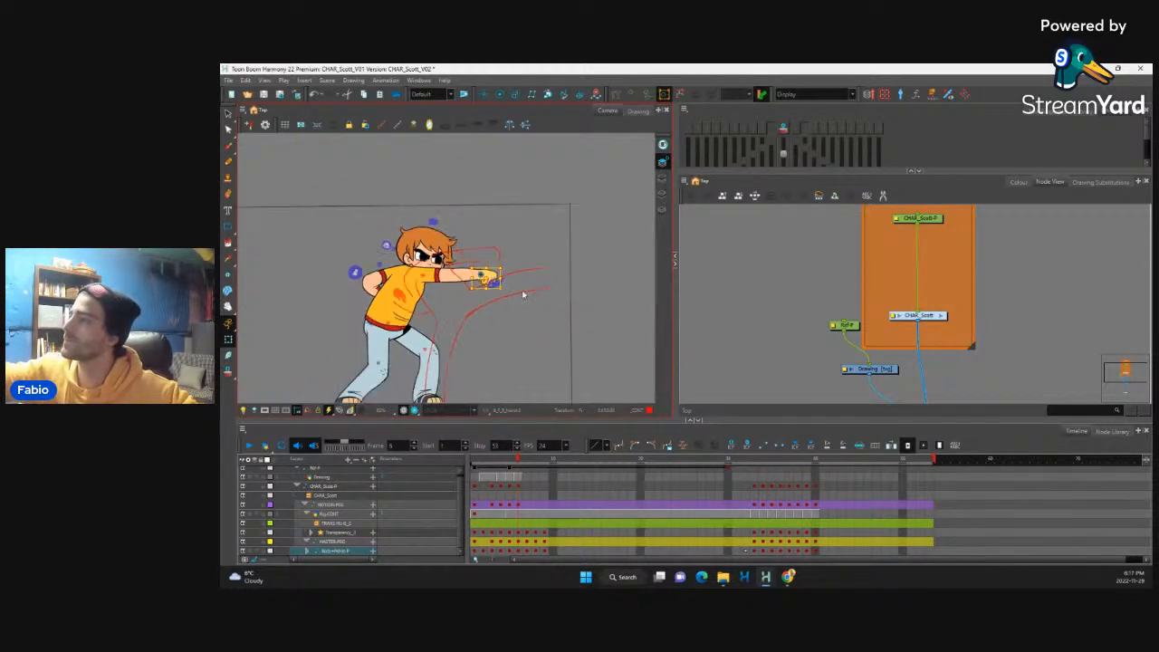
{"action": "left_click_drag", "start_coordinate": [512, 467], "coordinate": [484, 504]}
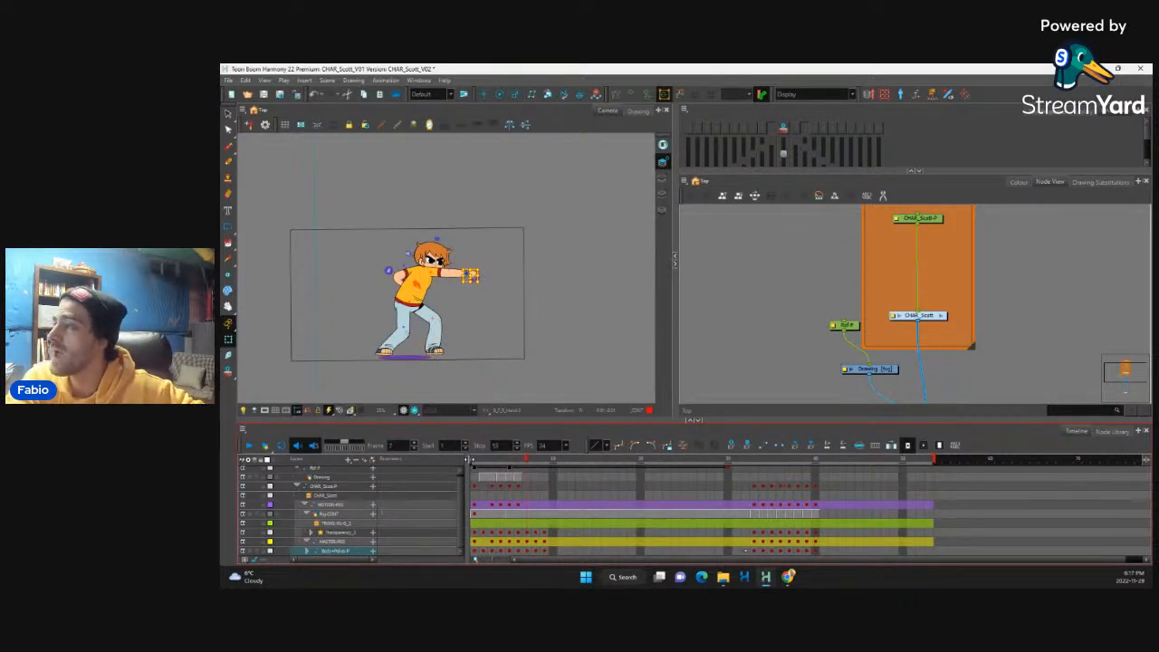
{"action": "key", "text": "period"}
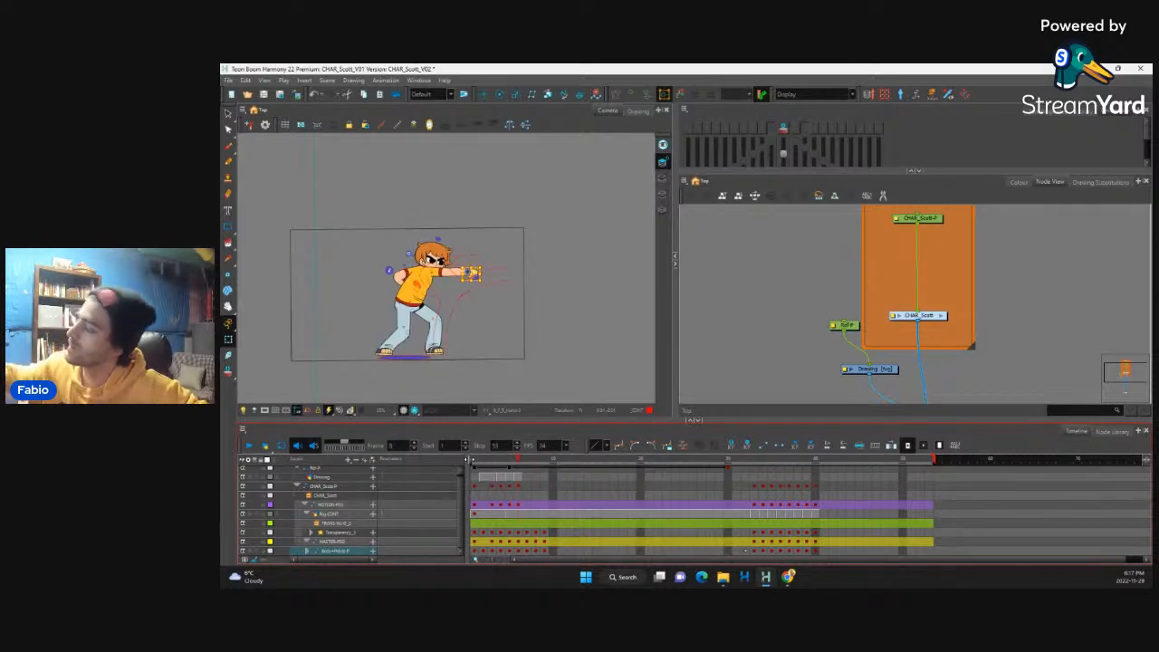
Step: Shift the kick keyframes at frames 8 and 9 one frame later and interpolate from the frame 7 punch keyframe into them
{"action": "left_click", "coordinate": [538, 535]}
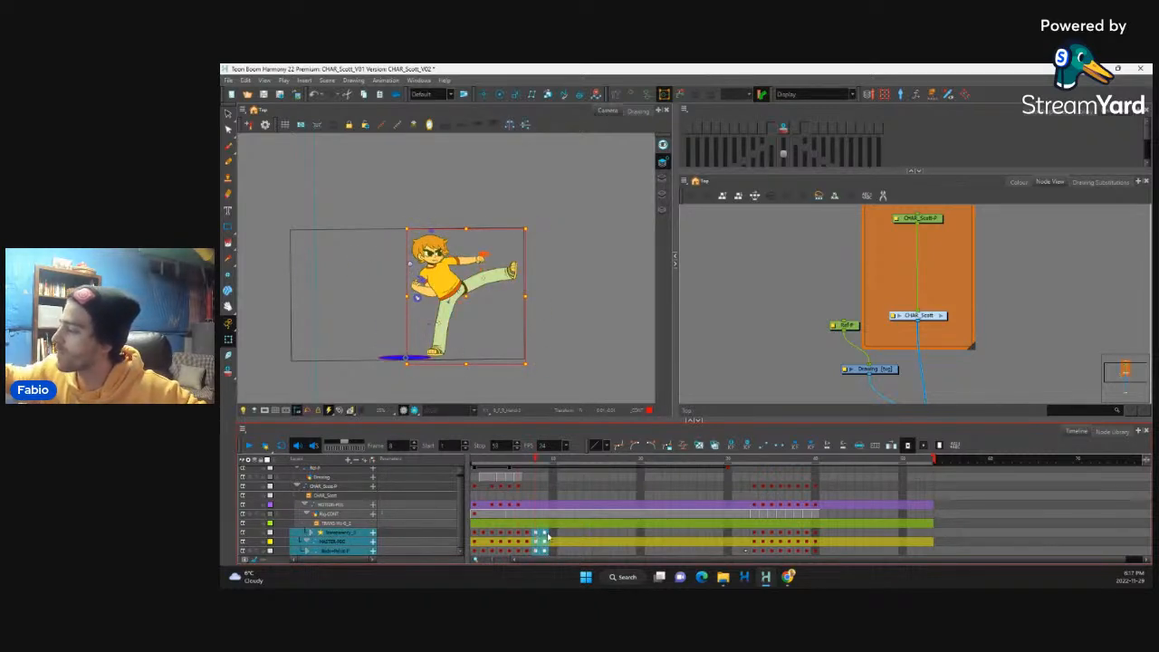
{"action": "left_click", "coordinate": [545, 536]}
{"action": "left_click", "coordinate": [528, 532]}
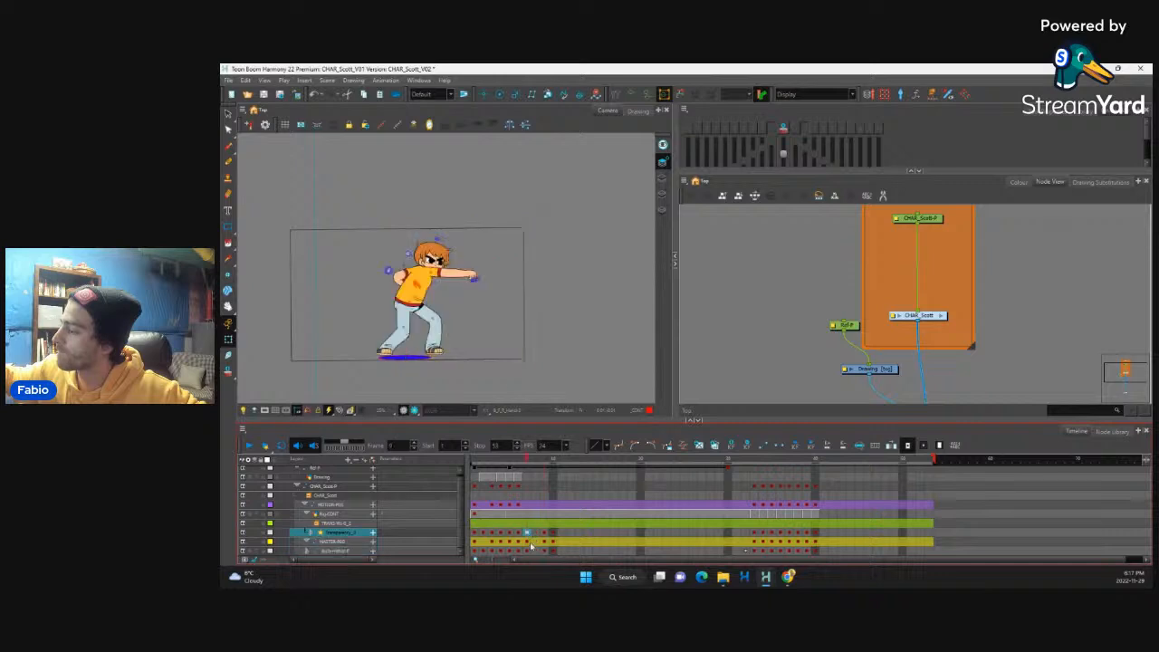
{"action": "left_click", "coordinate": [528, 550], "text": "shift"}
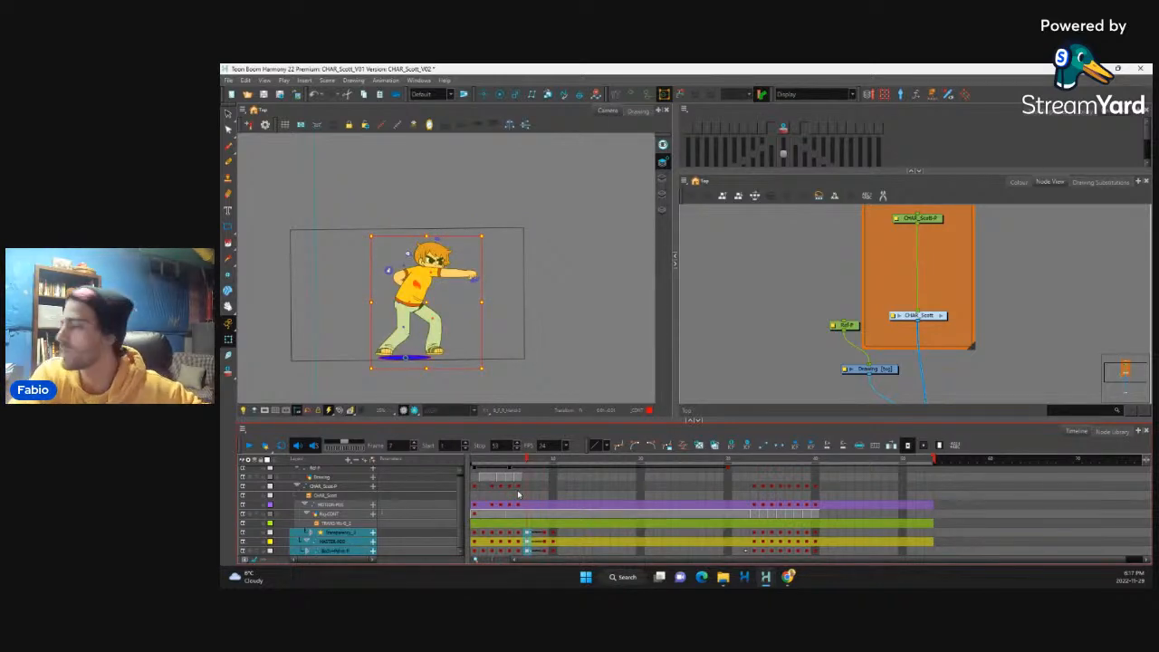
Step: Flip through the opening frames to examine the timing from the windup through the punch into the interpolated kick
{"action": "key", "text": "period"}
{"action": "key", "text": "comma"}
{"action": "key", "text": "comma"}
{"action": "key", "text": "comma"}
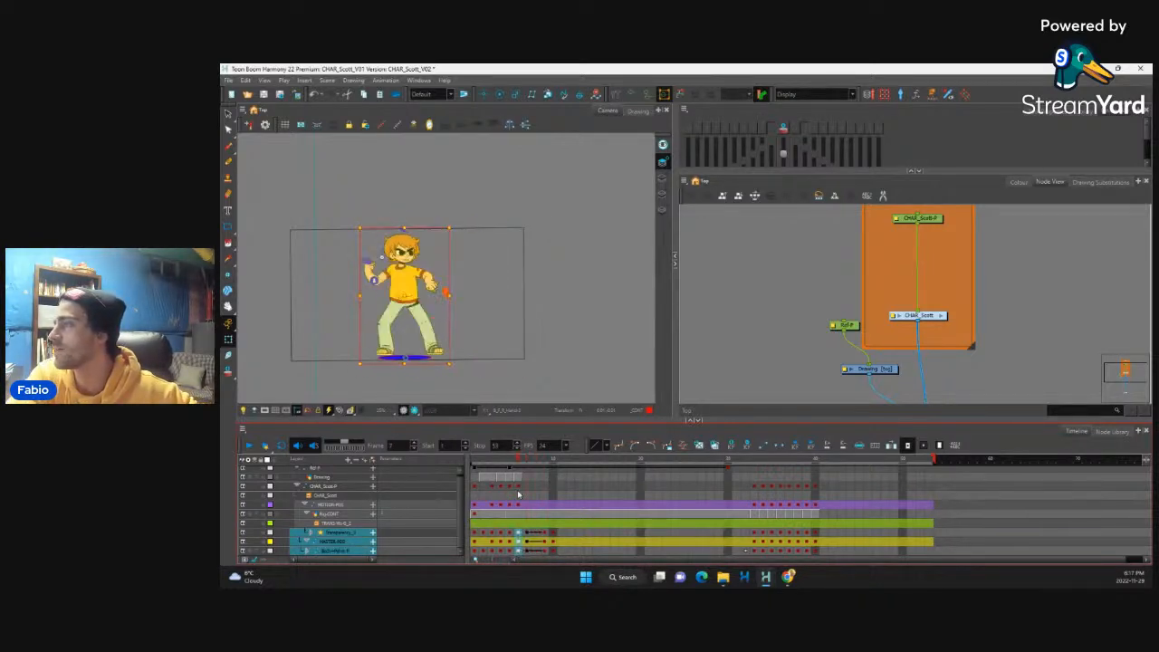
{"action": "key", "text": "period"}
{"action": "key", "text": "period"}
{"action": "key", "text": "period"}
{"action": "key", "text": "comma"}
{"action": "key", "text": "comma"}
{"action": "key", "text": "comma"}
{"action": "key", "text": "comma"}
{"action": "key", "text": "comma"}
{"action": "key", "text": "comma"}
{"action": "key", "text": "period"}
{"action": "key", "text": "period"}
{"action": "key", "text": "period"}
{"action": "key", "text": "period"}
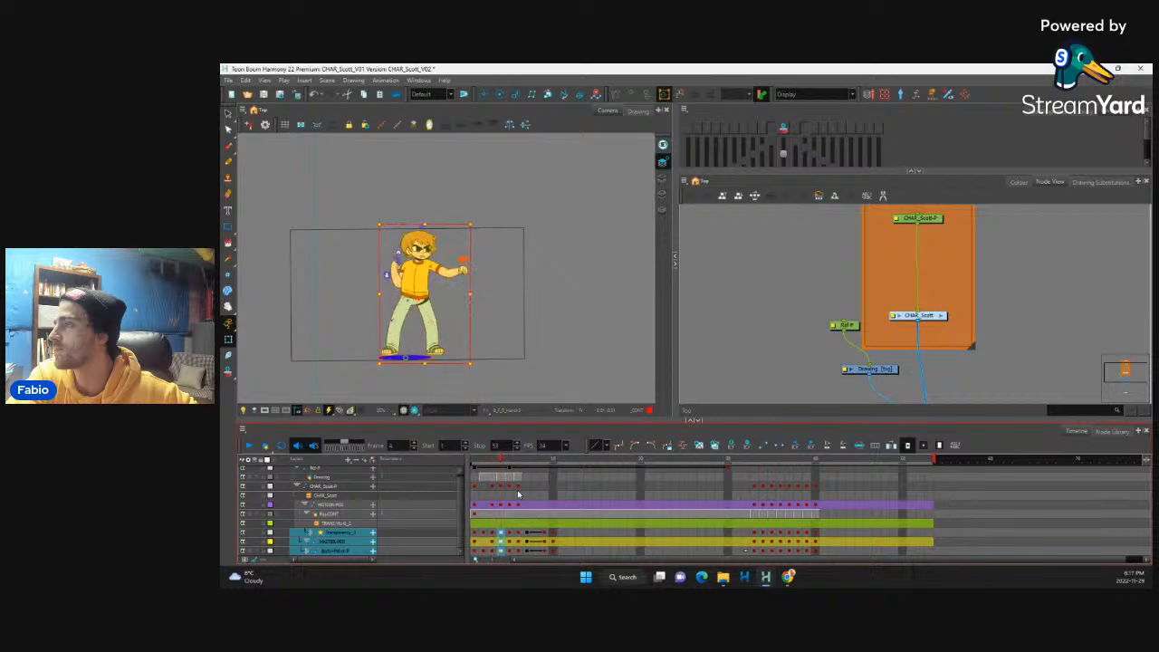
Step: Keyframe the interpolated raised-leg pose between the punch and the high kick at frame 8
{"action": "key", "text": "comma"}
{"action": "key", "text": "comma"}
{"action": "key", "text": "comma"}
{"action": "key", "text": "comma"}
{"action": "key", "text": "period"}
{"action": "key", "text": "period"}
{"action": "key", "text": "period"}
{"action": "key", "text": "period"}
{"action": "key", "text": "period"}
{"action": "key", "text": "period"}
{"action": "key", "text": "period"}
{"action": "key", "text": "period"}
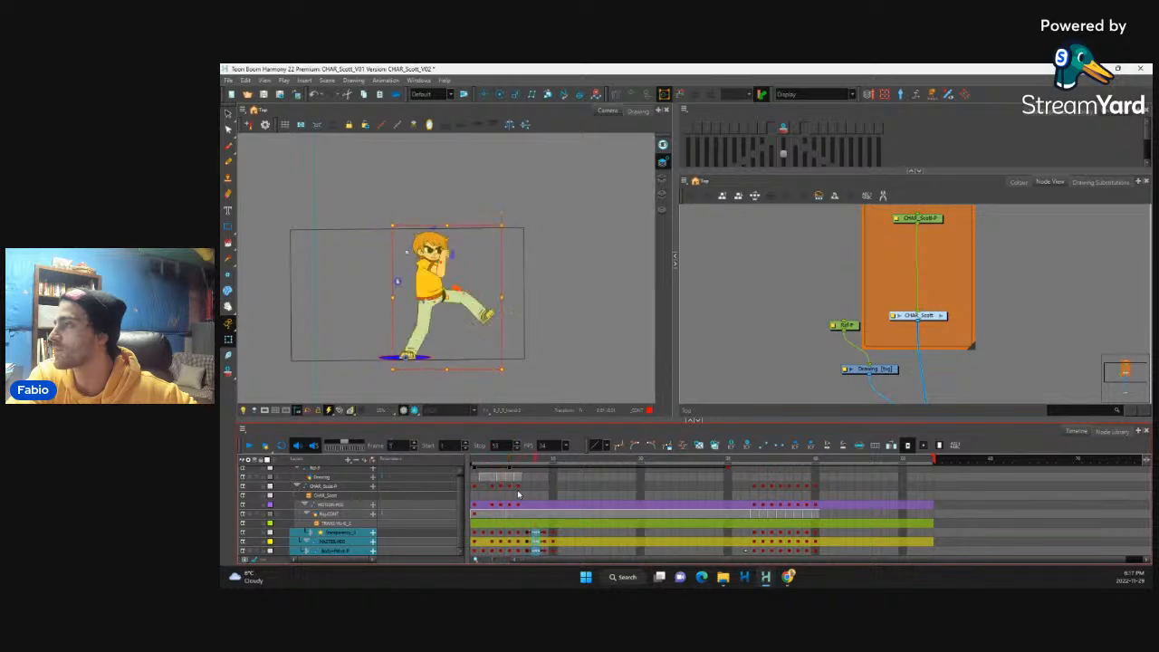
{"action": "key", "text": "comma"}
{"action": "key", "text": "comma"}
{"action": "key", "text": "comma"}
{"action": "key", "text": "comma"}
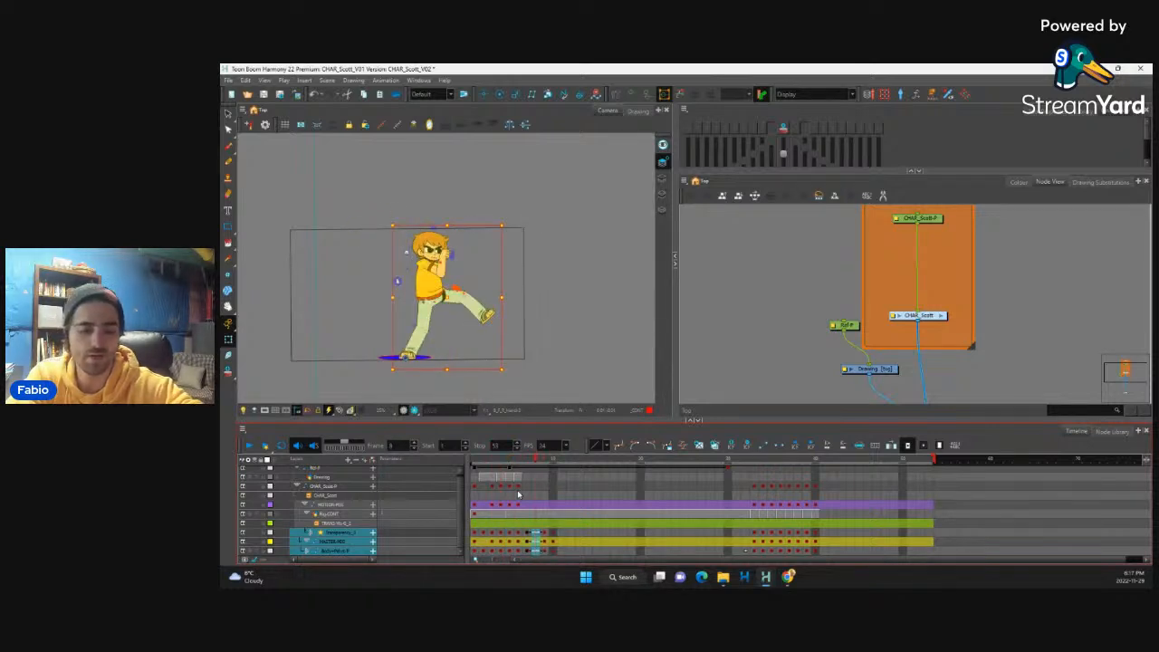
{"action": "key", "text": "comma"}
{"action": "key", "text": "period"}
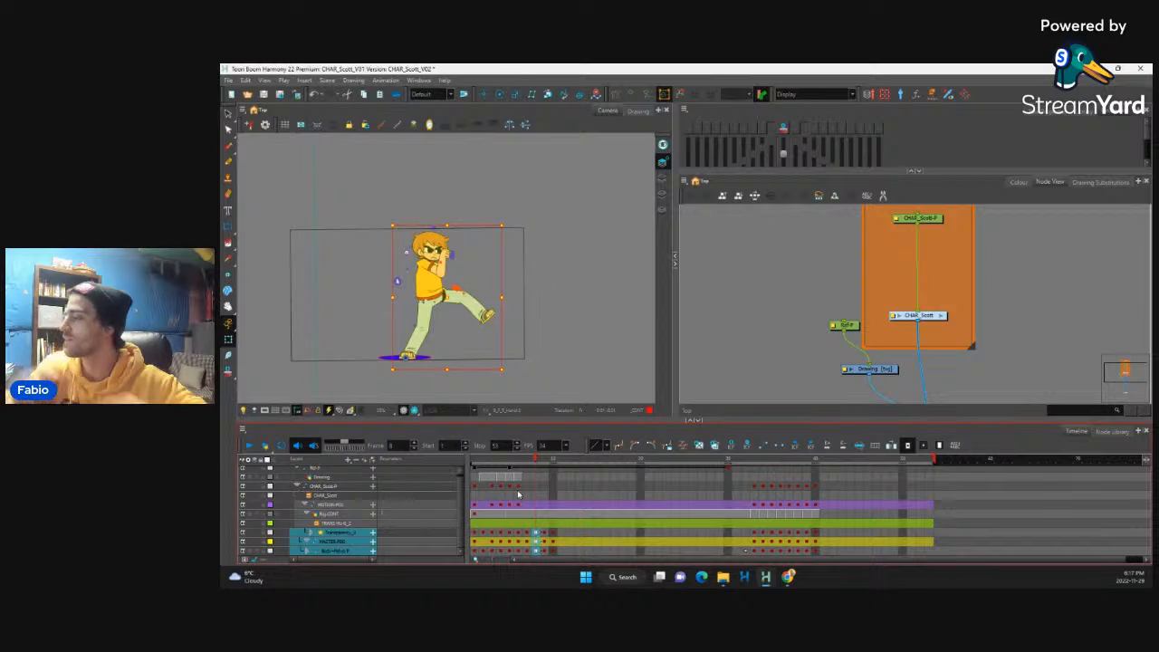
Step: Step through the sequence from frame 1 to the high kick at frame 9 to review the motion
{"action": "left_click", "coordinate": [475, 542]}
{"action": "key", "text": "period"}
{"action": "key", "text": "period"}
{"action": "key", "text": "period"}
{"action": "key", "text": "period"}
{"action": "key", "text": "period"}
{"action": "key", "text": "period"}
{"action": "key", "text": "period"}
{"action": "key", "text": "period"}
{"action": "key", "text": "period"}
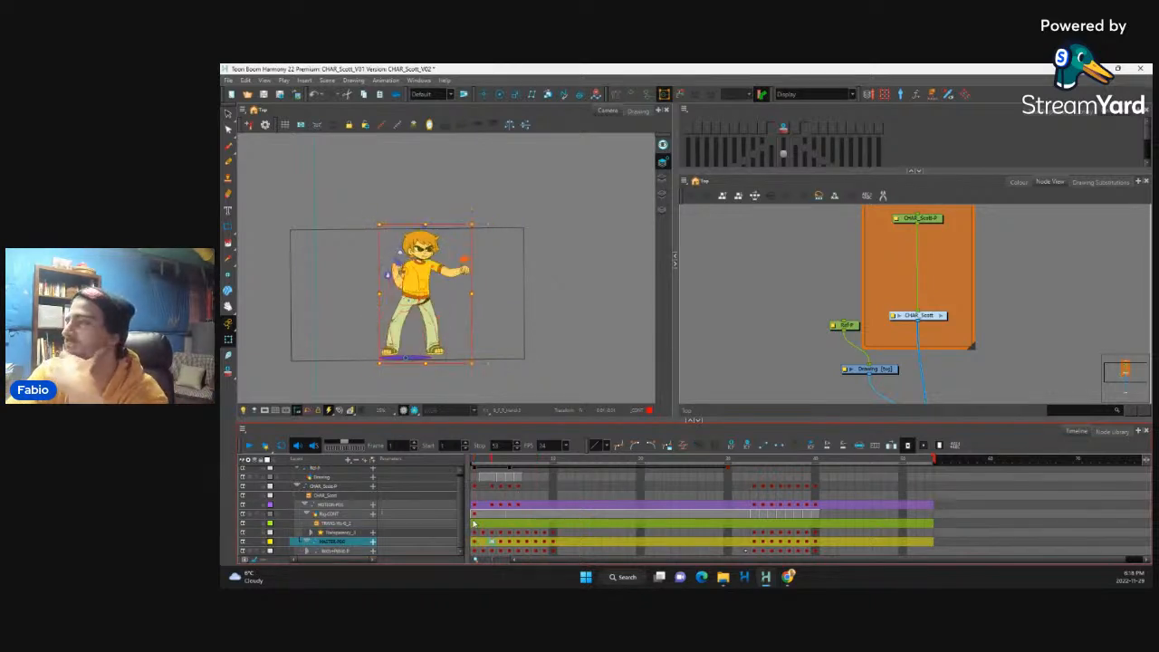
{"action": "key", "text": "comma"}
{"action": "key", "text": "comma"}
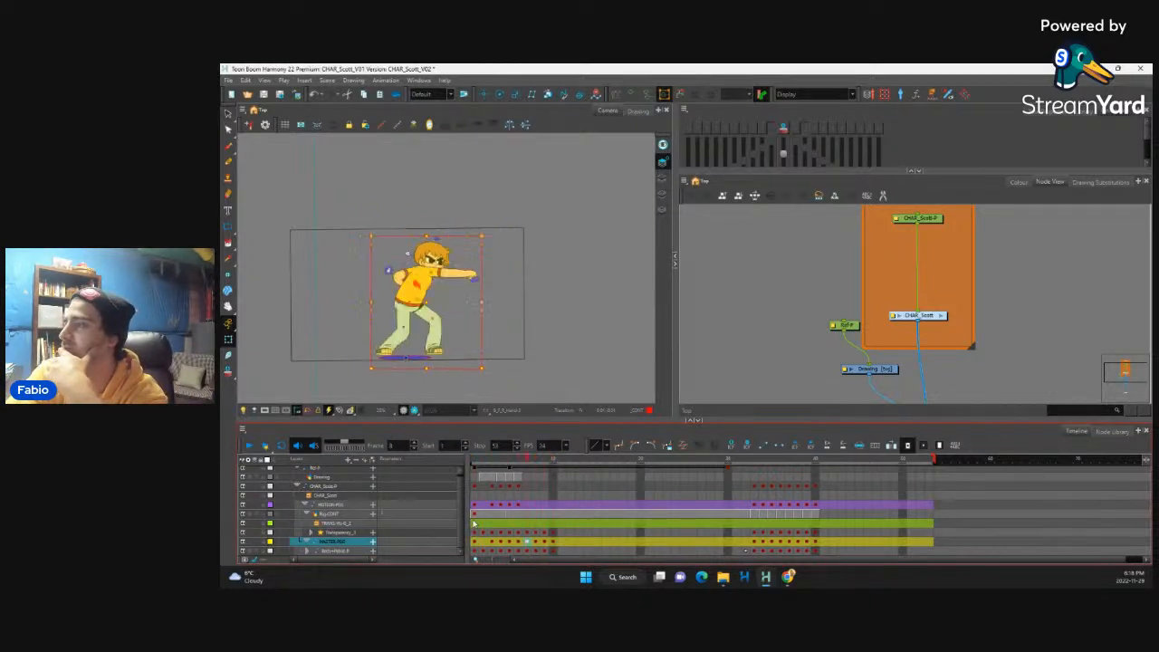
{"action": "key", "text": "comma"}
{"action": "key", "text": "comma"}
{"action": "key", "text": "period"}
{"action": "key", "text": "period"}
{"action": "key", "text": "period"}
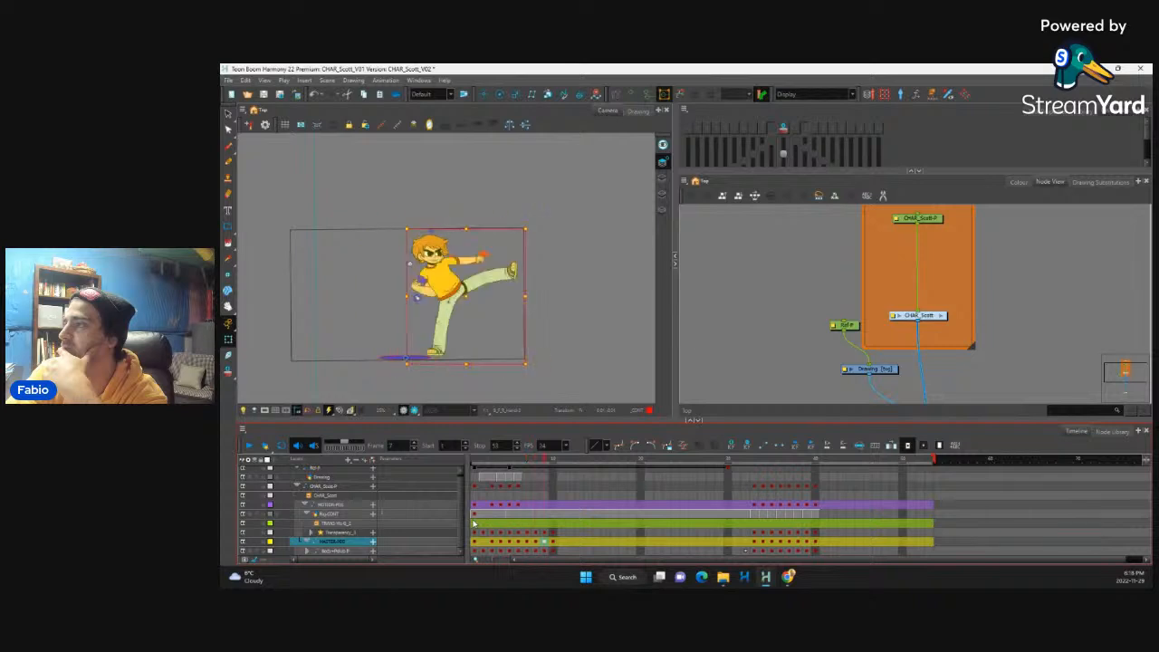
Step: Flip back and forth between the punch at frame 7 and the raised-leg pose at frame 8 to compare them
{"action": "key", "text": "comma"}
{"action": "key", "text": "comma"}
{"action": "key", "text": "comma"}
{"action": "key", "text": "comma"}
{"action": "key", "text": "comma"}
{"action": "key", "text": "period"}
{"action": "key", "text": "period"}
{"action": "key", "text": "period"}
{"action": "key", "text": "period"}
{"action": "key", "text": "period"}
{"action": "key", "text": "comma"}
{"action": "key", "text": "comma"}
{"action": "key", "text": "period"}
{"action": "key", "text": "comma"}
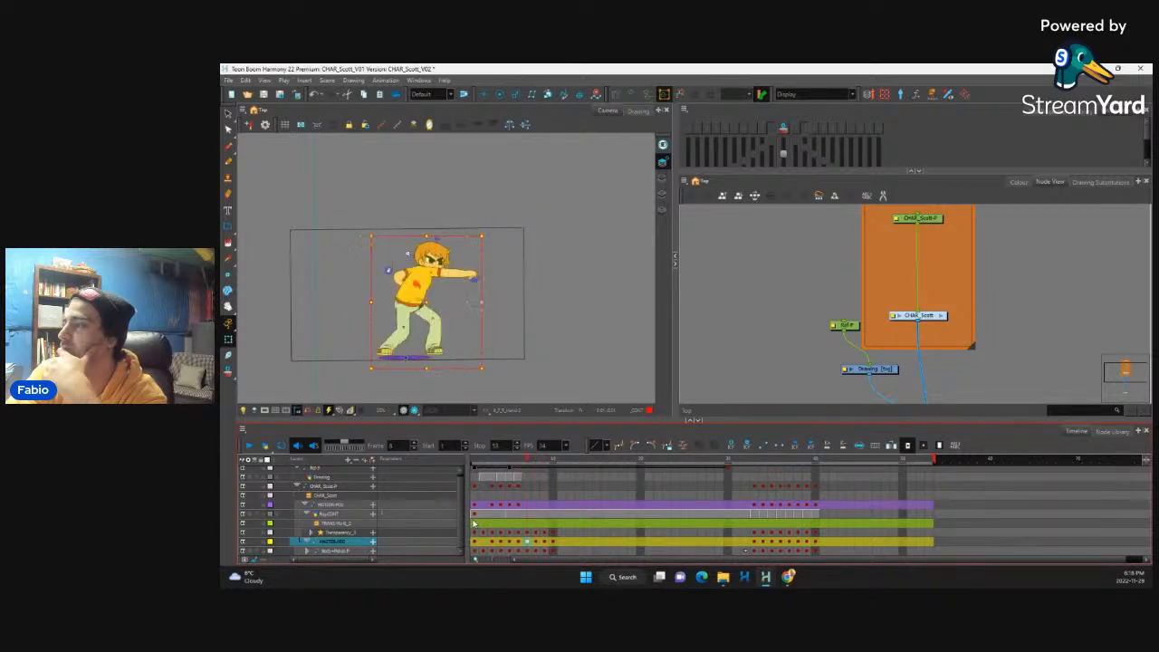
{"action": "key", "text": "period"}
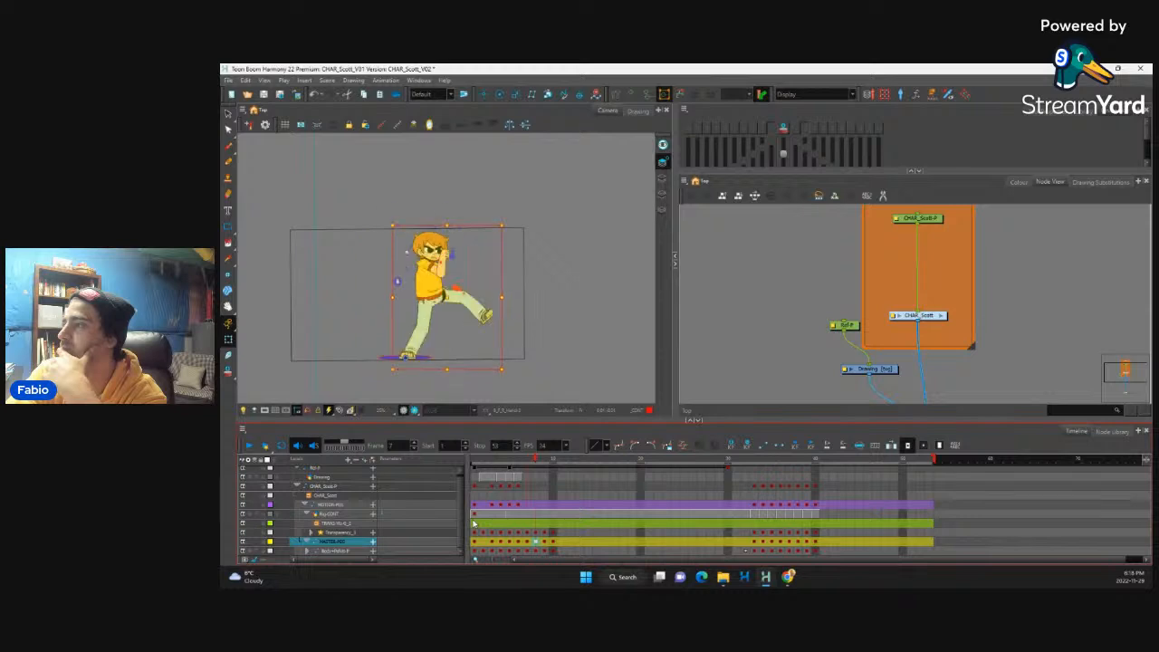
{"action": "key", "text": "comma"}
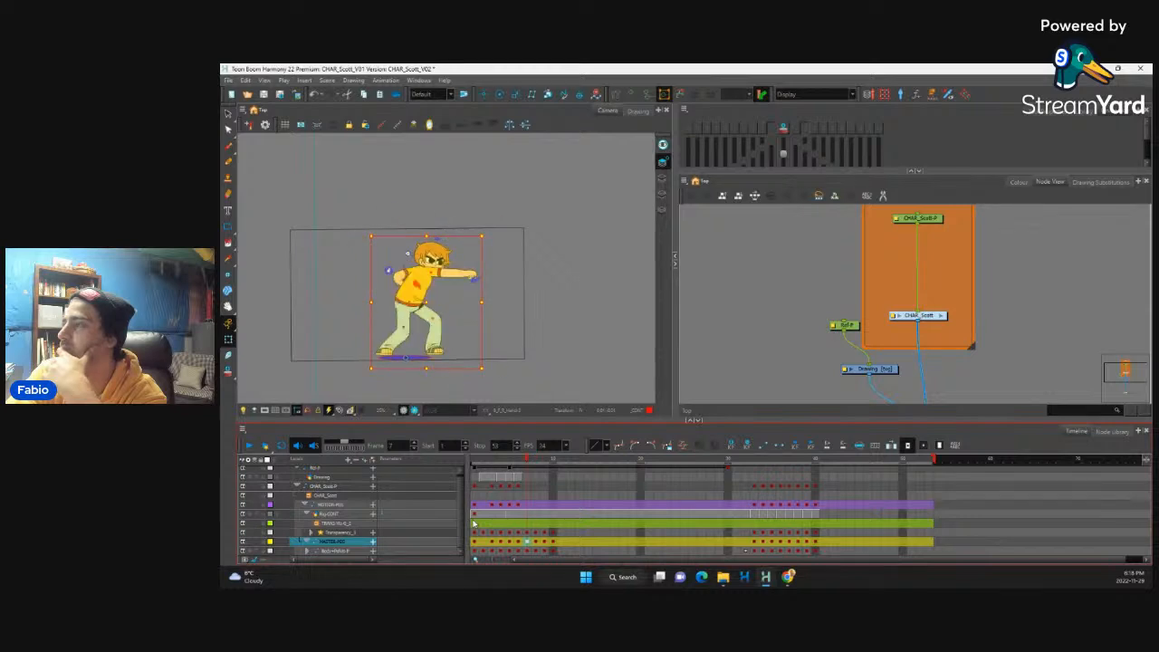
{"action": "key", "text": "period"}
{"action": "key", "text": "comma"}
{"action": "key", "text": "period"}
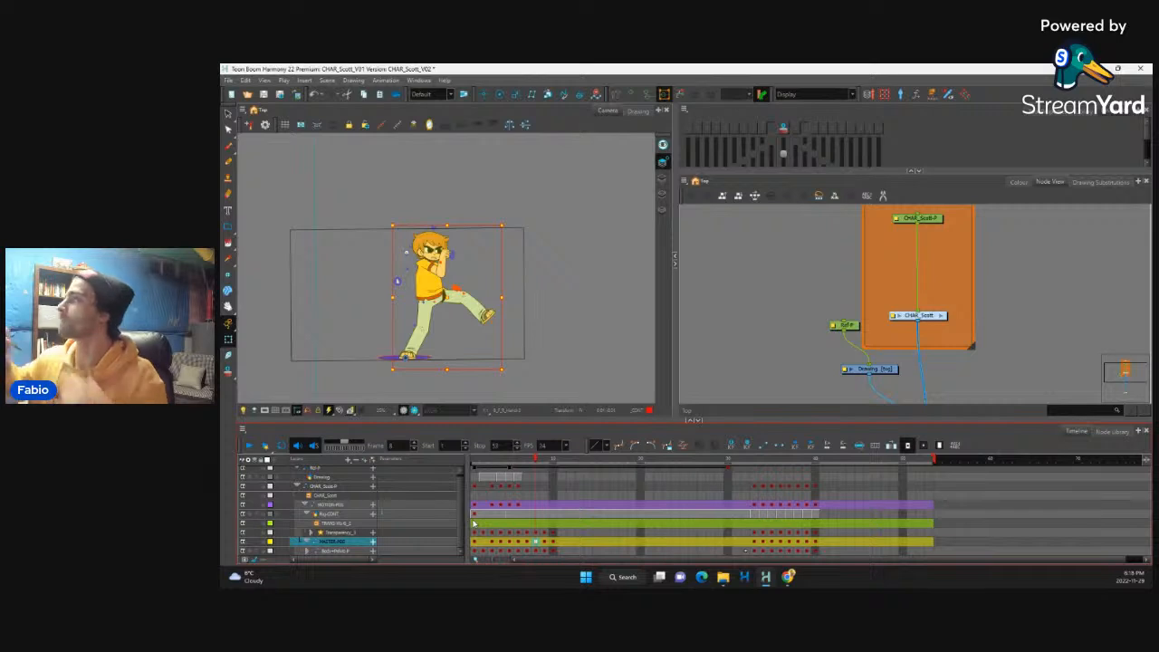
Step: Turn on onion skinning at frame 8 and limit it to one previous frame
{"action": "left_click", "coordinate": [783, 132]}
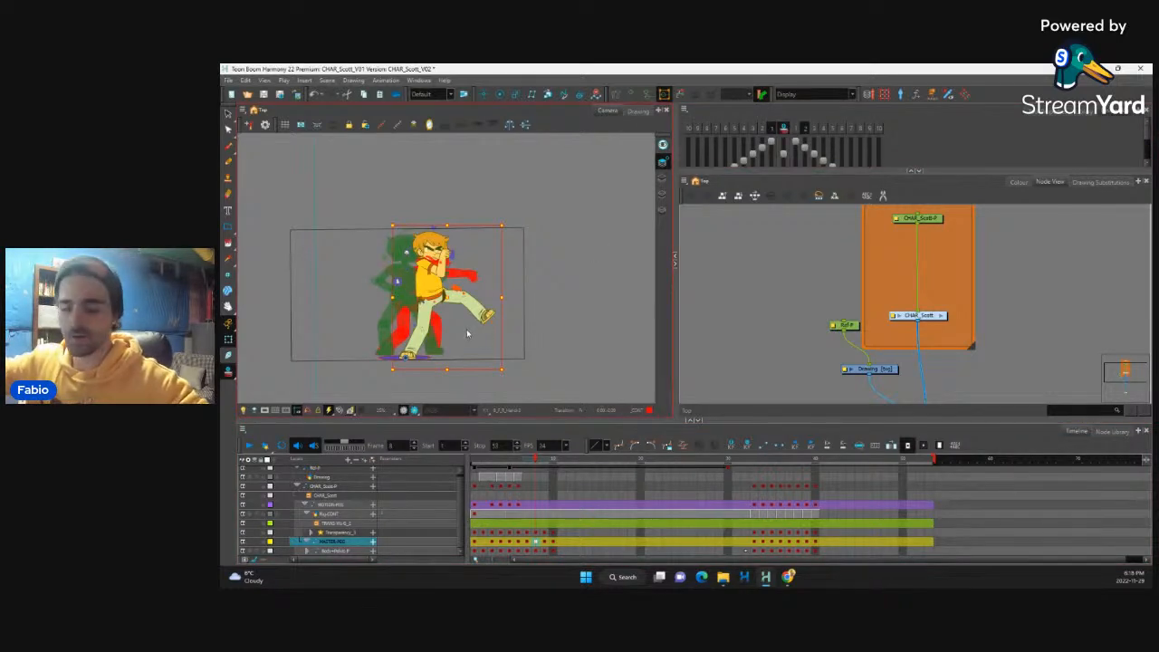
{"action": "key", "text": "2"}
{"action": "key", "text": "2"}
{"action": "key", "text": "space"}
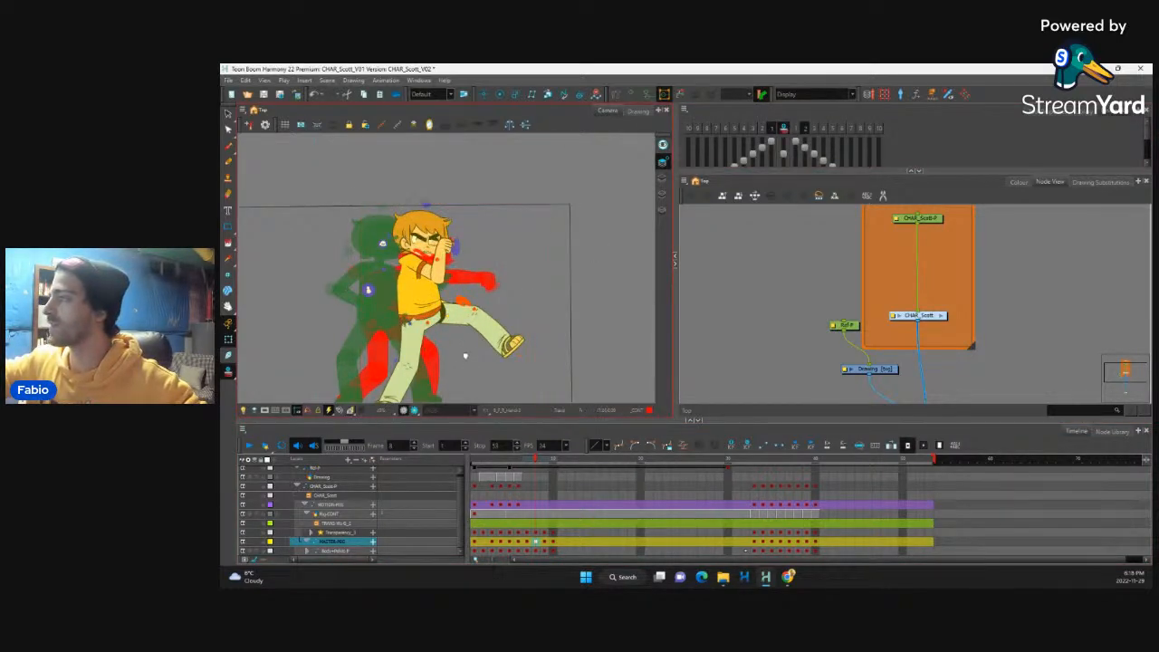
{"action": "left_click_drag", "start_coordinate": [464, 359], "coordinate": [482, 339]}
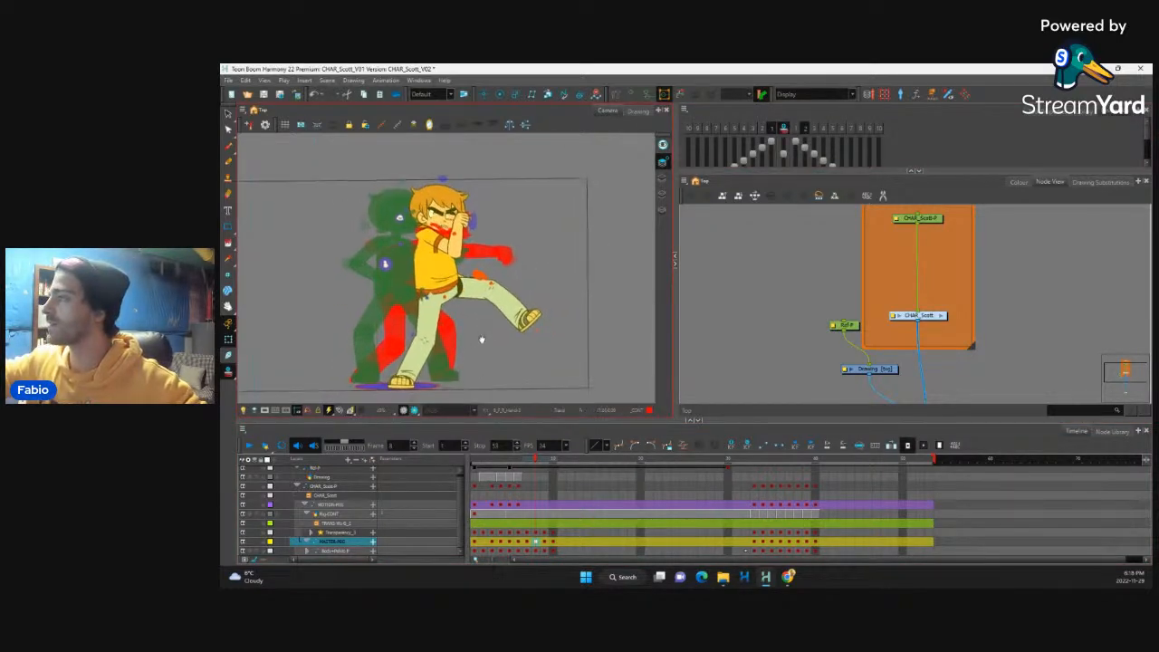
{"action": "left_click", "coordinate": [804, 130]}
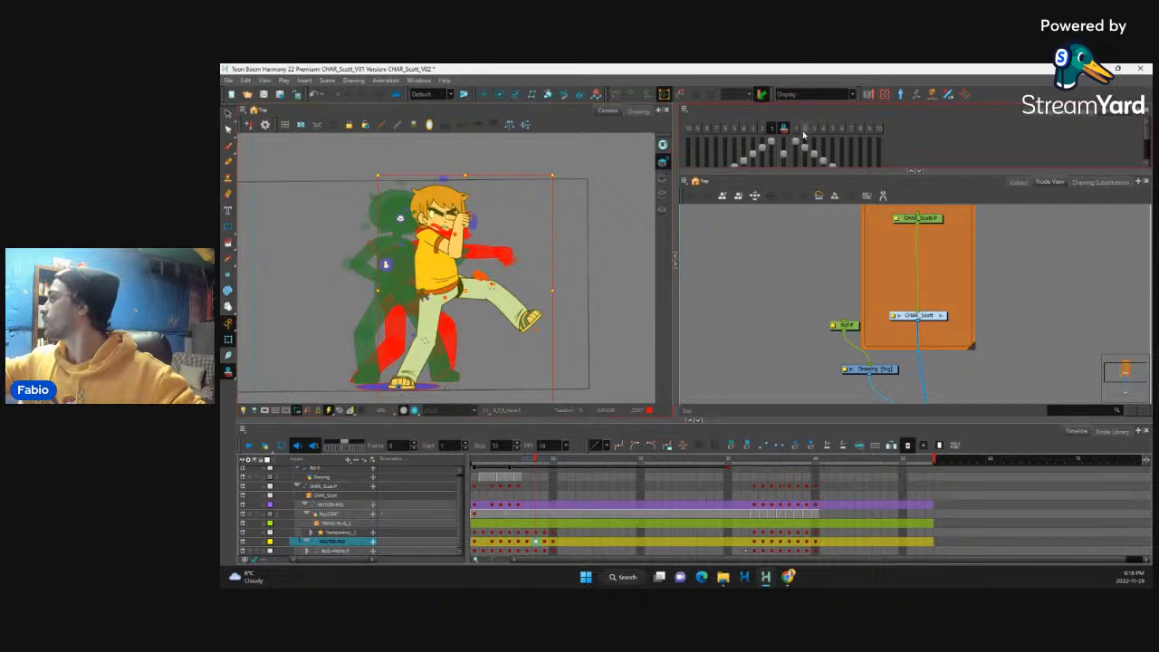
Step: Compare the poses at frames 7, 8 and 9 against their onion-skinned previous frames
{"action": "left_click", "coordinate": [538, 552]}
{"action": "left_click", "coordinate": [545, 551]}
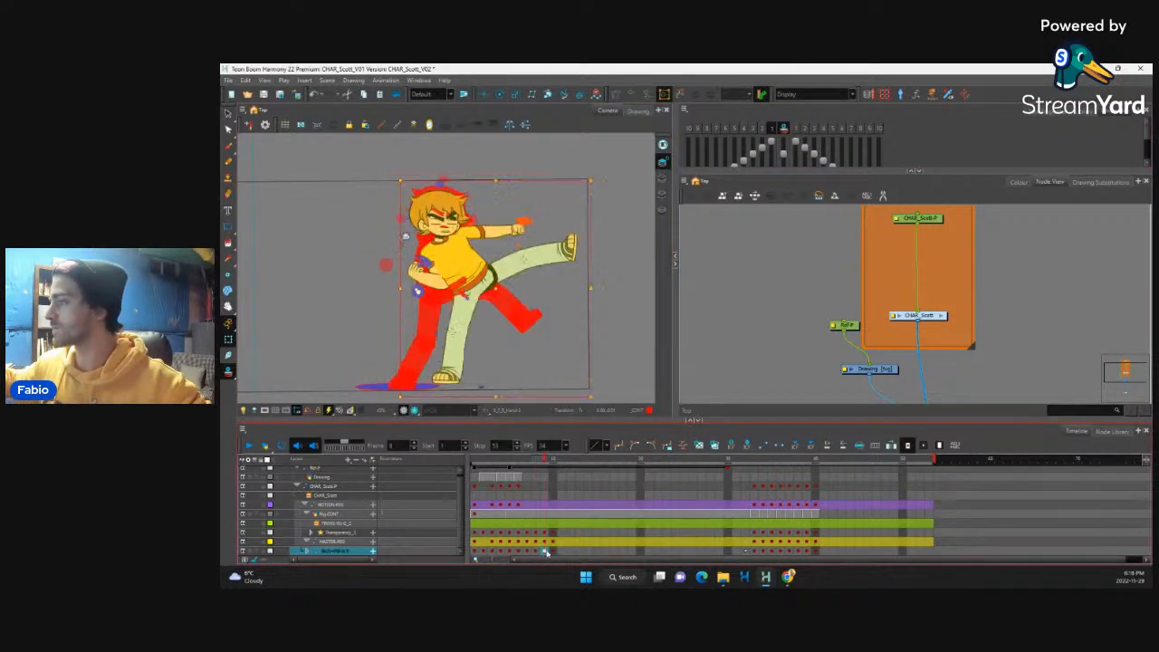
{"action": "left_click", "coordinate": [529, 552]}
{"action": "left_click", "coordinate": [536, 553]}
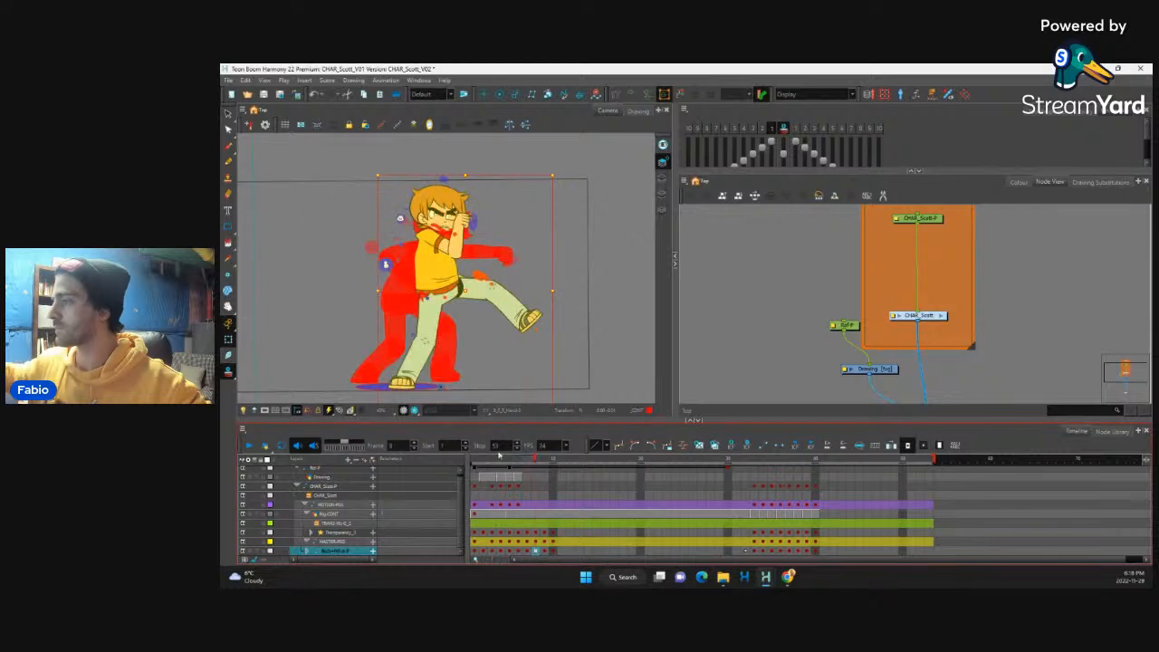
Step: Compare the supporting leg's placement between the punch at frame 7 and the raised-leg pose at frame 8
{"action": "left_click", "coordinate": [411, 379]}
{"action": "key", "text": "b"}
{"action": "key", "text": "b"}
{"action": "key", "text": "b"}
{"action": "key", "text": "b"}
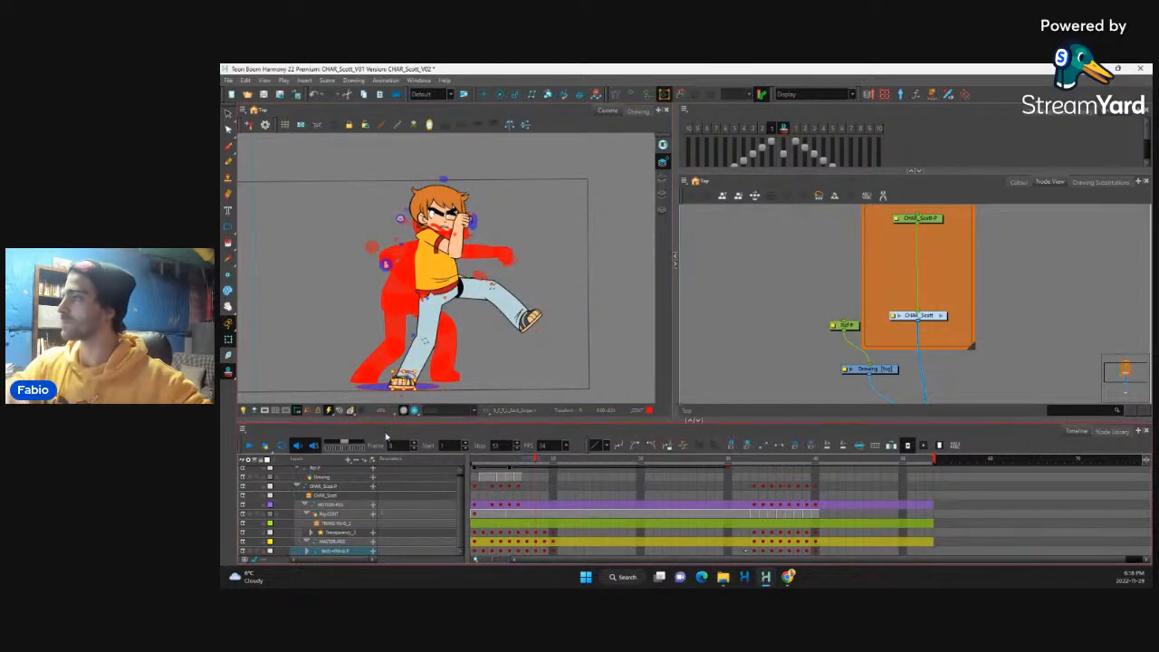
{"action": "key", "text": "b"}
{"action": "key", "text": "b"}
{"action": "key", "text": "b"}
{"action": "key", "text": "b"}
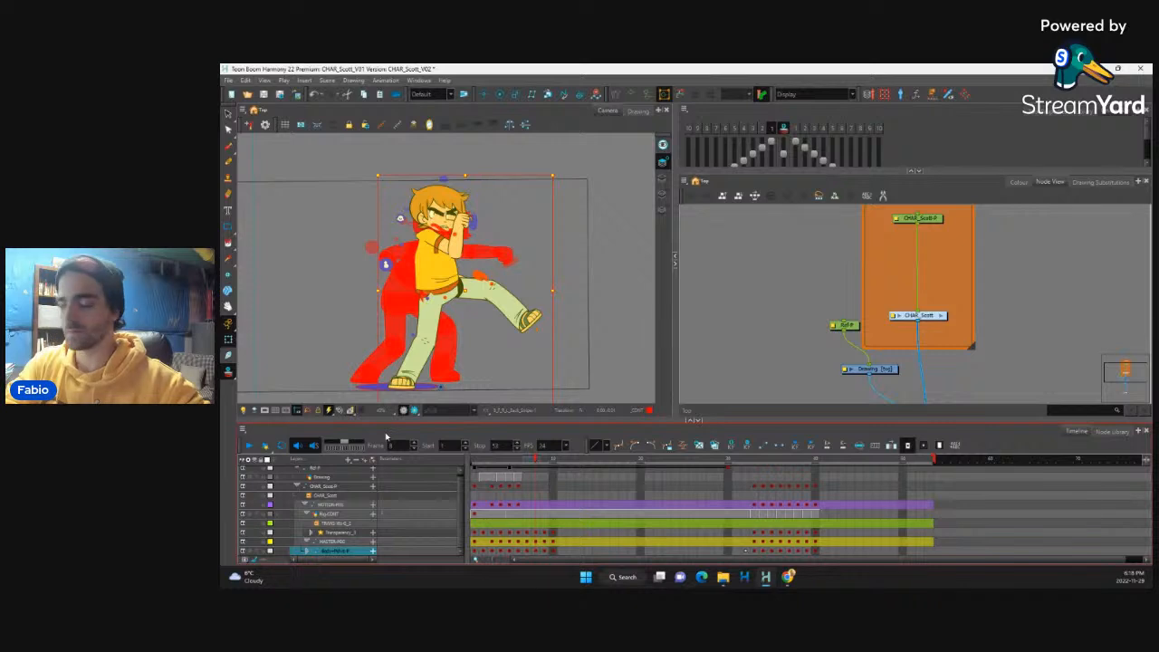
{"action": "left_click", "coordinate": [492, 351]}
{"action": "left_click", "coordinate": [528, 551]}
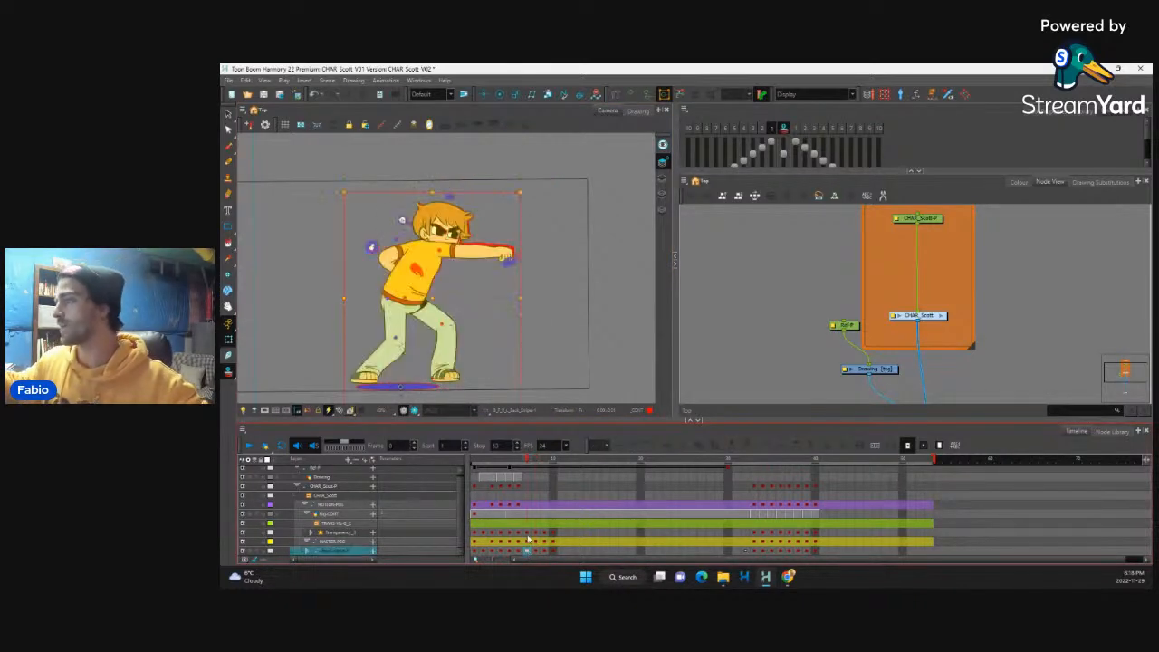
{"action": "left_click", "coordinate": [390, 361]}
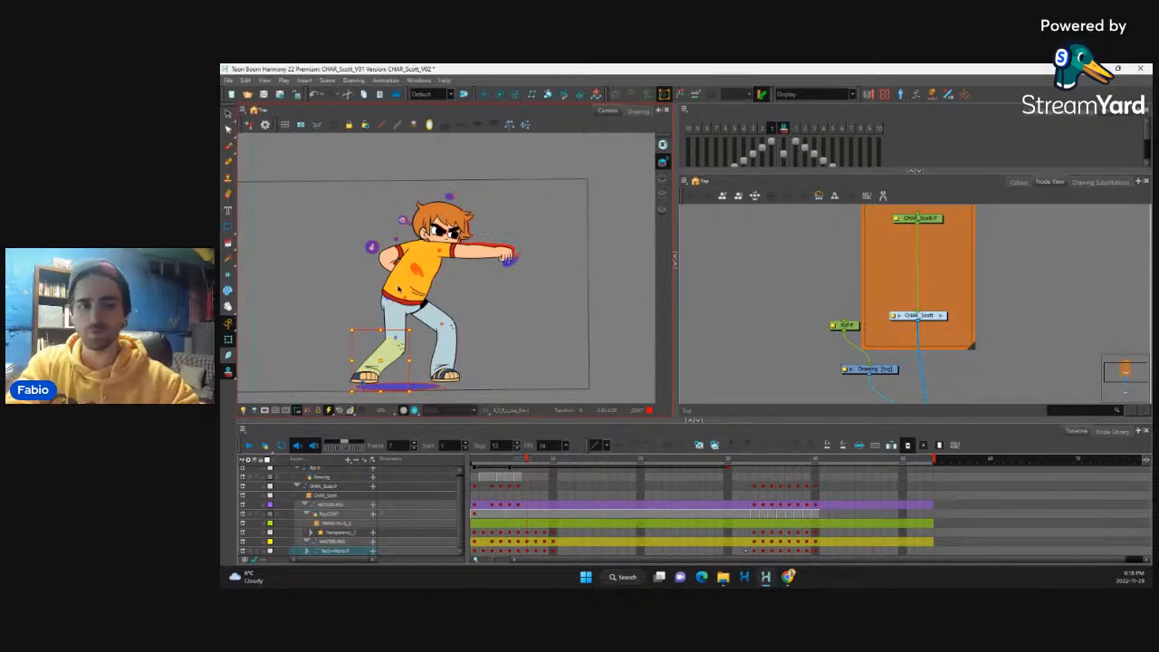
{"action": "key", "text": "period"}
{"action": "key", "text": "comma"}
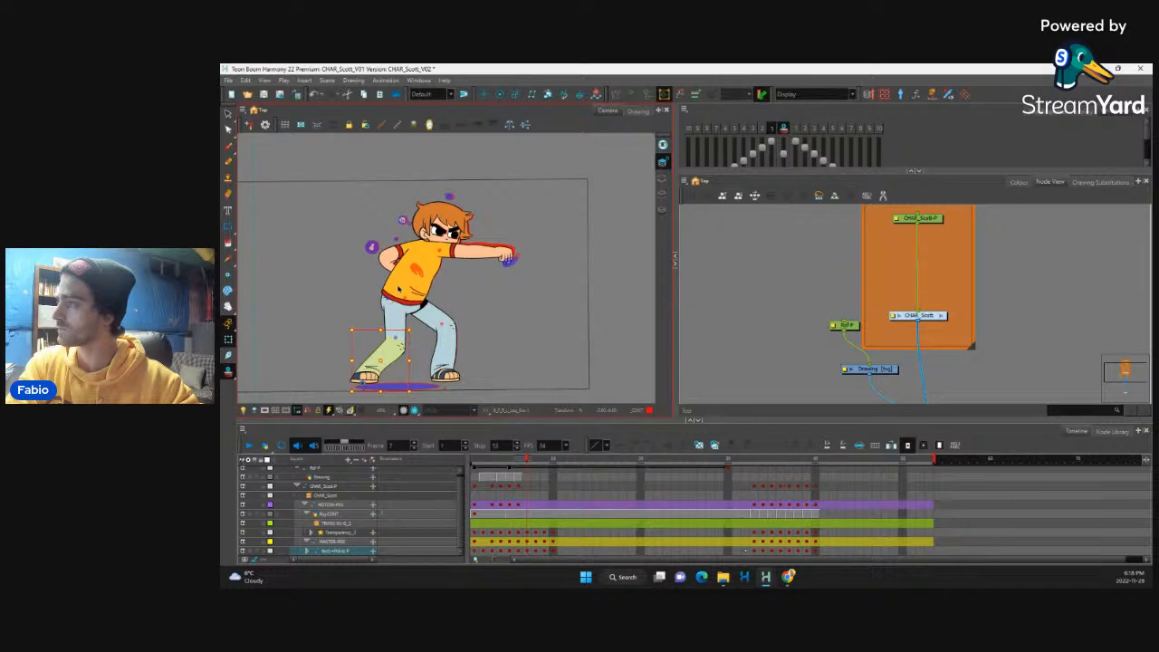
{"action": "key", "text": "period"}
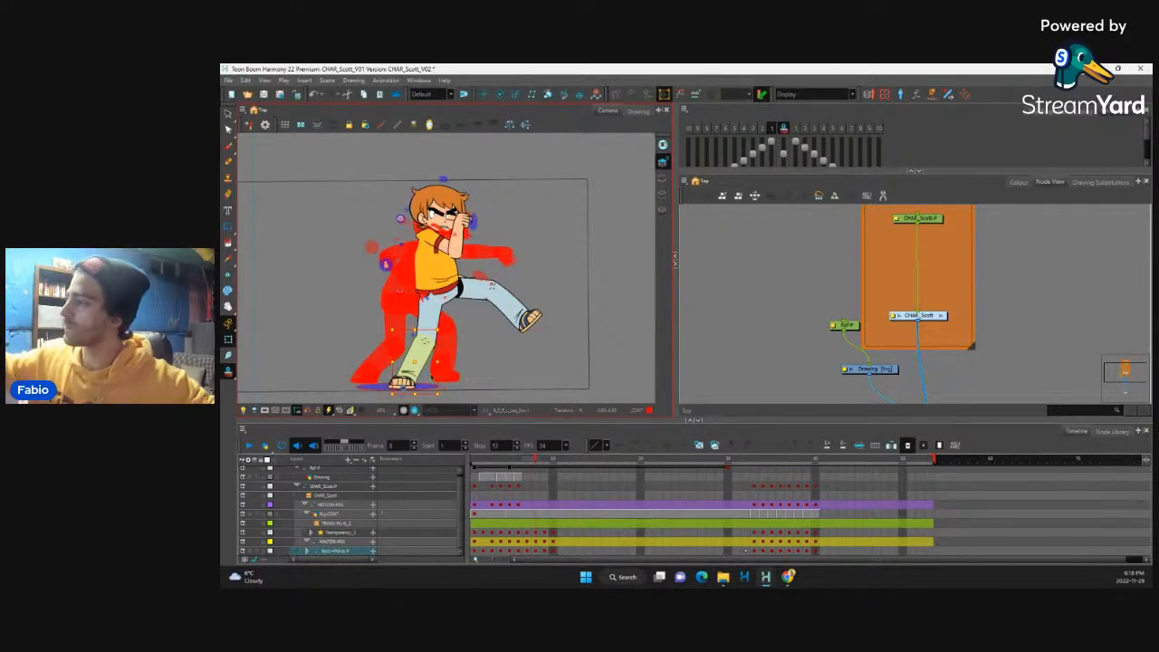
Step: Select the whole character's master peg at frame 8 and move it forward and slightly up from the punch position
{"action": "key", "text": "b"}
{"action": "key", "text": "b"}
{"action": "key", "text": "b"}
{"action": "key", "text": "b"}
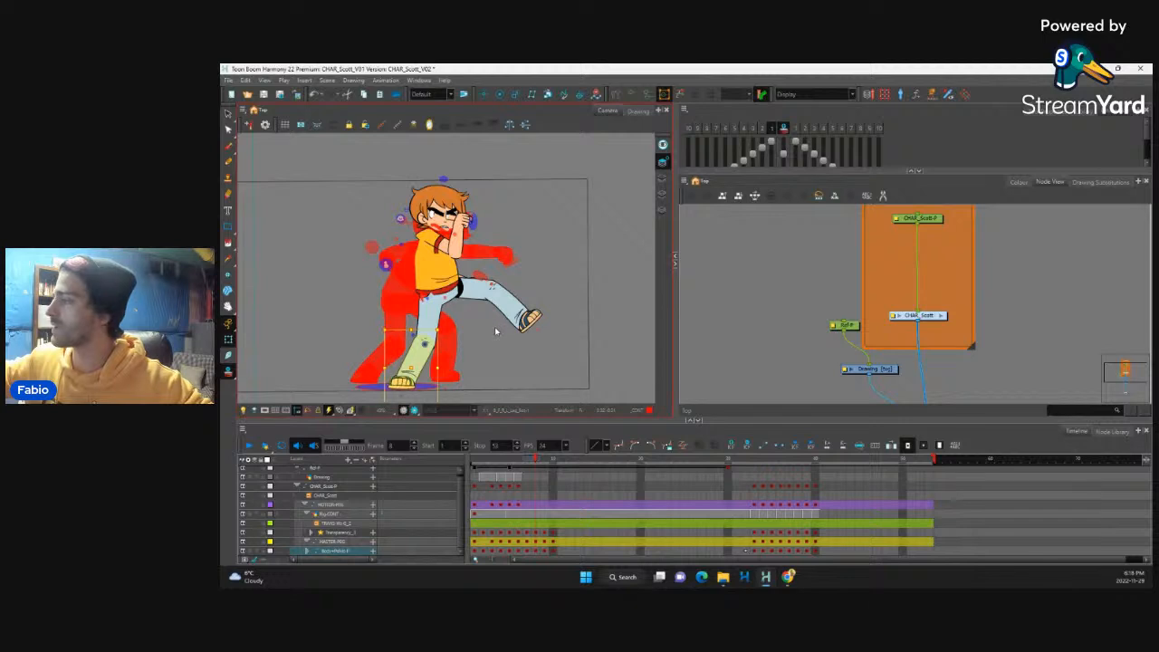
{"action": "key", "text": "b"}
{"action": "key", "text": "b"}
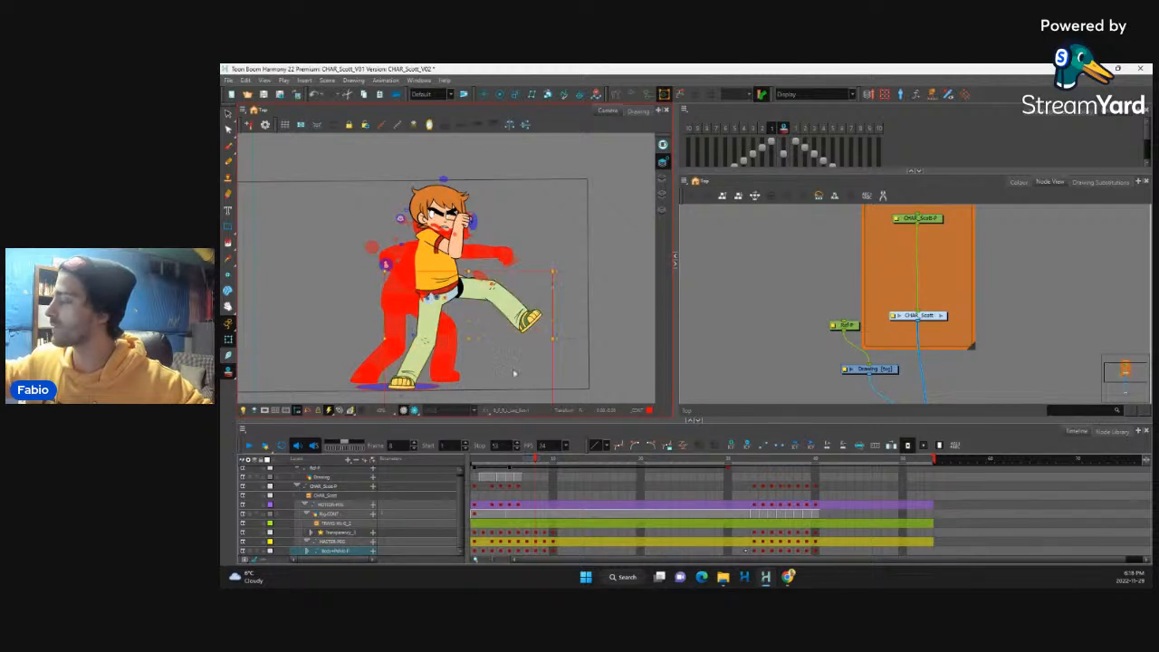
{"action": "left_click", "coordinate": [536, 544]}
{"action": "left_click_drag", "start_coordinate": [480, 291], "coordinate": [499, 282]}
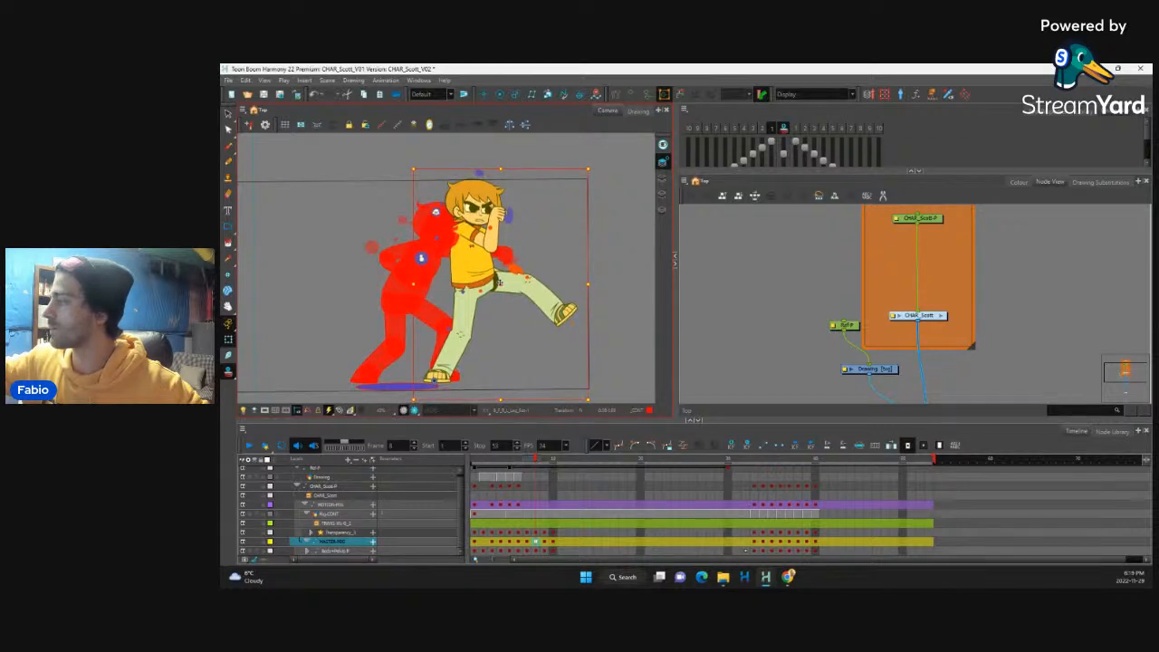
{"action": "key", "text": "Right"}
{"action": "key", "text": "Right"}
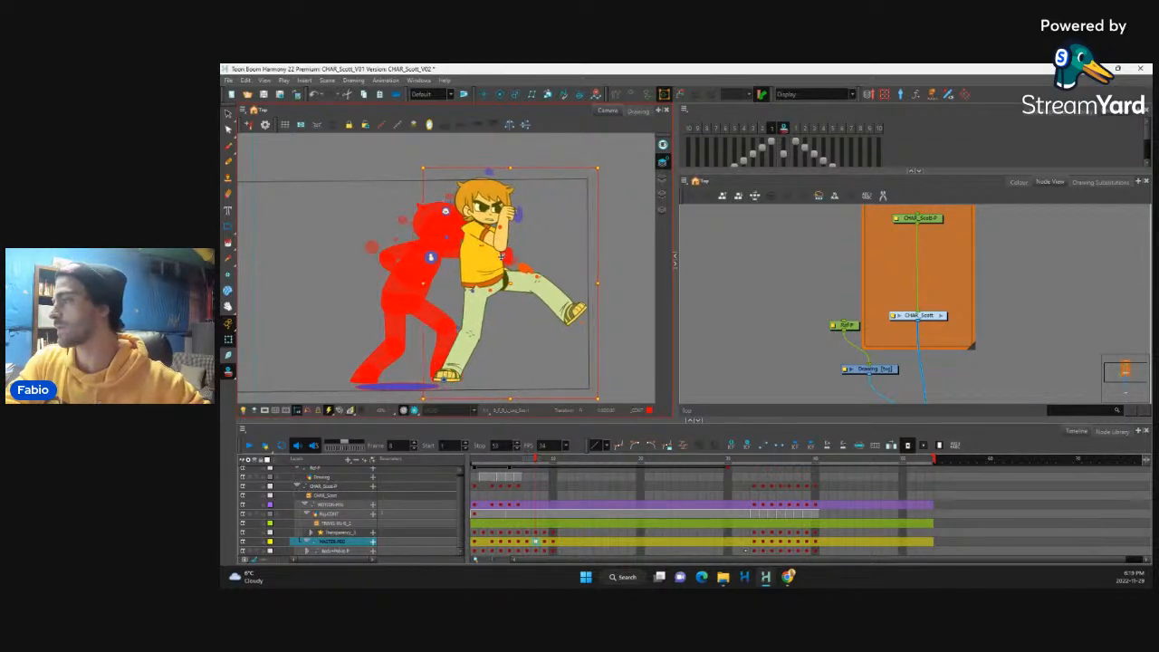
{"action": "key", "text": "Left"}
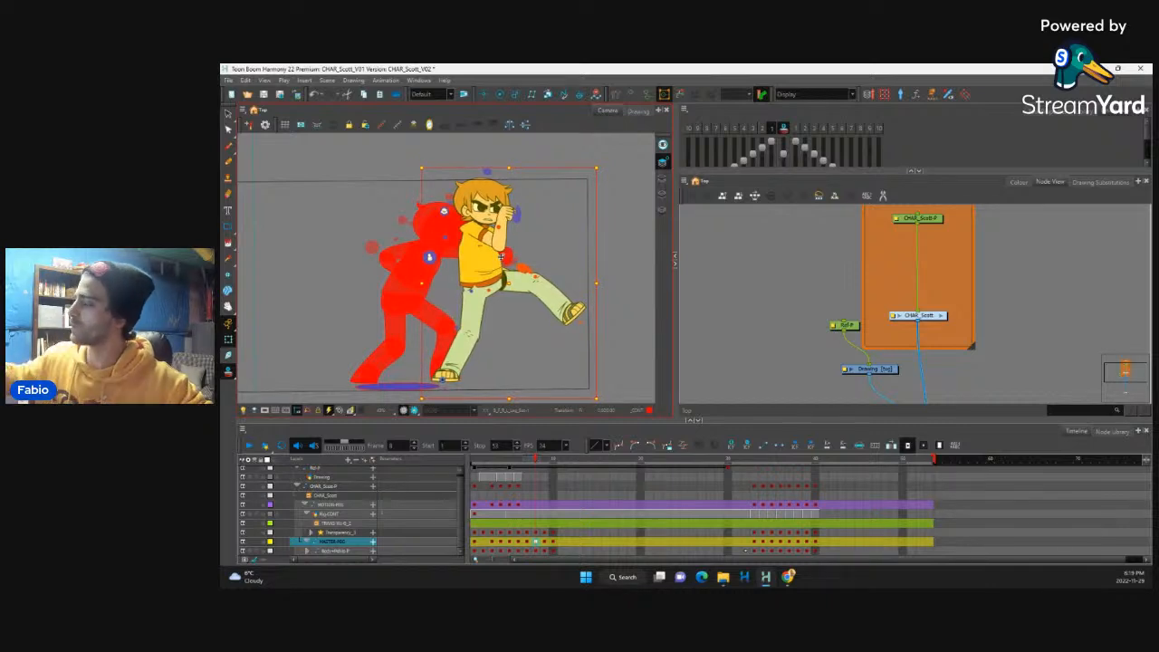
Step: Extend the onion skin at frame 8 to show one next frame as well
{"action": "mouse_move", "coordinate": [530, 459]}
{"action": "left_mouse_down"}
{"action": "mouse_move", "coordinate": [559, 459]}
{"action": "mouse_move", "coordinate": [530, 479]}
{"action": "left_mouse_up"}
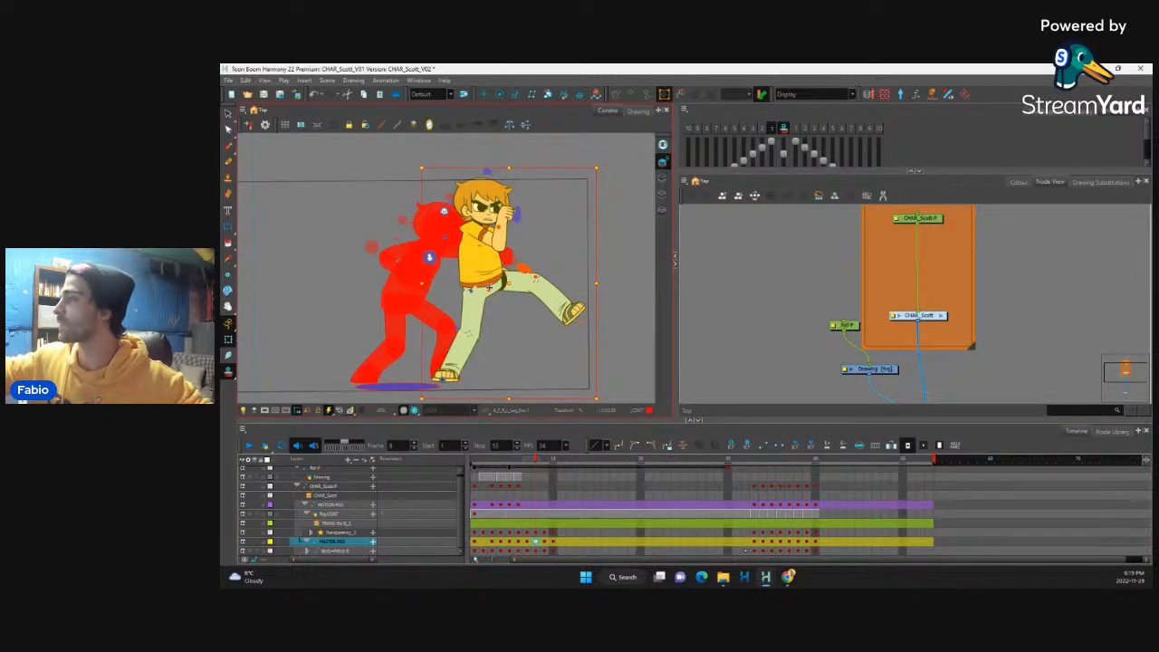
{"action": "left_click", "coordinate": [490, 288]}
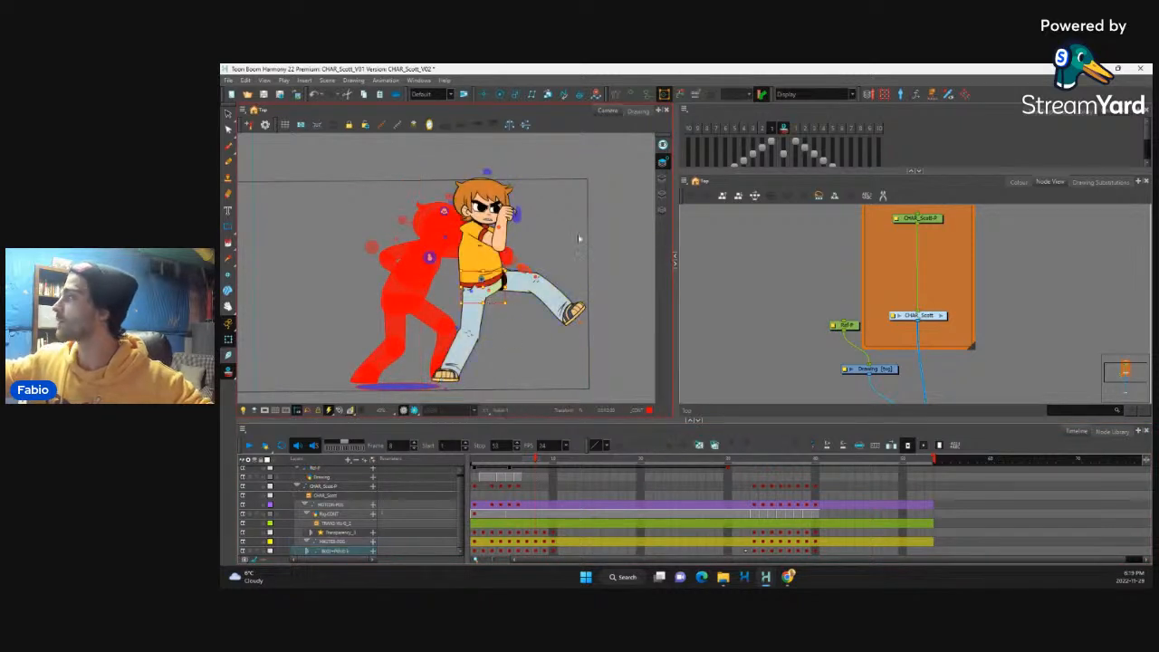
{"action": "left_click", "coordinate": [801, 129]}
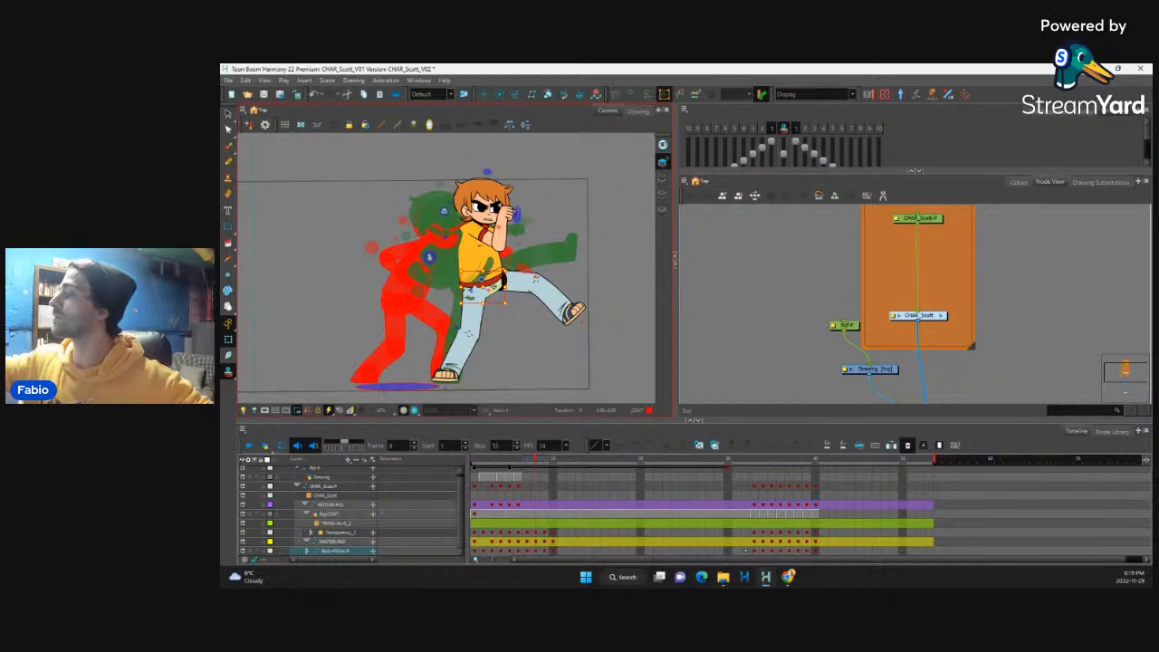
{"action": "key", "text": "bracketright"}
{"action": "key", "text": "bracketright"}
{"action": "key", "text": "bracketright"}
{"action": "key", "text": "bracketright"}
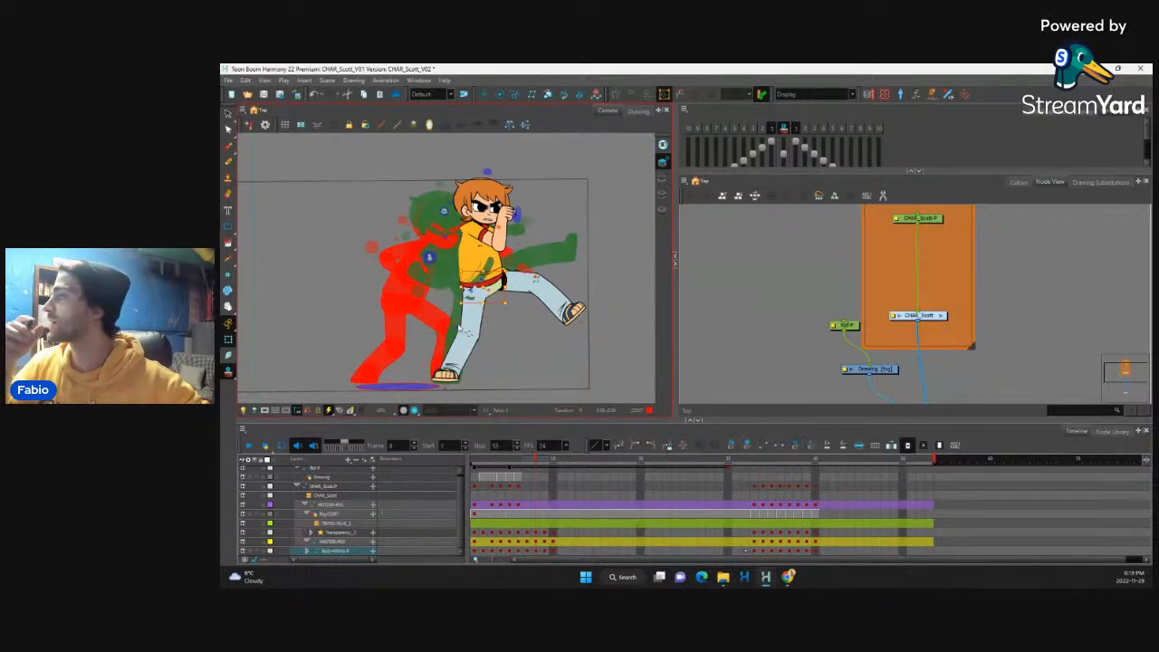
{"action": "key", "text": "bracketright"}
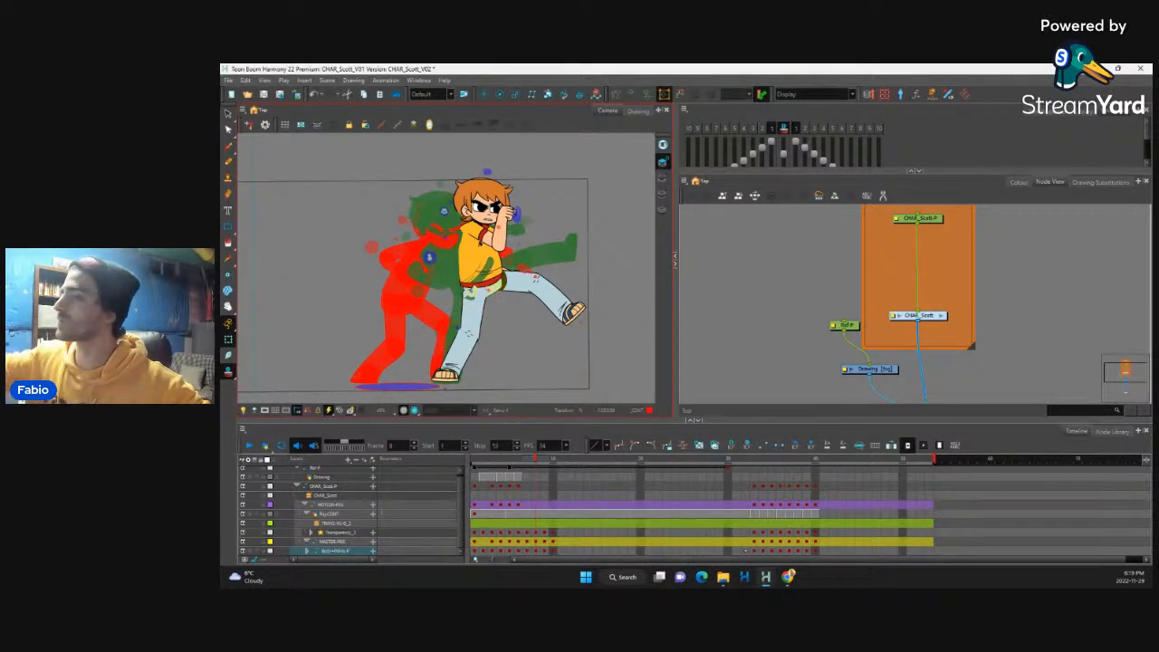
{"action": "key", "text": "bracketright"}
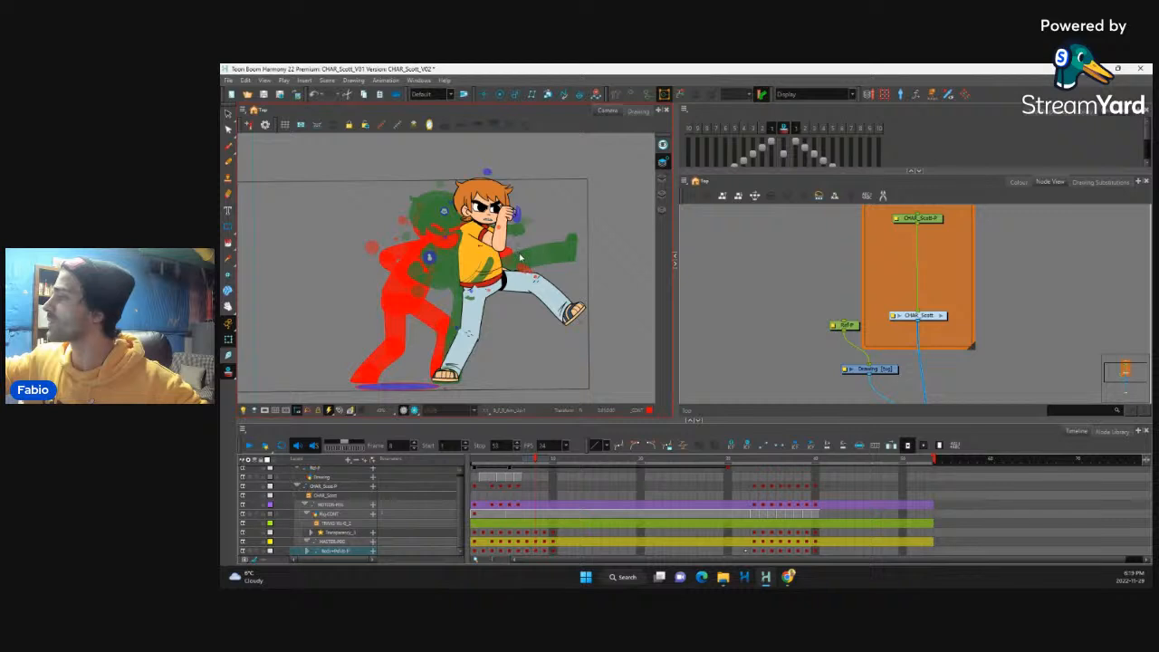
Step: Try rotating the supporting lower leg upright above its planted foot at frame 8
{"action": "left_click", "coordinate": [466, 349]}
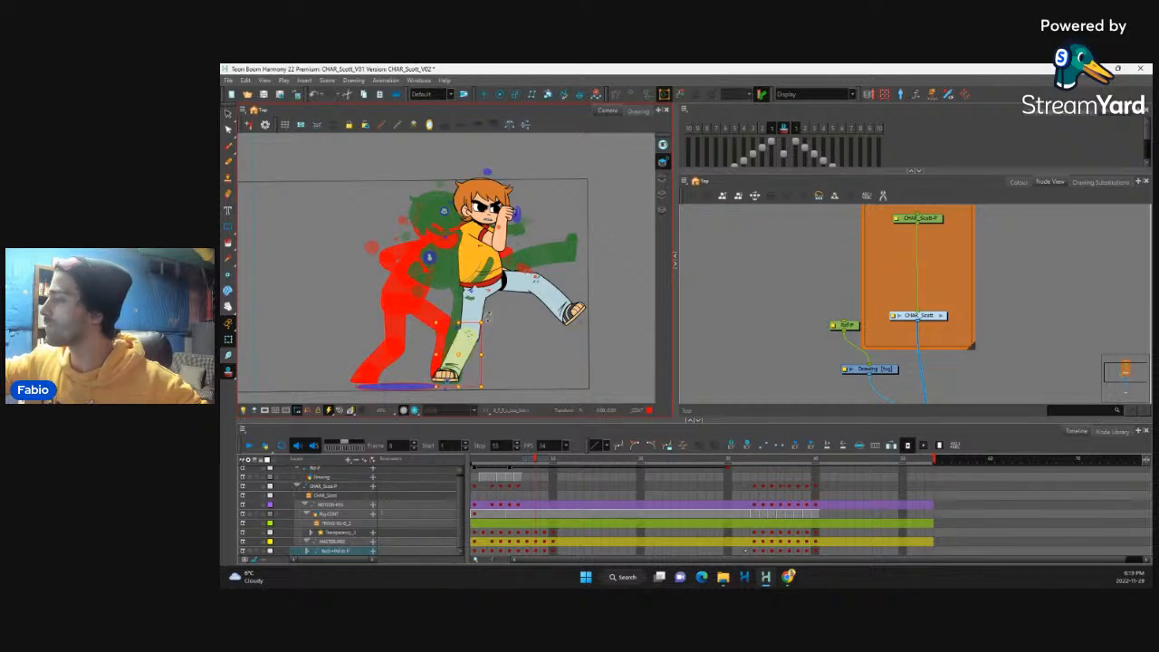
{"action": "mouse_move", "coordinate": [483, 319]}
{"action": "left_mouse_down"}
{"action": "mouse_move", "coordinate": [455, 307]}
{"action": "mouse_move", "coordinate": [480, 311]}
{"action": "left_mouse_up"}
{"action": "left_click", "coordinate": [476, 313]}
{"action": "key", "text": "Escape"}
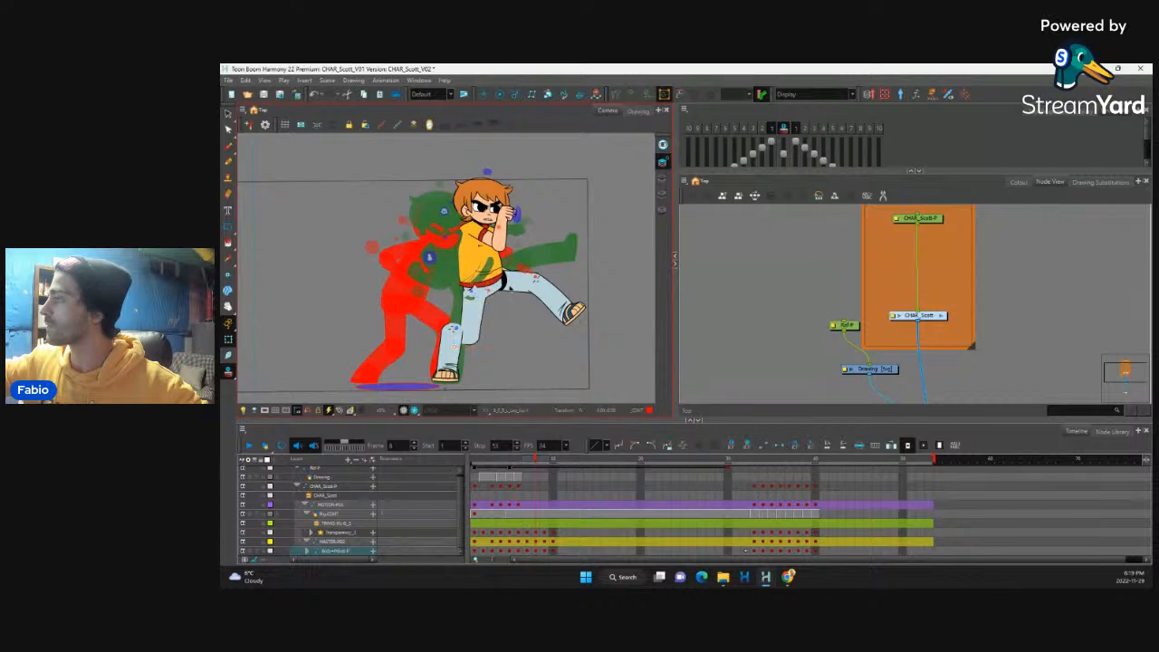
{"action": "key", "text": "ctrl+z"}
{"action": "key", "text": "ctrl+z"}
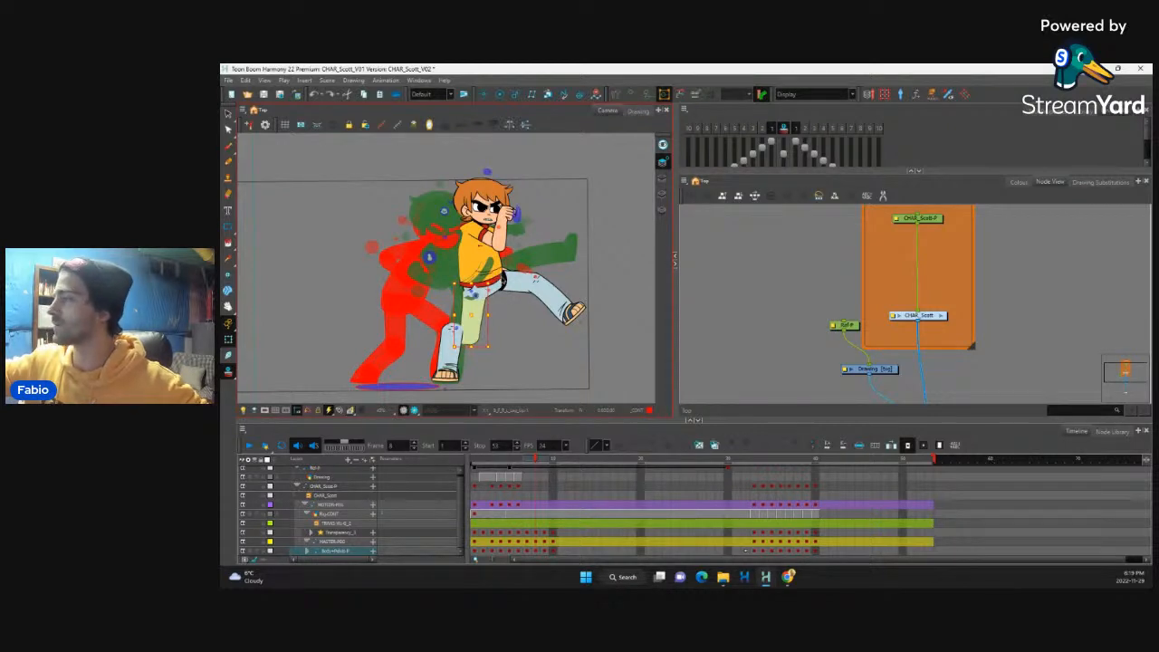
Step: Try rotating the supporting thigh in line with the upright lower leg at frame 8
{"action": "left_click", "coordinate": [494, 269]}
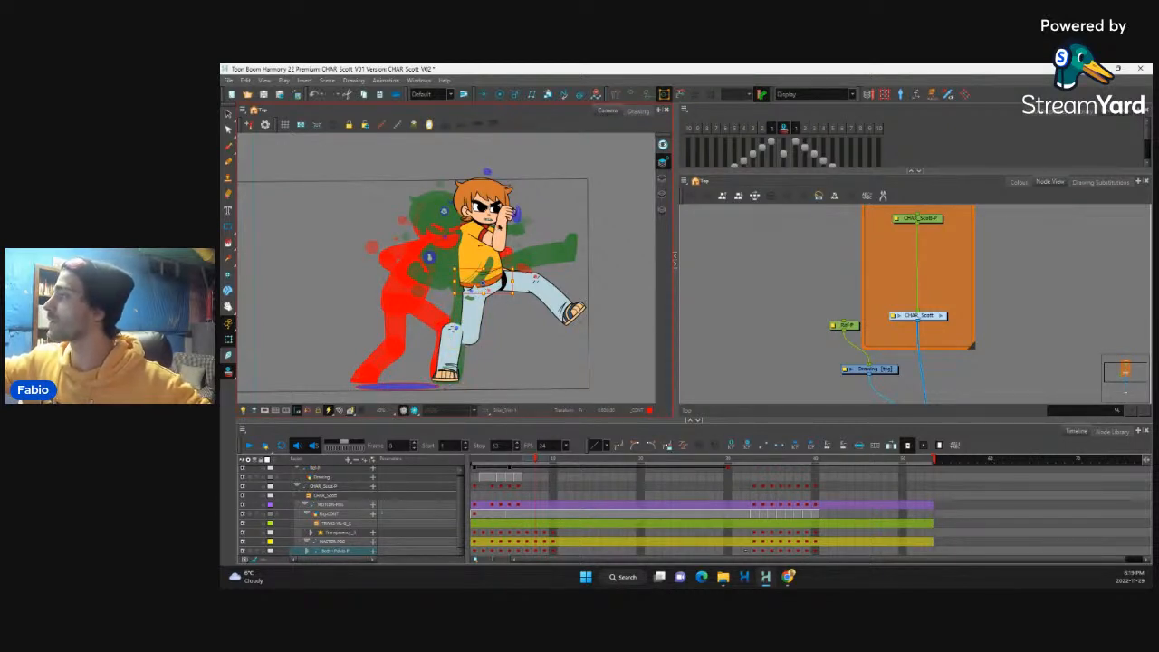
{"action": "left_click", "coordinate": [500, 237]}
{"action": "key", "text": "Escape"}
{"action": "left_click", "coordinate": [499, 232]}
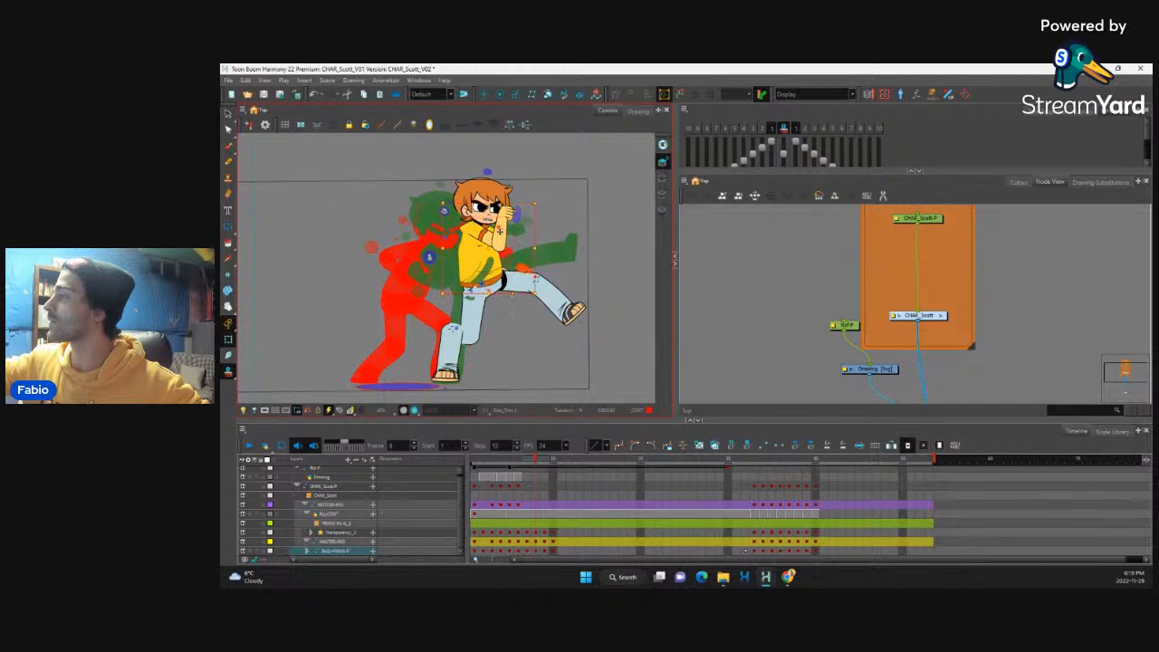
{"action": "key", "text": "b"}
{"action": "key", "text": "b"}
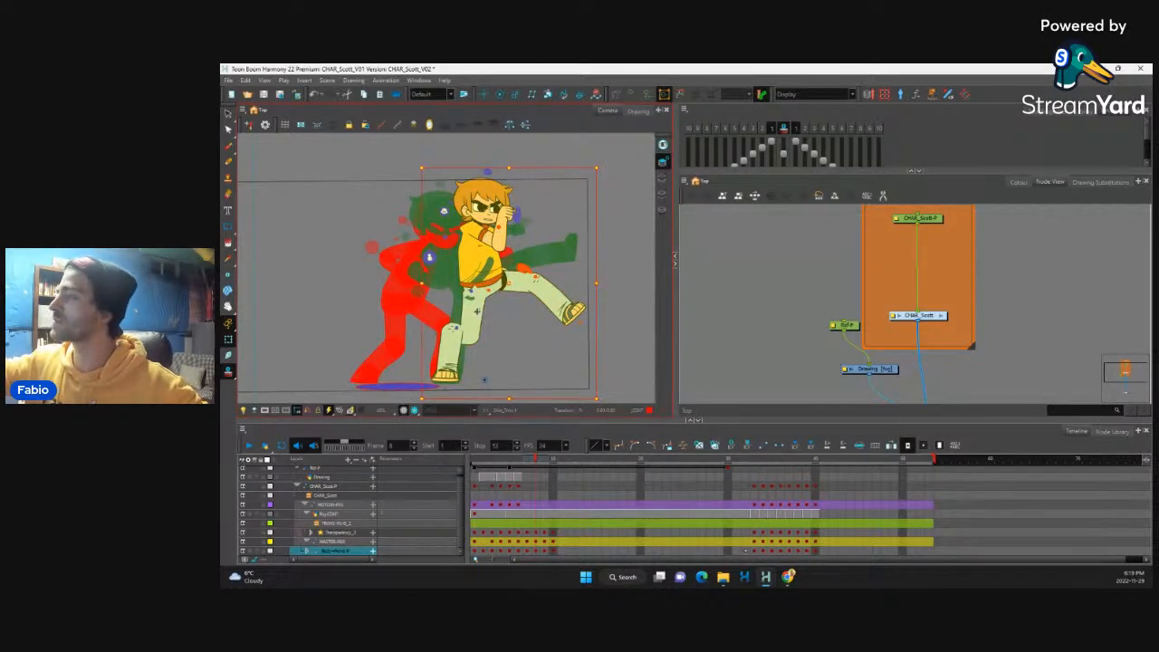
{"action": "left_click", "coordinate": [480, 310]}
{"action": "left_click_drag", "start_coordinate": [464, 315], "coordinate": [445, 314]}
{"action": "left_click", "coordinate": [485, 286]}
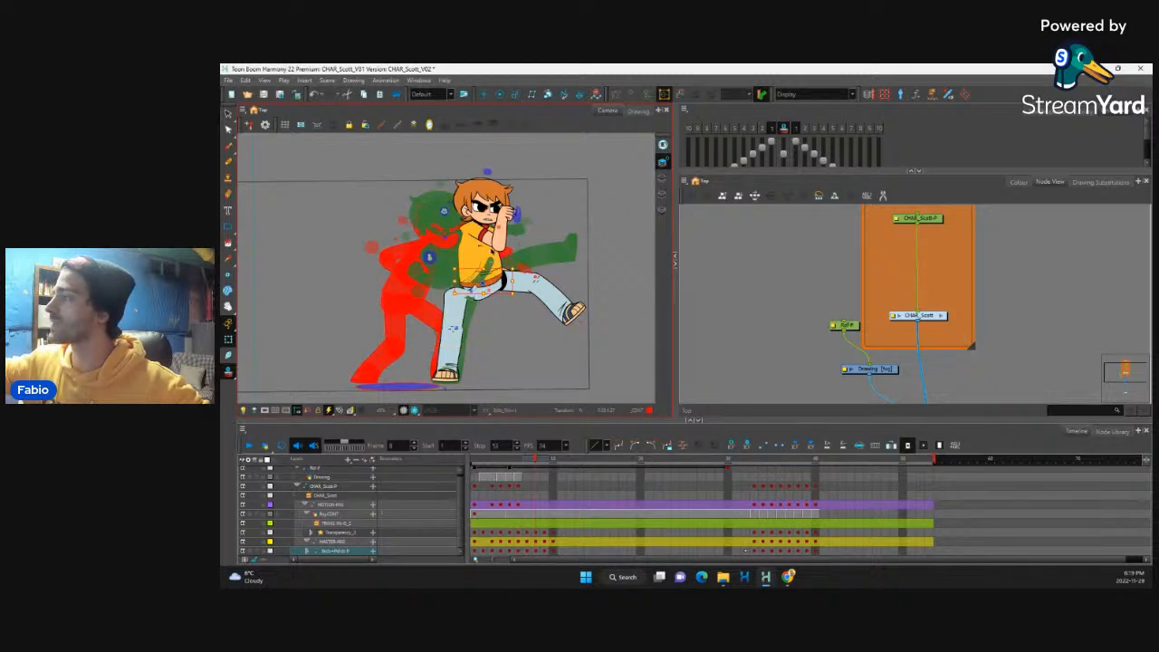
Step: Try moving the upper body back over the supporting leg at frame 8
{"action": "left_click", "coordinate": [492, 251]}
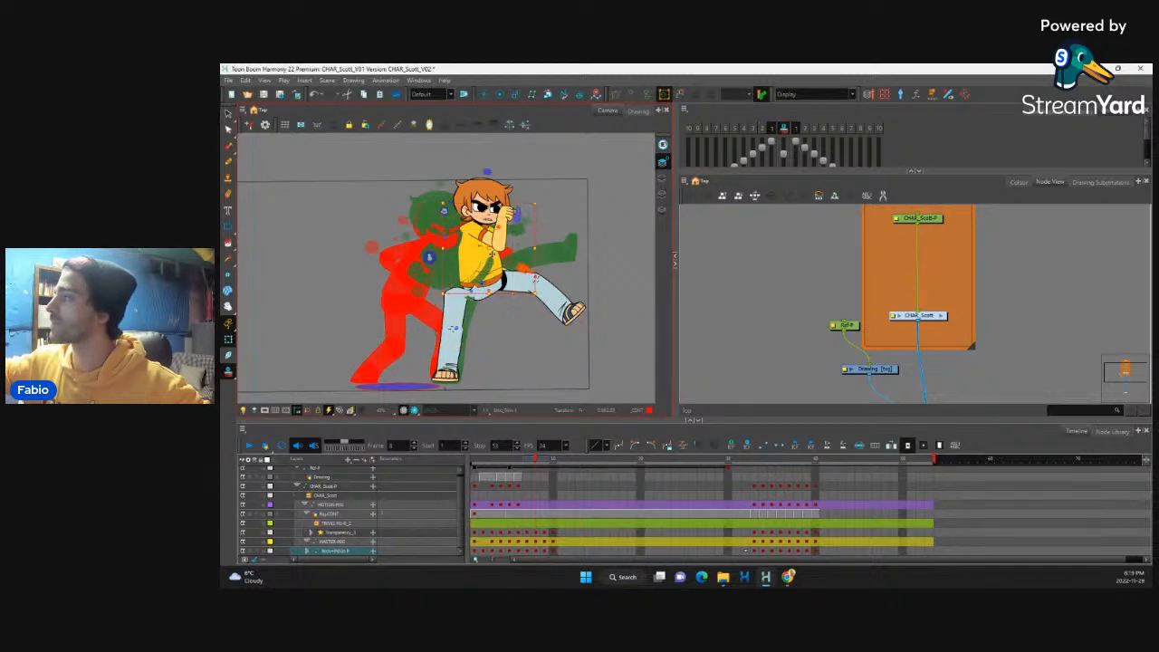
{"action": "left_click", "coordinate": [489, 245]}
{"action": "left_click_drag", "start_coordinate": [480, 233], "coordinate": [452, 233]}
{"action": "key", "text": "b"}
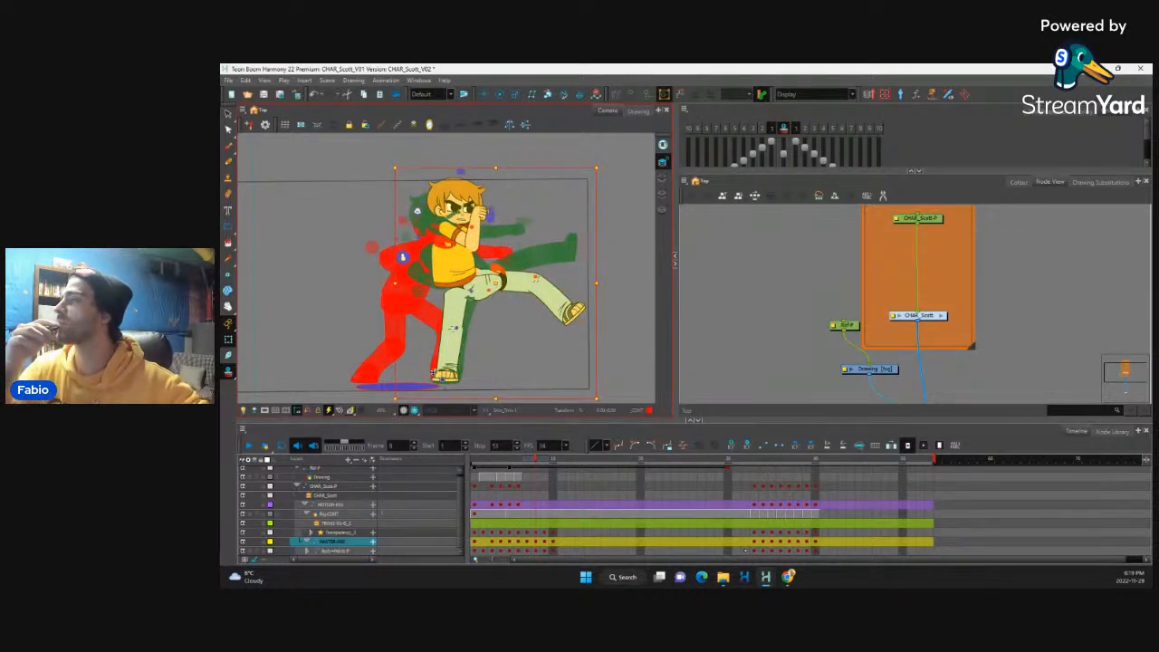
{"action": "key", "text": "b"}
Step: Undo the upper-body shift and the supporting-leg rotations at frame 8
{"action": "key", "text": "ctrl+z"}
{"action": "key", "text": "ctrl+z"}
{"action": "key", "text": "ctrl+z"}
{"action": "key", "text": "ctrl+z"}
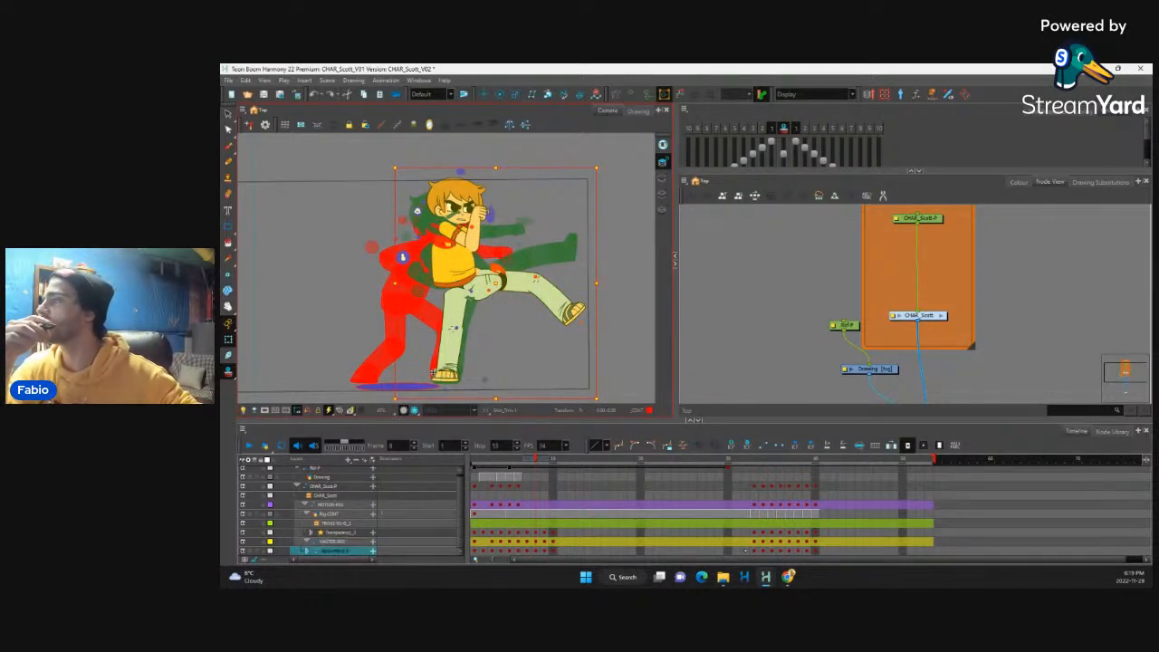
{"action": "key", "text": "ctrl+z"}
{"action": "key", "text": "ctrl+z"}
{"action": "key", "text": "ctrl+z"}
{"action": "key", "text": "ctrl+z"}
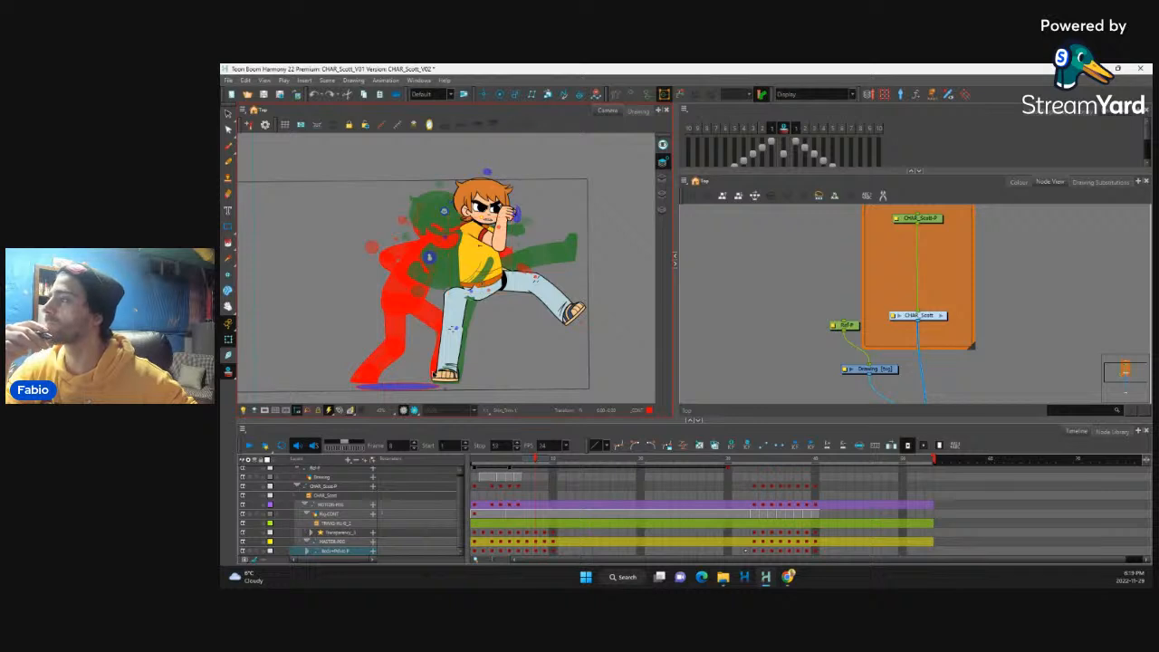
{"action": "key", "text": "ctrl+z"}
{"action": "key", "text": "ctrl+z"}
{"action": "key", "text": "ctrl+z"}
{"action": "key", "text": "ctrl+z"}
{"action": "key", "text": "ctrl+z"}
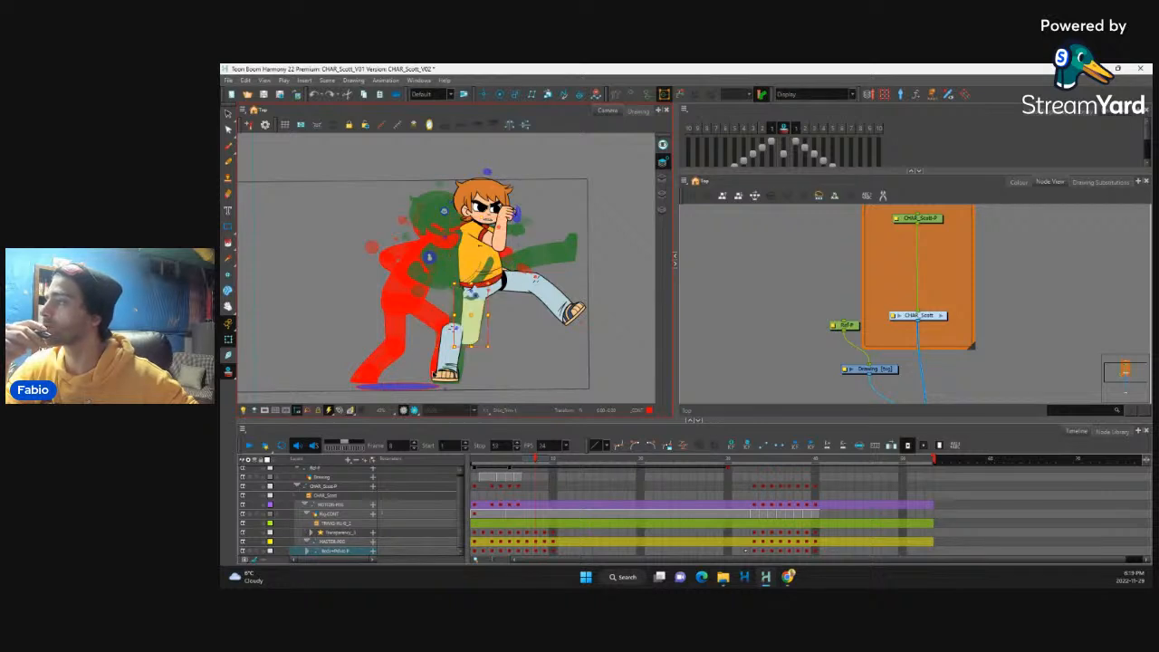
{"action": "key", "text": "ctrl+z"}
{"action": "key", "text": "ctrl+z"}
{"action": "key", "text": "ctrl+z"}
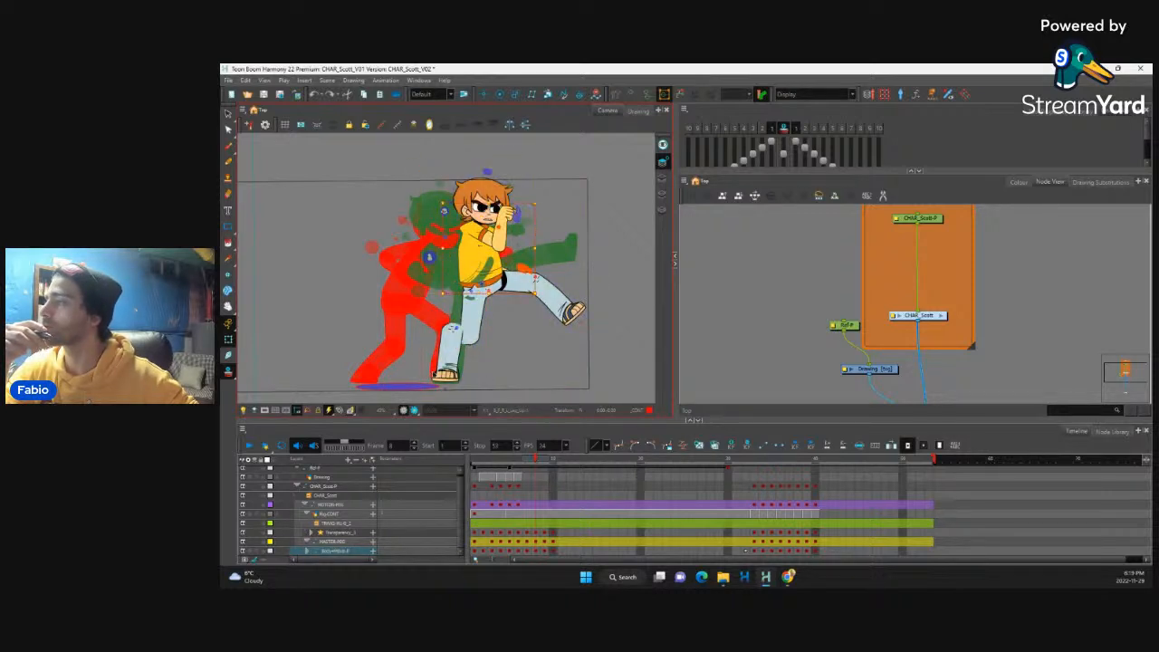
{"action": "key", "text": "ctrl+z"}
{"action": "key", "text": "ctrl+z"}
{"action": "key", "text": "ctrl+z"}
{"action": "key", "text": "ctrl+z"}
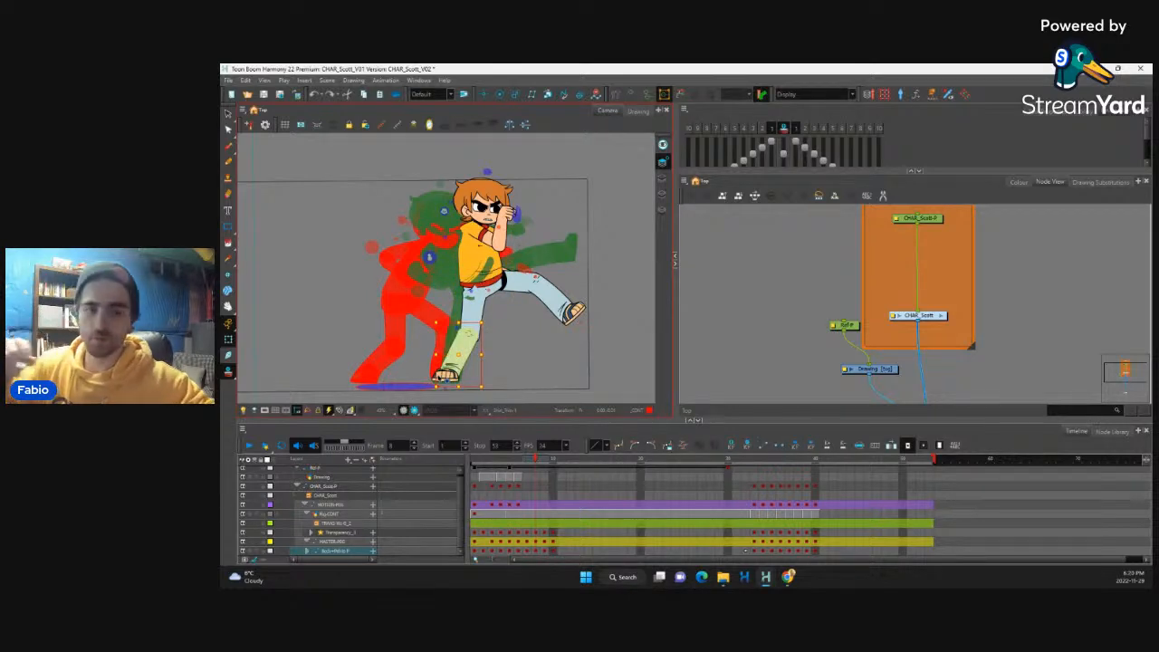
{"action": "key", "text": "ctrl+z"}
Step: Move the whole character back towards the punch pose at frame 8, placing the supporting foot between the neighbouring frames' feet
{"action": "key", "text": "ctrl+z"}
{"action": "key", "text": "ctrl+z"}
{"action": "key", "text": "ctrl+z"}
{"action": "key", "text": "ctrl+z"}
{"action": "key", "text": "ctrl+z"}
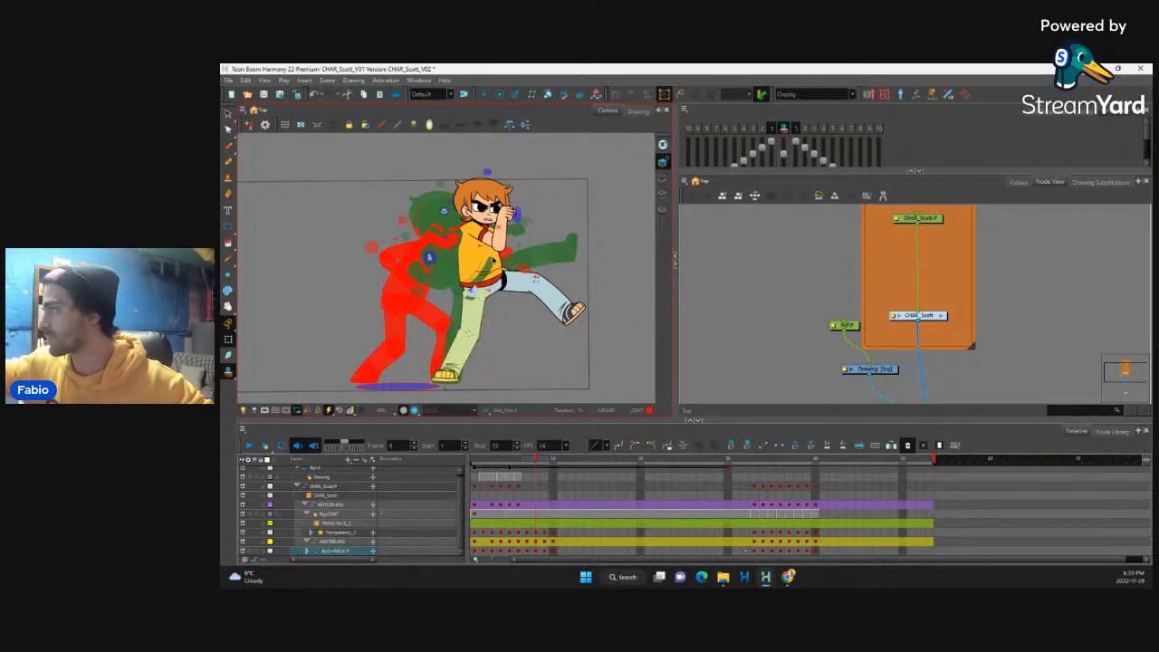
{"action": "key", "text": "ctrl+z"}
{"action": "key", "text": "ctrl+z"}
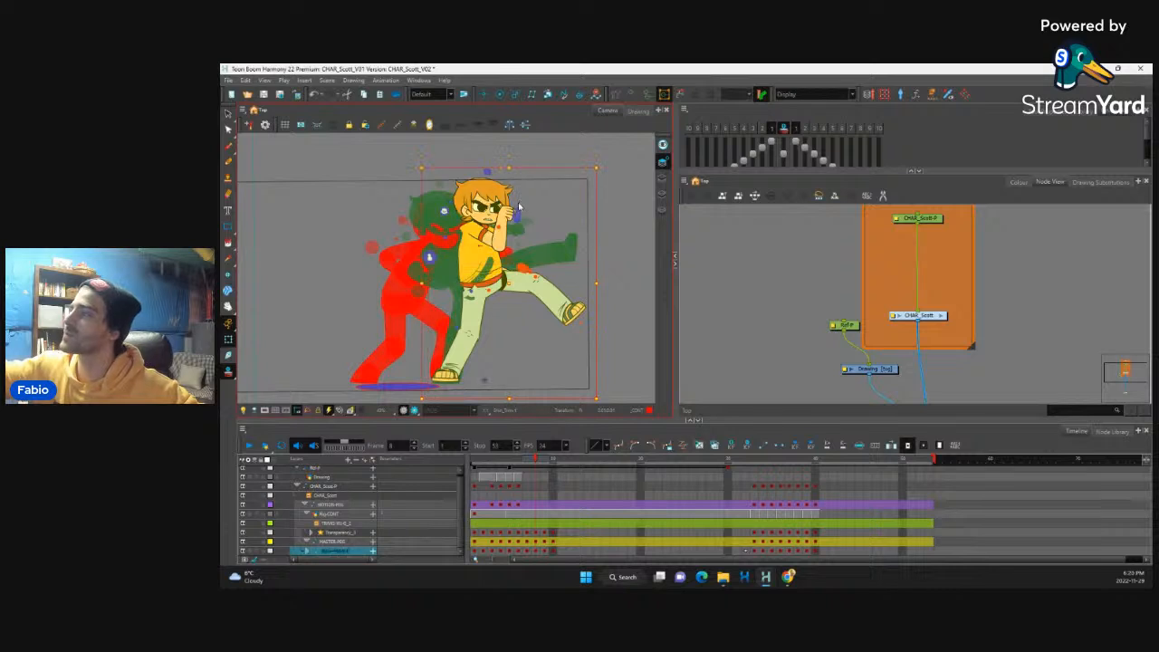
{"action": "key", "text": "ctrl+z"}
{"action": "key", "text": "ctrl+z"}
{"action": "key", "text": "ctrl+z"}
{"action": "key", "text": "ctrl+z"}
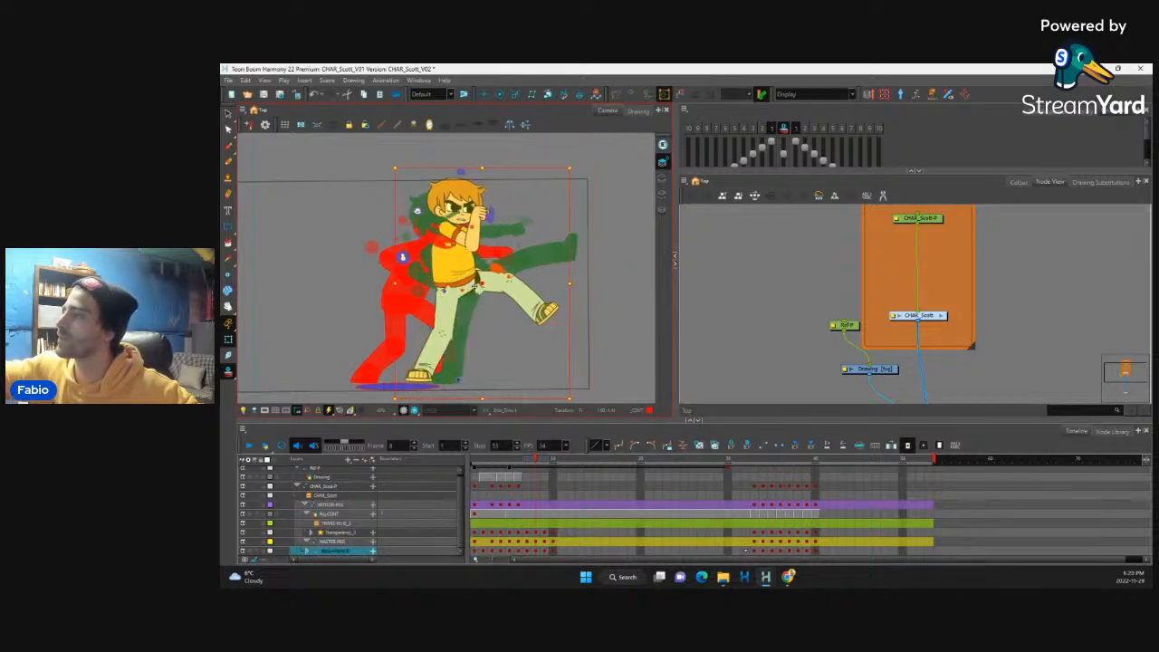
{"action": "key", "text": "ctrl+z"}
{"action": "key", "text": "ctrl+z"}
{"action": "key", "text": "ctrl+z"}
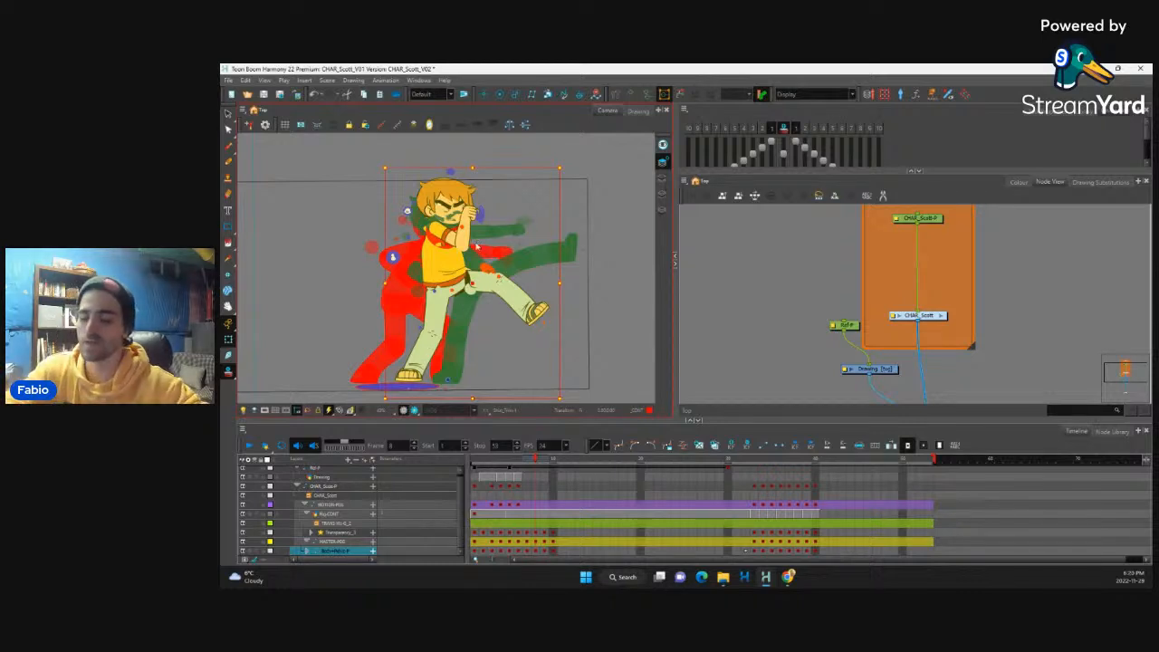
Step: Undo the whole-character move and the latest supporting-leg adjustments at frame 8
{"action": "key", "text": "ctrl+z"}
{"action": "key", "text": "ctrl+z"}
{"action": "key", "text": "ctrl+z"}
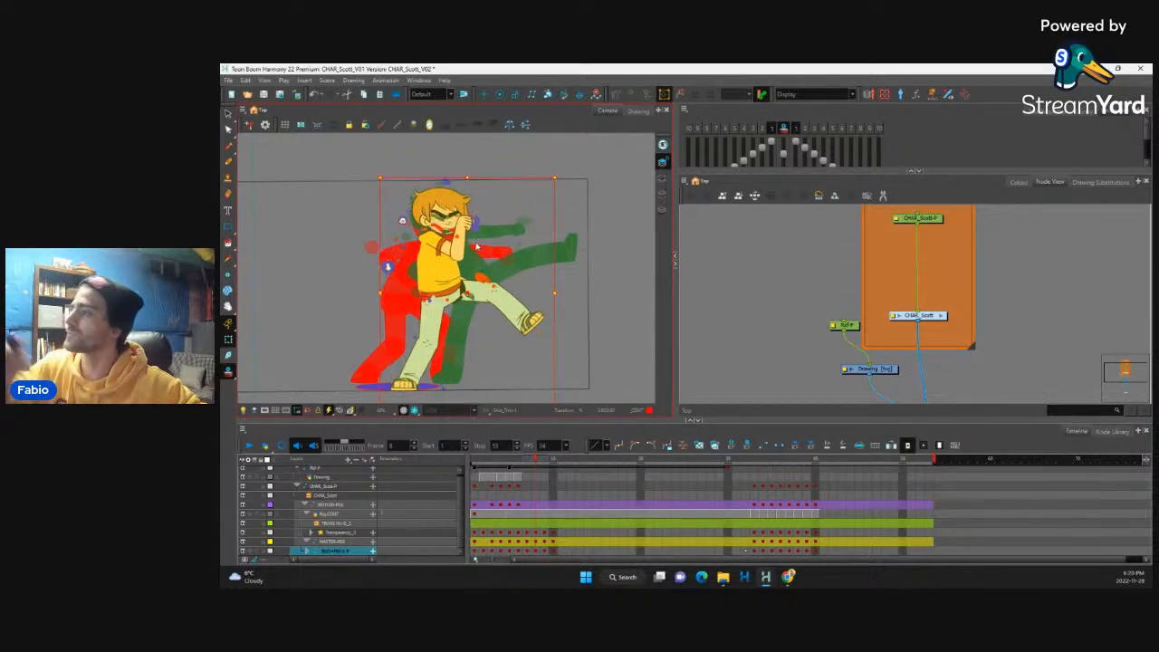
{"action": "key", "text": "ctrl+z"}
{"action": "key", "text": "ctrl+z"}
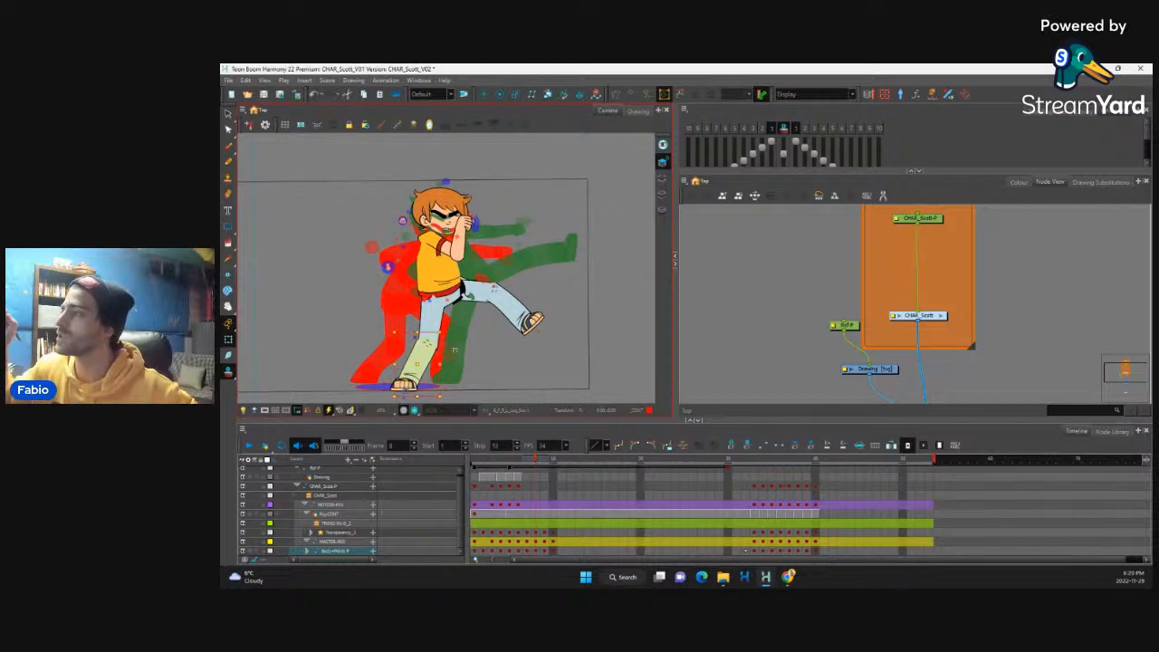
{"action": "key", "text": "ctrl+z"}
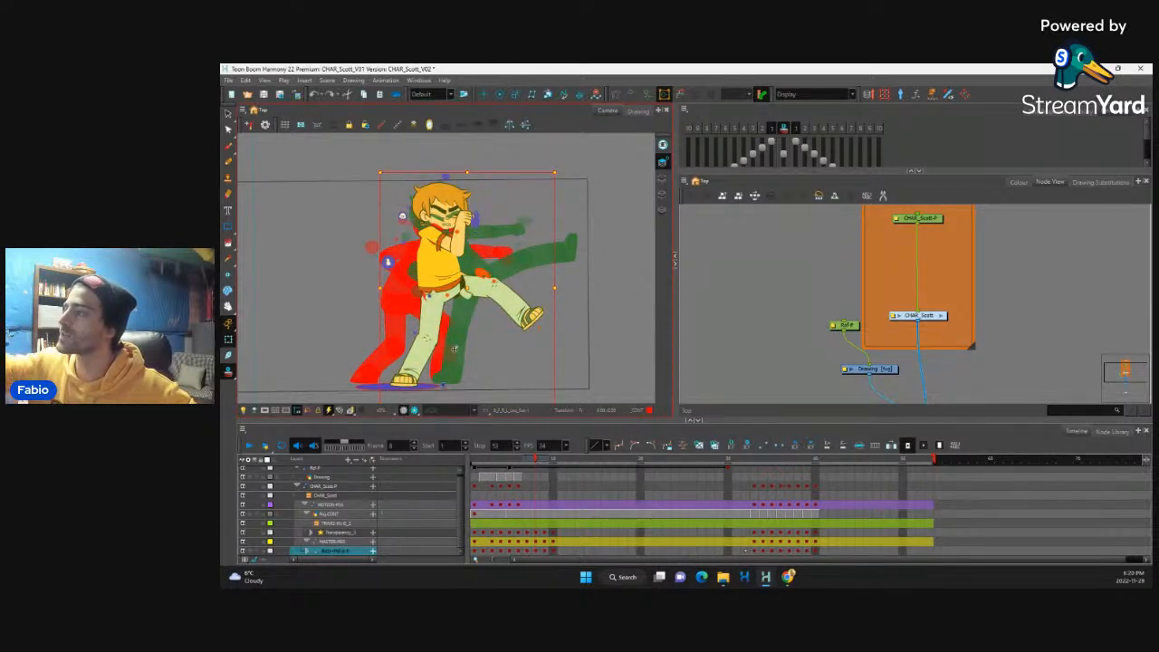
{"action": "key", "text": "ctrl+z"}
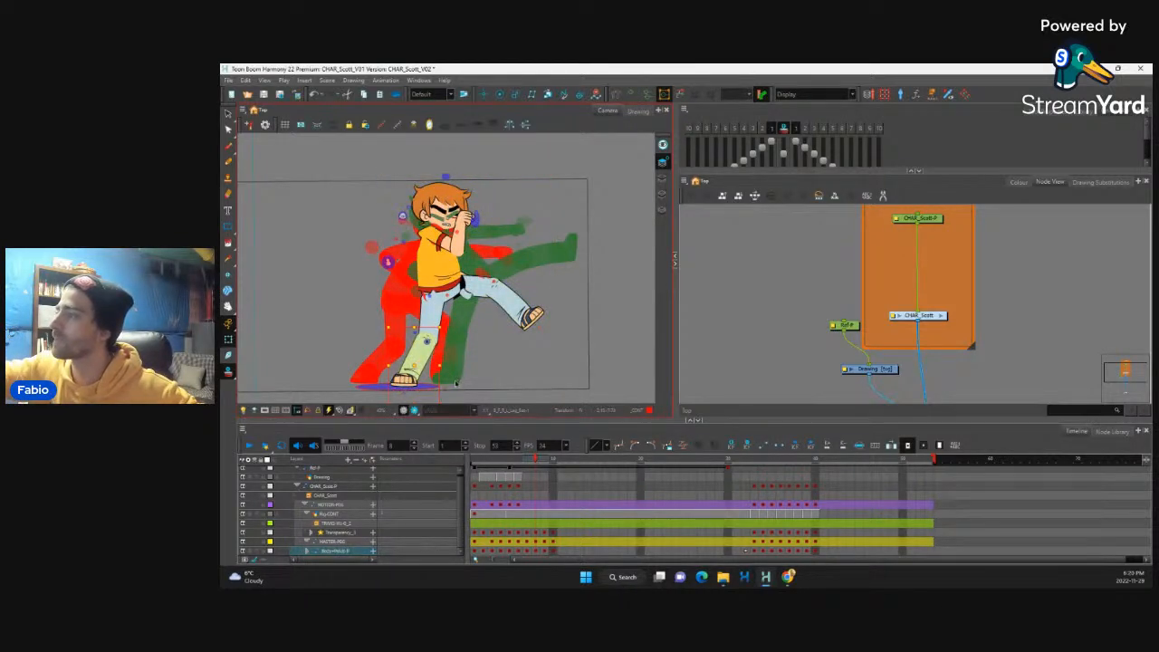
{"action": "key", "text": "ctrl+z"}
{"action": "key", "text": "ctrl+z"}
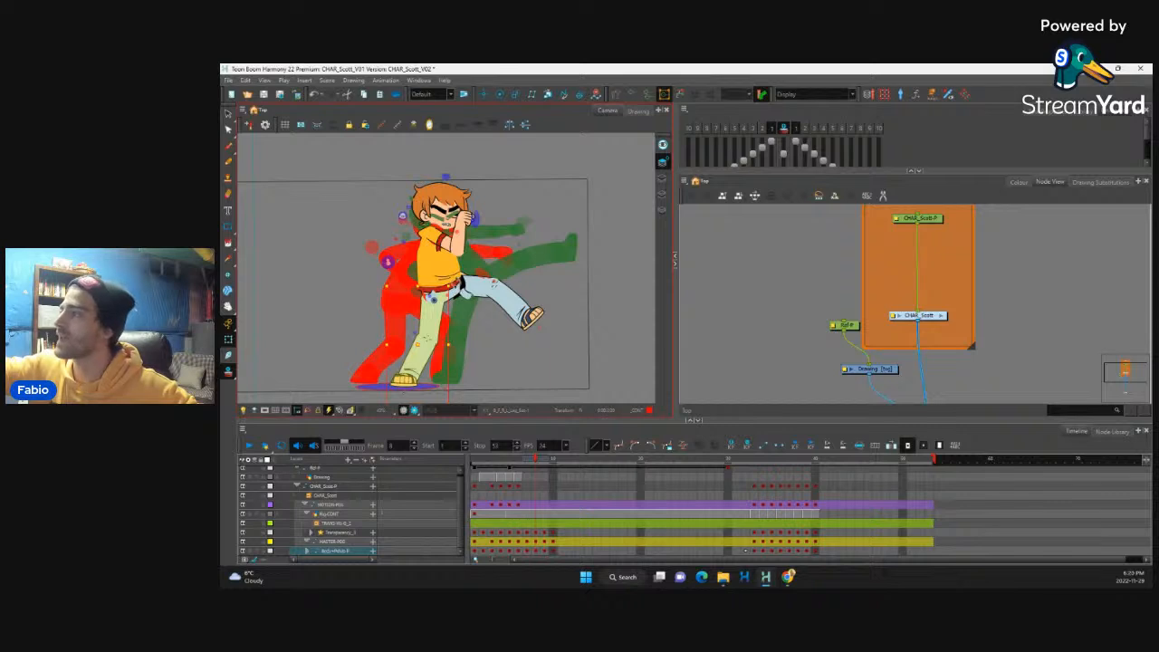
Step: Rotate the supporting leg forward at frame 8, bringing its knee and foot in beneath the body
{"action": "left_click_drag", "start_coordinate": [455, 282], "coordinate": [453, 239]}
{"action": "left_click", "coordinate": [455, 355]}
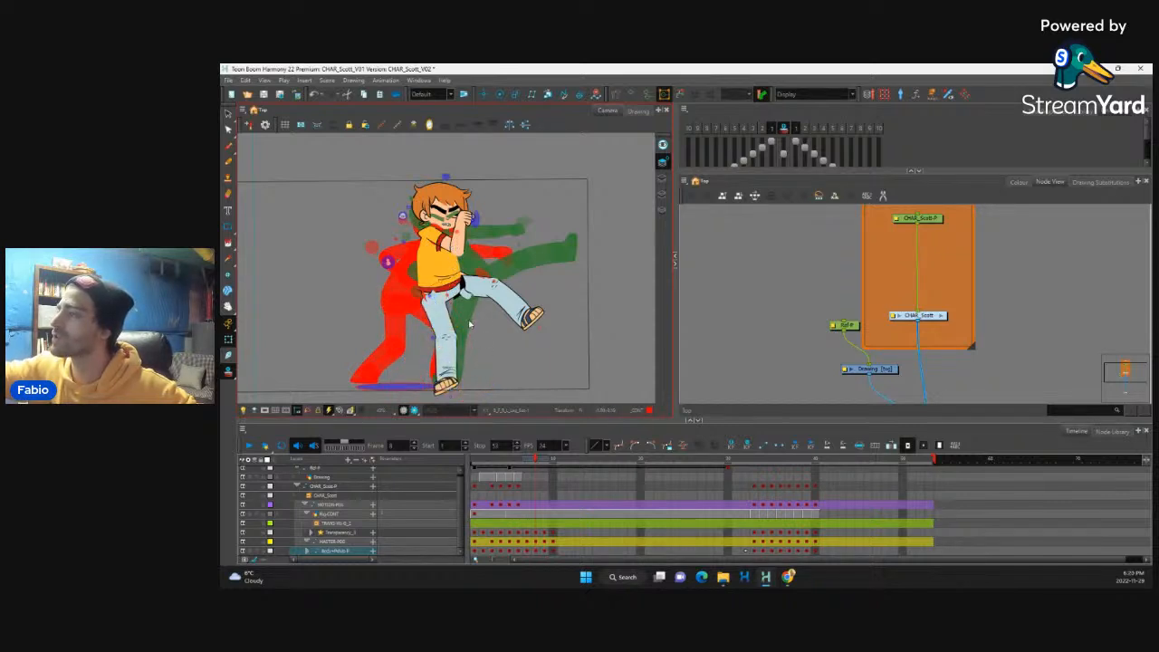
{"action": "mouse_move", "coordinate": [476, 337]}
{"action": "left_mouse_down"}
{"action": "mouse_move", "coordinate": [485, 342]}
{"action": "mouse_move", "coordinate": [444, 341]}
{"action": "mouse_move", "coordinate": [455, 341]}
{"action": "left_mouse_up"}
{"action": "key", "text": "b"}
{"action": "key", "text": "b"}
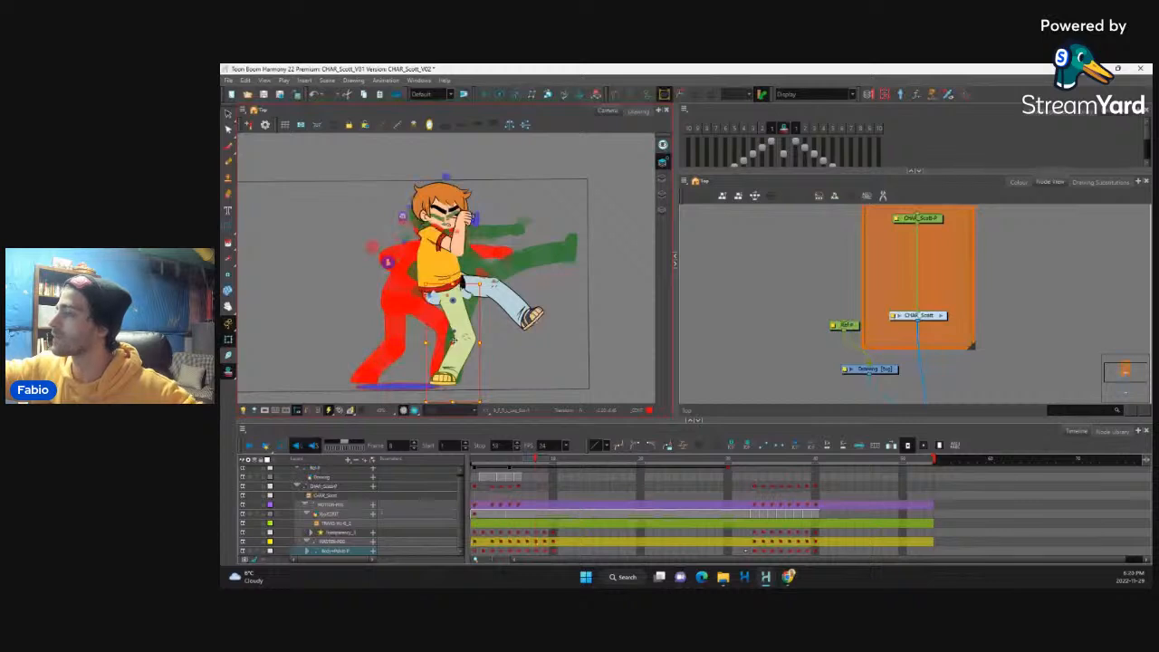
{"action": "key", "text": "shift+b"}
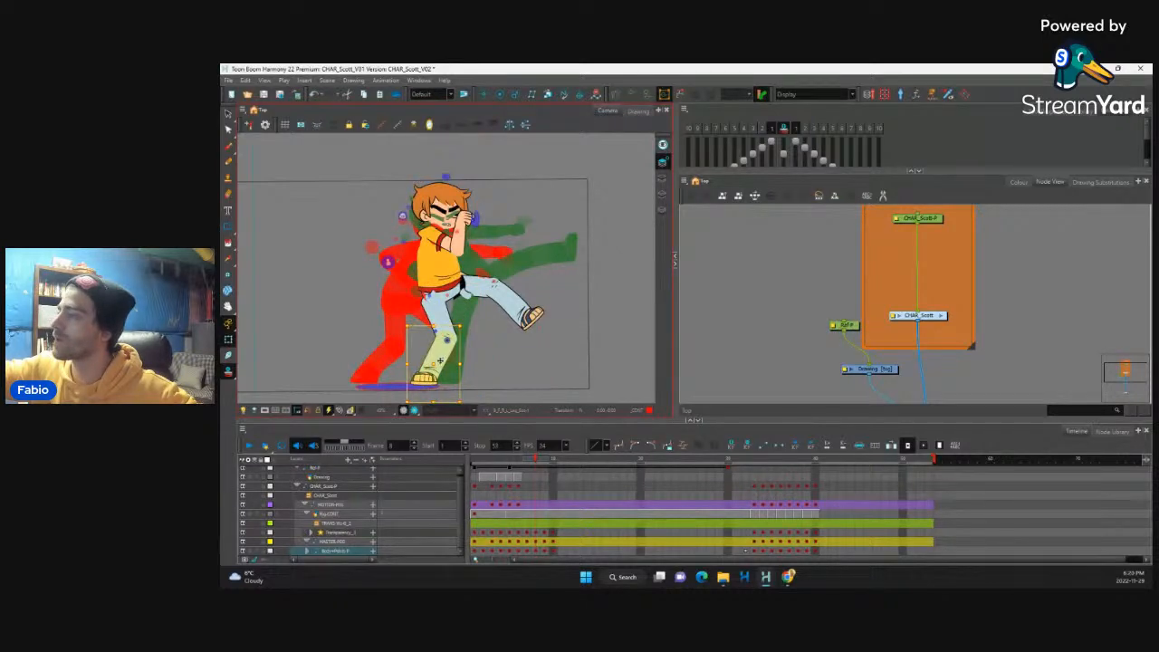
Step: Reposition the supporting lower leg upright under the knee at frame 8, planting the foot beside frame 9's supporting foot
{"action": "left_click_drag", "start_coordinate": [454, 361], "coordinate": [473, 361]}
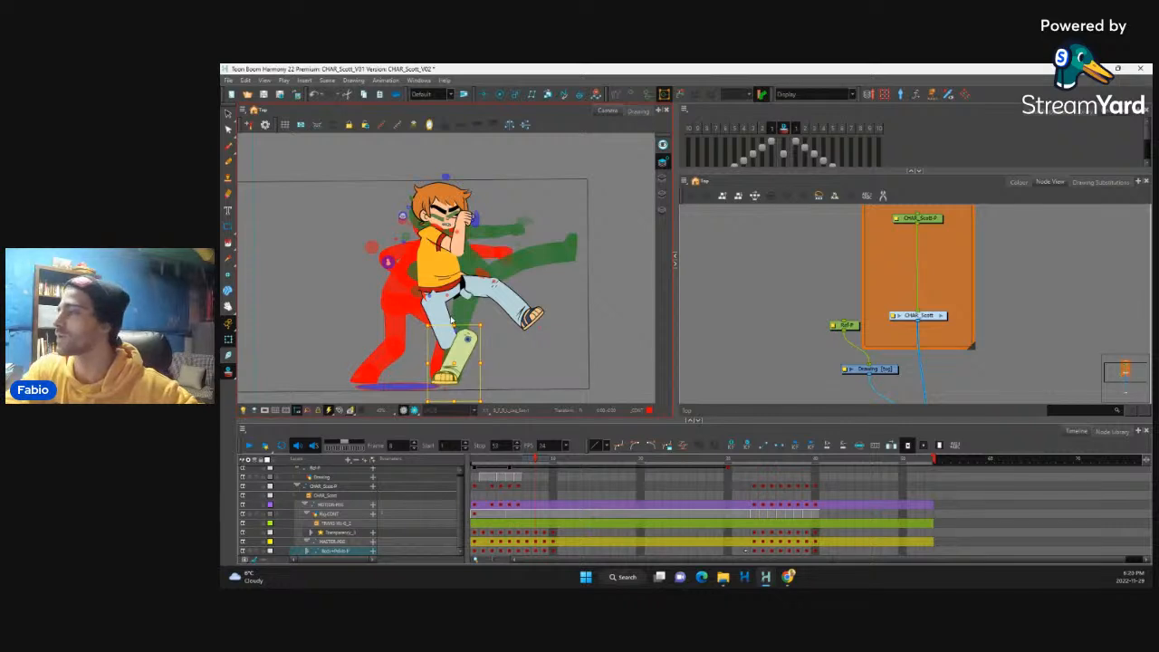
{"action": "left_click_drag", "start_coordinate": [467, 350], "coordinate": [459, 298]}
{"action": "left_click", "coordinate": [481, 323]}
{"action": "key", "text": "ctrl+z"}
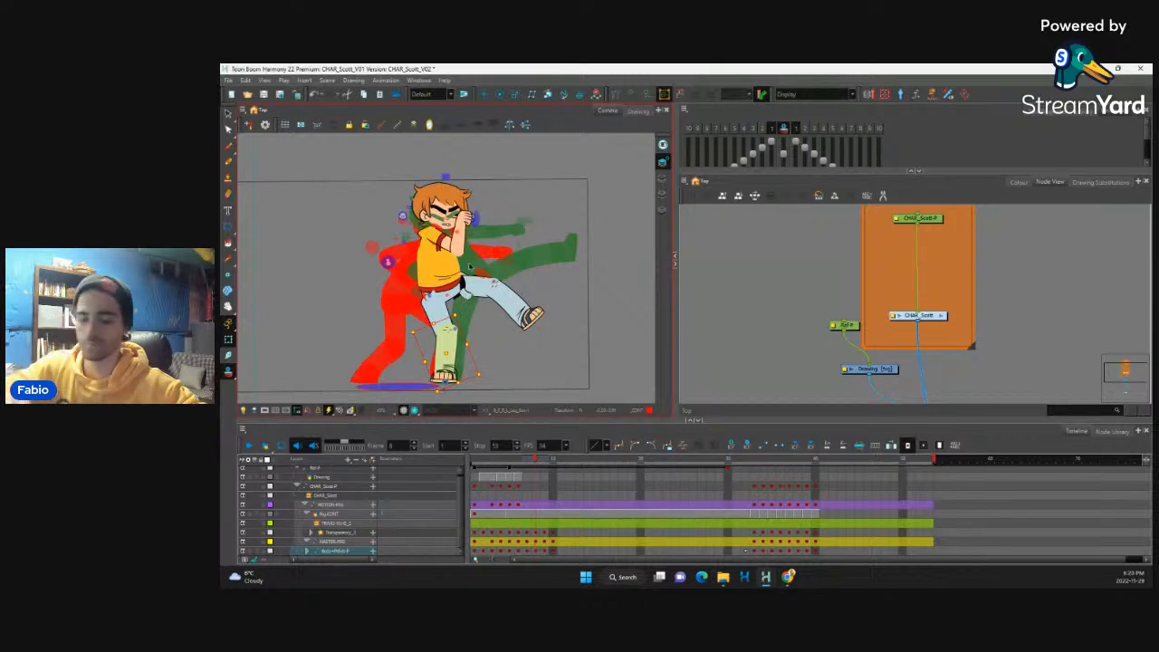
Step: Flip back and forth between the punch, in-between and kick frames to check how the supporting leg moves
{"action": "key", "text": "comma"}
{"action": "key", "text": "period"}
{"action": "key", "text": "period"}
{"action": "key", "text": "period"}
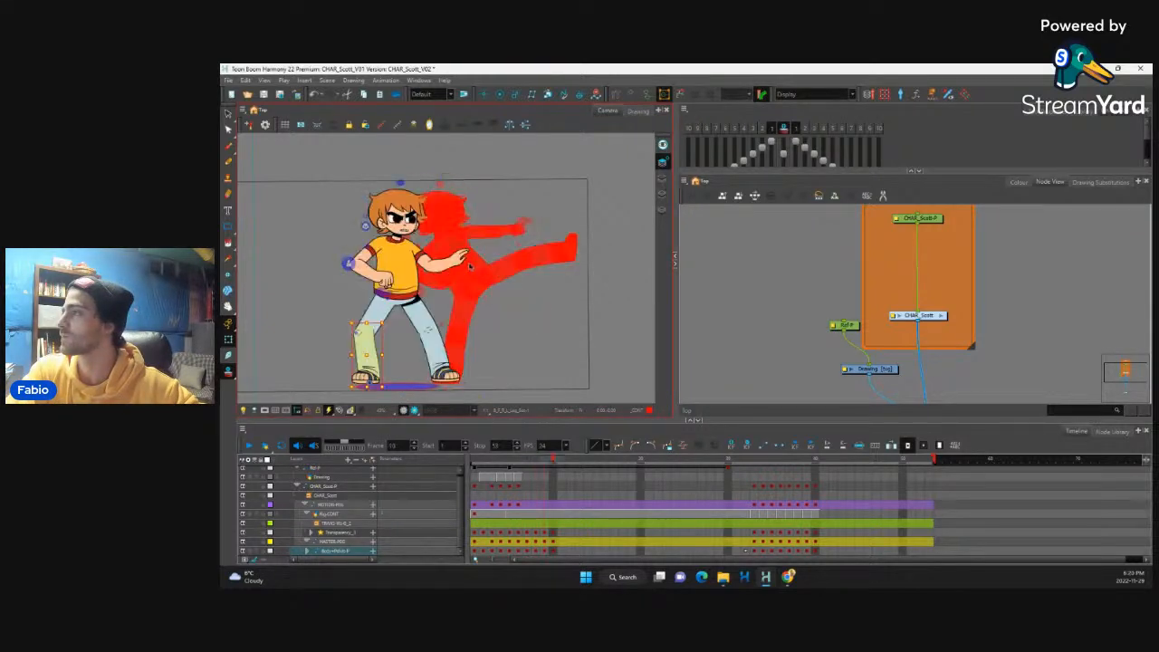
{"action": "key", "text": "comma"}
{"action": "key", "text": "comma"}
{"action": "key", "text": "comma"}
{"action": "key", "text": "comma"}
{"action": "key", "text": "period"}
{"action": "key", "text": "period"}
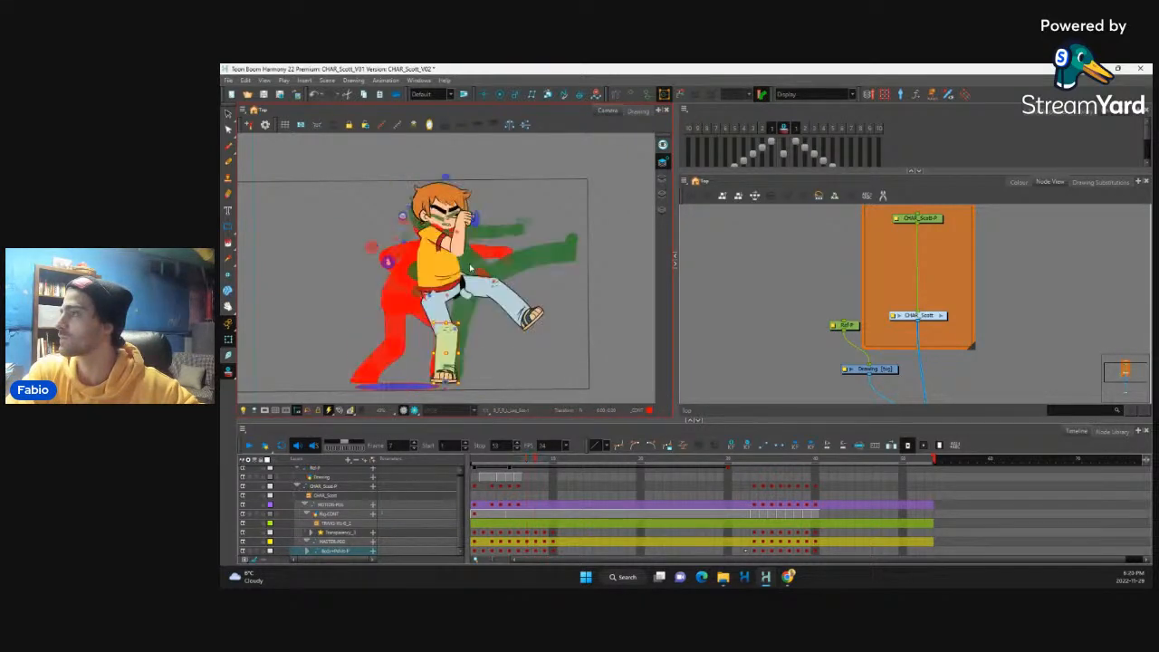
{"action": "key", "text": "comma"}
{"action": "key", "text": "period"}
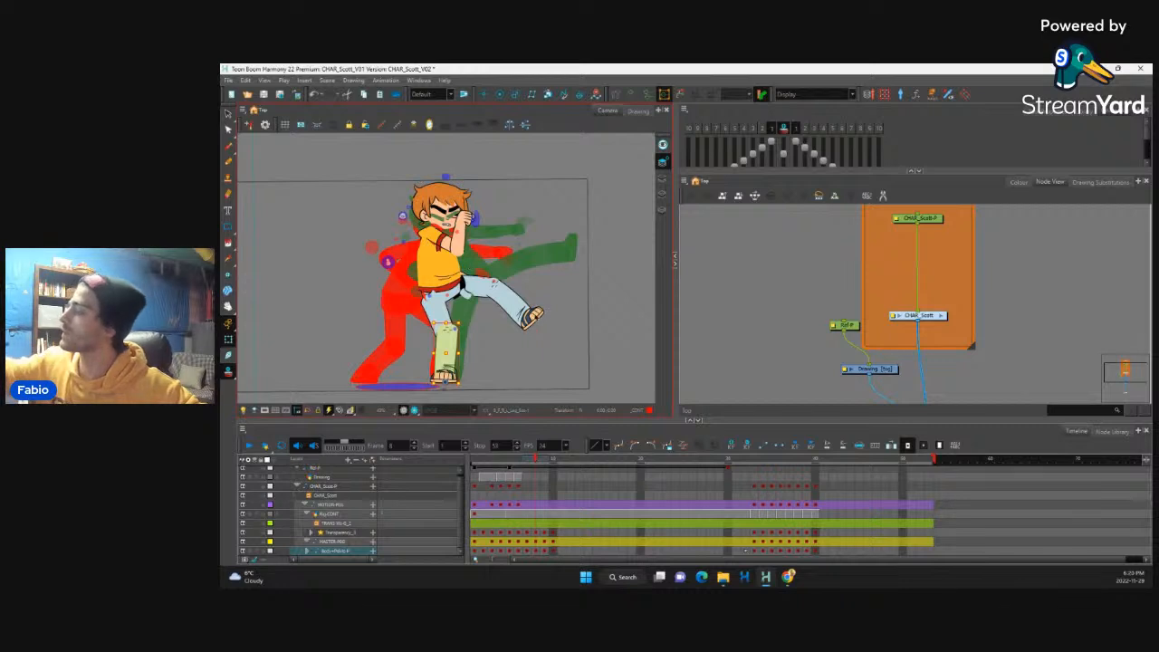
Step: Raise the kicking knee and fold the lower leg down beneath it at frame 8, keeping the leg joined
{"action": "left_click", "coordinate": [536, 315]}
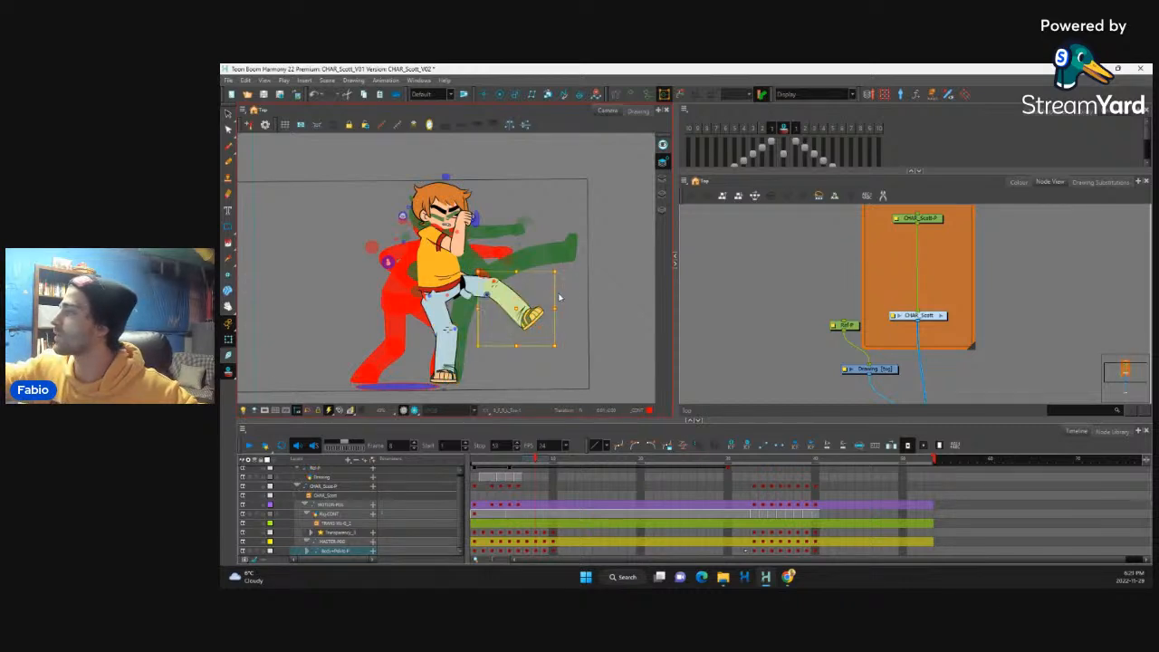
{"action": "left_click_drag", "start_coordinate": [570, 310], "coordinate": [563, 320]}
{"action": "key", "text": "b"}
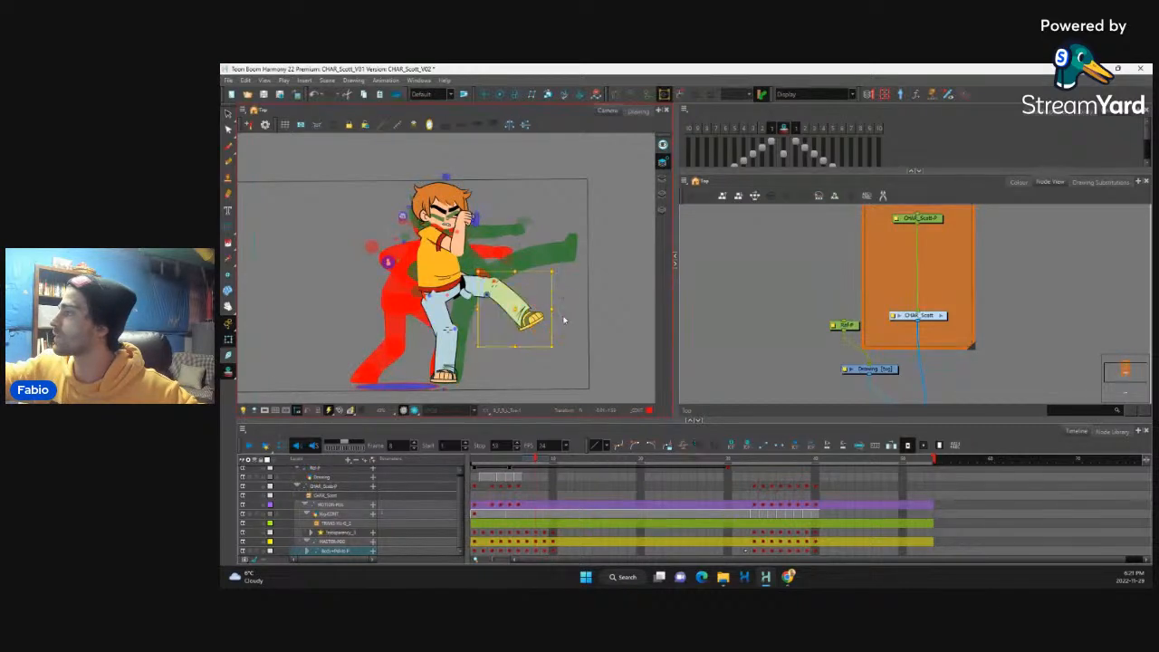
{"action": "left_click_drag", "start_coordinate": [560, 270], "coordinate": [562, 299]}
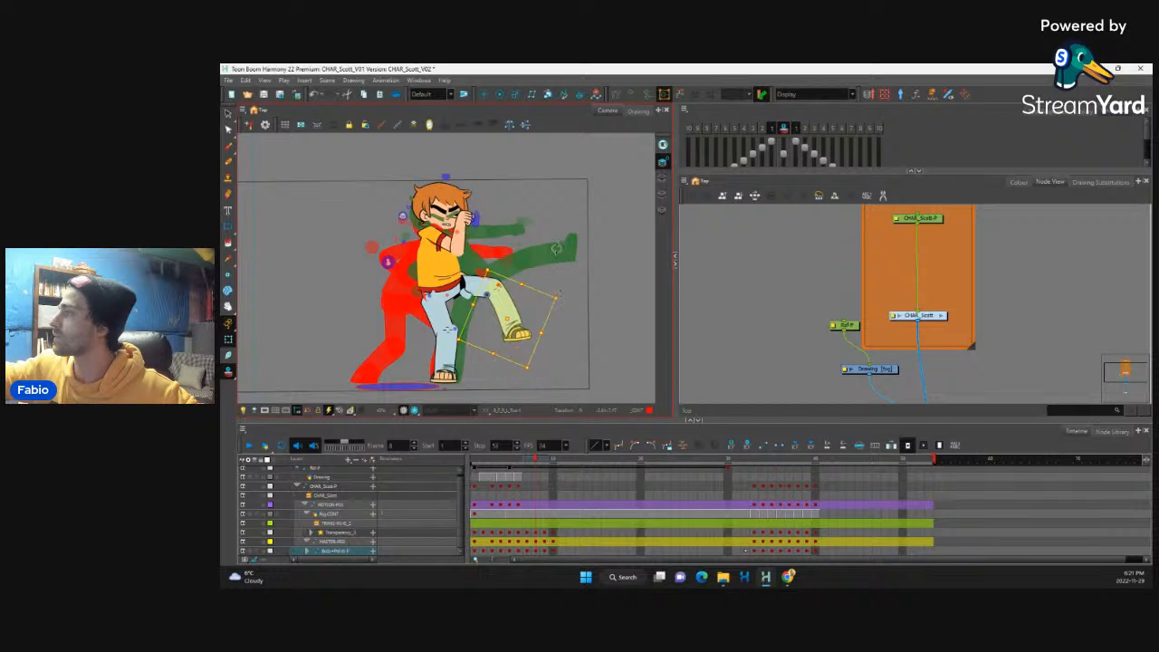
{"action": "key", "text": "b"}
{"action": "left_click_drag", "start_coordinate": [554, 352], "coordinate": [531, 359]}
{"action": "key", "text": "shift+b"}
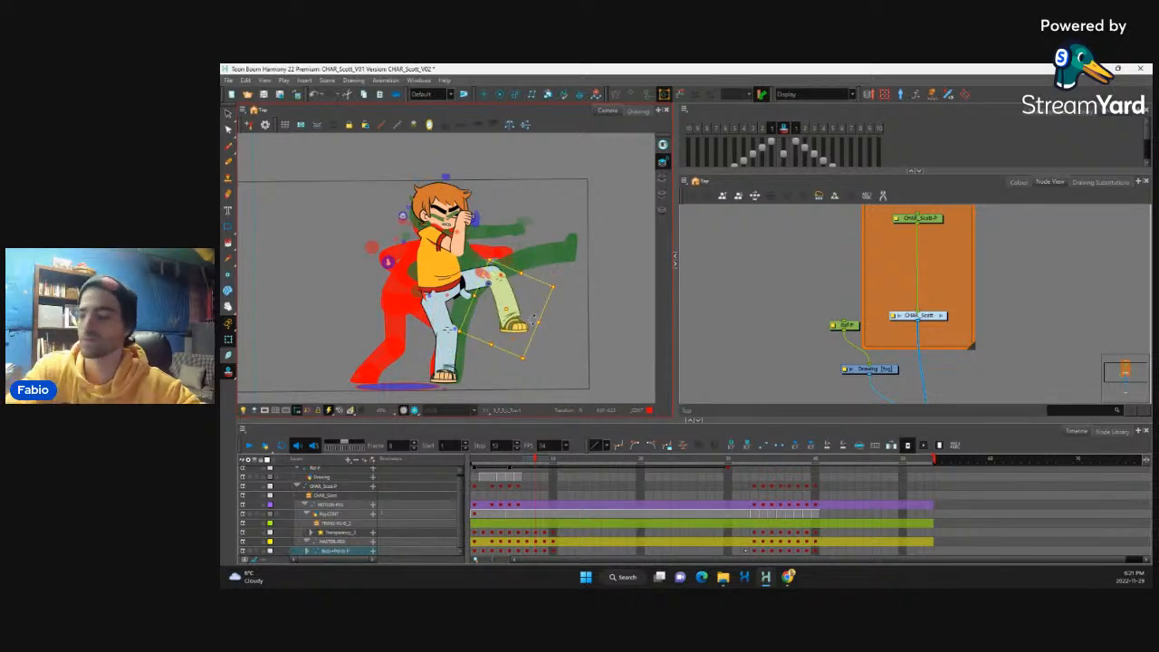
Step: Compare frame 8 with its neighbouring frames and hide the onion-skinned frames
{"action": "key", "text": "."}
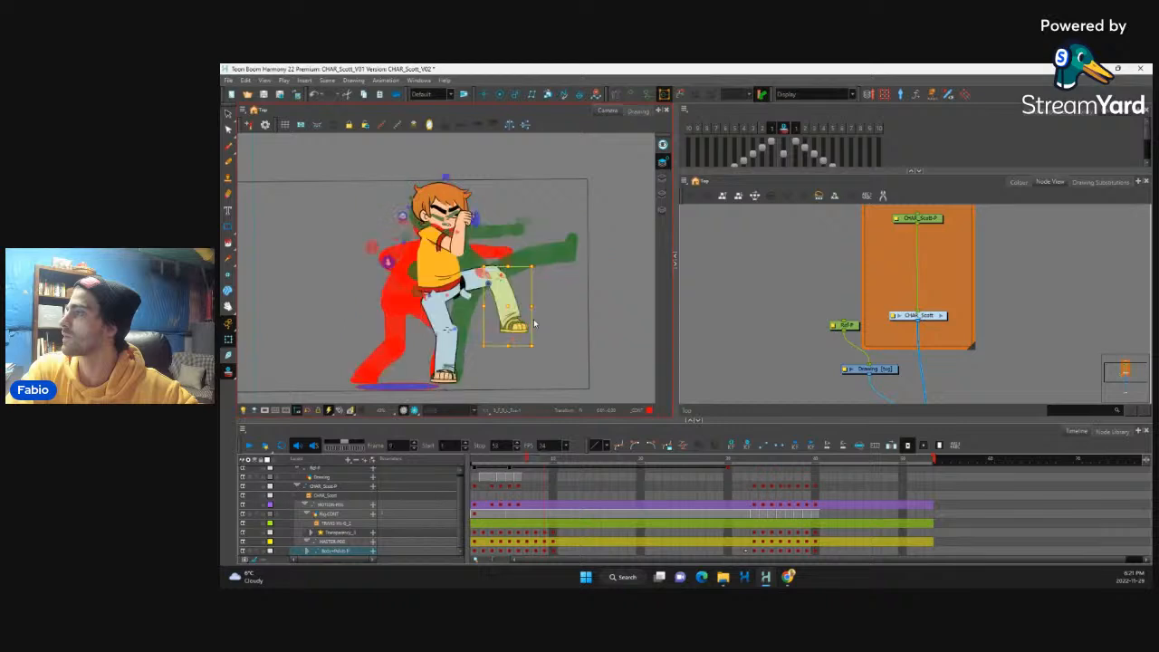
{"action": "key", "text": "."}
{"action": "key", "text": "."}
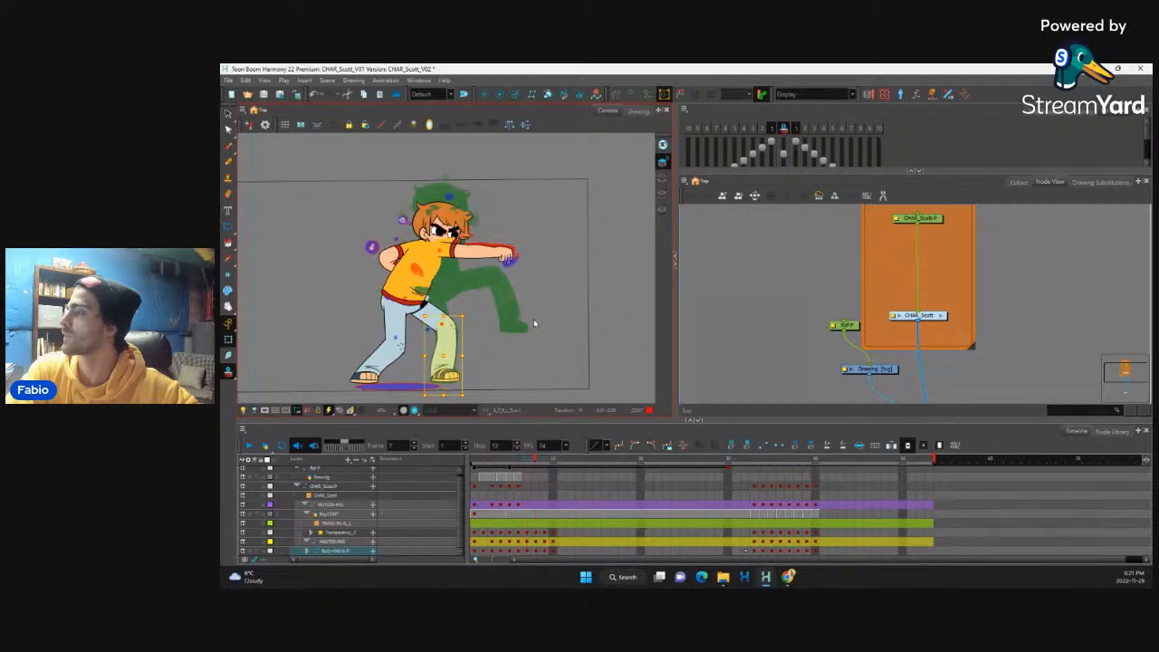
{"action": "key", "text": "."}
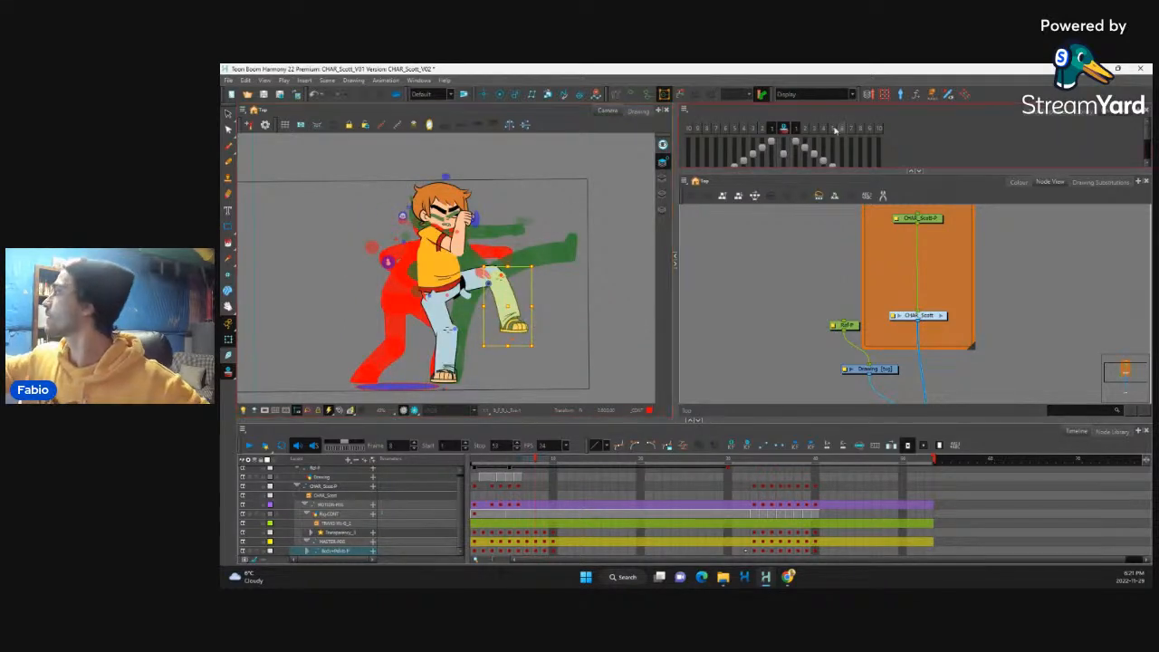
{"action": "left_click", "coordinate": [784, 129]}
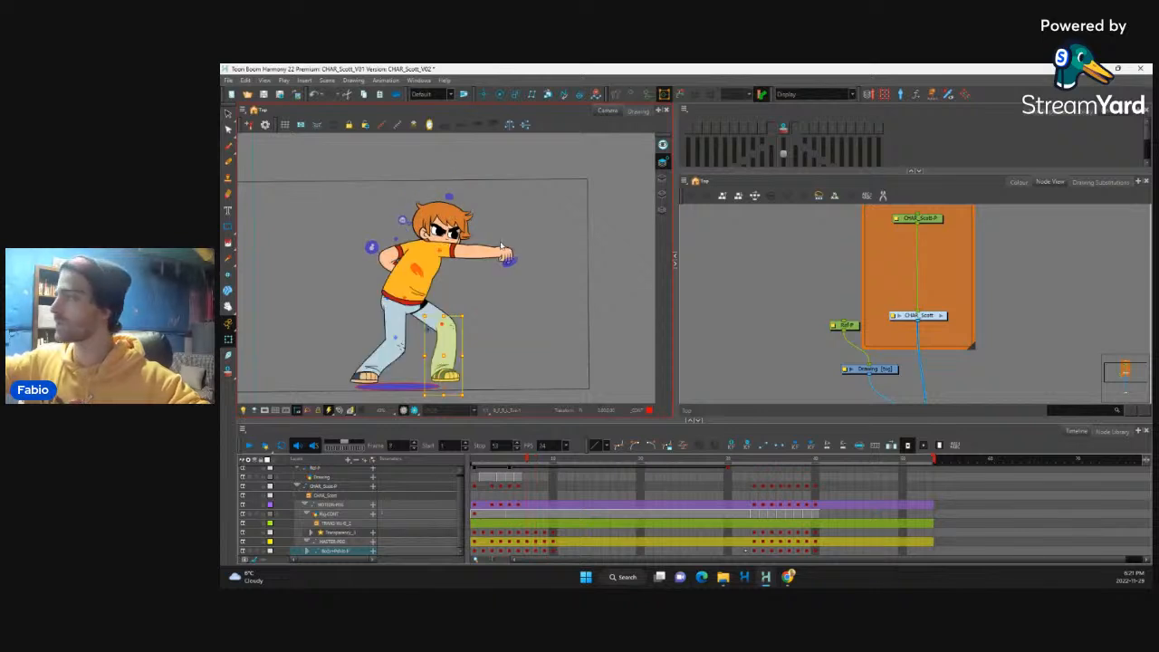
{"action": "left_click", "coordinate": [396, 255]}
{"action": "key", "text": "."}
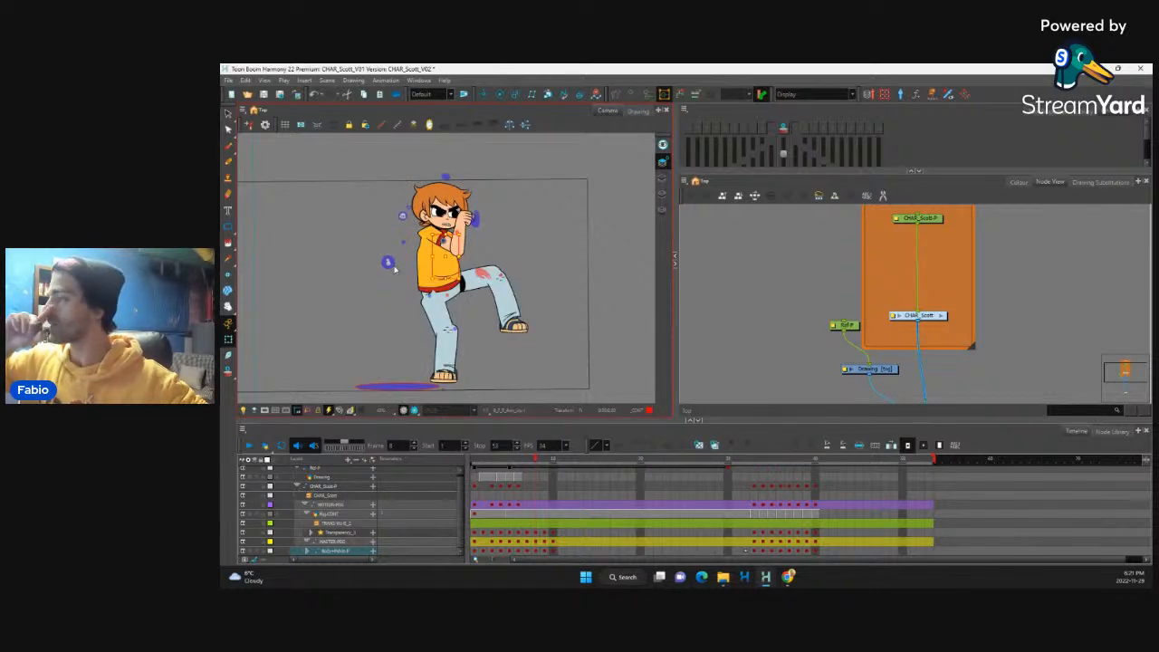
Step: Pose the lowered arm at frame 8 with its fist held in front of the waist, just above the raised thigh
{"action": "left_click", "coordinate": [483, 249]}
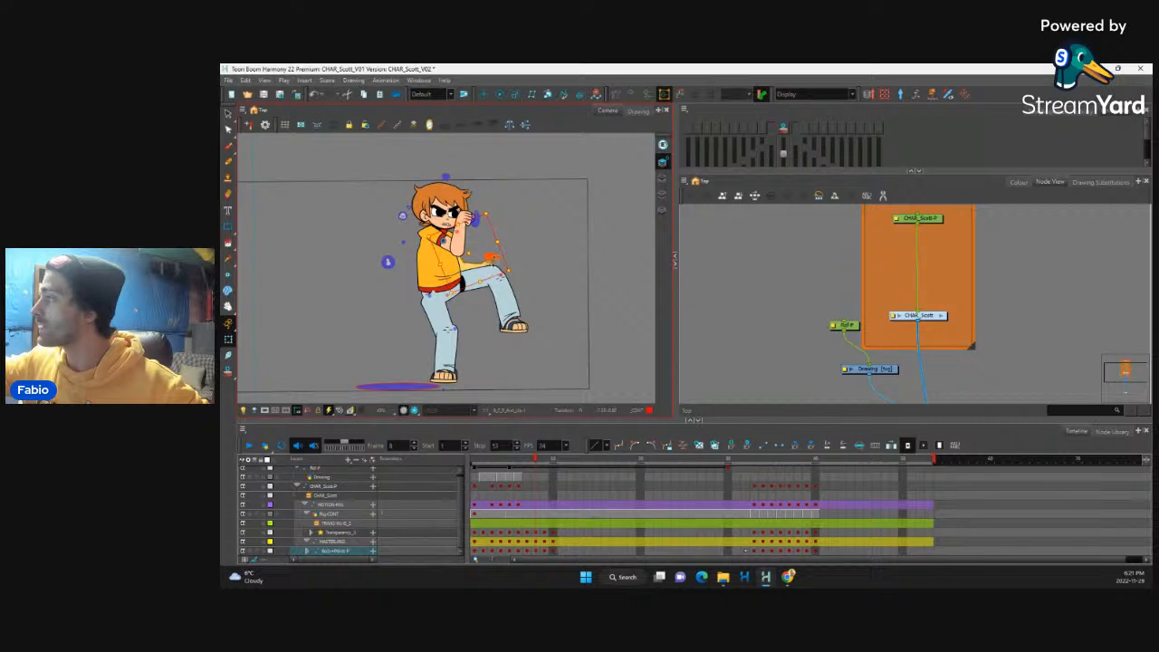
{"action": "left_click", "coordinate": [500, 256]}
{"action": "key", "text": "b"}
{"action": "left_click_drag", "start_coordinate": [506, 242], "coordinate": [500, 210]}
{"action": "left_click_drag", "start_coordinate": [502, 278], "coordinate": [492, 269]}
{"action": "left_click", "coordinate": [461, 246]}
{"action": "key", "text": "b"}
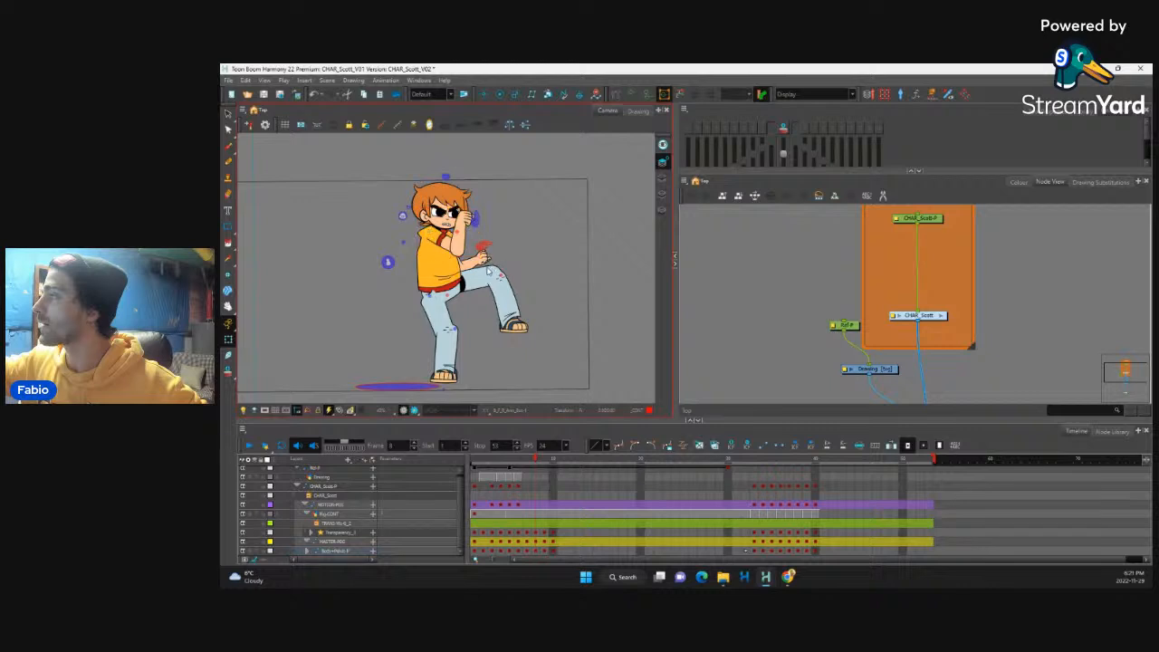
Step: Shift the raised arm back across the chest at frame 8 so its fist sits in front of the mouth
{"action": "left_click", "coordinate": [460, 243]}
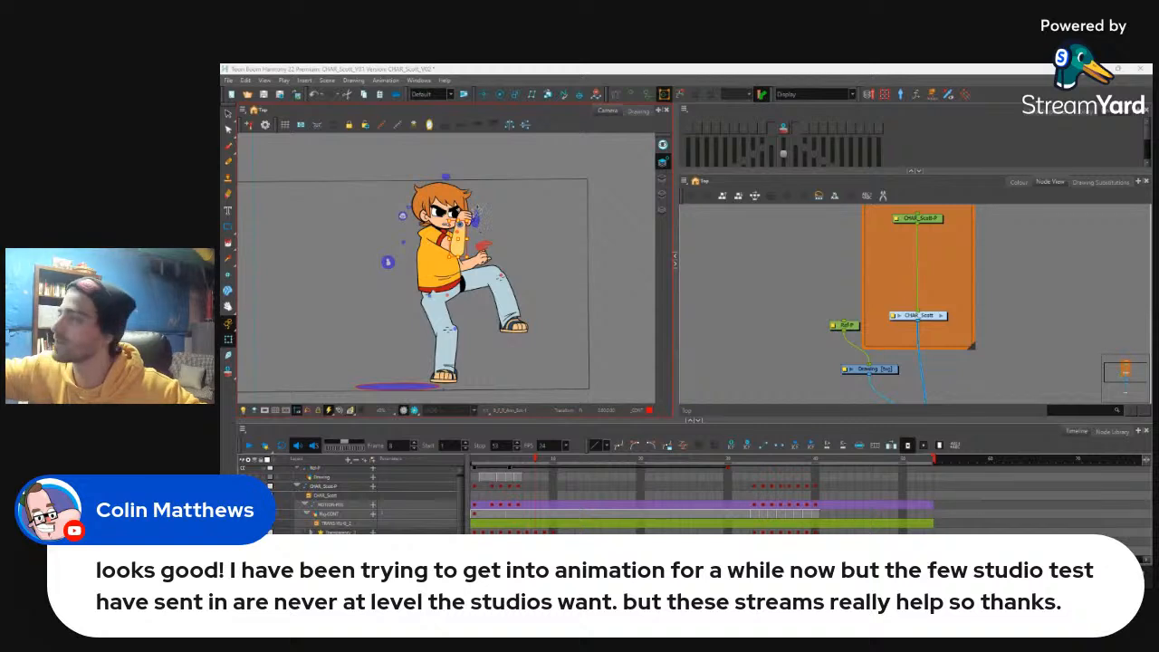
{"action": "left_click", "coordinate": [489, 232]}
{"action": "key", "text": "2"}
{"action": "key", "text": "2"}
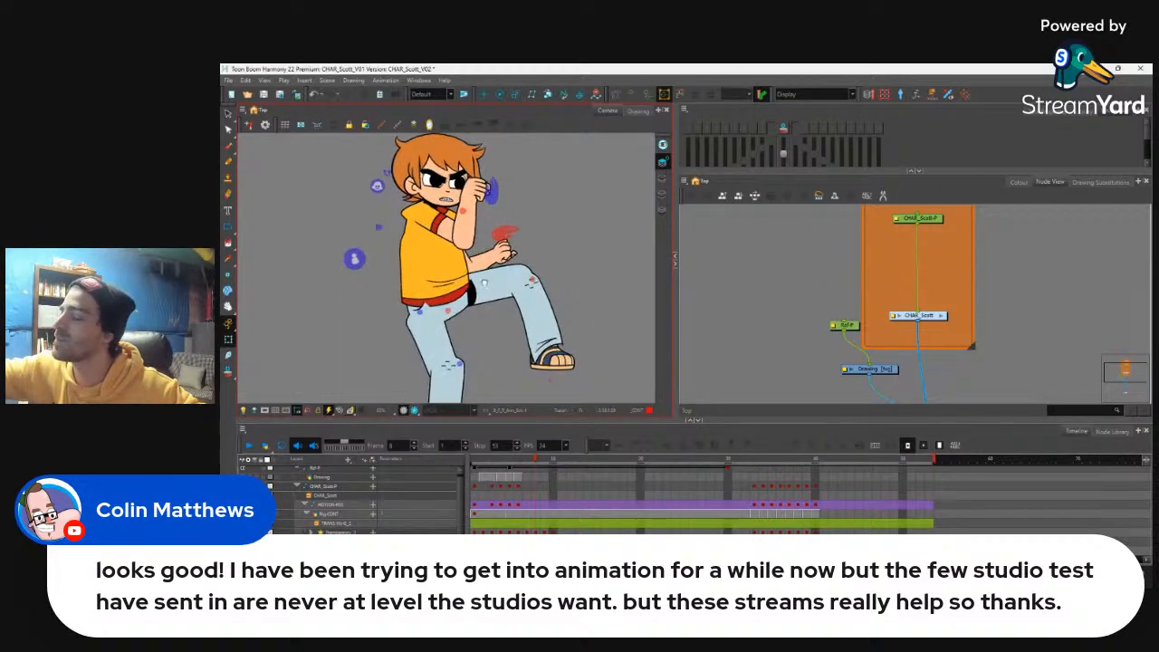
{"action": "left_click_drag", "start_coordinate": [473, 230], "coordinate": [464, 260]}
{"action": "left_click", "coordinate": [463, 260]}
{"action": "key", "text": "b"}
{"action": "key", "text": "b"}
{"action": "key", "text": "b"}
{"action": "key", "text": "b"}
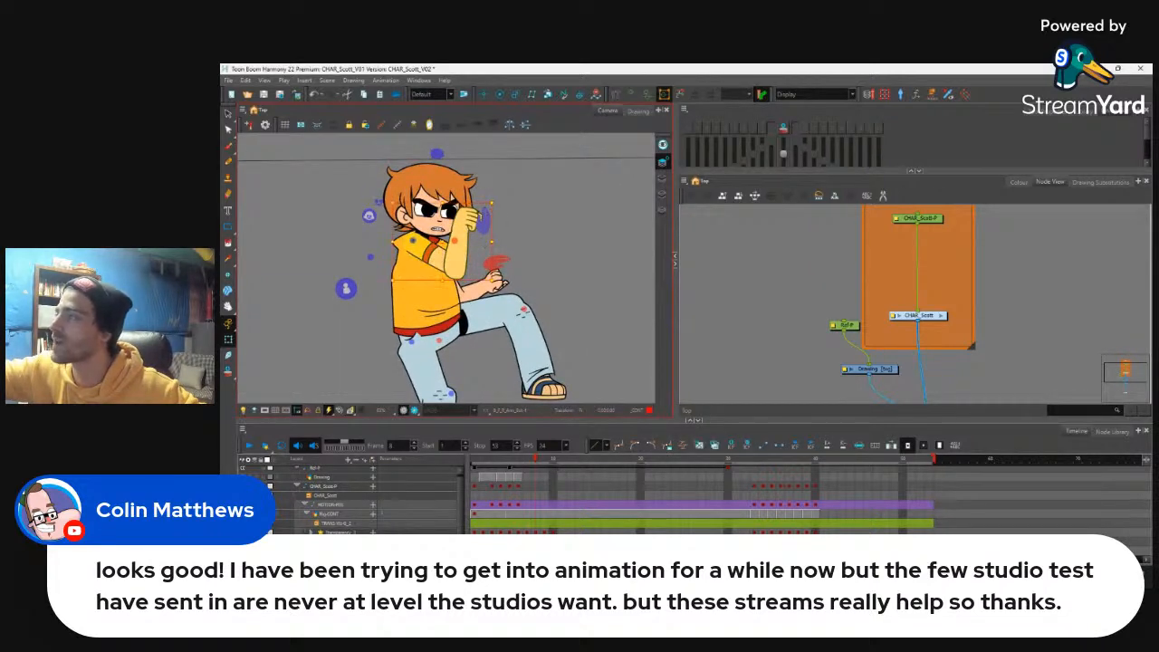
{"action": "left_click_drag", "start_coordinate": [494, 201], "coordinate": [458, 202]}
{"action": "left_click", "coordinate": [452, 262]}
{"action": "key", "text": "b"}
{"action": "key", "text": "b"}
{"action": "key", "text": "b"}
{"action": "key", "text": "b"}
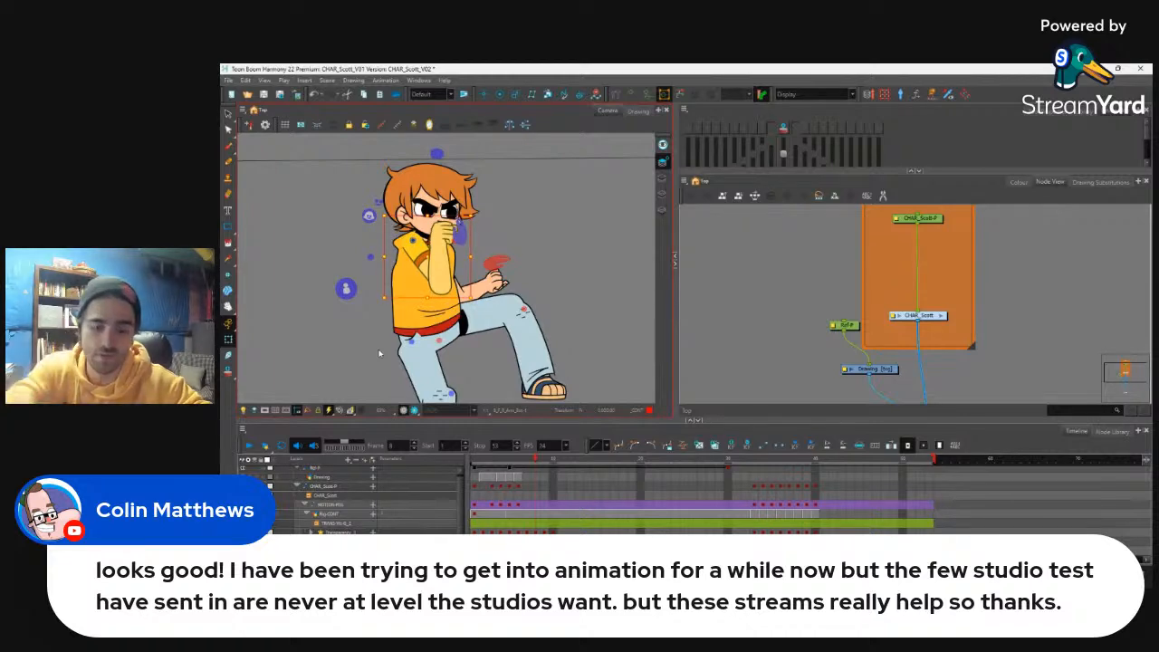
Step: Flip repeatedly through the frames around frame 8 to check how the raised arm follows from the punch
{"action": "key", "text": "comma"}
{"action": "key", "text": "period"}
{"action": "key", "text": "period"}
{"action": "key", "text": "comma"}
{"action": "key", "text": "comma"}
{"action": "key", "text": "comma"}
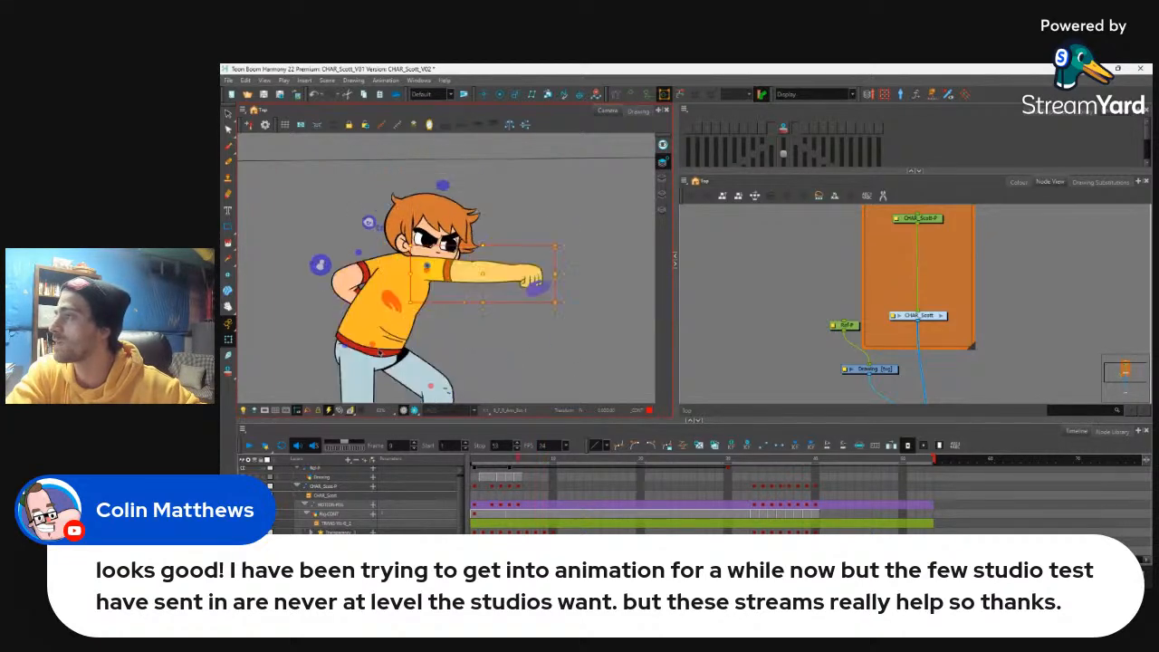
{"action": "key", "text": "period"}
{"action": "key", "text": "period"}
{"action": "key", "text": "period"}
{"action": "key", "text": "comma"}
{"action": "key", "text": "comma"}
{"action": "key", "text": "comma"}
{"action": "key", "text": "period"}
{"action": "key", "text": "period"}
{"action": "key", "text": "comma"}
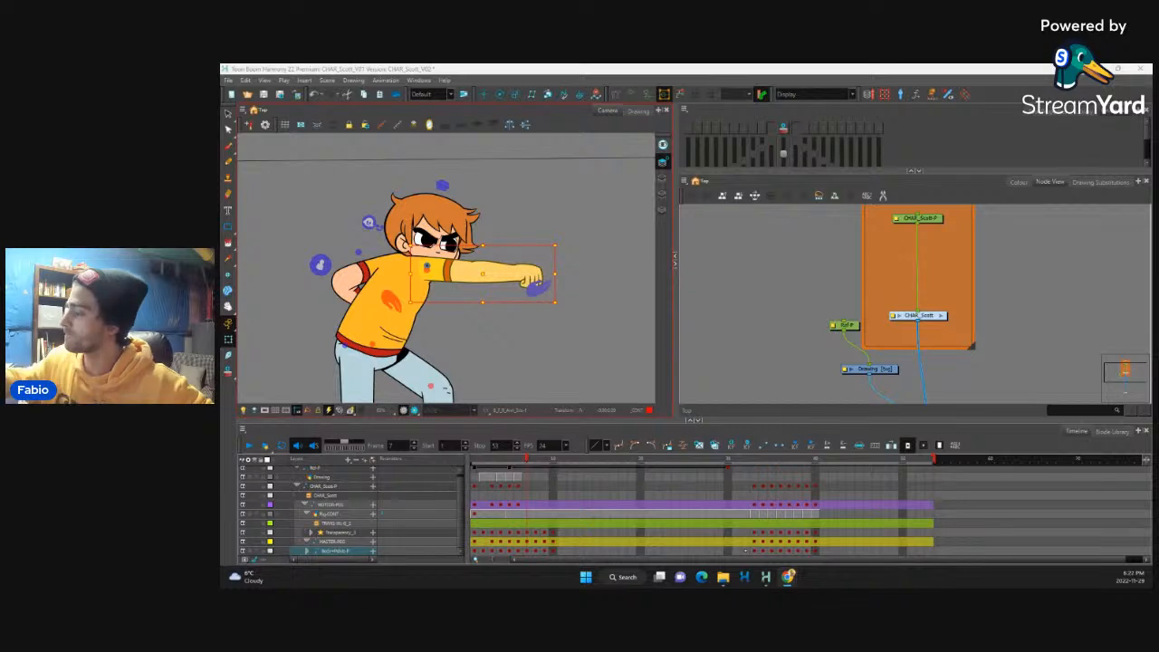
Step: Compare the full-body poses and the punching arm's position between frames 7 and 8
{"action": "left_click", "coordinate": [517, 549]}
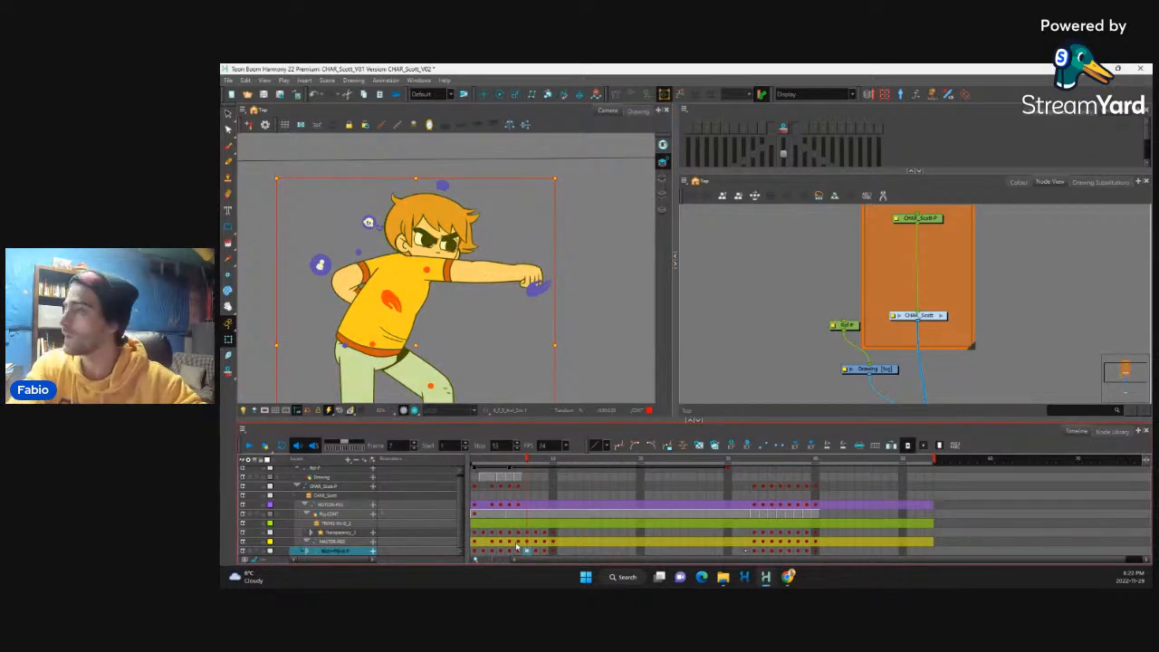
{"action": "key", "text": "period"}
{"action": "key", "text": "period"}
{"action": "key", "text": "comma"}
{"action": "key", "text": "comma"}
{"action": "key", "text": "period"}
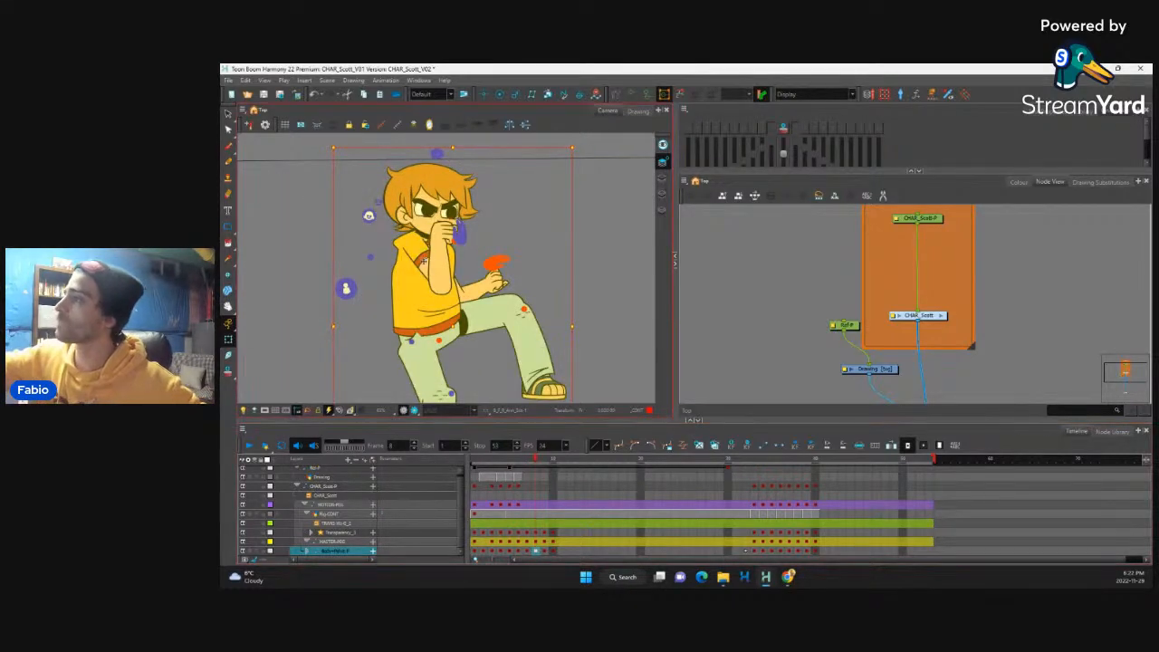
{"action": "left_click", "coordinate": [447, 284]}
{"action": "key", "text": "period"}
{"action": "key", "text": "period"}
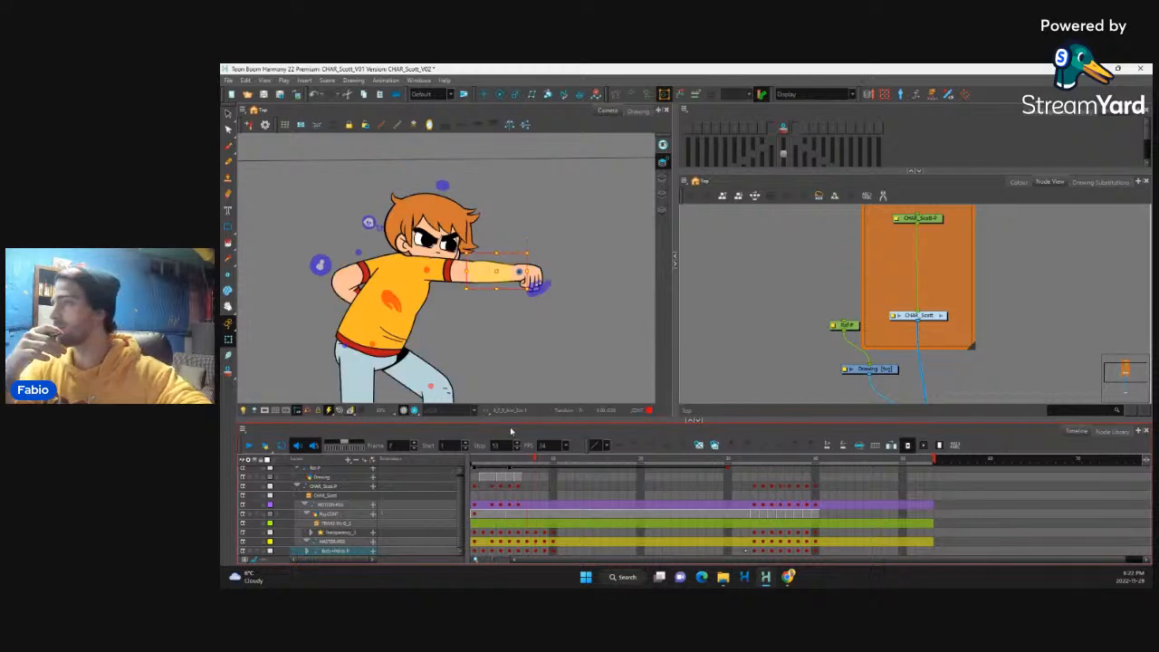
{"action": "key", "text": "comma"}
{"action": "key", "text": "comma"}
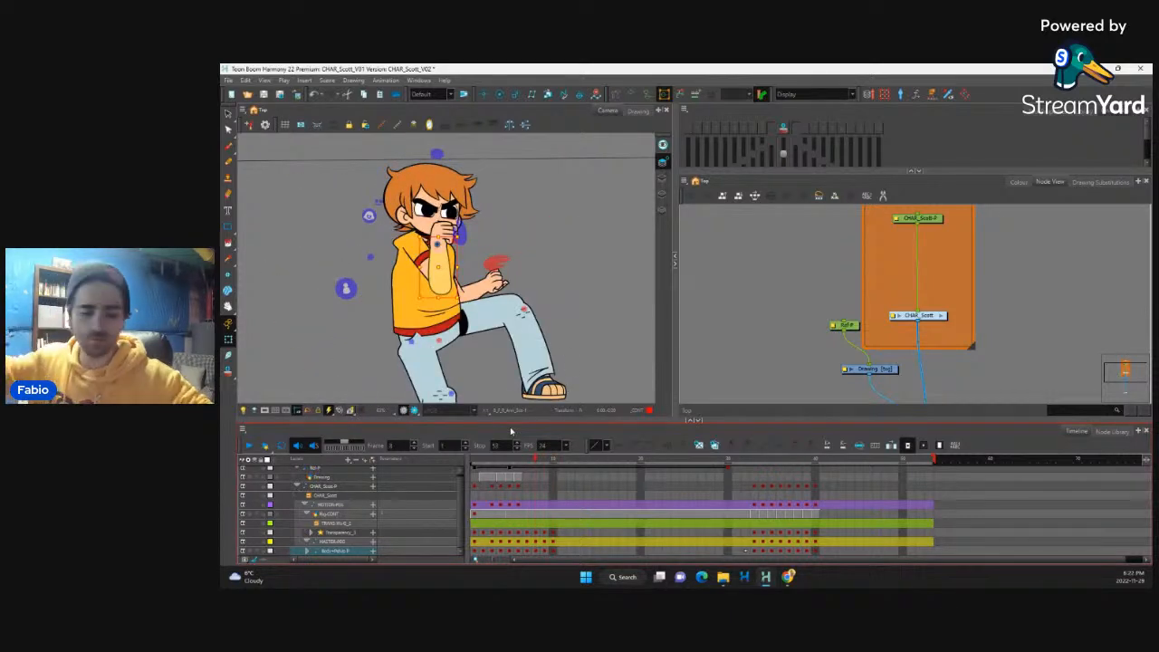
Step: Rotate and shift the raised arm at frame 8 so its elbow sits back over the torso and its fist covers the mouth
{"action": "left_click", "coordinate": [442, 281]}
{"action": "key", "text": "b"}
{"action": "key", "text": "b"}
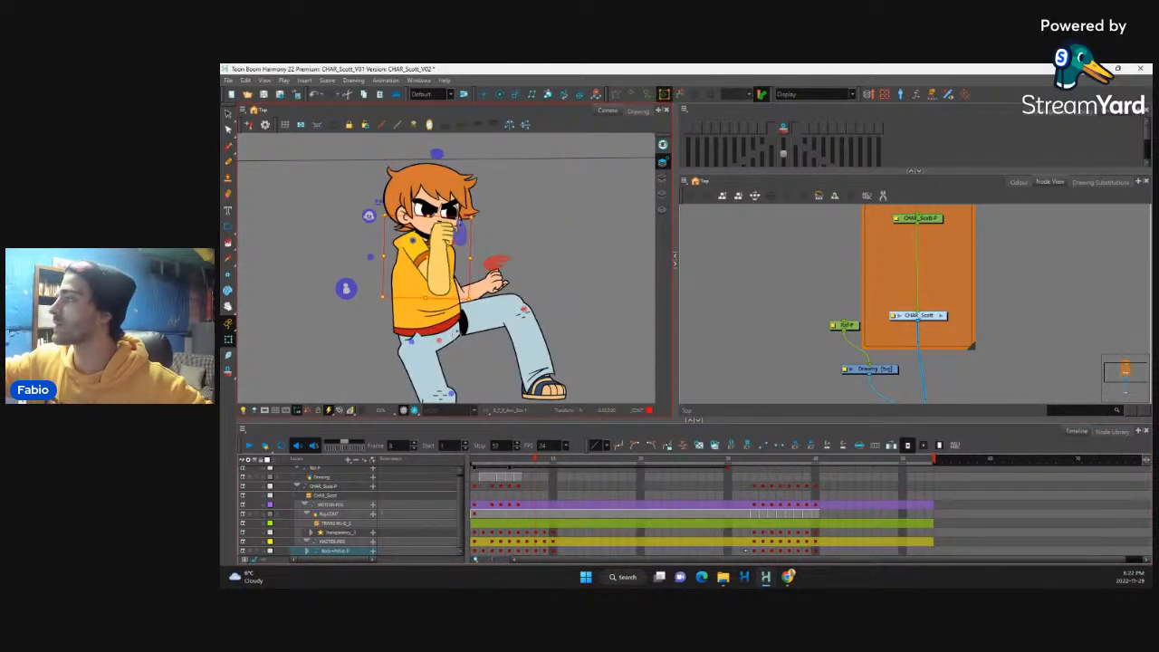
{"action": "left_click_drag", "start_coordinate": [473, 301], "coordinate": [445, 345]}
{"action": "left_click", "coordinate": [432, 276]}
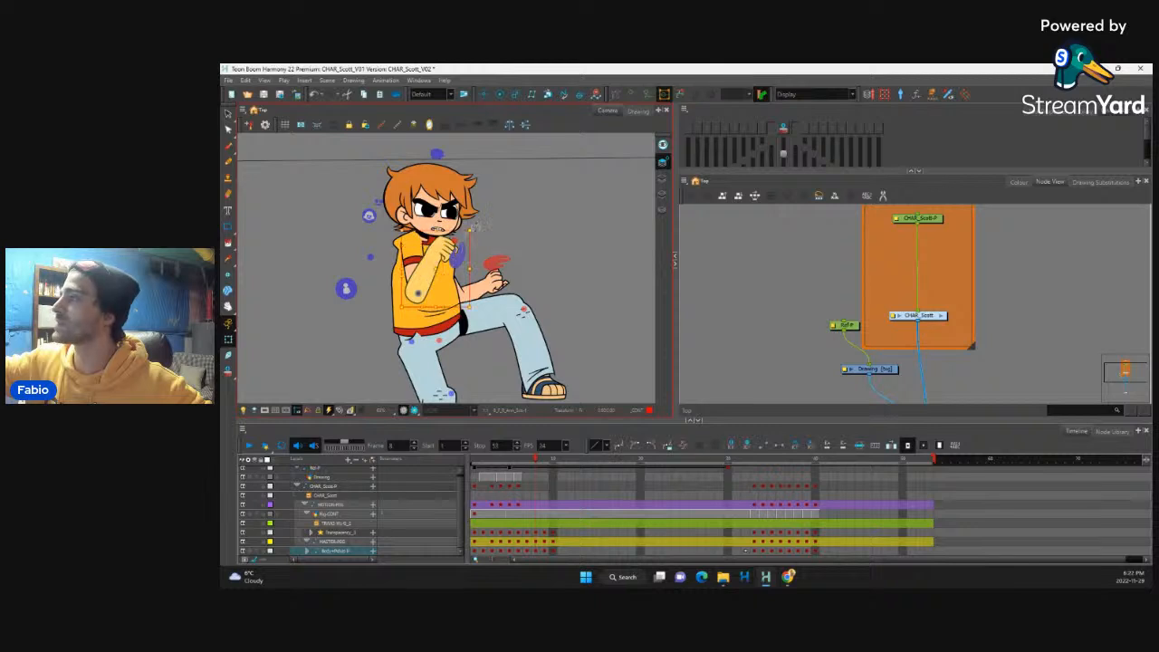
{"action": "mouse_move", "coordinate": [473, 227]}
{"action": "left_mouse_down"}
{"action": "mouse_move", "coordinate": [432, 219]}
{"action": "mouse_move", "coordinate": [420, 233]}
{"action": "mouse_move", "coordinate": [467, 219]}
{"action": "left_mouse_up"}
{"action": "left_click_drag", "start_coordinate": [433, 262], "coordinate": [440, 255]}
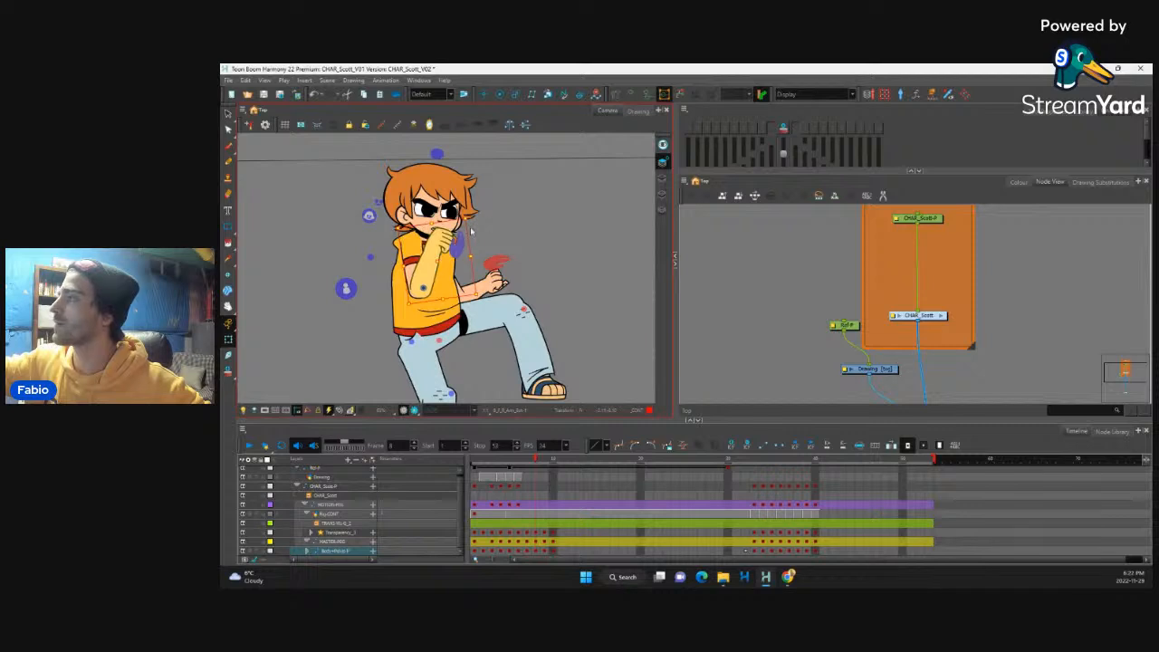
Step: Reshape the raised arm's shoulder outline at frame 8, pulling in the bump at the back of the shirt
{"action": "key", "text": "2"}
{"action": "key", "text": "2"}
{"action": "key", "text": "2"}
{"action": "key", "text": "2"}
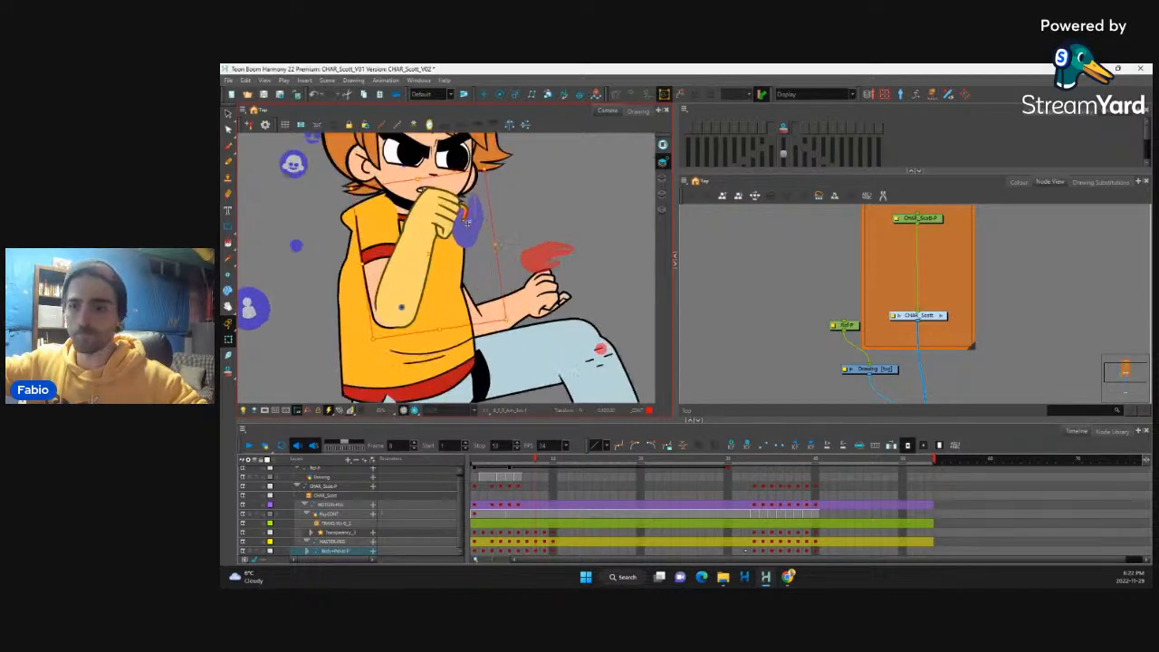
{"action": "left_click_drag", "start_coordinate": [368, 194], "coordinate": [400, 212]}
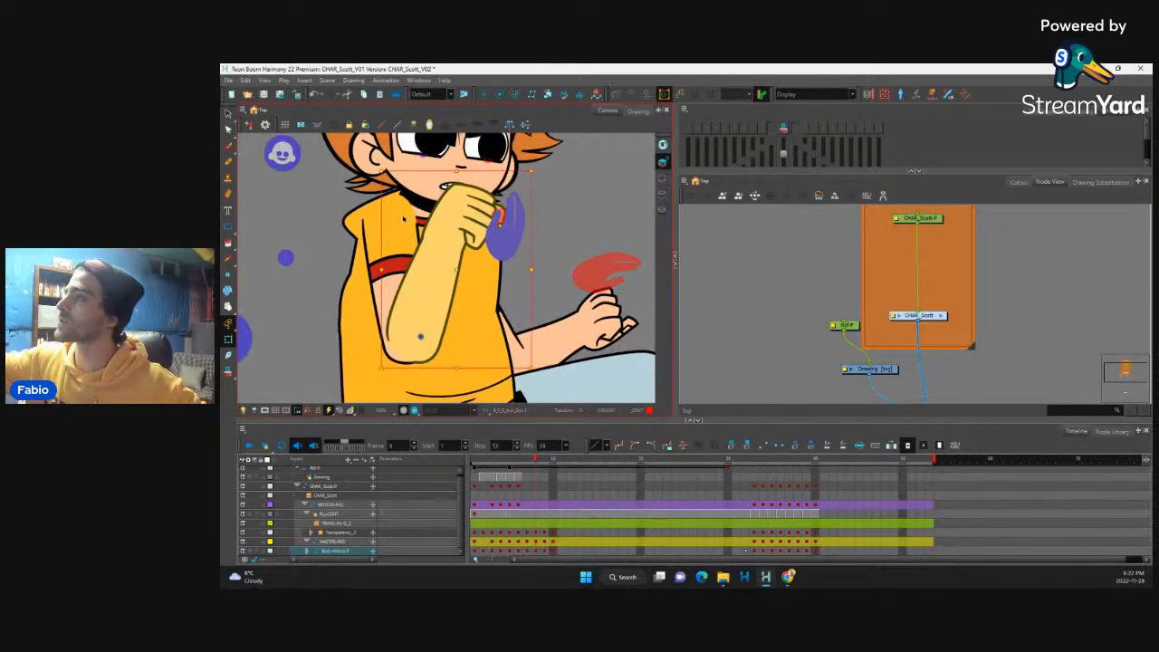
{"action": "left_click", "coordinate": [404, 219]}
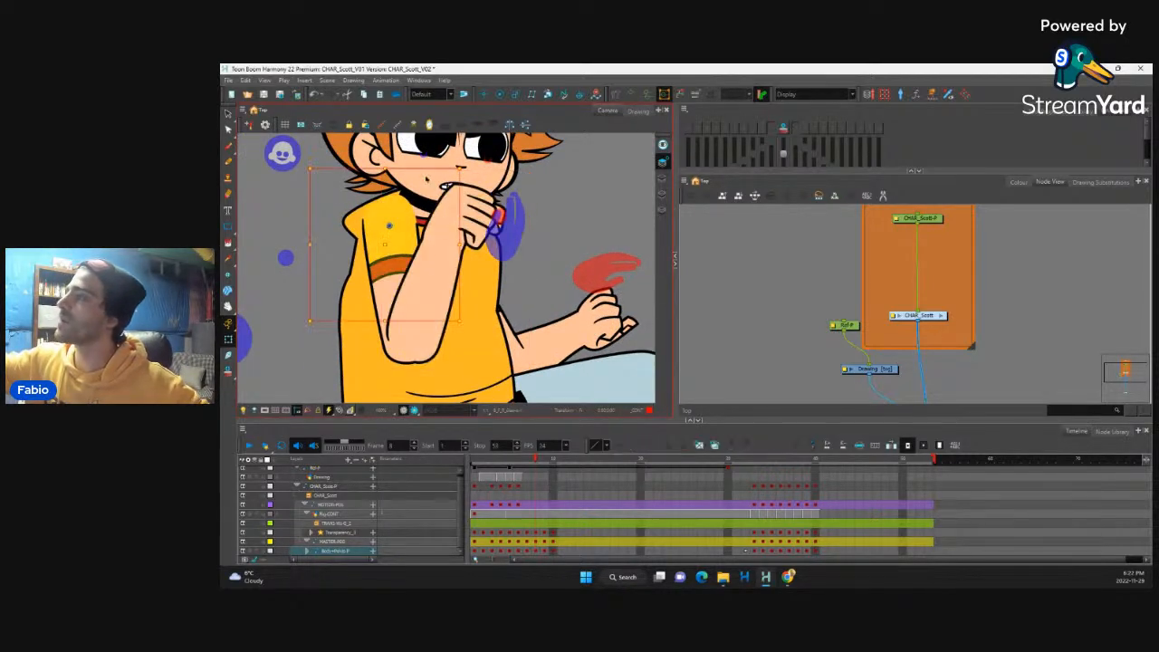
{"action": "left_click", "coordinate": [358, 227]}
{"action": "left_click_drag", "start_coordinate": [359, 241], "coordinate": [370, 256]}
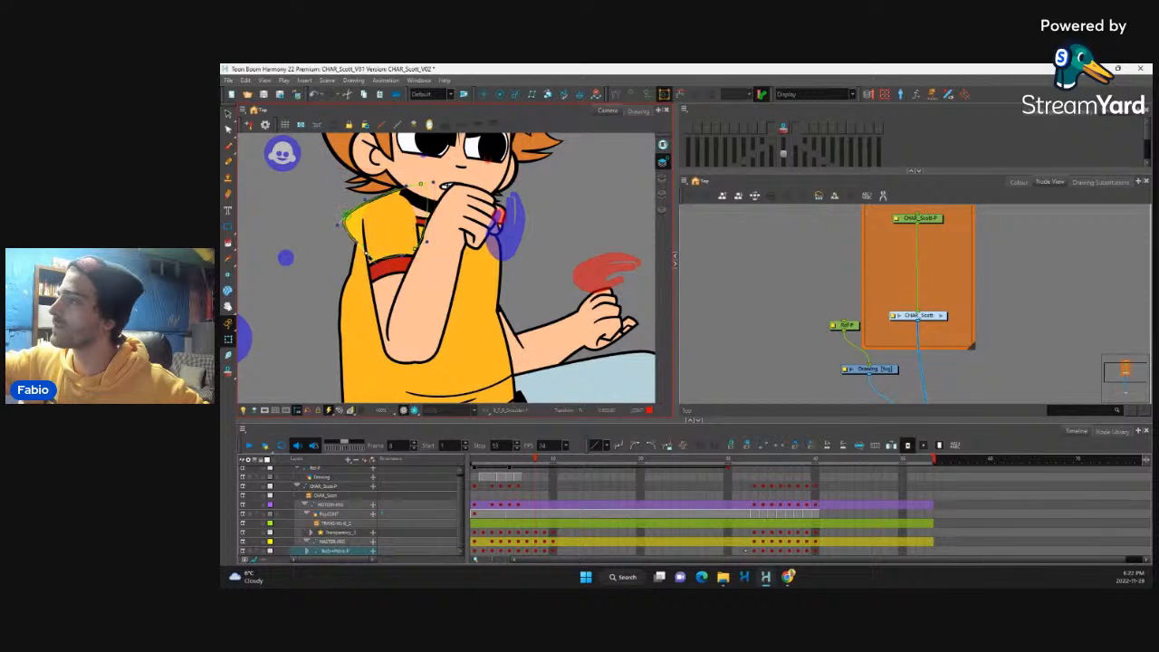
{"action": "left_click_drag", "start_coordinate": [346, 218], "coordinate": [340, 275]}
Step: Adjust the chest deformer at frame 8 to smooth the shirt's back and front contours from shoulder to waist
{"action": "left_click", "coordinate": [361, 276]}
{"action": "left_click", "coordinate": [365, 214]}
{"action": "mouse_move", "coordinate": [502, 274]}
{"action": "left_mouse_down"}
{"action": "mouse_move", "coordinate": [493, 237]}
{"action": "mouse_move", "coordinate": [505, 258]}
{"action": "left_mouse_up"}
{"action": "left_click_drag", "start_coordinate": [492, 345], "coordinate": [481, 340]}
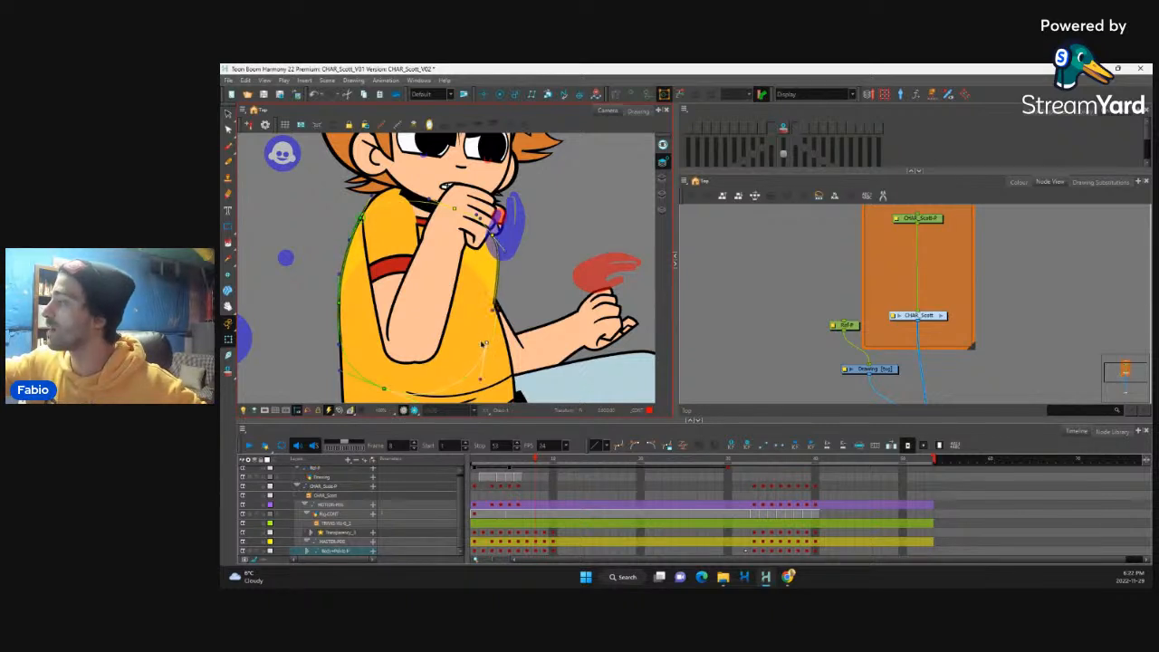
{"action": "left_click_drag", "start_coordinate": [504, 262], "coordinate": [505, 259]}
{"action": "scroll", "coordinate": [501, 259], "scroll_direction": "down", "scroll_amount": 5}
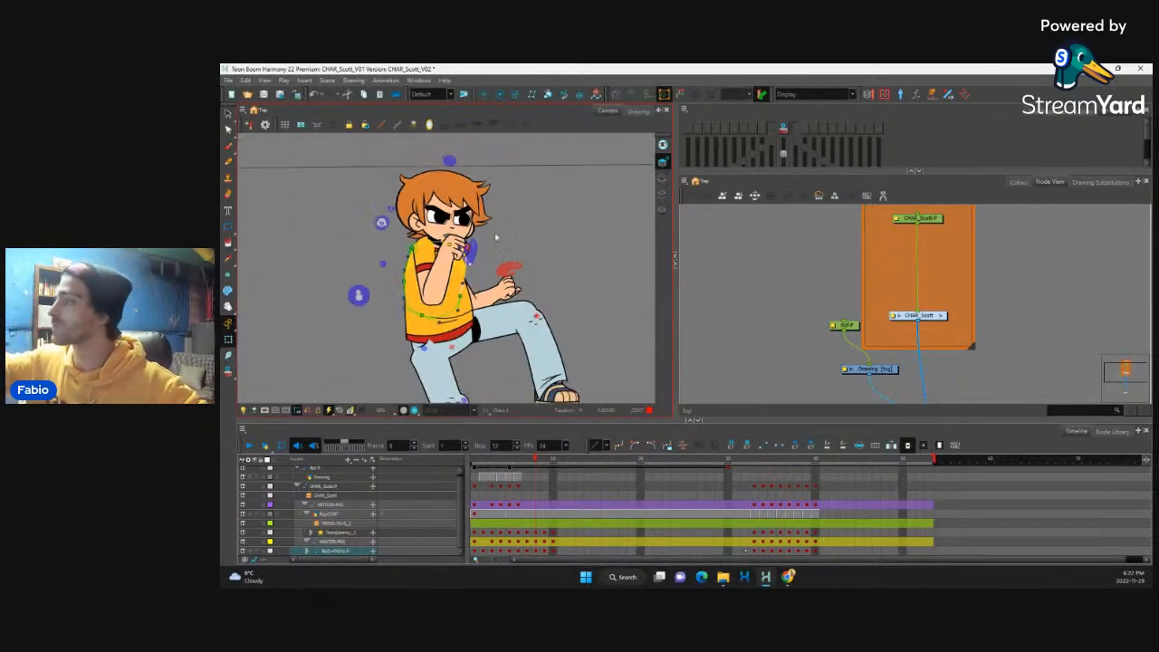
{"action": "scroll", "coordinate": [419, 337], "scroll_direction": "up", "scroll_amount": 5}
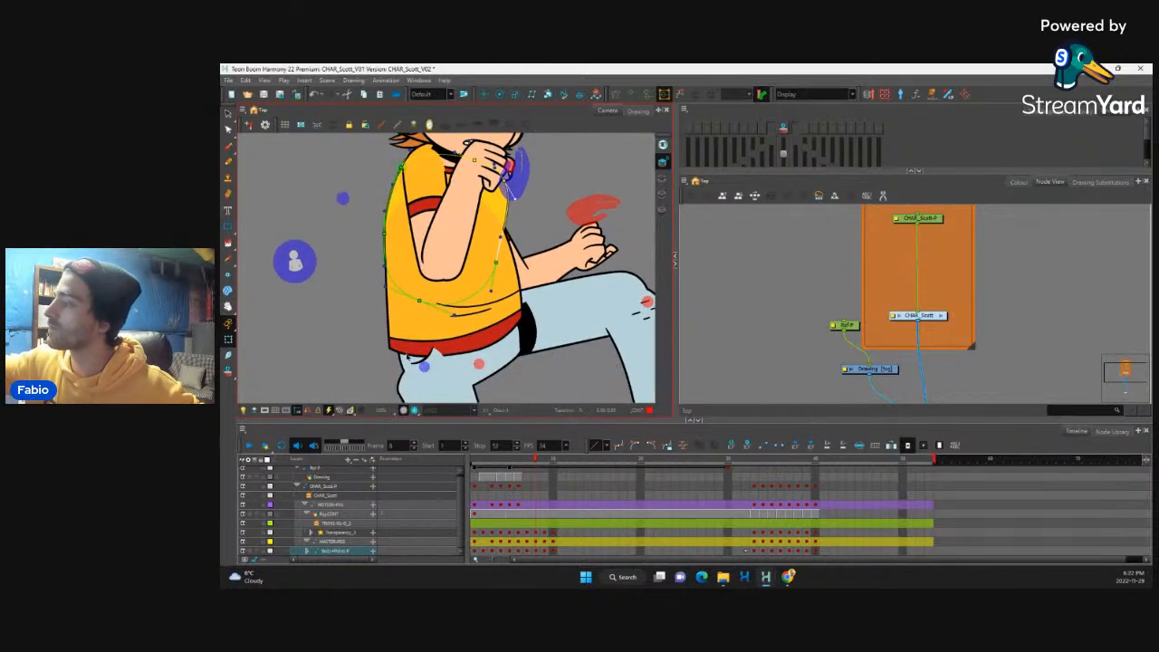
Step: Reshape the lower torso at frame 8, adjusting the shirt's back hem corner and back edge, and undo the unwanted front corner changes
{"action": "left_click", "coordinate": [408, 355]}
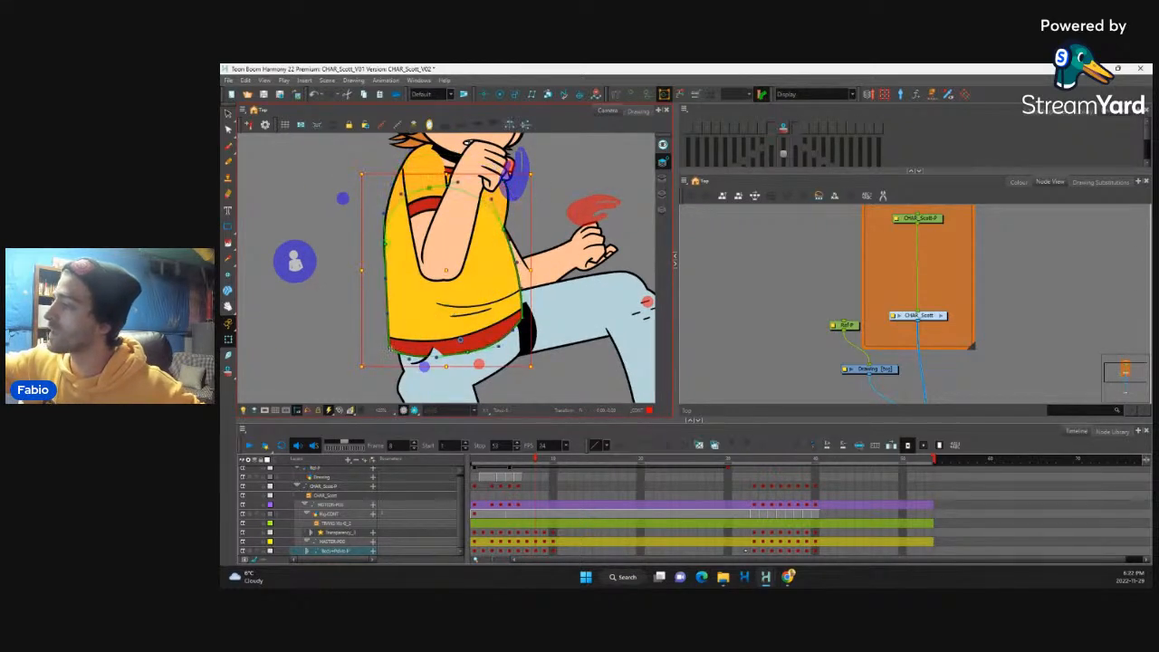
{"action": "left_click_drag", "start_coordinate": [390, 347], "coordinate": [389, 318]}
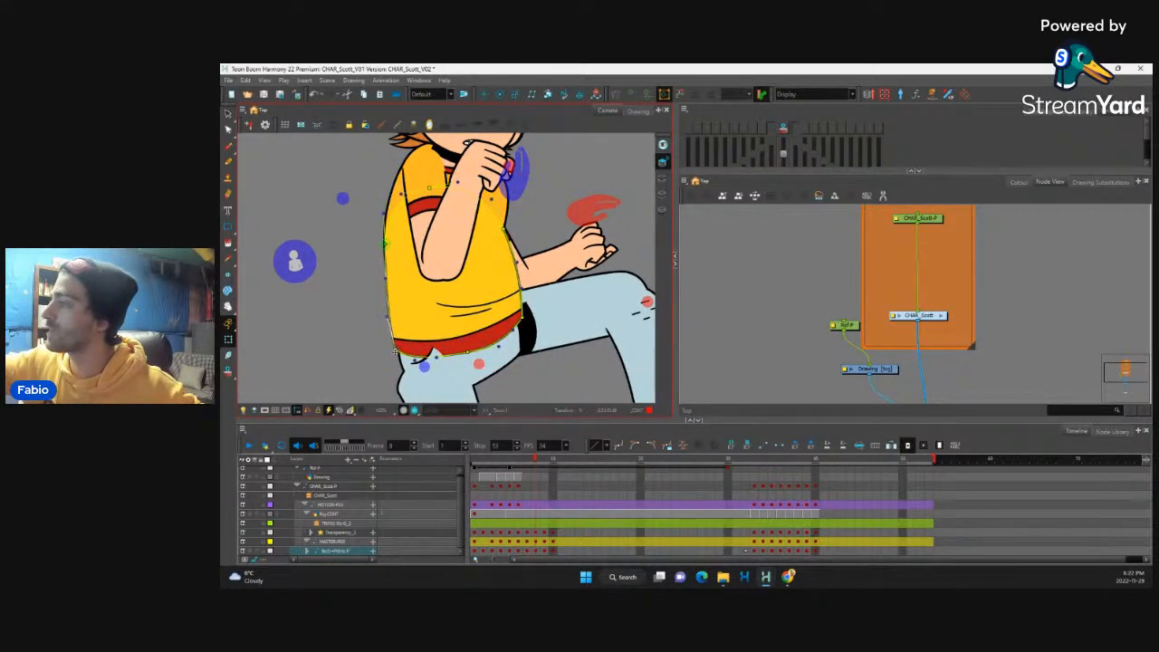
{"action": "left_click_drag", "start_coordinate": [385, 245], "coordinate": [382, 245]}
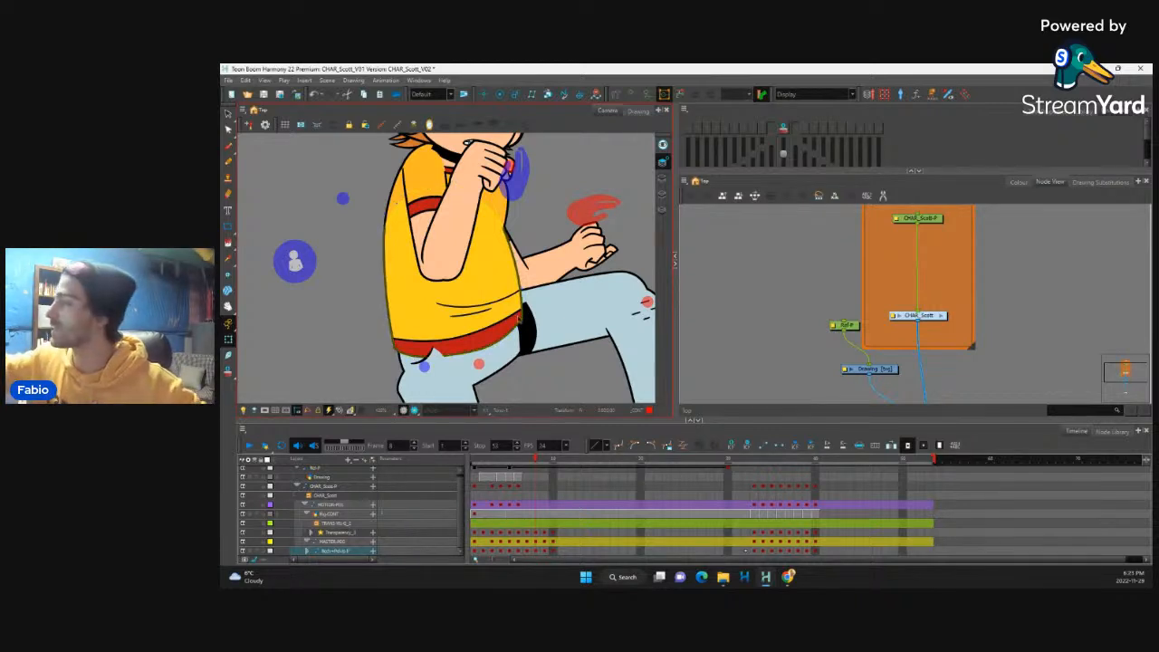
{"action": "left_click", "coordinate": [522, 319]}
{"action": "left_click", "coordinate": [524, 317]}
{"action": "key", "text": "ctrl+z"}
{"action": "key", "text": "ctrl+z"}
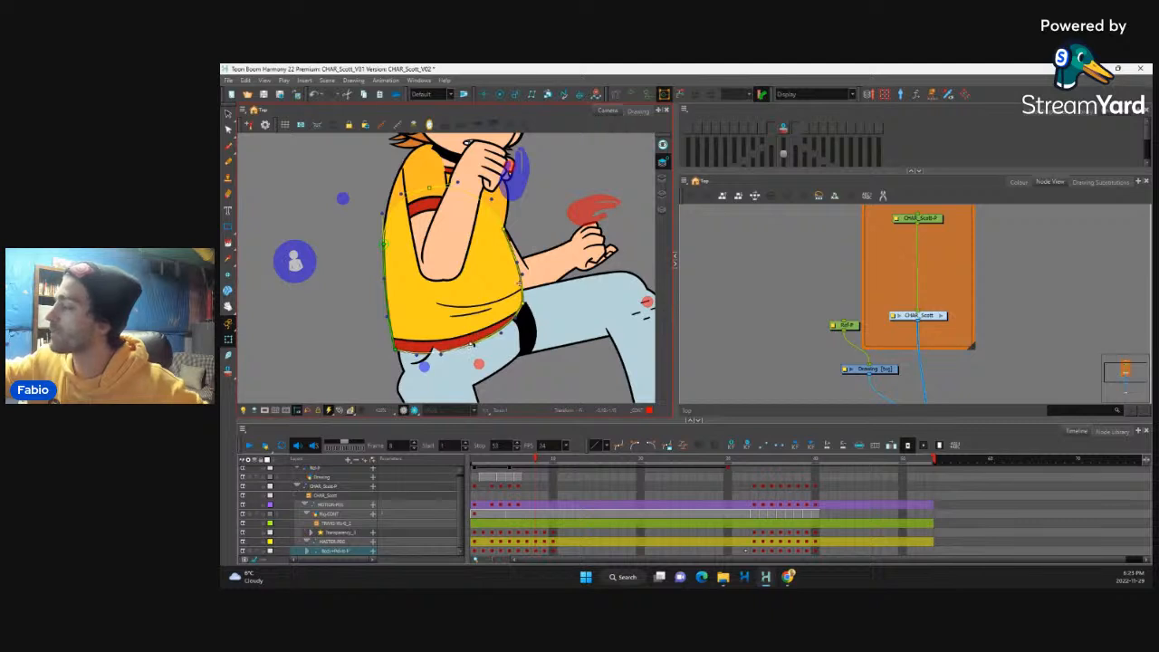
Step: Bend the red hem trim into a smooth curve along the bottom of the shirt at frame 8
{"action": "left_click", "coordinate": [418, 336]}
{"action": "left_click_drag", "start_coordinate": [369, 343], "coordinate": [366, 338]}
{"action": "left_click_drag", "start_coordinate": [552, 296], "coordinate": [502, 342]}
{"action": "left_click_drag", "start_coordinate": [432, 360], "coordinate": [432, 367]}
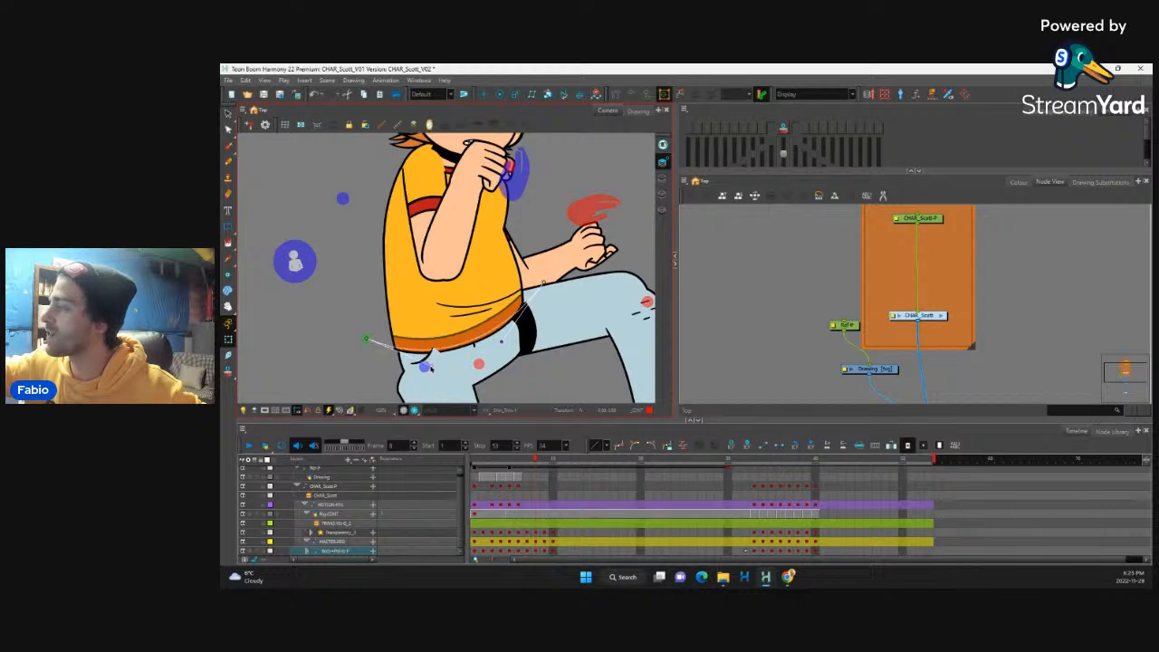
Step: Move and rotate the shirt's wrinkle lines to follow the curve of the hem at frame 8
{"action": "left_click", "coordinate": [487, 306]}
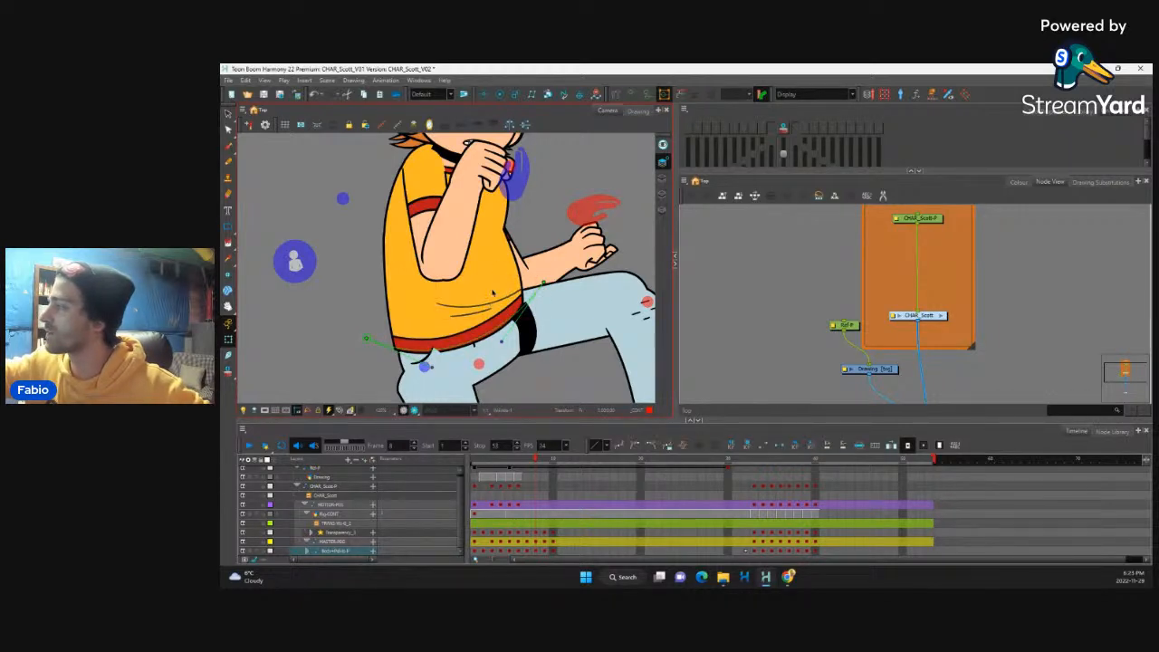
{"action": "left_click_drag", "start_coordinate": [489, 300], "coordinate": [482, 306]}
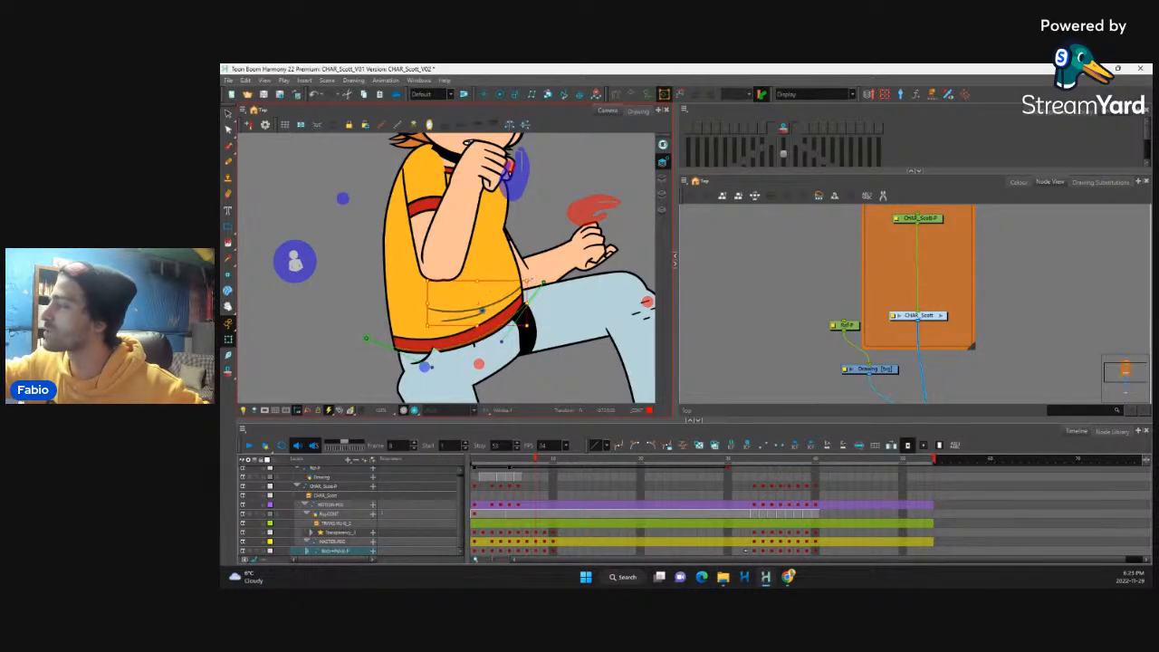
{"action": "left_click_drag", "start_coordinate": [531, 270], "coordinate": [529, 266]}
{"action": "left_click_drag", "start_coordinate": [475, 306], "coordinate": [477, 305]}
Step: Reposition the jeans pocket detail on the standing leg's hip just below the shirt hem
{"action": "left_click", "coordinate": [429, 366]}
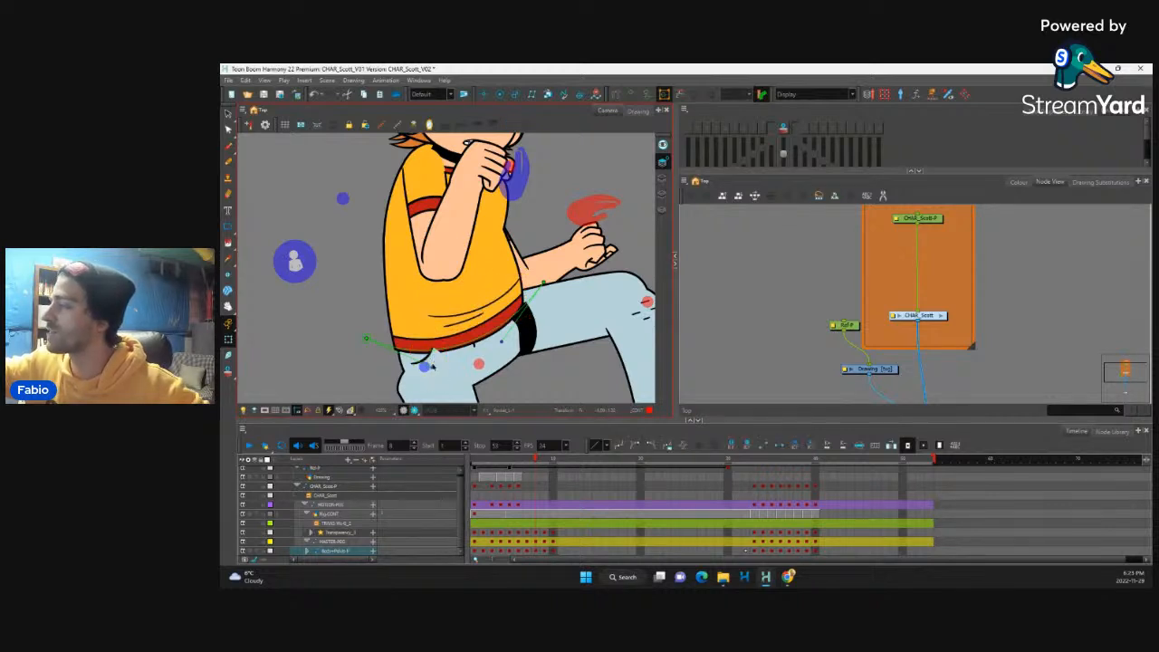
{"action": "left_click_drag", "start_coordinate": [431, 382], "coordinate": [436, 389]}
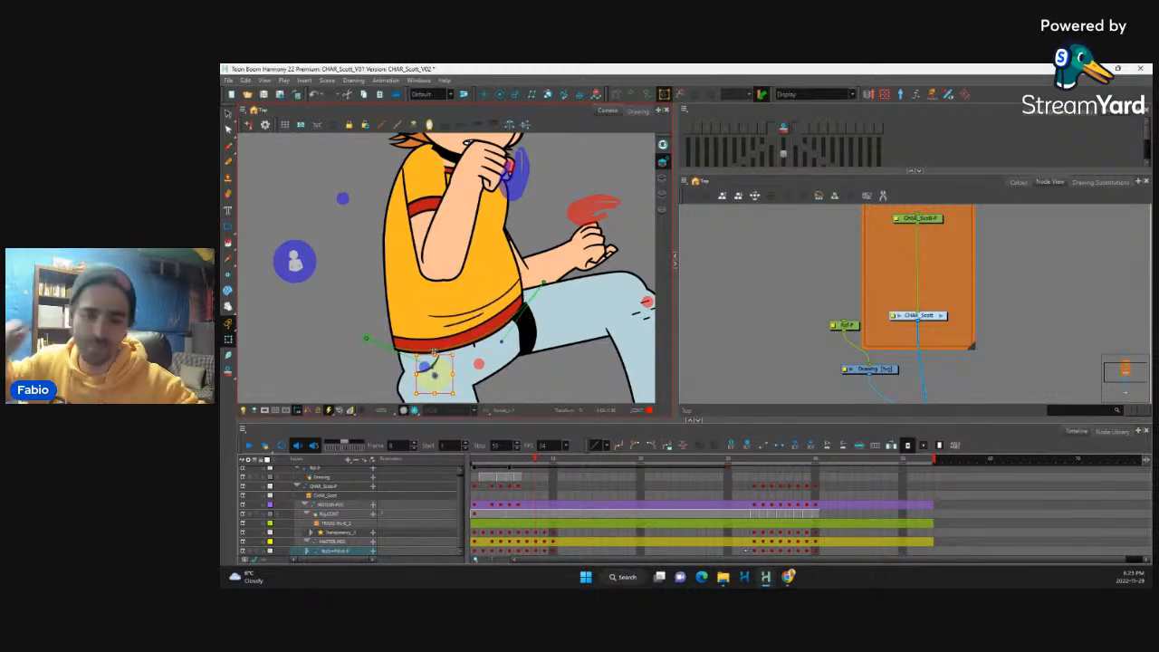
{"action": "scroll", "coordinate": [433, 353], "scroll_direction": "down", "scroll_amount": 5}
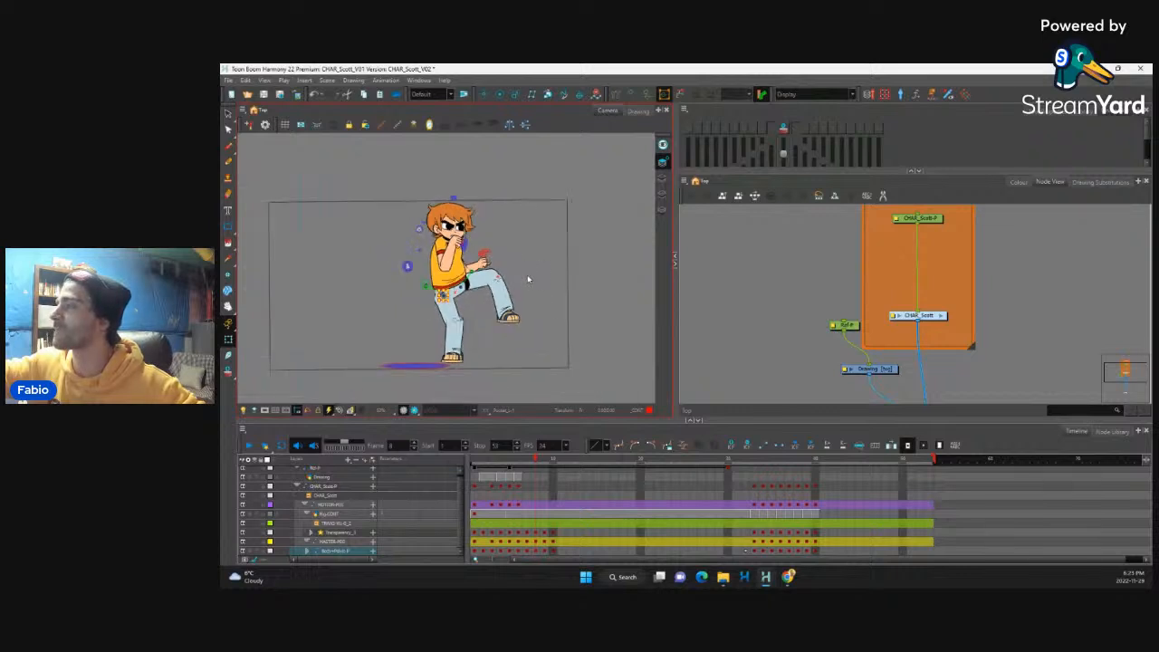
{"action": "scroll", "coordinate": [524, 288], "scroll_direction": "up", "scroll_amount": 3}
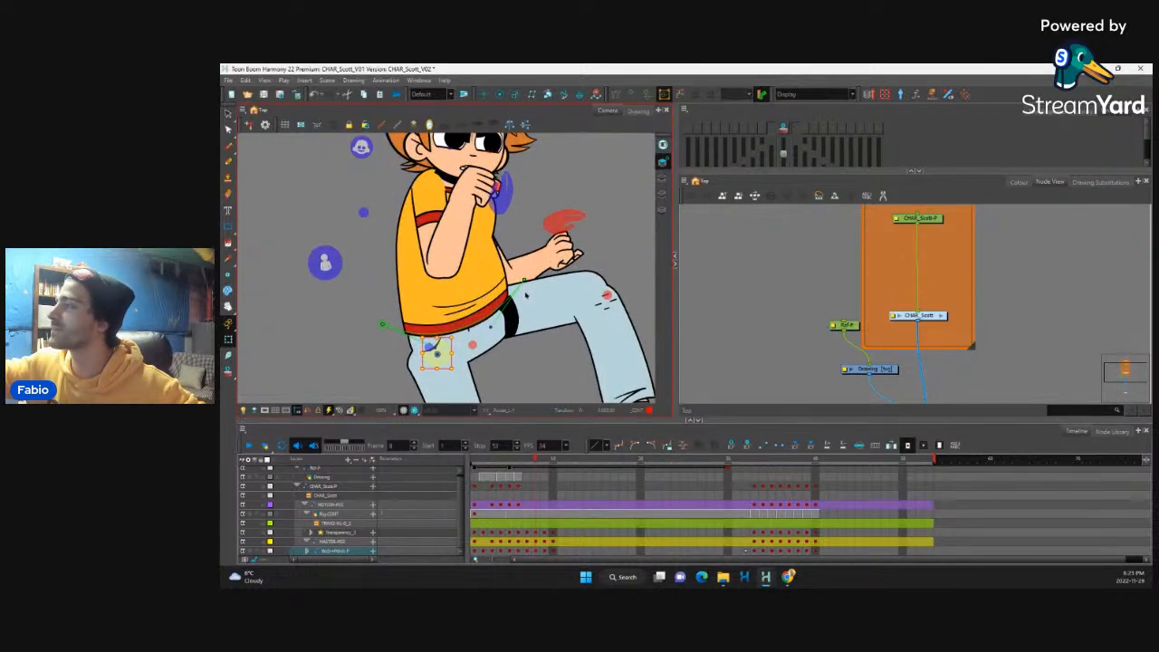
{"action": "scroll", "coordinate": [528, 297], "scroll_direction": "up", "scroll_amount": 1}
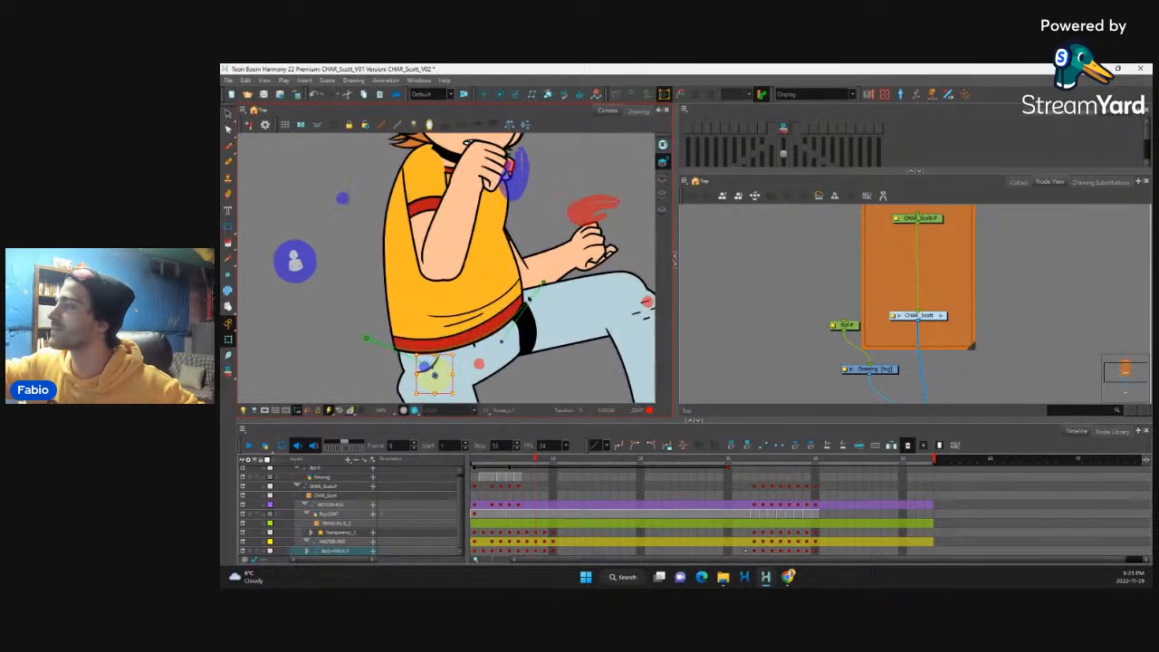
Step: Fine-tune the raised forearm's deformer points around the elbow at frame 8 and hide its controls
{"action": "left_click_drag", "start_coordinate": [532, 301], "coordinate": [488, 350]}
{"action": "left_click", "coordinate": [427, 226]}
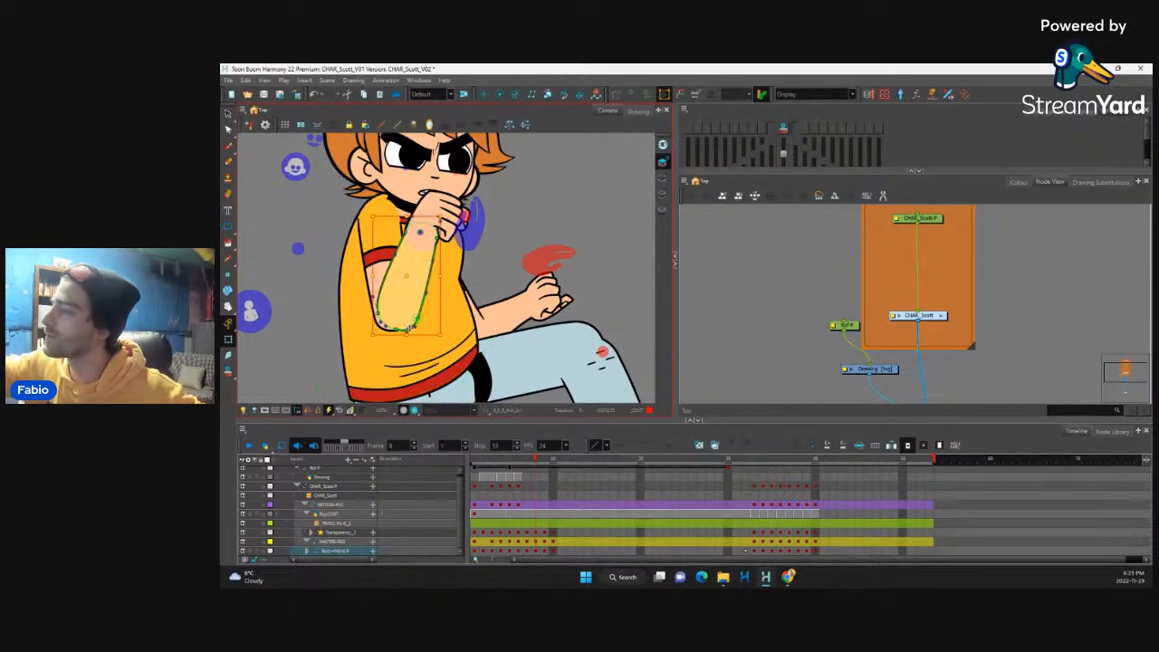
{"action": "left_click", "coordinate": [396, 330]}
{"action": "left_click", "coordinate": [381, 313], "text": "shift"}
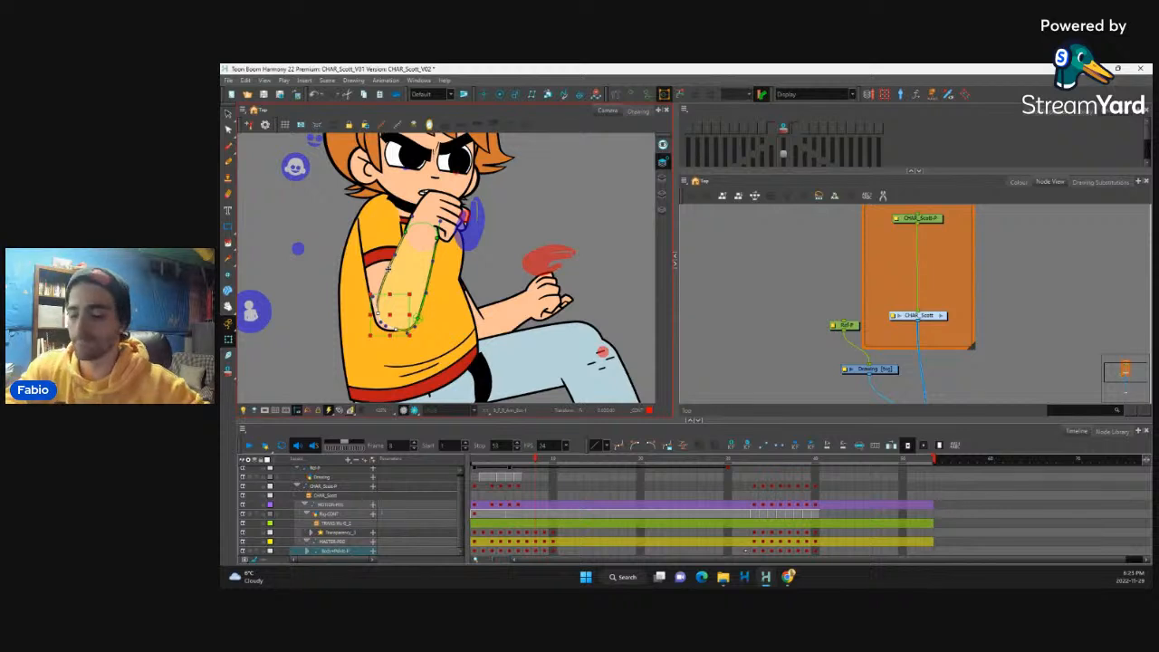
{"action": "left_click_drag", "start_coordinate": [380, 312], "coordinate": [373, 319]}
{"action": "key", "text": "Left"}
{"action": "key", "text": "Up"}
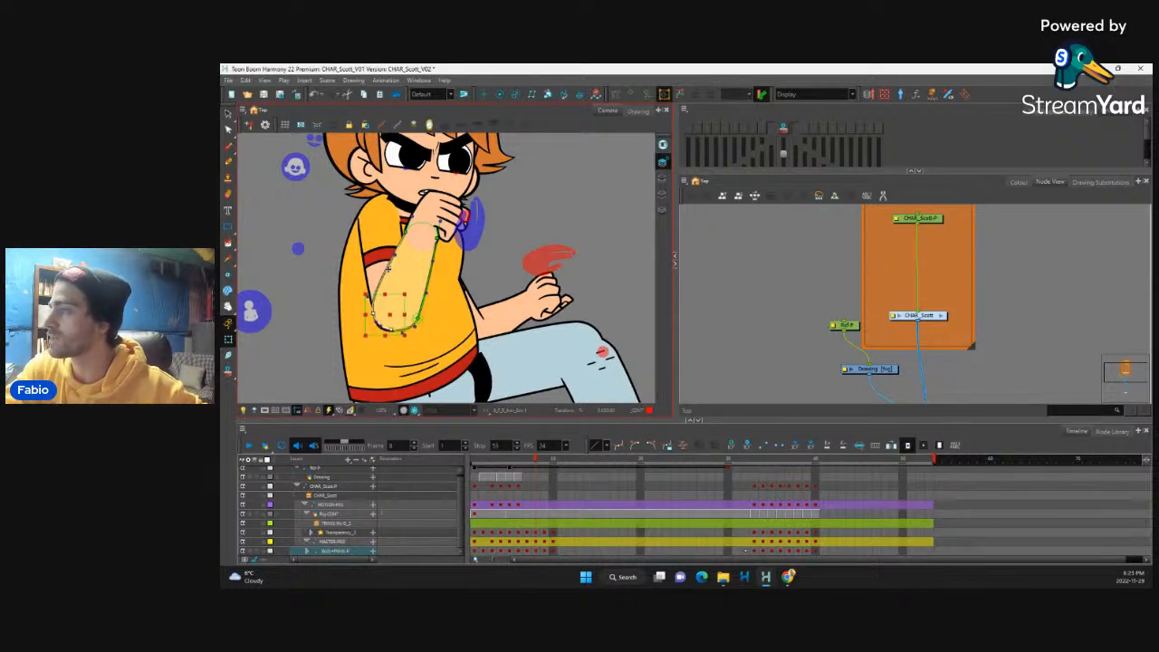
{"action": "key", "text": "Right"}
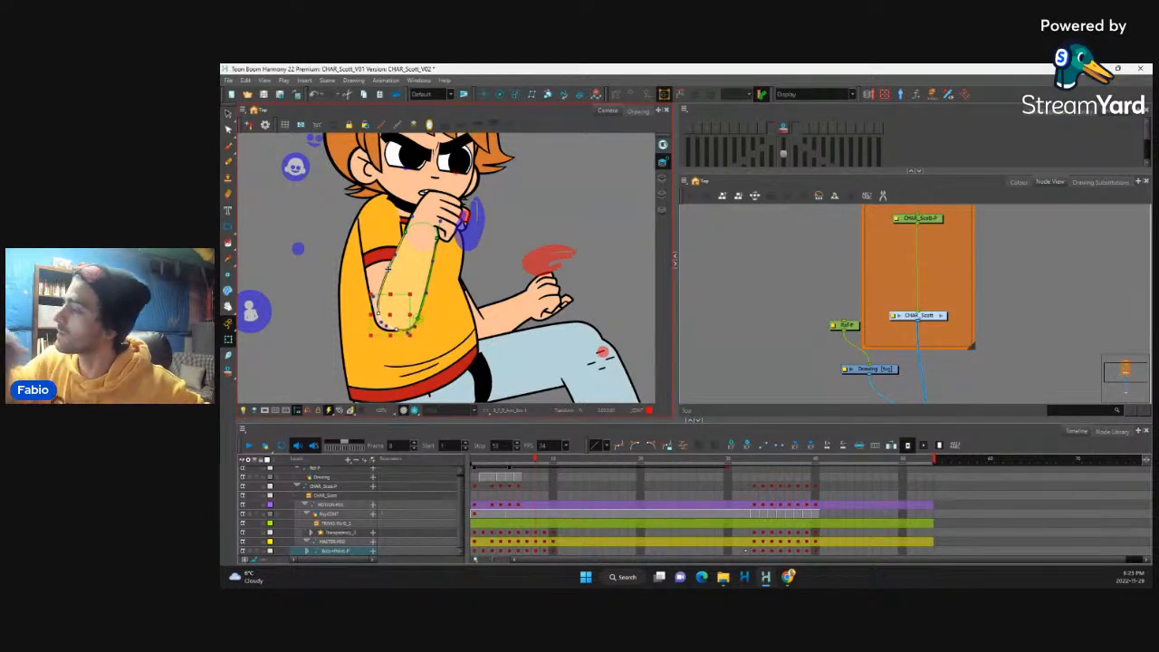
{"action": "left_click", "coordinate": [531, 254]}
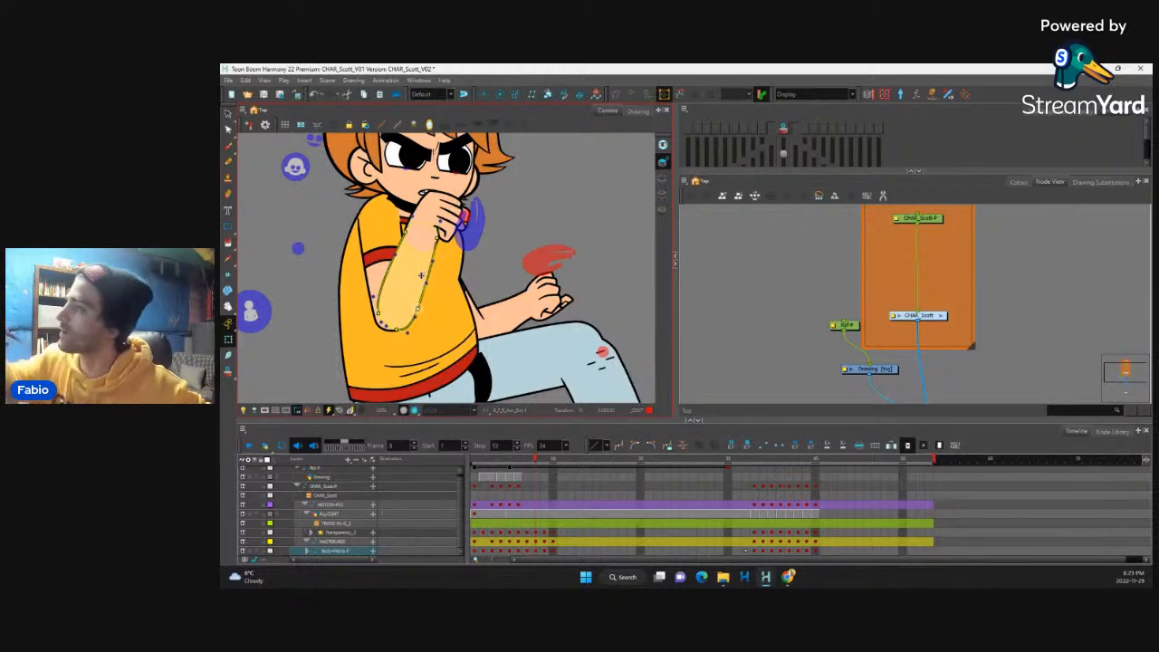
{"action": "key", "text": "shift+c"}
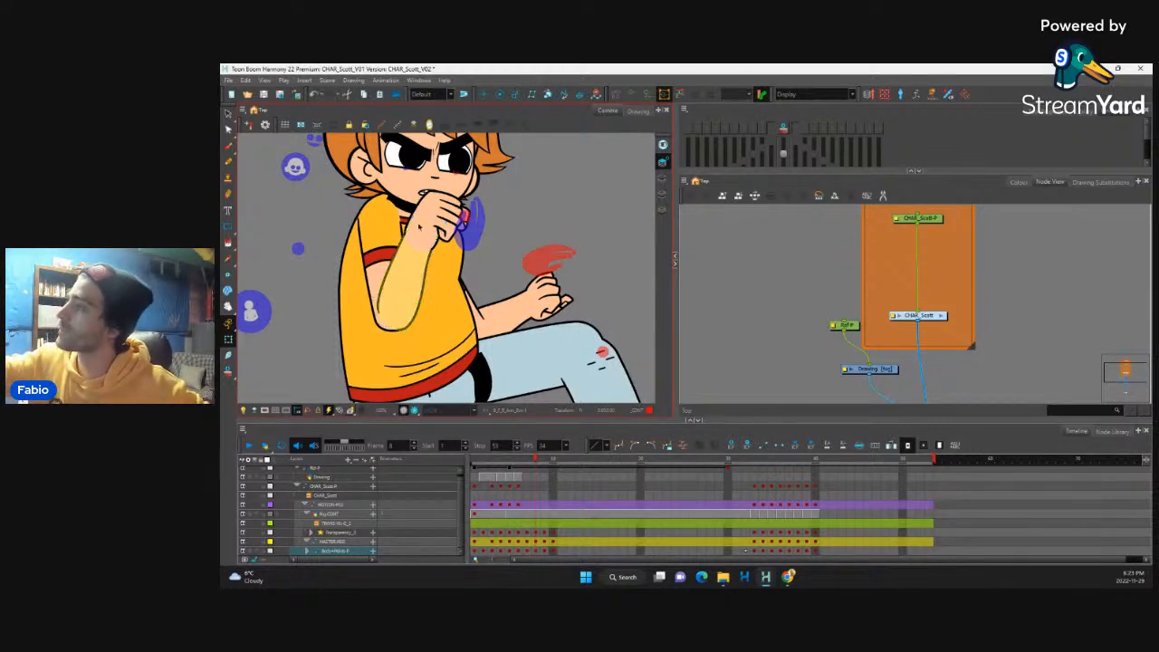
Step: Reshape the raised arm's sleeve at frame 8, refining its top and inner edge near the collar, and hide the deformer controls
{"action": "left_click", "coordinate": [379, 223]}
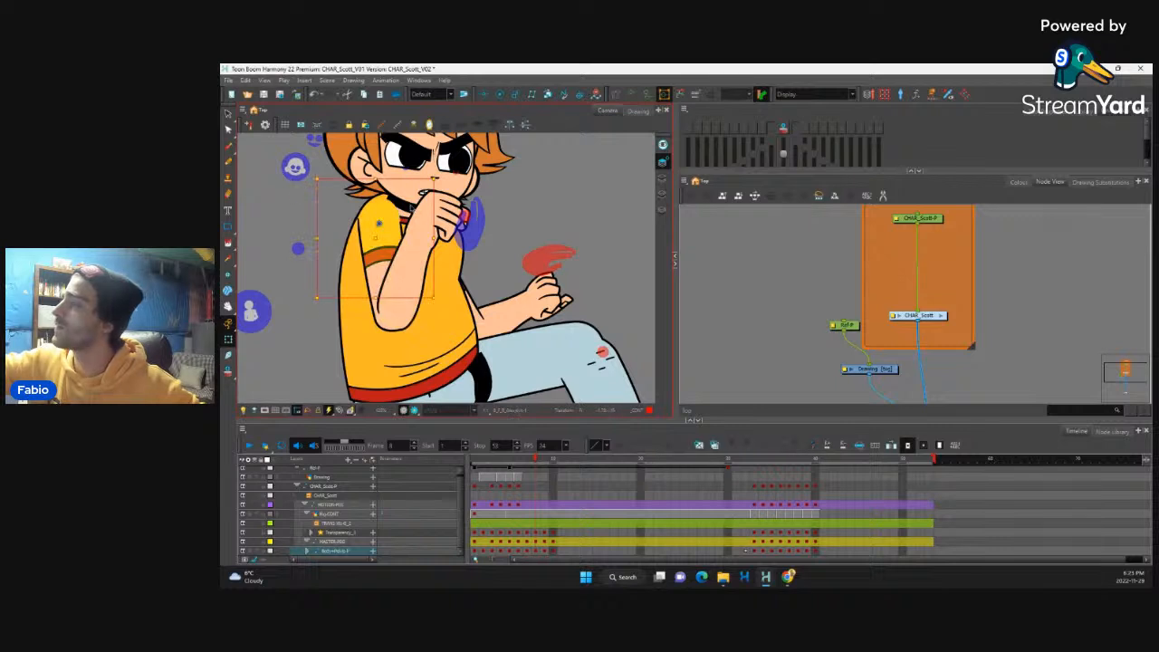
{"action": "left_click", "coordinate": [406, 218]}
{"action": "mouse_move", "coordinate": [389, 213]}
{"action": "left_mouse_down"}
{"action": "mouse_move", "coordinate": [404, 200]}
{"action": "mouse_move", "coordinate": [389, 217]}
{"action": "left_mouse_up"}
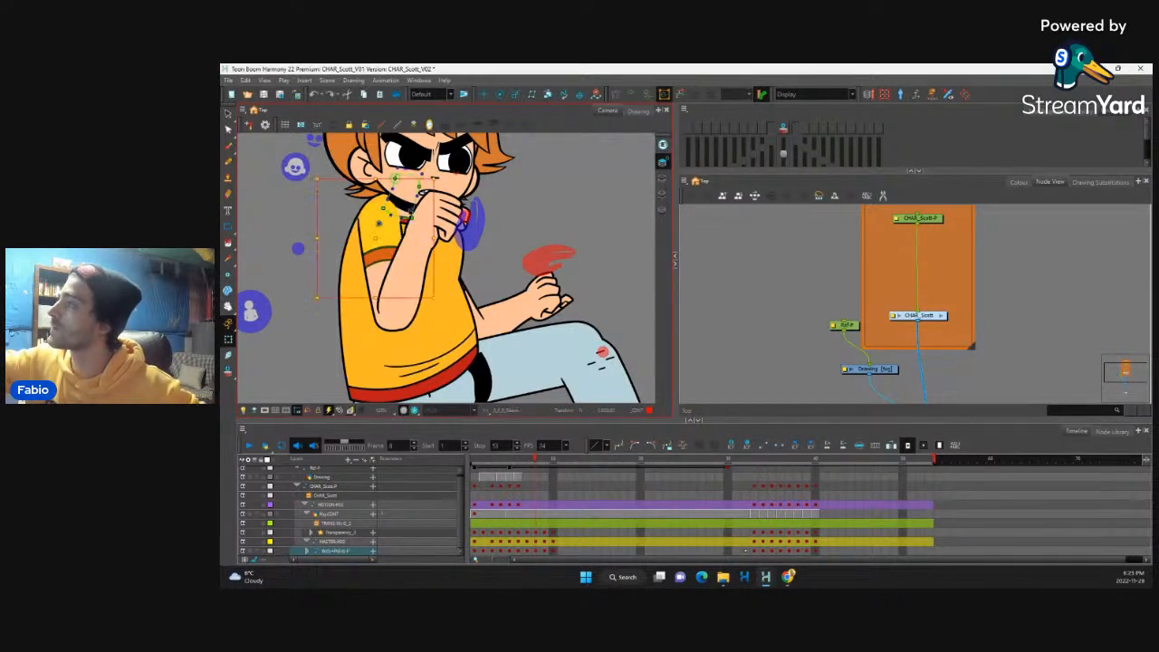
{"action": "left_click", "coordinate": [419, 231]}
{"action": "left_click", "coordinate": [419, 231]}
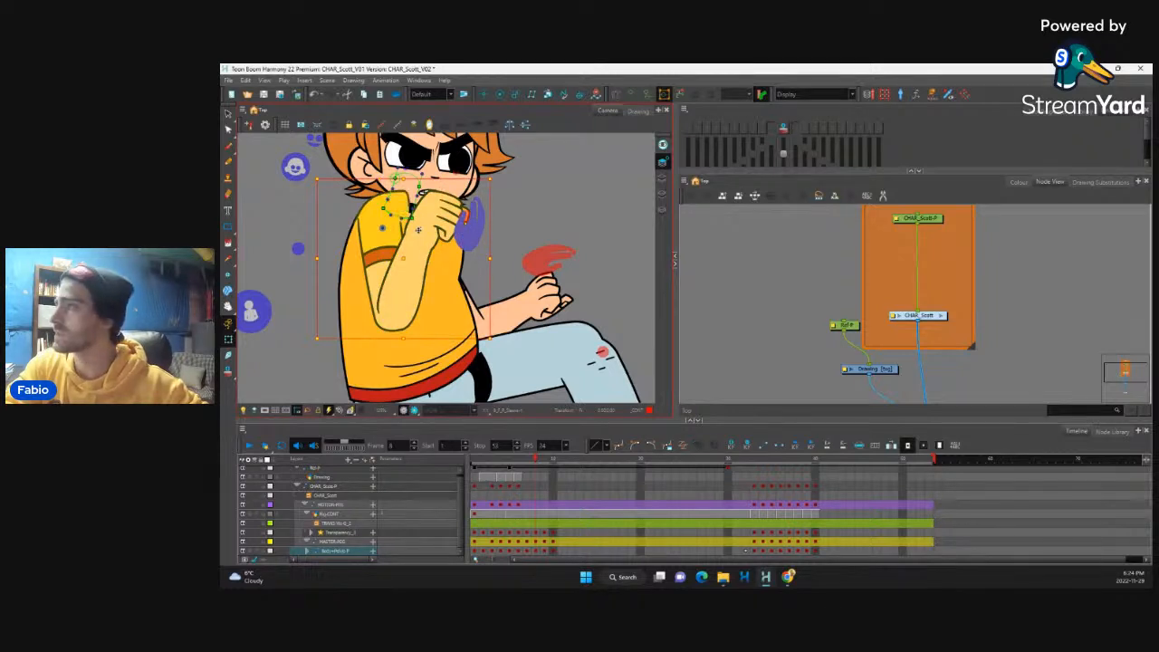
{"action": "key", "text": "shift+F11"}
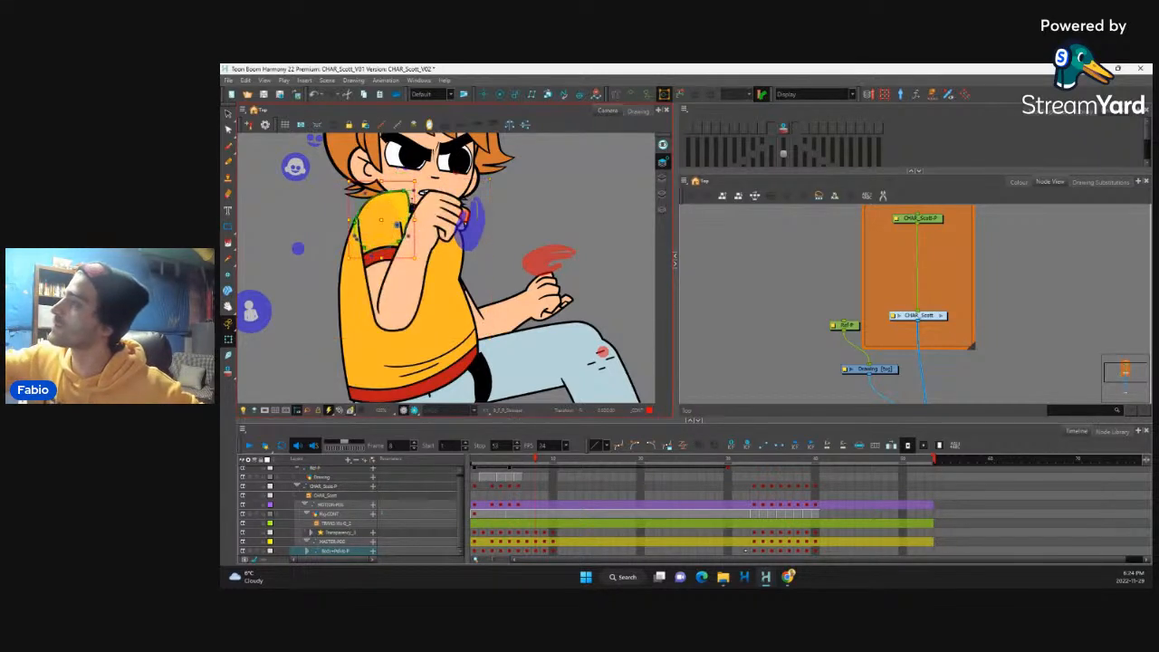
{"action": "left_click_drag", "start_coordinate": [406, 192], "coordinate": [406, 207]}
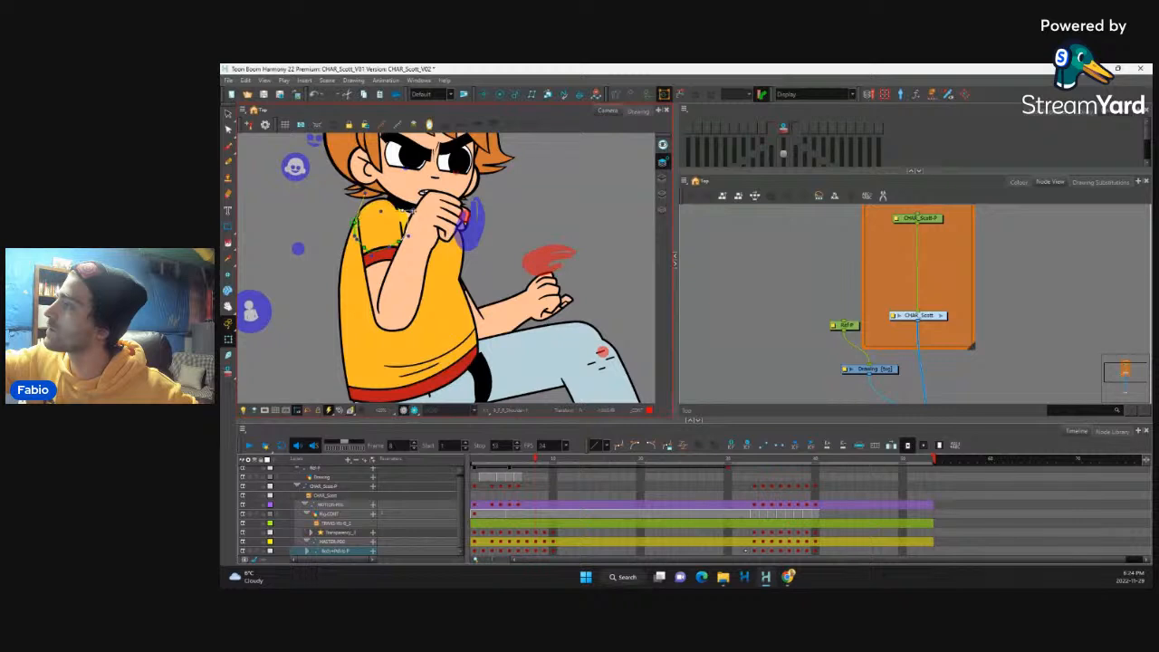
{"action": "left_click_drag", "start_coordinate": [399, 243], "coordinate": [396, 255]}
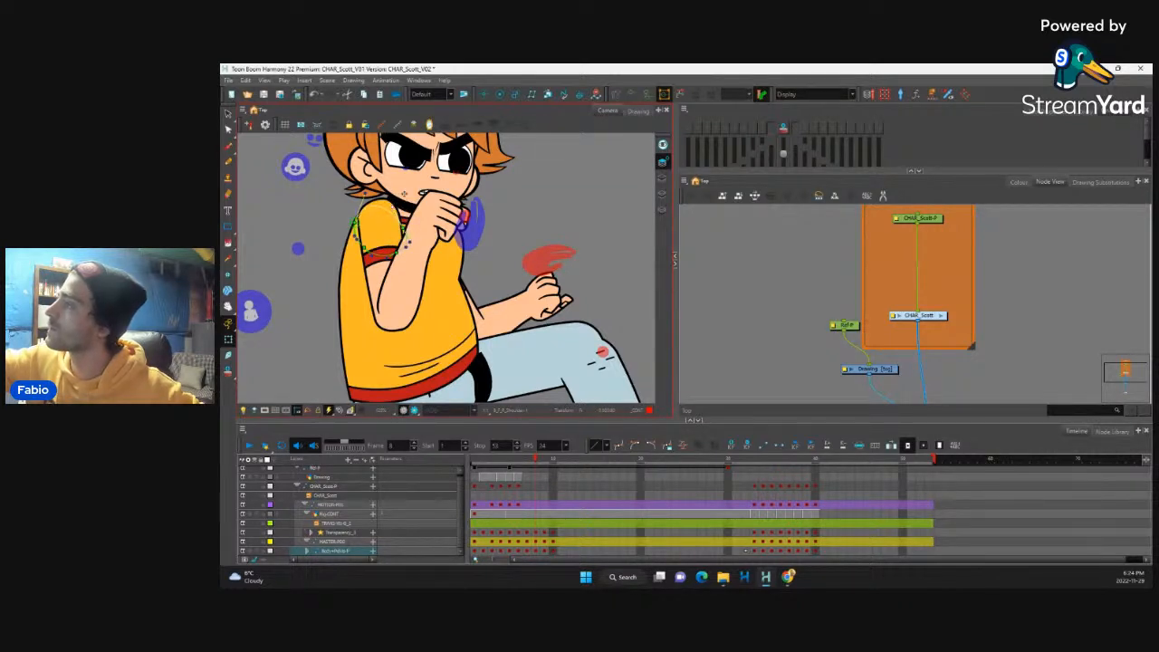
{"action": "key", "text": "shift+c"}
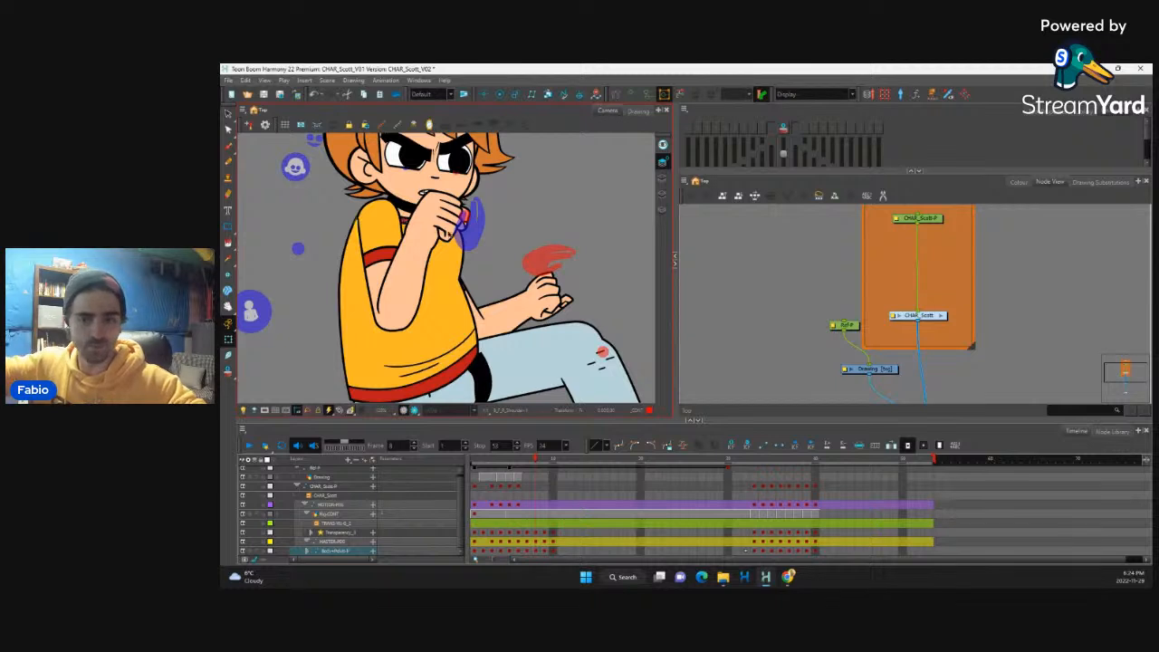
Step: Flip through the frames around frame 8 to check the full-body transition from the punch into the kick
{"action": "key", "text": "1"}
{"action": "key", "text": "1"}
{"action": "key", "text": "1"}
{"action": "key", "text": "1"}
{"action": "key", "text": "1"}
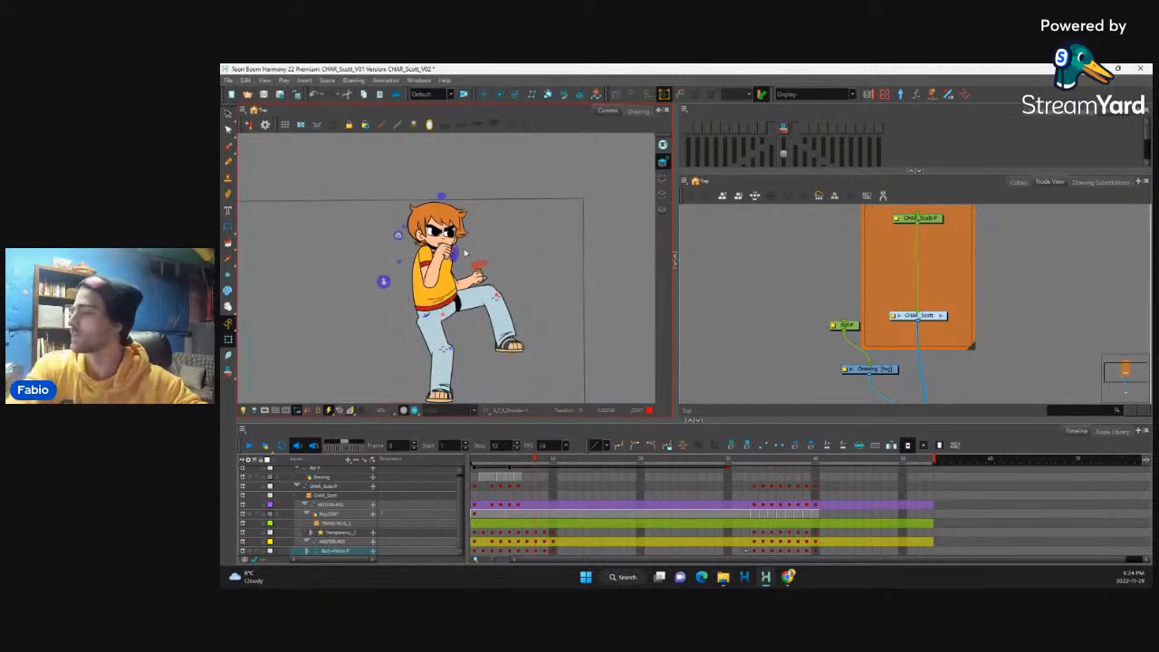
{"action": "key", "text": "comma"}
{"action": "key", "text": "period"}
{"action": "key", "text": "period"}
{"action": "key", "text": "period"}
{"action": "key", "text": "comma"}
{"action": "key", "text": "comma"}
{"action": "key", "text": "comma"}
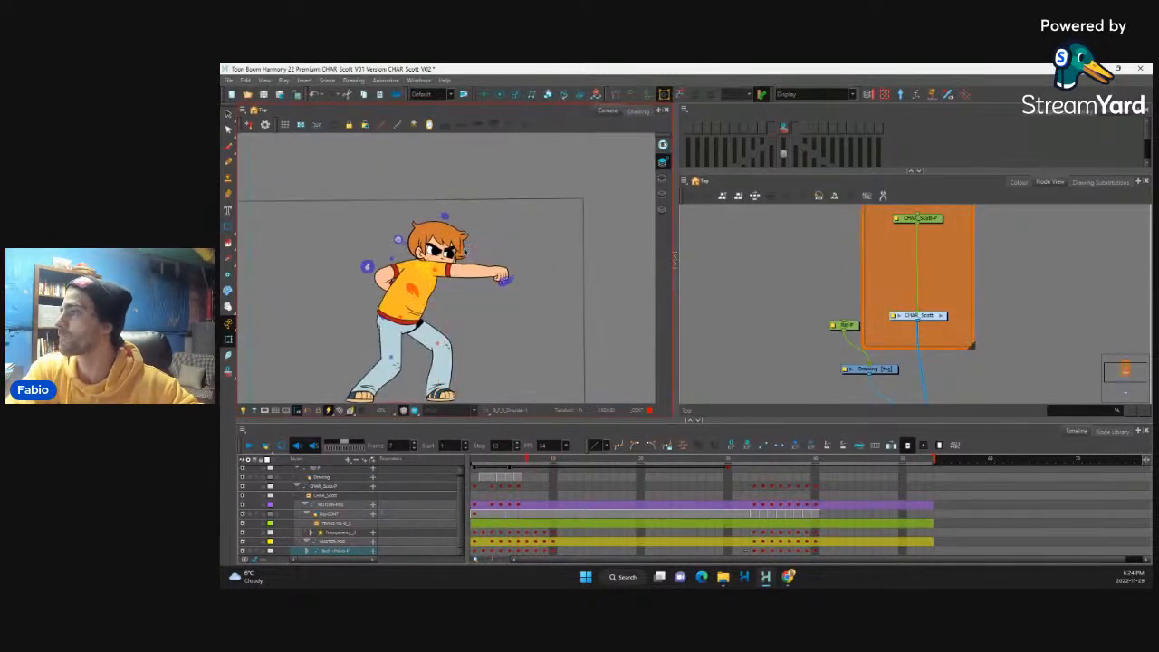
Step: At frame 8, reshape the standing leg's thigh, refining its outer edge below the hip and its lower end at the knee
{"action": "key", "text": "period"}
{"action": "key", "text": "2"}
{"action": "key", "text": "2"}
{"action": "key", "text": "2"}
{"action": "key", "text": "2"}
{"action": "key", "text": "2"}
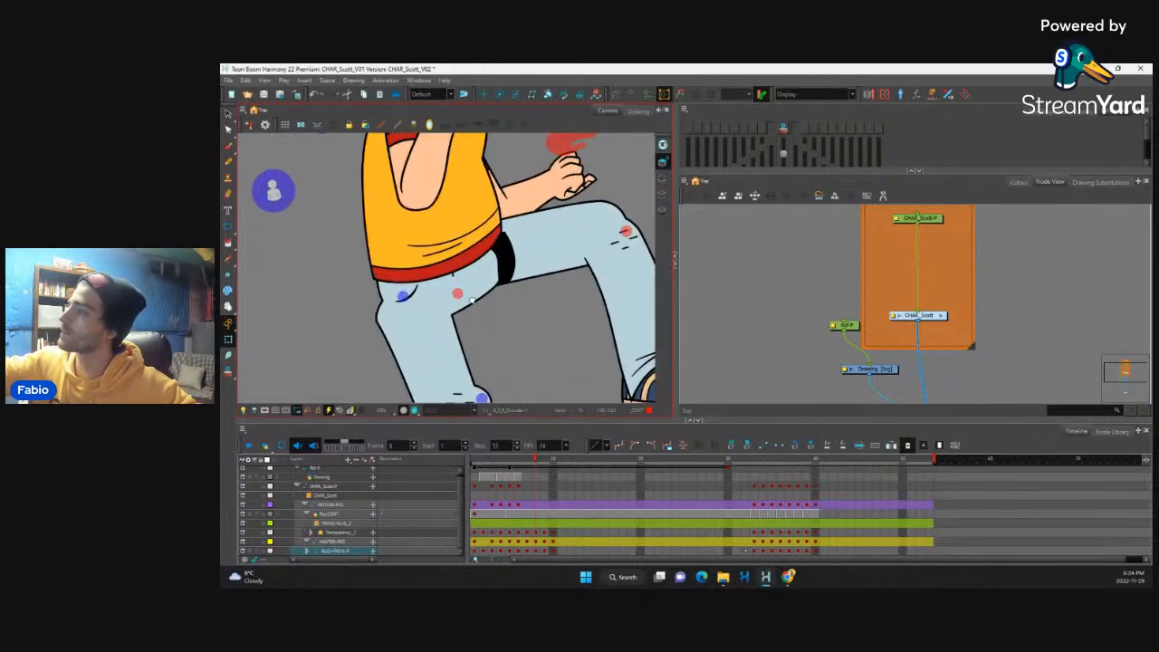
{"action": "left_click_drag", "start_coordinate": [472, 300], "coordinate": [483, 253]}
{"action": "left_click", "coordinate": [435, 310]}
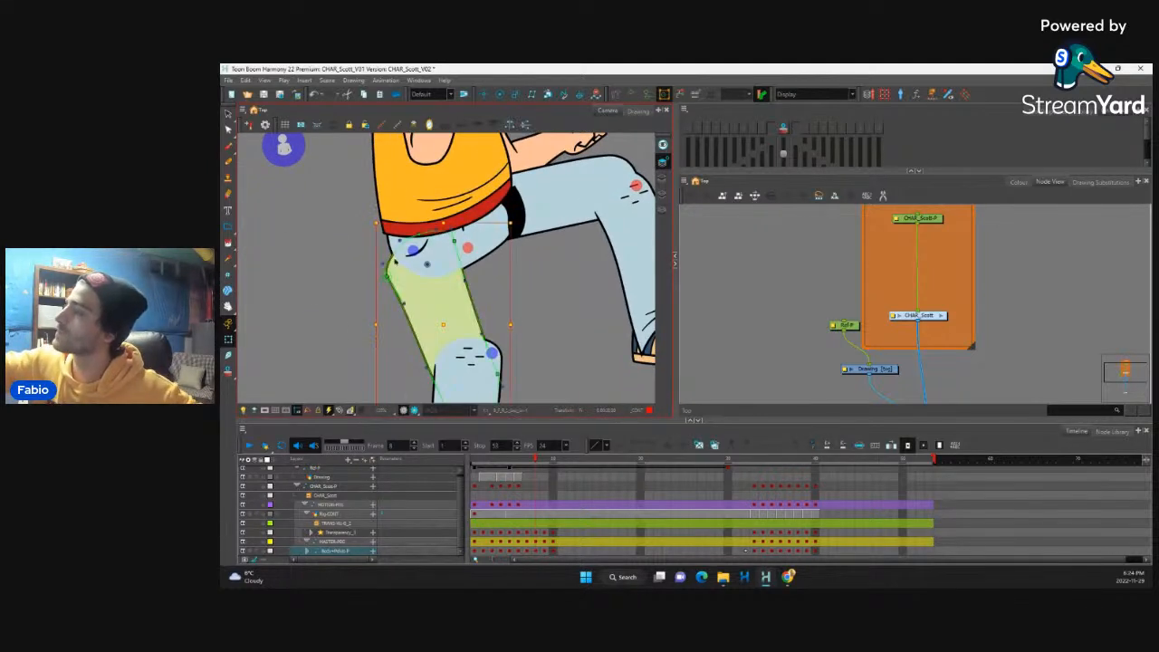
{"action": "mouse_move", "coordinate": [386, 269]}
{"action": "left_mouse_down"}
{"action": "mouse_move", "coordinate": [395, 265]}
{"action": "mouse_move", "coordinate": [406, 290]}
{"action": "left_mouse_up"}
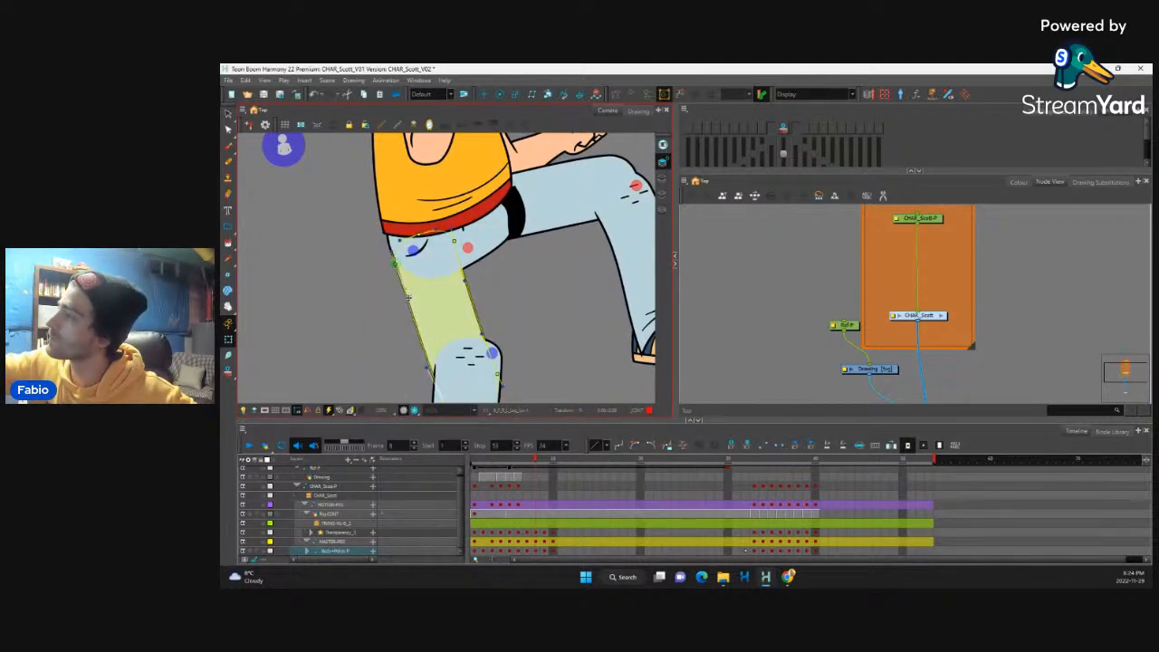
{"action": "left_click_drag", "start_coordinate": [483, 334], "coordinate": [485, 332]}
{"action": "left_click_drag", "start_coordinate": [427, 368], "coordinate": [430, 366]}
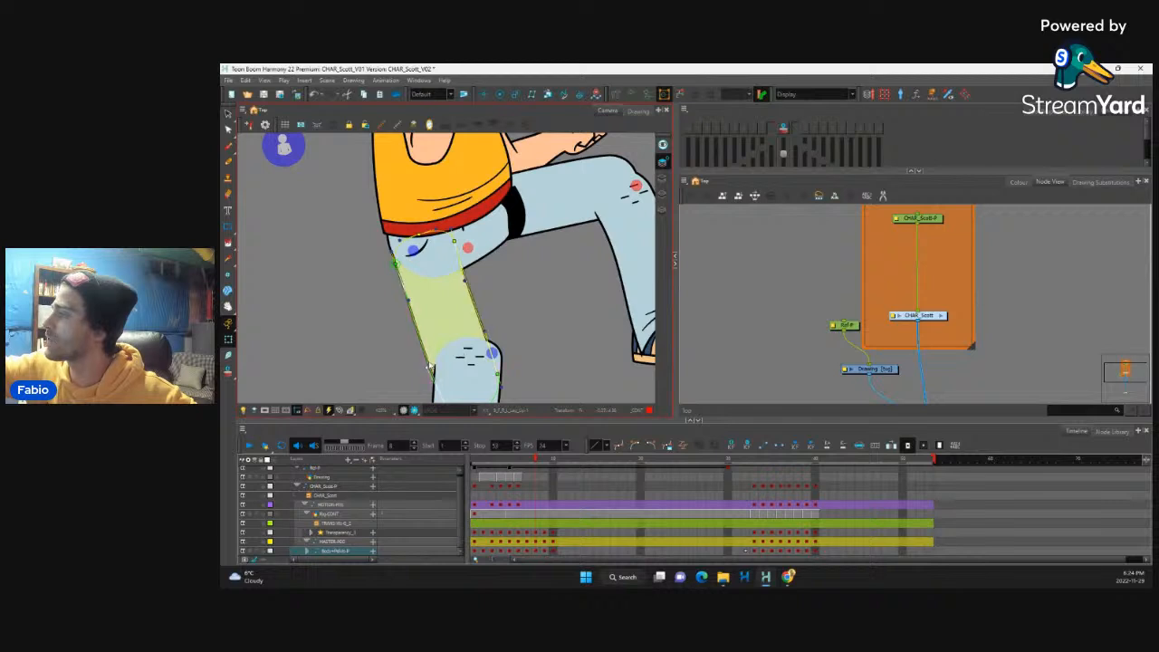
Step: Refine the standing leg's shin contour below the knee and smooth the front edge where the thigh meets it
{"action": "left_click_drag", "start_coordinate": [512, 298], "coordinate": [511, 240]}
{"action": "left_click", "coordinate": [477, 335]}
{"action": "left_click_drag", "start_coordinate": [500, 302], "coordinate": [499, 301]}
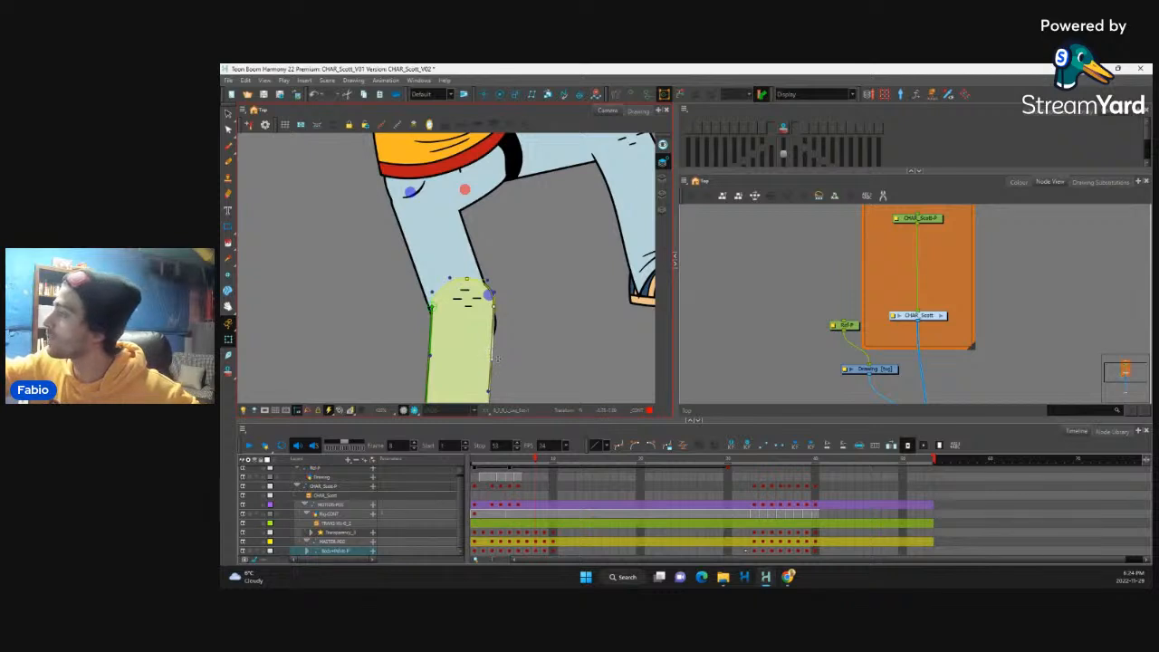
{"action": "left_click_drag", "start_coordinate": [494, 358], "coordinate": [496, 356]}
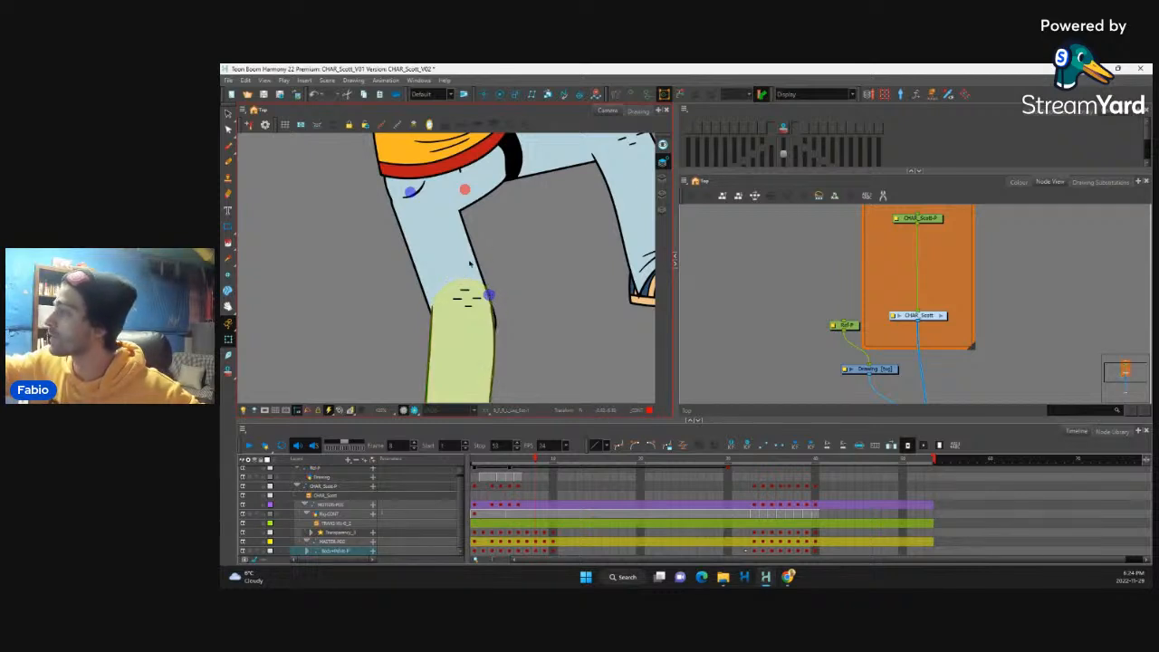
{"action": "left_click", "coordinate": [470, 263]}
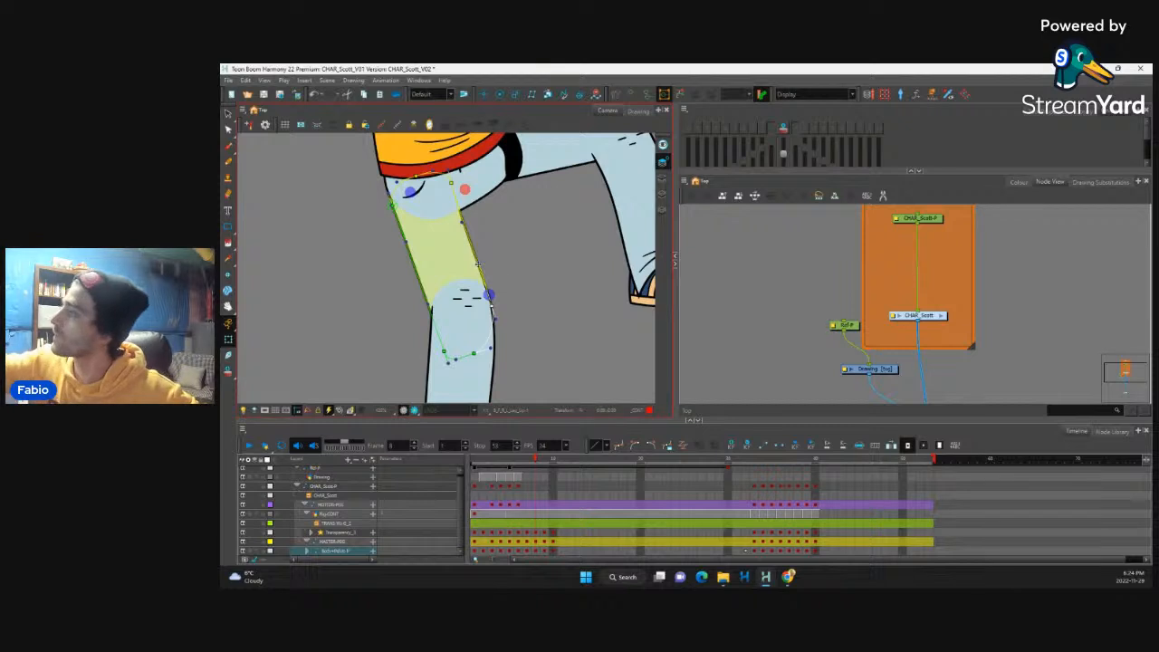
{"action": "left_click", "coordinate": [493, 217]}
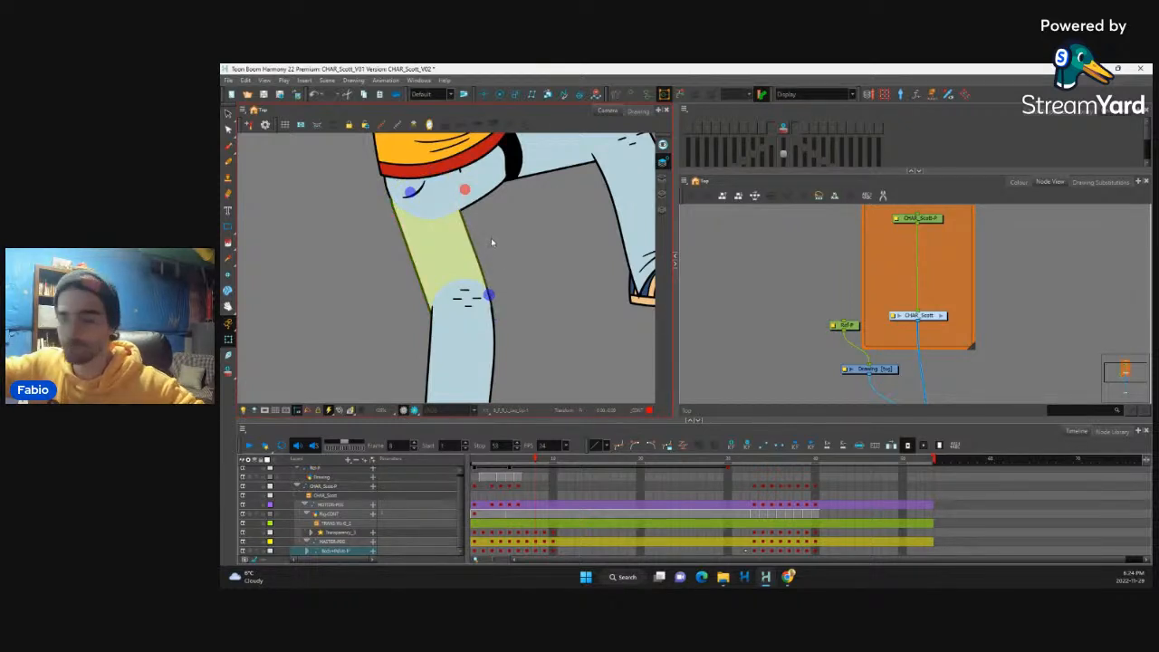
Step: Adjust the pelvis shape beside the raised thigh under the shirt hem and hide its deformer controls
{"action": "scroll", "coordinate": [496, 247], "scroll_direction": "down", "scroll_amount": 5}
{"action": "scroll", "coordinate": [480, 311], "scroll_direction": "up", "scroll_amount": 2}
{"action": "scroll", "coordinate": [499, 272], "scroll_direction": "down", "scroll_amount": 2}
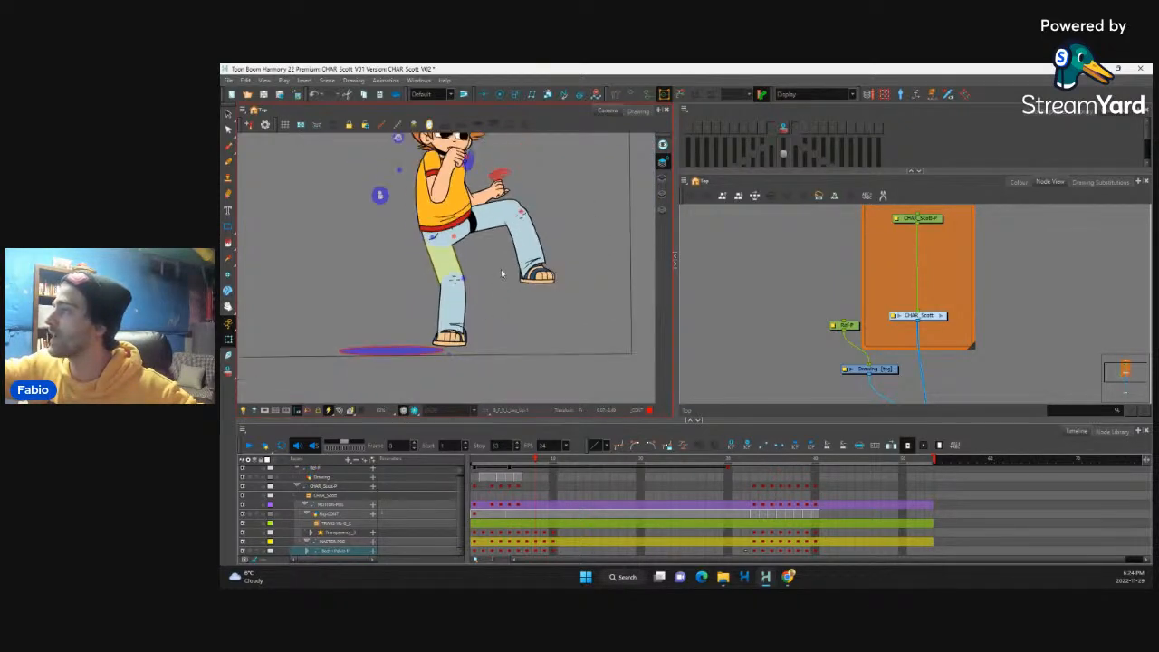
{"action": "scroll", "coordinate": [502, 273], "scroll_direction": "up", "scroll_amount": 5}
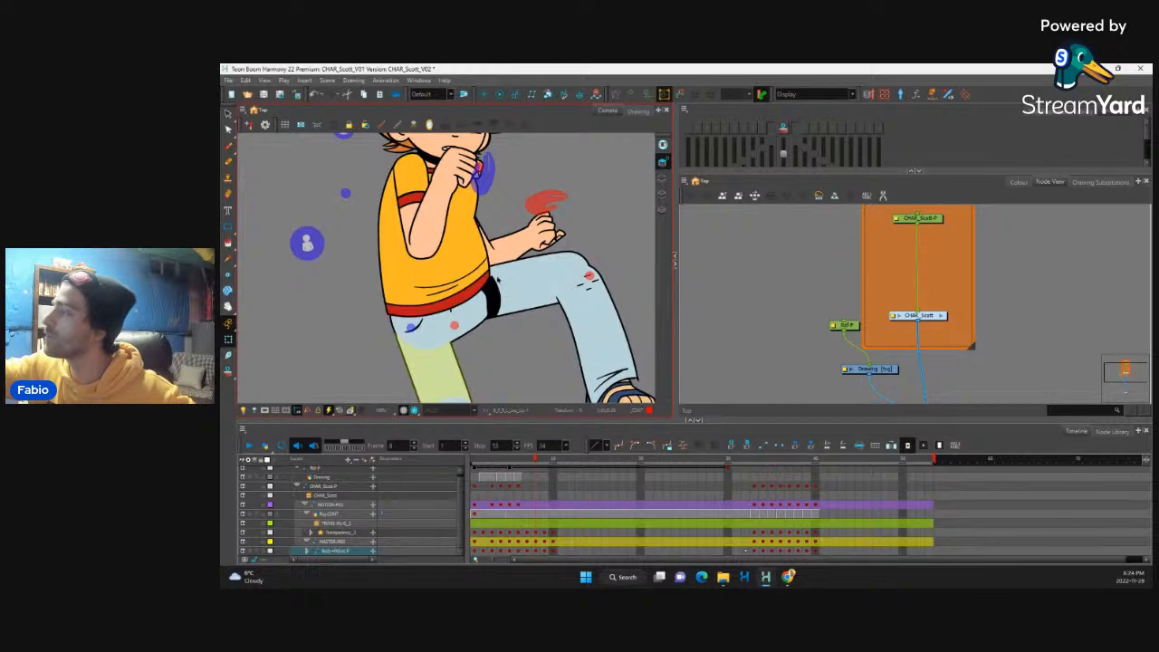
{"action": "left_click", "coordinate": [496, 282]}
{"action": "mouse_move", "coordinate": [494, 274]}
{"action": "left_mouse_down"}
{"action": "mouse_move", "coordinate": [494, 263]}
{"action": "mouse_move", "coordinate": [492, 299]}
{"action": "mouse_move", "coordinate": [488, 230]}
{"action": "left_mouse_up"}
{"action": "left_click", "coordinate": [481, 303]}
{"action": "key", "text": "shift+c"}
{"action": "mouse_move", "coordinate": [471, 393]}
{"action": "left_mouse_down"}
{"action": "mouse_move", "coordinate": [518, 268]}
{"action": "mouse_move", "coordinate": [401, 435]}
{"action": "left_mouse_up"}
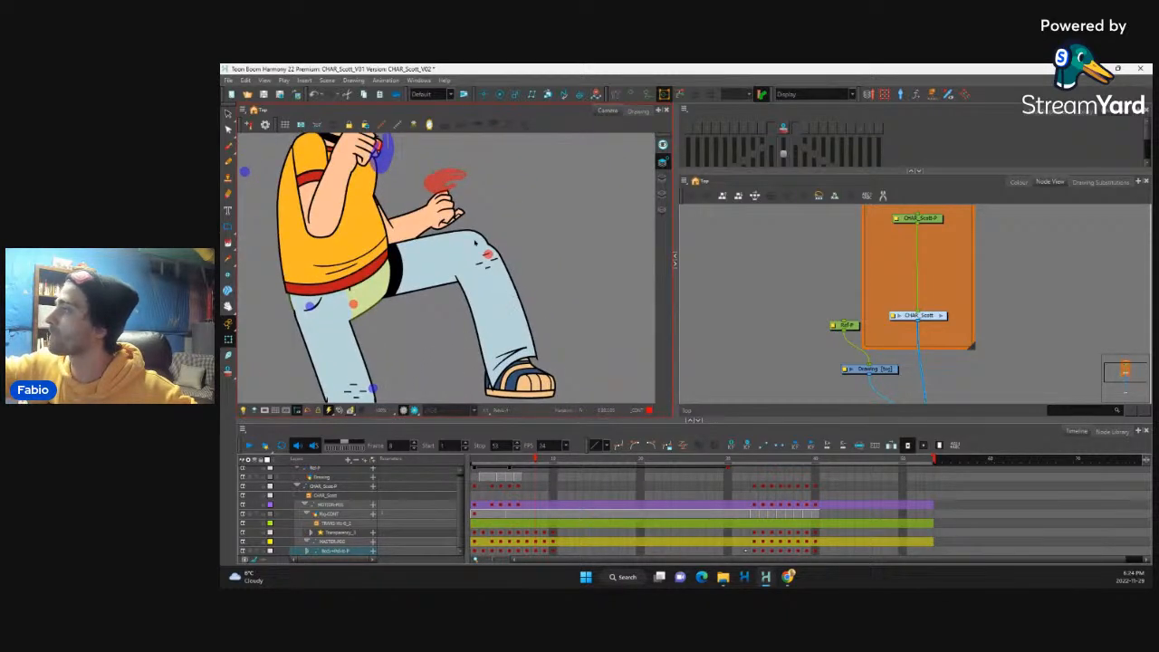
Step: Reshape the raised leg around the knee, rounding the thigh's end and curving the shin's outline
{"action": "left_click", "coordinate": [489, 246]}
{"action": "key", "text": "F11"}
{"action": "left_click_drag", "start_coordinate": [490, 248], "coordinate": [470, 228]}
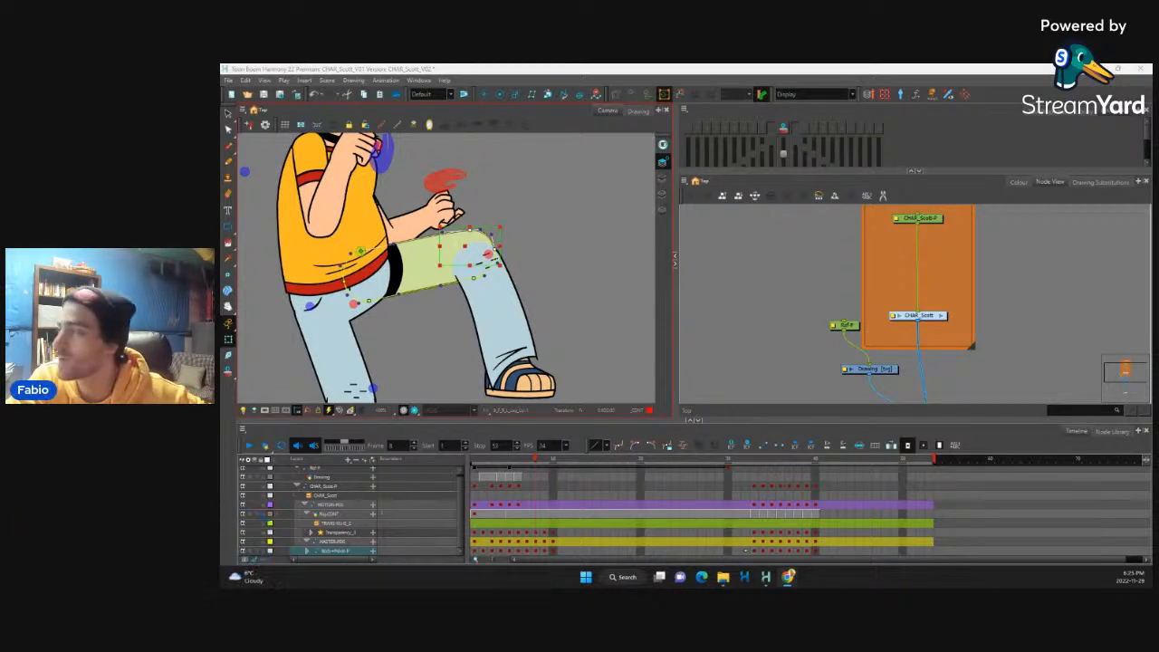
{"action": "left_click", "coordinate": [528, 238]}
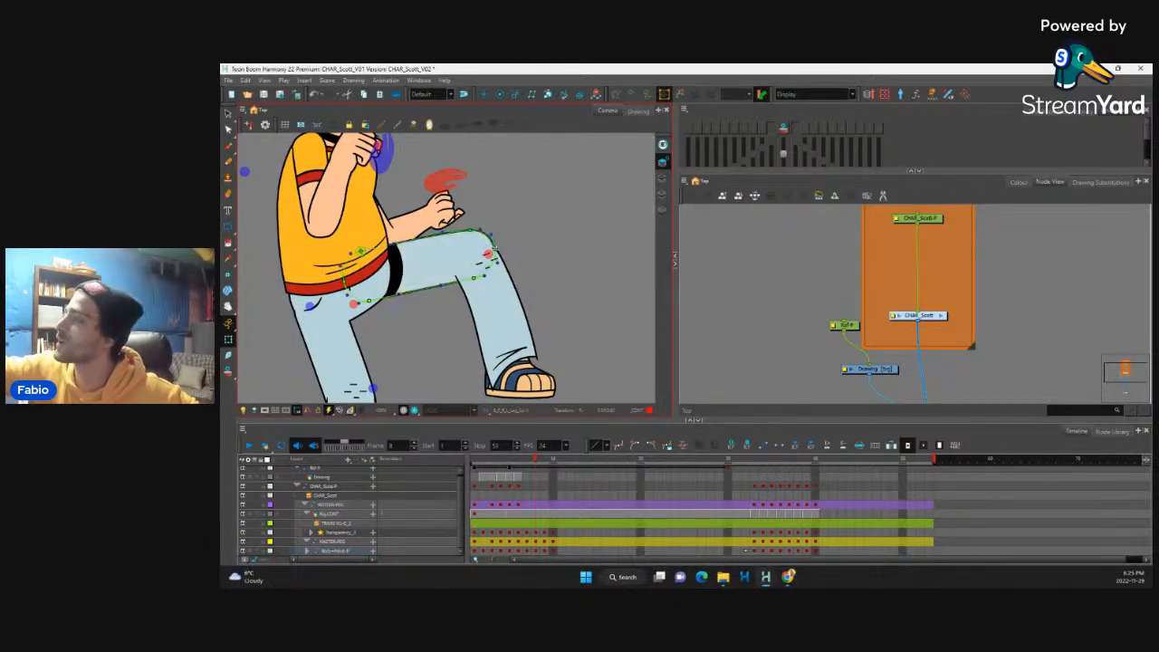
{"action": "left_click", "coordinate": [444, 256]}
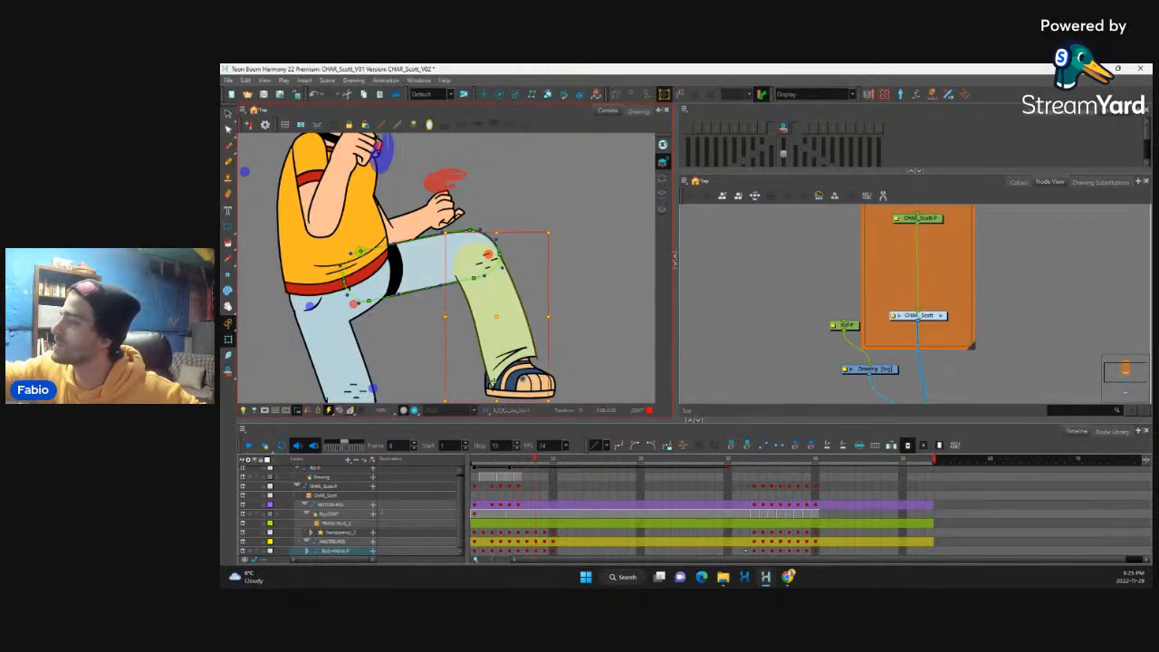
{"action": "left_click", "coordinate": [494, 329]}
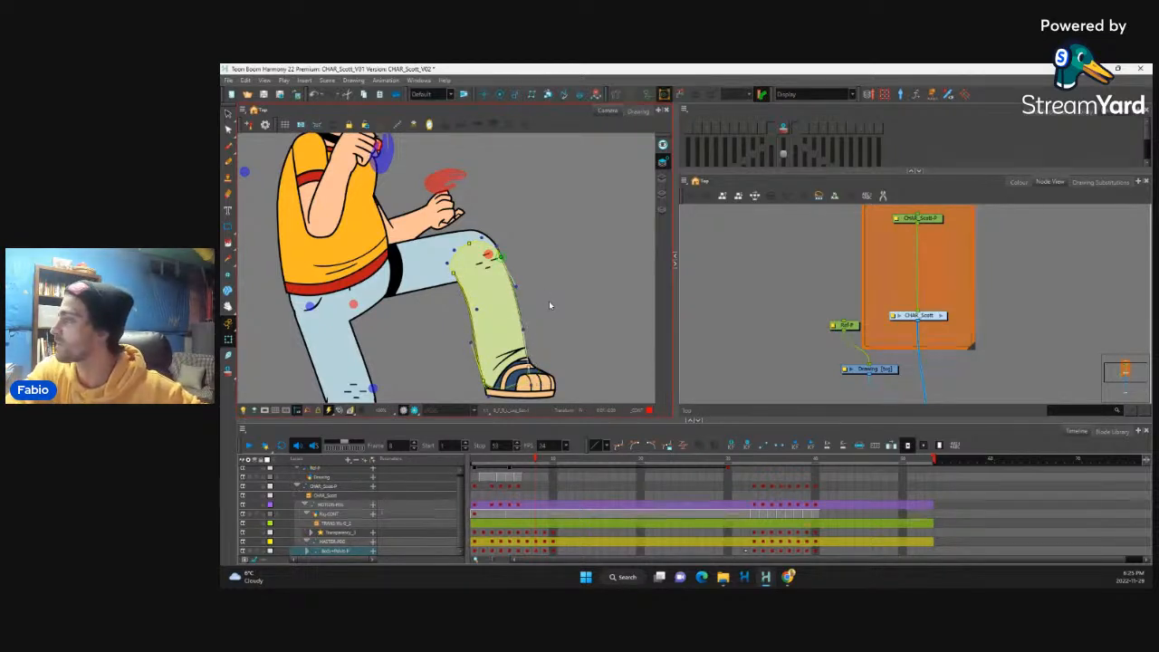
Step: Adjust the raised foot's deformer at the heel and reposition the crease detail at the trouser cuff
{"action": "left_click", "coordinate": [511, 377]}
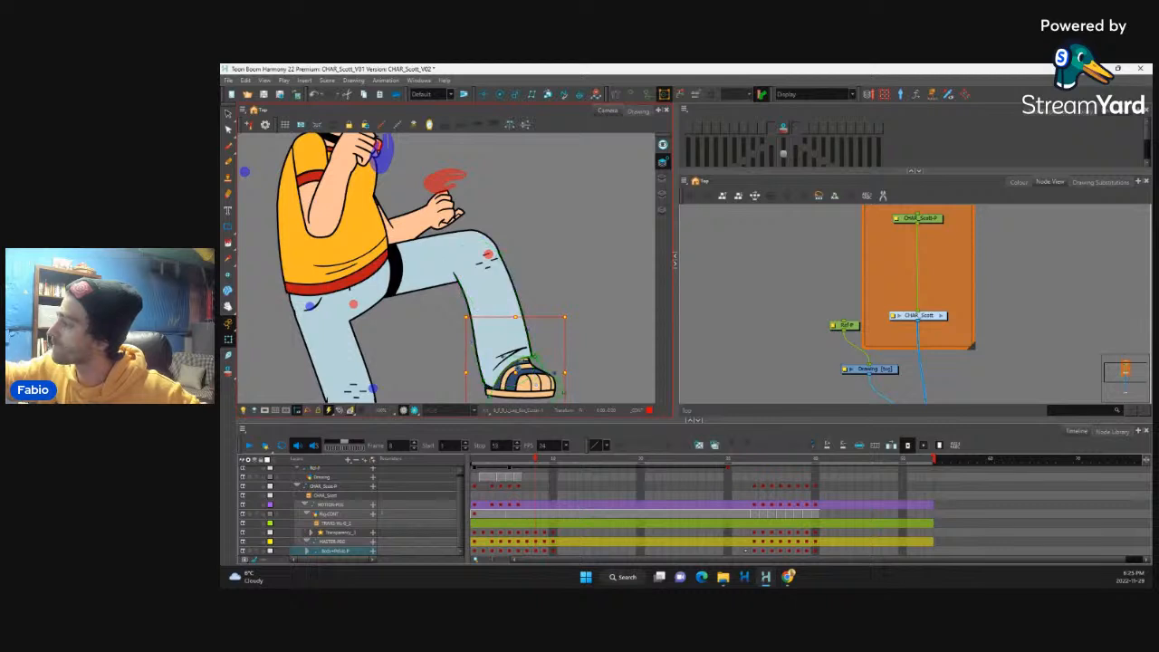
{"action": "left_click_drag", "start_coordinate": [492, 395], "coordinate": [489, 391]}
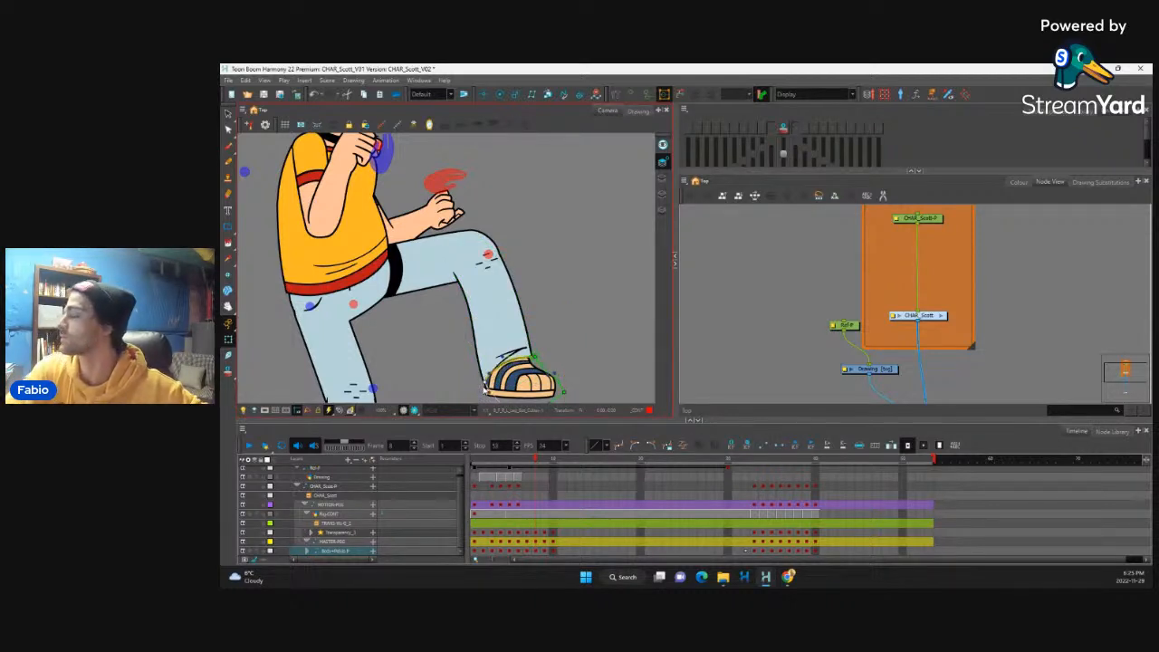
{"action": "left_click", "coordinate": [519, 351]}
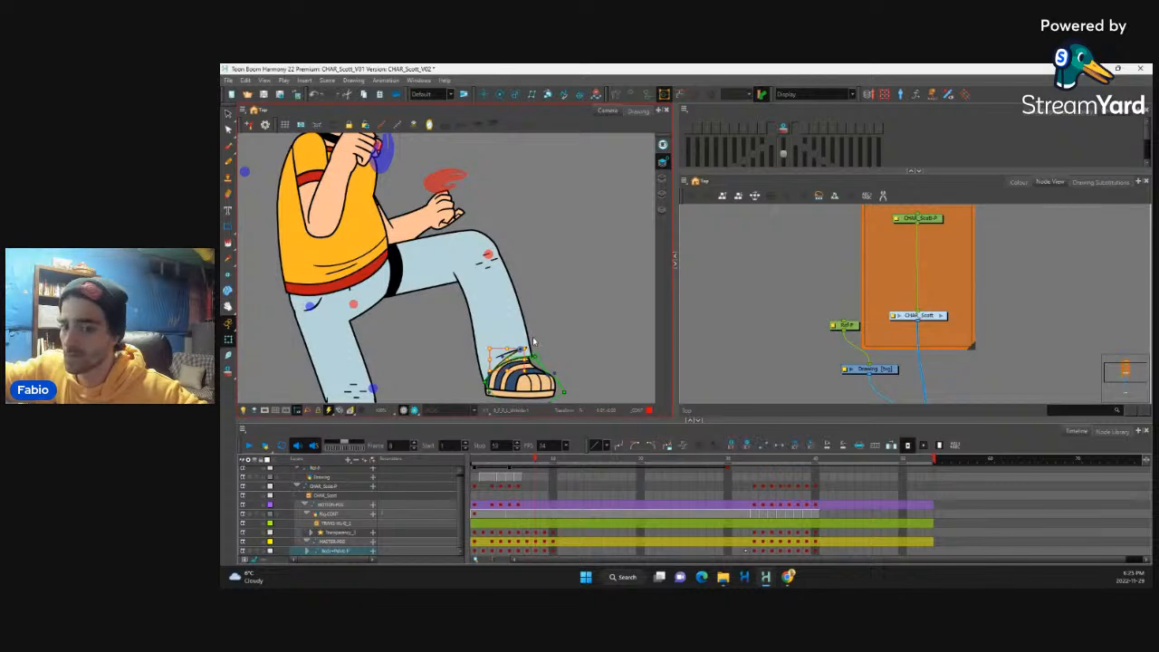
{"action": "left_click_drag", "start_coordinate": [519, 351], "coordinate": [513, 358]}
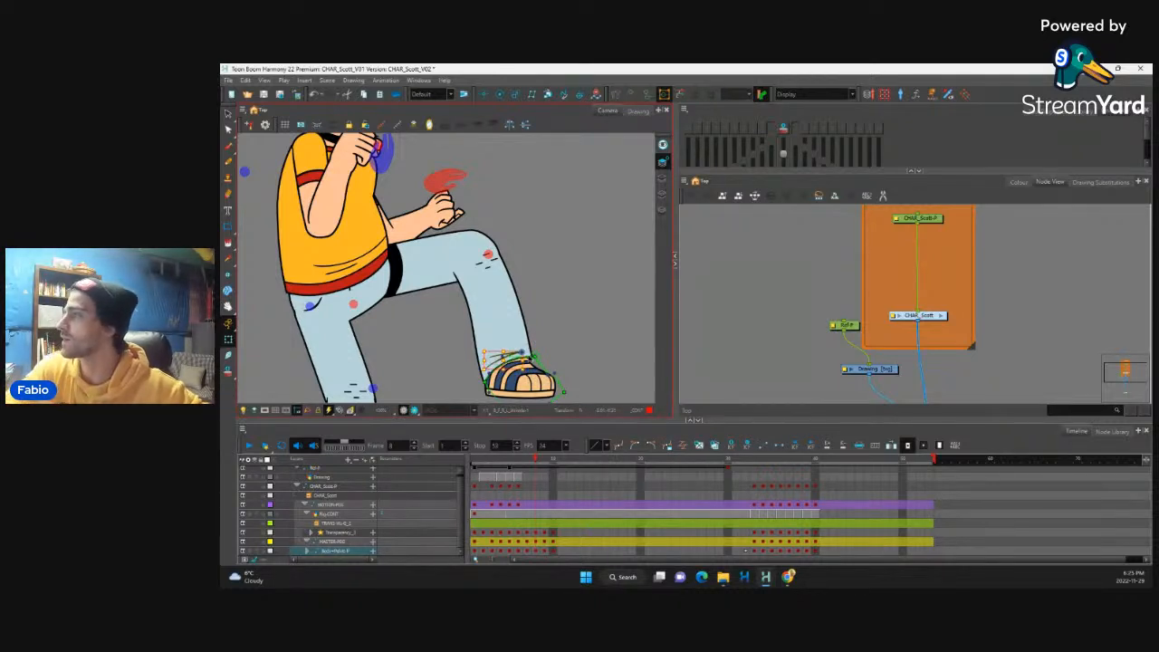
Step: Nudge the raised leg's knee wrinkle marks up and outward so they sit on the bent knee
{"action": "left_click", "coordinate": [487, 264]}
{"action": "left_click", "coordinate": [527, 258]}
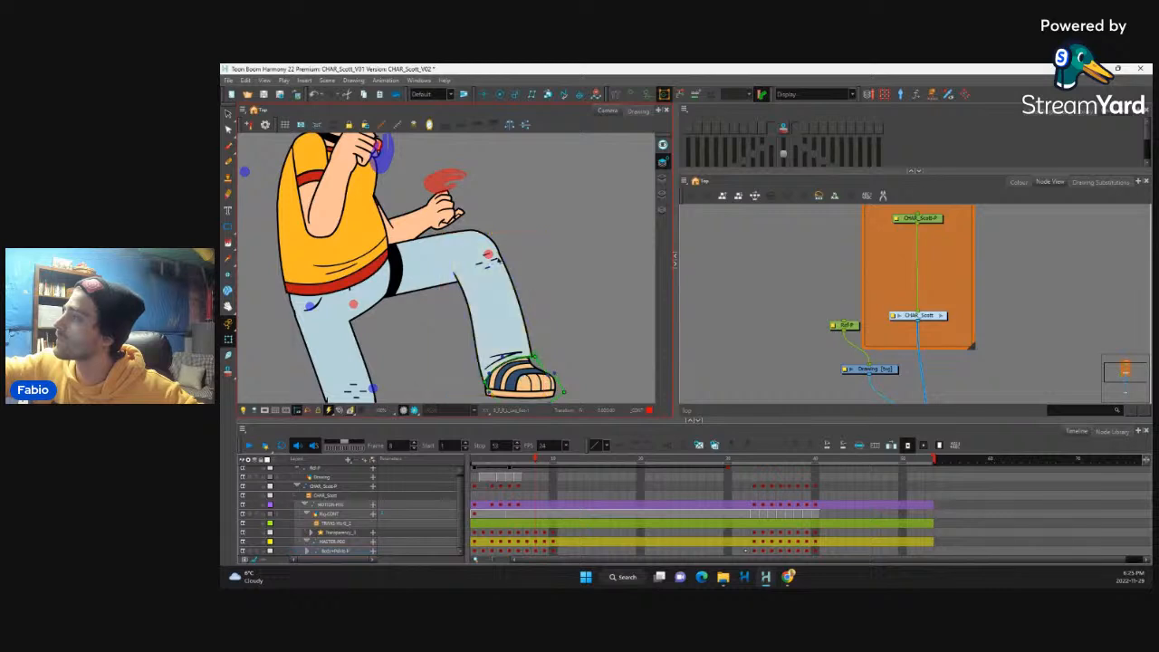
{"action": "left_click", "coordinate": [498, 260]}
{"action": "left_click", "coordinate": [488, 266]}
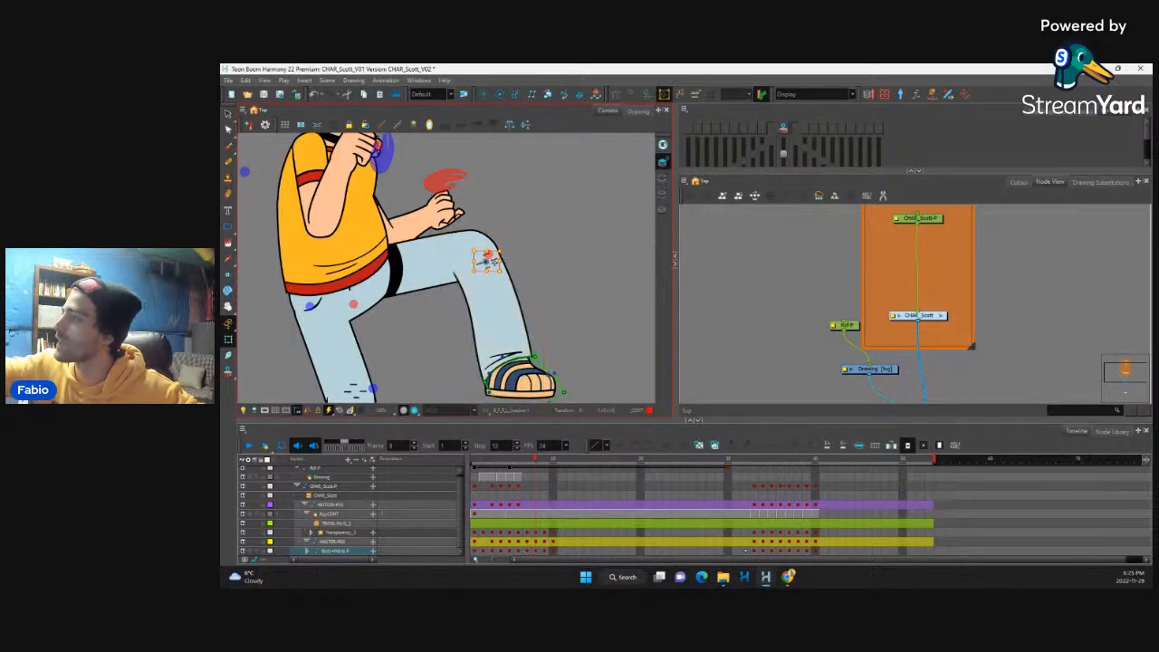
{"action": "left_click", "coordinate": [519, 243]}
{"action": "key", "text": "ctrl+z"}
{"action": "key", "text": "Up"}
{"action": "key", "text": "Up"}
{"action": "key", "text": "Right"}
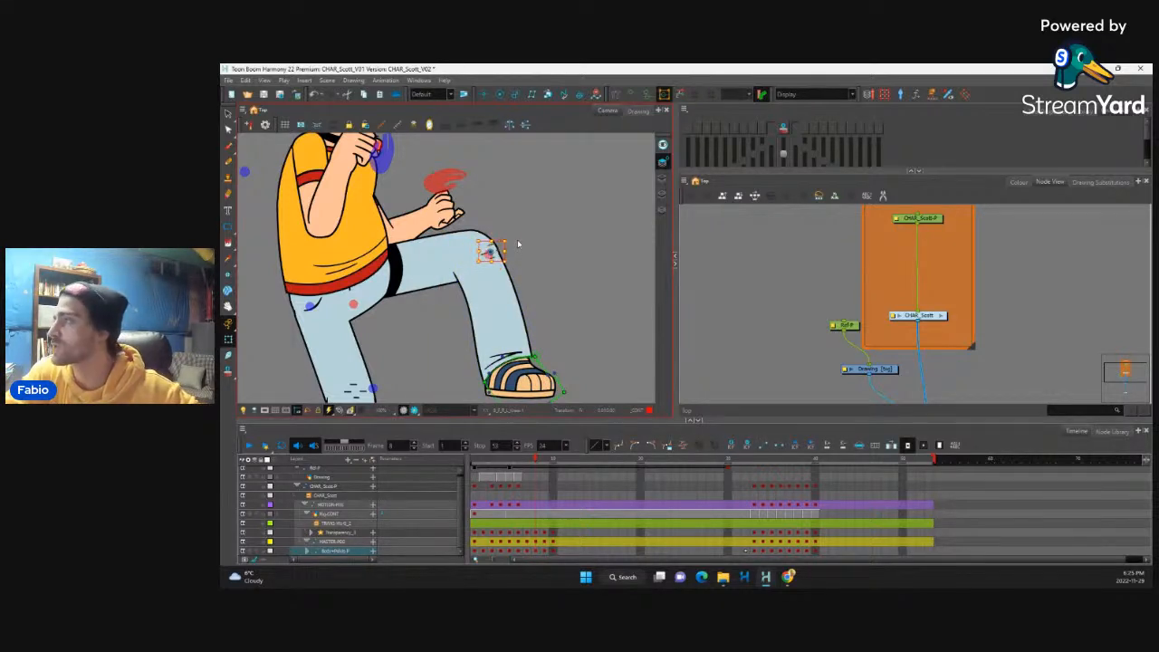
Step: Scrub the timeline from frame 8 to check the full-body motion with the reshaped legs
{"action": "key", "text": "1"}
{"action": "key", "text": "1"}
{"action": "key", "text": "1"}
{"action": "key", "text": "1"}
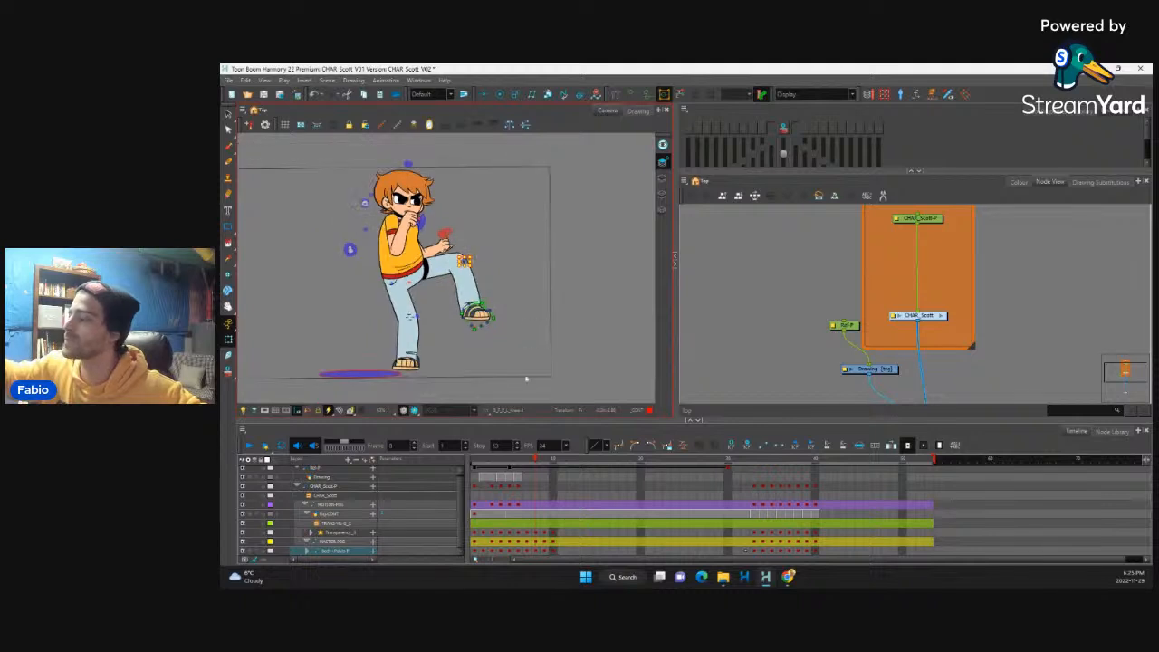
{"action": "mouse_move", "coordinate": [535, 460]}
{"action": "left_mouse_down"}
{"action": "mouse_move", "coordinate": [484, 471]}
{"action": "mouse_move", "coordinate": [549, 470]}
{"action": "mouse_move", "coordinate": [536, 460]}
{"action": "left_mouse_up"}
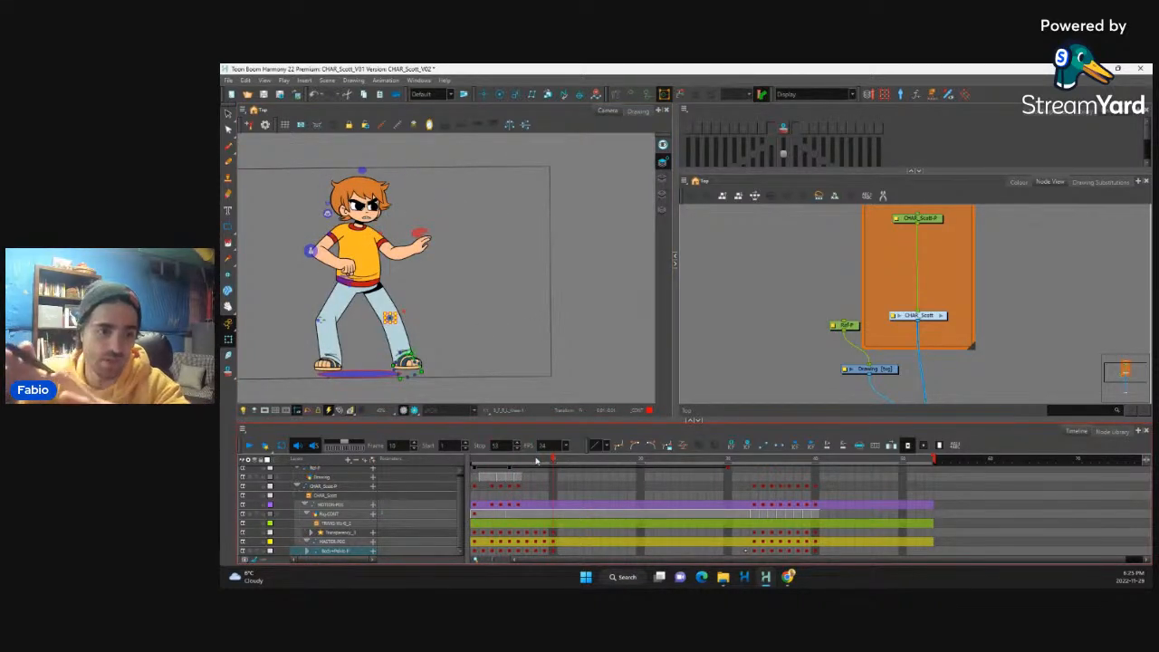
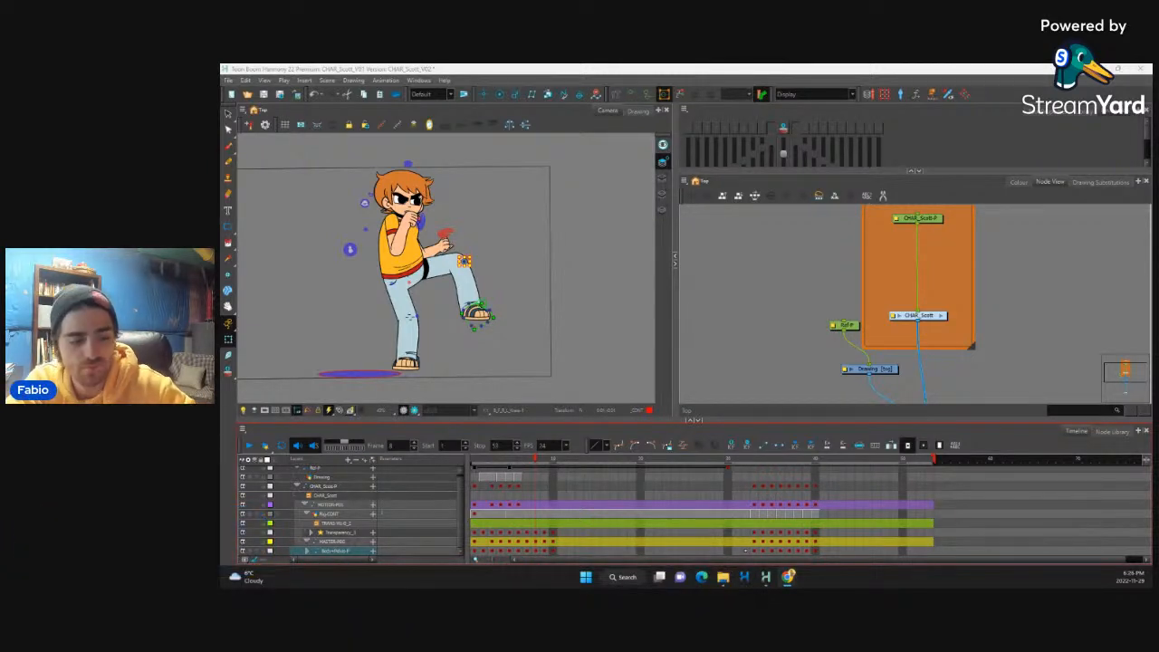
Step: Nudge the standing leg's knee wrinkle marks slightly down and toward the front edge of the knee
{"action": "left_click", "coordinate": [541, 234]}
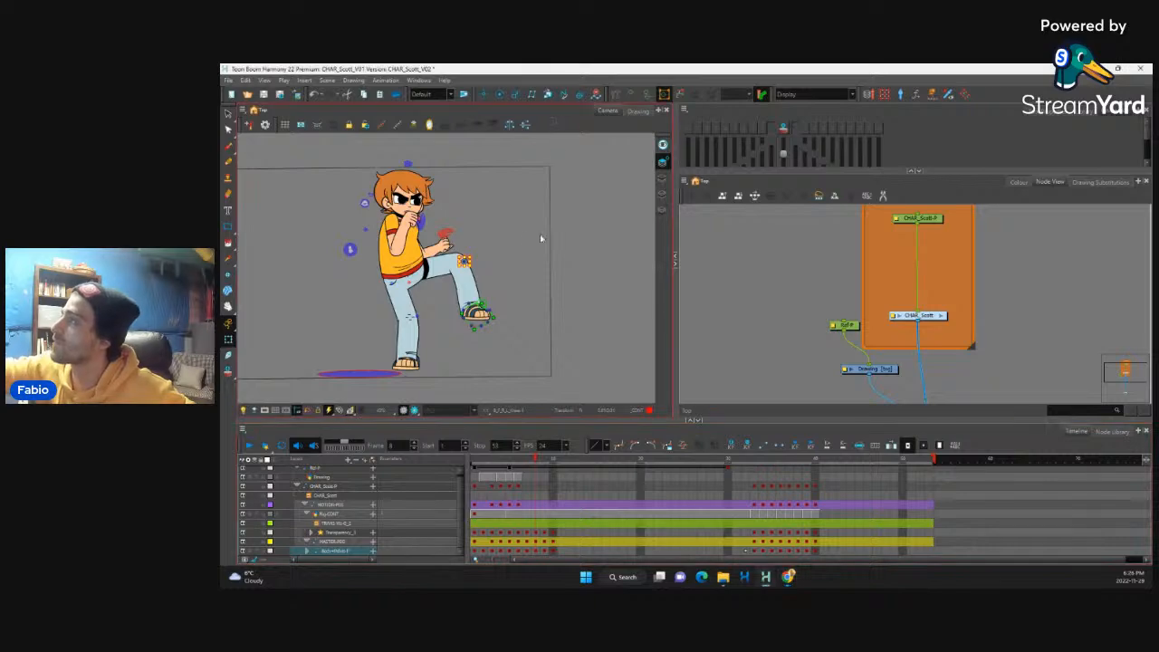
{"action": "scroll", "coordinate": [531, 283], "scroll_direction": "down", "scroll_amount": 3}
{"action": "scroll", "coordinate": [484, 275], "scroll_direction": "up", "scroll_amount": 4}
{"action": "scroll", "coordinate": [525, 306], "scroll_direction": "up", "scroll_amount": 6}
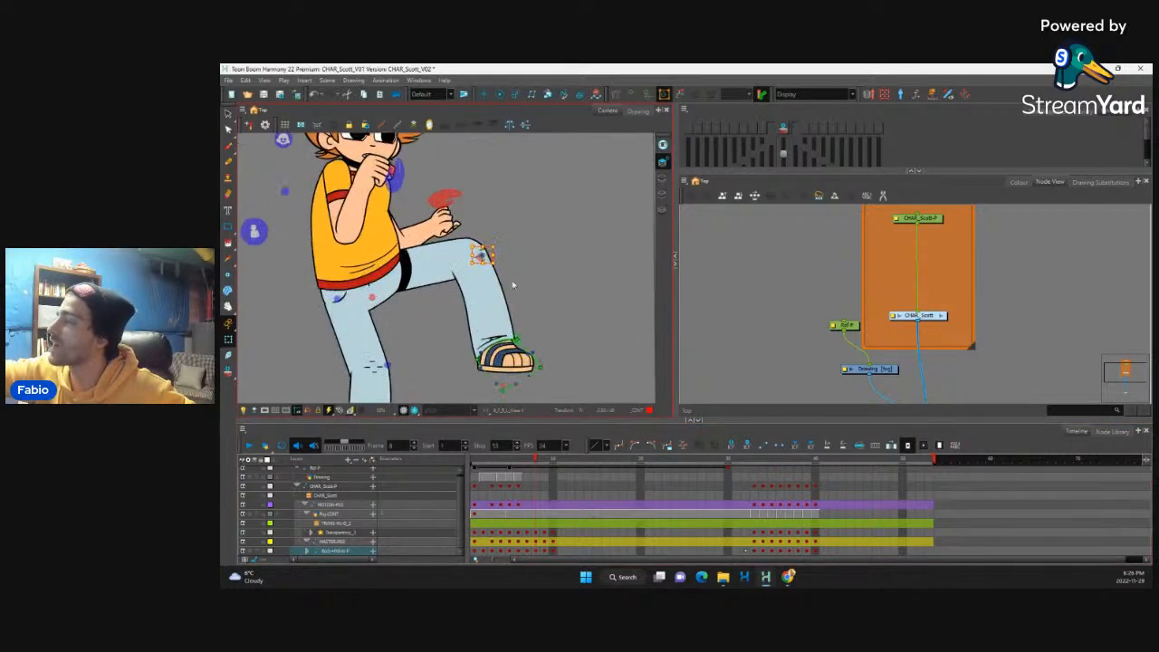
{"action": "scroll", "coordinate": [525, 306], "scroll_direction": "down", "scroll_amount": 5}
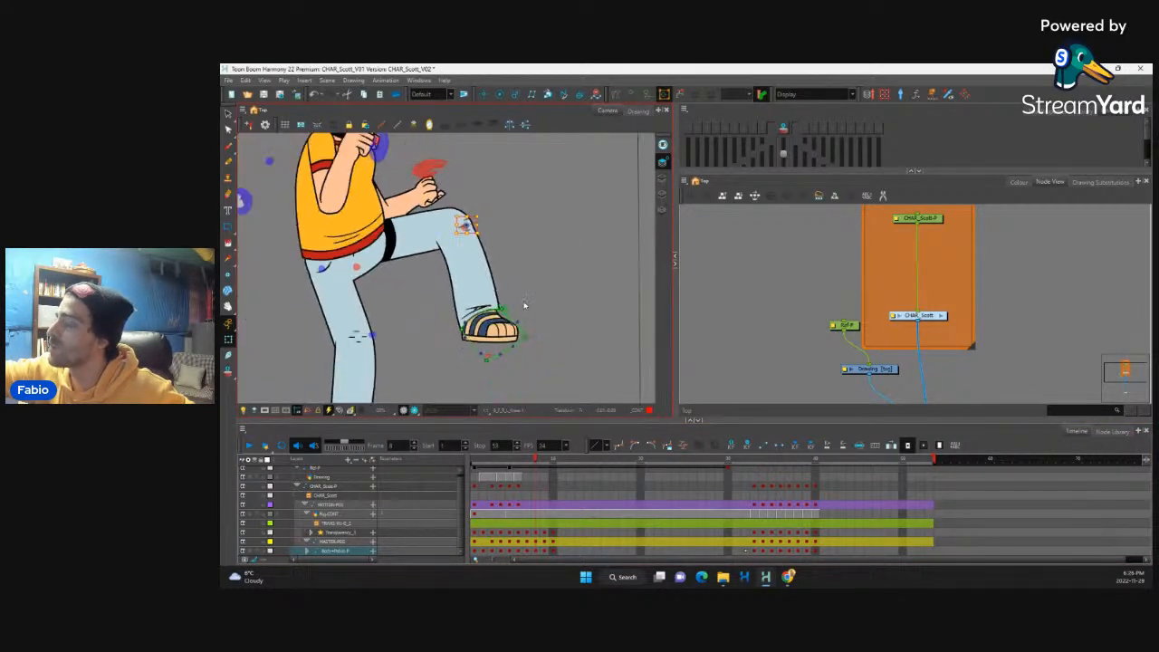
{"action": "scroll", "coordinate": [489, 317], "scroll_direction": "up", "scroll_amount": 2}
{"action": "scroll", "coordinate": [470, 326], "scroll_direction": "down", "scroll_amount": 3}
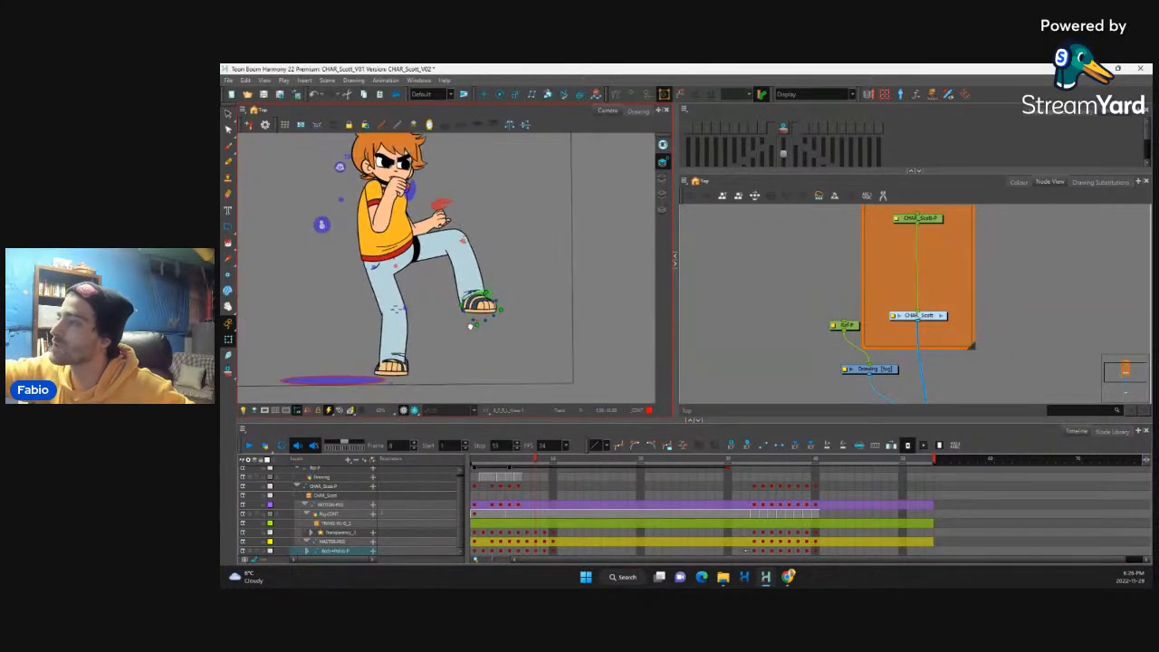
{"action": "scroll", "coordinate": [470, 326], "scroll_direction": "up", "scroll_amount": 5}
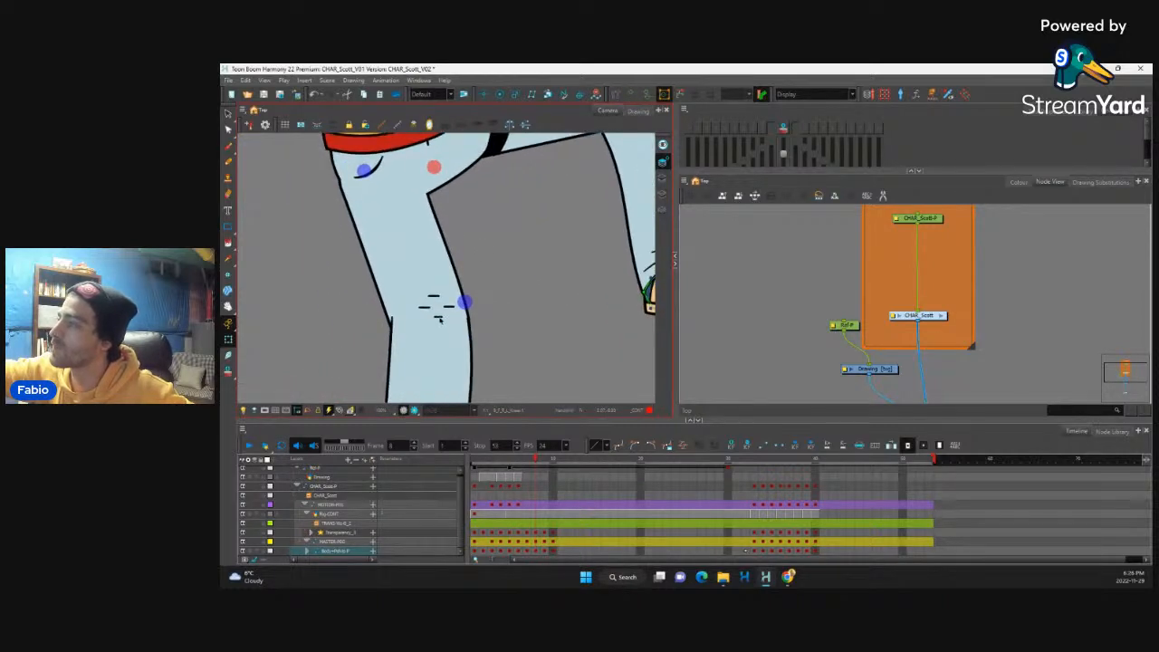
{"action": "left_click_drag", "start_coordinate": [458, 322], "coordinate": [416, 295]}
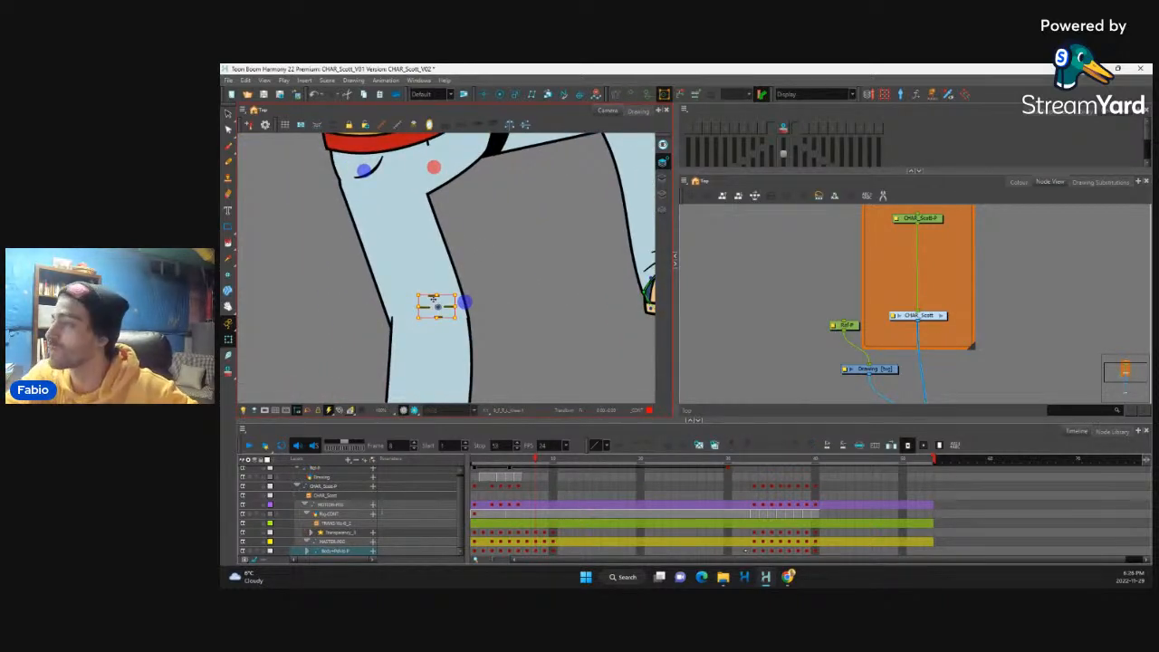
{"action": "key", "text": "b"}
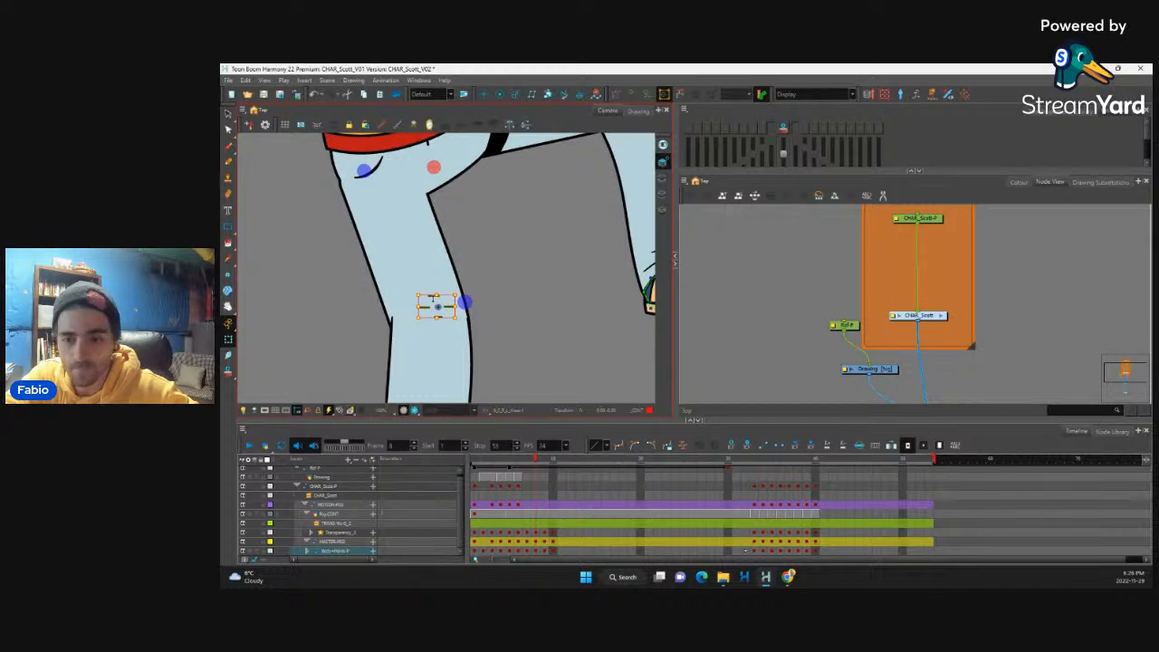
{"action": "left_click_drag", "start_coordinate": [433, 299], "coordinate": [437, 303]}
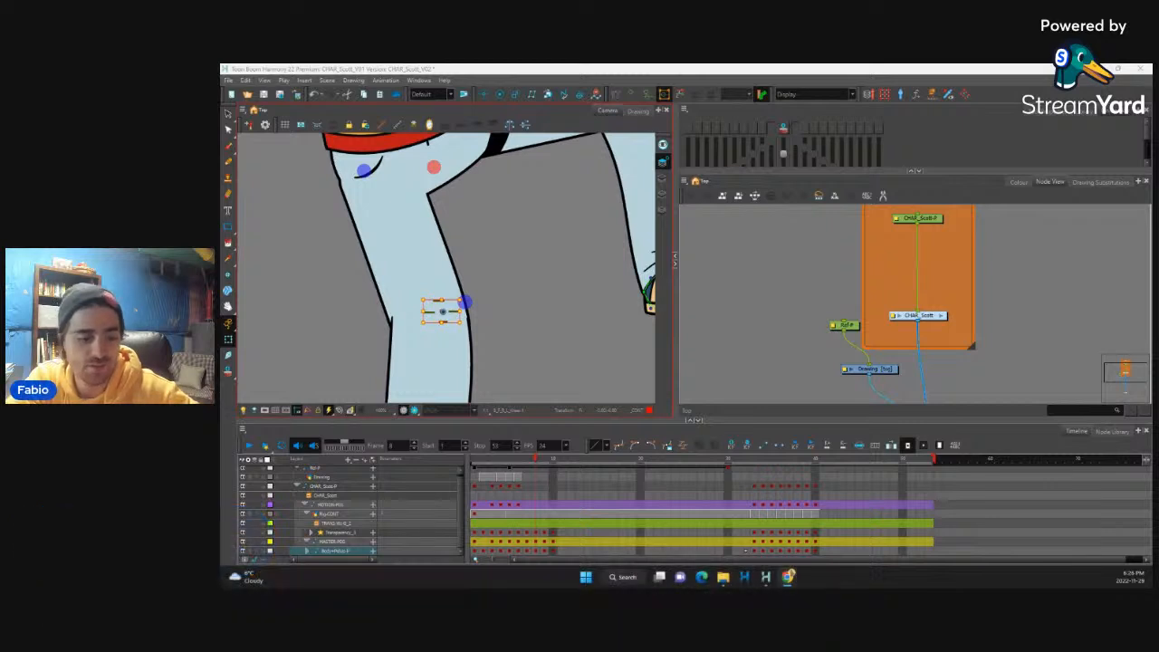
{"action": "left_click", "coordinate": [490, 281]}
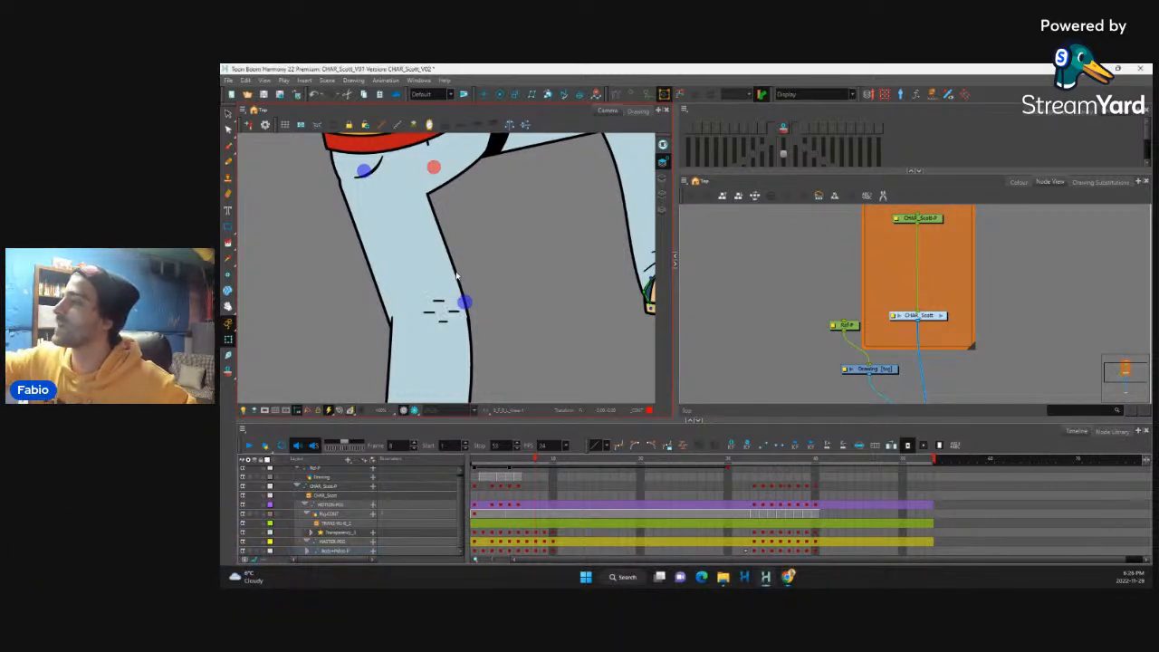
Step: Adjust the standing thigh's deformer curve just above the knee so its front edge flows into the shin
{"action": "scroll", "coordinate": [447, 268], "scroll_direction": "down", "scroll_amount": 2}
{"action": "left_click", "coordinate": [447, 272]}
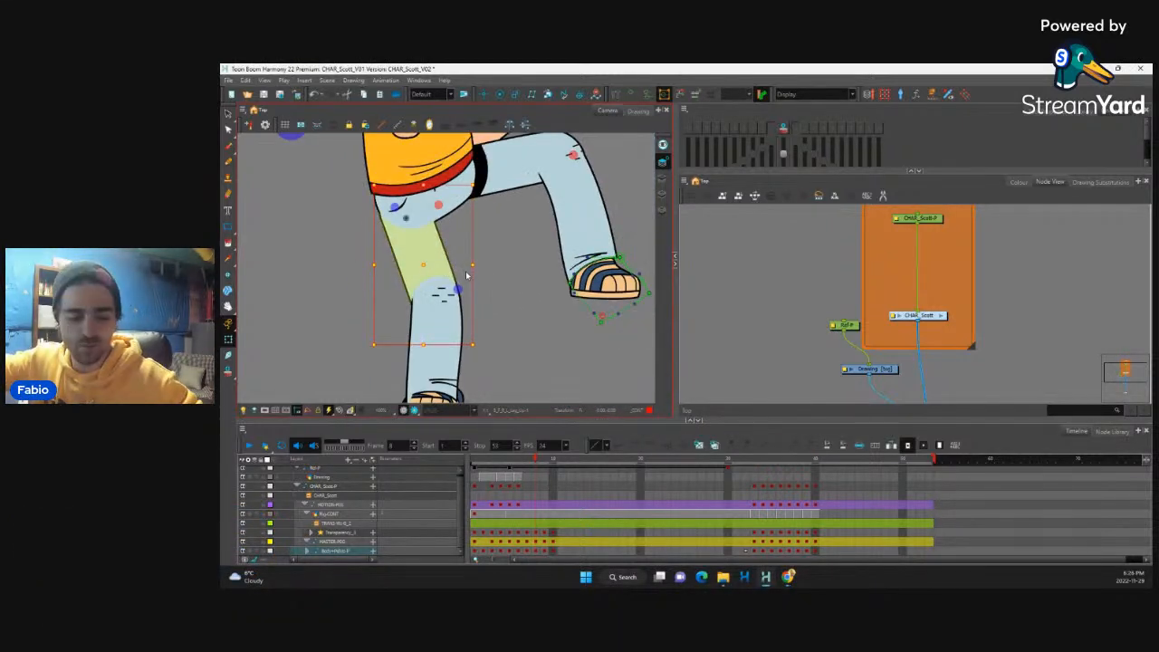
{"action": "scroll", "coordinate": [476, 221], "scroll_direction": "up", "scroll_amount": 2}
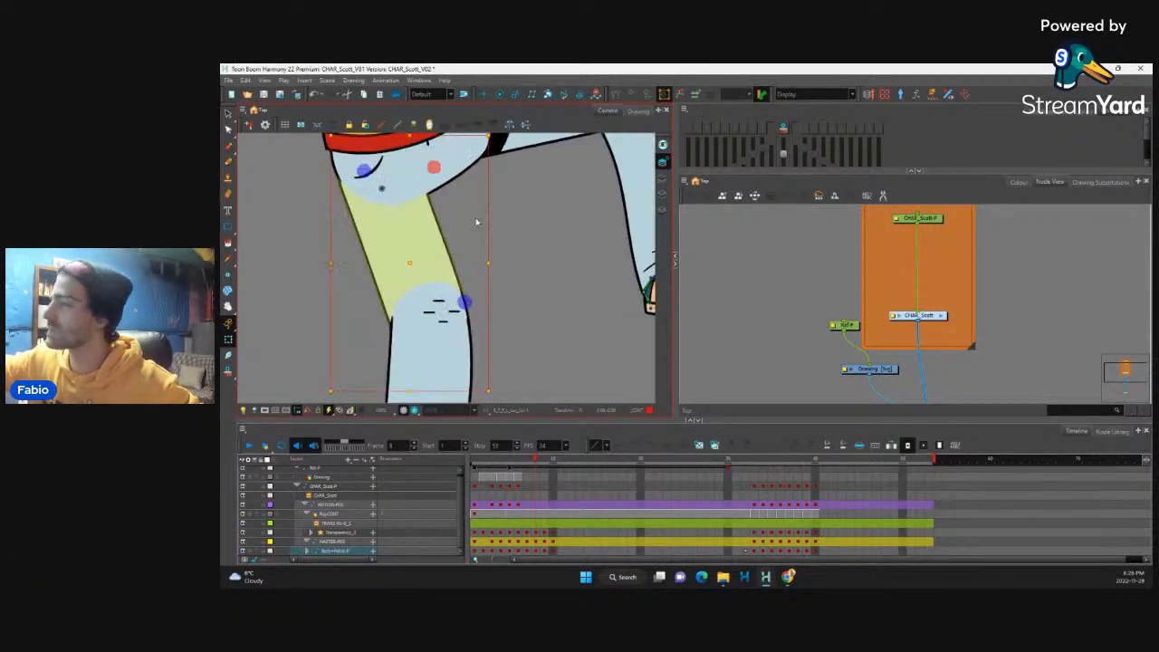
{"action": "key", "text": "F11"}
{"action": "left_click_drag", "start_coordinate": [455, 269], "coordinate": [467, 283]}
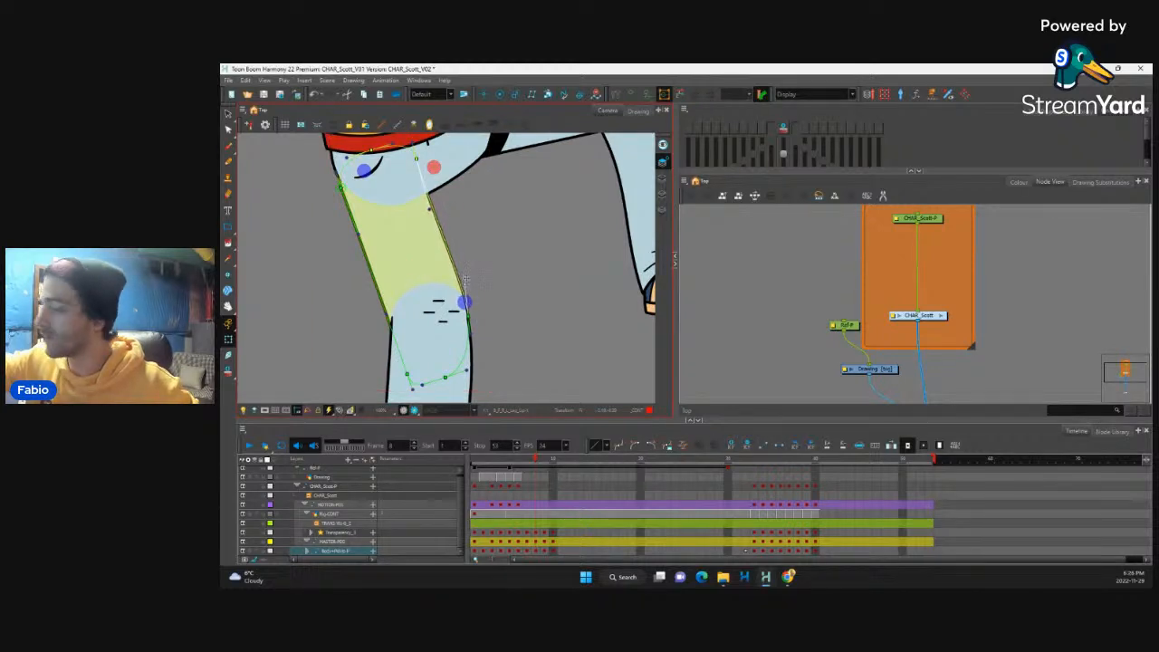
{"action": "scroll", "coordinate": [466, 282], "scroll_direction": "down", "scroll_amount": 8}
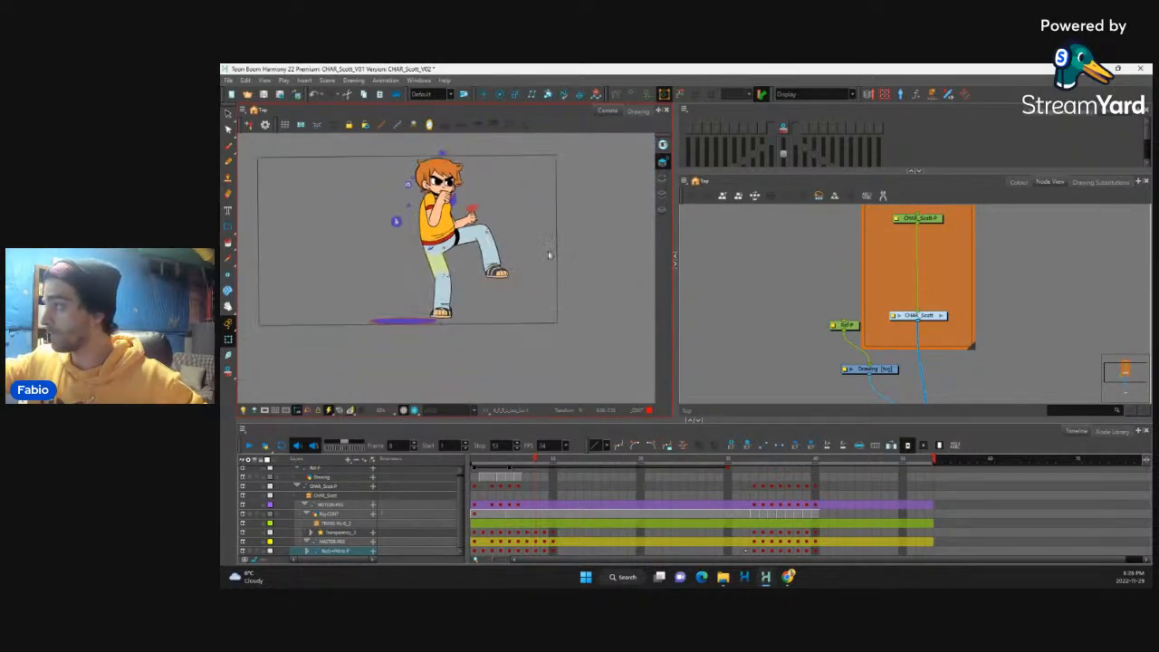
{"action": "scroll", "coordinate": [548, 274], "scroll_direction": "up", "scroll_amount": 6}
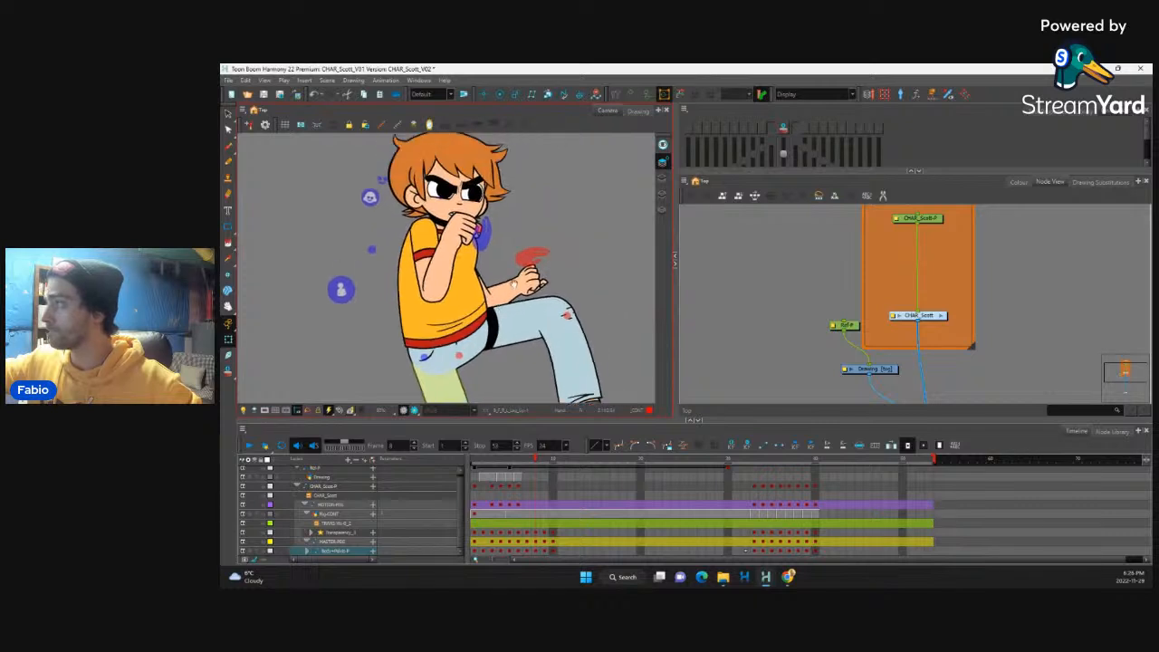
{"action": "scroll", "coordinate": [526, 269], "scroll_direction": "down", "scroll_amount": 6}
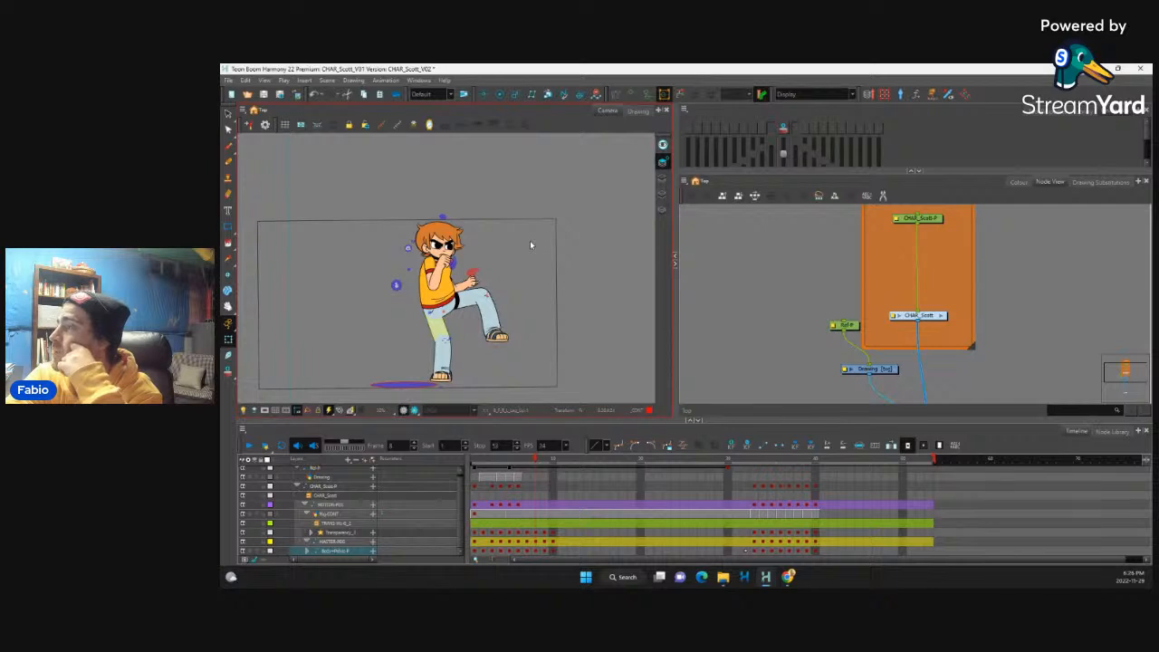
Step: Select the master peg and step through the opening frames, comparing the frame 7 punch with the frame 8 leg raise
{"action": "left_click", "coordinate": [553, 542]}
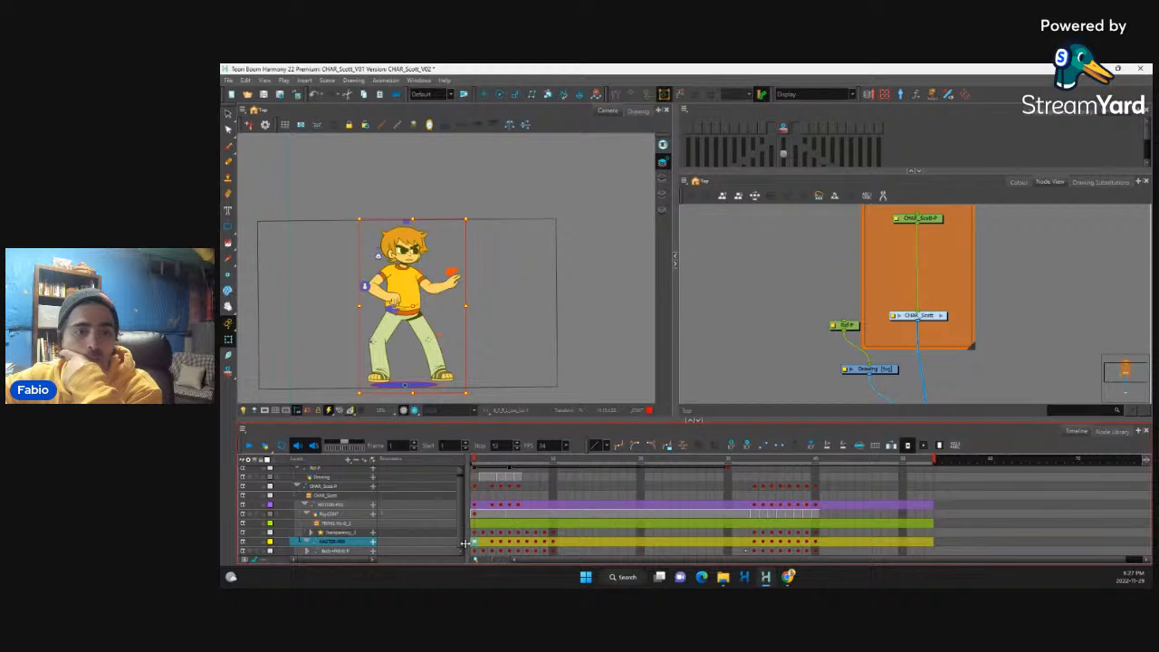
{"action": "left_click", "coordinate": [501, 541]}
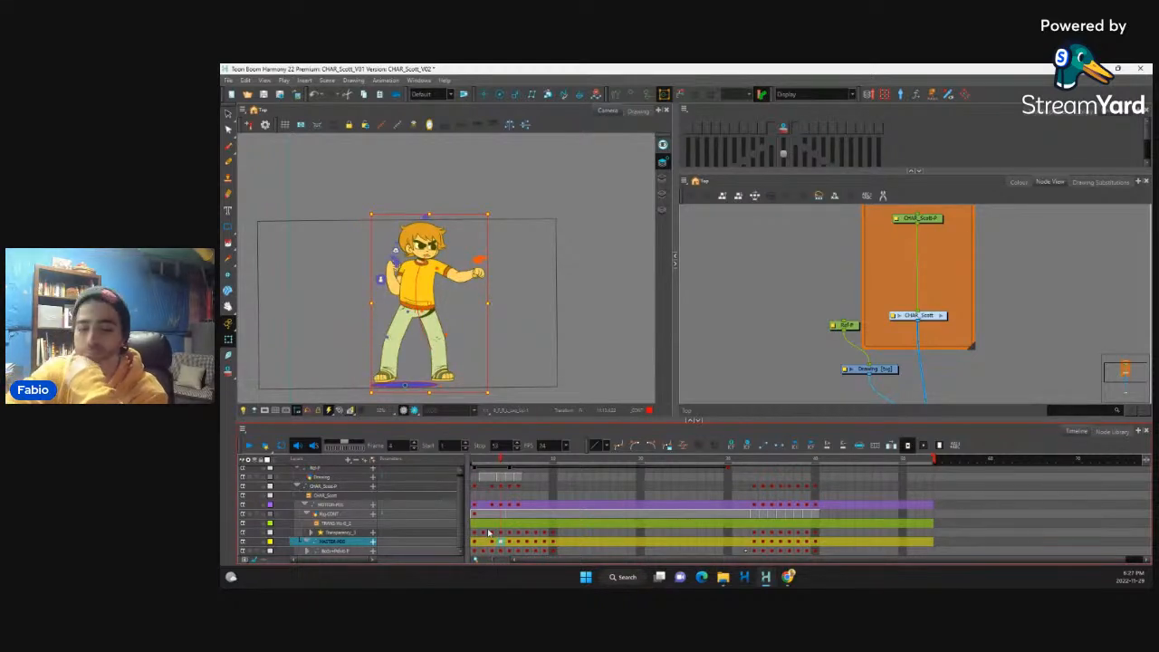
{"action": "key", "text": "period"}
{"action": "key", "text": "period"}
{"action": "key", "text": "period"}
{"action": "key", "text": "period"}
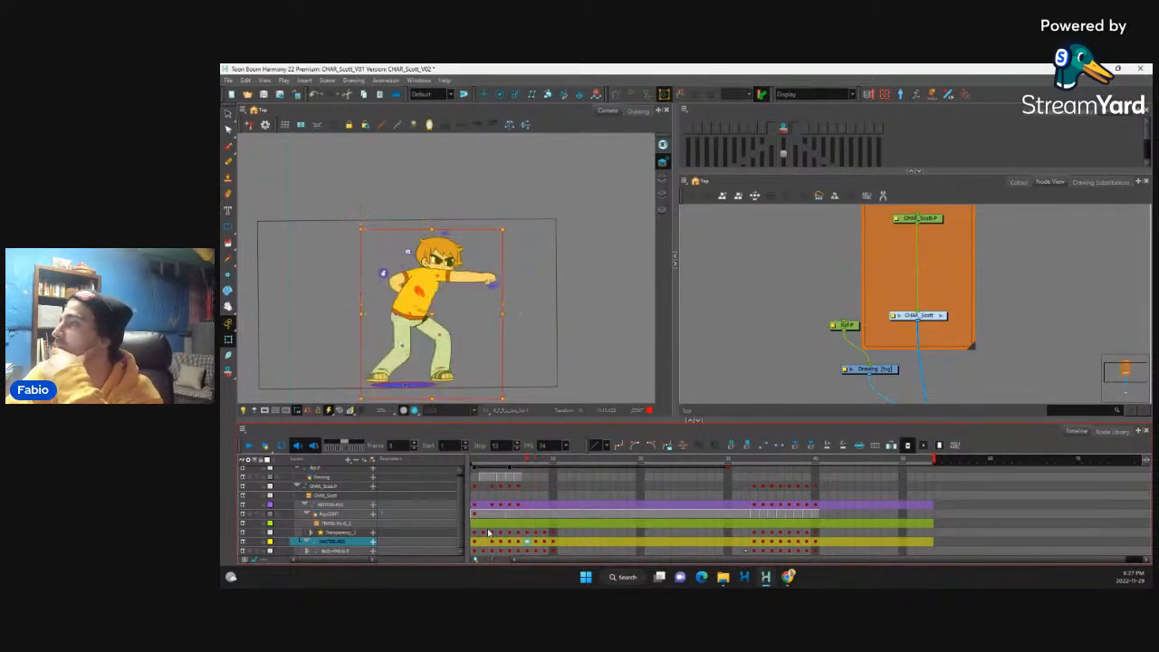
{"action": "key", "text": "period"}
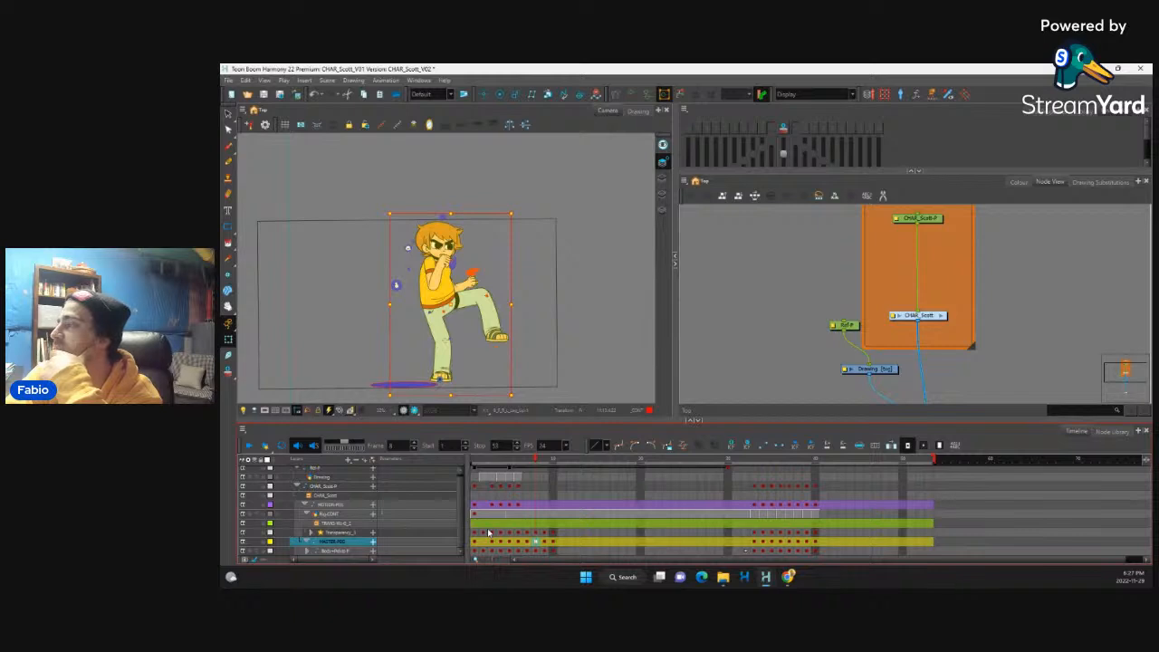
{"action": "key", "text": "period"}
{"action": "key", "text": "comma"}
{"action": "key", "text": "comma"}
{"action": "key", "text": "comma"}
{"action": "key", "text": "comma"}
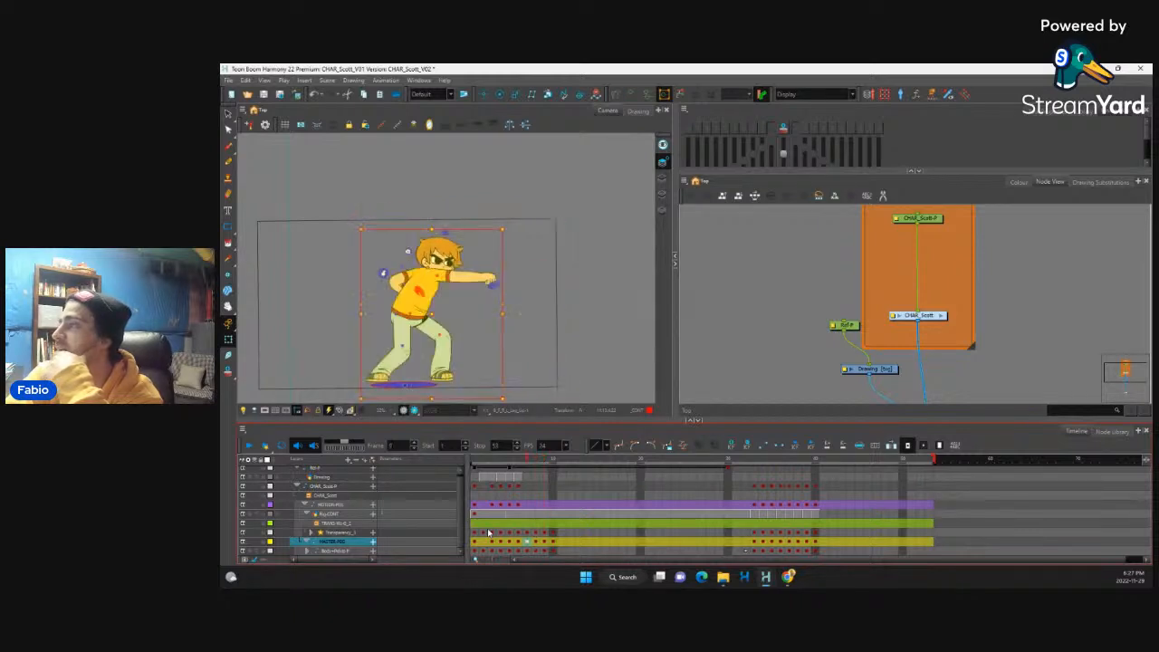
{"action": "key", "text": "period"}
{"action": "key", "text": "period"}
{"action": "key", "text": "period"}
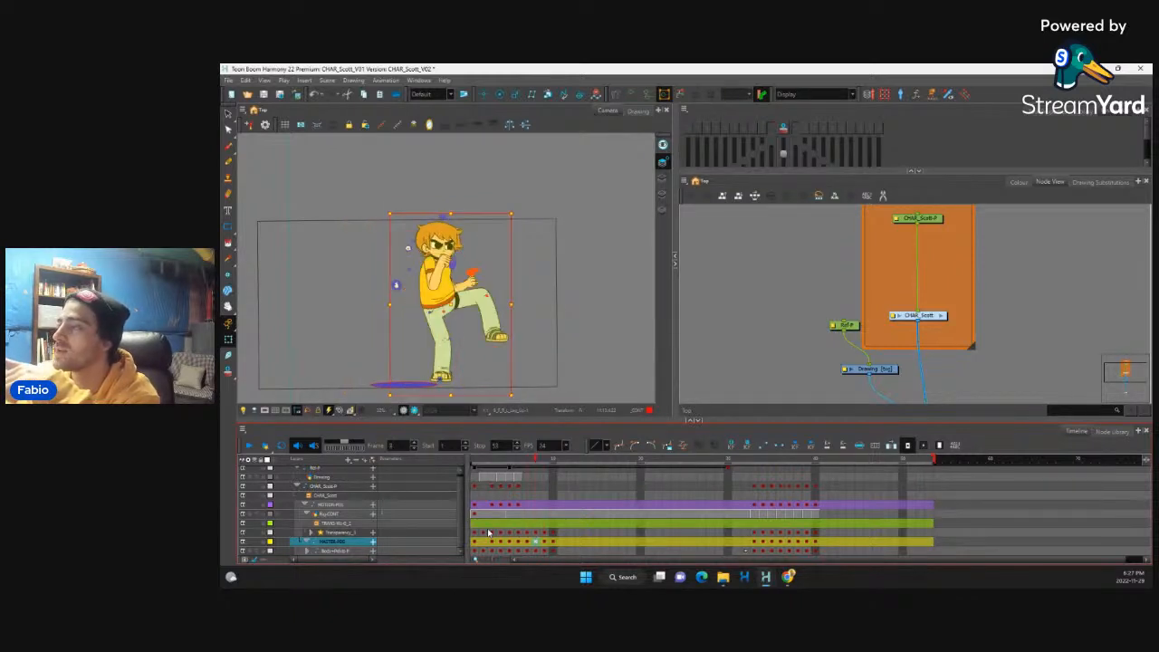
{"action": "key", "text": "comma"}
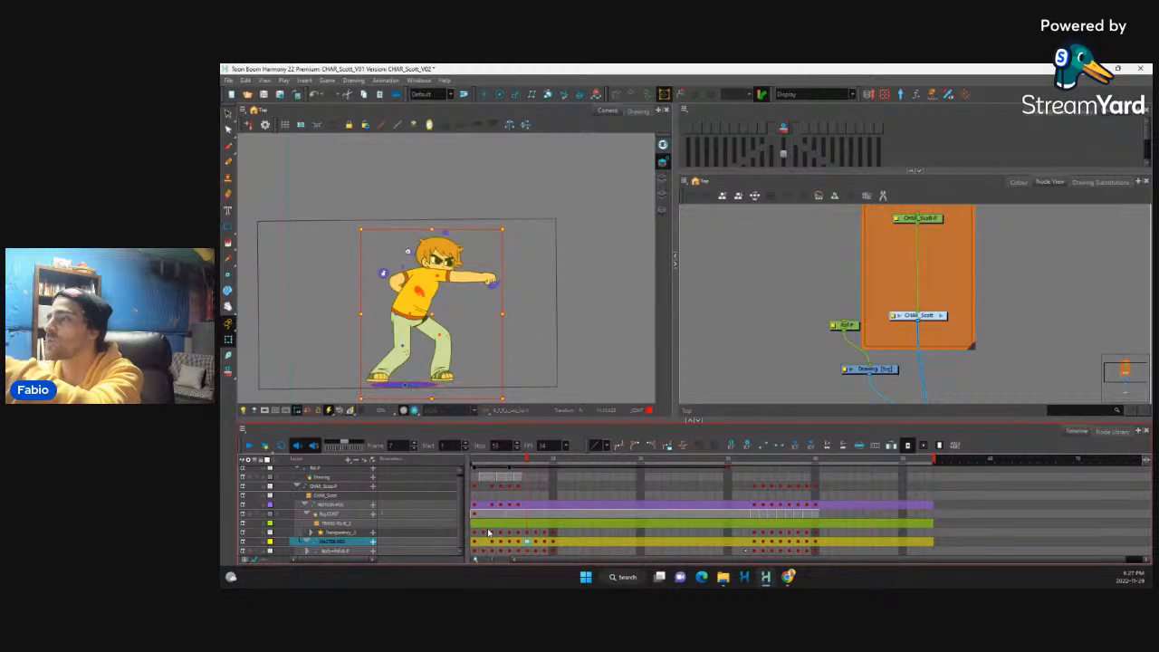
{"action": "key", "text": "period"}
{"action": "key", "text": "period"}
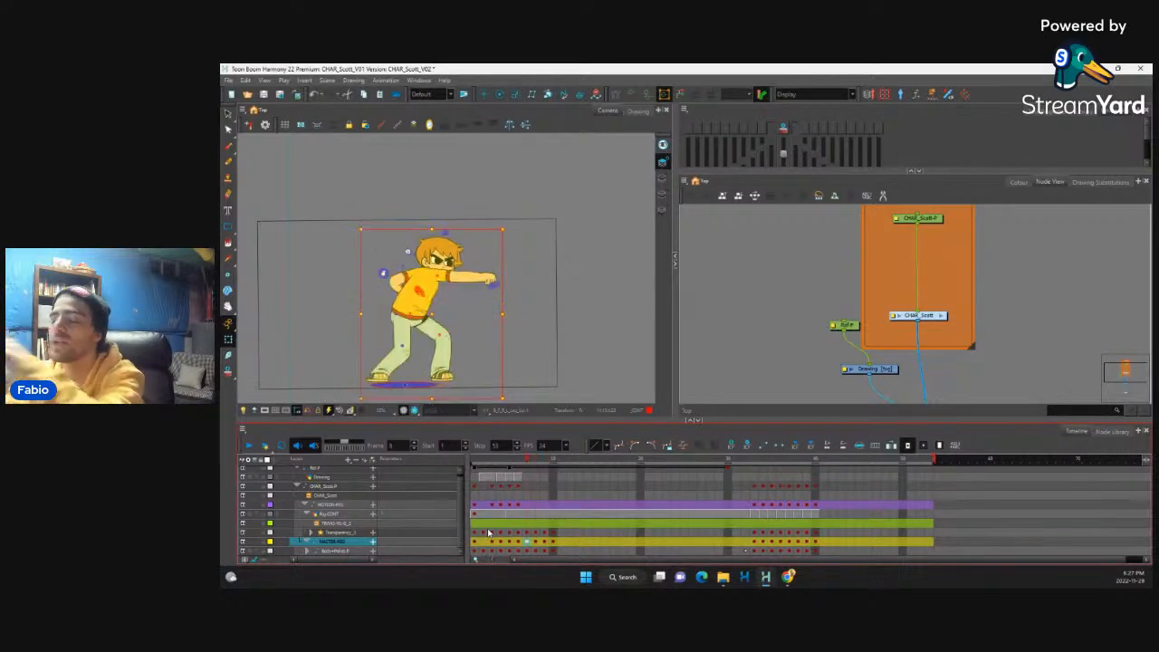
{"action": "key", "text": "period"}
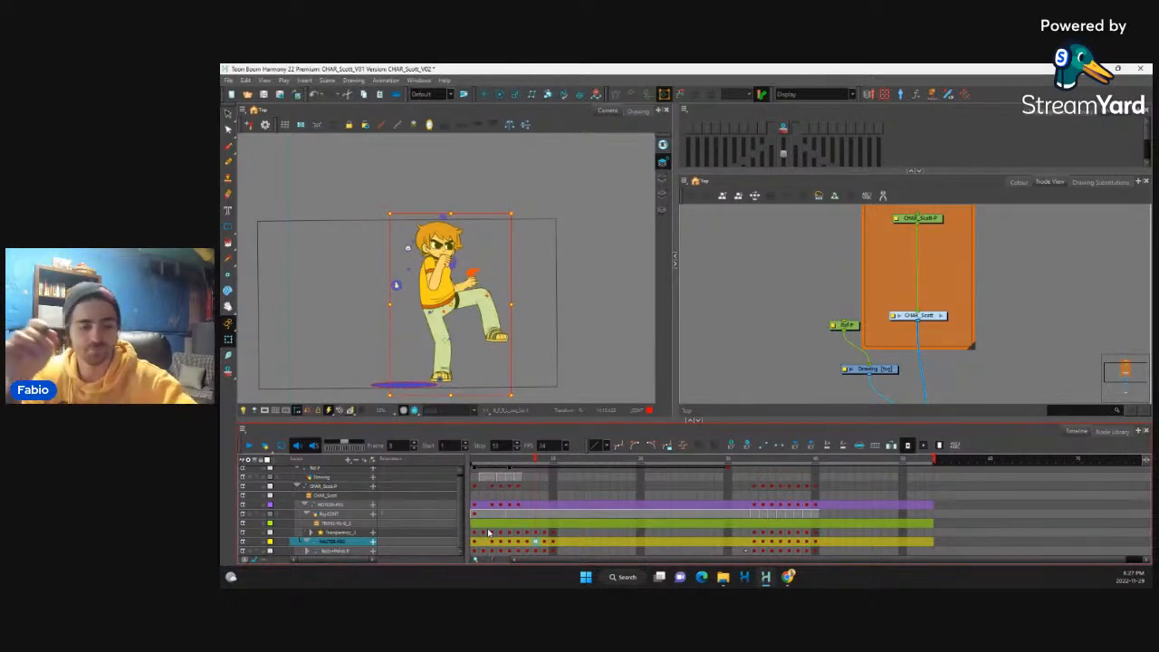
Step: Reshape the trouser cuff cutout over the standing foot, widening its upper corners around the sandal on frame 8
{"action": "key", "text": "2"}
{"action": "key", "text": "2"}
{"action": "key", "text": "2"}
{"action": "key", "text": "space"}
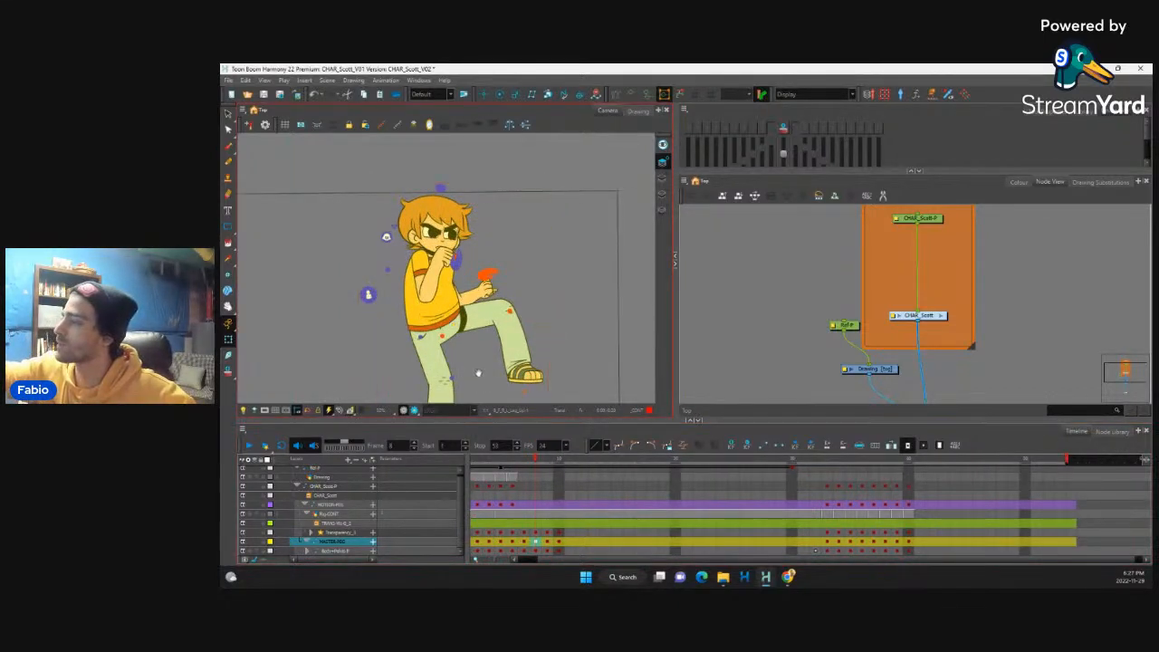
{"action": "left_click_drag", "start_coordinate": [480, 372], "coordinate": [497, 308]}
{"action": "key", "text": "1"}
{"action": "key", "text": "space"}
{"action": "left_click_drag", "start_coordinate": [495, 348], "coordinate": [501, 313]}
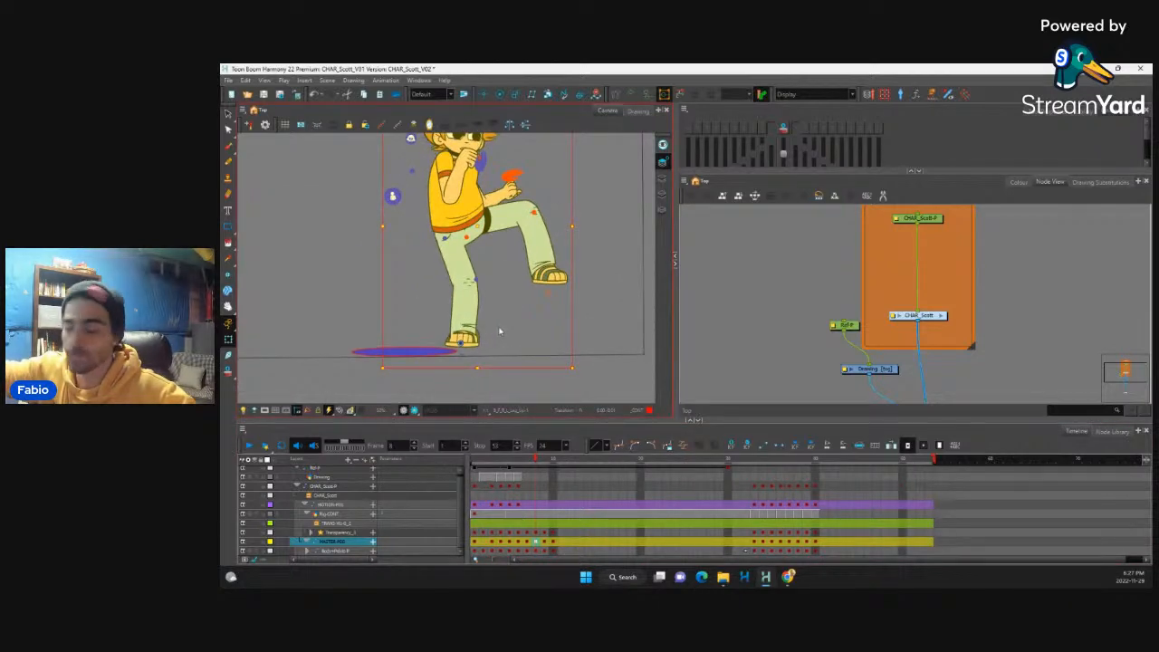
{"action": "scroll", "coordinate": [490, 334], "scroll_direction": "up", "scroll_amount": 5}
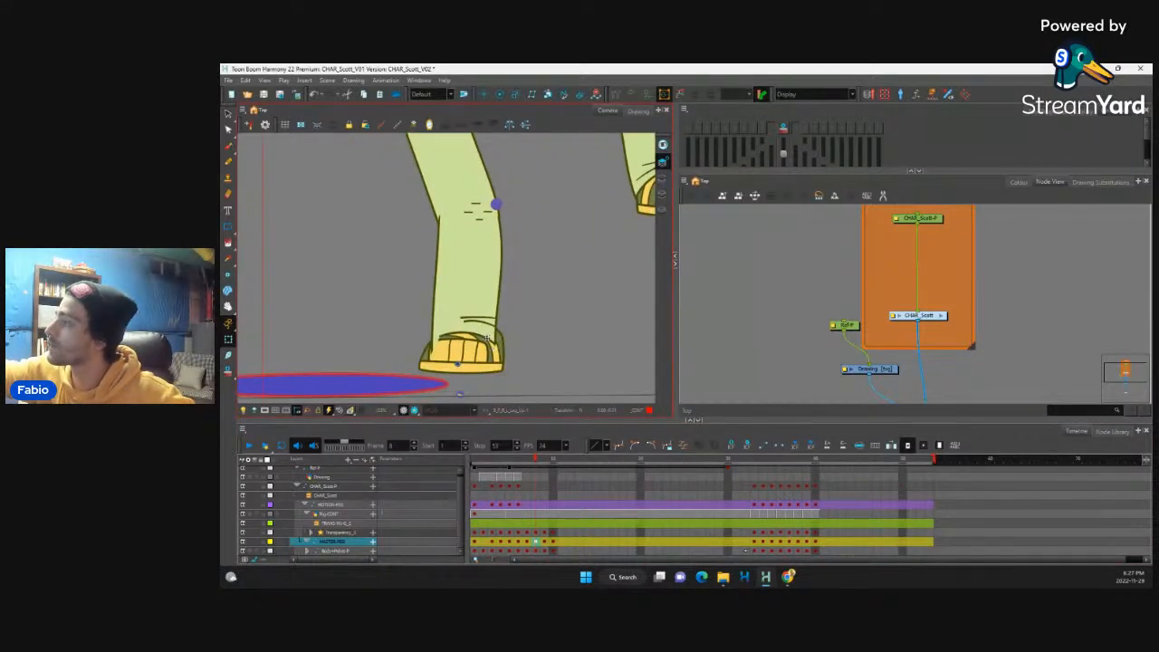
{"action": "left_click", "coordinate": [494, 348]}
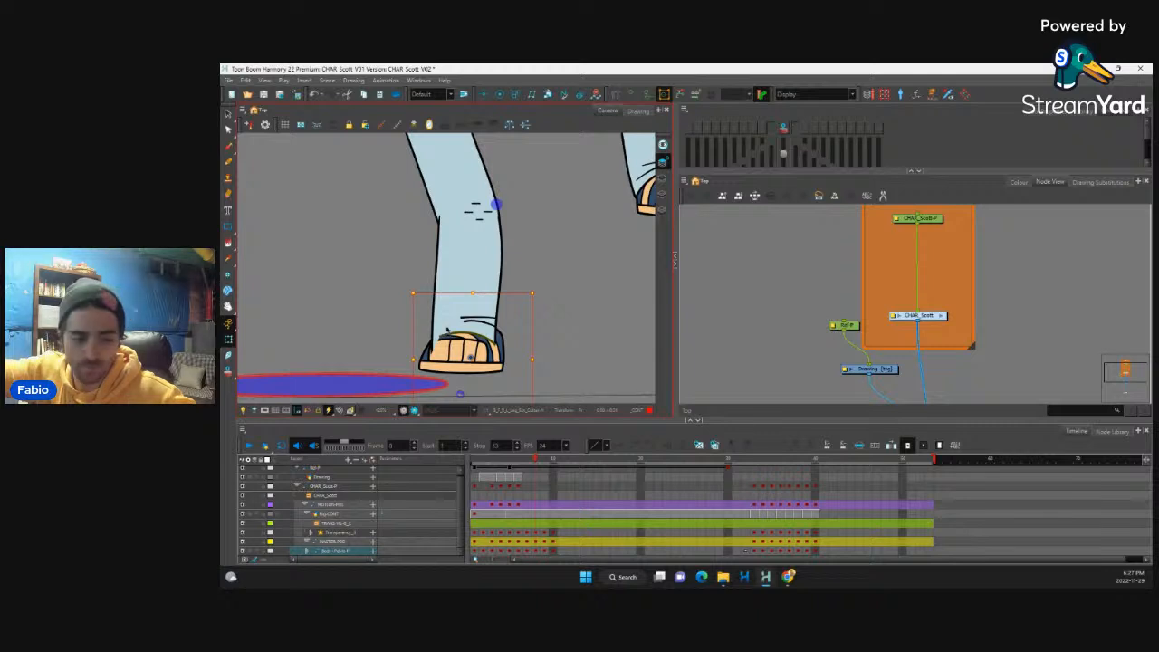
{"action": "key", "text": "shift+F11"}
{"action": "left_click_drag", "start_coordinate": [443, 336], "coordinate": [430, 332]}
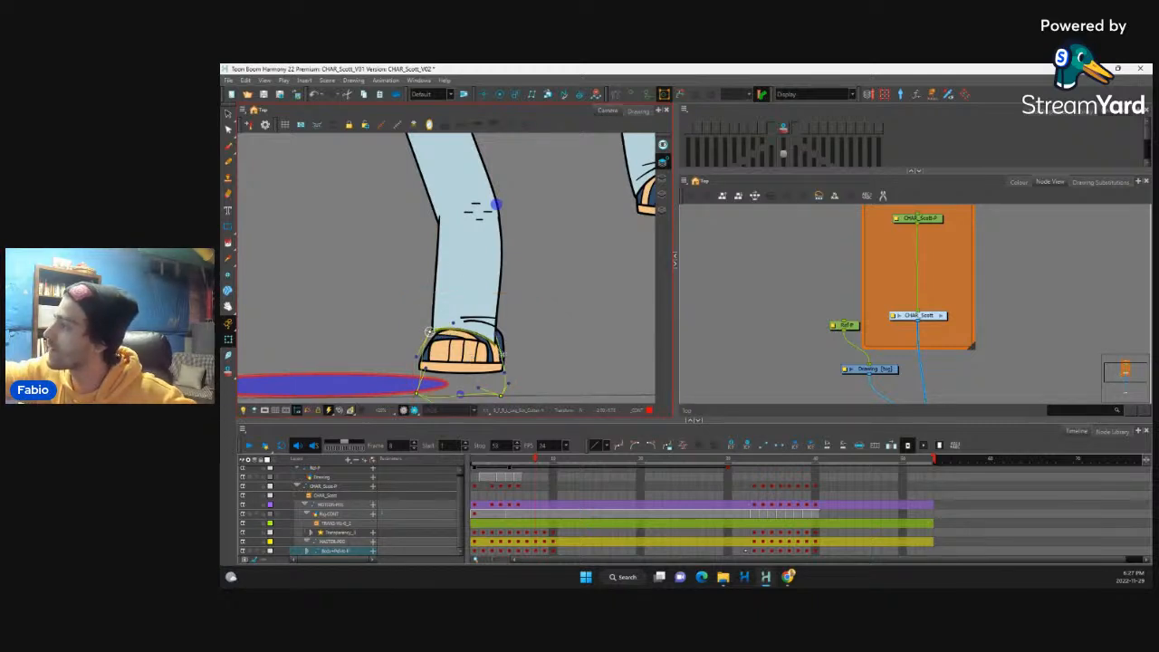
{"action": "left_click_drag", "start_coordinate": [499, 347], "coordinate": [503, 340]}
{"action": "left_click_drag", "start_coordinate": [431, 333], "coordinate": [407, 380]}
Step: Widen the standing shin at the ankle and curve its front outline with the shin's deformer
{"action": "left_click", "coordinate": [494, 323]}
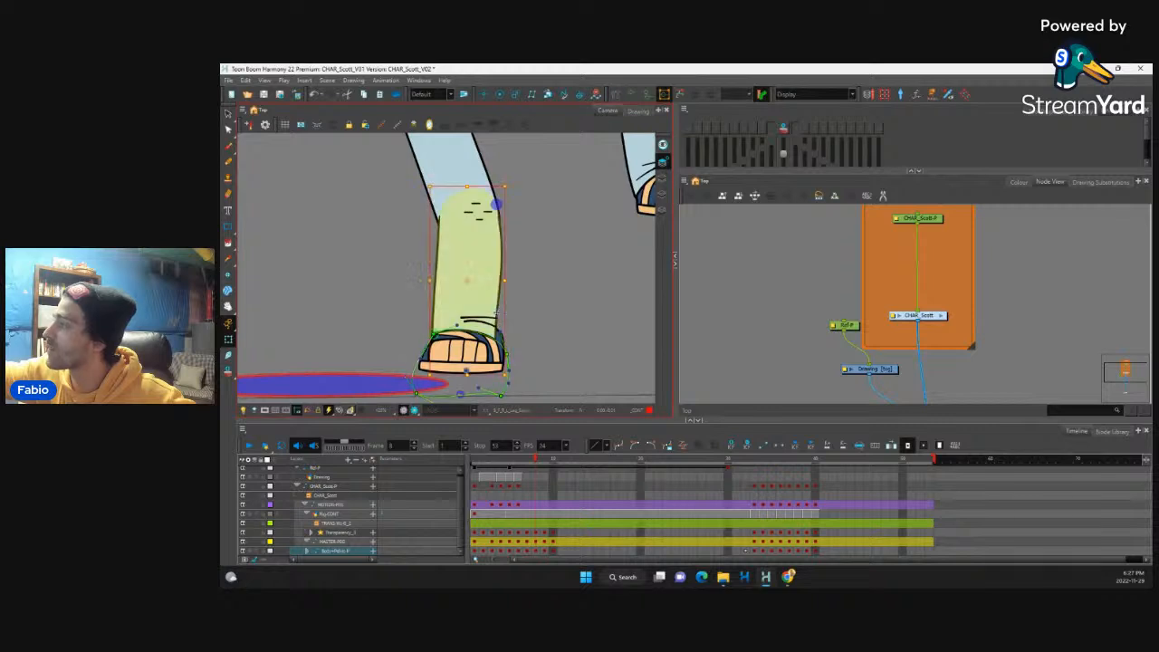
{"action": "key", "text": "shift+F11"}
{"action": "left_click_drag", "start_coordinate": [497, 341], "coordinate": [502, 343]}
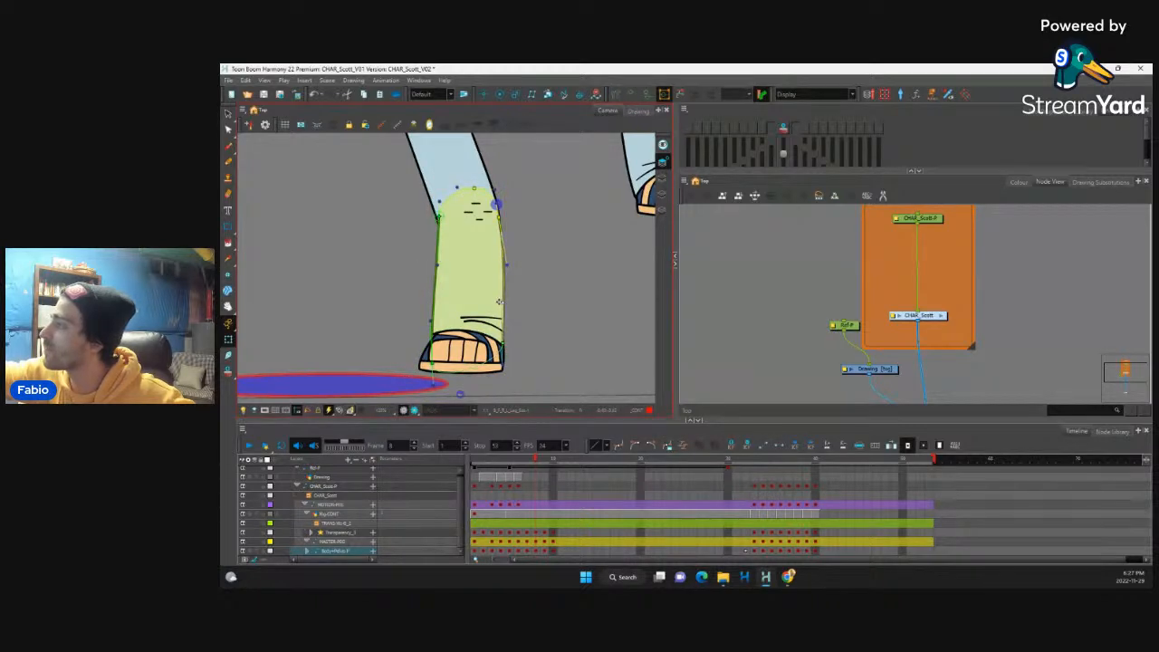
{"action": "left_click_drag", "start_coordinate": [506, 265], "coordinate": [508, 261]}
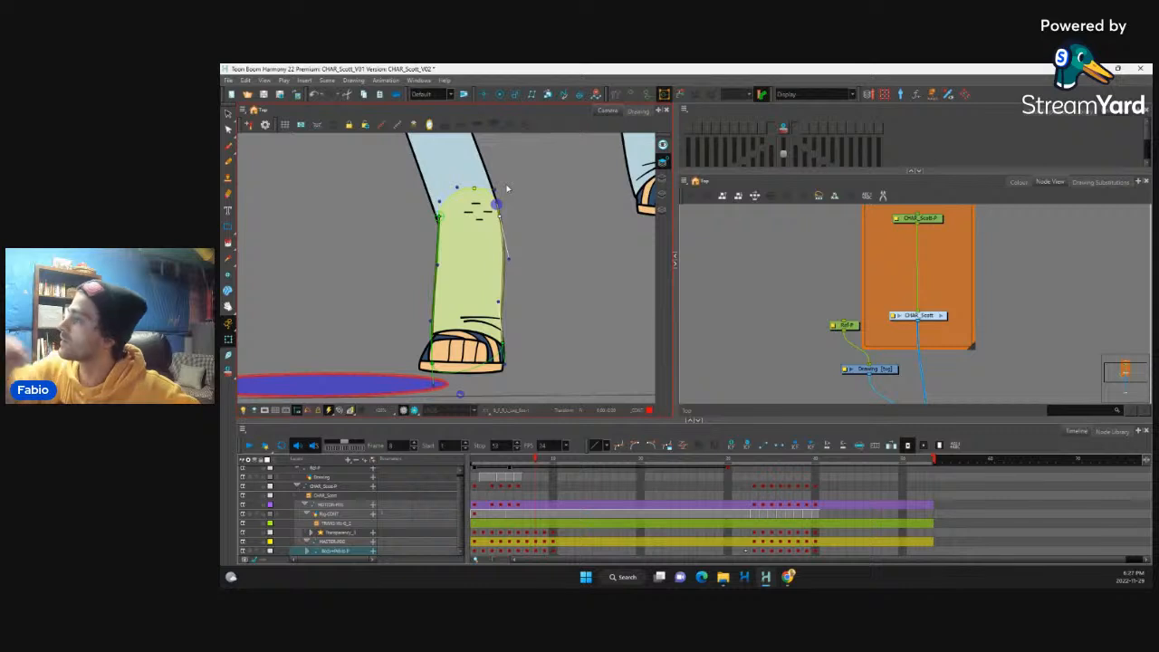
Step: Move the crease detail at the standing leg's cuff up and inward, tilting it slightly
{"action": "left_click", "coordinate": [483, 332]}
{"action": "key", "text": "shift+F11"}
{"action": "left_click_drag", "start_coordinate": [461, 327], "coordinate": [460, 316]}
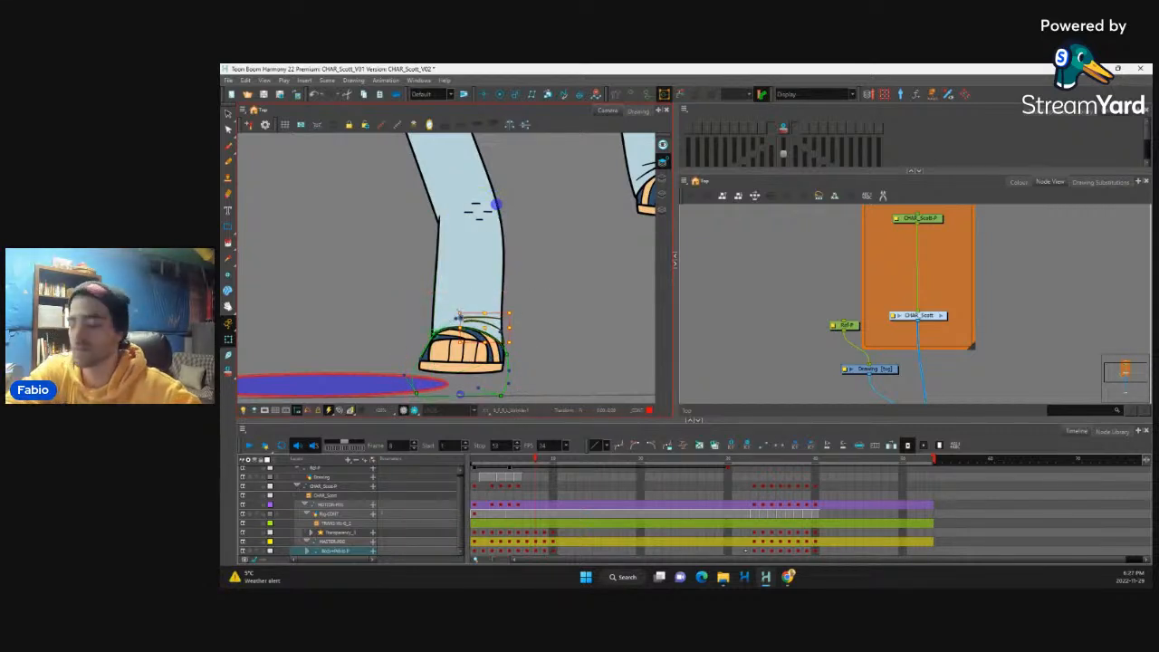
{"action": "key", "text": "Left"}
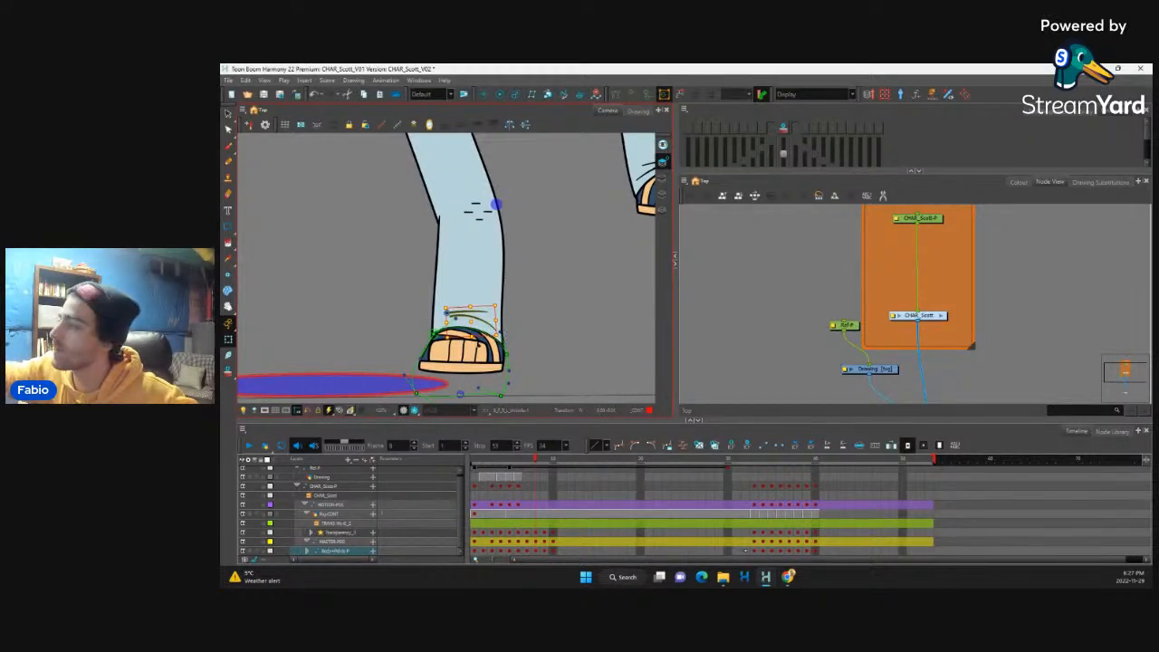
Step: Select the standing foot's toe piece and compare the foot across frames 7, 8 and 9
{"action": "left_click", "coordinate": [477, 355]}
{"action": "left_click", "coordinate": [476, 355]}
{"action": "left_click", "coordinate": [460, 355]}
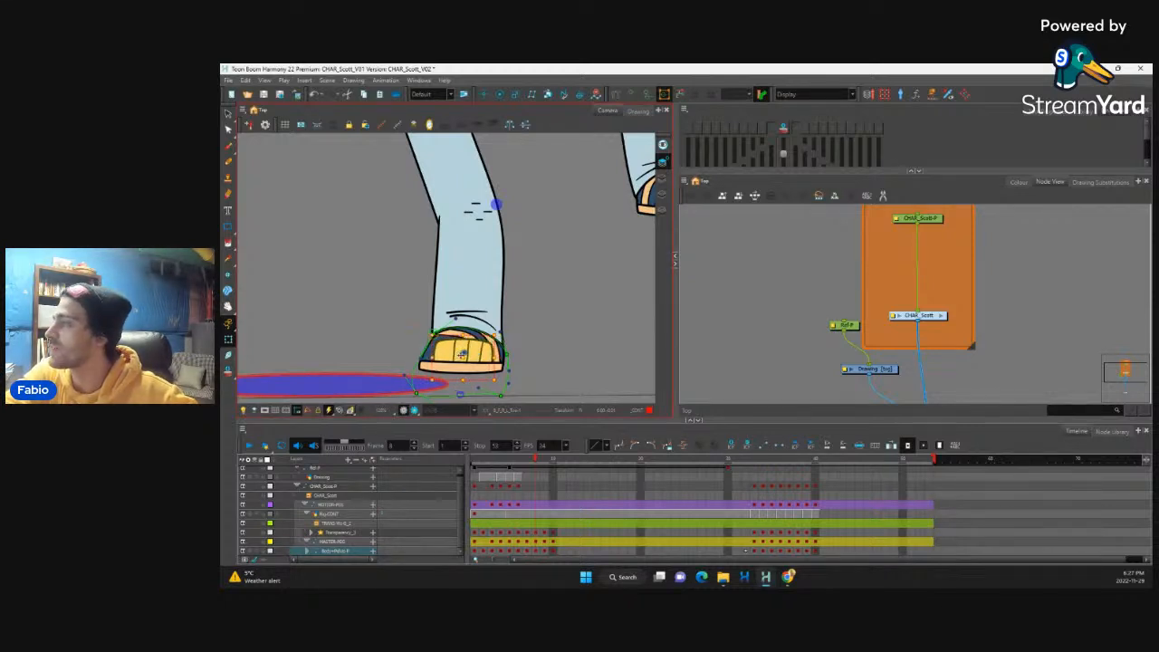
{"action": "key", "text": "comma"}
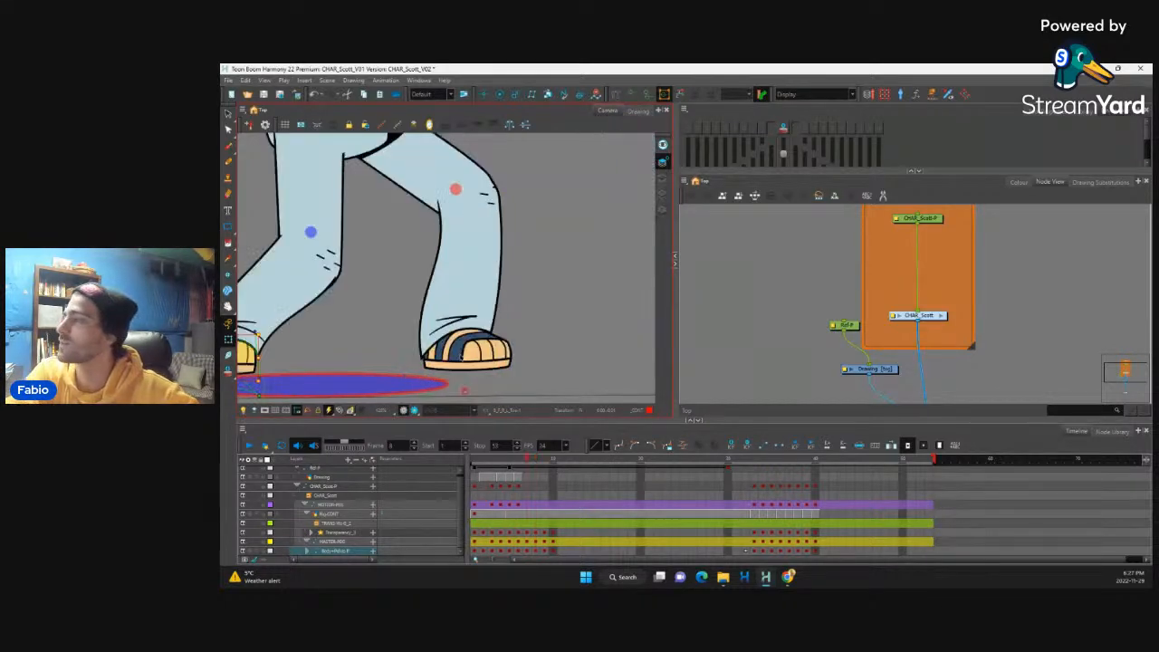
{"action": "key", "text": "period"}
{"action": "key", "text": "period"}
{"action": "key", "text": "comma"}
{"action": "key", "text": "comma"}
{"action": "key", "text": "period"}
{"action": "key", "text": "comma"}
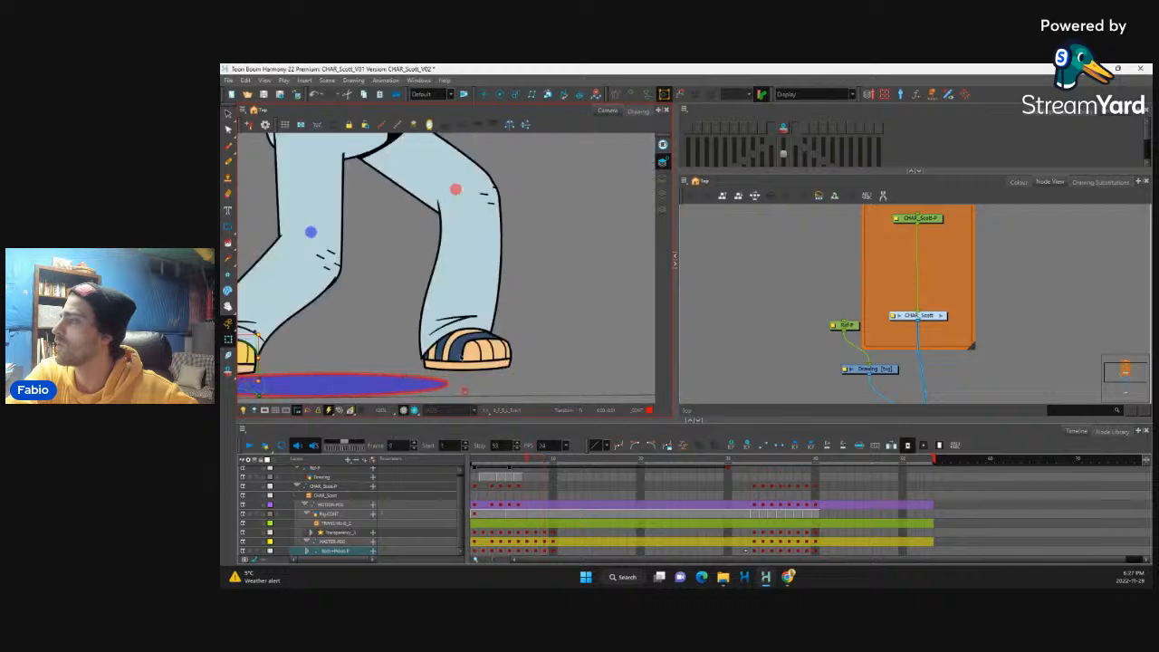
{"action": "key", "text": "period"}
Step: Extend the lower end of the standing sandal's upper band outward to the foot's front edge on frame 8
{"action": "left_click", "coordinate": [446, 337]}
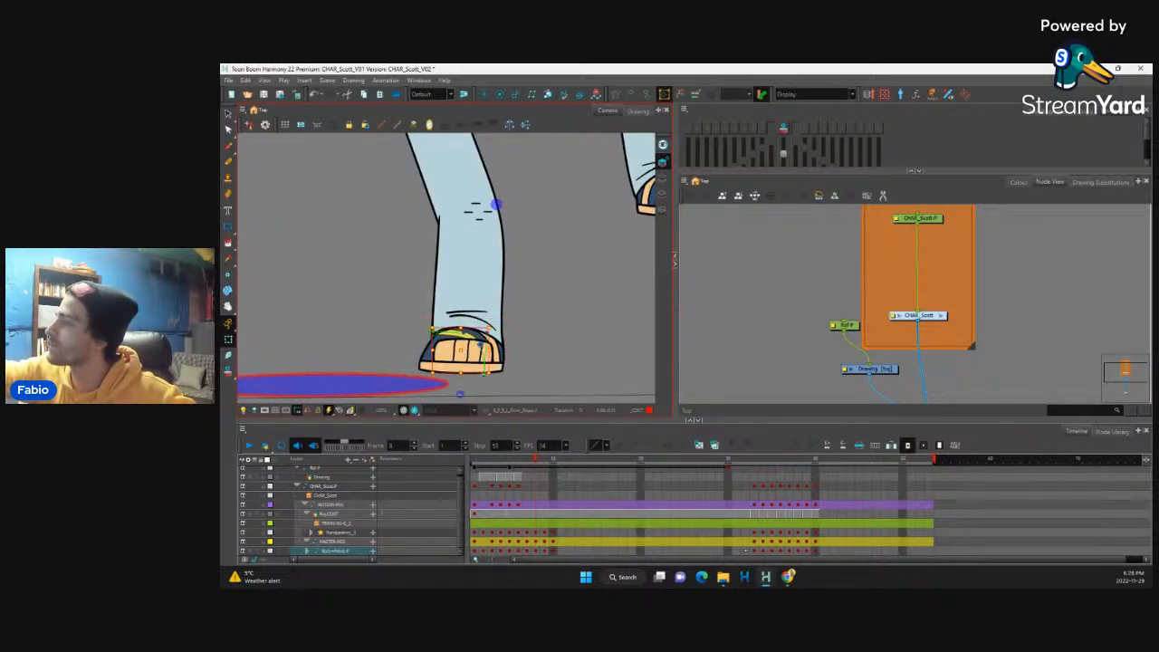
{"action": "left_click_drag", "start_coordinate": [485, 373], "coordinate": [499, 370]}
{"action": "left_click", "coordinate": [490, 379]}
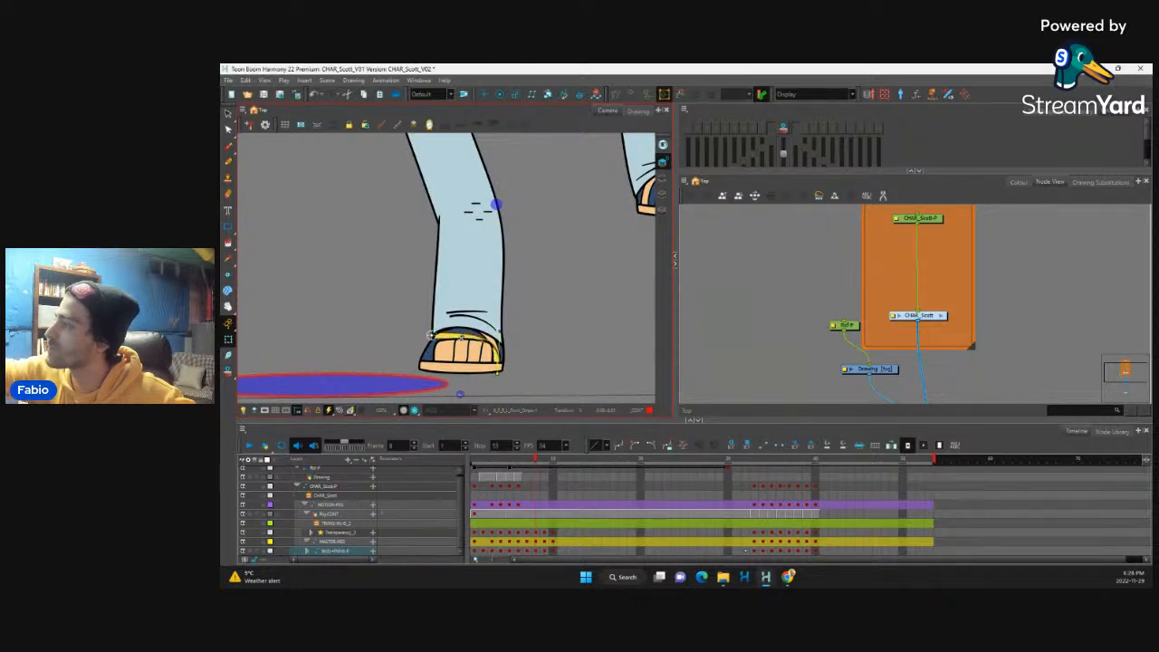
{"action": "left_click", "coordinate": [498, 347]}
{"action": "left_click", "coordinate": [500, 353]}
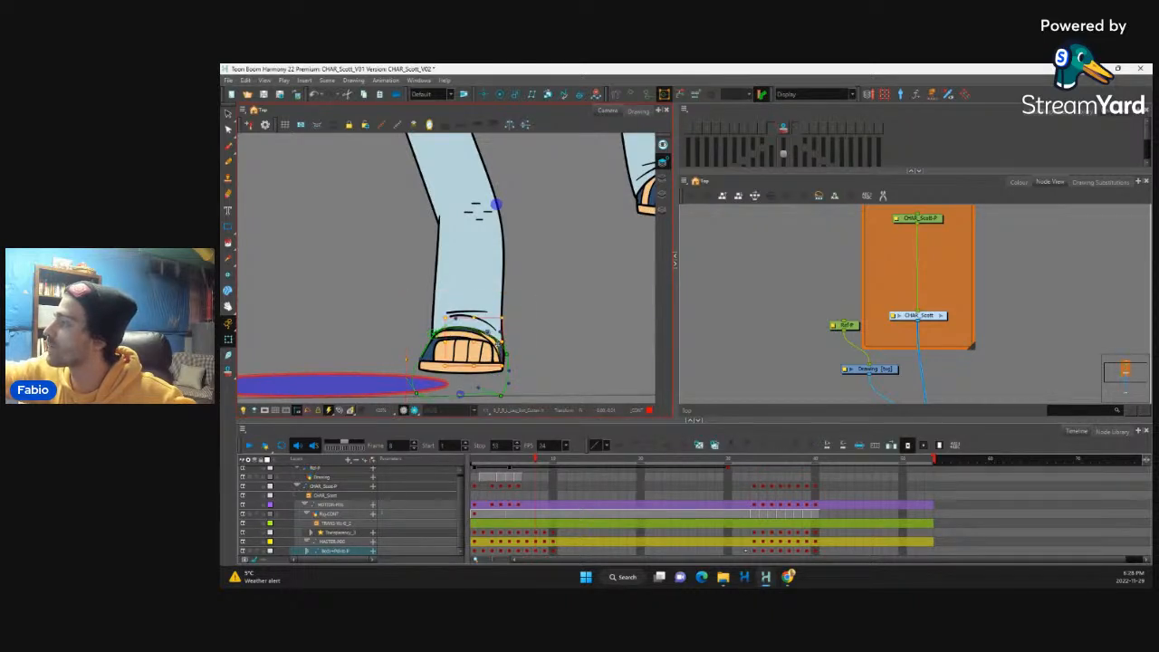
Step: Reshape the standing sandal's base outline with its deformer, adjusting the front edge and pulling the rear edge inward
{"action": "left_click", "coordinate": [498, 335]}
{"action": "left_click_drag", "start_coordinate": [499, 367], "coordinate": [506, 362]}
{"action": "left_click_drag", "start_coordinate": [440, 323], "coordinate": [441, 328]}
{"action": "left_click", "coordinate": [428, 353]}
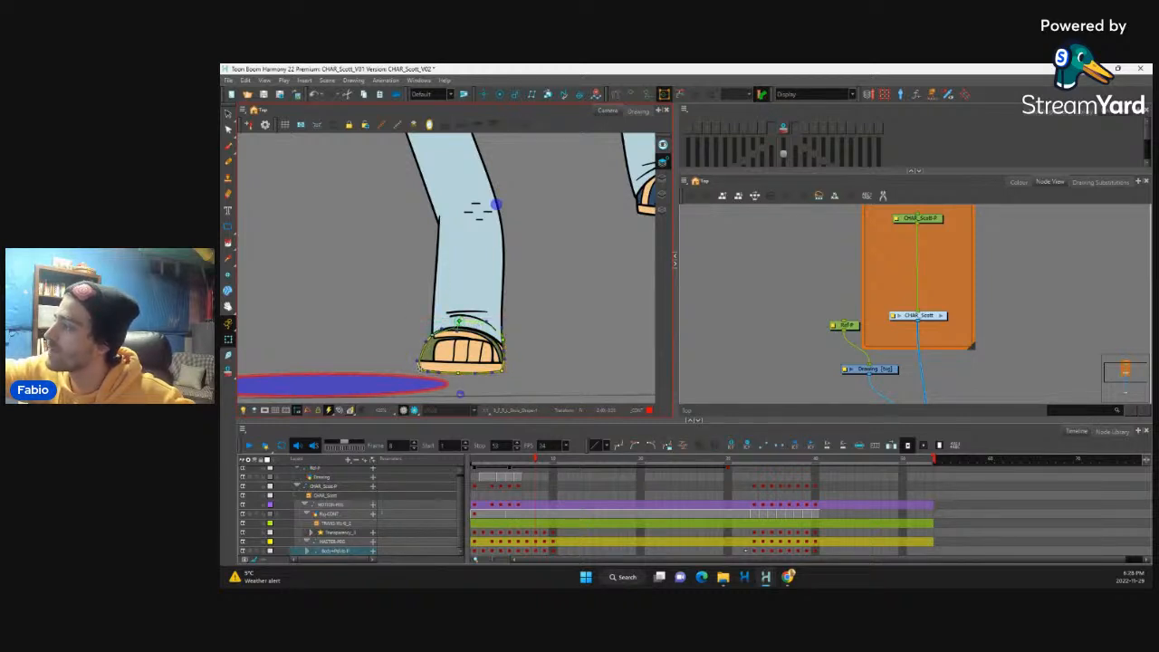
Step: Adjust the rear end and curve of the sandal's upper band to fit the narrowed foot
{"action": "left_click", "coordinate": [446, 335]}
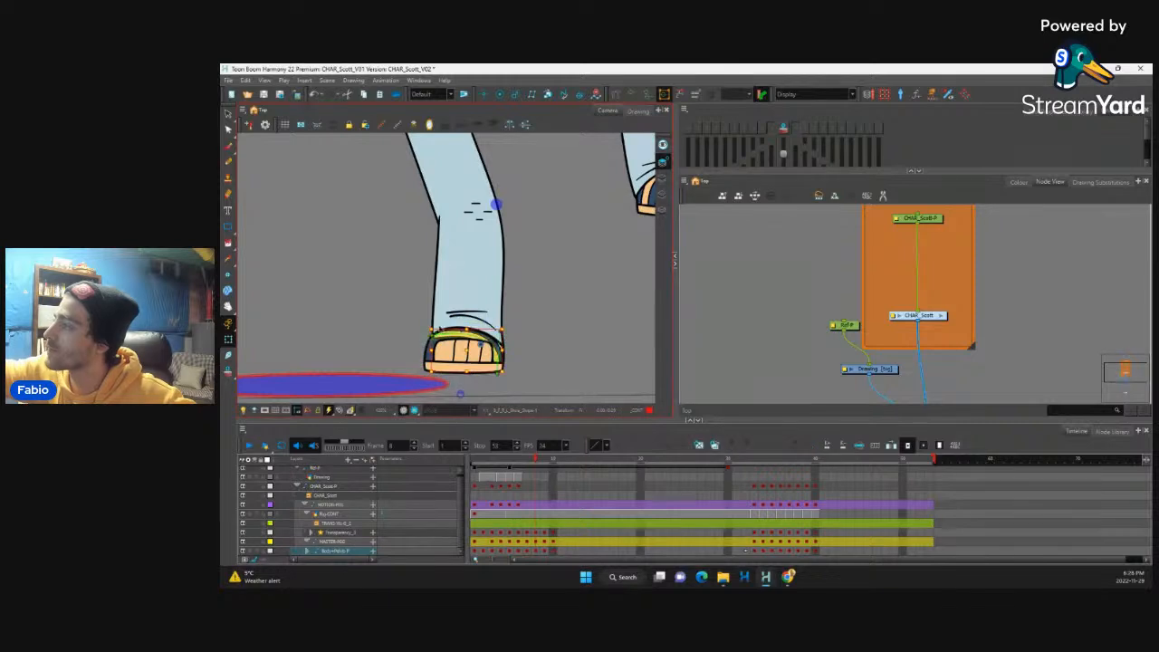
{"action": "left_click", "coordinate": [424, 340]}
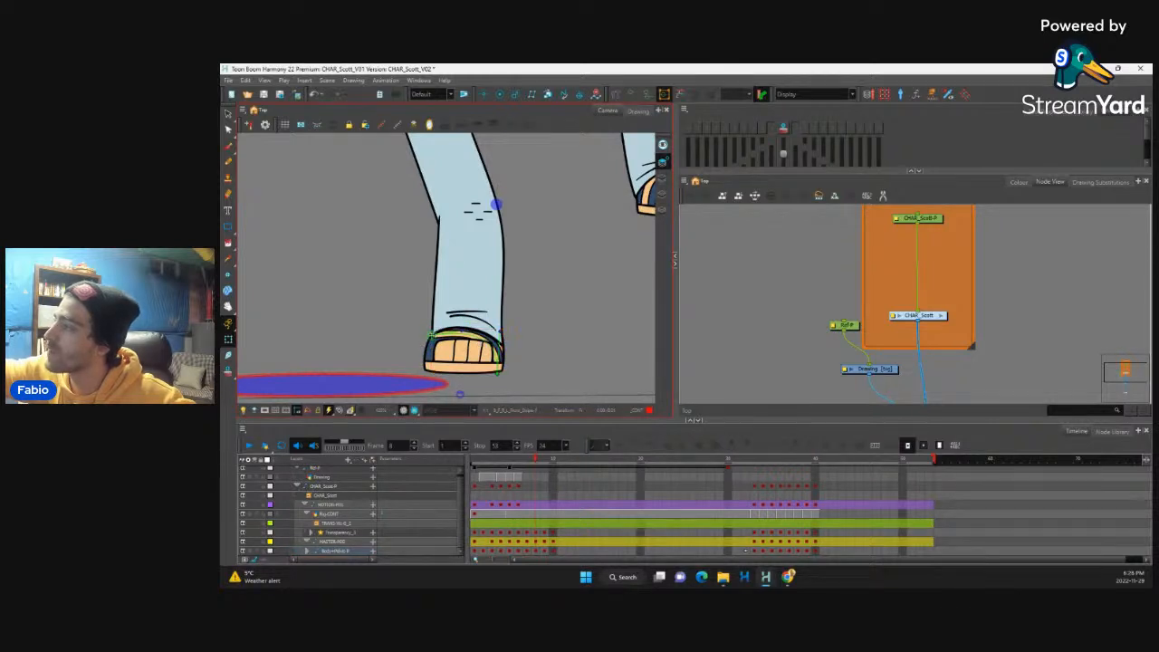
{"action": "left_click_drag", "start_coordinate": [459, 336], "coordinate": [503, 326]}
Step: Nudge the standing foot's toe piece slightly back toward the heel to sit centred in the sandal
{"action": "left_click", "coordinate": [471, 357]}
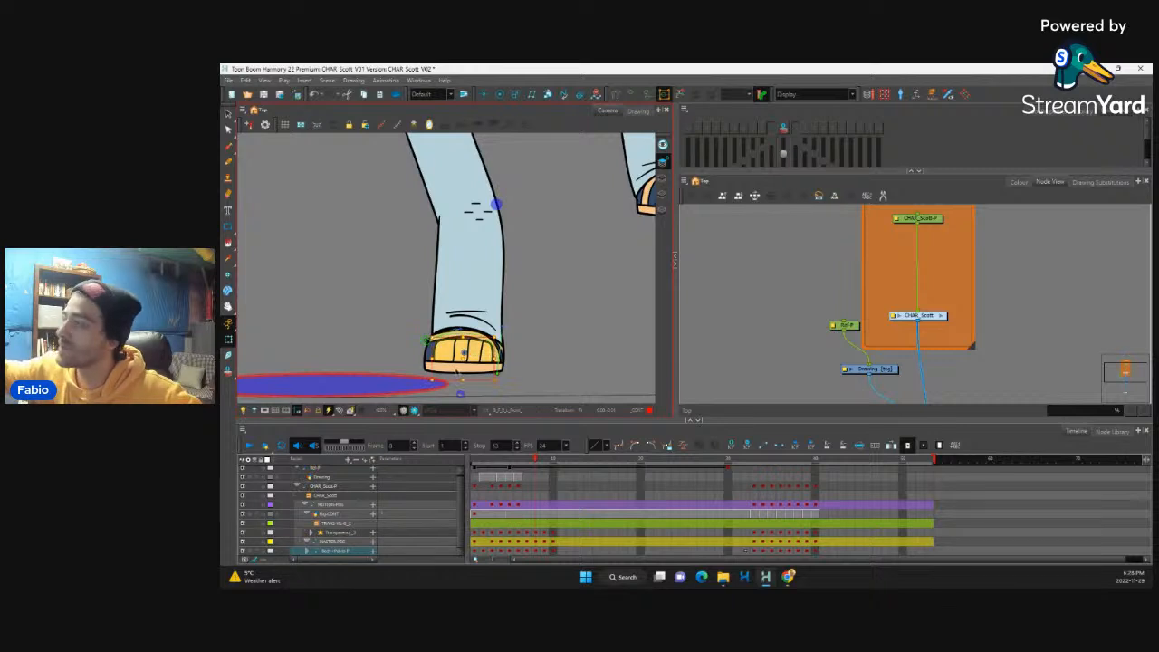
{"action": "left_click", "coordinate": [460, 369]}
{"action": "left_click", "coordinate": [459, 359]}
{"action": "key", "text": "Left"}
{"action": "key", "text": "Left"}
{"action": "key", "text": "Left"}
{"action": "key", "text": "Left"}
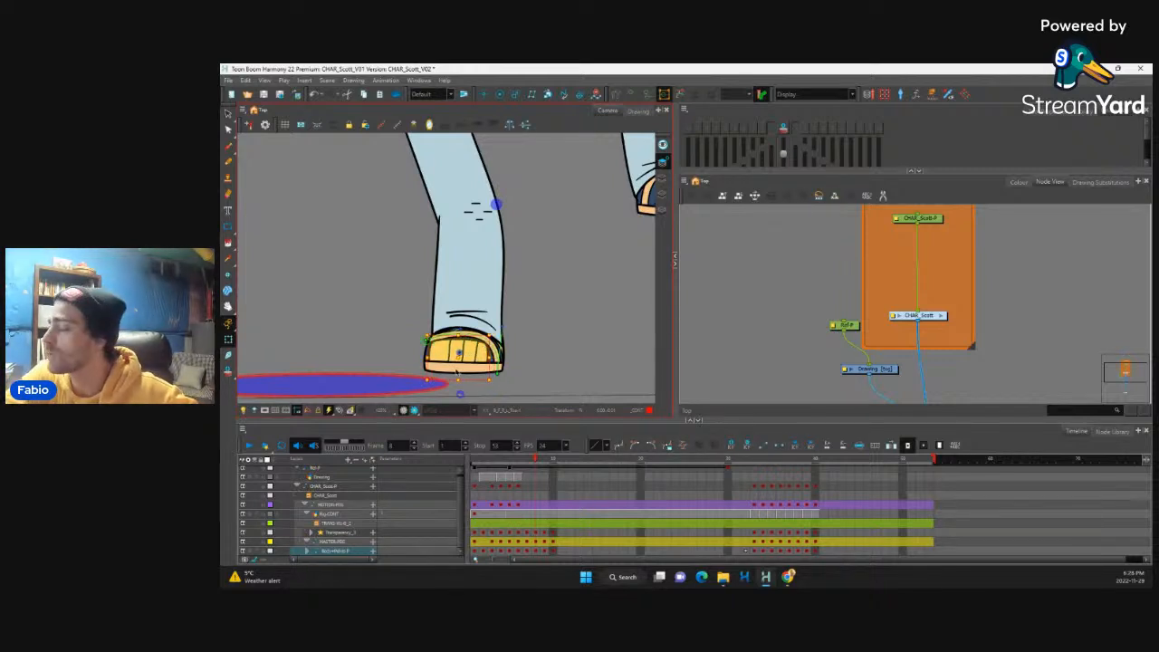
Step: Refine the standing shin's front outline with its deformer, moving the ankle point and lower curve slightly outward
{"action": "scroll", "coordinate": [556, 250], "scroll_direction": "down", "scroll_amount": 6}
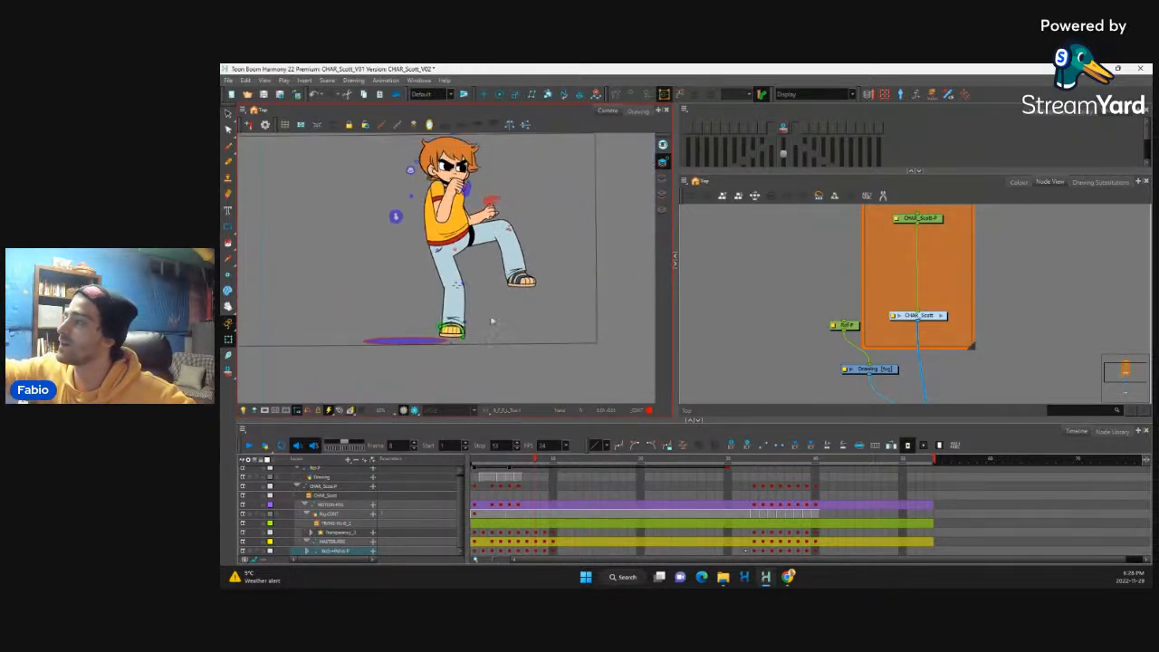
{"action": "scroll", "coordinate": [492, 321], "scroll_direction": "up", "scroll_amount": 8}
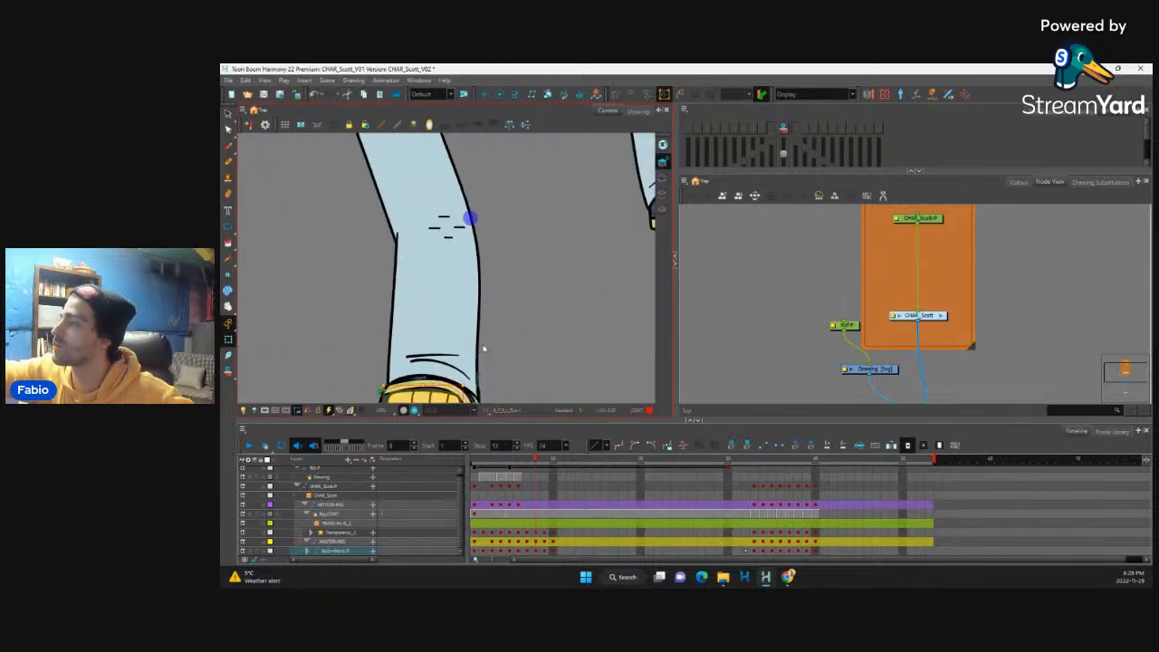
{"action": "left_click", "coordinate": [478, 336]}
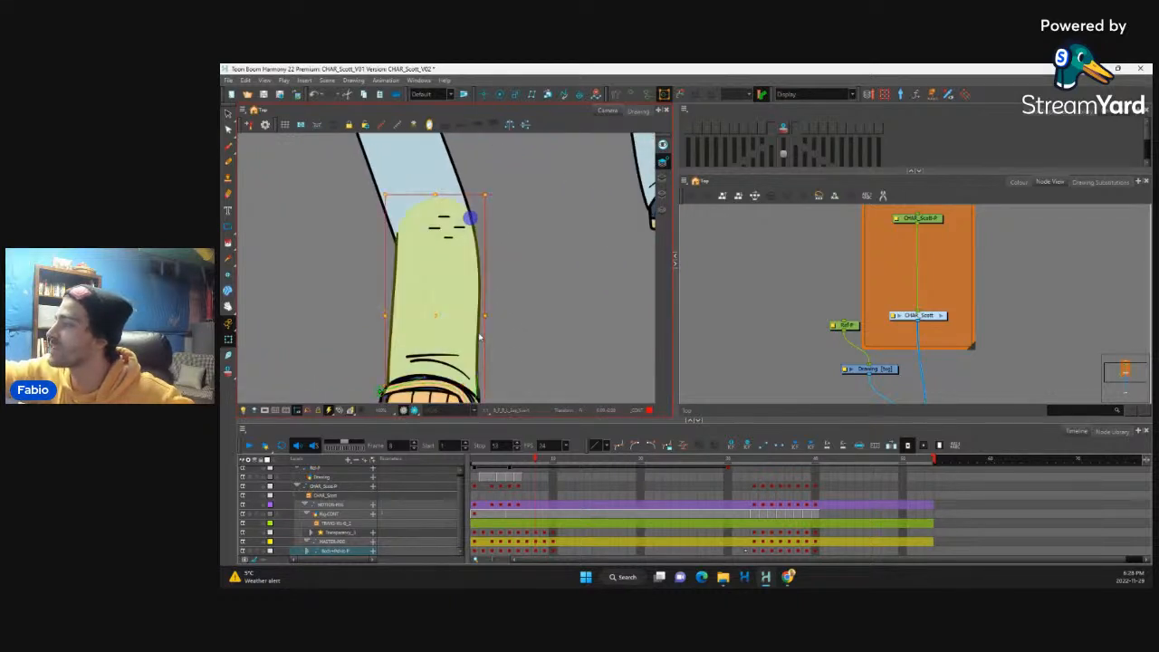
{"action": "left_click_drag", "start_coordinate": [507, 326], "coordinate": [506, 293]}
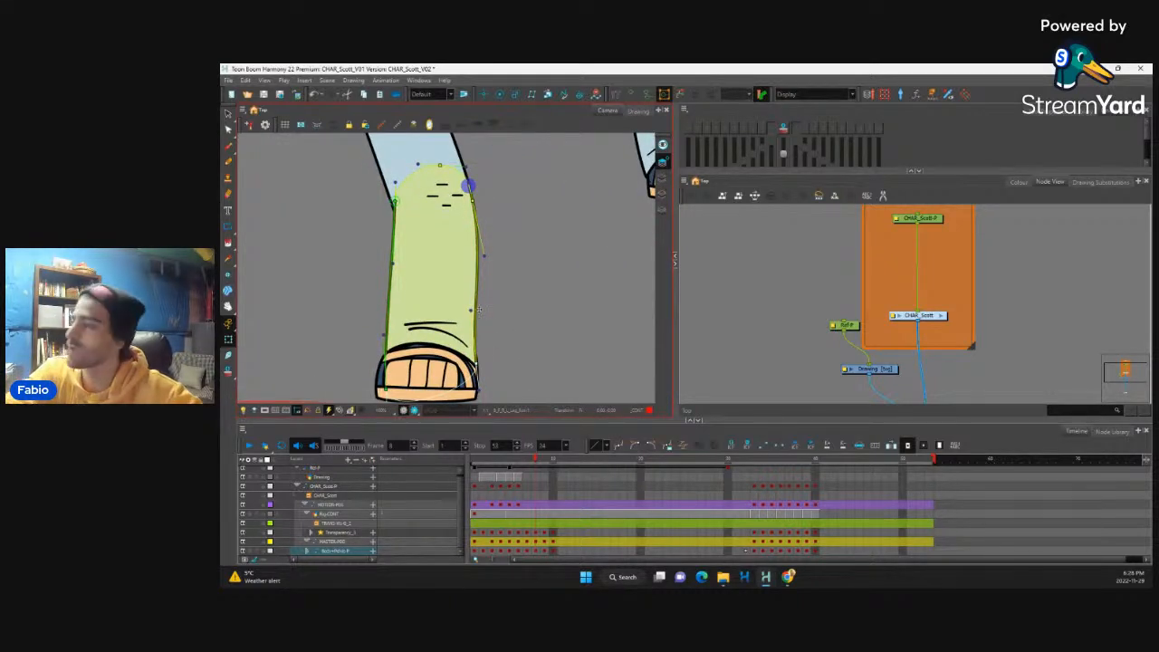
{"action": "left_click_drag", "start_coordinate": [475, 363], "coordinate": [480, 365]}
{"action": "left_click_drag", "start_coordinate": [475, 311], "coordinate": [478, 310]}
{"action": "key", "text": "Escape"}
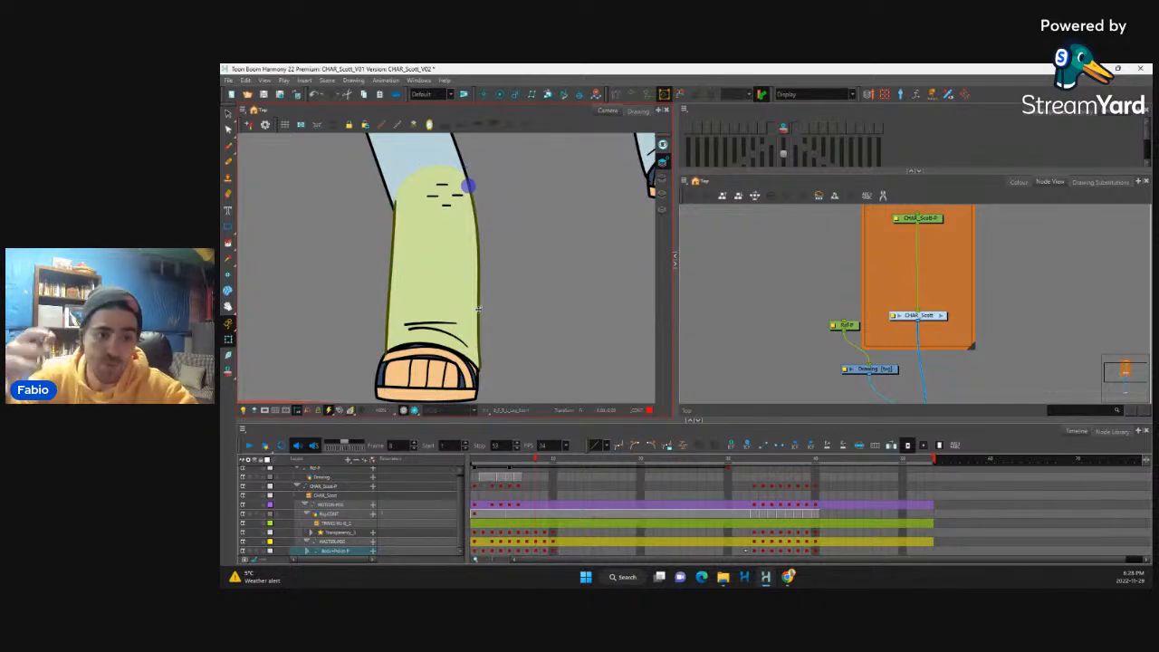
{"action": "scroll", "coordinate": [549, 291], "scroll_direction": "down", "scroll_amount": 6}
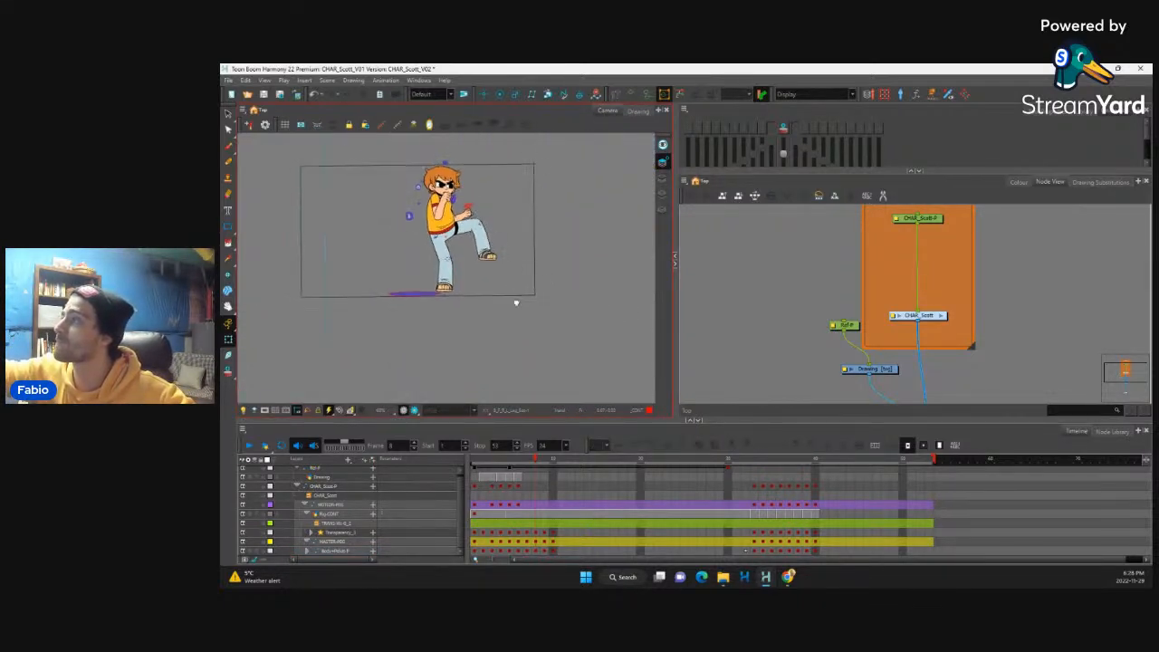
{"action": "scroll", "coordinate": [516, 303], "scroll_direction": "up", "scroll_amount": 3}
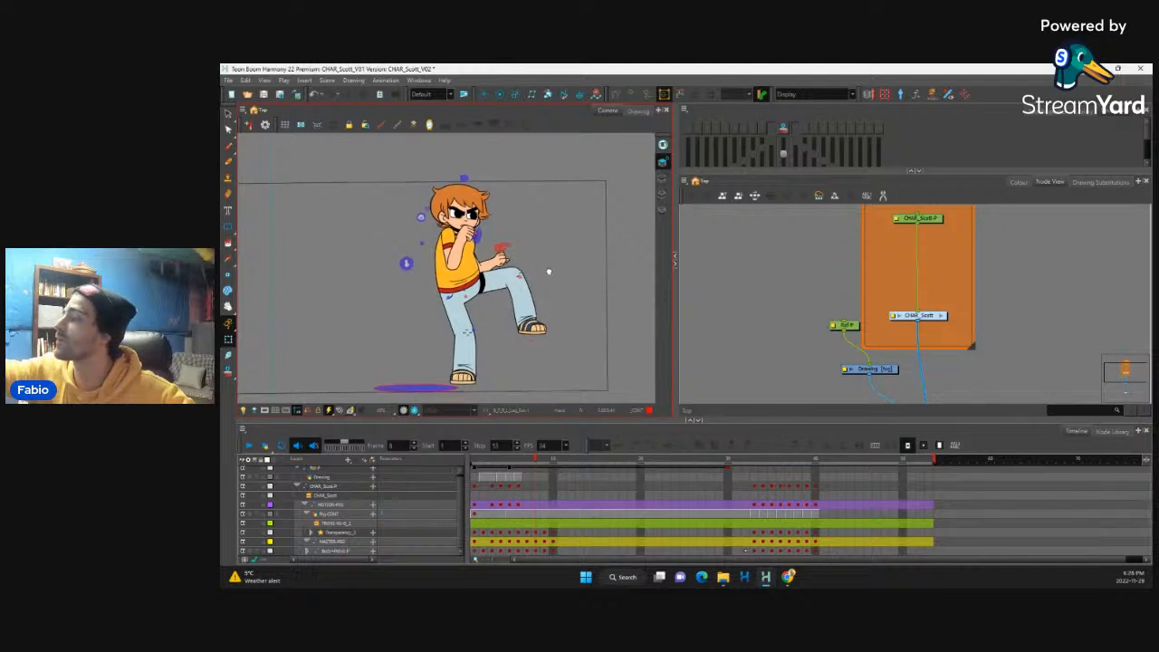
Step: Insert an extra frame after the frame 7 punch across all rig layers and make frame 8 a tweened in-between, checking it against frame 7
{"action": "left_click", "coordinate": [499, 471]}
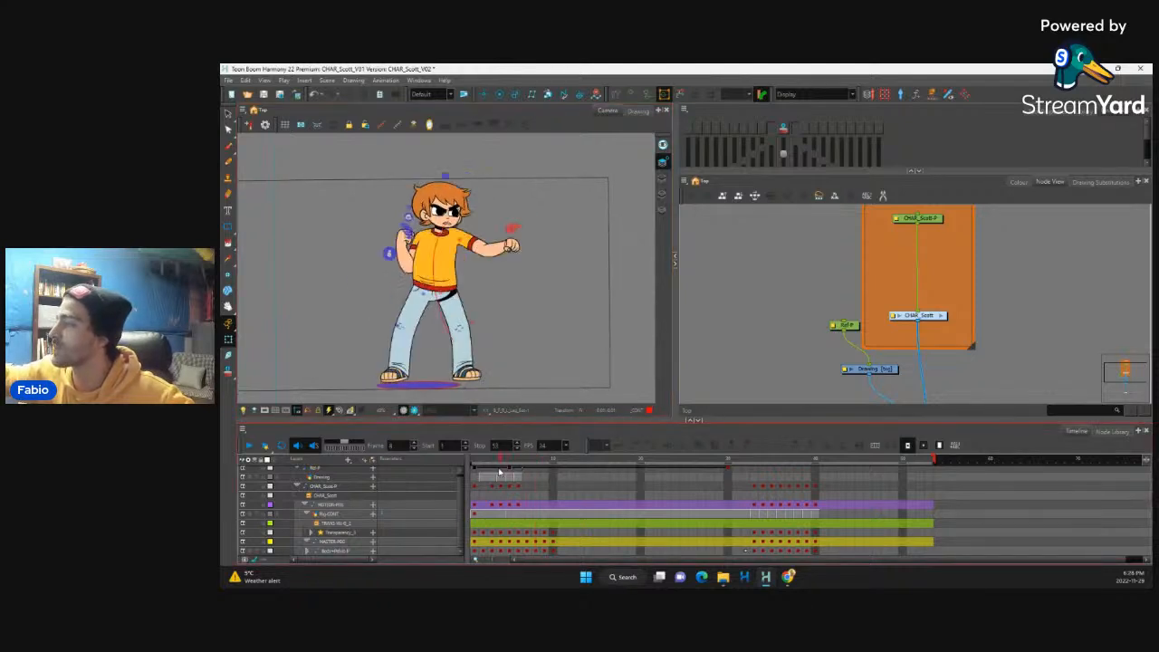
{"action": "left_click_drag", "start_coordinate": [499, 471], "coordinate": [528, 551]}
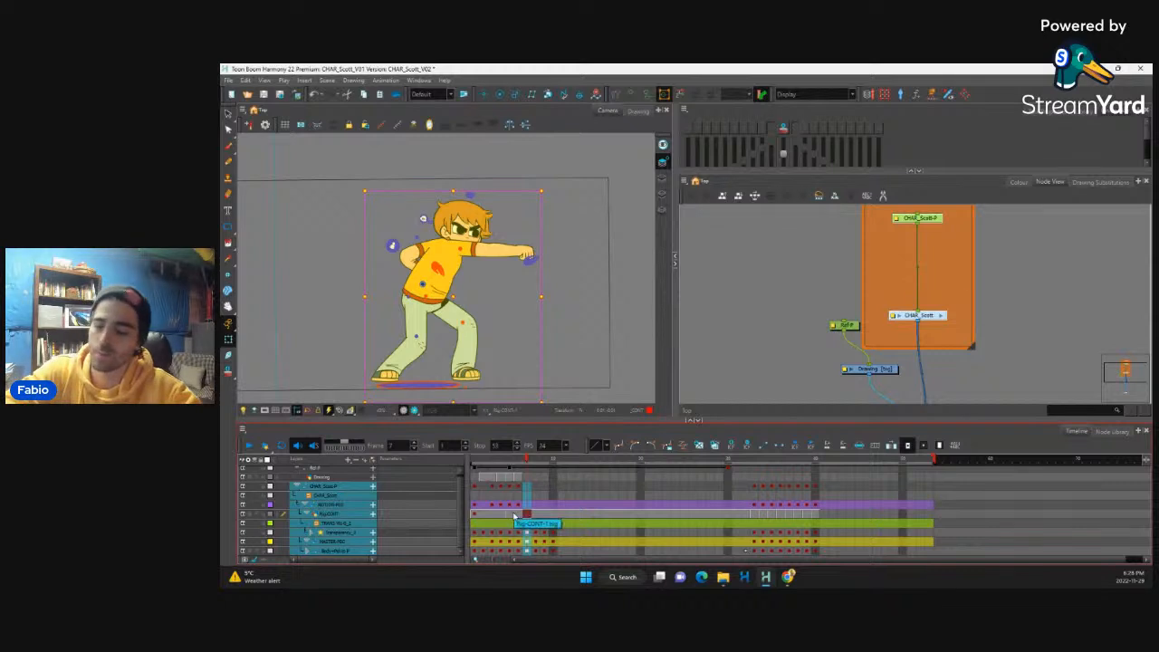
{"action": "key", "text": "plus"}
{"action": "left_click", "coordinate": [536, 545]}
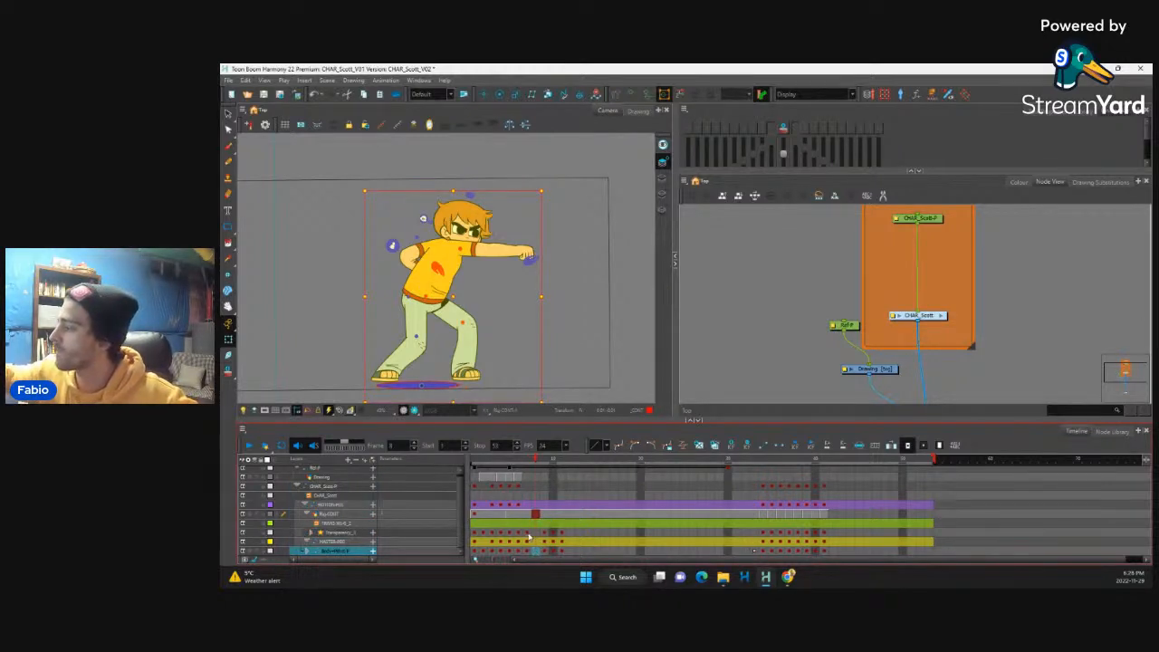
{"action": "left_click_drag", "start_coordinate": [530, 537], "coordinate": [533, 533]}
{"action": "key", "text": "ctrl+j"}
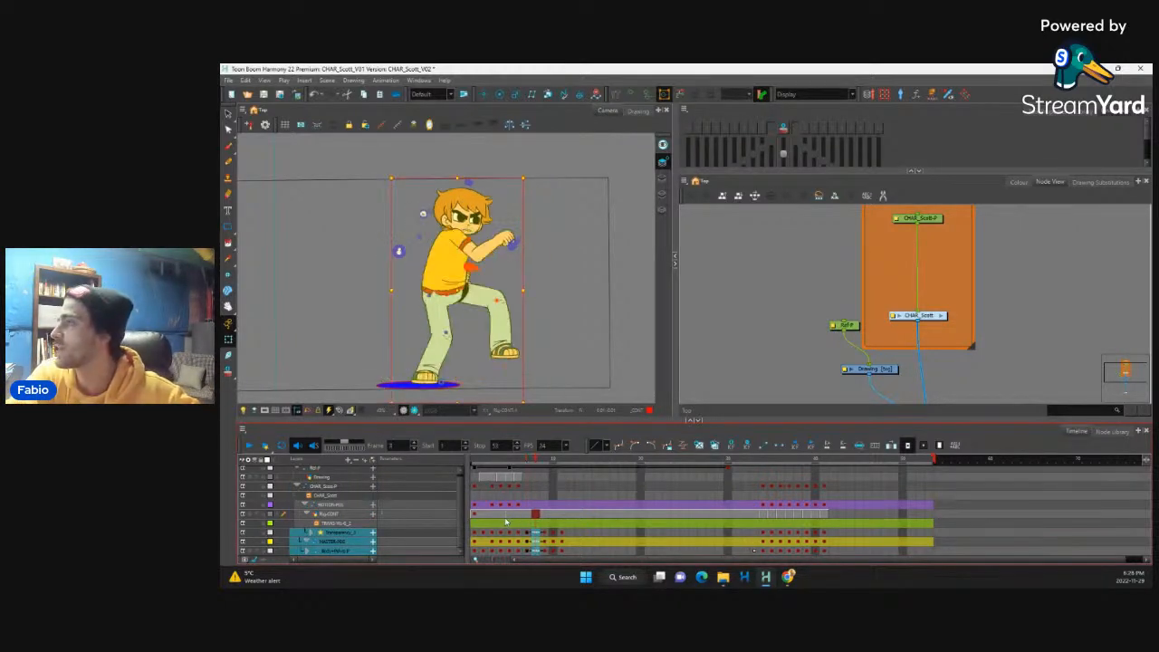
{"action": "key", "text": "comma"}
{"action": "key", "text": "period"}
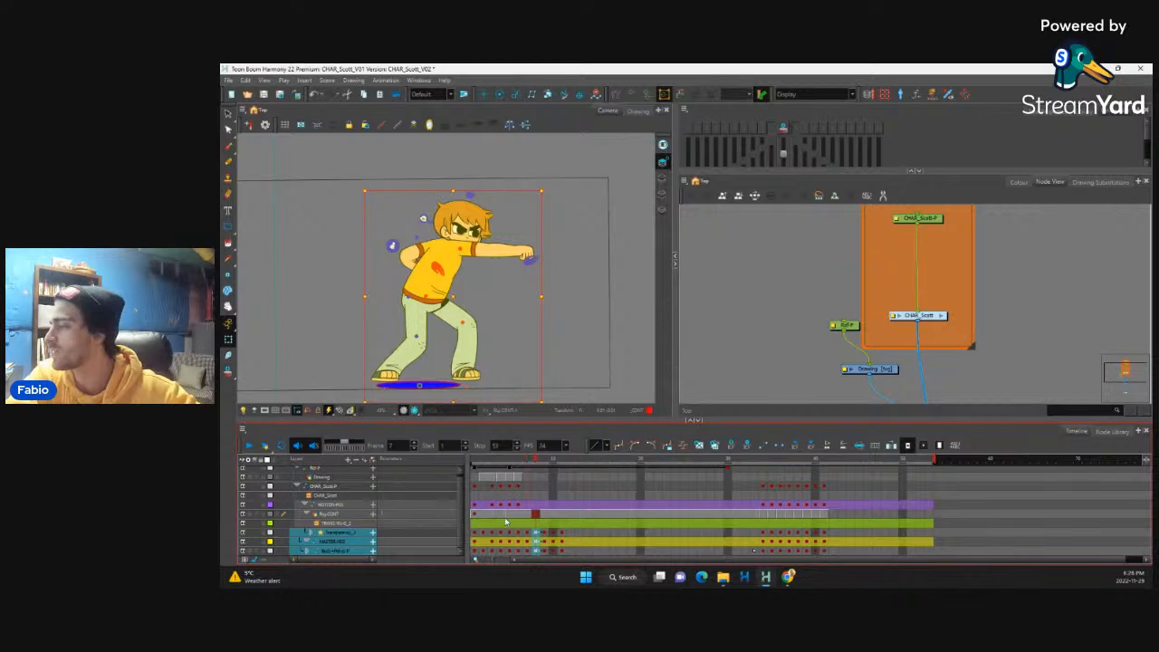
{"action": "key", "text": "comma"}
{"action": "key", "text": "period"}
{"action": "key", "text": "comma"}
{"action": "key", "text": "period"}
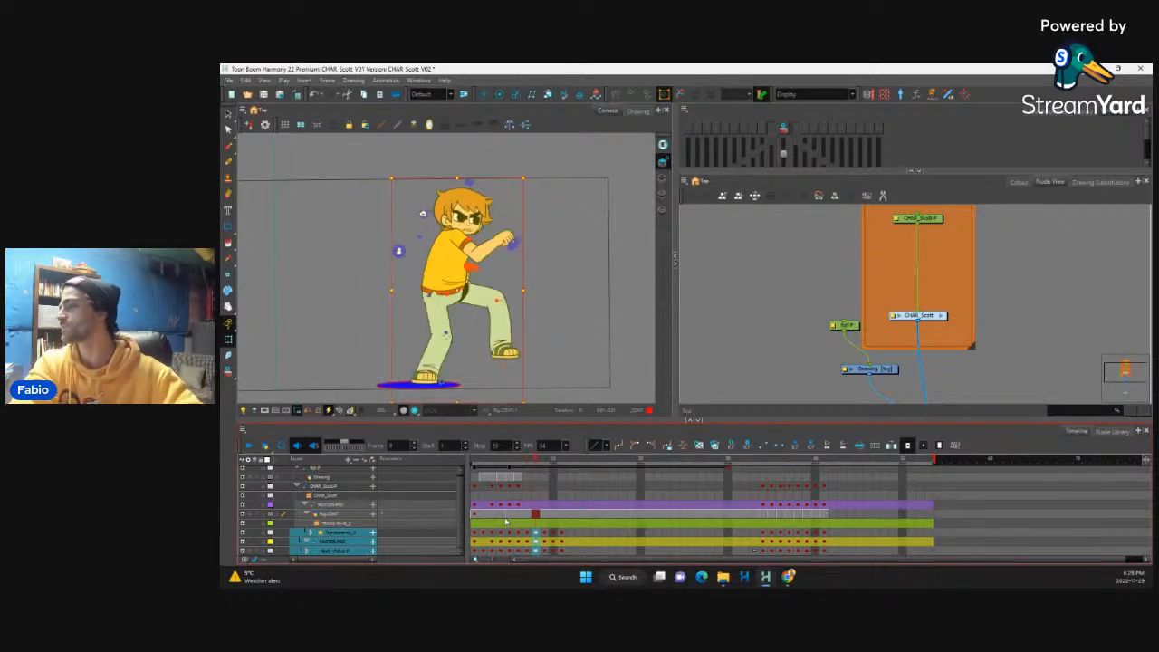
Step: Turn on onion skinning and swing the raised leg down toward the ground on frame 8
{"action": "left_click", "coordinate": [783, 128]}
{"action": "left_click", "coordinate": [434, 361]}
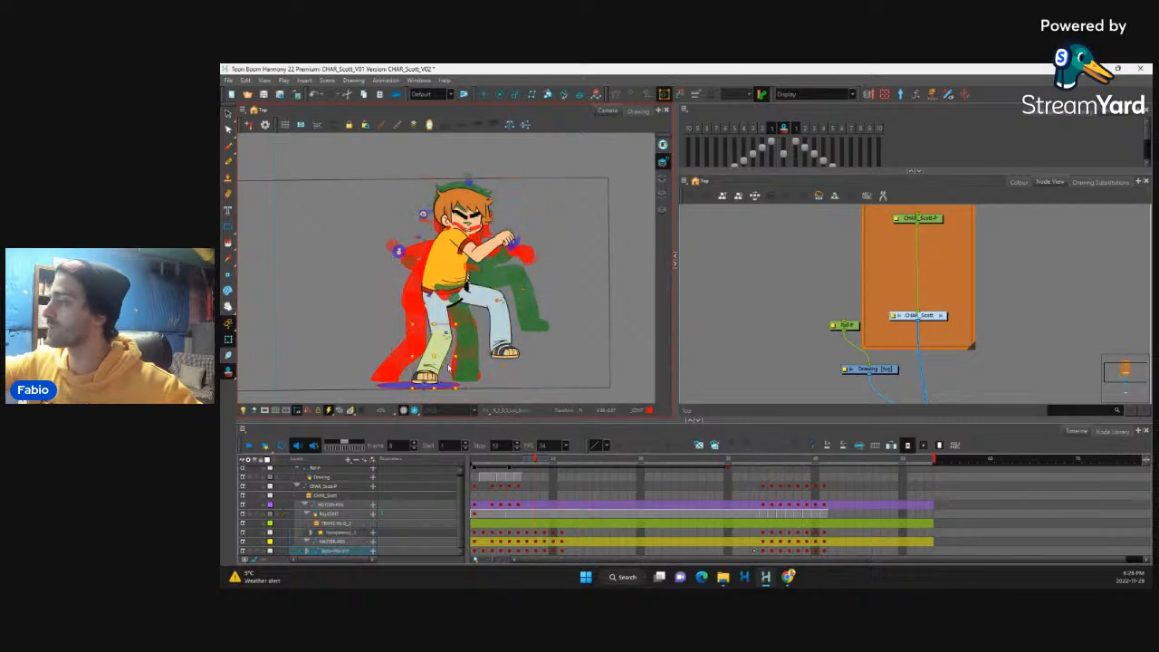
{"action": "left_click", "coordinate": [504, 335]}
{"action": "key", "text": "b"}
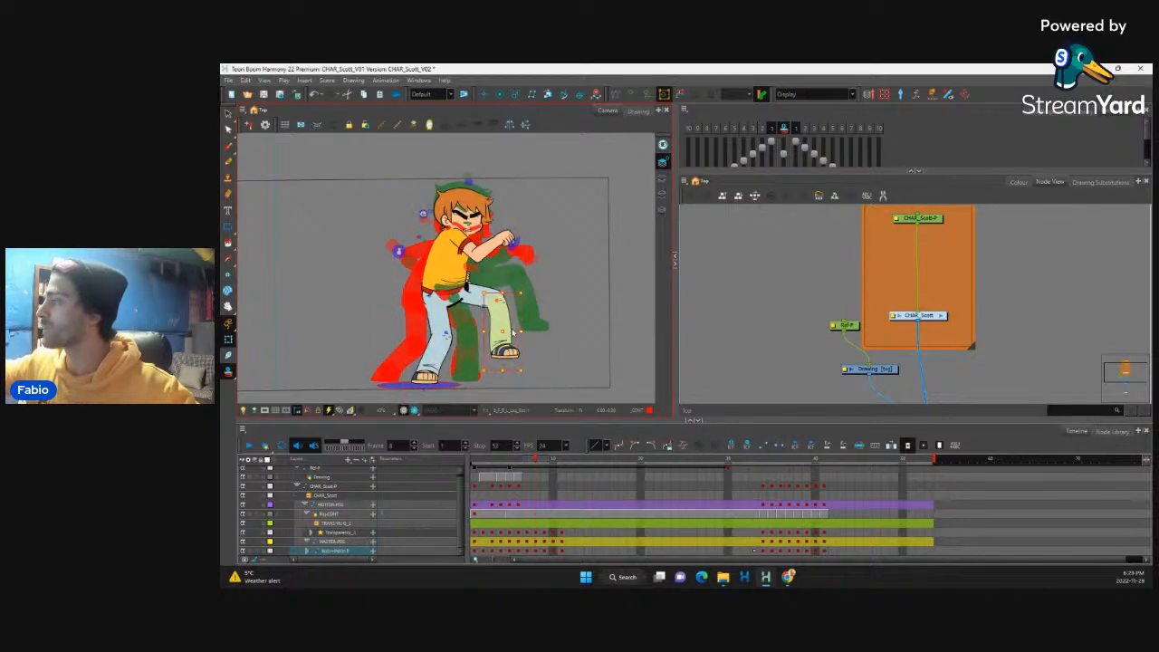
{"action": "key", "text": "b"}
{"action": "left_click_drag", "start_coordinate": [530, 373], "coordinate": [471, 356]}
{"action": "left_click", "coordinate": [481, 373]}
{"action": "key", "text": "ctrl+z"}
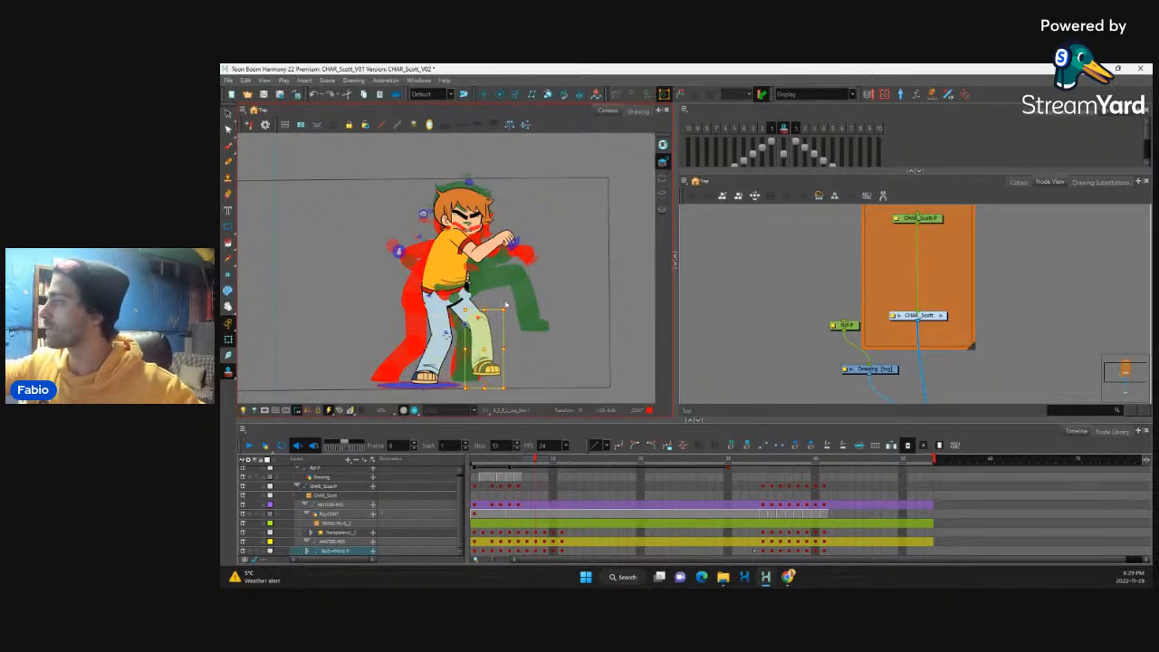
Step: Rotate the lowered leg's shin to bring its foot over the previous frame's foot, hiding the next-frame onion skin
{"action": "key", "text": "b"}
{"action": "mouse_move", "coordinate": [513, 390]}
{"action": "left_mouse_down"}
{"action": "mouse_move", "coordinate": [481, 378]}
{"action": "mouse_move", "coordinate": [504, 392]}
{"action": "left_mouse_up"}
{"action": "key", "text": "ctrl+z"}
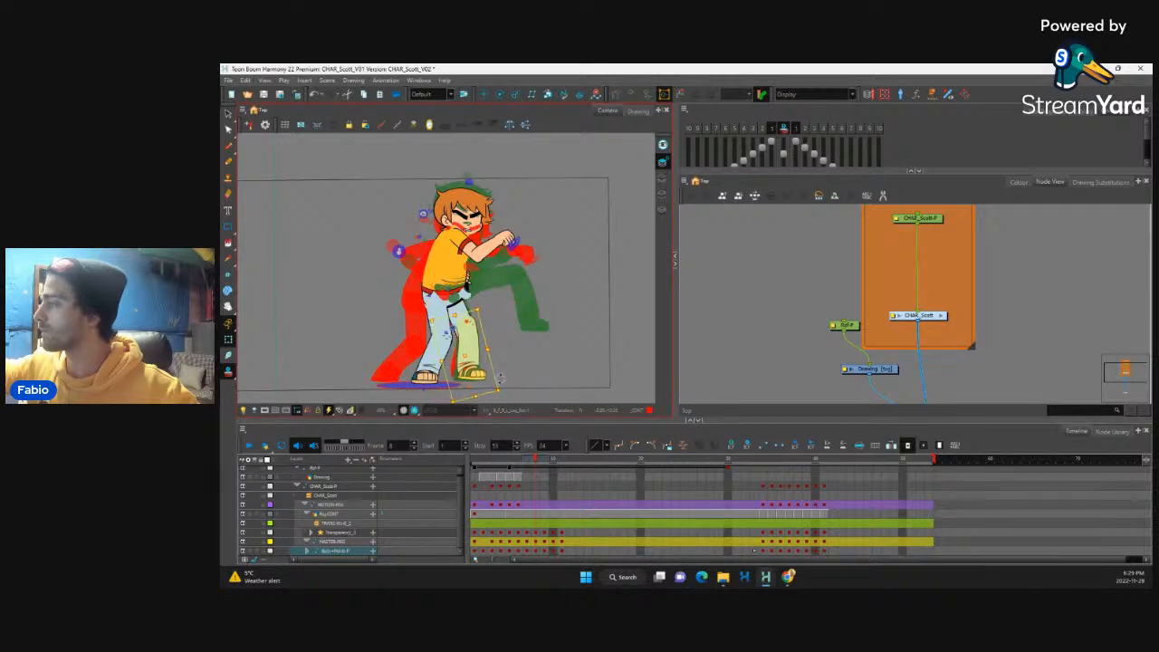
{"action": "left_click", "coordinate": [794, 130]}
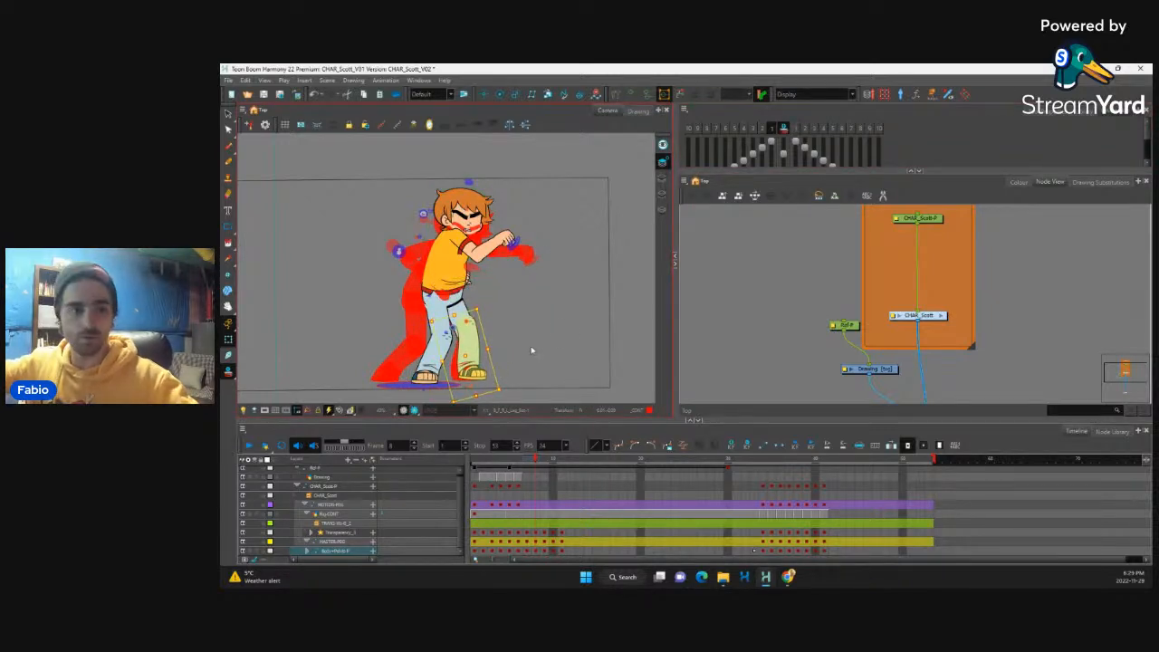
{"action": "scroll", "coordinate": [518, 361], "scroll_direction": "up", "scroll_amount": 5}
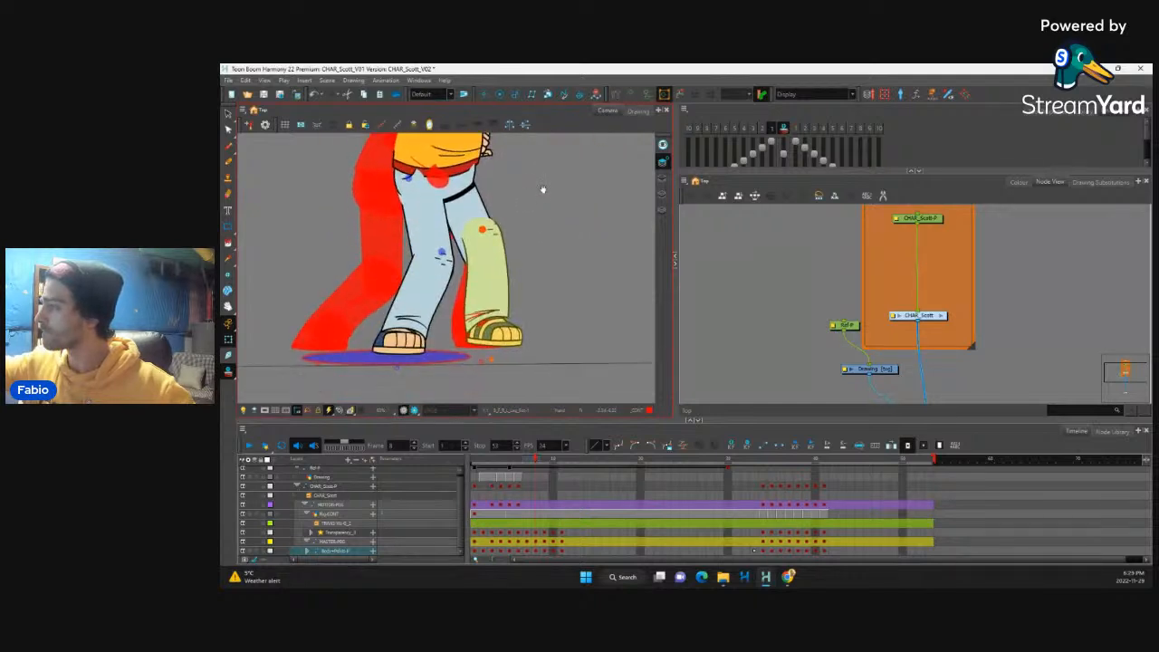
{"action": "left_click_drag", "start_coordinate": [544, 189], "coordinate": [546, 185]}
{"action": "left_click_drag", "start_coordinate": [515, 294], "coordinate": [505, 293]}
Step: Nudge the lowered shin and foot in small increments to line them up with the previous frame's leg
{"action": "key", "text": "Left"}
{"action": "key", "text": "Left"}
{"action": "key", "text": "Left"}
{"action": "key", "text": "Left"}
{"action": "key", "text": "Down"}
{"action": "key", "text": "Down"}
{"action": "key", "text": "Right"}
{"action": "key", "text": "Right"}
{"action": "key", "text": "Right"}
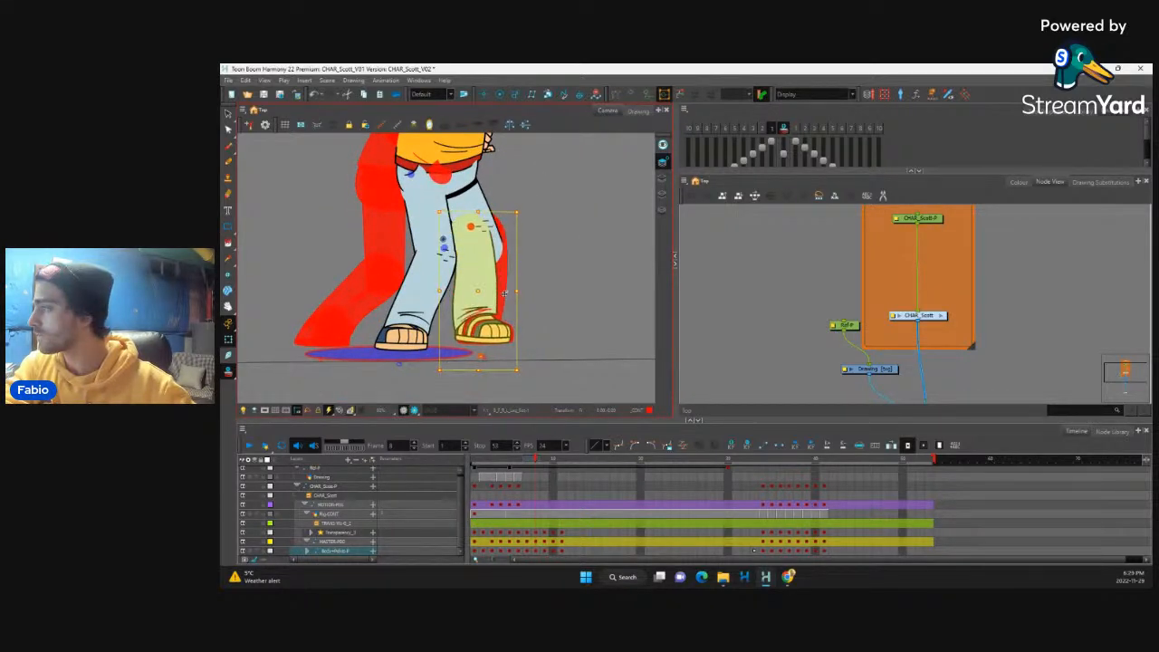
{"action": "key", "text": "Right"}
{"action": "key", "text": "Up"}
Step: Reselect the lowered shin through the foot's parent layers and nudge it slightly forward
{"action": "left_click", "coordinate": [506, 338]}
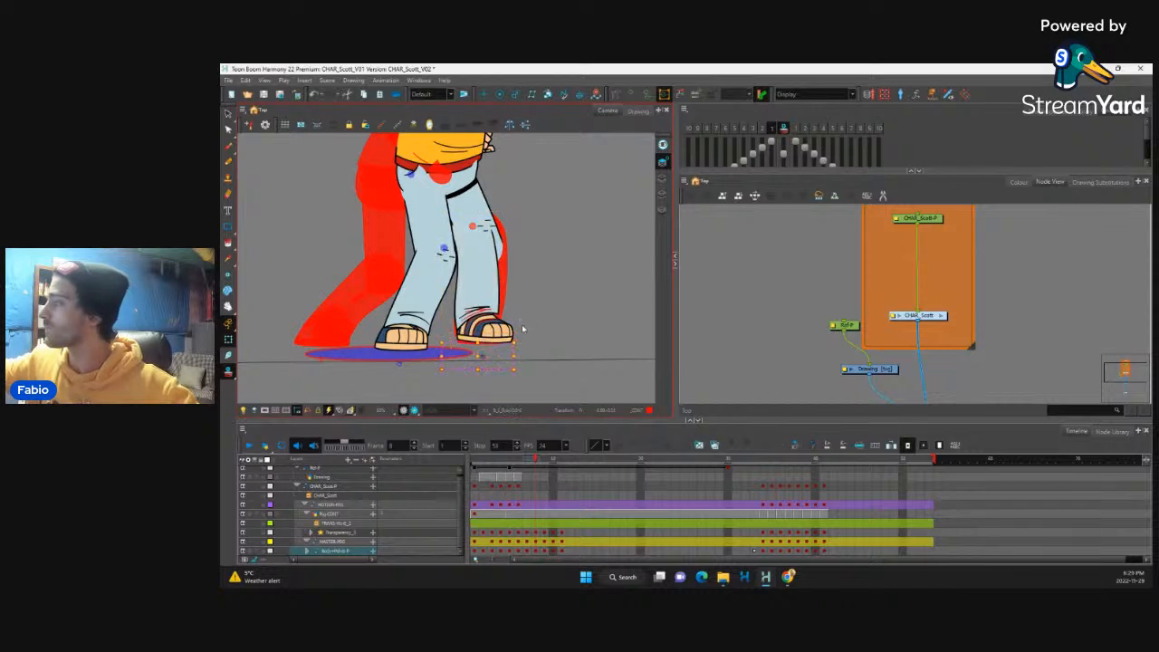
{"action": "key", "text": "b"}
{"action": "key", "text": "b"}
{"action": "key", "text": "b"}
{"action": "key", "text": "b"}
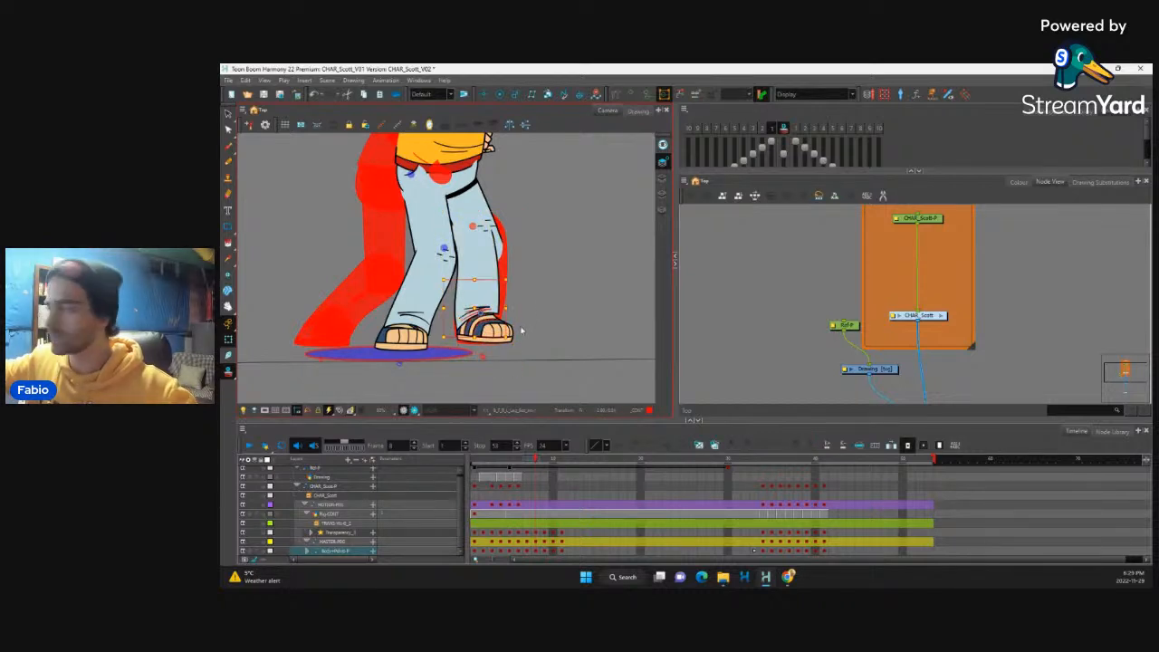
{"action": "key", "text": "b"}
{"action": "key", "text": "b"}
{"action": "key", "text": "b"}
{"action": "key", "text": "b"}
{"action": "key", "text": "b"}
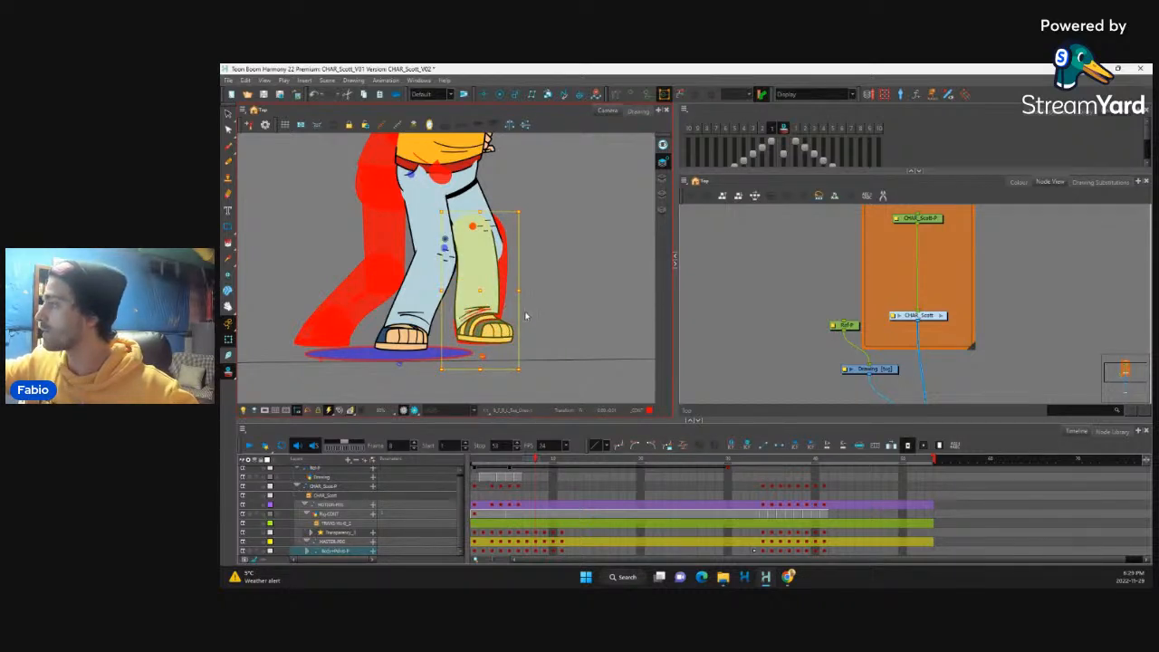
{"action": "key", "text": "shift+b"}
{"action": "key", "text": "Right"}
{"action": "key", "text": "Right"}
Step: Nudge the lowered shin slightly back and down to bring the foot closer to the ground
{"action": "key", "text": "b"}
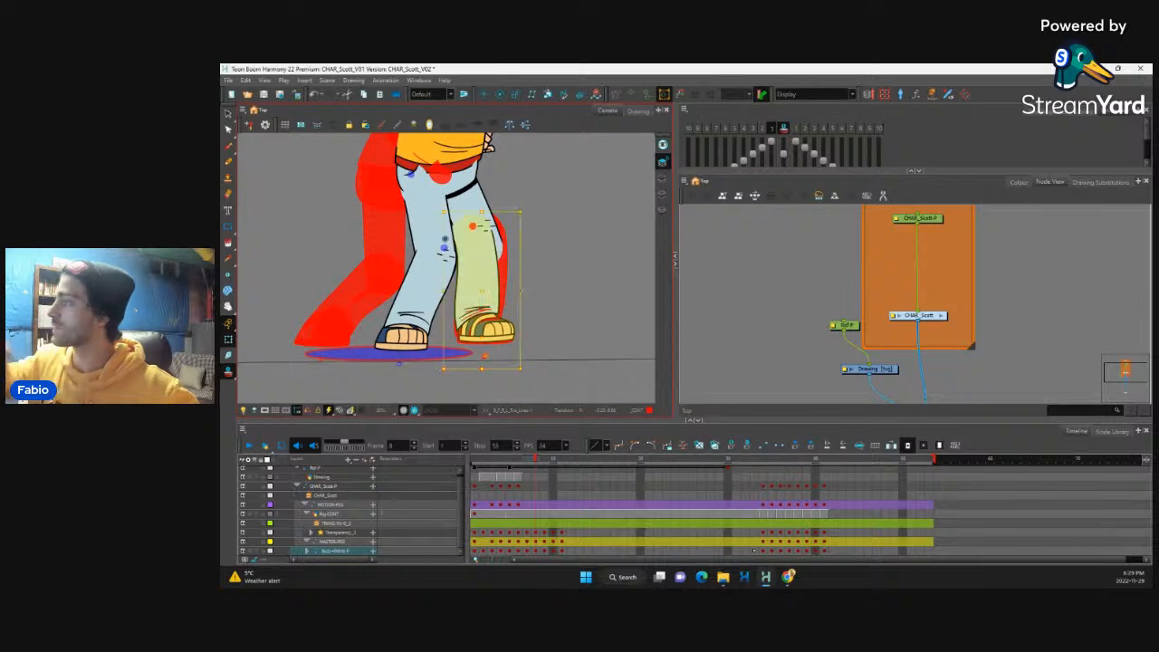
{"action": "key", "text": "Left"}
{"action": "key", "text": "Left"}
{"action": "key", "text": "Down"}
{"action": "key", "text": "Down"}
{"action": "key", "text": "Down"}
{"action": "key", "text": "Down"}
{"action": "key", "text": "Down"}
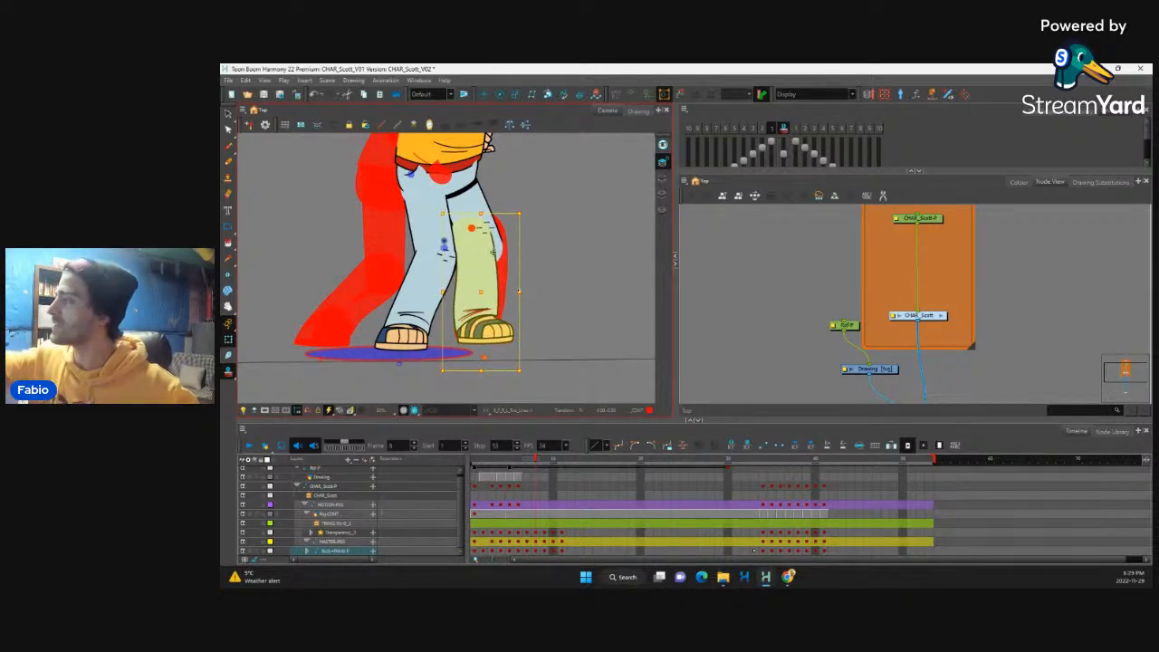
Step: Angle the front leg's shin to bring its knee forward over the planted foot, and fit the thigh to it
{"action": "left_click", "coordinate": [489, 266]}
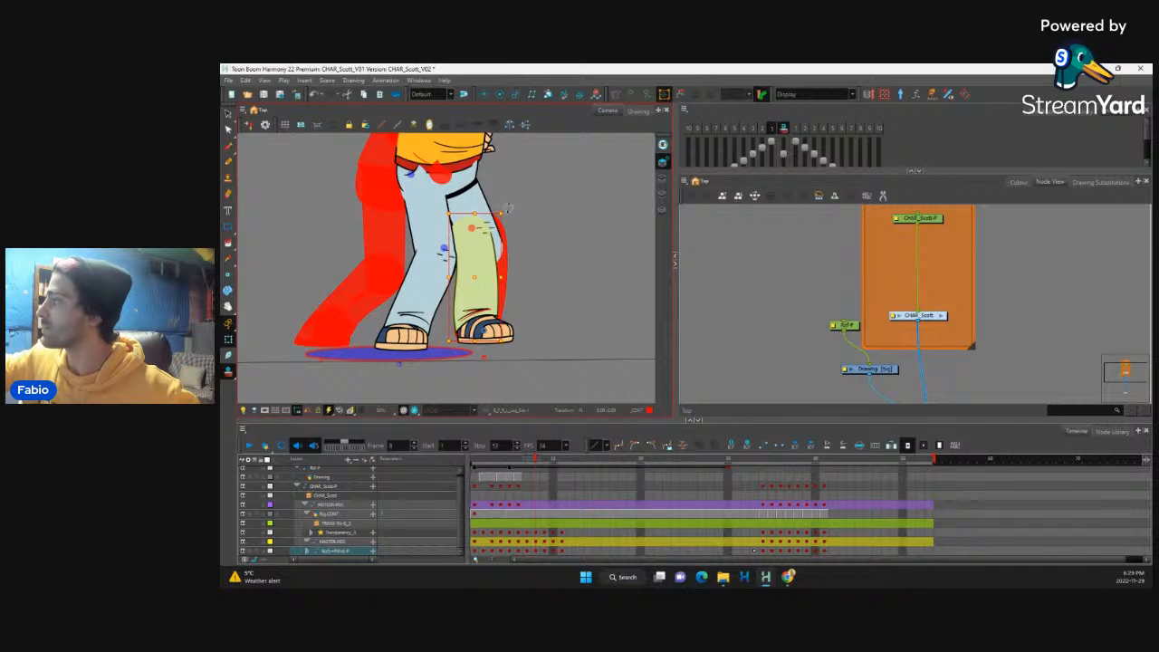
{"action": "left_click_drag", "start_coordinate": [508, 207], "coordinate": [530, 224]}
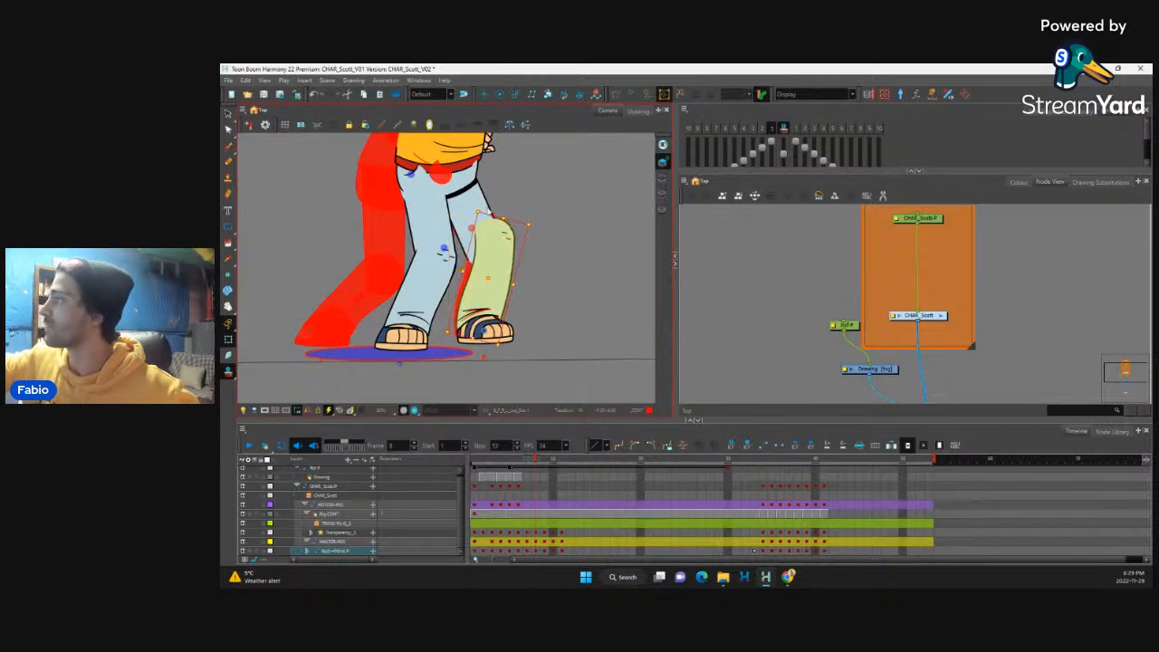
{"action": "left_click", "coordinate": [475, 209]}
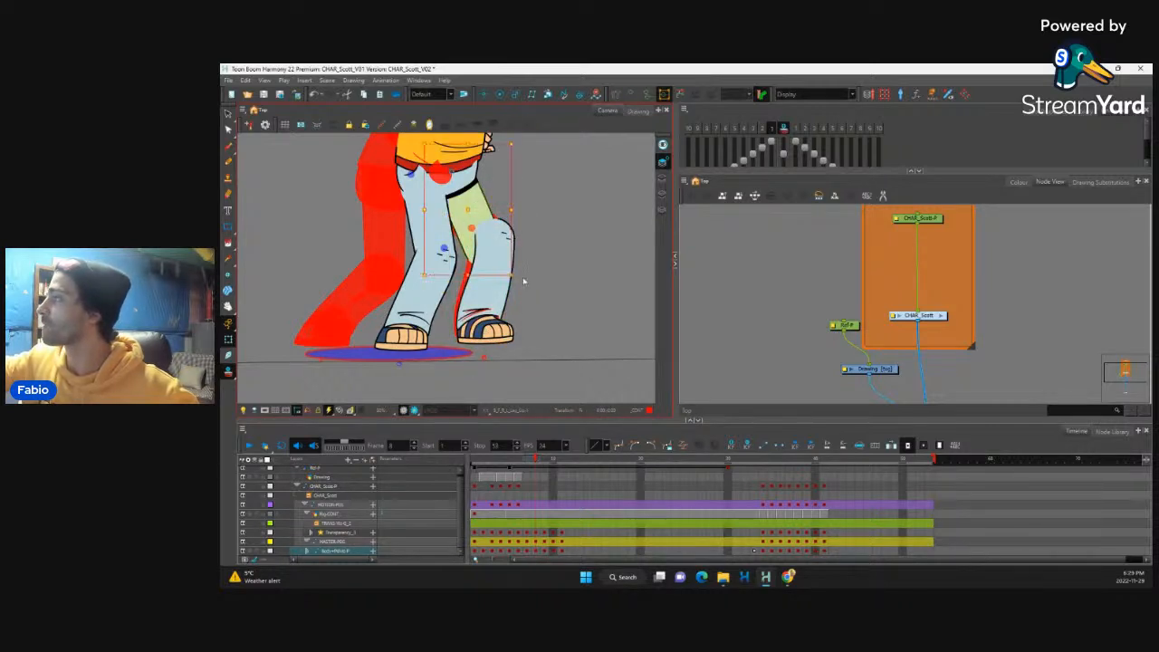
{"action": "mouse_move", "coordinate": [532, 259]}
{"action": "left_mouse_down"}
{"action": "mouse_move", "coordinate": [539, 250]}
{"action": "mouse_move", "coordinate": [531, 258]}
{"action": "left_mouse_up"}
Step: Flip between the new in-between and its neighbouring frames to check how the bent front leg moves
{"action": "scroll", "coordinate": [530, 259], "scroll_direction": "down", "scroll_amount": 5}
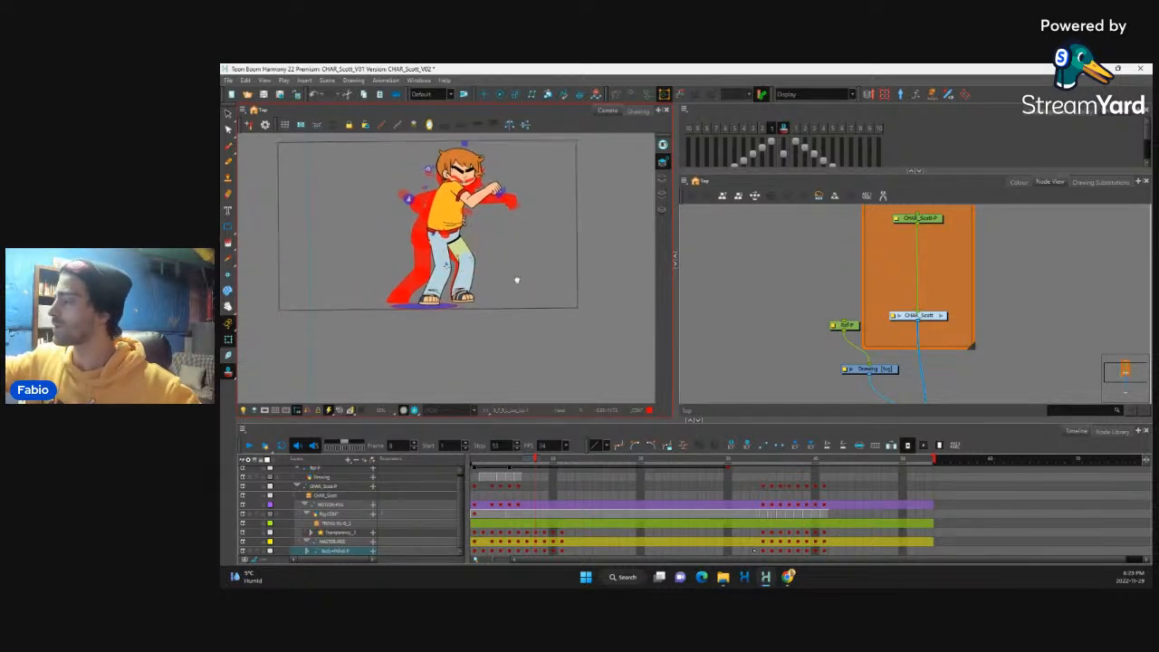
{"action": "key", "text": "comma"}
{"action": "key", "text": "period"}
{"action": "key", "text": "comma"}
{"action": "key", "text": "period"}
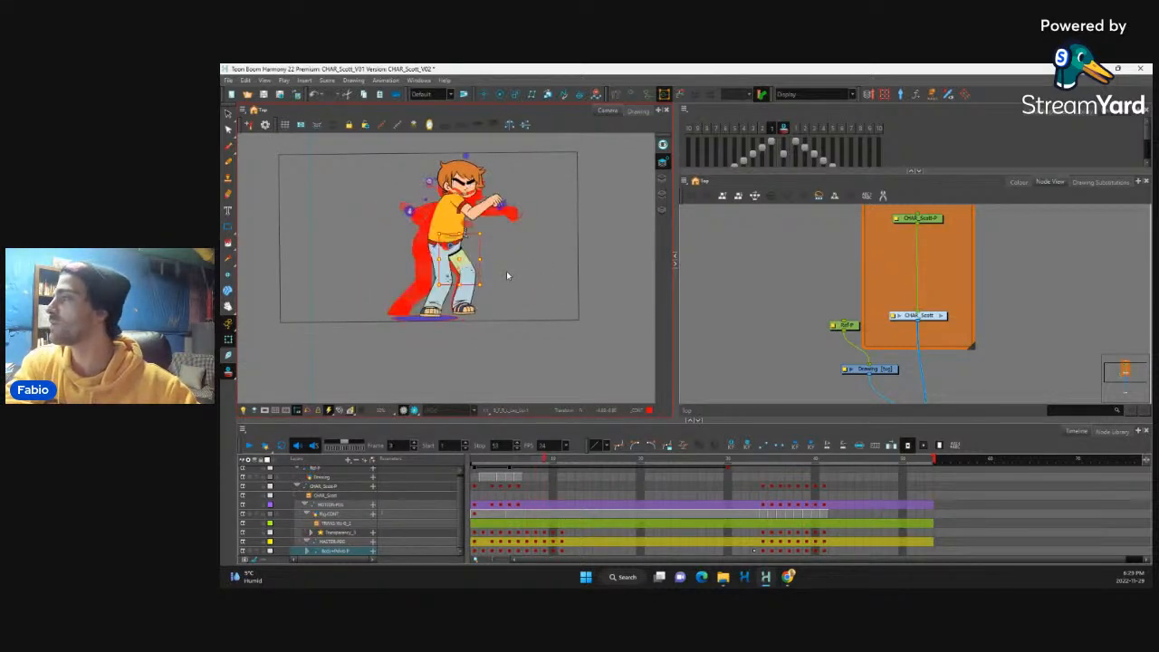
{"action": "key", "text": "period"}
{"action": "key", "text": "comma"}
{"action": "key", "text": "comma"}
{"action": "key", "text": "period"}
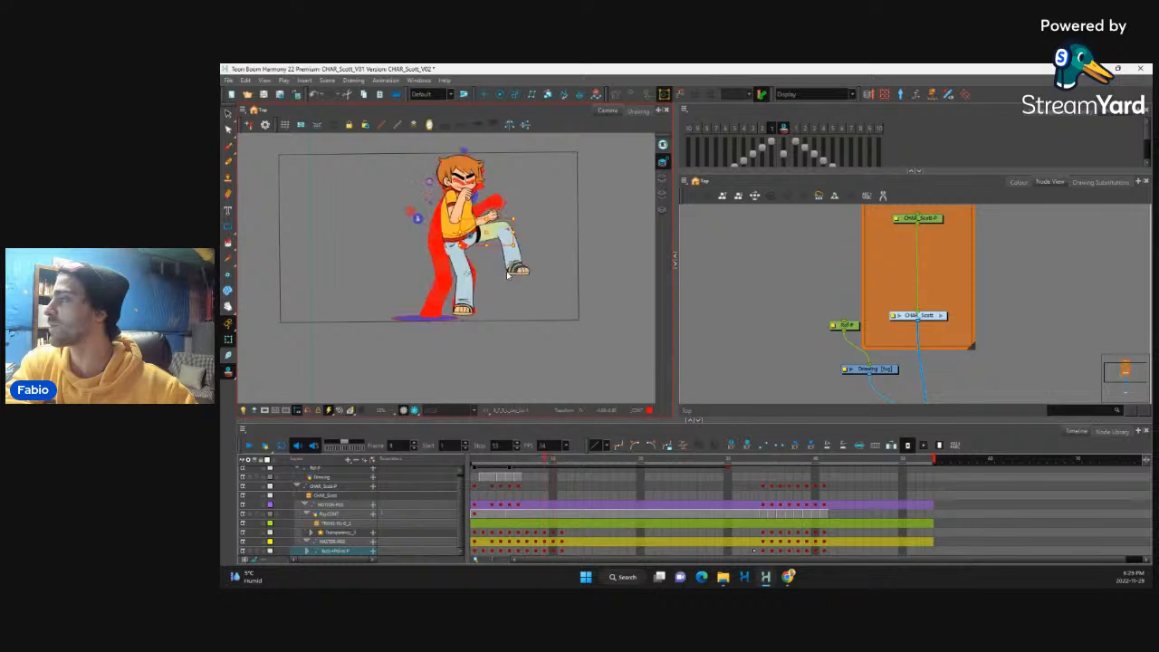
{"action": "key", "text": "comma"}
{"action": "key", "text": "comma"}
{"action": "key", "text": "period"}
{"action": "key", "text": "comma"}
{"action": "key", "text": "period"}
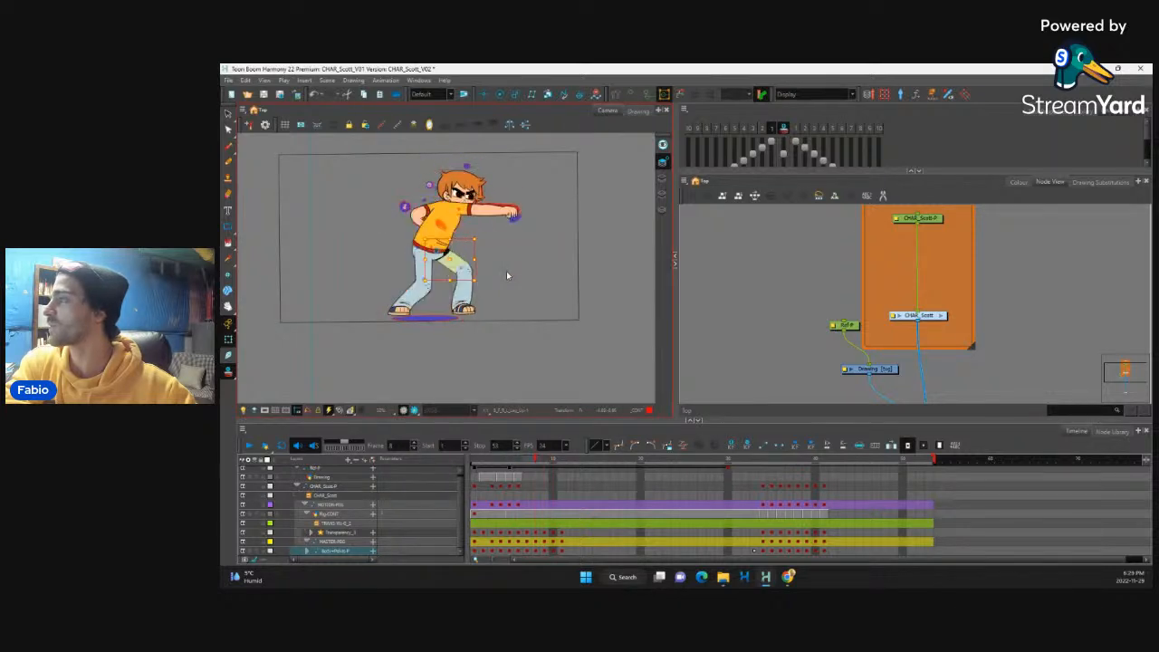
Step: With the onion skin on, bend the back leg at the knee, swinging its shin back and lifting the foot off the ground
{"action": "key", "text": "alt+o"}
{"action": "scroll", "coordinate": [507, 271], "scroll_direction": "up", "scroll_amount": 4}
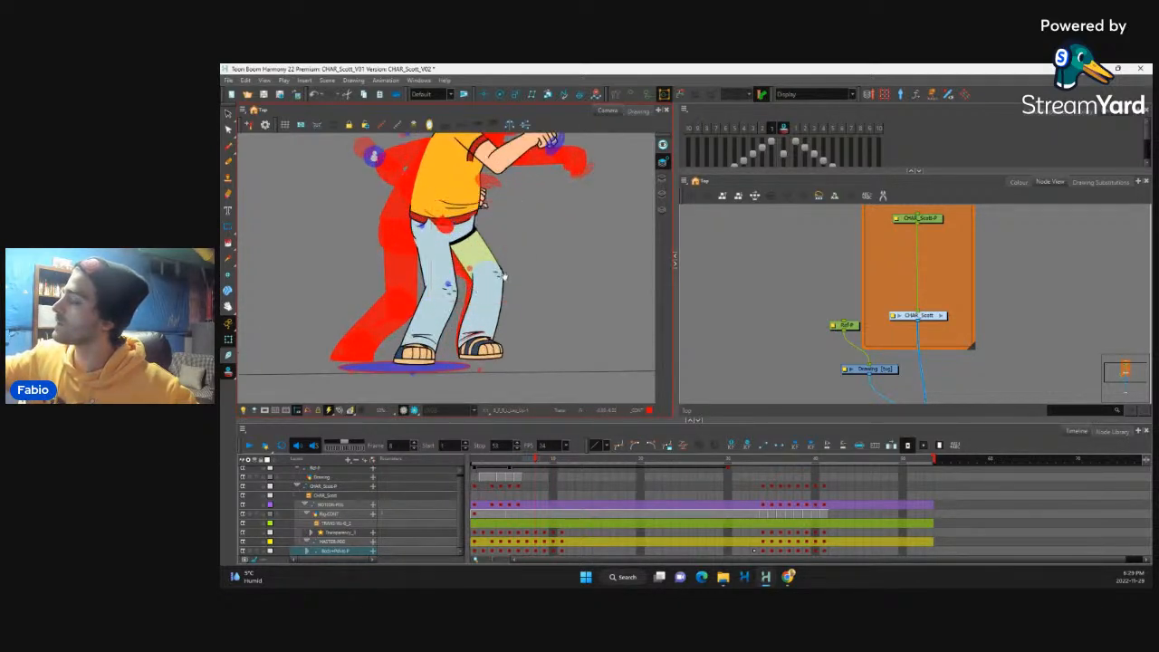
{"action": "left_click_drag", "start_coordinate": [504, 277], "coordinate": [527, 257]}
{"action": "left_click", "coordinate": [472, 277]}
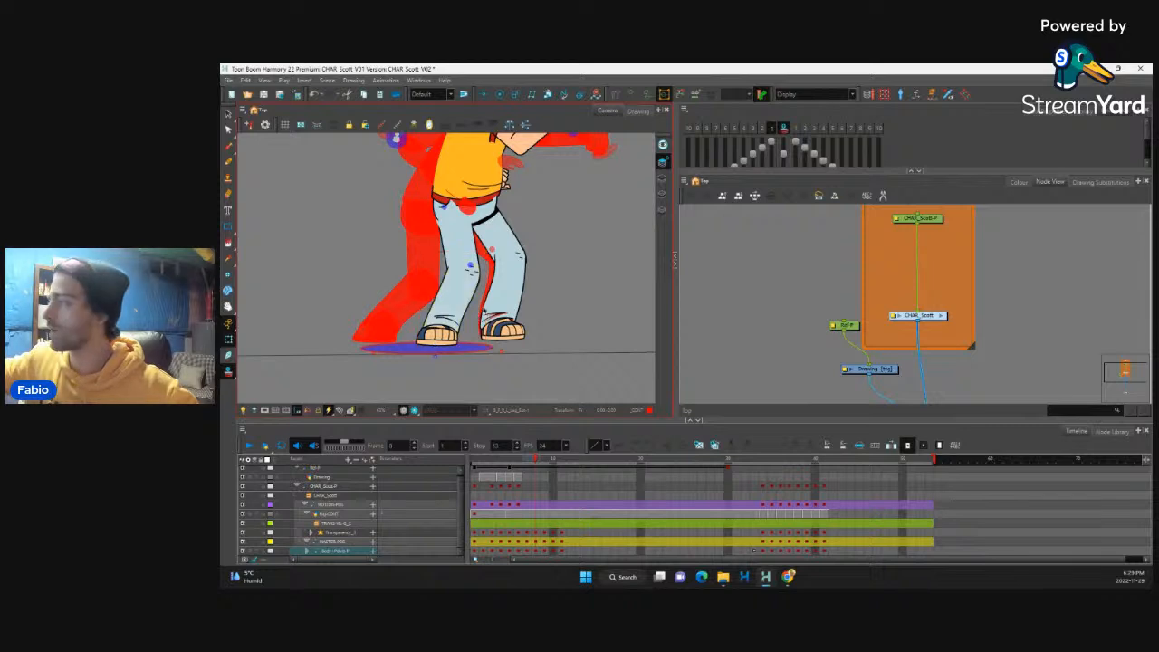
{"action": "left_click", "coordinate": [471, 267]}
{"action": "left_click_drag", "start_coordinate": [492, 378], "coordinate": [460, 367]}
{"action": "left_click_drag", "start_coordinate": [463, 289], "coordinate": [460, 294]}
{"action": "left_click", "coordinate": [455, 217]}
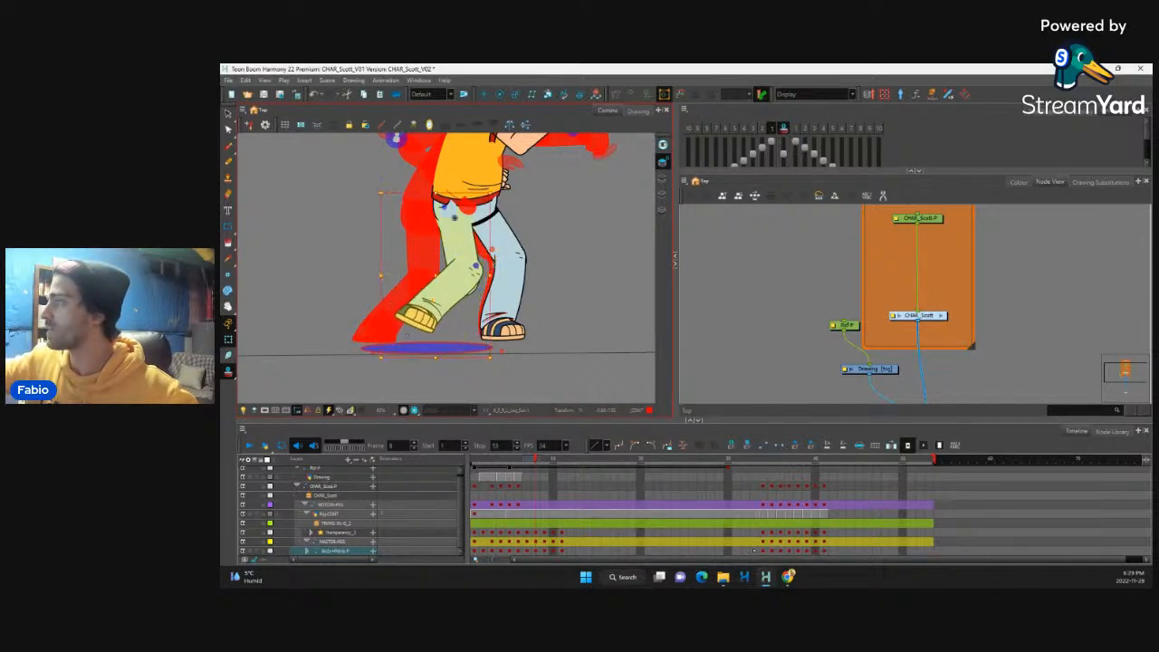
{"action": "left_click", "coordinate": [497, 360]}
Step: Move the back leg's shin slightly forward at the knee and fine-tune its rotation together with the foot
{"action": "left_click", "coordinate": [469, 252]}
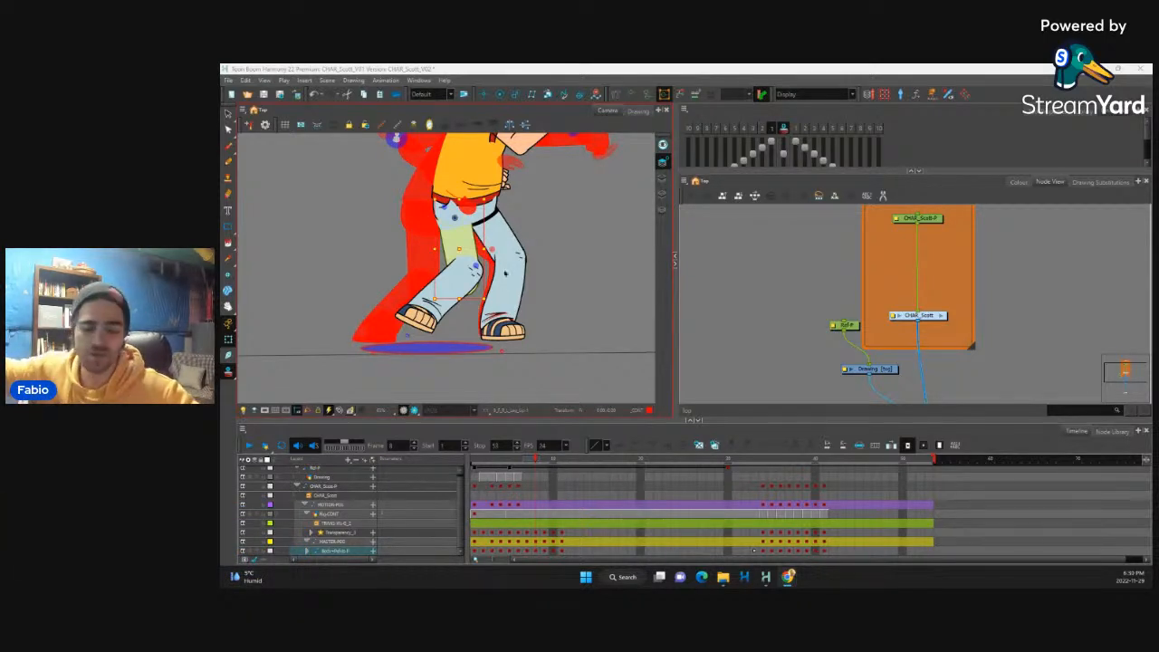
{"action": "left_click", "coordinate": [476, 268]}
{"action": "left_click", "coordinate": [485, 256]}
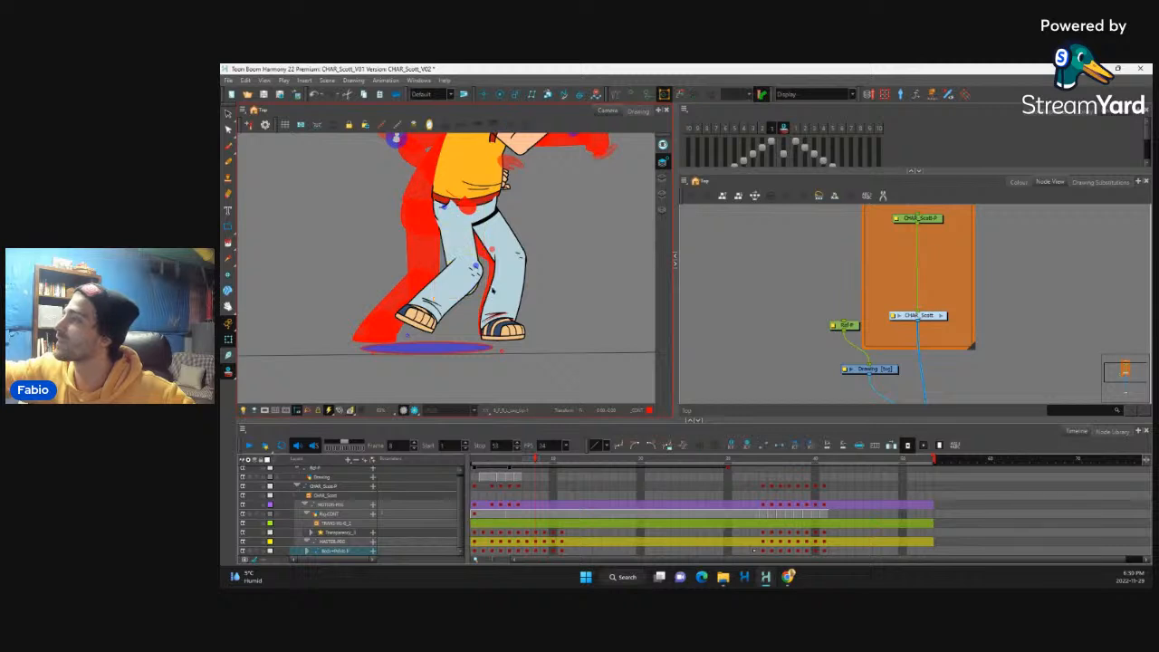
{"action": "left_click", "coordinate": [477, 269]}
{"action": "key", "text": "b"}
{"action": "left_click_drag", "start_coordinate": [501, 355], "coordinate": [499, 283]}
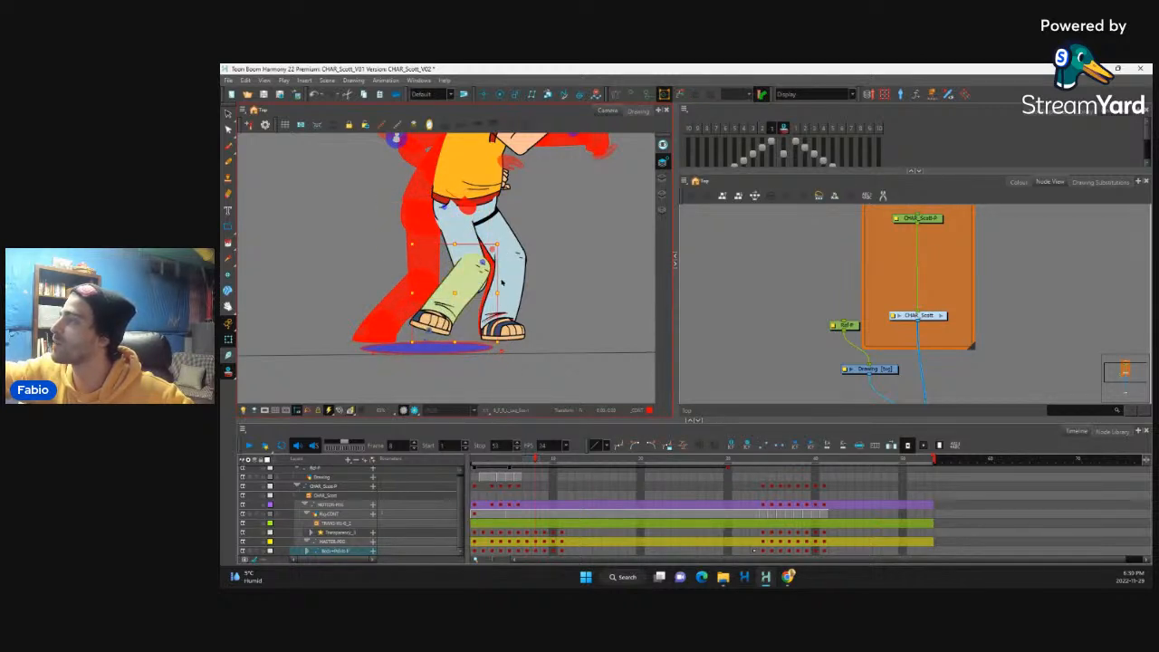
{"action": "key", "text": "b"}
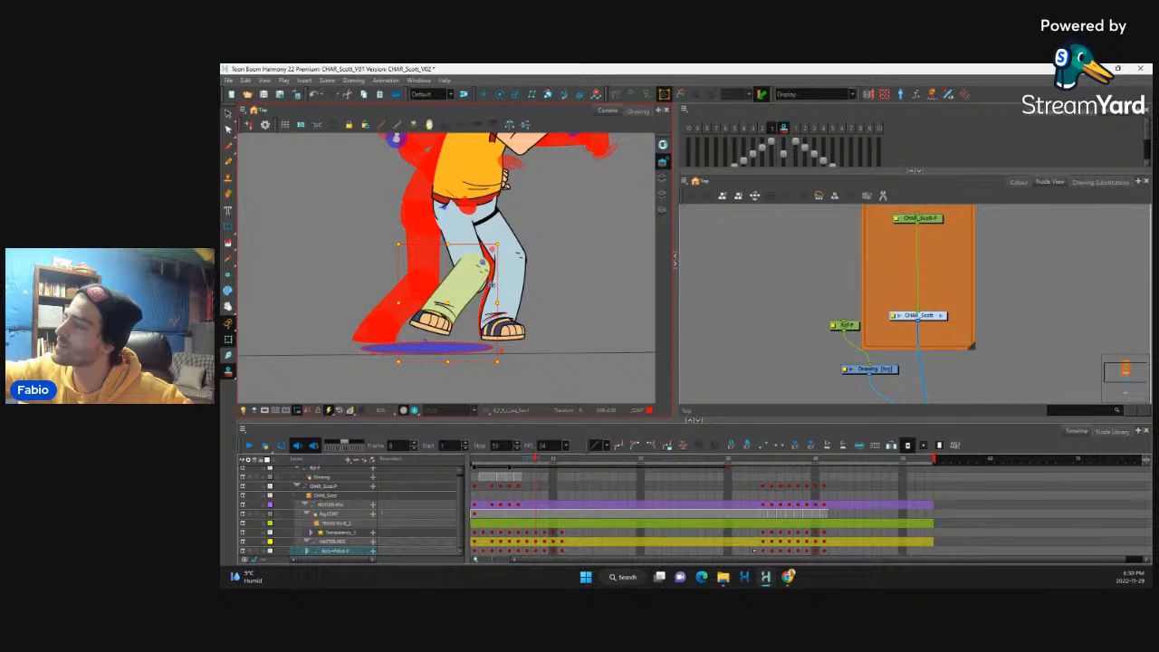
{"action": "left_click_drag", "start_coordinate": [479, 275], "coordinate": [485, 264]}
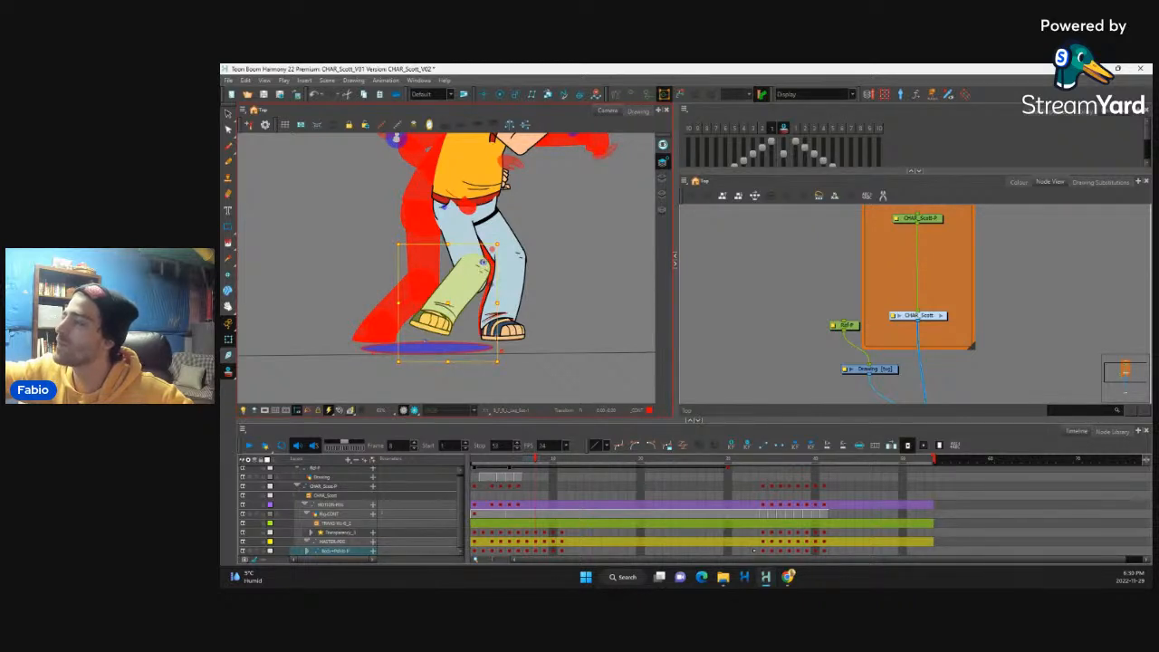
{"action": "left_click_drag", "start_coordinate": [501, 369], "coordinate": [482, 367]}
Step: Hide the onion skin and flip back and forth from frame 7 through the extended kick to review the motion
{"action": "key", "text": "1"}
{"action": "key", "text": "alt+o"}
{"action": "key", "text": "space"}
{"action": "left_click_drag", "start_coordinate": [541, 239], "coordinate": [538, 257]}
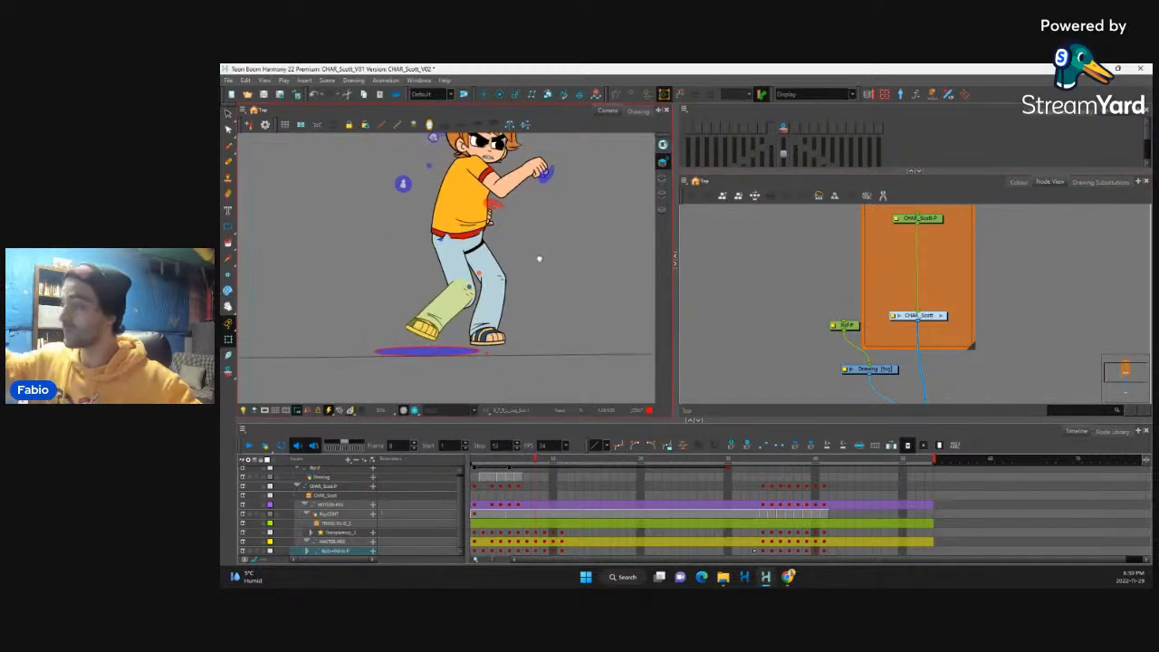
{"action": "key", "text": "comma"}
{"action": "key", "text": "period"}
{"action": "key", "text": "period"}
{"action": "key", "text": "period"}
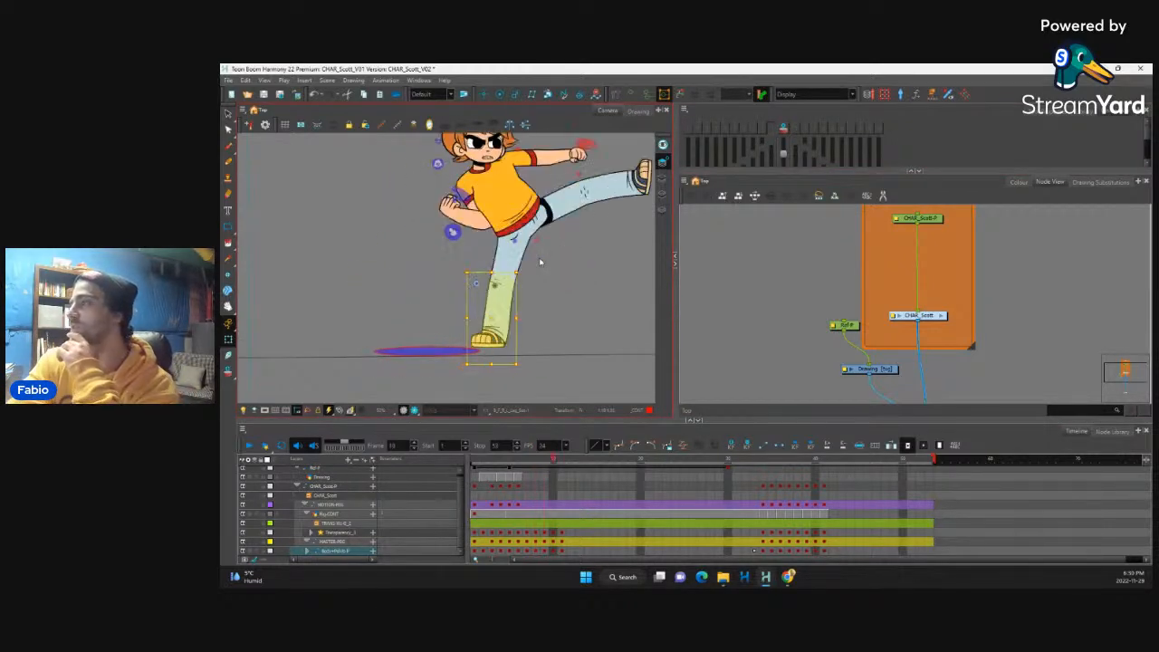
{"action": "key", "text": "comma"}
{"action": "key", "text": "comma"}
{"action": "key", "text": "comma"}
{"action": "key", "text": "comma"}
{"action": "key", "text": "period"}
{"action": "key", "text": "period"}
{"action": "key", "text": "period"}
{"action": "key", "text": "period"}
{"action": "key", "text": "period"}
{"action": "key", "text": "comma"}
{"action": "key", "text": "comma"}
{"action": "key", "text": "comma"}
{"action": "key", "text": "comma"}
{"action": "key", "text": "period"}
{"action": "key", "text": "period"}
{"action": "key", "text": "period"}
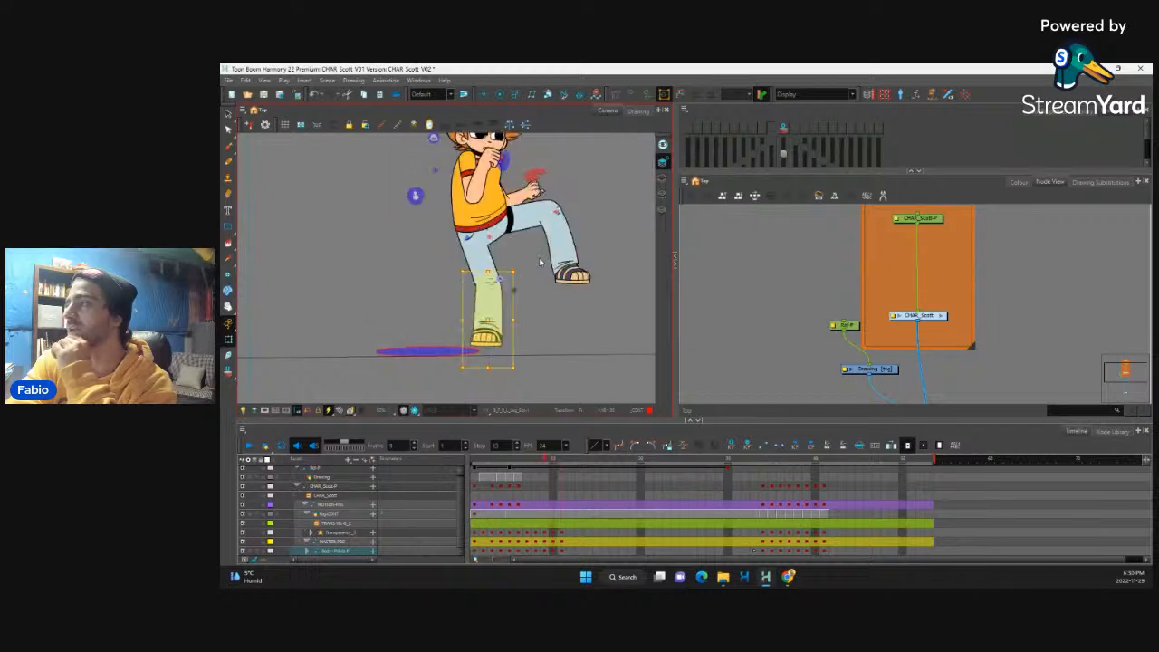
{"action": "key", "text": "comma"}
{"action": "key", "text": "comma"}
{"action": "key", "text": "comma"}
{"action": "key", "text": "comma"}
{"action": "key", "text": "period"}
{"action": "key", "text": "period"}
{"action": "key", "text": "period"}
{"action": "key", "text": "period"}
{"action": "key", "text": "period"}
{"action": "key", "text": "period"}
{"action": "key", "text": "comma"}
{"action": "key", "text": "comma"}
{"action": "key", "text": "comma"}
{"action": "key", "text": "comma"}
{"action": "key", "text": "comma"}
{"action": "key", "text": "comma"}
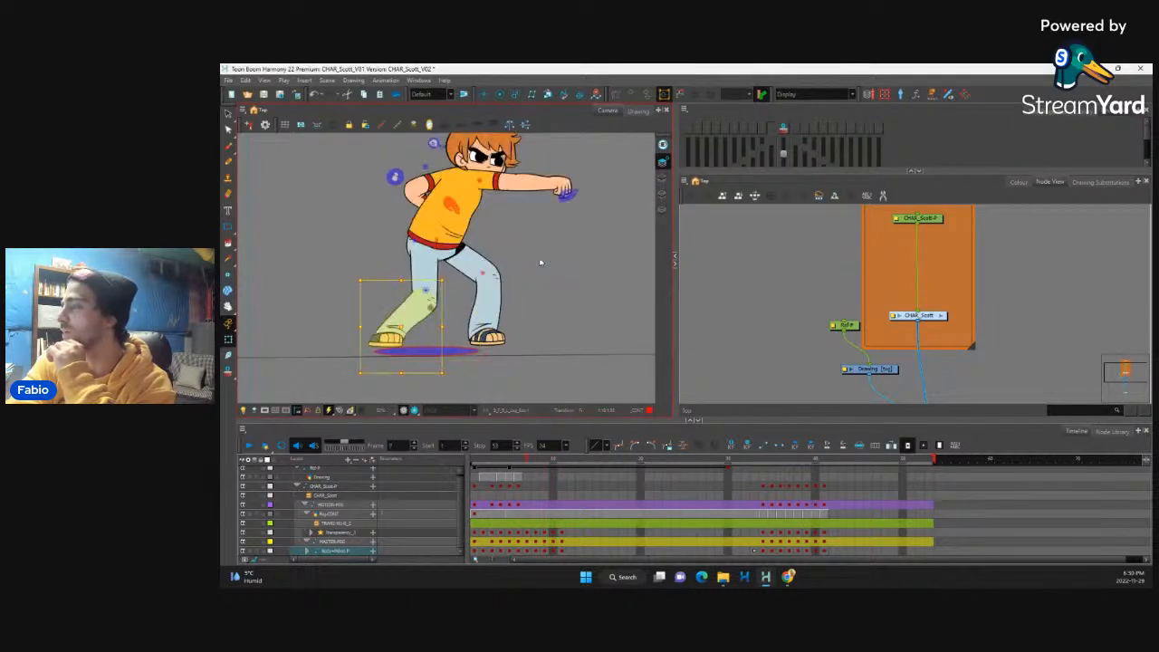
{"action": "key", "text": "period"}
{"action": "key", "text": "period"}
{"action": "key", "text": "space"}
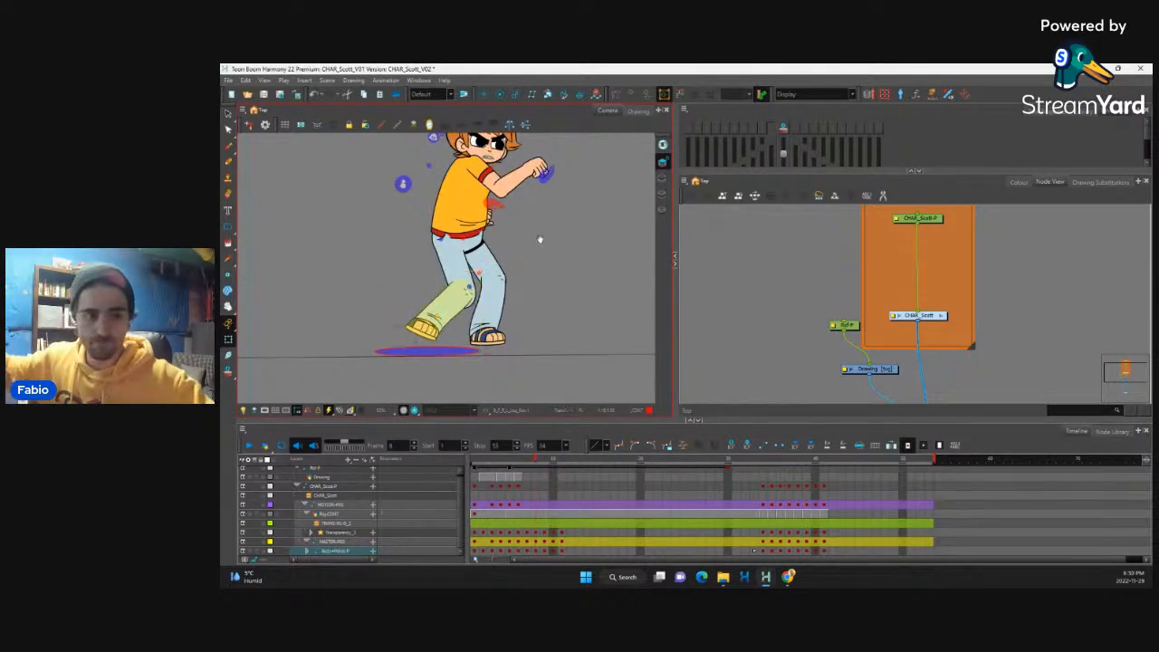
Step: Turn the onion skin on and rotate the punching forearm and fist down toward the previous frame's fist
{"action": "left_click_drag", "start_coordinate": [539, 229], "coordinate": [508, 306]}
{"action": "key", "text": "2"}
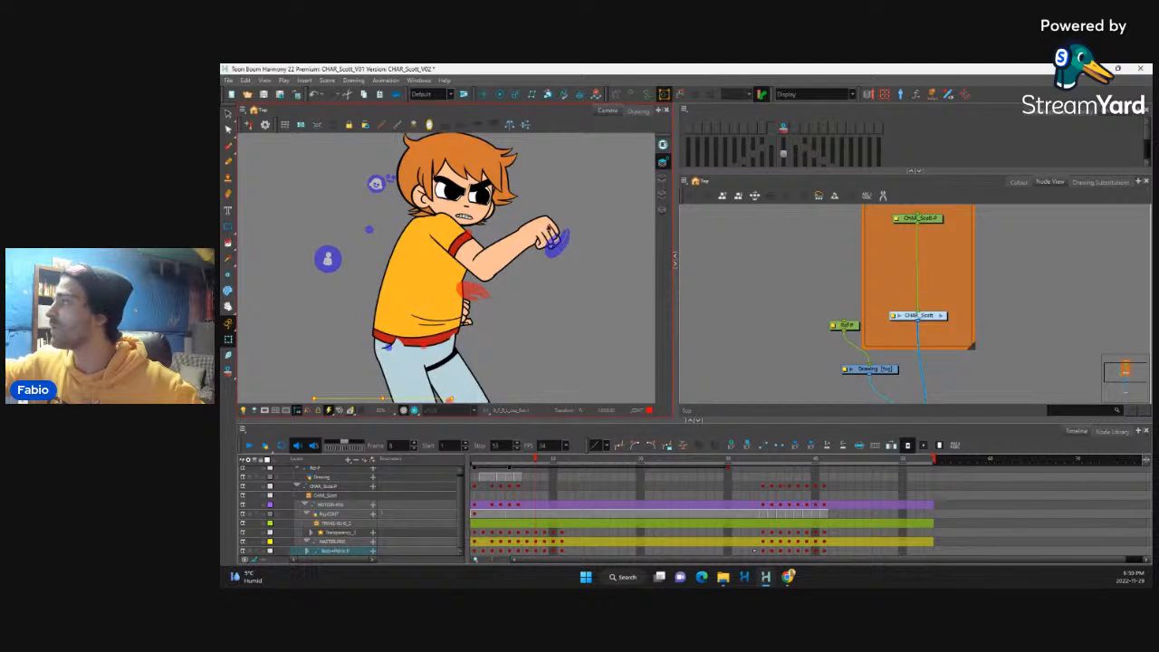
{"action": "left_click", "coordinate": [549, 230]}
{"action": "left_click", "coordinate": [784, 129]}
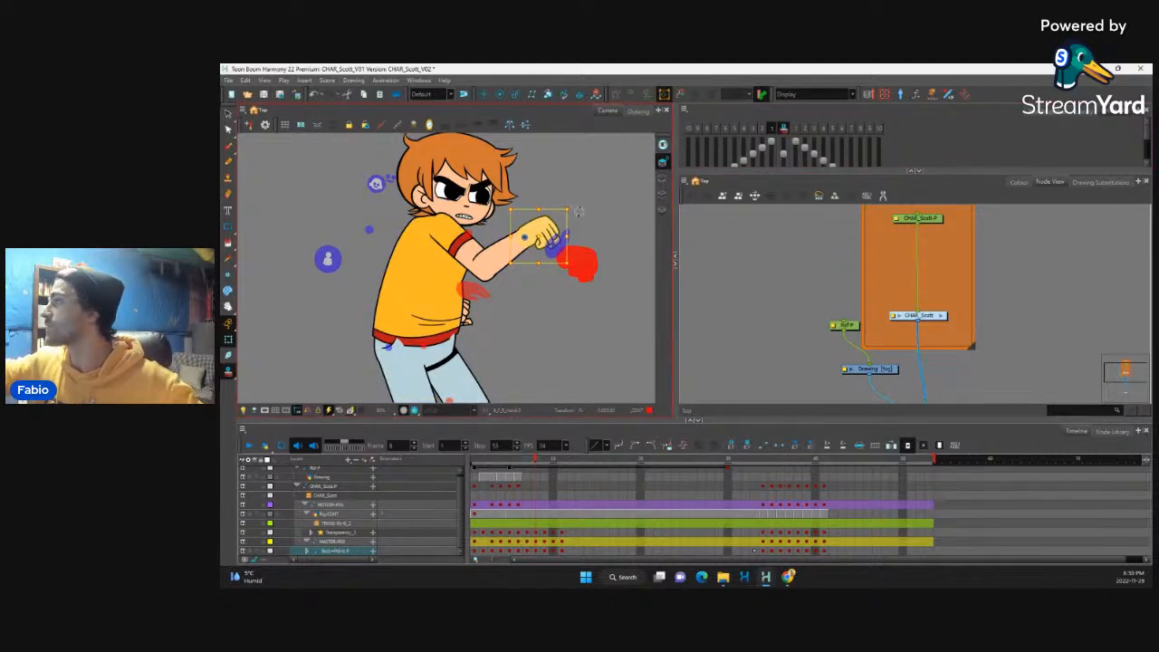
{"action": "left_click_drag", "start_coordinate": [578, 211], "coordinate": [597, 201]}
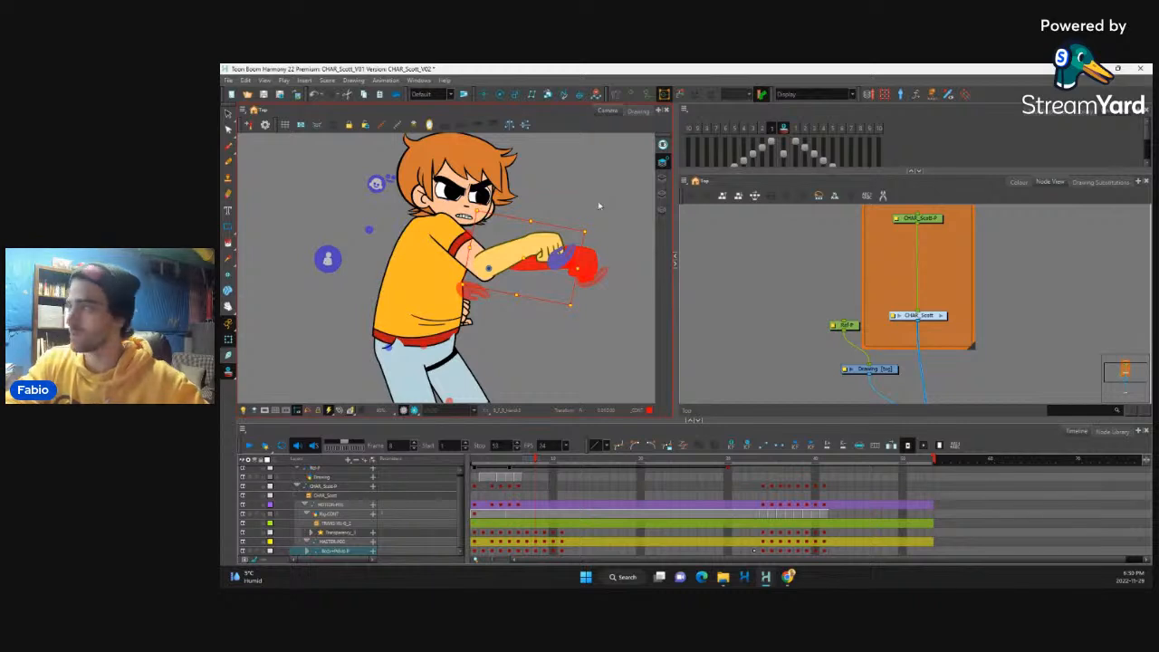
Step: Undo and redo the forearm rotation repeatedly to compare the arm pose before and after it
{"action": "key", "text": "ctrl+z"}
{"action": "key", "text": "ctrl+shift+z"}
{"action": "key", "text": "ctrl+z"}
{"action": "key", "text": "ctrl+shift+z"}
{"action": "key", "text": "ctrl+z"}
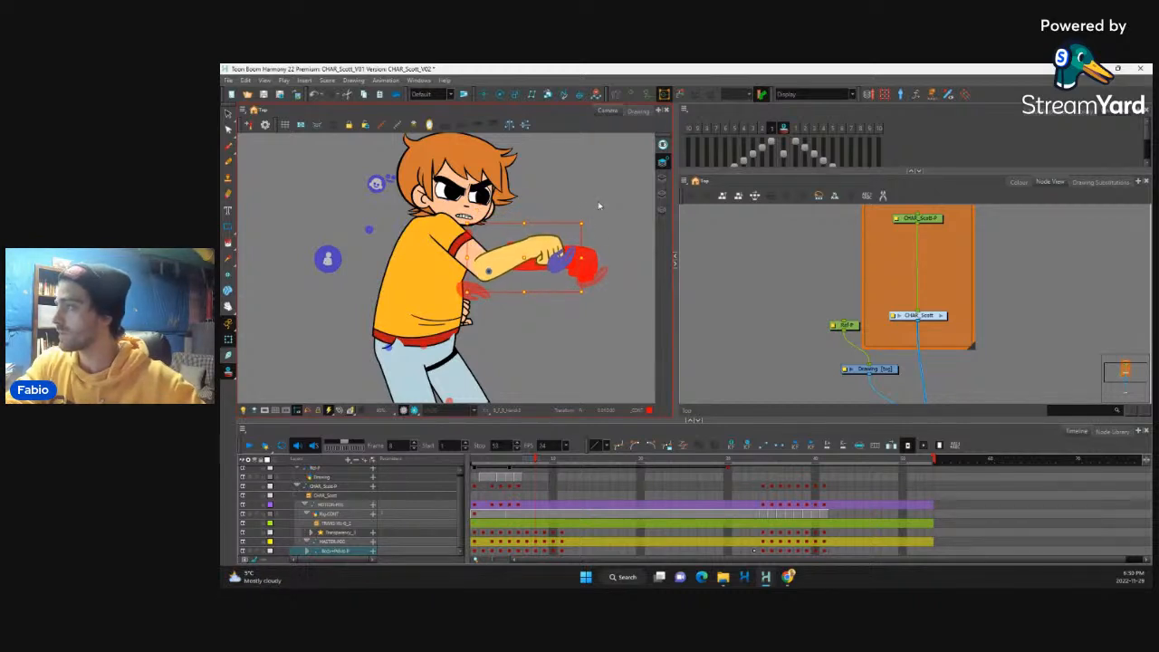
{"action": "key", "text": "ctrl+shift+z"}
{"action": "key", "text": "ctrl+z"}
{"action": "key", "text": "ctrl+shift+z"}
Step: Nudge the whole punching arm slightly down and reposition the far hand behind the torso
{"action": "key", "text": "b"}
{"action": "key", "text": "Down"}
{"action": "key", "text": "Down"}
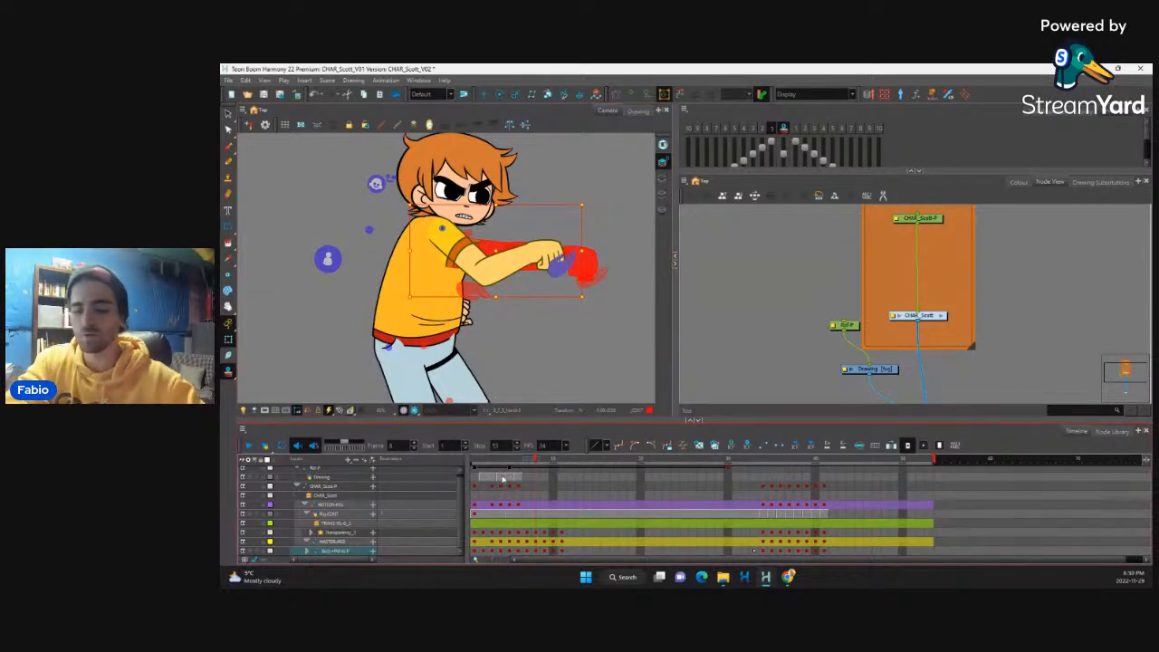
{"action": "key", "text": "comma"}
{"action": "key", "text": "period"}
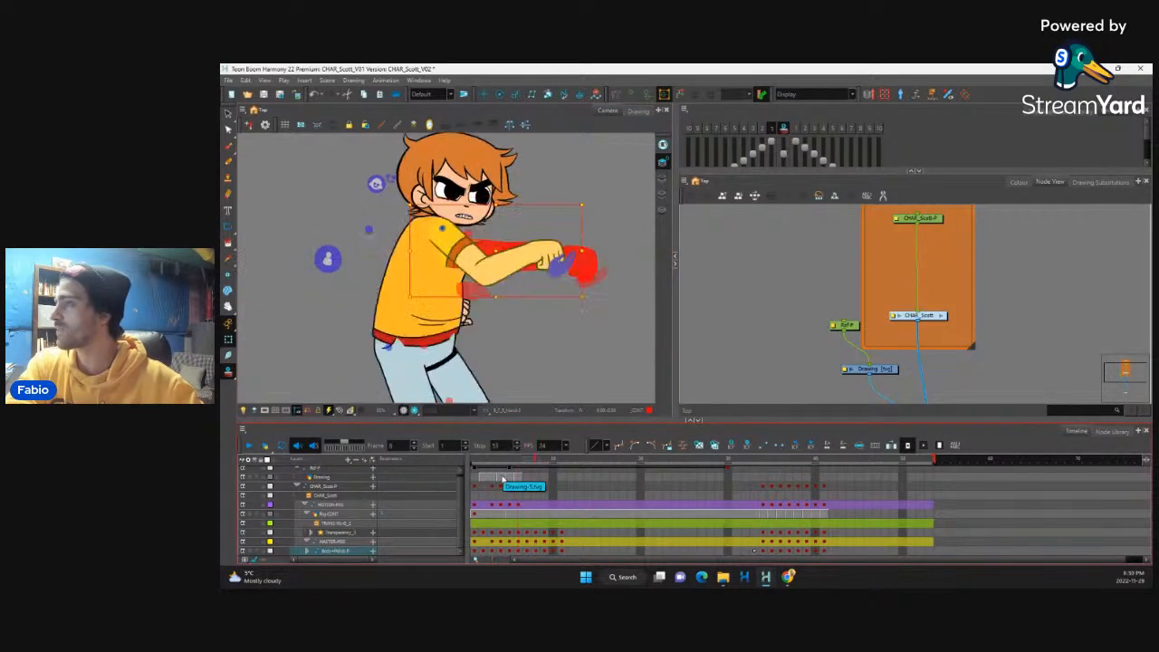
{"action": "left_click", "coordinate": [465, 314]}
{"action": "left_click_drag", "start_coordinate": [482, 295], "coordinate": [489, 322]}
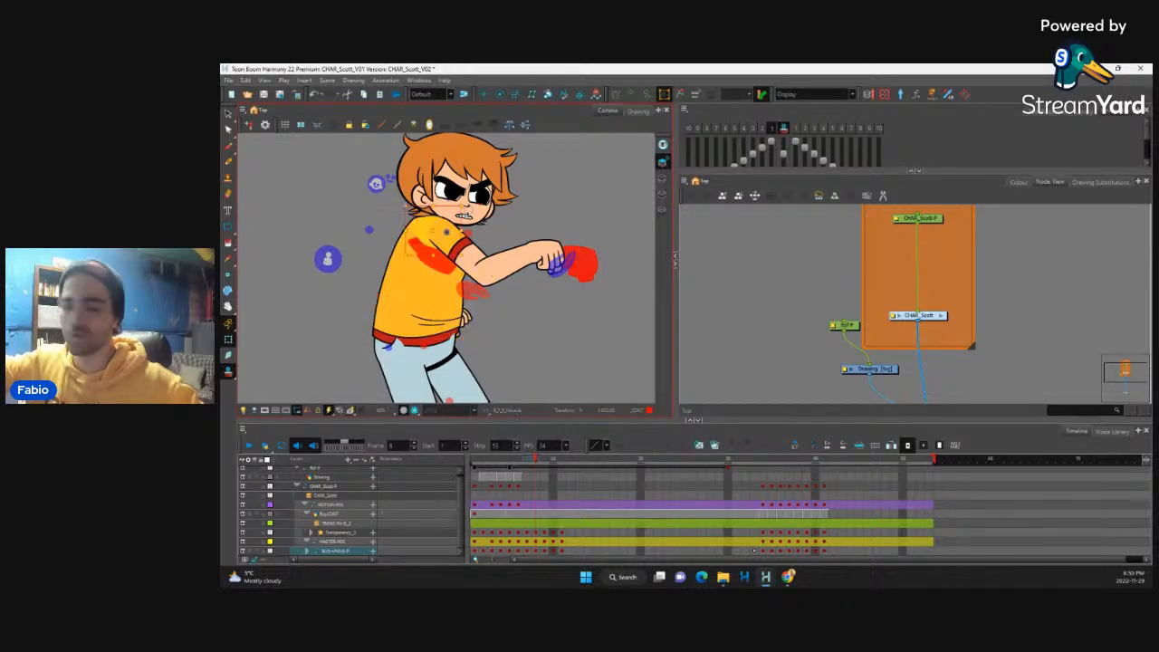
Step: Reshape the punching arm's shoulder patch by moving its rear contour point out to the edge of the shirt's back
{"action": "scroll", "coordinate": [432, 317], "scroll_direction": "up", "scroll_amount": 3}
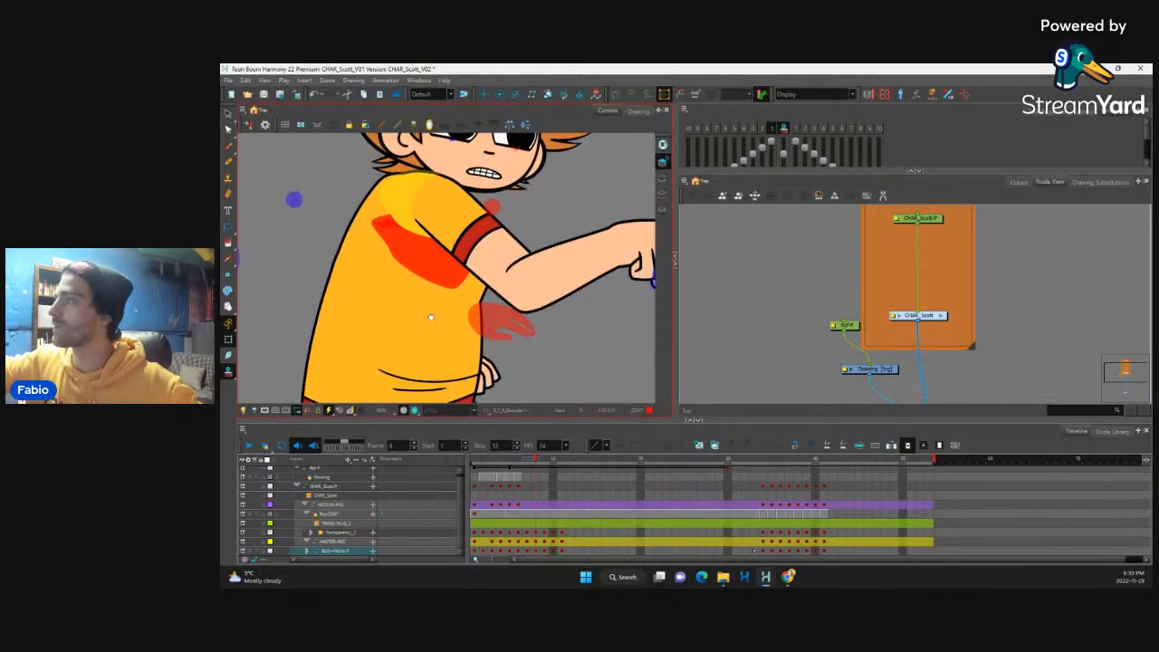
{"action": "scroll", "coordinate": [432, 318], "scroll_direction": "down", "scroll_amount": 2}
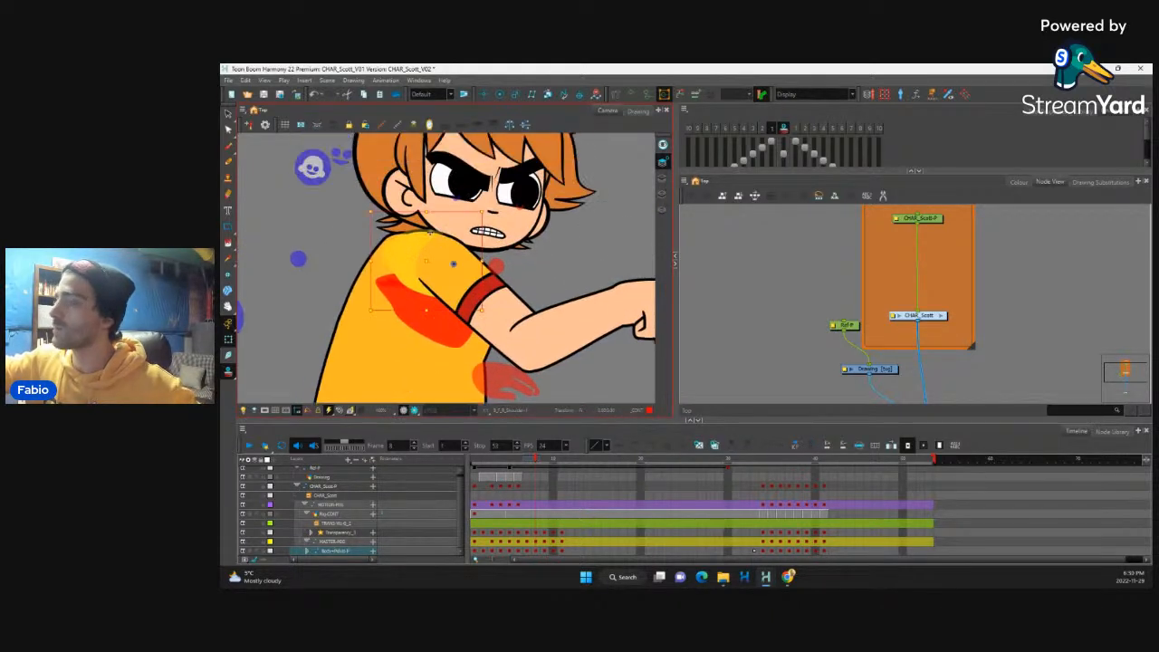
{"action": "scroll", "coordinate": [430, 236], "scroll_direction": "up", "scroll_amount": 1}
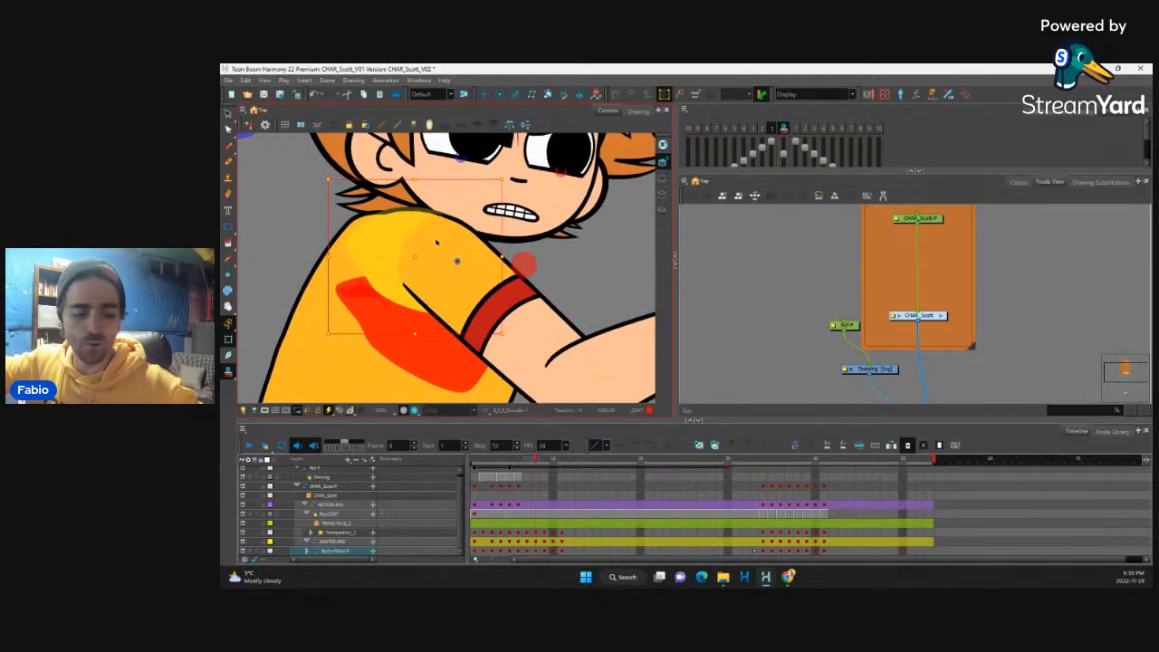
{"action": "left_click", "coordinate": [435, 242]}
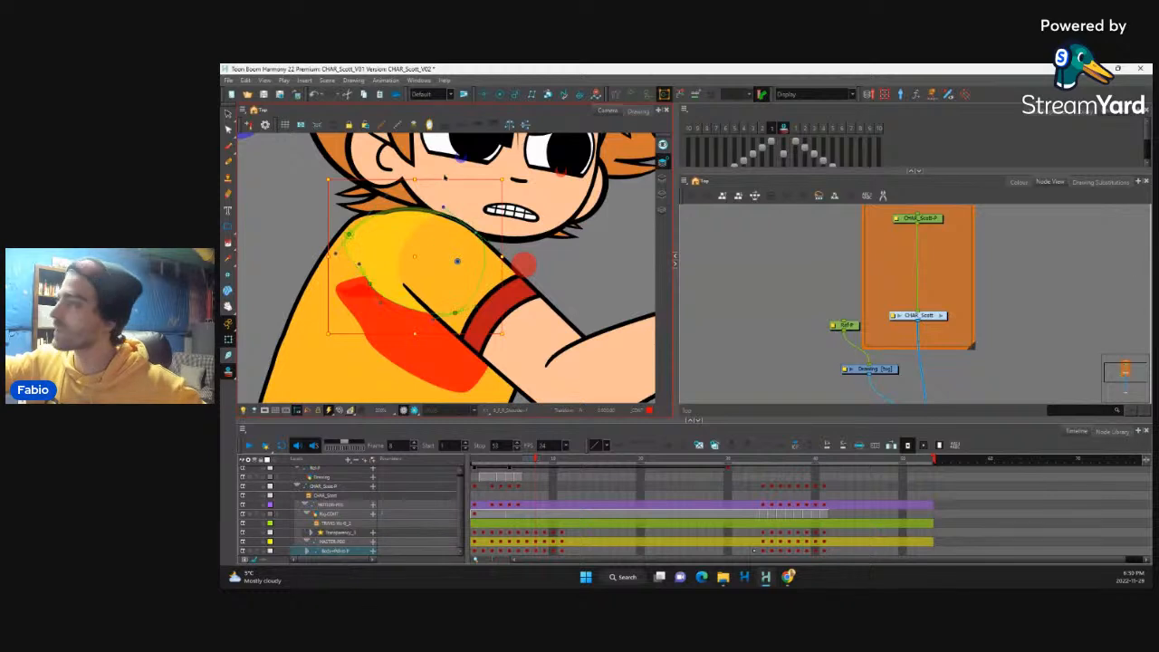
{"action": "left_click_drag", "start_coordinate": [349, 235], "coordinate": [342, 229]}
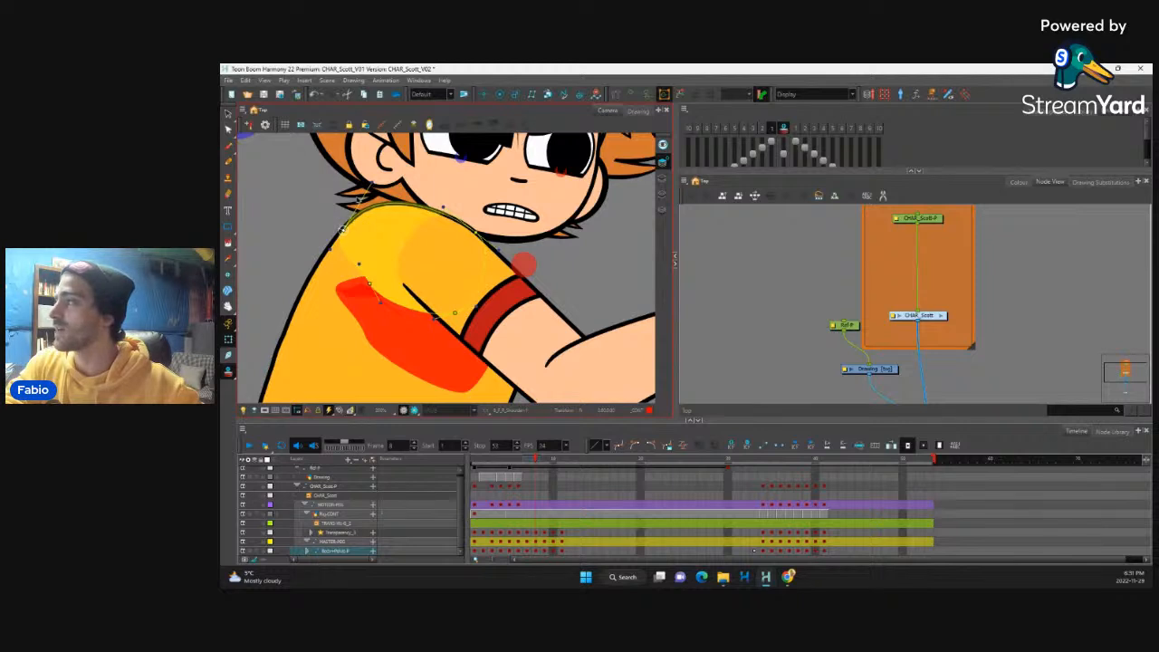
Step: Hide the onion skin and move the back hip patch down so it clears the shirt's red hem
{"action": "key", "text": "1"}
{"action": "key", "text": "1"}
{"action": "key", "text": "1"}
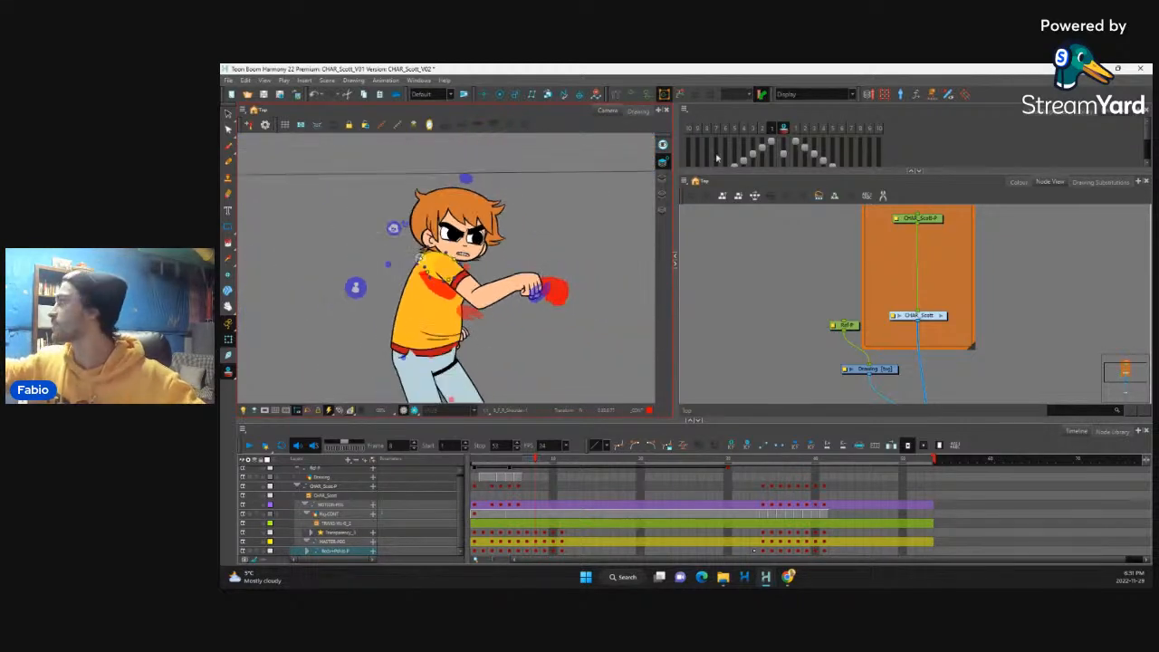
{"action": "left_click", "coordinate": [784, 128]}
{"action": "key", "text": "1"}
{"action": "key", "text": "1"}
{"action": "key", "text": "1"}
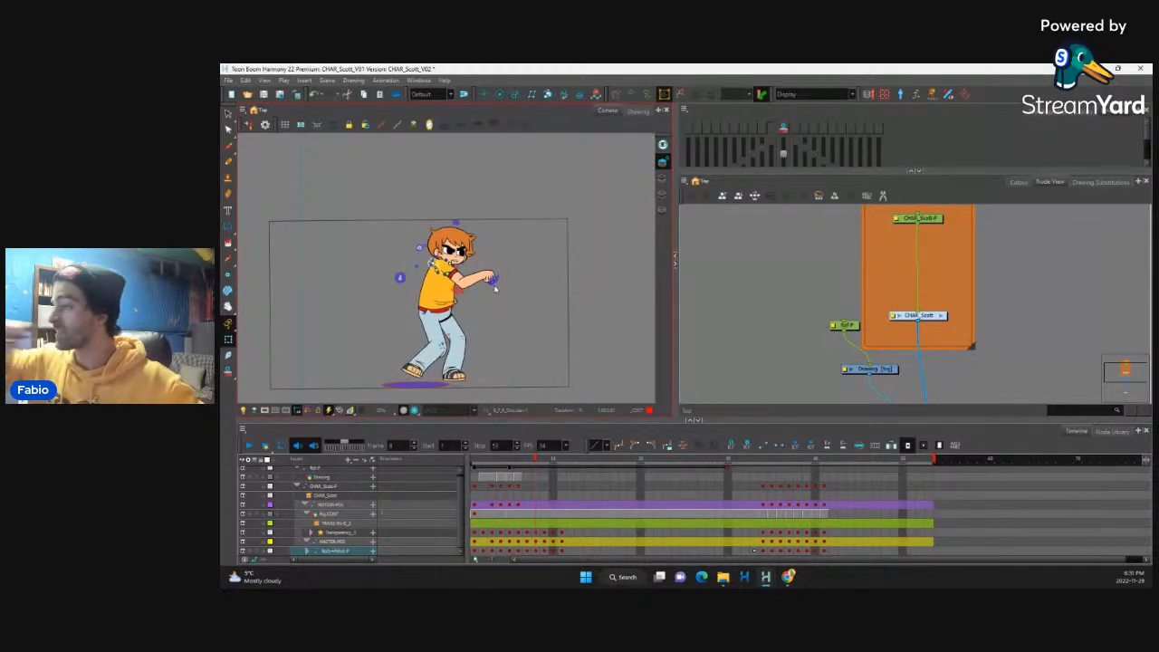
{"action": "key", "text": "2"}
{"action": "key", "text": "2"}
{"action": "key", "text": "2"}
{"action": "key", "text": "2"}
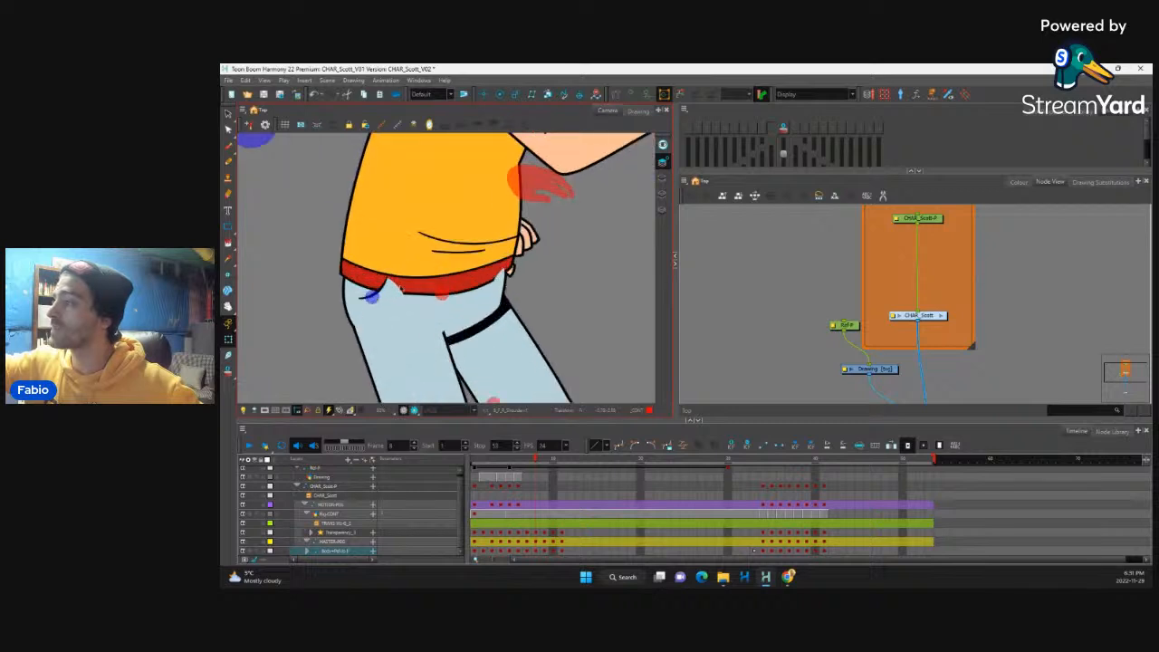
{"action": "left_click", "coordinate": [401, 293]}
{"action": "left_click_drag", "start_coordinate": [397, 305], "coordinate": [405, 327]}
Step: Reposition the front hip patch and its crease below the shirt's red hem, checking it together with the back hip patch
{"action": "left_click_drag", "start_coordinate": [515, 290], "coordinate": [520, 224]}
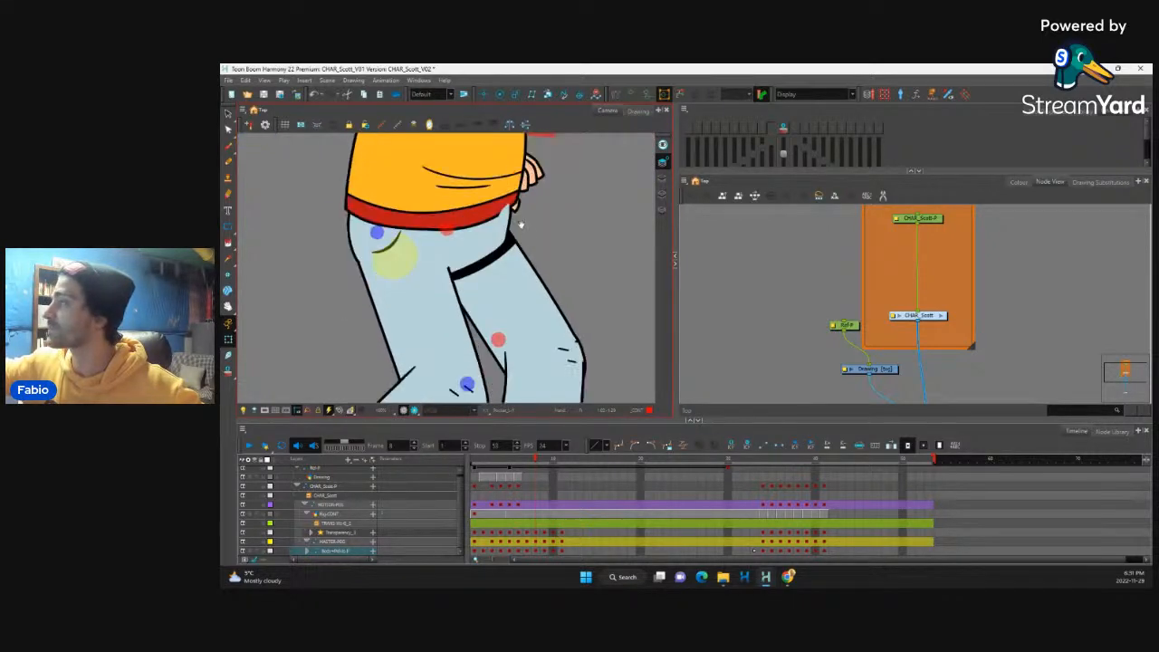
{"action": "left_click", "coordinate": [521, 224]}
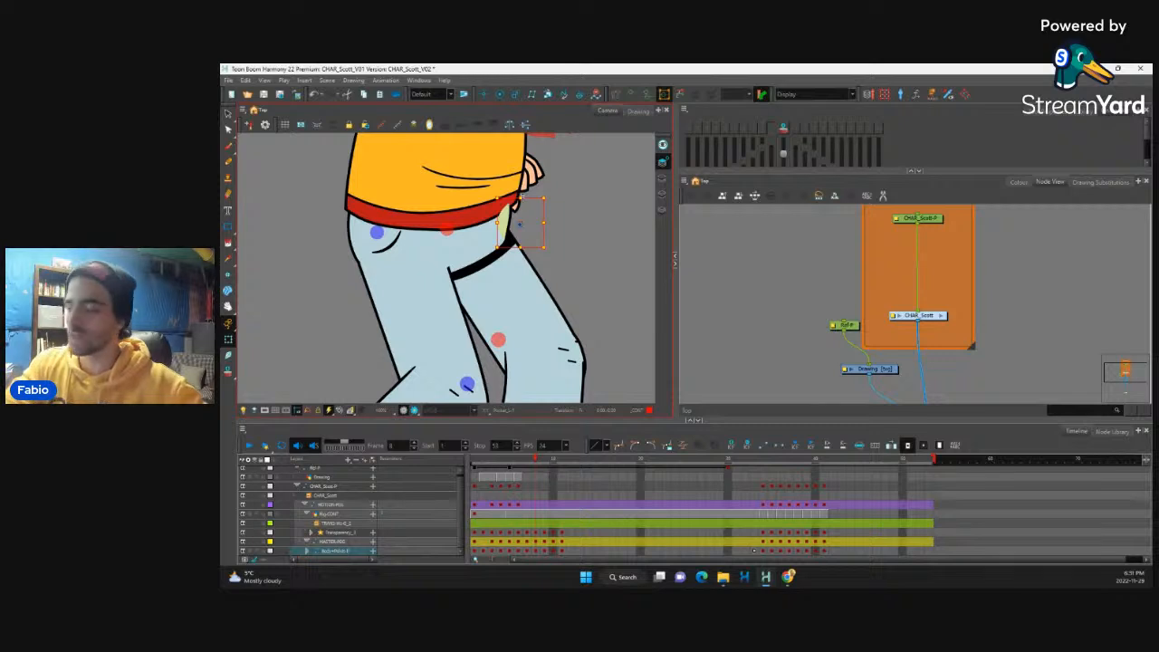
{"action": "left_click", "coordinate": [525, 222]}
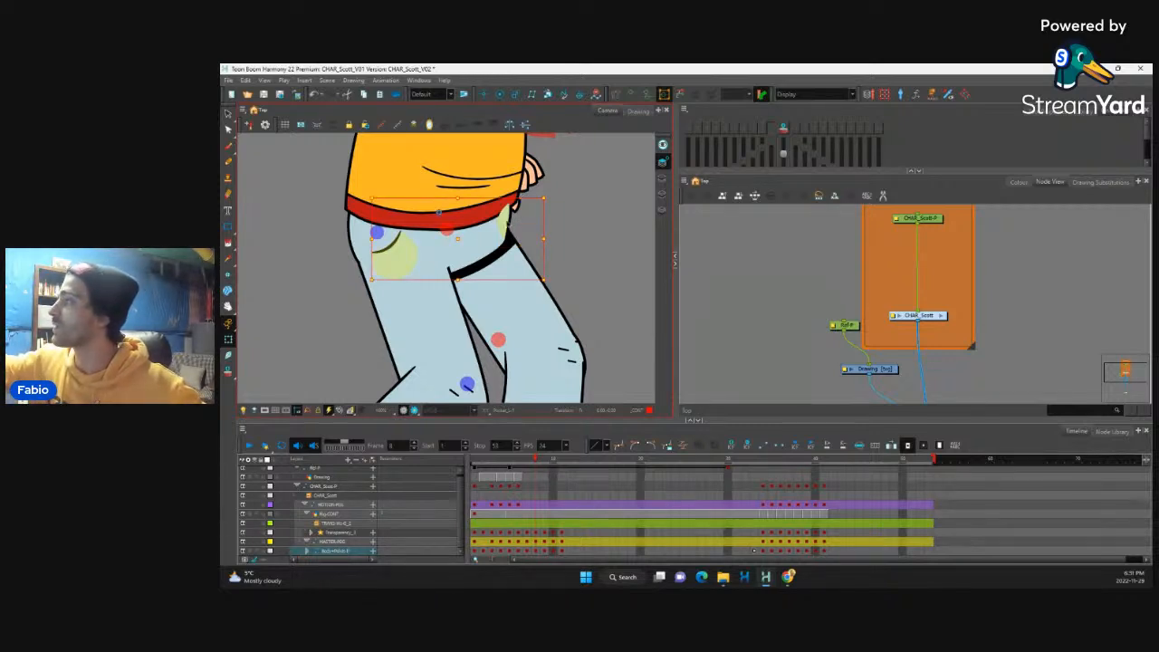
{"action": "left_click", "coordinate": [518, 222]}
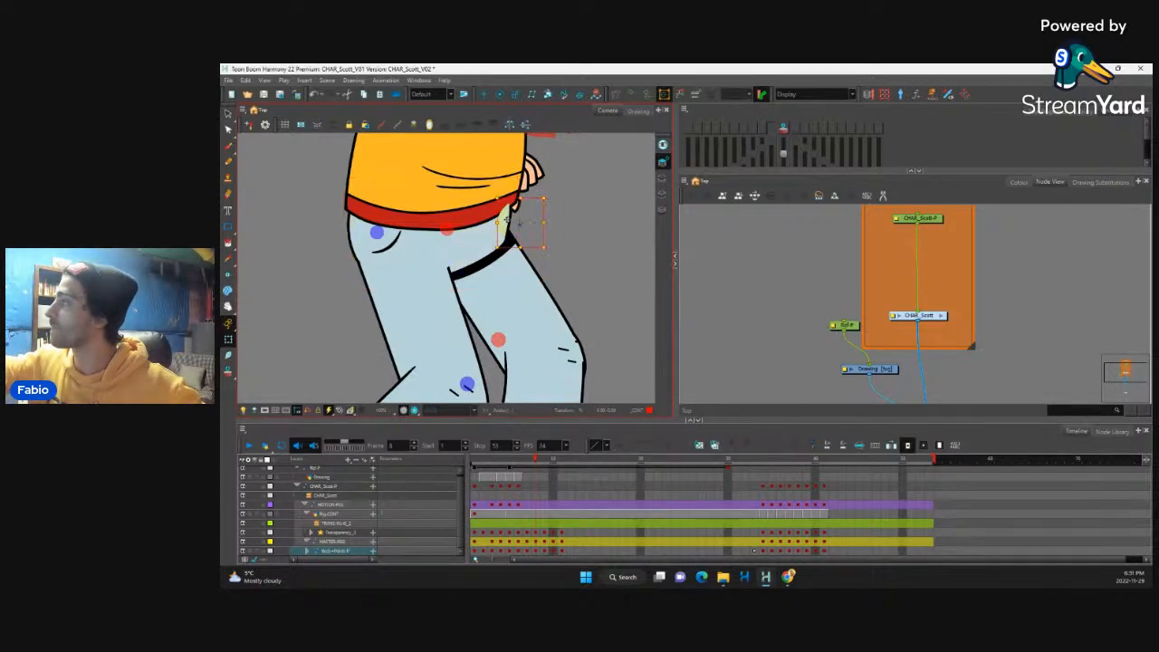
Step: Reshape the lifted foot's sole by pulling its lower corner contour point down and slightly inward
{"action": "left_click_drag", "start_coordinate": [507, 222], "coordinate": [574, 160]}
{"action": "key", "text": "1"}
{"action": "key", "text": "1"}
{"action": "key", "text": "1"}
{"action": "key", "text": "2"}
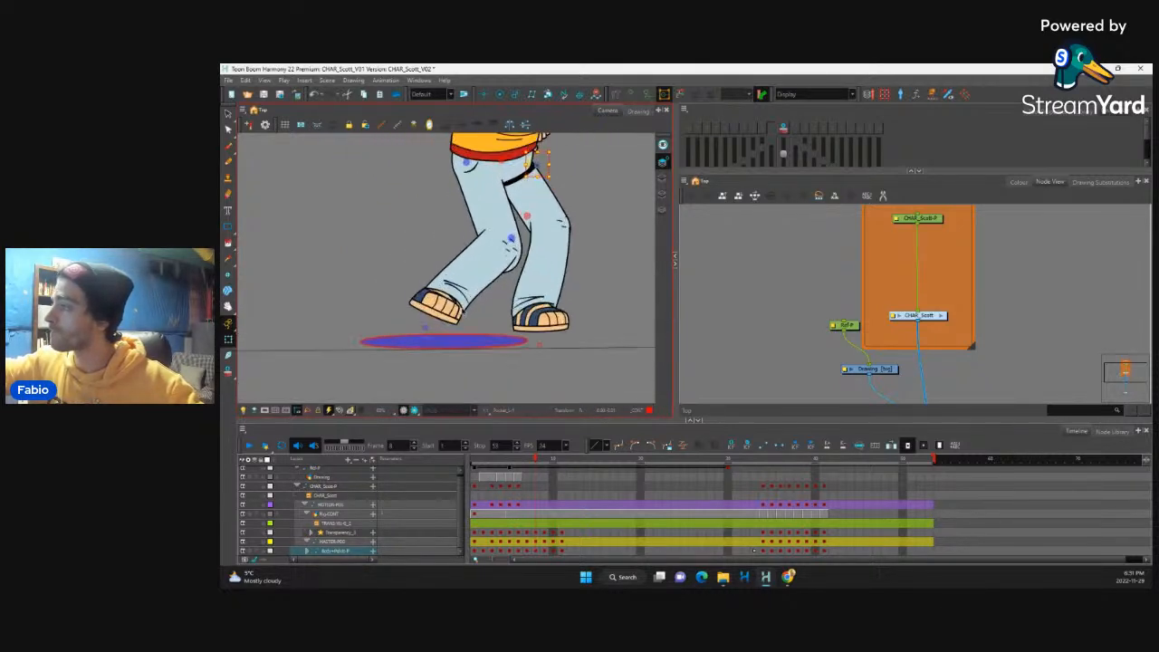
{"action": "key", "text": "2"}
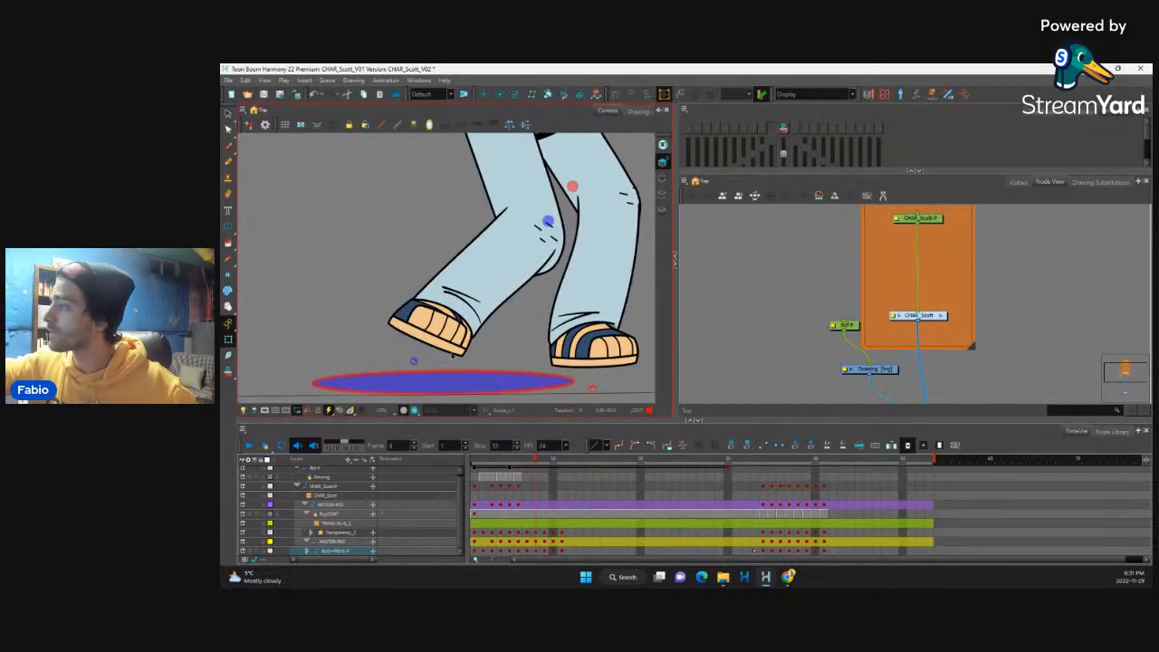
{"action": "left_click", "coordinate": [467, 355]}
{"action": "key", "text": "F11"}
{"action": "left_click", "coordinate": [468, 354]}
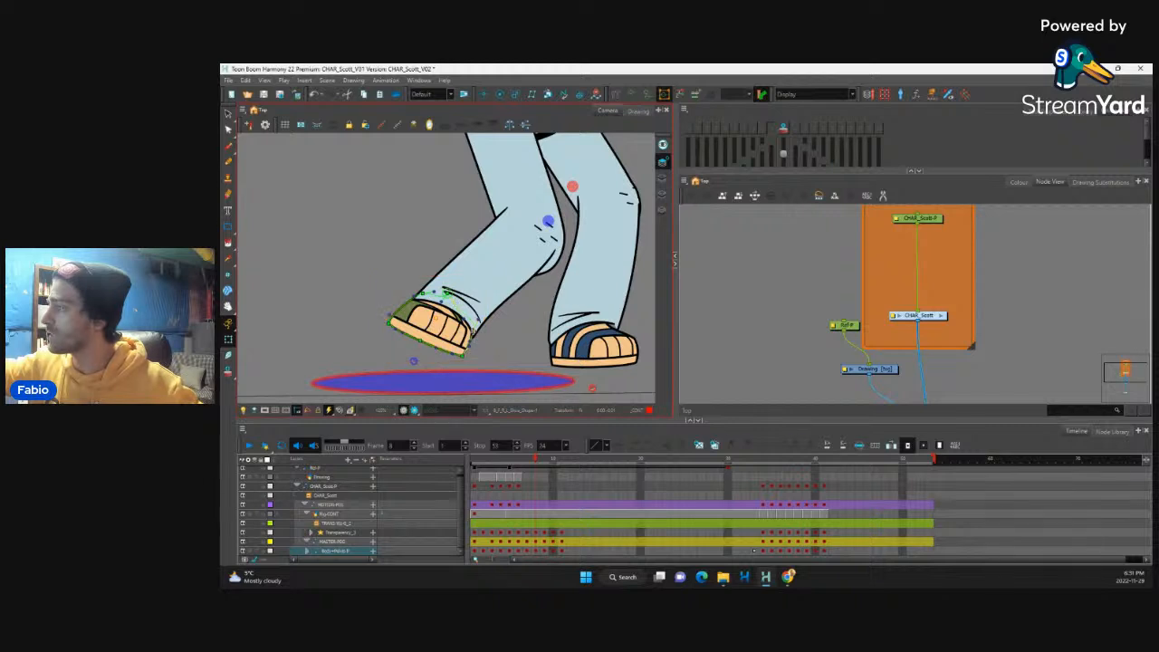
{"action": "left_click_drag", "start_coordinate": [463, 352], "coordinate": [451, 359]}
{"action": "left_click", "coordinate": [437, 351]}
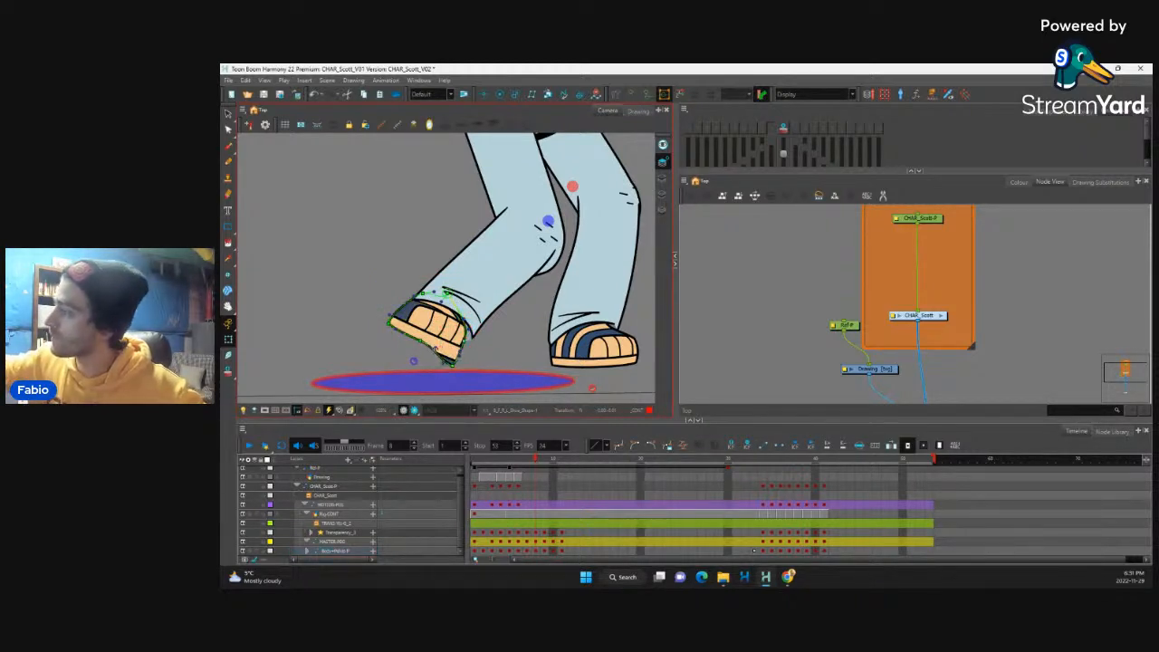
{"action": "key", "text": "F11"}
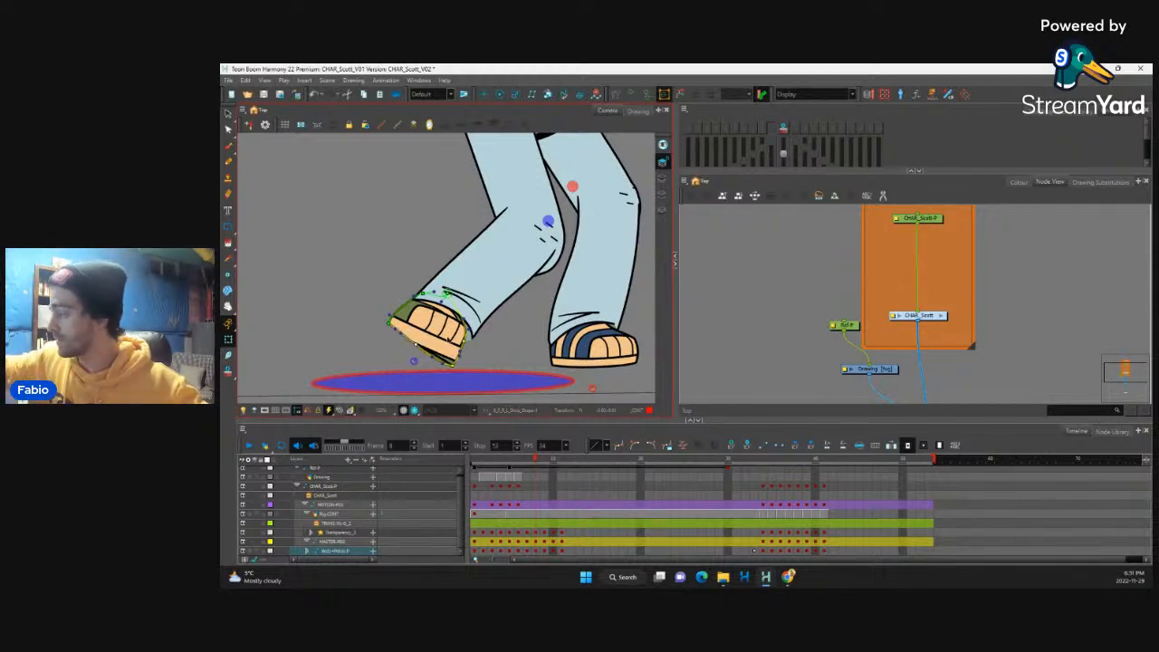
{"action": "left_click", "coordinate": [442, 353]}
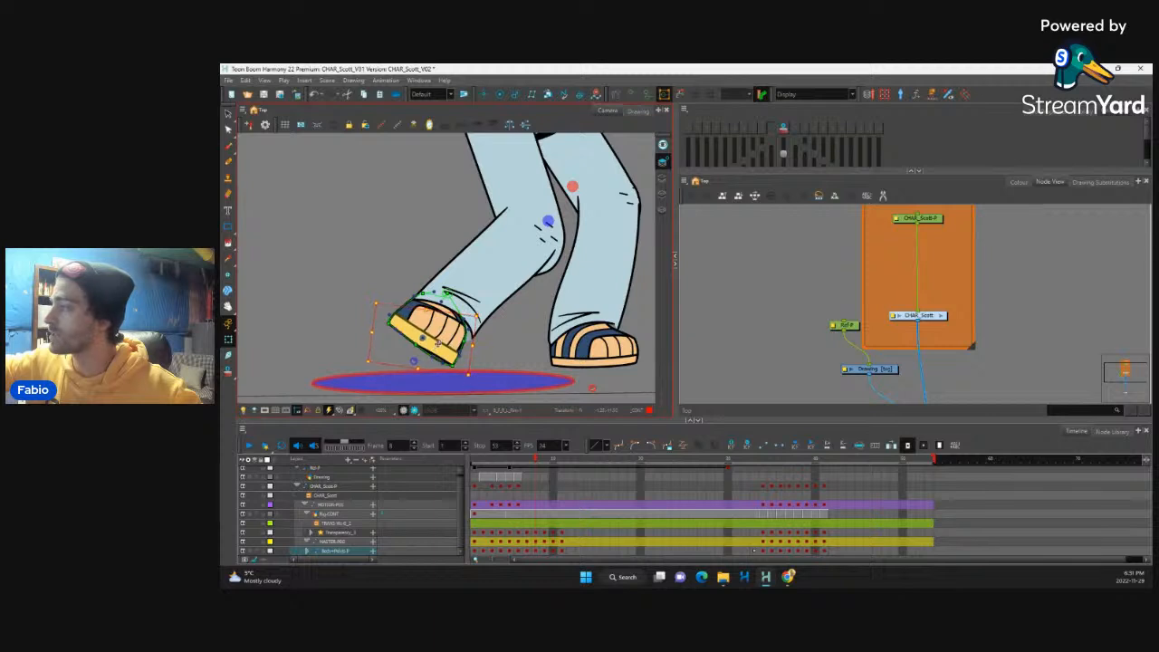
Step: Rotate the lifted foot's toes slightly and nudge them down and left onto the reshaped sole
{"action": "left_click", "coordinate": [438, 324]}
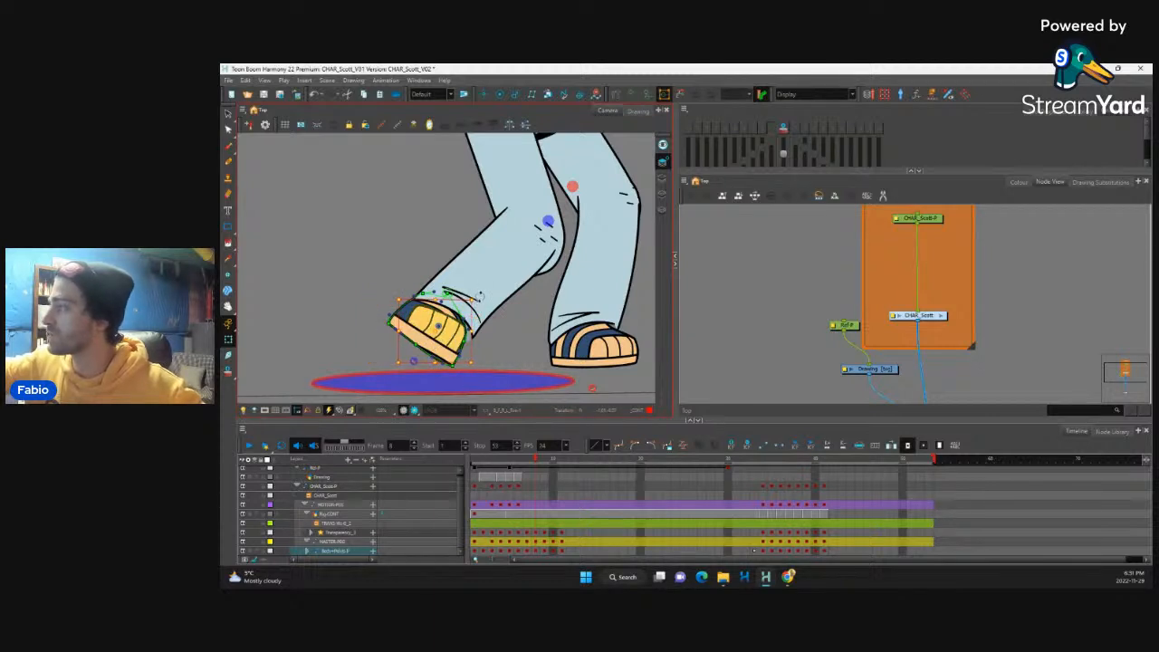
{"action": "left_click_drag", "start_coordinate": [477, 298], "coordinate": [479, 302]}
{"action": "key", "text": "Down"}
{"action": "key", "text": "Down"}
{"action": "key", "text": "Down"}
{"action": "key", "text": "Down"}
{"action": "key", "text": "Left"}
{"action": "key", "text": "Left"}
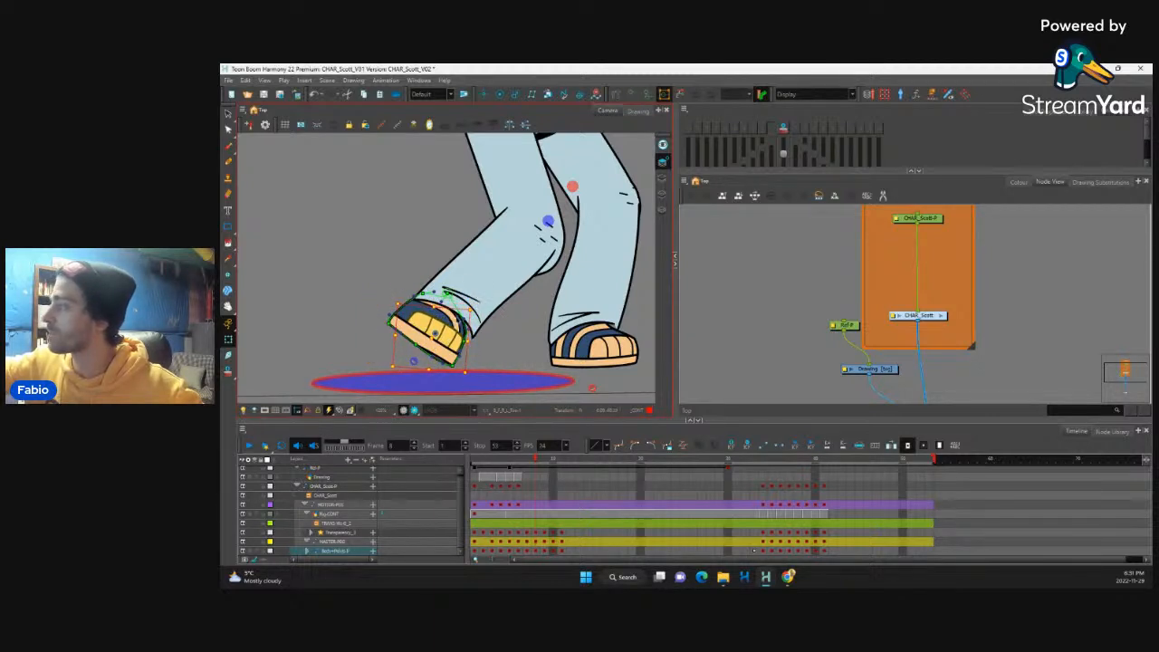
Step: Select the lifted foot's sandal strap and adjust its lower contour point to follow the foot's new shape
{"action": "left_click", "coordinate": [437, 310]}
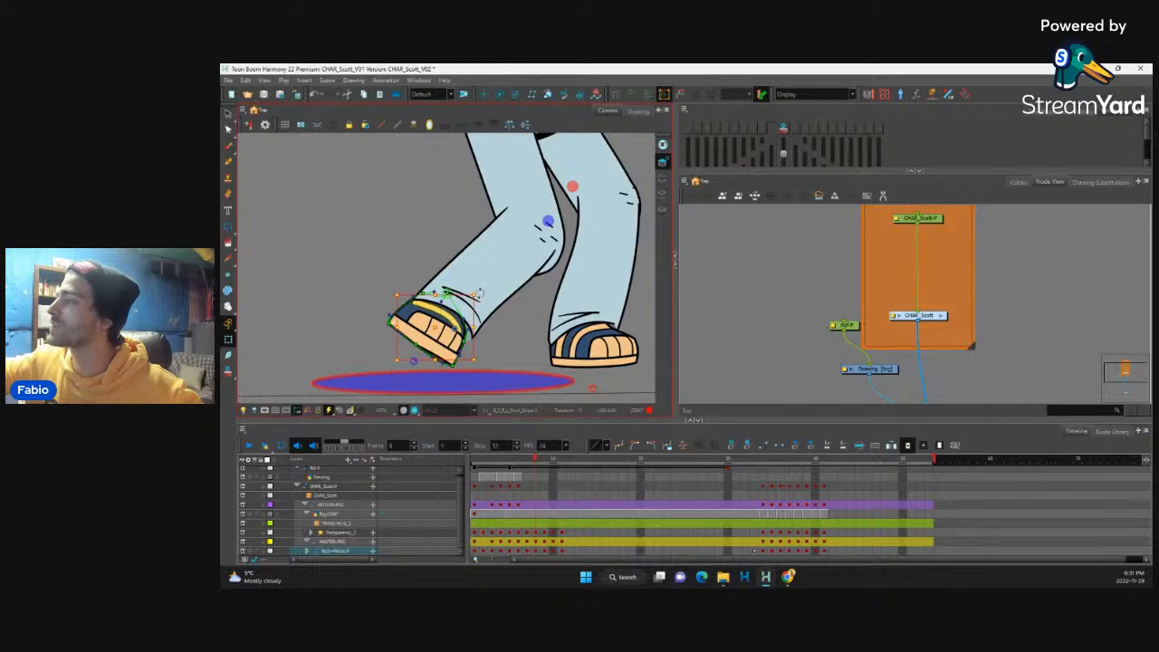
{"action": "left_click", "coordinate": [458, 316]}
{"action": "left_click", "coordinate": [405, 301]}
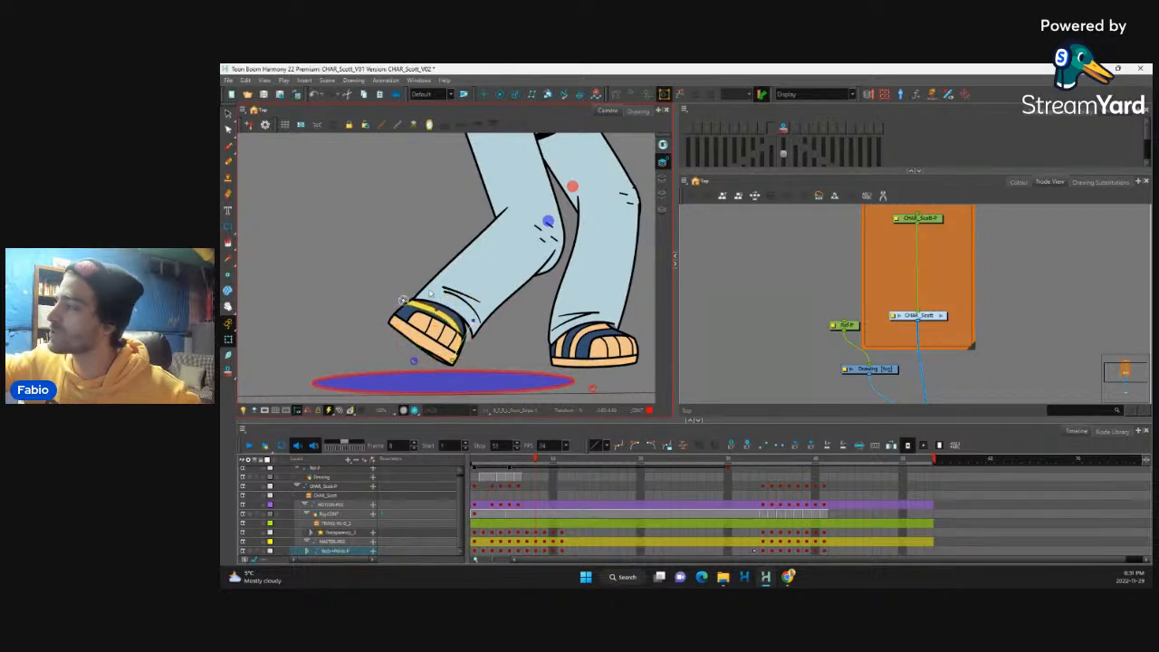
{"action": "left_click_drag", "start_coordinate": [453, 361], "coordinate": [462, 352]}
Step: Extend the lifted leg's trouser cuff toward the foot, and rotate and lower the cuff wrinkles to follow its hem
{"action": "left_click", "coordinate": [471, 324]}
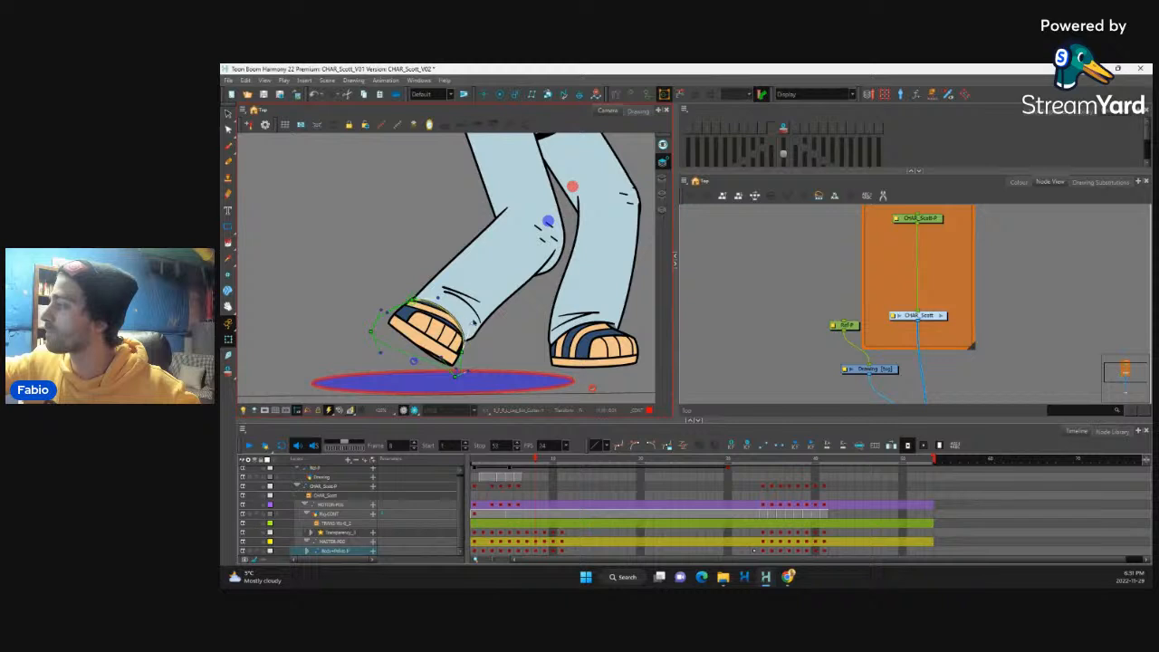
{"action": "left_click", "coordinate": [480, 304]}
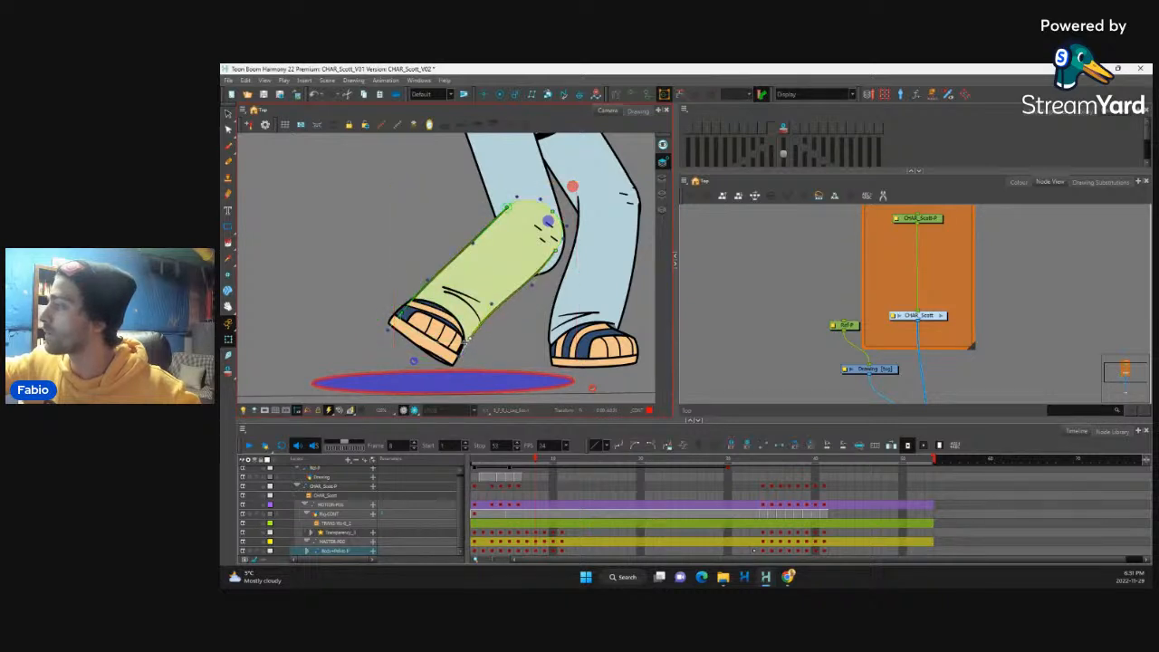
{"action": "left_click", "coordinate": [469, 305]}
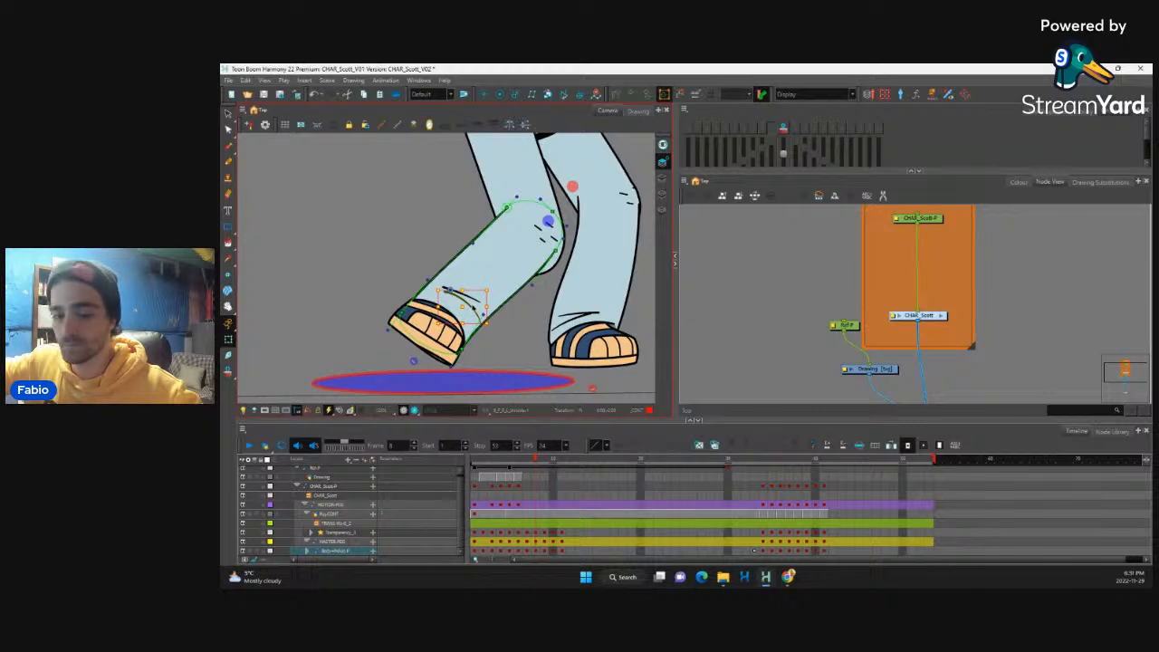
{"action": "key", "text": "Escape"}
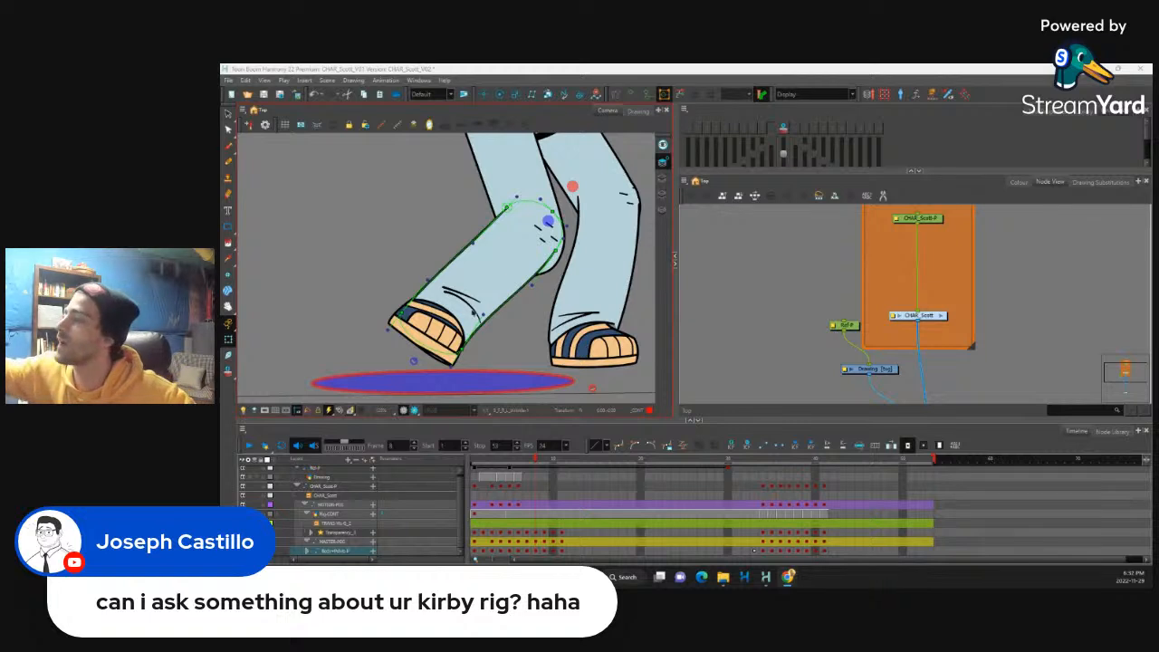
{"action": "left_click", "coordinate": [462, 299]}
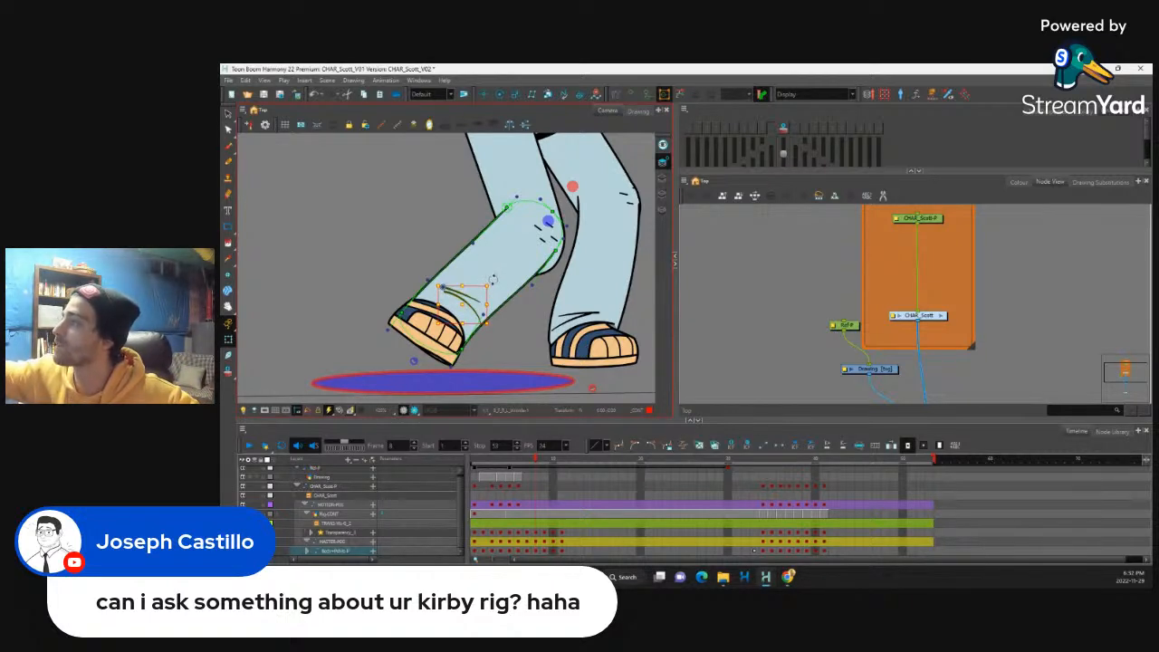
{"action": "left_click_drag", "start_coordinate": [492, 280], "coordinate": [449, 307]}
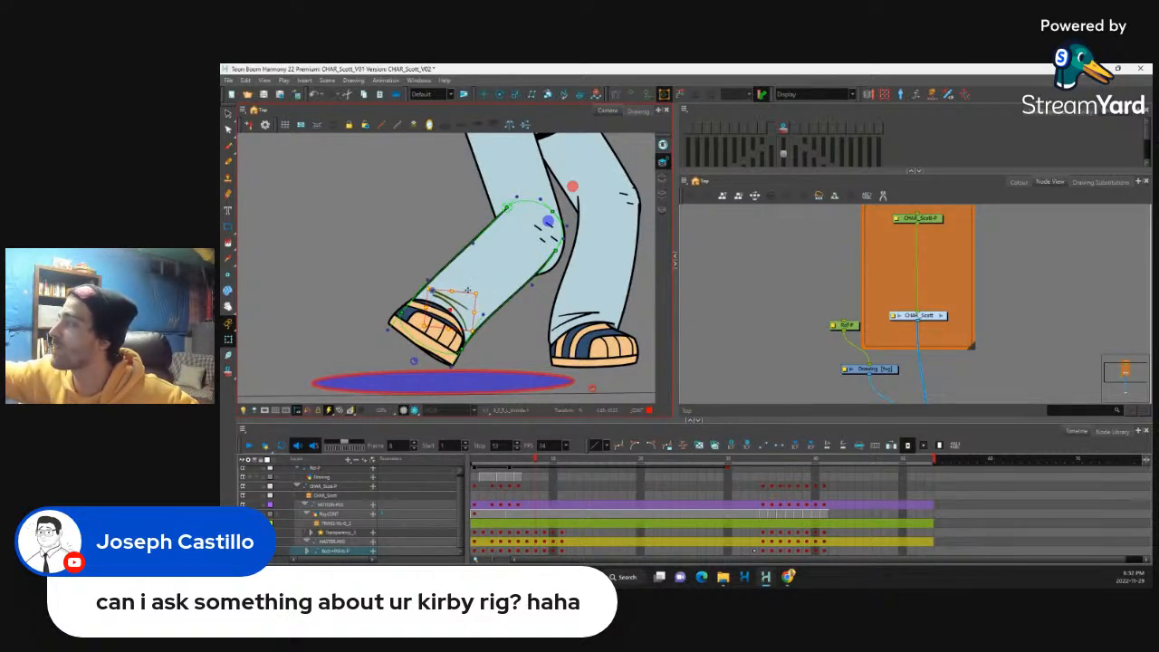
Step: Reshape the bent leg's thigh by moving its front contour point at the knee up and left inside the shin
{"action": "left_click_drag", "start_coordinate": [560, 252], "coordinate": [505, 297]}
{"action": "left_click", "coordinate": [507, 289]}
{"action": "key", "text": "shift+F11"}
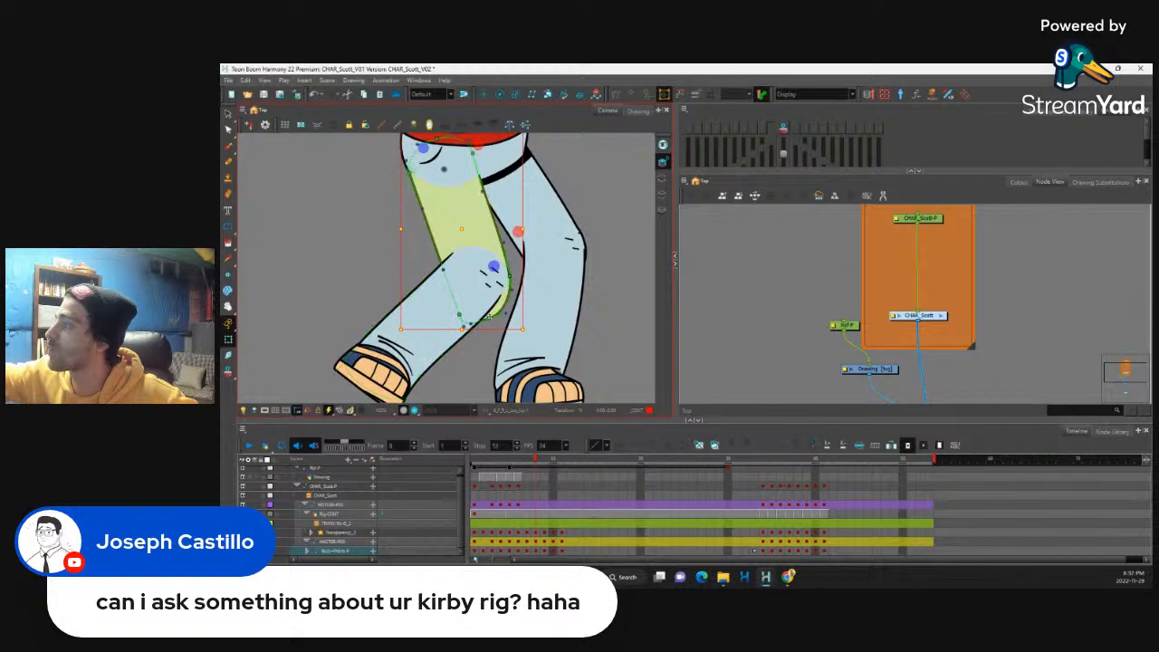
{"action": "left_click_drag", "start_coordinate": [433, 257], "coordinate": [459, 314]}
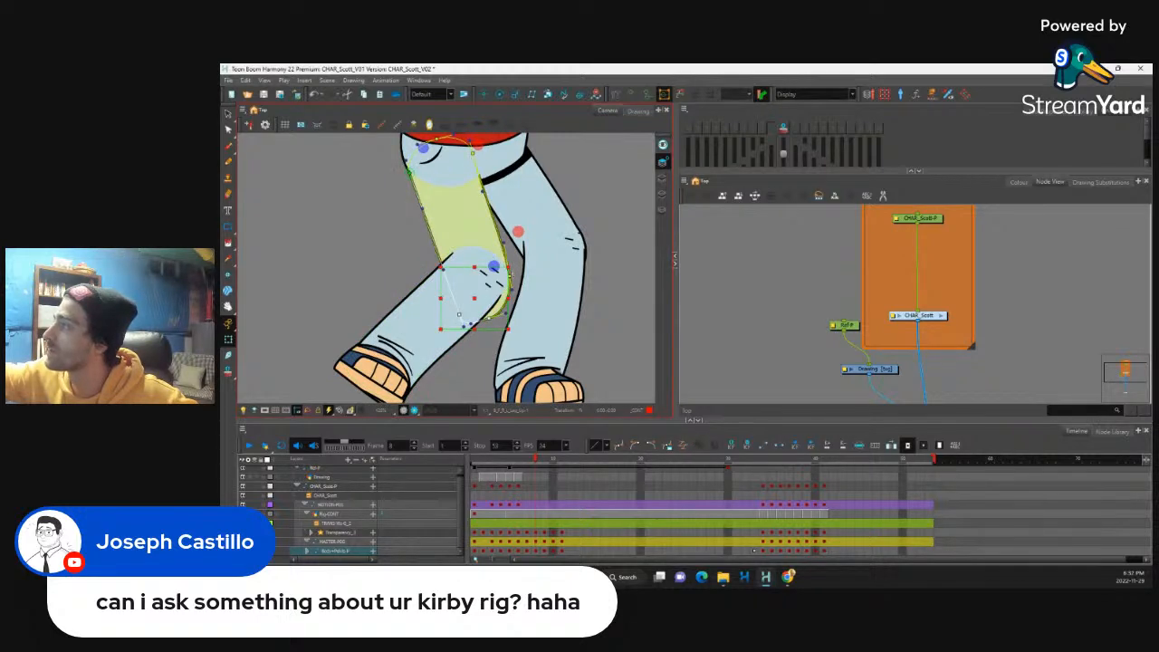
{"action": "left_click", "coordinate": [510, 276]}
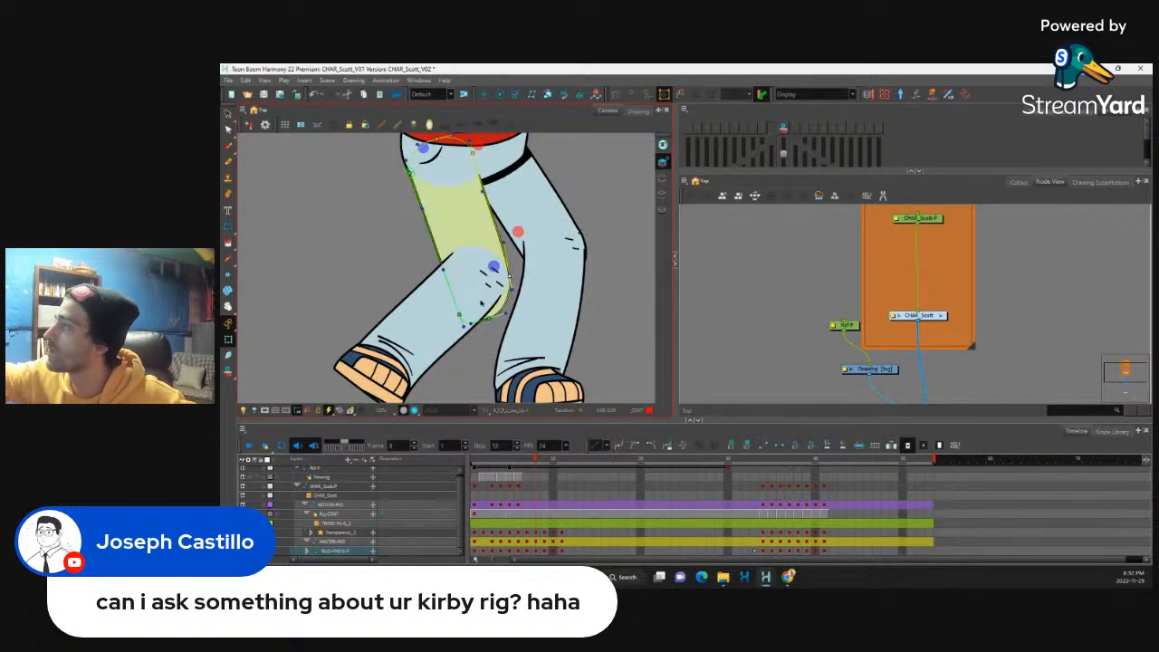
{"action": "left_click", "coordinate": [459, 314], "text": "shift"}
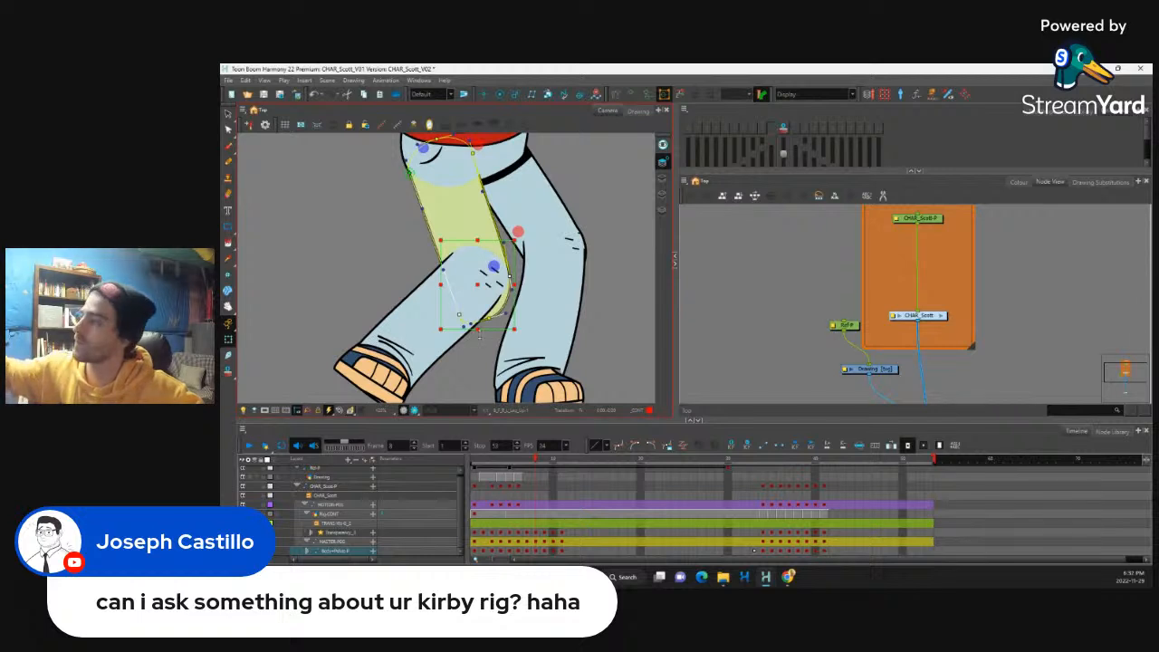
{"action": "key", "text": "Escape"}
{"action": "left_click", "coordinate": [459, 315]}
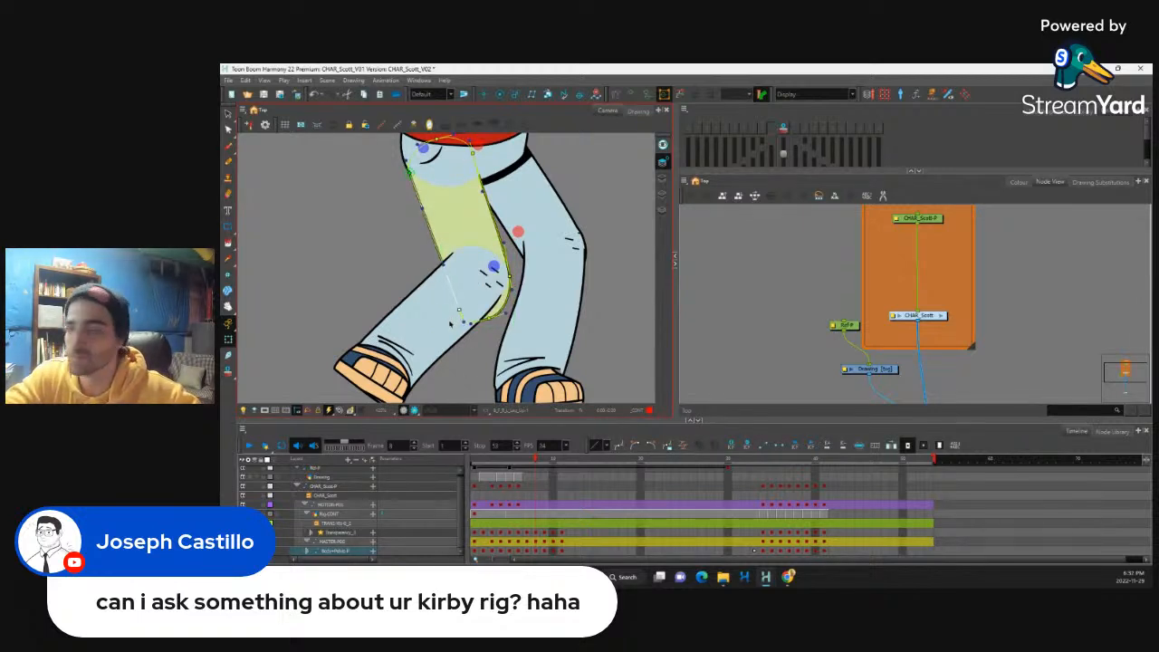
{"action": "key", "text": "Left"}
{"action": "key", "text": "Left"}
{"action": "key", "text": "Left"}
{"action": "key", "text": "Up"}
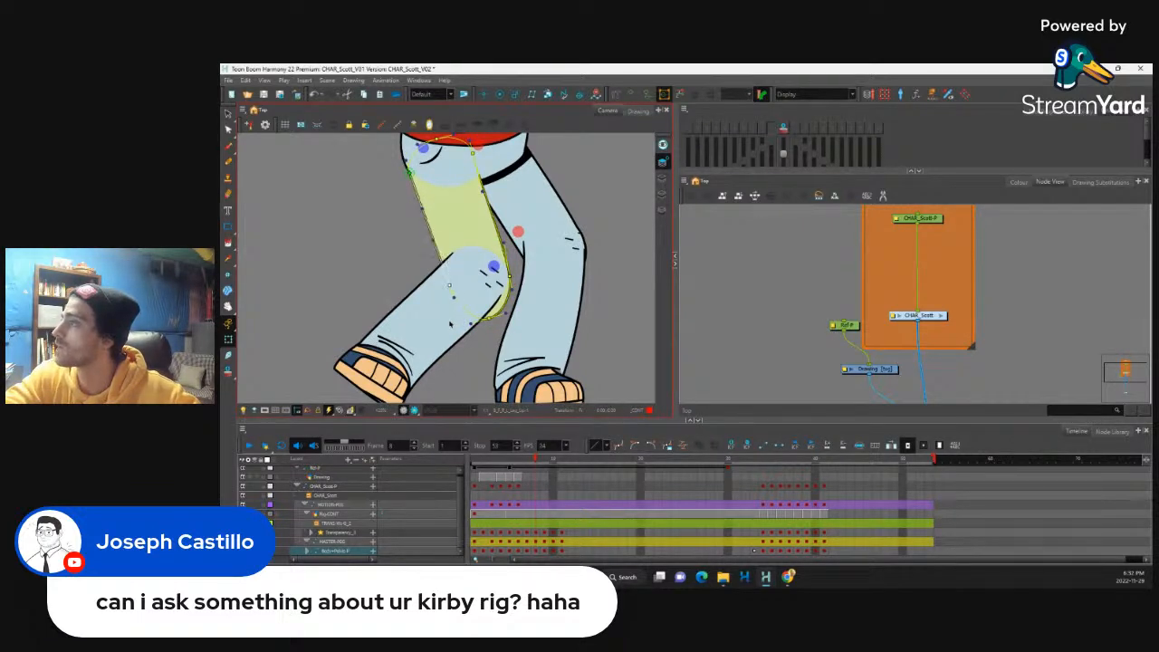
Step: Raise the thigh's two rear contour points at the knee to remove the bulge behind it, and hide the deformation controls
{"action": "left_click", "coordinate": [489, 318]}
{"action": "left_click", "coordinate": [510, 277], "text": "shift"}
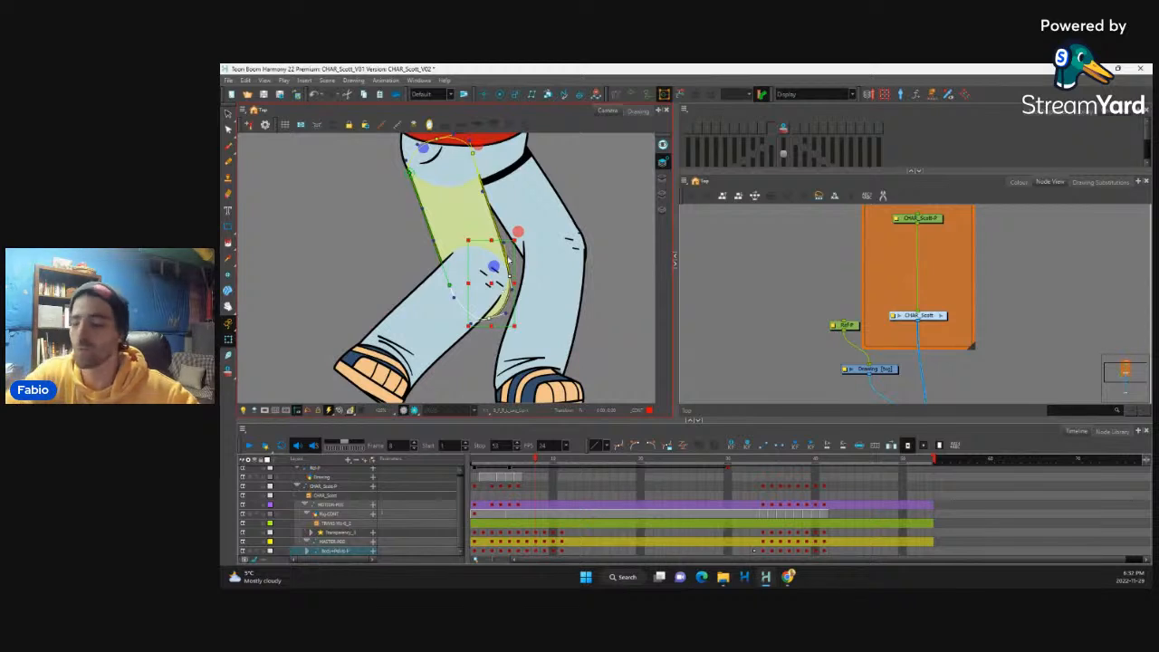
{"action": "left_click_drag", "start_coordinate": [509, 261], "coordinate": [509, 260]}
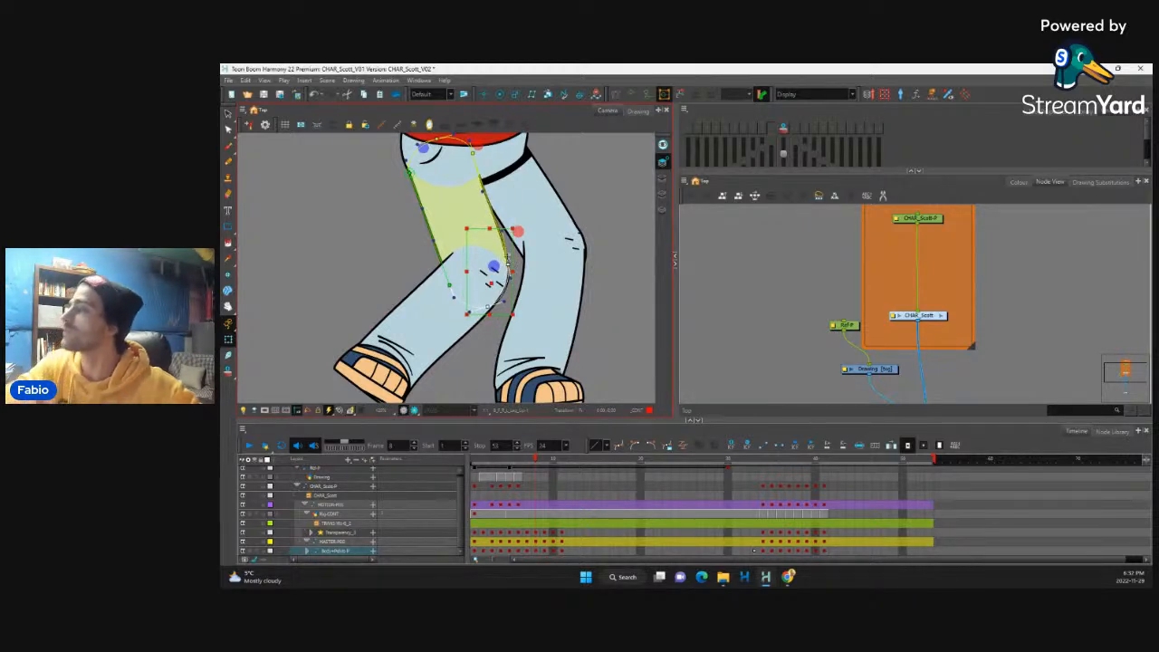
{"action": "left_click", "coordinate": [613, 283]}
{"action": "key", "text": "shift+c"}
Step: Display the supporting leg's lower-leg deformation controls, check its outer knee contour point, and hide the controls
{"action": "mouse_move", "coordinate": [580, 220]}
{"action": "left_mouse_down"}
{"action": "mouse_move", "coordinate": [521, 285]}
{"action": "mouse_move", "coordinate": [519, 266]}
{"action": "left_mouse_up"}
{"action": "left_click", "coordinate": [516, 314]}
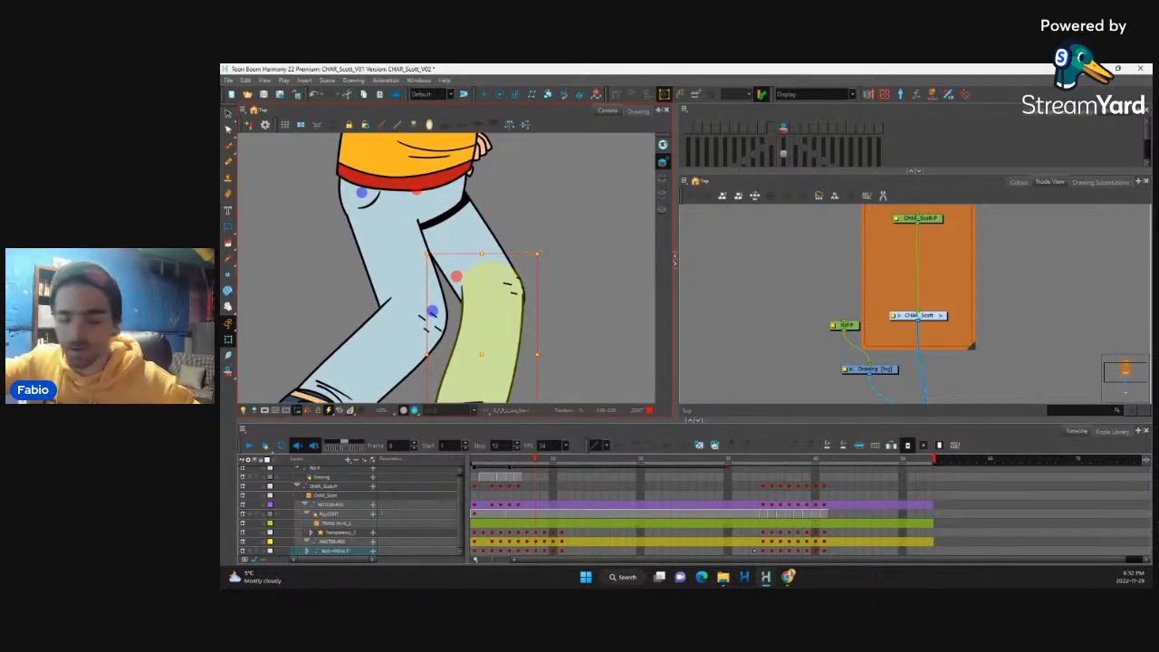
{"action": "key", "text": "shift+F11"}
{"action": "left_click", "coordinate": [524, 299]}
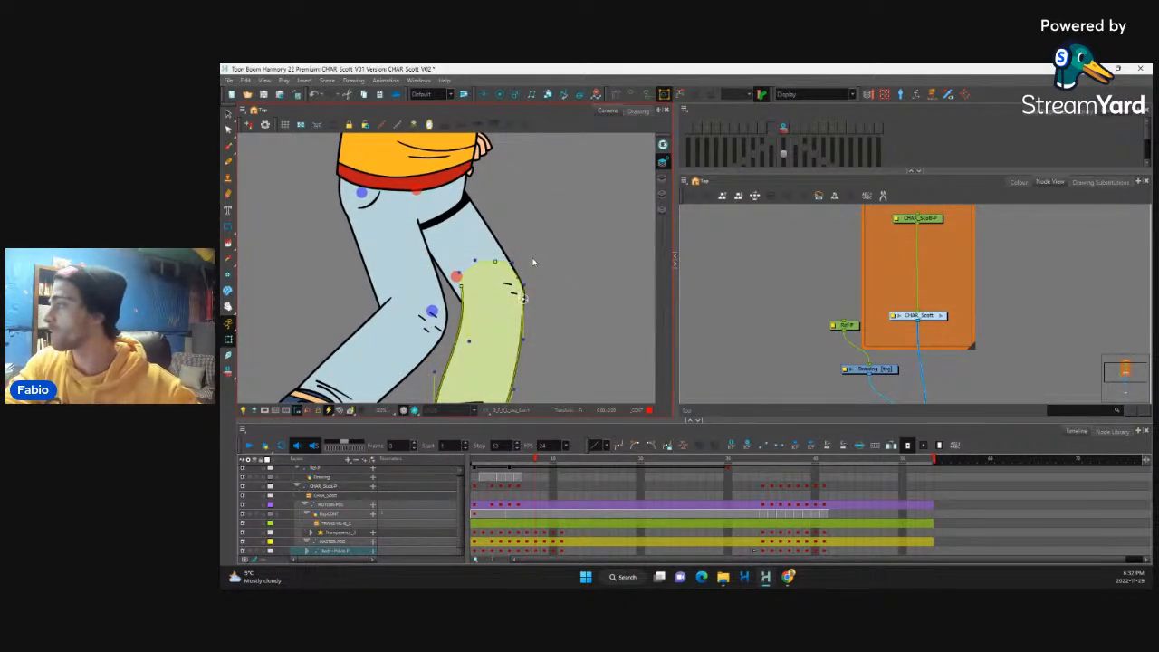
{"action": "key", "text": "shift+c"}
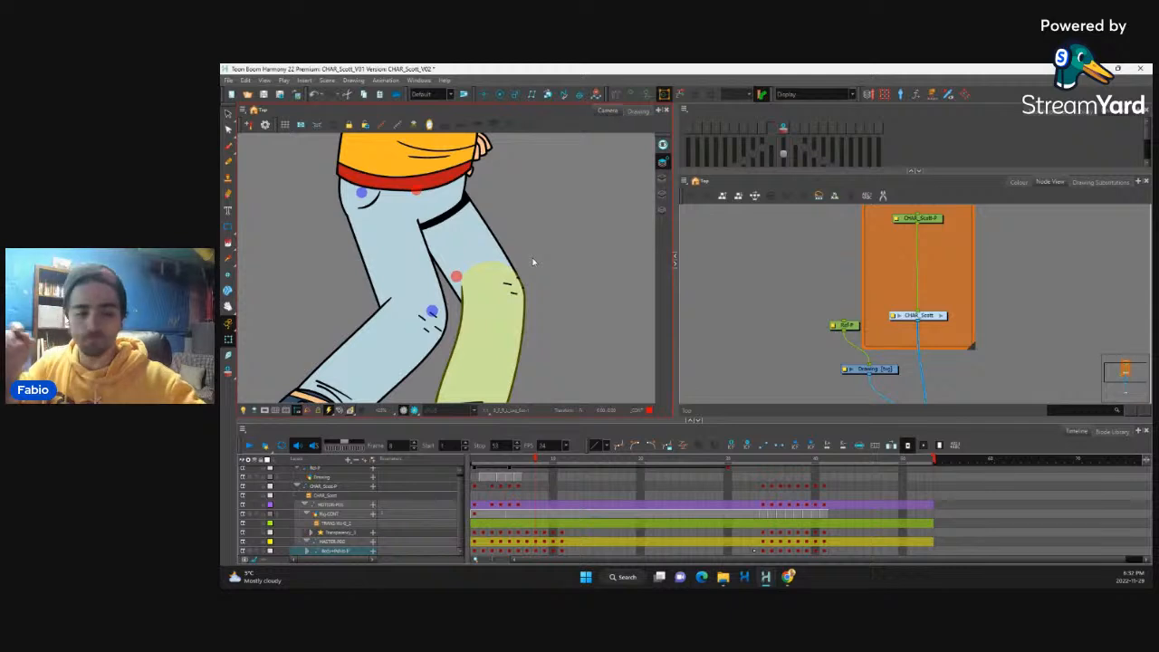
Step: Scrub the pose sequence from frame 8 to frame 11 and return to frame 1 to review it
{"action": "key", "text": "1"}
{"action": "key", "text": "1"}
{"action": "key", "text": "1"}
{"action": "key", "text": "1"}
{"action": "key", "text": "1"}
{"action": "left_click_drag", "start_coordinate": [536, 463], "coordinate": [560, 487]}
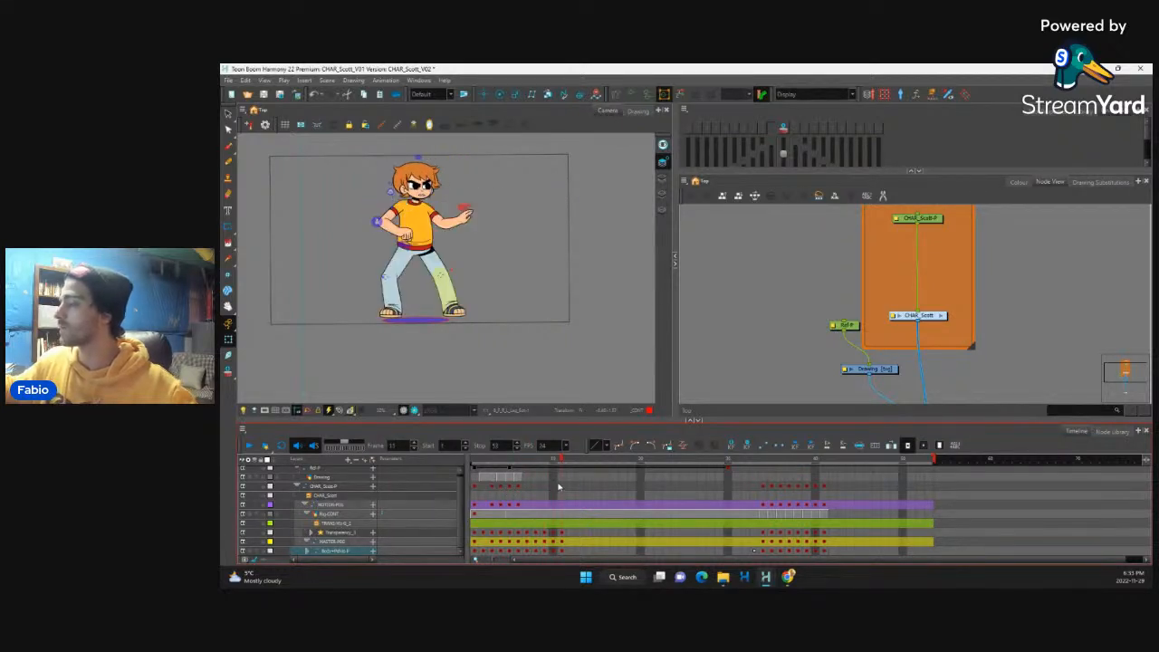
{"action": "left_click", "coordinate": [477, 533]}
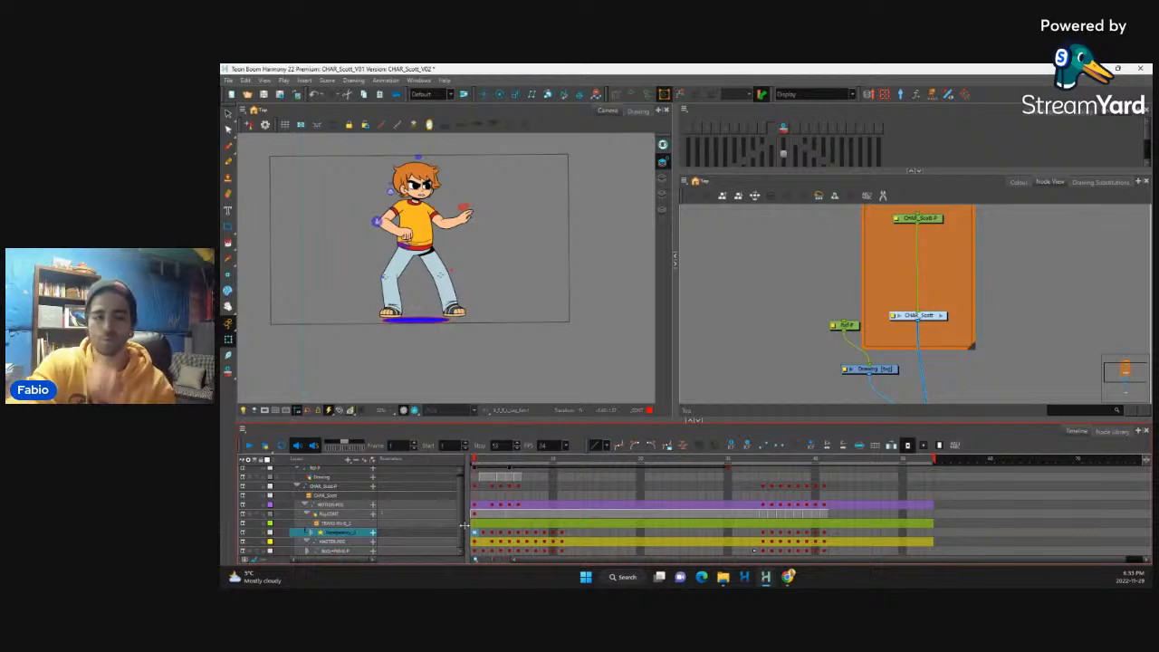
{"action": "key", "text": "Return"}
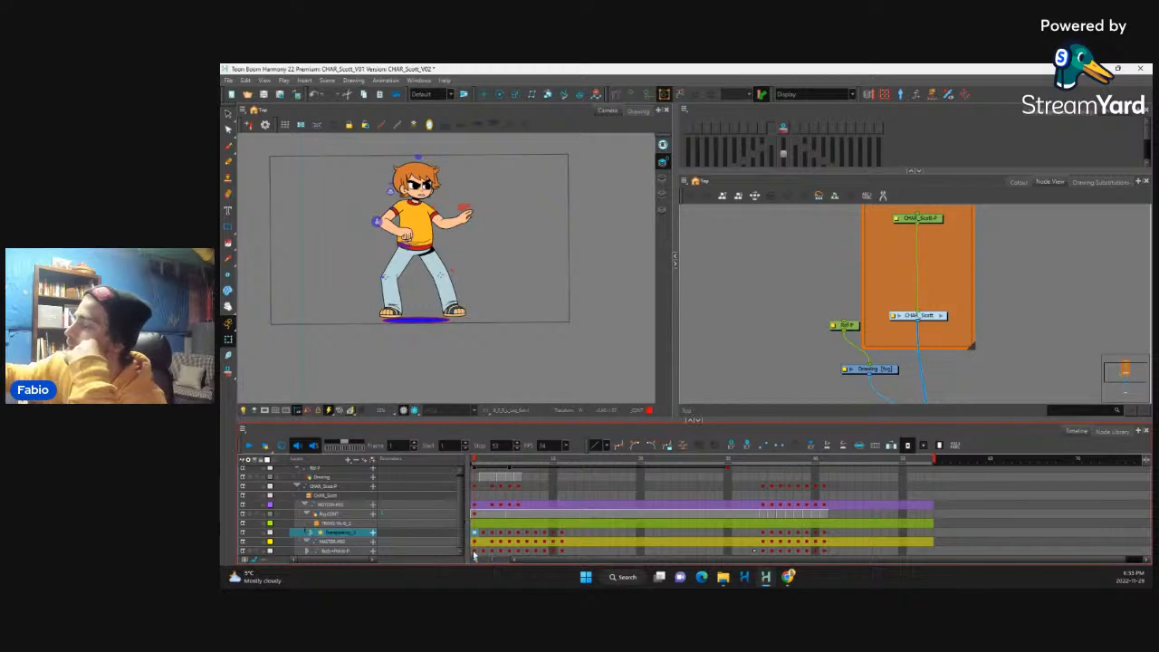
Step: Apply a frame mark to the frame 1 keyframes from the transparency layer down to the body peg
{"action": "left_click", "coordinate": [475, 552], "text": "shift"}
{"action": "right_click", "coordinate": [475, 533]}
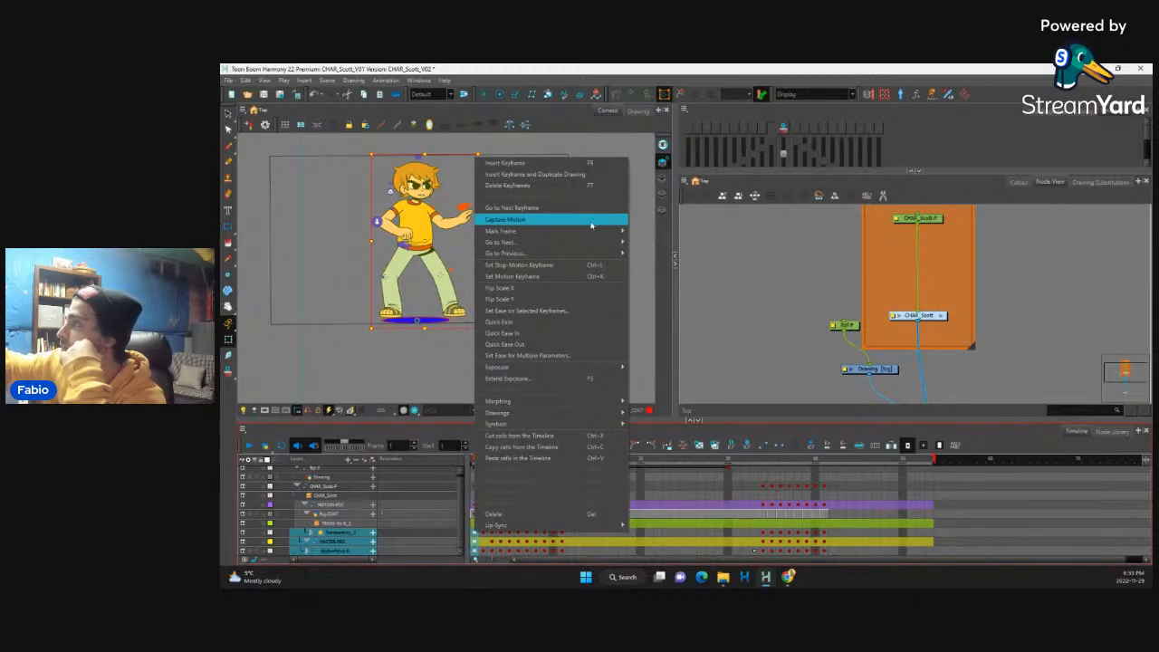
{"action": "left_click", "coordinate": [637, 232]}
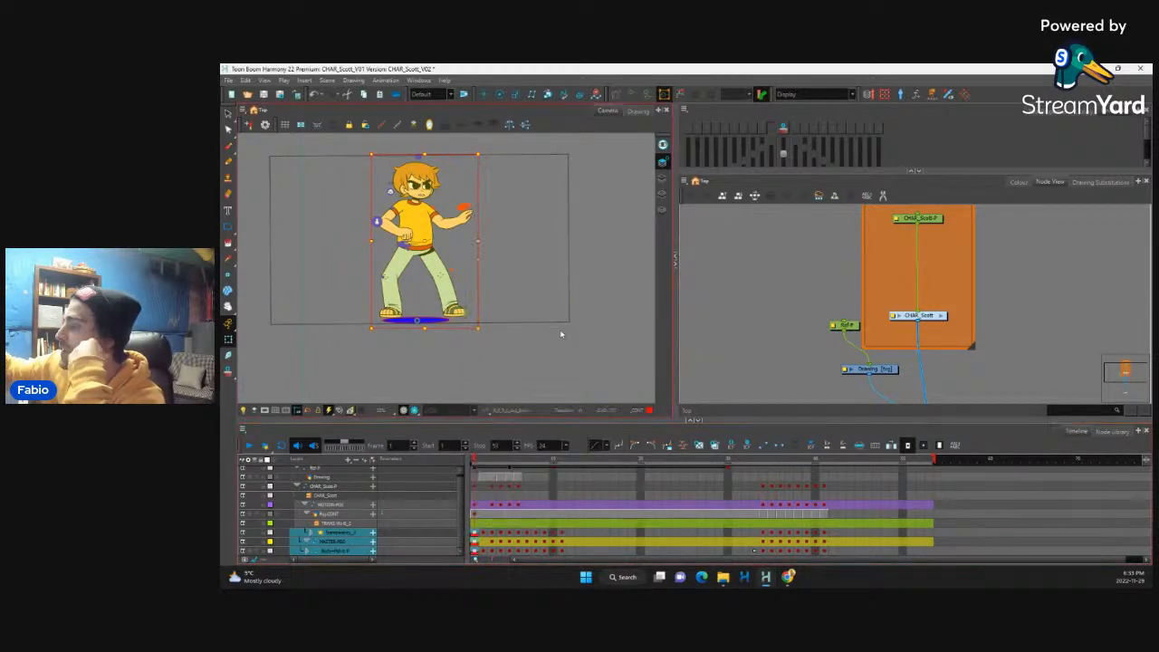
Step: Apply a frame mark to the frame 4 keyframes from the transparency layer down to the body peg
{"action": "left_click", "coordinate": [495, 545]}
{"action": "left_click", "coordinate": [501, 540]}
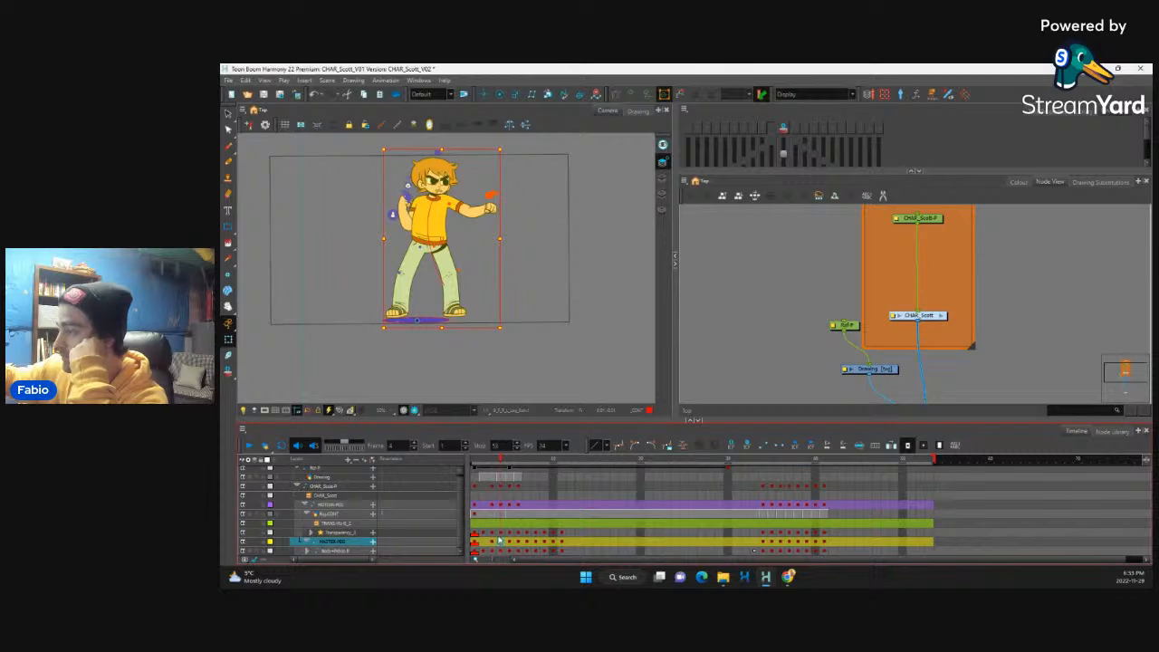
{"action": "left_click", "coordinate": [500, 532]}
{"action": "left_click", "coordinate": [501, 551], "text": "shift"}
{"action": "right_click", "coordinate": [500, 542]}
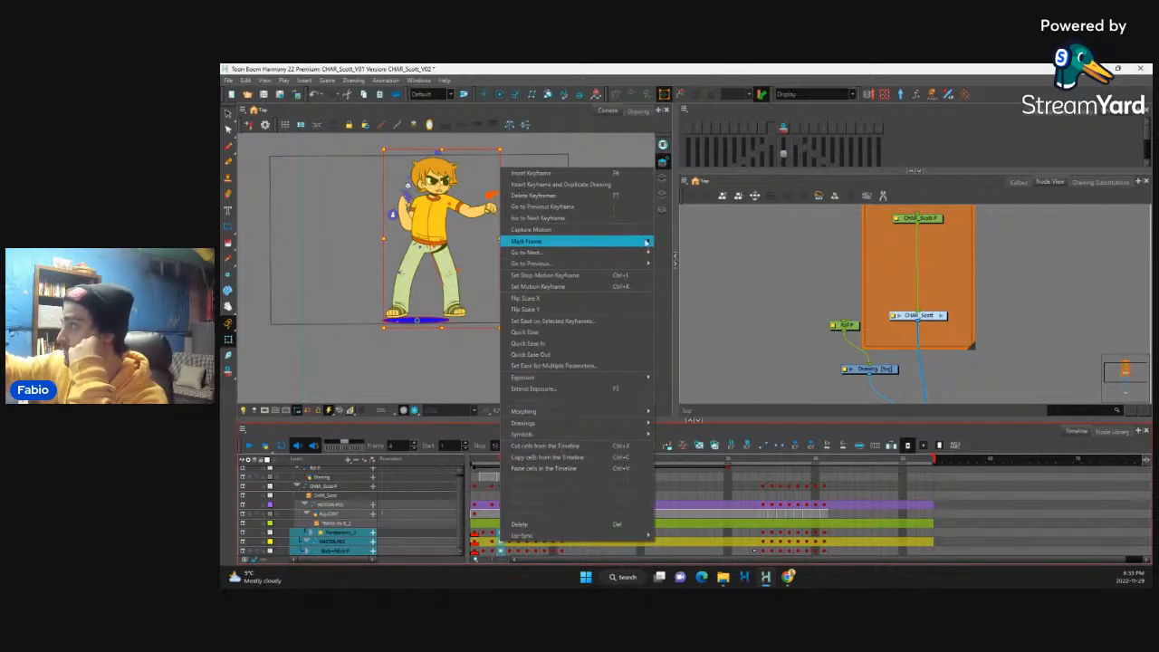
{"action": "left_click", "coordinate": [667, 242]}
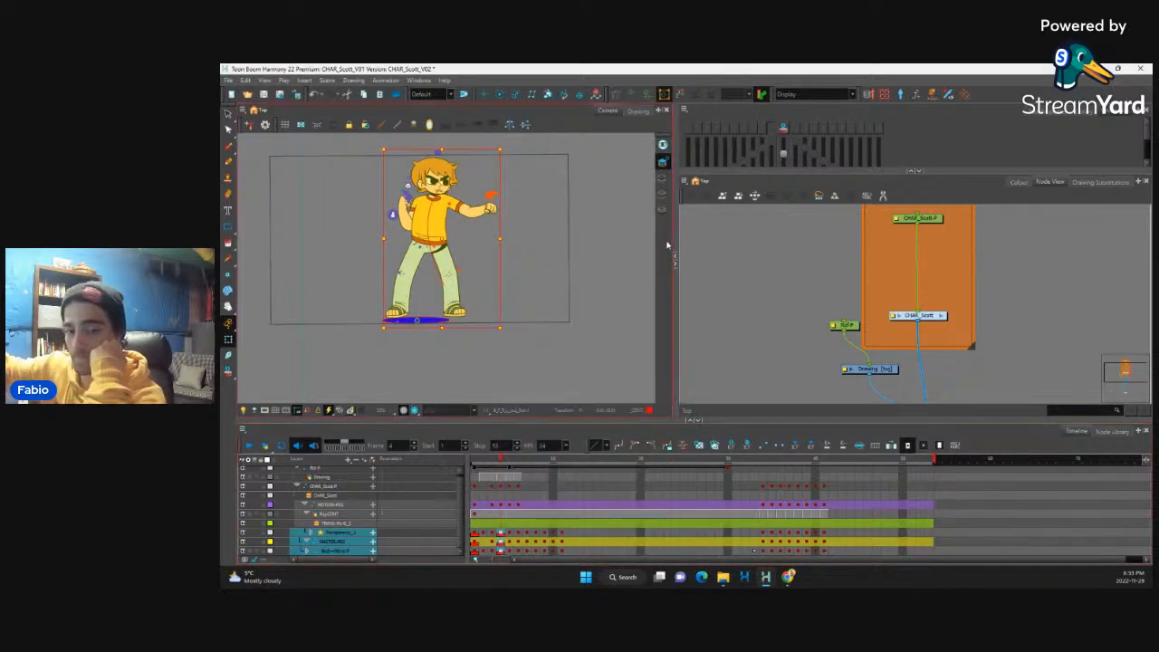
Step: Review the poses after frame 4 and mark the frame 7 punch keyframes from the transparency layer down to the body peg
{"action": "left_click", "coordinate": [510, 543]}
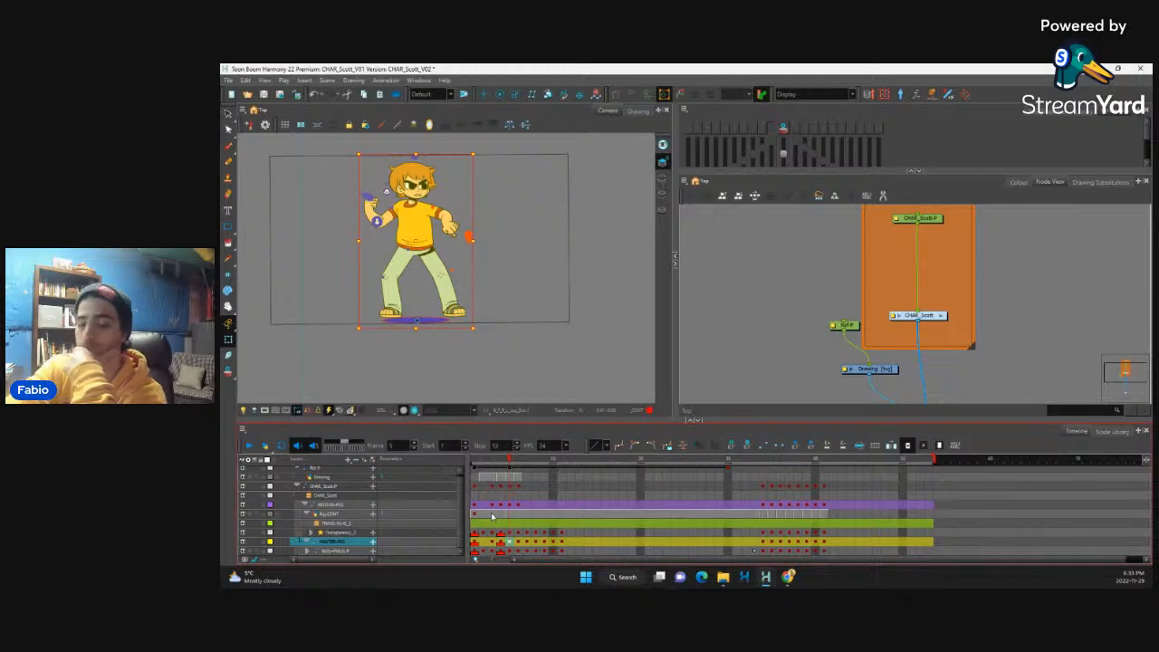
{"action": "key", "text": "period"}
{"action": "key", "text": "period"}
{"action": "key", "text": "comma"}
{"action": "key", "text": "comma"}
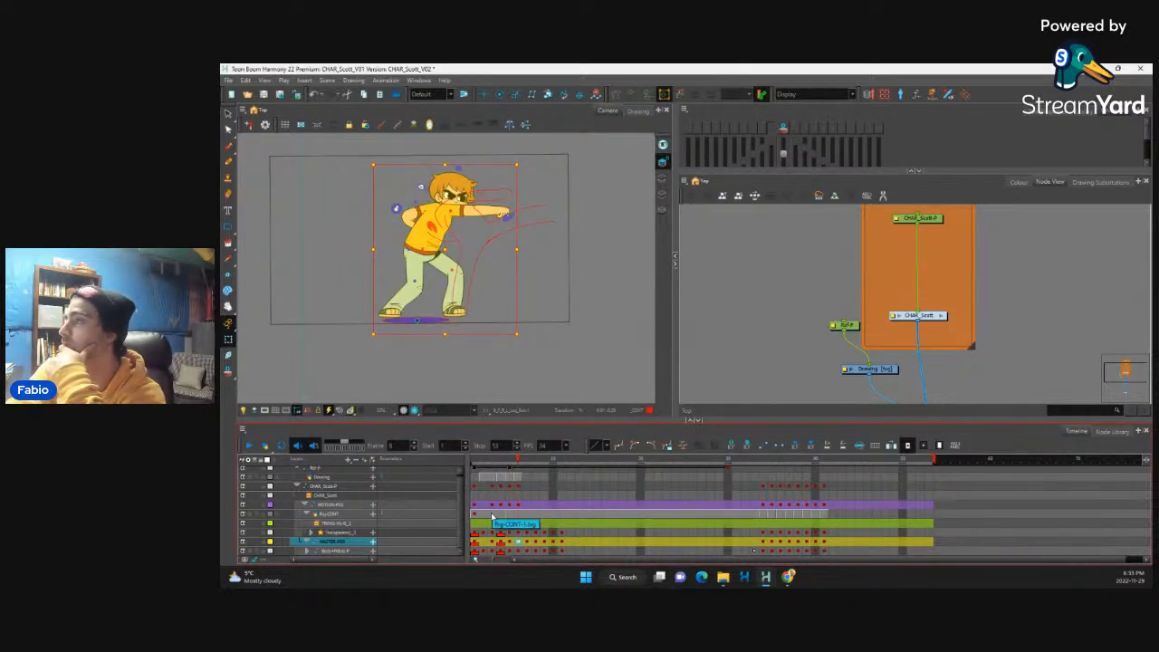
{"action": "key", "text": "period"}
{"action": "left_click_drag", "start_coordinate": [526, 552], "coordinate": [527, 533]}
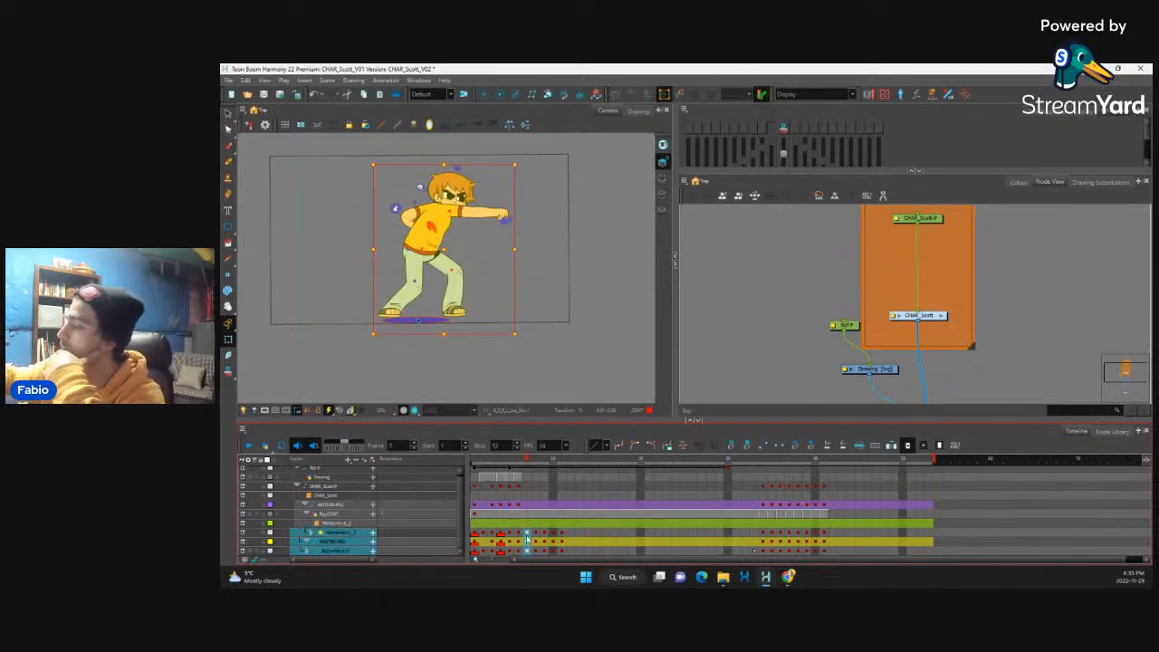
{"action": "right_click", "coordinate": [527, 533]}
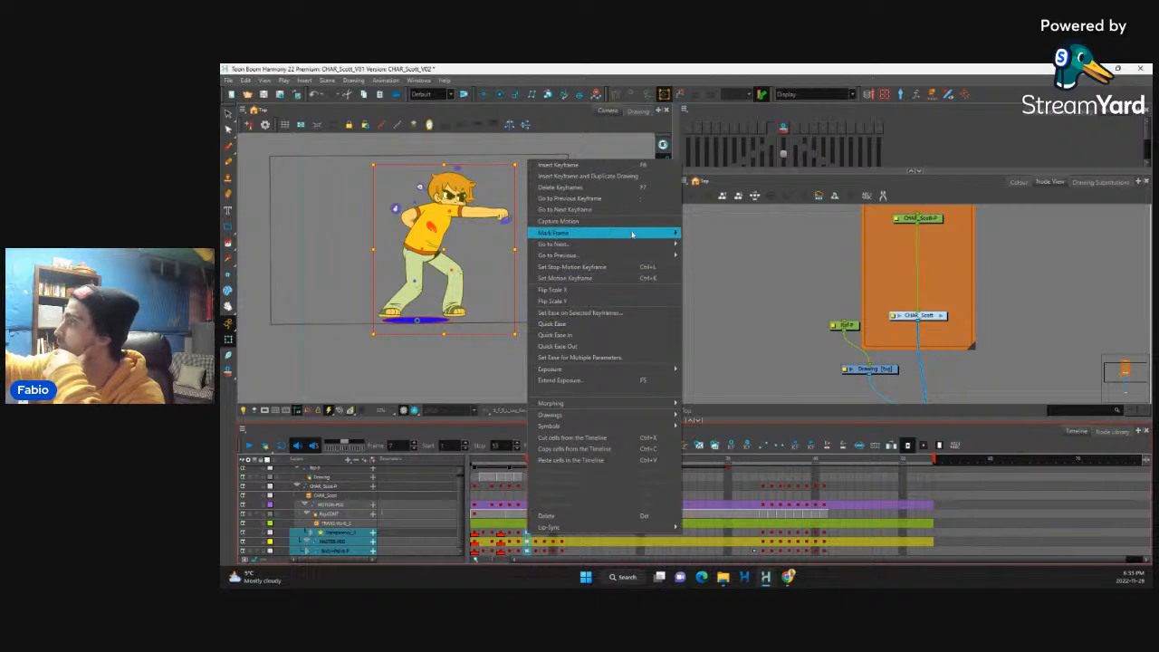
{"action": "mouse_move", "coordinate": [589, 233]}
{"action": "left_click", "coordinate": [700, 238]}
Step: Step through to the full kick pose and mark its frame 10 keyframes from the transparency layer down to the body peg
{"action": "left_click", "coordinate": [537, 543]}
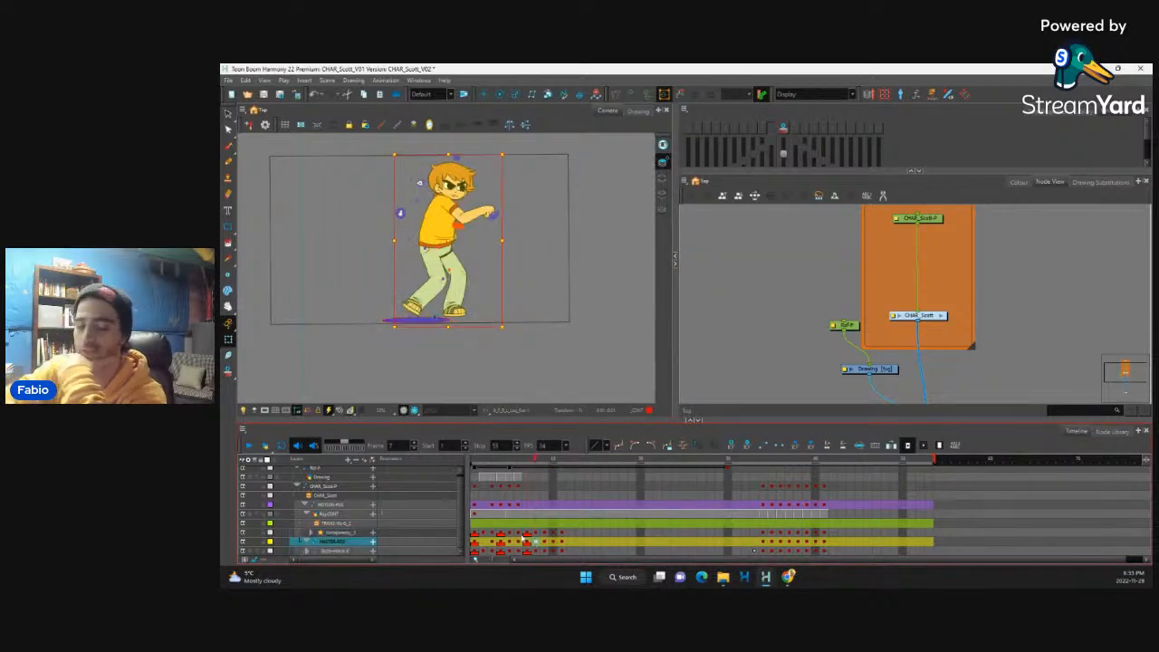
{"action": "key", "text": "period"}
{"action": "key", "text": "period"}
{"action": "key", "text": "comma"}
{"action": "key", "text": "period"}
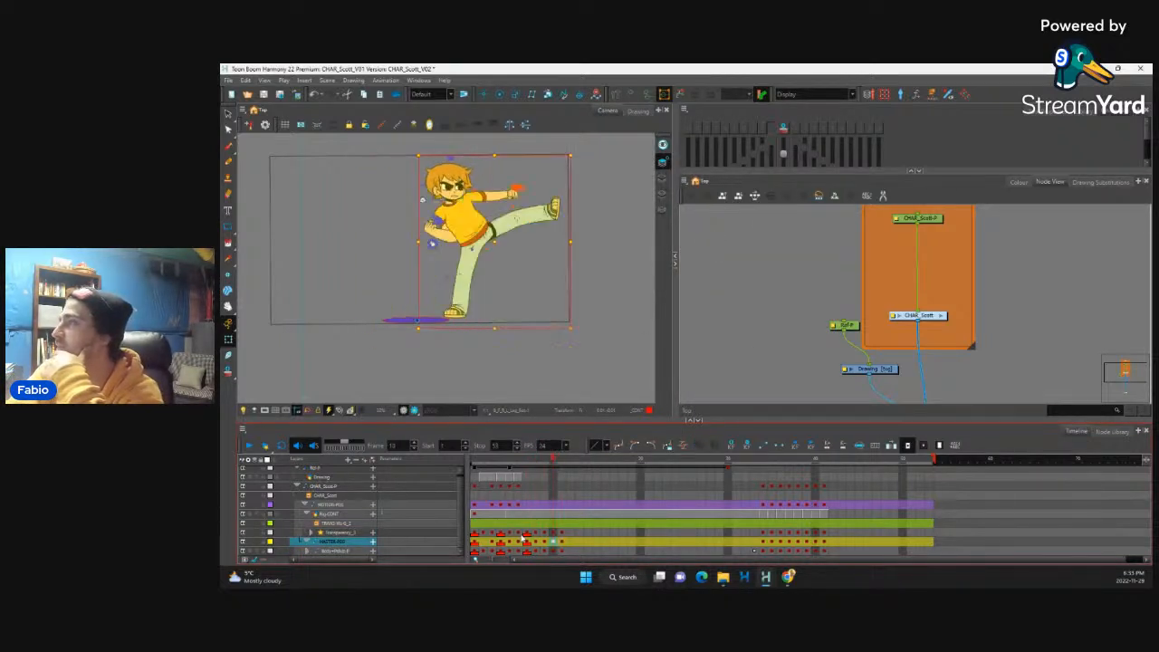
{"action": "left_click_drag", "start_coordinate": [554, 531], "coordinate": [553, 549]}
{"action": "right_click", "coordinate": [553, 544]}
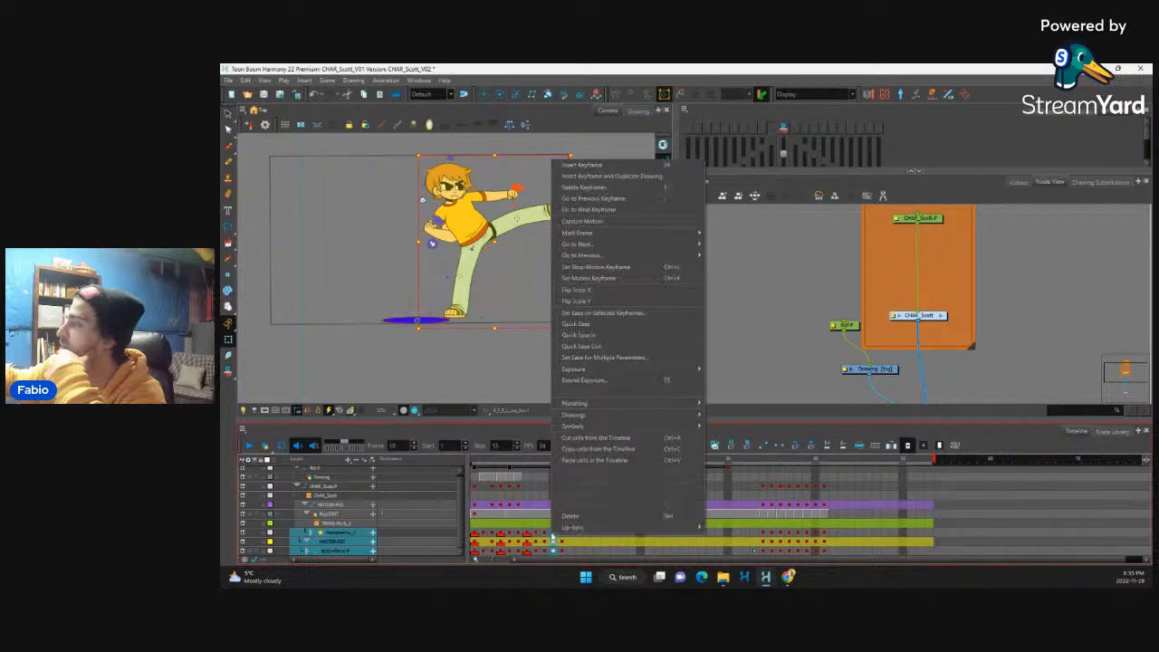
{"action": "left_click", "coordinate": [716, 235]}
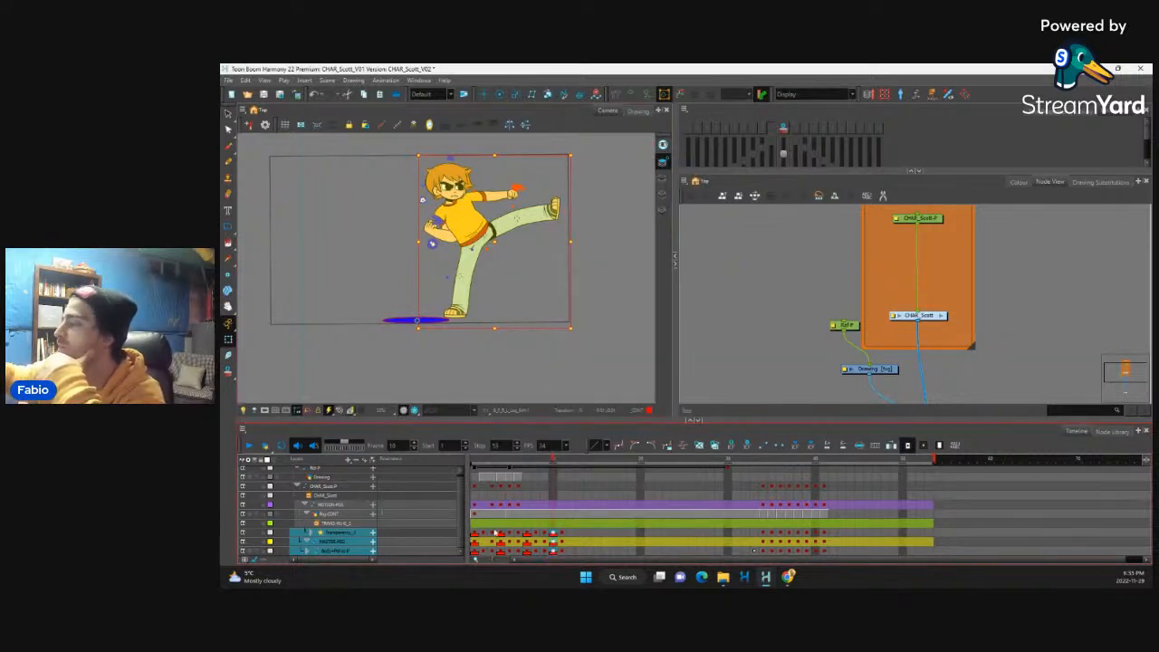
Step: Select frame 1 across all character layers and extend its exposure by three frames
{"action": "left_click", "coordinate": [475, 534]}
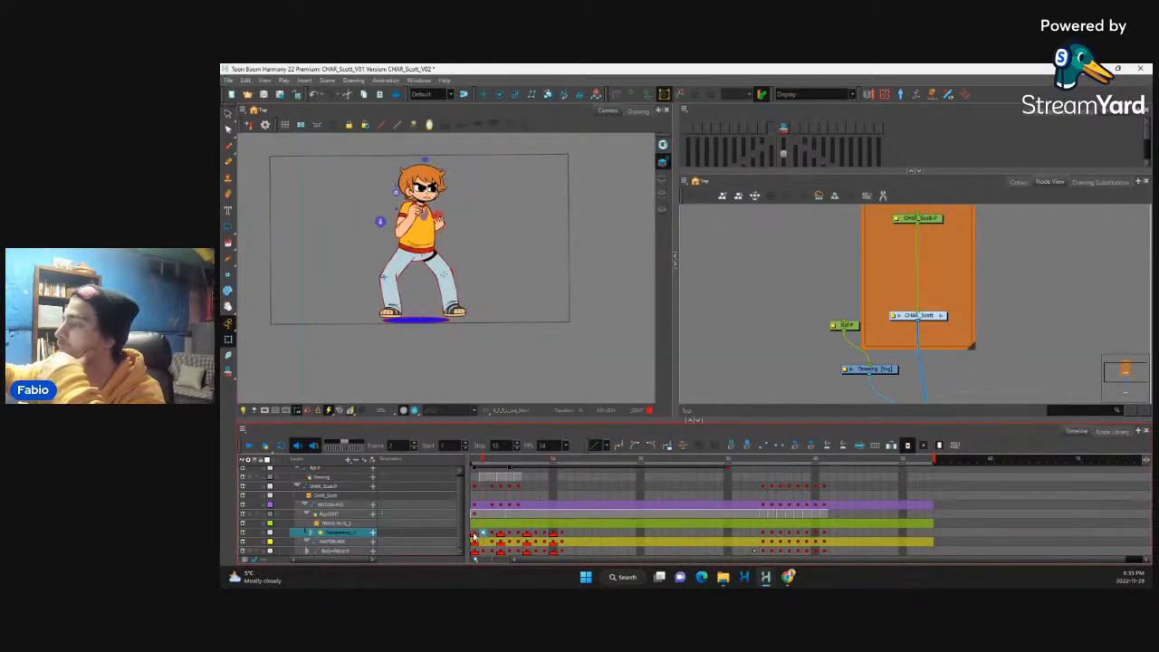
{"action": "left_click", "coordinate": [475, 536]}
{"action": "left_click", "coordinate": [483, 534]}
{"action": "left_click_drag", "start_coordinate": [475, 534], "coordinate": [476, 553]}
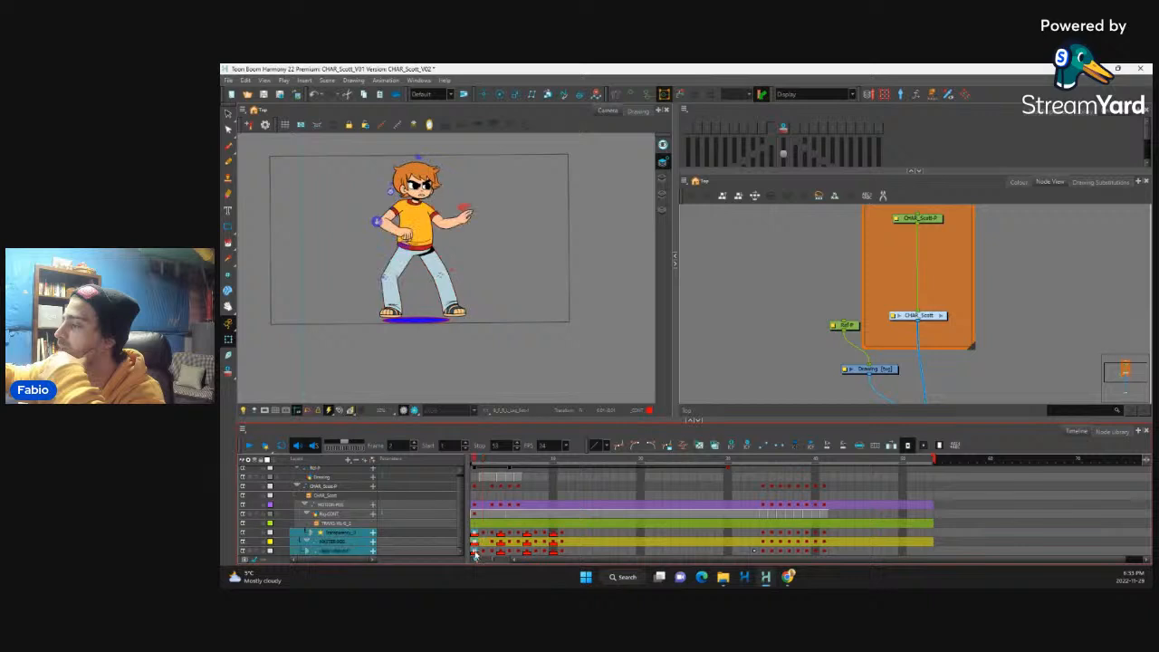
{"action": "left_click_drag", "start_coordinate": [475, 487], "coordinate": [475, 553]}
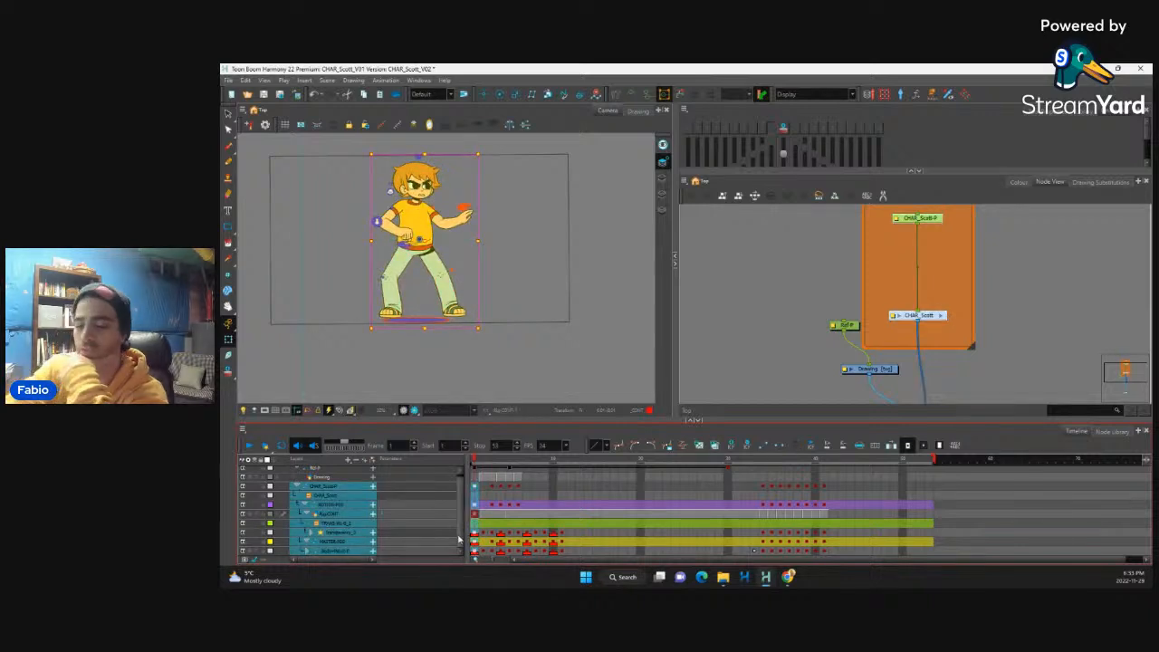
{"action": "key", "text": "plus"}
{"action": "key", "text": "plus"}
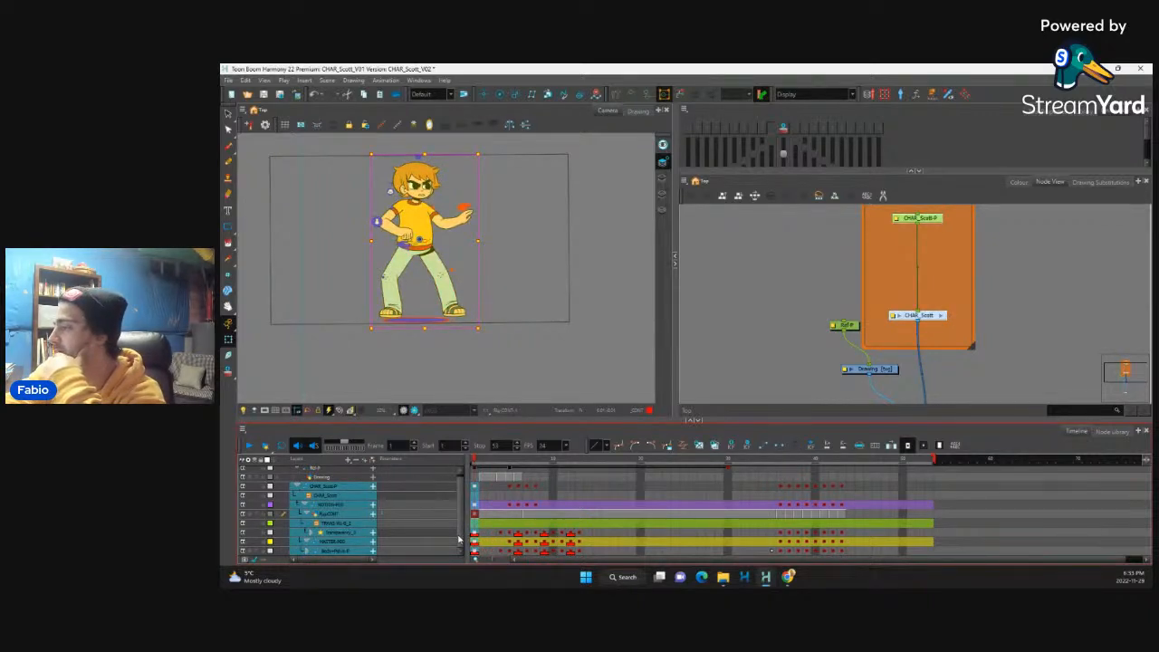
{"action": "key", "text": "plus"}
Step: Check the retimed second pose at frame 5 and lengthen the scene to frame 67
{"action": "left_click", "coordinate": [501, 541]}
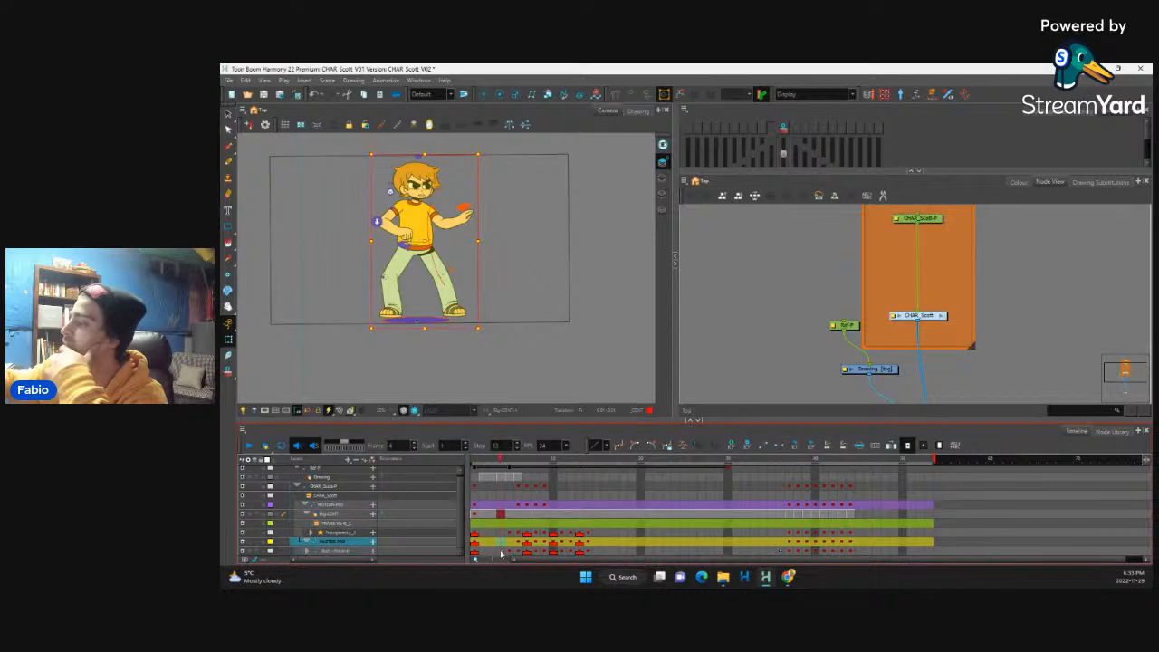
{"action": "left_click", "coordinate": [502, 551]}
{"action": "left_click", "coordinate": [509, 551]}
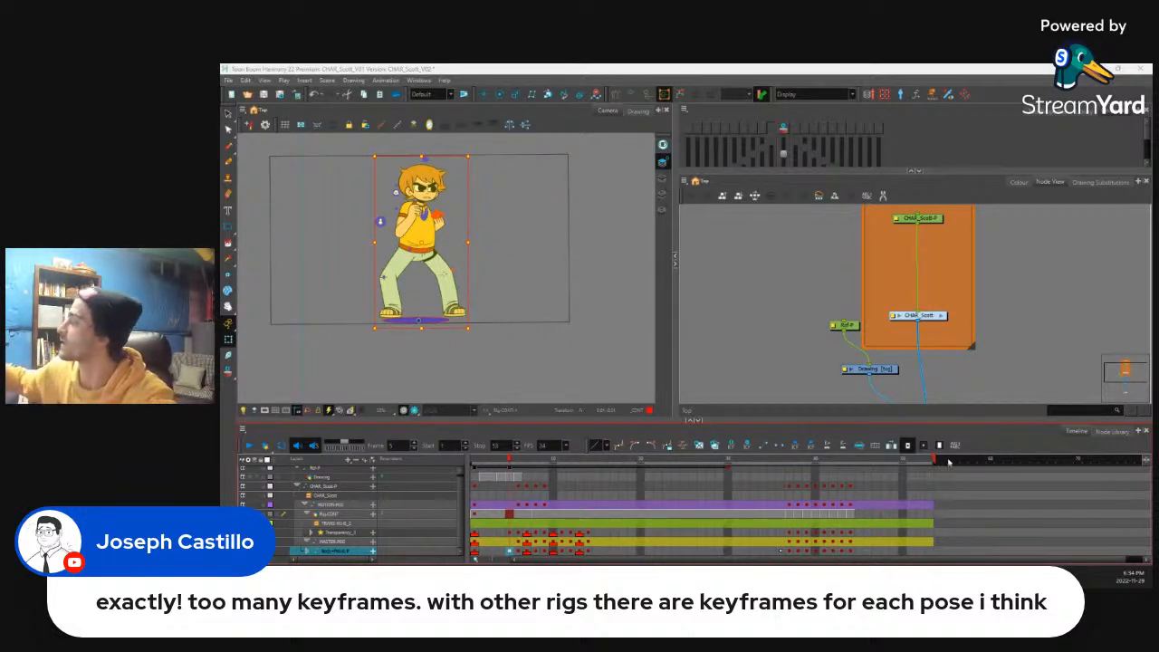
{"action": "left_click_drag", "start_coordinate": [935, 462], "coordinate": [1034, 463]}
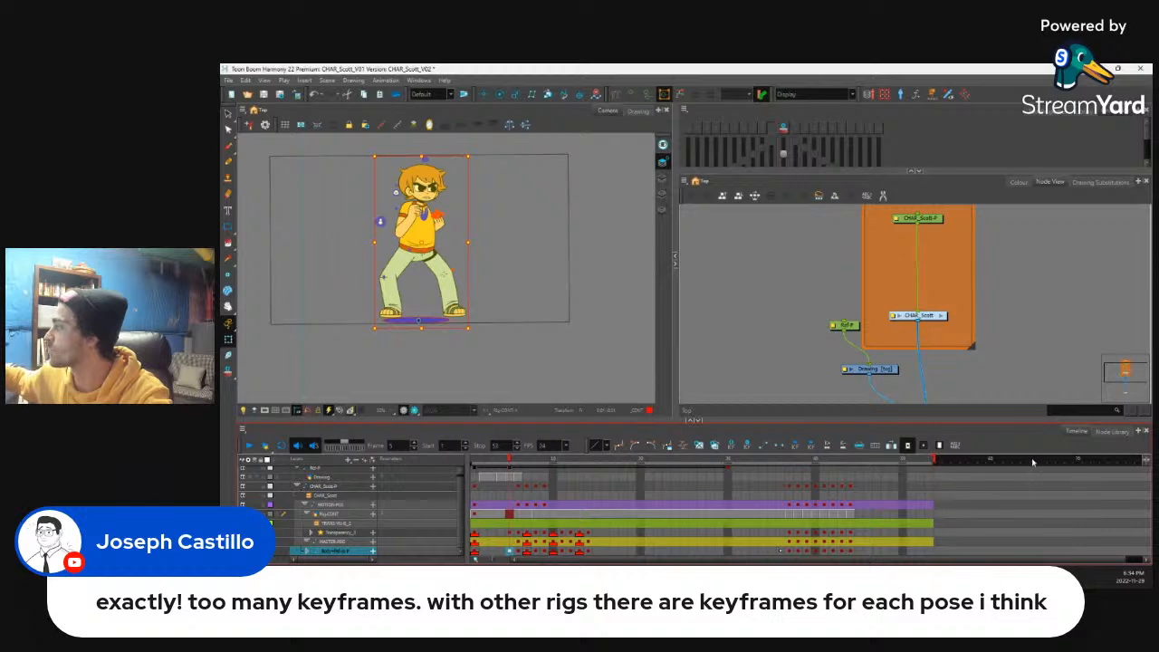
{"action": "left_click_drag", "start_coordinate": [934, 460], "coordinate": [1057, 459]}
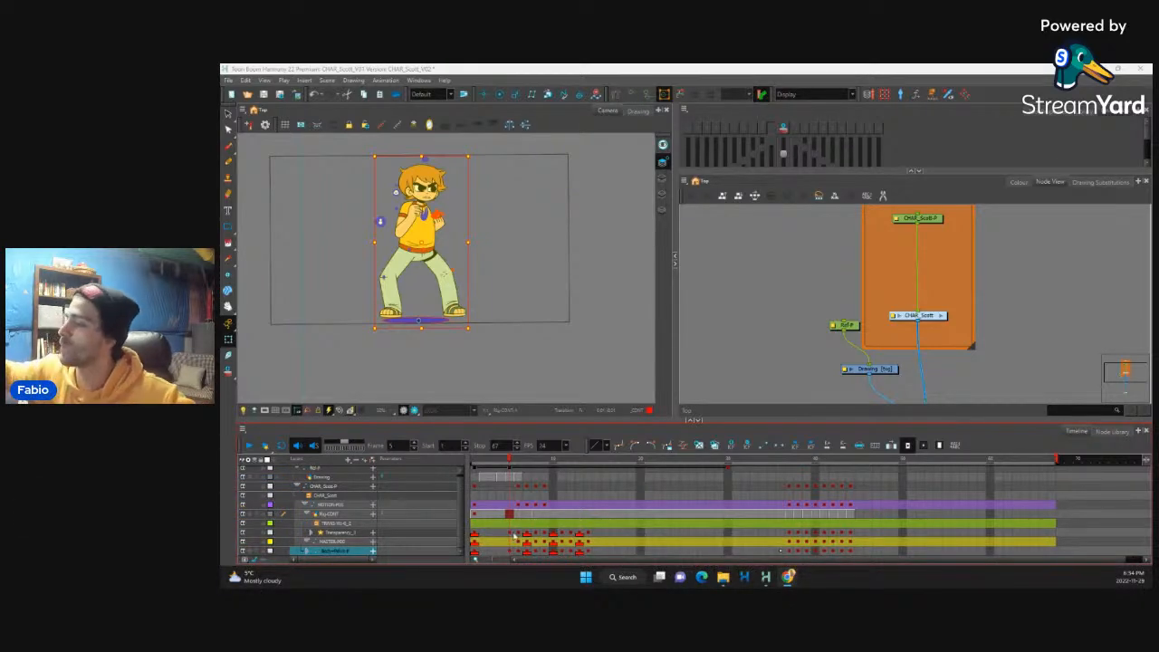
Step: Select frame 5 across all character layers and extend the second pose's exposure by three frames
{"action": "left_click", "coordinate": [509, 534]}
{"action": "left_click", "coordinate": [501, 533]}
{"action": "left_click", "coordinate": [509, 534]}
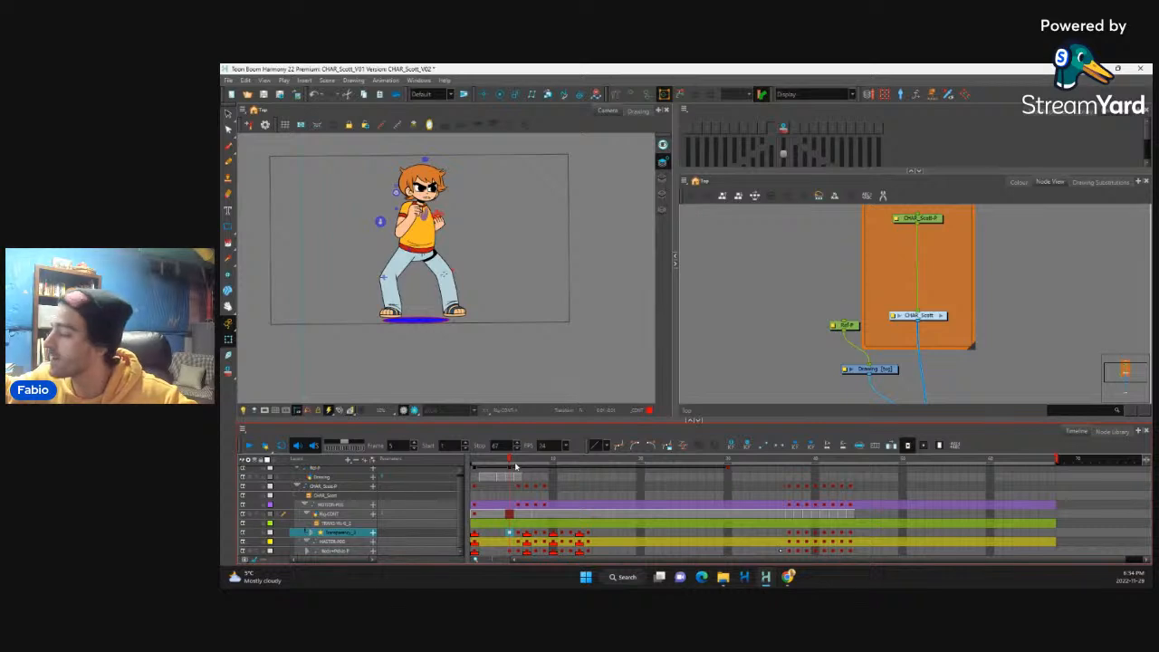
{"action": "left_click", "coordinate": [517, 533]}
{"action": "left_click", "coordinate": [510, 533]}
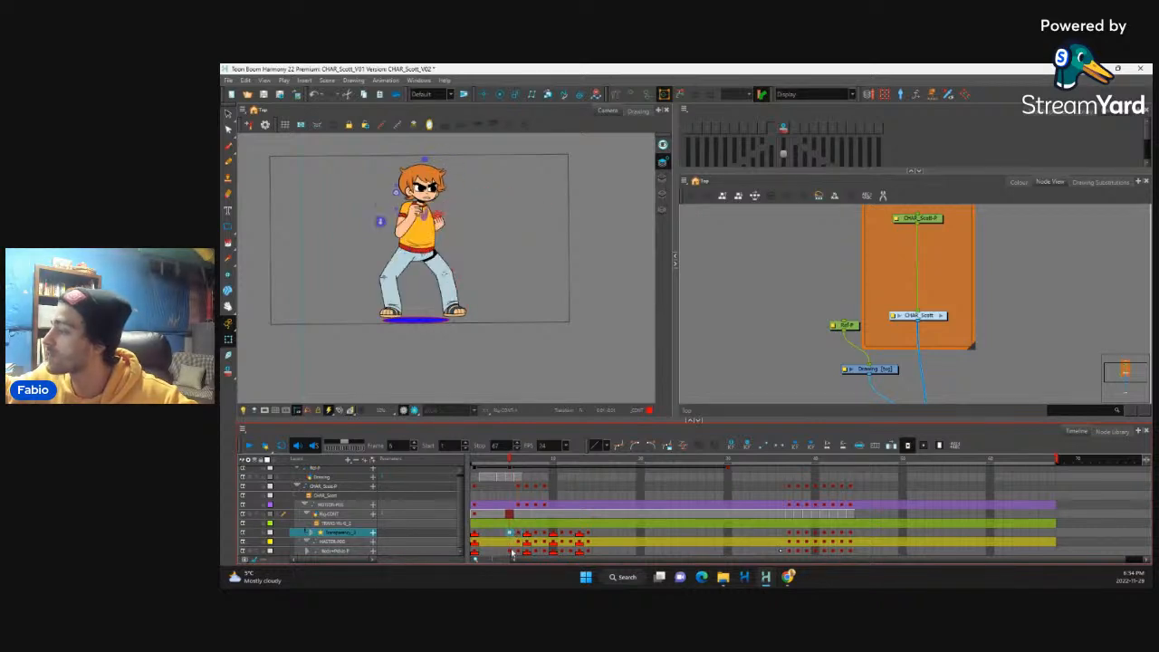
{"action": "left_click_drag", "start_coordinate": [510, 552], "coordinate": [505, 487]}
{"action": "key", "text": "plus"}
{"action": "key", "text": "plus"}
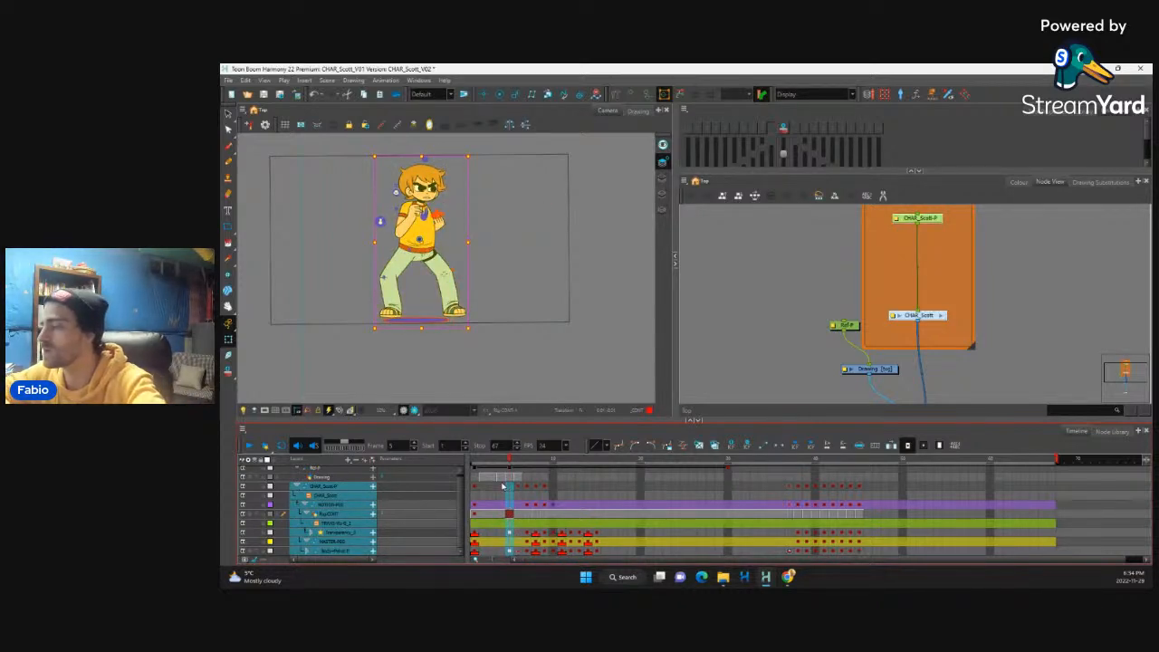
{"action": "key", "text": "plus"}
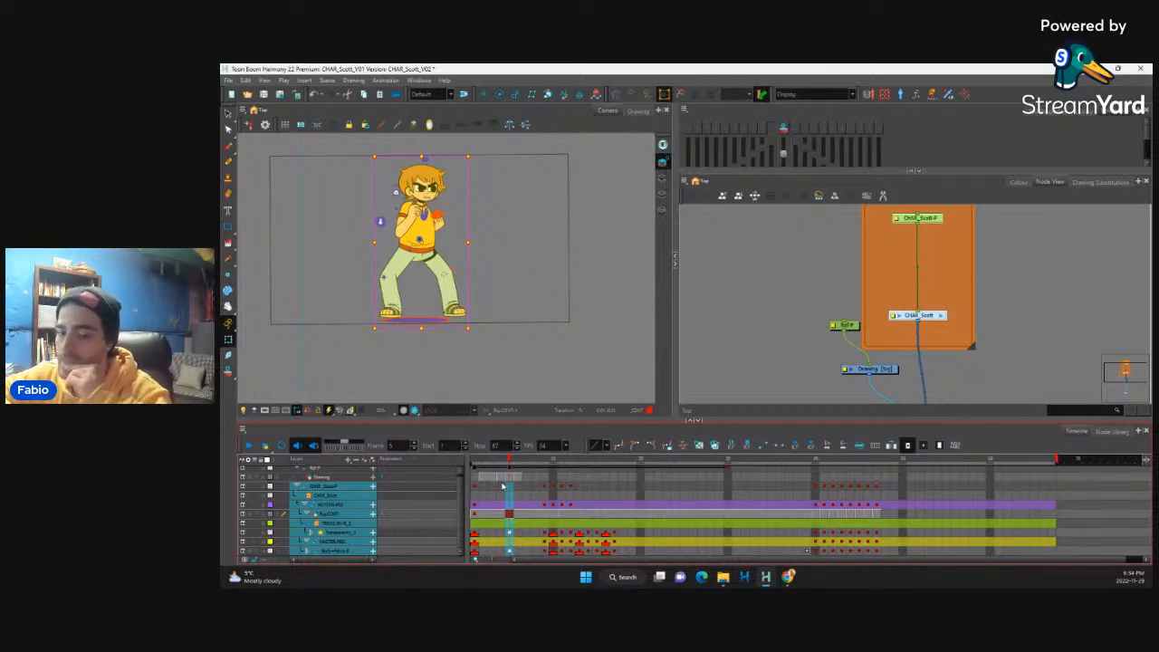
Step: Step back and forth through the opening poses between frames 1 and 11 to review their spacing
{"action": "left_click", "coordinate": [485, 541]}
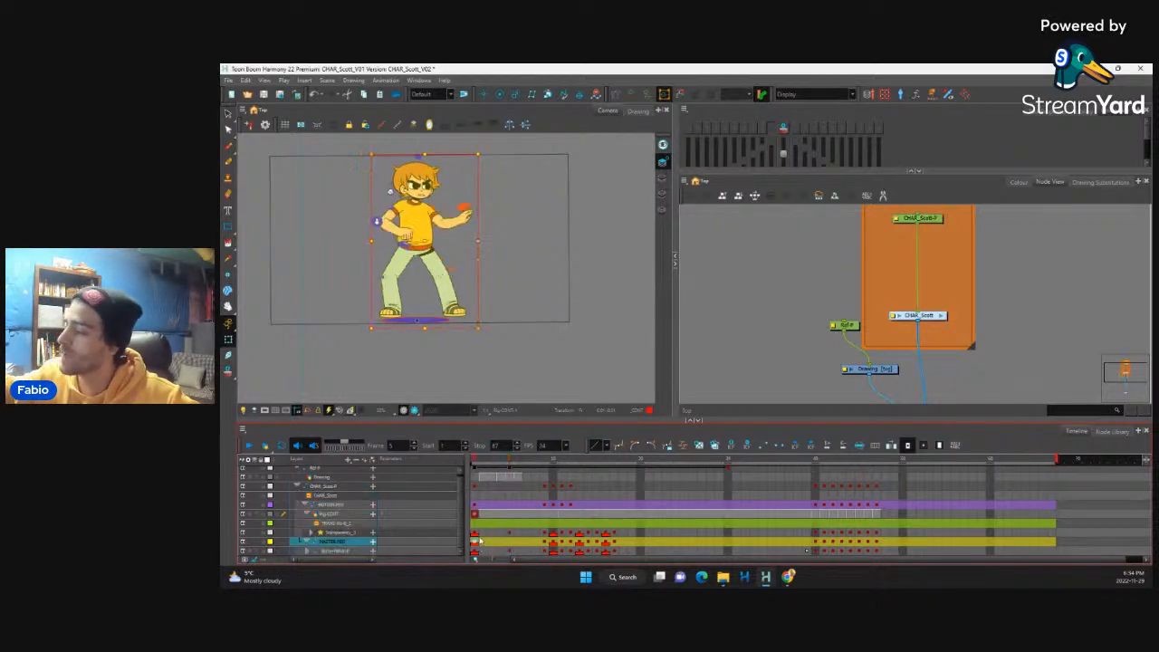
{"action": "key", "text": "period"}
{"action": "key", "text": "period"}
{"action": "key", "text": "period"}
{"action": "key", "text": "period"}
{"action": "key", "text": "period"}
{"action": "key", "text": "period"}
{"action": "key", "text": "period"}
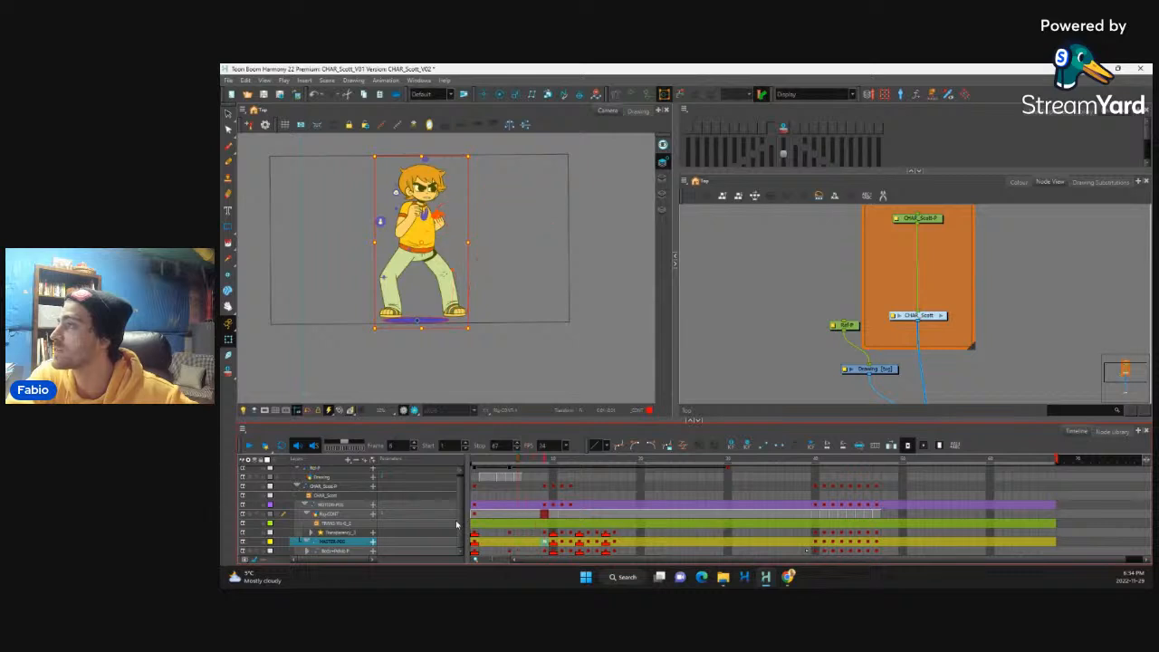
{"action": "key", "text": "comma"}
{"action": "key", "text": "comma"}
{"action": "key", "text": "comma"}
{"action": "key", "text": "comma"}
{"action": "key", "text": "period"}
{"action": "key", "text": "period"}
{"action": "key", "text": "period"}
{"action": "key", "text": "period"}
{"action": "key", "text": "period"}
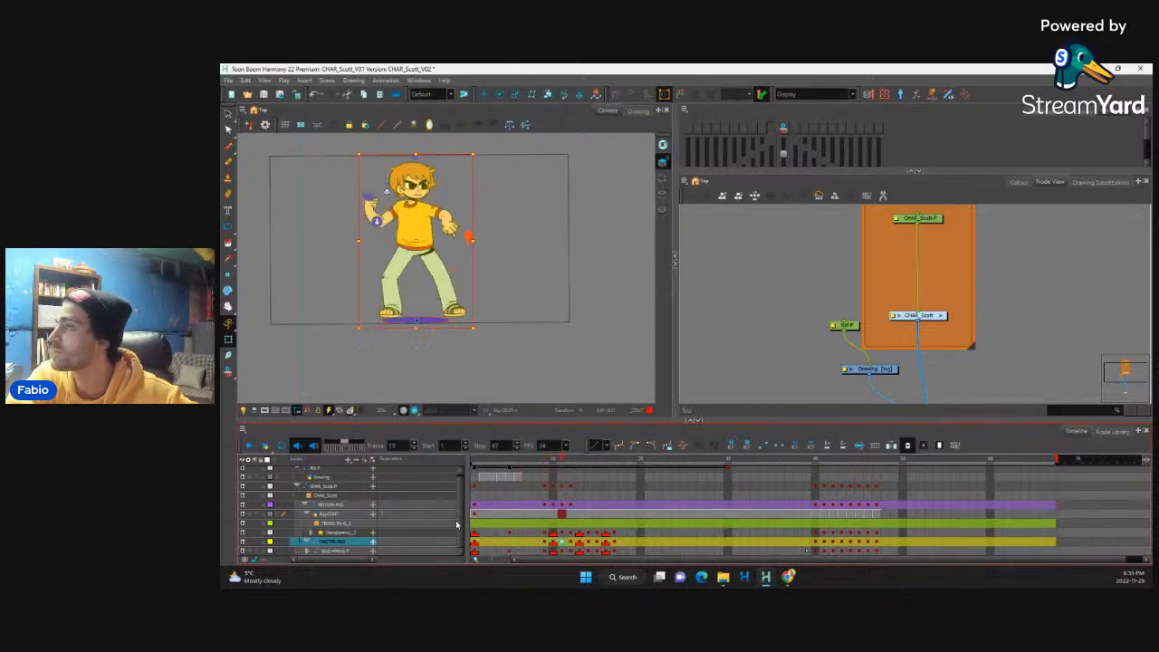
{"action": "key", "text": "comma"}
{"action": "key", "text": "comma"}
{"action": "key", "text": "period"}
{"action": "key", "text": "comma"}
Step: Extend the exposure of the frame 9 pose by one frame and the marked frame 11 pose by three frames on all character layers
{"action": "left_click_drag", "start_coordinate": [545, 487], "coordinate": [549, 545]}
{"action": "key", "text": "plus"}
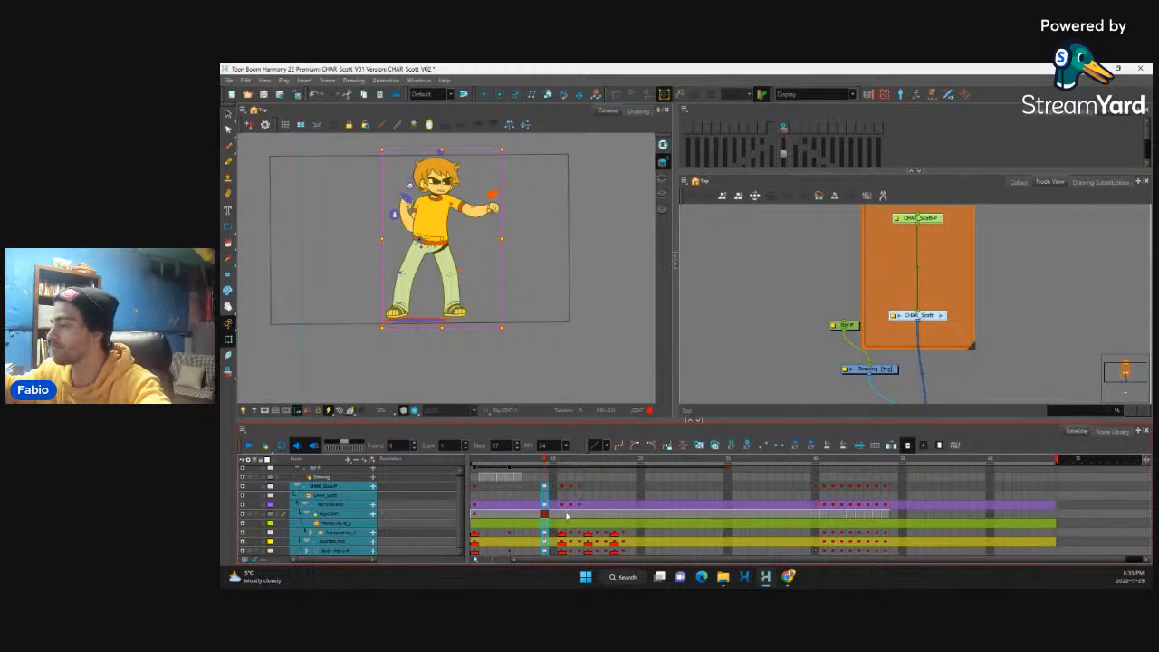
{"action": "left_click", "coordinate": [567, 533]}
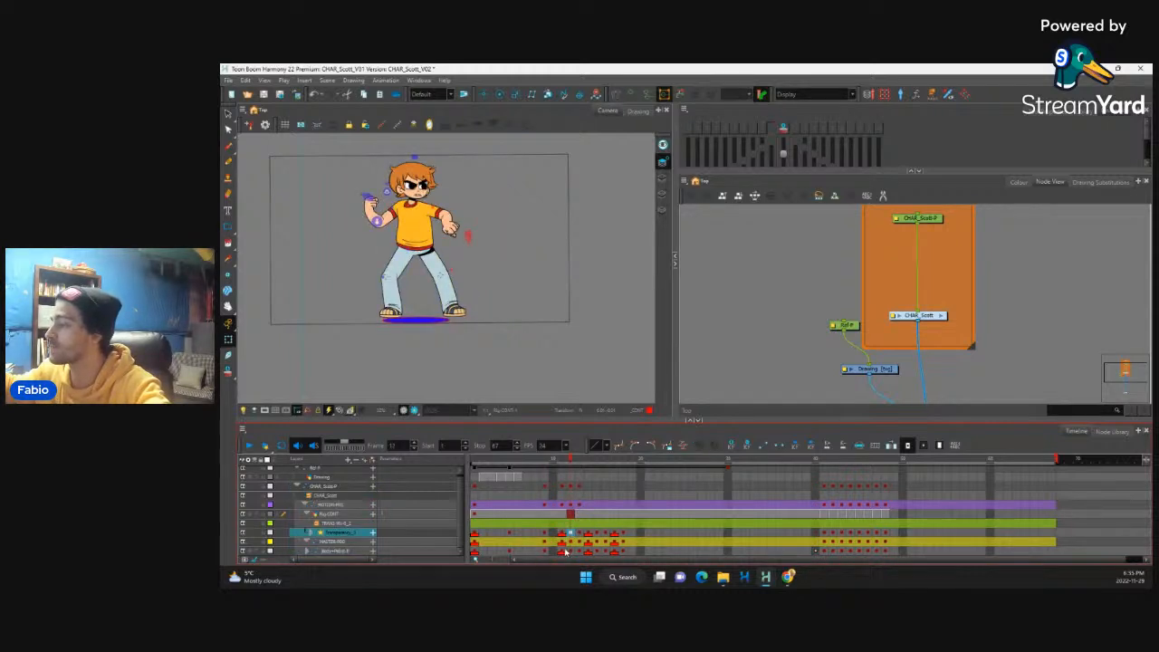
{"action": "left_click_drag", "start_coordinate": [562, 487], "coordinate": [562, 547]}
{"action": "key", "text": "plus"}
{"action": "key", "text": "plus"}
{"action": "key", "text": "plus"}
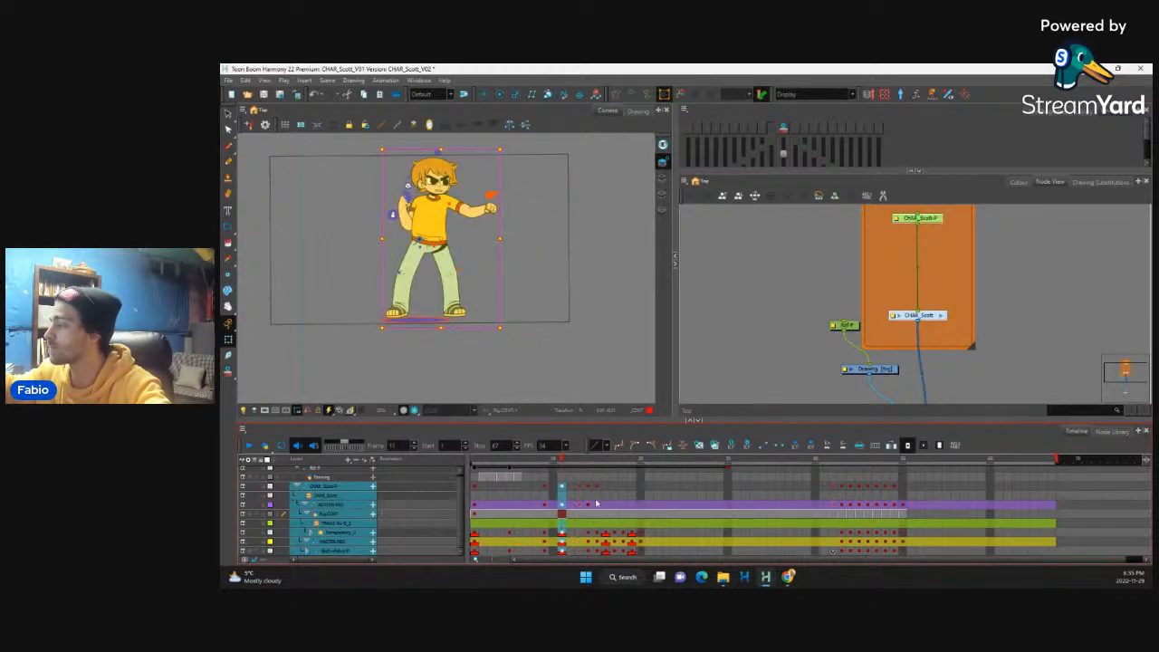
Step: Select the frame 15 punch wind-up pose across all character layers and extend its exposure by three frames
{"action": "left_click", "coordinate": [581, 534]}
{"action": "left_click", "coordinate": [598, 534]}
{"action": "left_click", "coordinate": [607, 534]}
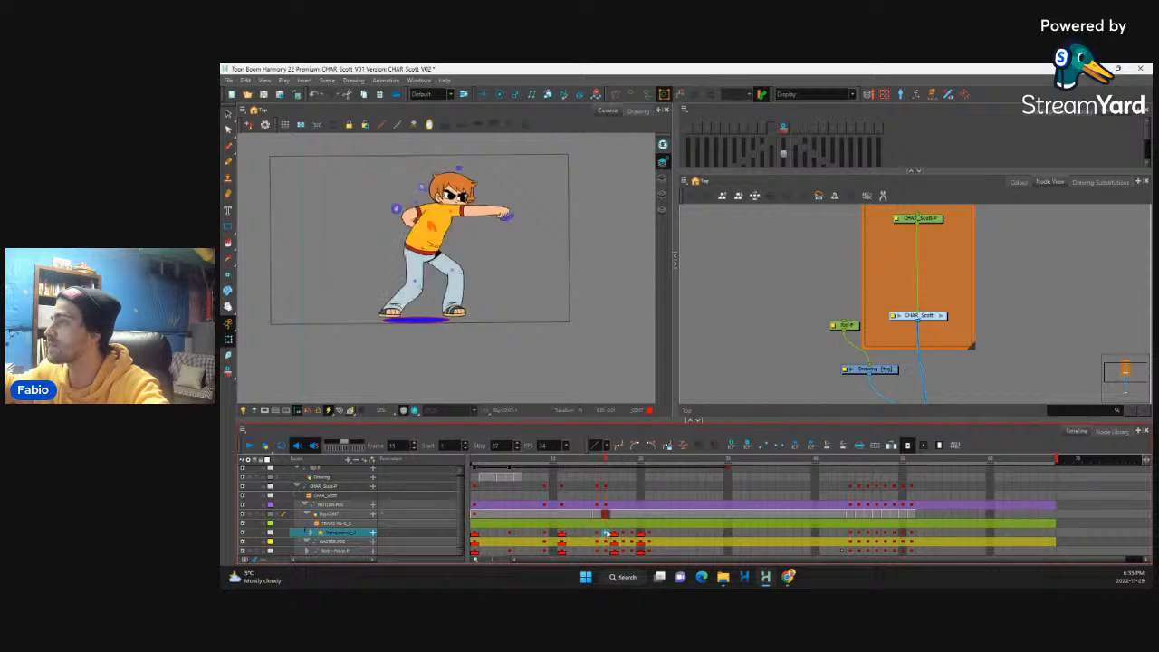
{"action": "left_click_drag", "start_coordinate": [599, 494], "coordinate": [585, 556]}
{"action": "key", "text": "plus"}
{"action": "key", "text": "plus"}
{"action": "key", "text": "plus"}
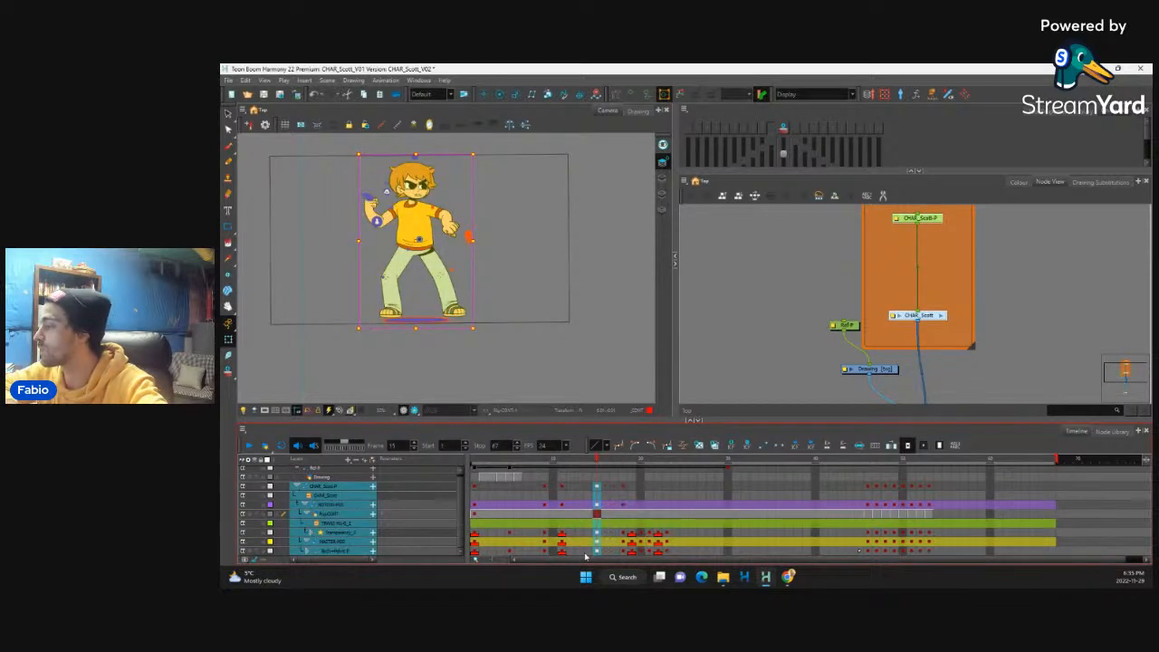
Step: Extend the exposure of the punch poses at frames 19 and 21 by one frame each
{"action": "left_click", "coordinate": [618, 543]}
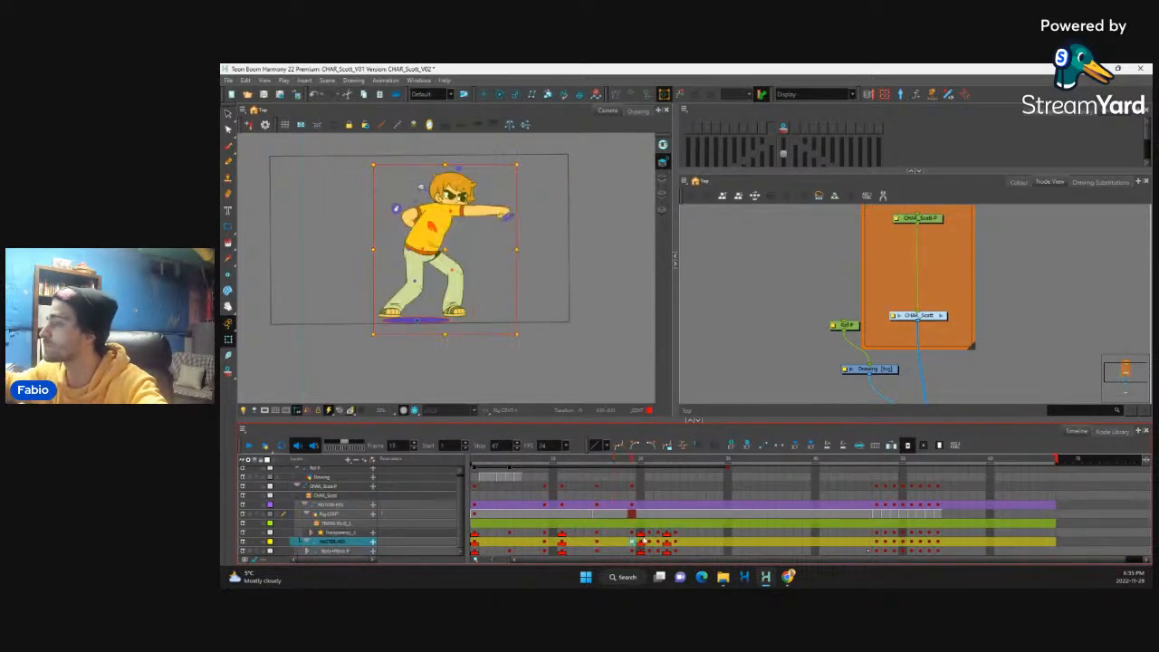
{"action": "left_click", "coordinate": [641, 541]}
{"action": "left_click_drag", "start_coordinate": [632, 488], "coordinate": [632, 545]}
{"action": "key", "text": "plus"}
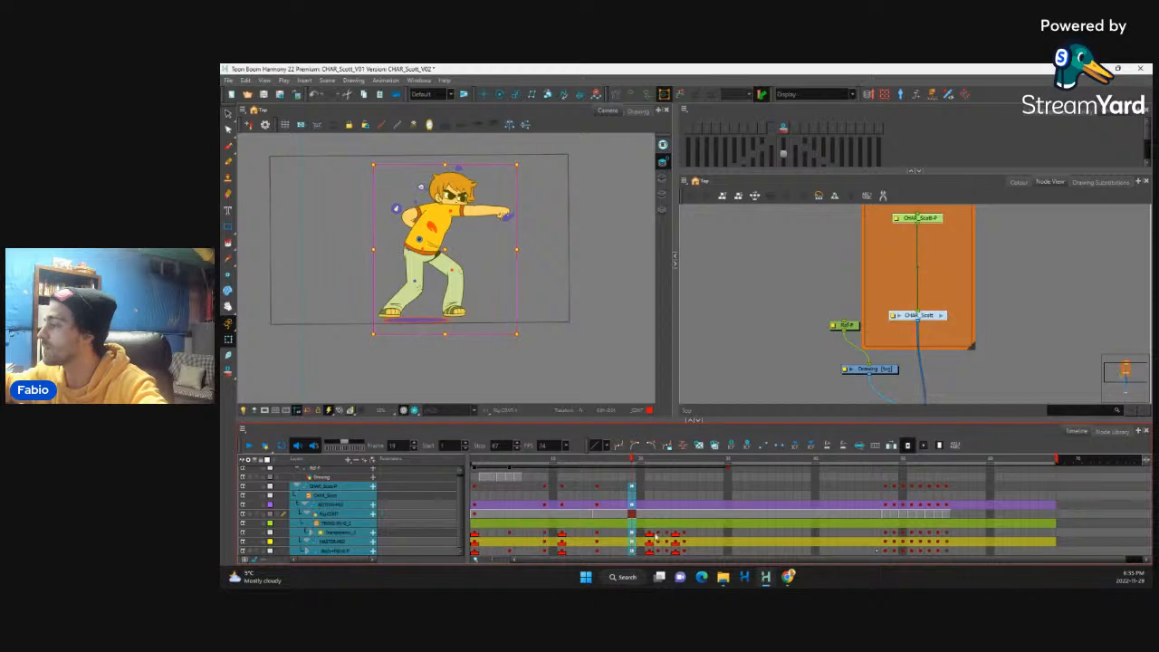
{"action": "left_click", "coordinate": [659, 534]}
{"action": "left_click_drag", "start_coordinate": [649, 478], "coordinate": [670, 492]}
{"action": "key", "text": "plus"}
Step: Extend the exposure of the kick build-up poses at frames 23 and 25 by one frame each
{"action": "left_click", "coordinate": [670, 538]}
{"action": "key", "text": "plus"}
{"action": "left_click", "coordinate": [685, 534]}
{"action": "left_click_drag", "start_coordinate": [685, 549], "coordinate": [686, 490]}
{"action": "key", "text": "plus"}
Step: Extend the exposure of the marked kick pose at frame 27 by four frames on the layers from CHAR_Scott down
{"action": "left_click", "coordinate": [702, 536]}
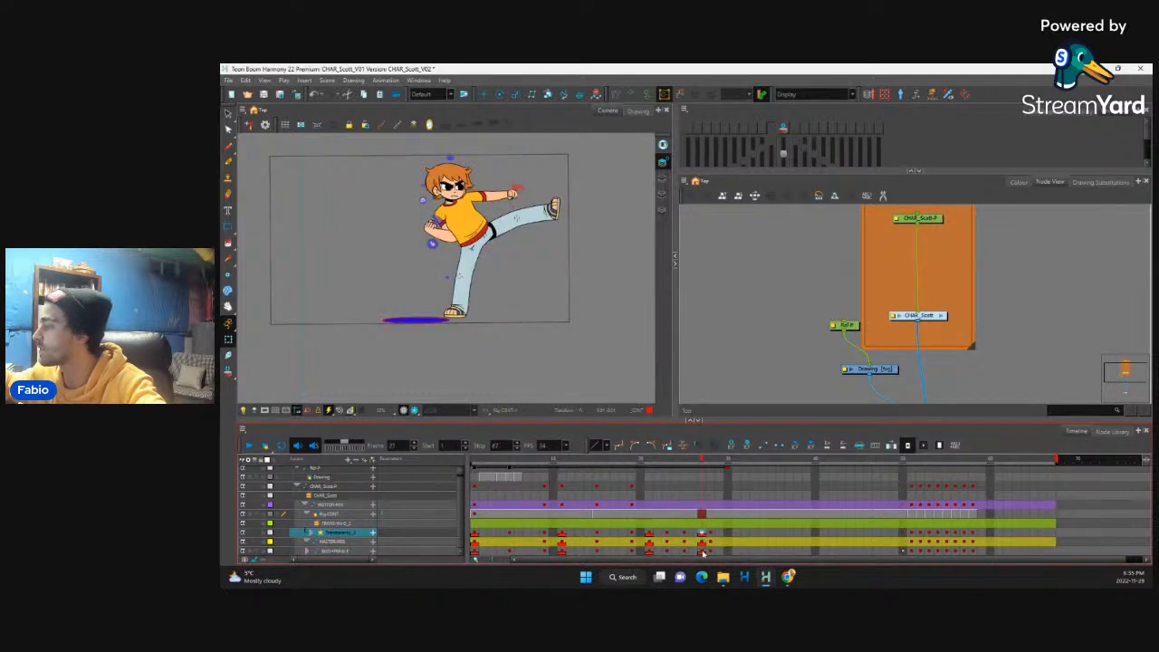
{"action": "left_click_drag", "start_coordinate": [703, 550], "coordinate": [702, 496]}
{"action": "left_click", "coordinate": [732, 446]}
{"action": "left_click", "coordinate": [733, 447]}
{"action": "left_click", "coordinate": [733, 446]}
{"action": "left_click", "coordinate": [734, 448]}
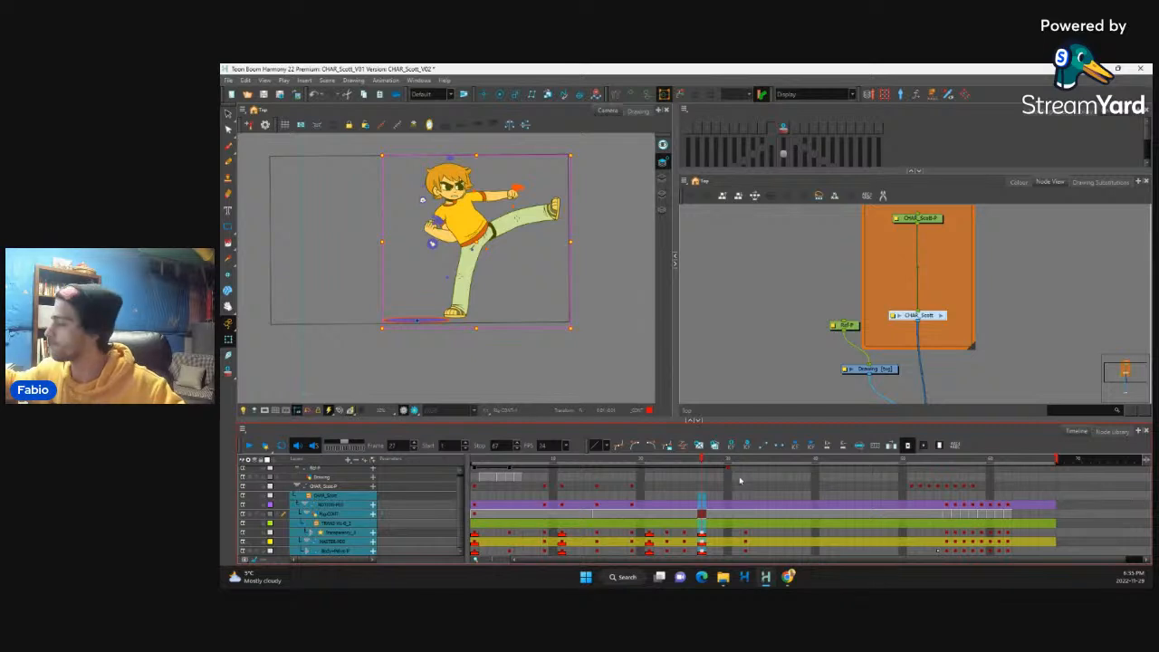
Step: Shorten the exposure of the marked kick pose at frame 27 by one frame on the character layers
{"action": "key", "text": "minus"}
{"action": "left_click", "coordinate": [745, 533]}
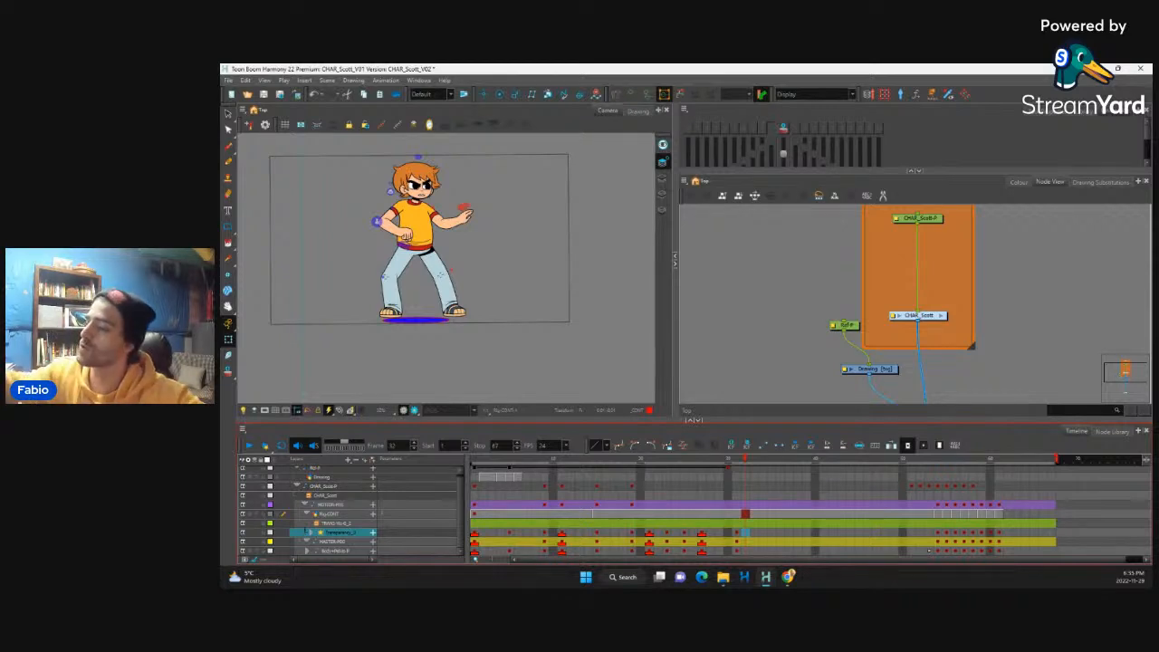
{"action": "left_click_drag", "start_coordinate": [462, 500], "coordinate": [462, 485]}
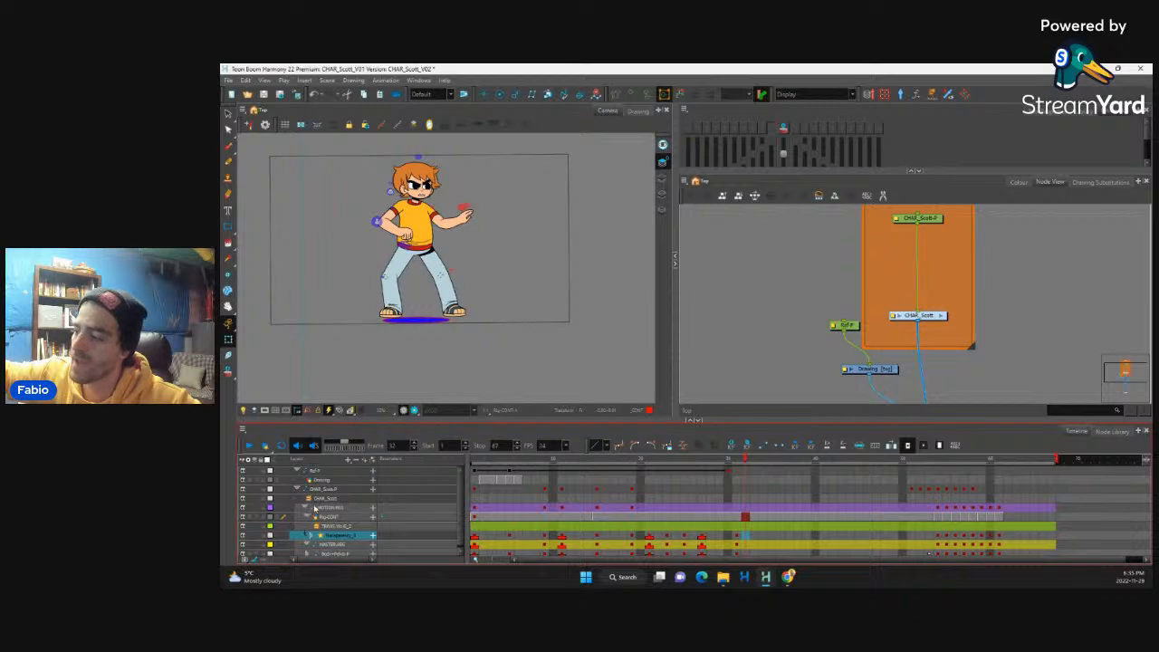
{"action": "left_click", "coordinate": [302, 508]}
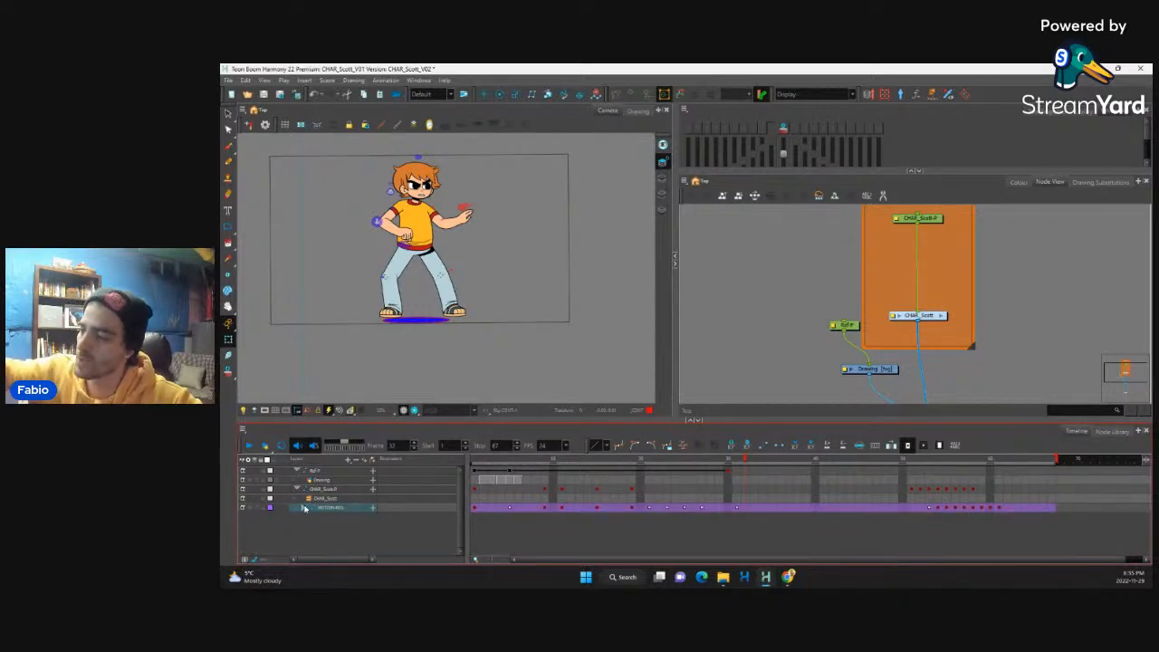
{"action": "left_click", "coordinate": [302, 509]}
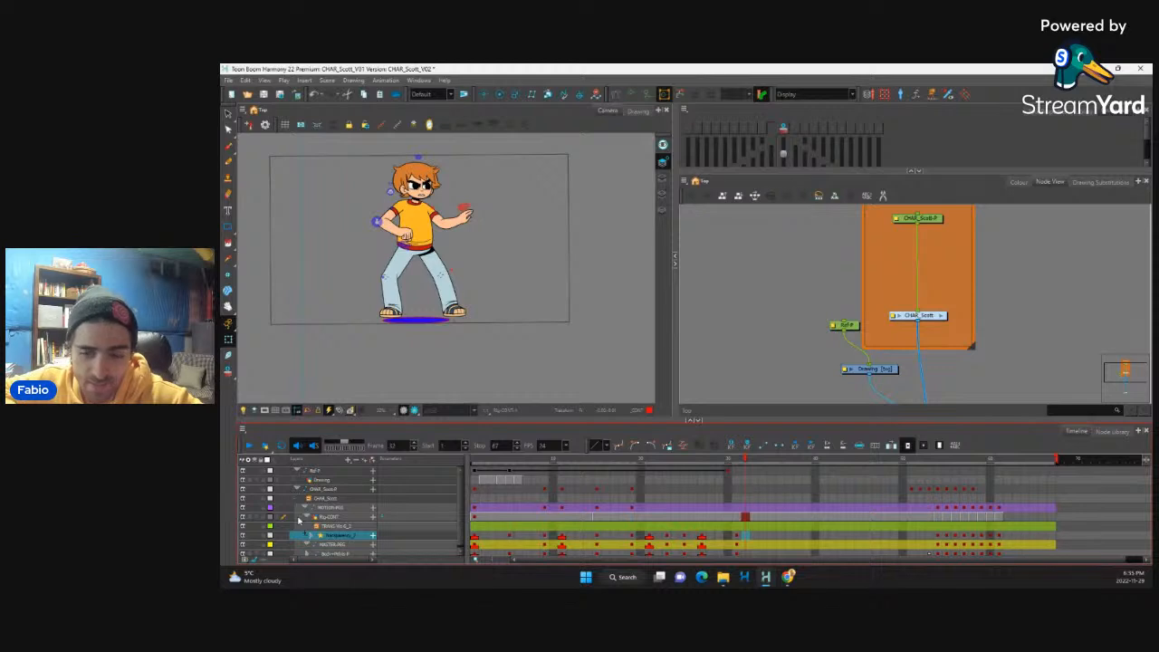
{"action": "left_click", "coordinate": [303, 509]}
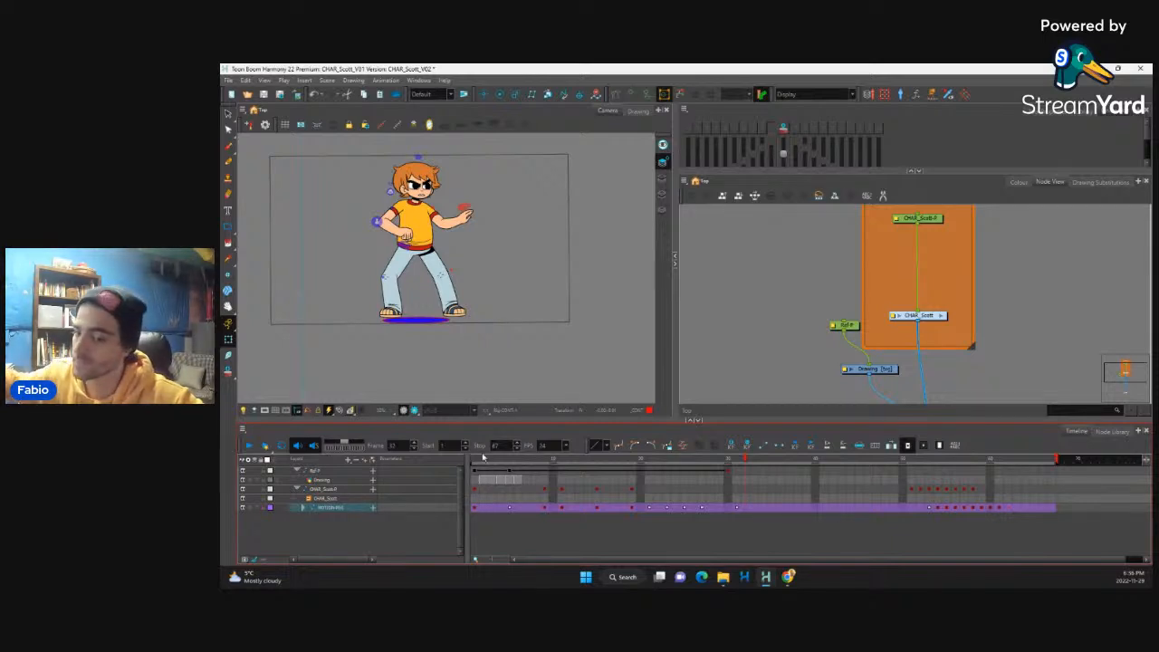
{"action": "left_click", "coordinate": [304, 508]}
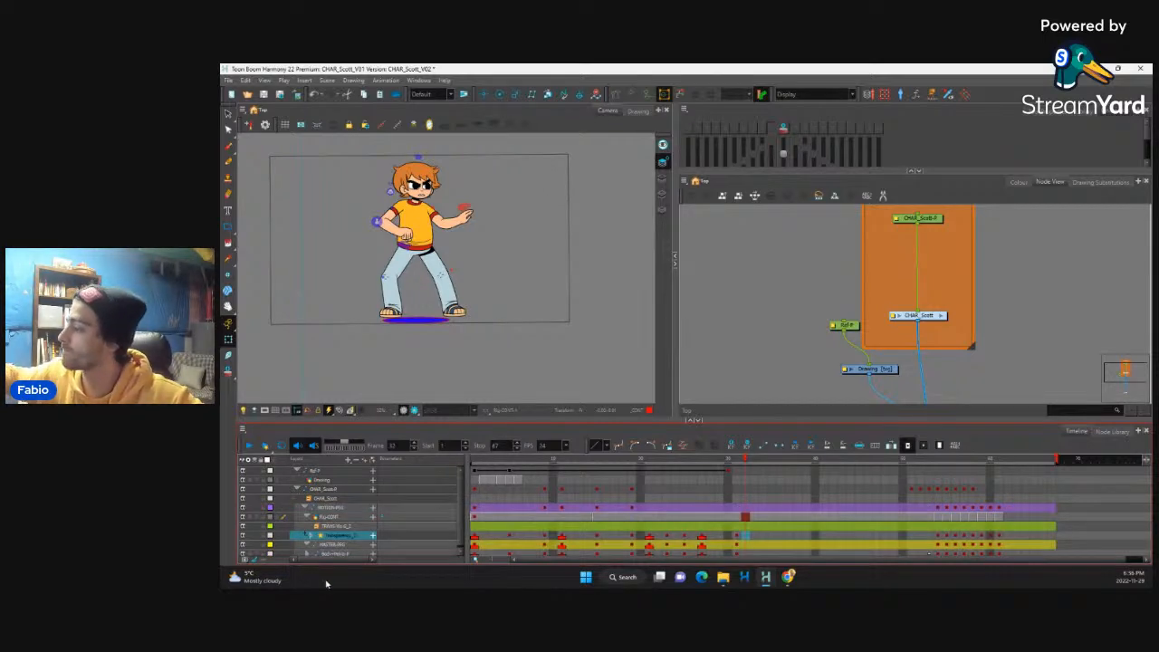
Step: Scrub through the retimed poses, set the playback stop to frame 38, and play the punch-to-kick sequence
{"action": "left_click", "coordinate": [702, 542]}
{"action": "left_click_drag", "start_coordinate": [702, 462], "coordinate": [480, 492]}
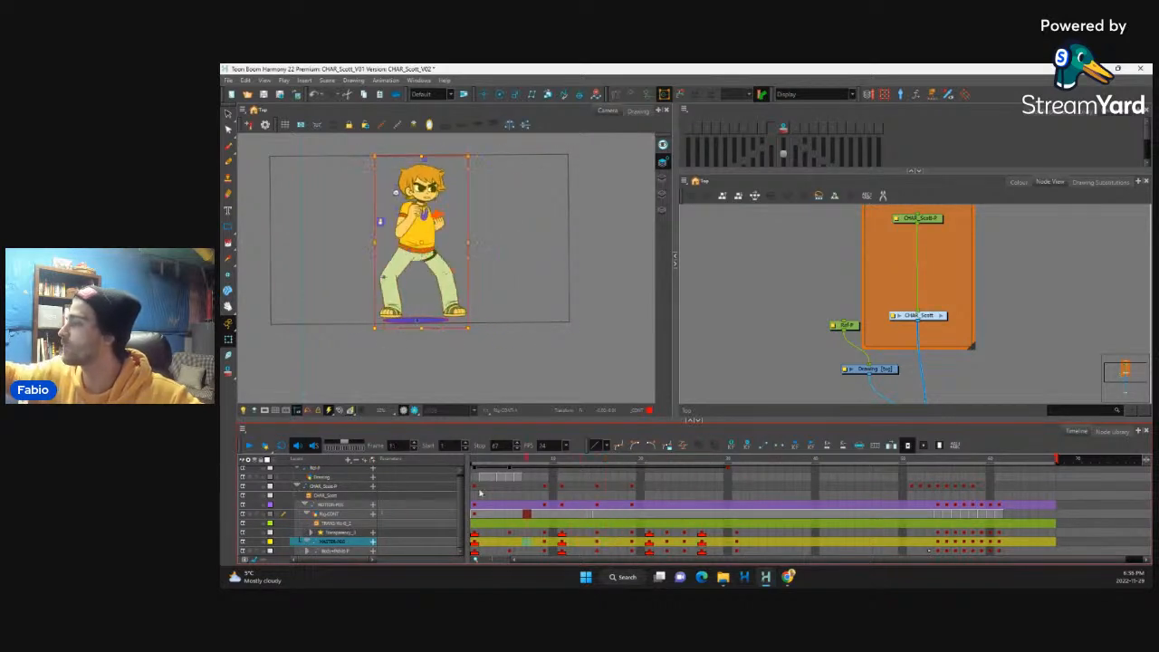
{"action": "left_click", "coordinate": [744, 514]}
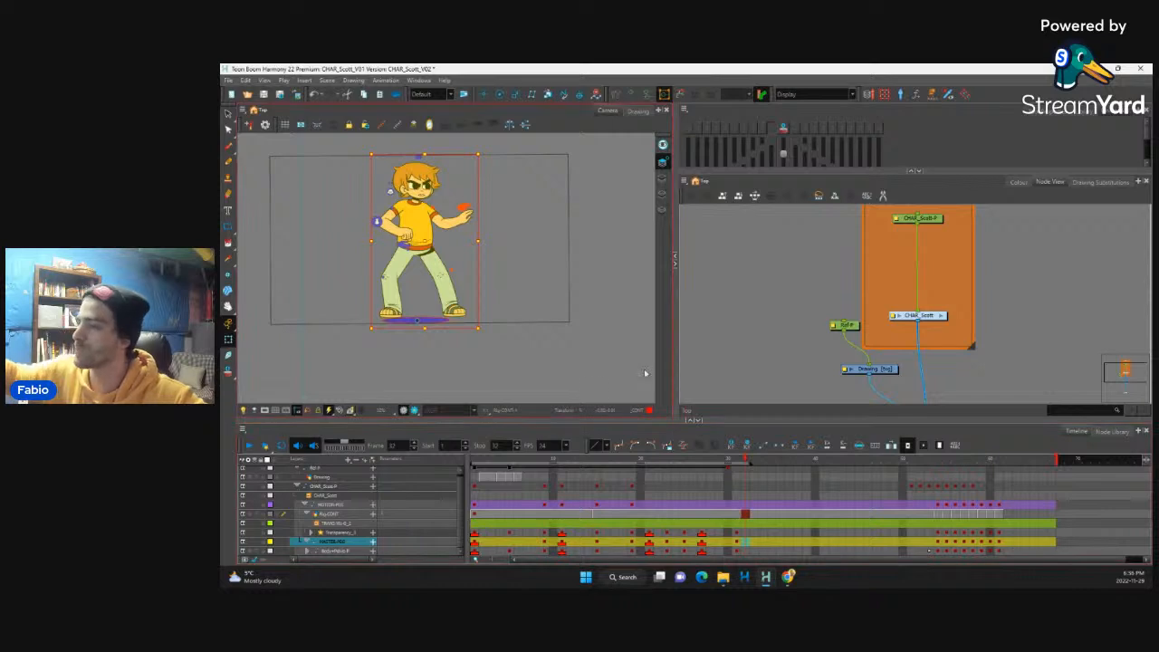
{"action": "left_click", "coordinate": [250, 446]}
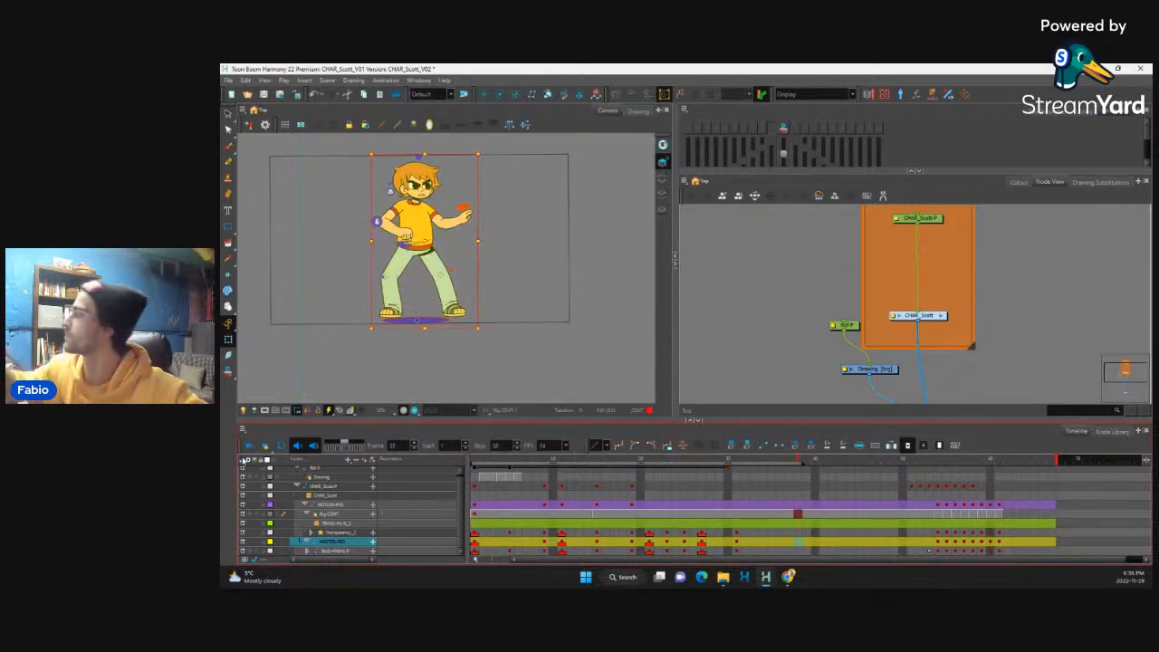
Step: Move the reference Drawing node directly below its peg and disable it, then reselect the MASTER-PEG layer
{"action": "left_click_drag", "start_coordinate": [885, 372], "coordinate": [858, 372]}
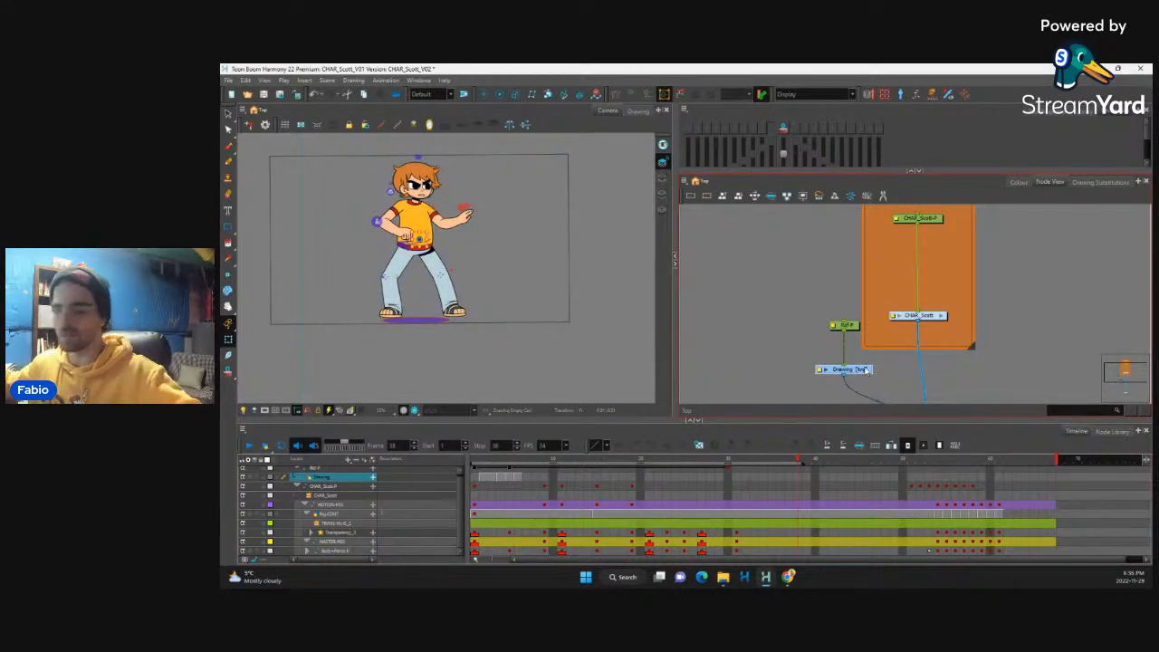
{"action": "left_click", "coordinate": [331, 541]}
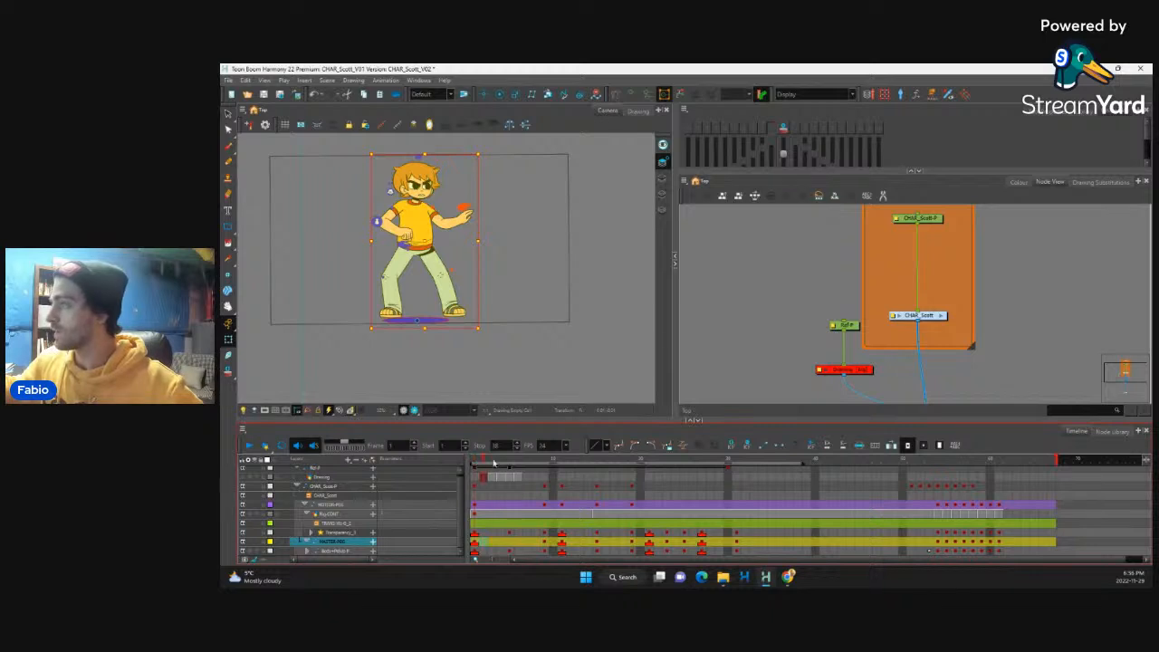
Step: Convert the frame 1 keyframes on the Transparency, master peg and body peg layers to motion keyframes and check the in-betweens
{"action": "left_click", "coordinate": [573, 462]}
{"action": "left_click", "coordinate": [475, 462]}
{"action": "left_click_drag", "start_coordinate": [475, 532], "coordinate": [474, 550]}
{"action": "key", "text": "ctrl+k"}
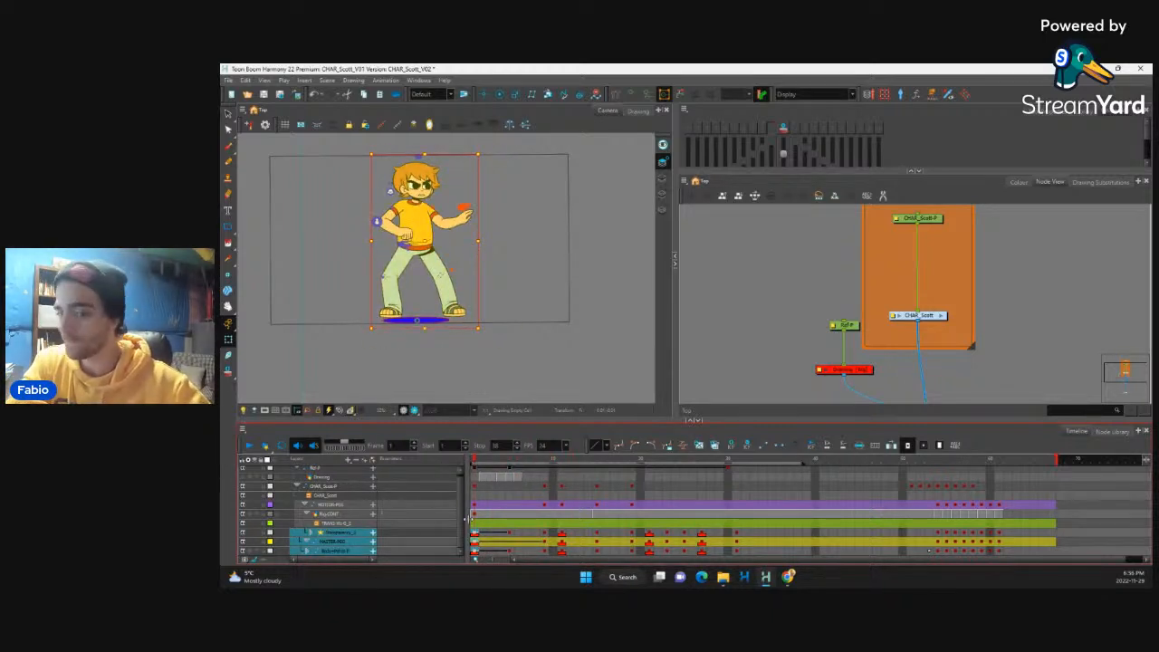
{"action": "key", "text": "period"}
{"action": "key", "text": "period"}
{"action": "key", "text": "period"}
{"action": "key", "text": "period"}
{"action": "key", "text": "period"}
{"action": "key", "text": "period"}
{"action": "key", "text": "period"}
{"action": "key", "text": "period"}
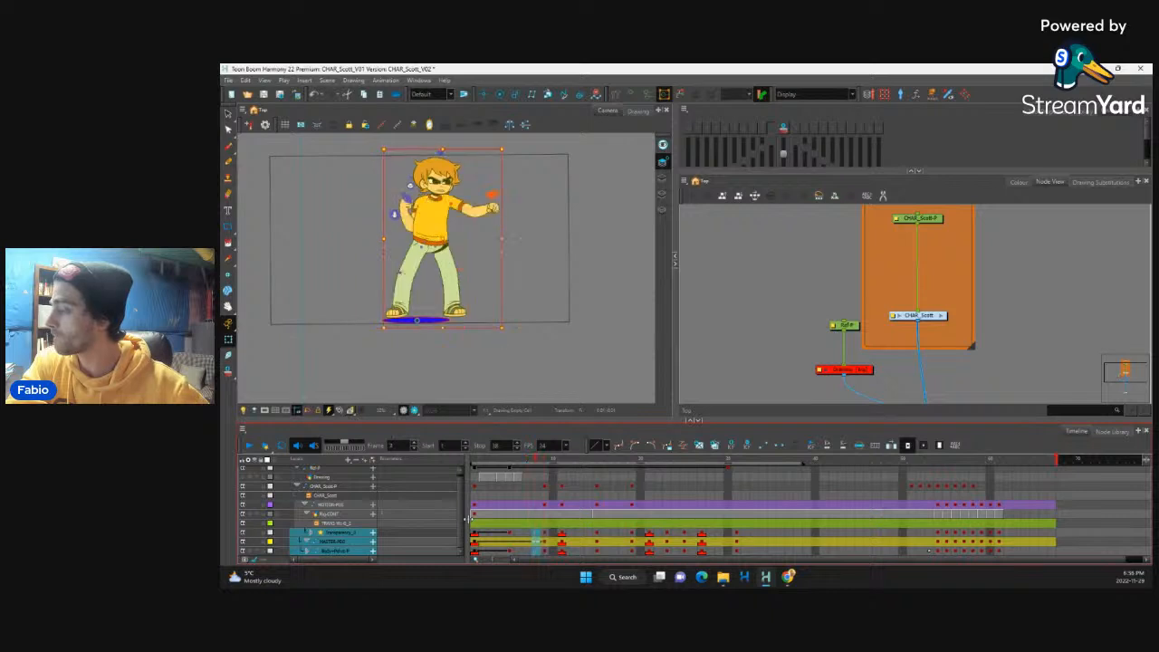
{"action": "key", "text": "comma"}
{"action": "key", "text": "comma"}
{"action": "key", "text": "comma"}
{"action": "key", "text": "comma"}
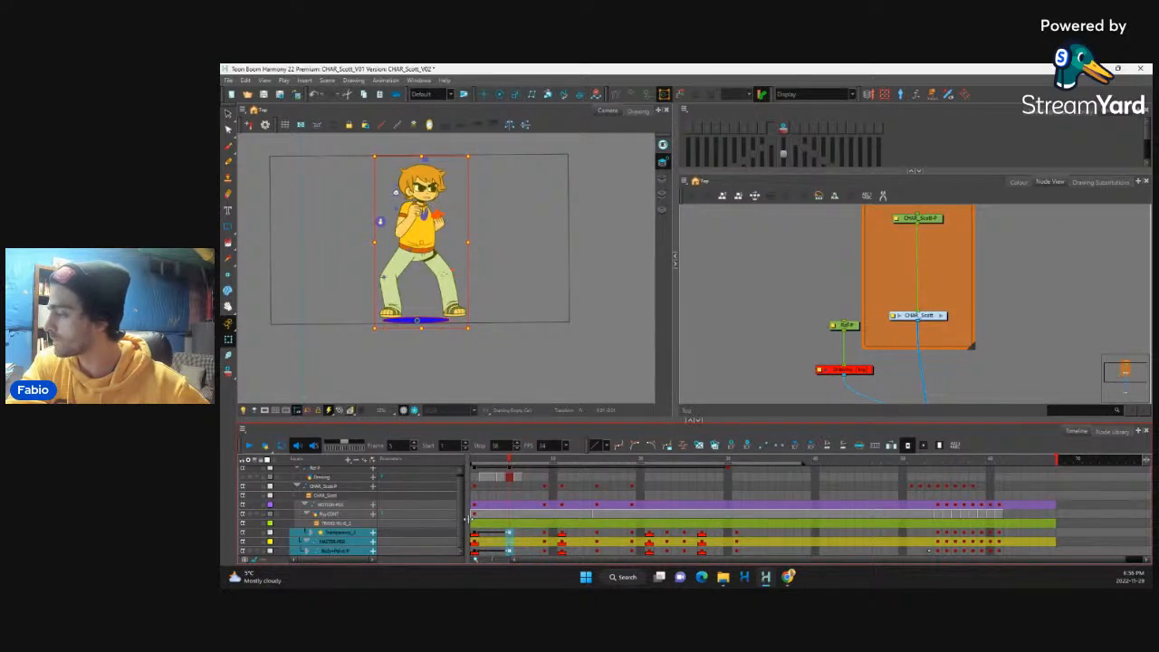
{"action": "key", "text": "comma"}
{"action": "key", "text": "comma"}
{"action": "key", "text": "comma"}
{"action": "key", "text": "comma"}
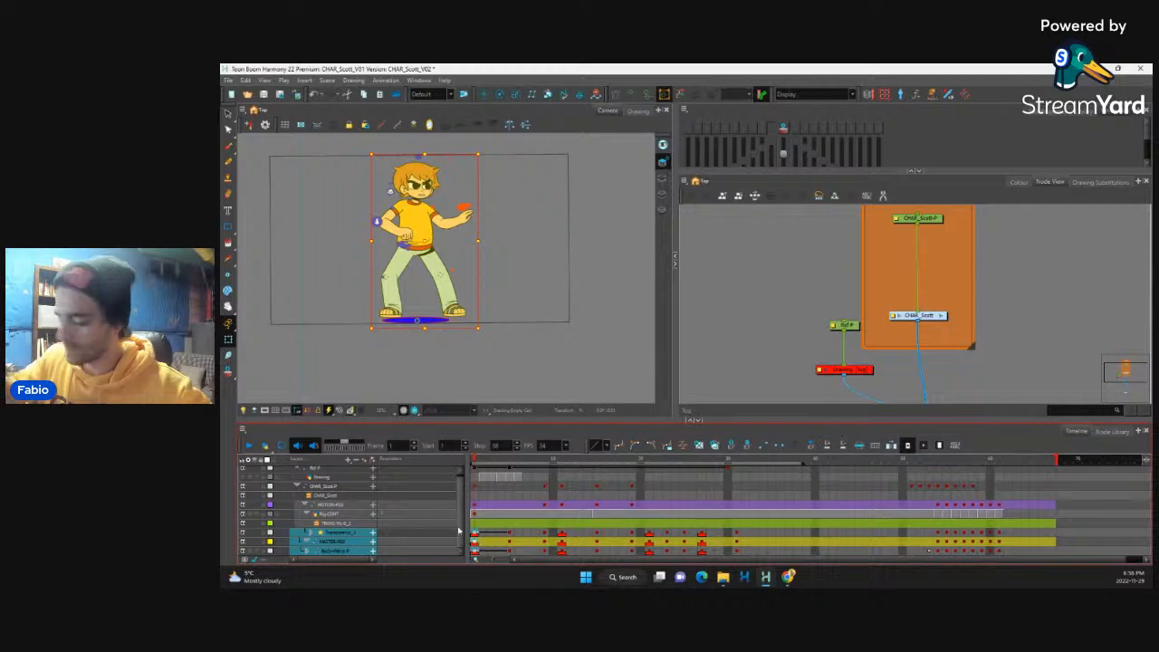
Step: Convert the keyframes at frames 5 and 9 to motion keyframes so the poses interpolate up to frame 11
{"action": "key", "text": "period"}
{"action": "key", "text": "period"}
{"action": "key", "text": "period"}
{"action": "key", "text": "period"}
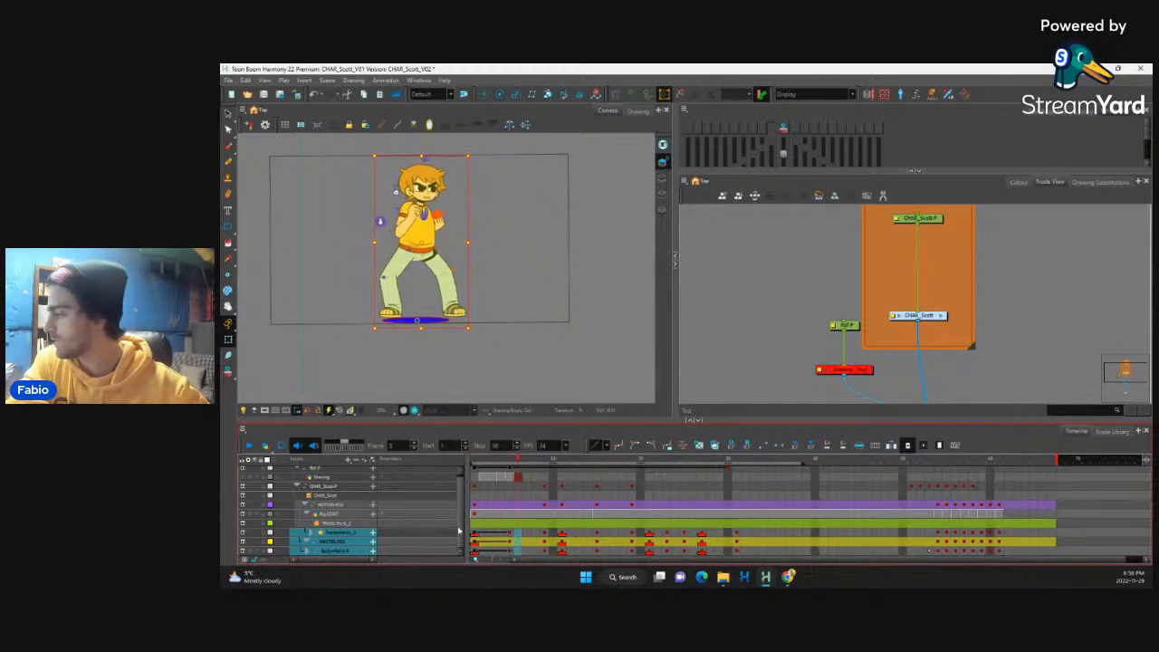
{"action": "key", "text": "period"}
{"action": "key", "text": "period"}
{"action": "key", "text": "period"}
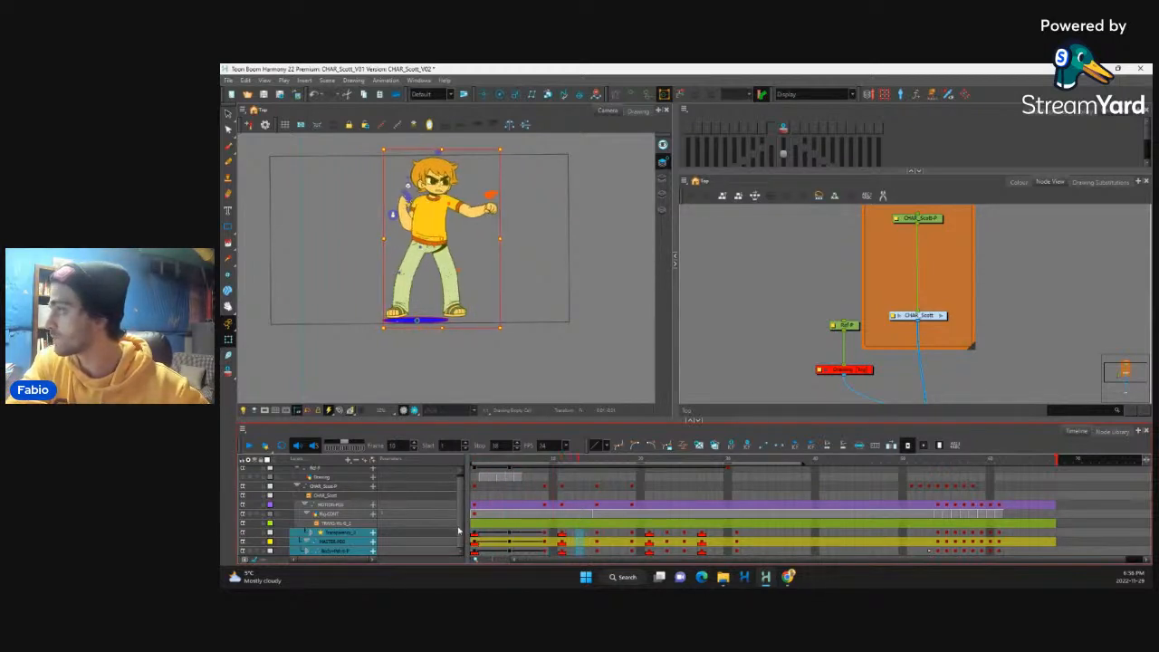
{"action": "key", "text": "period"}
{"action": "key", "text": "period"}
{"action": "key", "text": "period"}
{"action": "key", "text": "period"}
{"action": "key", "text": "period"}
{"action": "key", "text": "period"}
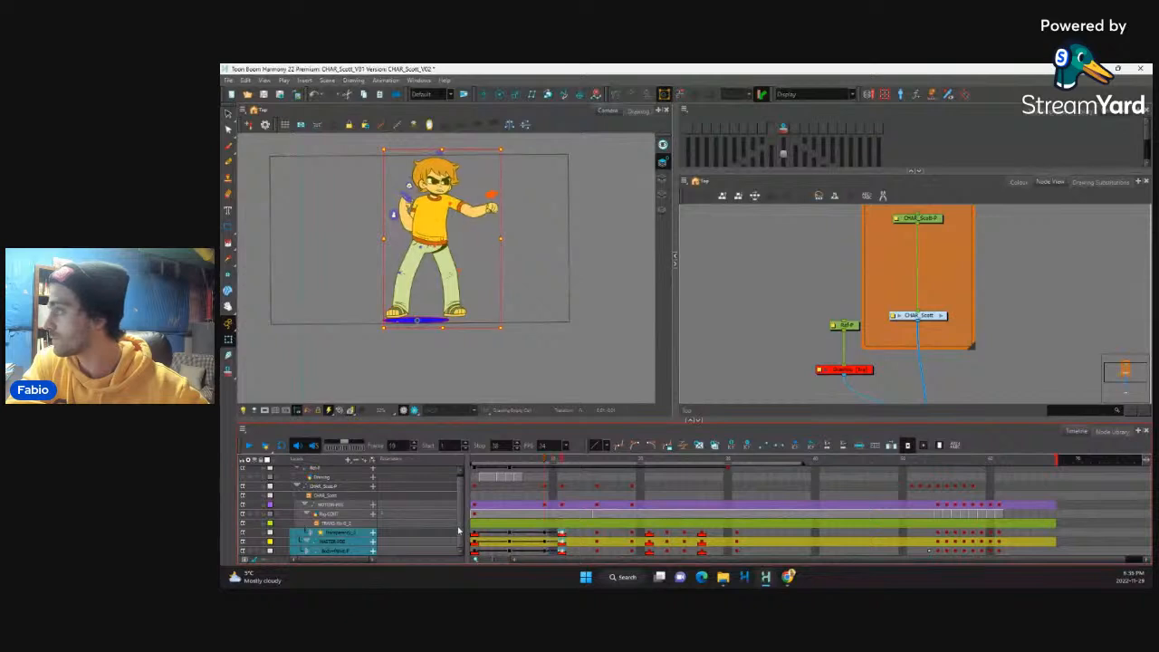
{"action": "key", "text": "period"}
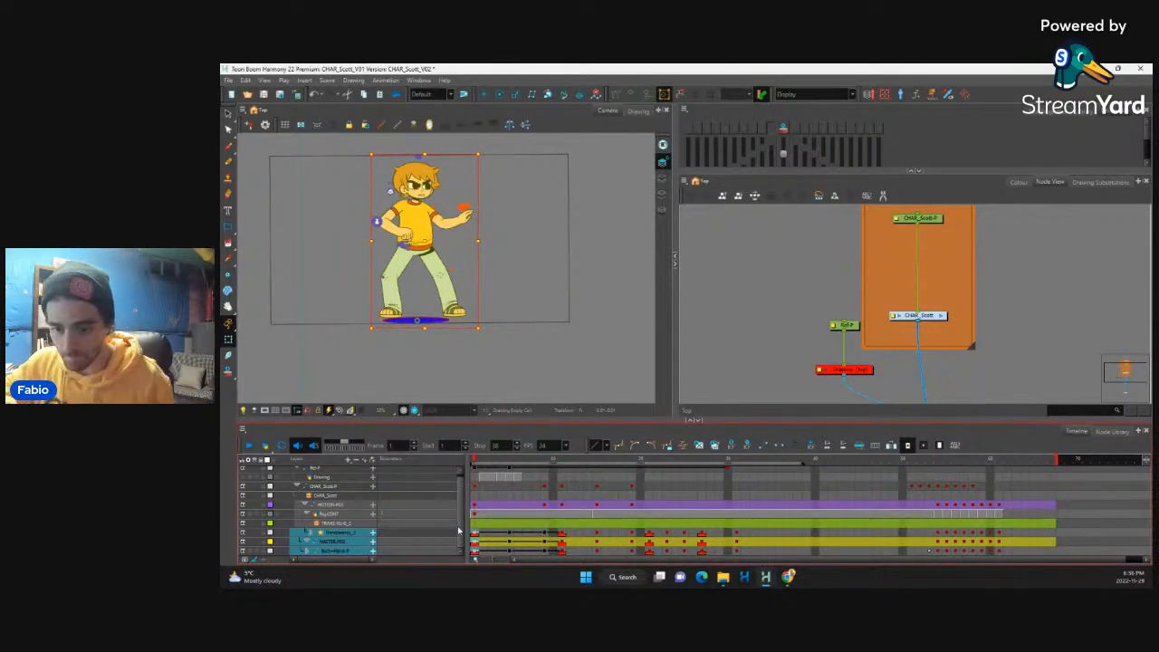
Step: Set the playback stop to frame 11 and play the interpolated opening movement from frame 1
{"action": "left_click", "coordinate": [565, 535]}
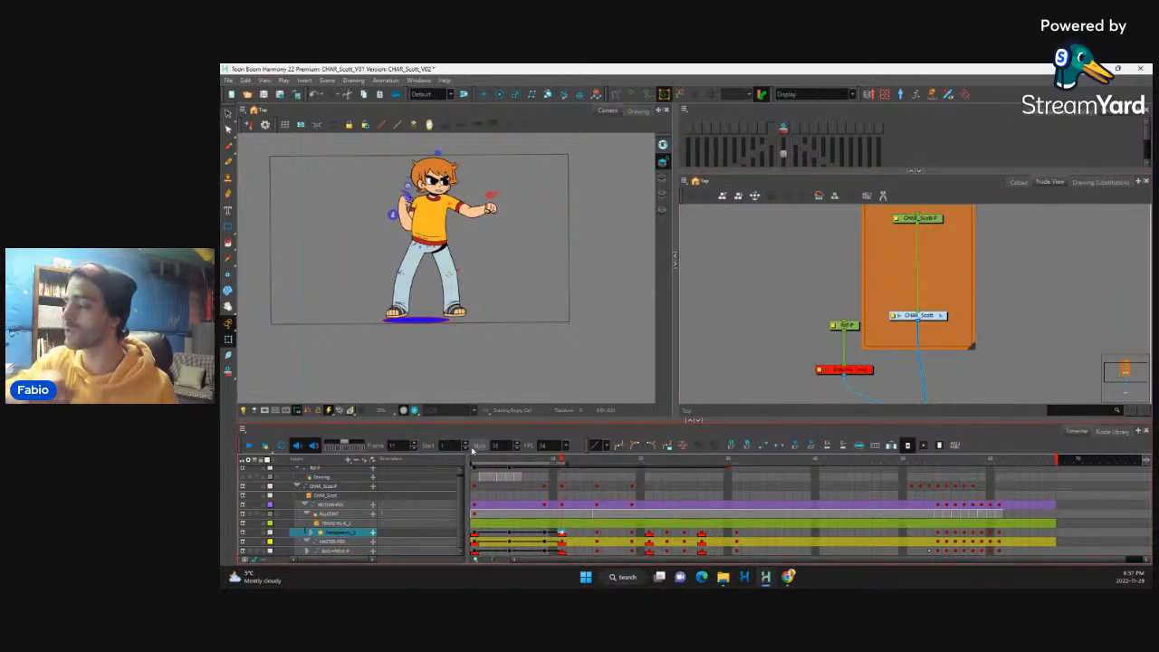
{"action": "left_click", "coordinate": [475, 534]}
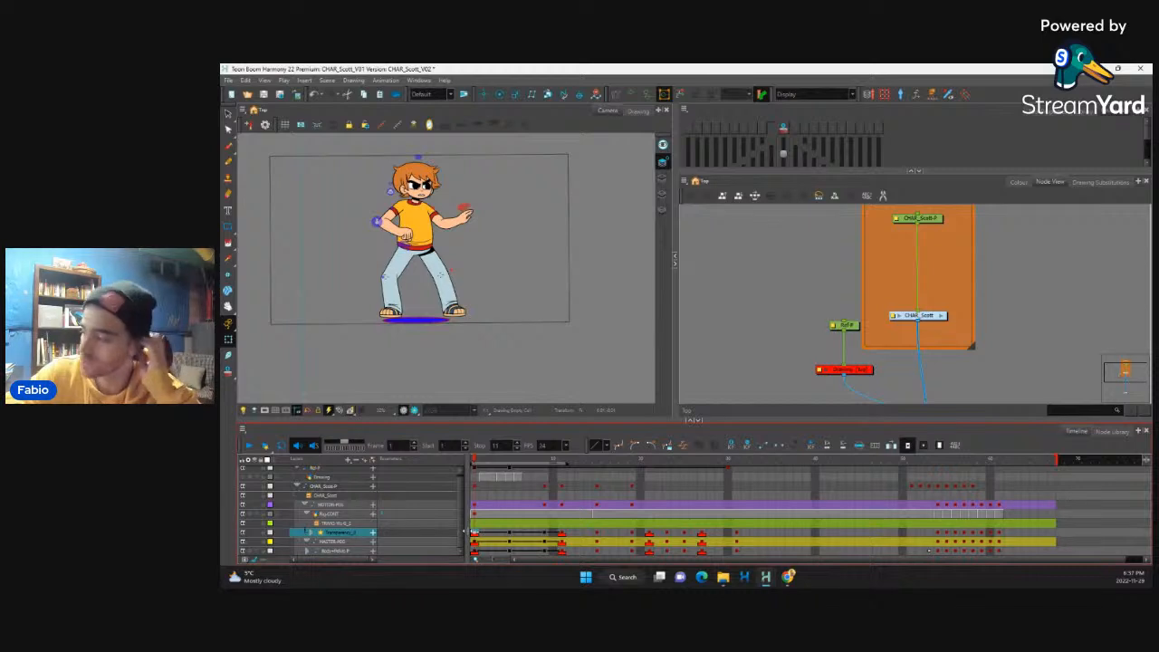
{"action": "left_click", "coordinate": [249, 444]}
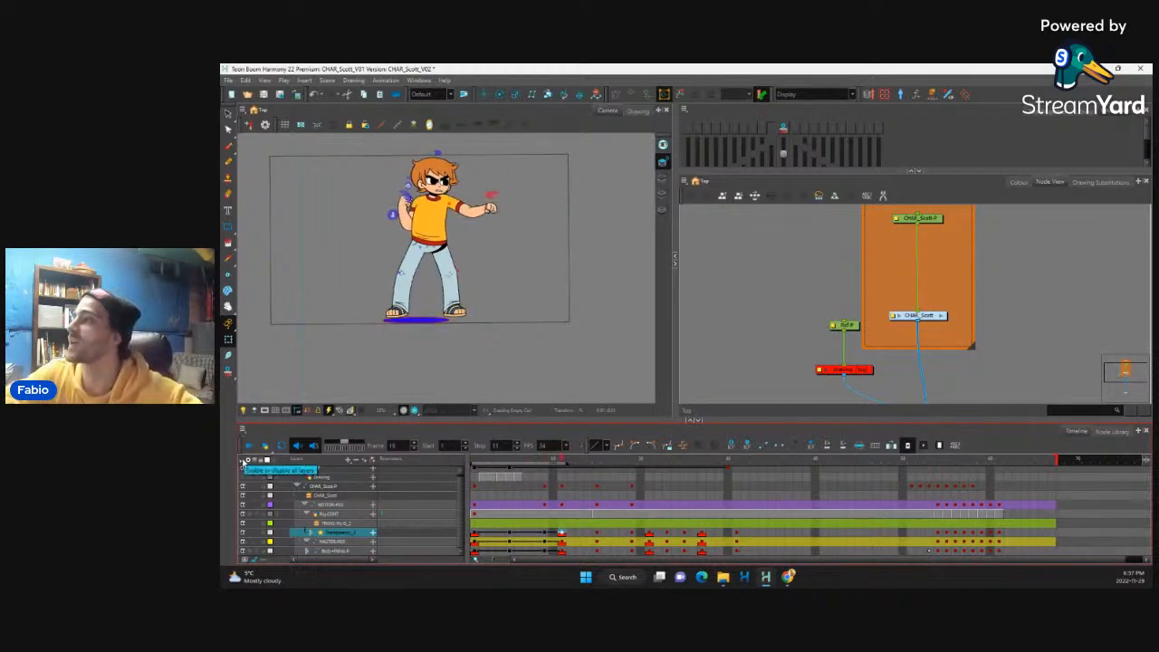
{"action": "left_click", "coordinate": [252, 444]}
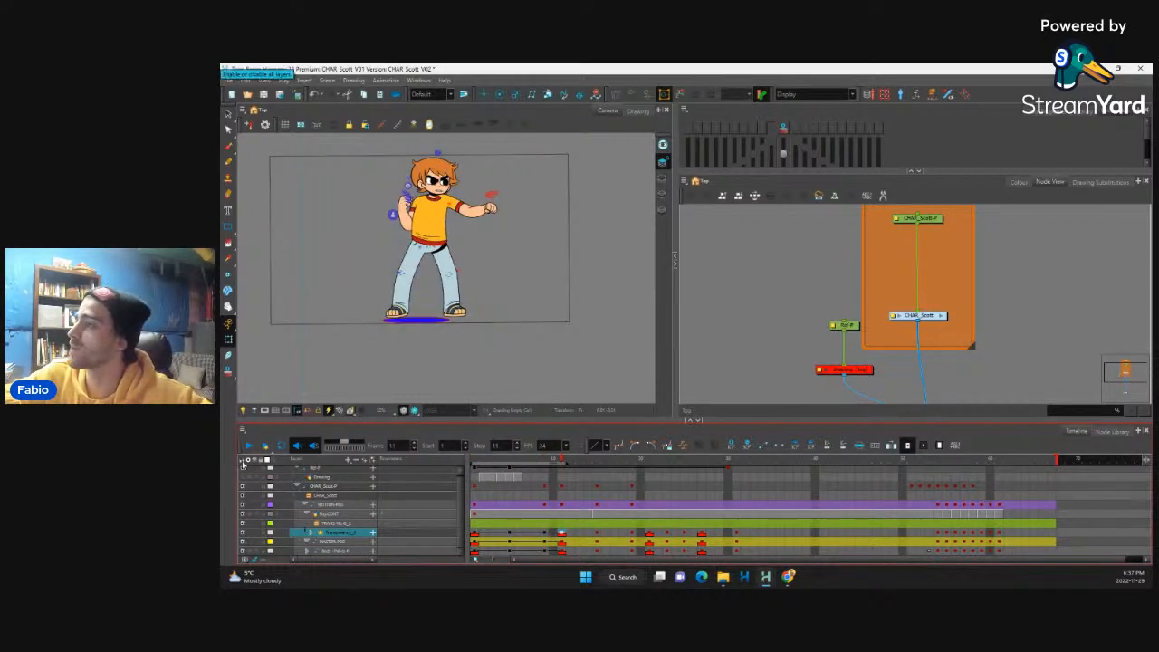
{"action": "left_click", "coordinate": [250, 444]}
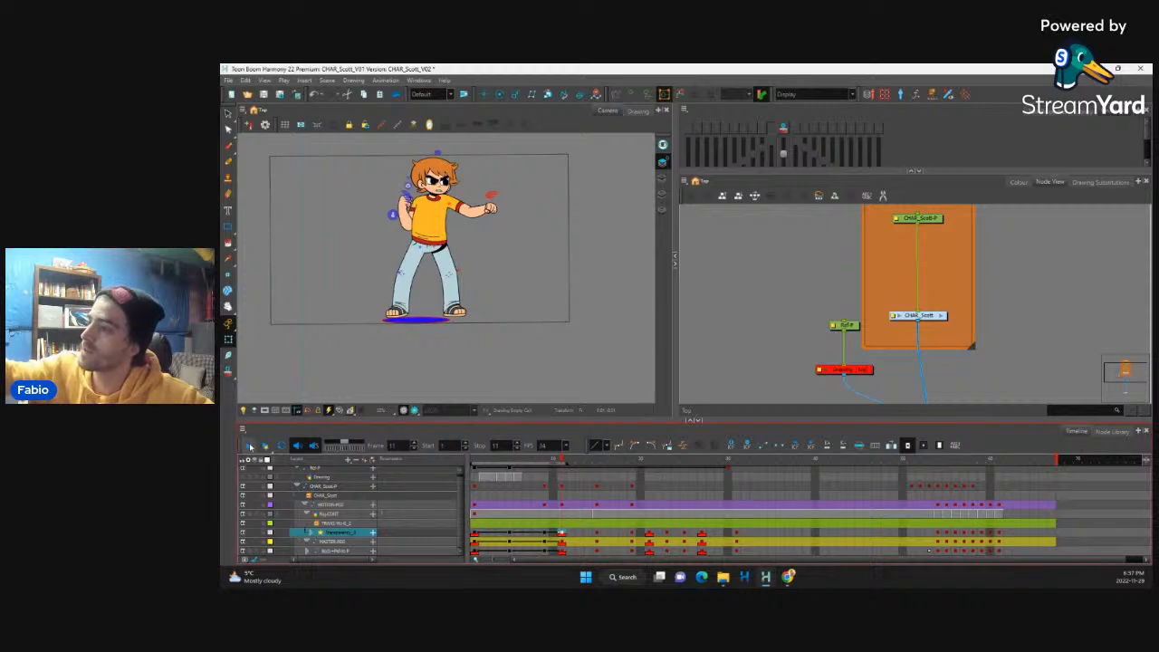
{"action": "left_click", "coordinate": [250, 445]}
Step: Flip back and forth through the frames around the frame 5 pose to examine the spacing of its in-betweens
{"action": "left_click", "coordinate": [476, 542]}
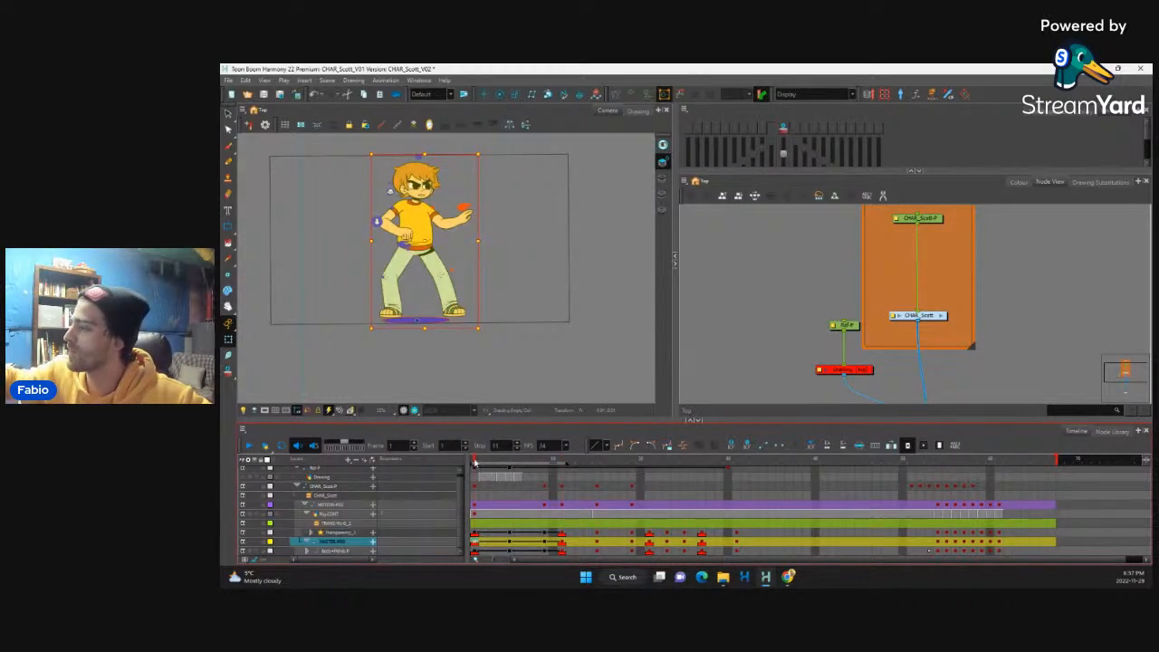
{"action": "left_click_drag", "start_coordinate": [477, 461], "coordinate": [510, 508]}
{"action": "left_click", "coordinate": [510, 541]}
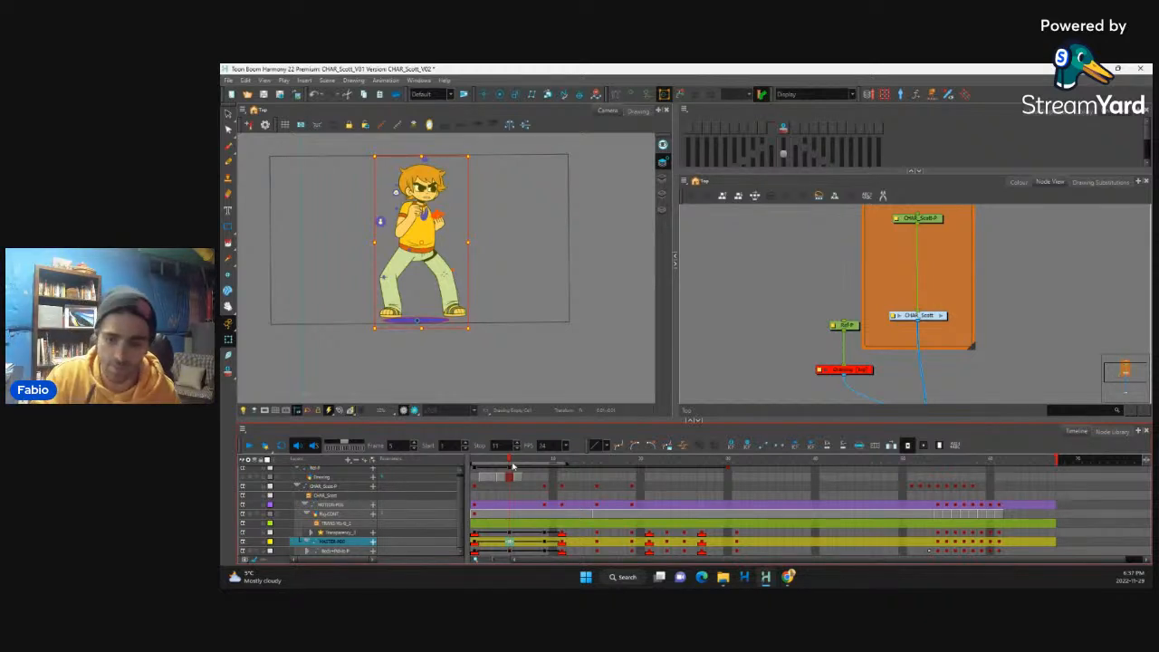
{"action": "key", "text": "period"}
{"action": "key", "text": "period"}
{"action": "key", "text": "period"}
{"action": "key", "text": "period"}
{"action": "key", "text": "period"}
{"action": "key", "text": "period"}
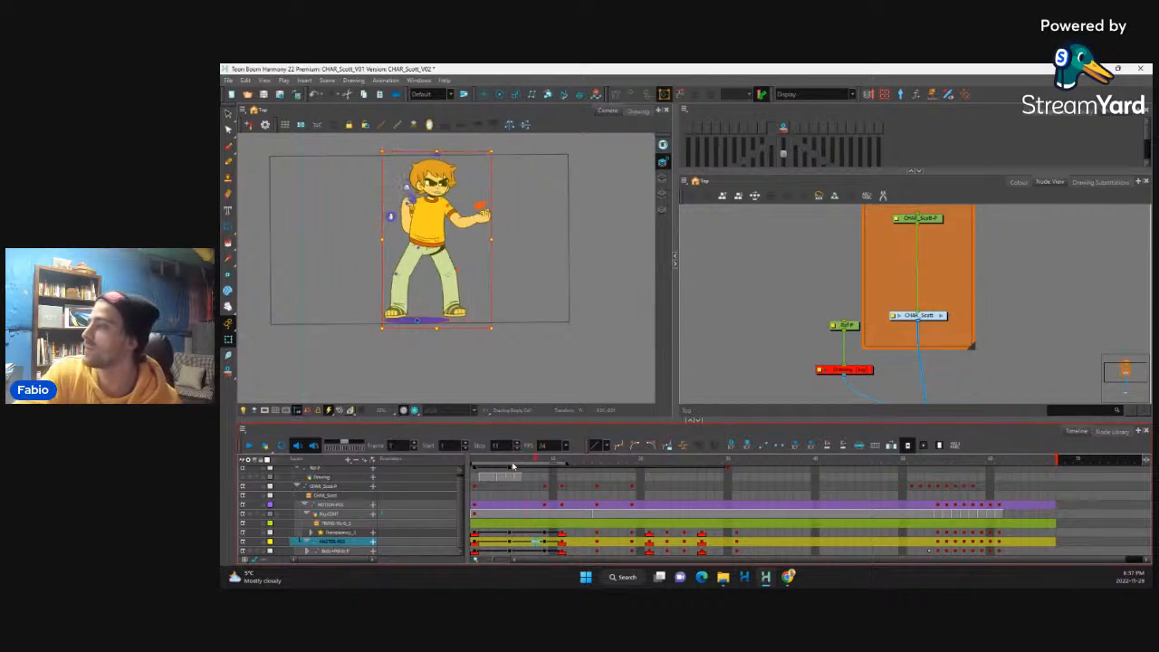
{"action": "key", "text": "comma"}
{"action": "key", "text": "comma"}
{"action": "key", "text": "comma"}
{"action": "key", "text": "comma"}
{"action": "key", "text": "period"}
{"action": "key", "text": "period"}
{"action": "key", "text": "period"}
{"action": "key", "text": "comma"}
{"action": "key", "text": "comma"}
{"action": "key", "text": "comma"}
{"action": "key", "text": "comma"}
{"action": "key", "text": "comma"}
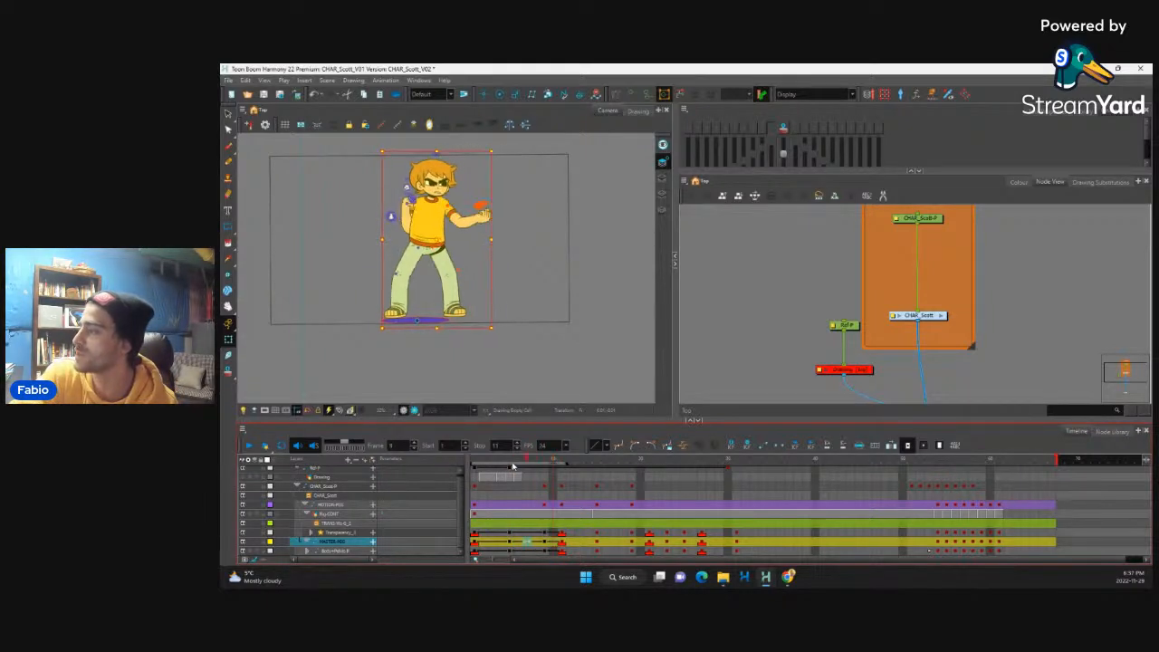
{"action": "key", "text": "period"}
{"action": "key", "text": "period"}
{"action": "key", "text": "period"}
{"action": "key", "text": "period"}
{"action": "key", "text": "period"}
{"action": "key", "text": "period"}
{"action": "key", "text": "period"}
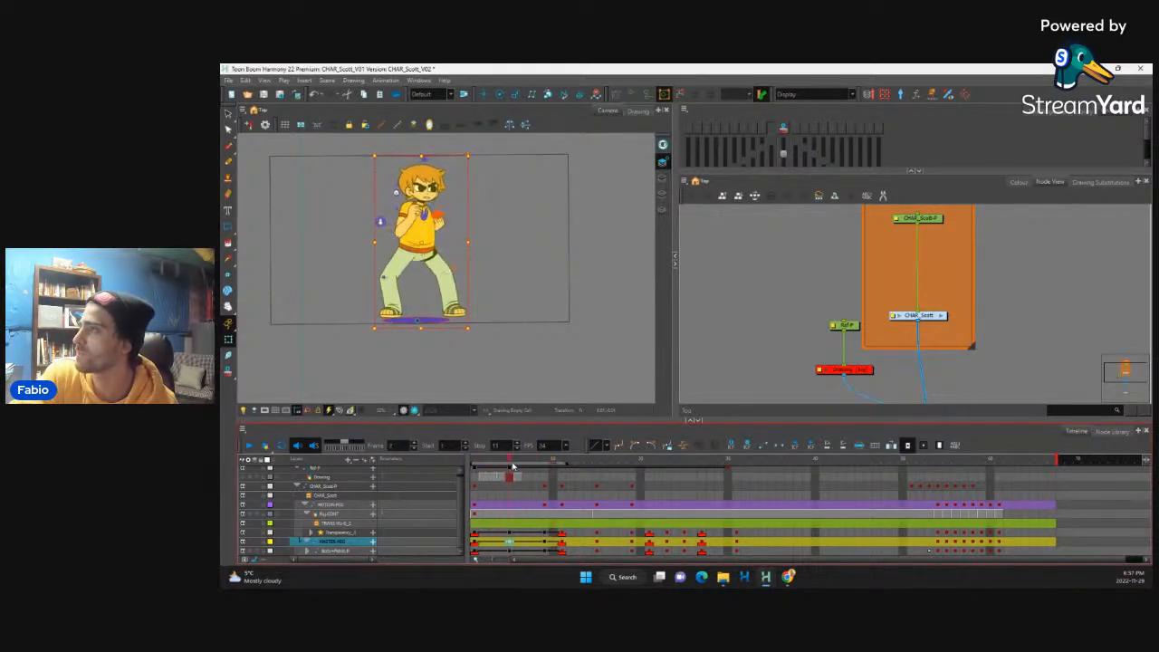
{"action": "key", "text": "comma"}
{"action": "key", "text": "comma"}
{"action": "key", "text": "comma"}
{"action": "key", "text": "comma"}
{"action": "key", "text": "comma"}
{"action": "key", "text": "comma"}
{"action": "key", "text": "comma"}
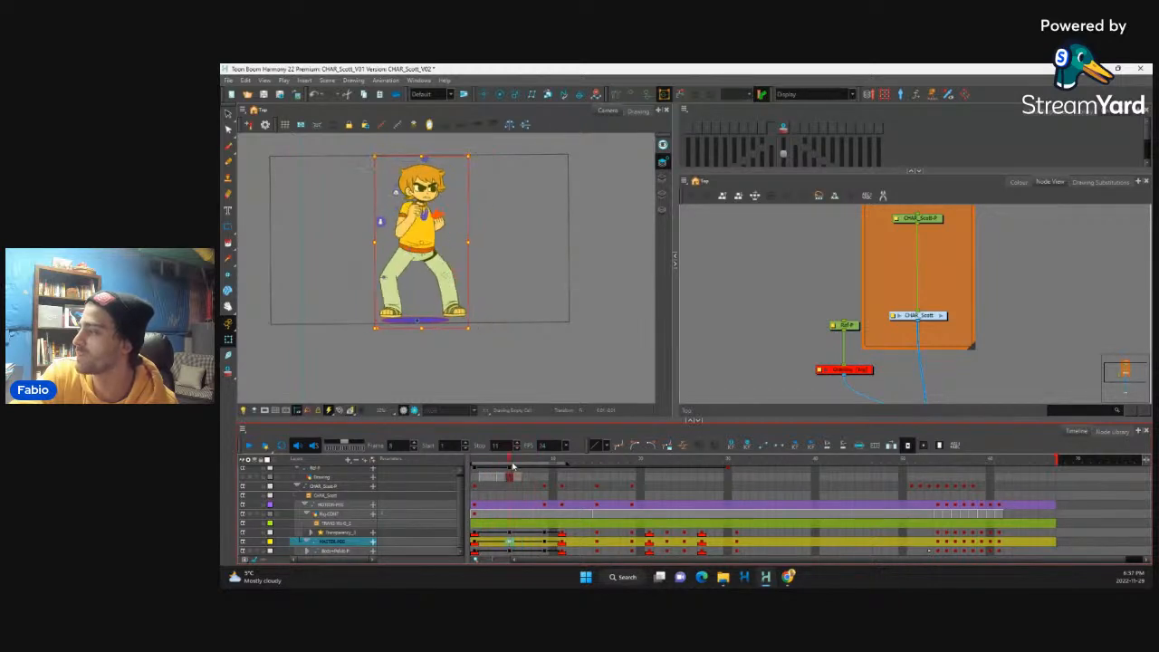
Step: Set the ease of the frame 5 keyframes on the three selected layers to a right time ratio of 55 and return to frame 1
{"action": "left_click_drag", "start_coordinate": [512, 551], "coordinate": [510, 532]}
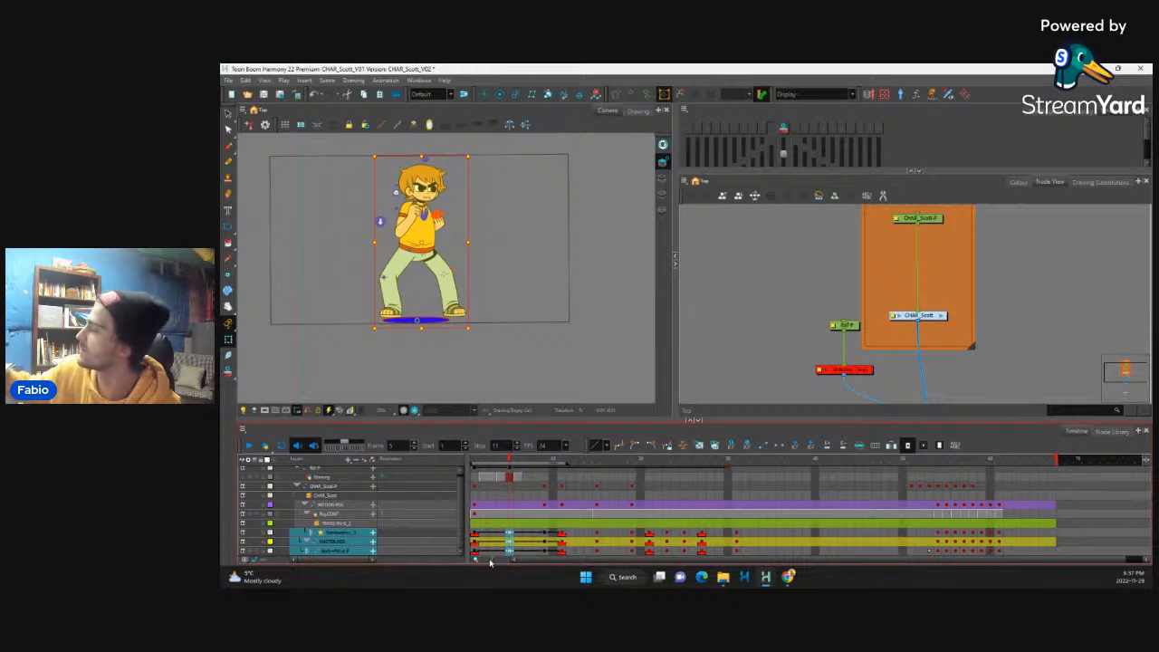
{"action": "left_click", "coordinate": [684, 445]}
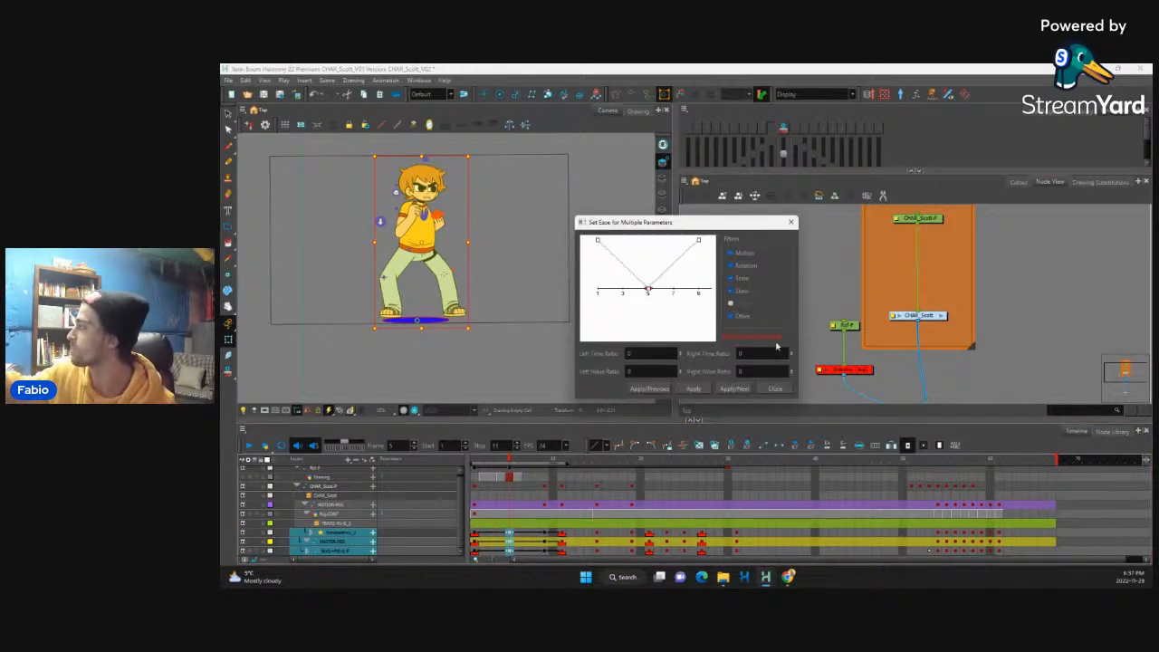
{"action": "left_click", "coordinate": [736, 354]}
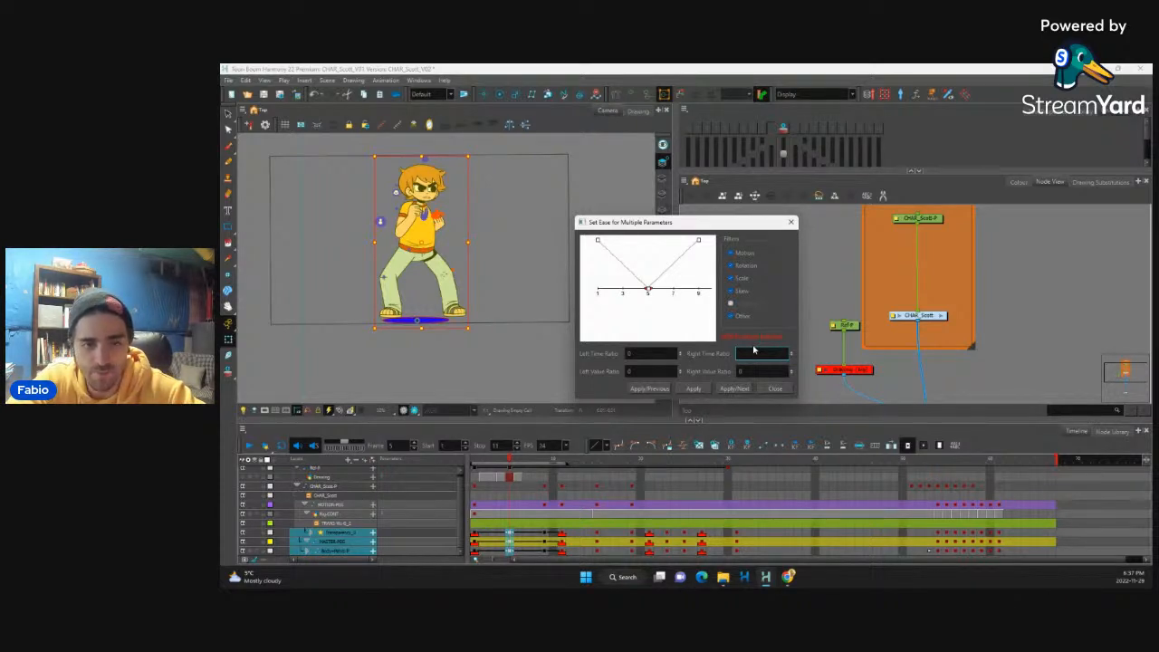
{"action": "left_click", "coordinate": [727, 386]}
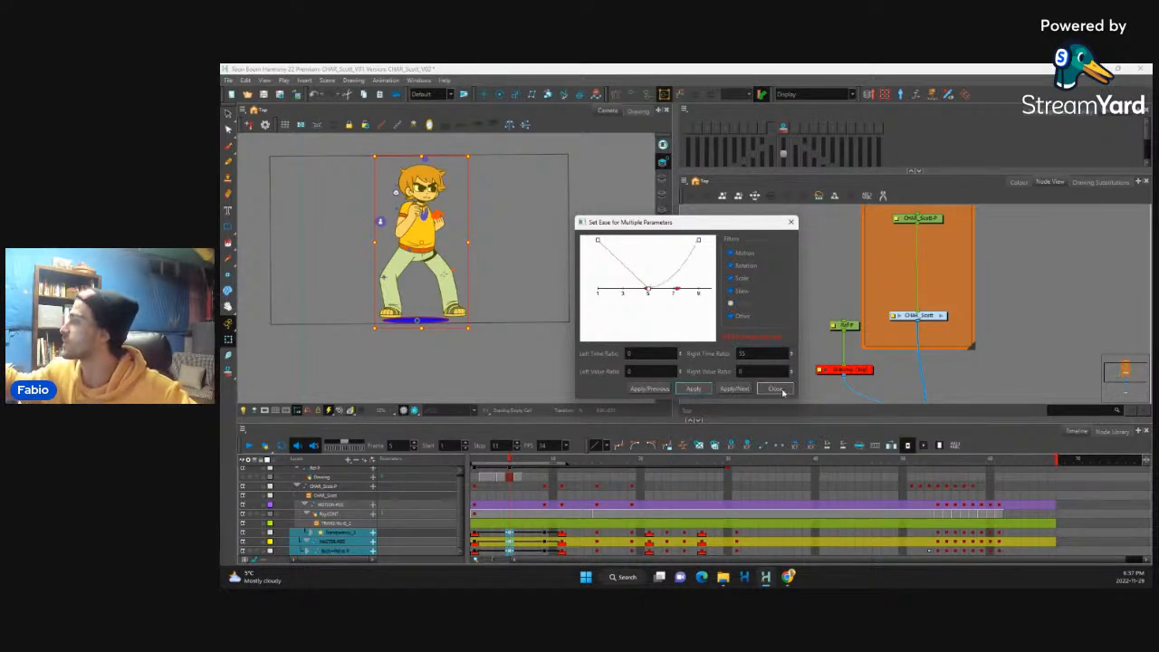
{"action": "left_click", "coordinate": [776, 389]}
{"action": "left_click", "coordinate": [475, 534]}
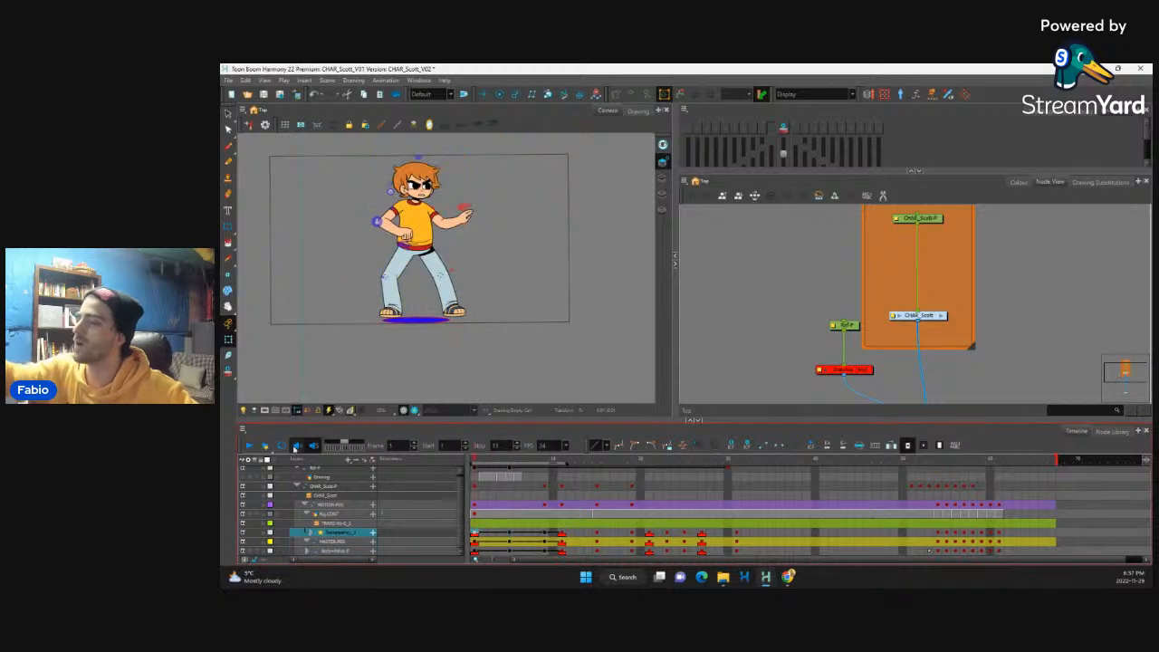
Step: Play back the eased opening movement from frame 1 to frame 11
{"action": "left_click", "coordinate": [249, 446]}
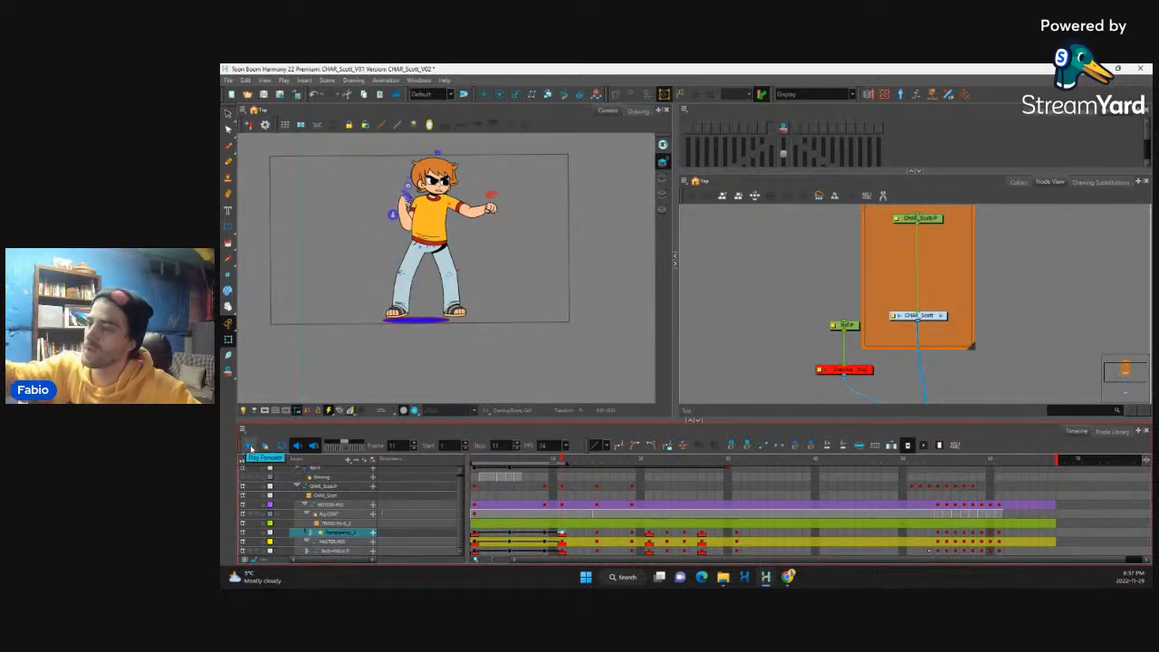
{"action": "left_click", "coordinate": [249, 446]}
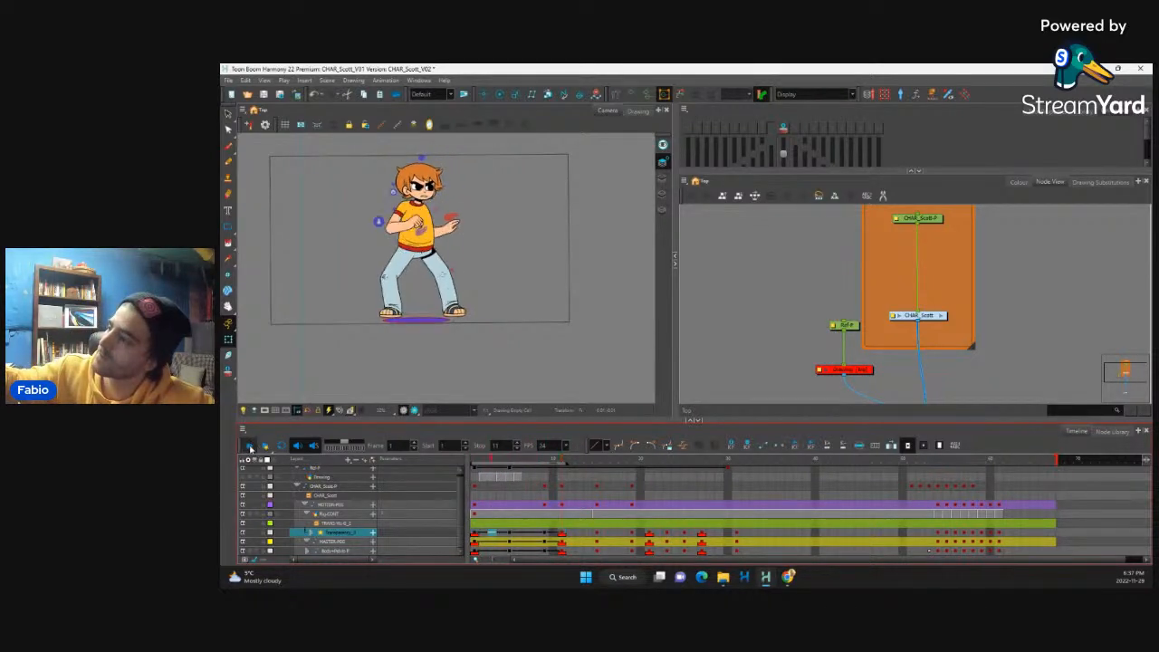
{"action": "left_click", "coordinate": [251, 447]}
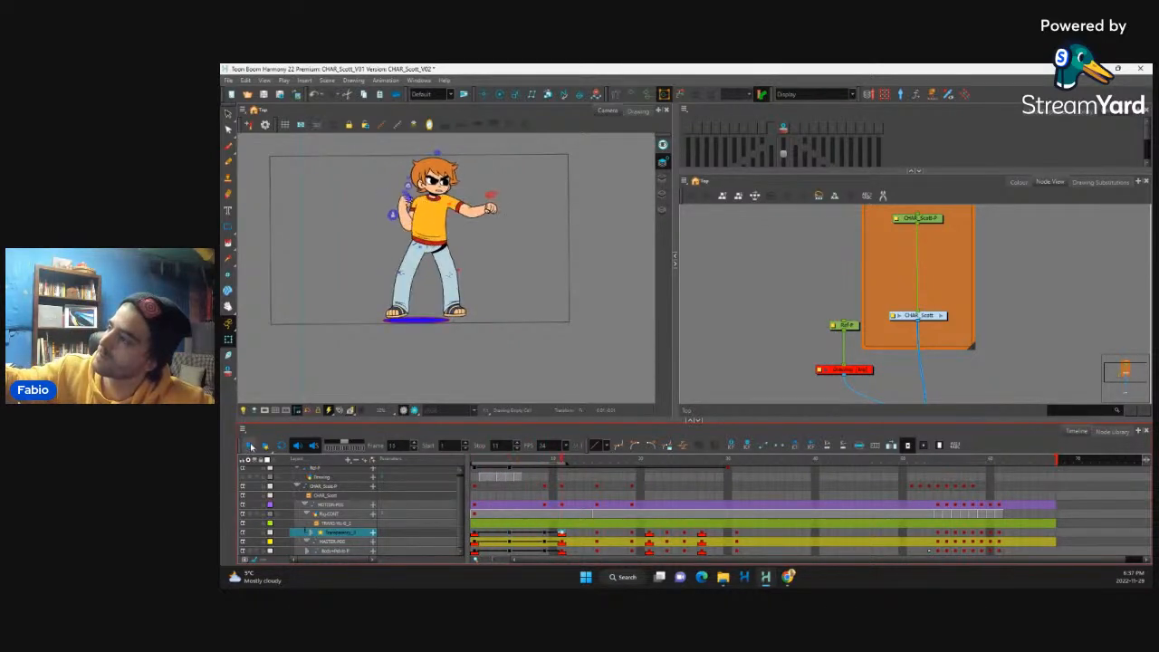
Step: Flip back and forth through frames 4 to 8 to examine the spacing between the guard pose and the punch
{"action": "left_click", "coordinate": [479, 541]}
{"action": "key", "text": "period"}
{"action": "key", "text": "period"}
{"action": "key", "text": "period"}
{"action": "key", "text": "period"}
{"action": "key", "text": "period"}
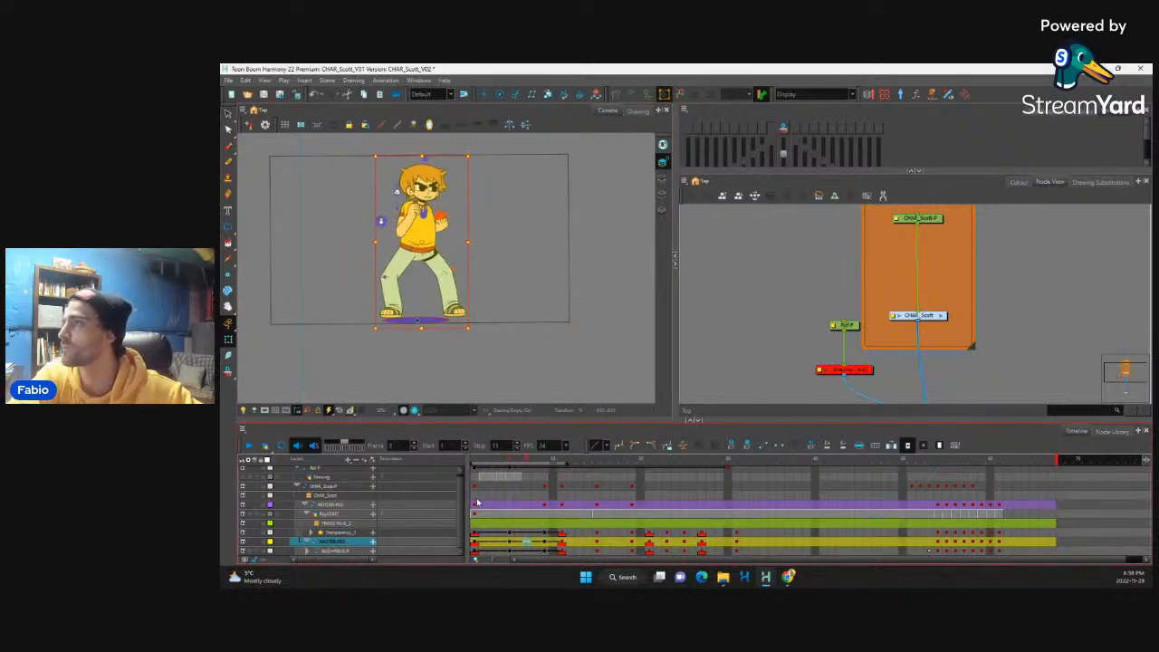
{"action": "key", "text": "period"}
{"action": "key", "text": "period"}
{"action": "key", "text": "period"}
{"action": "key", "text": "period"}
{"action": "key", "text": "period"}
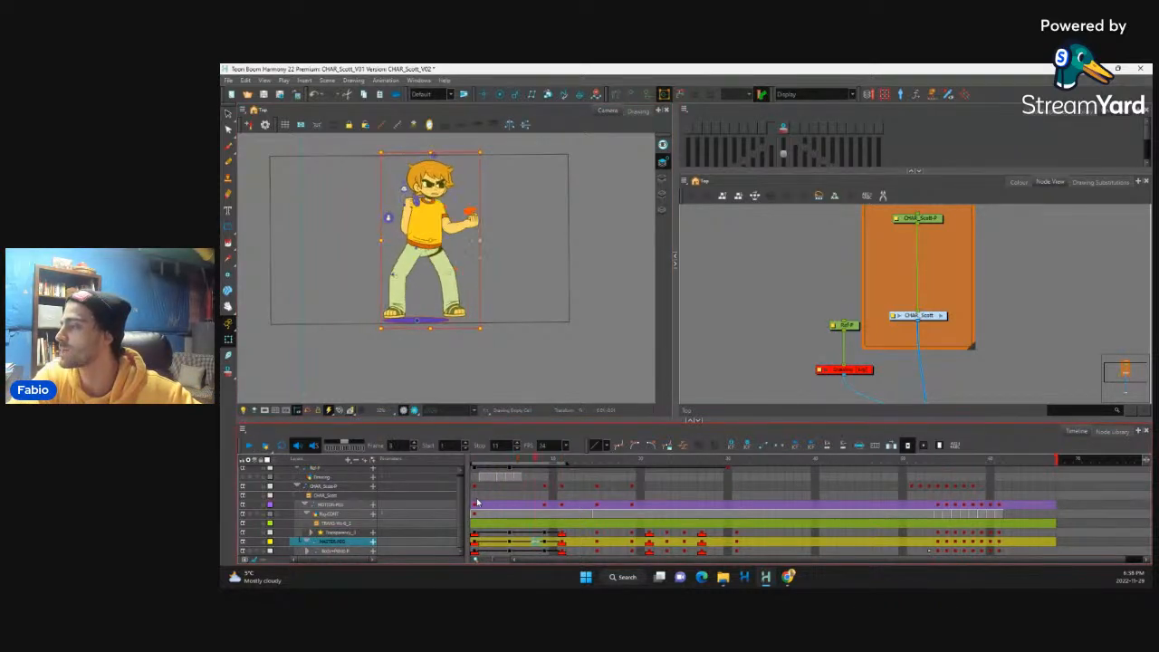
{"action": "key", "text": "comma"}
{"action": "key", "text": "comma"}
{"action": "key", "text": "comma"}
{"action": "key", "text": "comma"}
{"action": "key", "text": "comma"}
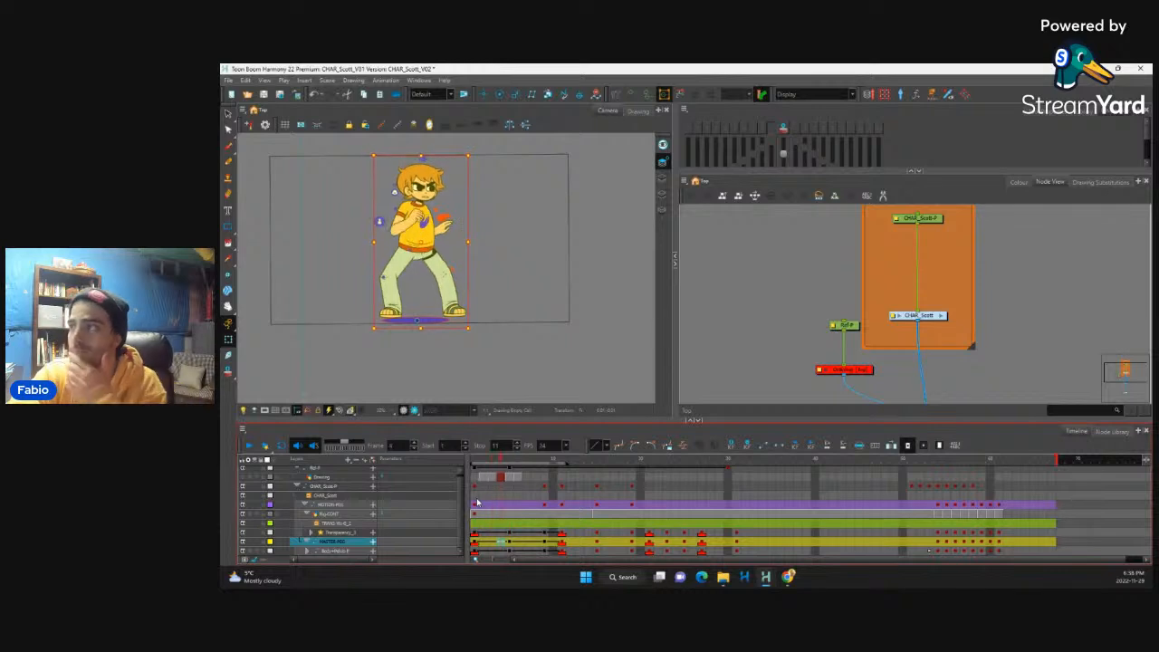
{"action": "key", "text": "period"}
{"action": "key", "text": "comma"}
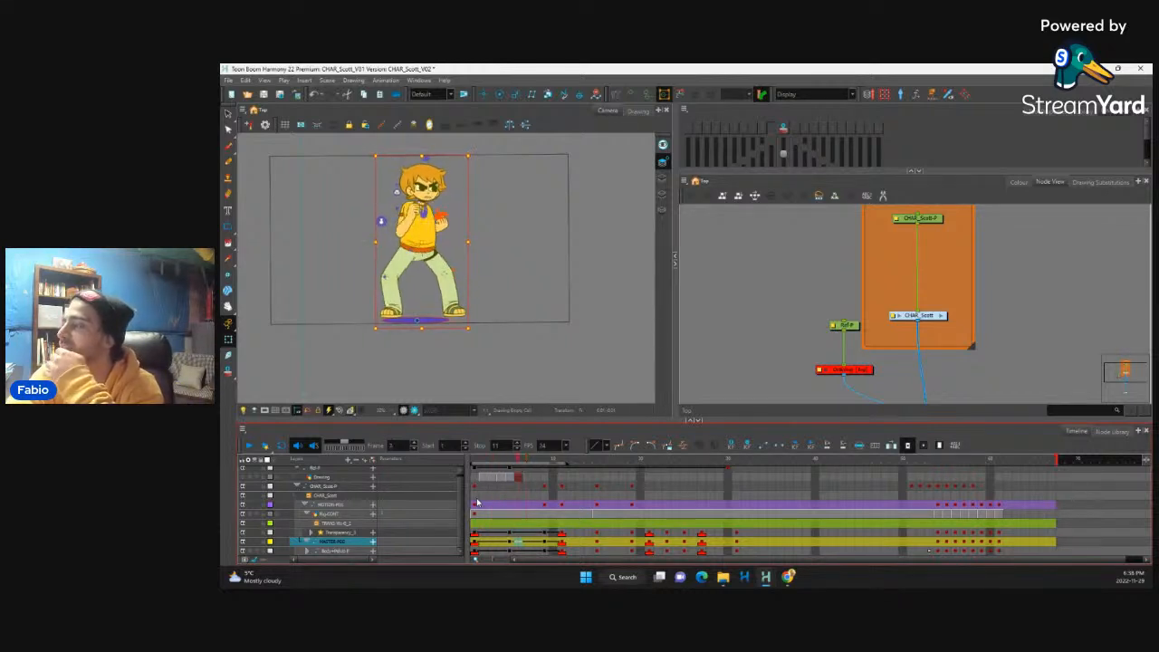
{"action": "key", "text": "period"}
{"action": "key", "text": "period"}
{"action": "key", "text": "comma"}
{"action": "key", "text": "comma"}
{"action": "key", "text": "comma"}
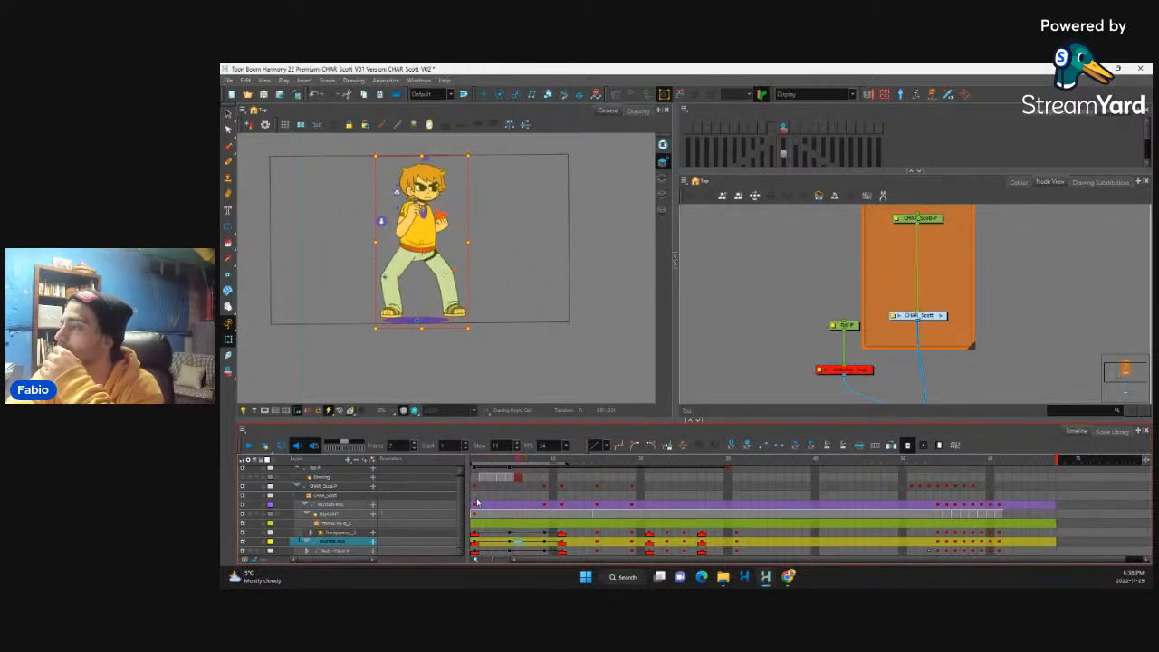
{"action": "key", "text": "comma"}
{"action": "key", "text": "period"}
{"action": "key", "text": "period"}
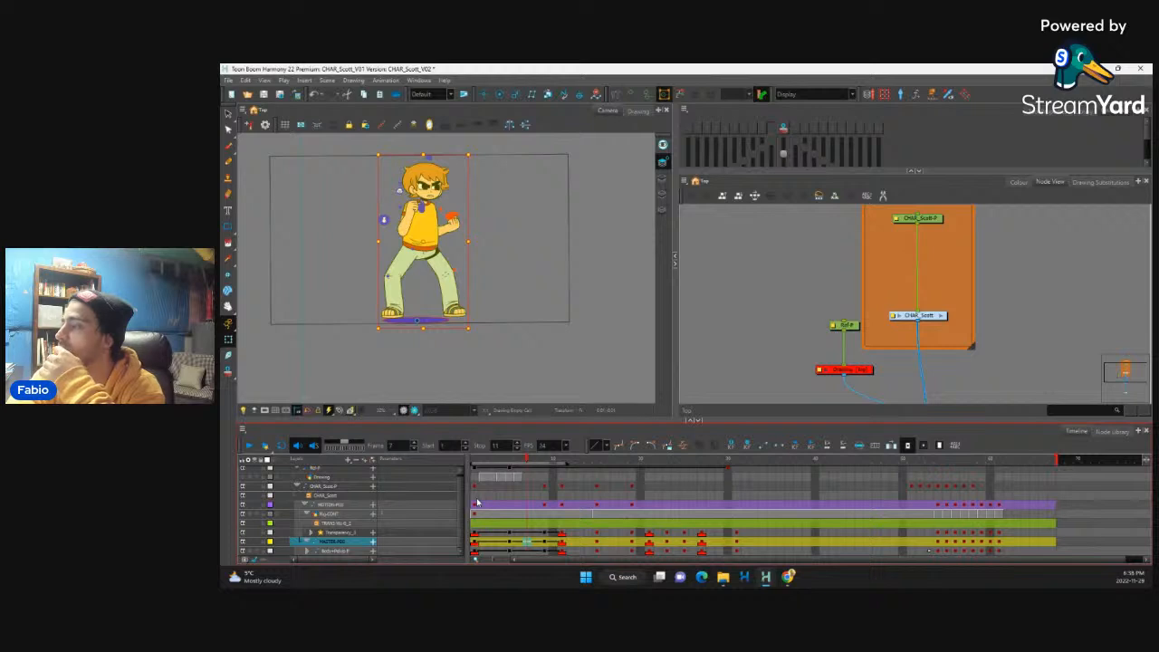
Step: Add keyframes at frame 7 on the three rig layers, and extend frame 5 by two frames across all layers
{"action": "left_click_drag", "start_coordinate": [528, 555], "coordinate": [528, 538]}
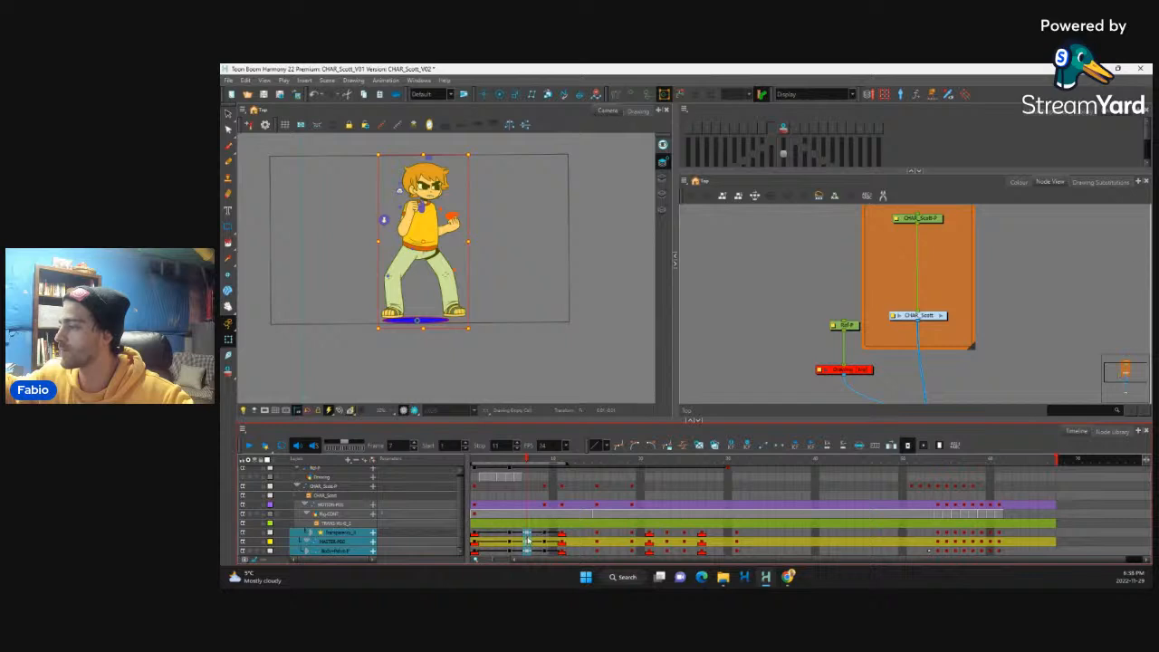
{"action": "left_click", "coordinate": [510, 492]}
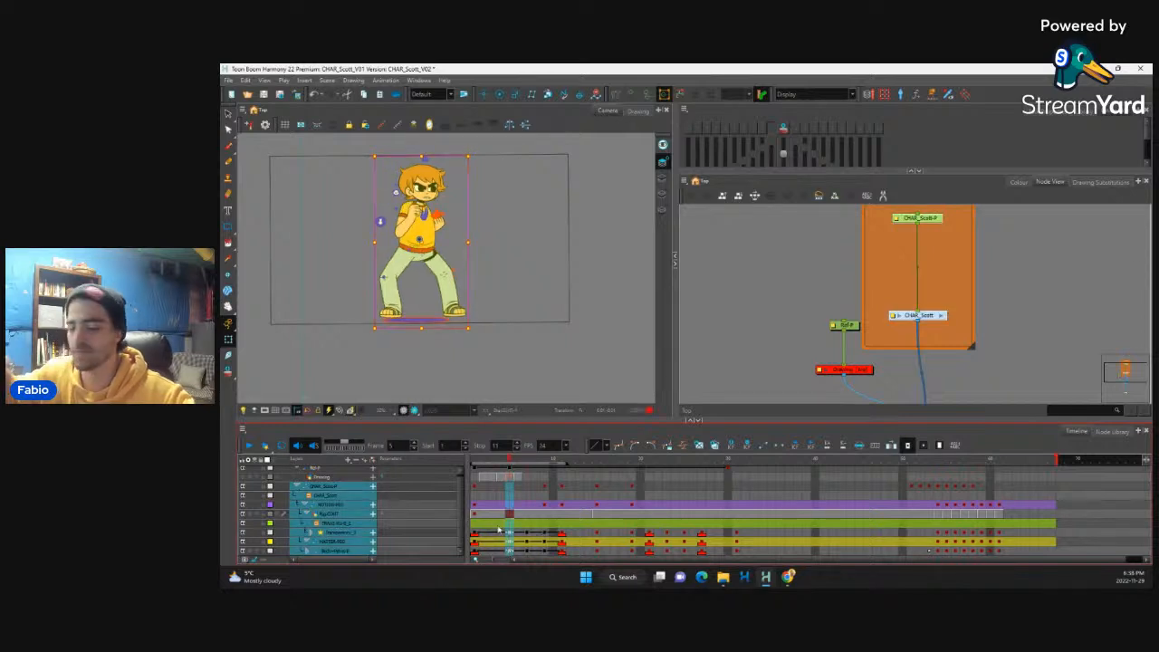
{"action": "key", "text": "plus"}
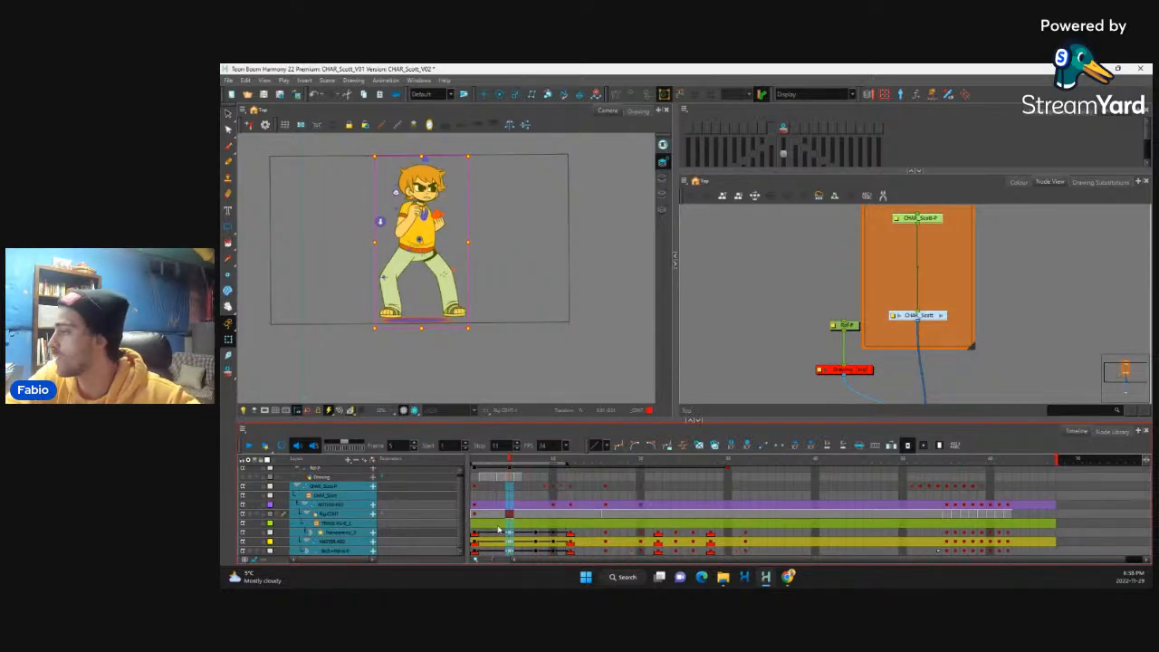
{"action": "key", "text": "plus"}
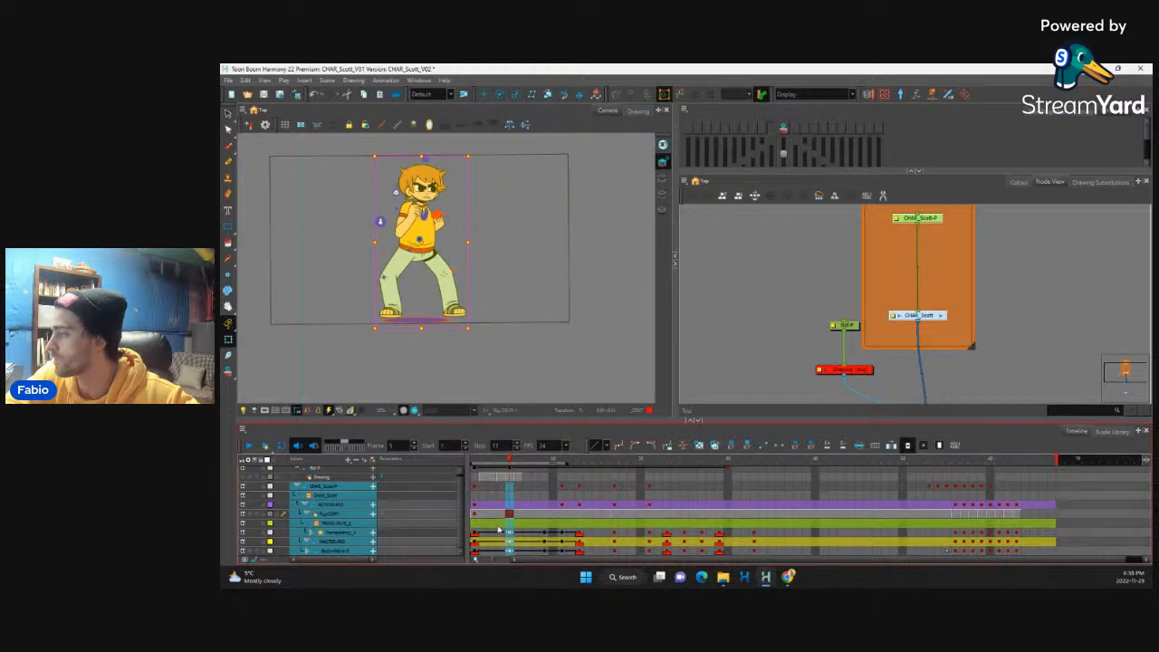
{"action": "left_click", "coordinate": [528, 542]}
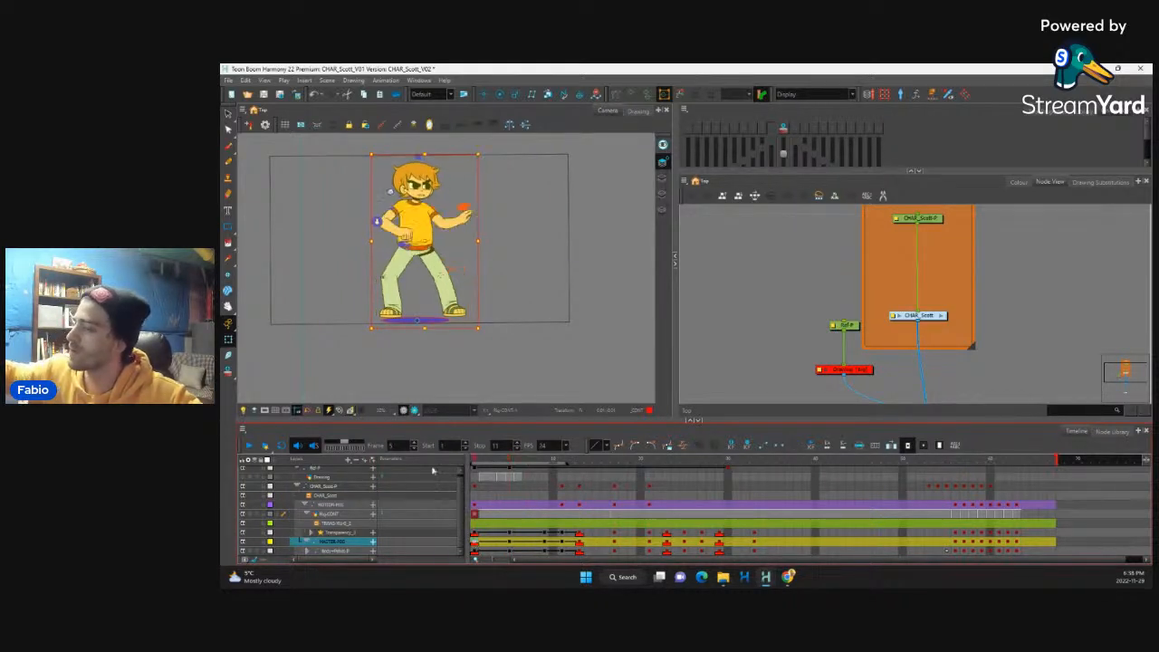
{"action": "left_click", "coordinate": [249, 445]}
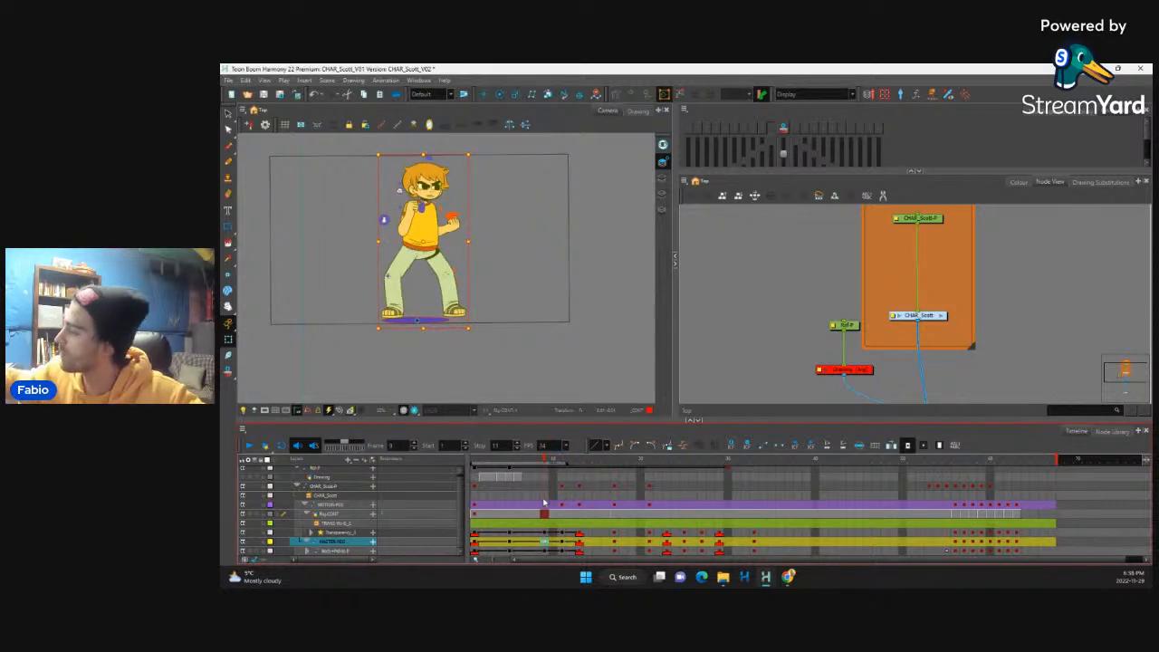
Step: Extend the exposure of frame 9 by two frames across all the character's layers
{"action": "left_click_drag", "start_coordinate": [546, 479], "coordinate": [544, 550]}
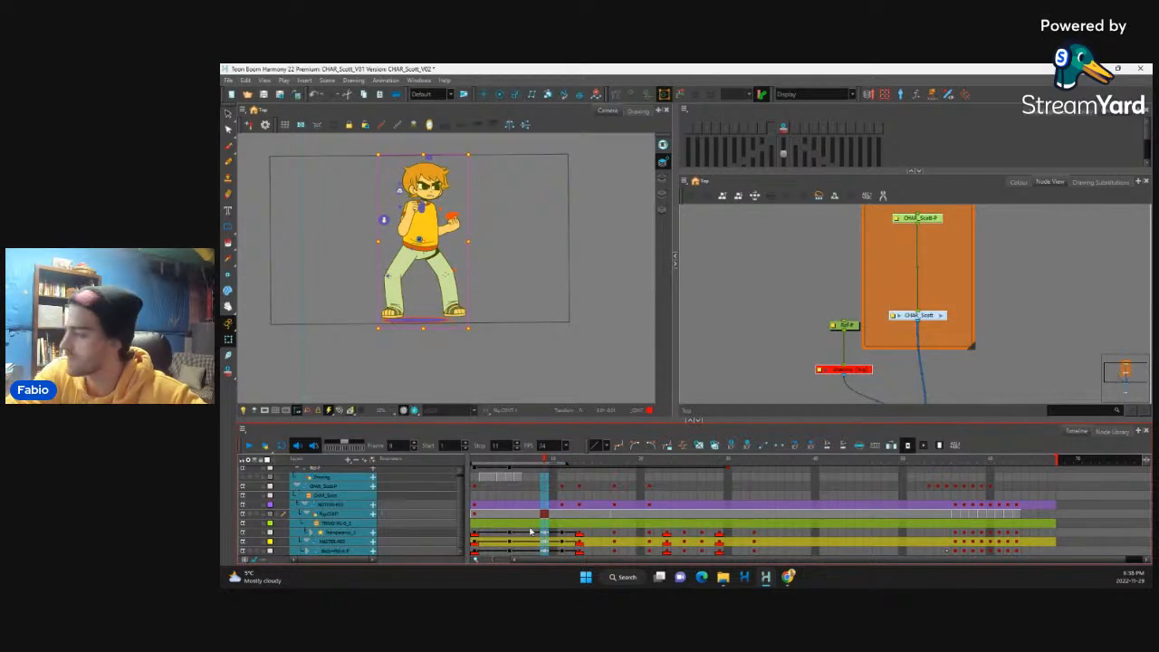
{"action": "key", "text": "plus"}
{"action": "key", "text": "plus"}
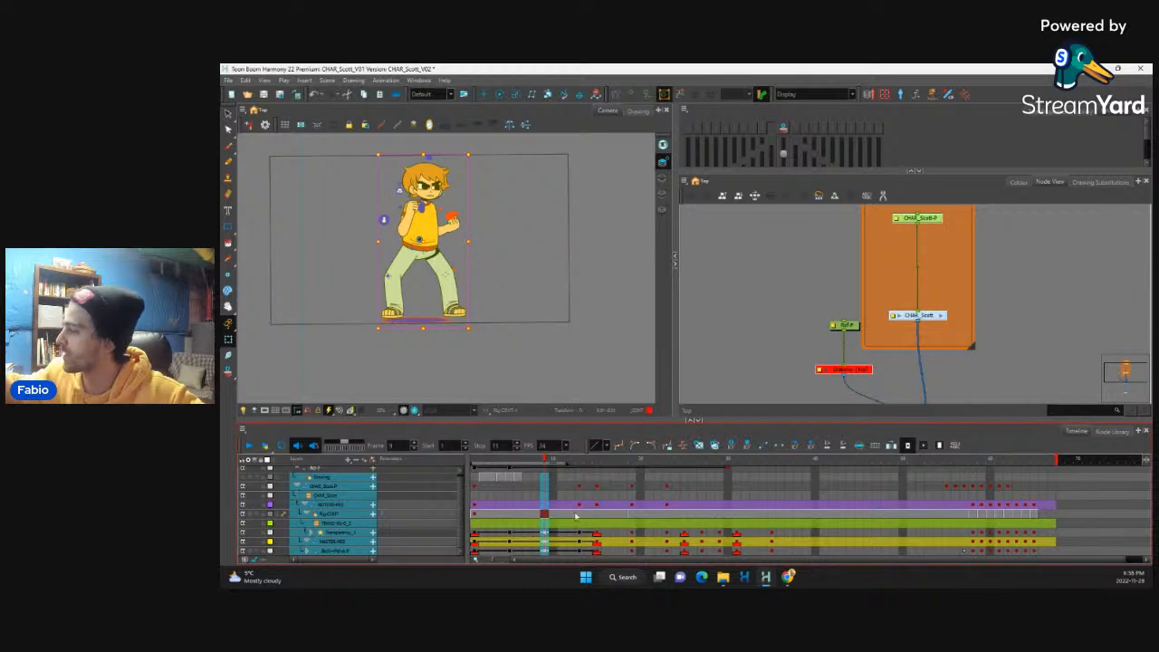
Step: Set the playback stop to frame 14 and play the lengthened opening movement
{"action": "left_click", "coordinate": [509, 532]}
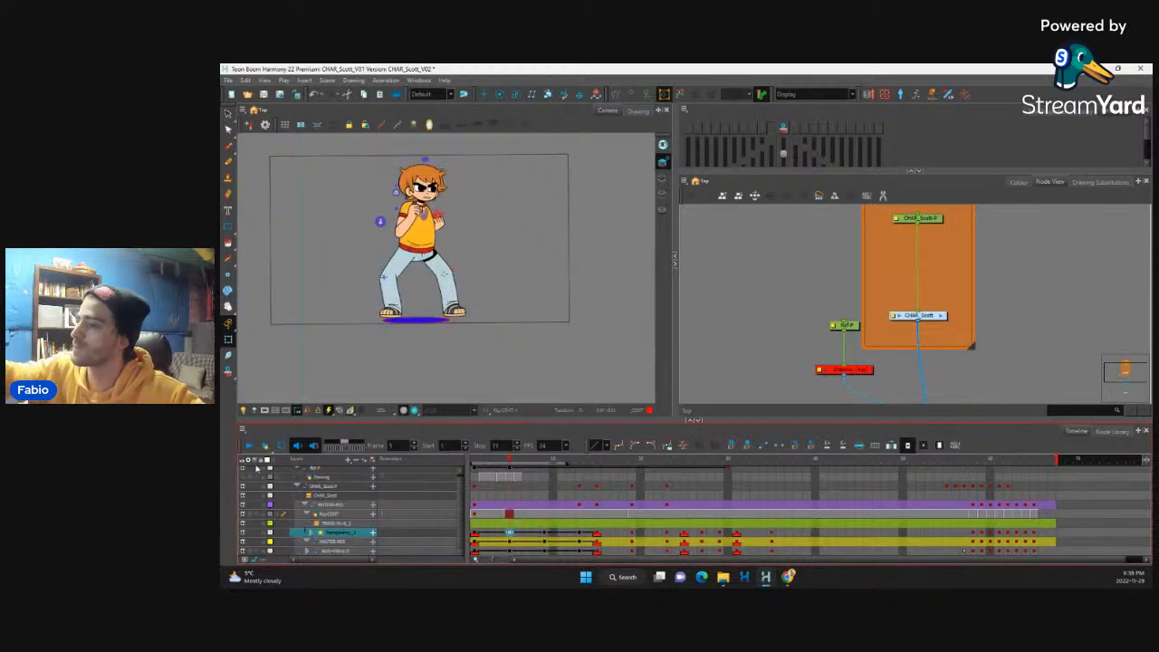
{"action": "left_click", "coordinate": [249, 444]}
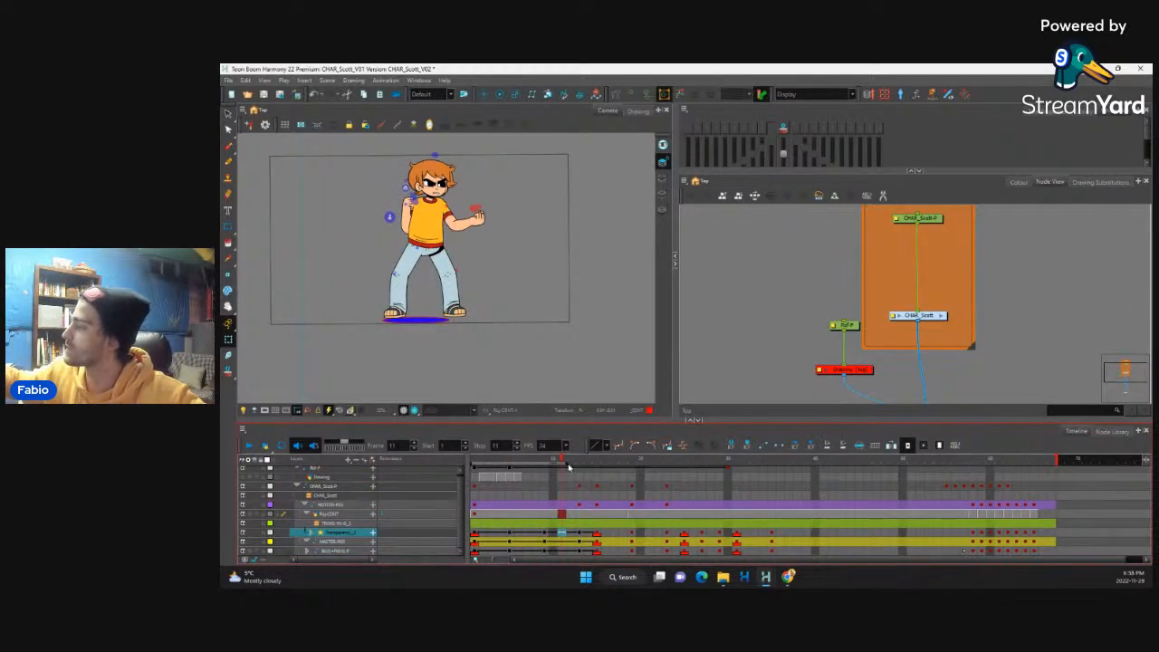
{"action": "left_click", "coordinate": [249, 445]}
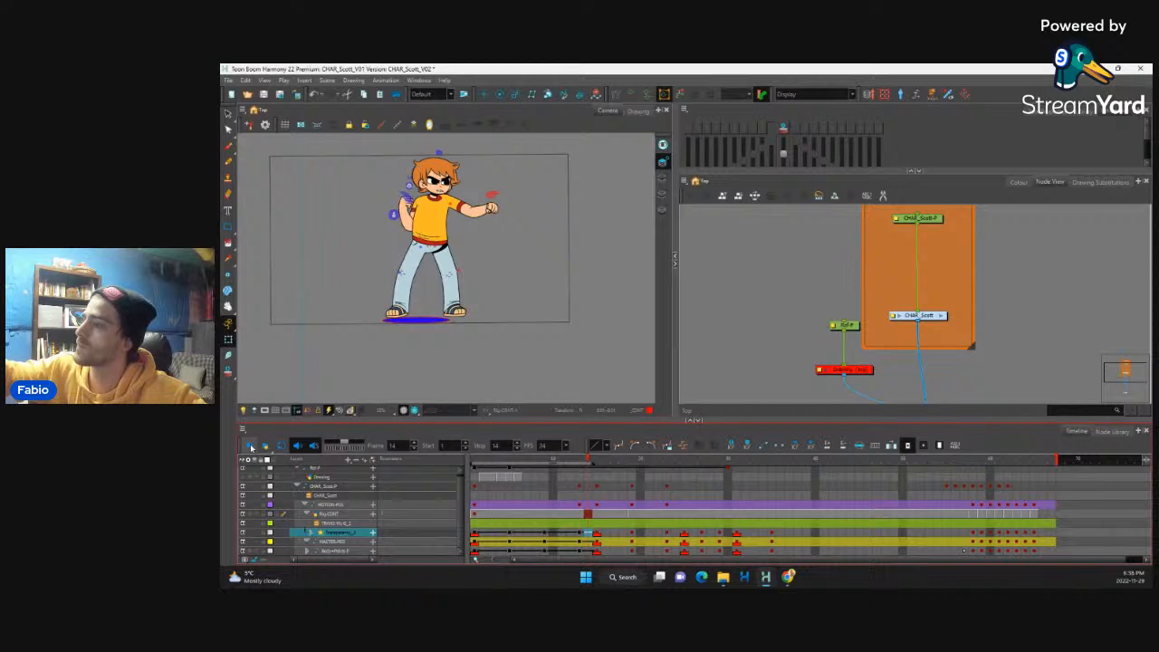
{"action": "left_click", "coordinate": [251, 445]}
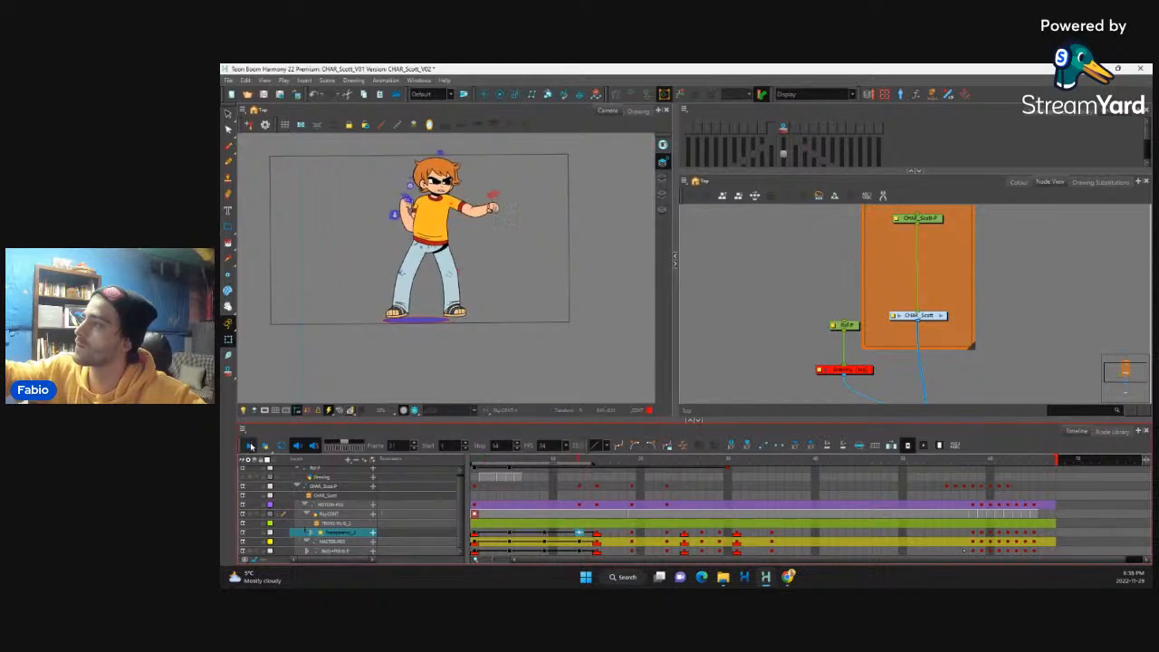
Step: Remove the two extra frames inserted after frame 9 across all layers
{"action": "left_click", "coordinate": [580, 538]}
{"action": "left_click", "coordinate": [546, 538]}
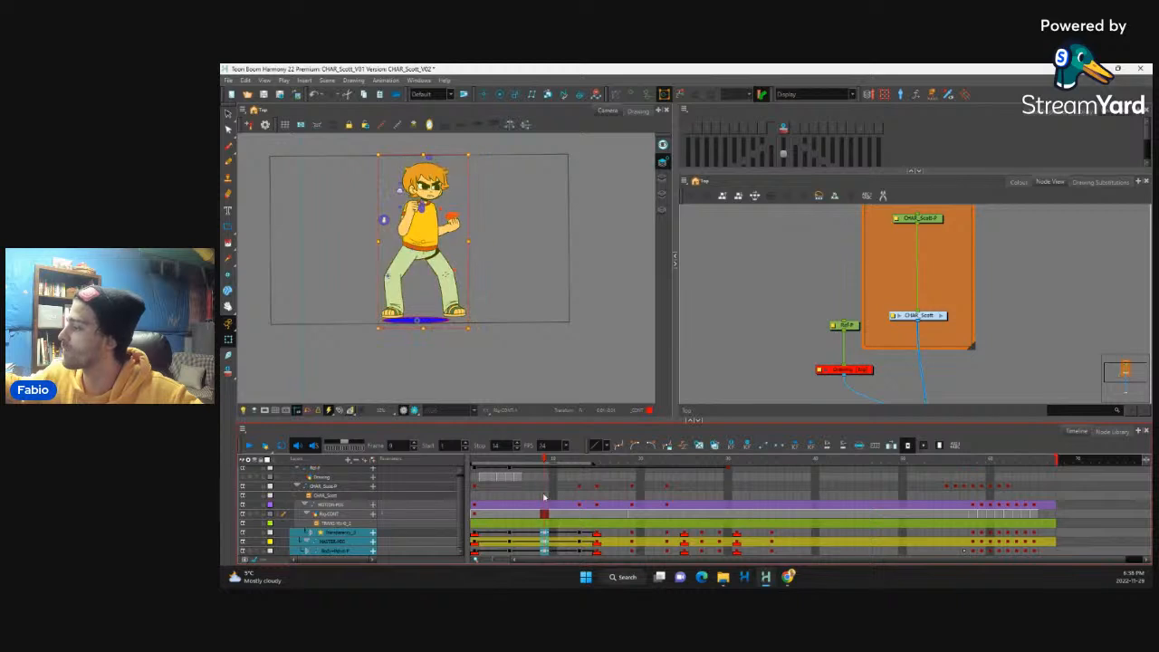
{"action": "key", "text": "minus"}
{"action": "key", "text": "minus"}
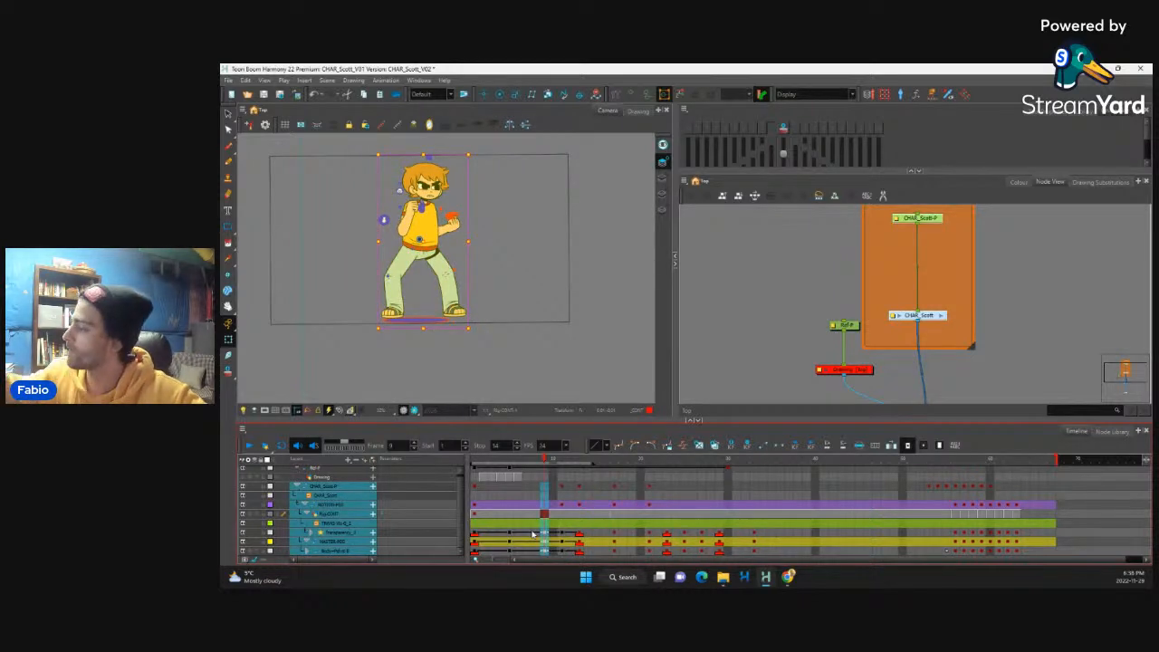
Step: At frame 9, select the character's front hand and forearm and rotate them slightly upward
{"action": "left_click", "coordinate": [535, 541]}
{"action": "left_click", "coordinate": [545, 543]}
{"action": "left_click", "coordinate": [453, 223]}
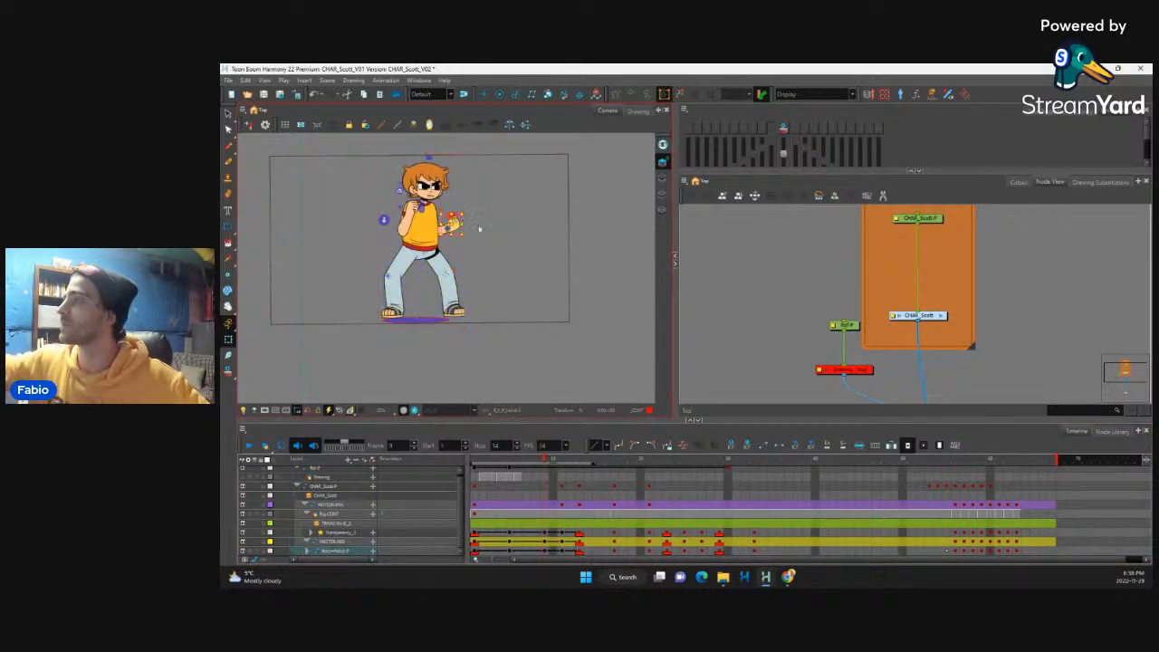
{"action": "key", "text": "2"}
{"action": "key", "text": "2"}
{"action": "key", "text": "2"}
{"action": "left_click_drag", "start_coordinate": [478, 177], "coordinate": [501, 258]}
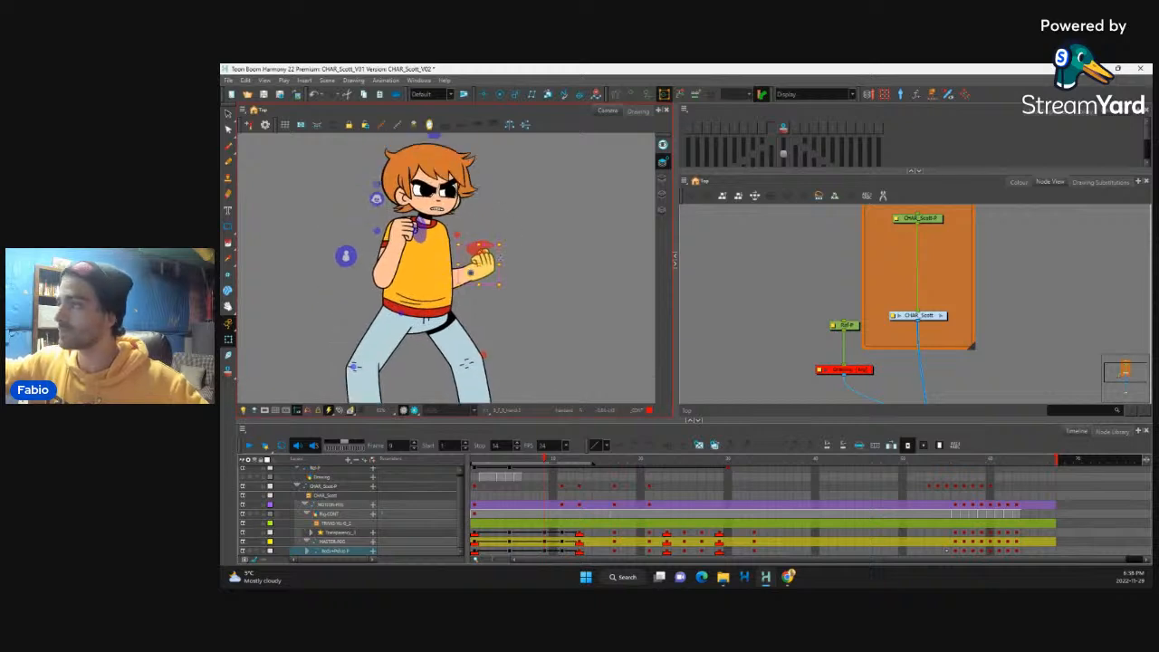
{"action": "left_click", "coordinate": [500, 227]}
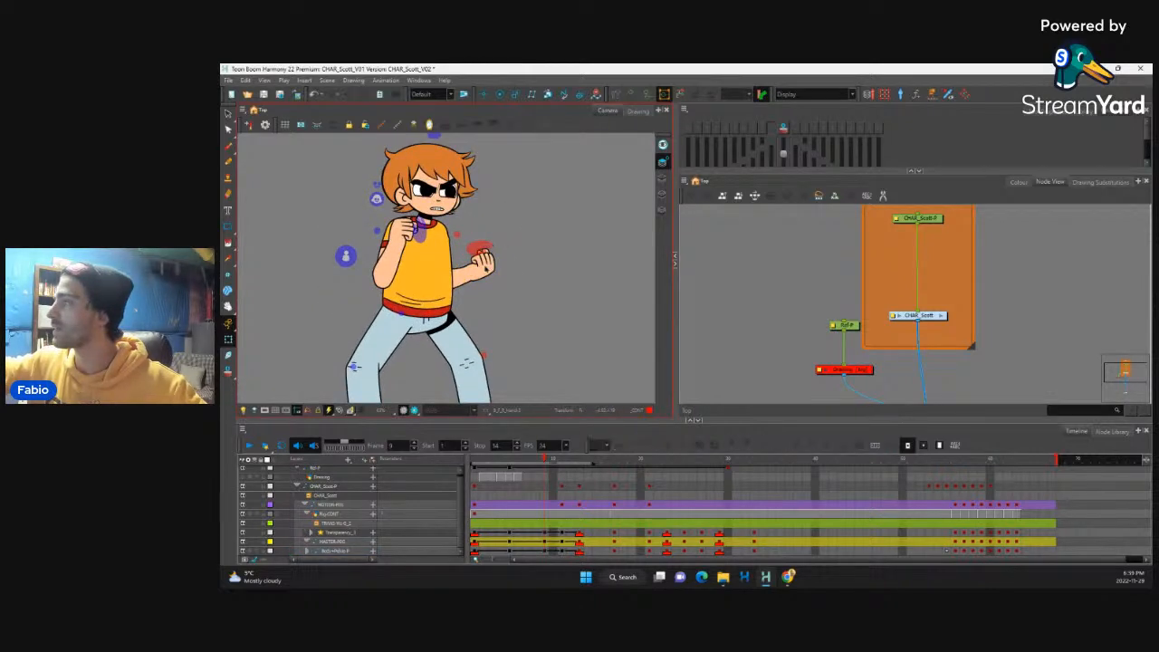
{"action": "left_click", "coordinate": [485, 266]}
{"action": "key", "text": "b"}
{"action": "left_click_drag", "start_coordinate": [503, 238], "coordinate": [490, 216]}
{"action": "key", "text": "b"}
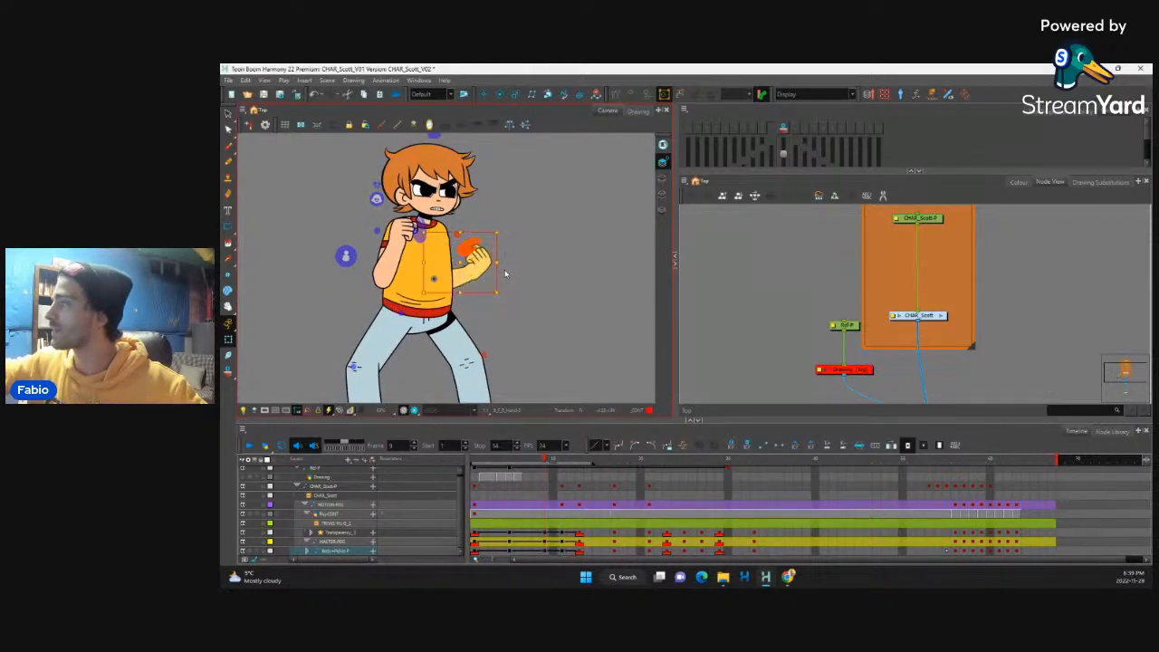
Step: Rotate the whole front arm inward at frame 9 so the fist sits close to the chest
{"action": "key", "text": "b"}
{"action": "key", "text": "shift+b"}
{"action": "left_click_drag", "start_coordinate": [508, 295], "coordinate": [475, 313]}
{"action": "key", "text": "b"}
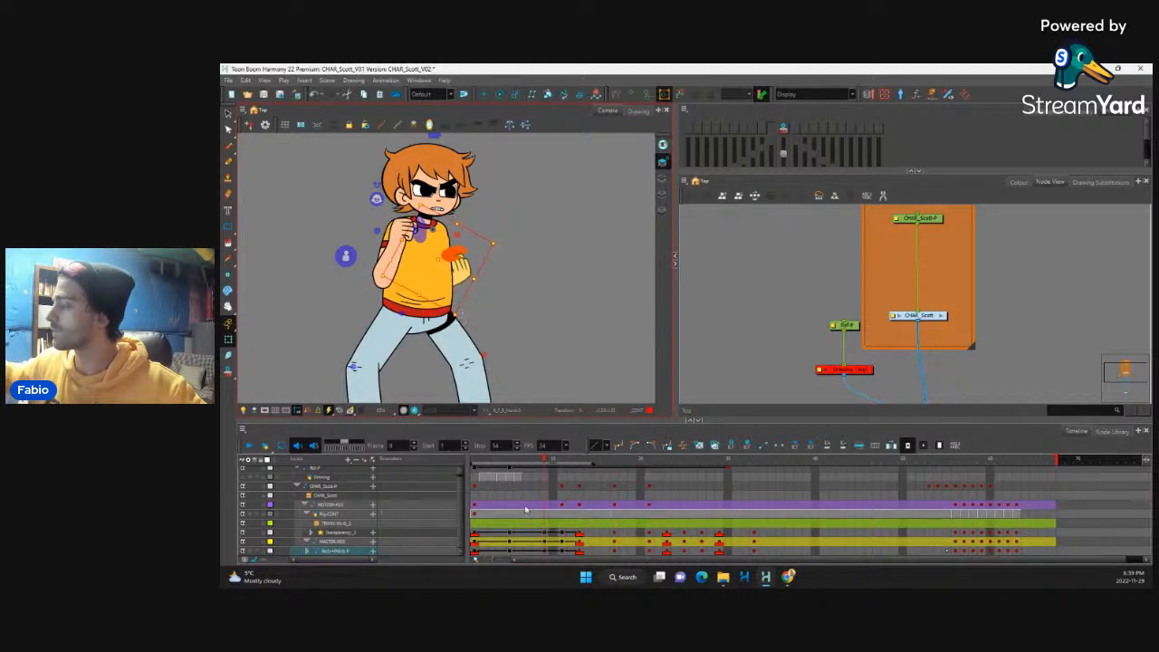
Step: Return to frame 1 and play the movement with the adjusted arm pose up to frame 14
{"action": "left_click", "coordinate": [509, 533]}
{"action": "left_click_drag", "start_coordinate": [513, 463], "coordinate": [474, 527]}
{"action": "scroll", "coordinate": [537, 325], "scroll_direction": "down", "scroll_amount": 5}
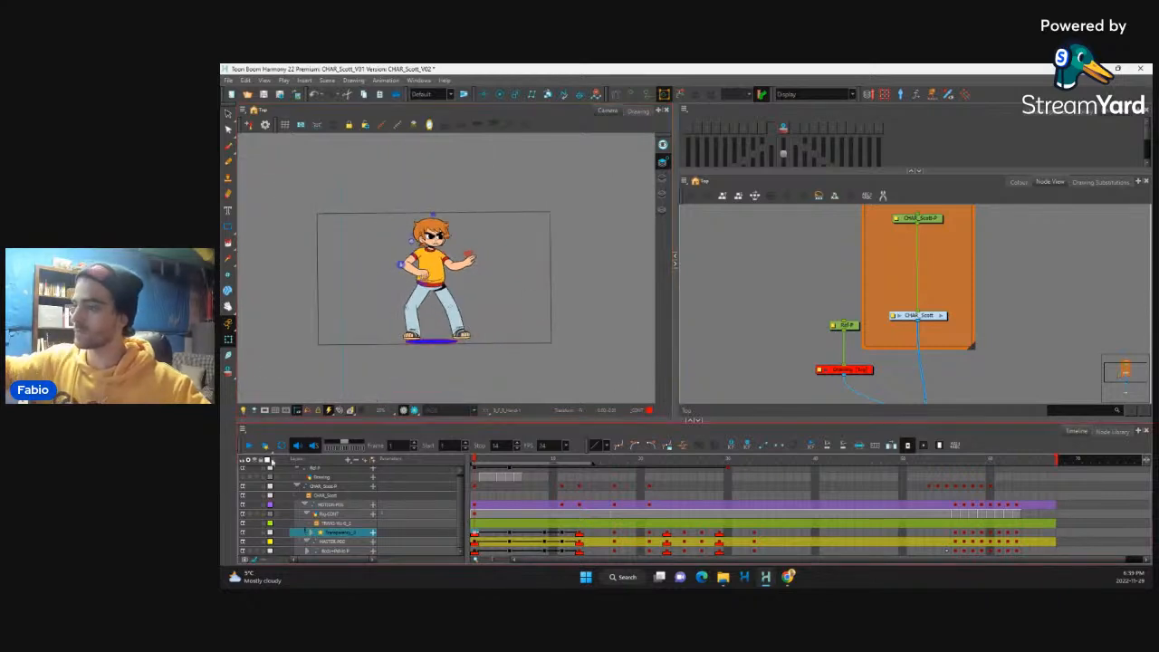
{"action": "left_click", "coordinate": [249, 445]}
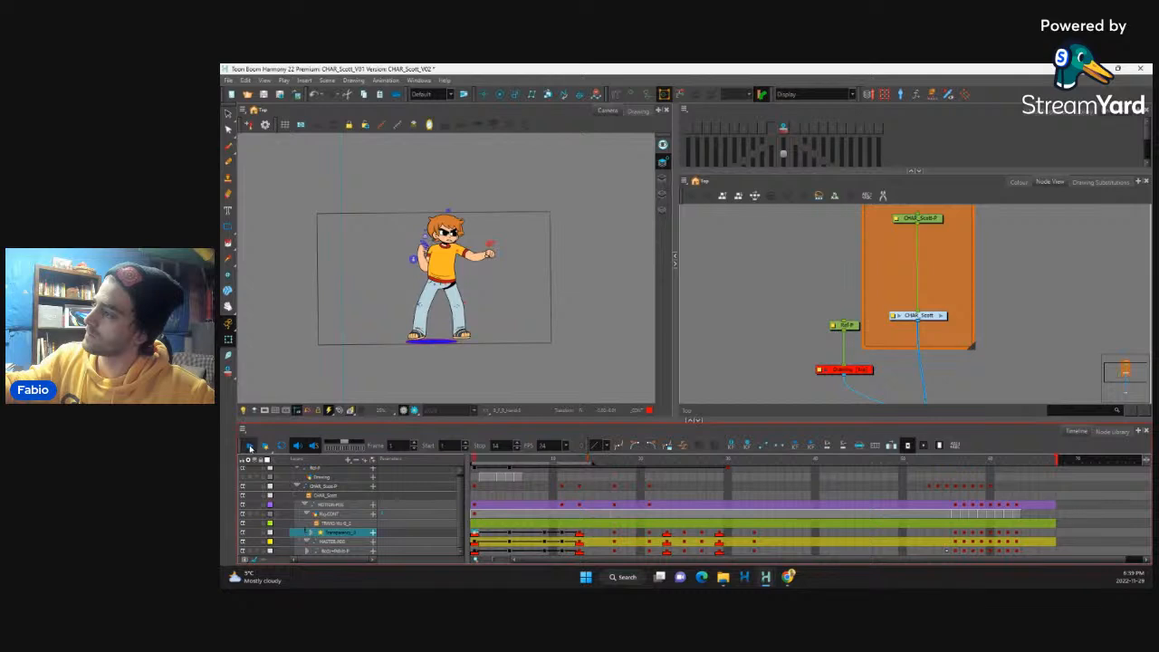
{"action": "left_click", "coordinate": [252, 446]}
Step: Flip through the first four frames on the master peg layer to examine the in-betweens of the opening pose
{"action": "left_click", "coordinate": [300, 541]}
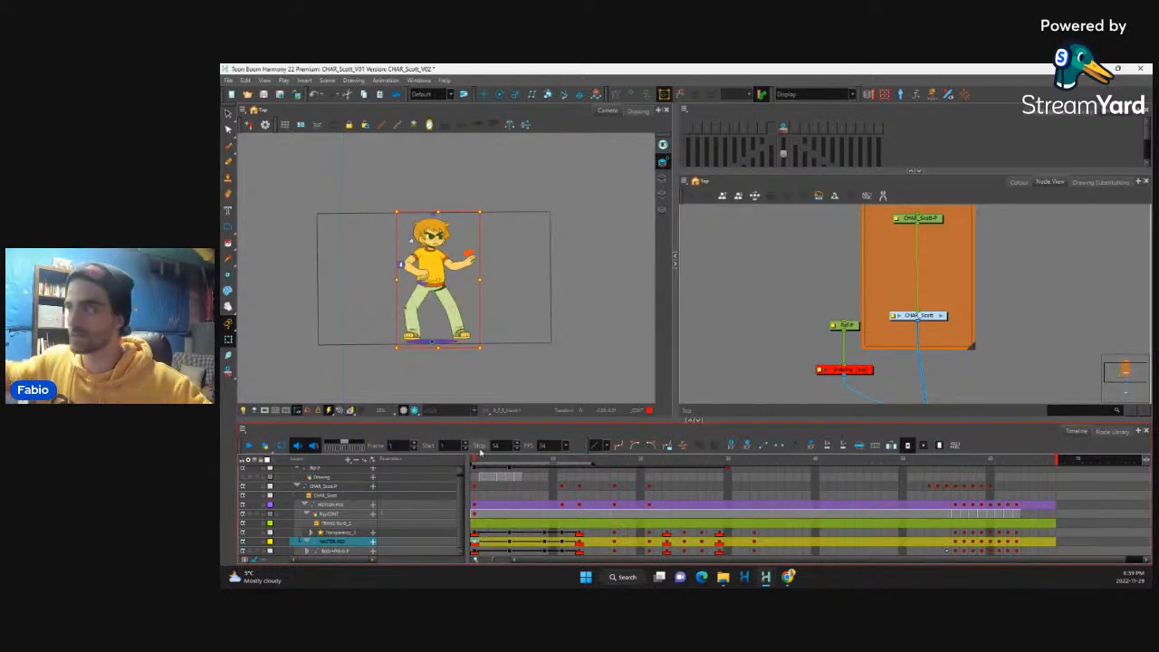
{"action": "key", "text": "period"}
{"action": "key", "text": "period"}
{"action": "key", "text": "period"}
{"action": "key", "text": "period"}
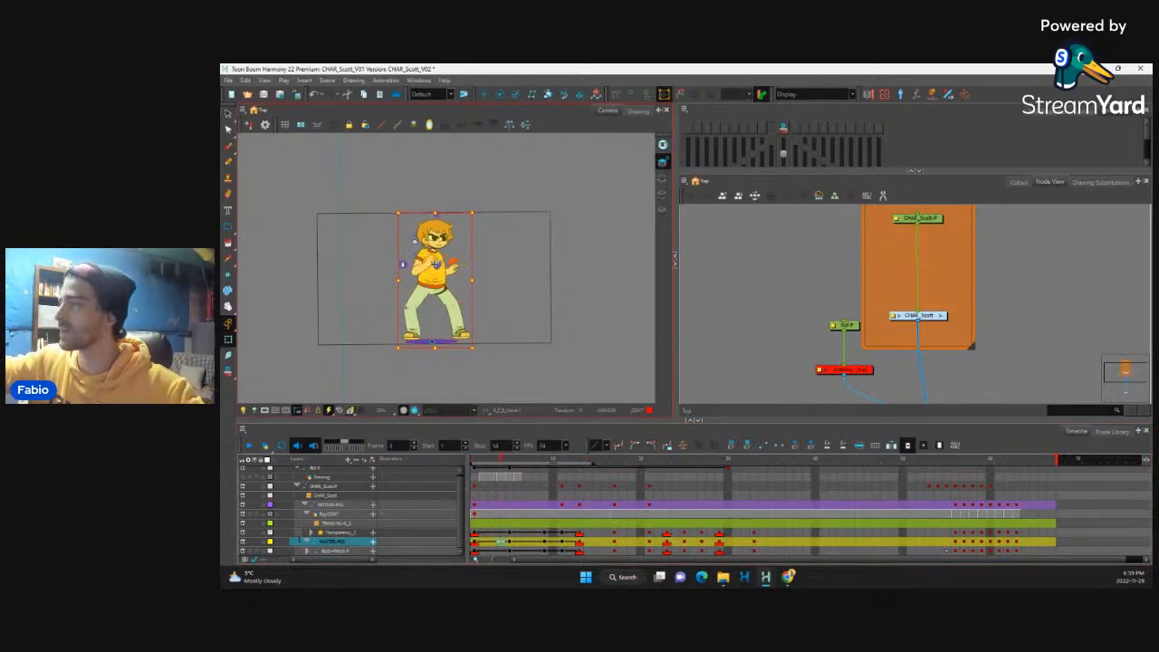
{"action": "key", "text": "comma"}
{"action": "key", "text": "comma"}
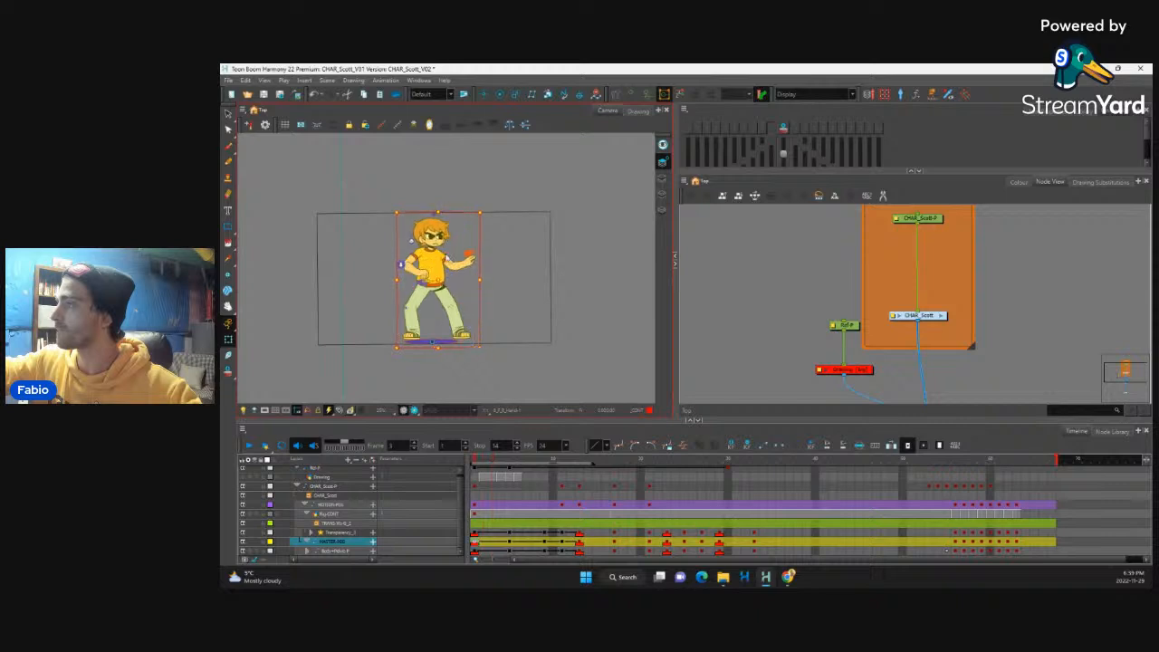
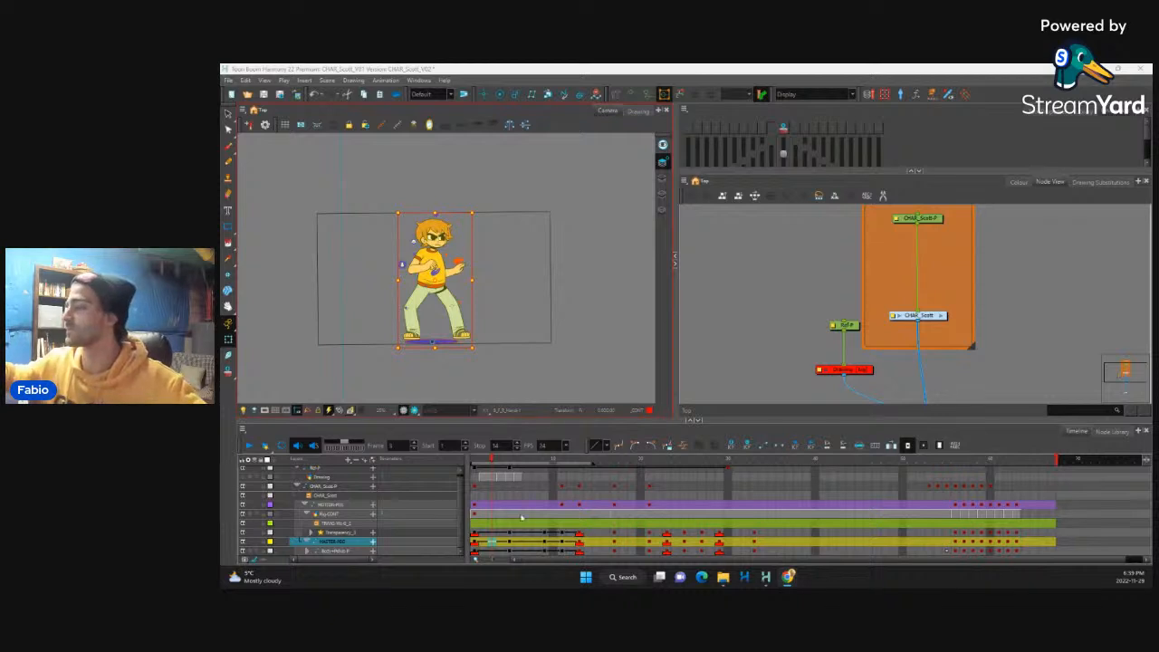
Step: Flip back and forth through the first five frames on the master peg layer to examine the opening in-betweens
{"action": "left_click", "coordinate": [479, 545]}
{"action": "key", "text": "period"}
{"action": "key", "text": "period"}
{"action": "key", "text": "period"}
{"action": "key", "text": "period"}
{"action": "key", "text": "period"}
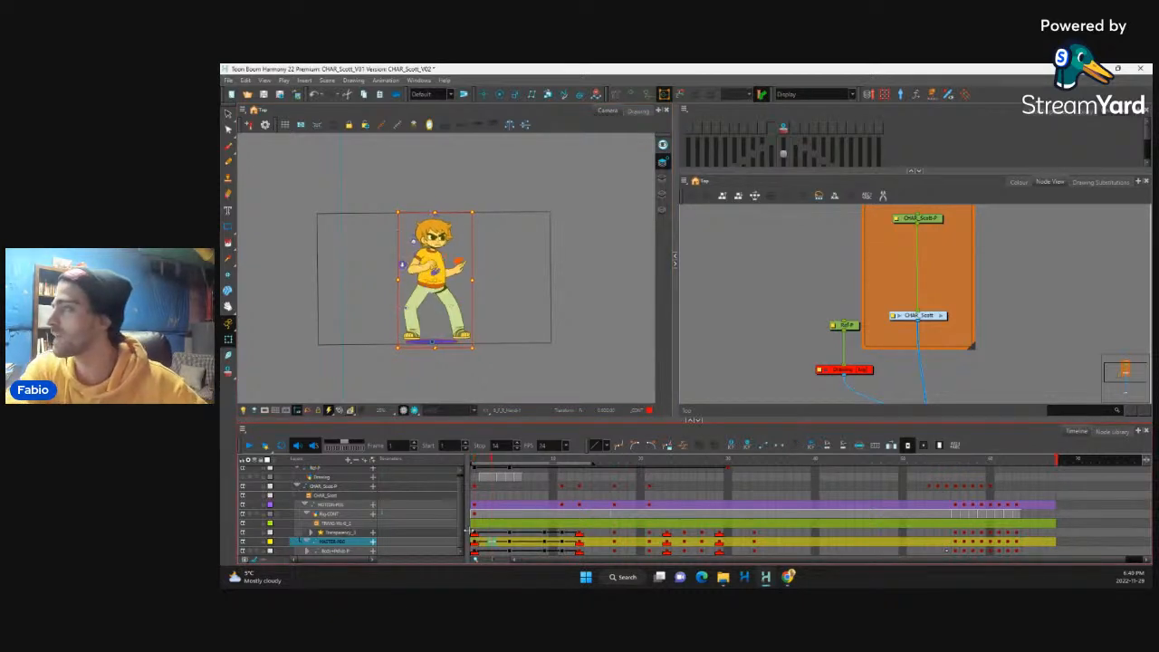
{"action": "key", "text": "period"}
{"action": "key", "text": "period"}
{"action": "key", "text": "comma"}
{"action": "key", "text": "comma"}
{"action": "key", "text": "comma"}
{"action": "key", "text": "comma"}
{"action": "key", "text": "comma"}
{"action": "key", "text": "comma"}
{"action": "key", "text": "comma"}
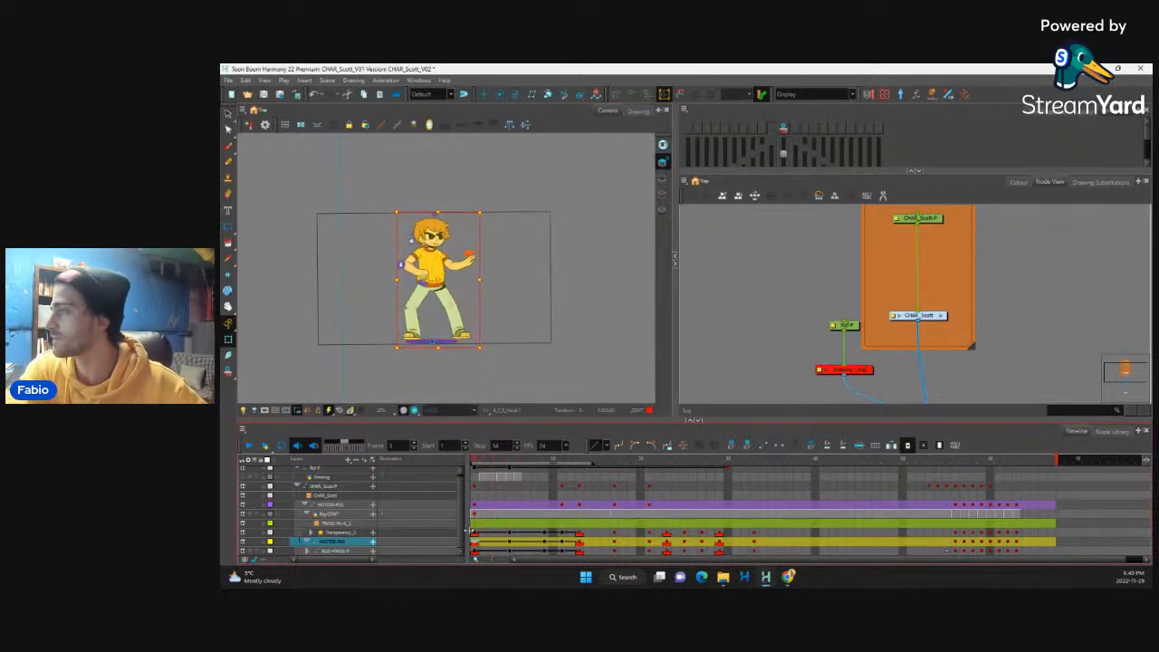
{"action": "key", "text": "period"}
{"action": "key", "text": "period"}
{"action": "key", "text": "period"}
{"action": "key", "text": "period"}
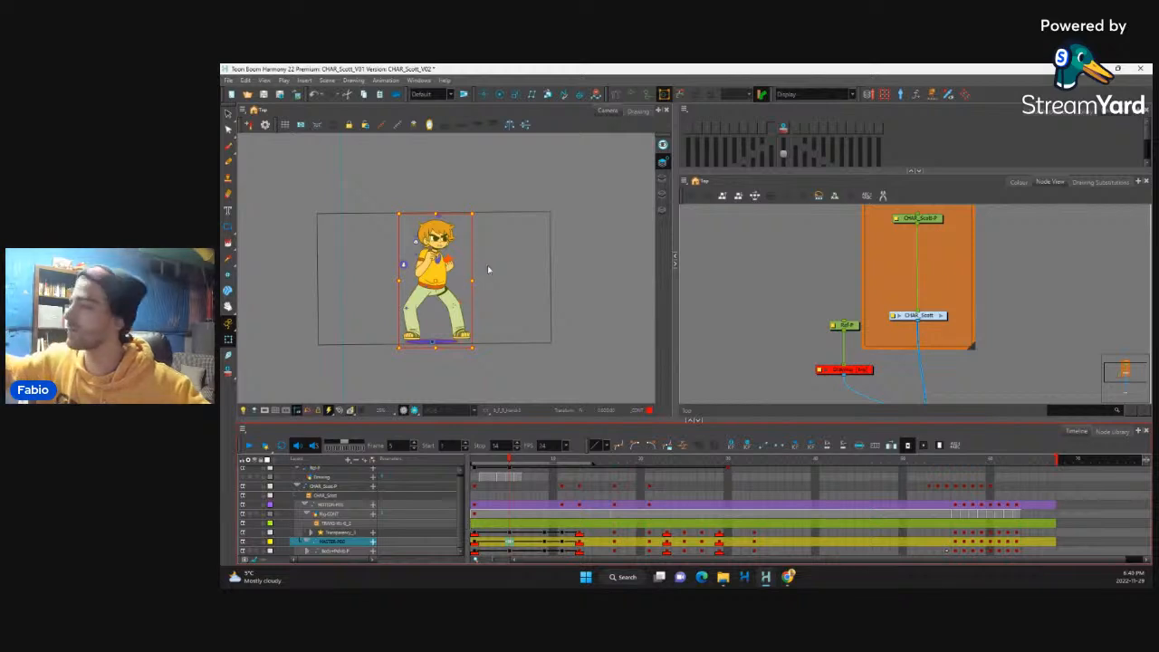
Step: Examine the upper-body poses up close at frames 1, 5, 7, 9, 11 and 13
{"action": "scroll", "coordinate": [453, 266], "scroll_direction": "up", "scroll_amount": 2}
{"action": "scroll", "coordinate": [453, 266], "scroll_direction": "up", "scroll_amount": 1}
{"action": "left_click_drag", "start_coordinate": [466, 281], "coordinate": [480, 299]}
{"action": "left_click_drag", "start_coordinate": [508, 466], "coordinate": [478, 494]}
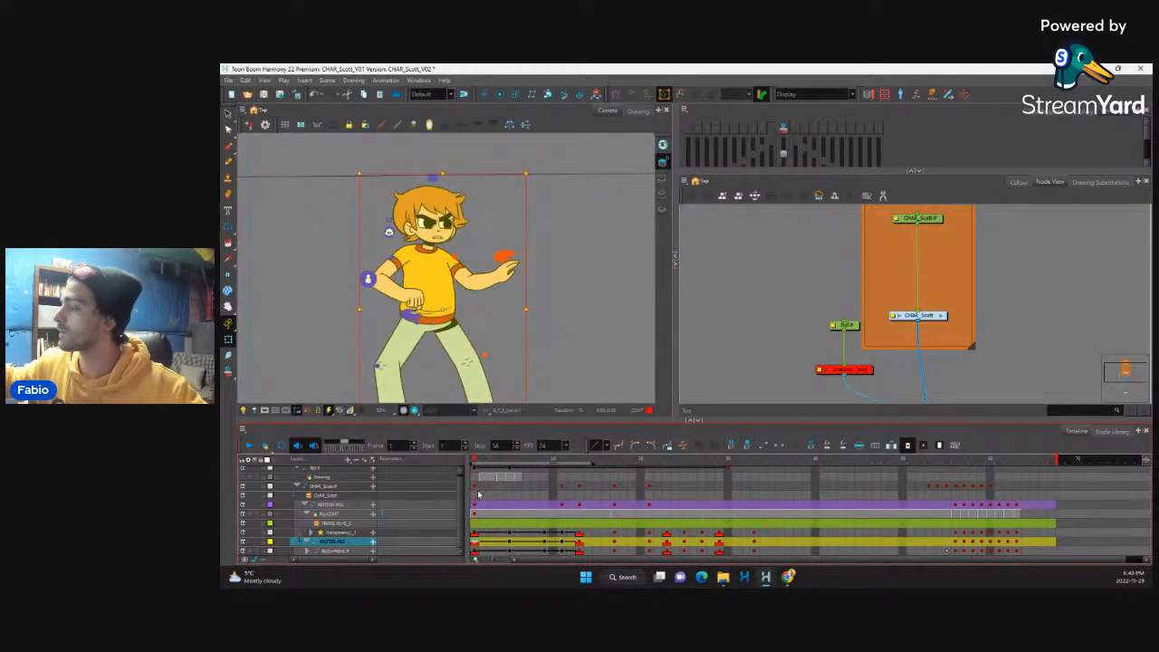
{"action": "left_click", "coordinate": [512, 541]}
{"action": "left_click", "coordinate": [527, 543]}
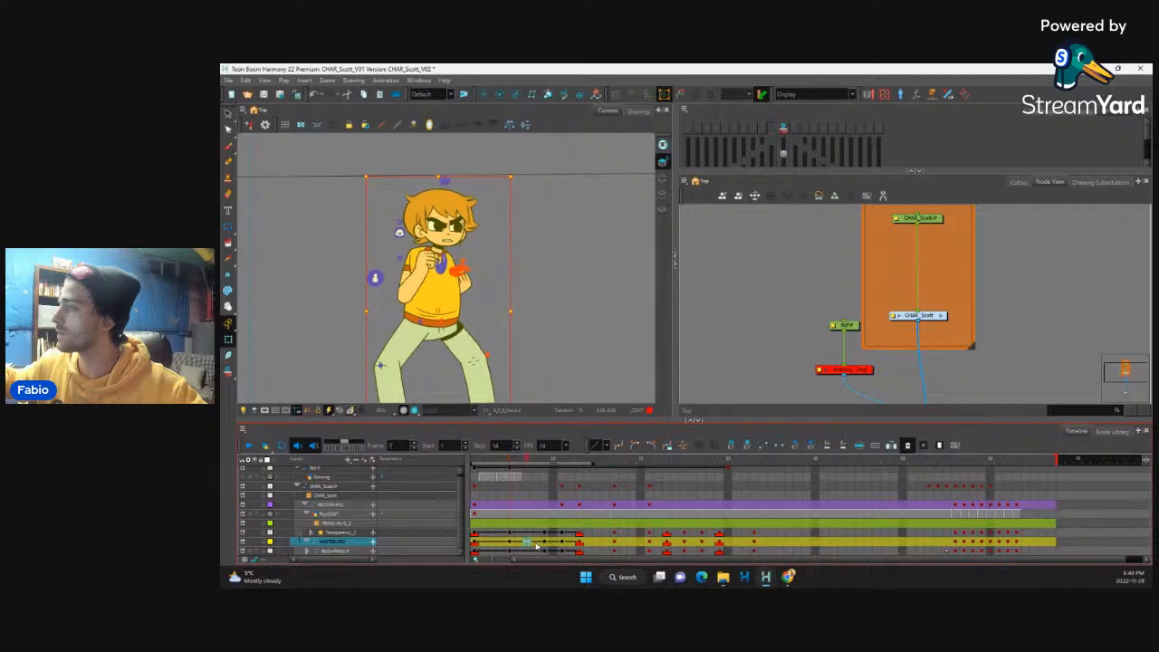
{"action": "left_click", "coordinate": [550, 543]}
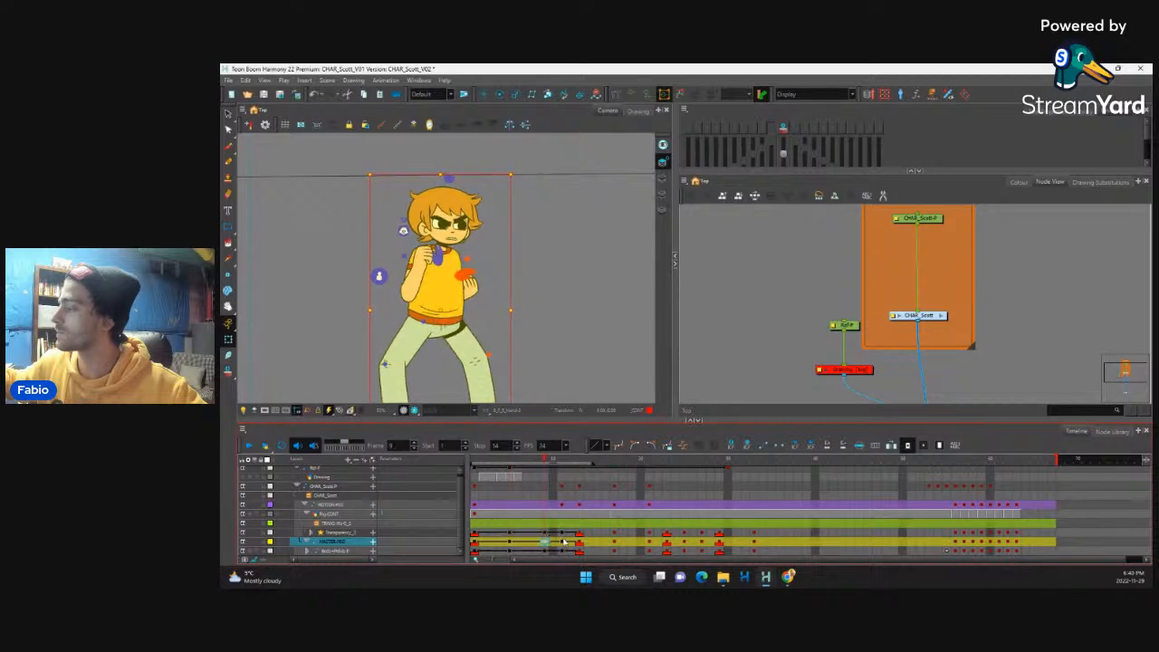
{"action": "left_click", "coordinate": [563, 542]}
{"action": "left_click", "coordinate": [571, 462]}
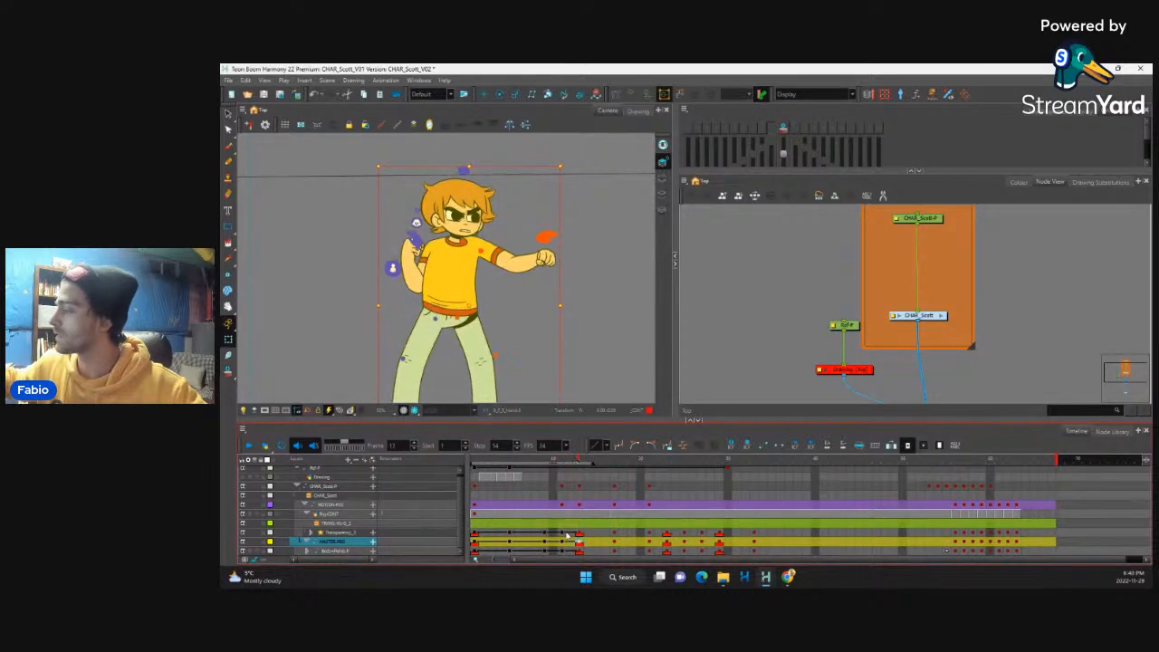
Step: Extend the frame 11 punch pose by two frames across all layers, shifting the following keys
{"action": "left_click_drag", "start_coordinate": [559, 477], "coordinate": [559, 540]}
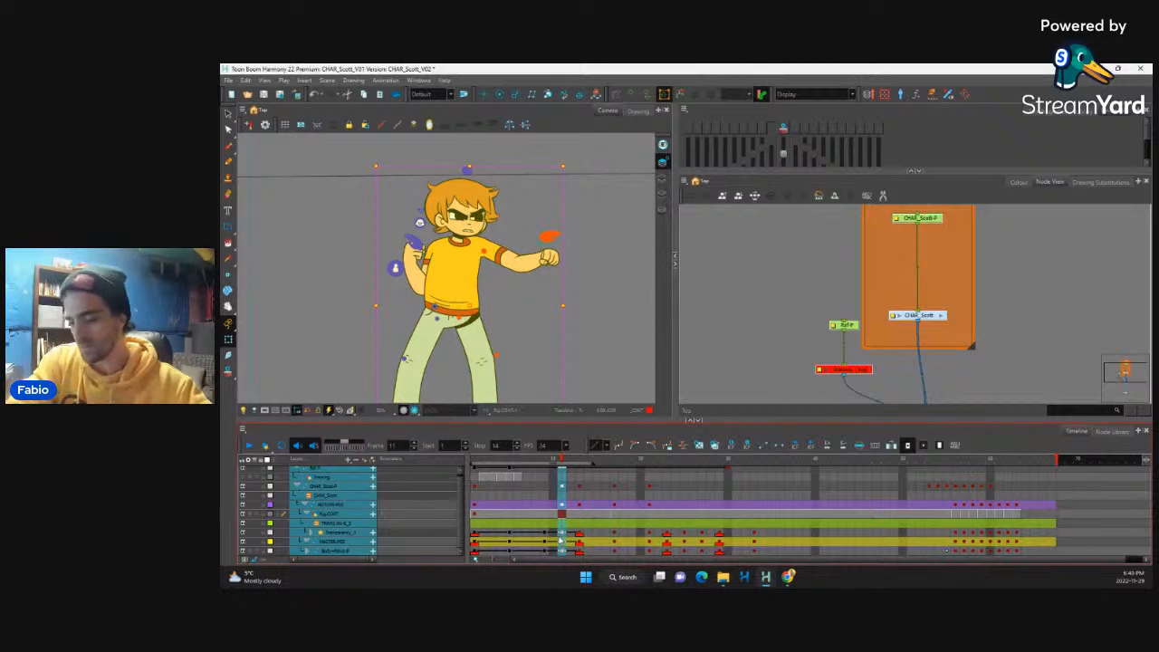
{"action": "key", "text": "plus"}
{"action": "key", "text": "plus"}
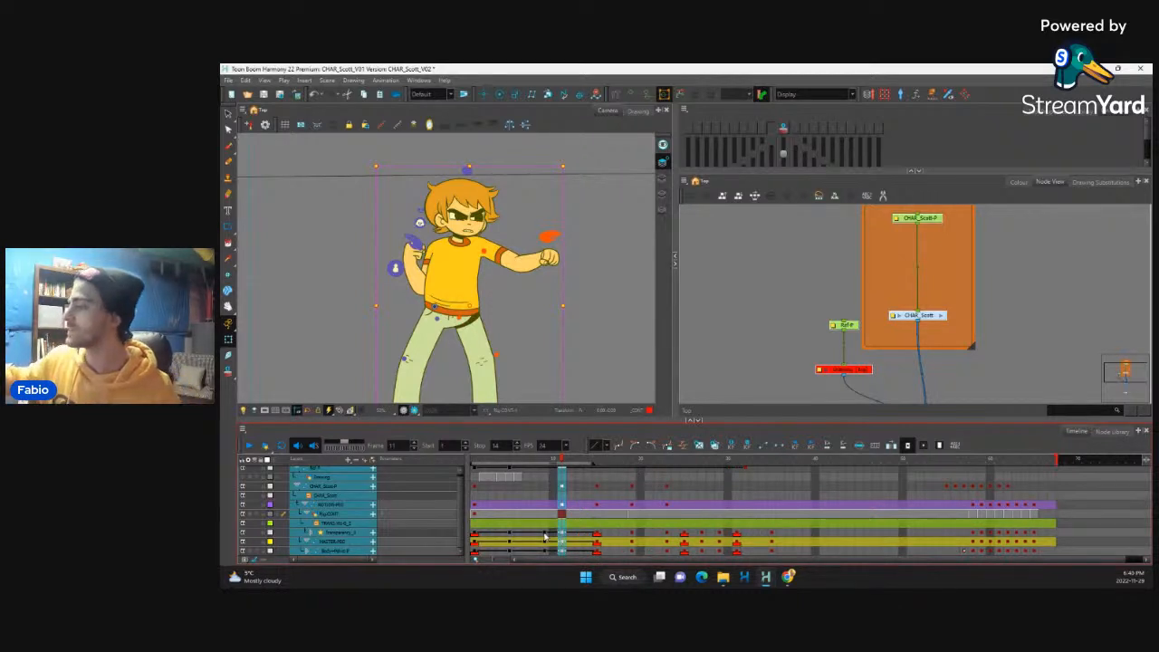
Step: Play the movement up to frame 14 several times to check the longer punch timing
{"action": "left_click", "coordinate": [544, 536]}
{"action": "left_click", "coordinate": [253, 446]}
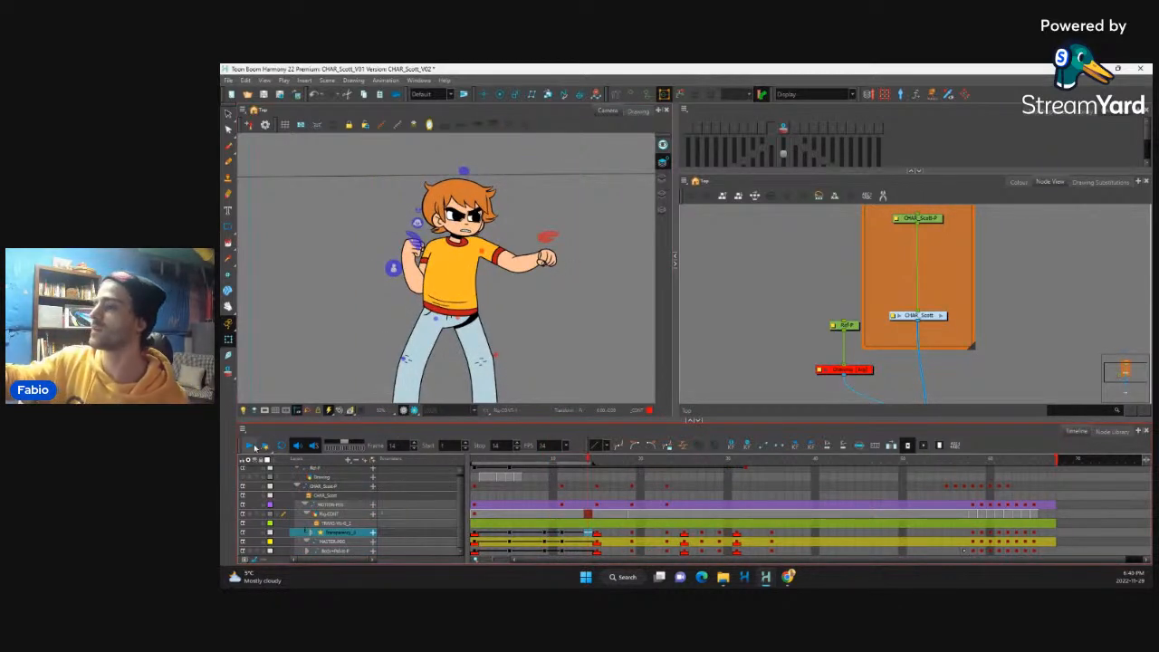
{"action": "left_click", "coordinate": [253, 447]}
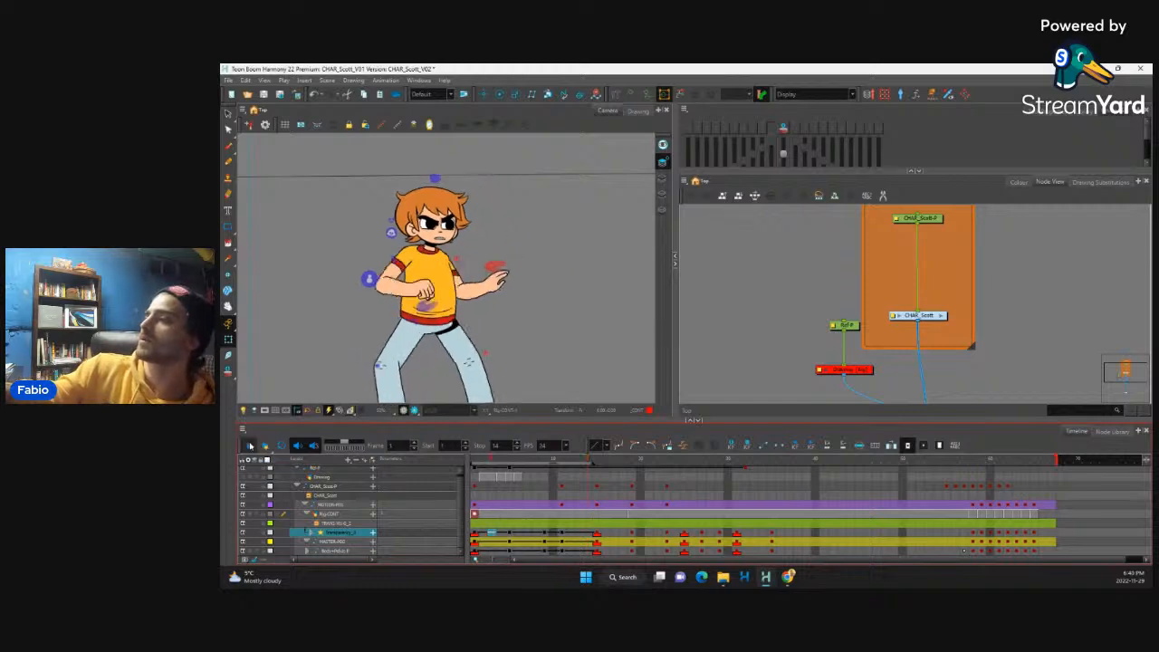
{"action": "left_click", "coordinate": [250, 446]}
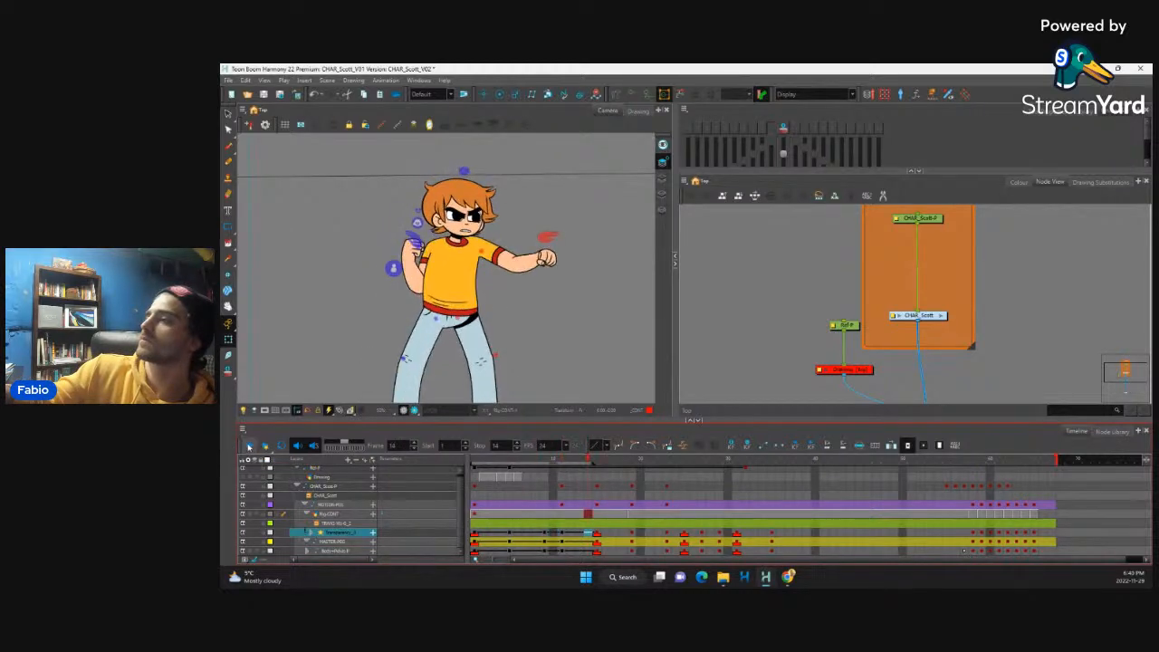
{"action": "left_click", "coordinate": [251, 446]}
Step: Step from frame 1 to the punch wind-up and back to compare the master peg's in-between poses
{"action": "left_click", "coordinate": [476, 541]}
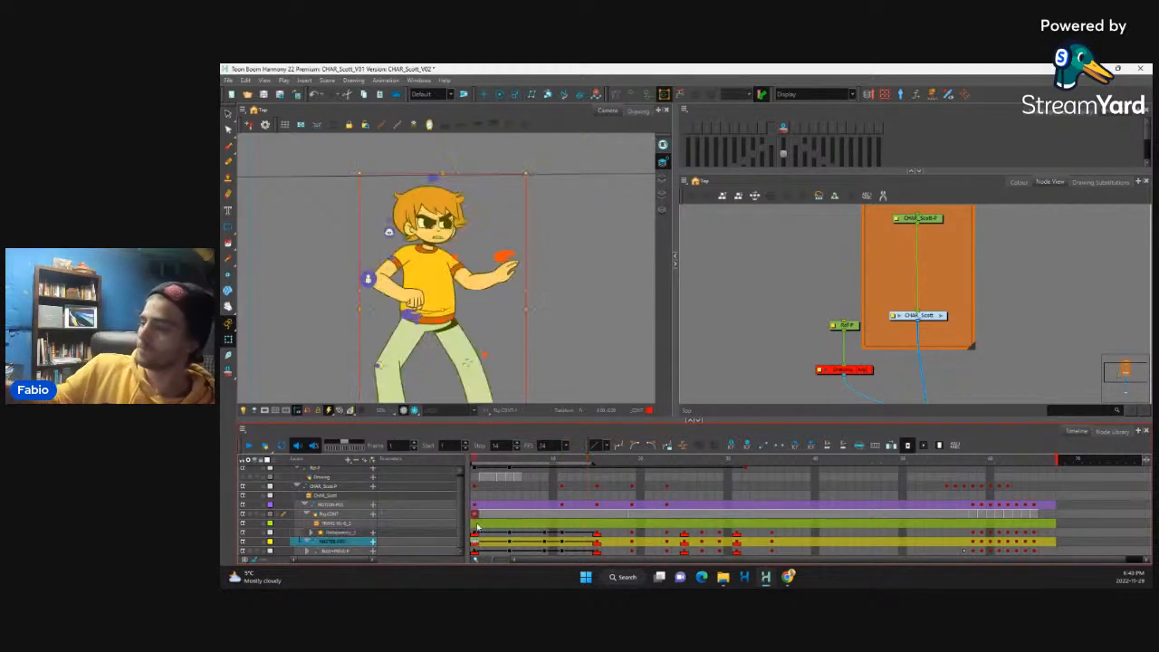
{"action": "key", "text": "period"}
{"action": "key", "text": "period"}
{"action": "key", "text": "period"}
{"action": "key", "text": "period"}
{"action": "key", "text": "period"}
{"action": "key", "text": "period"}
{"action": "key", "text": "period"}
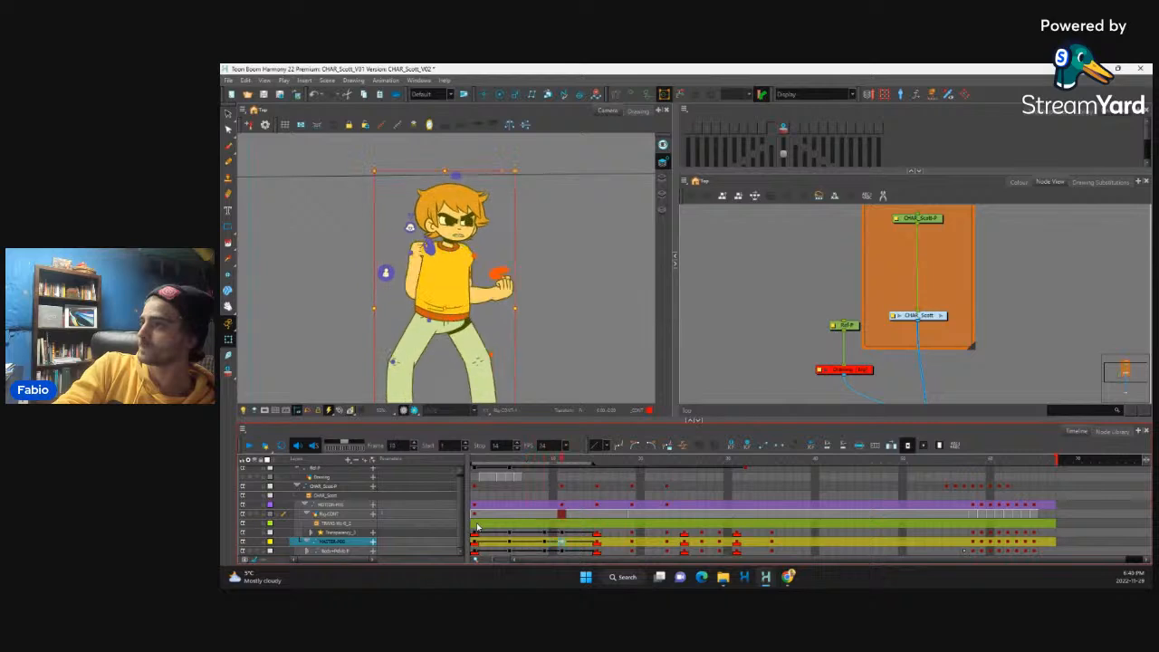
{"action": "key", "text": "comma"}
{"action": "key", "text": "comma"}
{"action": "key", "text": "comma"}
{"action": "key", "text": "comma"}
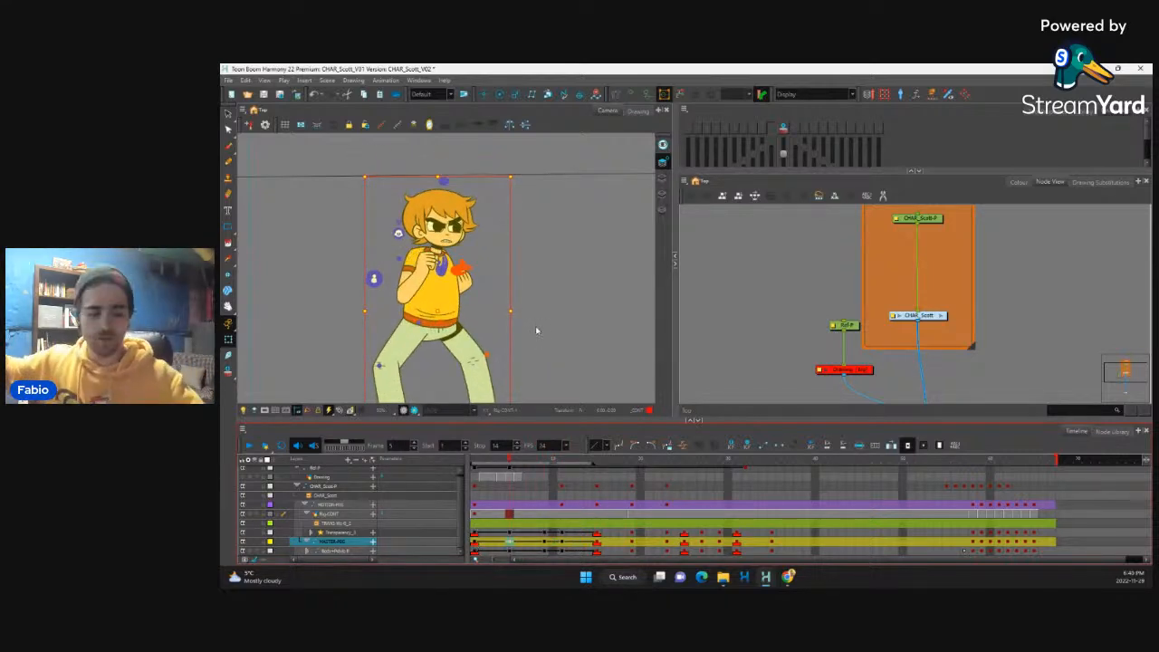
{"action": "key", "text": "comma"}
{"action": "key", "text": "comma"}
{"action": "key", "text": "comma"}
{"action": "key", "text": "comma"}
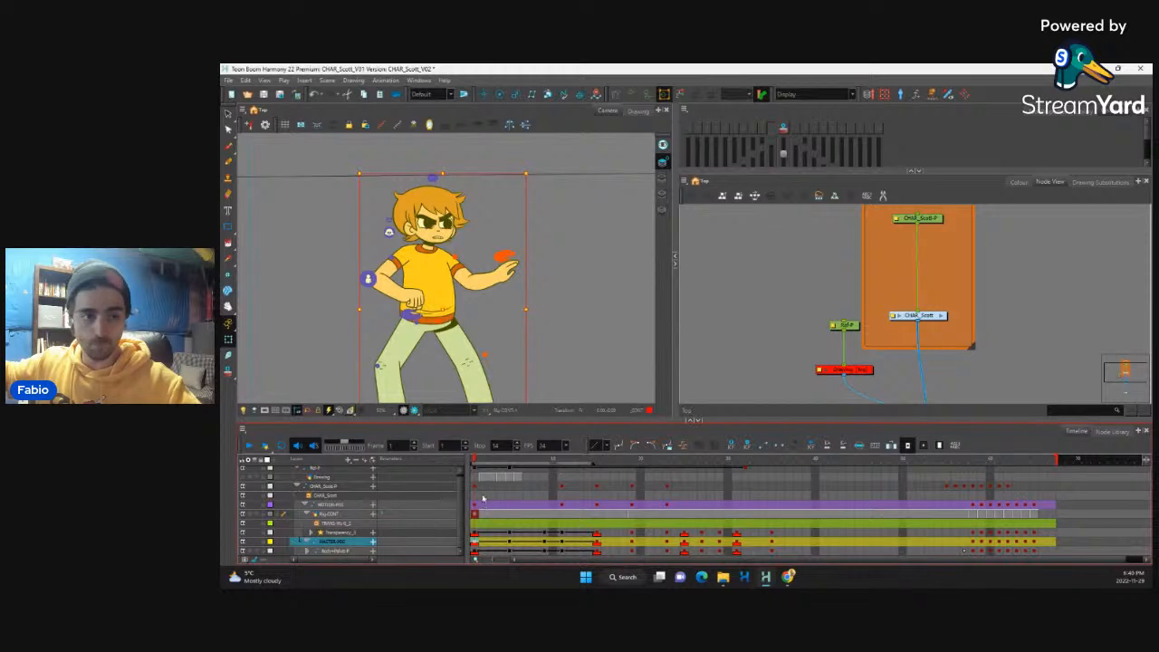
Step: Examine the full-figure movement frame by frame from frame 1 through the guard pose around frame 9
{"action": "key", "text": "1"}
{"action": "key", "text": "1"}
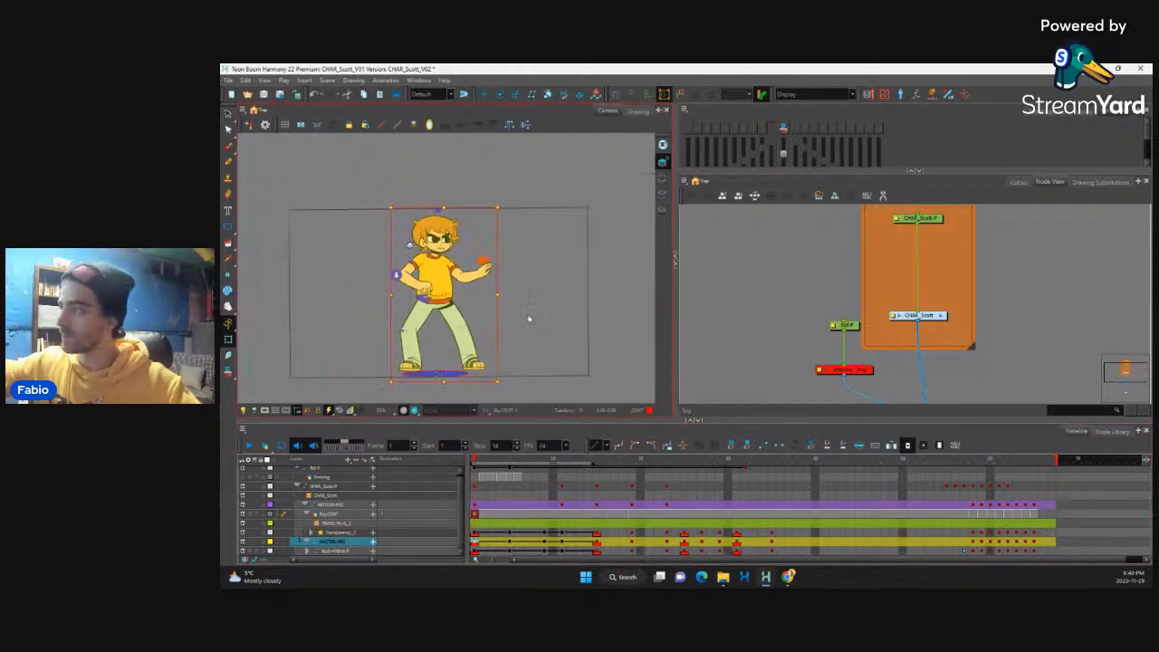
{"action": "key", "text": "2"}
{"action": "key", "text": "period"}
{"action": "key", "text": "period"}
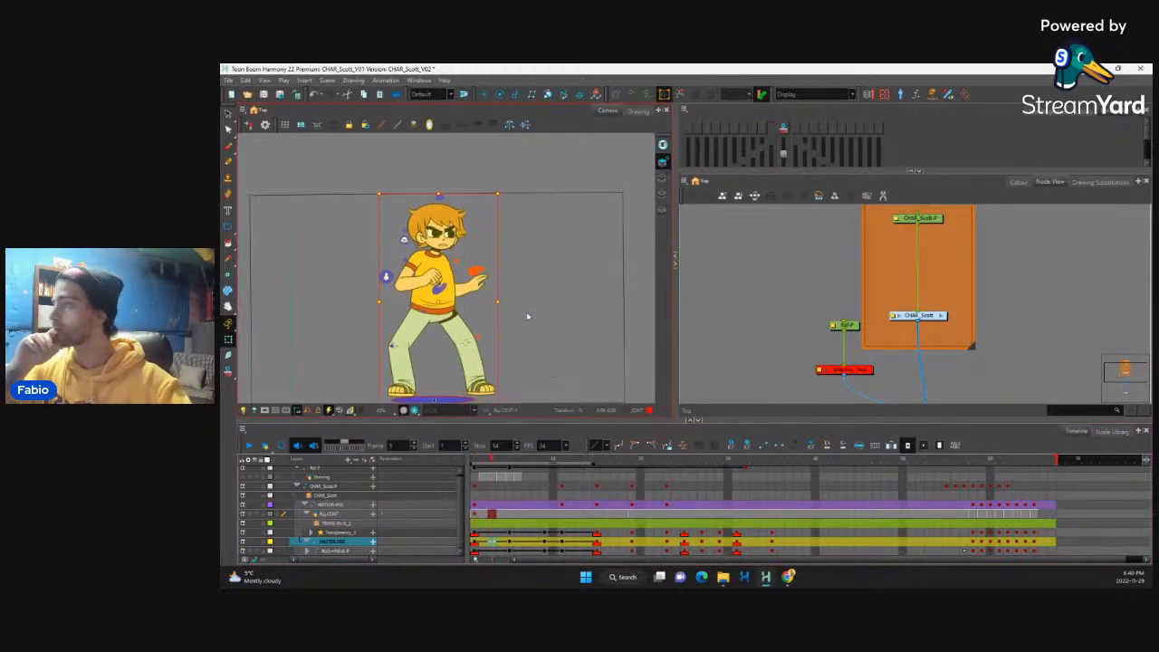
{"action": "key", "text": "period"}
{"action": "key", "text": "period"}
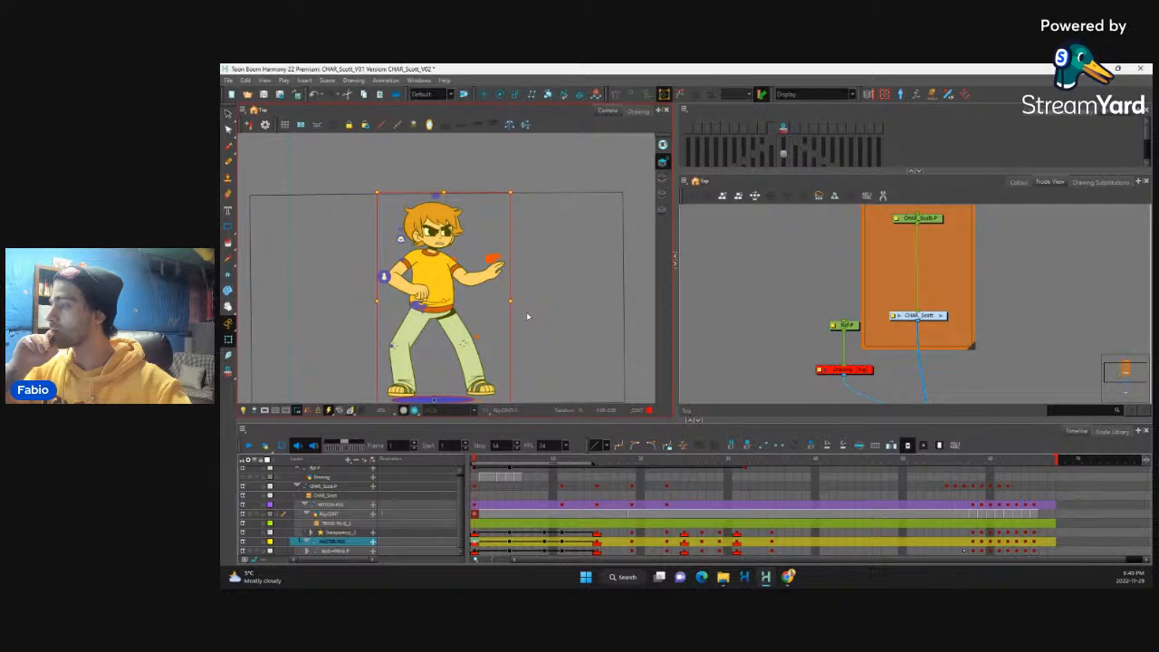
{"action": "key", "text": "period"}
{"action": "key", "text": "period"}
{"action": "key", "text": "period"}
{"action": "key", "text": "period"}
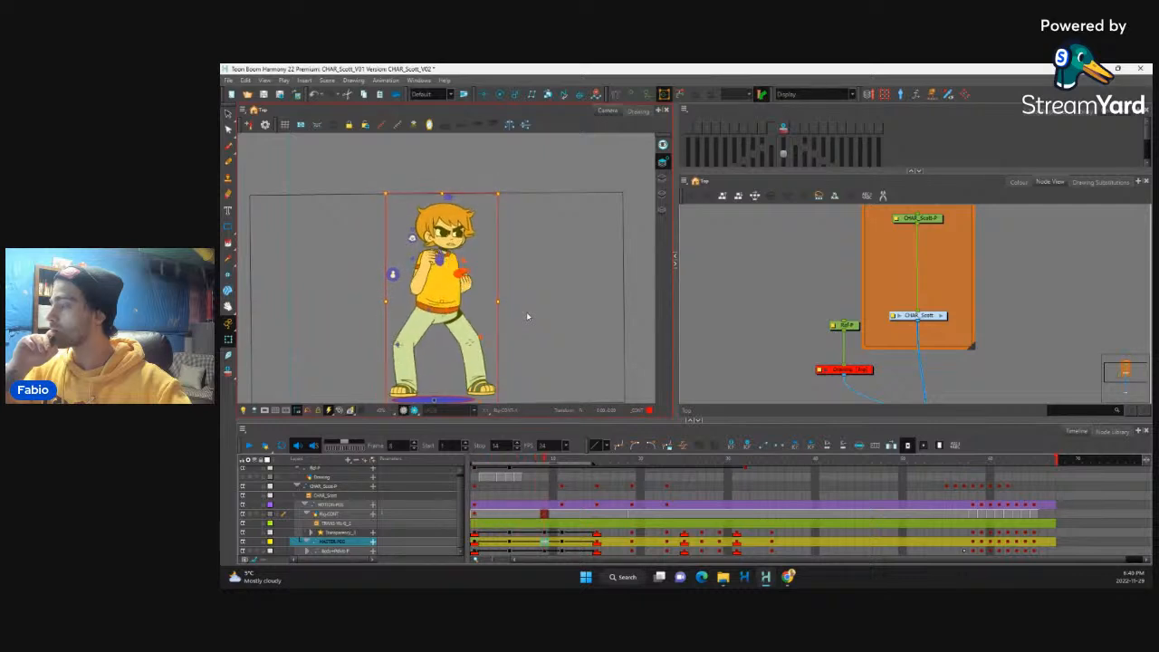
{"action": "key", "text": "comma"}
{"action": "key", "text": "comma"}
{"action": "key", "text": "period"}
{"action": "key", "text": "period"}
{"action": "key", "text": "period"}
{"action": "key", "text": "comma"}
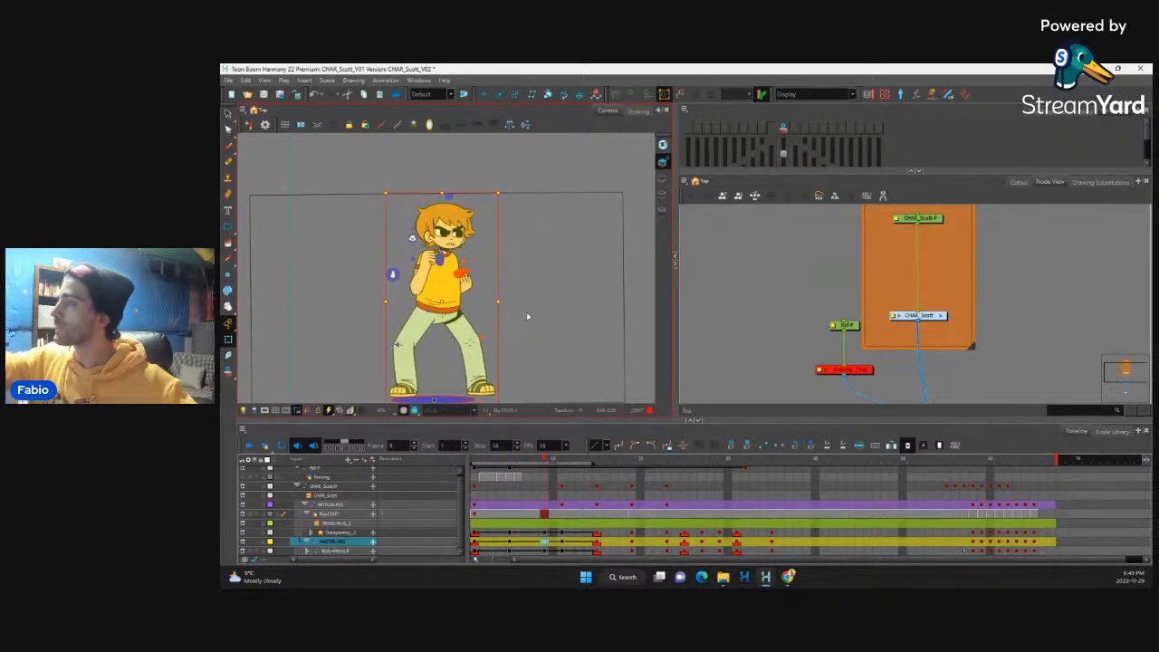
Step: At frame 9, try to rotate the raised arm near the chin so its fist sits lower across the chest
{"action": "left_click", "coordinate": [429, 260]}
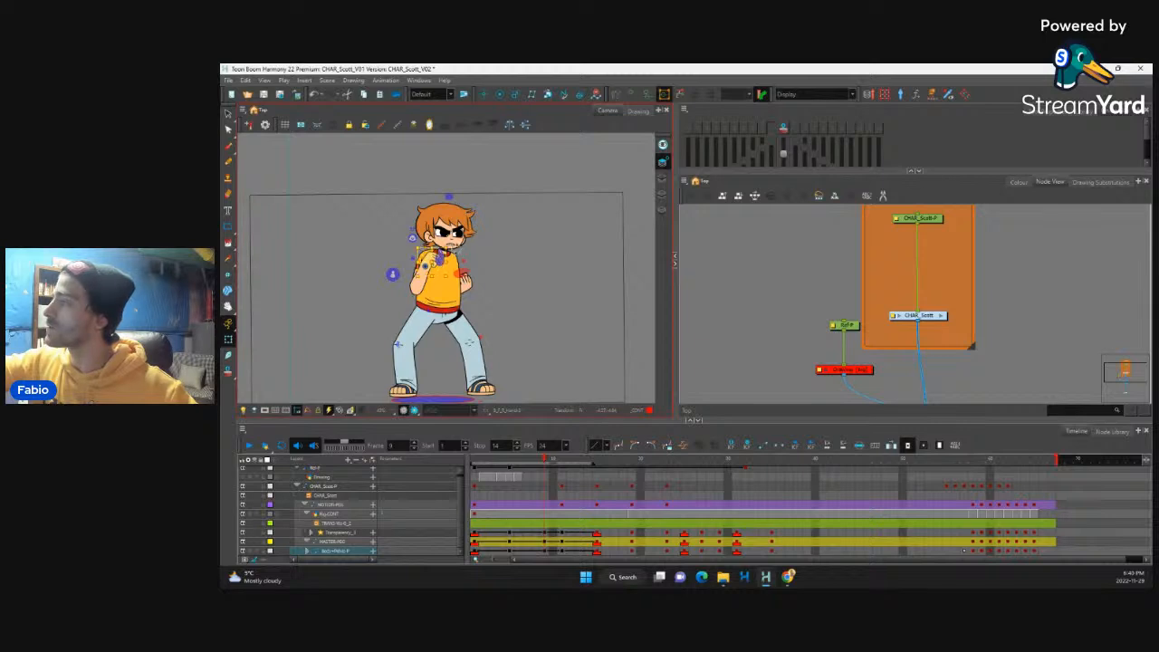
{"action": "left_click_drag", "start_coordinate": [439, 260], "coordinate": [449, 269]}
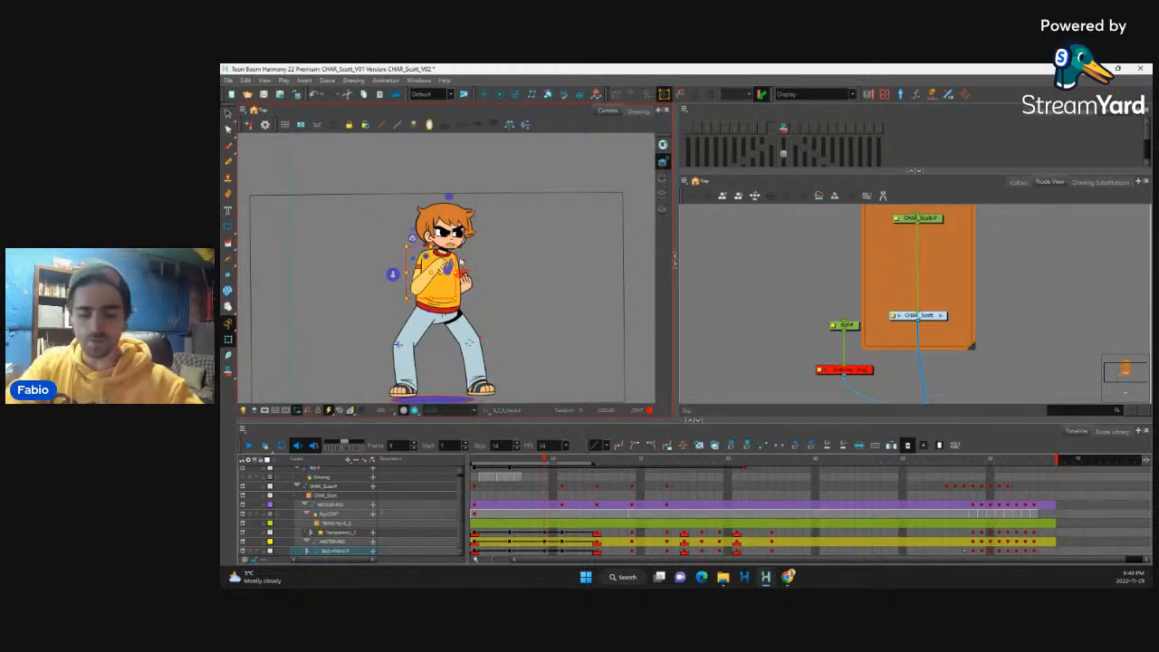
{"action": "left_click_drag", "start_coordinate": [462, 301], "coordinate": [475, 294]}
{"action": "key", "text": "shift+b"}
{"action": "left_click", "coordinate": [547, 487]}
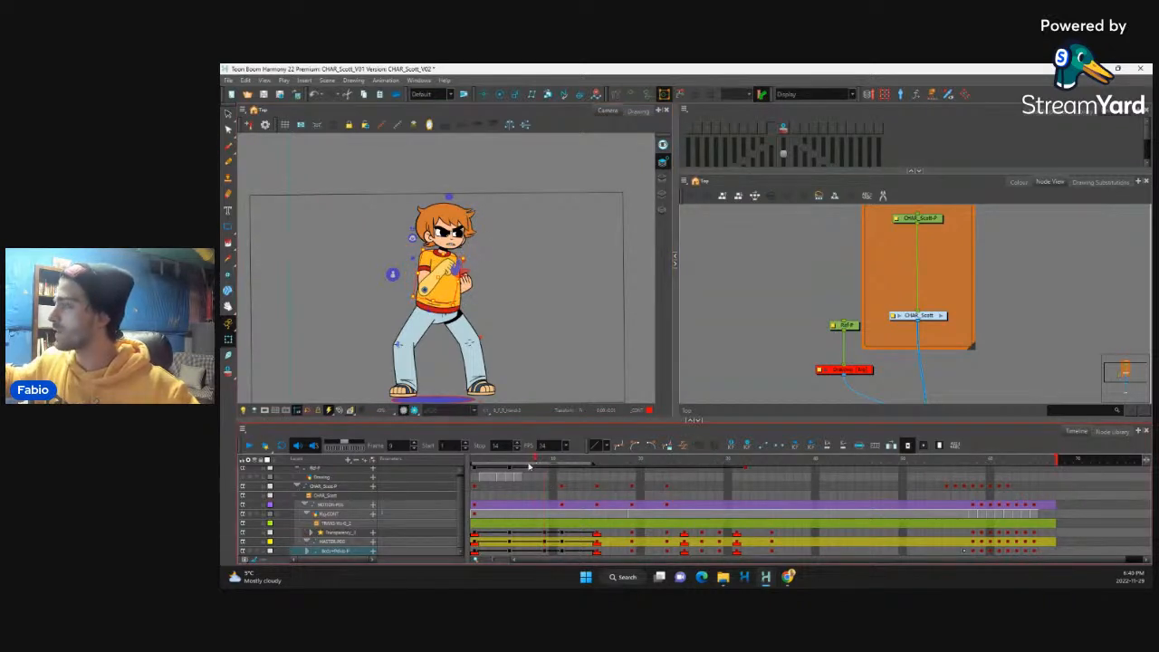
{"action": "left_click_drag", "start_coordinate": [529, 467], "coordinate": [543, 497]}
{"action": "key", "text": "ctrl+z"}
{"action": "key", "text": "ctrl+z"}
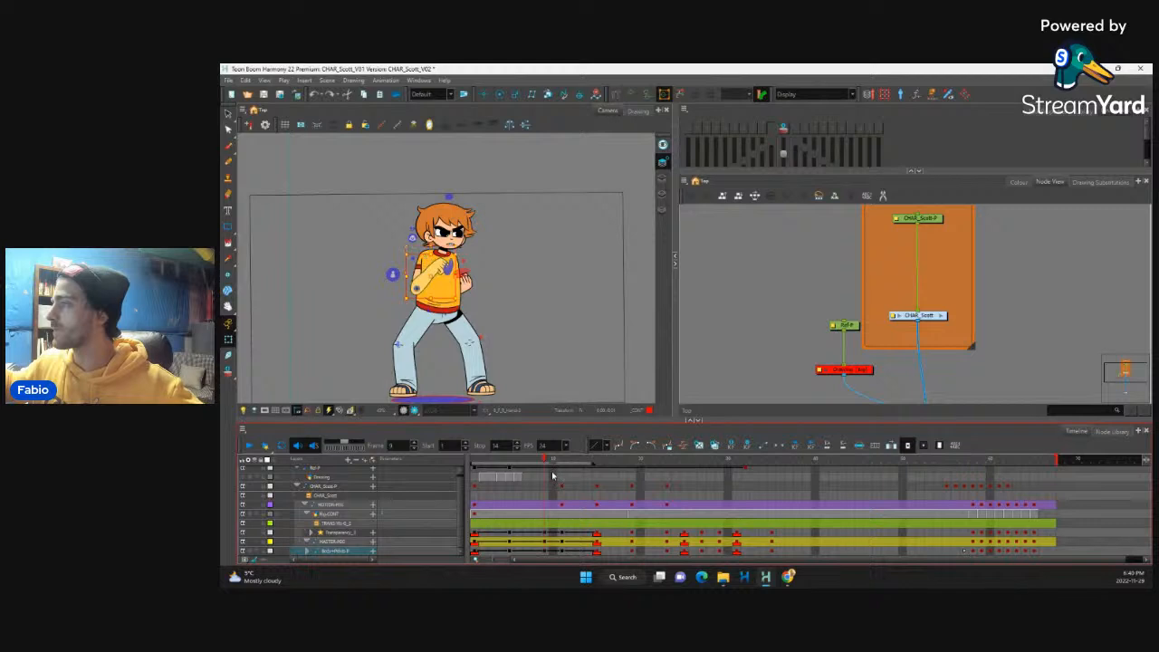
{"action": "key", "text": "ctrl+z"}
Step: Scrub to the extended punch pose and play the movement up to frame 14
{"action": "left_click_drag", "start_coordinate": [546, 462], "coordinate": [598, 487]}
{"action": "left_click", "coordinate": [597, 495]}
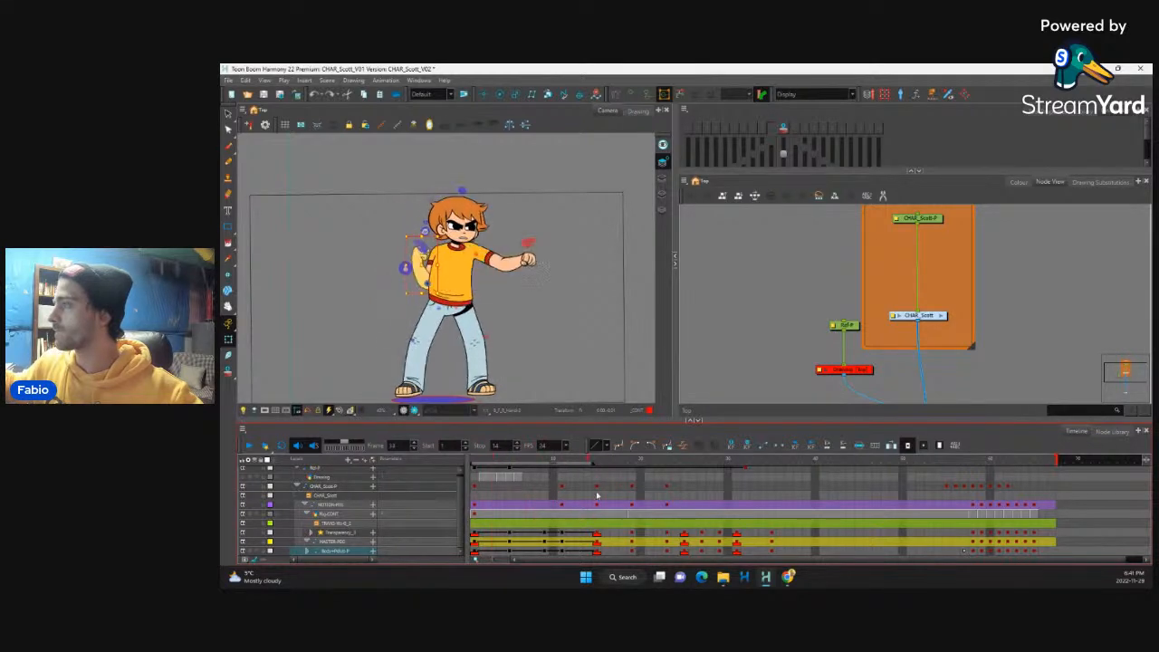
{"action": "left_click", "coordinate": [248, 444]}
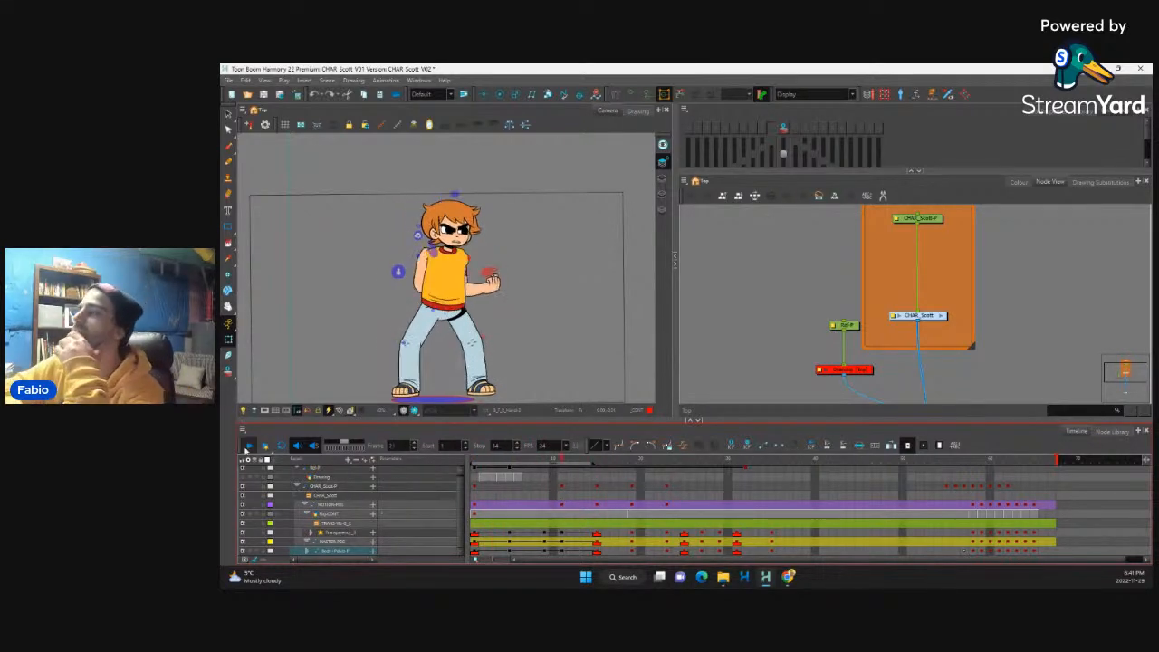
{"action": "left_click", "coordinate": [255, 444]}
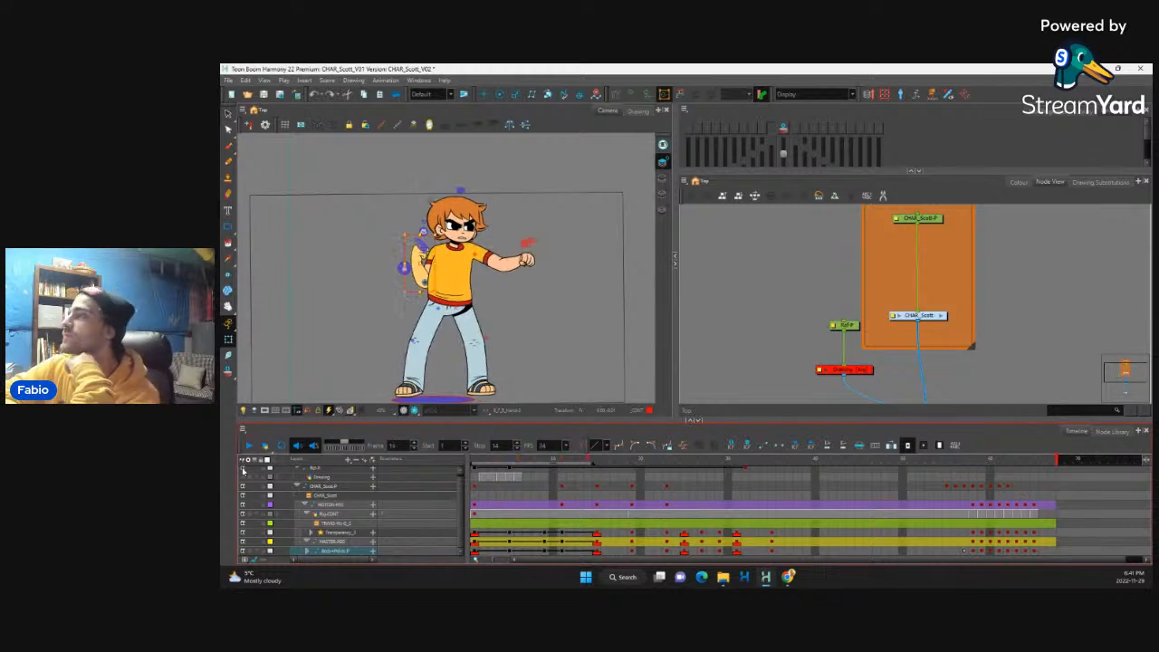
Step: Step through the master peg layer from frame 5 past the punch to examine how the arms move into the hit
{"action": "left_click", "coordinate": [506, 543]}
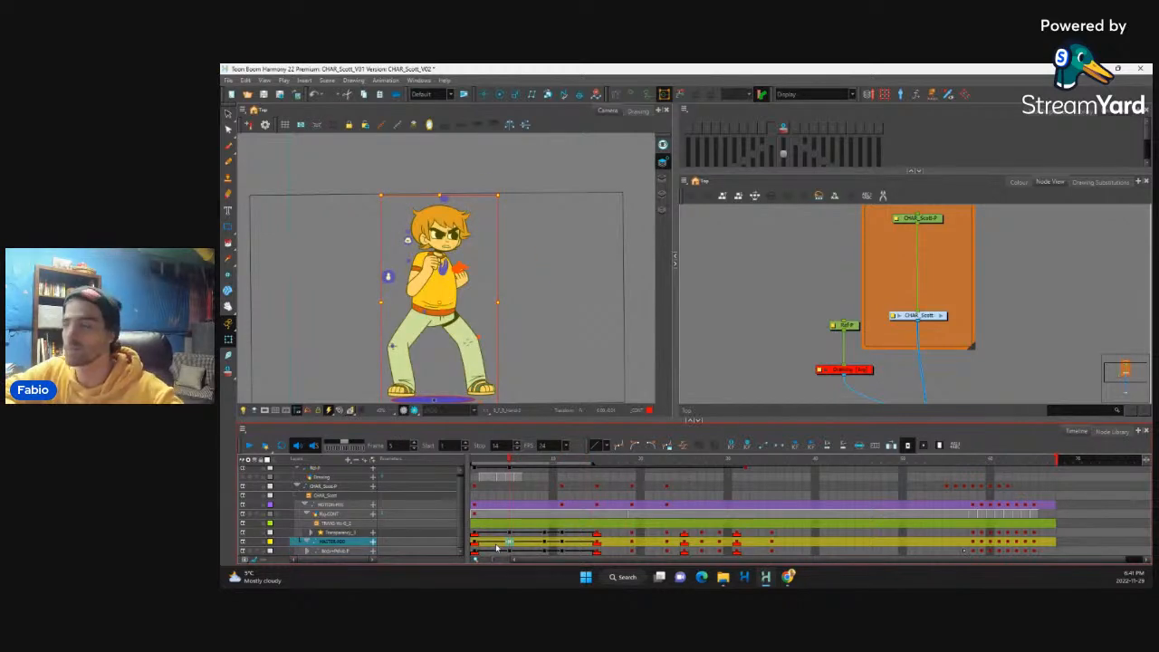
{"action": "key", "text": "period"}
{"action": "key", "text": "period"}
{"action": "key", "text": "period"}
{"action": "key", "text": "period"}
{"action": "key", "text": "period"}
{"action": "key", "text": "period"}
{"action": "key", "text": "comma"}
{"action": "key", "text": "comma"}
{"action": "key", "text": "comma"}
{"action": "key", "text": "comma"}
{"action": "key", "text": "comma"}
{"action": "key", "text": "comma"}
{"action": "key", "text": "comma"}
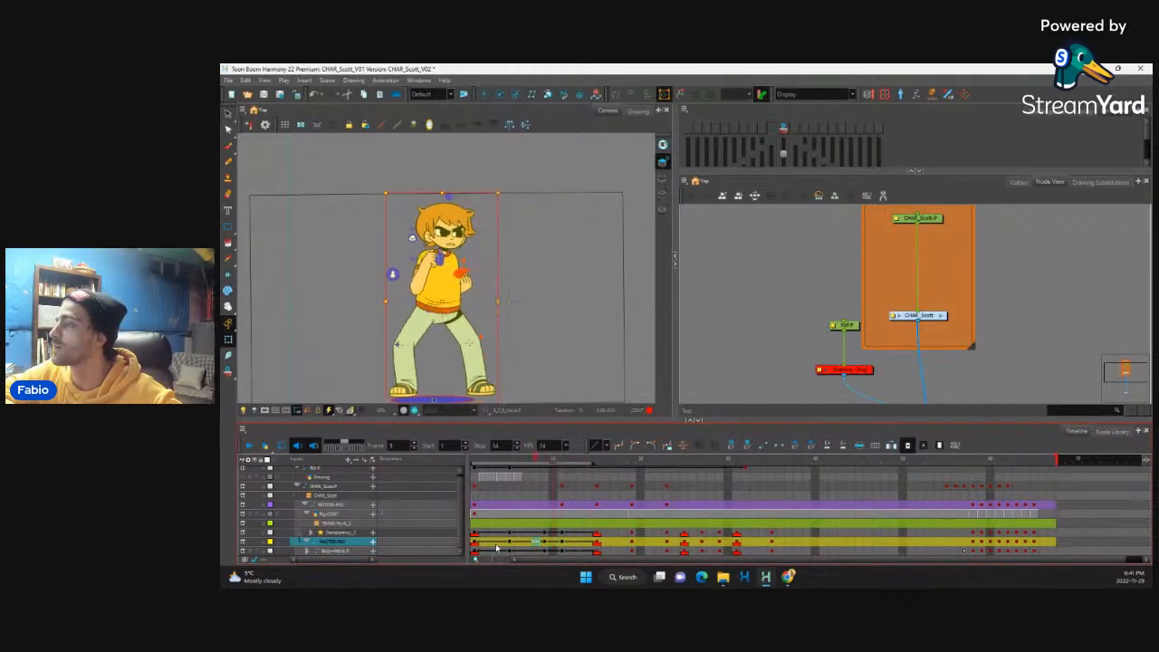
{"action": "key", "text": "period"}
{"action": "key", "text": "period"}
{"action": "key", "text": "period"}
{"action": "key", "text": "period"}
{"action": "key", "text": "period"}
{"action": "key", "text": "period"}
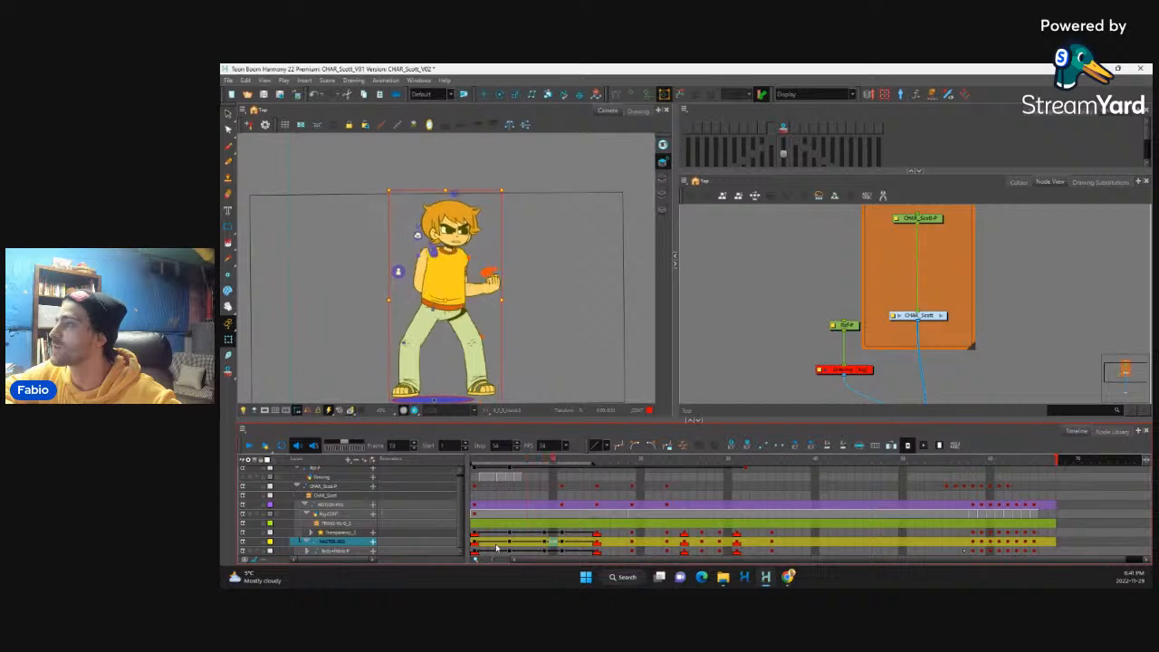
{"action": "key", "text": "period"}
{"action": "key", "text": "period"}
{"action": "key", "text": "period"}
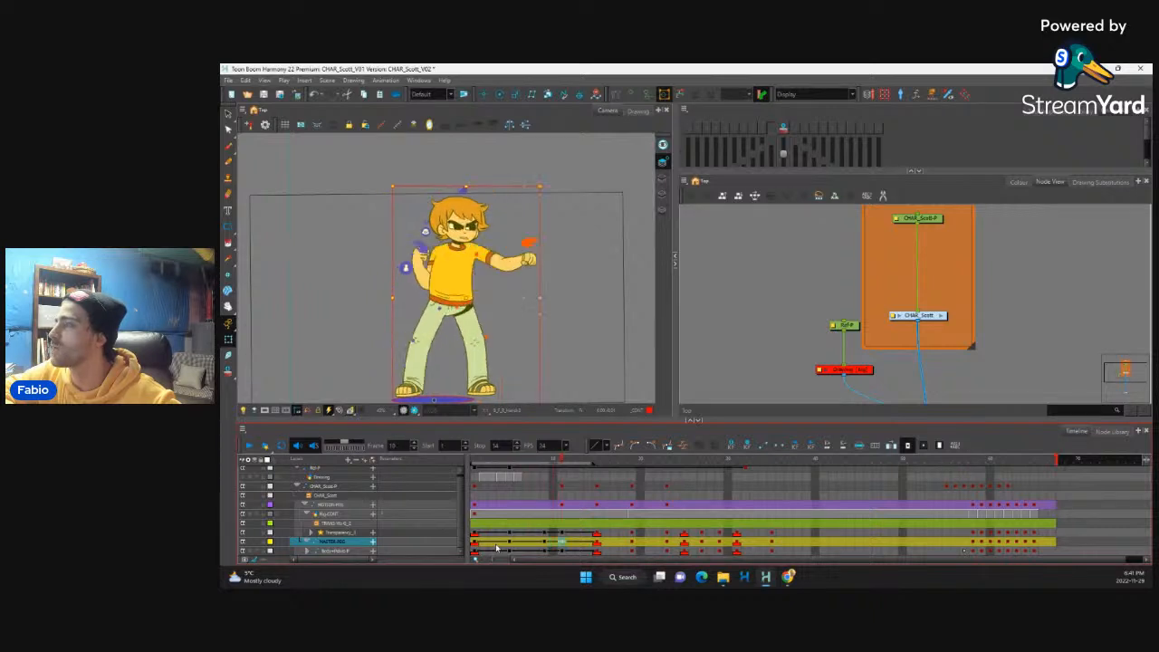
{"action": "key", "text": "period"}
{"action": "key", "text": "period"}
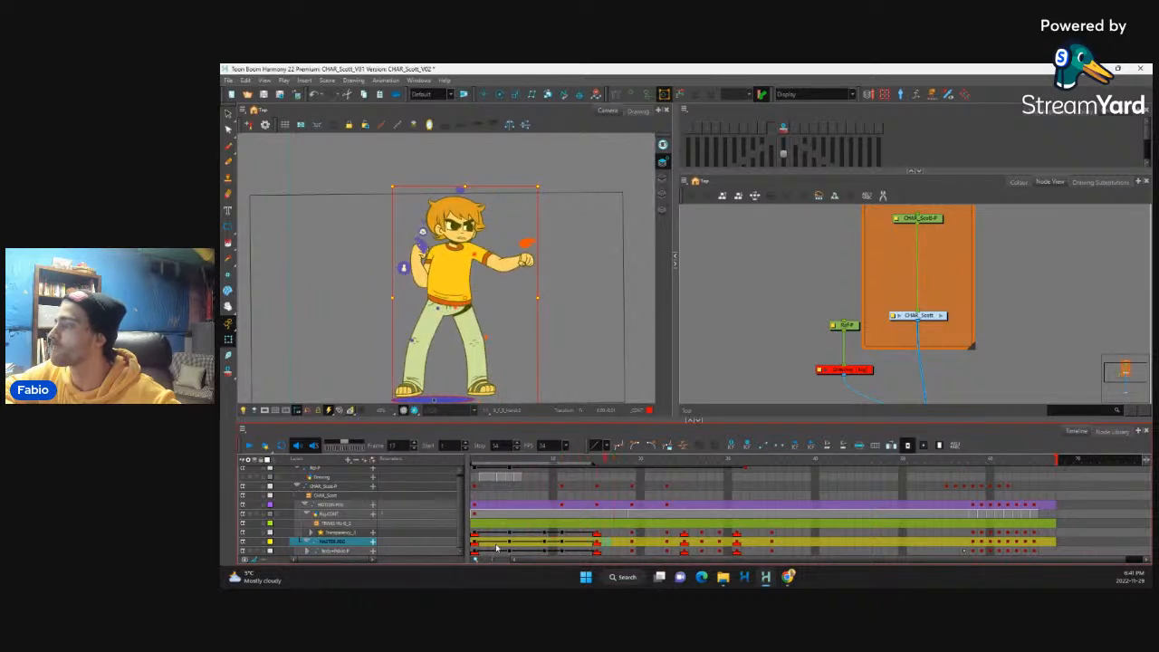
{"action": "key", "text": "comma"}
{"action": "key", "text": "comma"}
{"action": "key", "text": "comma"}
{"action": "key", "text": "comma"}
{"action": "key", "text": "comma"}
{"action": "key", "text": "comma"}
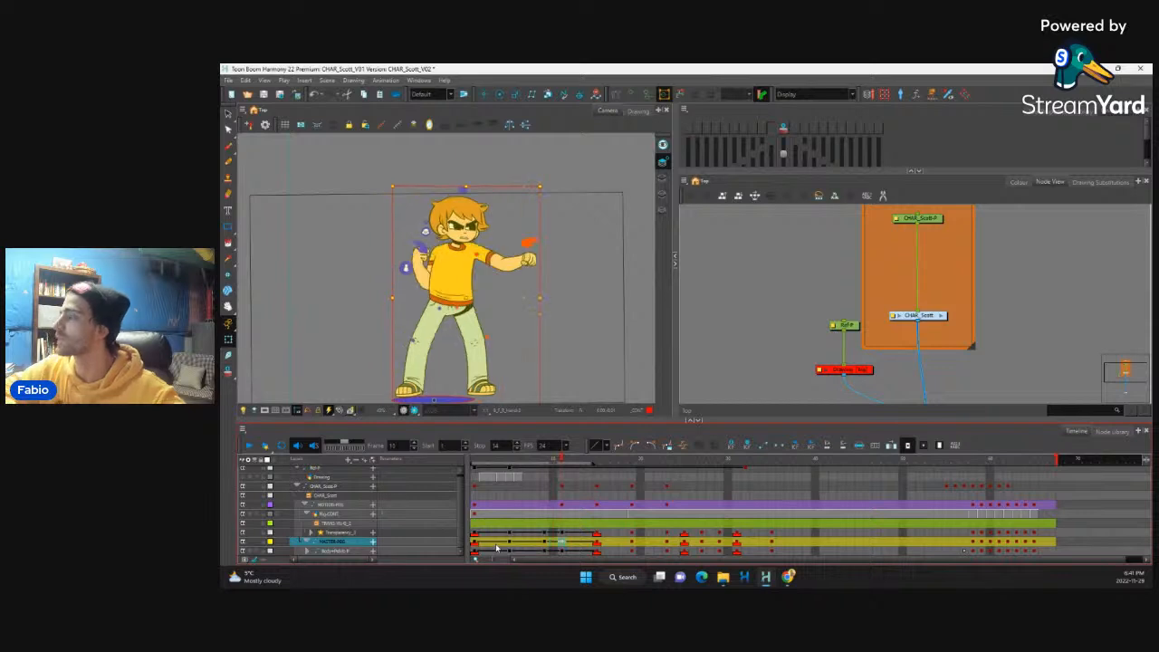
Step: At frame 11, straighten the punching arm by rotating the forearm down and raising the whole arm from the shoulder until nearly level
{"action": "scroll", "coordinate": [567, 231], "scroll_direction": "up", "scroll_amount": 4}
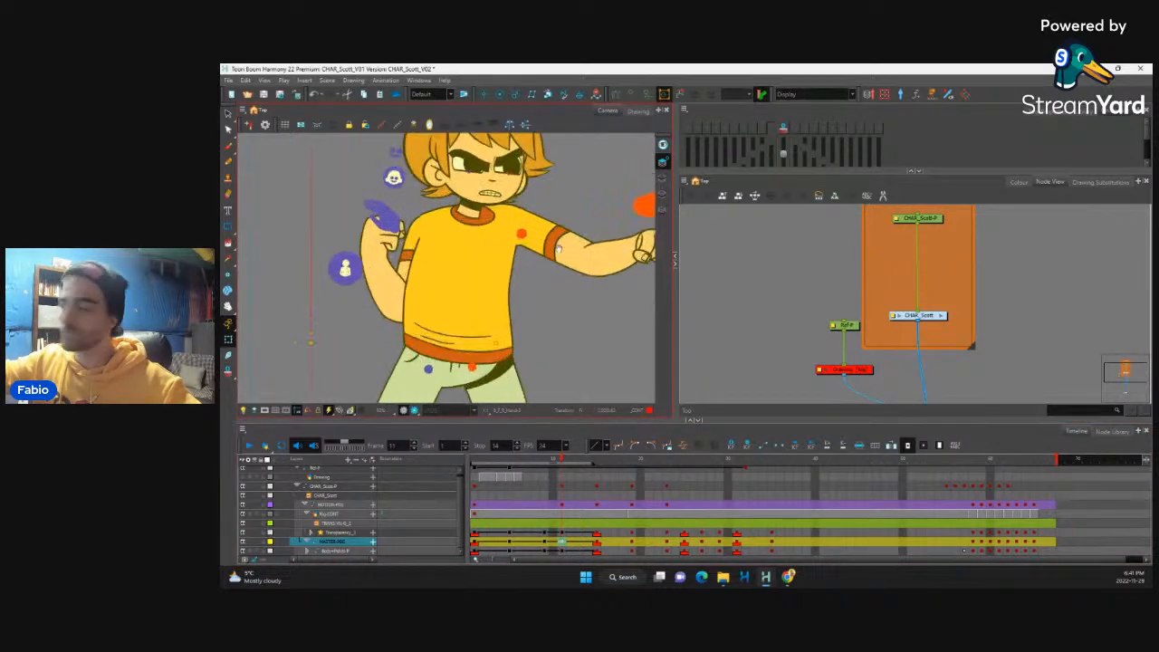
{"action": "scroll", "coordinate": [583, 281], "scroll_direction": "down", "scroll_amount": 3}
{"action": "left_click", "coordinate": [541, 290]}
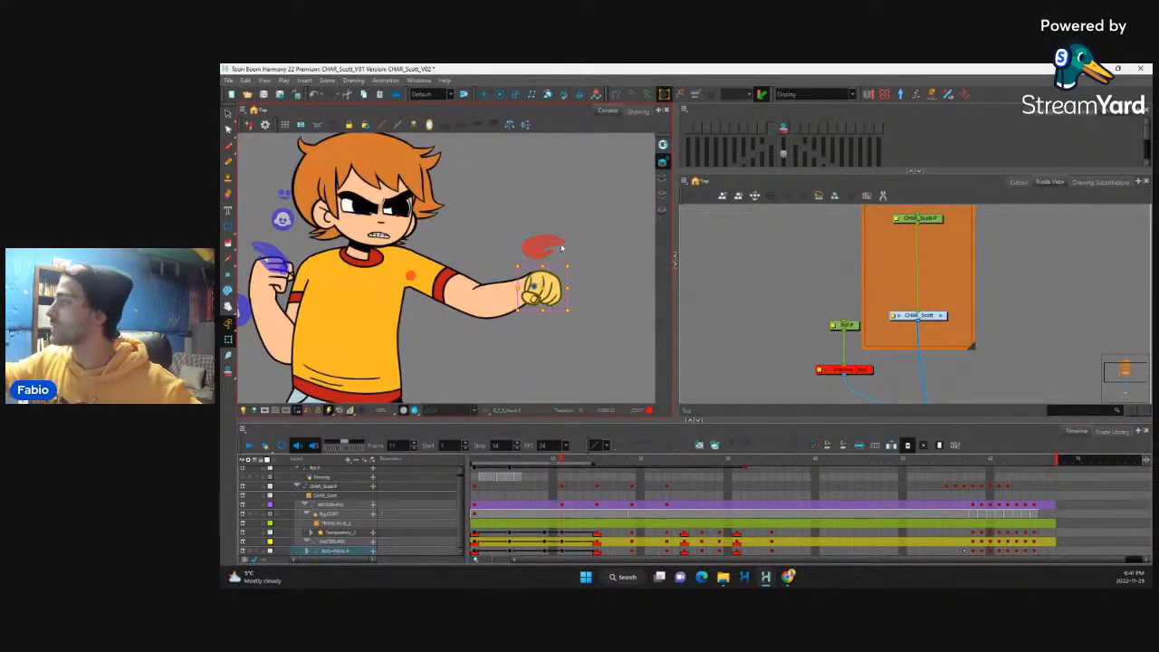
{"action": "key", "text": "b"}
{"action": "key", "text": "b"}
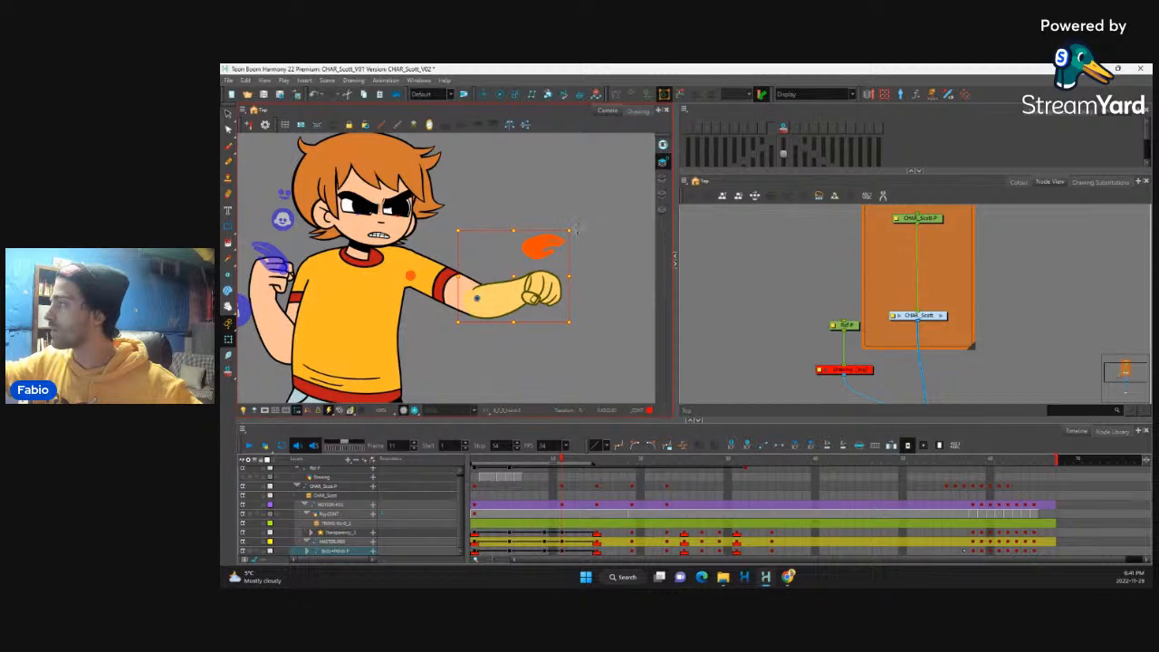
{"action": "left_click_drag", "start_coordinate": [576, 229], "coordinate": [593, 278]}
{"action": "key", "text": "b"}
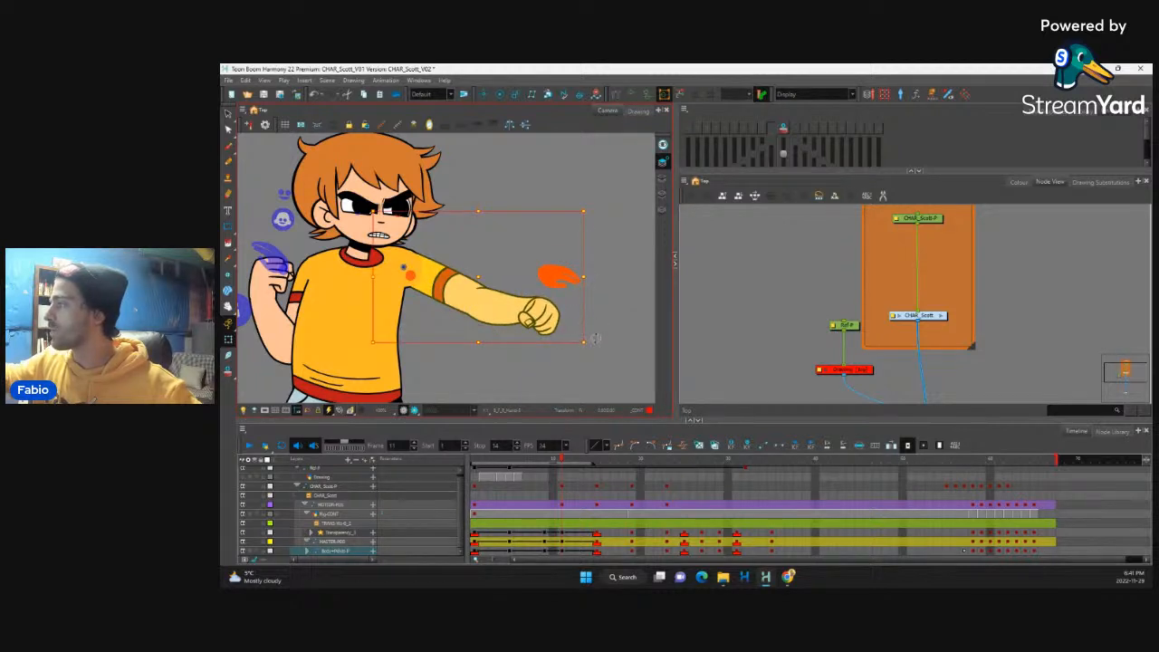
{"action": "left_click_drag", "start_coordinate": [596, 338], "coordinate": [564, 243]}
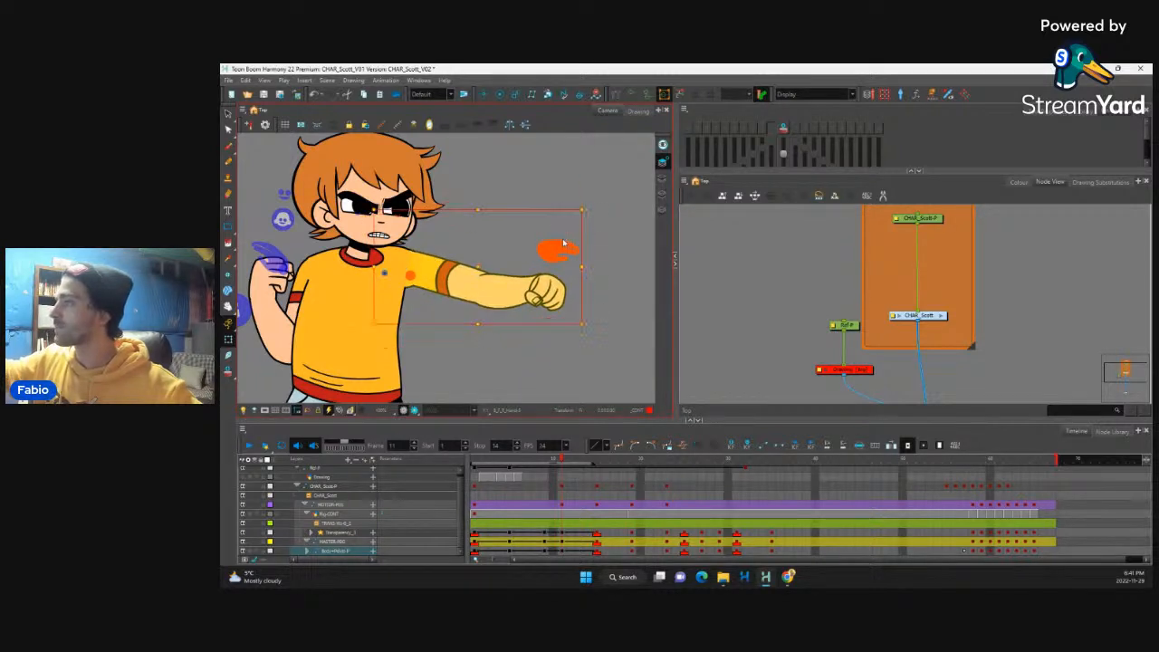
{"action": "key", "text": "b"}
{"action": "key", "text": "b"}
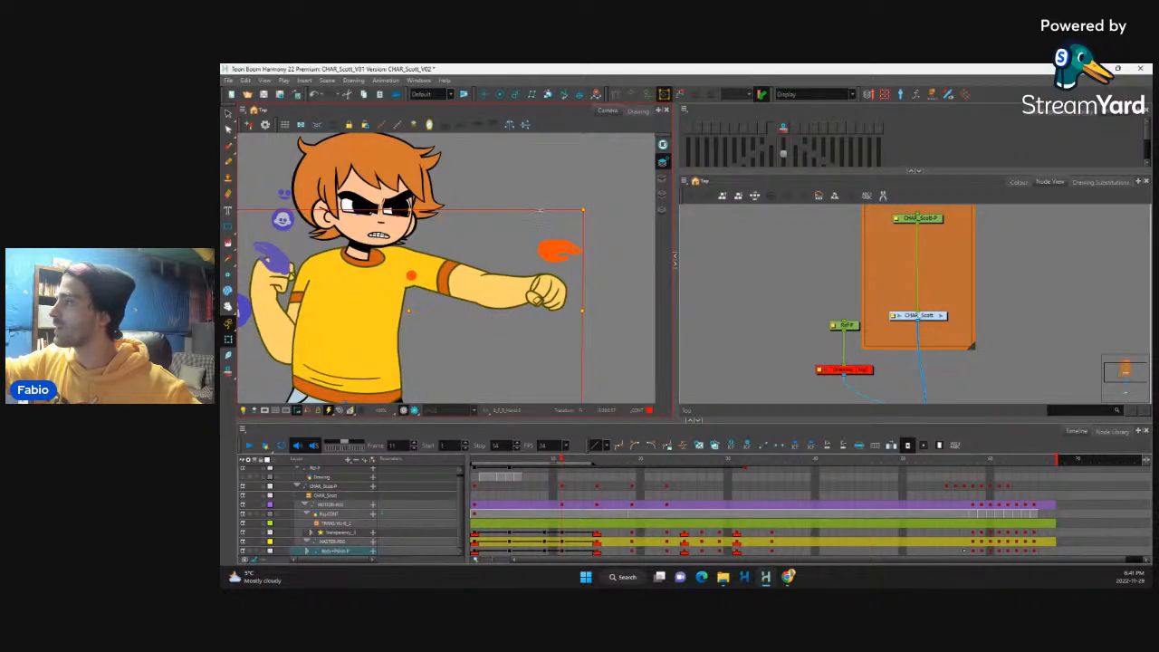
Step: Scrub back from the punch to the guard pose at frame 7 and replay the sequence through frame 14
{"action": "left_click", "coordinate": [561, 462]}
{"action": "key", "text": "comma"}
{"action": "left_click_drag", "start_coordinate": [561, 474], "coordinate": [535, 480]}
{"action": "scroll", "coordinate": [556, 332], "scroll_direction": "down", "scroll_amount": 3}
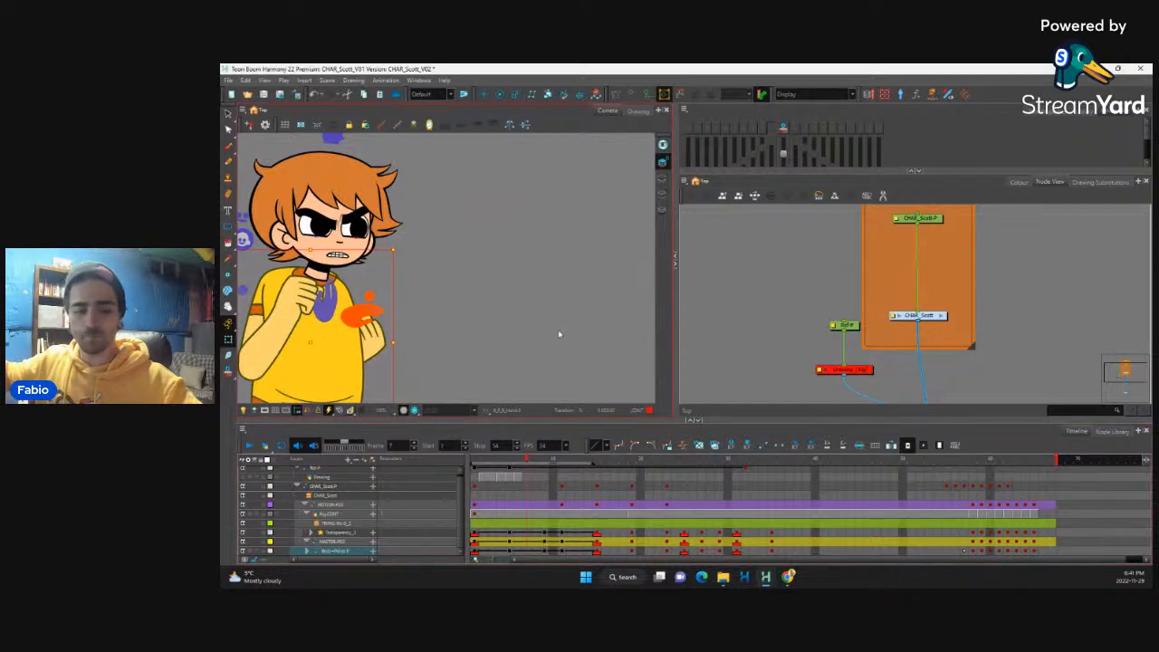
{"action": "left_click", "coordinate": [247, 446]}
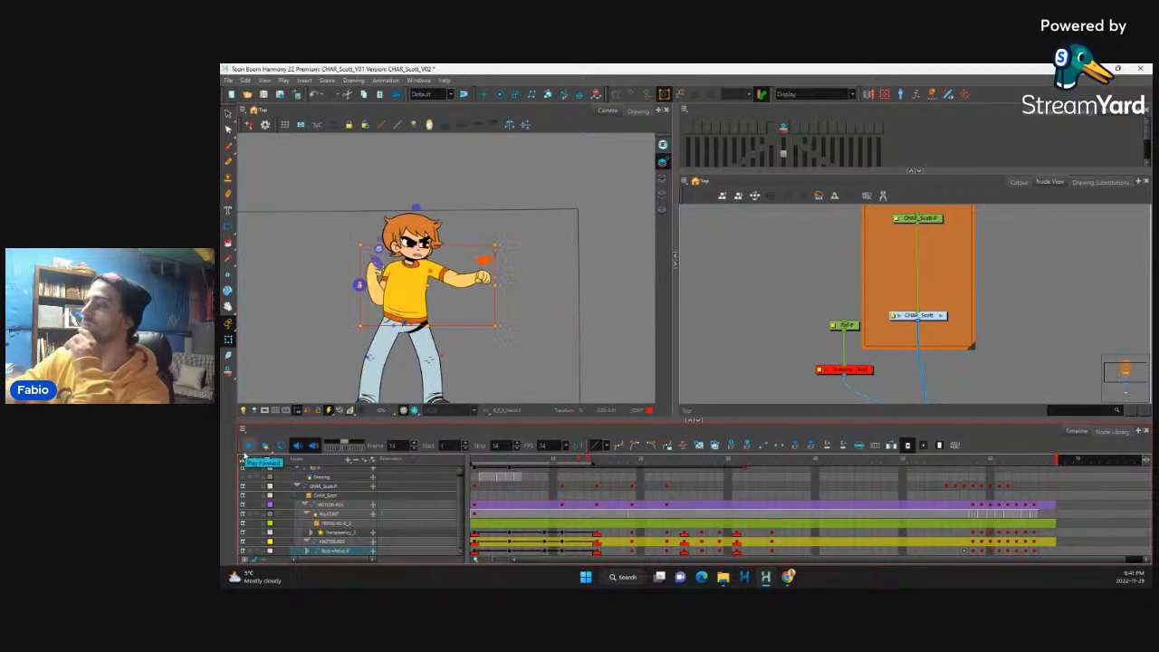
{"action": "left_click", "coordinate": [250, 447]}
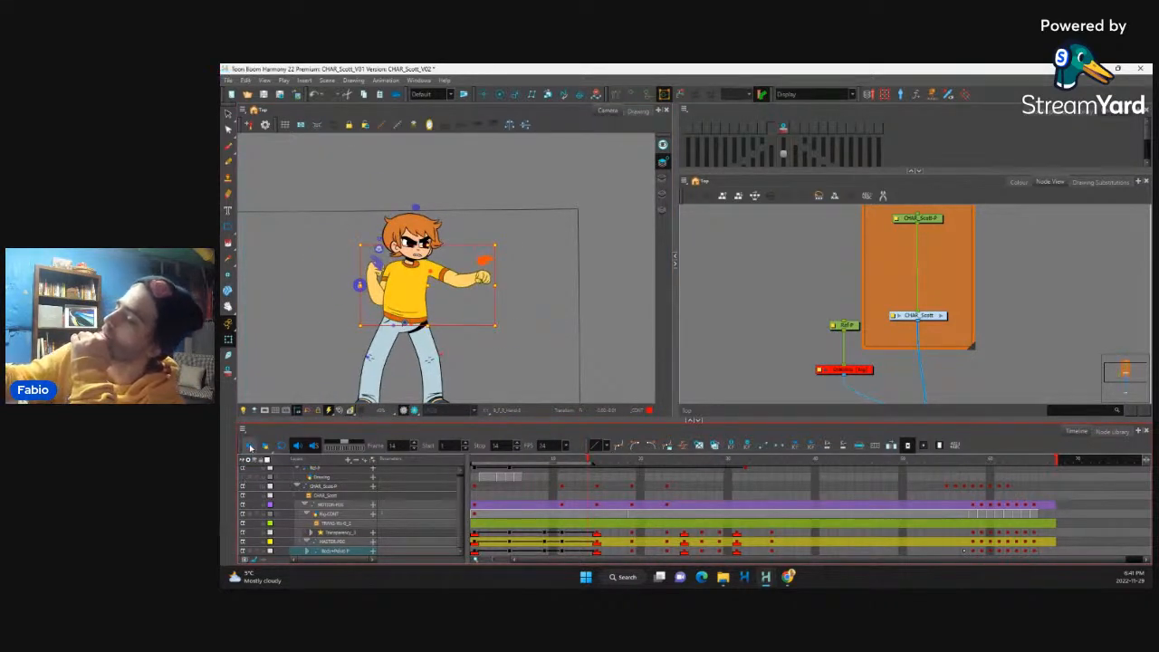
{"action": "left_click", "coordinate": [249, 447]}
{"action": "left_click", "coordinate": [248, 447]}
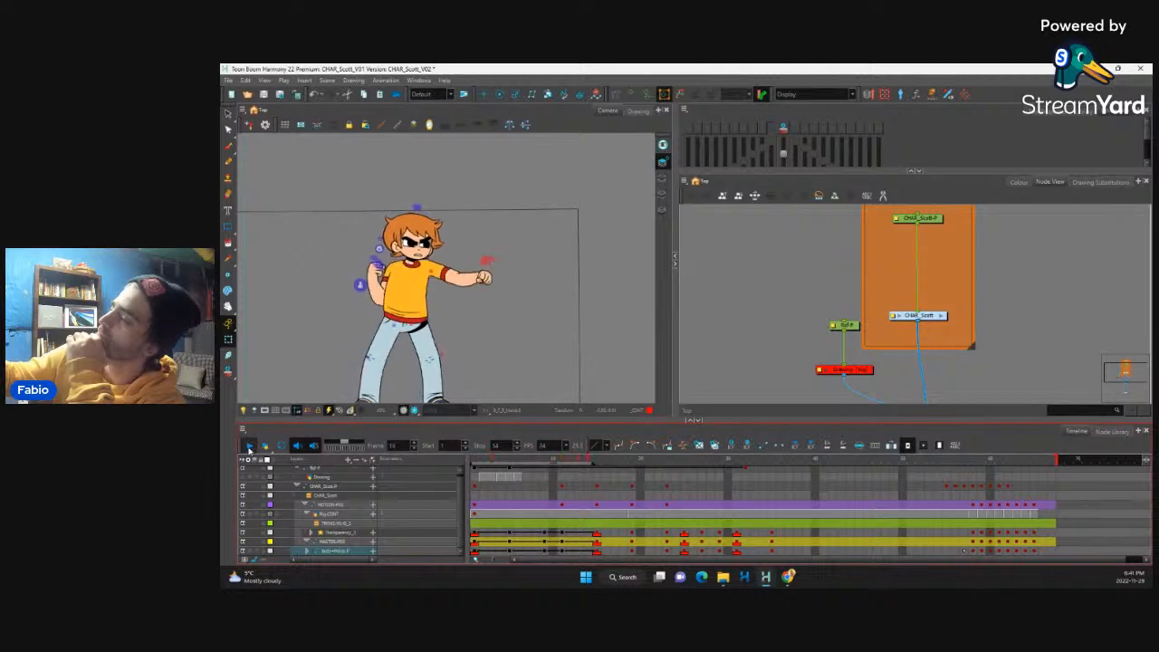
Step: At frame 5, lower both eyebrows onto the eyes for a tighter scowl
{"action": "left_click", "coordinate": [552, 533]}
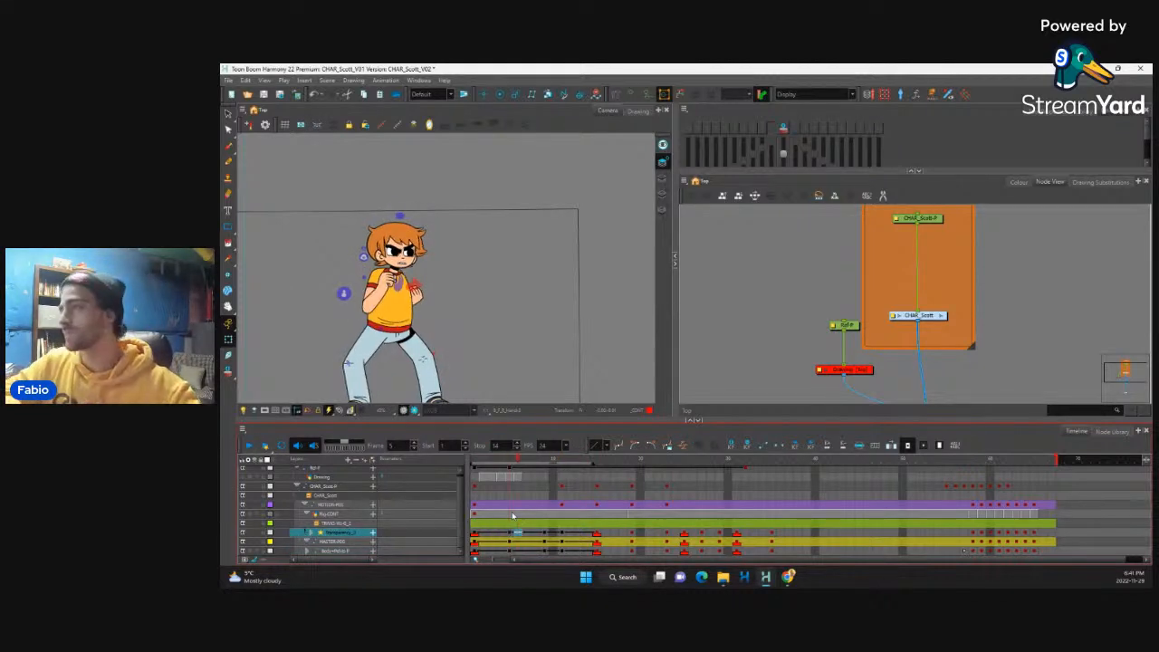
{"action": "key", "text": "period"}
{"action": "key", "text": "period"}
{"action": "key", "text": "comma"}
{"action": "key", "text": "comma"}
{"action": "key", "text": "comma"}
{"action": "key", "text": "comma"}
{"action": "key", "text": "comma"}
{"action": "key", "text": "comma"}
{"action": "key", "text": "comma"}
{"action": "key", "text": "comma"}
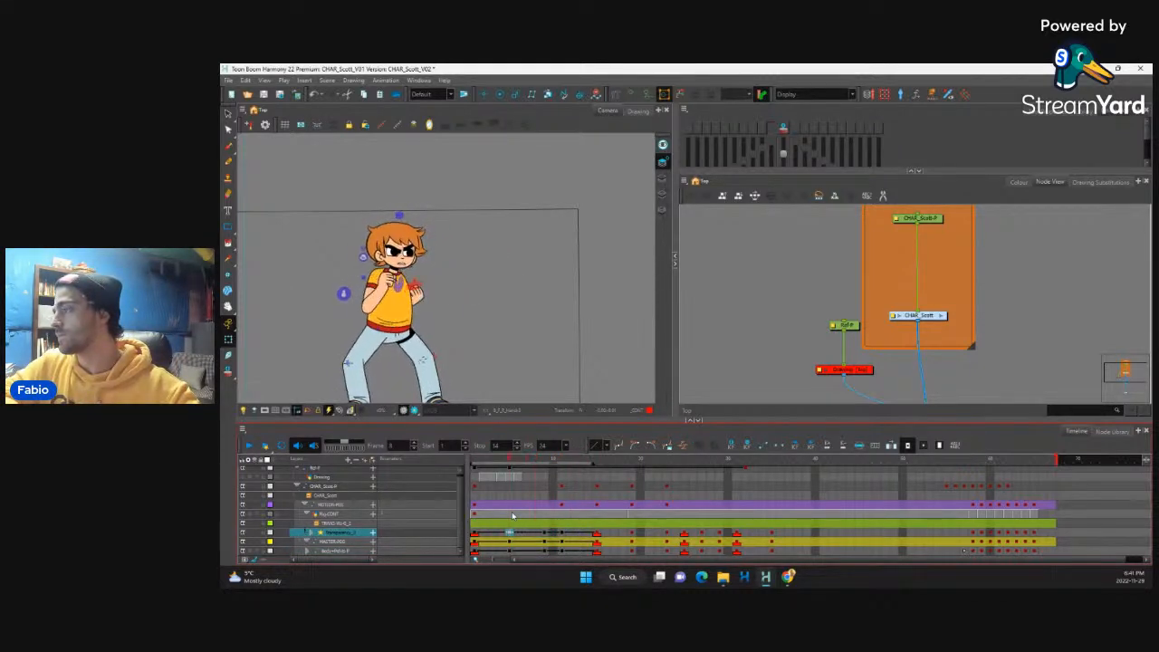
{"action": "key", "text": "period"}
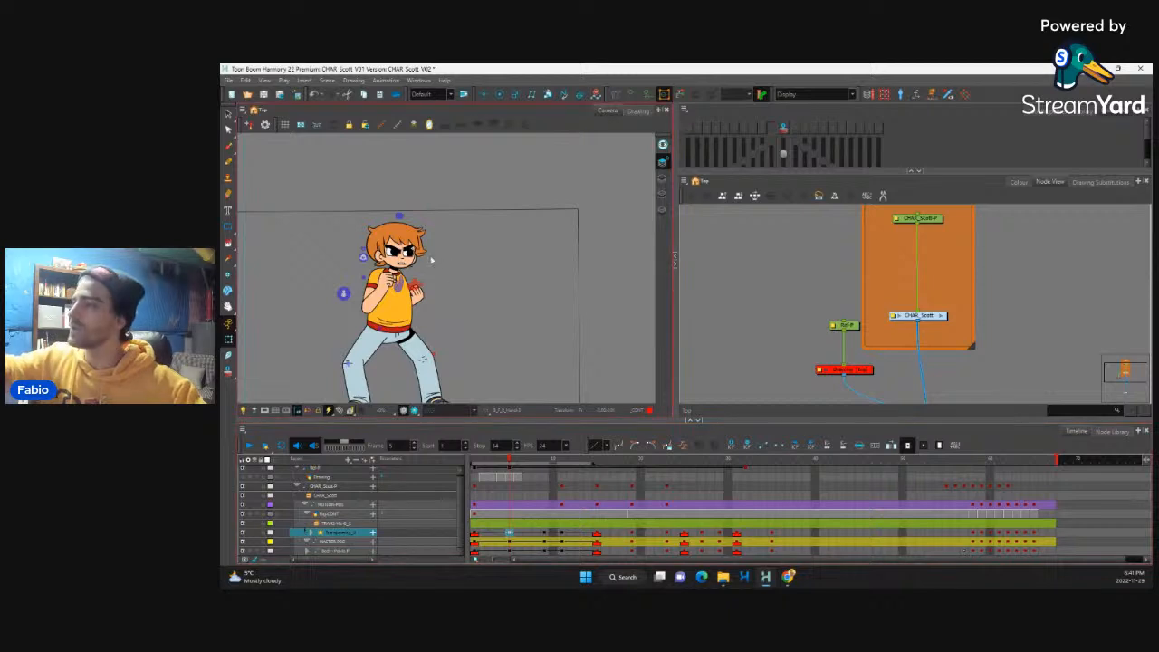
{"action": "scroll", "coordinate": [406, 233], "scroll_direction": "up", "scroll_amount": 5}
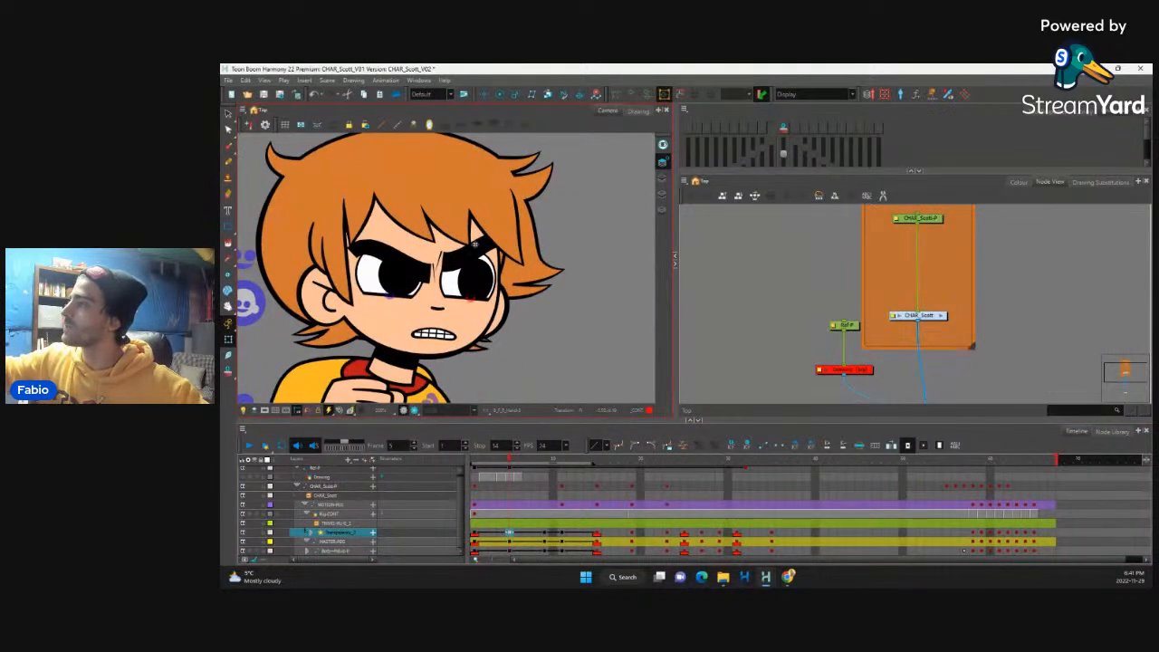
{"action": "left_click", "coordinate": [474, 243]}
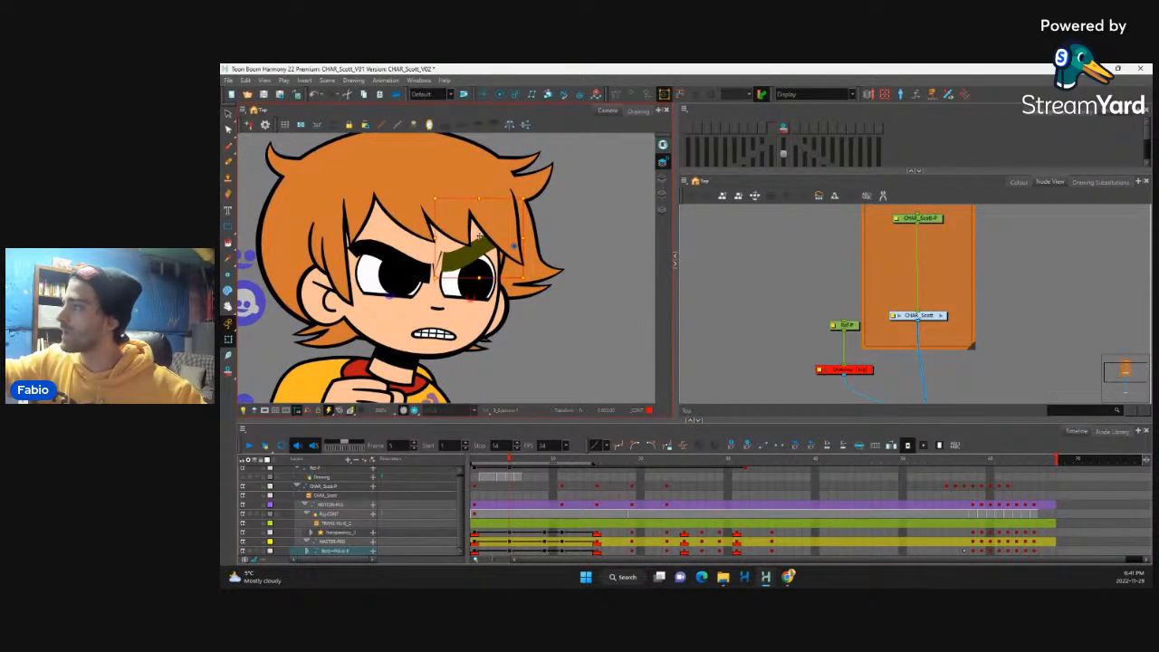
{"action": "left_click_drag", "start_coordinate": [480, 237], "coordinate": [470, 256]}
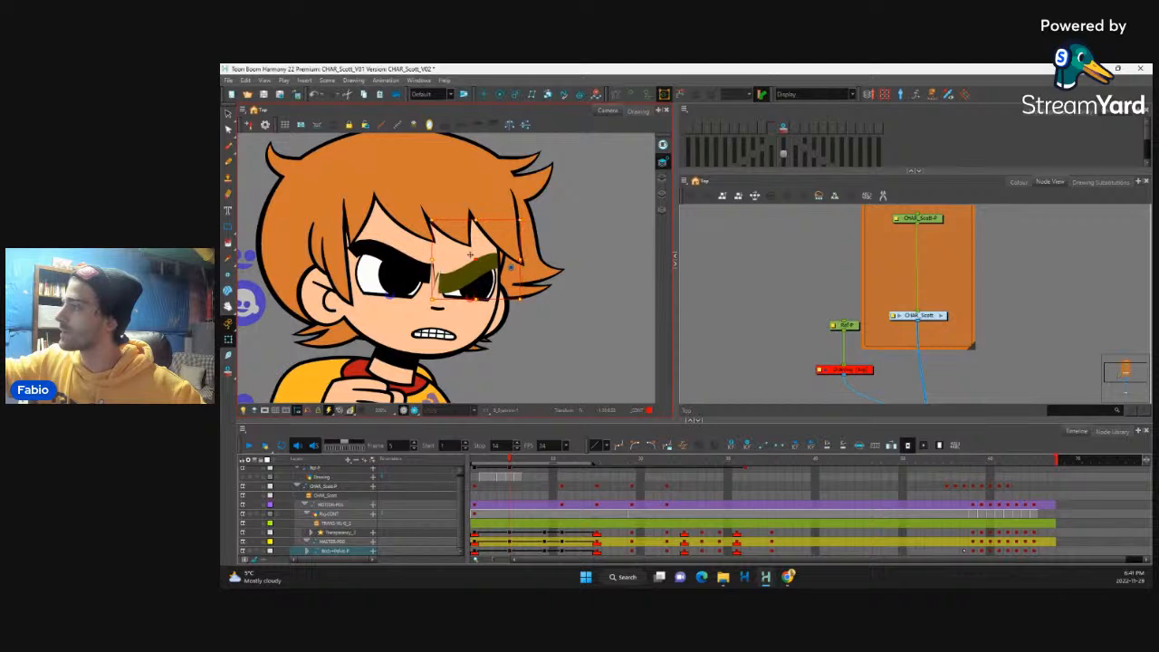
{"action": "left_click", "coordinate": [415, 229]}
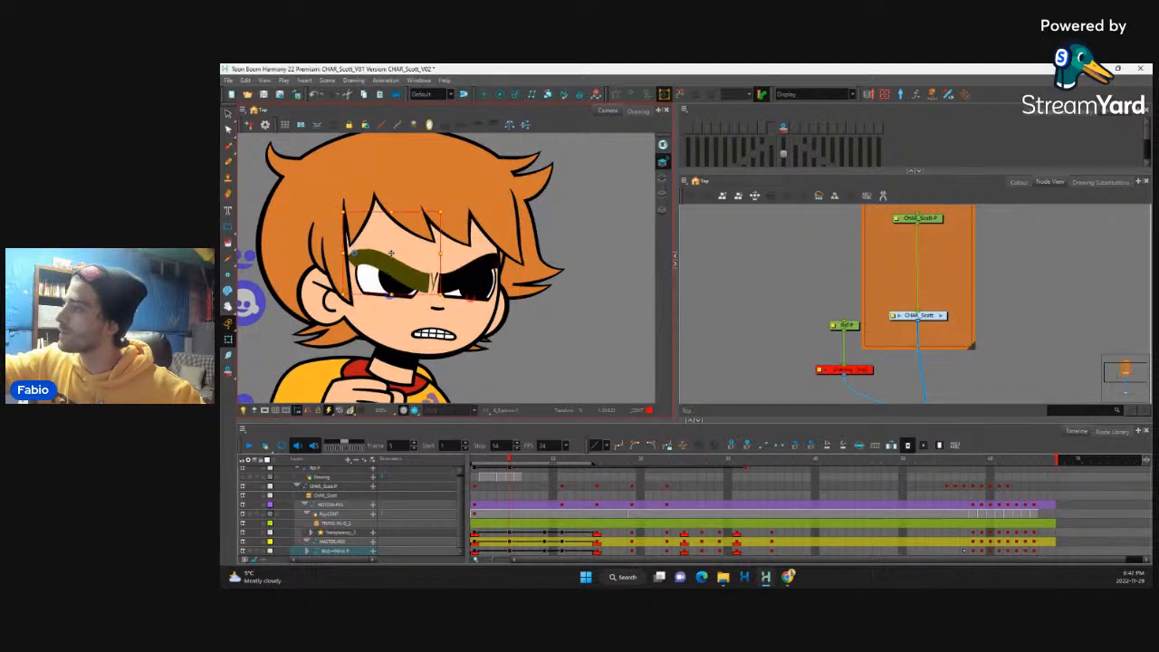
Step: Raise the lower eyelid controls of both eyes at frame 5 to make the character squint
{"action": "left_click", "coordinate": [392, 299]}
{"action": "left_click", "coordinate": [391, 298]}
{"action": "key", "text": "b"}
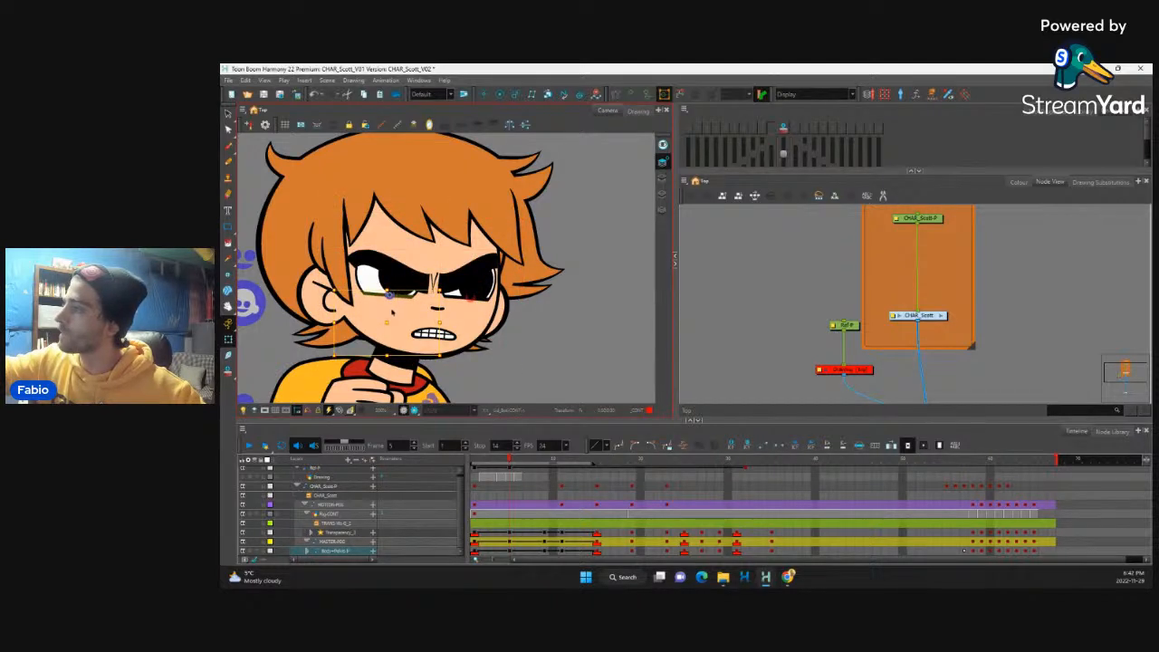
{"action": "left_click_drag", "start_coordinate": [385, 324], "coordinate": [385, 313]}
{"action": "left_click", "coordinate": [471, 299]}
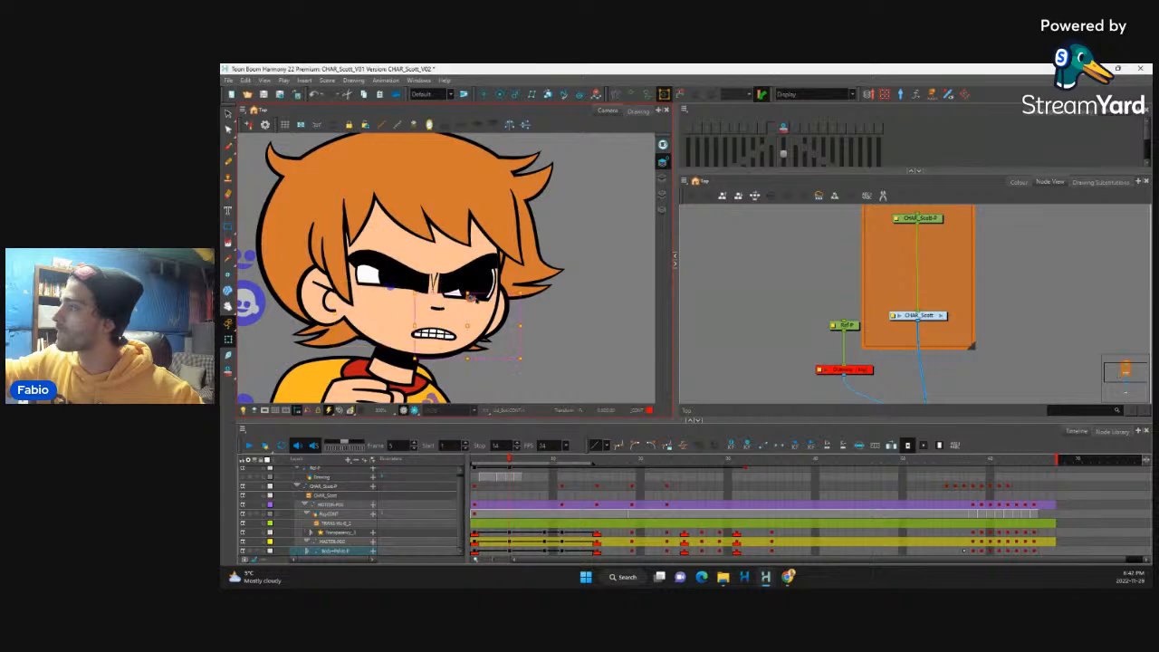
{"action": "key", "text": "b"}
{"action": "left_click_drag", "start_coordinate": [468, 324], "coordinate": [470, 304]}
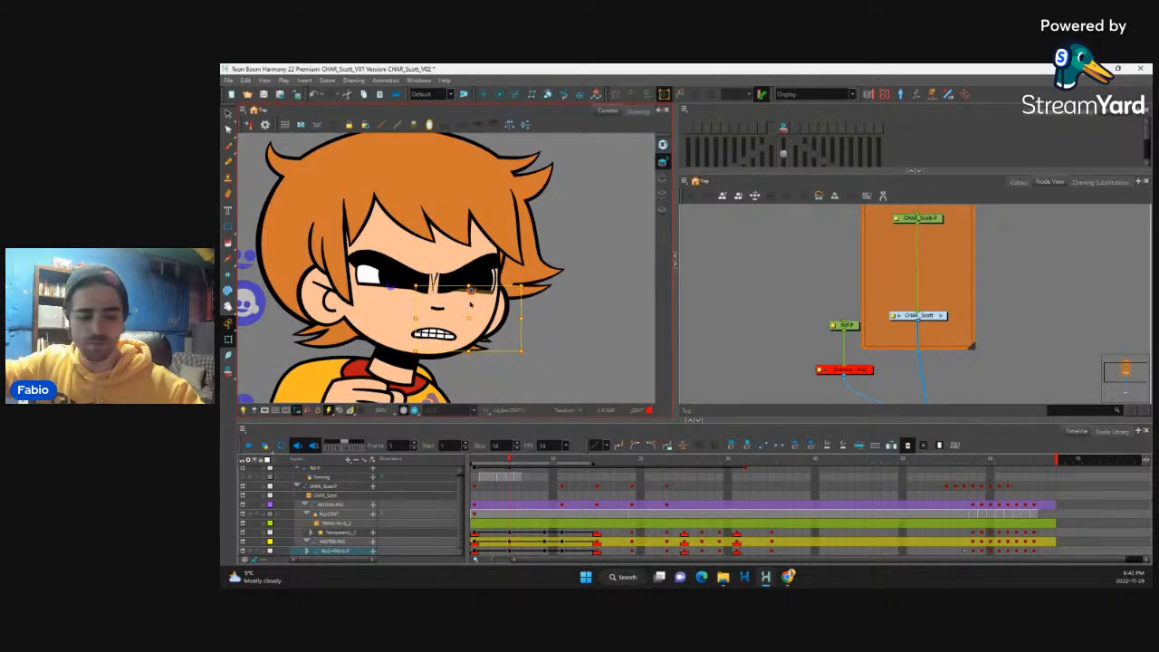
Step: Select the whole head and tilt it slightly forward toward the extended fist at frame 11
{"action": "key", "text": "b"}
{"action": "key", "text": "b"}
{"action": "key", "text": "b"}
{"action": "key", "text": "b"}
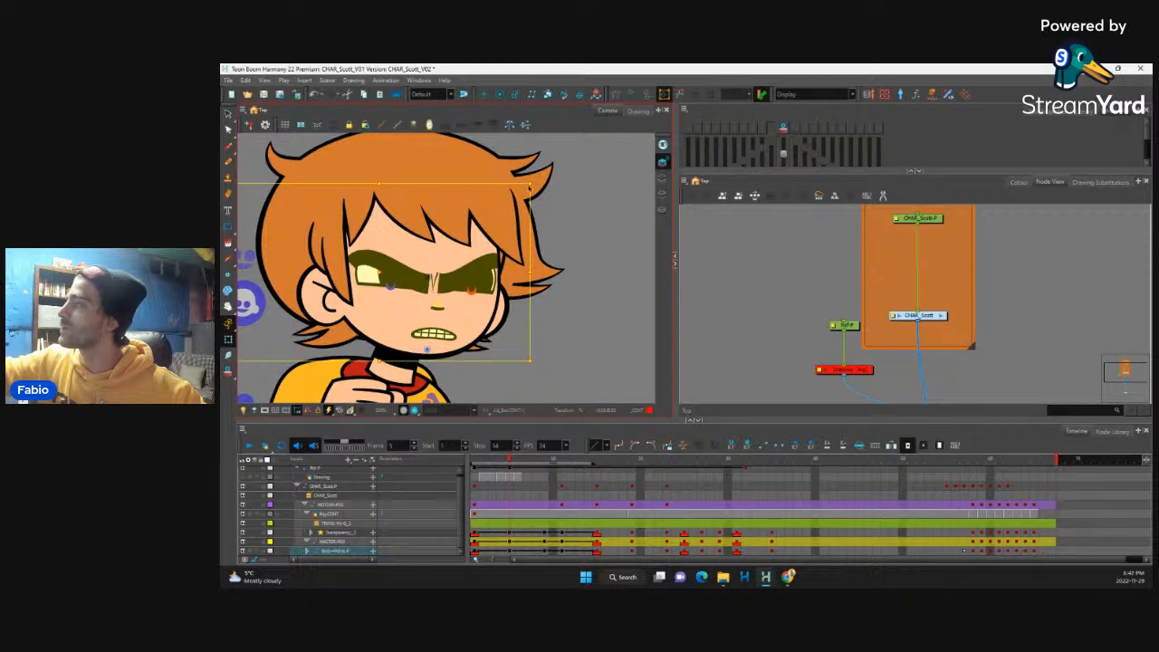
{"action": "key", "text": "b"}
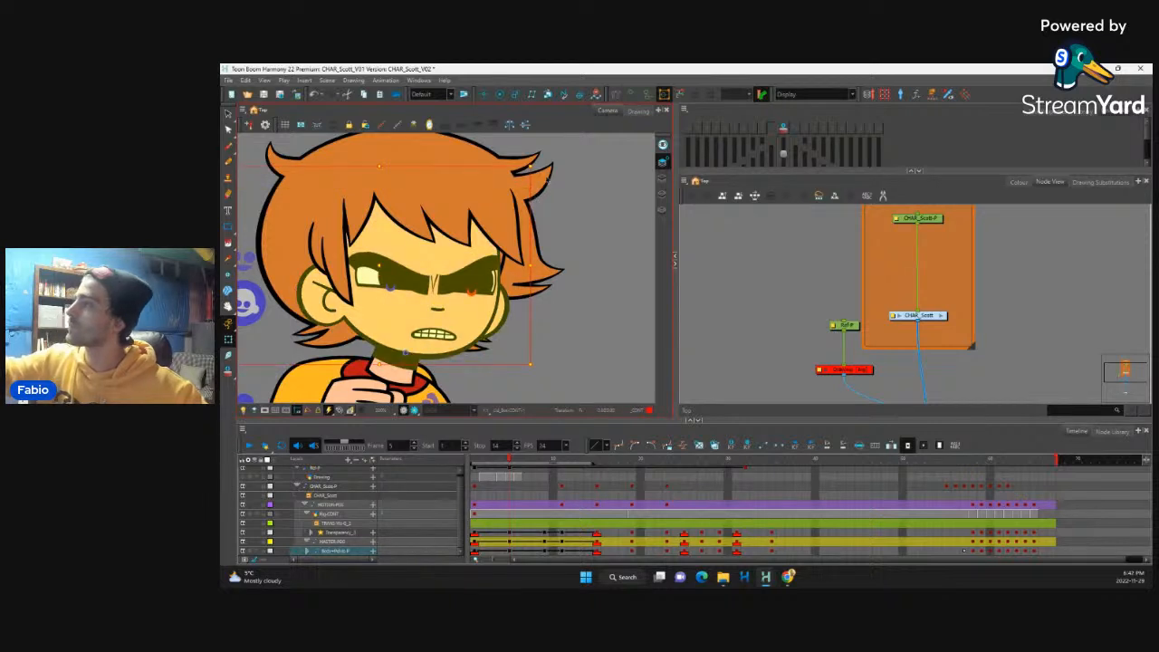
{"action": "key", "text": "b"}
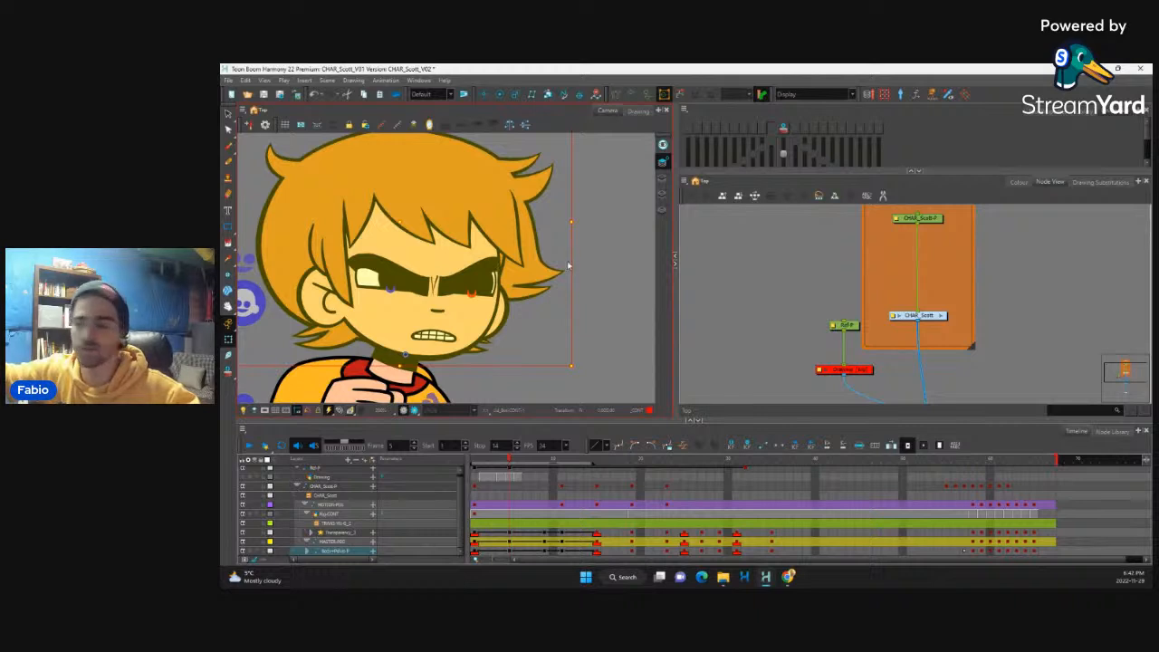
{"action": "scroll", "coordinate": [569, 265], "scroll_direction": "down", "scroll_amount": 8}
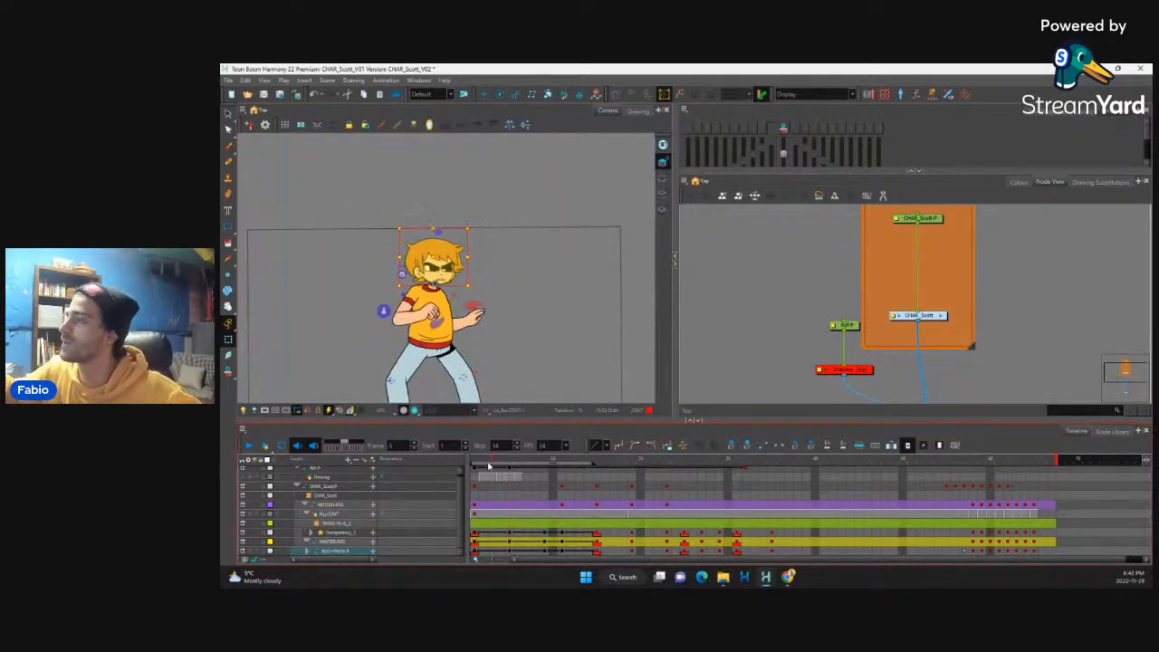
{"action": "left_click_drag", "start_coordinate": [489, 466], "coordinate": [563, 491]}
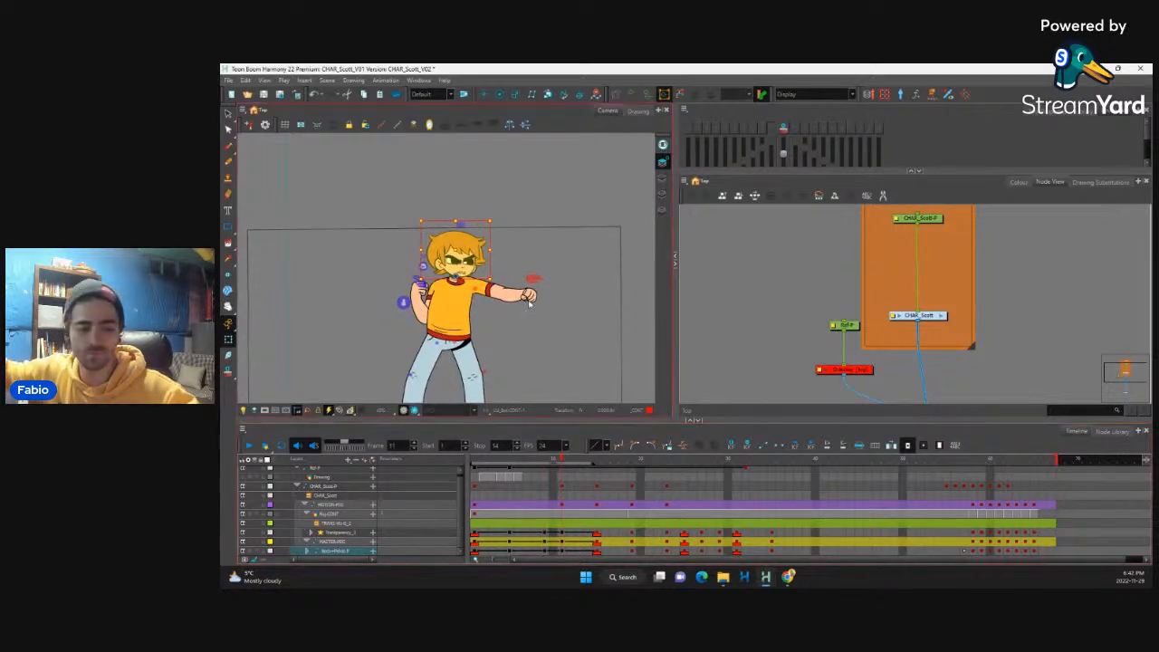
{"action": "scroll", "coordinate": [530, 305], "scroll_direction": "up", "scroll_amount": 5}
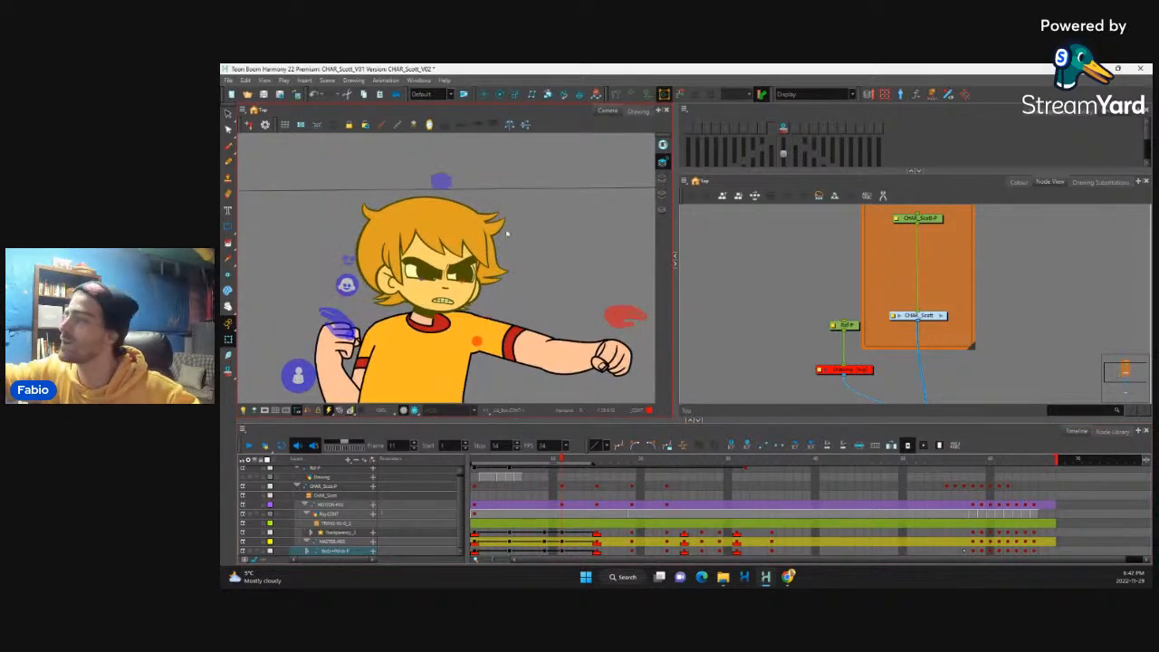
{"action": "left_click_drag", "start_coordinate": [526, 329], "coordinate": [525, 339]}
{"action": "left_click_drag", "start_coordinate": [527, 169], "coordinate": [492, 171]}
{"action": "key", "text": "b"}
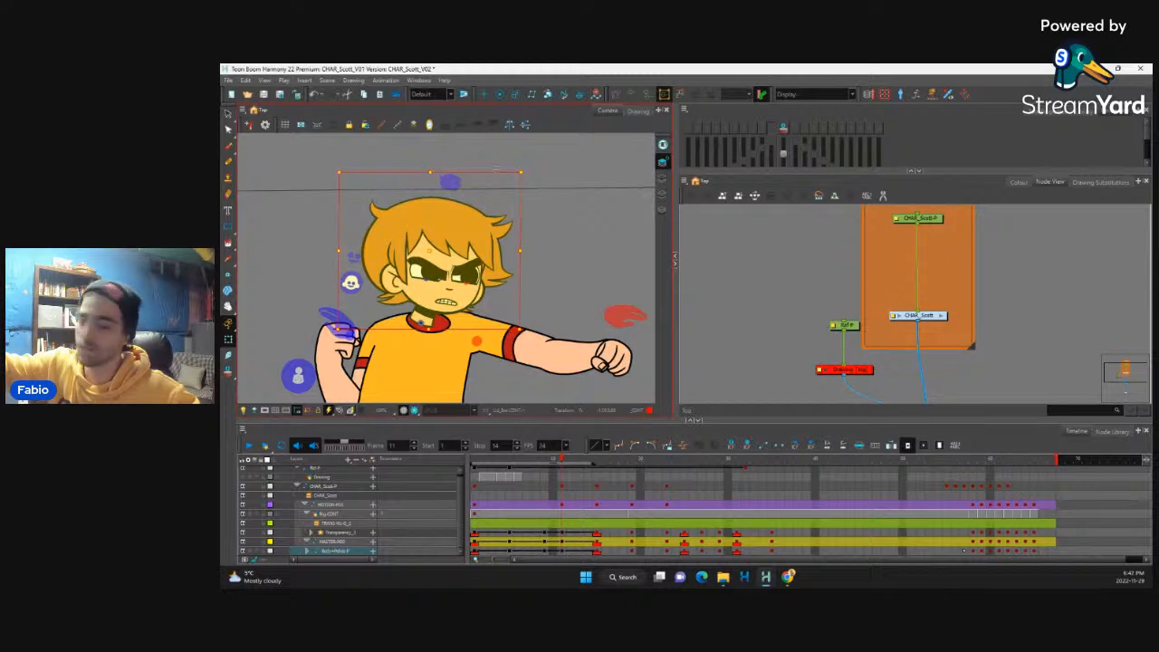
Step: Scrub through the move into the punch and compare the facial expression on frames 5, 9 and 11
{"action": "key", "text": "1"}
{"action": "key", "text": "1"}
{"action": "key", "text": "1"}
{"action": "key", "text": "1"}
{"action": "key", "text": "1"}
{"action": "key", "text": "1"}
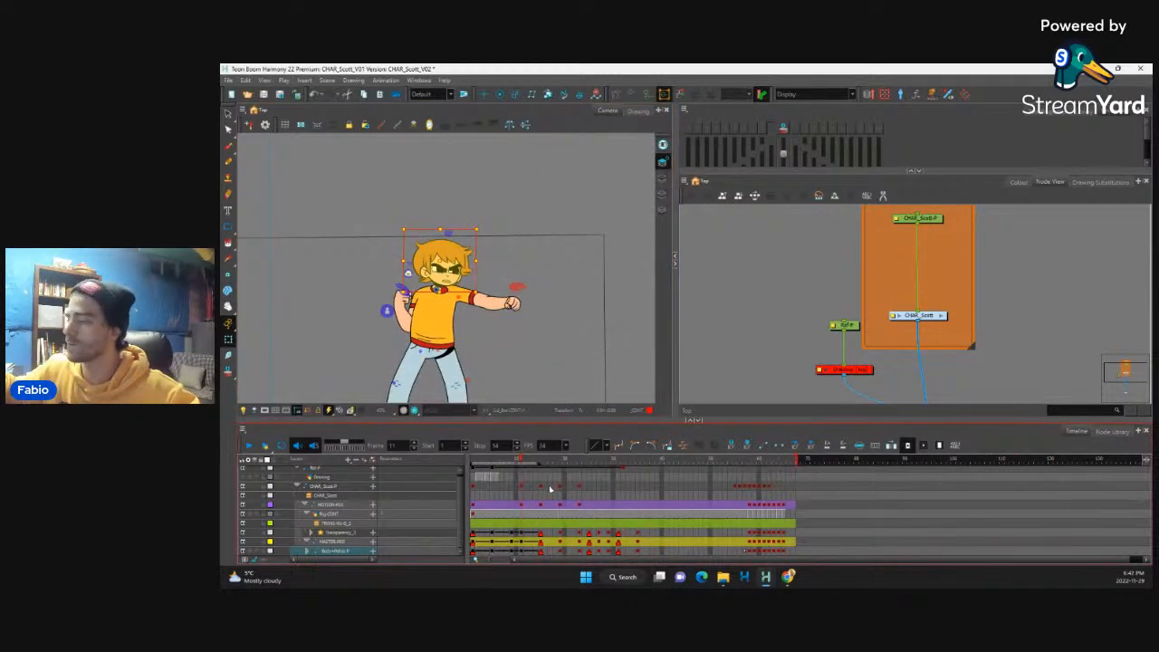
{"action": "key", "text": "2"}
{"action": "left_click_drag", "start_coordinate": [557, 560], "coordinate": [521, 562]}
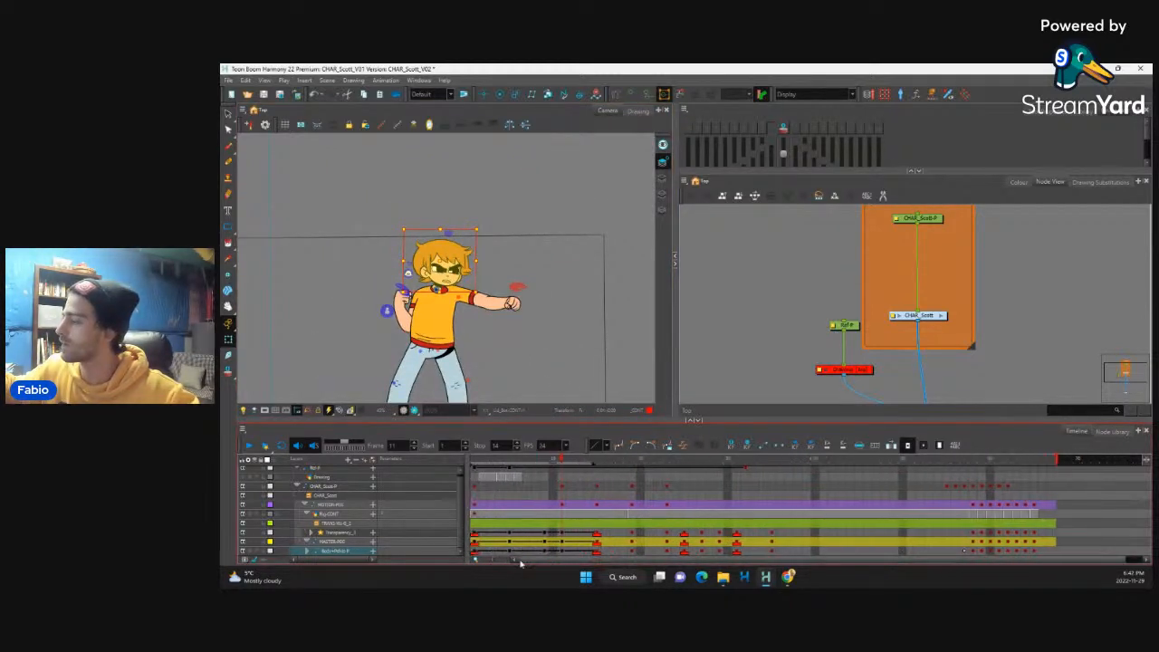
{"action": "left_click", "coordinate": [475, 534]}
{"action": "left_click_drag", "start_coordinate": [475, 461], "coordinate": [541, 491]}
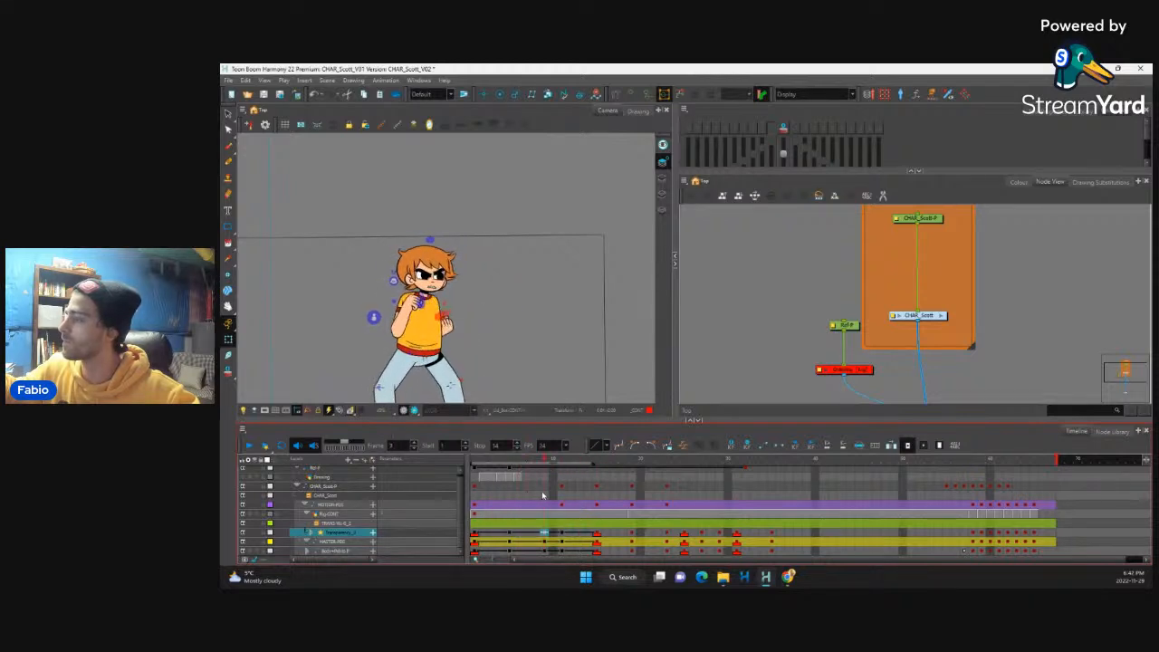
{"action": "key", "text": "2"}
{"action": "key", "text": "2"}
{"action": "key", "text": "2"}
{"action": "key", "text": "2"}
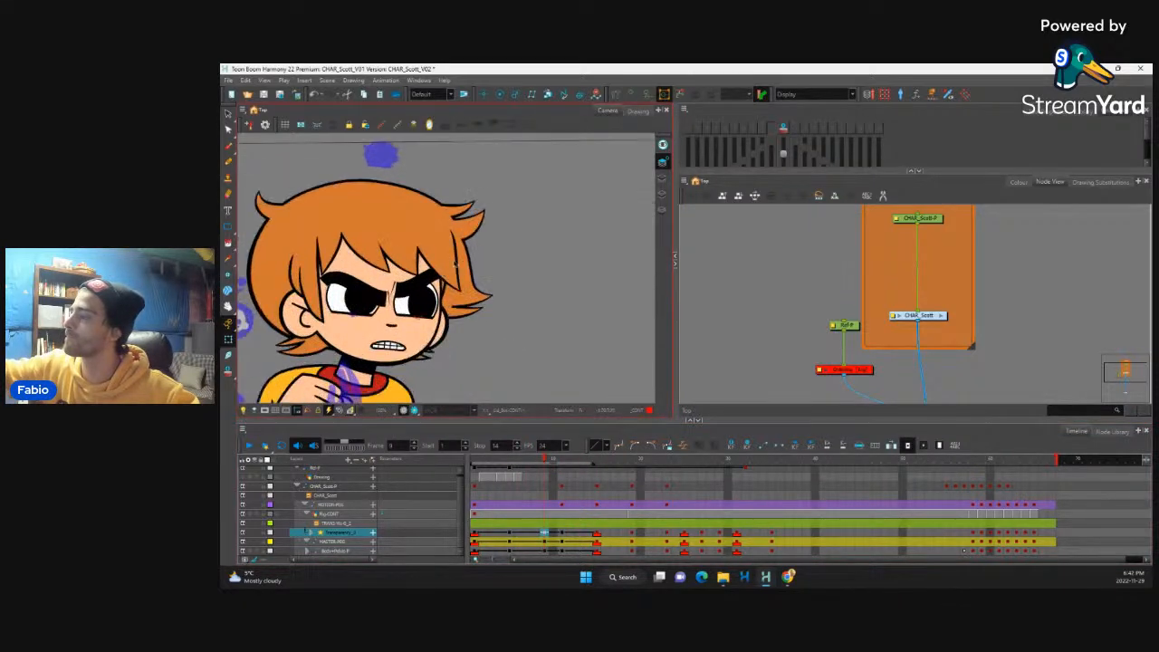
{"action": "left_click", "coordinate": [563, 533]}
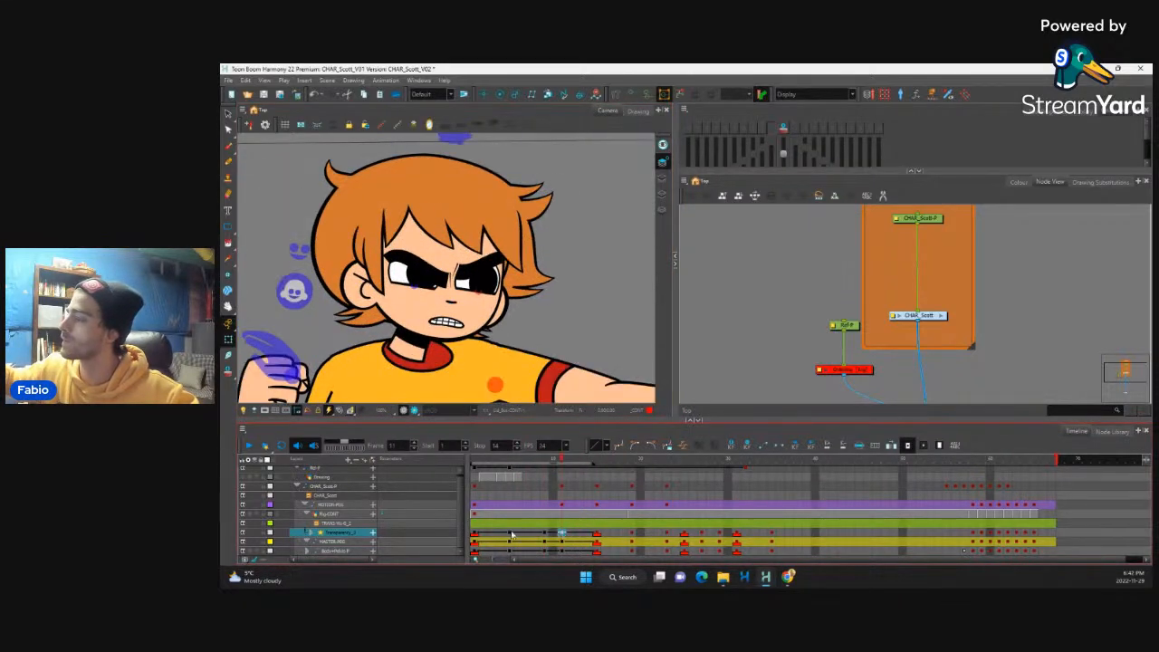
{"action": "left_click", "coordinate": [512, 533]}
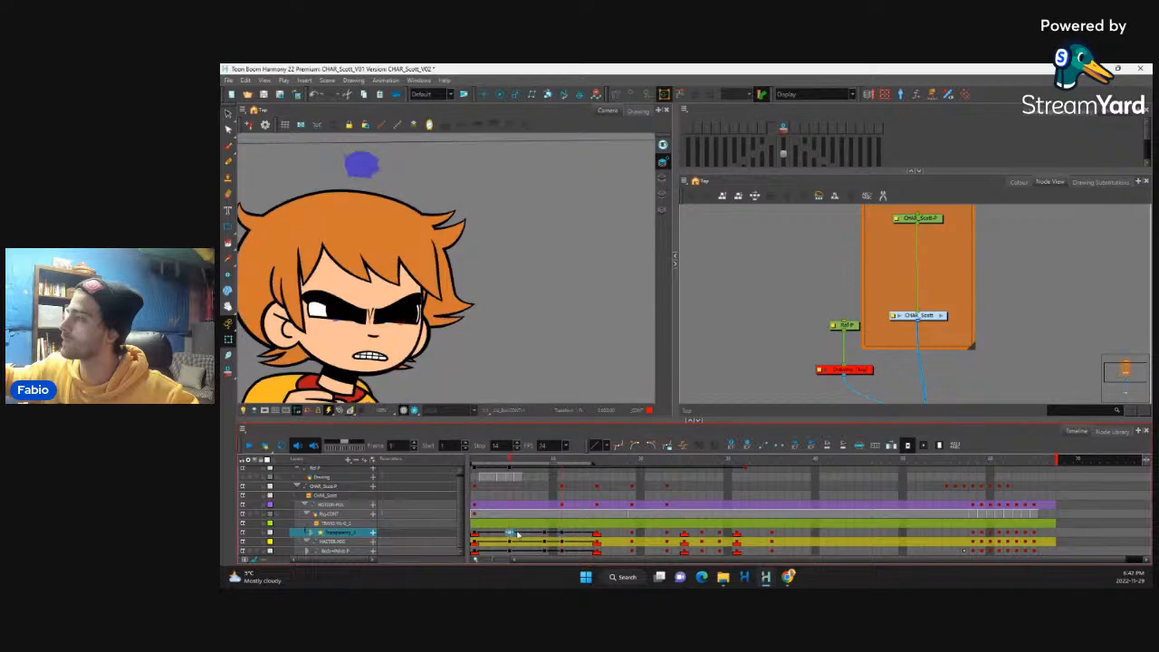
Step: At frame 5, raise both eyebrows clear of the eyes and adjust the upper control of the character's right eye
{"action": "left_click_drag", "start_coordinate": [540, 344], "coordinate": [579, 313]}
{"action": "left_click_drag", "start_coordinate": [509, 462], "coordinate": [507, 511]}
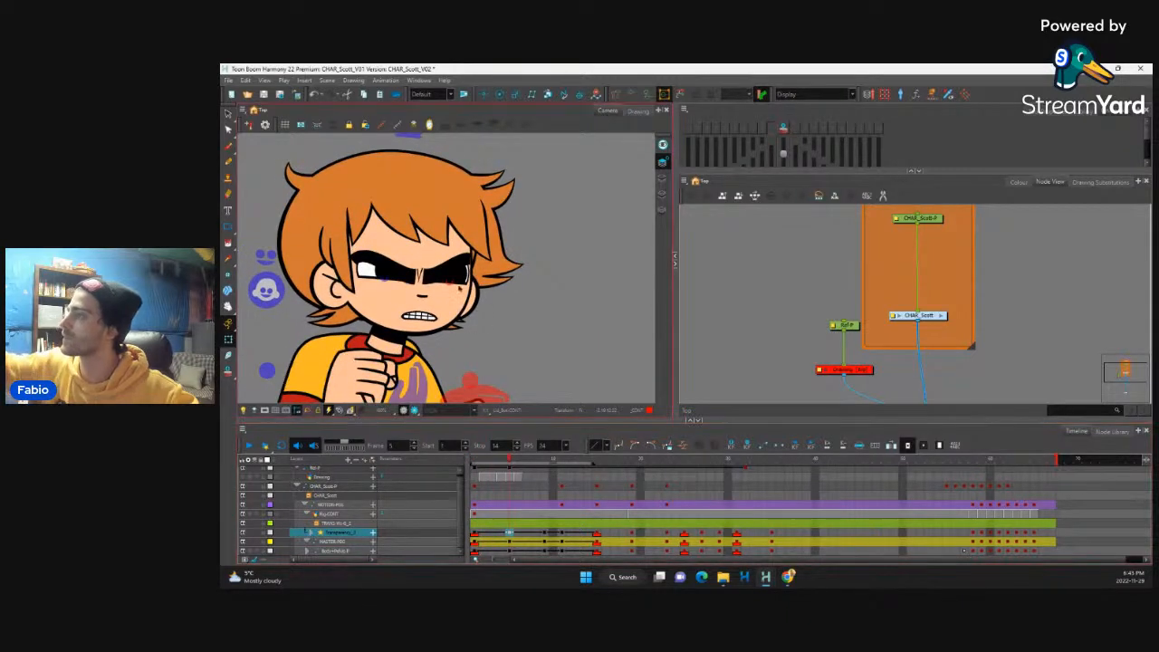
{"action": "left_click", "coordinate": [451, 257]}
{"action": "left_click_drag", "start_coordinate": [451, 257], "coordinate": [451, 234]}
{"action": "left_click", "coordinate": [388, 268]}
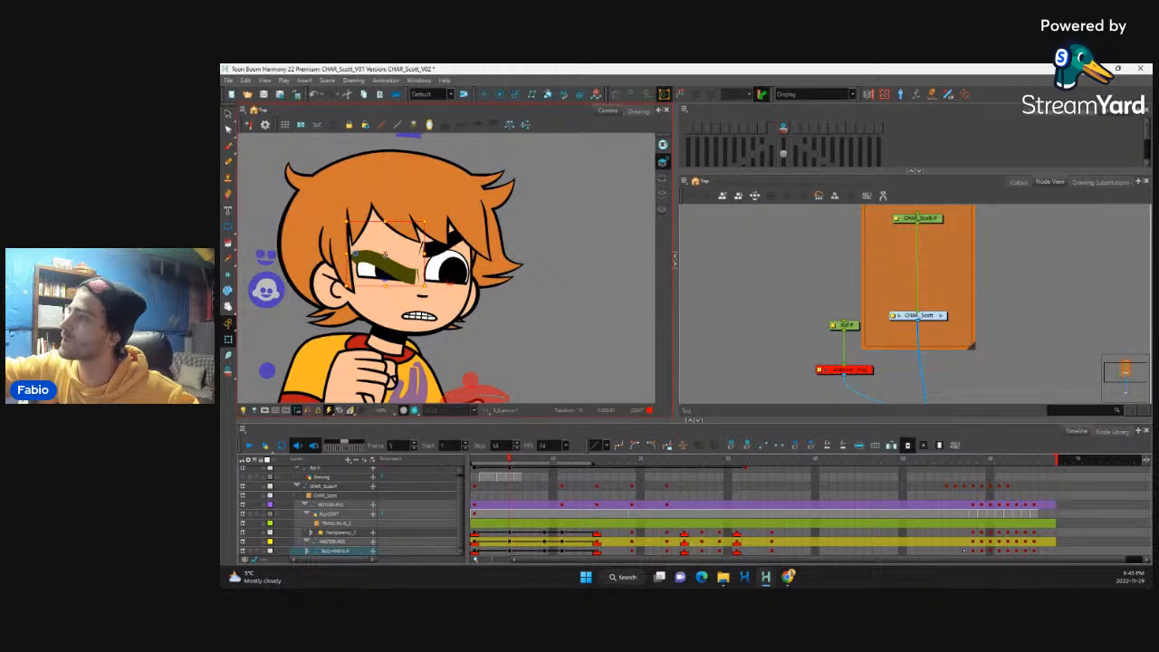
{"action": "key", "text": "shift+F11"}
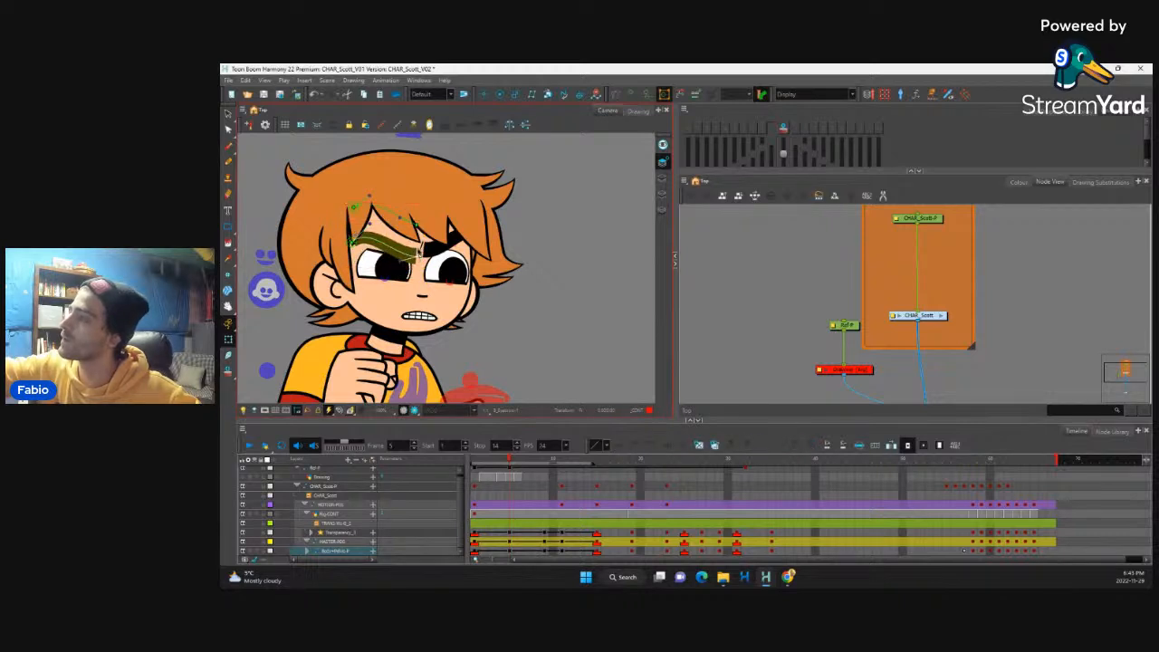
{"action": "left_click", "coordinate": [433, 245]}
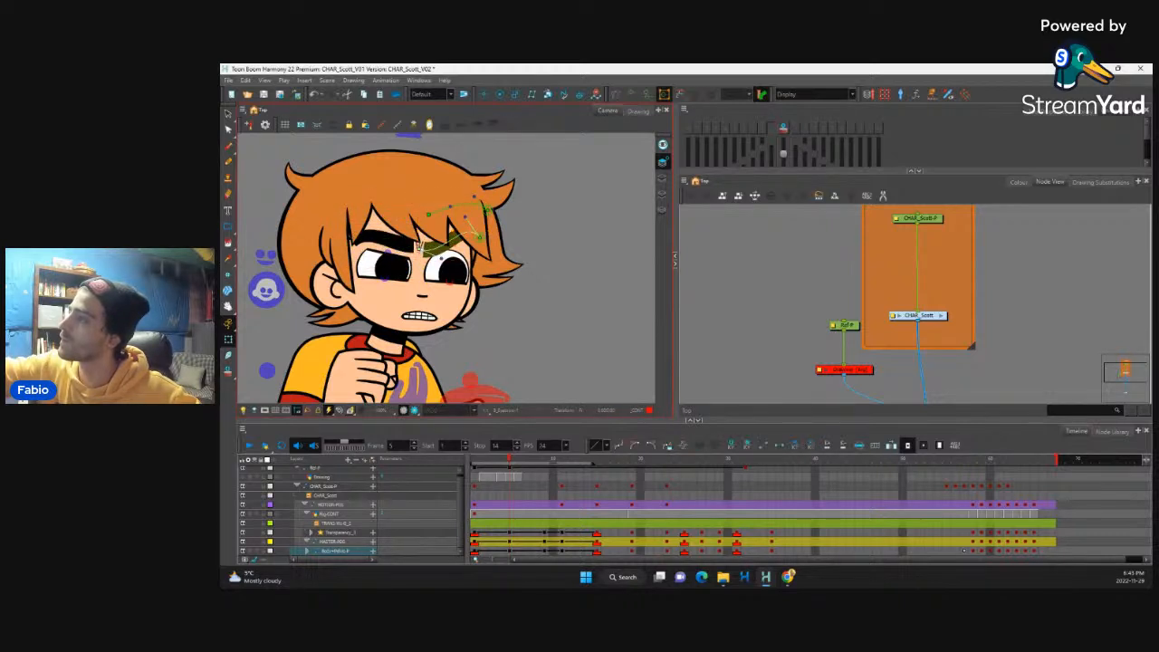
{"action": "left_click", "coordinate": [440, 245]}
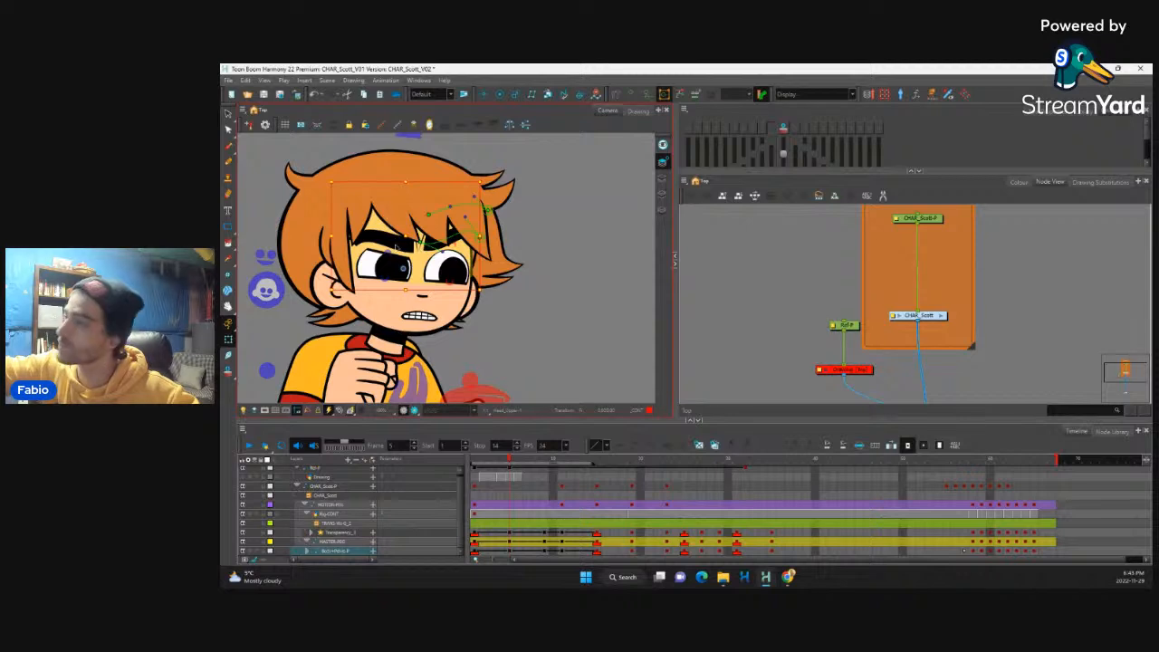
{"action": "left_click_drag", "start_coordinate": [390, 254], "coordinate": [412, 218]}
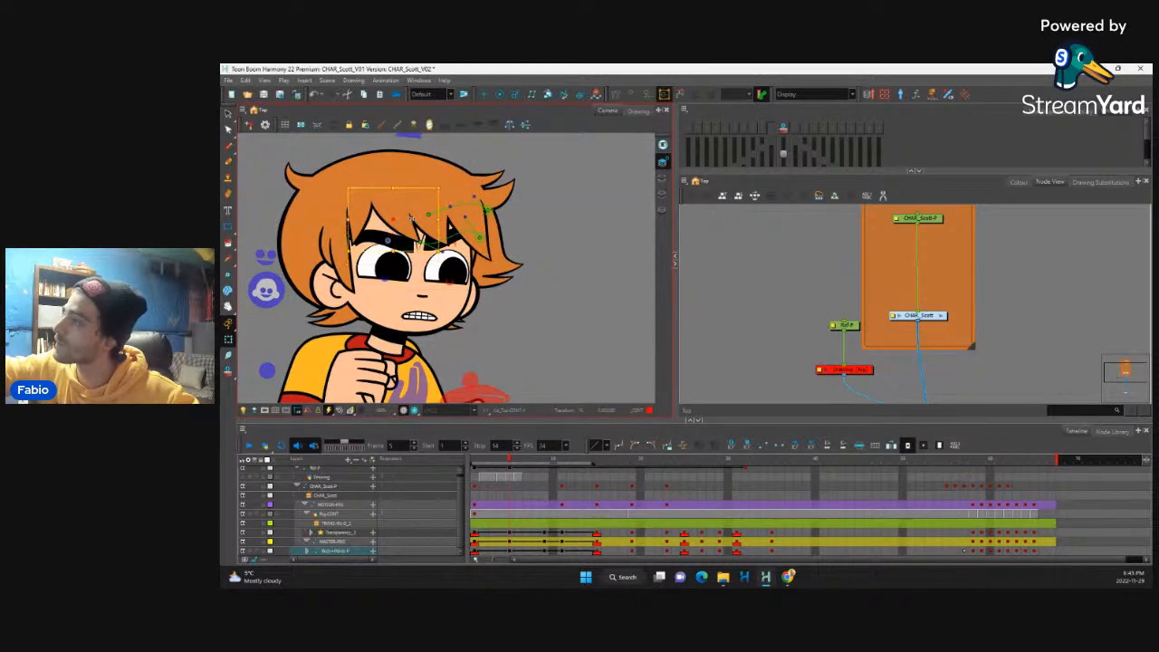
Step: Scrub and play the move into the punch from frame 1 to check the revised facial expression
{"action": "left_click_drag", "start_coordinate": [510, 460], "coordinate": [619, 478]}
{"action": "left_click_drag", "start_coordinate": [538, 494], "coordinate": [473, 490]}
{"action": "key", "text": "1"}
{"action": "key", "text": "1"}
{"action": "key", "text": "1"}
{"action": "key", "text": "1"}
{"action": "key", "text": "1"}
{"action": "key", "text": "1"}
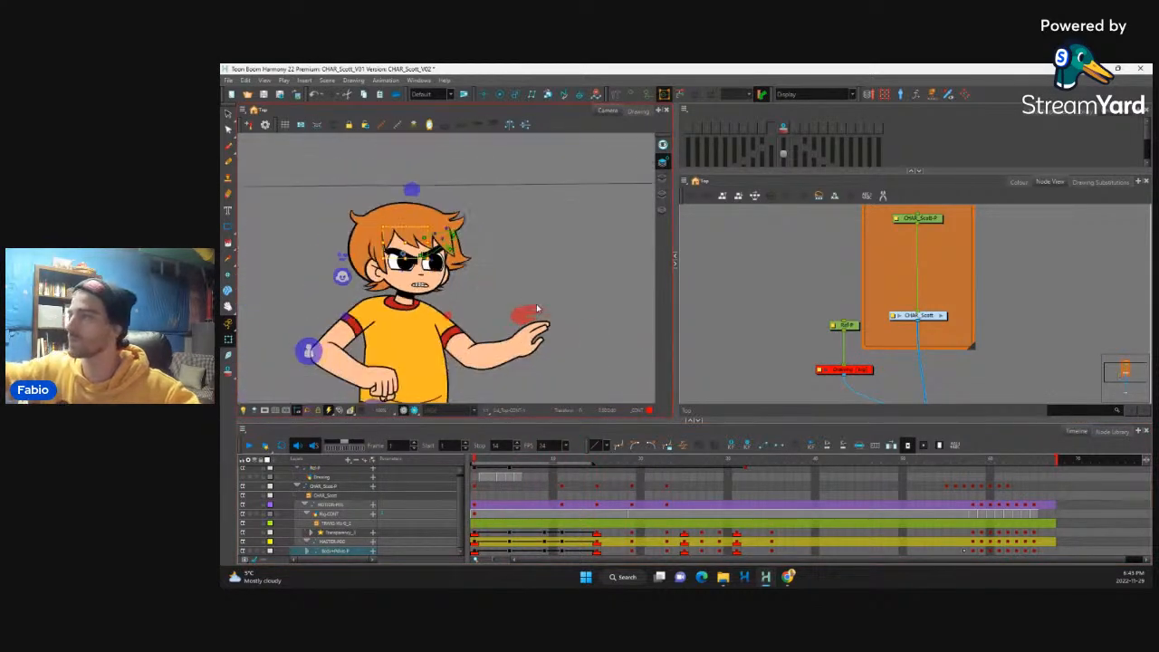
{"action": "left_click", "coordinate": [249, 446]}
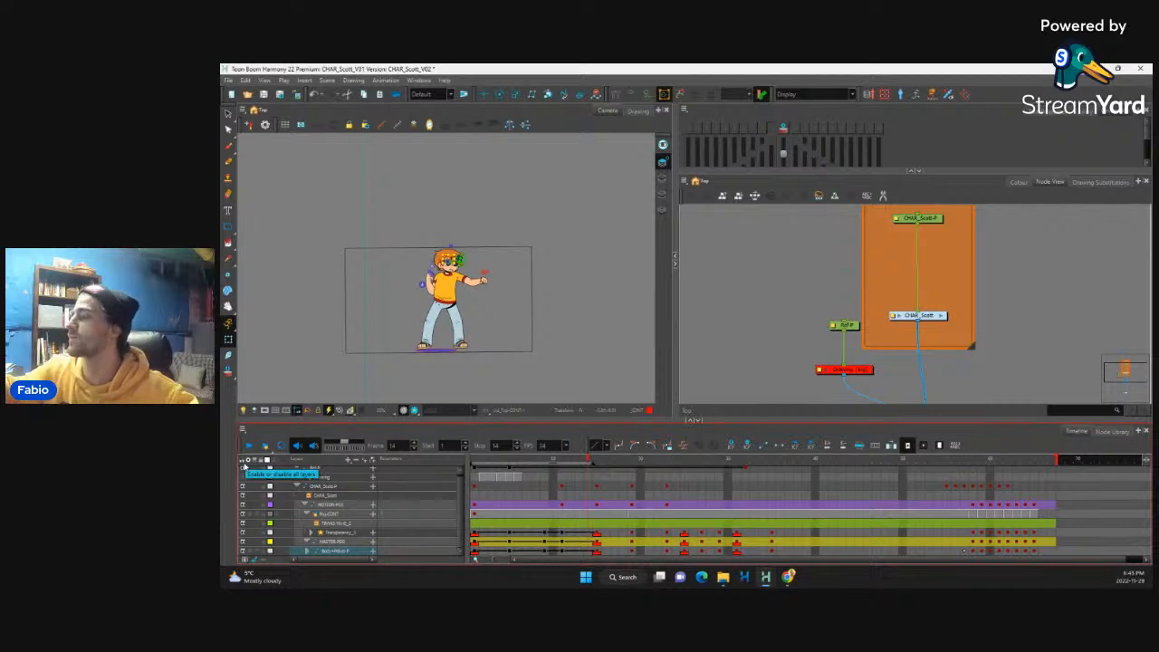
Step: Convert the character's keyframes at frame 15 to motion keyframes so the pose interpolates toward frame 19
{"action": "left_click", "coordinate": [462, 533]}
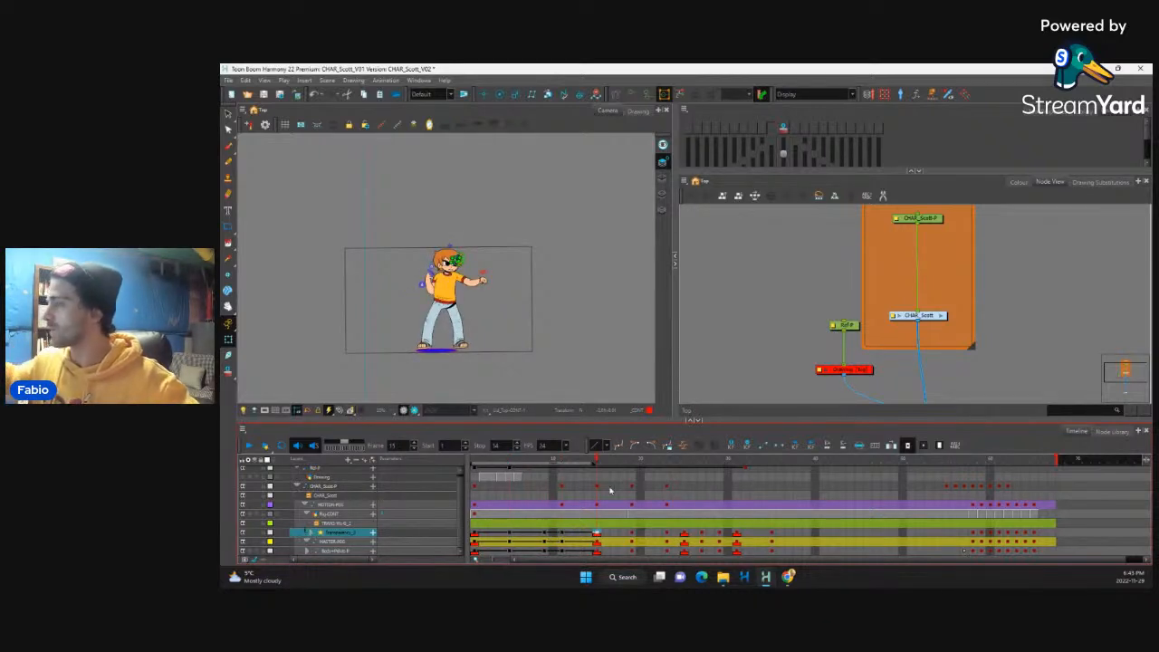
{"action": "scroll", "coordinate": [496, 254], "scroll_direction": "up", "scroll_amount": 3}
{"action": "left_click_drag", "start_coordinate": [600, 461], "coordinate": [645, 462]}
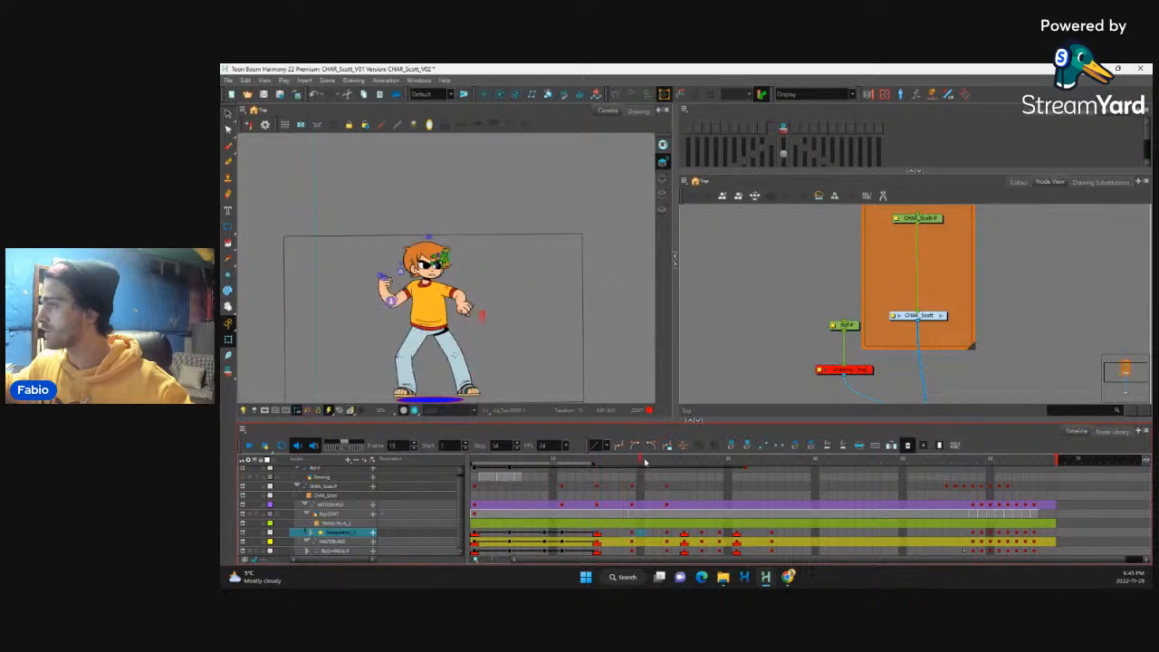
{"action": "left_click_drag", "start_coordinate": [598, 533], "coordinate": [597, 550]}
{"action": "key", "text": "ctrl+k"}
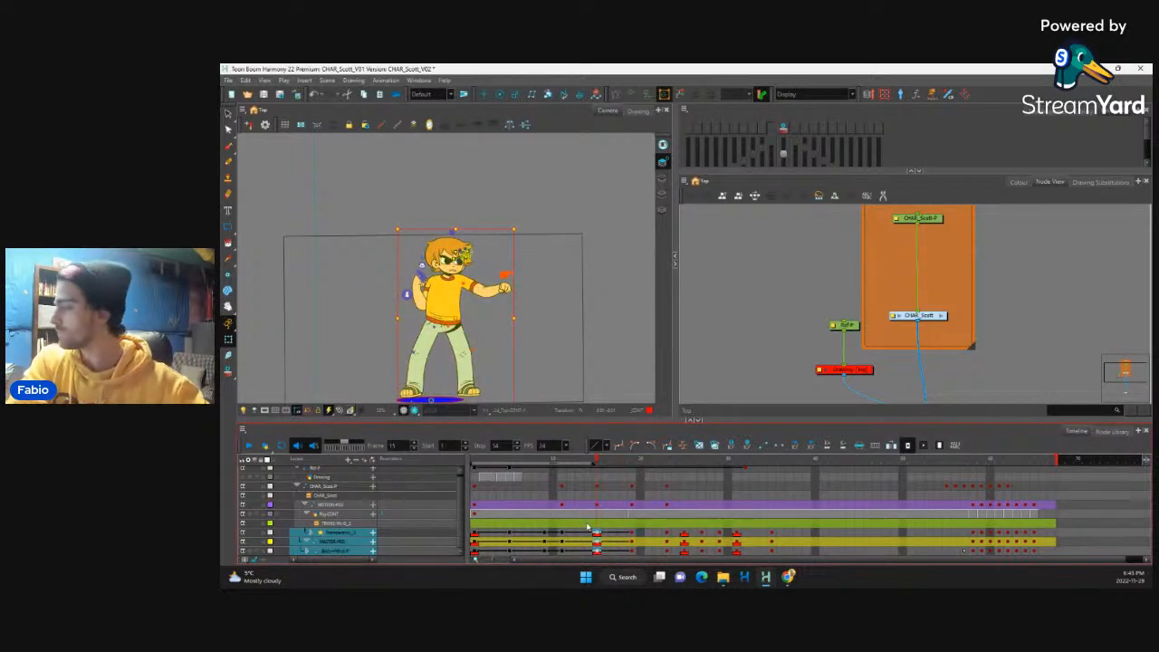
Step: Advance through the following poses and convert the keyframes at frames 19 and 23 to motion keyframes as well
{"action": "key", "text": "period"}
{"action": "key", "text": "period"}
{"action": "key", "text": "period"}
{"action": "key", "text": "period"}
{"action": "key", "text": "period"}
{"action": "key", "text": "period"}
{"action": "key", "text": "period"}
{"action": "key", "text": "period"}
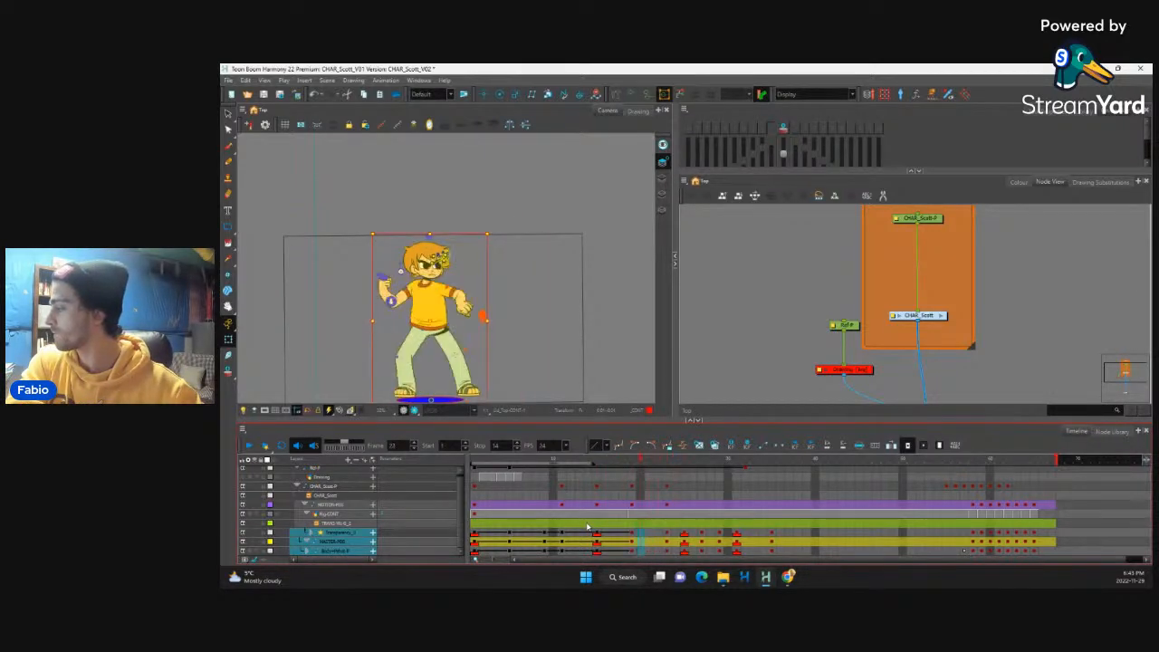
{"action": "key", "text": "period"}
{"action": "key", "text": "period"}
{"action": "key", "text": "period"}
{"action": "key", "text": "period"}
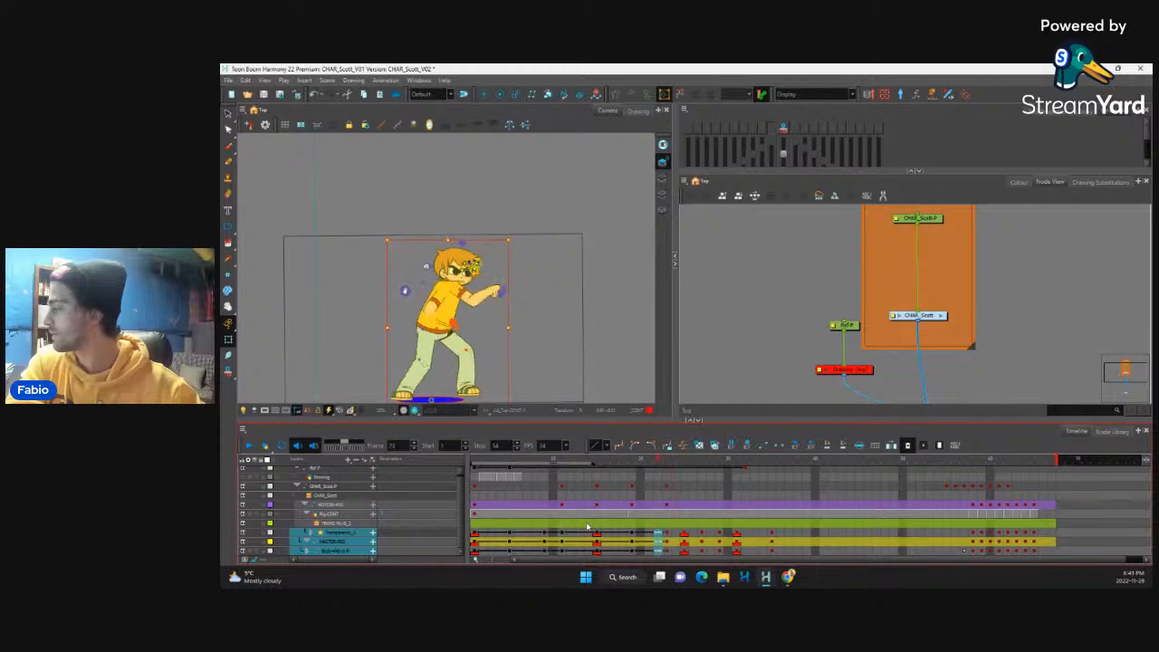
{"action": "key", "text": "period"}
{"action": "key", "text": "period"}
{"action": "key", "text": "period"}
{"action": "key", "text": "period"}
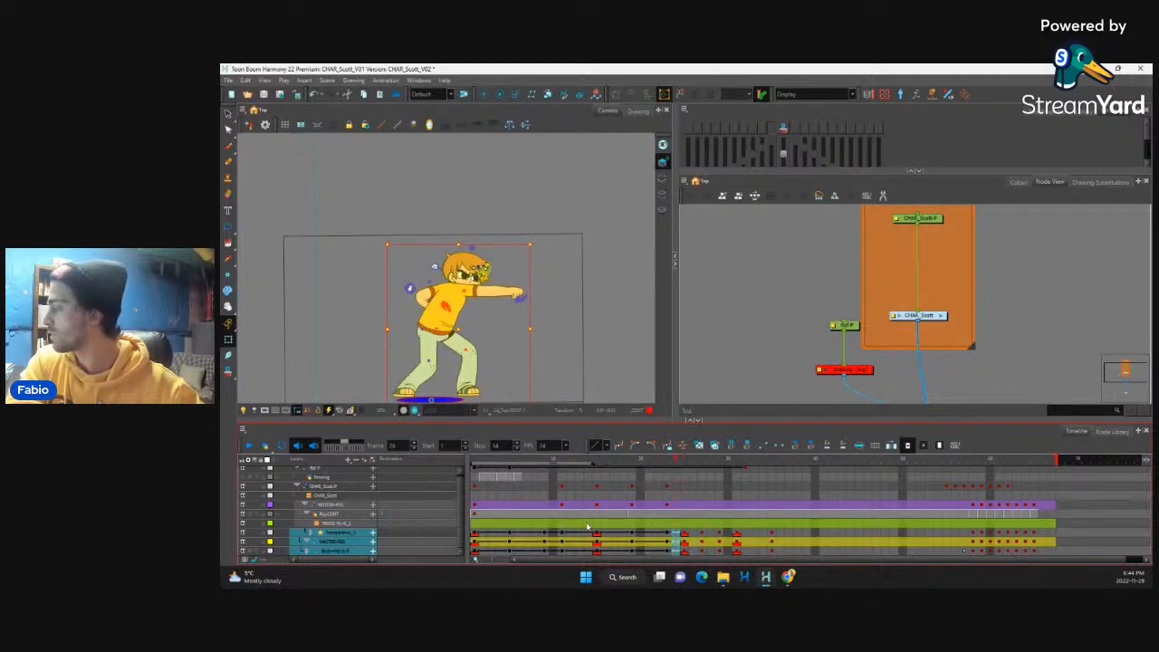
Step: Review the interpolated motion from frame 11 onward and extend the playback range to stop at frame 27
{"action": "left_click", "coordinate": [562, 534]}
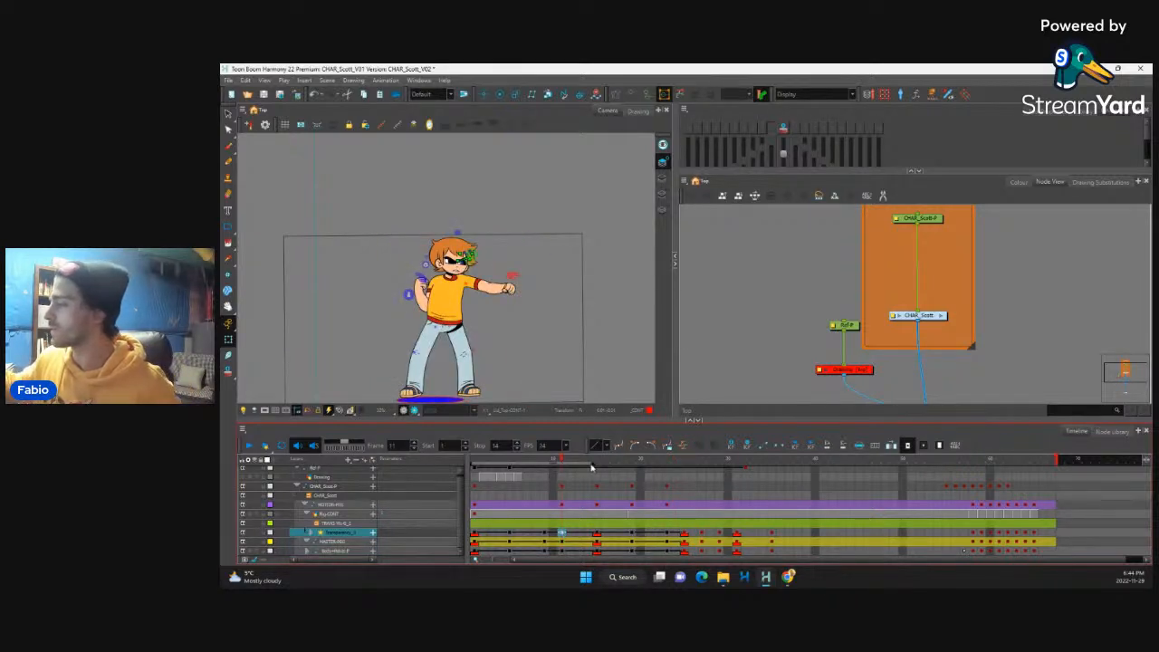
{"action": "key", "text": "period"}
{"action": "key", "text": "period"}
{"action": "key", "text": "period"}
{"action": "key", "text": "period"}
{"action": "key", "text": "period"}
{"action": "key", "text": "period"}
{"action": "key", "text": "period"}
{"action": "key", "text": "period"}
{"action": "key", "text": "period"}
{"action": "key", "text": "period"}
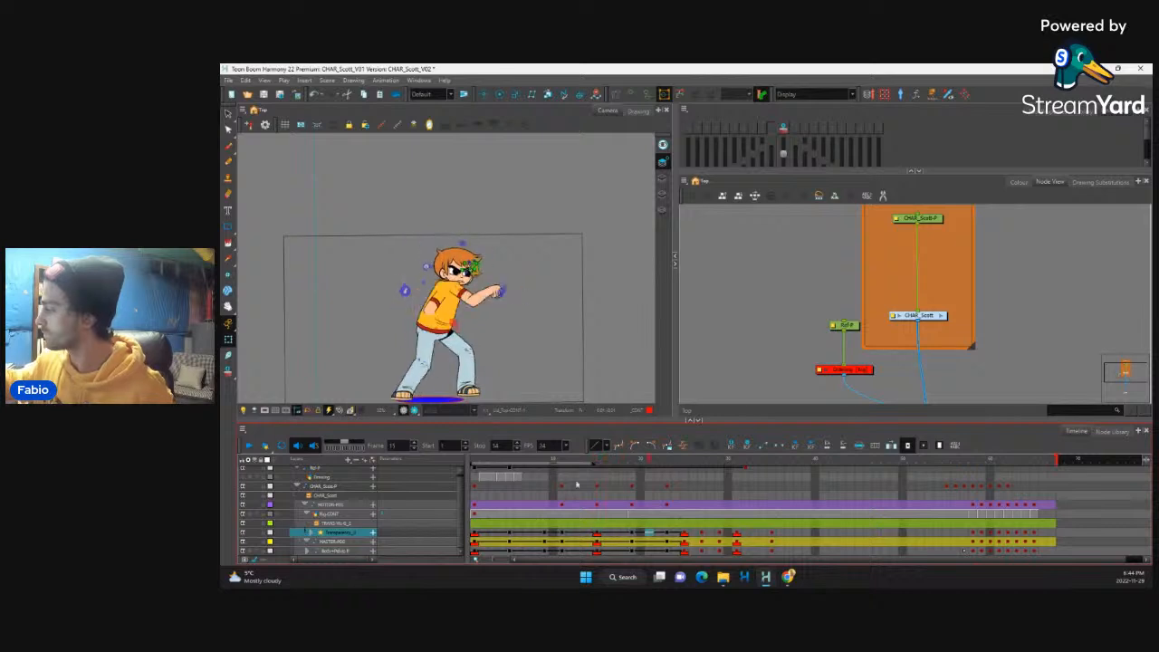
{"action": "key", "text": "comma"}
{"action": "key", "text": "comma"}
{"action": "key", "text": "comma"}
{"action": "key", "text": "comma"}
{"action": "key", "text": "comma"}
{"action": "key", "text": "comma"}
{"action": "key", "text": "comma"}
{"action": "key", "text": "comma"}
{"action": "key", "text": "comma"}
{"action": "key", "text": "comma"}
{"action": "key", "text": "comma"}
{"action": "key", "text": "comma"}
{"action": "left_click_drag", "start_coordinate": [595, 465], "coordinate": [721, 470]}
{"action": "left_click_drag", "start_coordinate": [555, 462], "coordinate": [673, 470]}
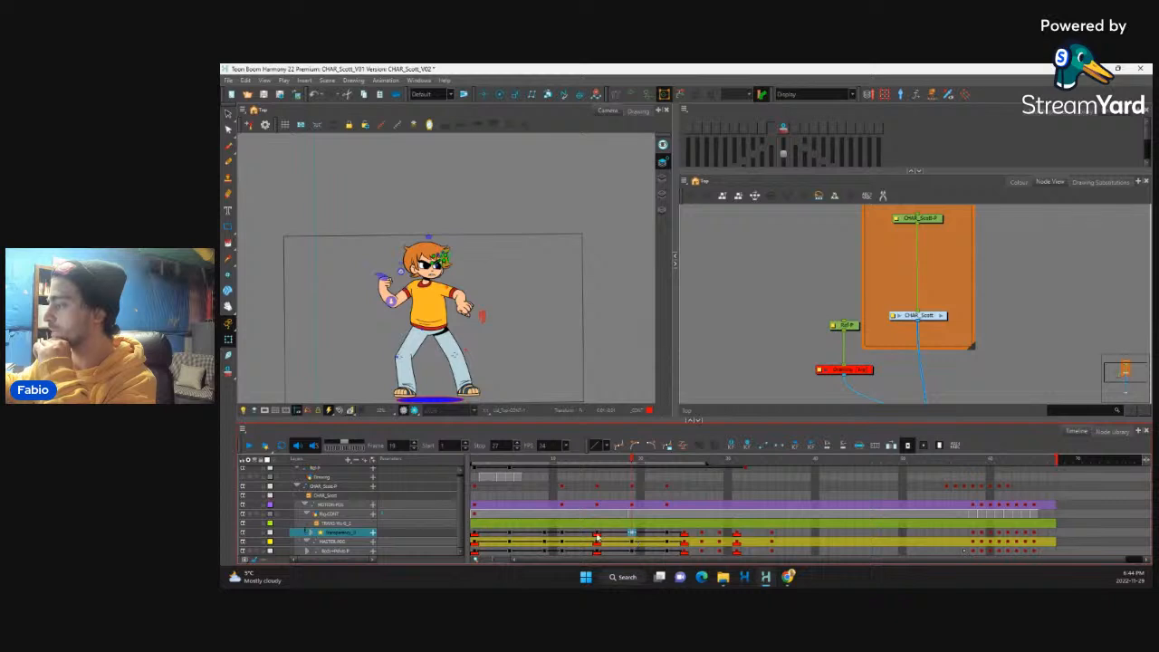
Step: Ease into the frame 19 keyframes with a left time ratio of 75 and check the in-betweens after frame 15
{"action": "left_click_drag", "start_coordinate": [597, 537], "coordinate": [633, 552]}
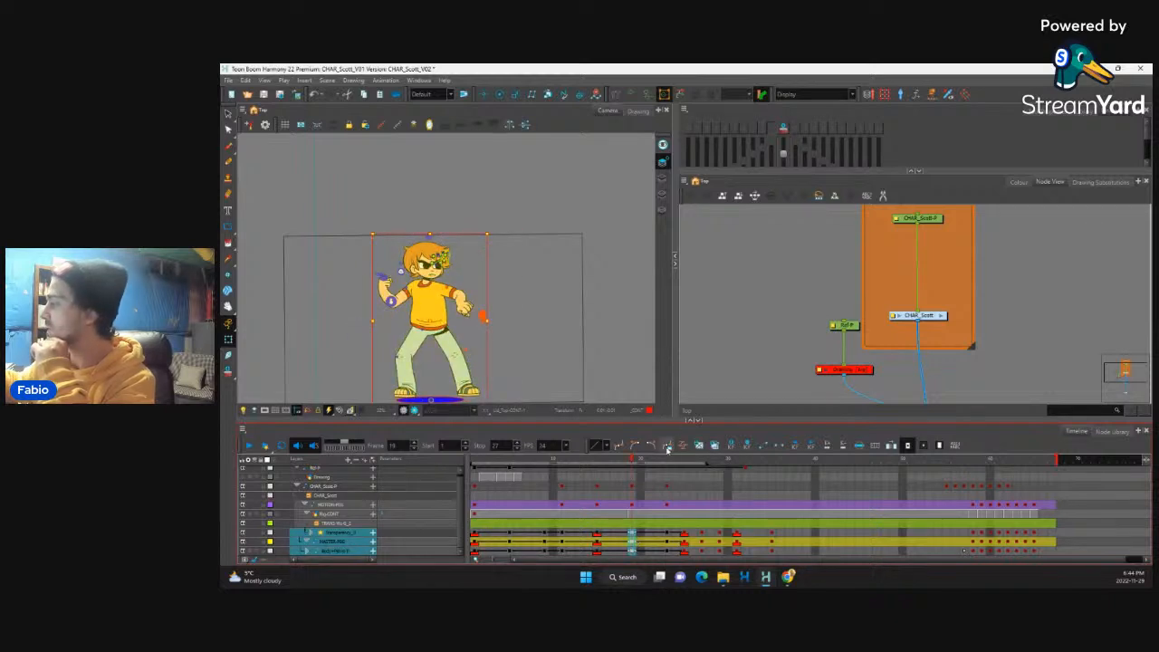
{"action": "left_click", "coordinate": [646, 353]}
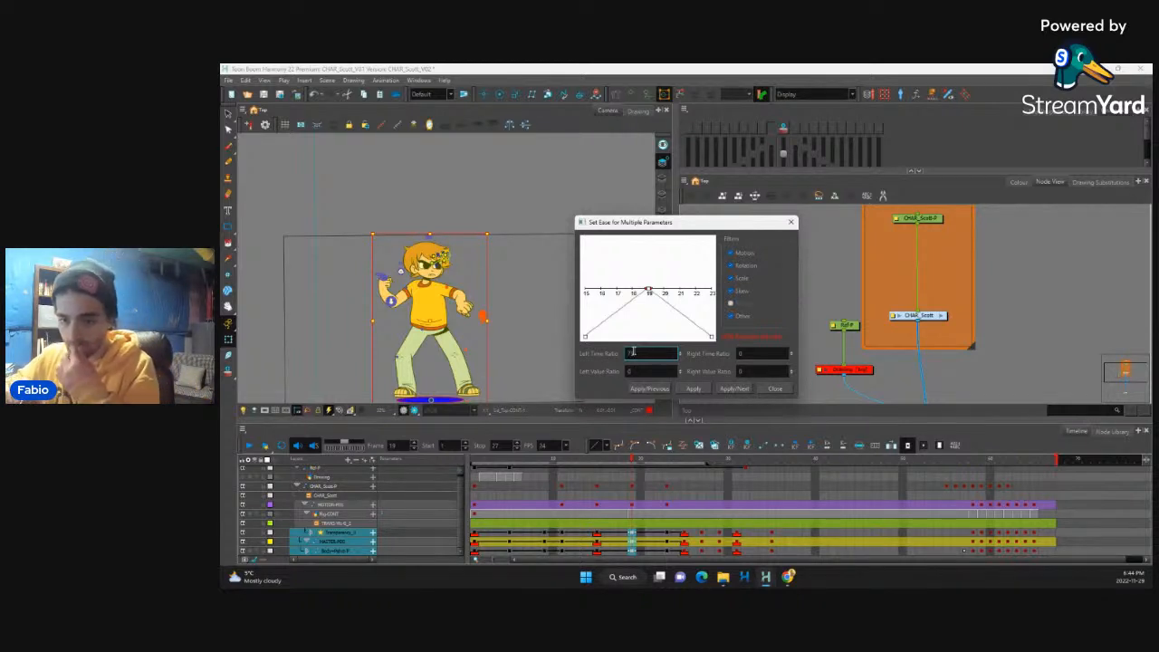
{"action": "left_click", "coordinate": [697, 389]}
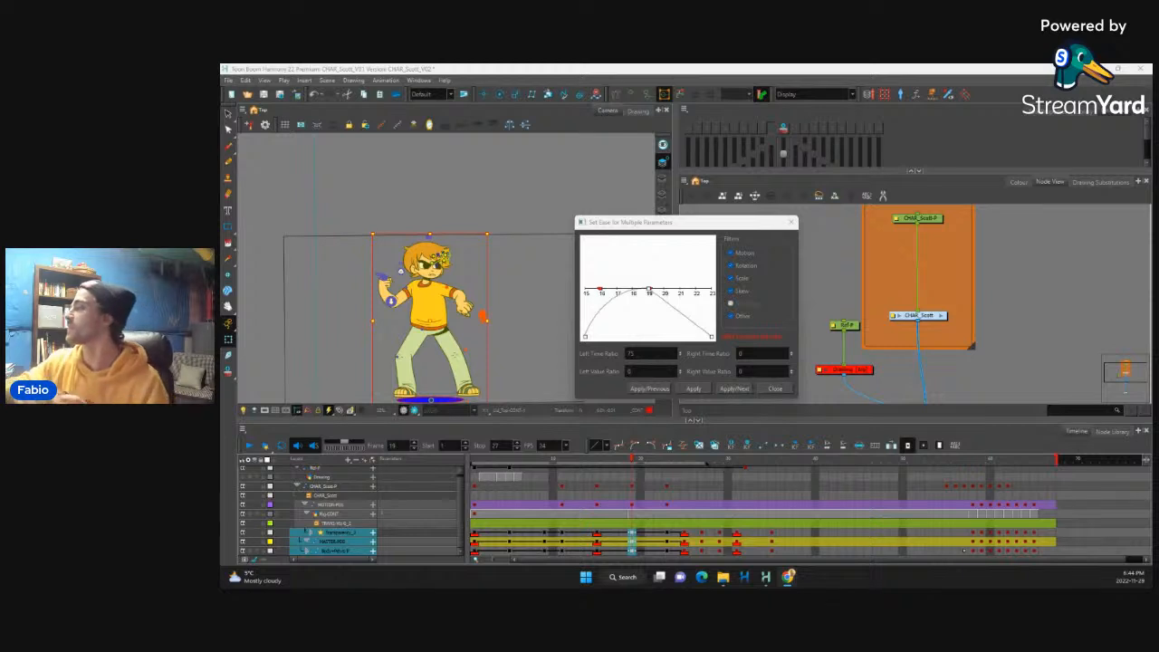
{"action": "left_click", "coordinate": [772, 388]}
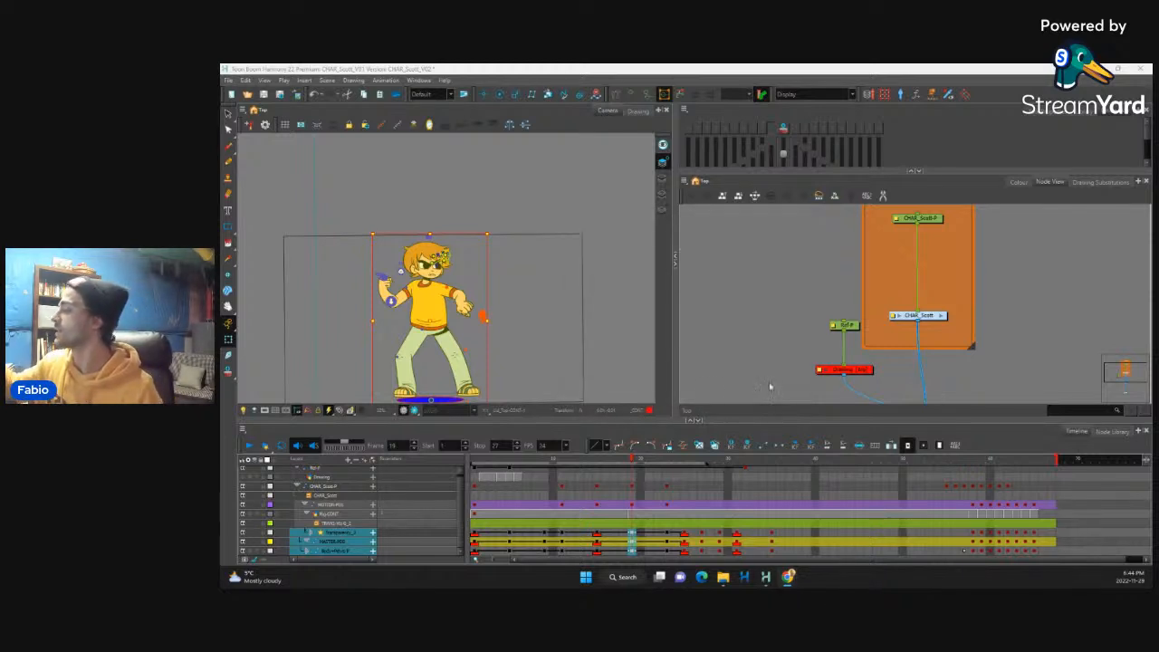
{"action": "left_click", "coordinate": [595, 535]}
{"action": "left_click_drag", "start_coordinate": [600, 463], "coordinate": [606, 490]}
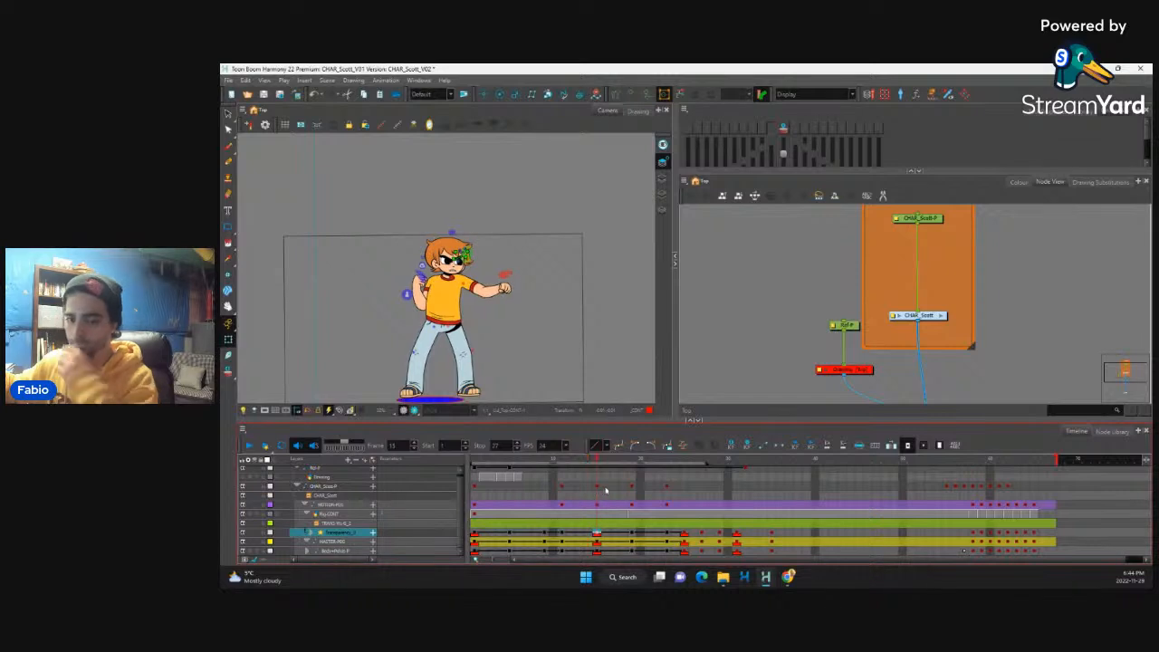
{"action": "left_click", "coordinate": [614, 533]}
{"action": "key", "text": "."}
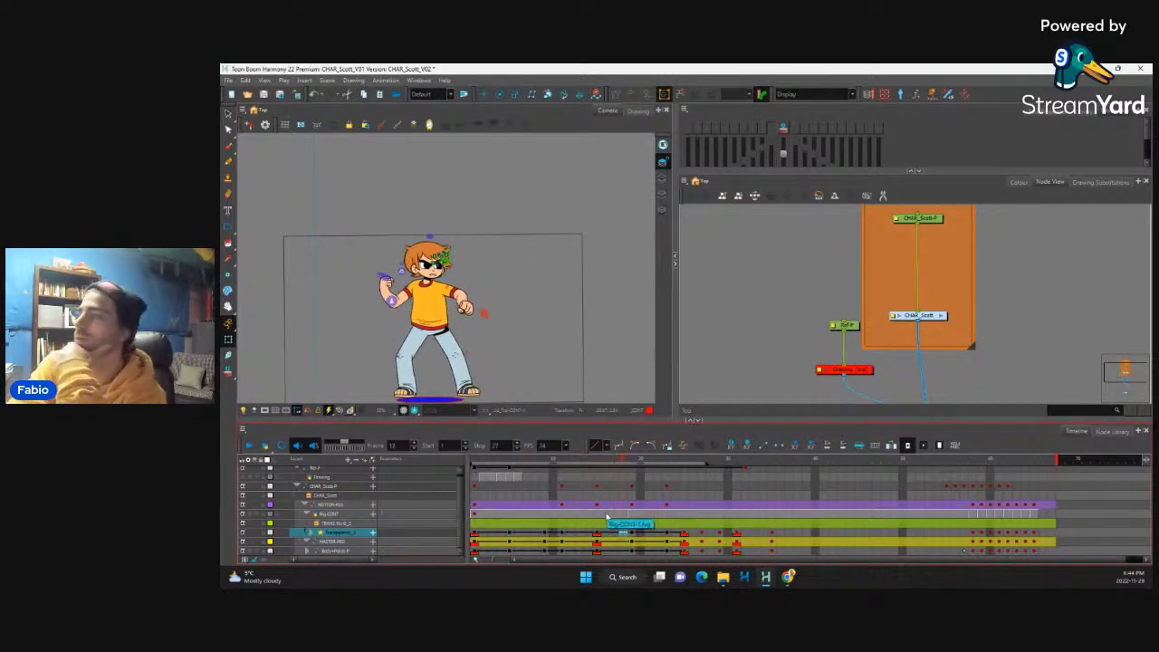
{"action": "key", "text": "."}
{"action": "key", "text": "."}
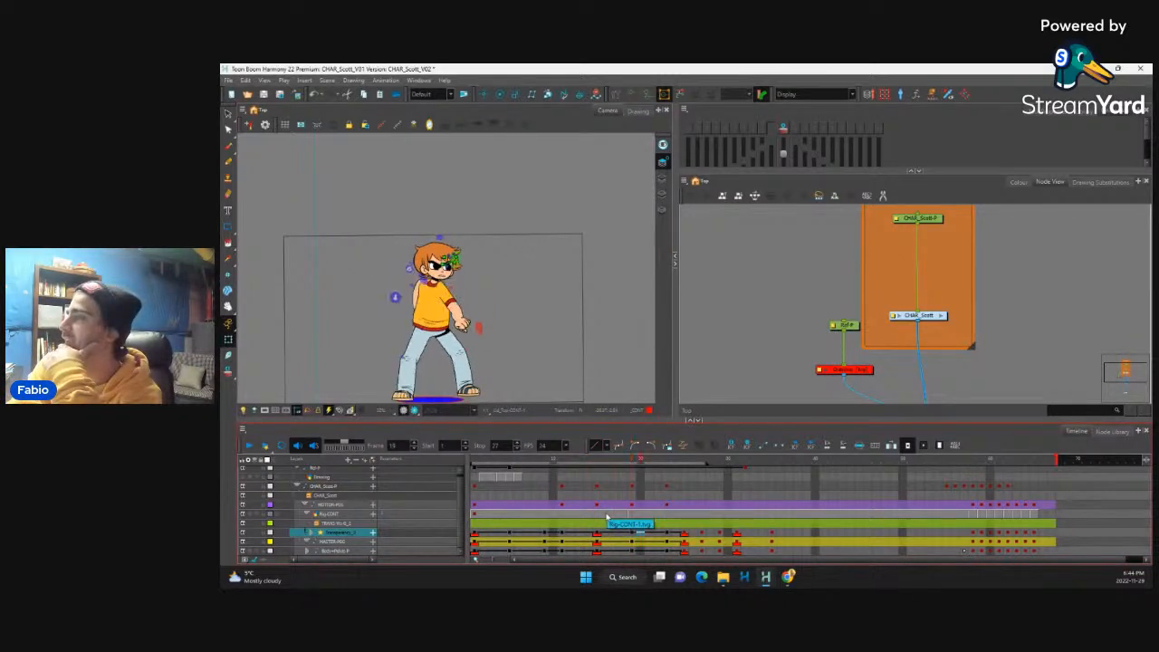
Step: Ease out of the frame 19 keyframes with a right time ratio of 50 and scrub through the resulting motion
{"action": "left_click_drag", "start_coordinate": [633, 550], "coordinate": [633, 532]}
{"action": "left_click", "coordinate": [683, 446]}
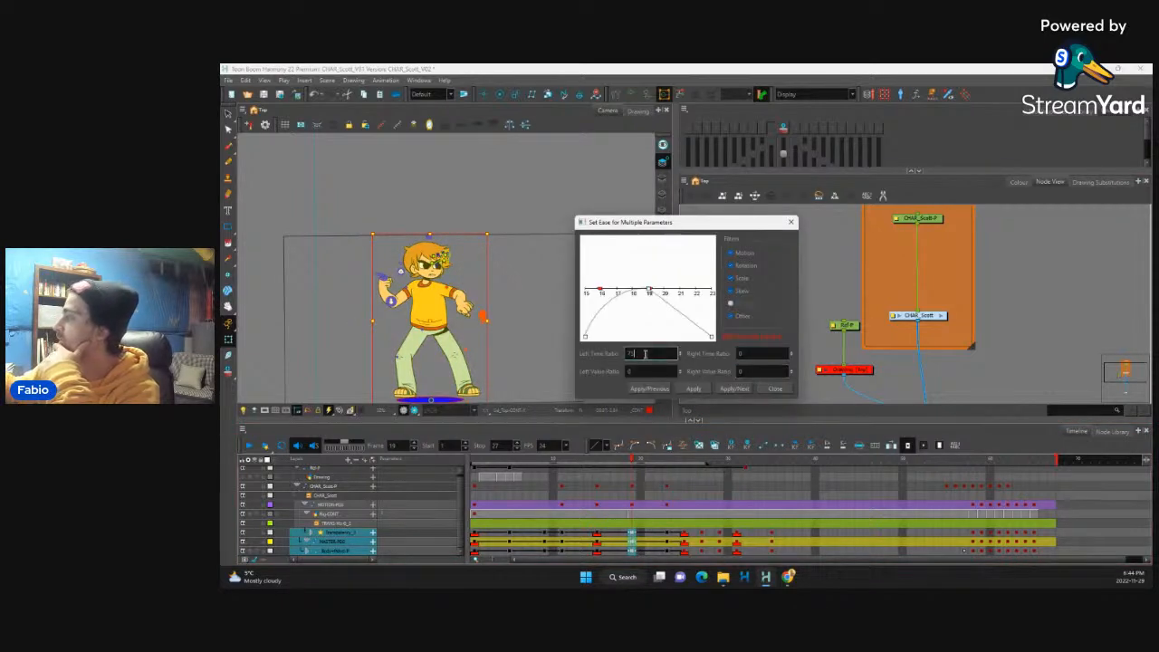
{"action": "left_click", "coordinate": [750, 354]}
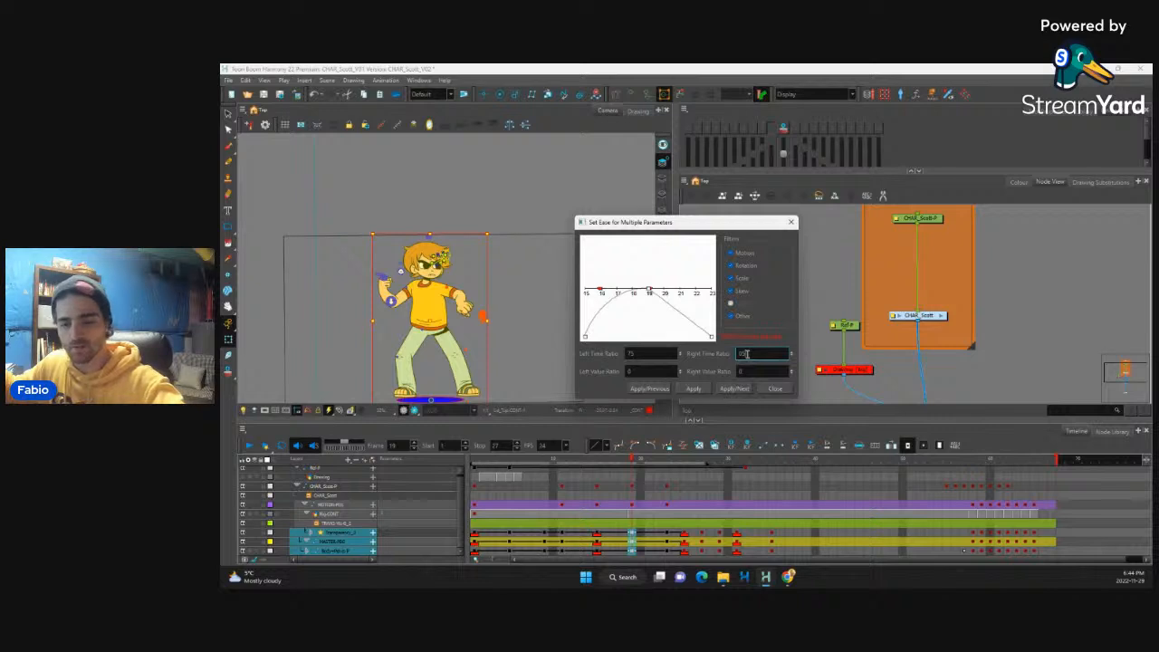
{"action": "left_click", "coordinate": [695, 388]}
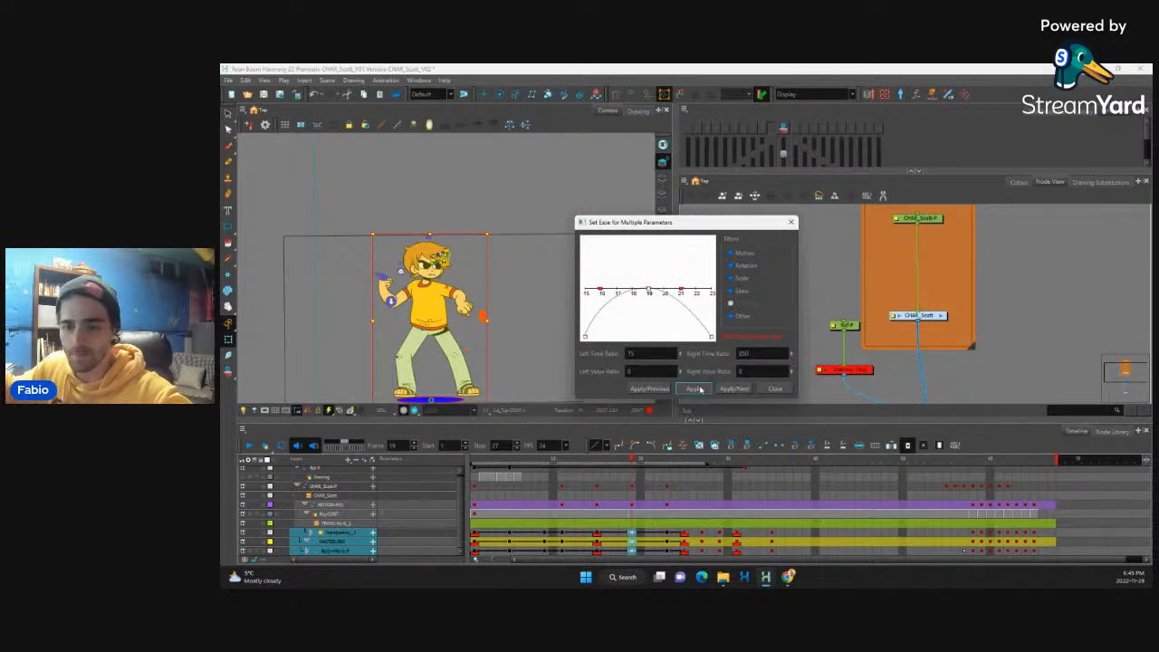
{"action": "left_click", "coordinate": [776, 389]}
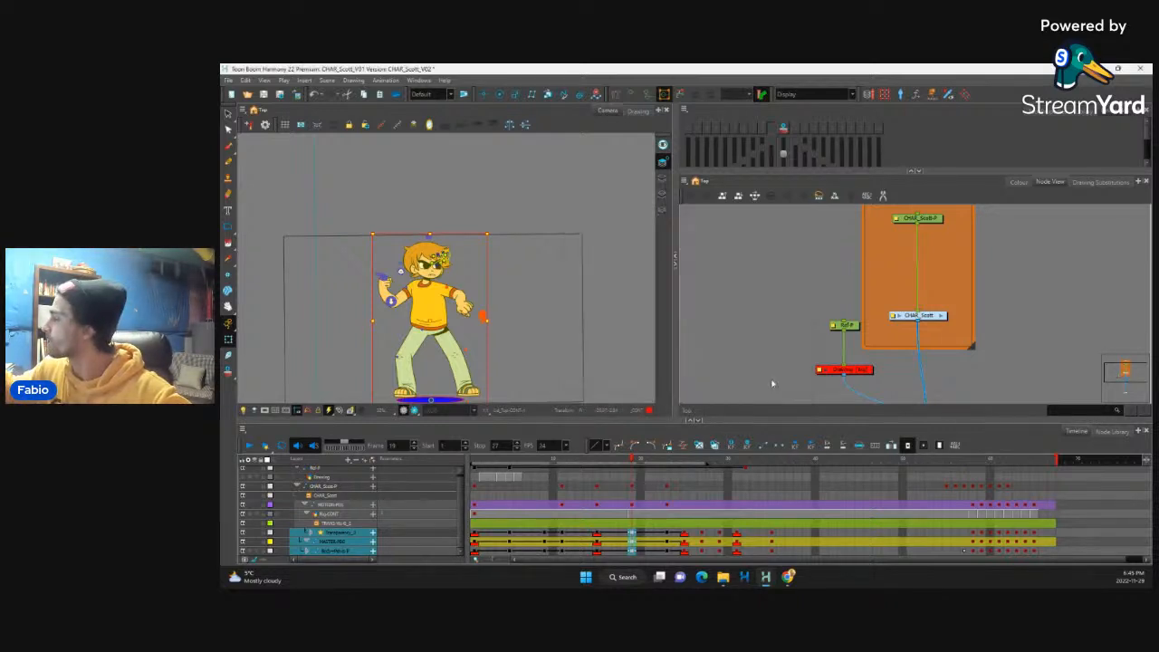
{"action": "left_click", "coordinate": [601, 478]}
{"action": "left_click_drag", "start_coordinate": [600, 462], "coordinate": [692, 433]}
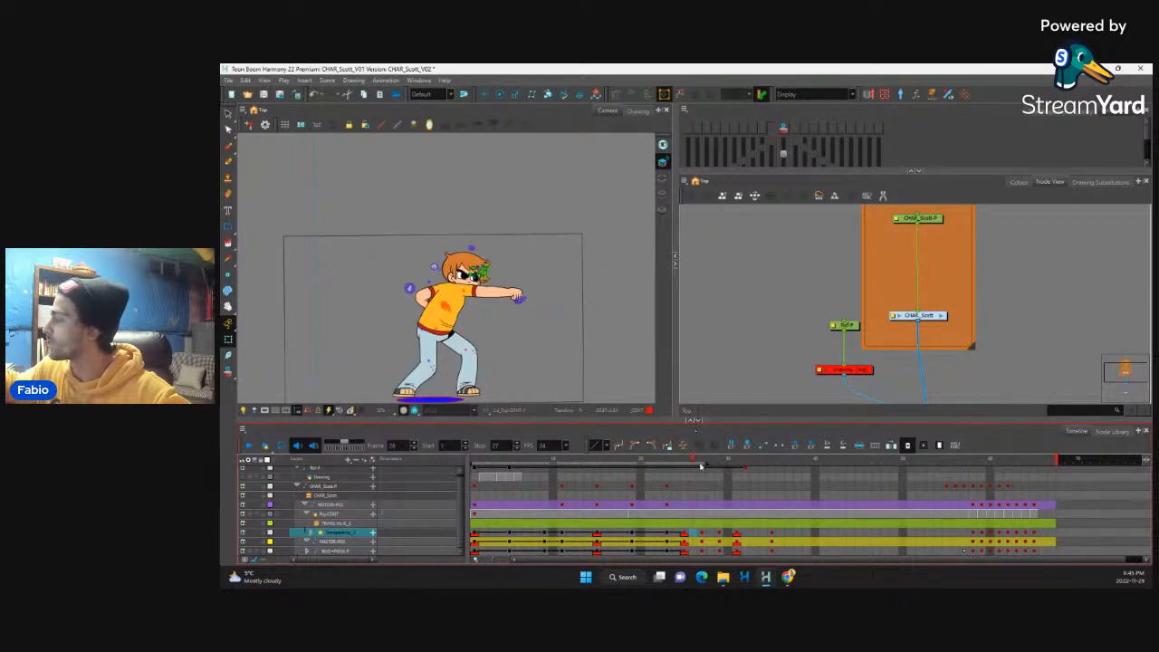
Step: Extend the exposure at frame 23 by two frames across the character's layers, pushing the following keyframes back
{"action": "left_click_drag", "start_coordinate": [667, 478], "coordinate": [668, 551]}
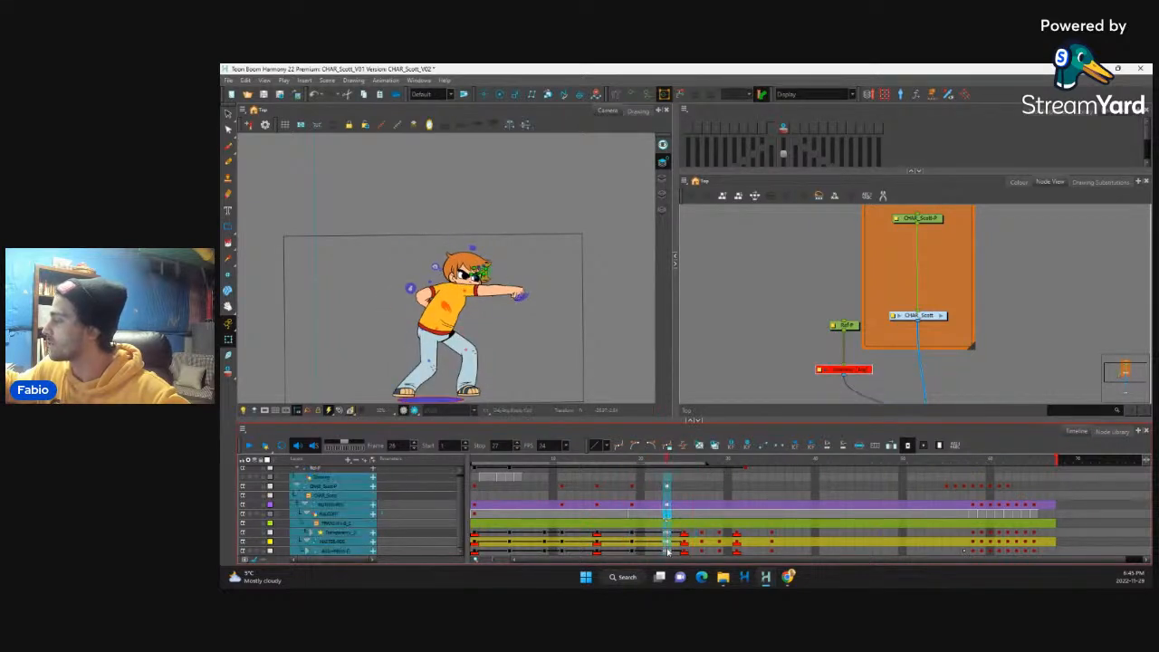
{"action": "key", "text": "plus"}
{"action": "key", "text": "plus"}
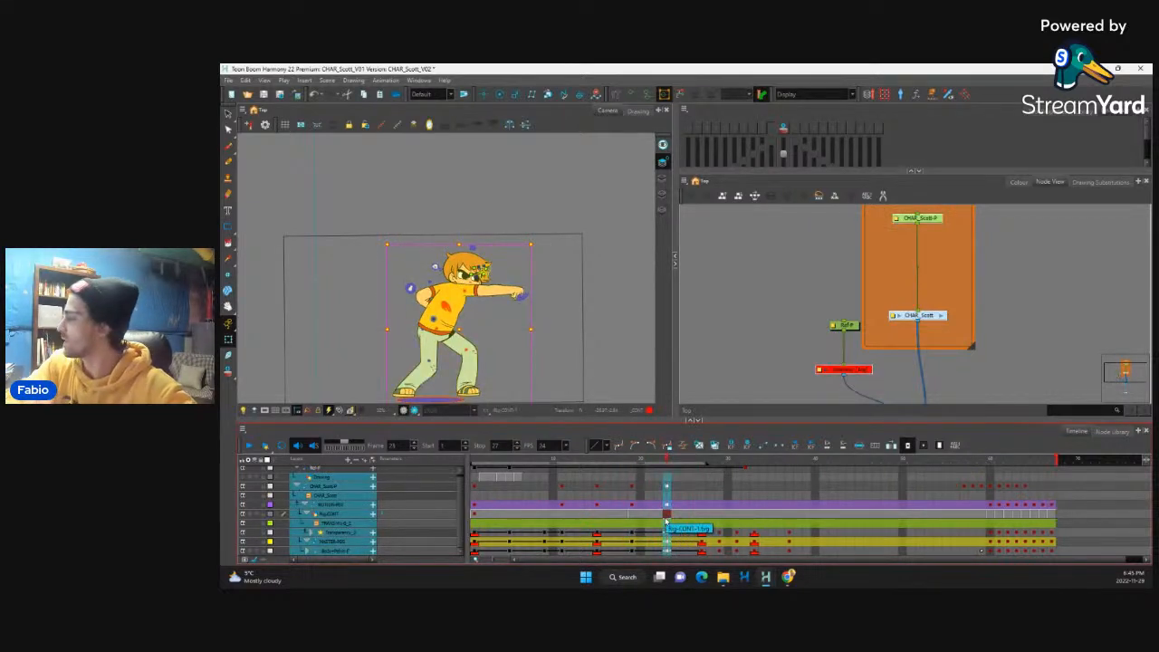
Step: Play back the sequence up to frame 27 to review the eased transition and the retimed second punch
{"action": "left_click", "coordinate": [597, 536]}
{"action": "left_click", "coordinate": [952, 489]}
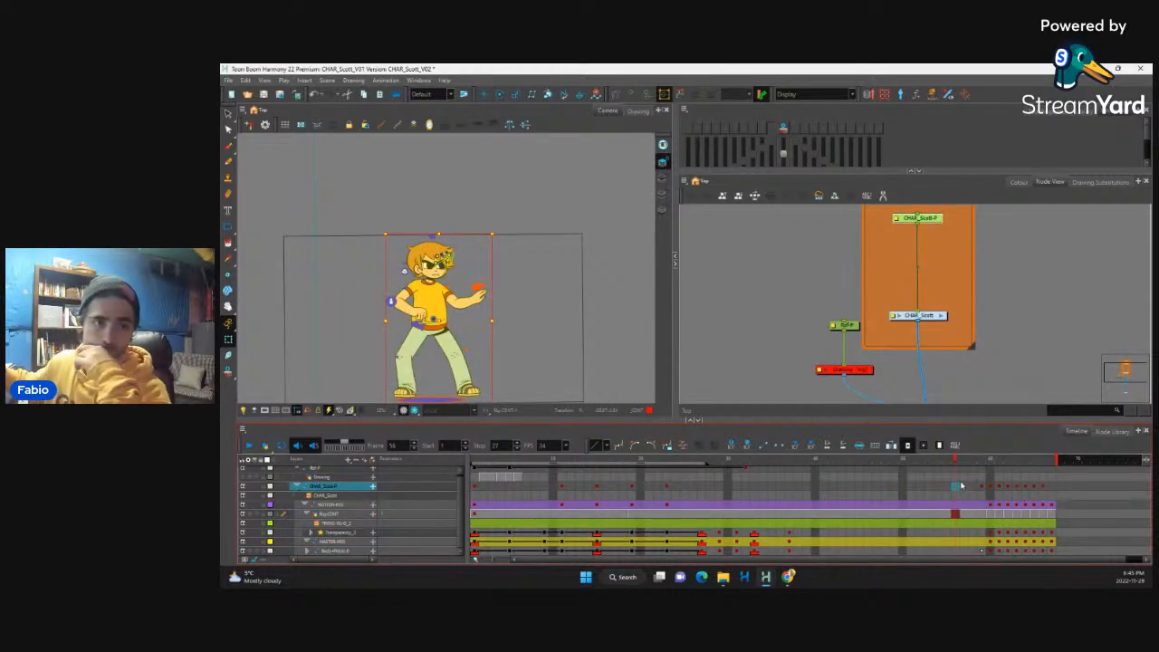
{"action": "left_click", "coordinate": [531, 532]}
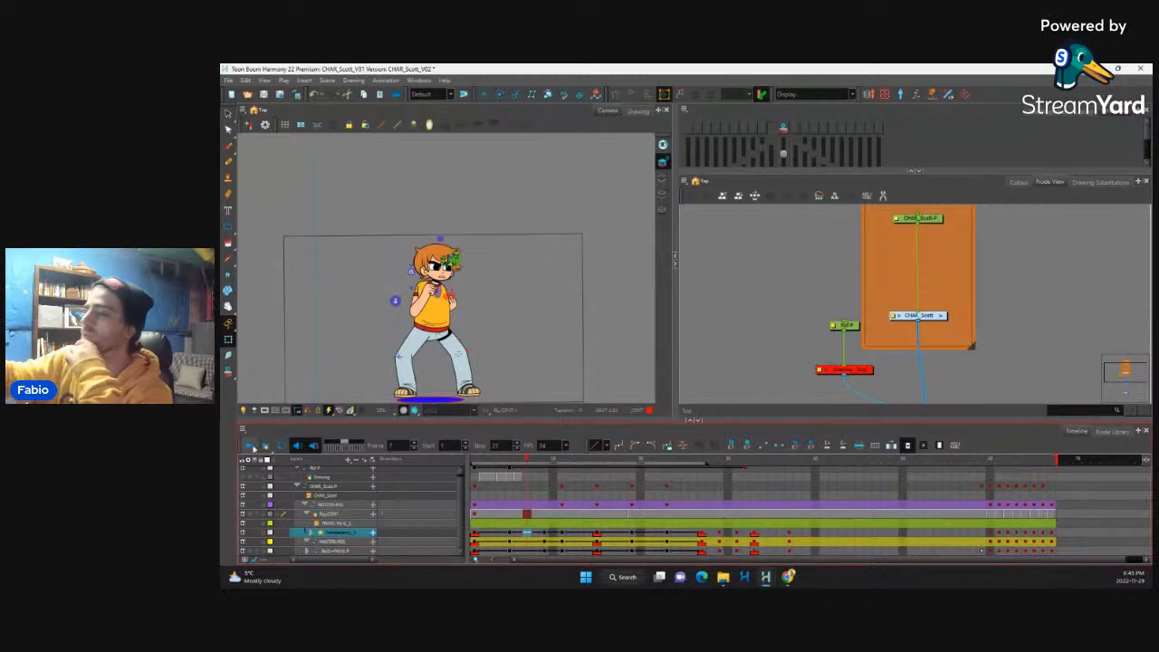
{"action": "left_click", "coordinate": [251, 446]}
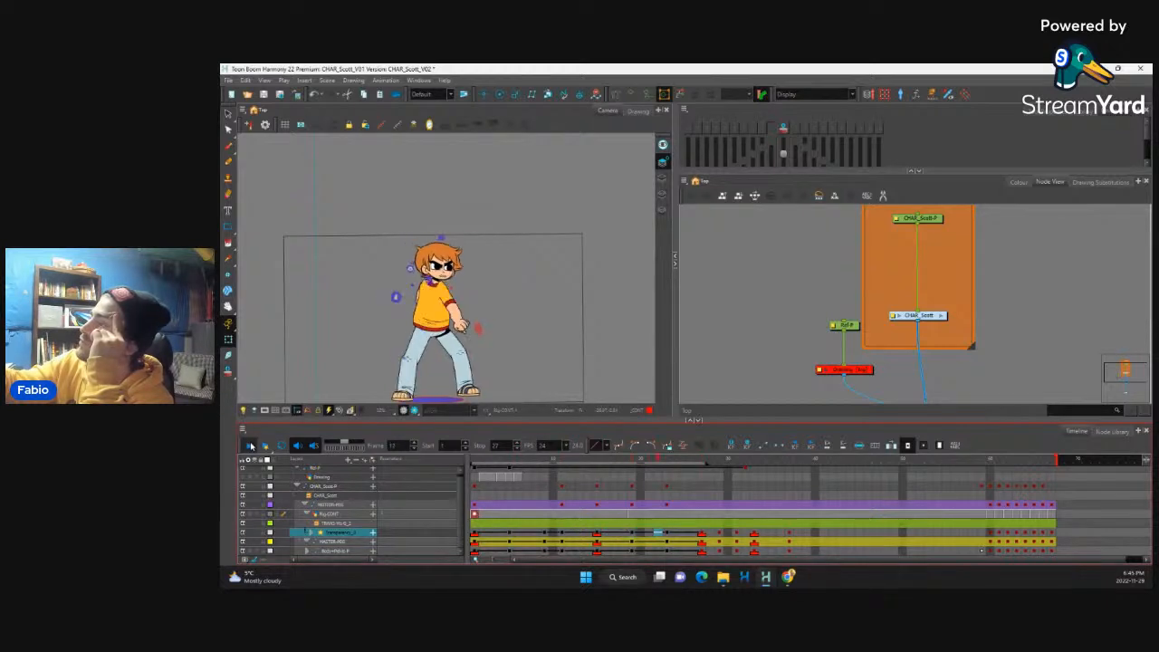
{"action": "left_click", "coordinate": [550, 543]}
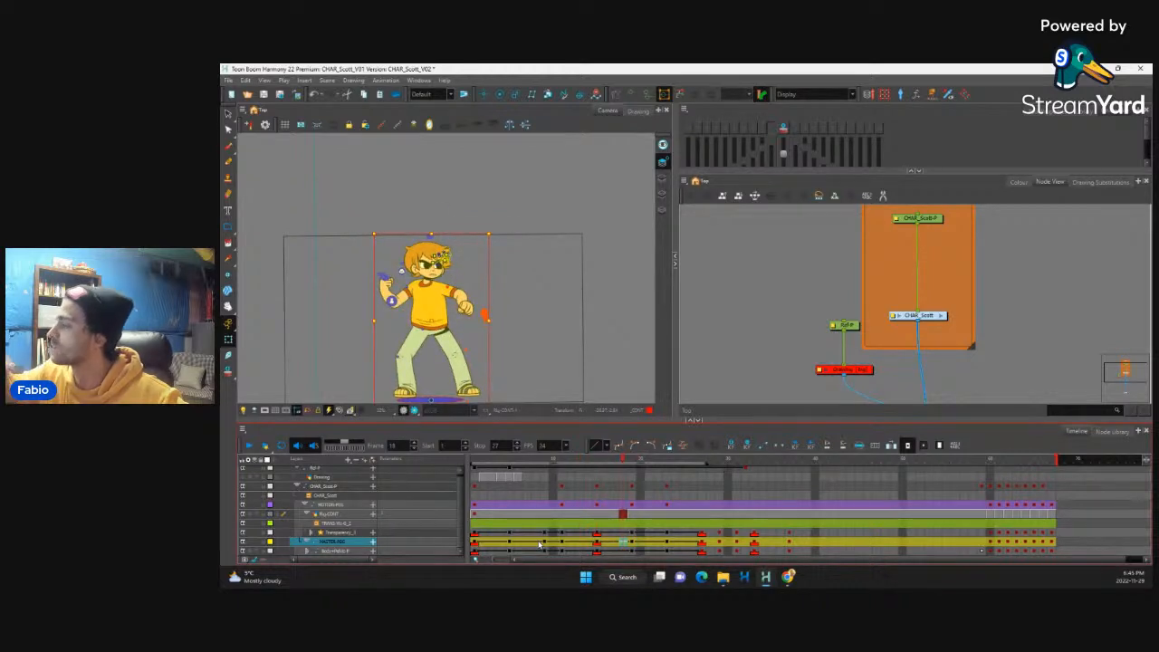
Step: Extend the exposure at frame 18 by two frames across all of the character's layers
{"action": "left_click_drag", "start_coordinate": [624, 532], "coordinate": [624, 552]}
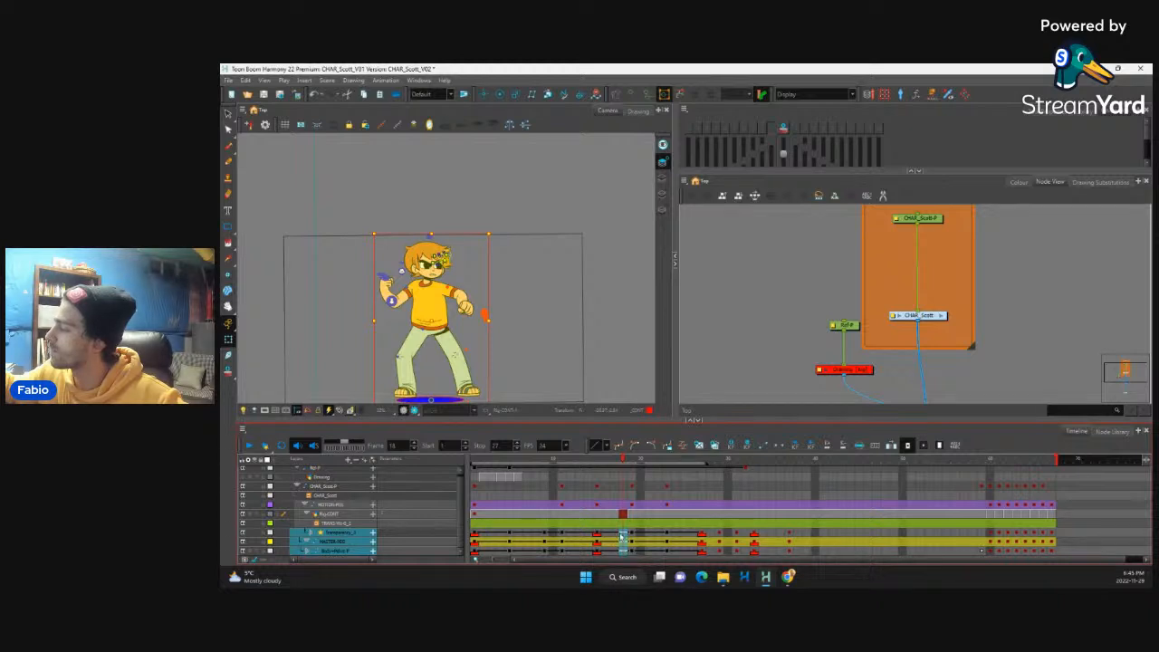
{"action": "key", "text": "comma"}
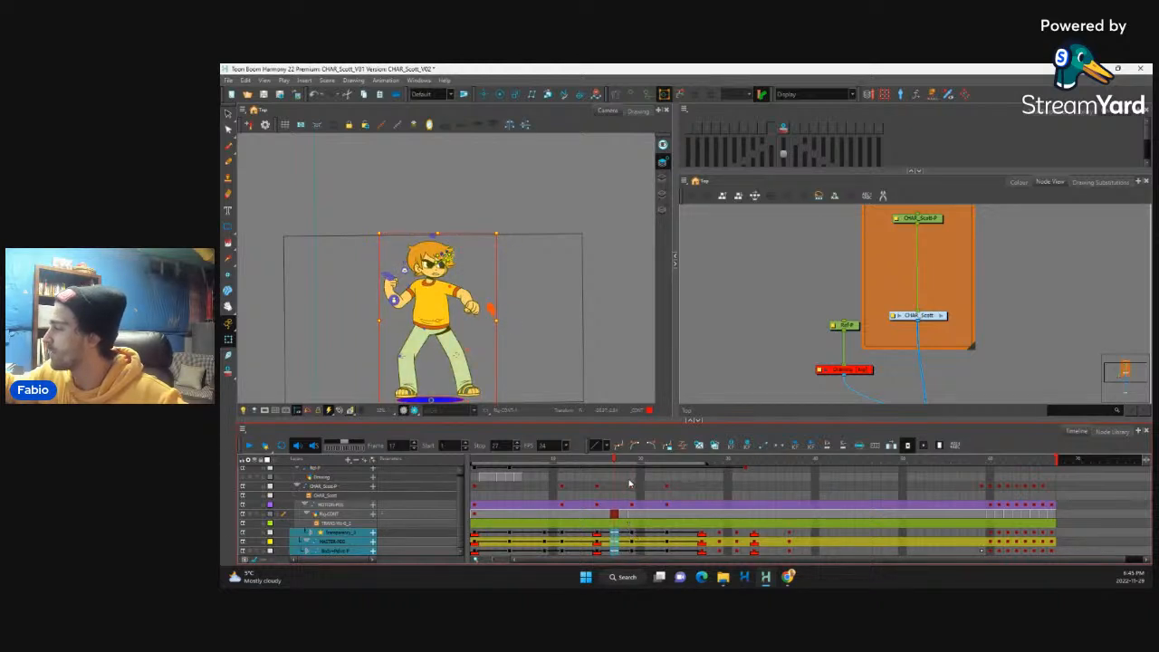
{"action": "left_click_drag", "start_coordinate": [624, 479], "coordinate": [624, 552]}
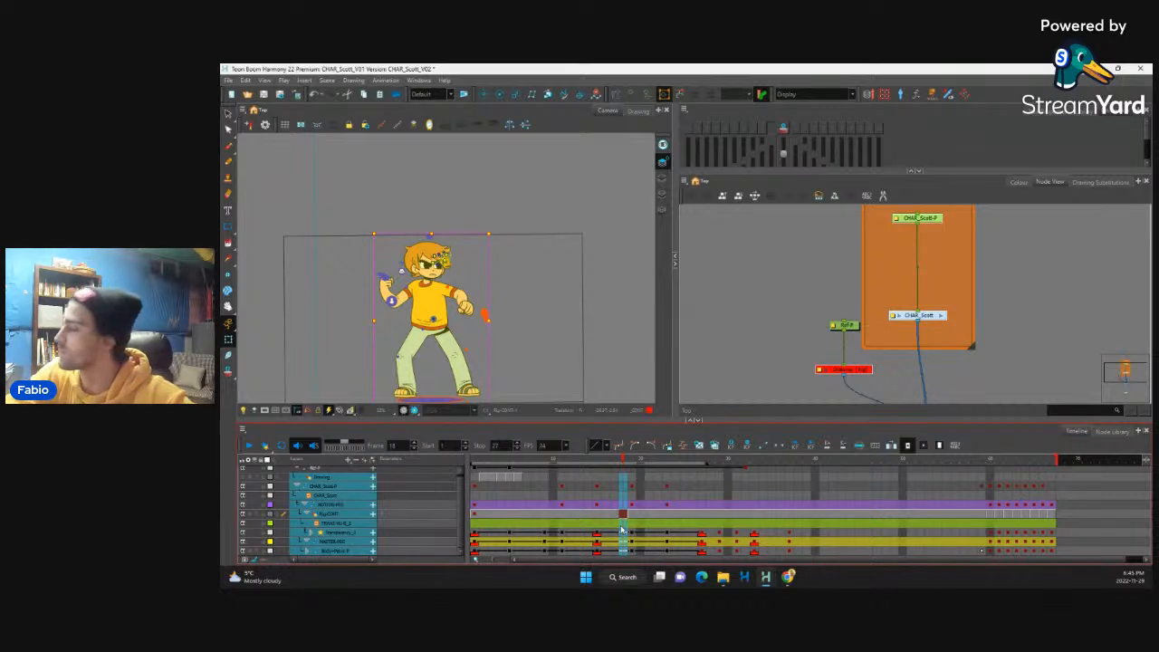
{"action": "key", "text": "plus"}
{"action": "key", "text": "plus"}
Step: Extend the exposure at frames 19 and 21 by one frame each on the character's layers, and play back from frame 15
{"action": "left_click_drag", "start_coordinate": [642, 535], "coordinate": [634, 550]}
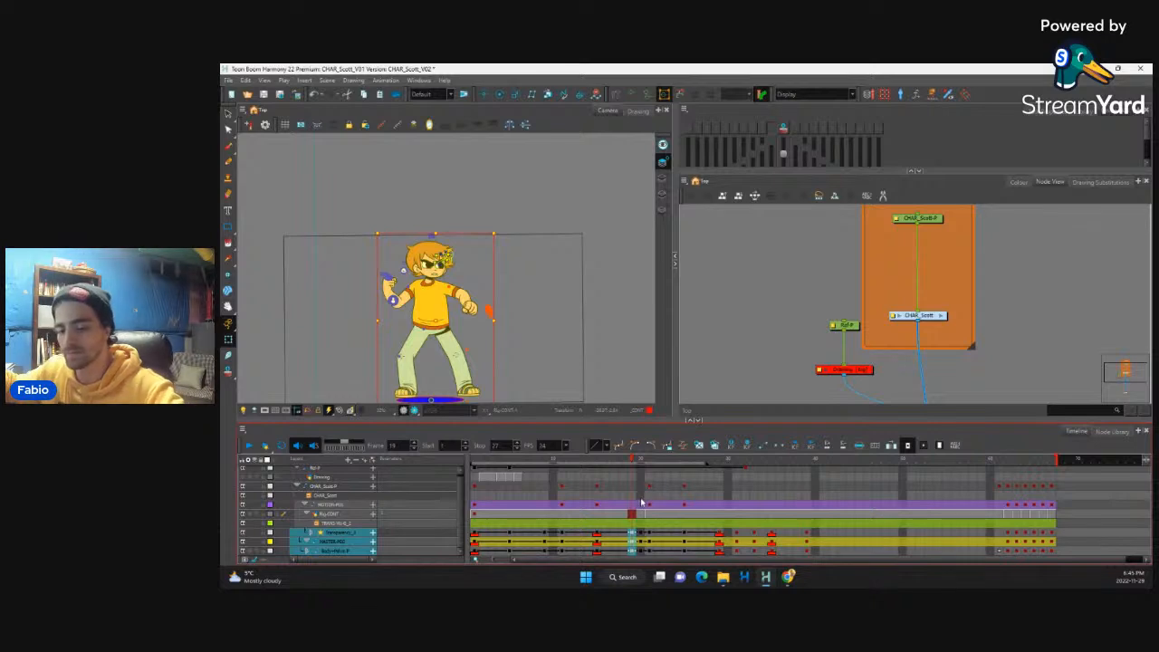
{"action": "key", "text": "plus"}
{"action": "left_click_drag", "start_coordinate": [644, 479], "coordinate": [652, 550]}
{"action": "key", "text": "plus"}
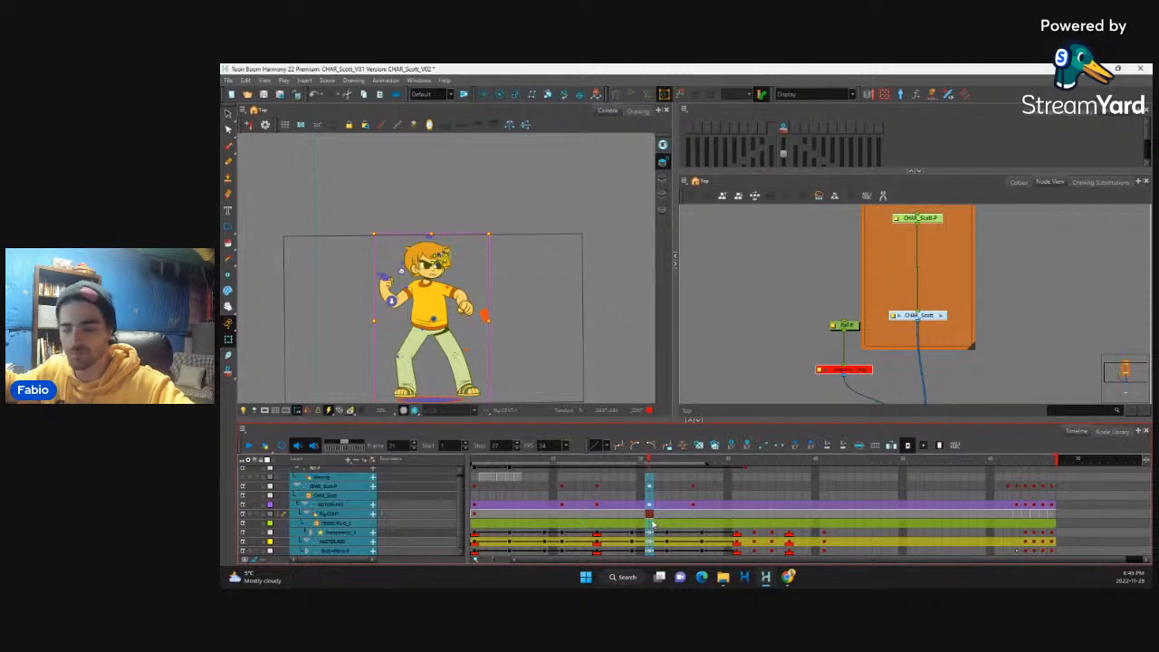
{"action": "left_click", "coordinate": [597, 532]}
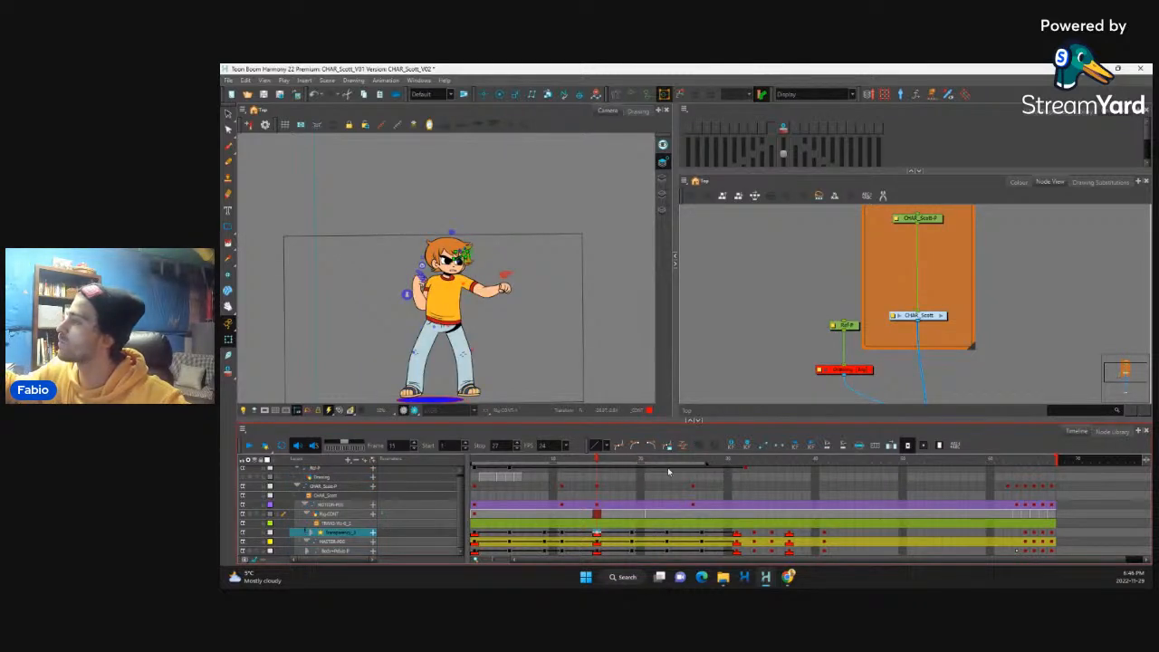
{"action": "key", "text": "Return"}
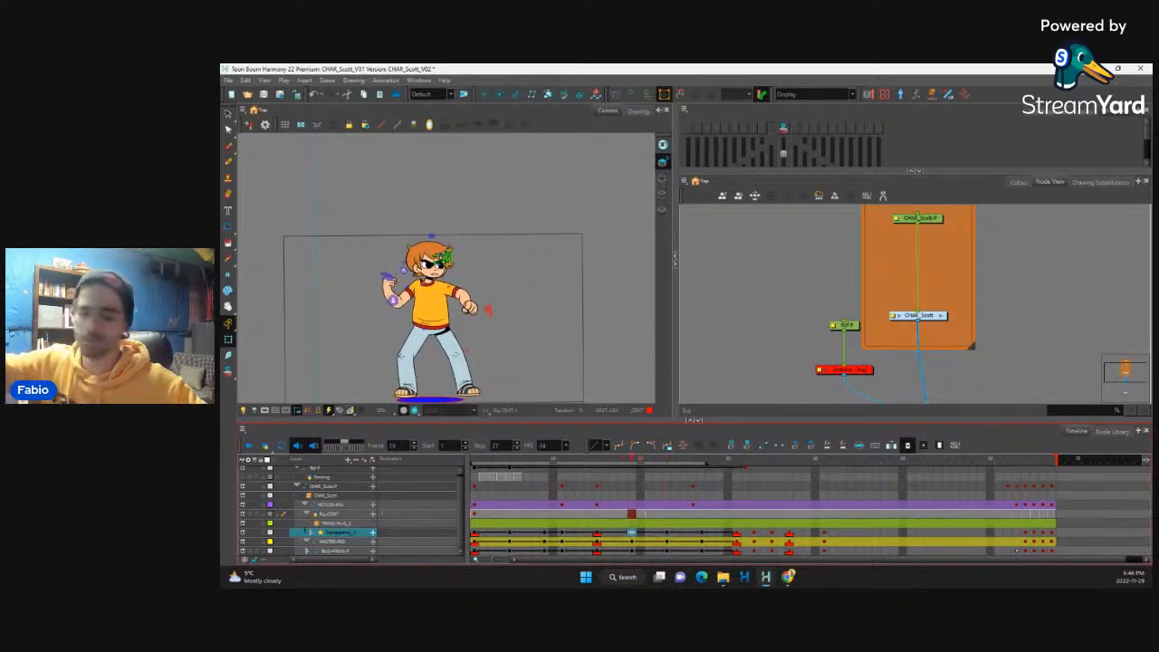
Step: Repose the character's raised hand and forearm at frame 19, checking the motion from the frame 15 punch
{"action": "scroll", "coordinate": [444, 270], "scroll_direction": "up", "scroll_amount": 3}
{"action": "left_click_drag", "start_coordinate": [349, 299], "coordinate": [390, 299]}
{"action": "left_click", "coordinate": [377, 301]}
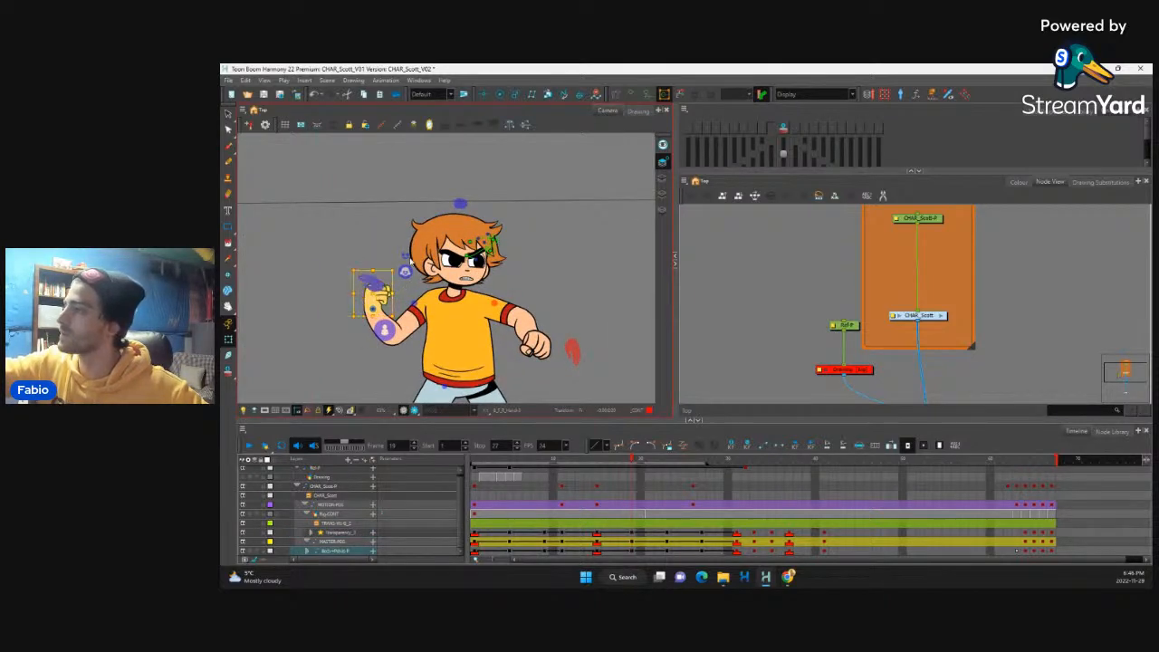
{"action": "key", "text": "b"}
{"action": "key", "text": "b"}
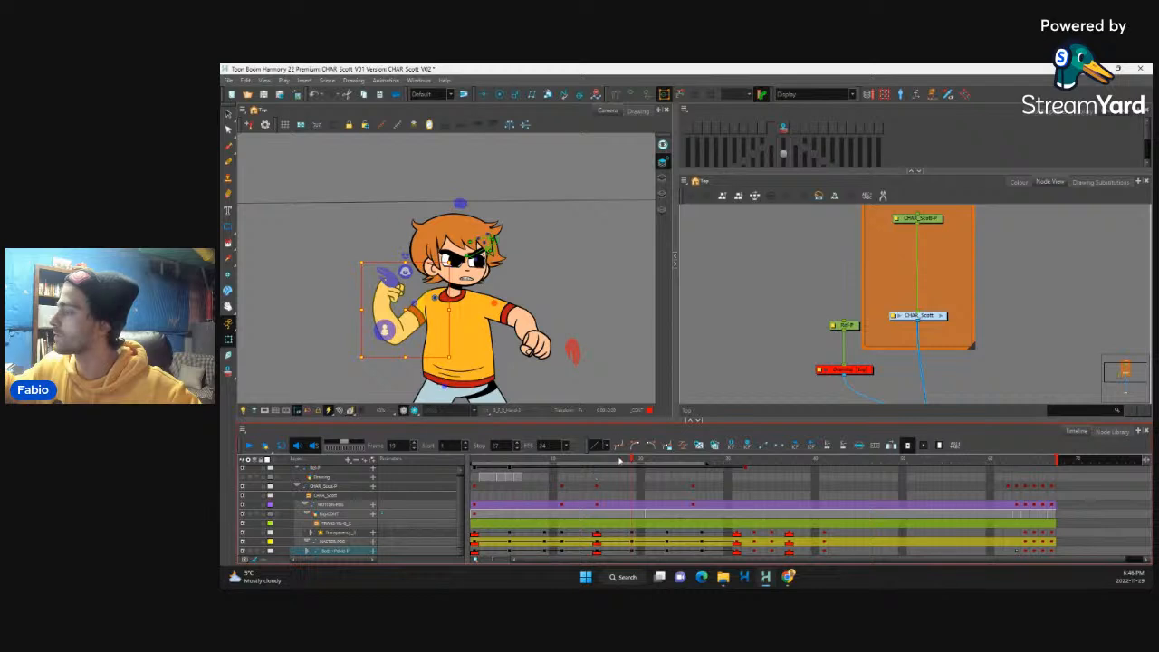
{"action": "left_click_drag", "start_coordinate": [598, 467], "coordinate": [634, 520]}
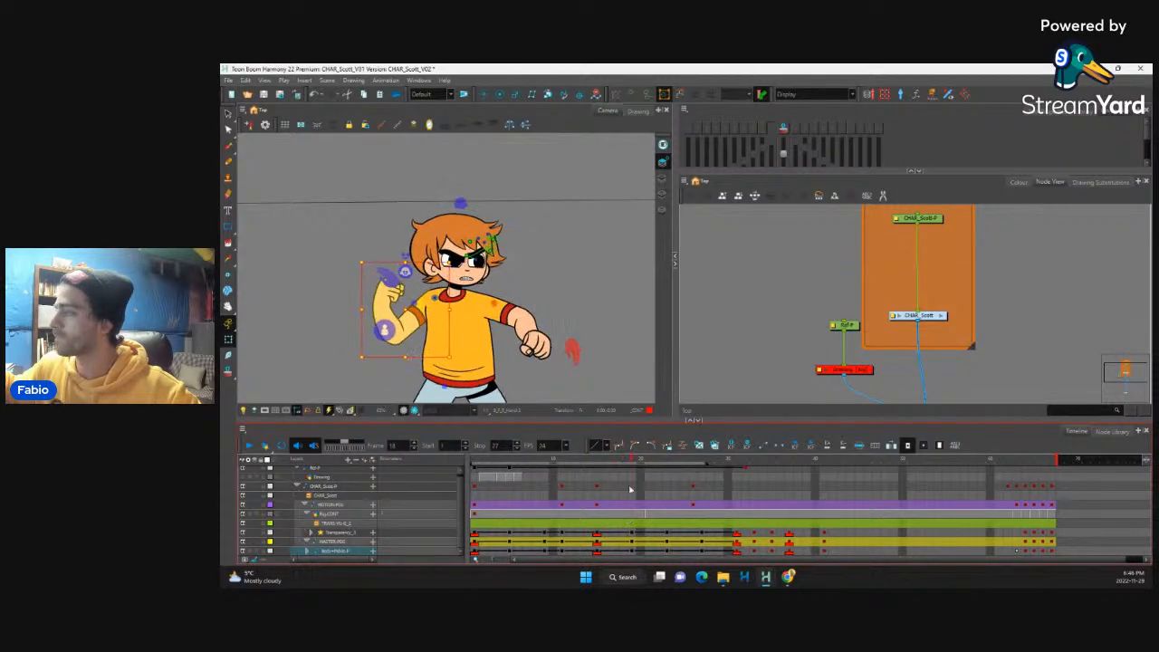
Step: Show the deformation controls of the eyebrow nearer the ear and flatten that brow at frame 19
{"action": "scroll", "coordinate": [506, 308], "scroll_direction": "up", "scroll_amount": 4}
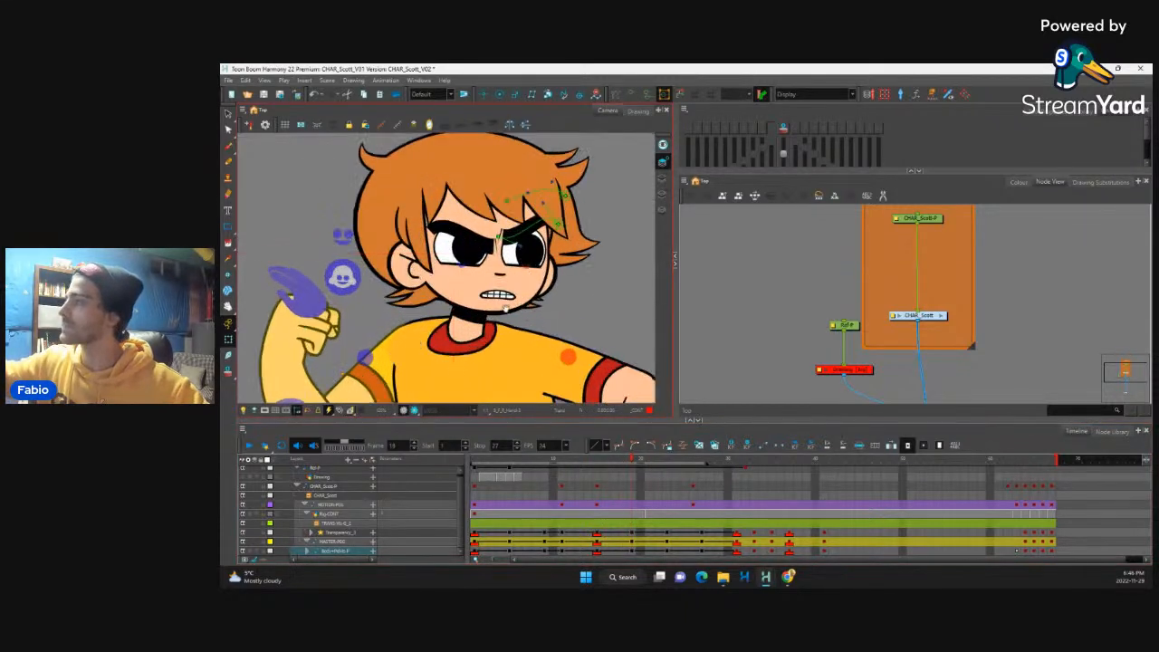
{"action": "left_click_drag", "start_coordinate": [506, 309], "coordinate": [486, 339]}
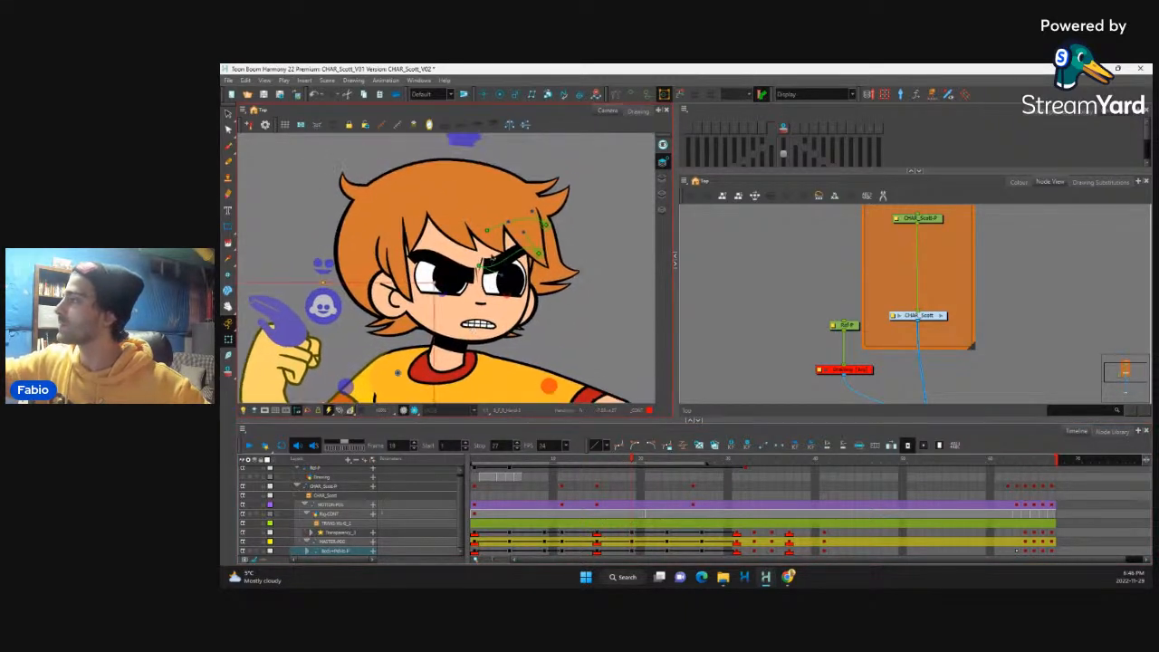
{"action": "left_click", "coordinate": [482, 263]}
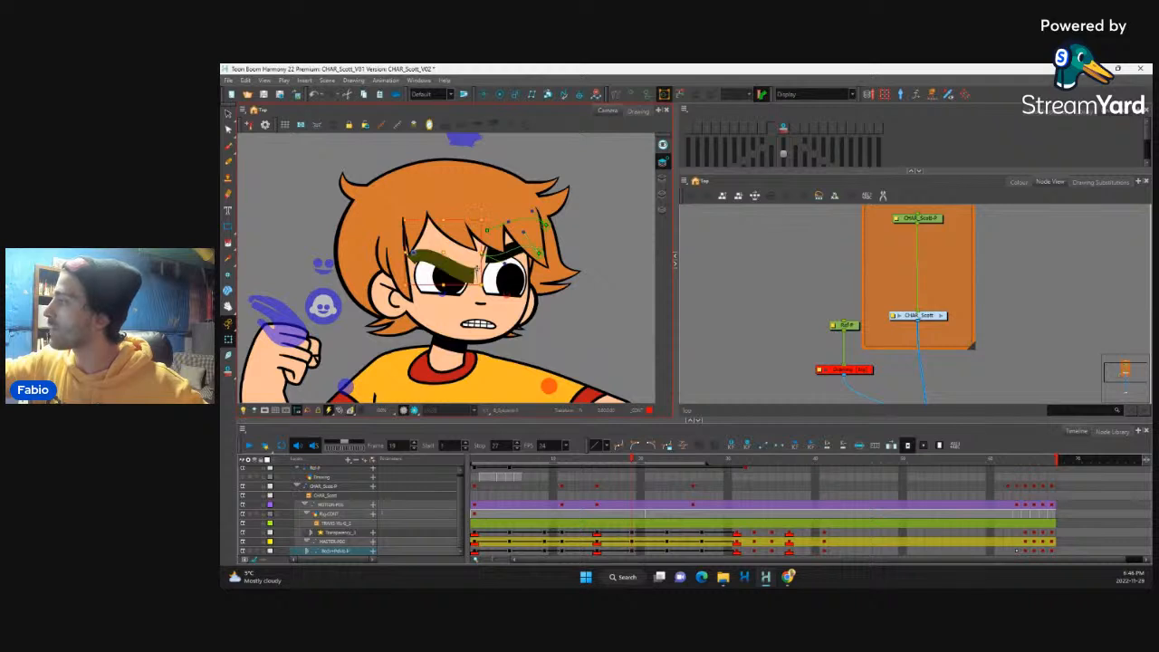
{"action": "key", "text": "shift+F11"}
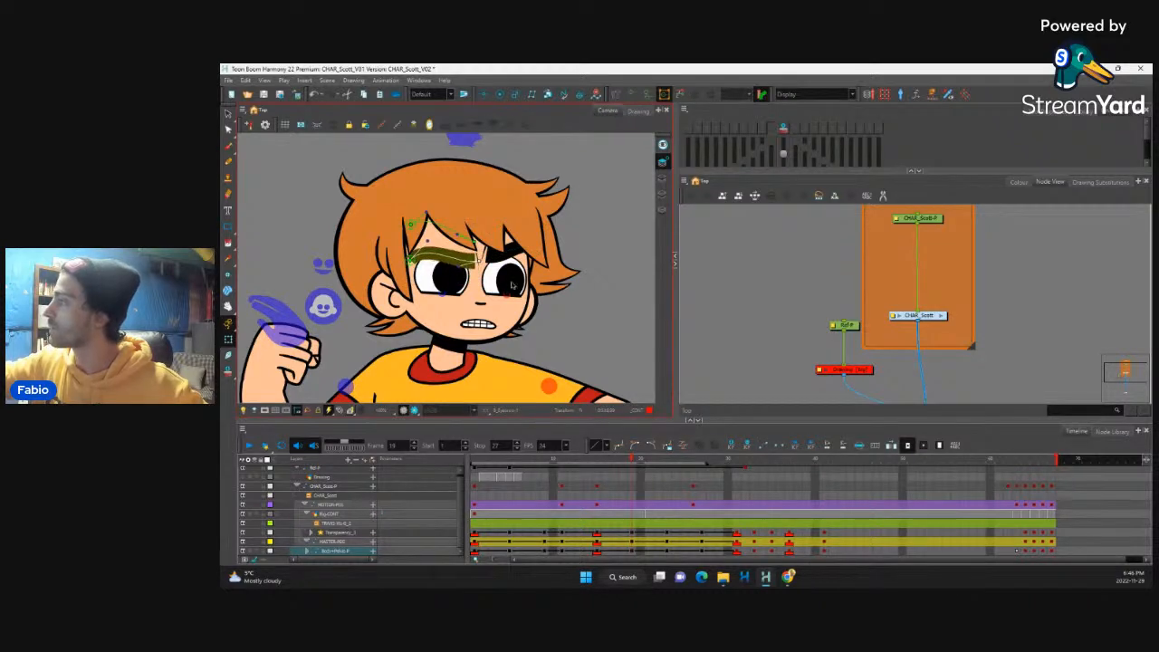
Step: Adjust the whole head's tilt at frame 19 and scrub from frame 15 to check how it moves
{"action": "left_click", "coordinate": [517, 269]}
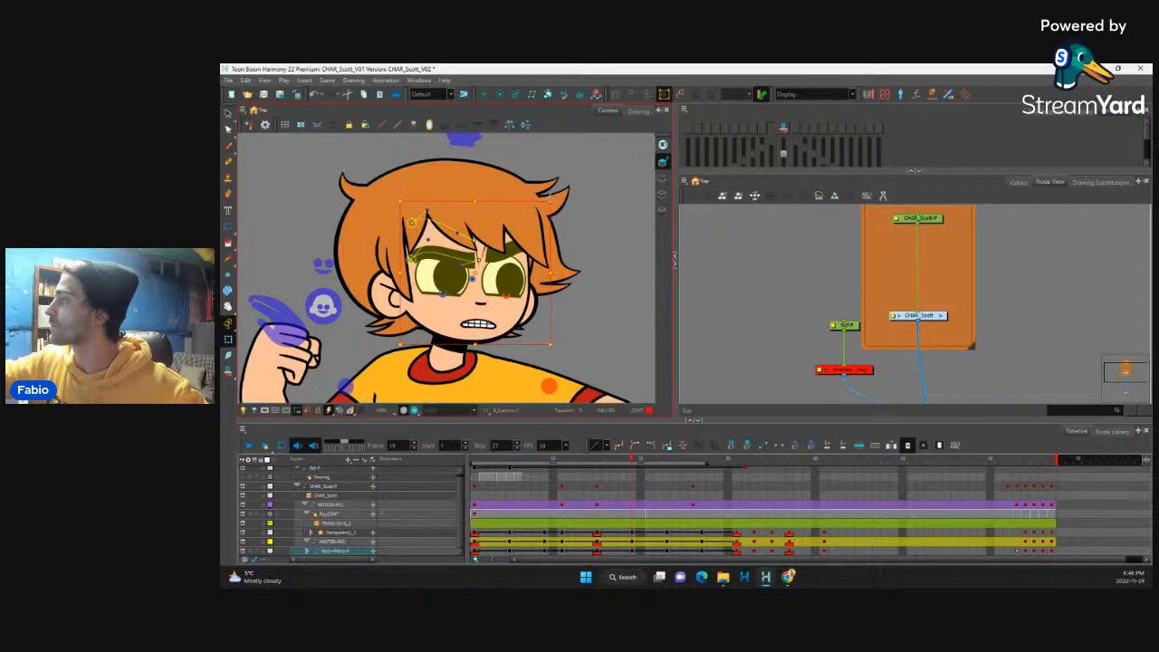
{"action": "key", "text": "b"}
{"action": "key", "text": "b"}
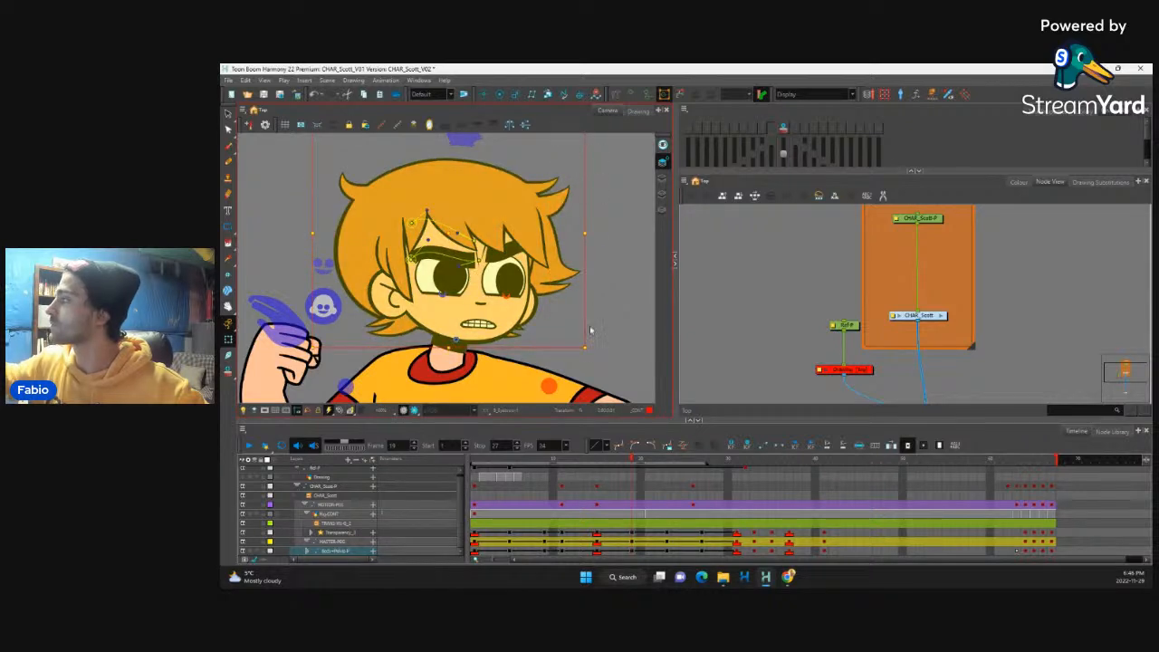
{"action": "left_click_drag", "start_coordinate": [590, 353], "coordinate": [587, 354]}
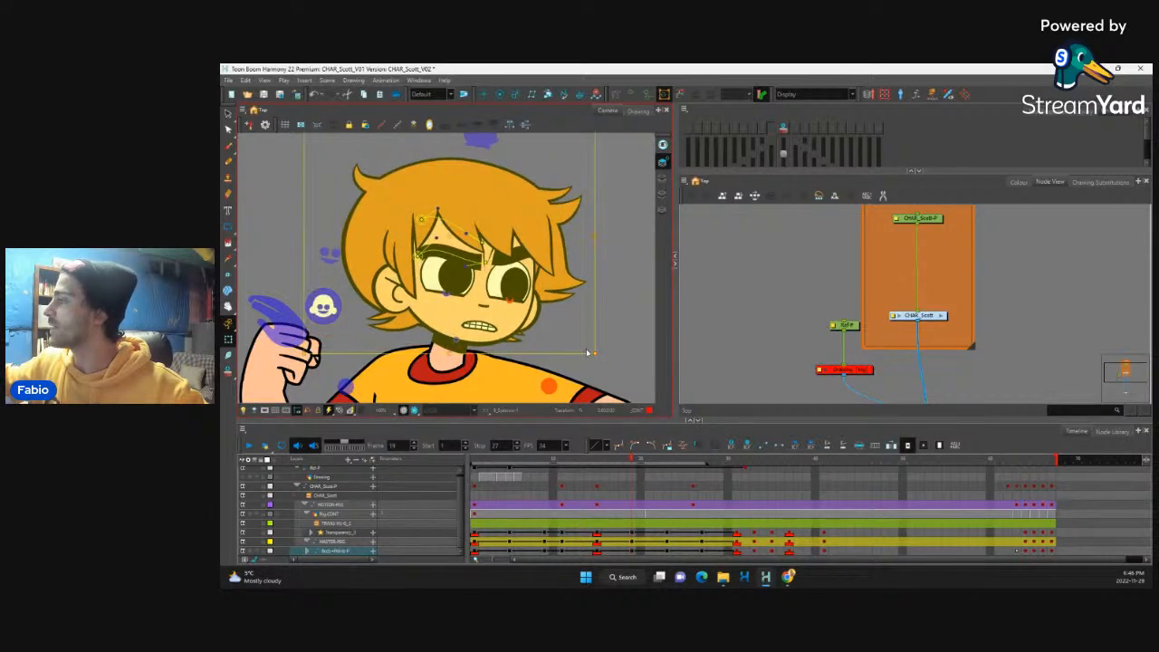
{"action": "key", "text": "b"}
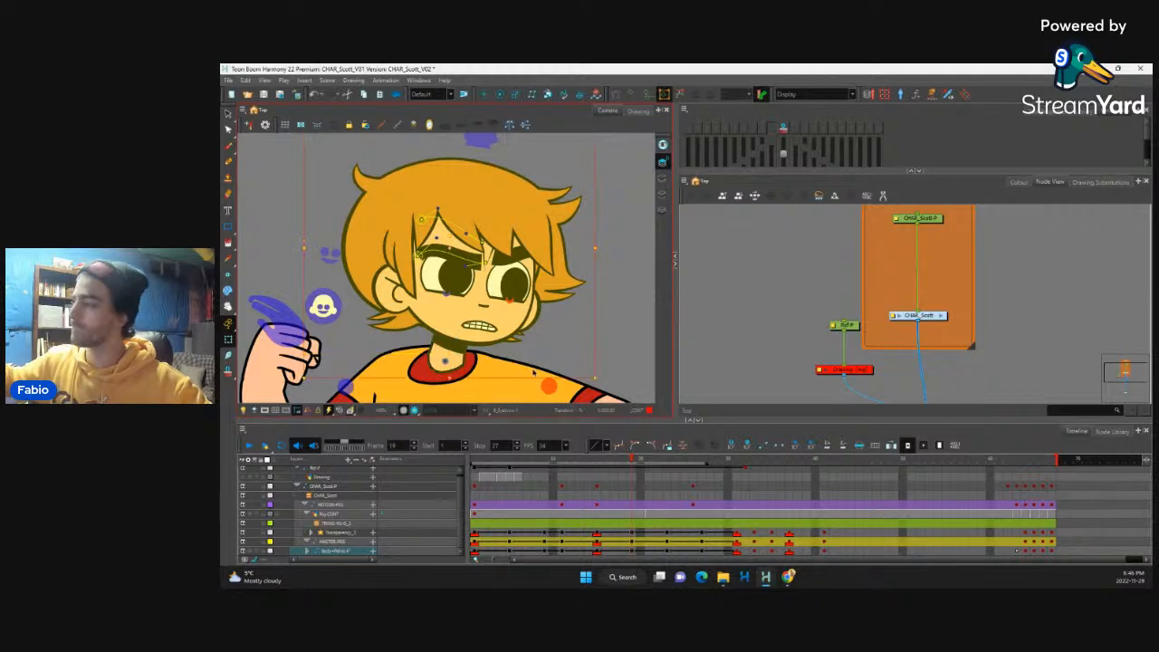
{"action": "left_click_drag", "start_coordinate": [596, 379], "coordinate": [585, 345]}
{"action": "scroll", "coordinate": [592, 324], "scroll_direction": "down", "scroll_amount": 5}
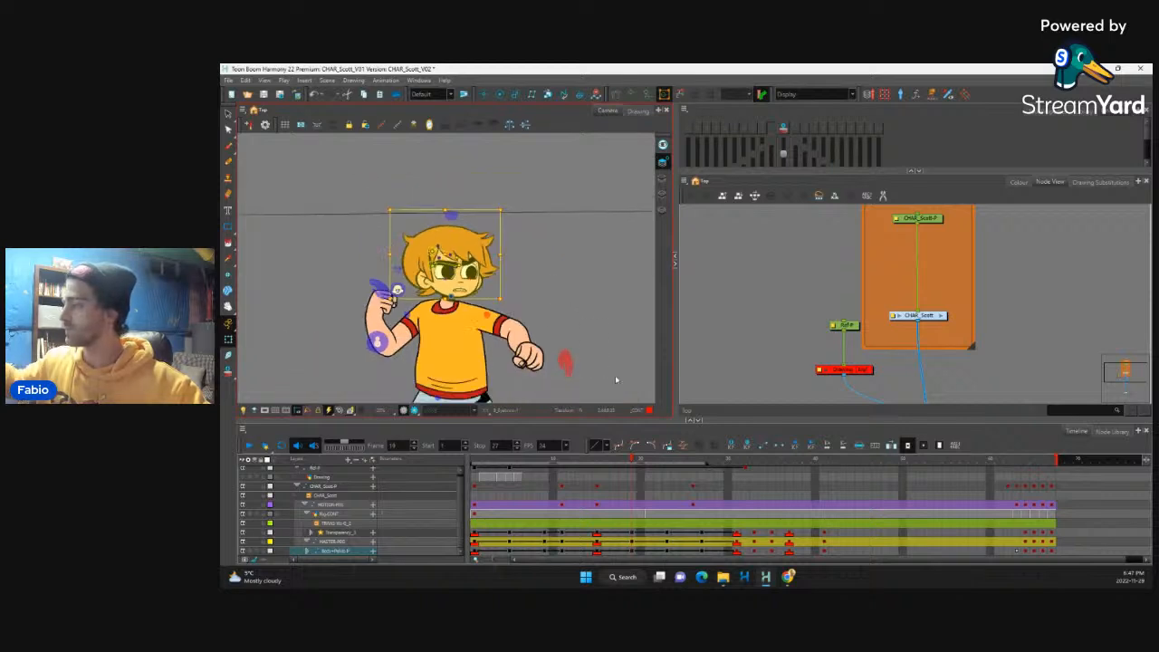
{"action": "left_click_drag", "start_coordinate": [599, 478], "coordinate": [634, 526]}
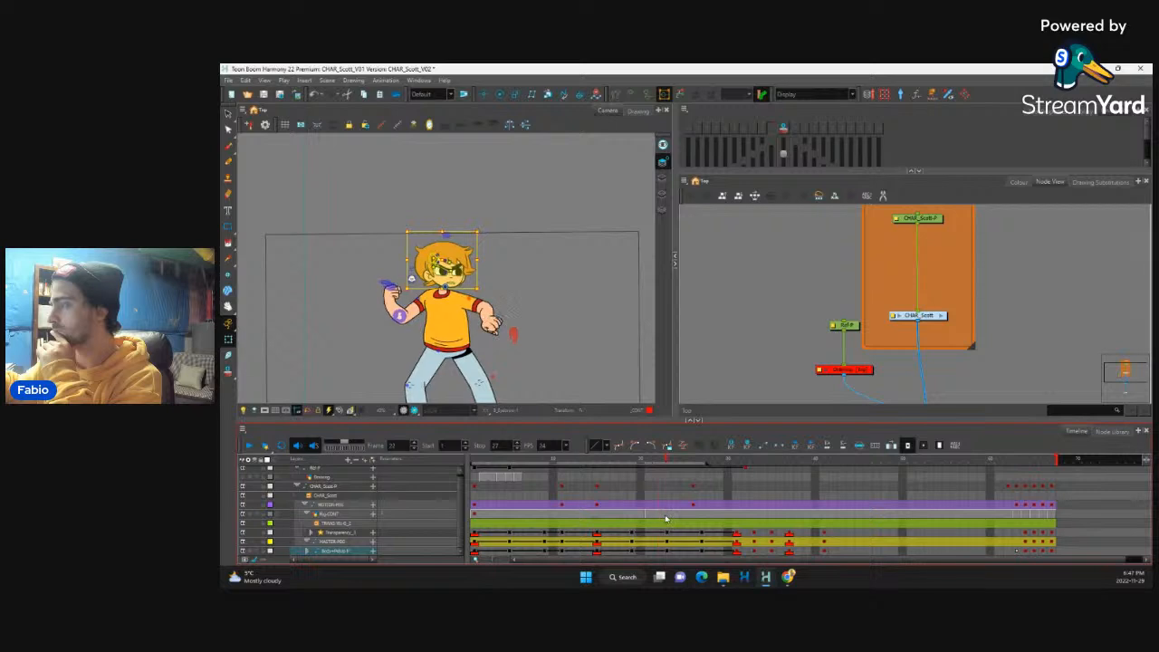
{"action": "mouse_move", "coordinate": [635, 527]}
{"action": "left_mouse_down"}
{"action": "mouse_move", "coordinate": [666, 520]}
{"action": "mouse_move", "coordinate": [616, 532]}
{"action": "left_mouse_up"}
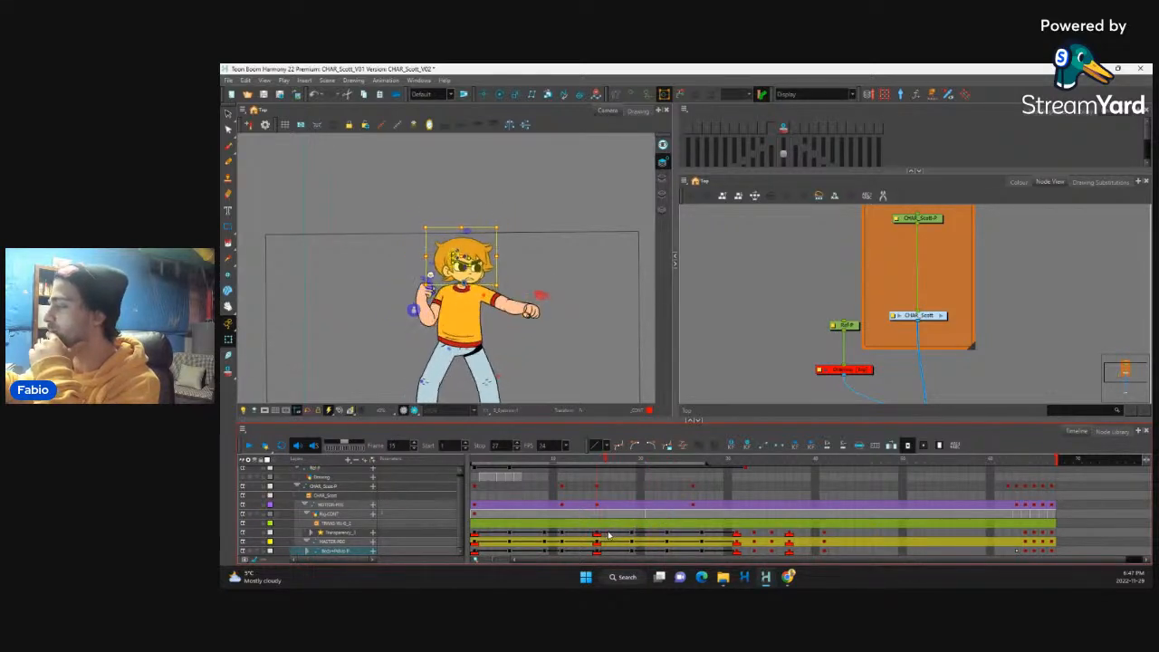
Step: Swap the lowered fist for hand drawing 6 at frame 19 and scrub the neighbouring frames
{"action": "left_click", "coordinate": [633, 545]}
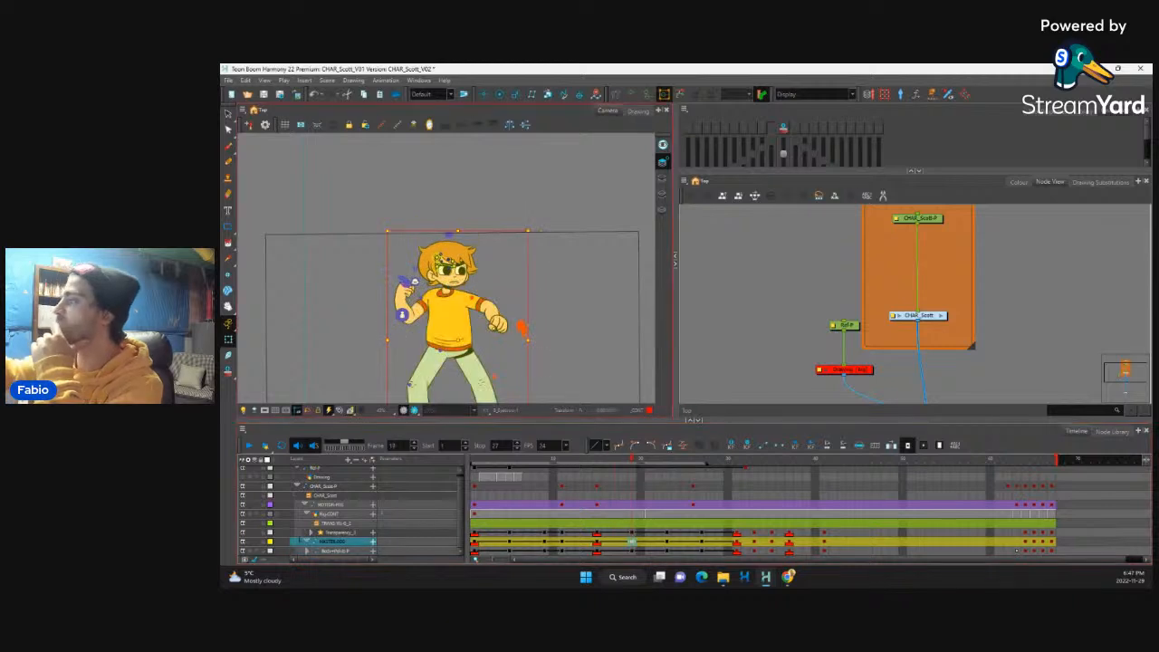
{"action": "left_click", "coordinate": [1101, 181]}
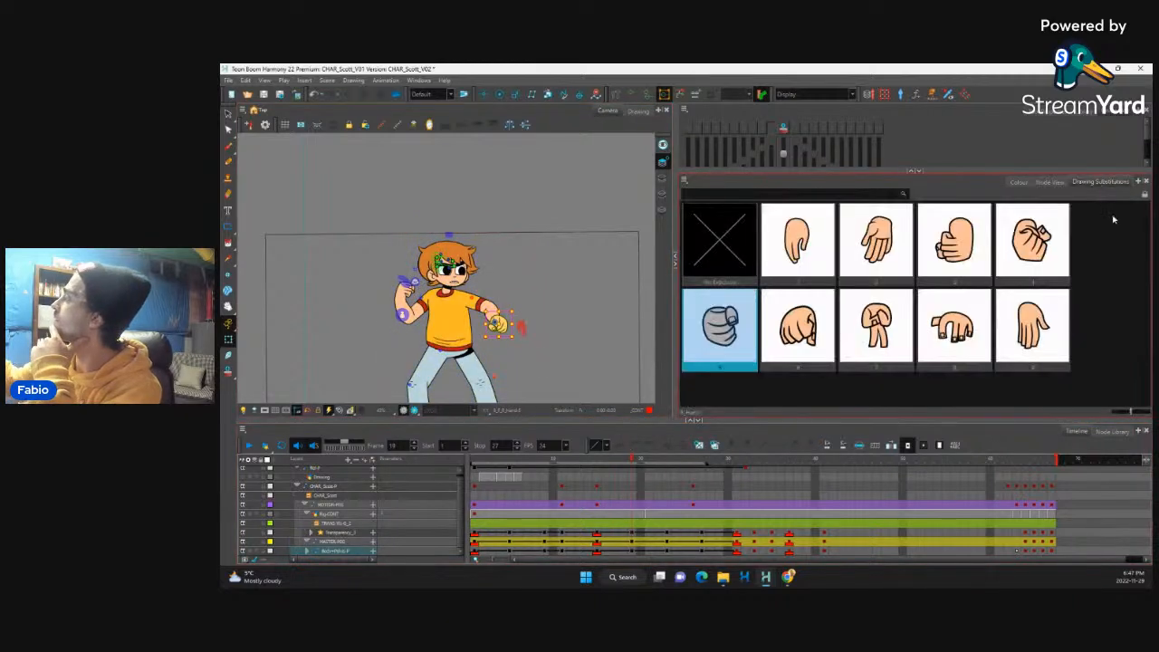
{"action": "left_click", "coordinate": [797, 337]}
{"action": "mouse_move", "coordinate": [632, 463]}
{"action": "left_mouse_down"}
{"action": "mouse_move", "coordinate": [609, 468]}
{"action": "mouse_move", "coordinate": [646, 467]}
{"action": "left_mouse_up"}
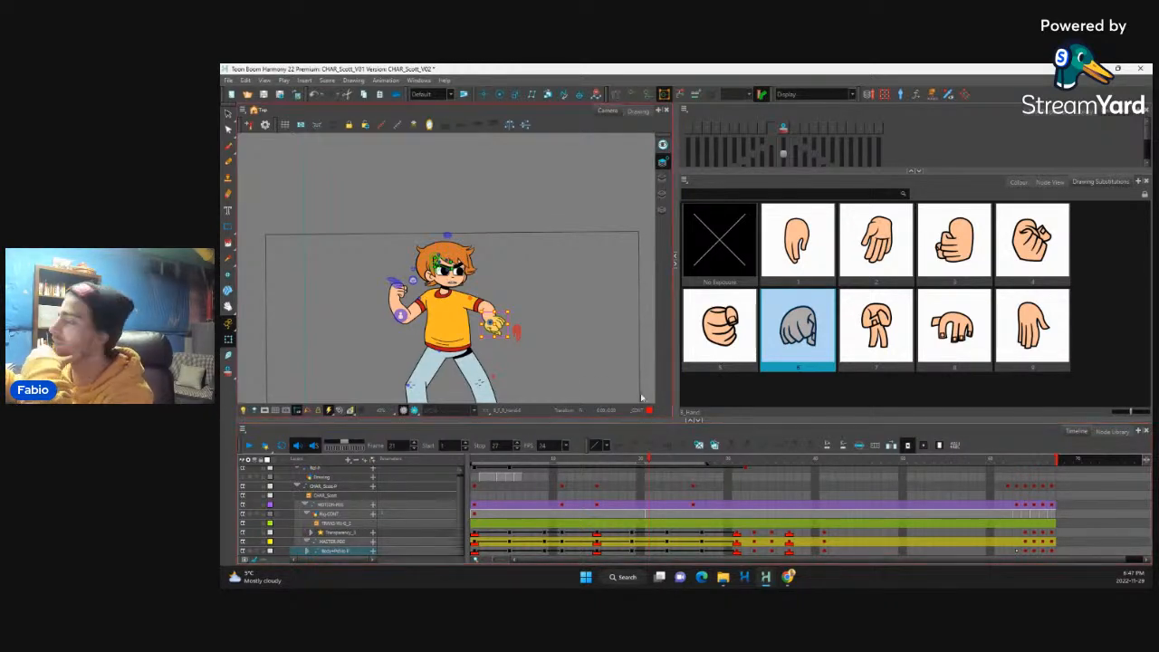
{"action": "mouse_move", "coordinate": [645, 488]}
{"action": "left_mouse_down"}
{"action": "mouse_move", "coordinate": [614, 486]}
{"action": "mouse_move", "coordinate": [661, 489]}
{"action": "mouse_move", "coordinate": [601, 507]}
{"action": "mouse_move", "coordinate": [645, 493]}
{"action": "mouse_move", "coordinate": [634, 487]}
{"action": "left_mouse_up"}
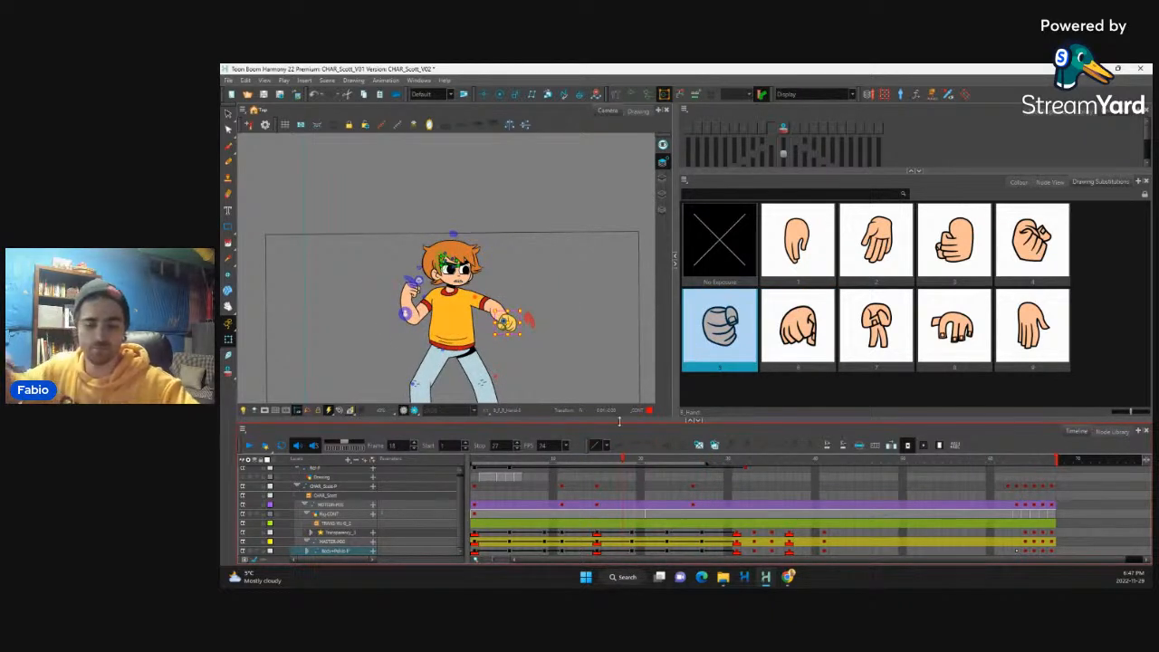
Step: Play back the punch sequence in a wider view to review the head tilt and hand swap
{"action": "key", "text": "period"}
{"action": "key", "text": "1"}
{"action": "key", "text": "1"}
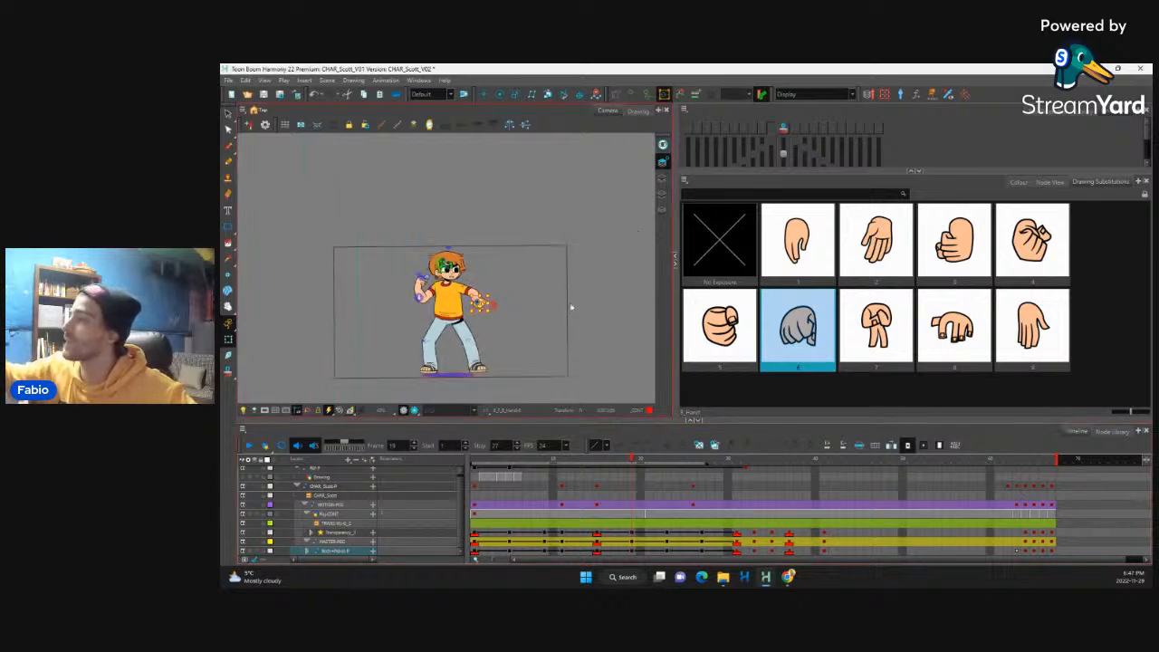
{"action": "mouse_move", "coordinate": [619, 472]}
{"action": "left_mouse_down"}
{"action": "mouse_move", "coordinate": [600, 471]}
{"action": "mouse_move", "coordinate": [678, 474]}
{"action": "mouse_move", "coordinate": [563, 467]}
{"action": "left_mouse_up"}
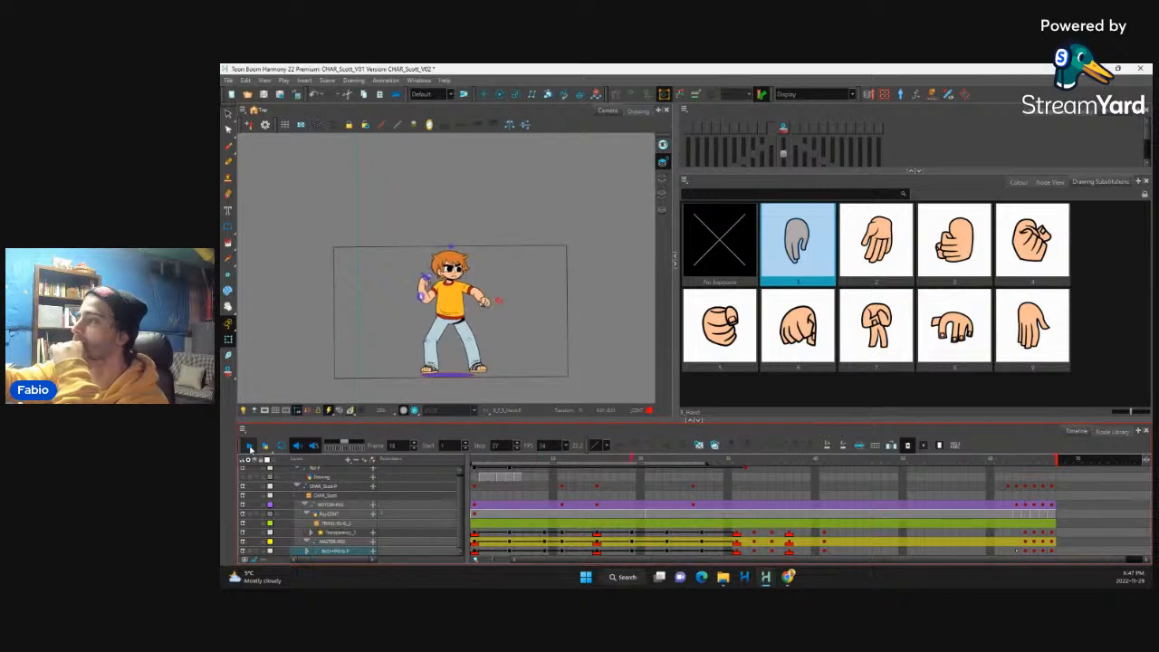
{"action": "left_click", "coordinate": [249, 445]}
Step: Flip back and forth between frames 15 and 19 to examine the in-between poses after the punch
{"action": "left_click", "coordinate": [650, 532]}
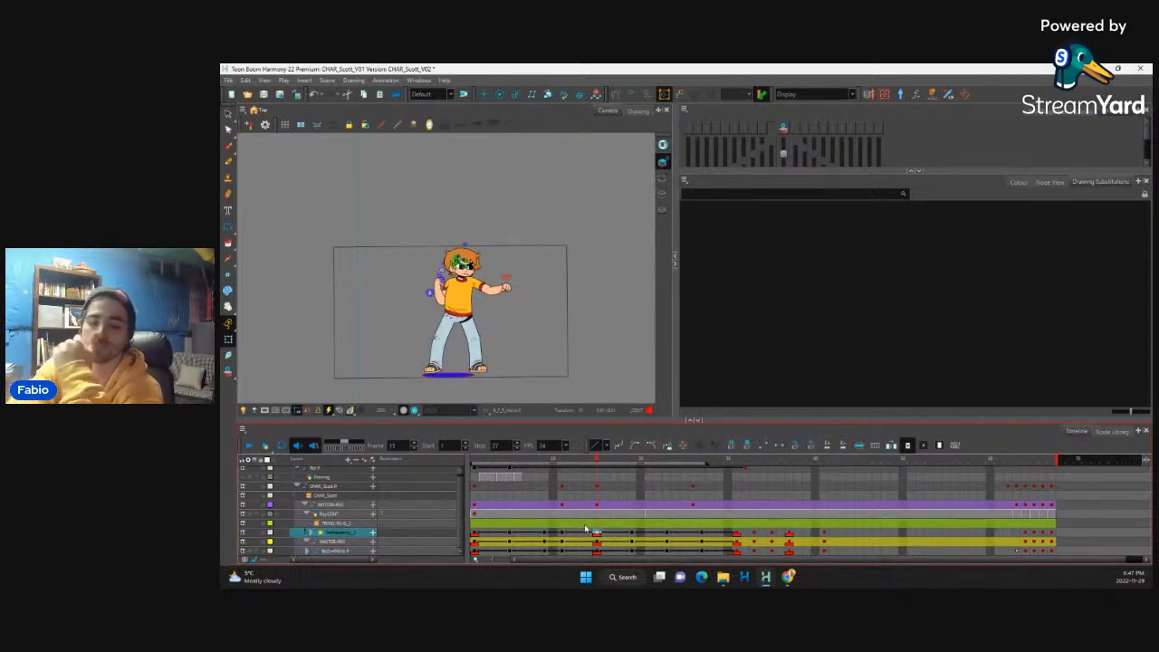
{"action": "key", "text": "comma"}
{"action": "key", "text": "comma"}
{"action": "key", "text": "comma"}
{"action": "key", "text": "comma"}
{"action": "key", "text": "comma"}
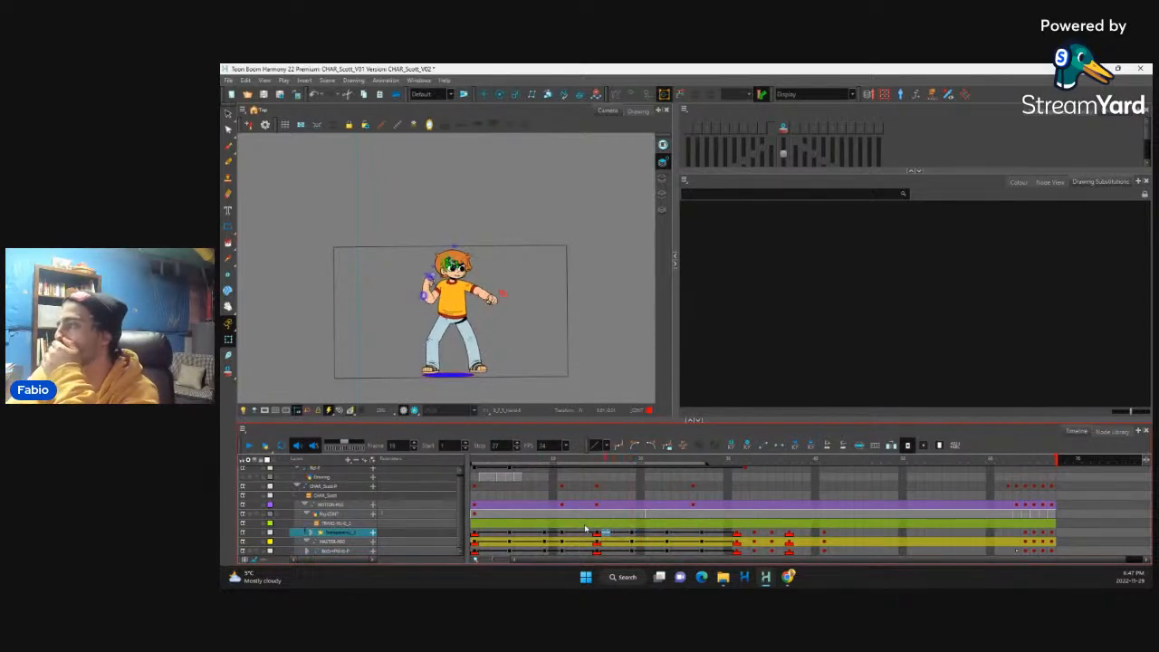
{"action": "key", "text": "period"}
{"action": "key", "text": "period"}
{"action": "key", "text": "period"}
{"action": "key", "text": "comma"}
{"action": "key", "text": "comma"}
{"action": "key", "text": "comma"}
{"action": "key", "text": "comma"}
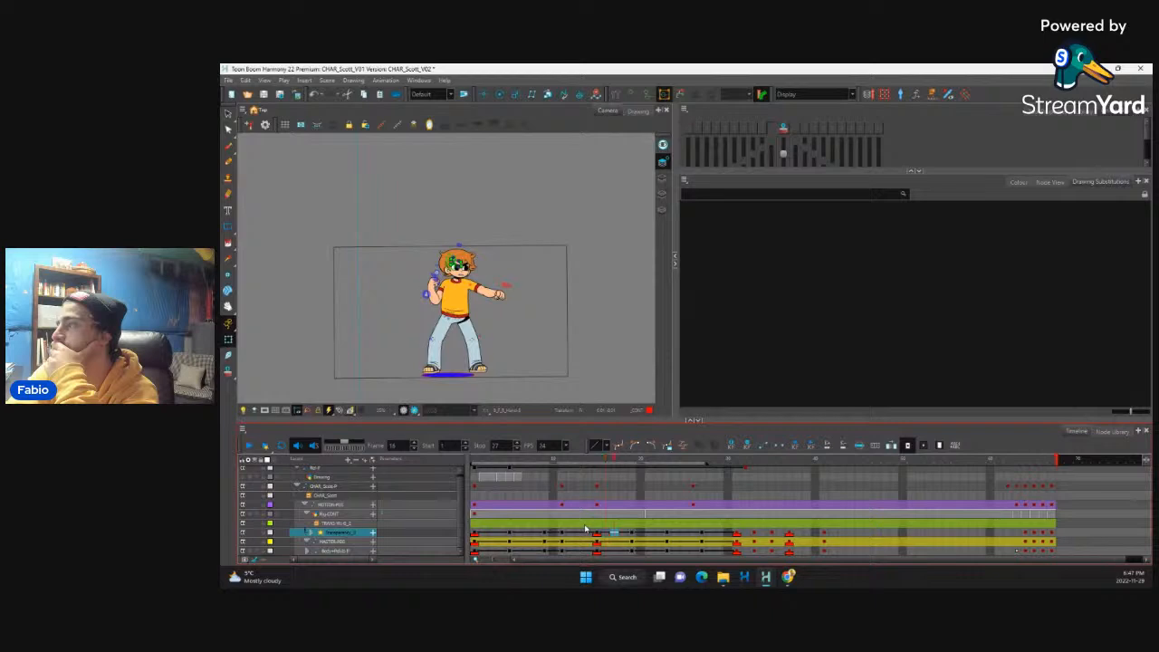
{"action": "key", "text": "period"}
{"action": "key", "text": "period"}
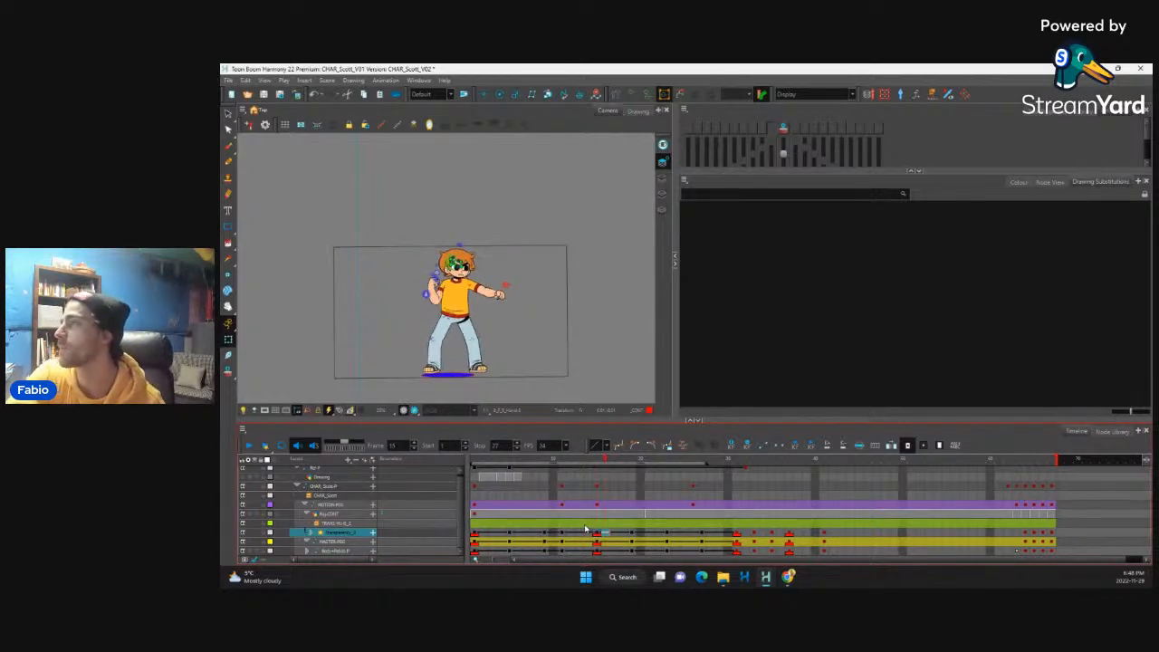
{"action": "key", "text": "period"}
{"action": "key", "text": "period"}
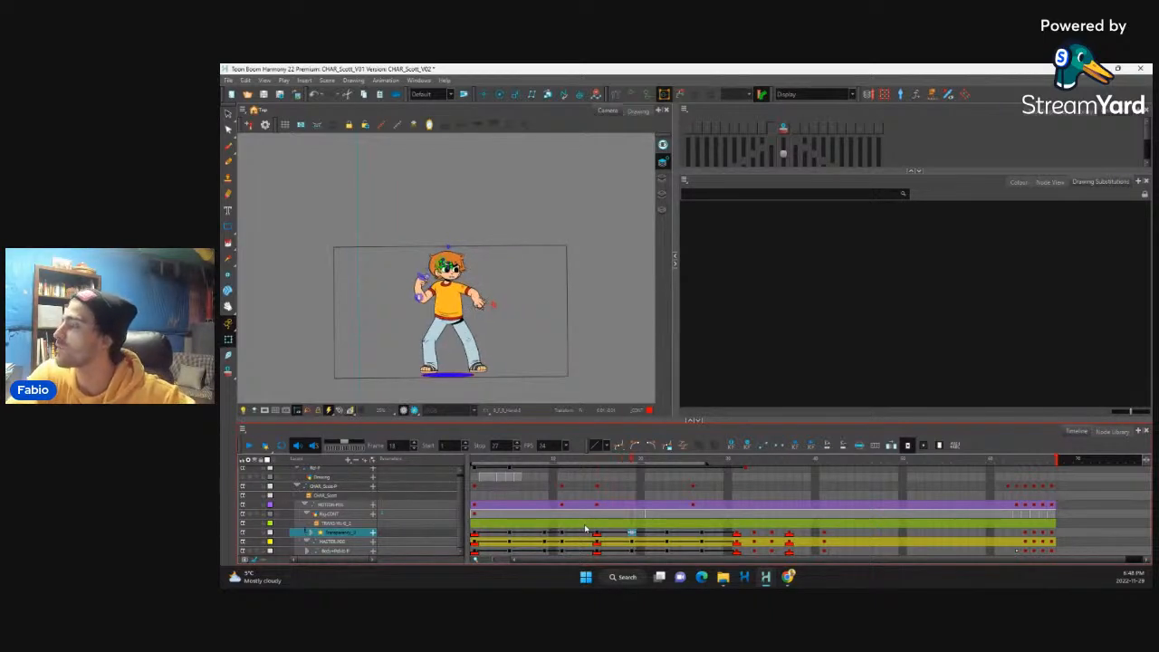
{"action": "key", "text": "comma"}
{"action": "key", "text": "comma"}
{"action": "key", "text": "comma"}
{"action": "key", "text": "period"}
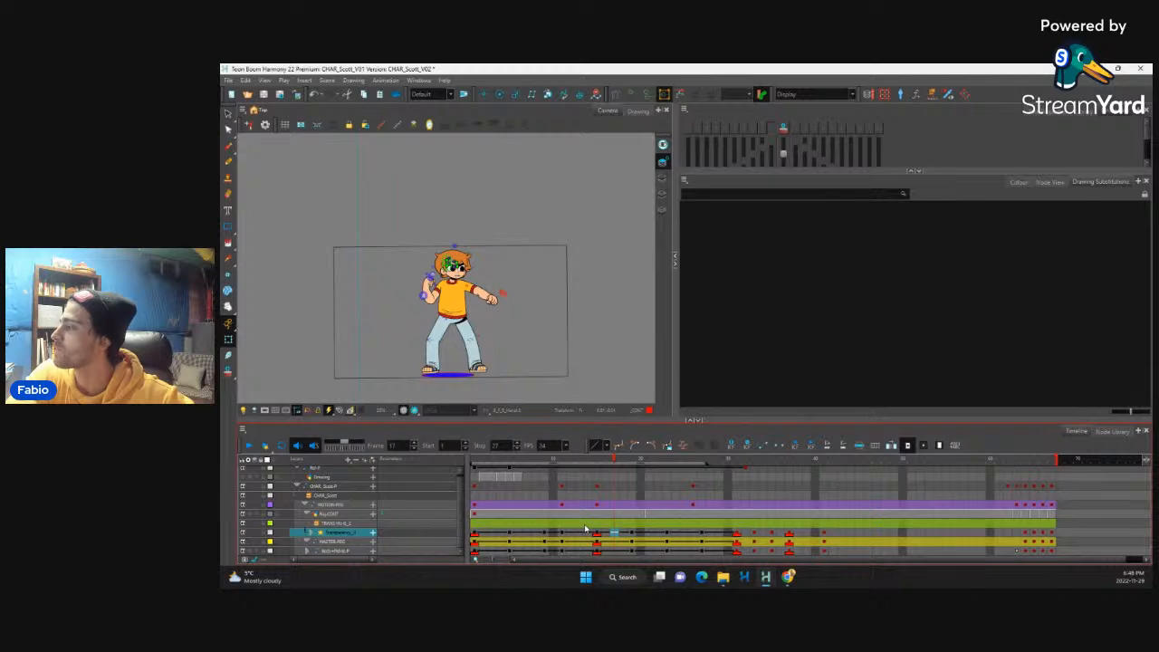
Step: Frame the character's upper body at frame 17 and turn on onion skinning for the two previous frames
{"action": "key", "text": "2"}
{"action": "key", "text": "2"}
{"action": "key", "text": "1"}
{"action": "key", "text": "1"}
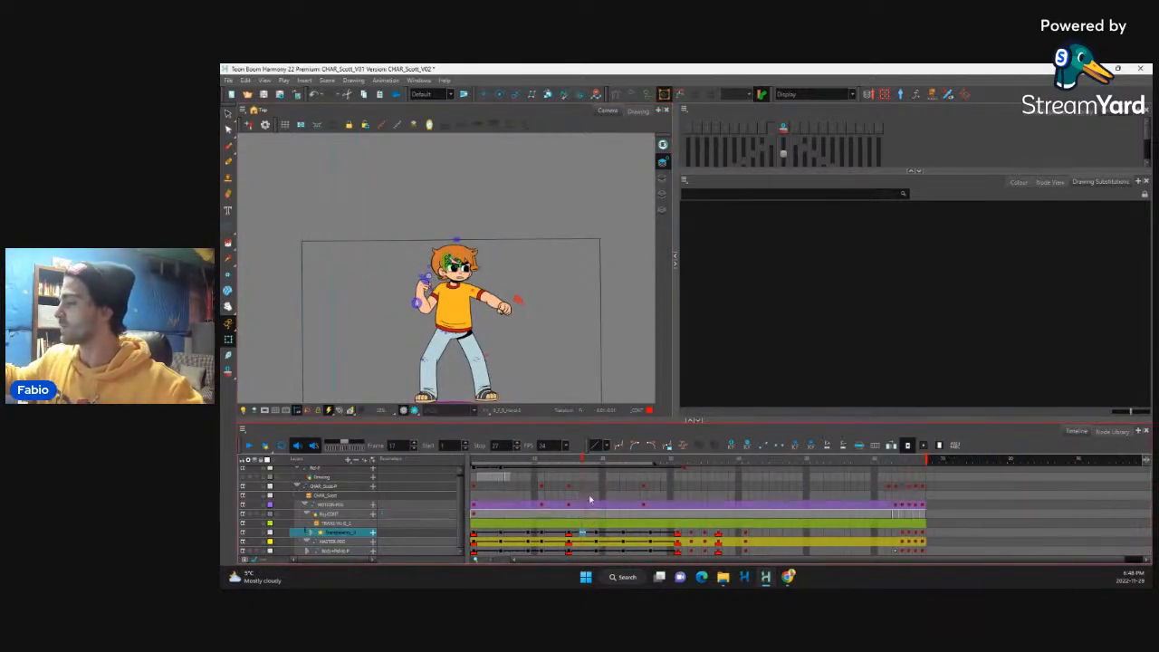
{"action": "left_click", "coordinate": [510, 275]}
{"action": "key", "text": "2"}
{"action": "key", "text": "2"}
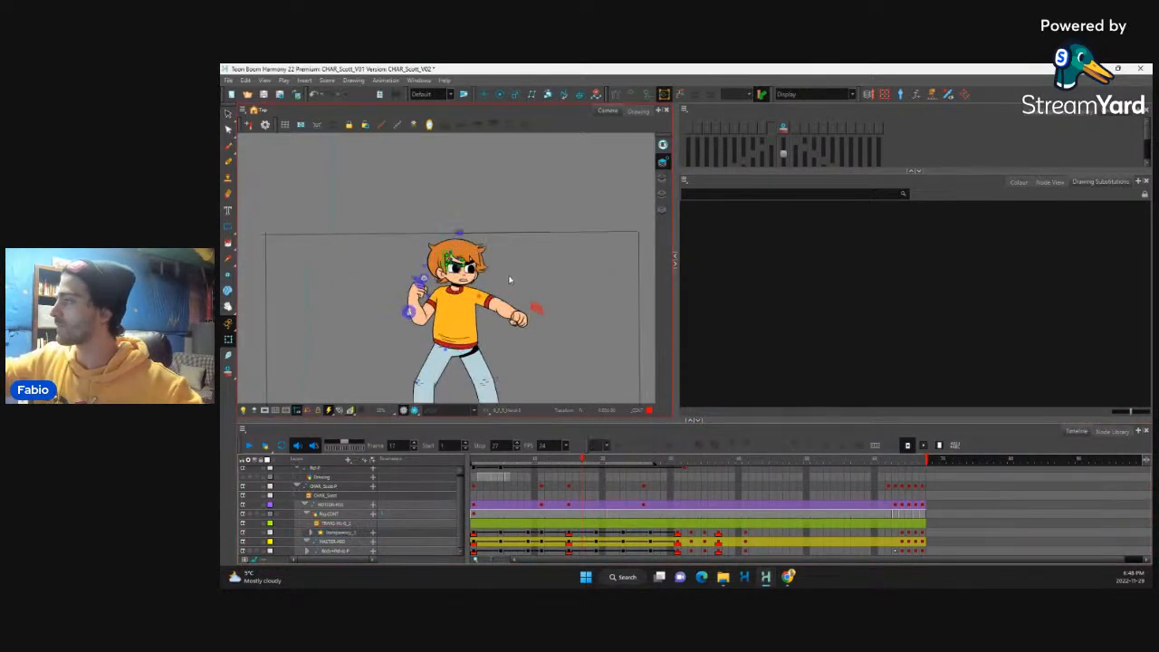
{"action": "left_click_drag", "start_coordinate": [502, 259], "coordinate": [497, 232]}
{"action": "left_click", "coordinate": [783, 128]}
{"action": "left_click", "coordinate": [763, 129]}
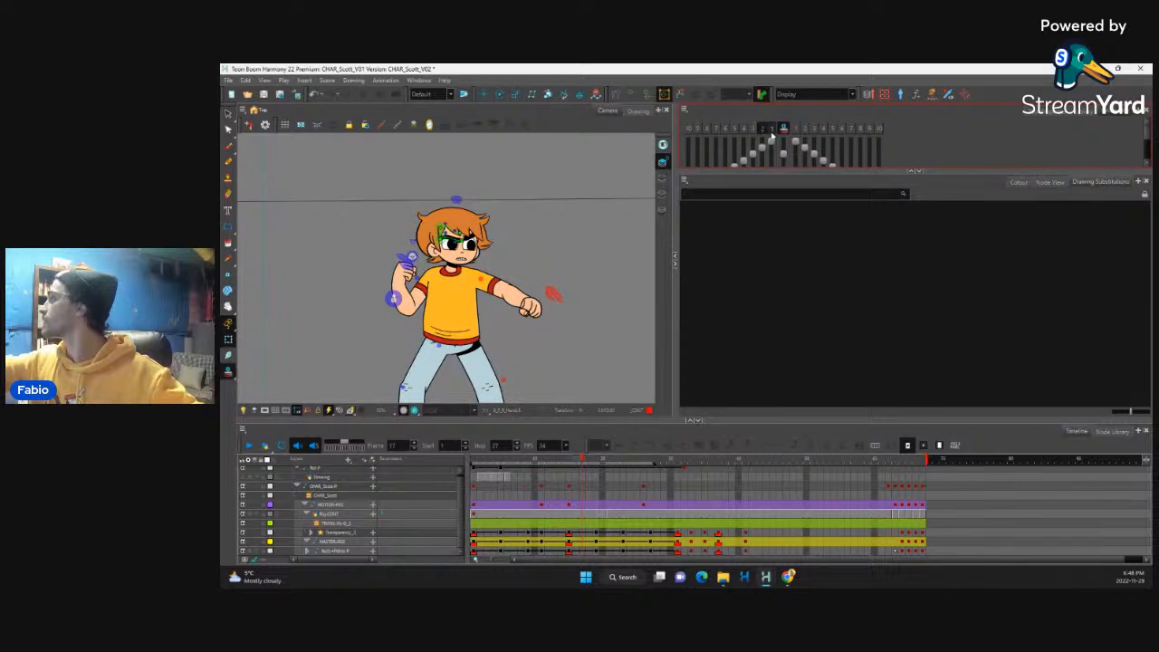
Step: Turn off the nearest previous onion skin frame, leaving only the second previous one, and flip the frames around frame 17
{"action": "left_click", "coordinate": [772, 128]}
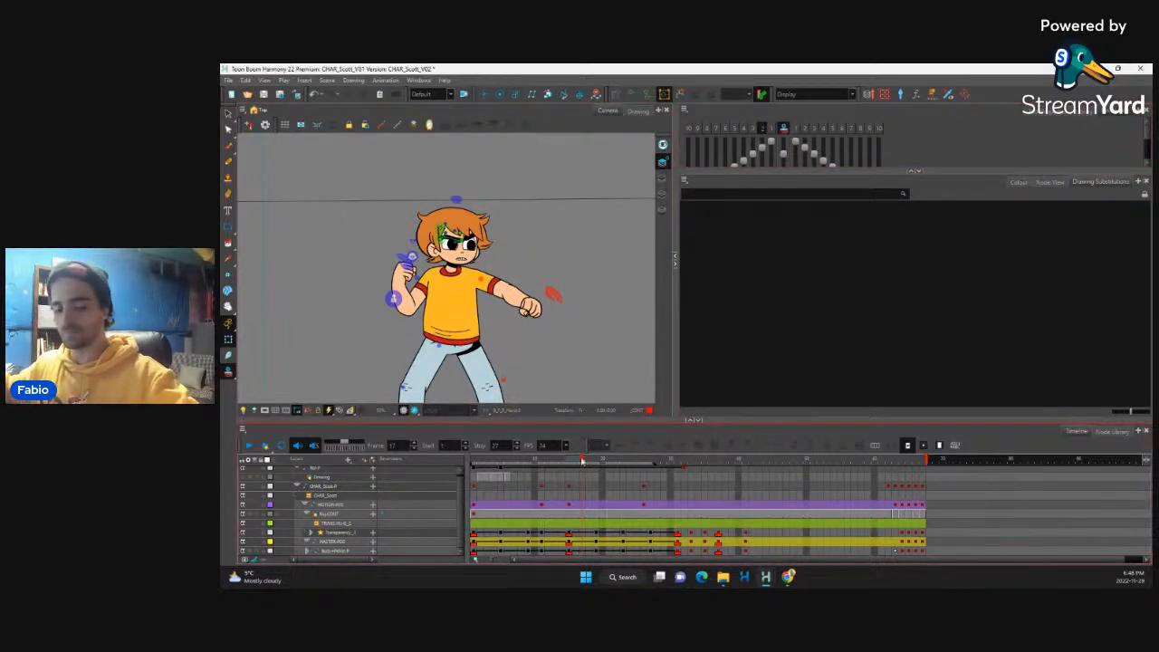
{"action": "key", "text": "comma"}
{"action": "key", "text": "comma"}
{"action": "key", "text": "period"}
{"action": "key", "text": "period"}
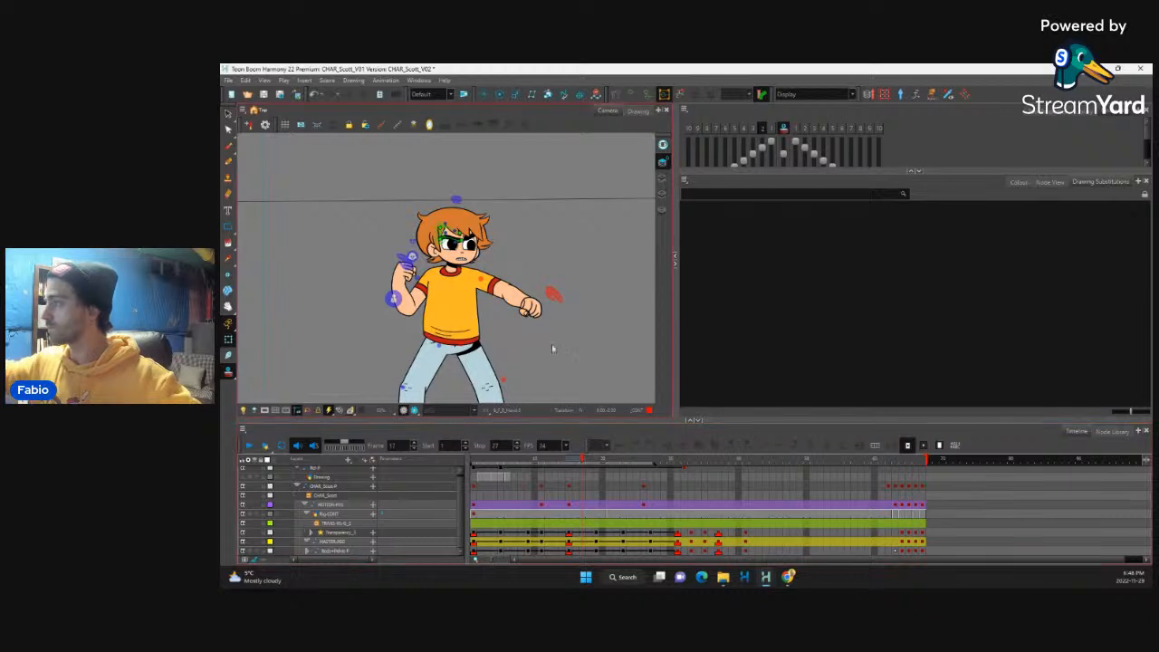
Step: Rotate the character's whole upper body clockwise at frame 17 toward the onion-skinned punch pose
{"action": "left_click", "coordinate": [538, 310]}
{"action": "key", "text": "b"}
{"action": "key", "text": "b"}
{"action": "key", "text": "b"}
{"action": "key", "text": "b"}
{"action": "key", "text": "b"}
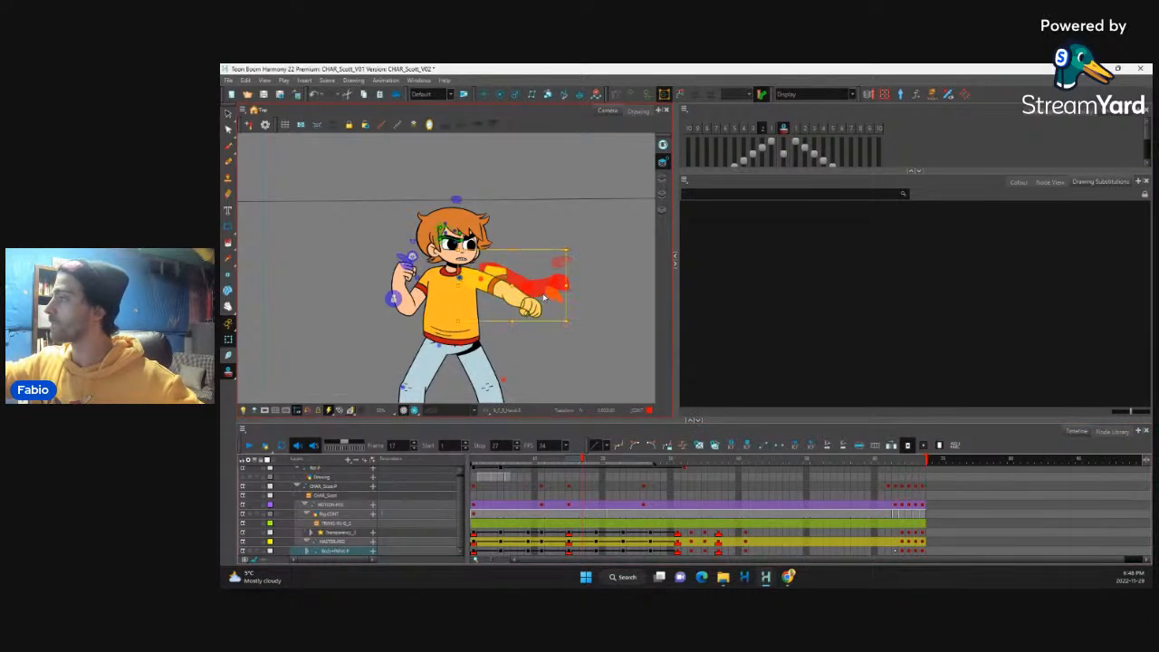
{"action": "key", "text": "b"}
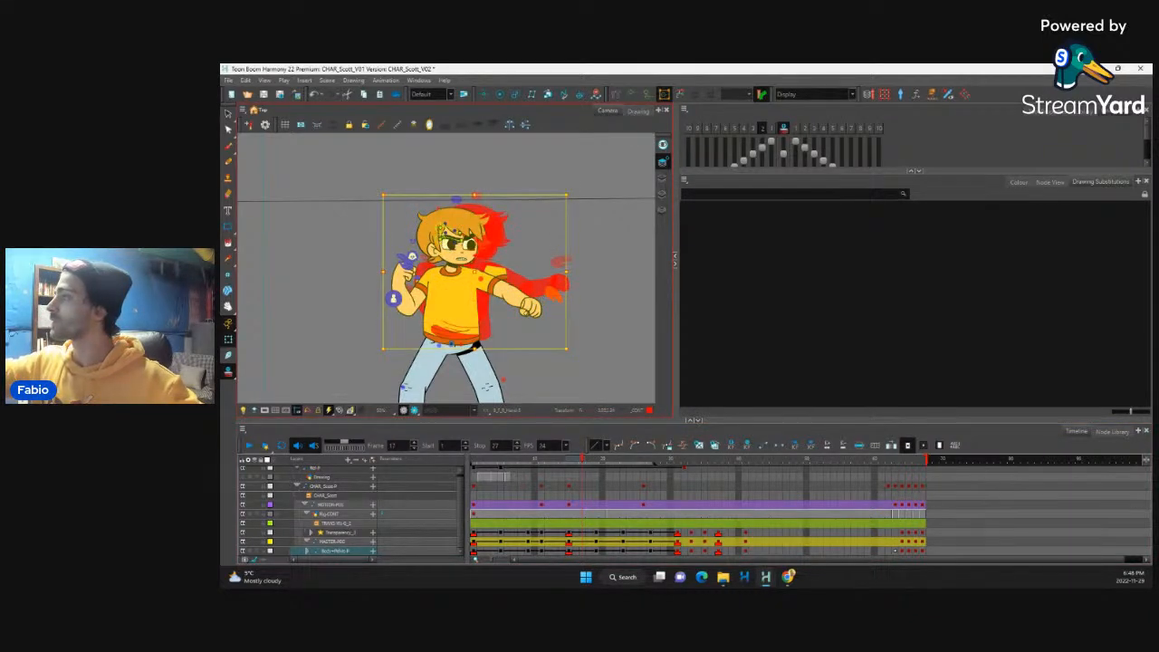
{"action": "left_click_drag", "start_coordinate": [585, 198], "coordinate": [596, 210]}
Step: Rotate the extended punching arm upward at frame 17 to bring its fist closer to the onion-skinned fist
{"action": "left_click", "coordinate": [537, 314]}
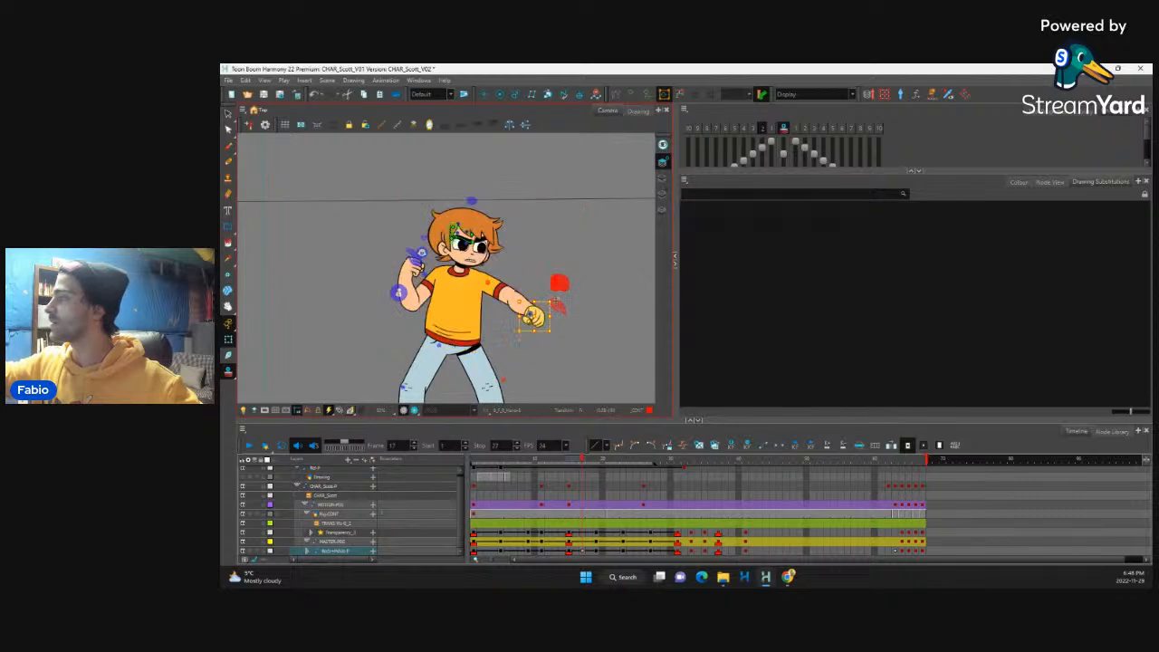
{"action": "key", "text": "b"}
{"action": "key", "text": "b"}
{"action": "key", "text": "shift+b"}
{"action": "left_click_drag", "start_coordinate": [575, 334], "coordinate": [584, 263]}
Step: Tilt the whole head counter-clockwise at frame 17, and scrub from frame 1 back to frame 17 to check the pose
{"action": "left_click", "coordinate": [520, 184]}
{"action": "left_click", "coordinate": [497, 225]}
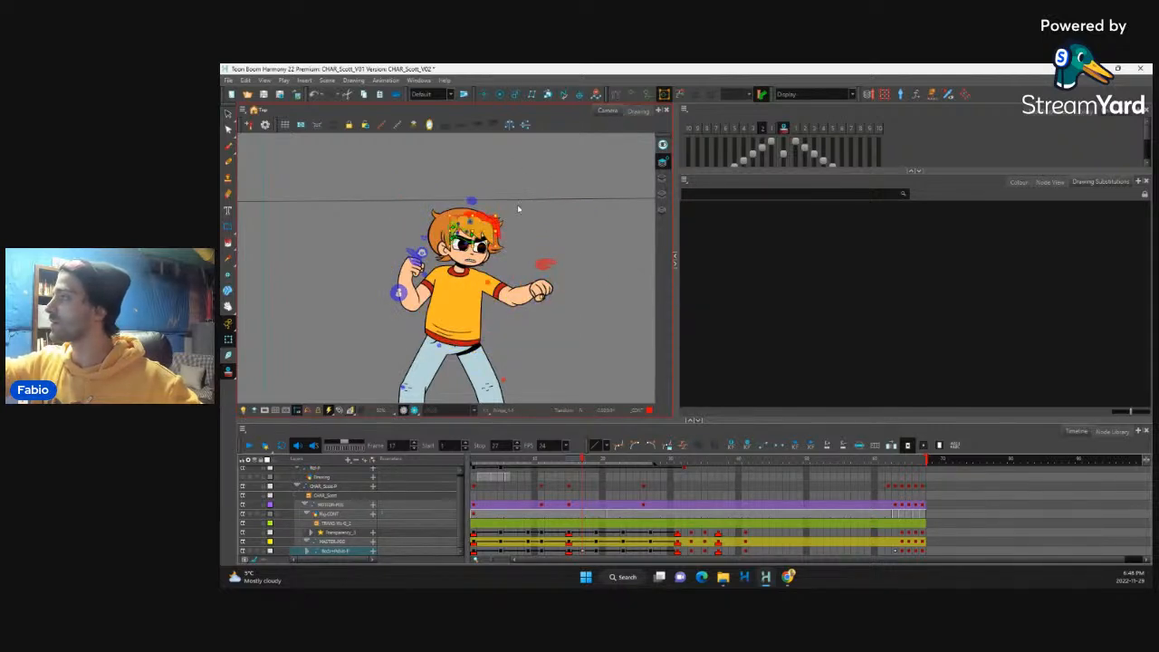
{"action": "key", "text": "b"}
{"action": "key", "text": "b"}
{"action": "key", "text": "b"}
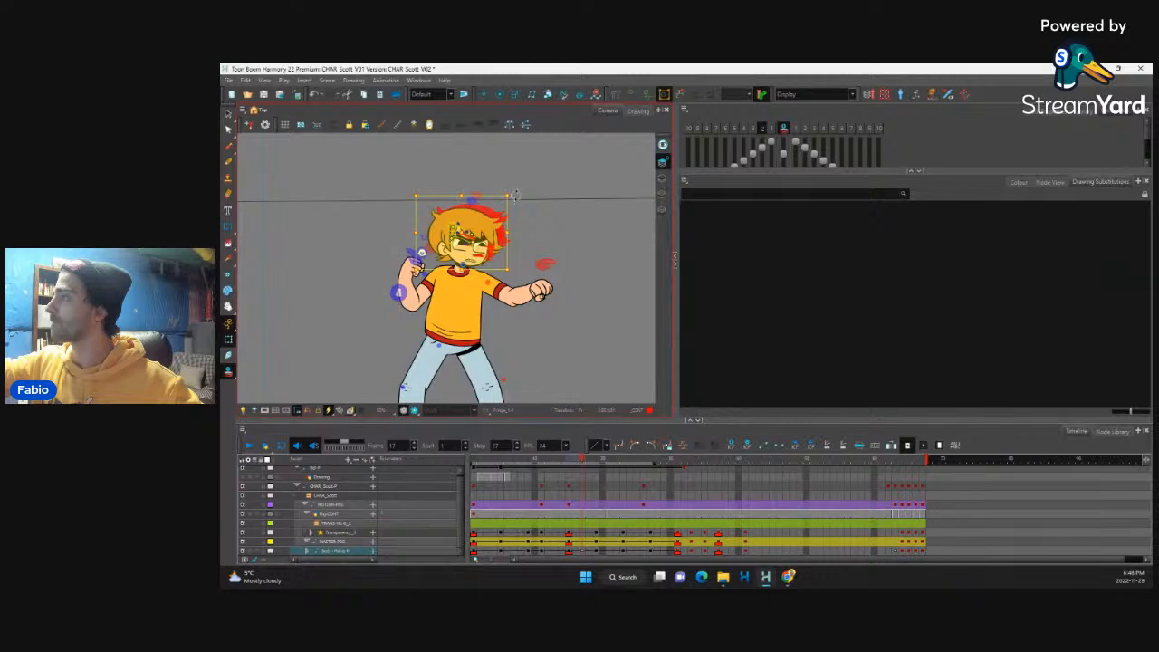
{"action": "mouse_move", "coordinate": [516, 196]}
{"action": "left_mouse_down"}
{"action": "mouse_move", "coordinate": [500, 181]}
{"action": "mouse_move", "coordinate": [507, 190]}
{"action": "left_mouse_up"}
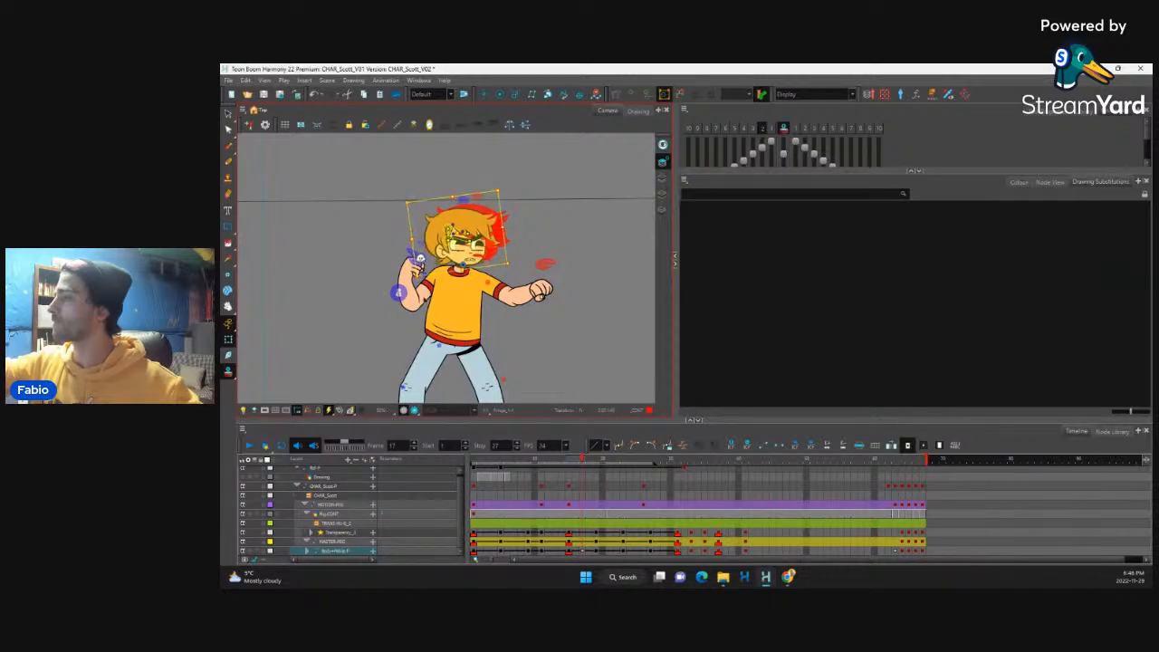
{"action": "left_click", "coordinate": [414, 274]}
{"action": "left_click", "coordinate": [476, 542]}
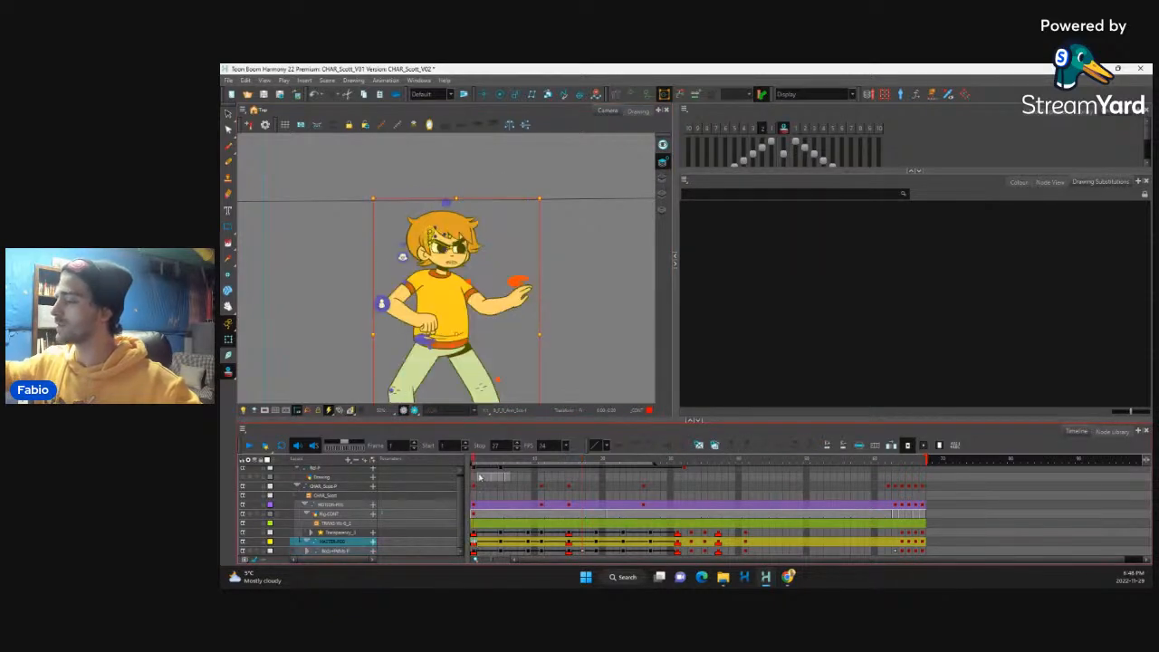
{"action": "left_click", "coordinate": [481, 460]}
{"action": "left_click_drag", "start_coordinate": [484, 460], "coordinate": [584, 491]}
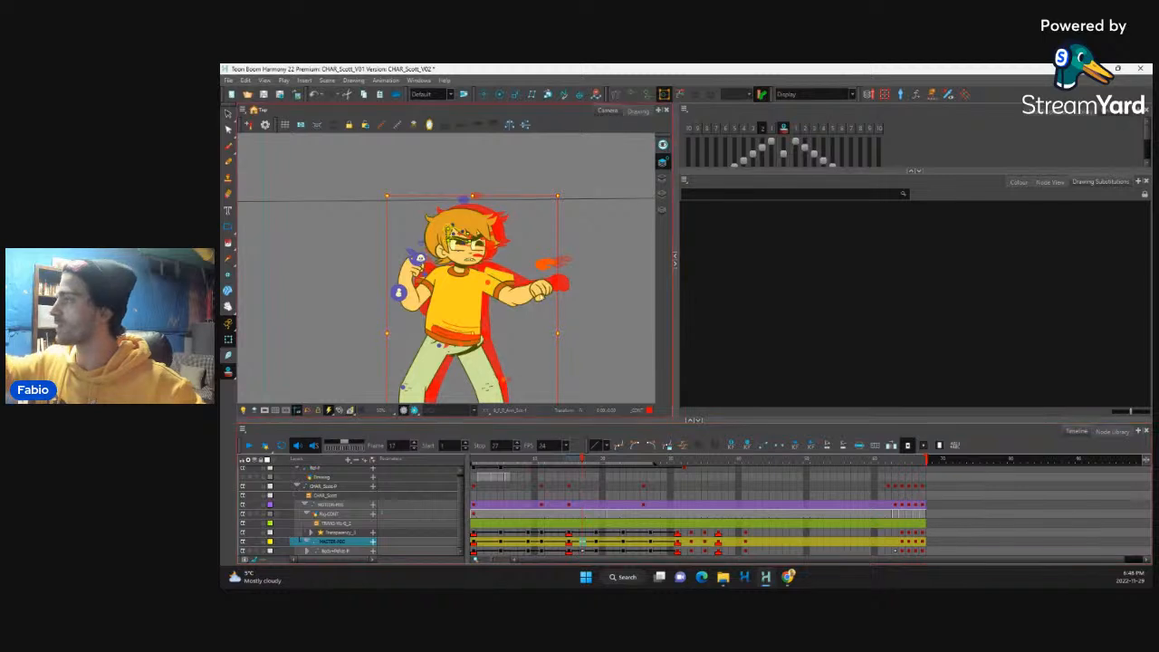
Step: Rotate the extended fist counter-clockwise at frame 17 and compare the poses at frames 15, 17 and 19
{"action": "left_click", "coordinate": [553, 300]}
{"action": "key", "text": "b"}
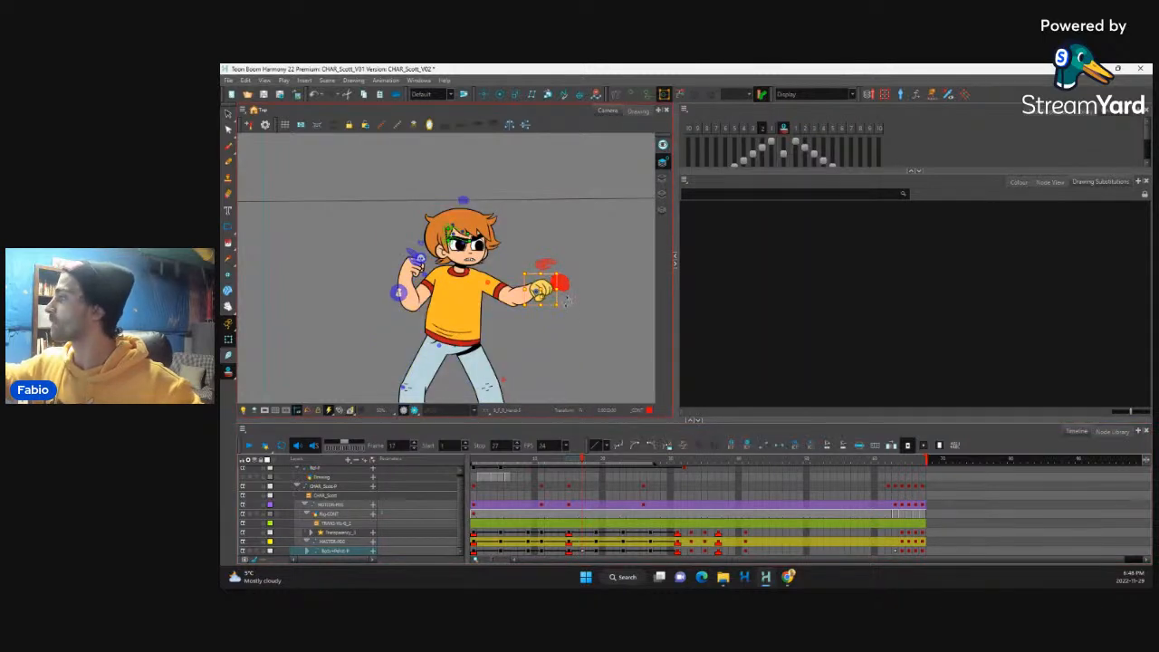
{"action": "left_click_drag", "start_coordinate": [566, 303], "coordinate": [567, 297]}
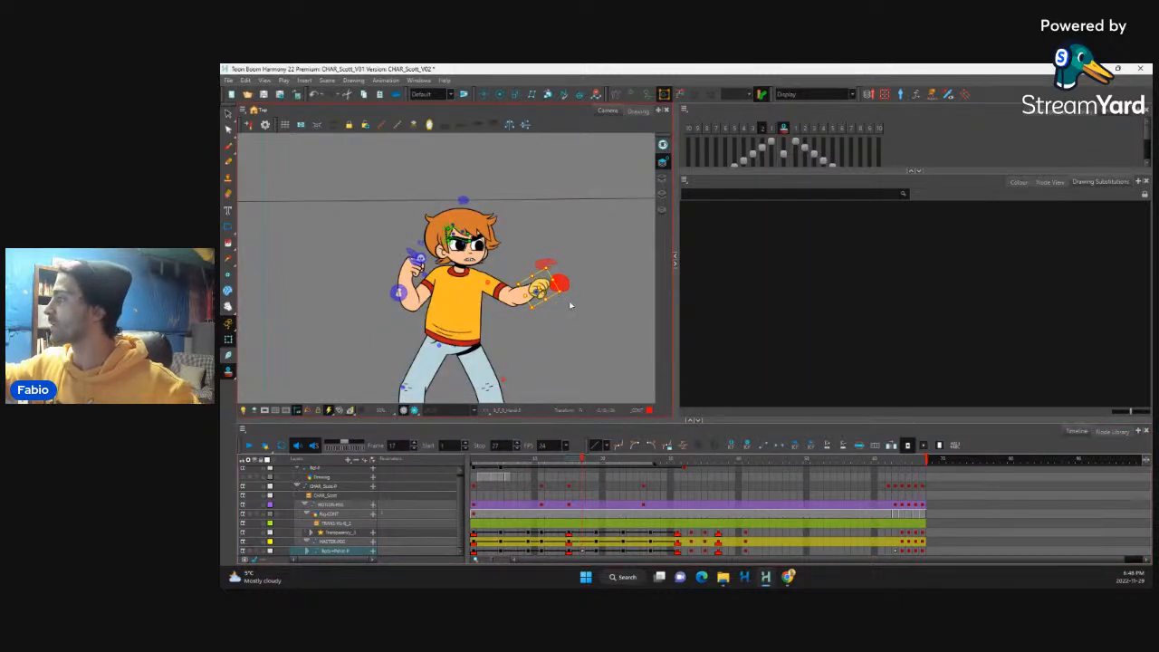
{"action": "left_click", "coordinate": [566, 317]}
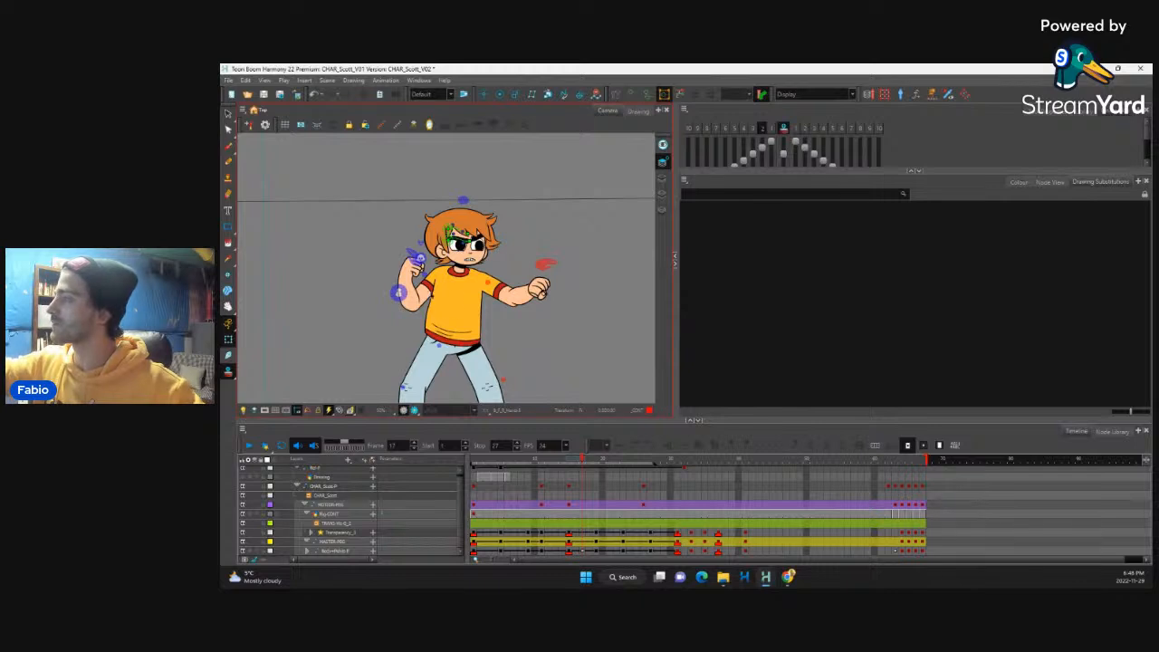
{"action": "left_click", "coordinate": [569, 553]}
{"action": "left_click", "coordinate": [582, 553]}
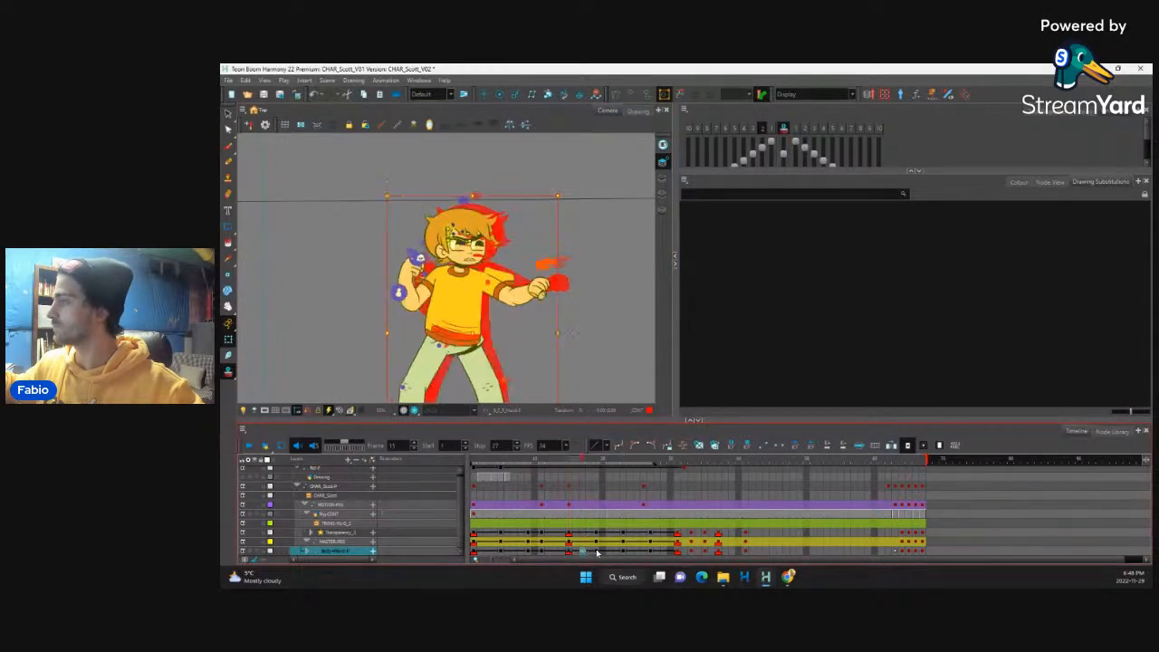
{"action": "left_click", "coordinate": [596, 553]}
{"action": "left_click", "coordinate": [570, 553]}
{"action": "left_click", "coordinate": [583, 552]}
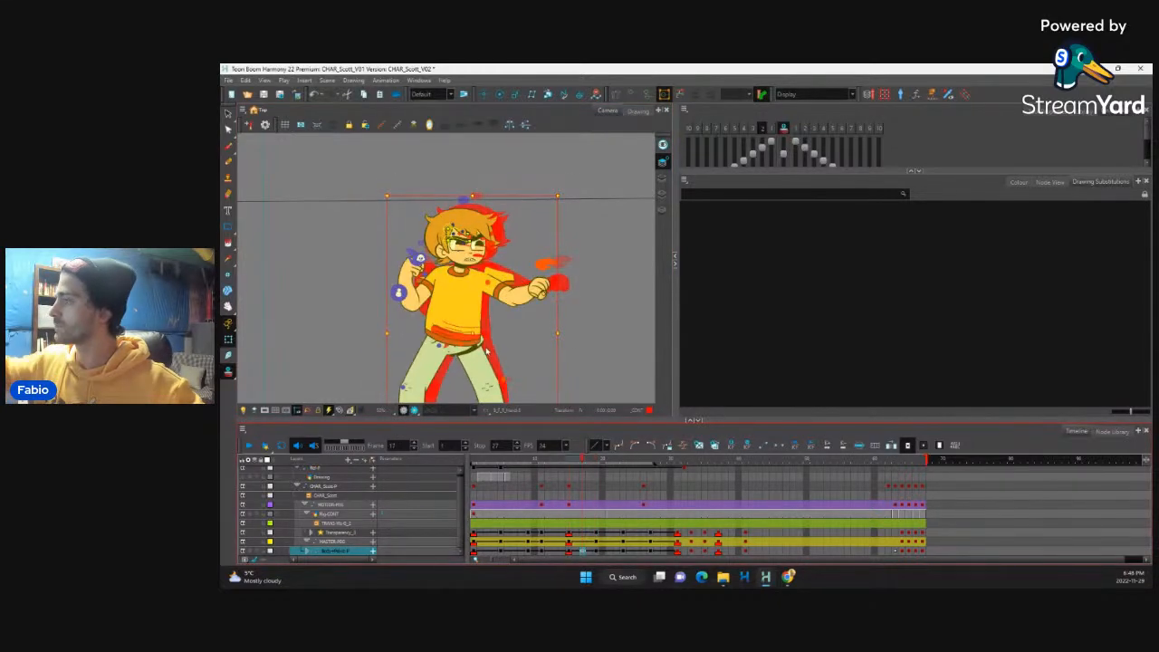
Step: Rotate the whole rear arm inward at frame 17 so the elbow tucks closer to the torso, and adjust its forearm
{"action": "left_click", "coordinate": [415, 272]}
{"action": "key", "text": "b"}
{"action": "key", "text": "b"}
{"action": "key", "text": "b"}
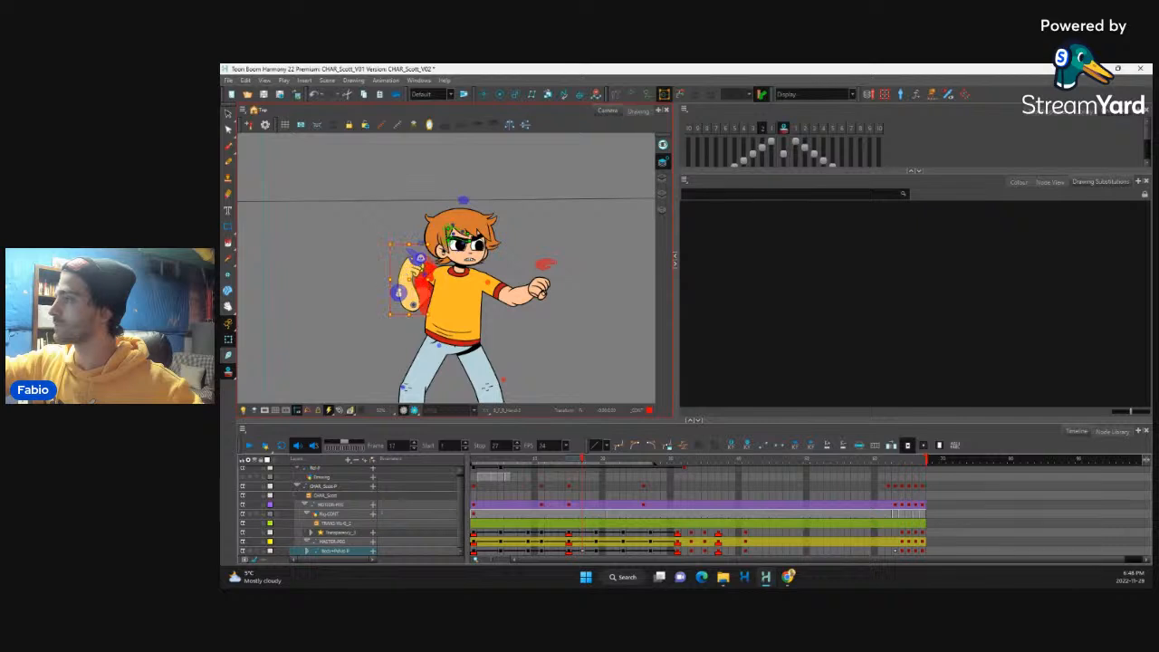
{"action": "left_click", "coordinate": [457, 308]}
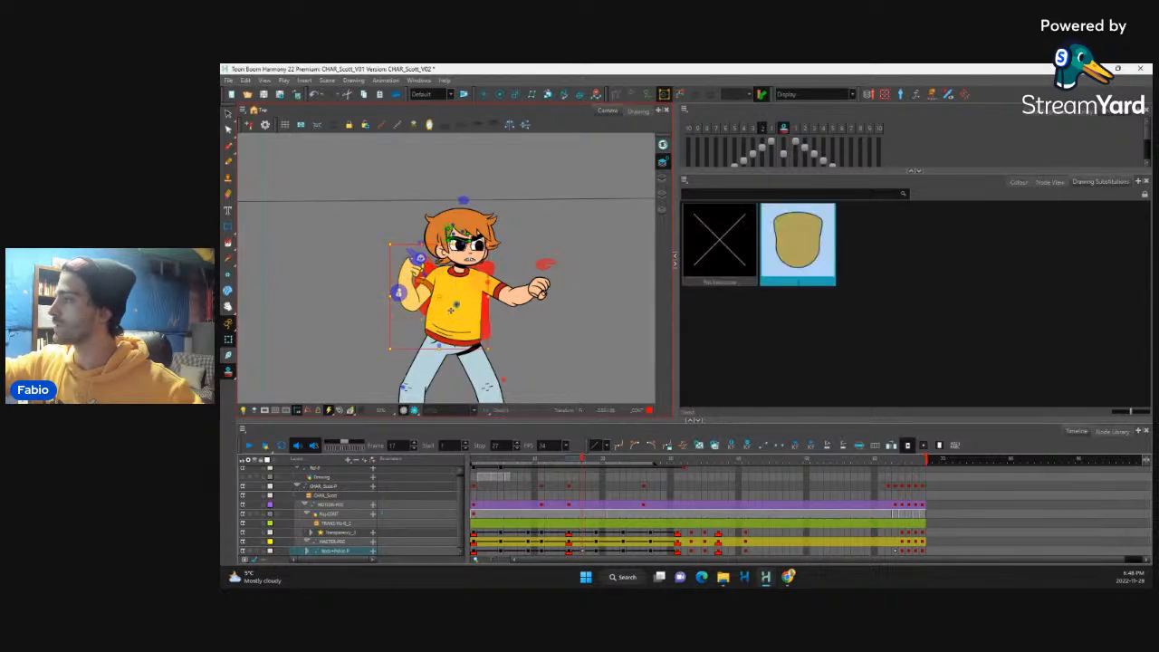
{"action": "left_click", "coordinate": [422, 295]}
{"action": "key", "text": "b"}
{"action": "key", "text": "b"}
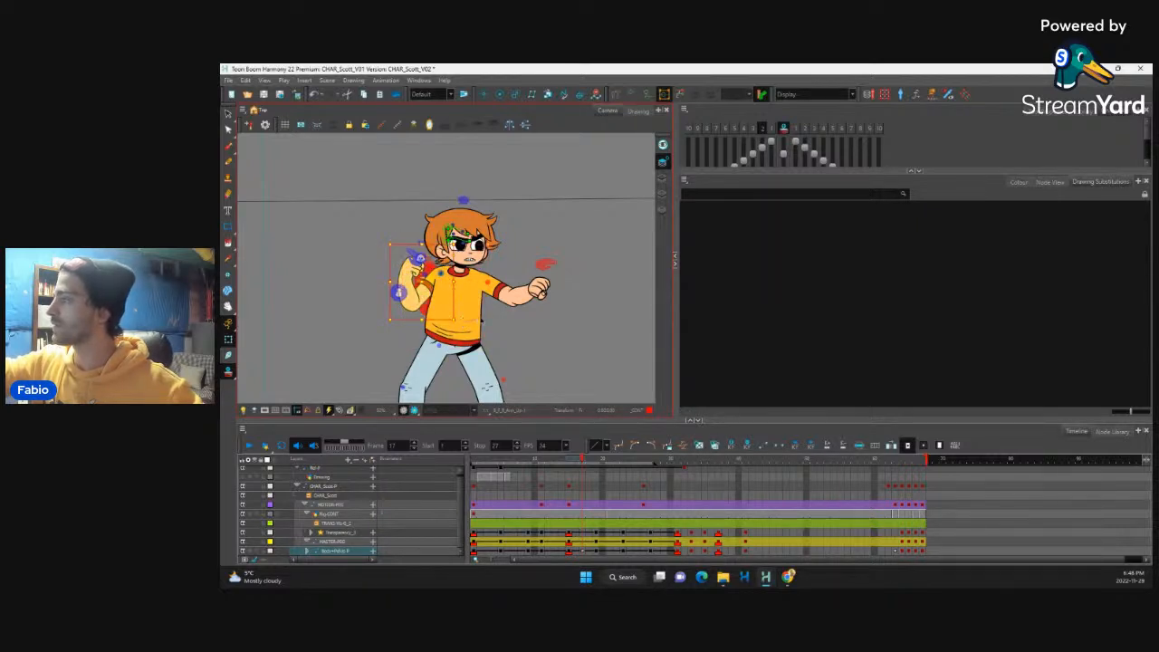
{"action": "left_click", "coordinate": [467, 311]}
{"action": "left_click", "coordinate": [424, 296]}
{"action": "key", "text": "b"}
{"action": "key", "text": "b"}
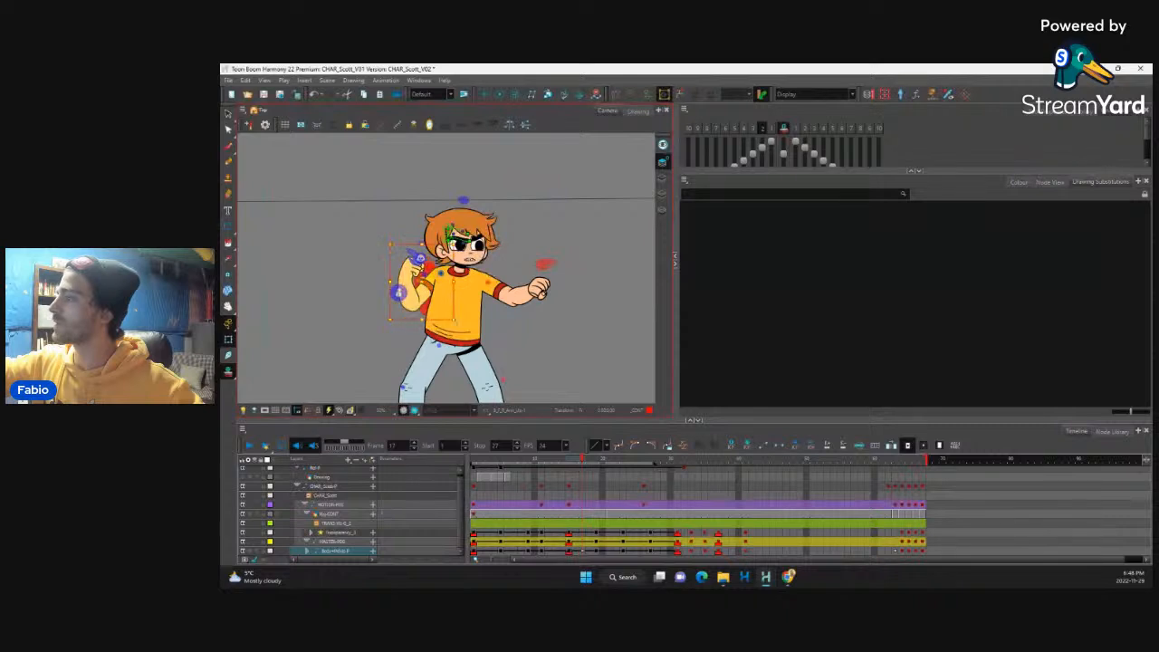
{"action": "left_click_drag", "start_coordinate": [457, 324], "coordinate": [469, 316]}
{"action": "key", "text": "shift+b"}
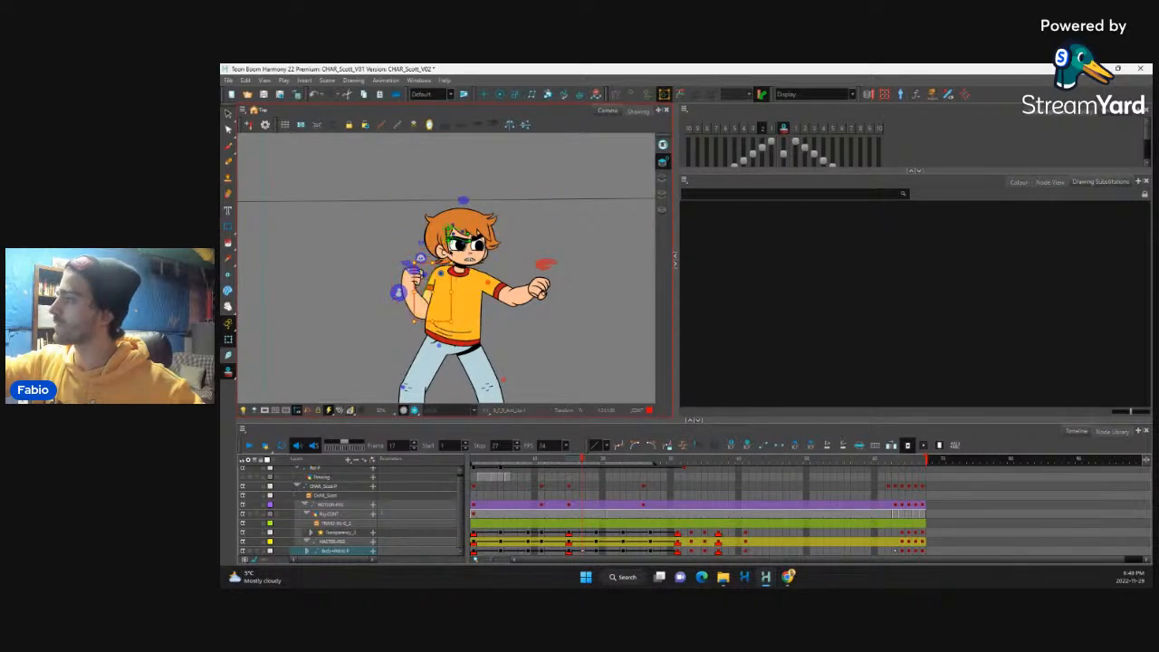
{"action": "left_click", "coordinate": [415, 285]}
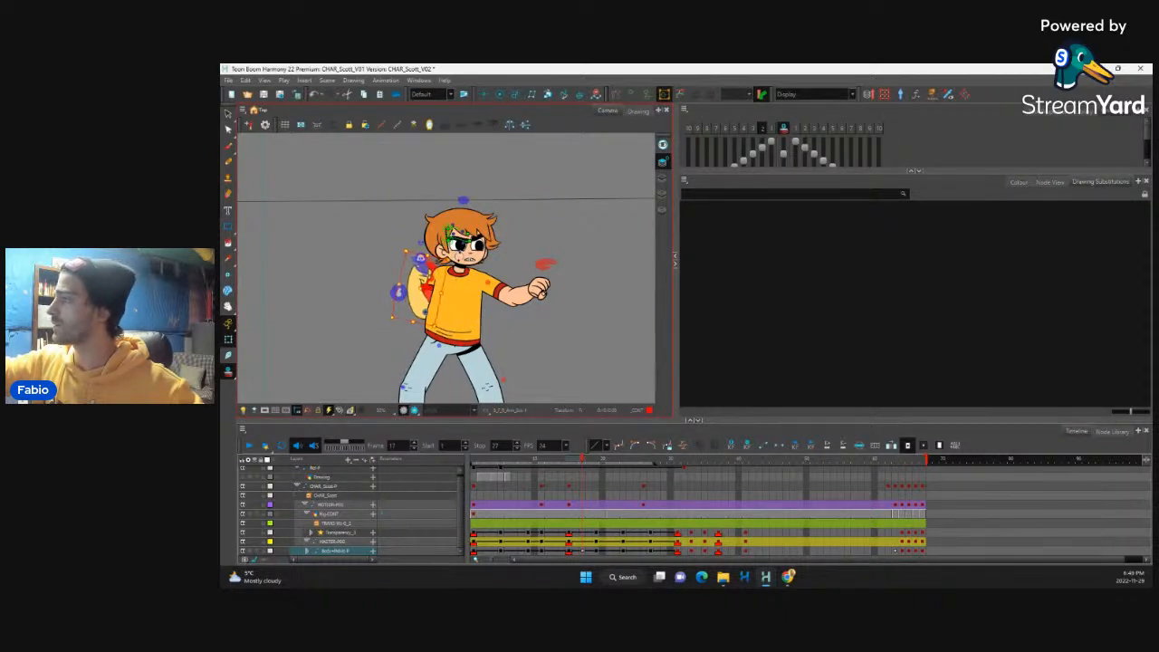
Step: Scrub frames 15 to 24 and flip between frames 22 and 25 to examine the motion of the rear arm
{"action": "left_click", "coordinate": [569, 464]}
{"action": "left_click_drag", "start_coordinate": [569, 467], "coordinate": [612, 459]}
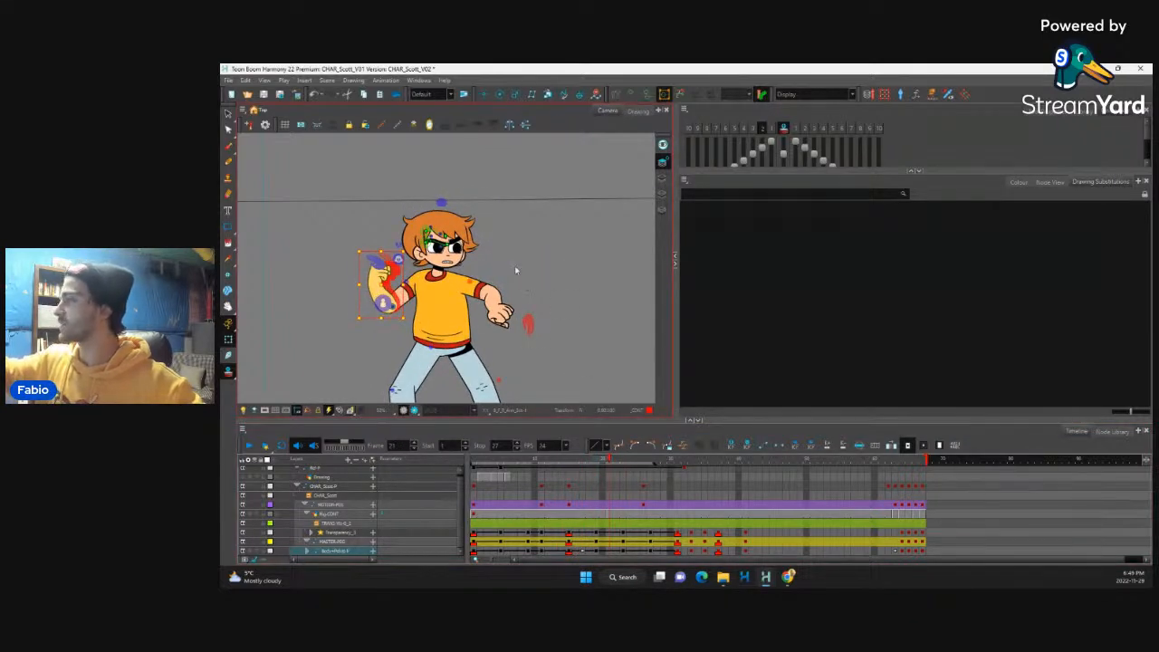
{"action": "left_click", "coordinate": [564, 478]}
{"action": "left_click_drag", "start_coordinate": [563, 478], "coordinate": [631, 532]}
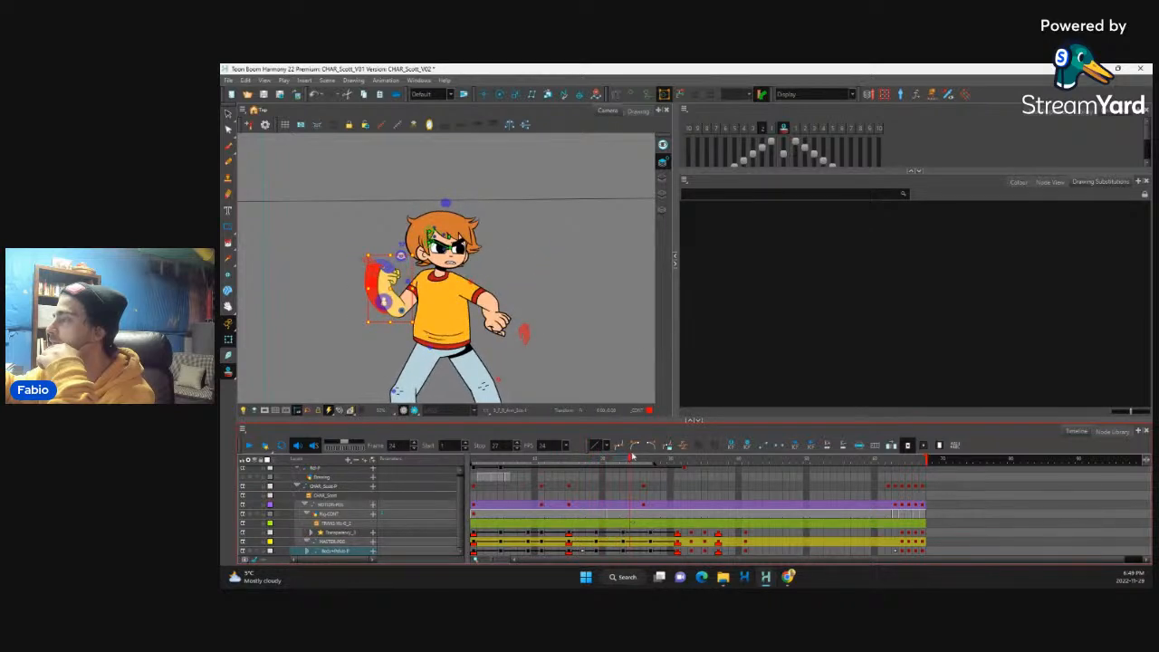
{"action": "left_click", "coordinate": [637, 534]}
{"action": "left_click", "coordinate": [638, 551], "text": "shift"}
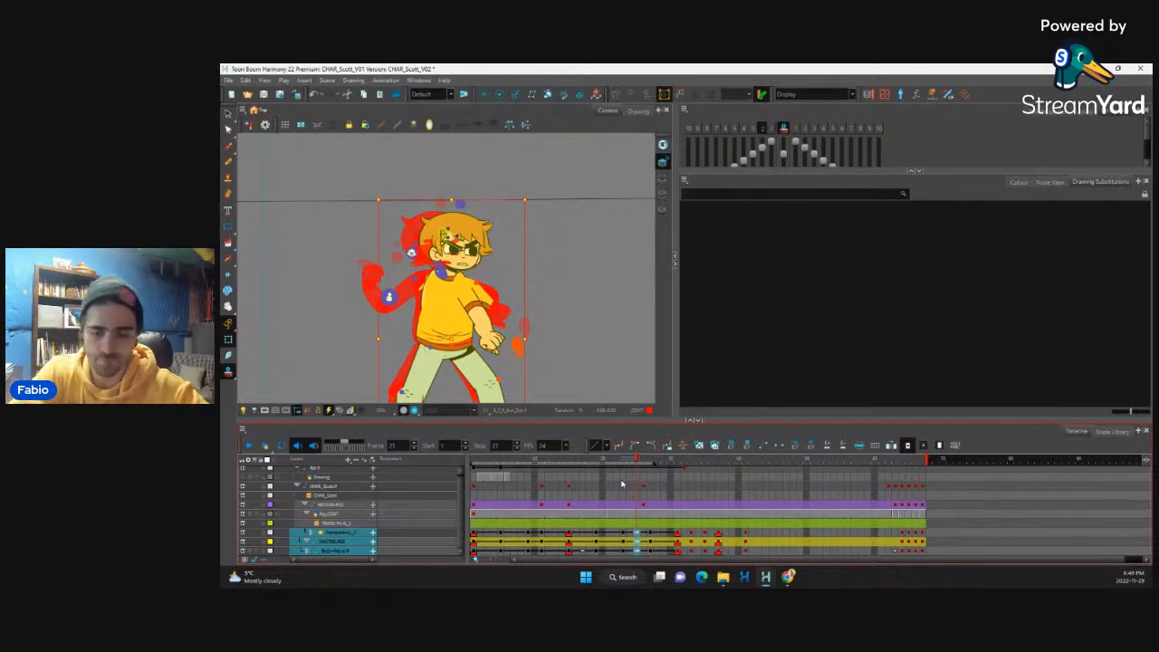
{"action": "key", "text": "comma"}
{"action": "key", "text": "comma"}
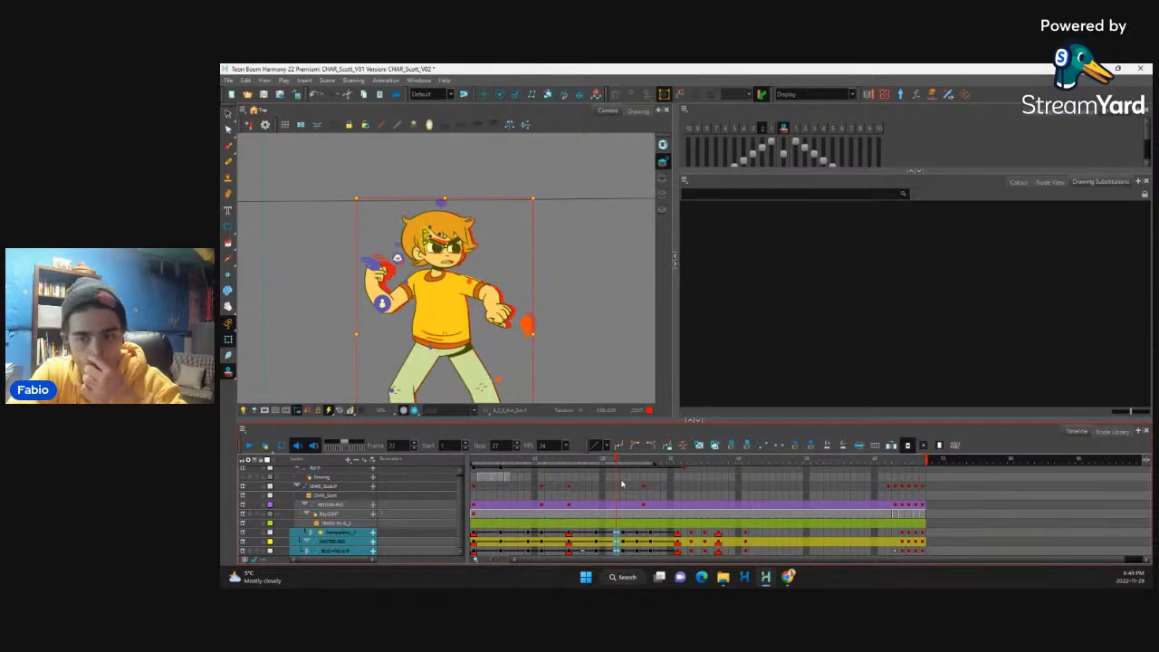
{"action": "key", "text": "period"}
{"action": "key", "text": "period"}
{"action": "key", "text": "period"}
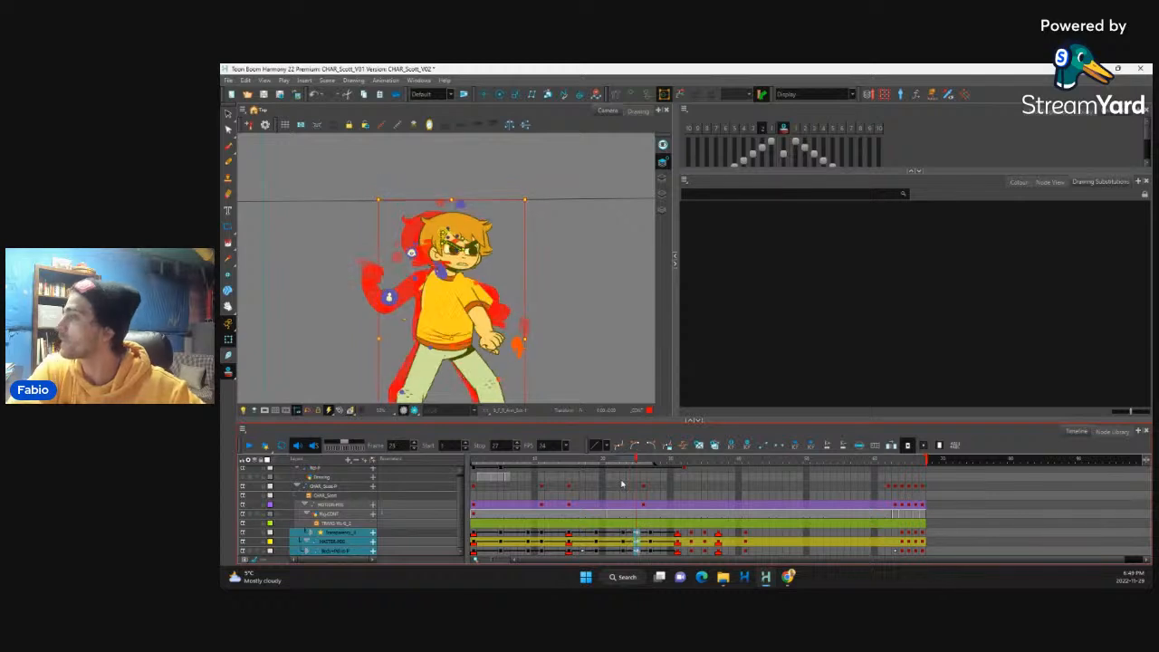
Step: Select the whole rear arm from frame 23 and bring it in front of the torso at frame 25
{"action": "left_click", "coordinate": [624, 543]}
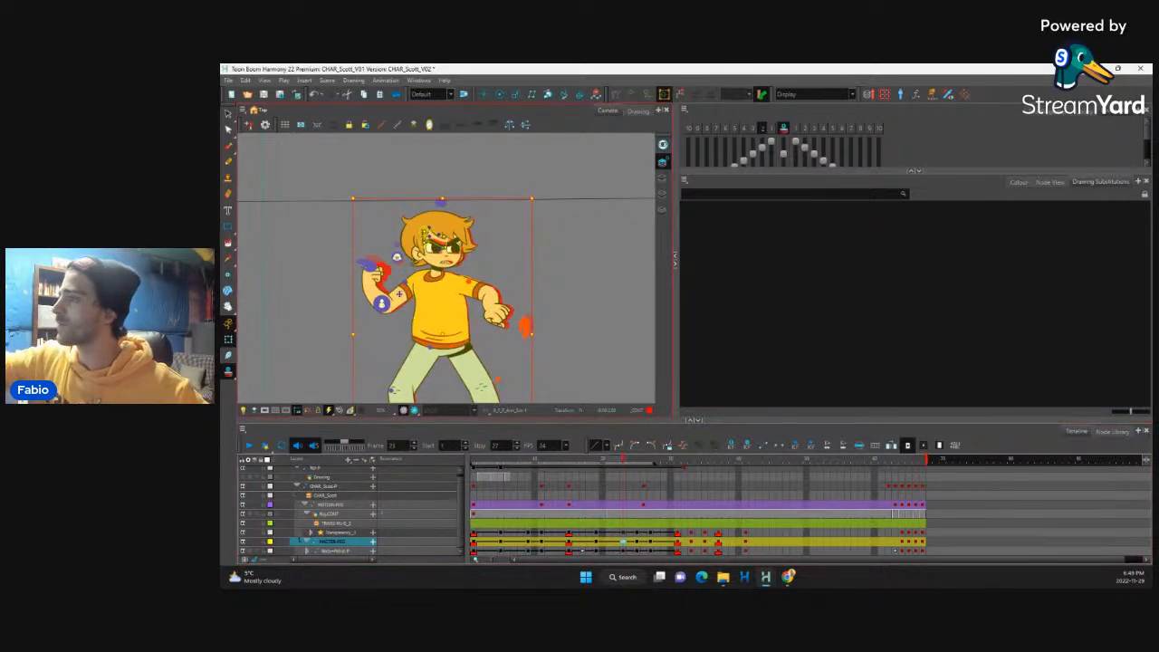
{"action": "left_click", "coordinate": [397, 296]}
{"action": "key", "text": "b"}
{"action": "key", "text": "b"}
{"action": "key", "text": "b"}
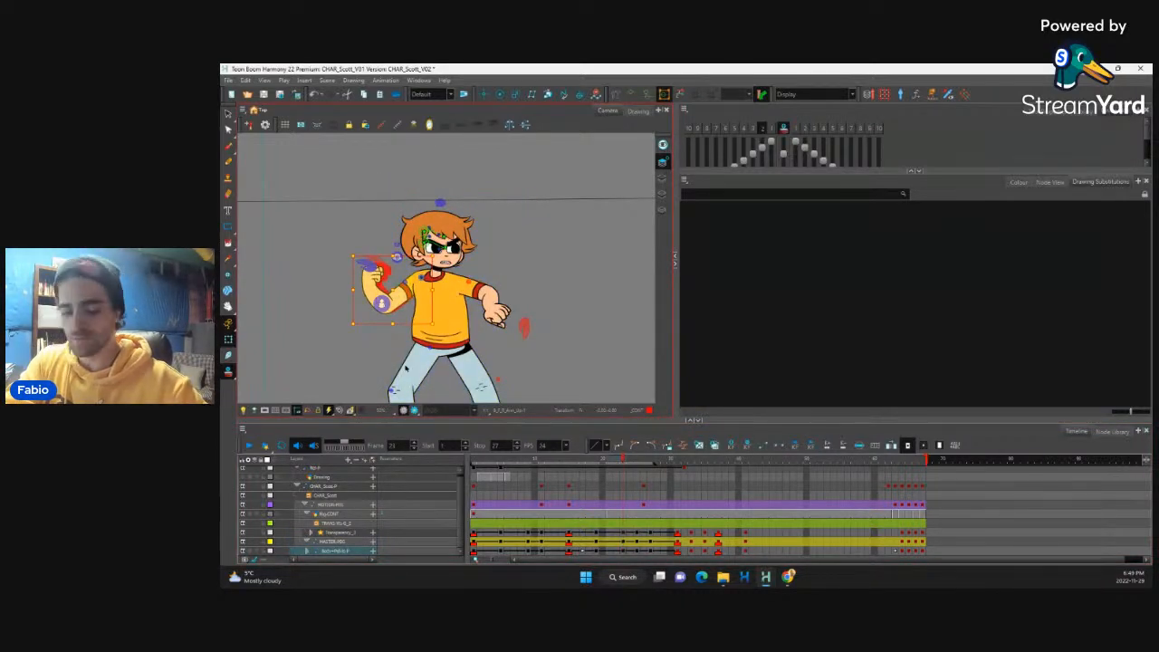
{"action": "key", "text": "period"}
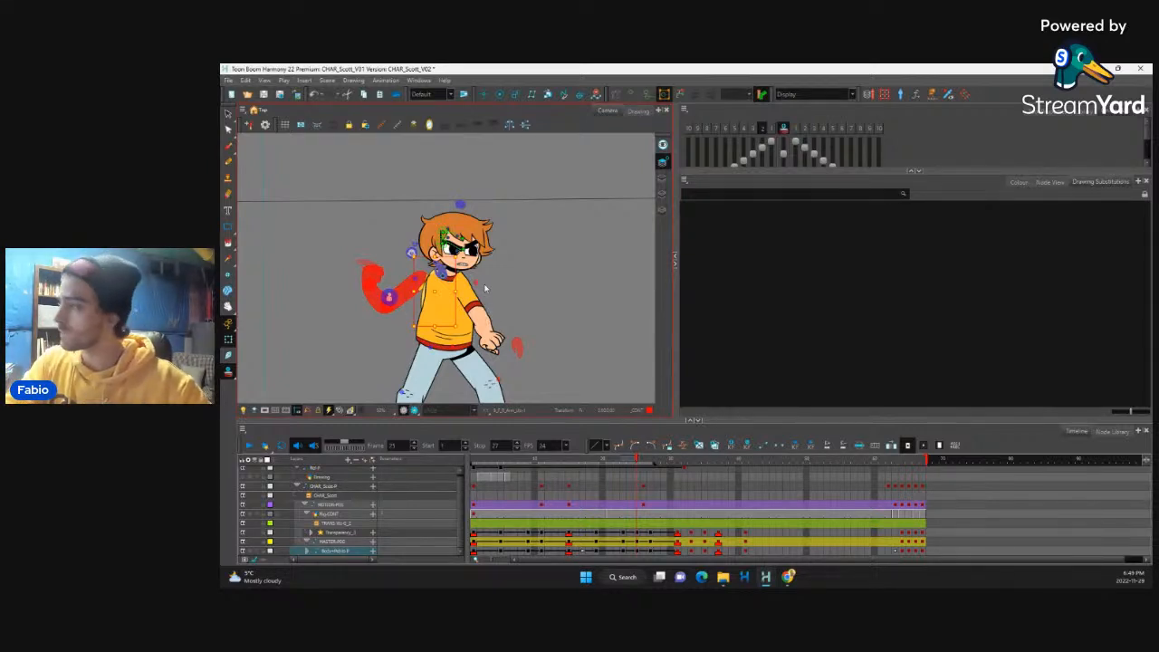
{"action": "key", "text": "alt+Down"}
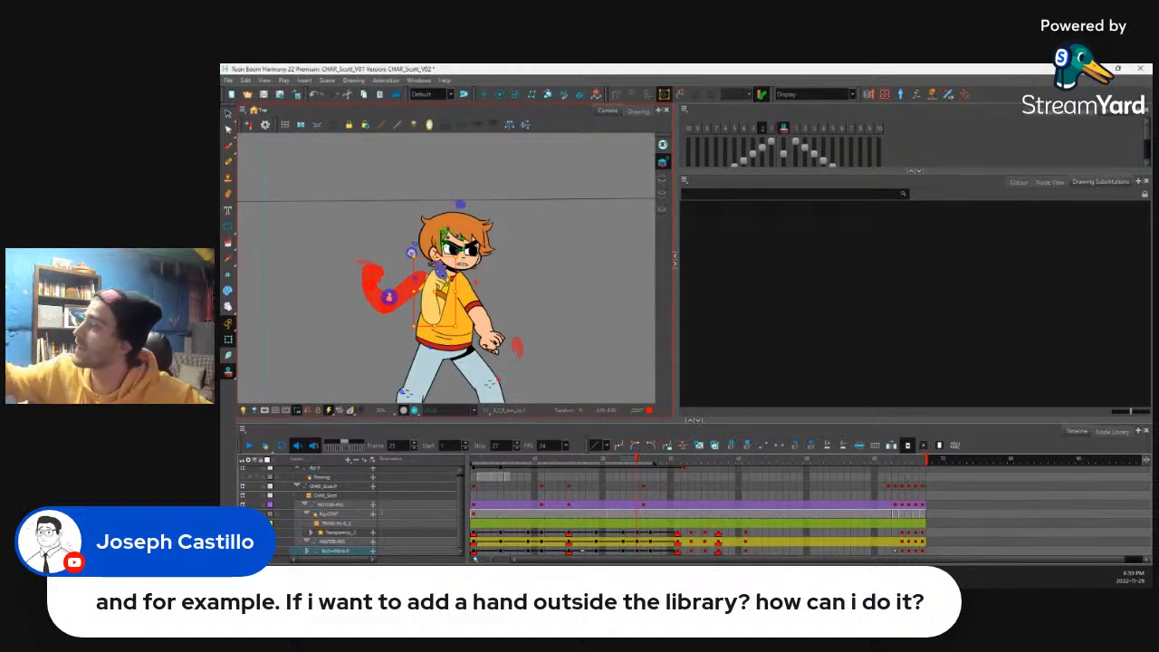
Step: Compare frames 23 and 25 up close, and swing the rear arm back at frame 25 so its elbow points behind the torso
{"action": "left_click", "coordinate": [492, 341]}
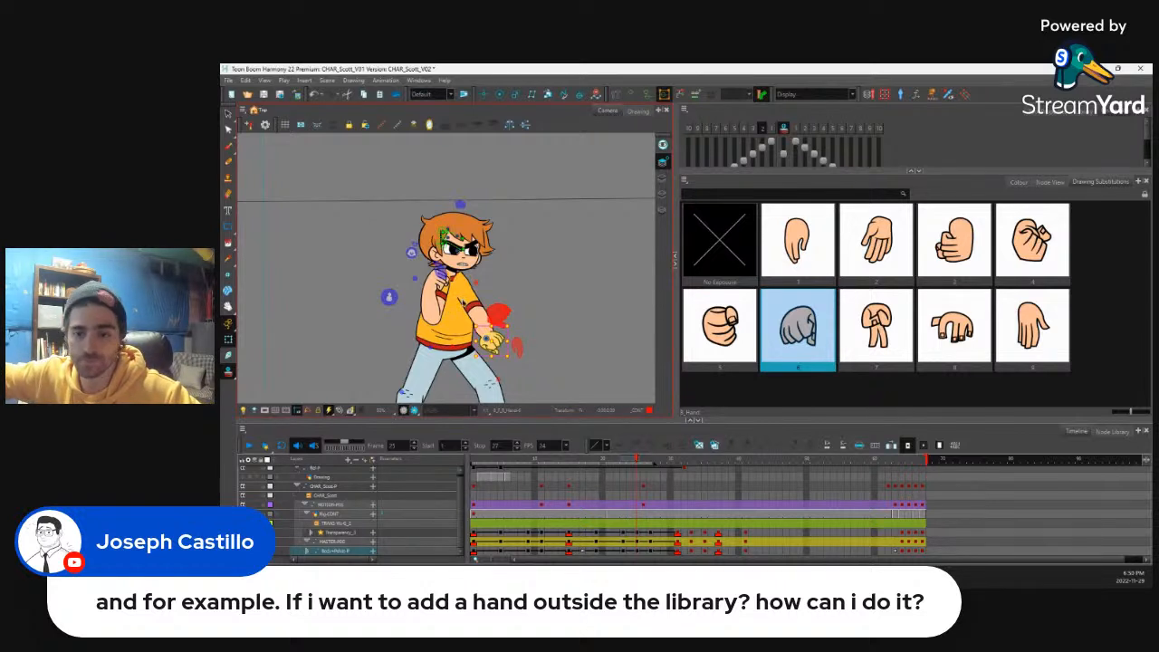
{"action": "key", "text": "2"}
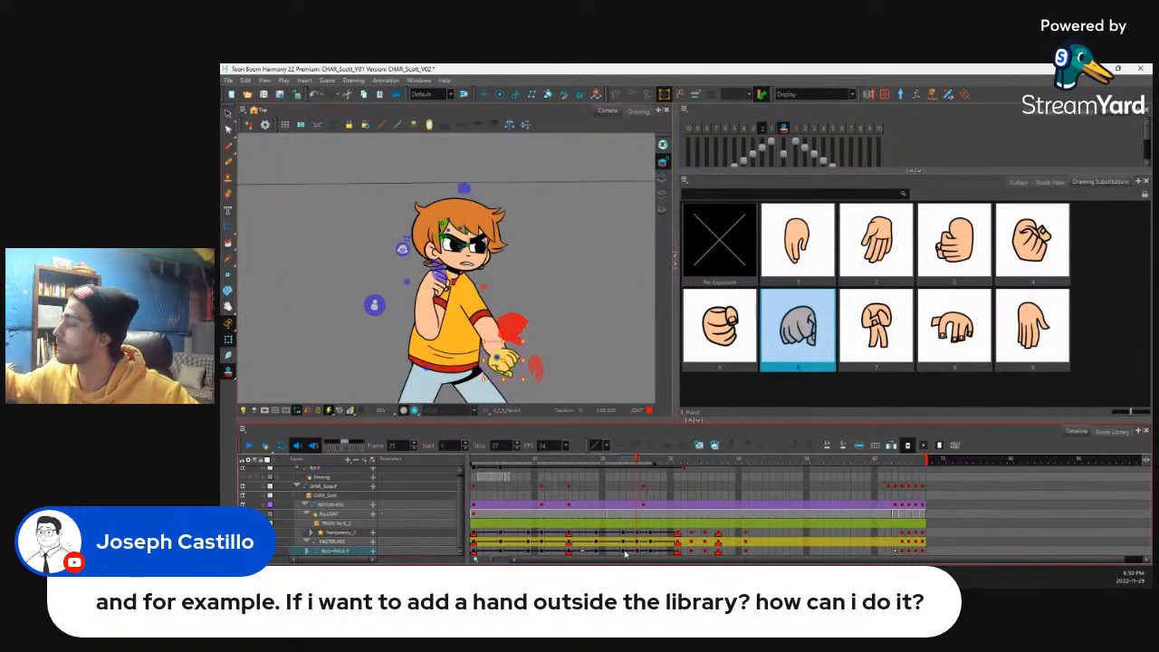
{"action": "left_click", "coordinate": [625, 552]}
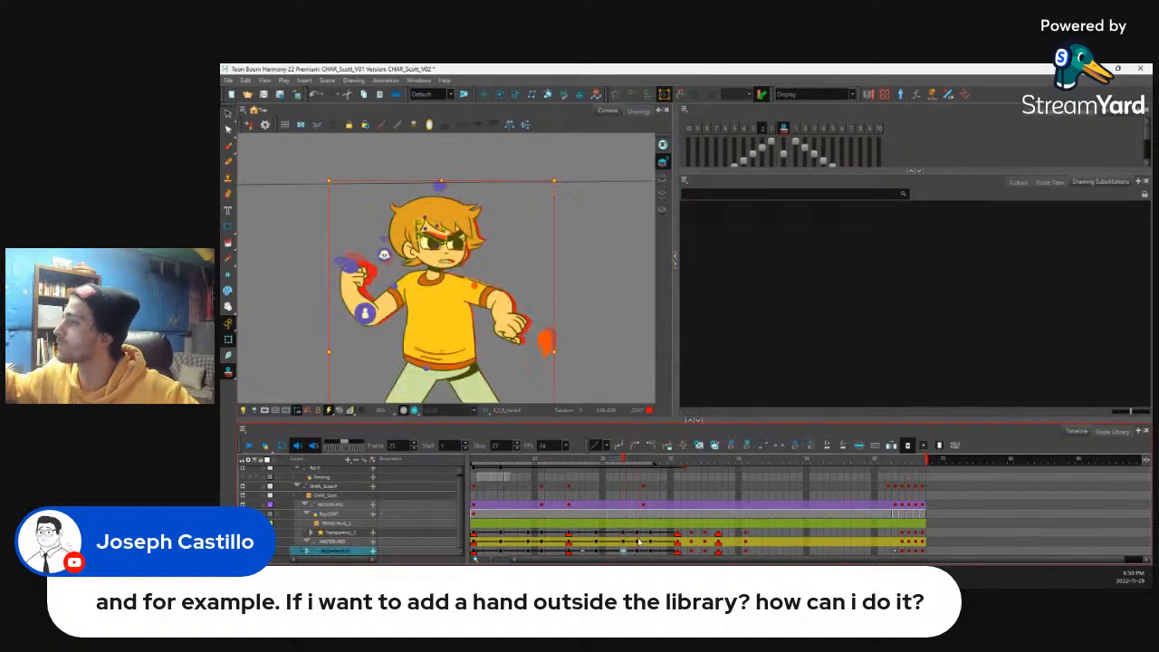
{"action": "left_click", "coordinate": [636, 551]}
{"action": "left_click", "coordinate": [431, 310]}
{"action": "key", "text": "Escape"}
{"action": "left_click", "coordinate": [432, 306]}
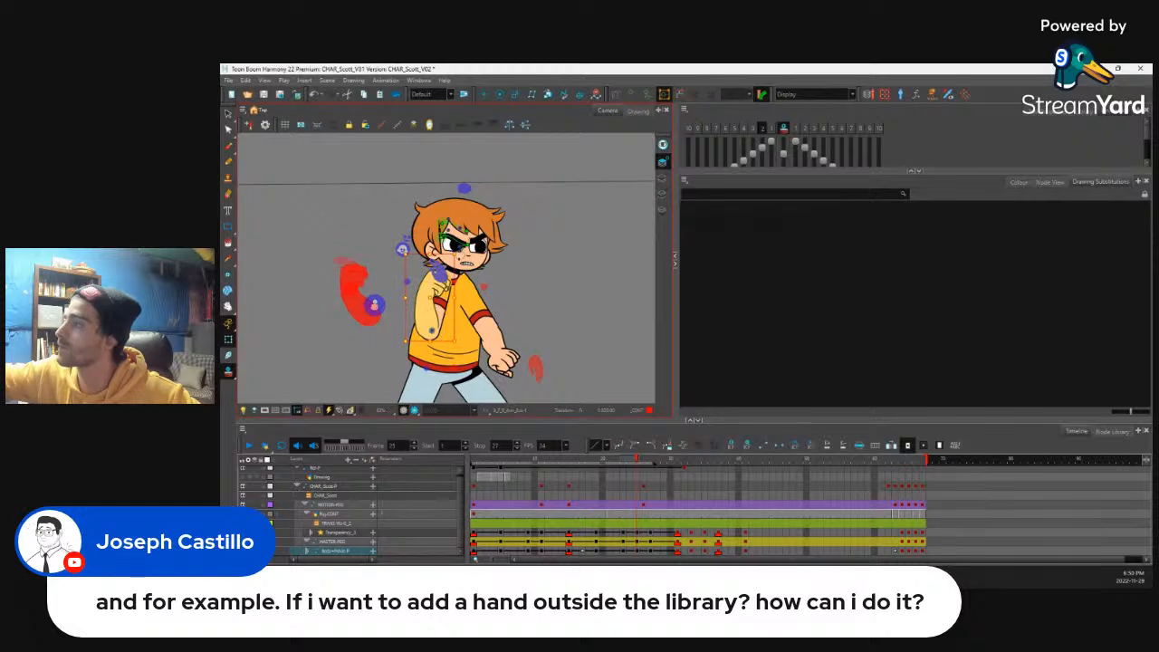
{"action": "left_click_drag", "start_coordinate": [461, 250], "coordinate": [433, 247]}
{"action": "key", "text": "b"}
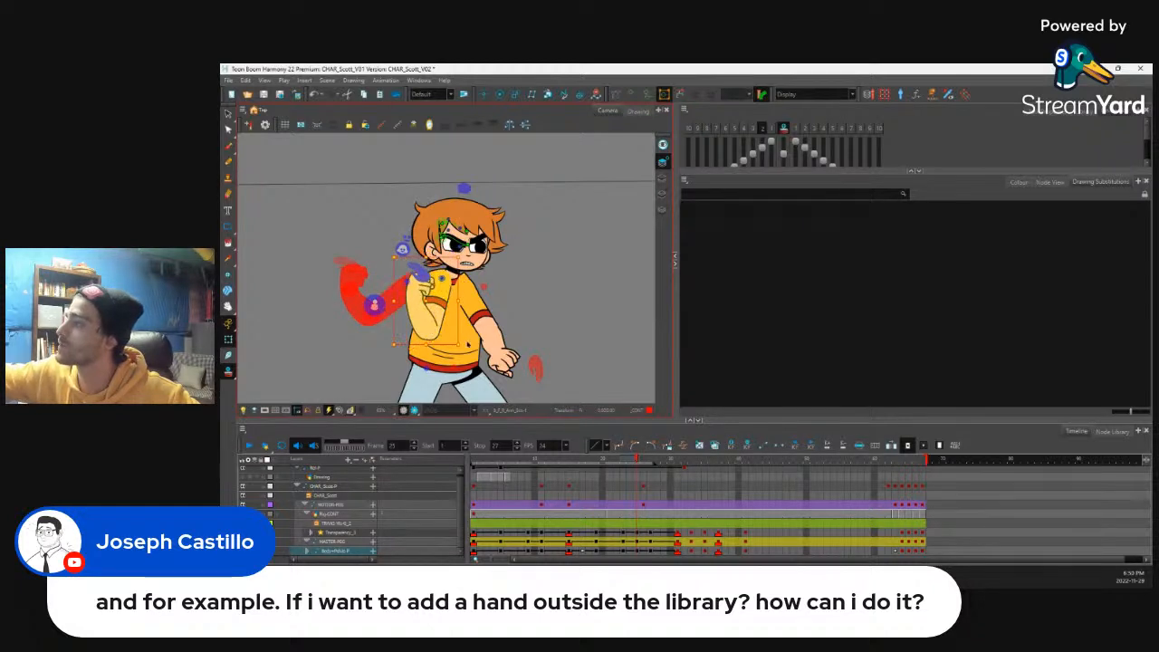
{"action": "left_click_drag", "start_coordinate": [467, 349], "coordinate": [405, 348]}
{"action": "left_click_drag", "start_coordinate": [425, 302], "coordinate": [418, 303]}
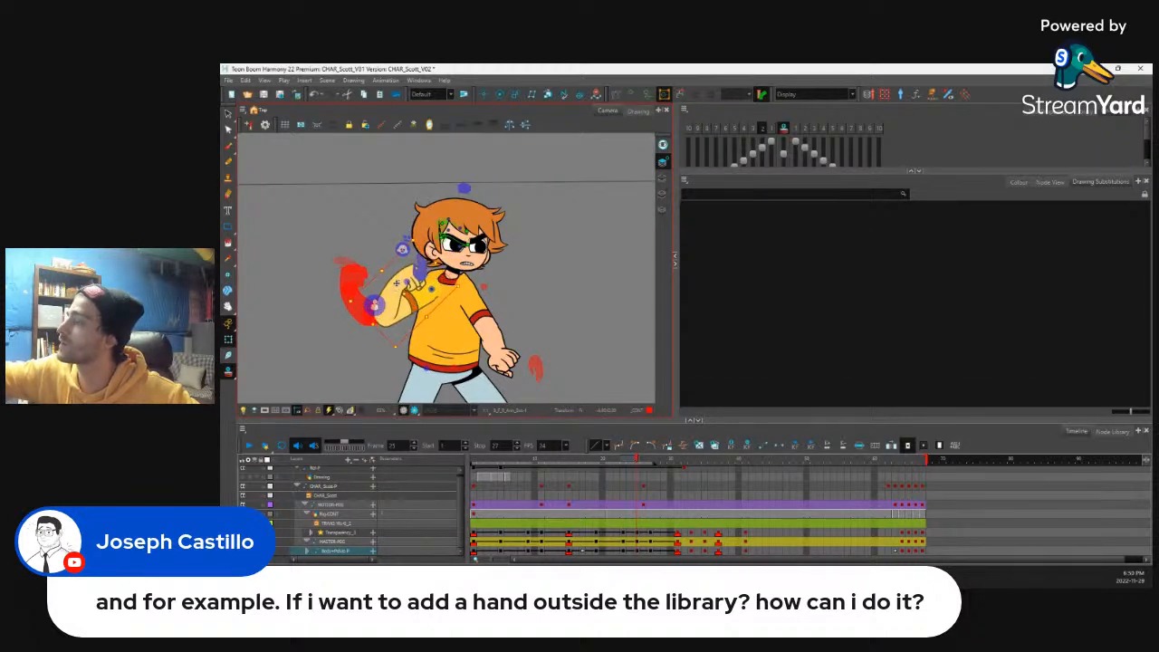
Step: Rotate the rear forearm and hand outward at frame 25 so the fist swings away from the shoulder
{"action": "left_click", "coordinate": [418, 283]}
{"action": "key", "text": "b"}
{"action": "key", "text": "b"}
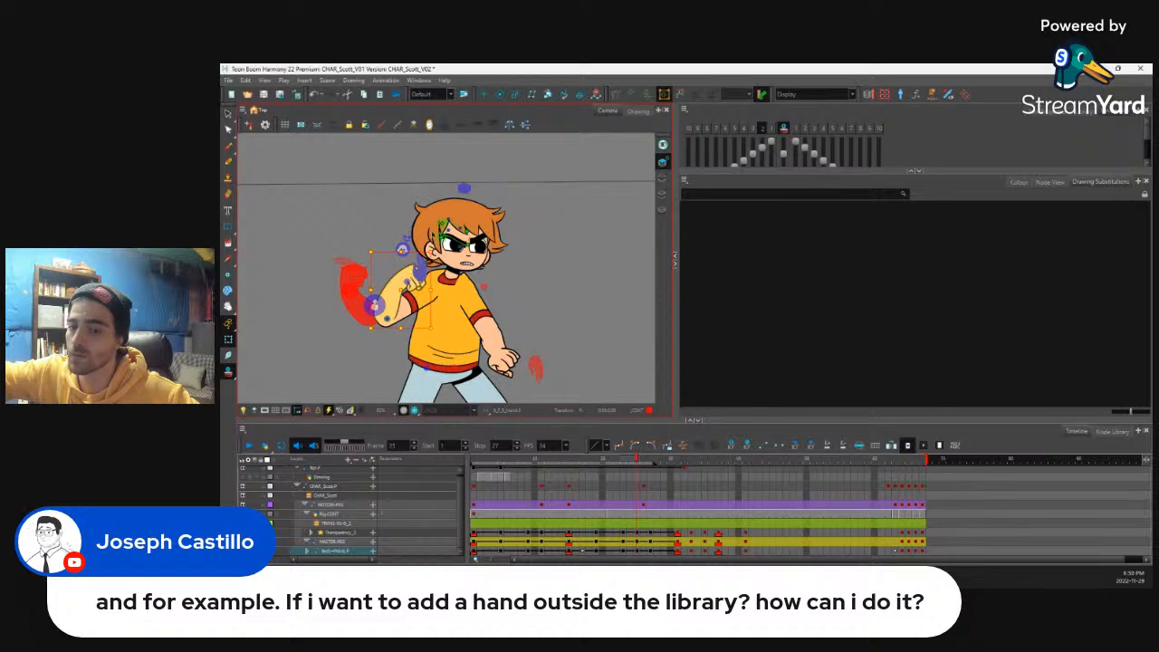
{"action": "left_click_drag", "start_coordinate": [435, 247], "coordinate": [339, 233]}
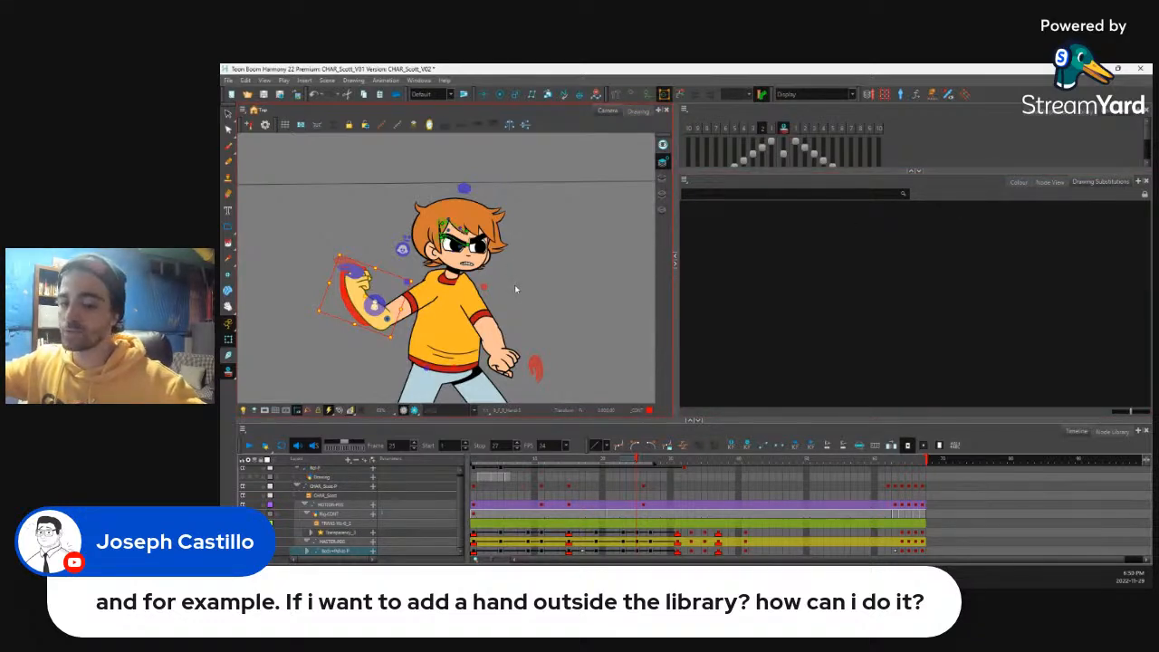
Step: Select the rear forearm drawing up close, hide the head's rig controls, and look up the Create Empty Drawing command
{"action": "key", "text": "2"}
{"action": "key", "text": "2"}
{"action": "left_click_drag", "start_coordinate": [442, 336], "coordinate": [477, 326]}
{"action": "left_click", "coordinate": [377, 344]}
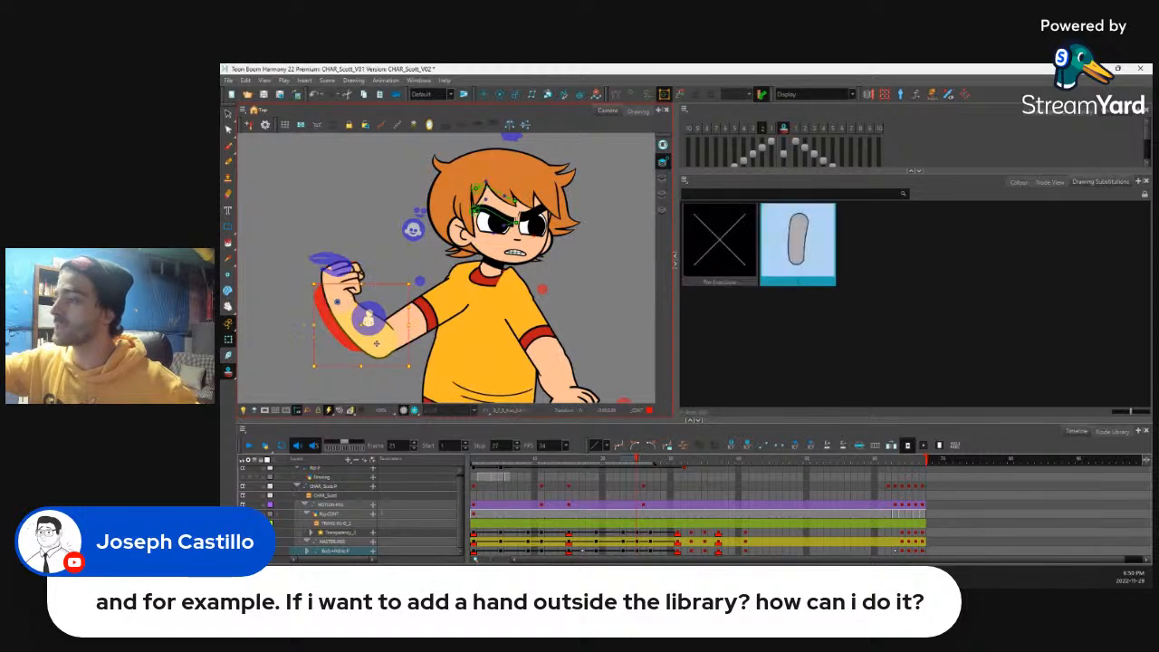
{"action": "key", "text": "shift+F11"}
{"action": "key", "text": "shift+c"}
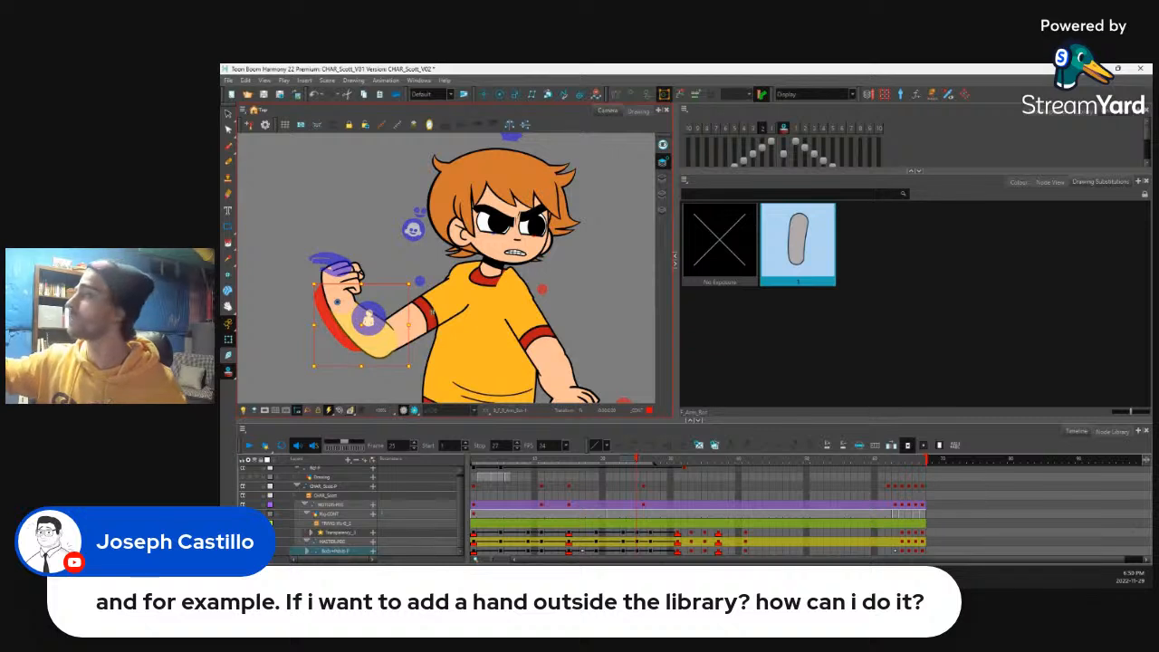
{"action": "left_click", "coordinate": [694, 105]}
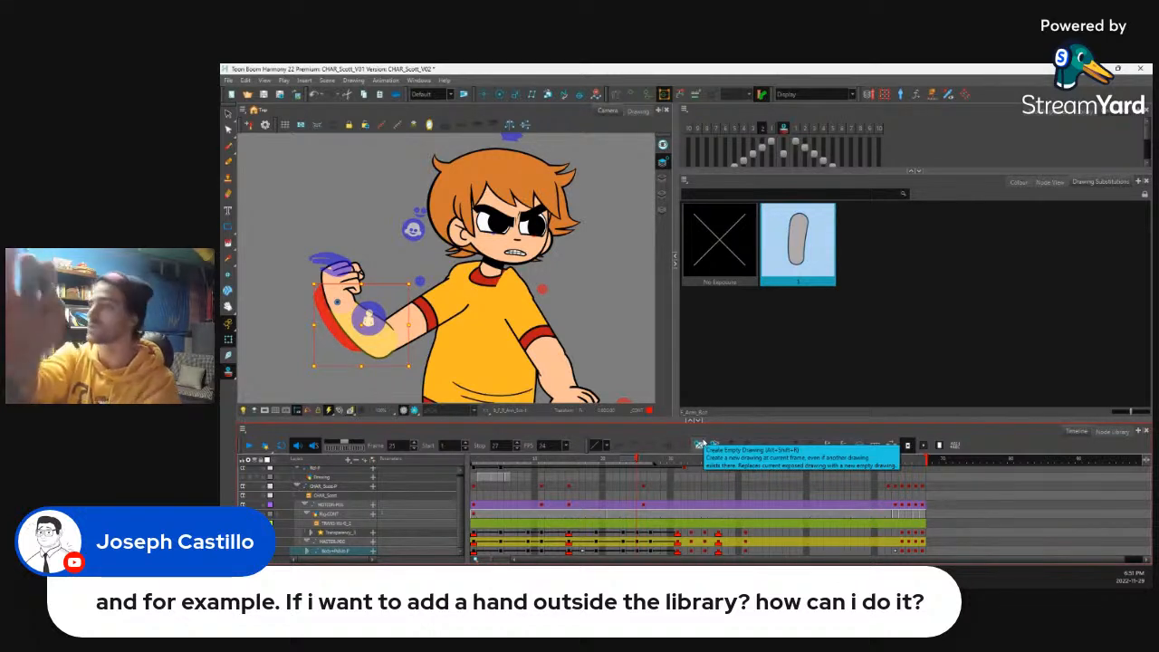
Step: Show the rear upper arm's deformer at frame 25 and nudge its elbow point slightly down and outward
{"action": "left_click", "coordinate": [427, 329]}
{"action": "key", "text": "F11"}
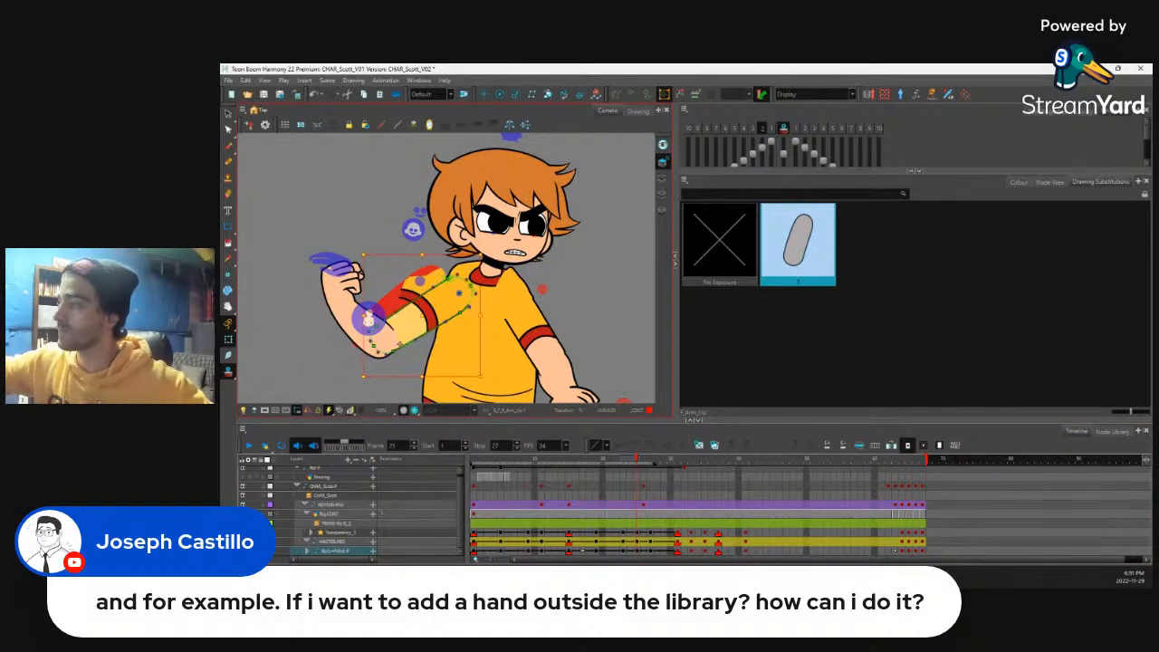
{"action": "left_click", "coordinate": [393, 350]}
{"action": "left_click", "coordinate": [376, 327], "text": "shift"}
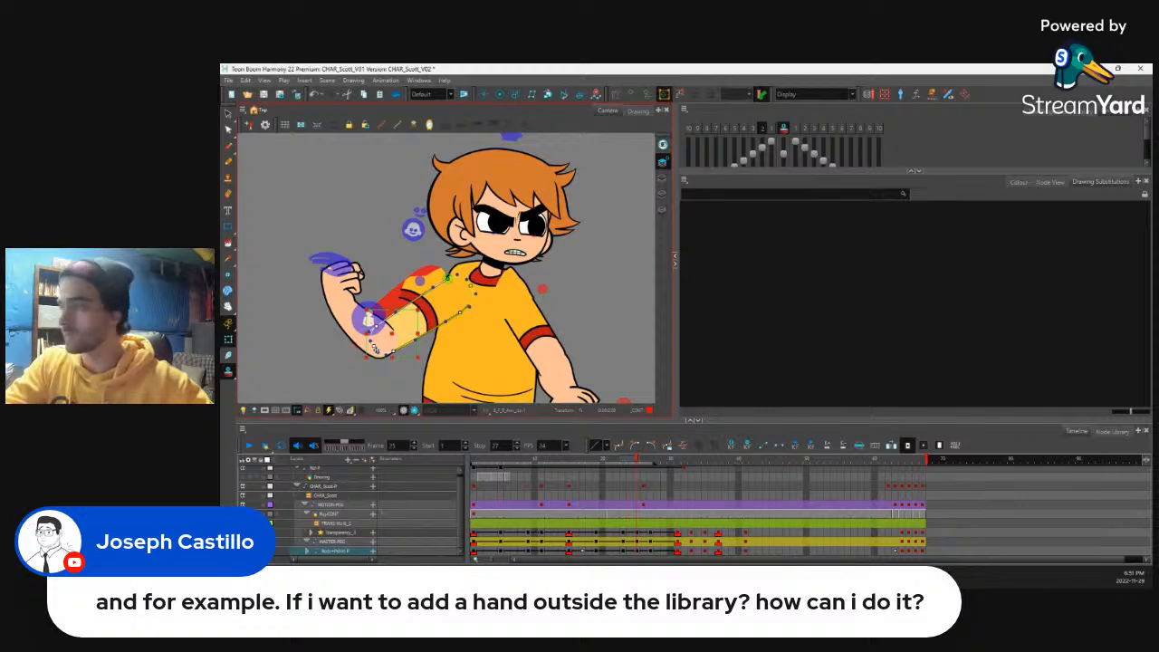
{"action": "key", "text": "Down"}
{"action": "key", "text": "Left"}
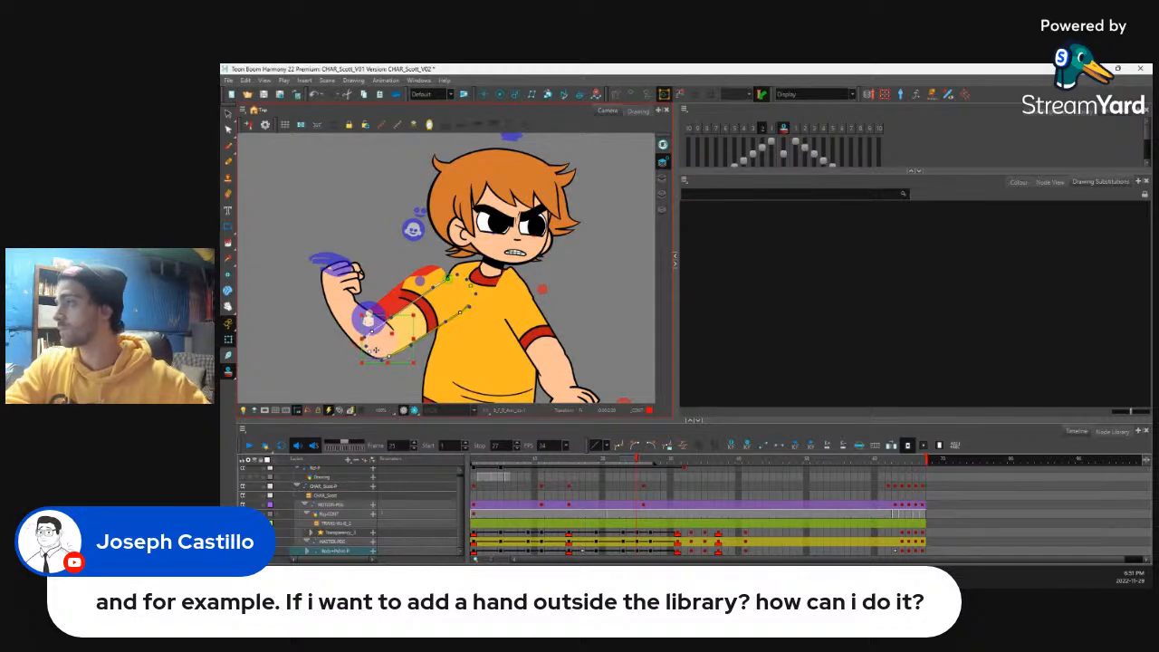
Step: Turn off onion skin and review frames 13 to 25 to examine how both arms move
{"action": "key", "text": "alt+o"}
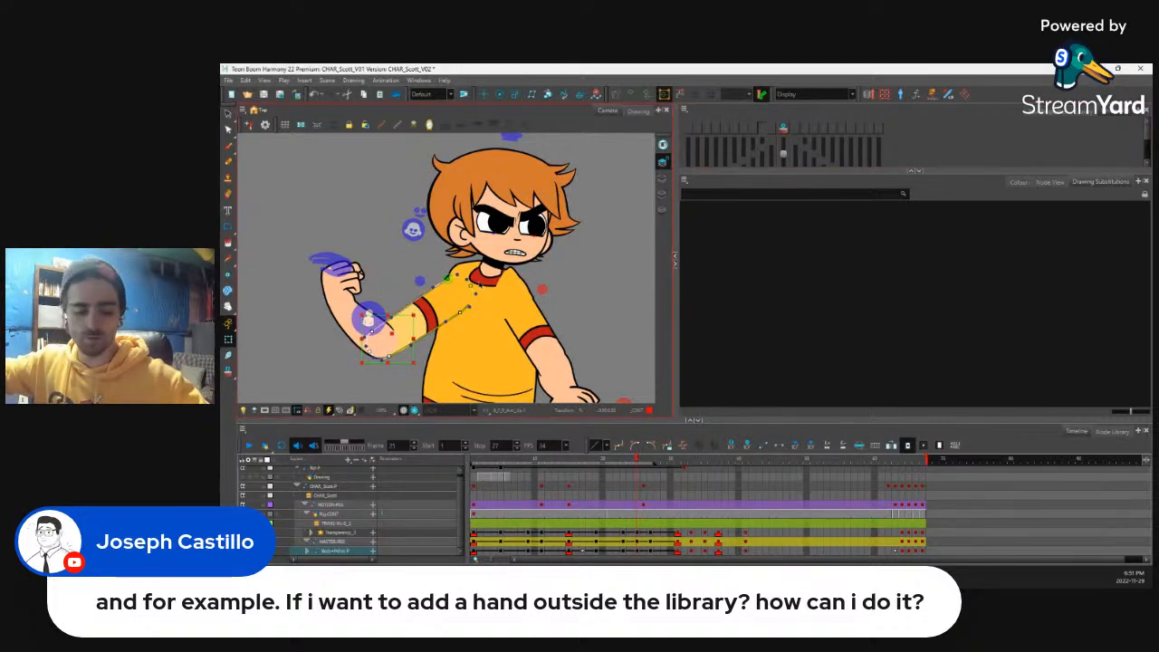
{"action": "scroll", "coordinate": [515, 257], "scroll_direction": "down", "scroll_amount": 3}
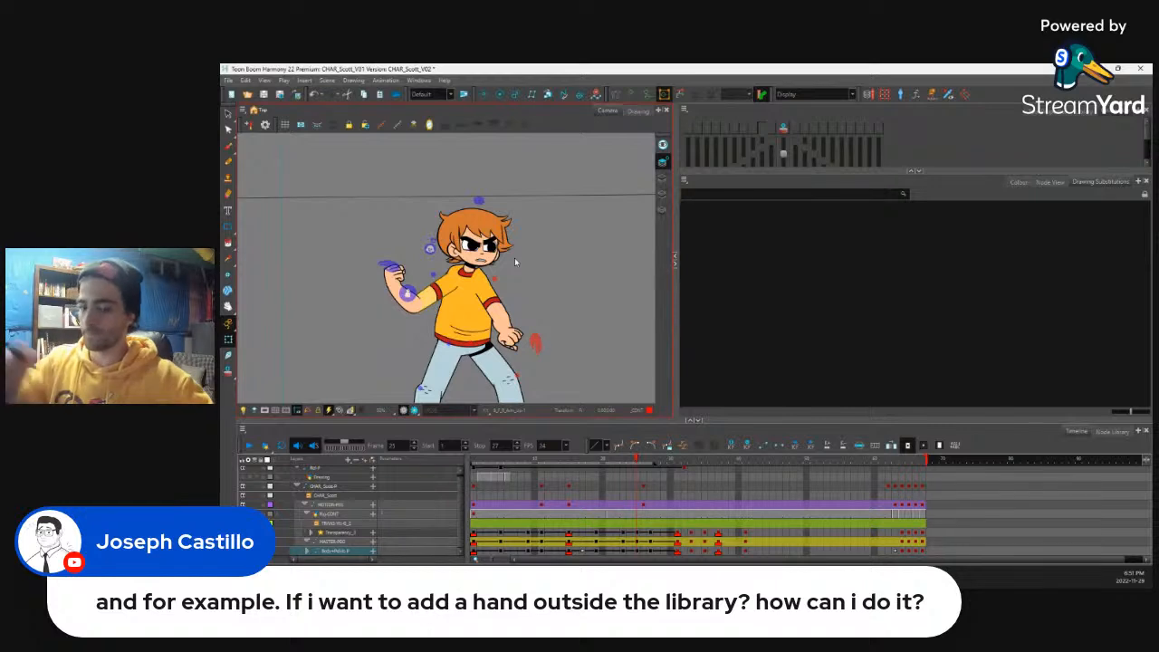
{"action": "left_click_drag", "start_coordinate": [640, 460], "coordinate": [554, 485]}
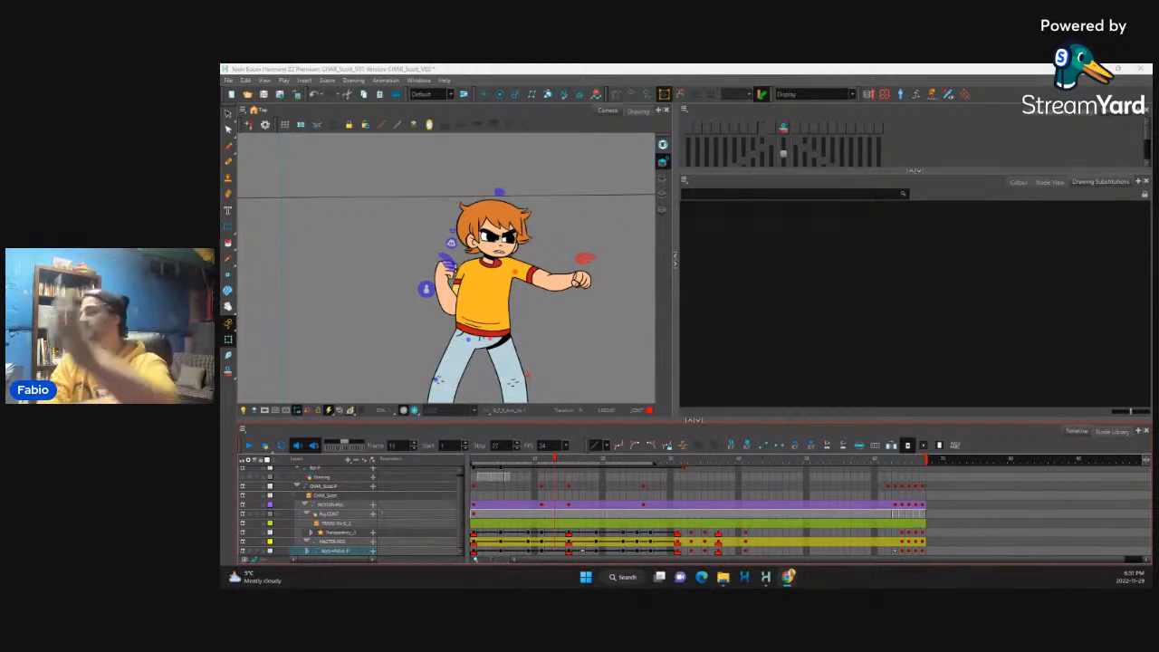
{"action": "left_click", "coordinate": [542, 532]}
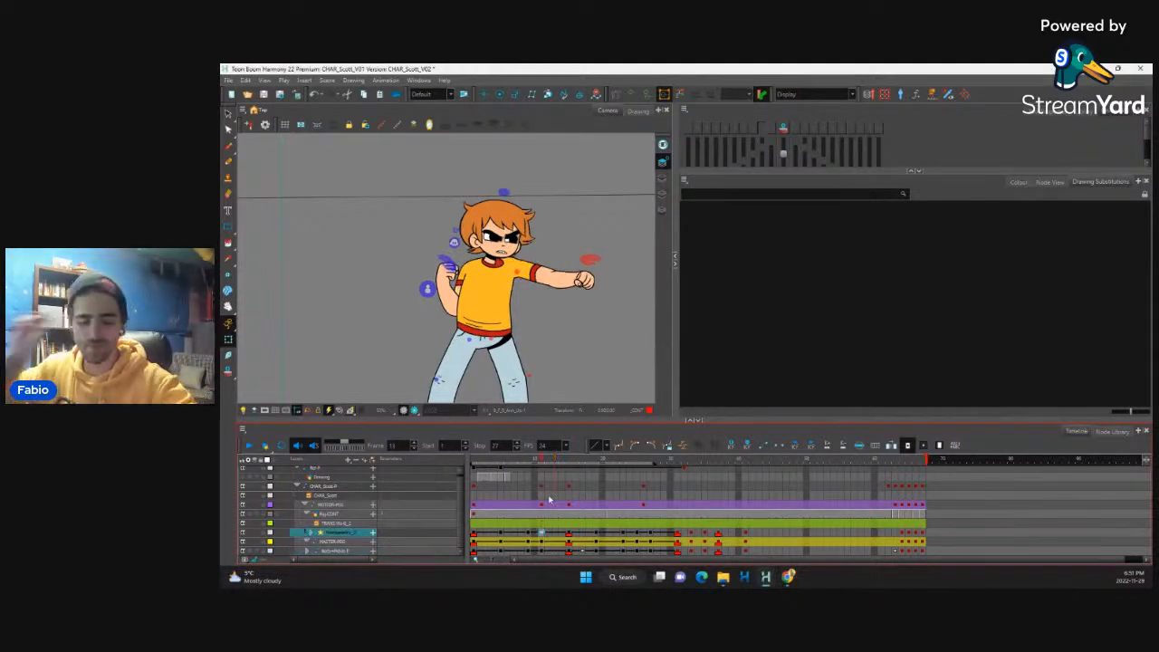
{"action": "key", "text": "Return"}
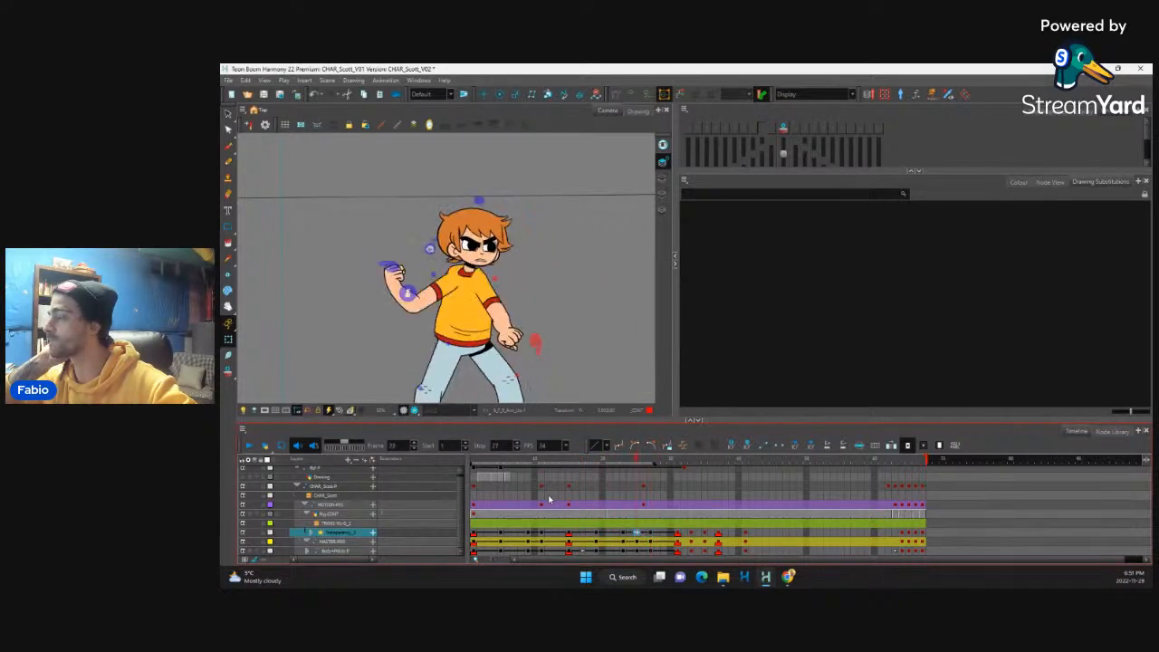
{"action": "key", "text": "Return"}
Step: Turn onion skin back on and rotate the whole front arm outward and up, away from the torso, at frame 25
{"action": "left_click", "coordinate": [517, 339]}
{"action": "key", "text": "b"}
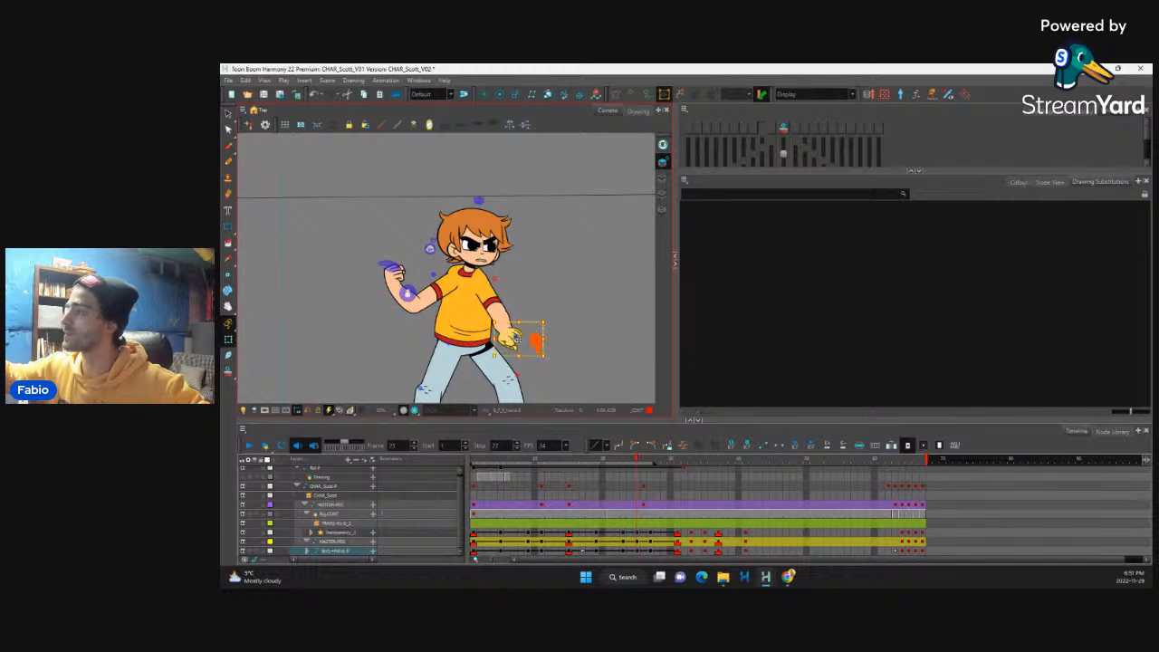
{"action": "key", "text": "b"}
{"action": "key", "text": "b"}
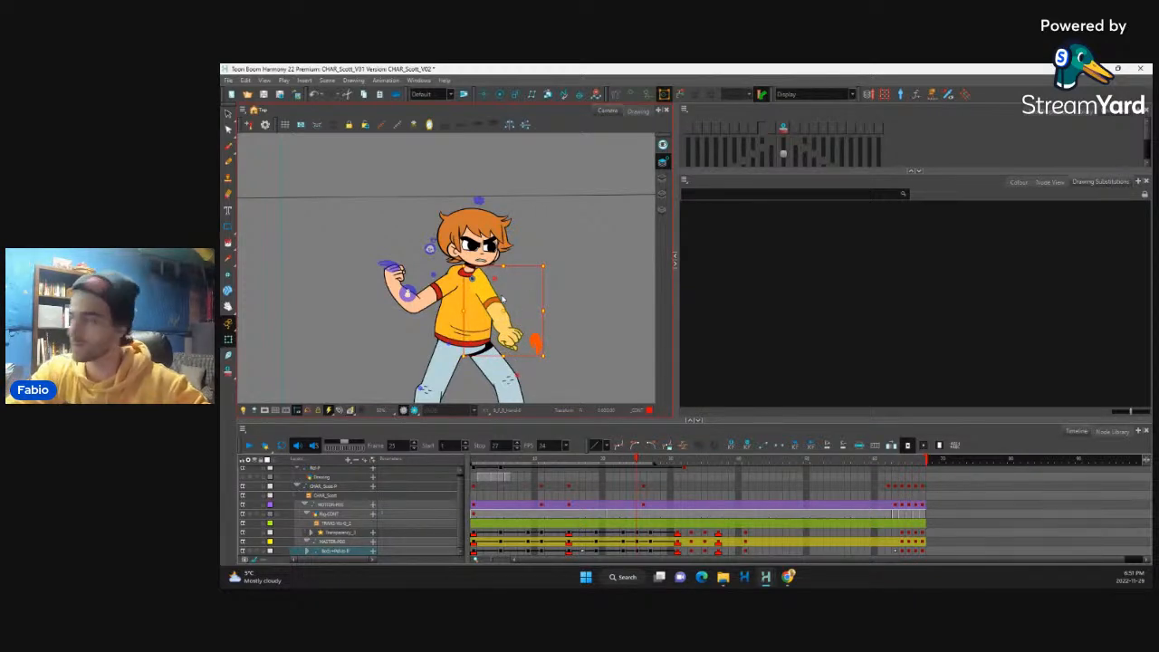
{"action": "left_click", "coordinate": [783, 129]}
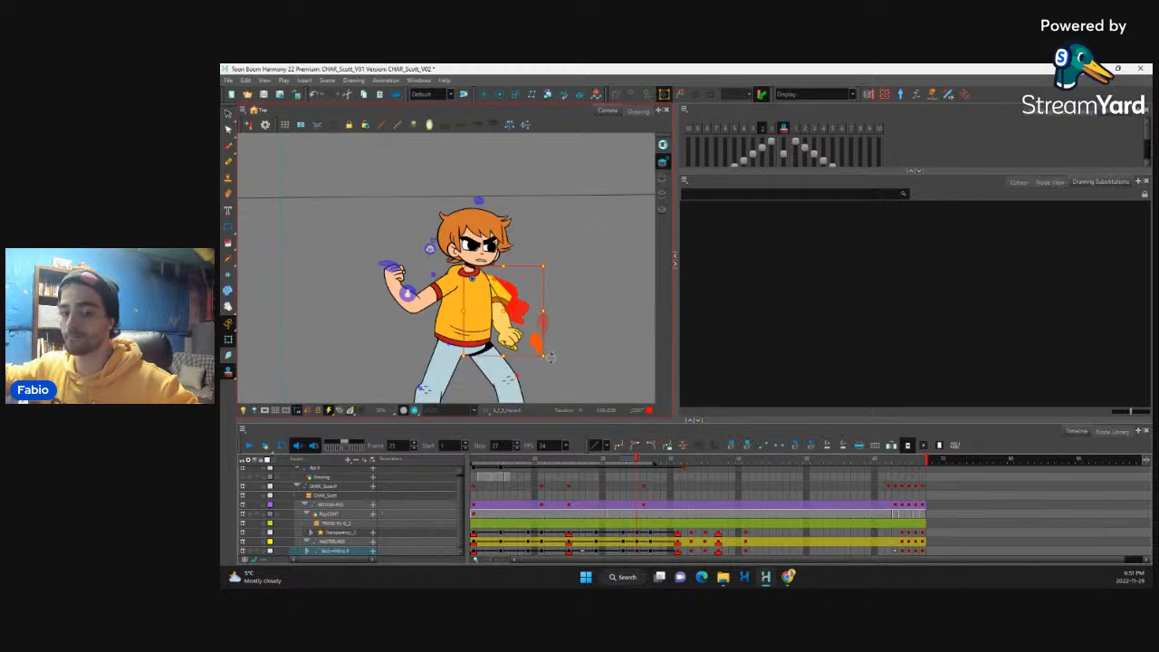
{"action": "left_click_drag", "start_coordinate": [553, 355], "coordinate": [581, 314]}
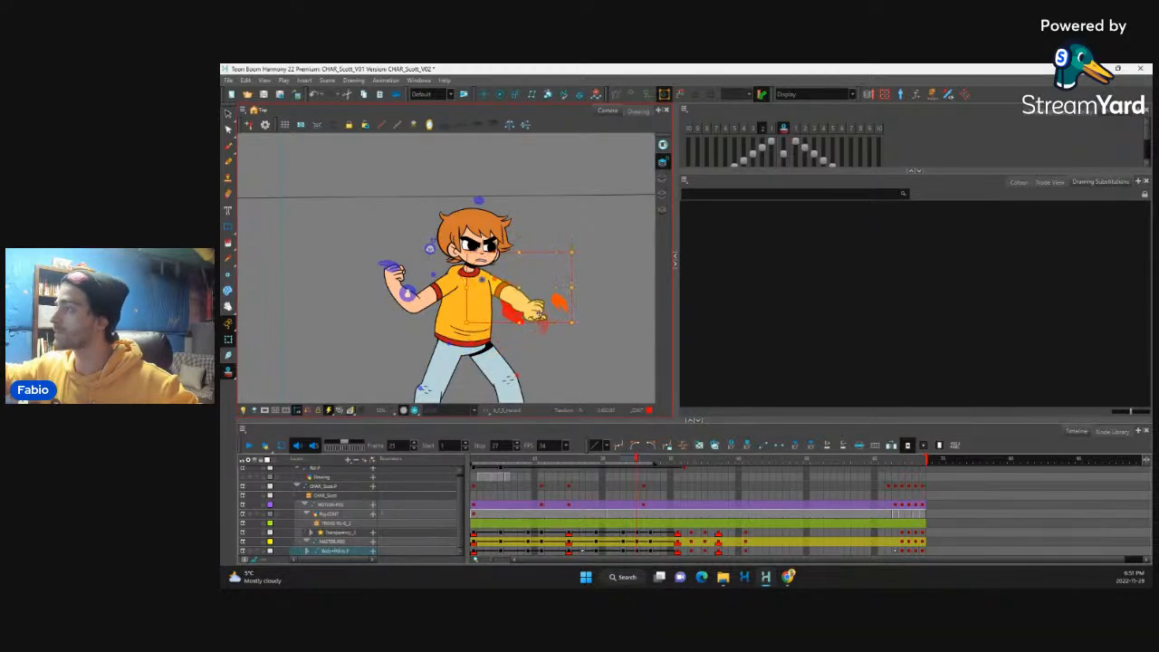
Step: Rotate the front forearm and hand downward at frame 25 to bend the elbow and bring the hand closer to the body
{"action": "left_click", "coordinate": [536, 311]}
{"action": "key", "text": "b"}
{"action": "key", "text": "b"}
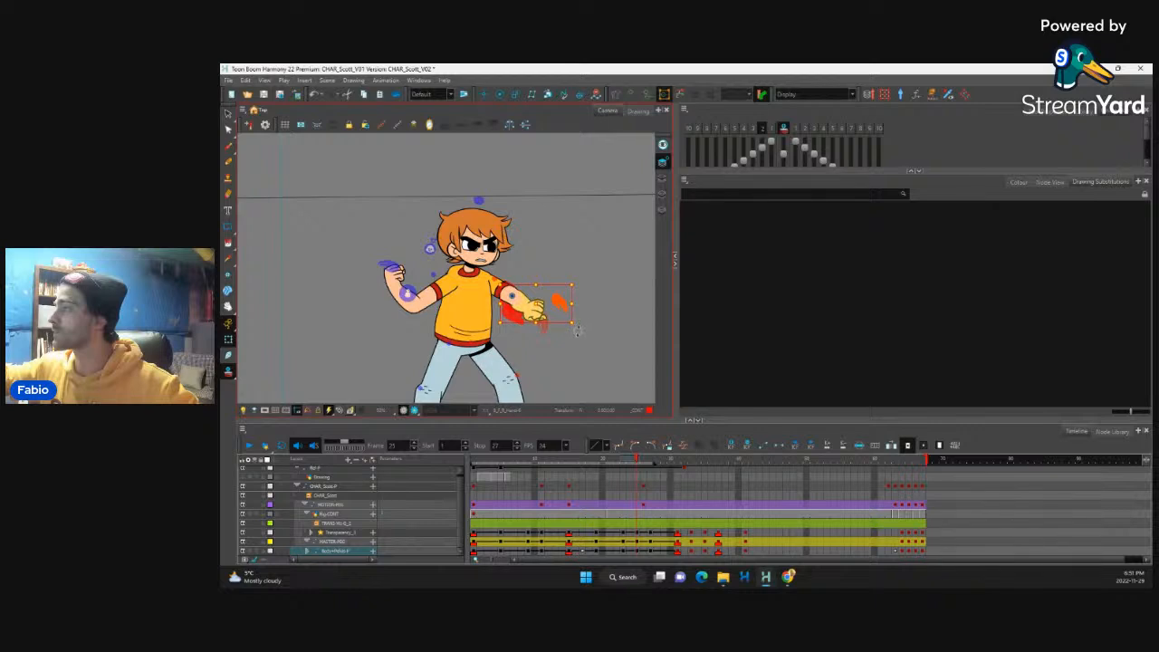
{"action": "left_click_drag", "start_coordinate": [577, 330], "coordinate": [529, 299]}
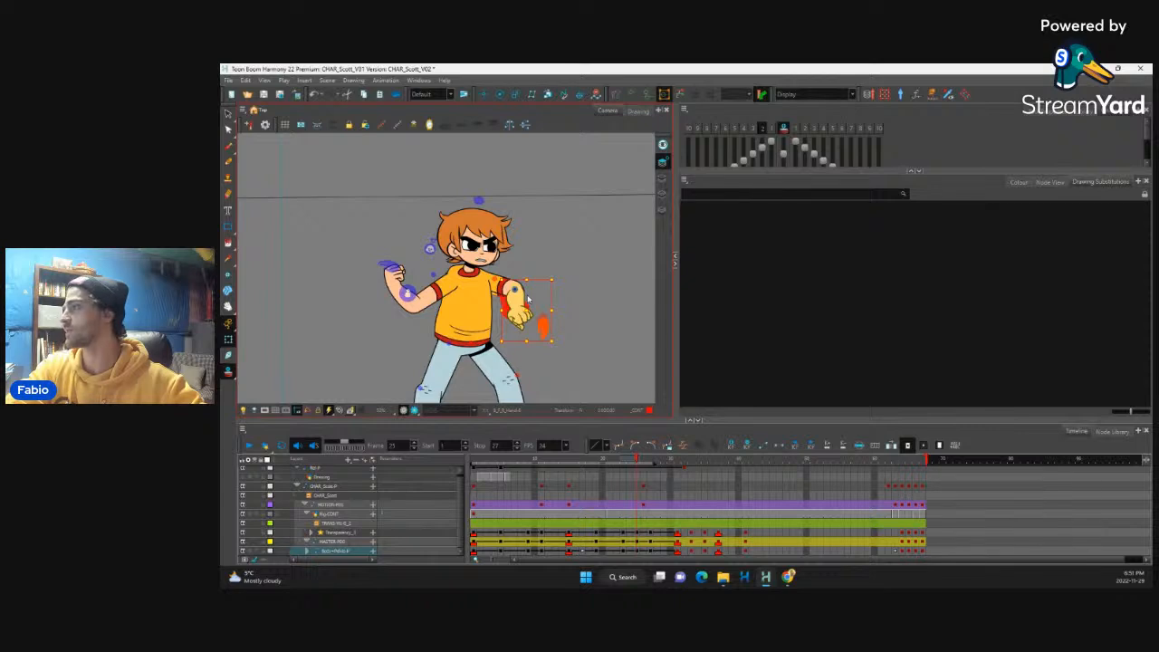
Step: Scrub back to frame 19 and play the animation with the full figure in view to check the arm motion
{"action": "left_click_drag", "start_coordinate": [637, 462], "coordinate": [596, 473]}
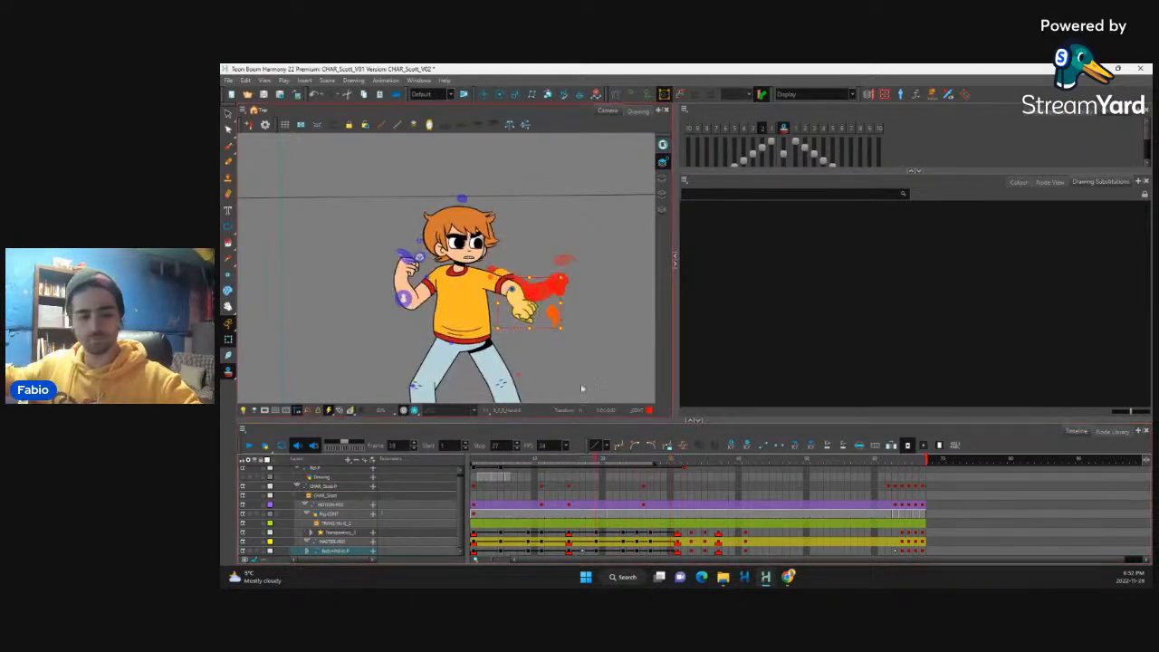
{"action": "key", "text": "1"}
{"action": "key", "text": "1"}
{"action": "key", "text": "1"}
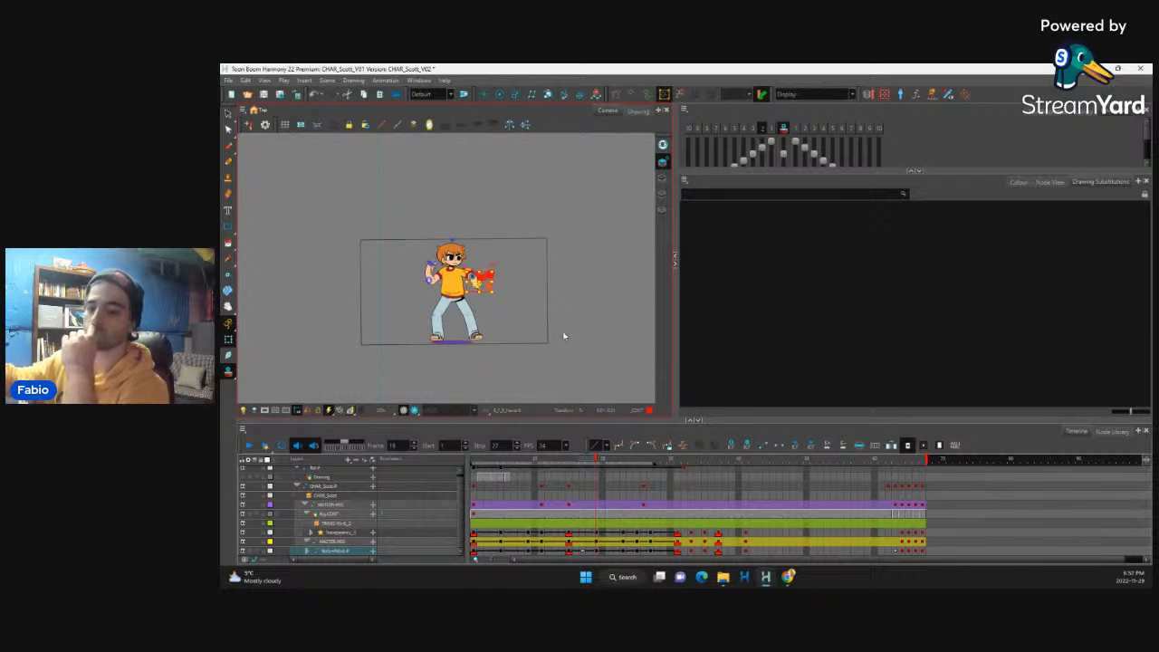
{"action": "left_click", "coordinate": [249, 445]}
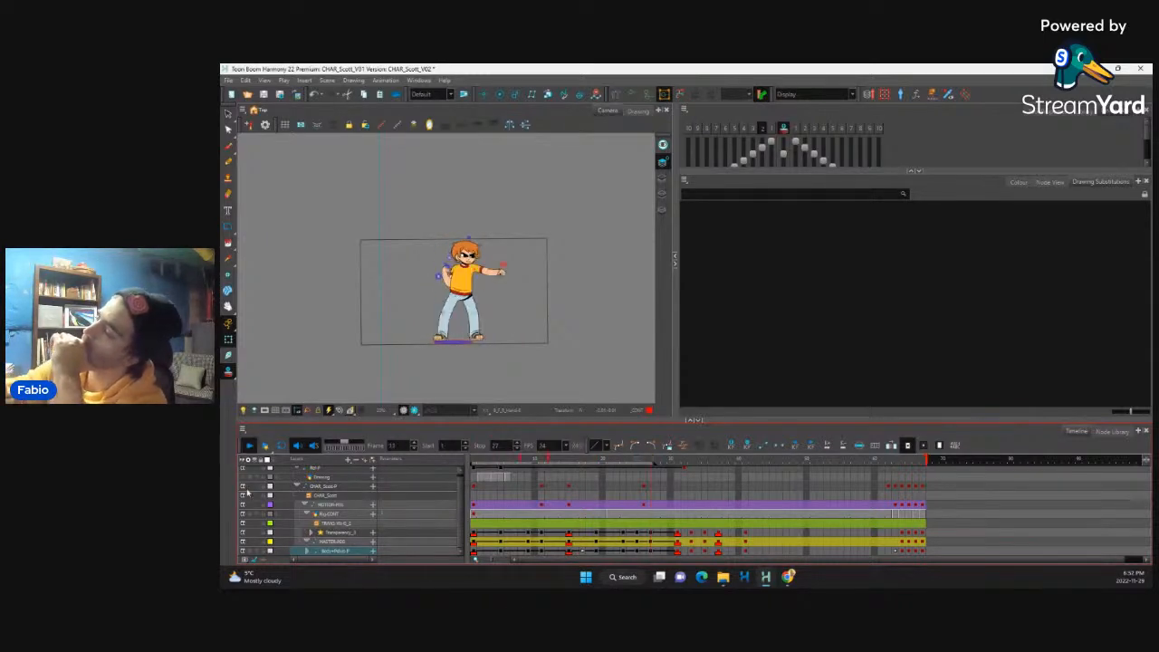
Step: Compare the rear foot's placement against the ground at frames 23, 25 and 27
{"action": "left_click", "coordinate": [596, 542]}
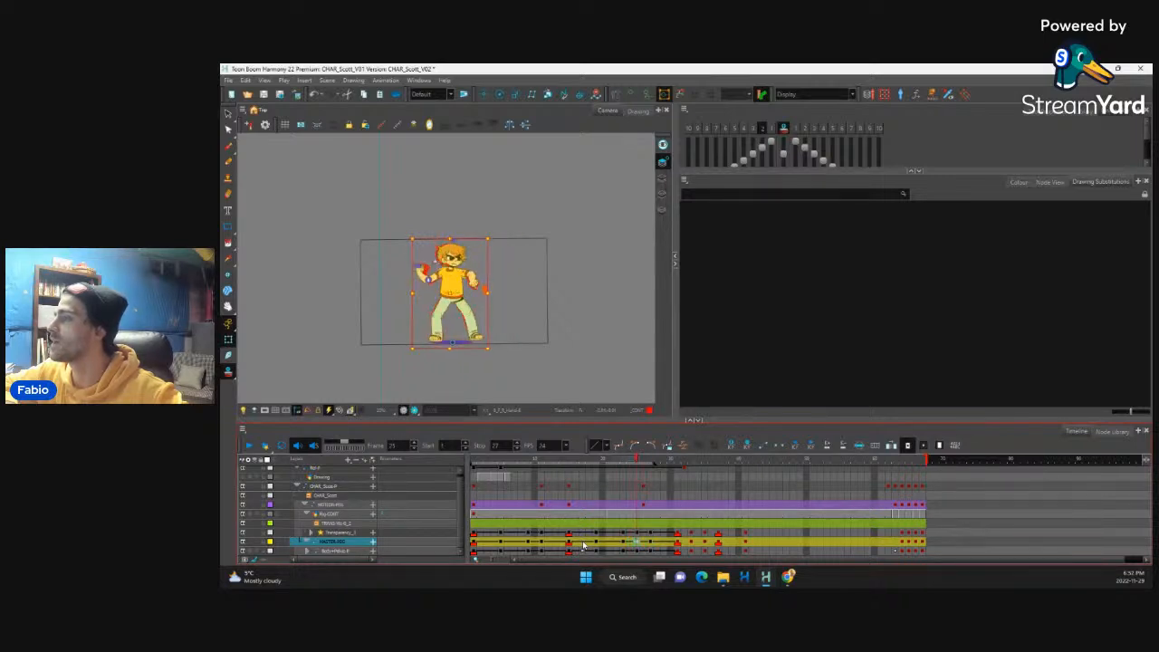
{"action": "scroll", "coordinate": [462, 319], "scroll_direction": "up", "scroll_amount": 5}
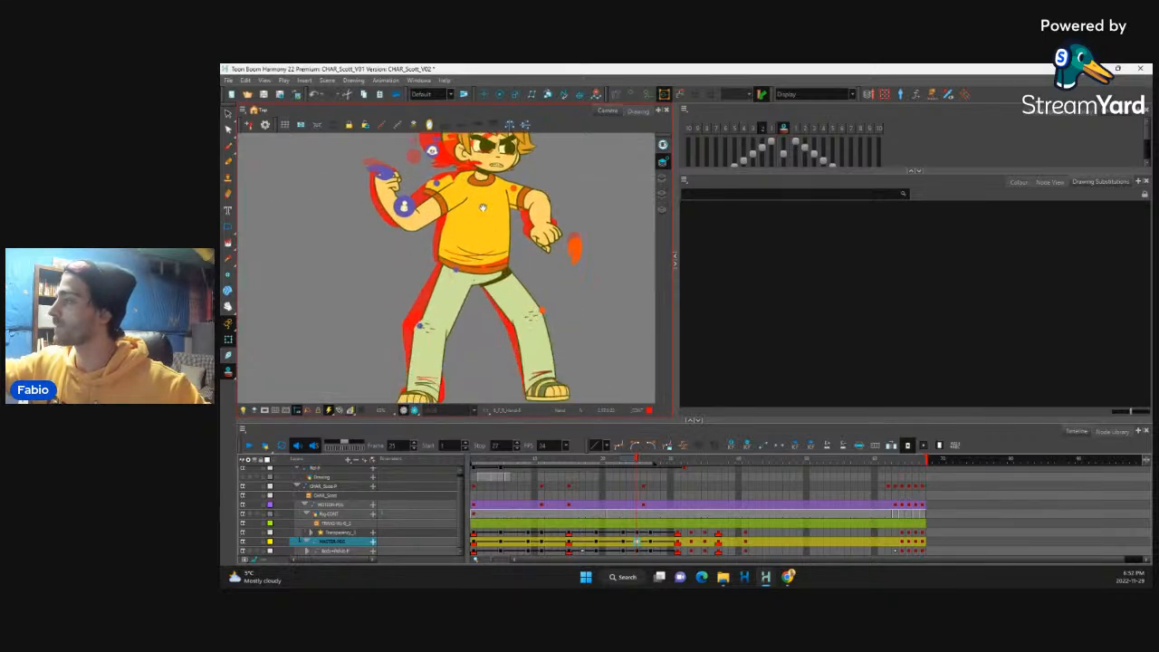
{"action": "left_click_drag", "start_coordinate": [483, 208], "coordinate": [488, 162]}
{"action": "left_click", "coordinate": [435, 356]}
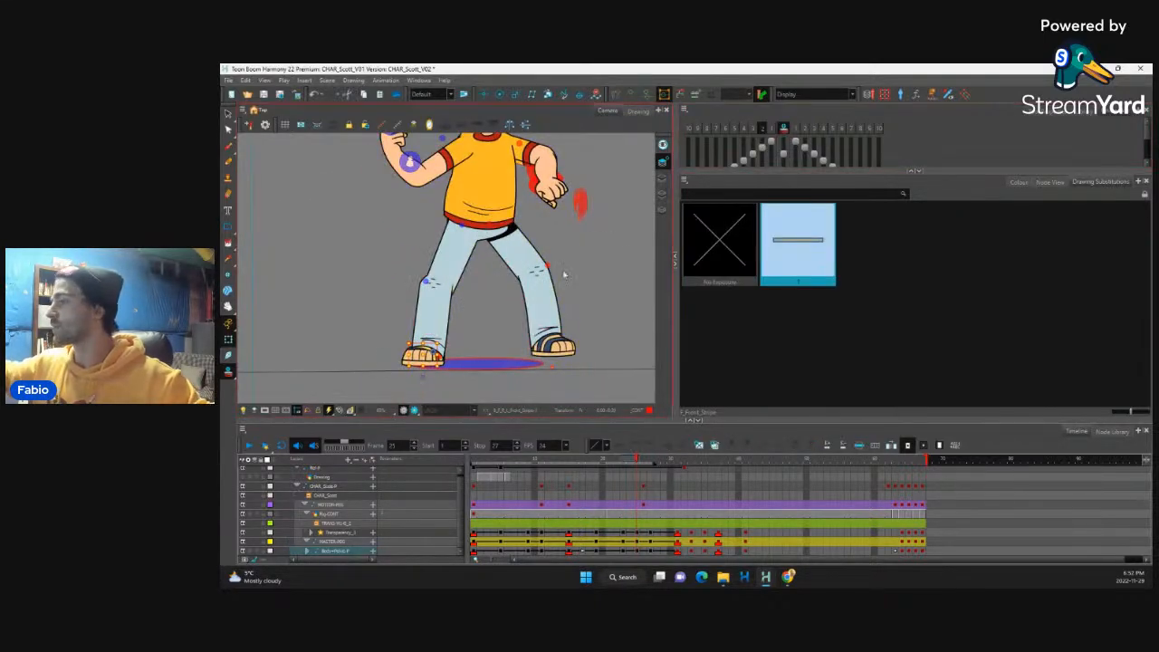
{"action": "key", "text": "b"}
{"action": "key", "text": "b"}
{"action": "key", "text": "b"}
{"action": "key", "text": "b"}
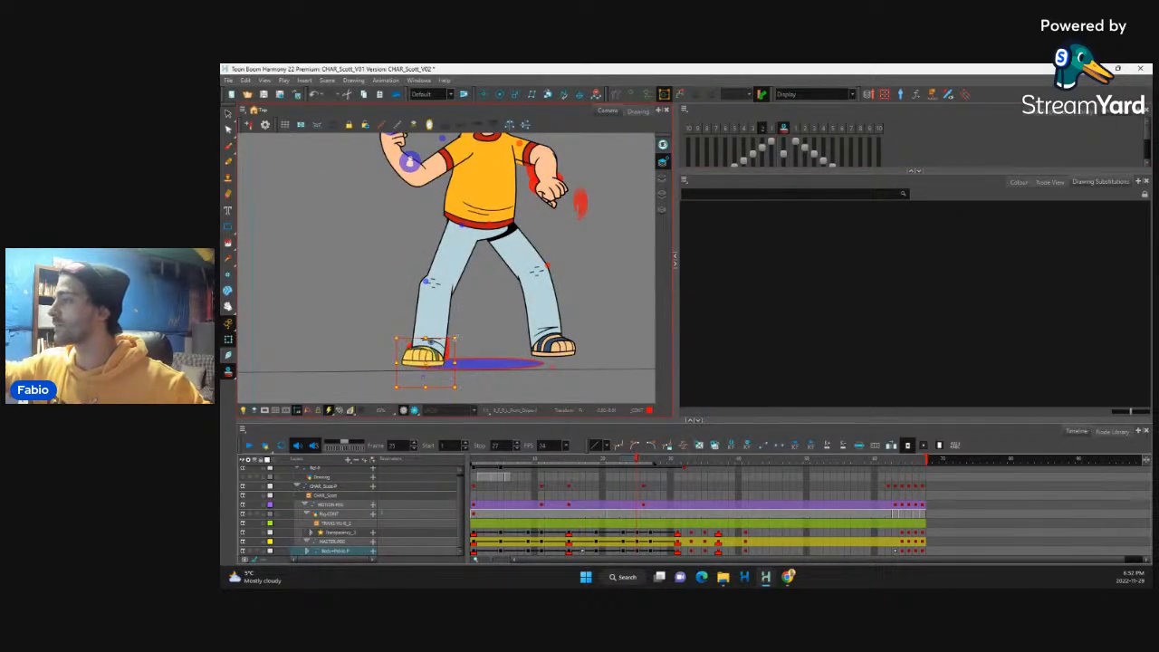
{"action": "key", "text": "b"}
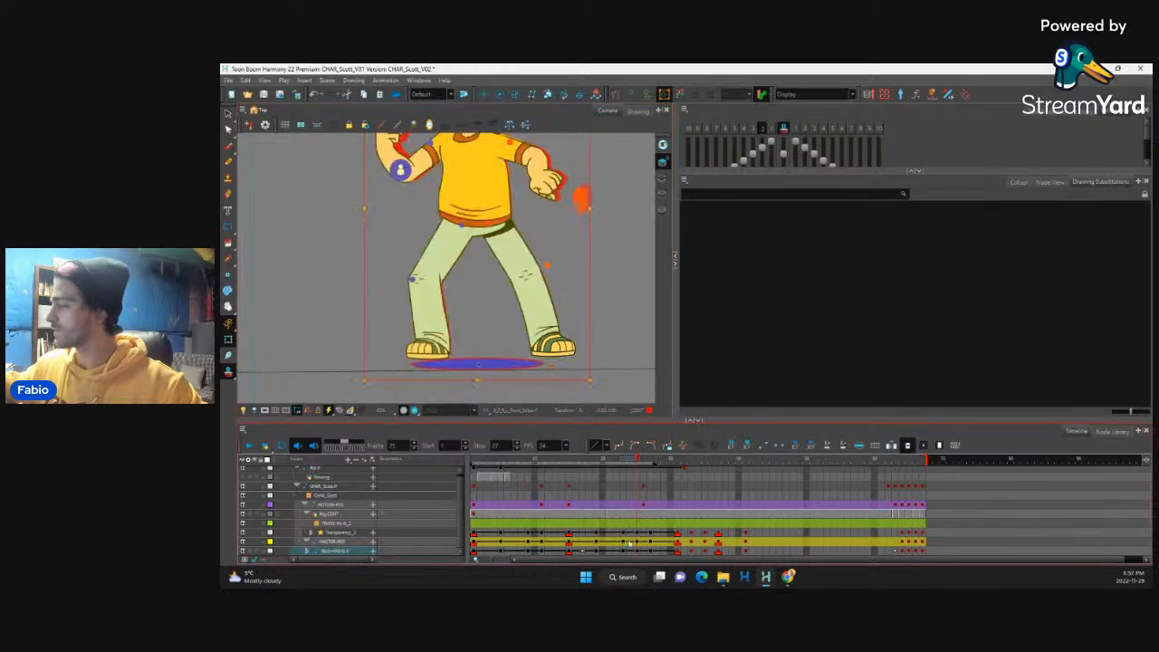
{"action": "left_click", "coordinate": [651, 541]}
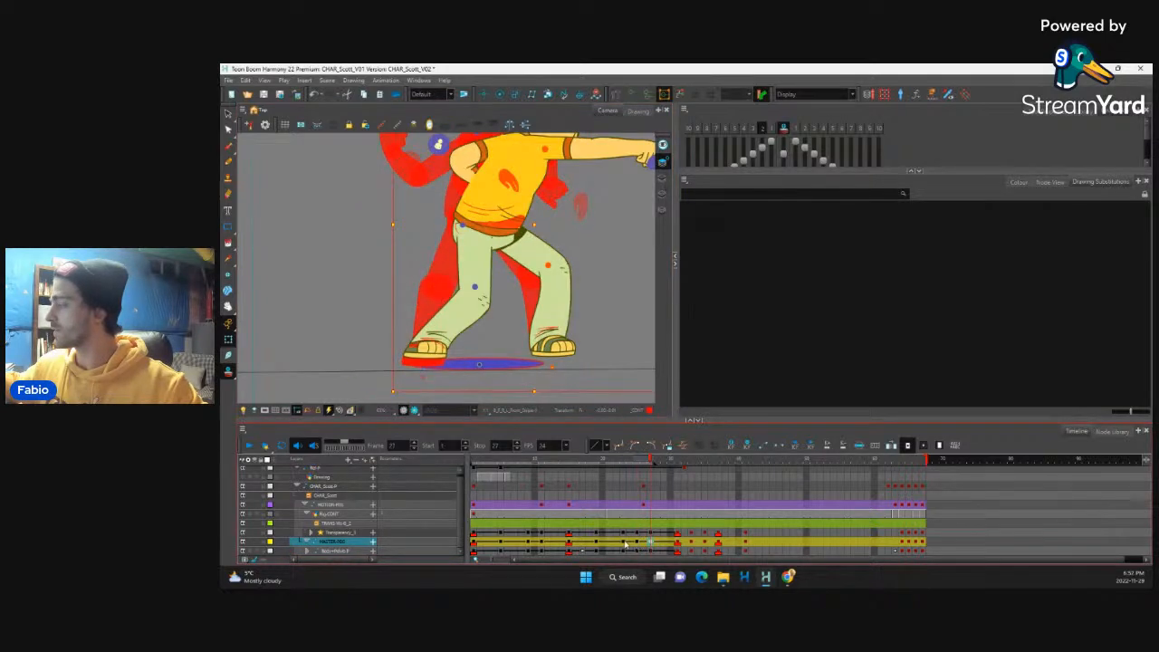
{"action": "left_click", "coordinate": [625, 543]}
{"action": "left_click", "coordinate": [637, 542]}
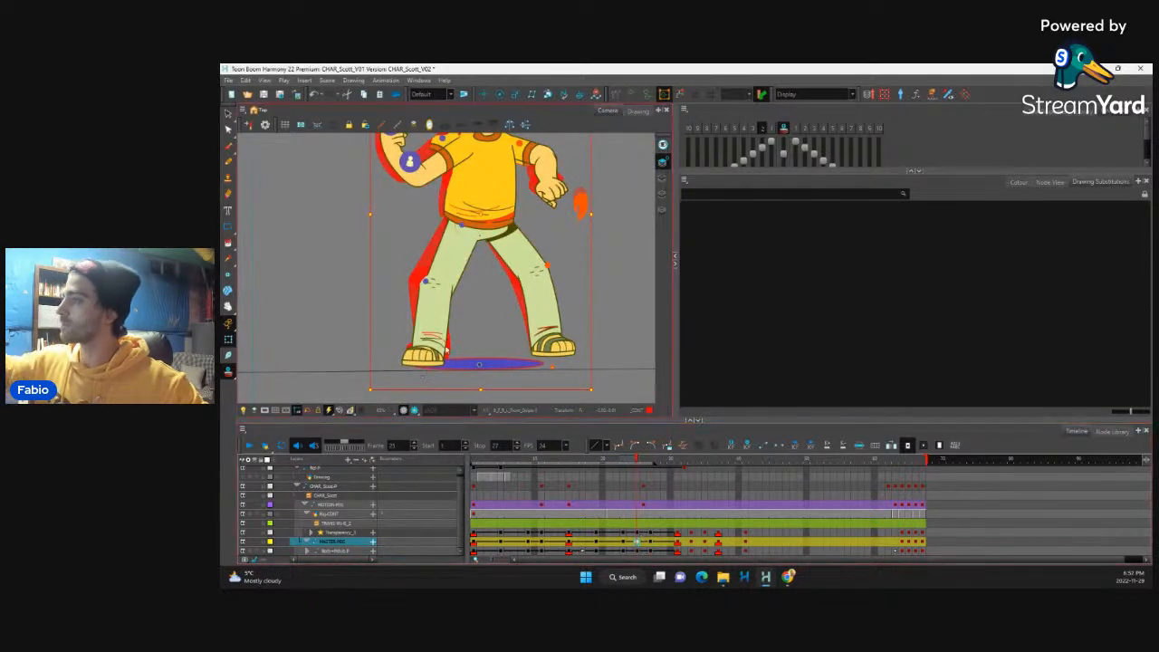
Step: Nudge the rear lower leg and foot slightly up and inward at frame 25 to line up with the onion-skinned foot
{"action": "left_click", "coordinate": [419, 357]}
{"action": "key", "text": "b"}
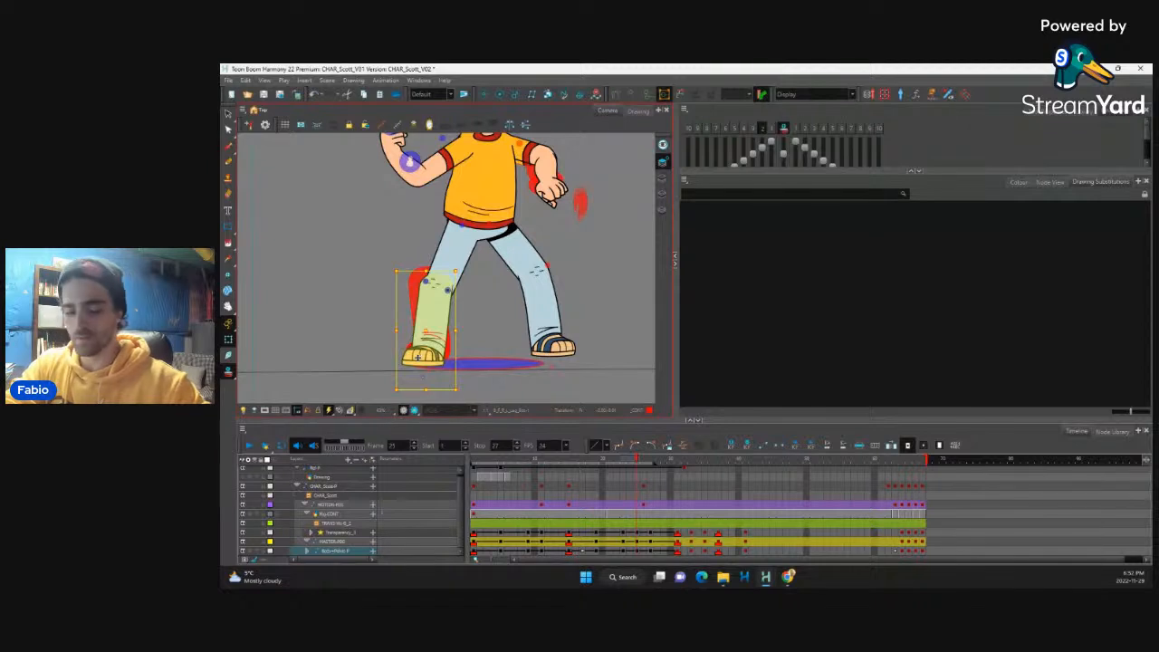
{"action": "key", "text": "Up"}
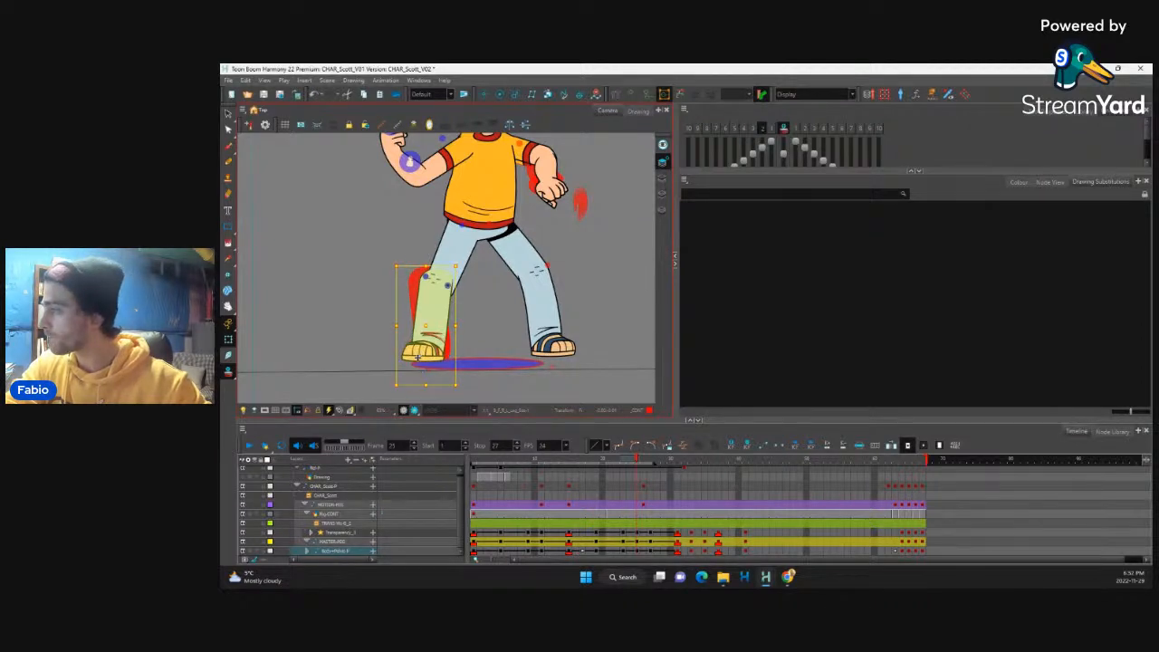
{"action": "key", "text": "Up"}
{"action": "key", "text": "Right"}
{"action": "key", "text": "Left"}
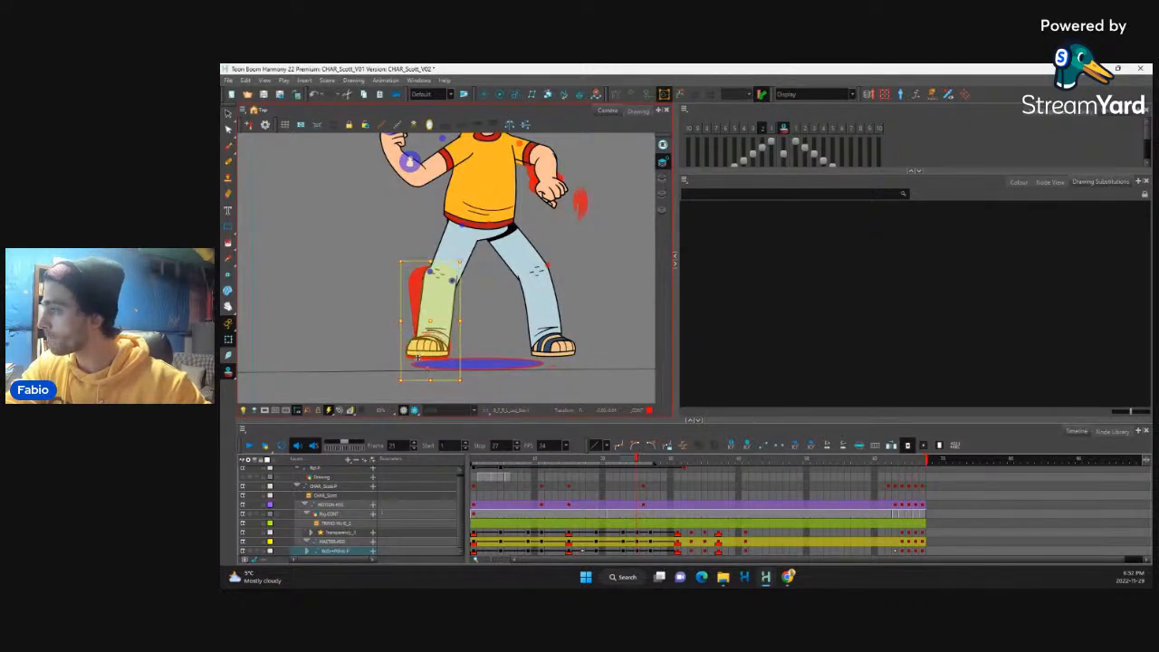
{"action": "key", "text": "Down"}
{"action": "key", "text": "Right"}
{"action": "key", "text": "Down"}
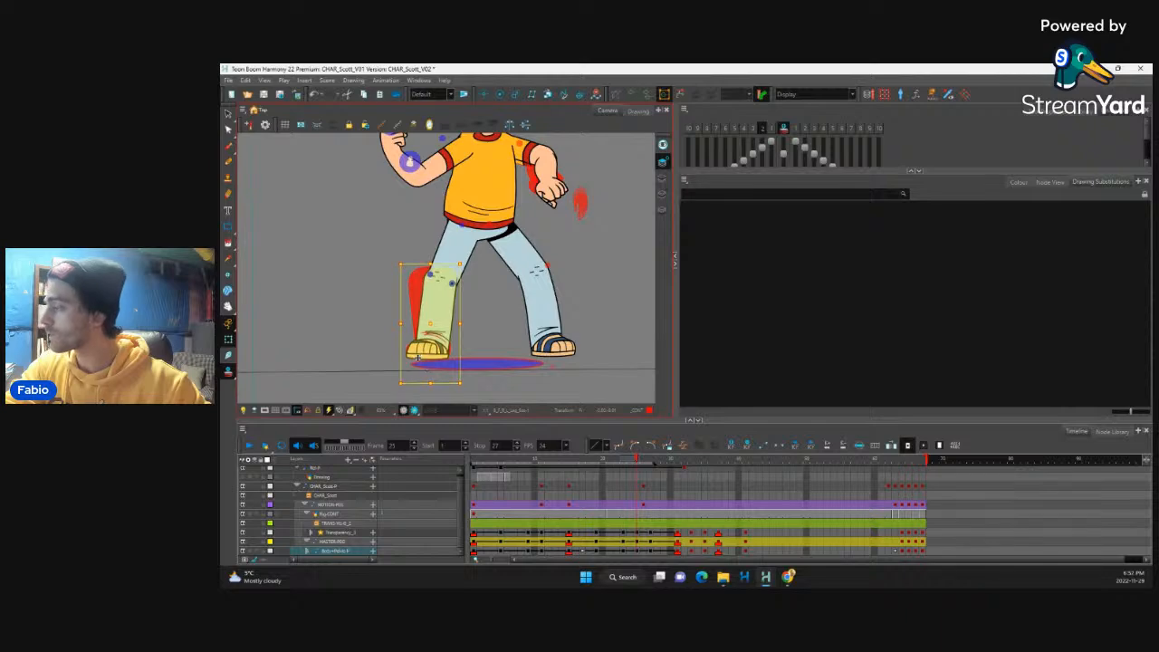
Step: Scrub from frame 25 to 31 and play the animation with the full figure in view to check the foot
{"action": "left_click_drag", "start_coordinate": [634, 463], "coordinate": [683, 473]}
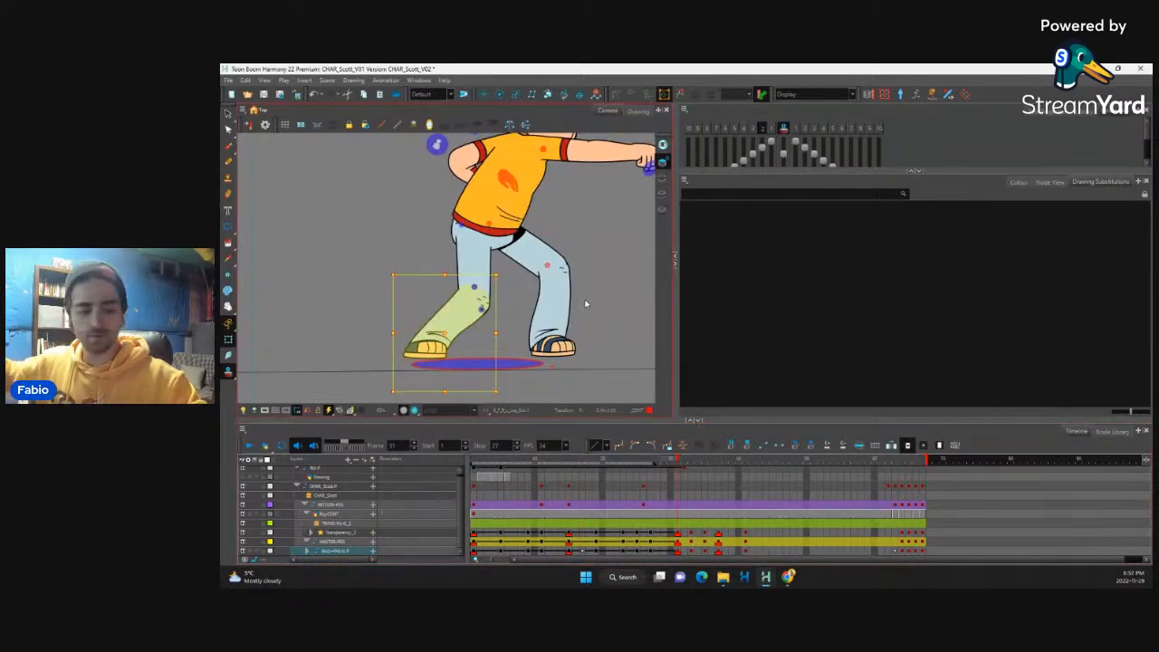
{"action": "key", "text": "1"}
{"action": "key", "text": "1"}
{"action": "key", "text": "1"}
{"action": "key", "text": "1"}
{"action": "left_click", "coordinate": [249, 445]}
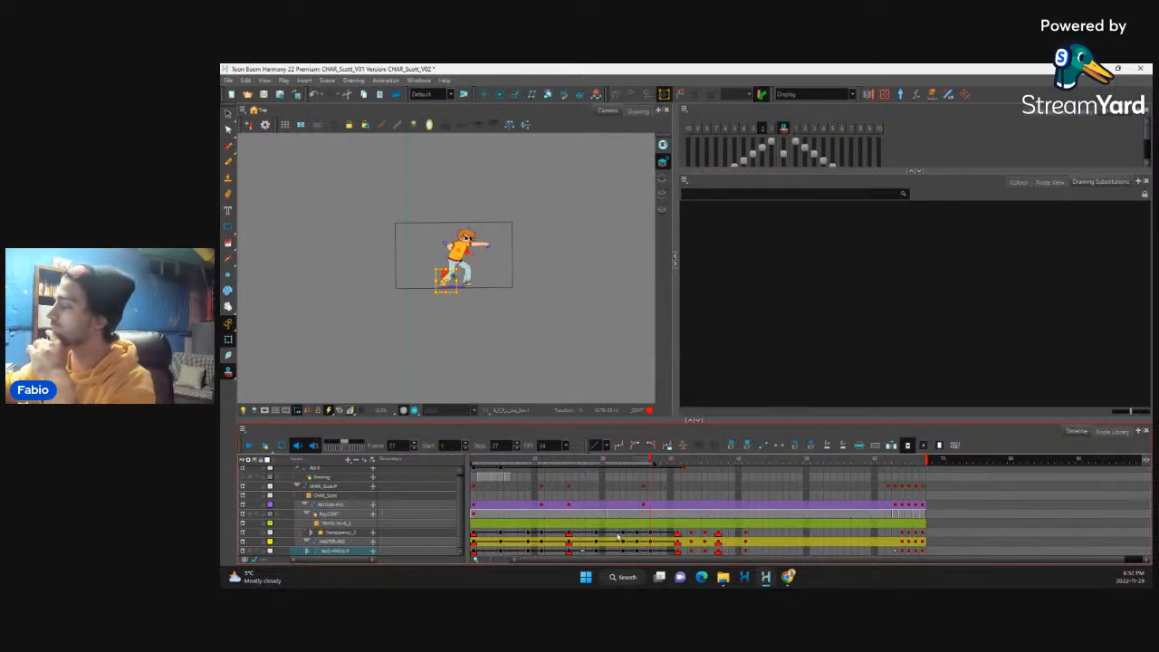
Step: Step back and forth between frames 23 and 29 to compare the full-body poses leading into the punch
{"action": "left_click", "coordinate": [623, 542]}
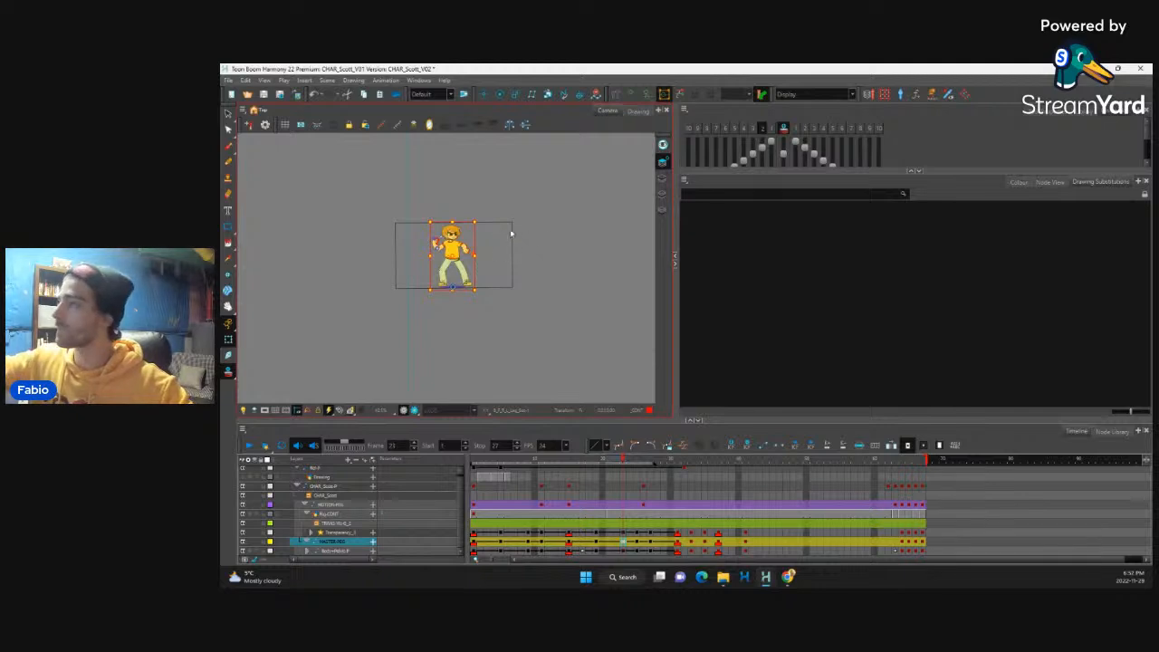
{"action": "key", "text": "2"}
{"action": "key", "text": "2"}
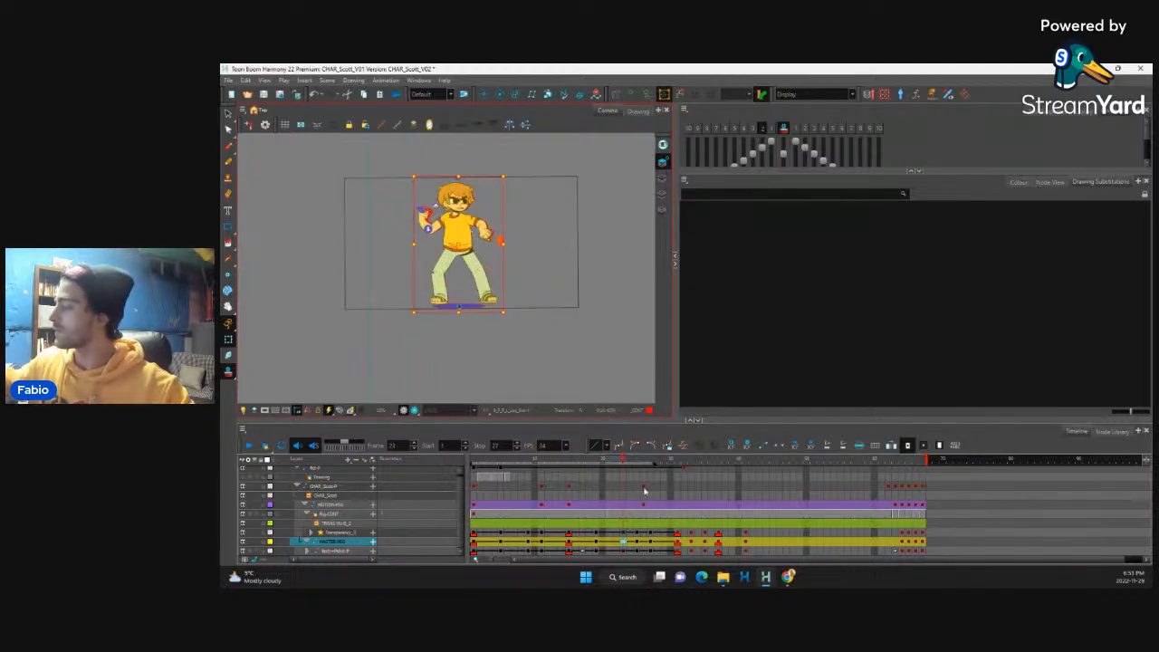
{"action": "left_click", "coordinate": [676, 534]}
{"action": "left_click", "coordinate": [598, 542]}
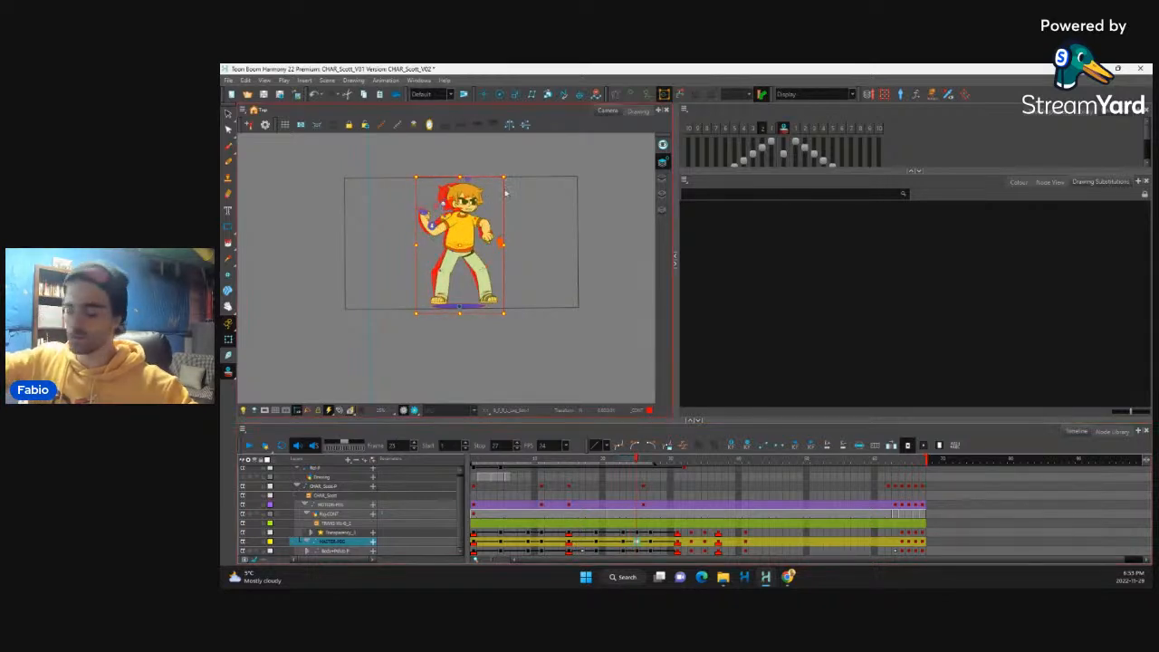
{"action": "key", "text": "period"}
{"action": "key", "text": "period"}
{"action": "key", "text": "period"}
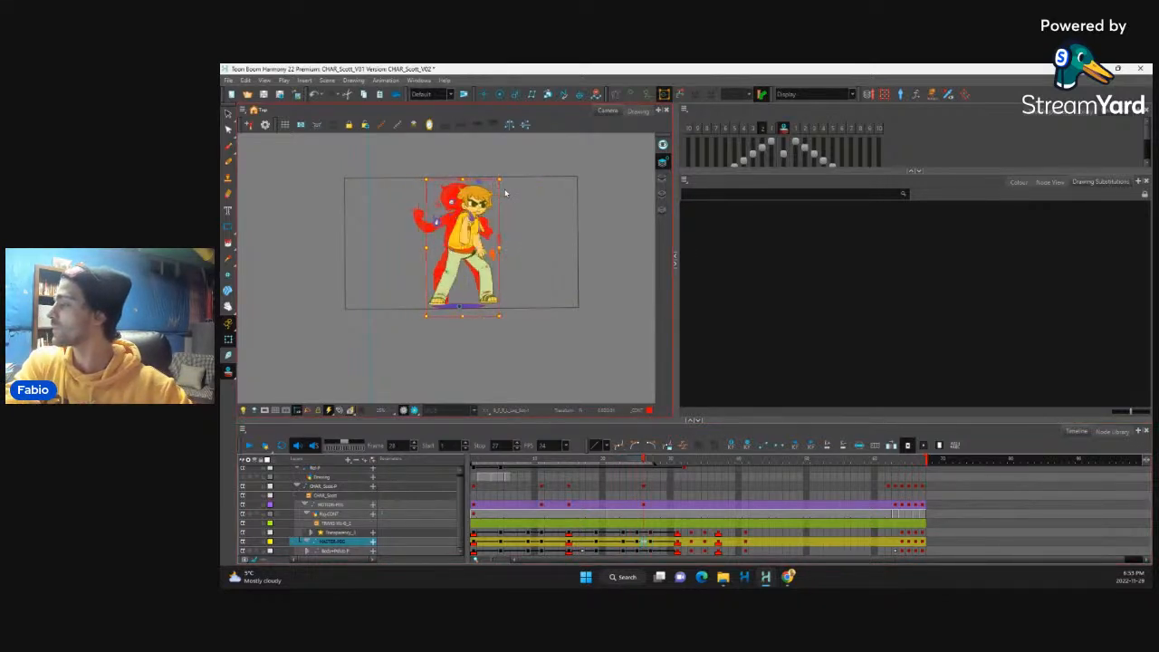
{"action": "key", "text": "comma"}
{"action": "key", "text": "comma"}
{"action": "key", "text": "comma"}
{"action": "key", "text": "comma"}
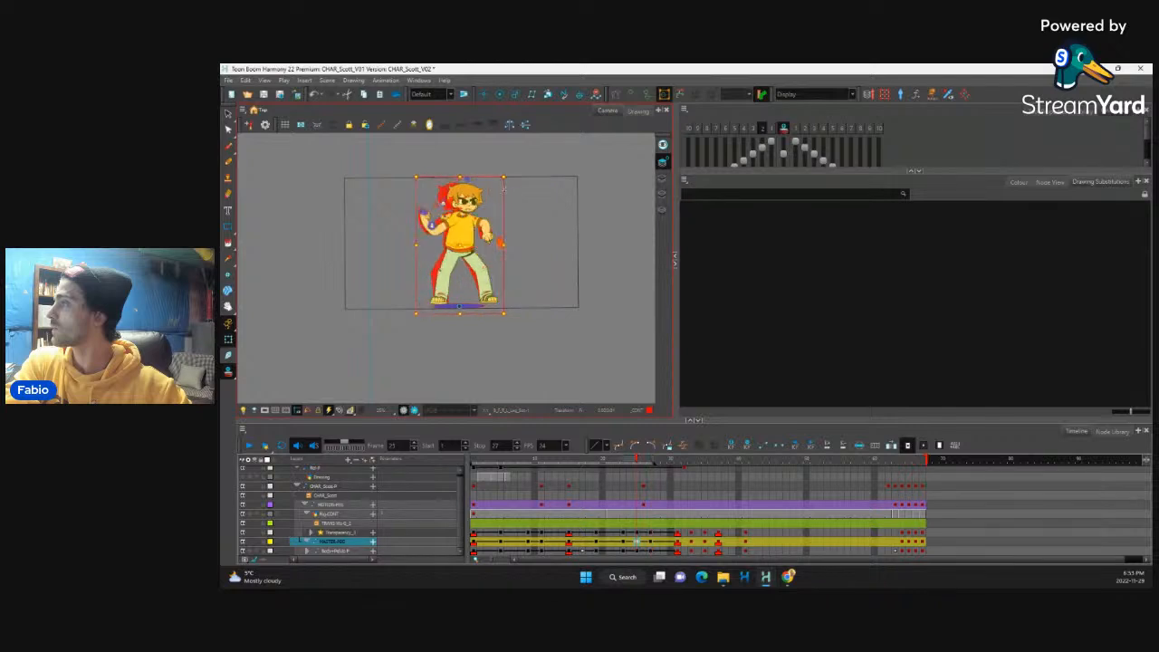
{"action": "key", "text": "period"}
{"action": "key", "text": "period"}
{"action": "key", "text": "period"}
{"action": "key", "text": "period"}
{"action": "key", "text": "period"}
{"action": "key", "text": "period"}
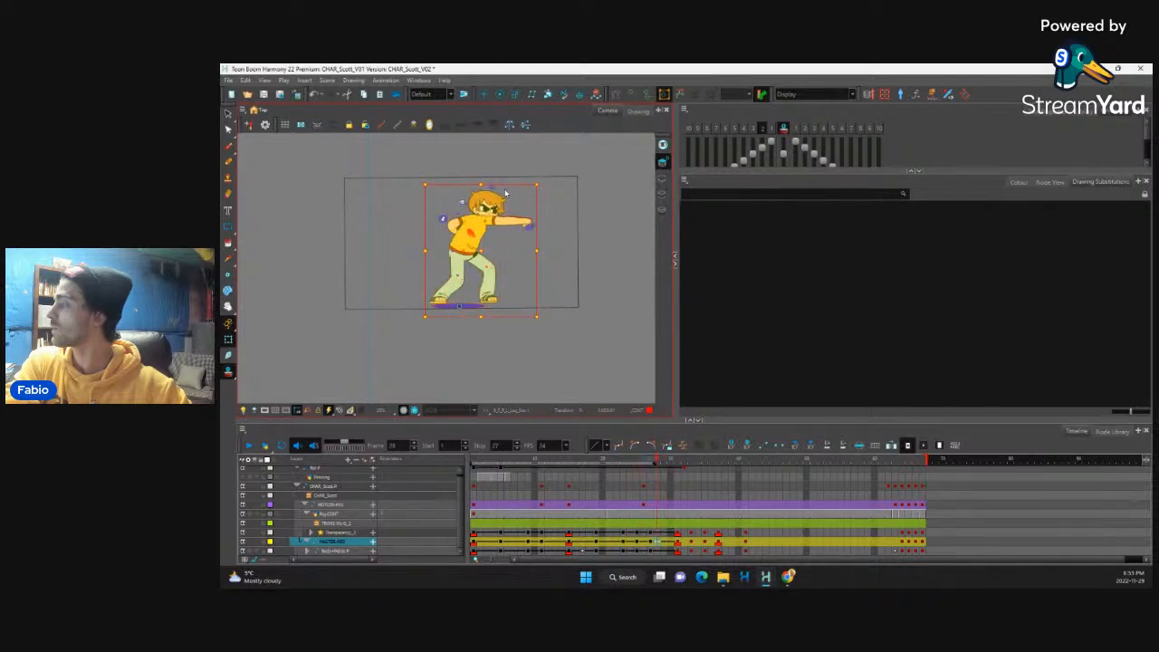
{"action": "key", "text": "comma"}
{"action": "key", "text": "comma"}
{"action": "key", "text": "comma"}
{"action": "key", "text": "period"}
{"action": "key", "text": "period"}
{"action": "key", "text": "period"}
{"action": "key", "text": "period"}
{"action": "key", "text": "period"}
{"action": "key", "text": "comma"}
{"action": "key", "text": "comma"}
{"action": "key", "text": "comma"}
{"action": "key", "text": "comma"}
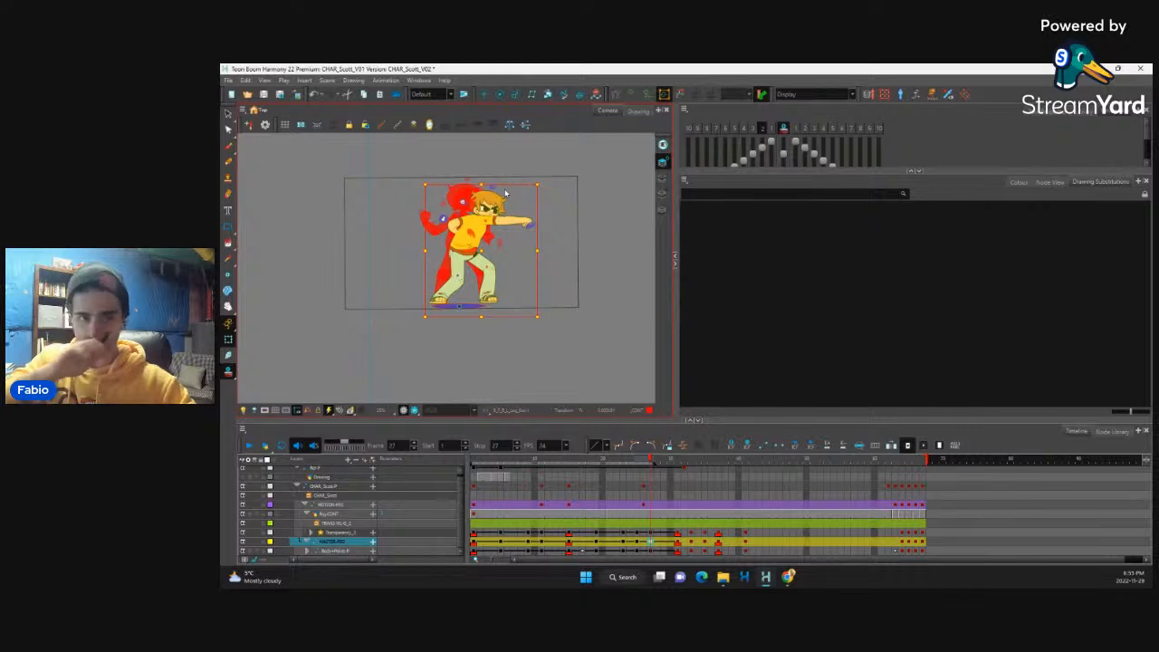
Step: Hide the onion-skinned previous frames at frame 27
{"action": "key", "text": "2"}
{"action": "key", "text": "2"}
{"action": "key", "text": "2"}
{"action": "key", "text": "2"}
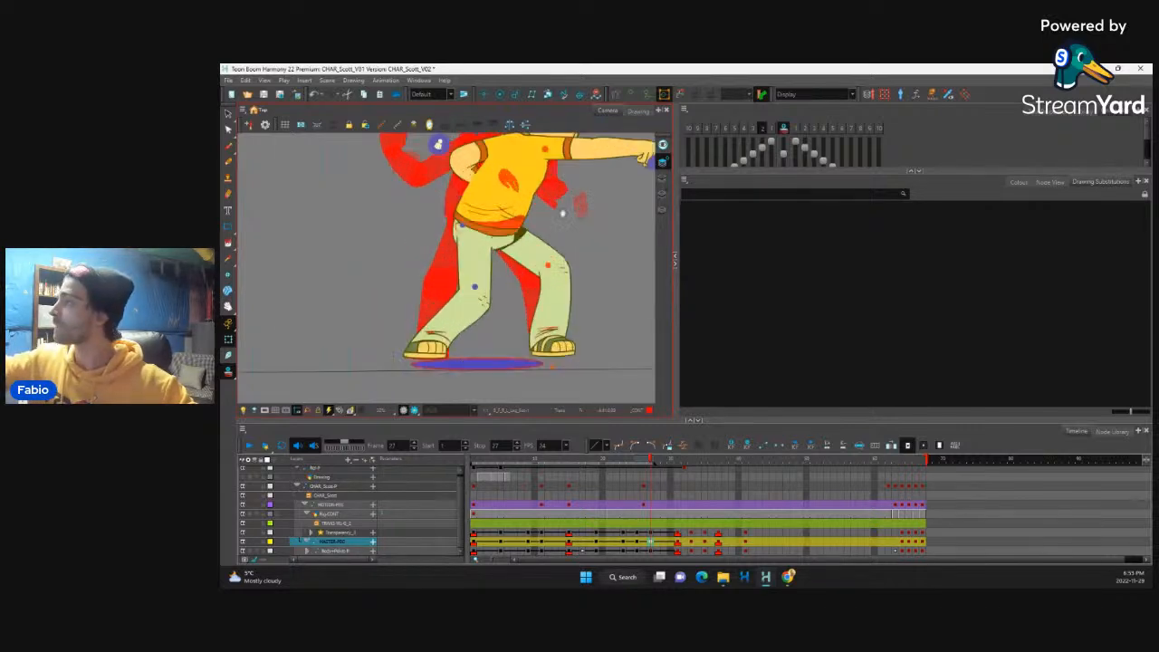
{"action": "left_click_drag", "start_coordinate": [561, 212], "coordinate": [510, 301]}
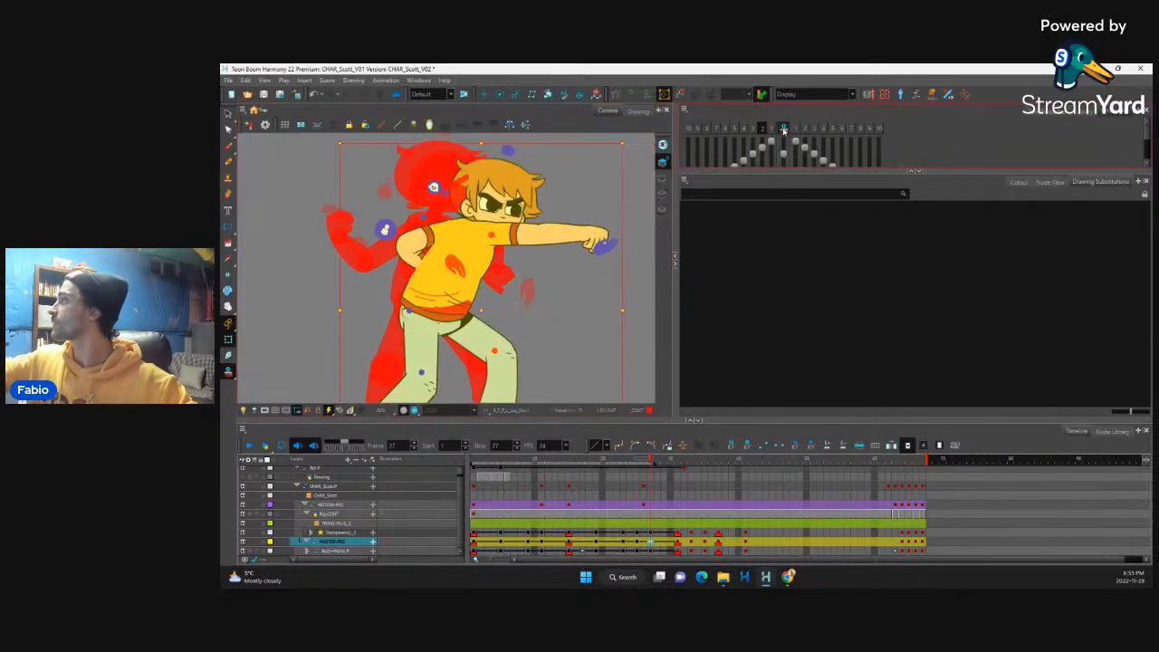
{"action": "left_click", "coordinate": [785, 131]}
Step: Select the character's whole head at frame 27 and nudge it slightly down and forward
{"action": "key", "text": "2"}
{"action": "key", "text": "2"}
{"action": "key", "text": "2"}
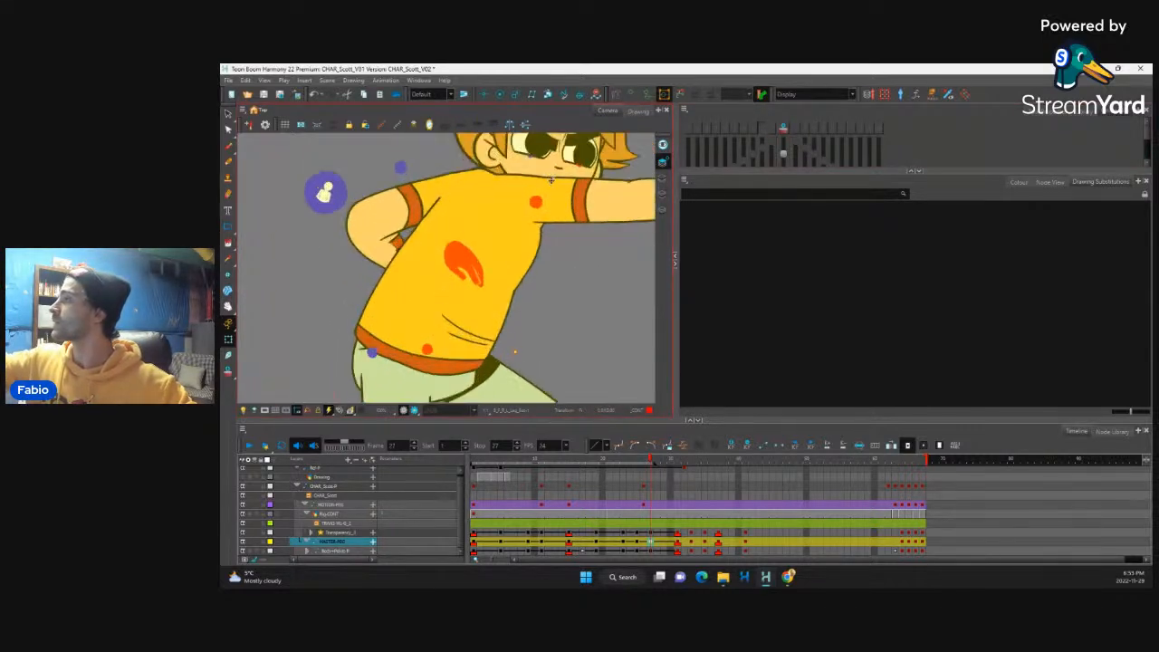
{"action": "left_click_drag", "start_coordinate": [553, 180], "coordinate": [495, 274]}
{"action": "left_click", "coordinate": [524, 224]}
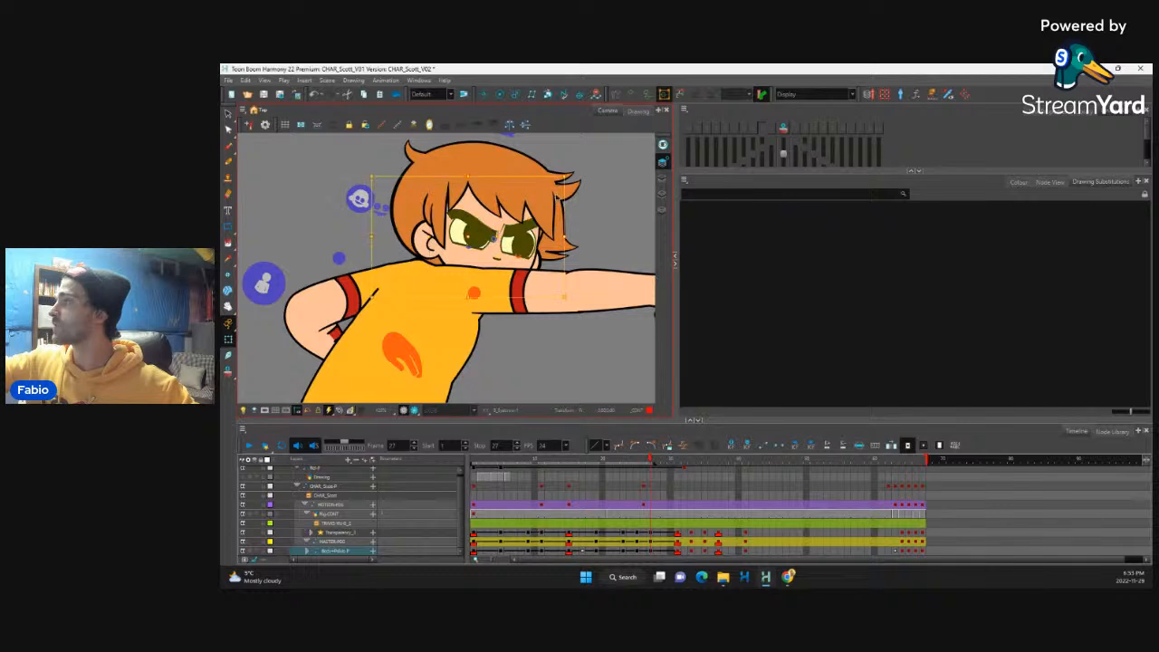
{"action": "key", "text": "shift+b"}
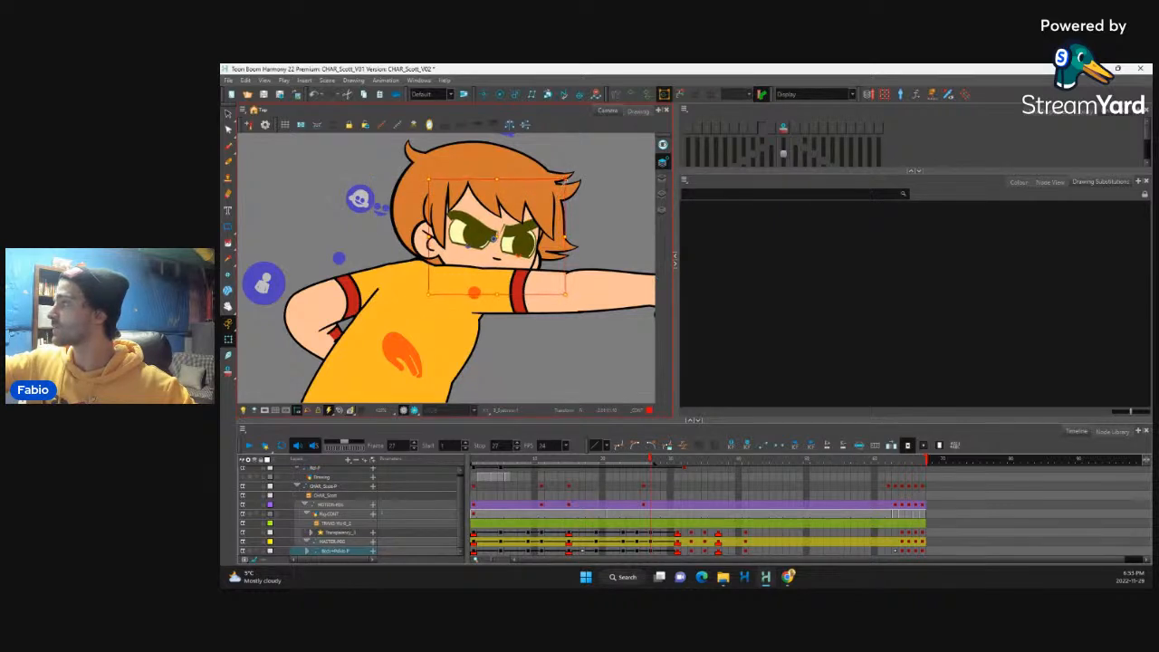
{"action": "left_click", "coordinate": [530, 224]}
{"action": "left_click", "coordinate": [473, 222]}
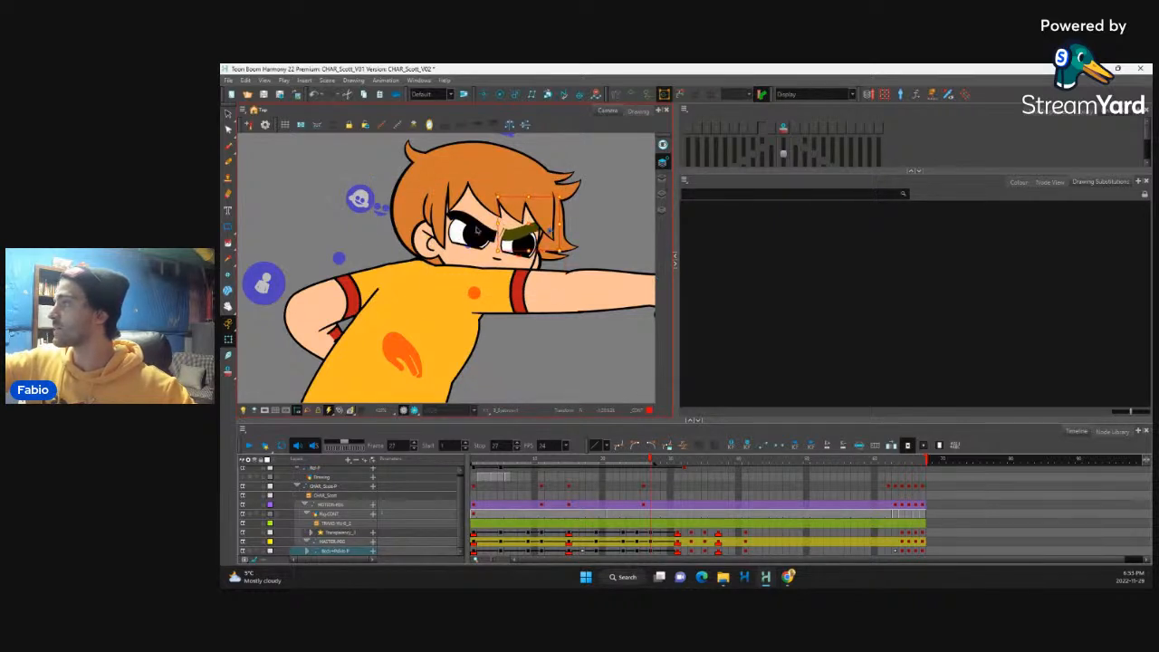
{"action": "key", "text": "b"}
{"action": "key", "text": "b"}
{"action": "key", "text": "b"}
{"action": "key", "text": "b"}
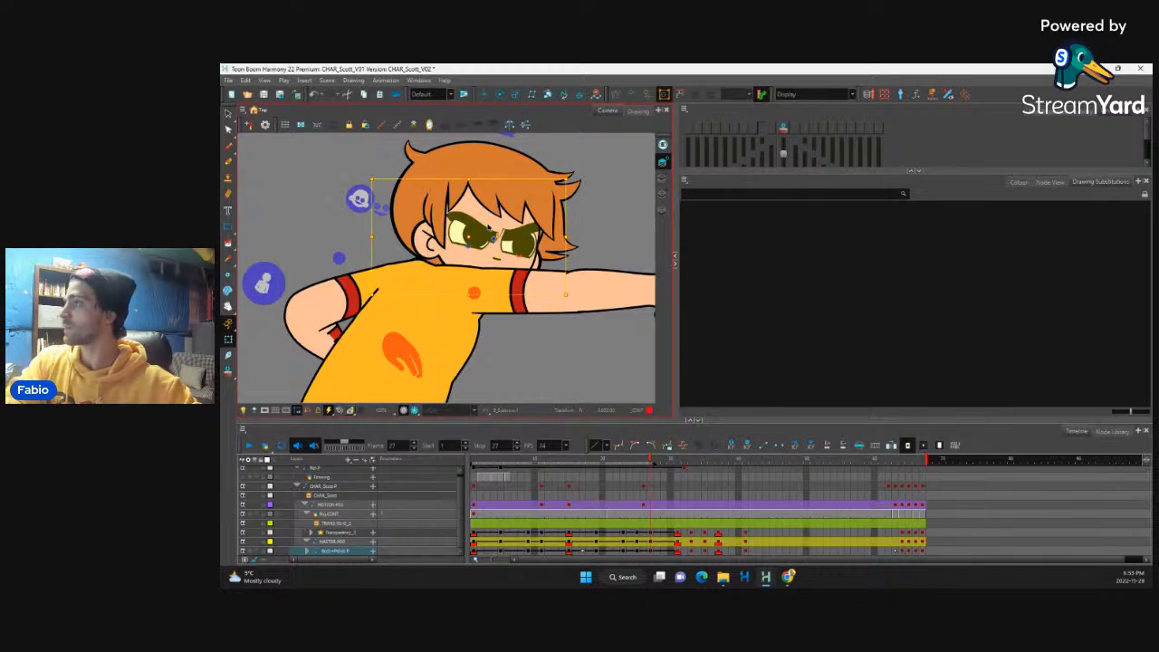
{"action": "left_click_drag", "start_coordinate": [597, 174], "coordinate": [590, 200]}
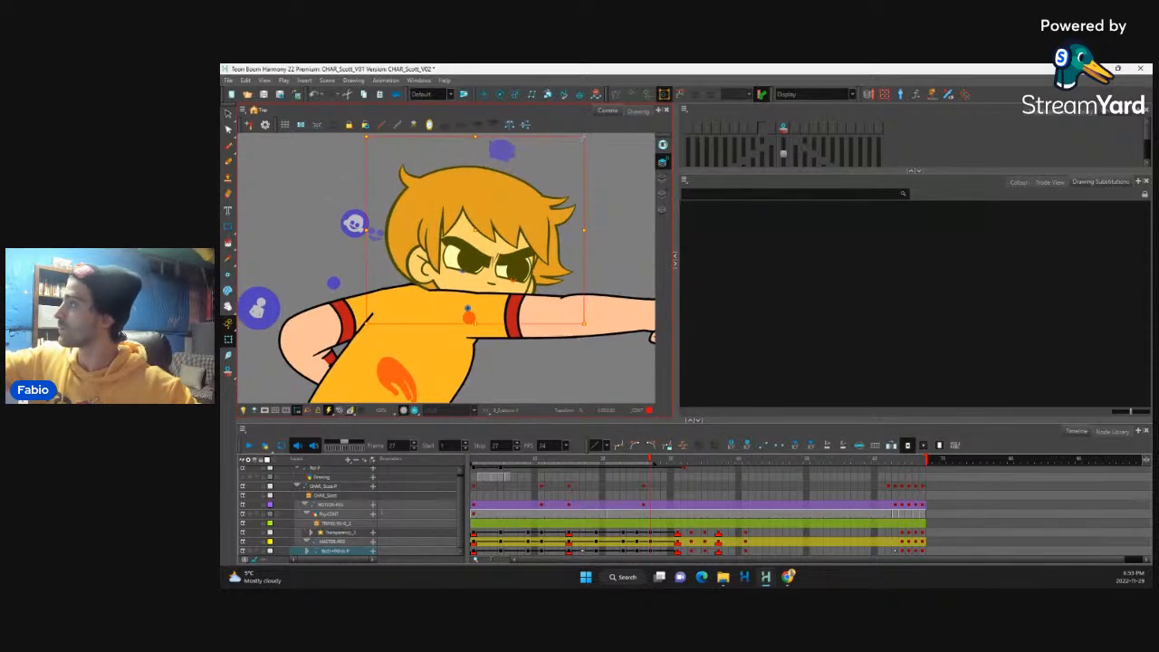
{"action": "left_click_drag", "start_coordinate": [585, 140], "coordinate": [590, 143]}
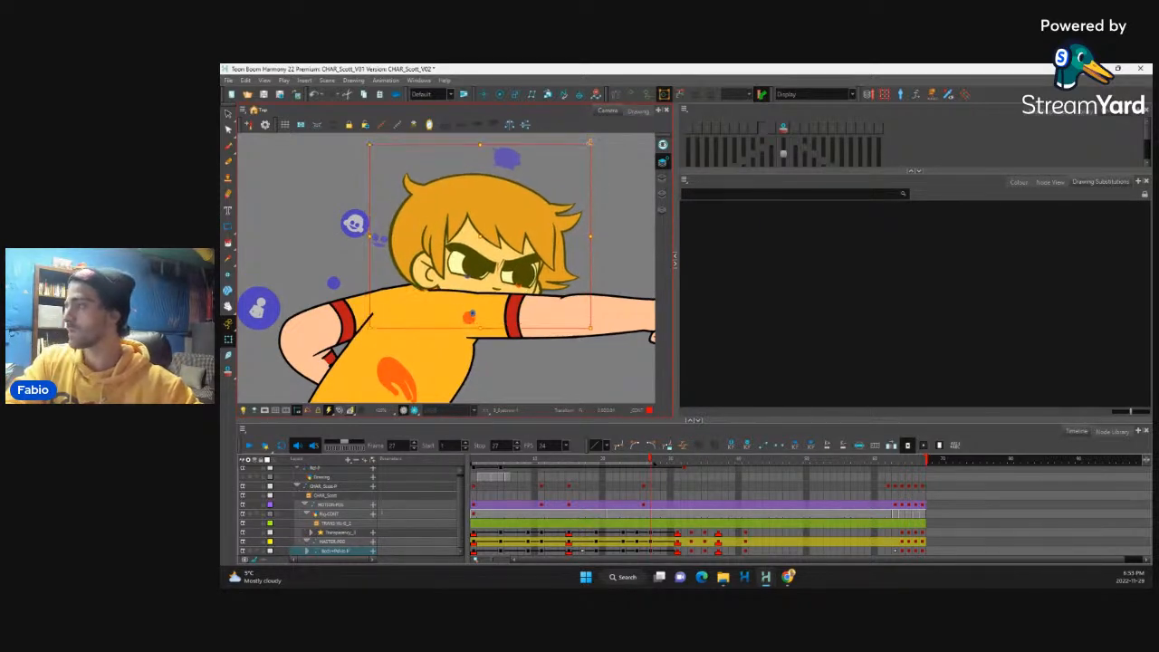
Step: Create keyframes every 2 frames from frame 1 to 31, keeping existing ones, and make the frame 31 keys stop-motion
{"action": "key", "text": "1"}
{"action": "key", "text": "1"}
{"action": "key", "text": "1"}
{"action": "key", "text": "1"}
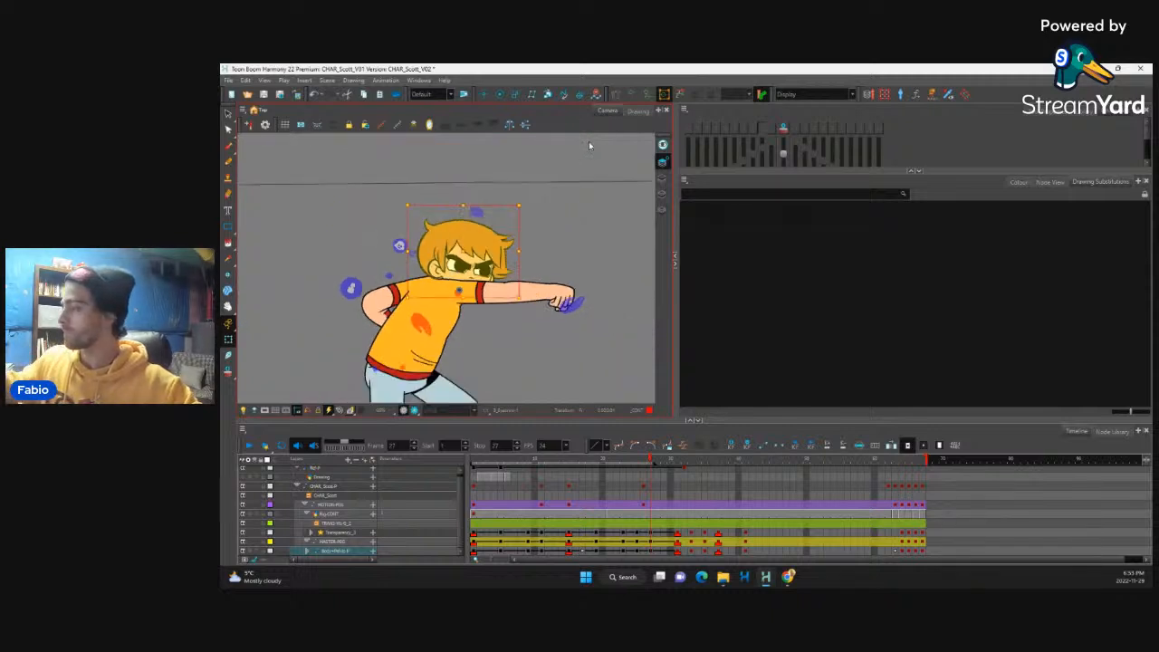
{"action": "left_click", "coordinate": [648, 462]}
{"action": "left_click_drag", "start_coordinate": [649, 464], "coordinate": [651, 514]}
{"action": "left_click", "coordinate": [651, 541]}
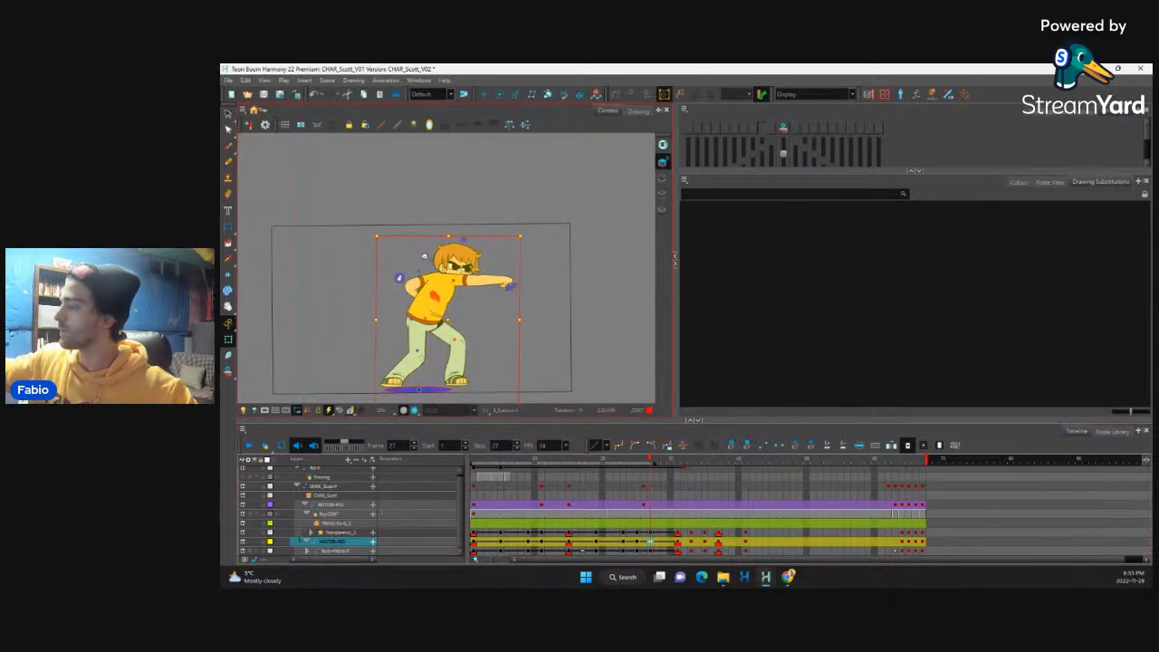
{"action": "left_click_drag", "start_coordinate": [652, 462], "coordinate": [679, 552]}
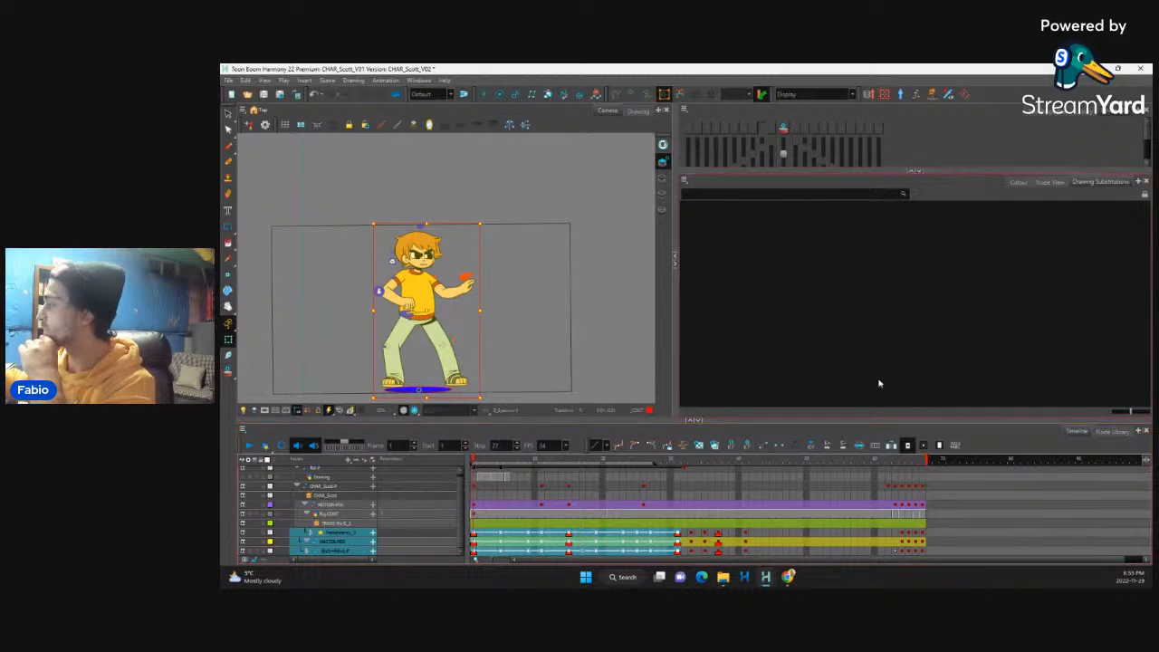
{"action": "left_click", "coordinate": [877, 445]}
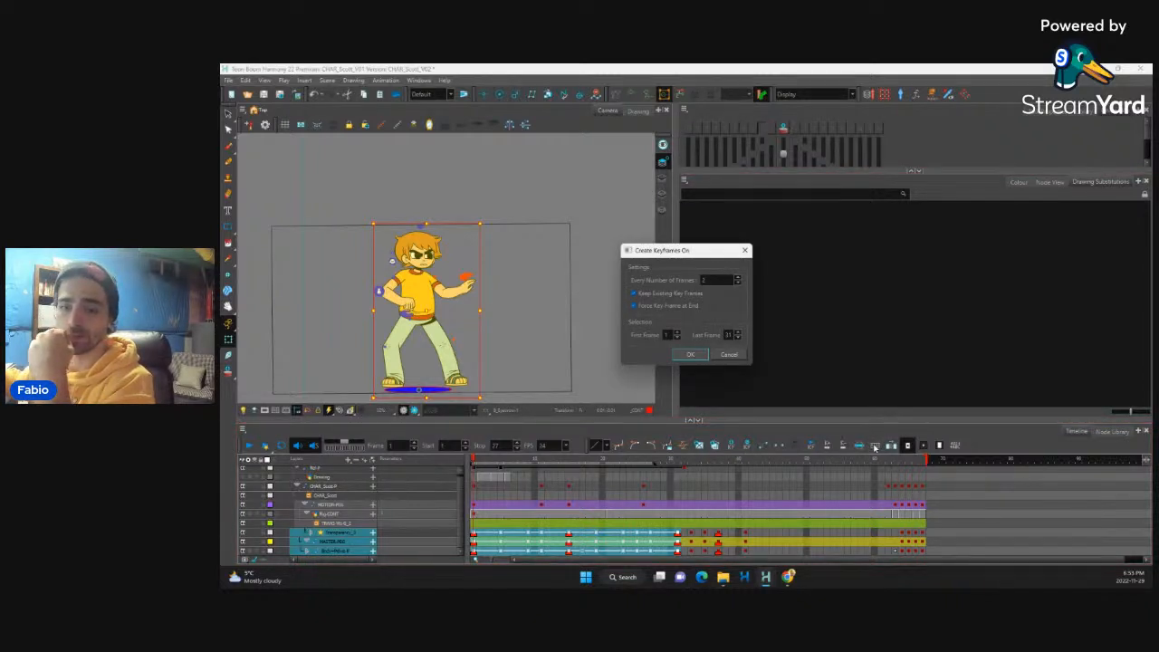
{"action": "left_click", "coordinate": [692, 355]}
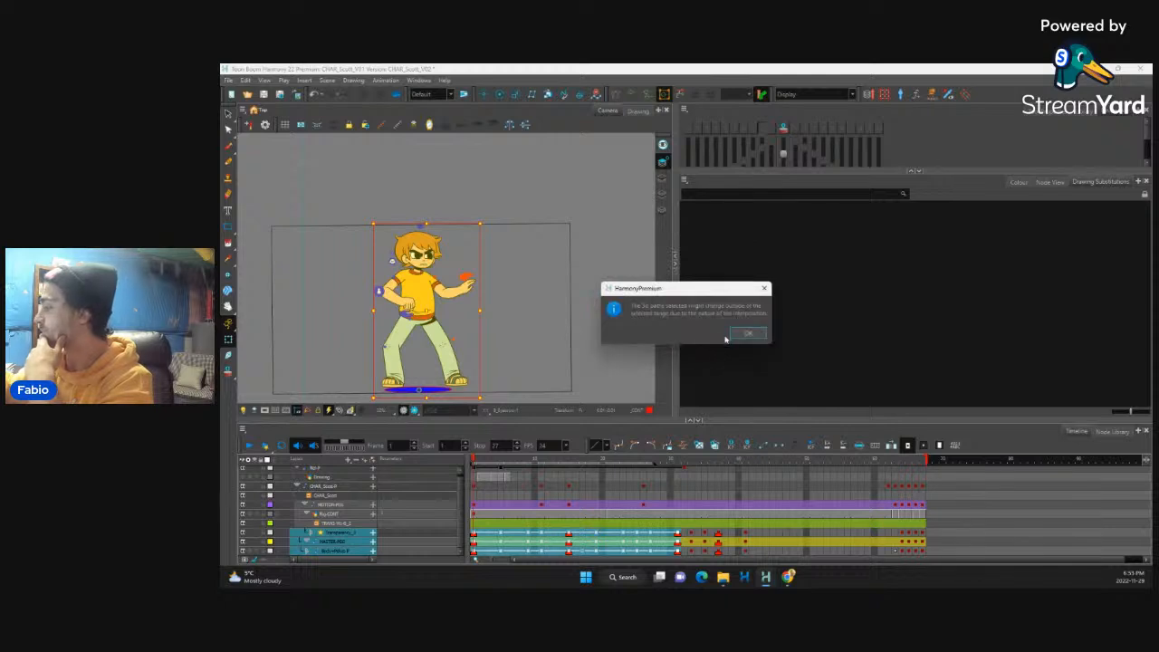
{"action": "left_click", "coordinate": [748, 335]}
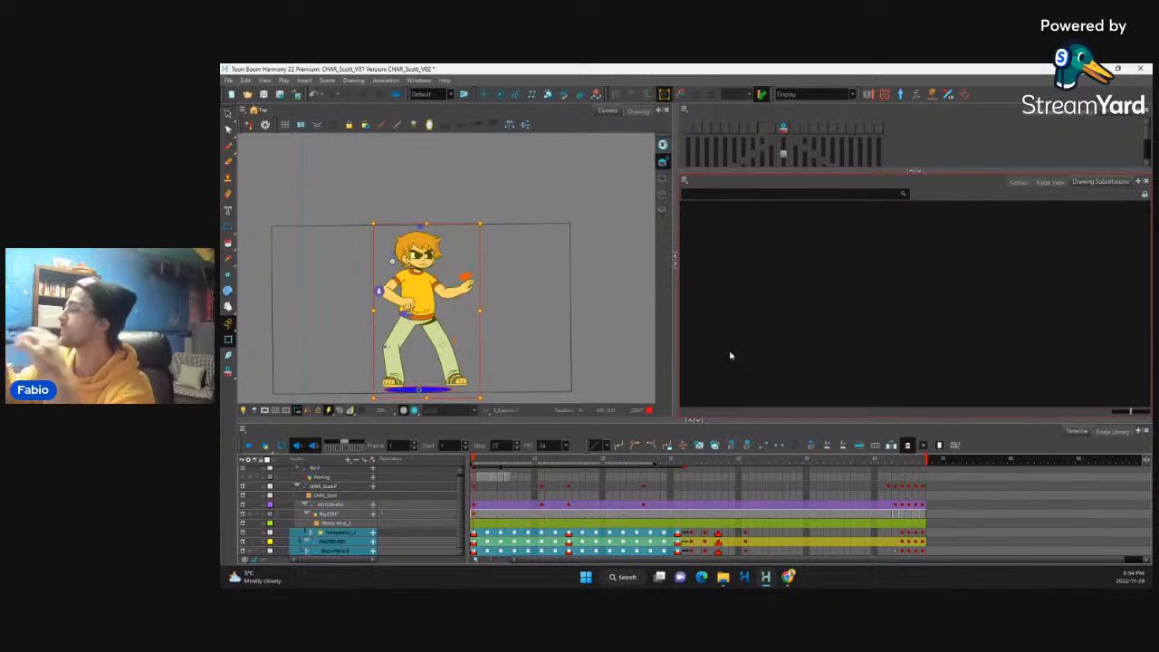
{"action": "left_click", "coordinate": [705, 487]}
{"action": "left_click_drag", "start_coordinate": [677, 534], "coordinate": [674, 549]}
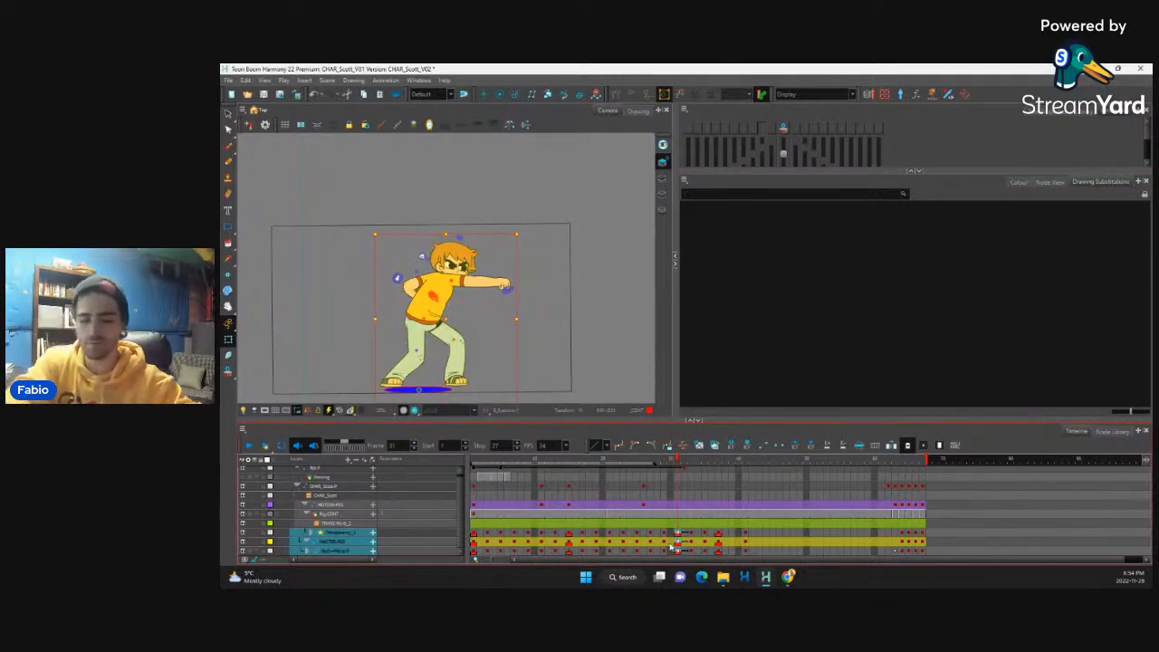
Step: Open the multi-parameter ease settings from frame 1 and set the left and right value ratios to 0 at frame 3
{"action": "left_click", "coordinate": [473, 537]}
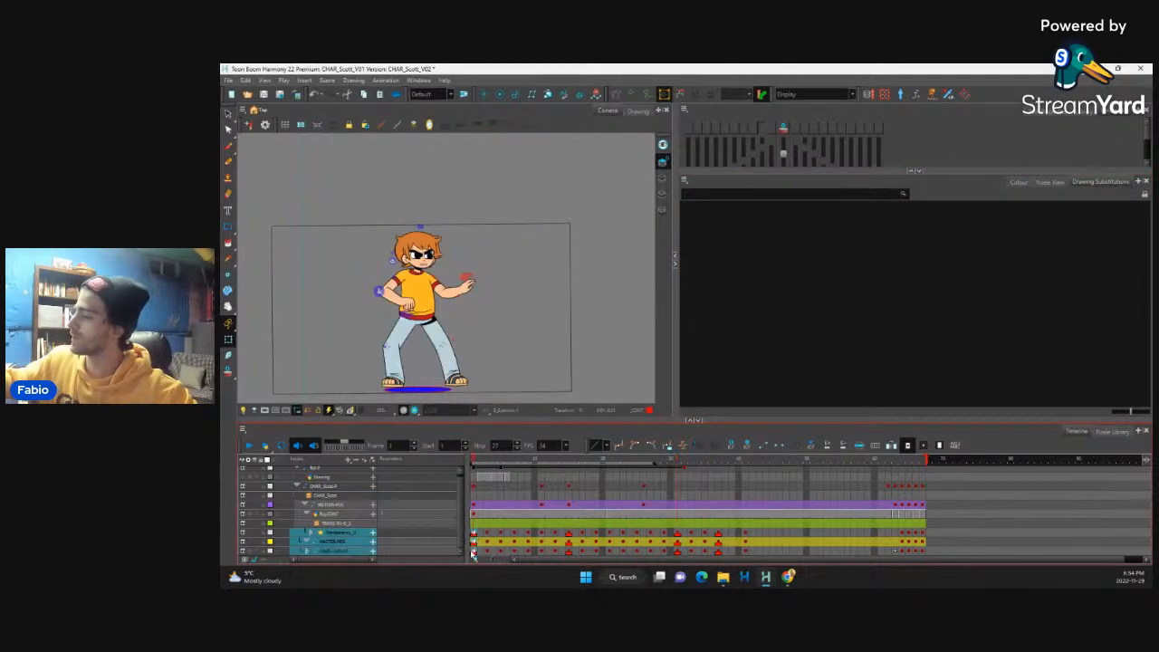
{"action": "left_click", "coordinate": [682, 447]}
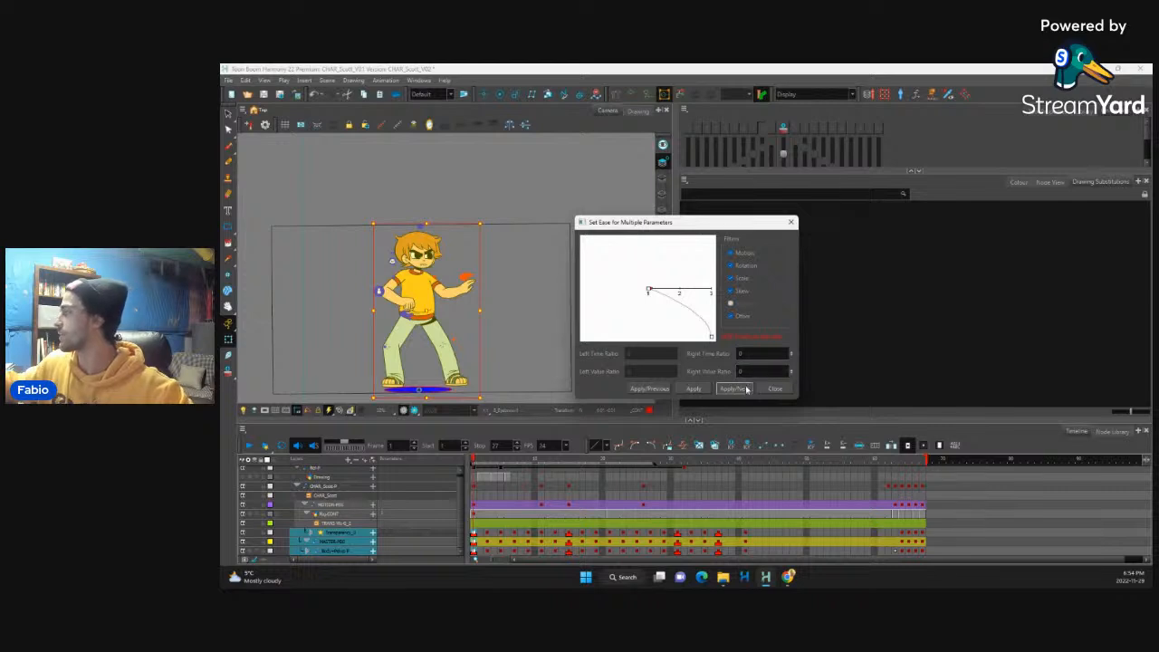
{"action": "left_click", "coordinate": [735, 389]}
{"action": "left_click", "coordinate": [762, 355]}
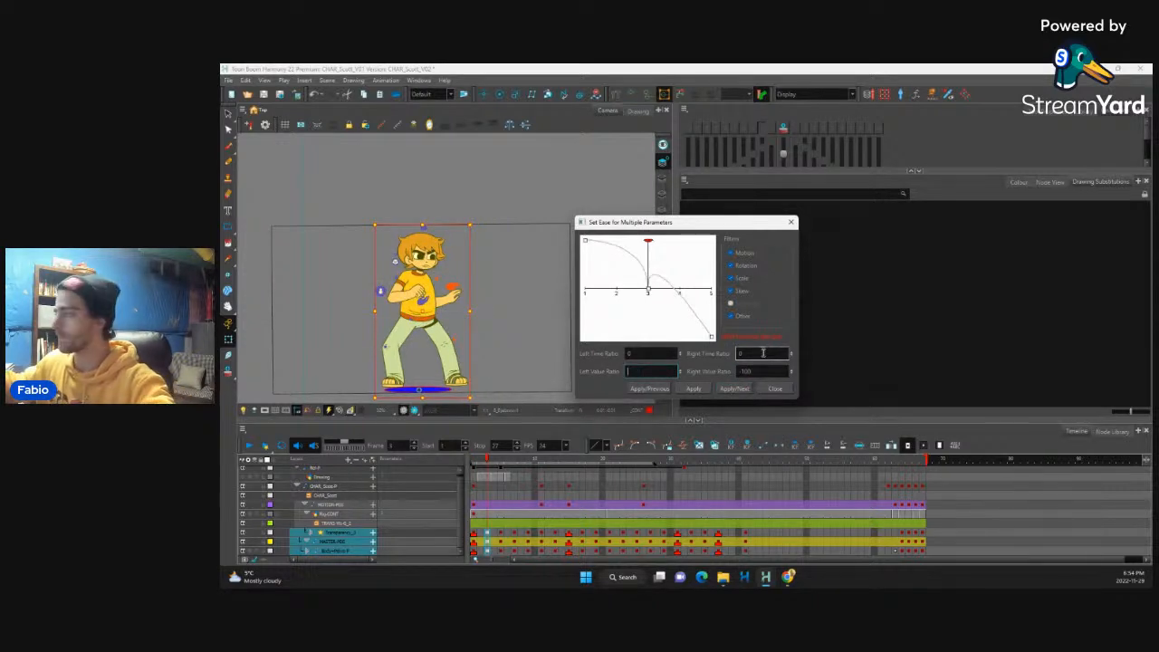
{"action": "type", "text": "0"}
{"action": "left_click_drag", "start_coordinate": [763, 372], "coordinate": [724, 364]}
{"action": "type", "text": "0"}
{"action": "left_click", "coordinate": [731, 387]}
Step: Set the right time ratio to 0 at frame 5 and both value ratios to 0 at frame 7
{"action": "double_click", "coordinate": [748, 354]}
{"action": "type", "text": "0"}
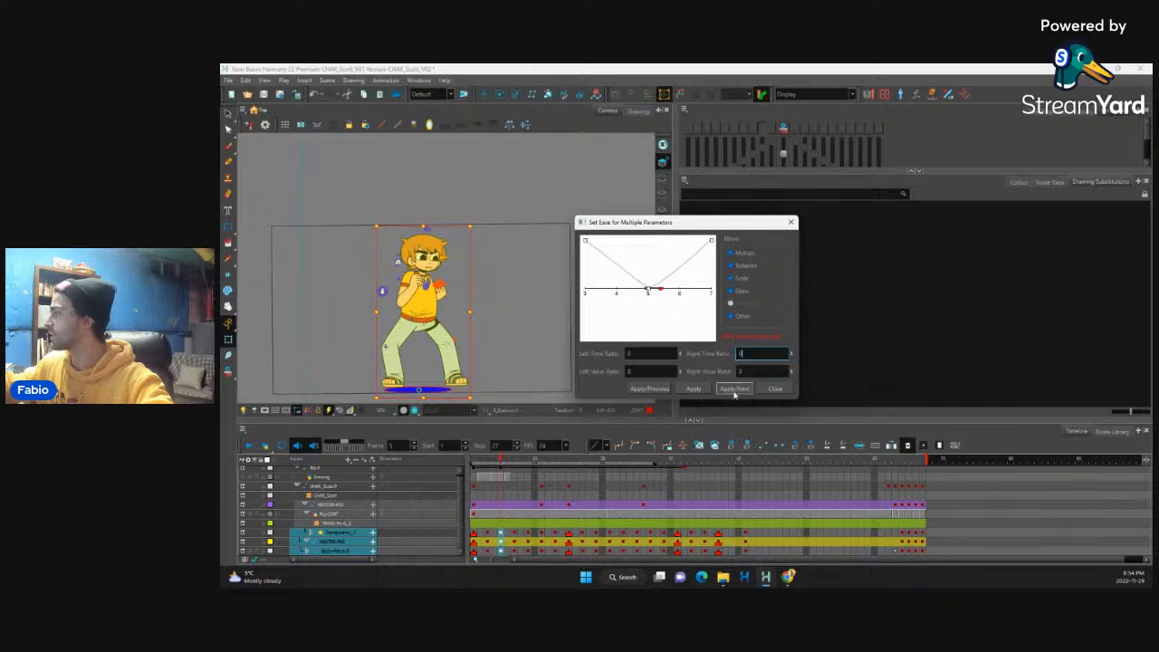
{"action": "left_click", "coordinate": [735, 389]}
{"action": "left_click_drag", "start_coordinate": [655, 371], "coordinate": [625, 373]}
{"action": "type", "text": "0"}
{"action": "left_click_drag", "start_coordinate": [762, 372], "coordinate": [732, 383]}
{"action": "type", "text": "0"}
{"action": "left_click", "coordinate": [739, 389]}
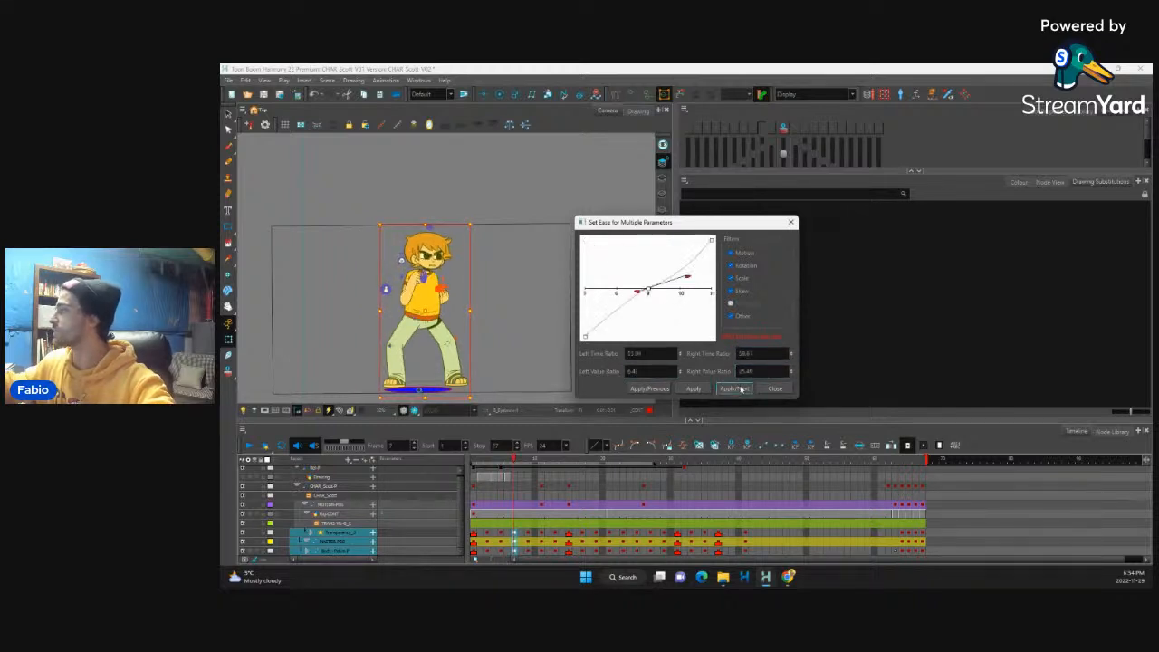
Step: Zero the left and right ease ratios of the frame 9 keyframe and apply them
{"action": "left_click_drag", "start_coordinate": [646, 354], "coordinate": [625, 355]}
{"action": "type", "text": "0"}
{"action": "left_click", "coordinate": [639, 371]}
{"action": "left_click", "coordinate": [754, 354]}
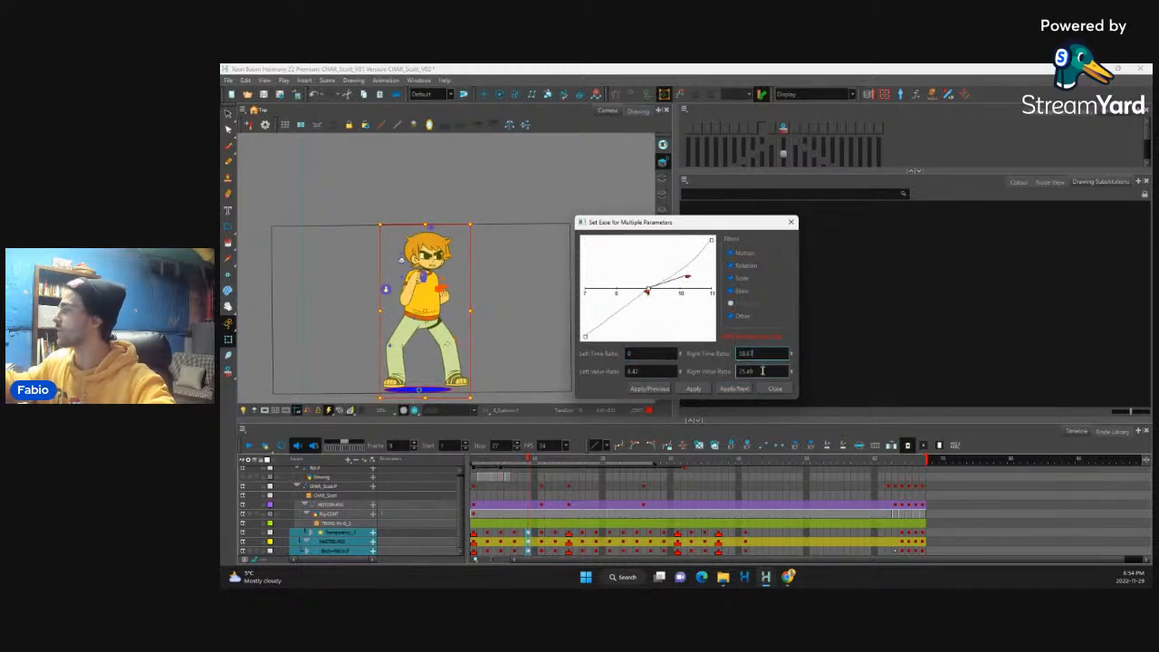
{"action": "left_click", "coordinate": [763, 371]}
{"action": "type", "text": "0"}
{"action": "left_click_drag", "start_coordinate": [755, 354], "coordinate": [735, 381]}
{"action": "type", "text": "0"}
{"action": "left_click", "coordinate": [645, 373]}
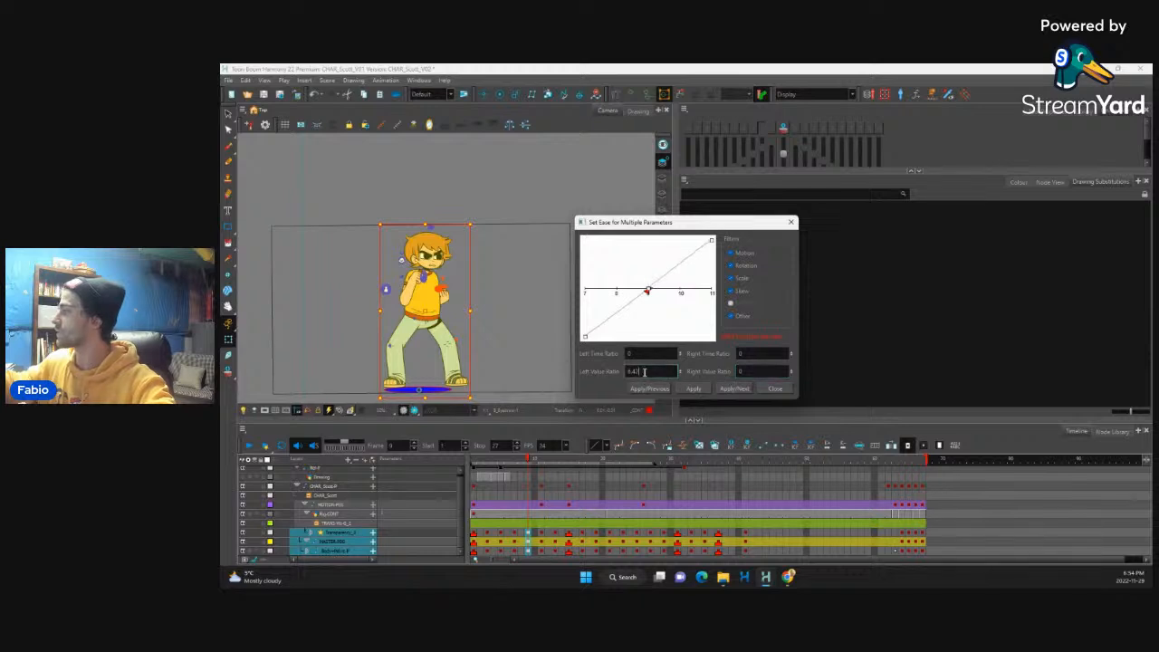
{"action": "left_click", "coordinate": [730, 389]}
Step: Set the left and right value ratios to 0 at frame 13 and apply them
{"action": "left_click", "coordinate": [732, 390]}
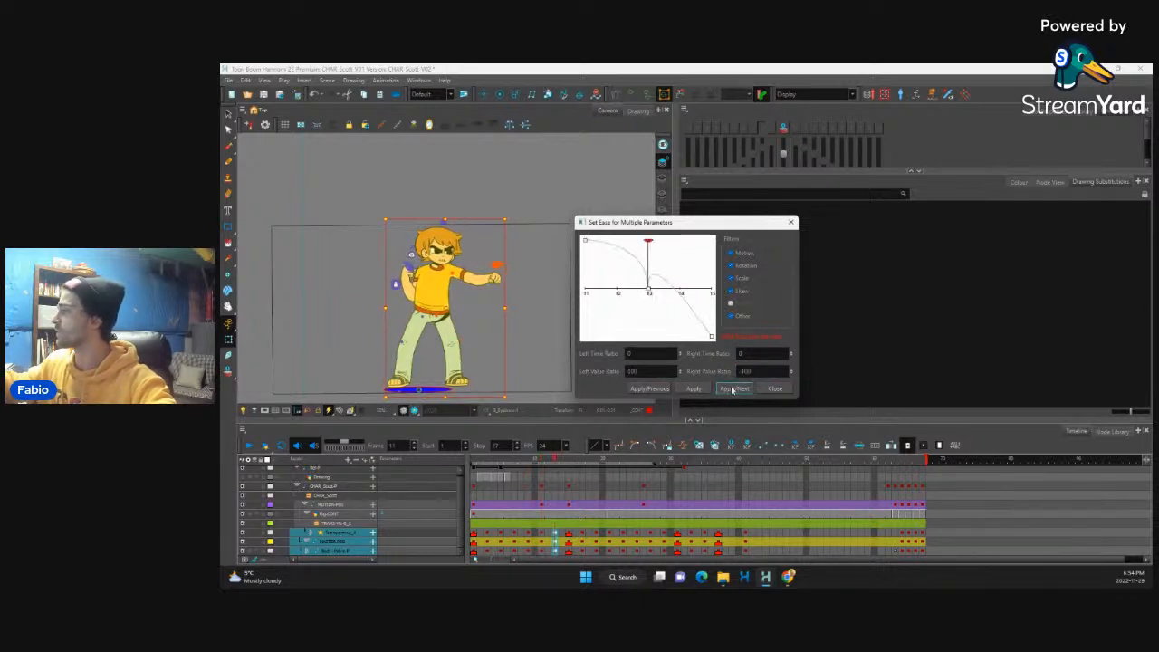
{"action": "double_click", "coordinate": [643, 371]}
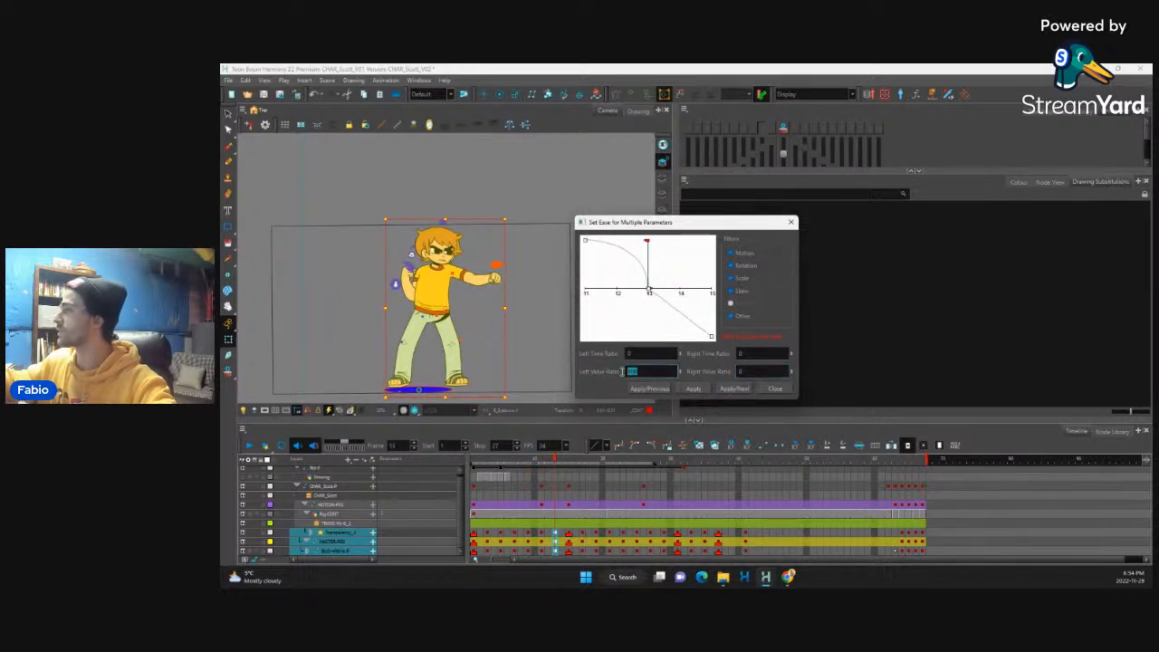
{"action": "type", "text": "0"}
{"action": "left_click", "coordinate": [735, 390]}
Step: Set the left and right time and value ratios to 0 at frame 17 and apply them
{"action": "left_click", "coordinate": [735, 391]}
{"action": "double_click", "coordinate": [760, 354]}
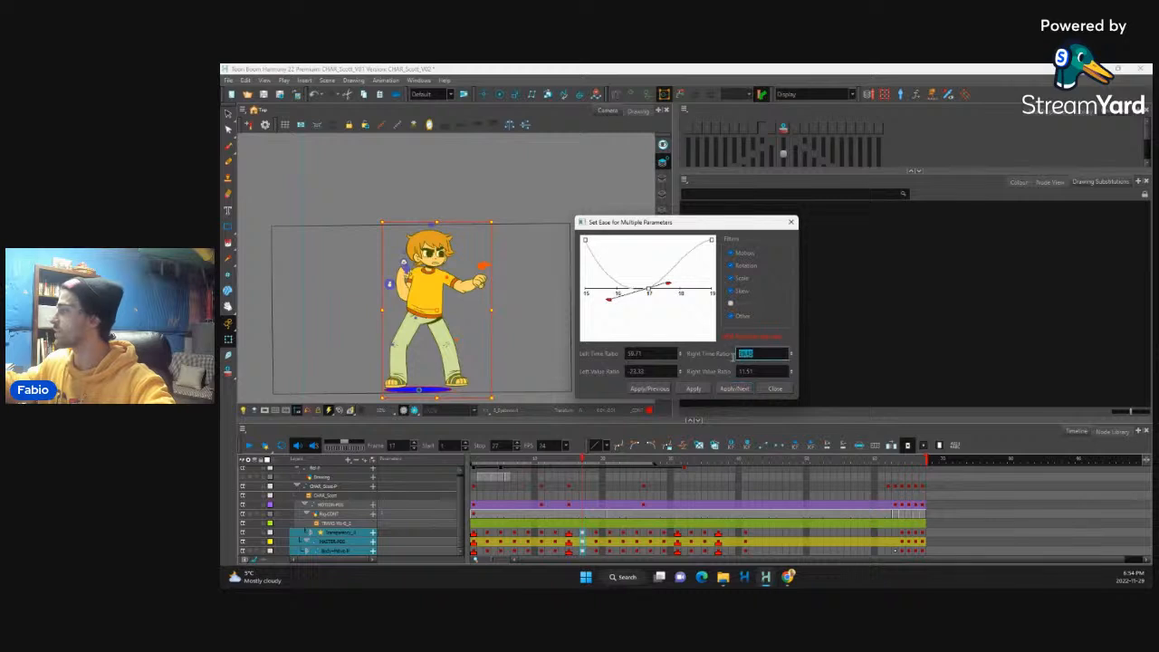
{"action": "type", "text": "0"}
{"action": "double_click", "coordinate": [744, 372]}
{"action": "type", "text": "0"}
{"action": "double_click", "coordinate": [643, 354]}
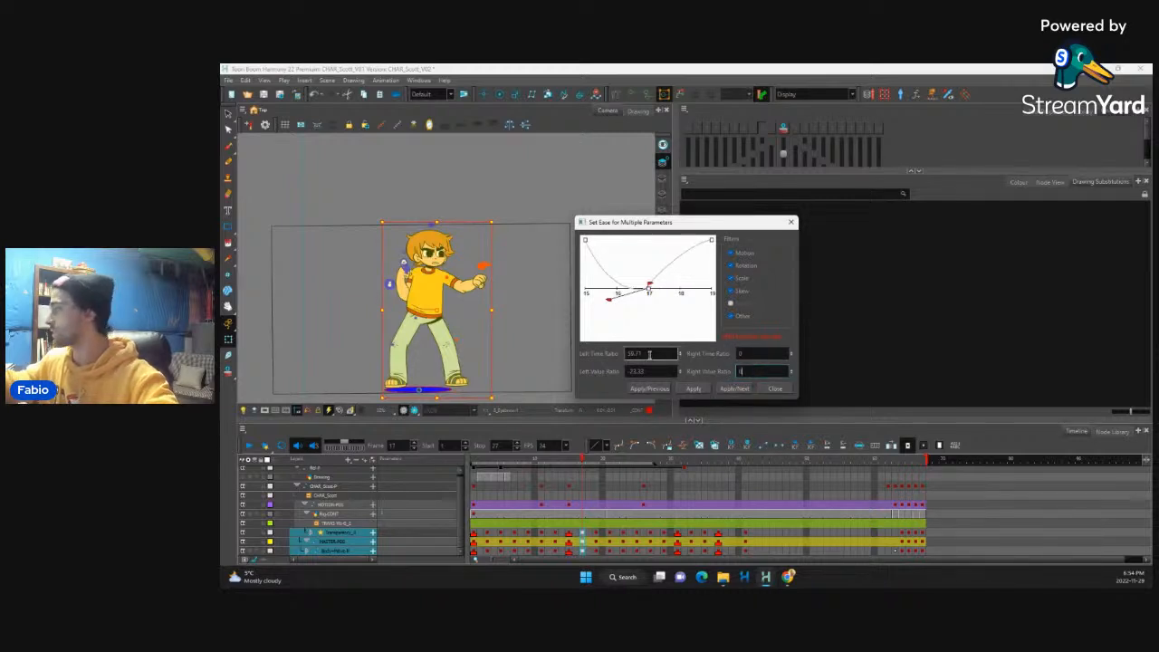
{"action": "type", "text": "0"}
{"action": "double_click", "coordinate": [643, 371]}
{"action": "type", "text": "0"}
{"action": "left_click", "coordinate": [735, 389]}
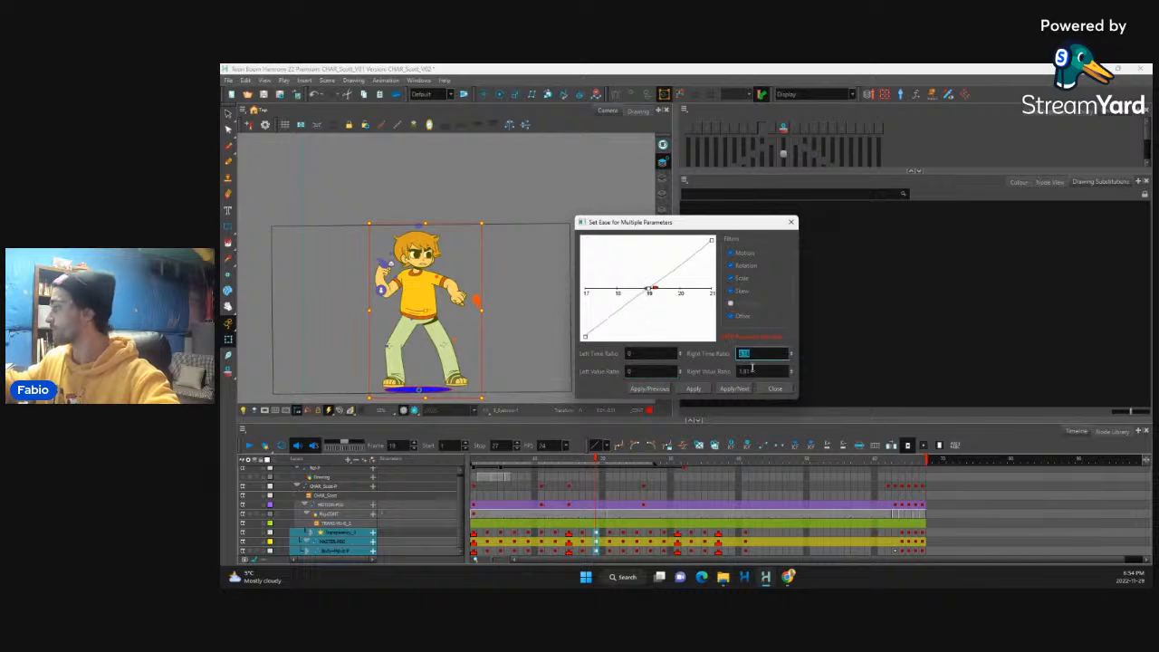
Step: Set the right time and value ratios to 0 at frame 19 and both time ratios to 0 at frame 23
{"action": "left_click", "coordinate": [736, 390]}
{"action": "type", "text": "0"}
{"action": "left_click_drag", "start_coordinate": [759, 372], "coordinate": [733, 354]}
{"action": "type", "text": "0"}
{"action": "left_click", "coordinate": [740, 388]}
{"action": "type", "text": "0"}
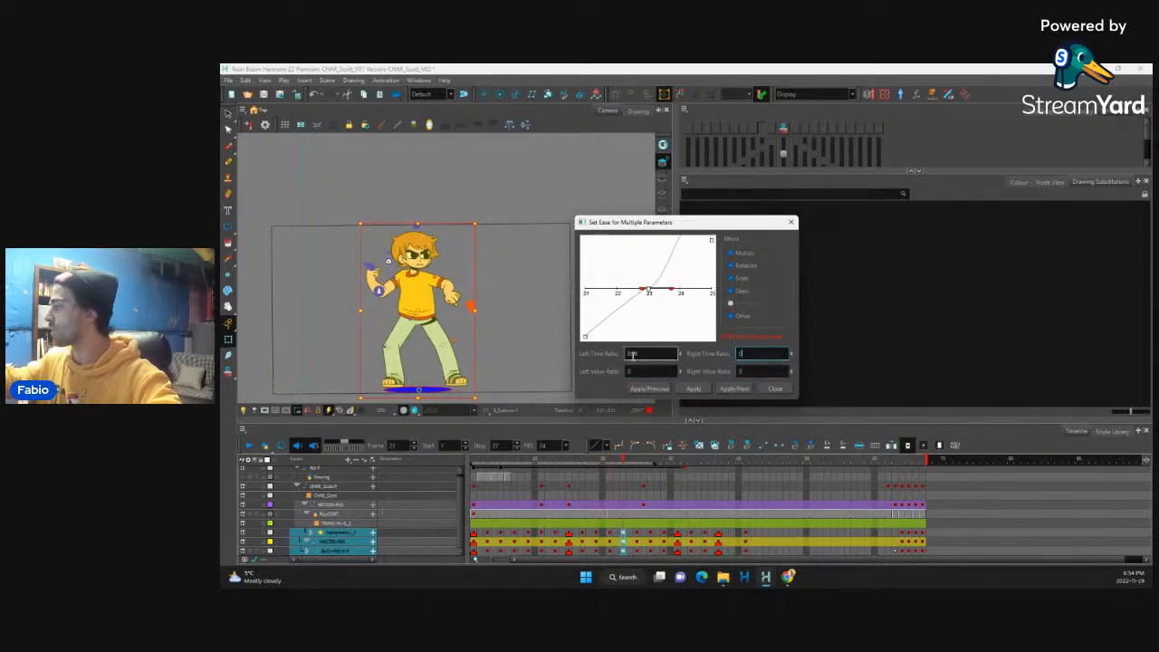
{"action": "left_click_drag", "start_coordinate": [639, 354], "coordinate": [625, 354]}
{"action": "type", "text": "0"}
{"action": "left_click", "coordinate": [739, 388]}
Step: Set all four ease ratios to 0 at frame 25, close the ease settings and return to frame 1
{"action": "double_click", "coordinate": [637, 353]}
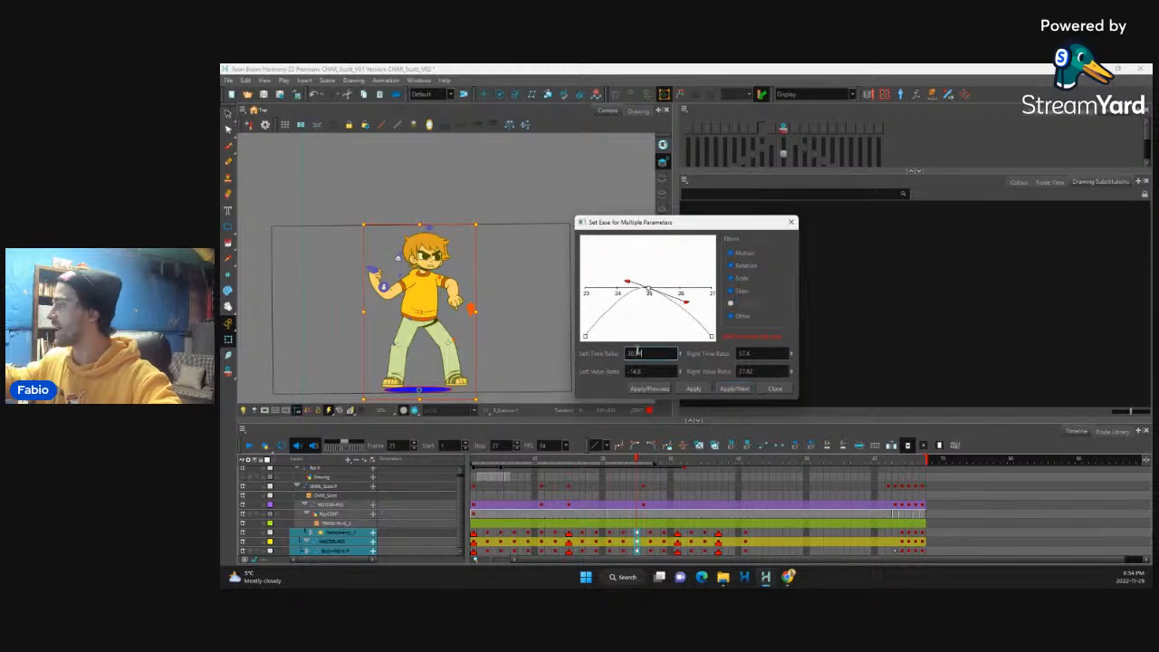
{"action": "type", "text": "0"}
{"action": "double_click", "coordinate": [646, 371]}
{"action": "type", "text": "0"}
{"action": "double_click", "coordinate": [753, 354]}
{"action": "type", "text": "0"}
{"action": "double_click", "coordinate": [755, 372]}
{"action": "type", "text": "0"}
{"action": "left_click", "coordinate": [735, 389]}
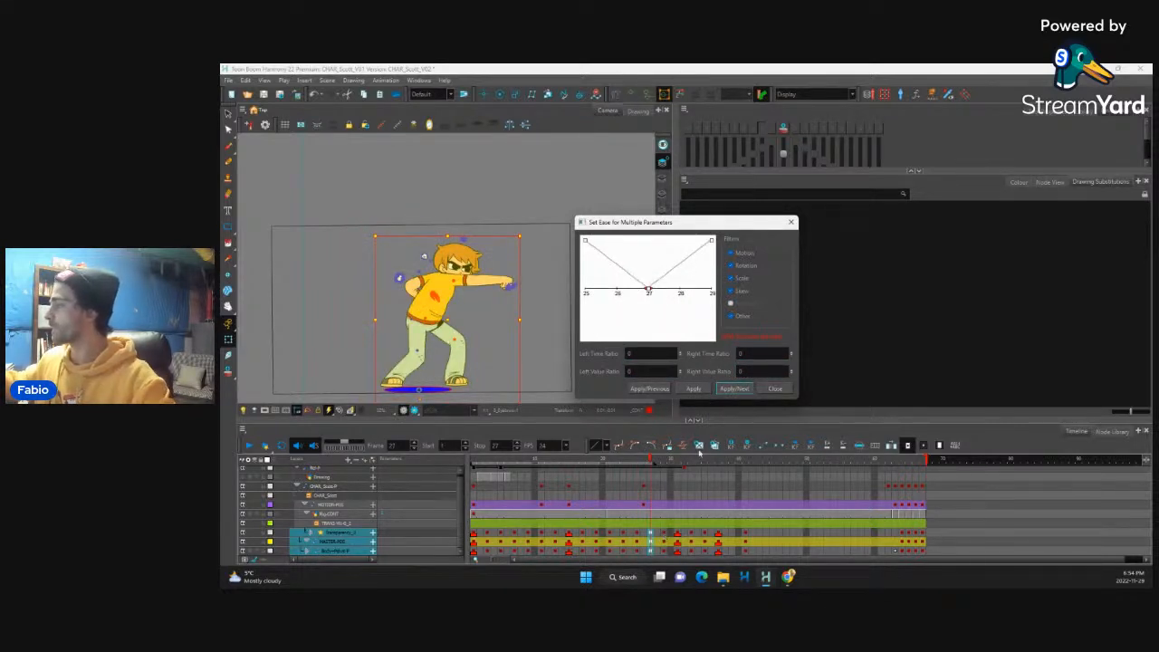
{"action": "left_click", "coordinate": [775, 388]}
{"action": "left_click", "coordinate": [475, 533]}
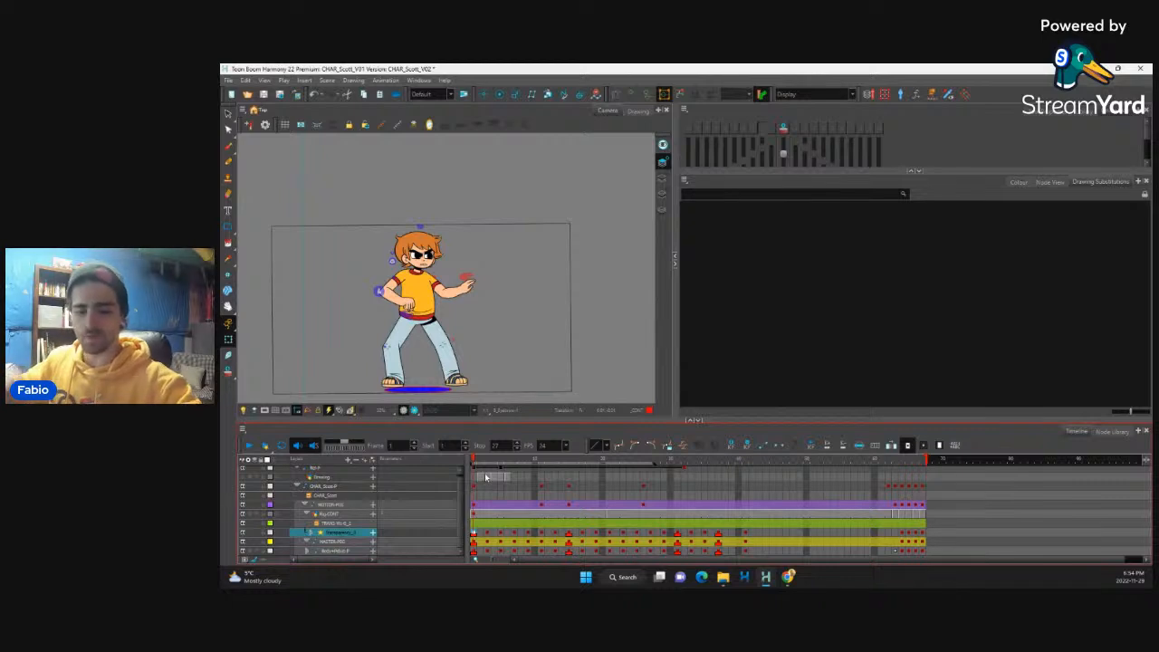
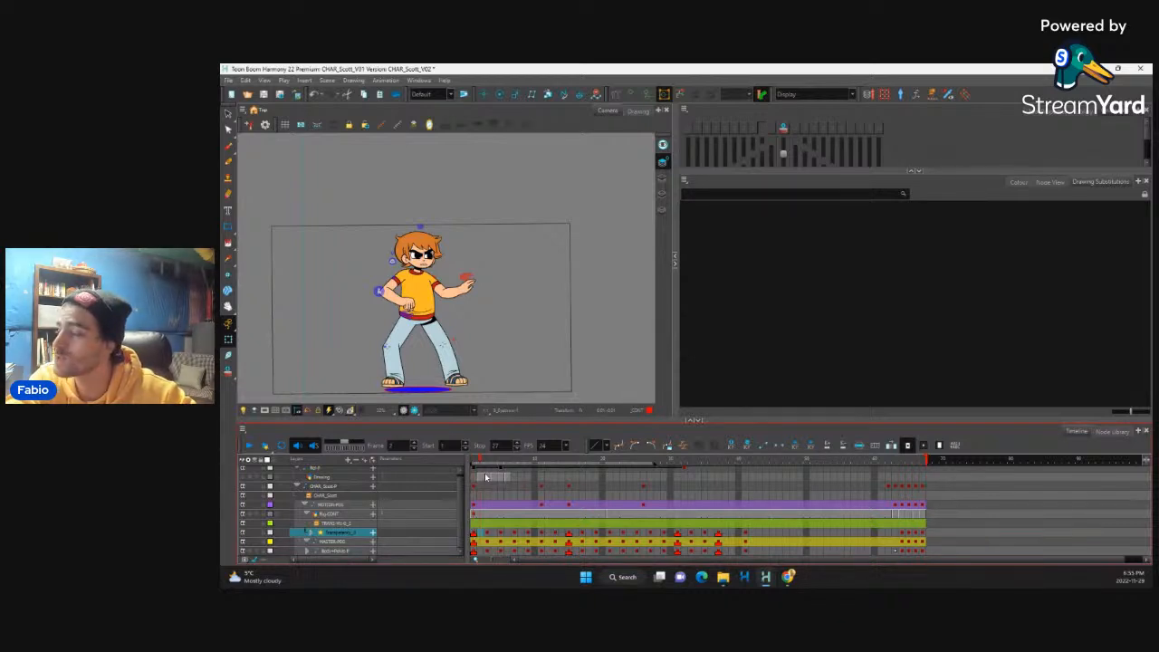
Step: Step back and forth through the opening frames to examine how the arms move out of the first pose
{"action": "key", "text": "period"}
{"action": "key", "text": "comma"}
{"action": "key", "text": "comma"}
{"action": "key", "text": "period"}
{"action": "key", "text": "period"}
{"action": "key", "text": "period"}
{"action": "key", "text": "period"}
{"action": "key", "text": "comma"}
{"action": "key", "text": "comma"}
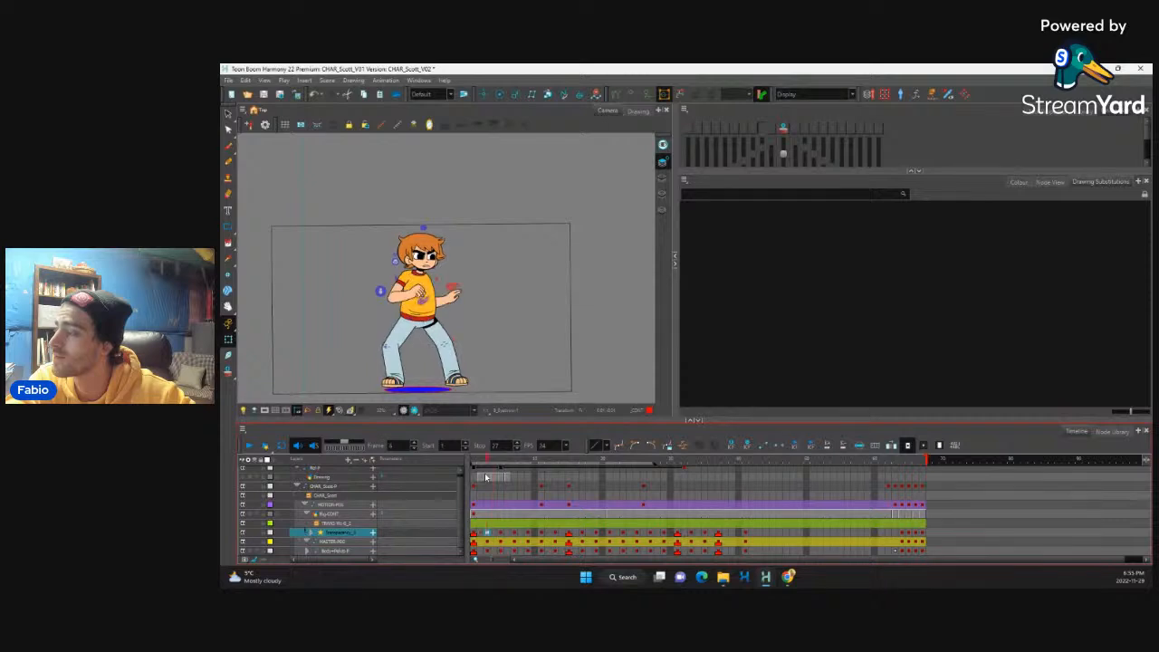
{"action": "key", "text": "comma"}
Step: Key an in-between pose for the whole character on frame 2, between the first two poses
{"action": "left_click", "coordinate": [475, 553], "text": "shift"}
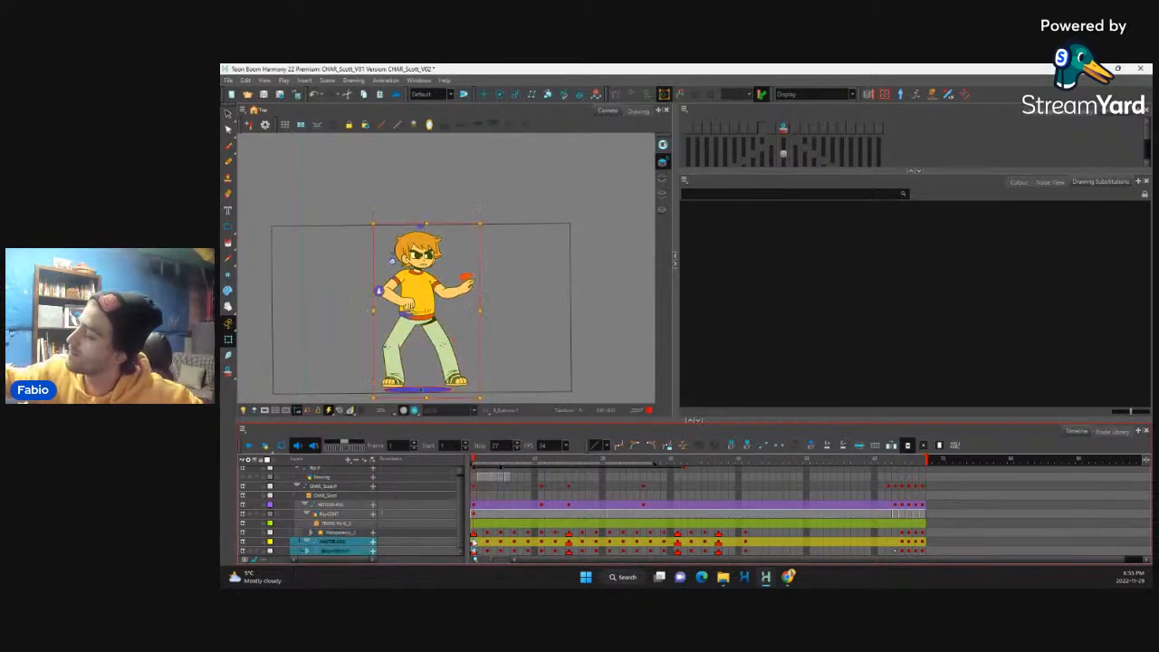
{"action": "key", "text": "period"}
{"action": "key", "text": "period"}
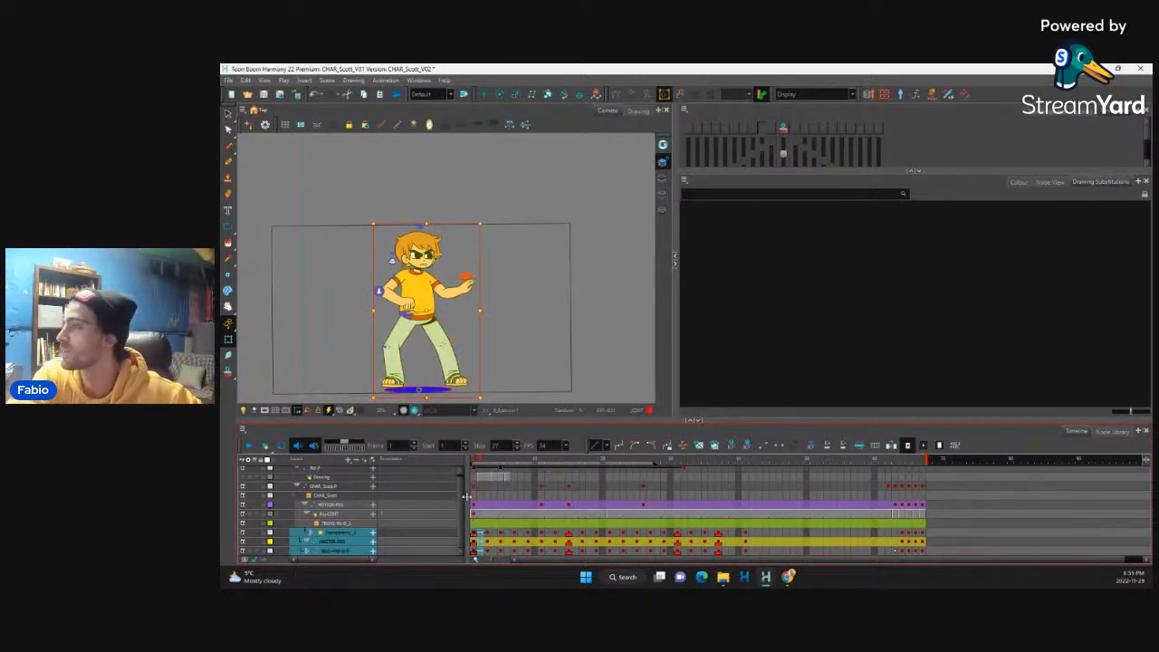
{"action": "key", "text": "comma"}
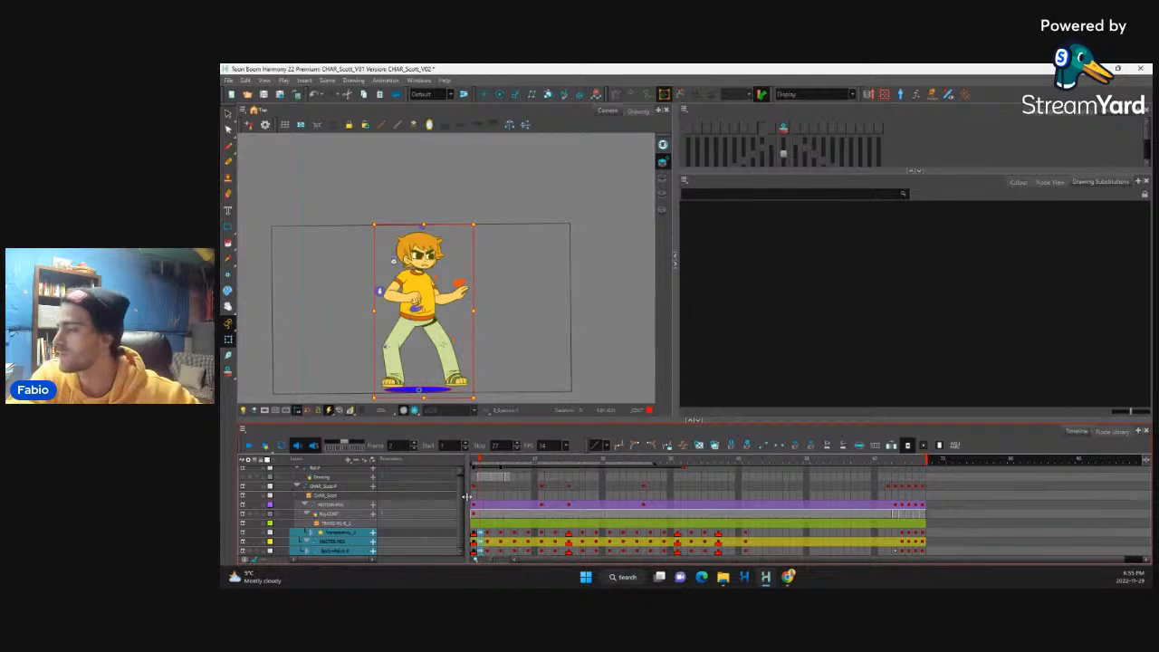
{"action": "key", "text": "comma"}
Step: Extend the exposure of the first pose and of the in-between pose by one frame each across all rig layers
{"action": "left_click", "coordinate": [475, 487], "text": "shift"}
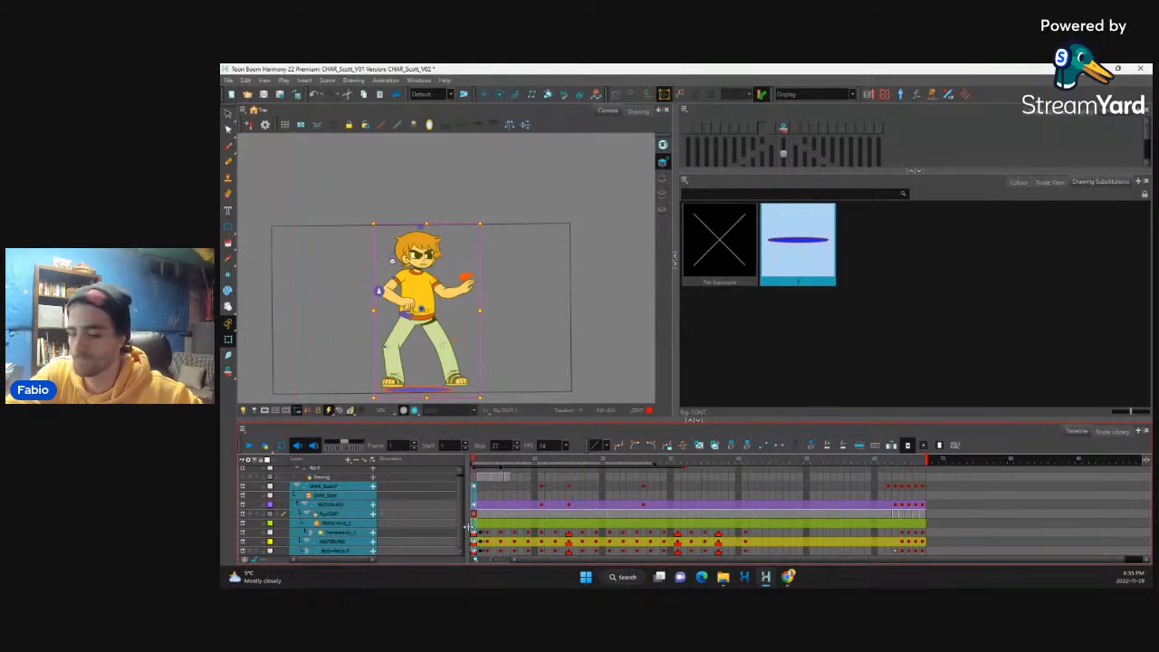
{"action": "key", "text": "plus"}
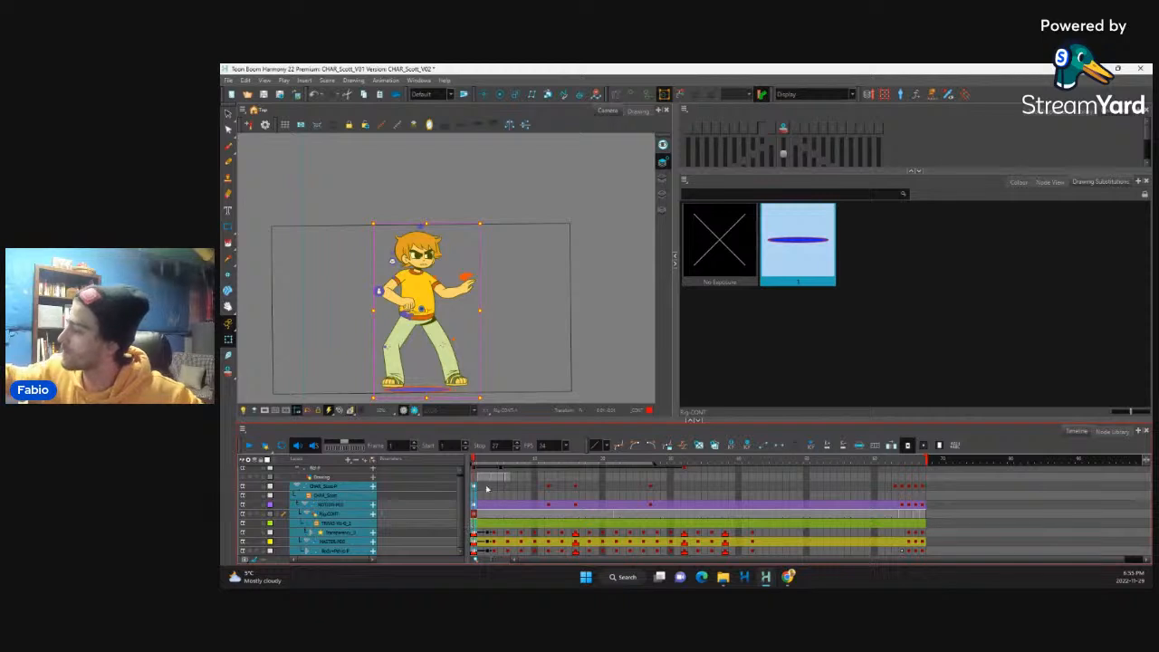
{"action": "left_click_drag", "start_coordinate": [488, 489], "coordinate": [488, 551]}
{"action": "key", "text": "plus"}
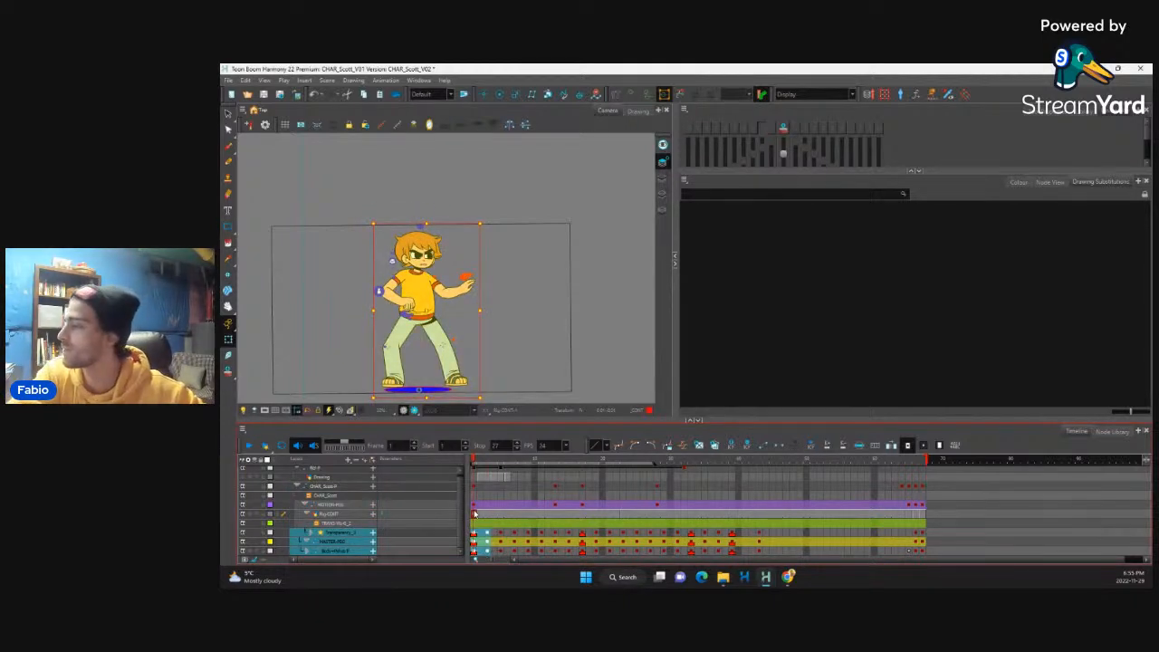
Step: Rotate the bent arm's hand on frame 3 so that the fingers point downward
{"action": "left_click", "coordinate": [487, 542]}
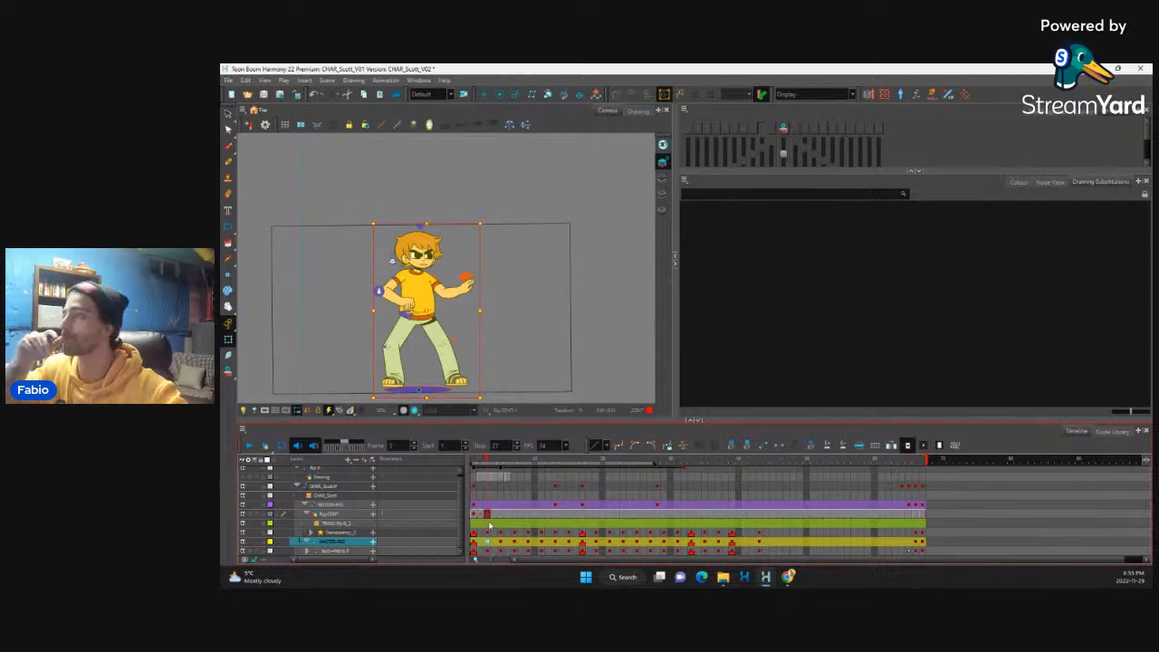
{"action": "key", "text": "comma"}
{"action": "key", "text": "period"}
{"action": "left_click", "coordinate": [416, 296]}
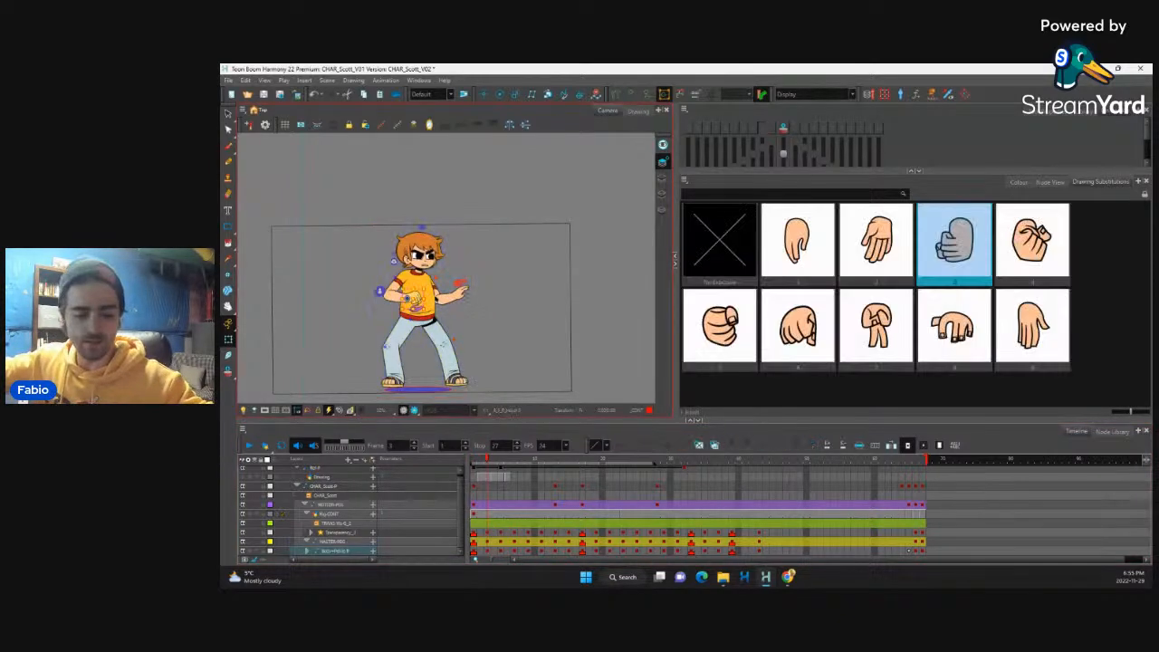
{"action": "key", "text": "2"}
{"action": "key", "text": "2"}
{"action": "key", "text": "2"}
{"action": "mouse_move", "coordinate": [406, 310]}
{"action": "left_mouse_down"}
{"action": "mouse_move", "coordinate": [440, 283]}
{"action": "mouse_move", "coordinate": [443, 306]}
{"action": "mouse_move", "coordinate": [440, 291]}
{"action": "left_mouse_up"}
{"action": "key", "text": "b"}
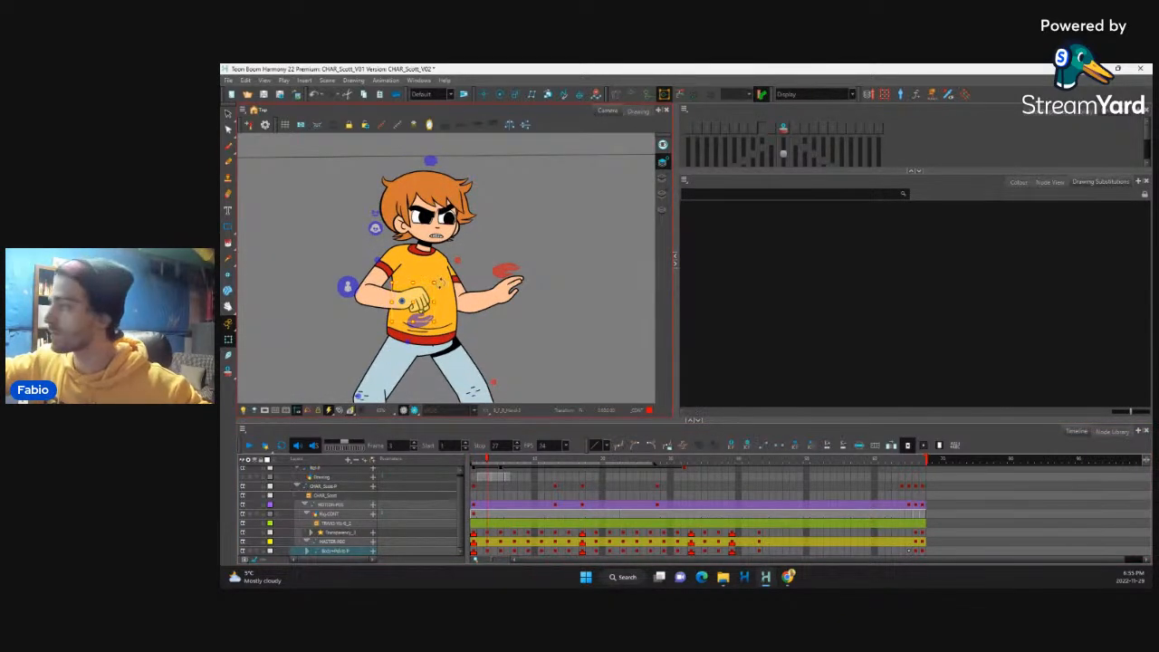
{"action": "key", "text": "b"}
Step: Inspect the bent arm's forearm on frame 3 with its deformation controls shown, and hide the controls again
{"action": "left_click", "coordinate": [409, 305]}
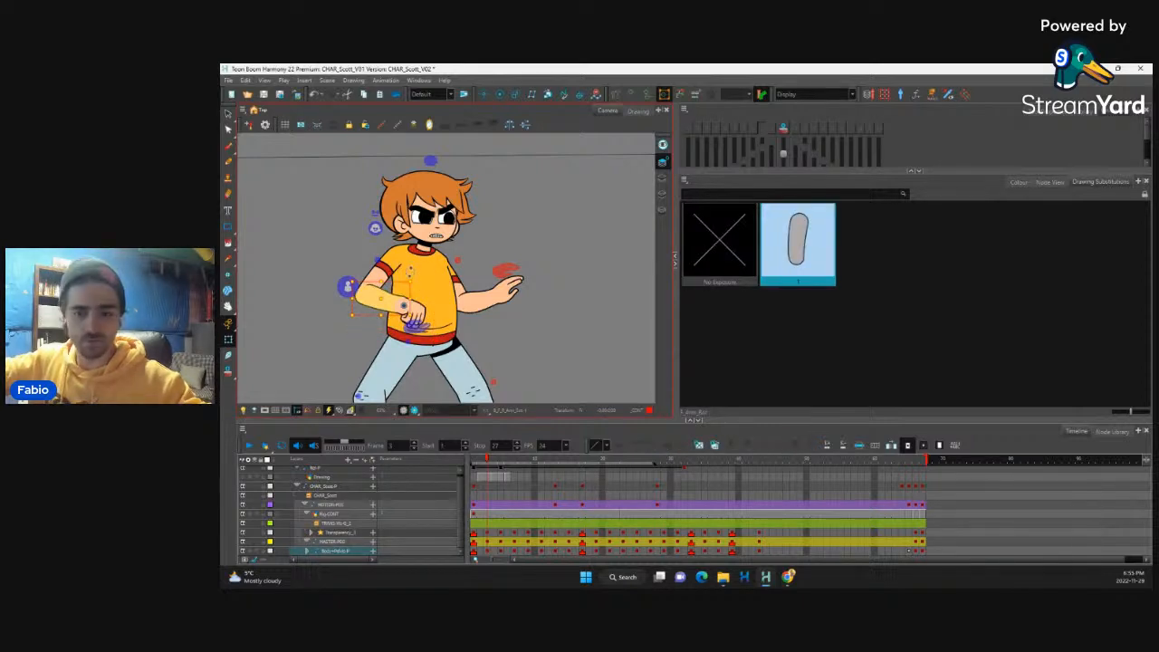
{"action": "key", "text": "2"}
{"action": "key", "text": "2"}
{"action": "key", "text": "2"}
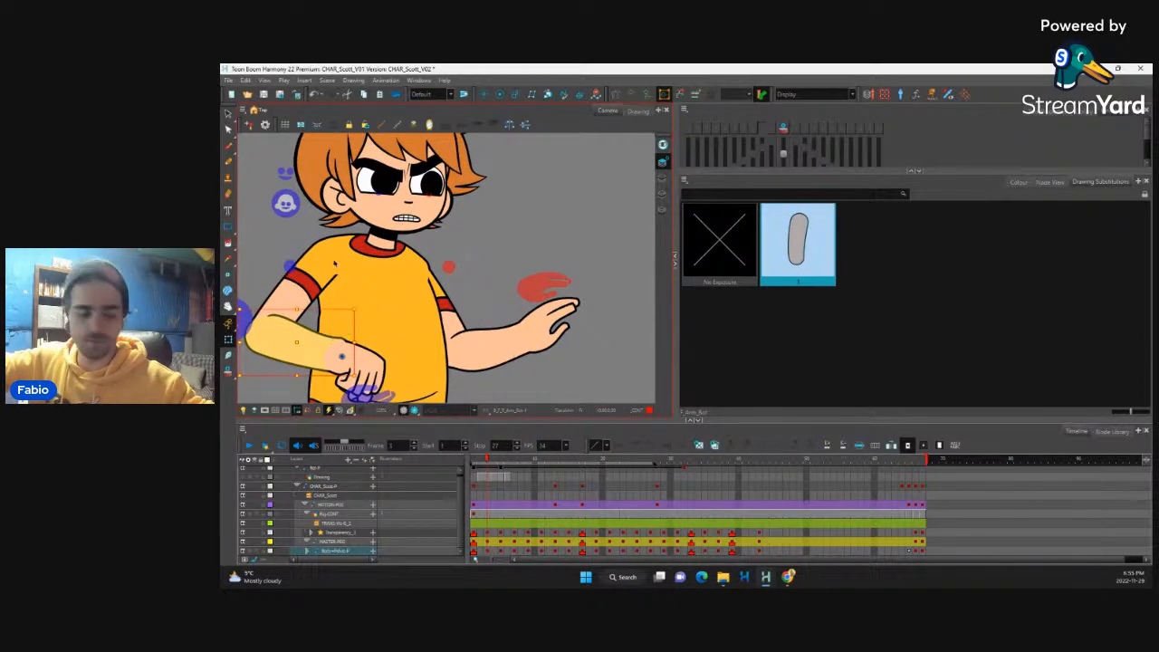
{"action": "key", "text": "F11"}
{"action": "left_click", "coordinate": [311, 337]}
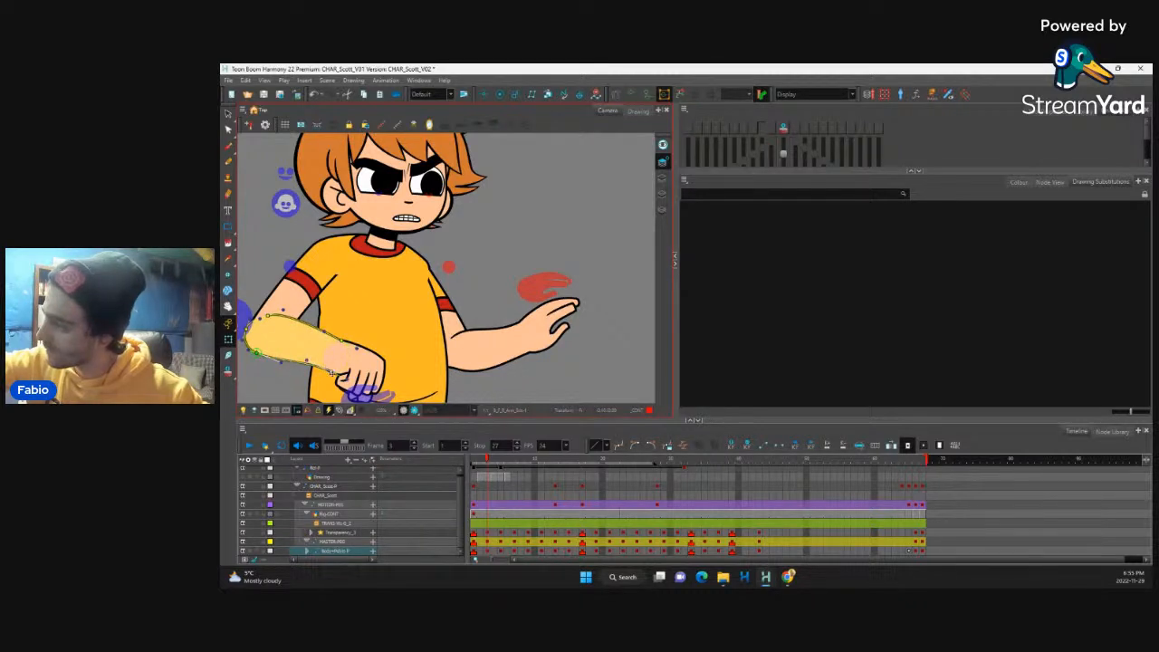
{"action": "key", "text": "shift+c"}
{"action": "key", "text": "1"}
{"action": "key", "text": "1"}
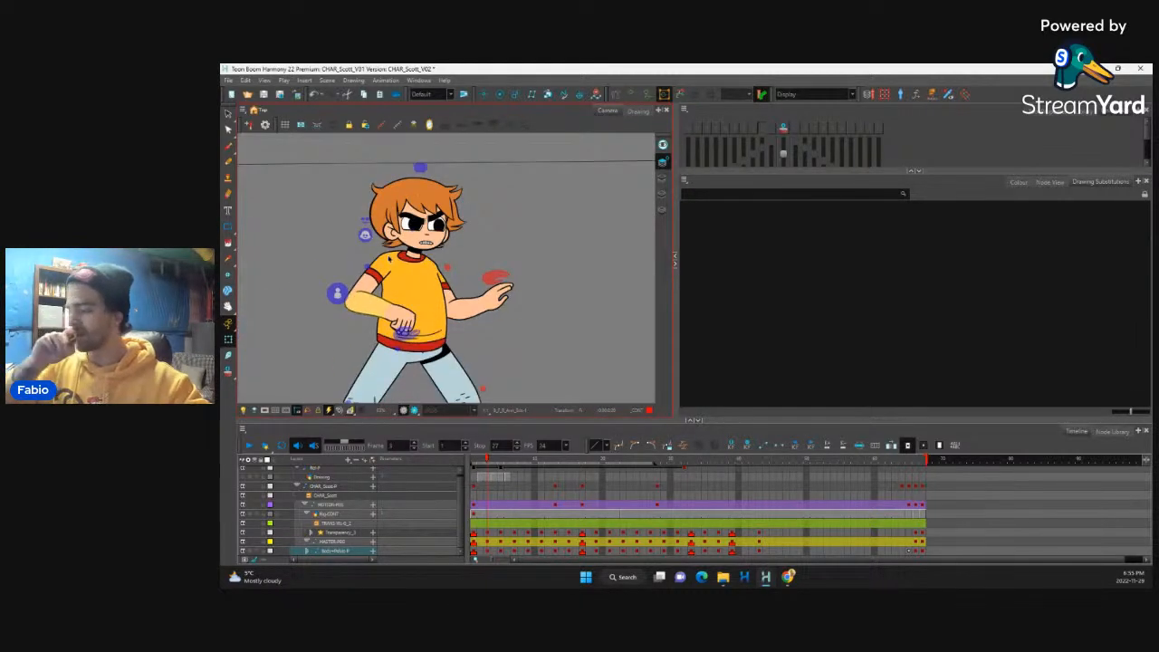
Step: Flip repeatedly through the opening frames to examine the spacing and arcs of both arms between the poses
{"action": "key", "text": "comma"}
{"action": "key", "text": "period"}
{"action": "key", "text": "period"}
{"action": "key", "text": "comma"}
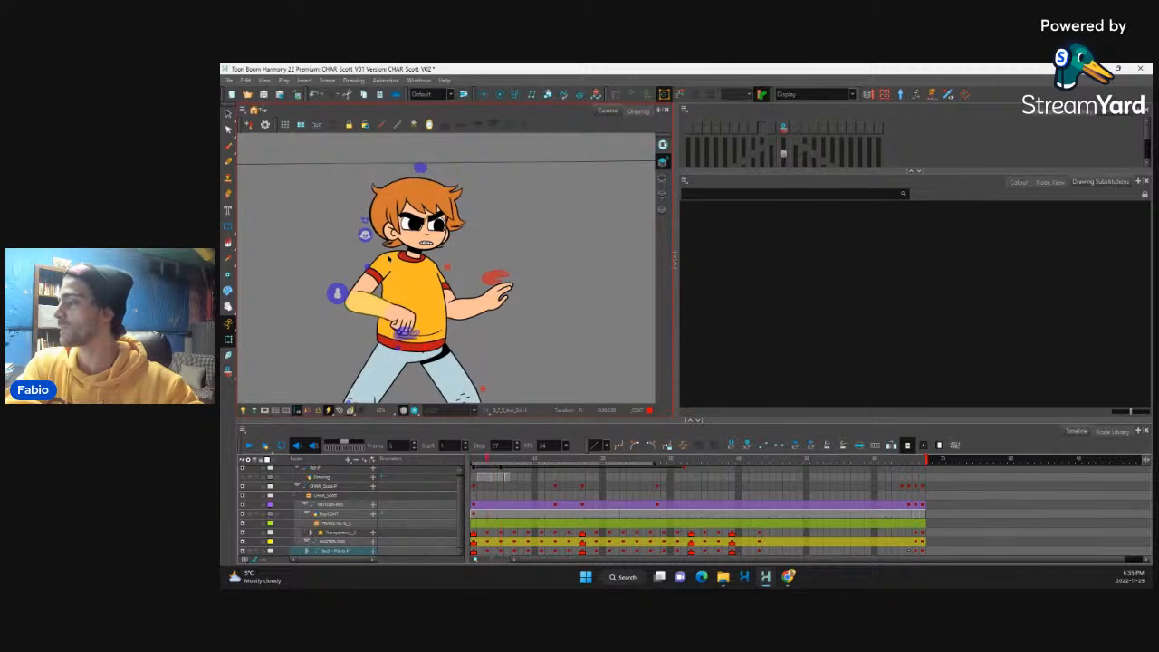
{"action": "key", "text": "comma"}
{"action": "key", "text": "period"}
{"action": "key", "text": "period"}
{"action": "key", "text": "period"}
{"action": "key", "text": "period"}
{"action": "key", "text": "period"}
{"action": "key", "text": "comma"}
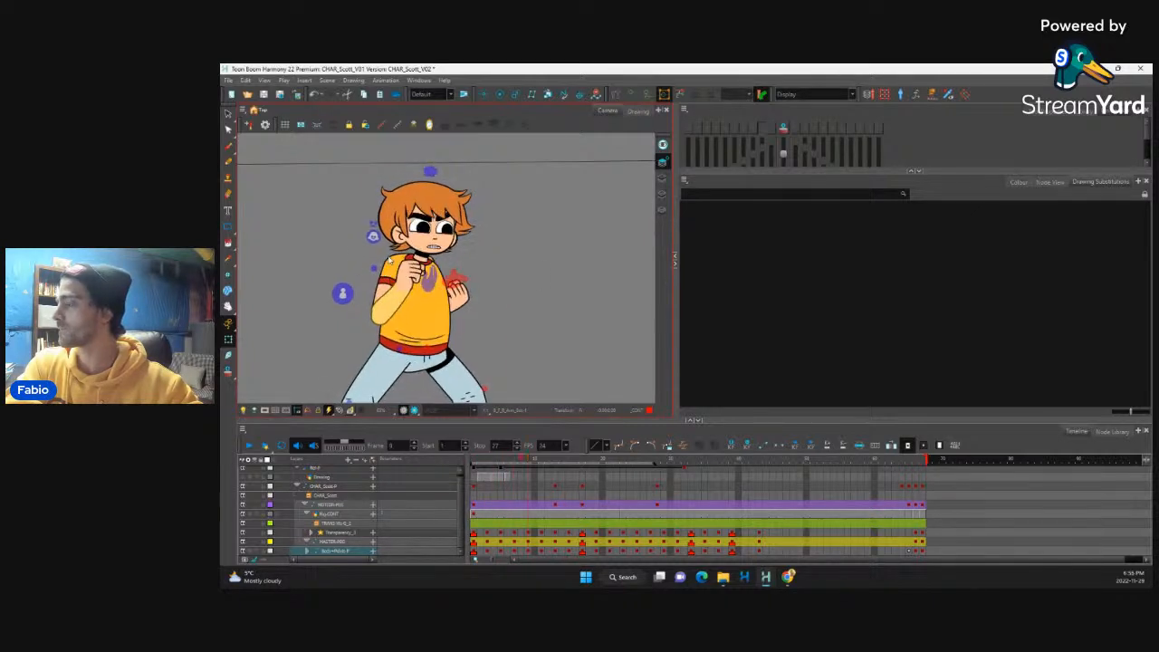
{"action": "key", "text": "period"}
{"action": "key", "text": "comma"}
{"action": "key", "text": "period"}
{"action": "key", "text": "period"}
{"action": "key", "text": "period"}
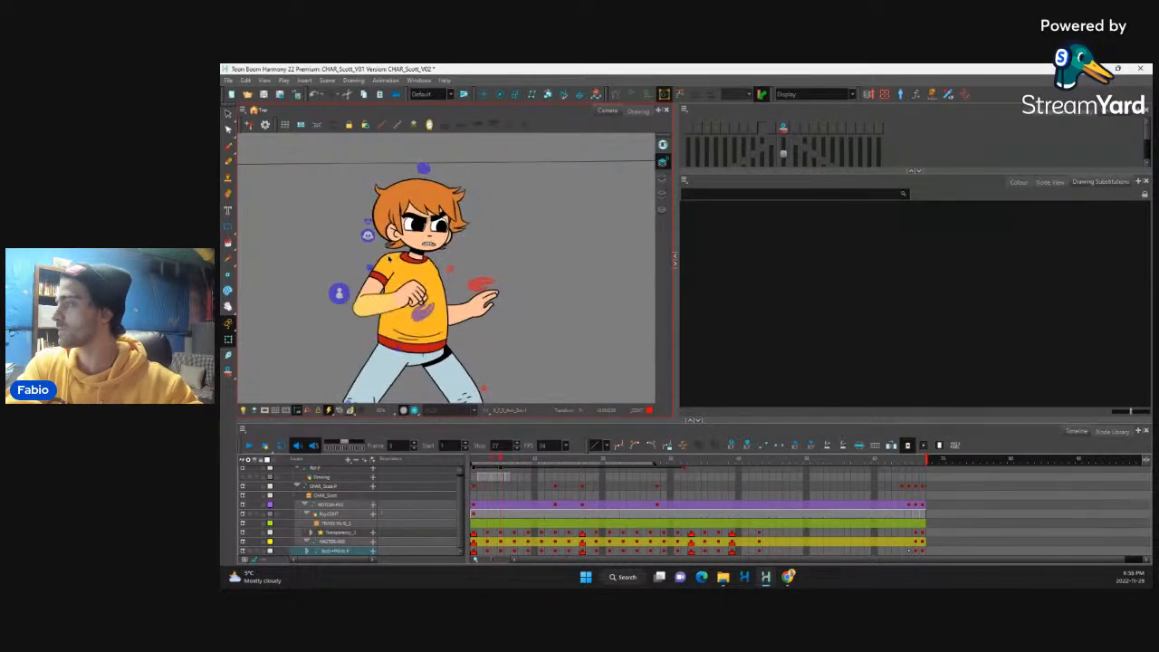
{"action": "key", "text": "comma"}
{"action": "key", "text": "comma"}
{"action": "key", "text": "period"}
{"action": "key", "text": "period"}
{"action": "key", "text": "period"}
{"action": "key", "text": "period"}
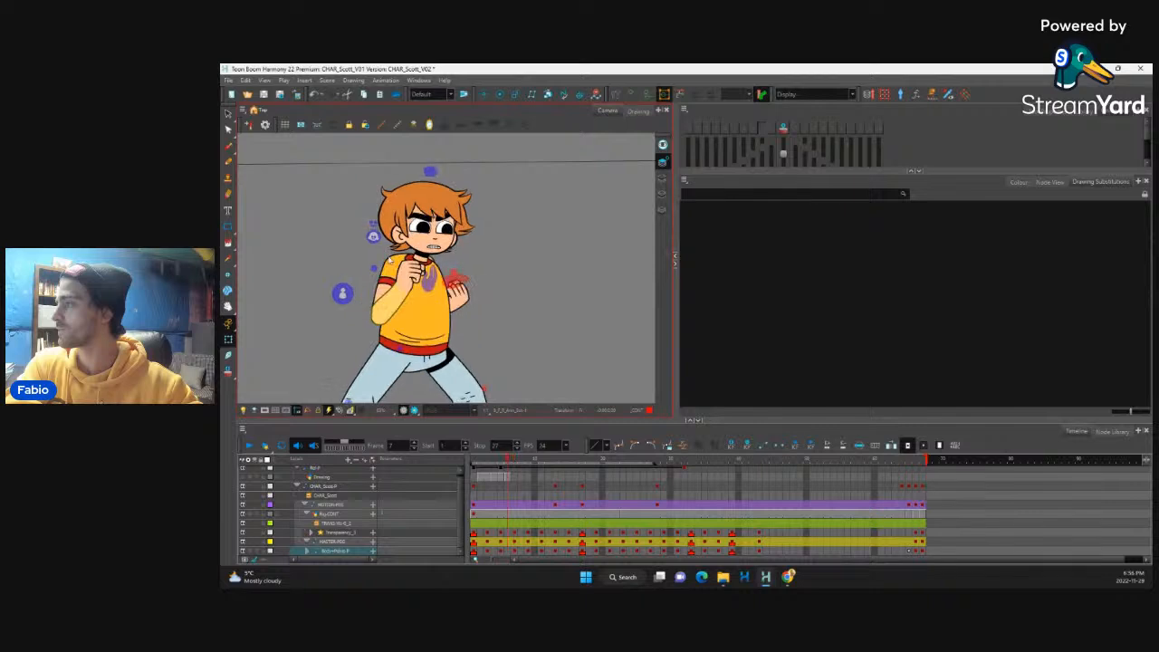
{"action": "key", "text": "comma"}
{"action": "key", "text": "comma"}
{"action": "key", "text": "comma"}
{"action": "key", "text": "comma"}
{"action": "key", "text": "comma"}
{"action": "key", "text": "period"}
{"action": "key", "text": "period"}
{"action": "key", "text": "period"}
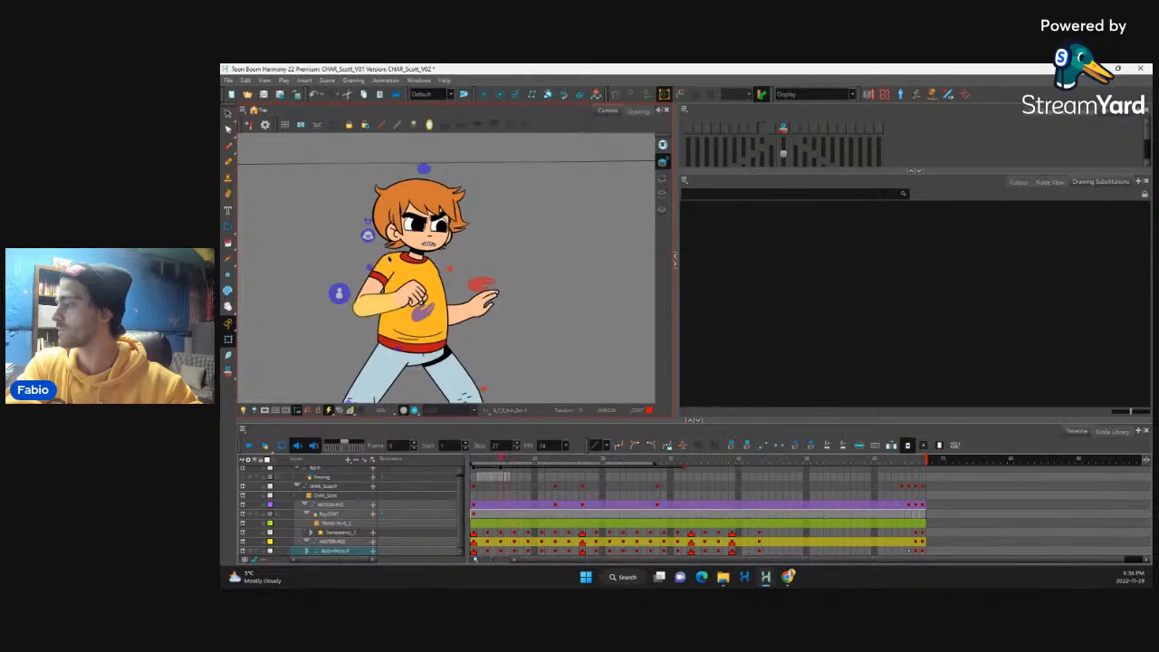
{"action": "key", "text": "comma"}
{"action": "key", "text": "comma"}
{"action": "key", "text": "comma"}
{"action": "key", "text": "period"}
Step: On frame 3, turn on the onion skin and rotate the extended forearm upward to fit between the neighbouring poses
{"action": "left_click", "coordinate": [487, 302]}
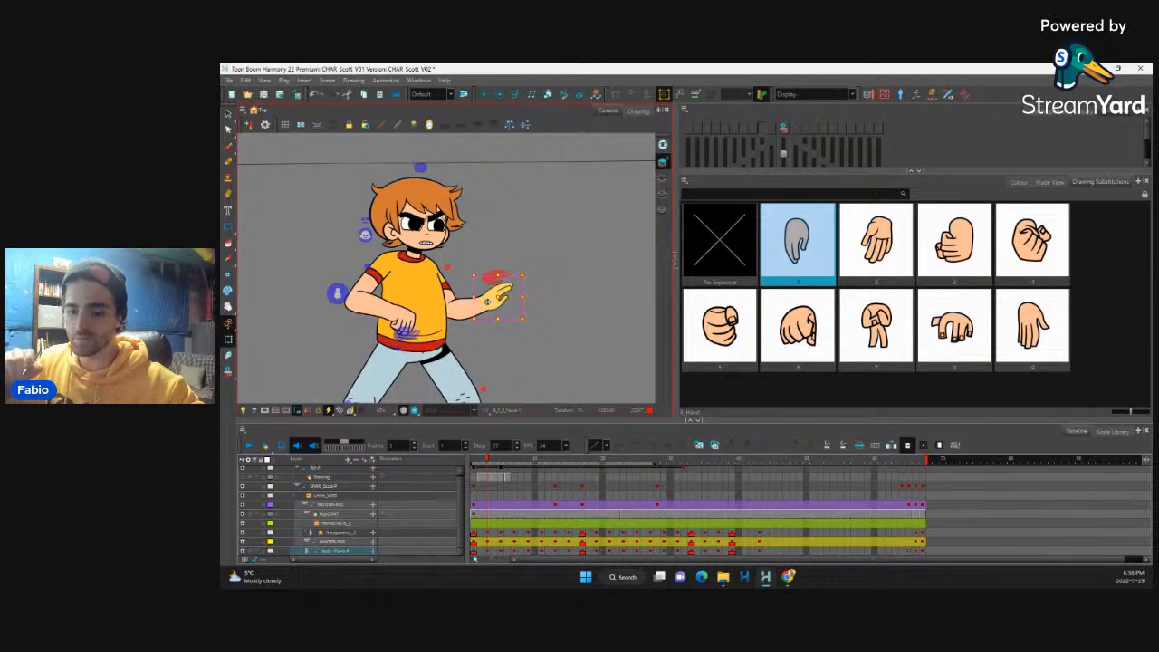
{"action": "key", "text": "b"}
{"action": "key", "text": "b"}
{"action": "key", "text": "b"}
{"action": "key", "text": "b"}
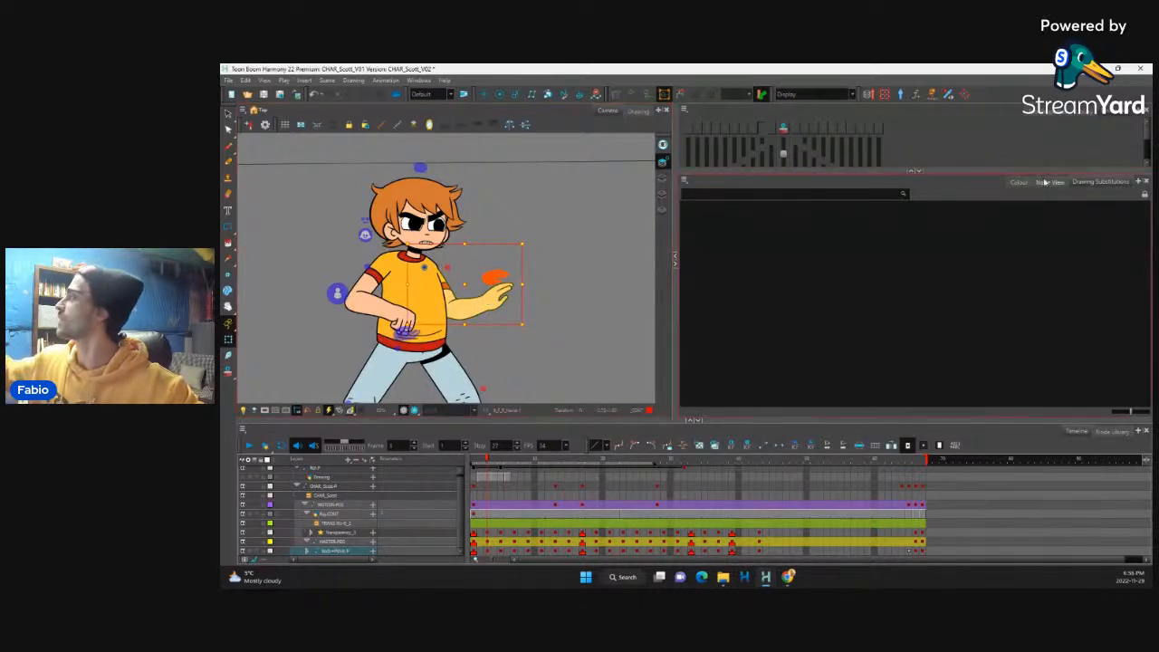
{"action": "left_click", "coordinate": [1019, 182]}
{"action": "left_click", "coordinate": [1076, 182]}
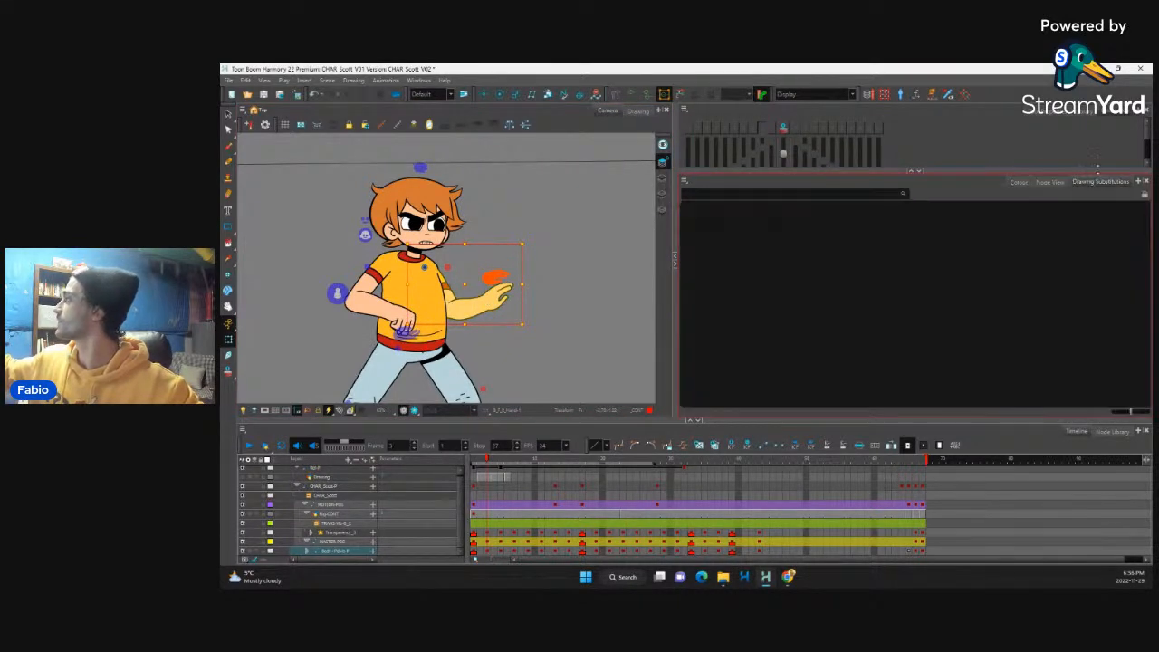
{"action": "left_click", "coordinate": [784, 128]}
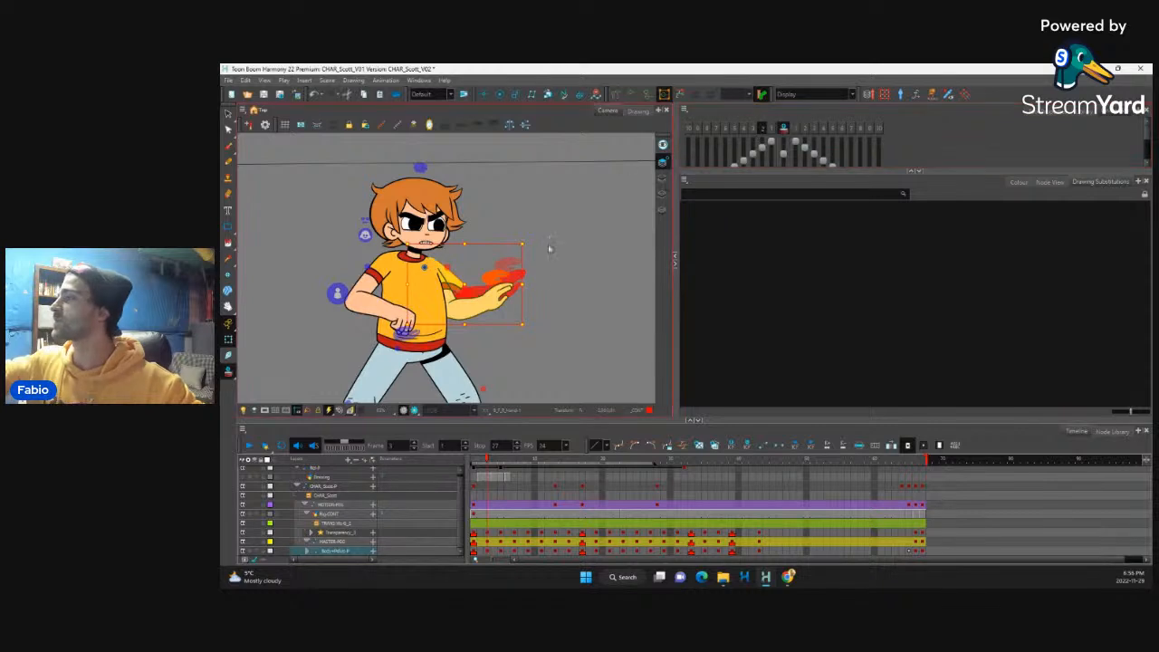
{"action": "left_click_drag", "start_coordinate": [534, 323], "coordinate": [540, 196]}
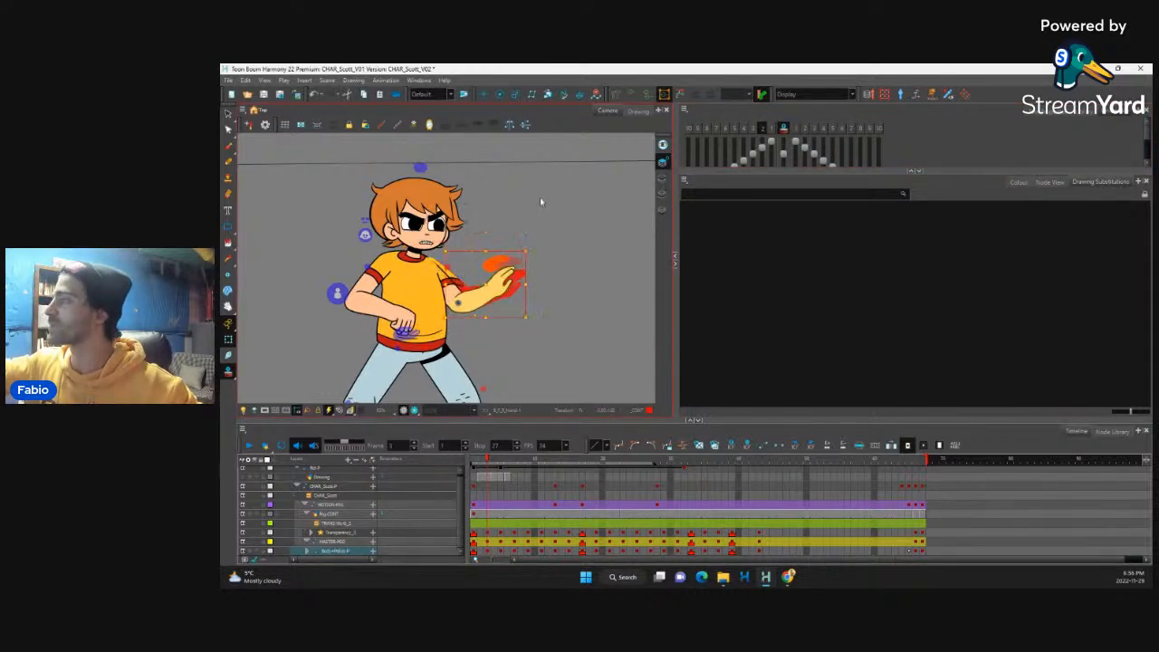
{"action": "mouse_move", "coordinate": [531, 246]}
{"action": "left_mouse_down"}
{"action": "mouse_move", "coordinate": [534, 269]}
{"action": "mouse_move", "coordinate": [531, 255]}
{"action": "left_mouse_up"}
Step: Rotate the extended hand slightly upward on frame 3 and turn off the onion skin
{"action": "left_click", "coordinate": [509, 289]}
{"action": "key", "text": "b"}
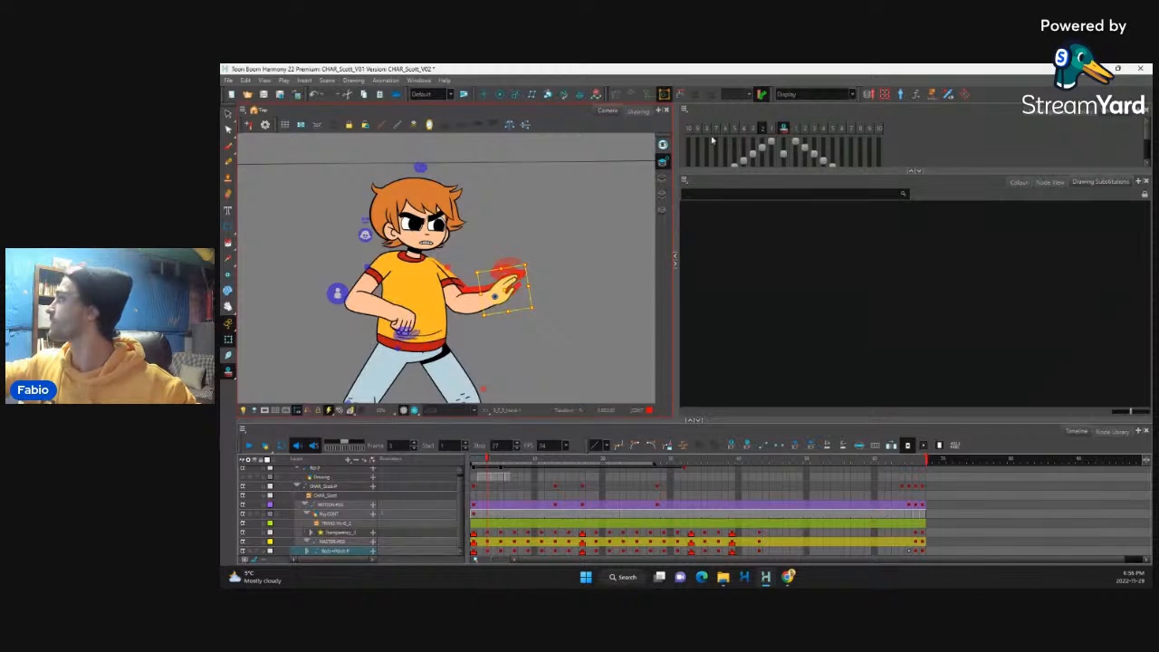
{"action": "left_click", "coordinate": [783, 129]}
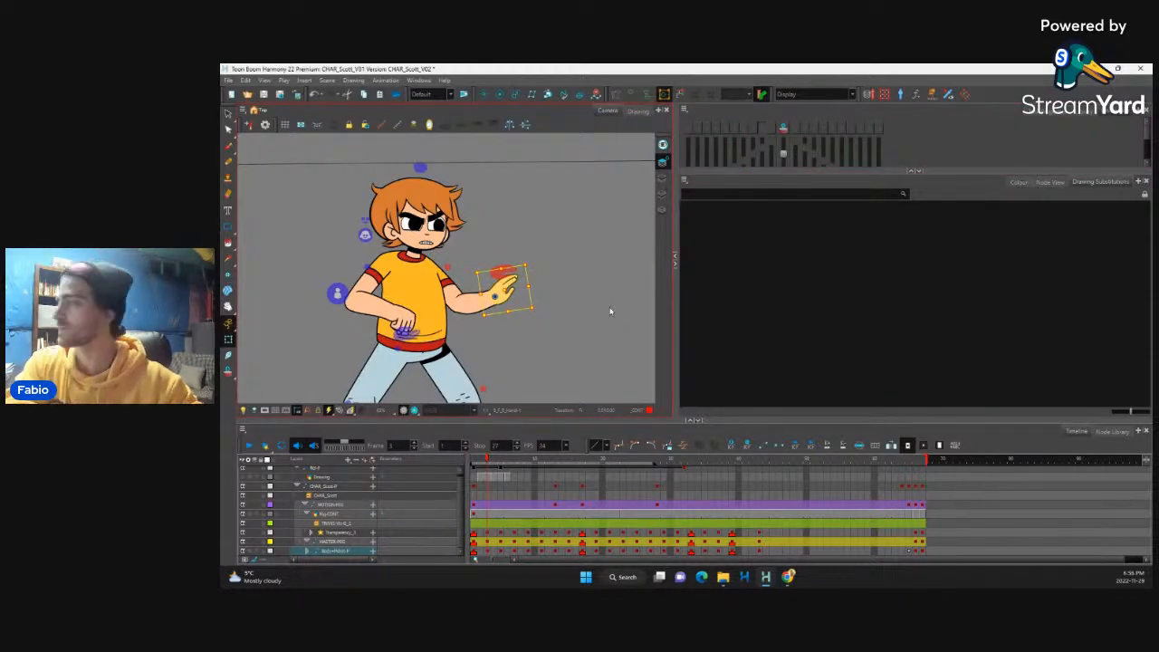
Step: Flip through the opening frames to check the extended arm's adjusted motion
{"action": "key", "text": "comma"}
{"action": "key", "text": "comma"}
{"action": "key", "text": "period"}
{"action": "key", "text": "period"}
{"action": "key", "text": "period"}
{"action": "key", "text": "period"}
{"action": "key", "text": "period"}
{"action": "key", "text": "period"}
{"action": "key", "text": "period"}
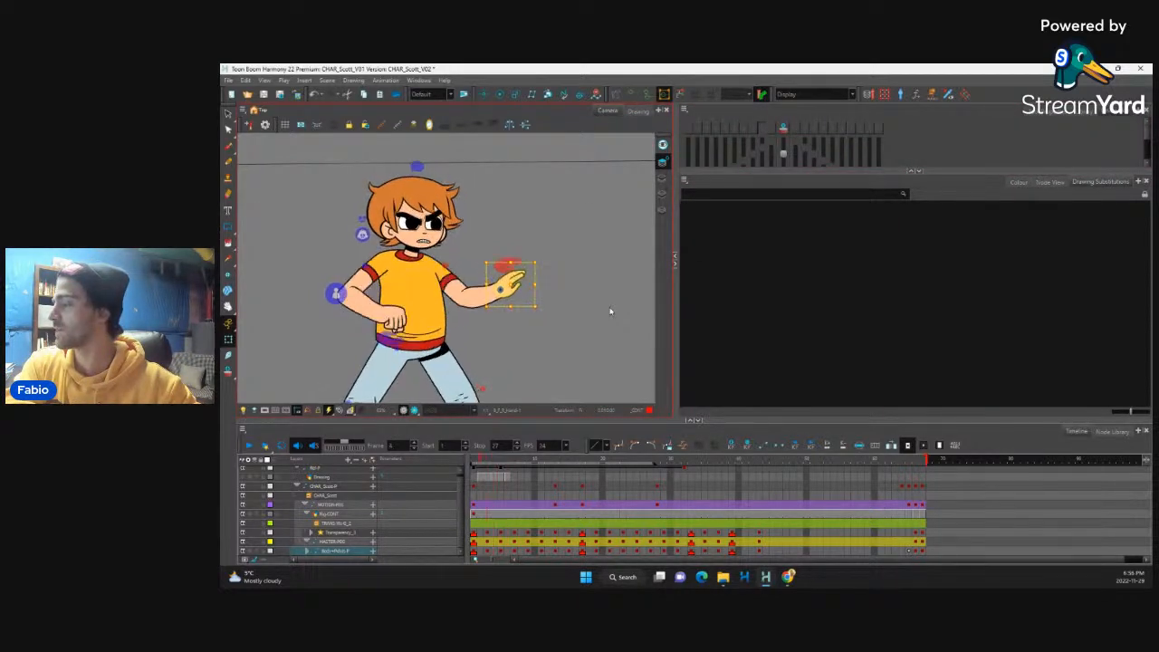
{"action": "key", "text": "period"}
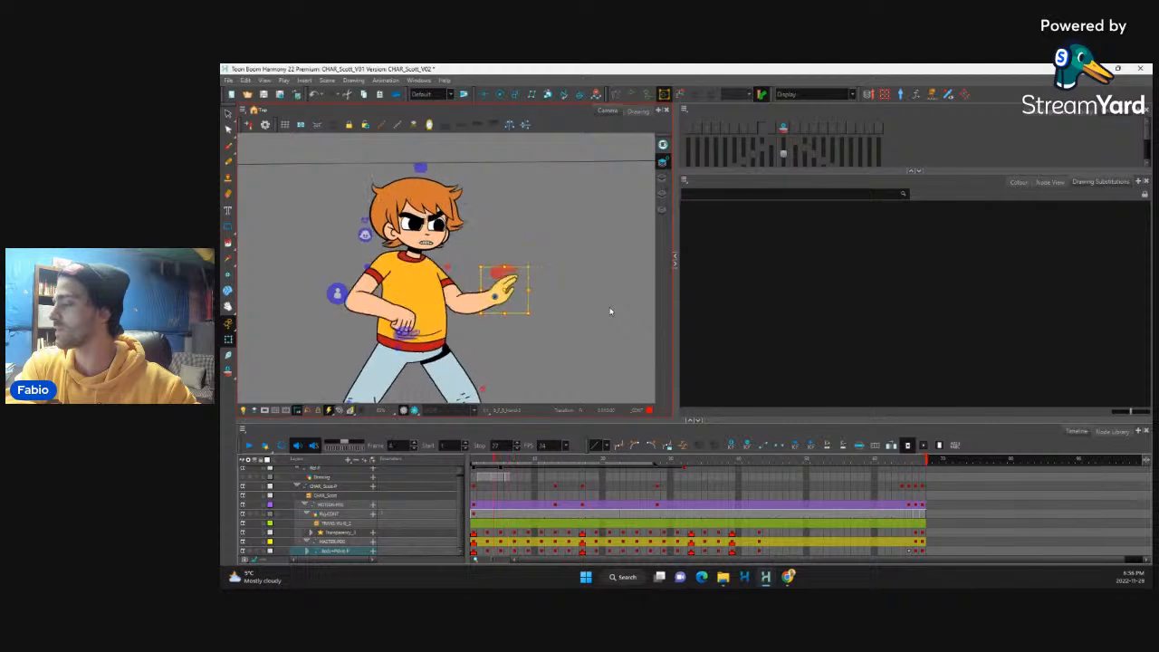
{"action": "key", "text": "period"}
Step: On frame 5, rotate the bent arm's hand downward and adjust that forearm's curve with its deformation controls
{"action": "left_click", "coordinate": [419, 292]}
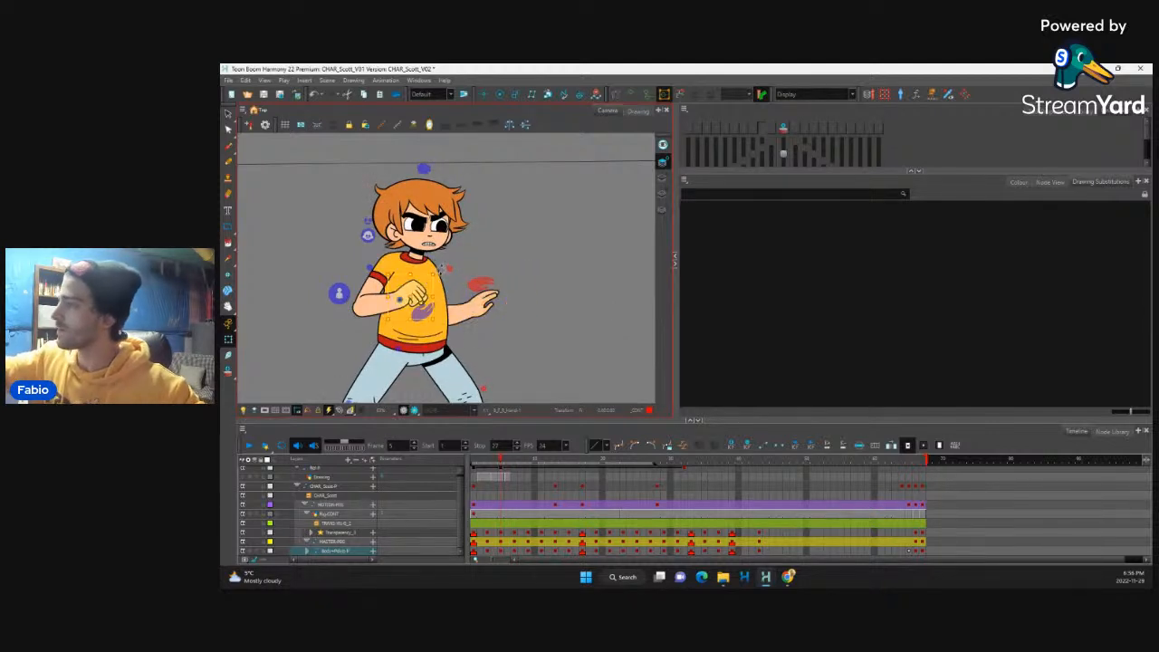
{"action": "left_click_drag", "start_coordinate": [439, 272], "coordinate": [442, 295]}
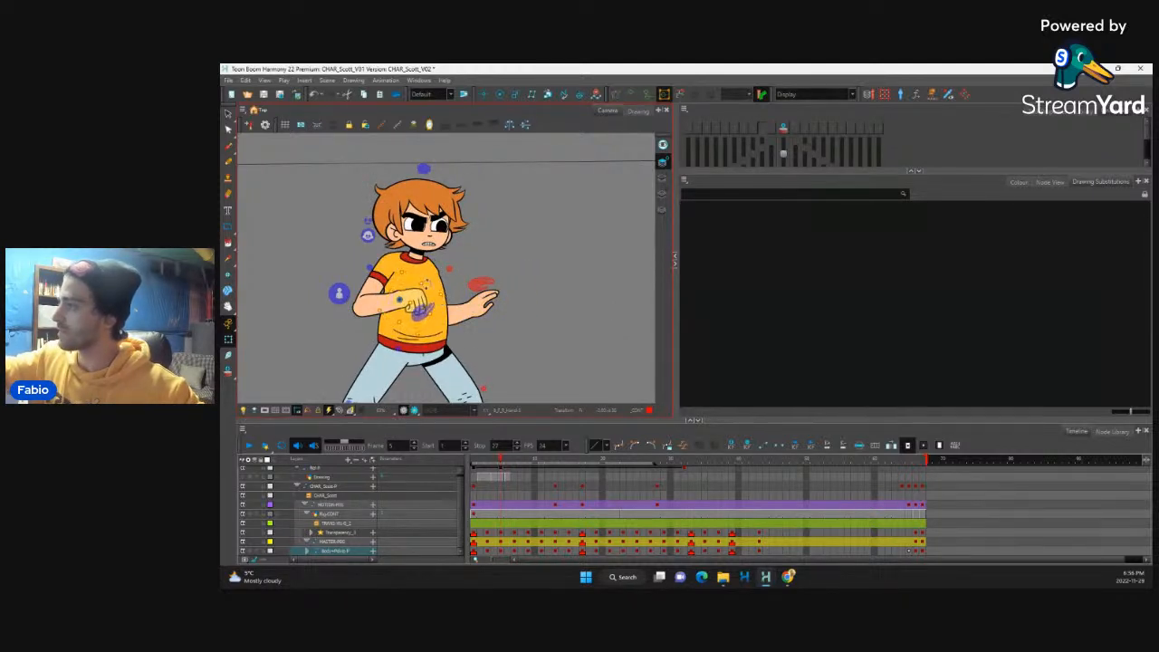
{"action": "left_click", "coordinate": [381, 298]}
{"action": "key", "text": "2"}
{"action": "key", "text": "2"}
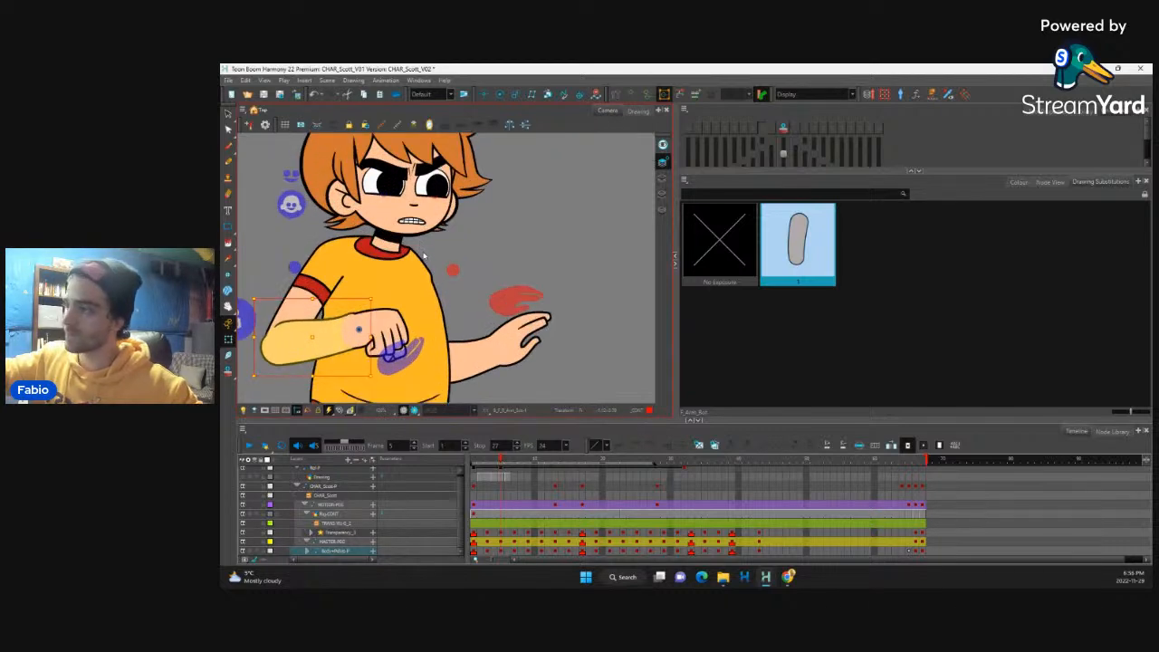
{"action": "key", "text": "shift+F11"}
{"action": "left_click_drag", "start_coordinate": [348, 319], "coordinate": [349, 315]}
{"action": "key", "text": "1"}
{"action": "key", "text": "1"}
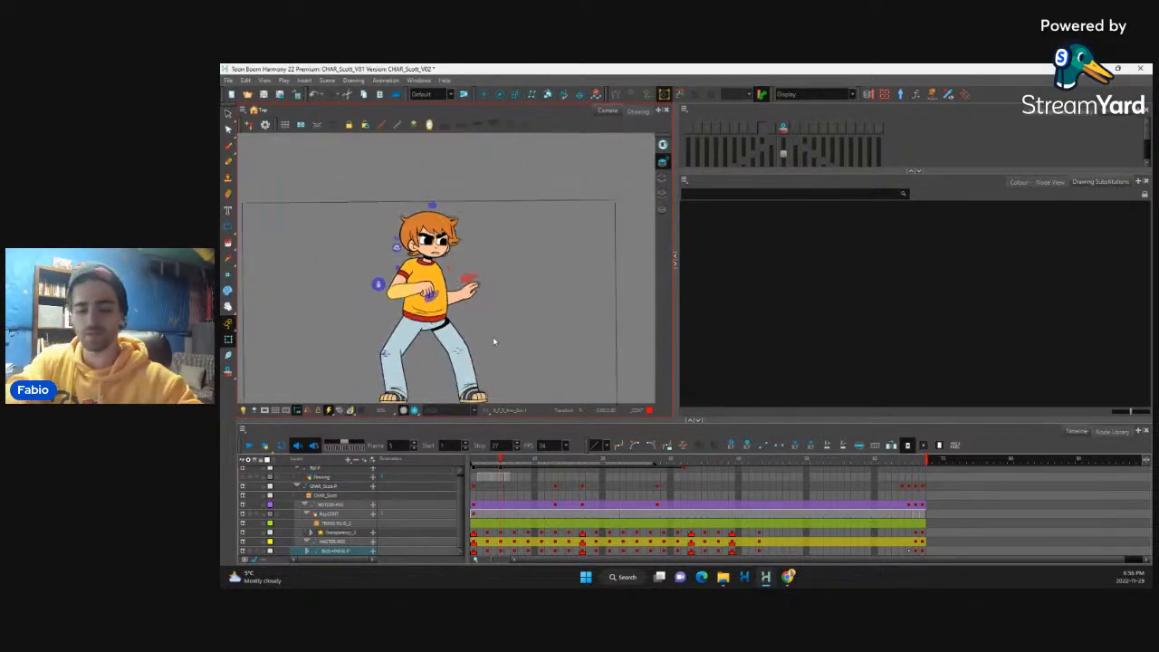
Step: Flip back and forth through frames 1 to 11 to review the flow of the arms into the raised-fists pose
{"action": "key", "text": "comma"}
{"action": "key", "text": "period"}
{"action": "key", "text": "period"}
{"action": "key", "text": "period"}
{"action": "key", "text": "period"}
{"action": "key", "text": "period"}
{"action": "key", "text": "period"}
{"action": "key", "text": "period"}
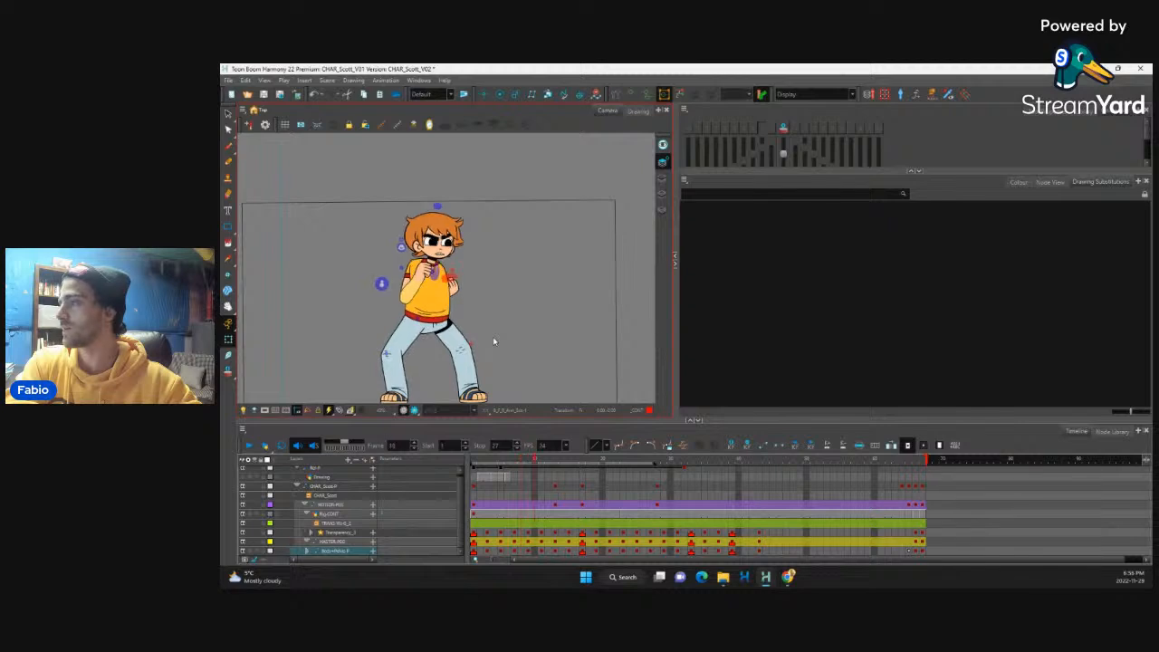
{"action": "key", "text": "comma"}
{"action": "key", "text": "comma"}
{"action": "key", "text": "comma"}
{"action": "key", "text": "comma"}
{"action": "key", "text": "comma"}
{"action": "key", "text": "comma"}
{"action": "key", "text": "period"}
{"action": "key", "text": "period"}
{"action": "key", "text": "period"}
{"action": "key", "text": "period"}
{"action": "key", "text": "period"}
{"action": "key", "text": "period"}
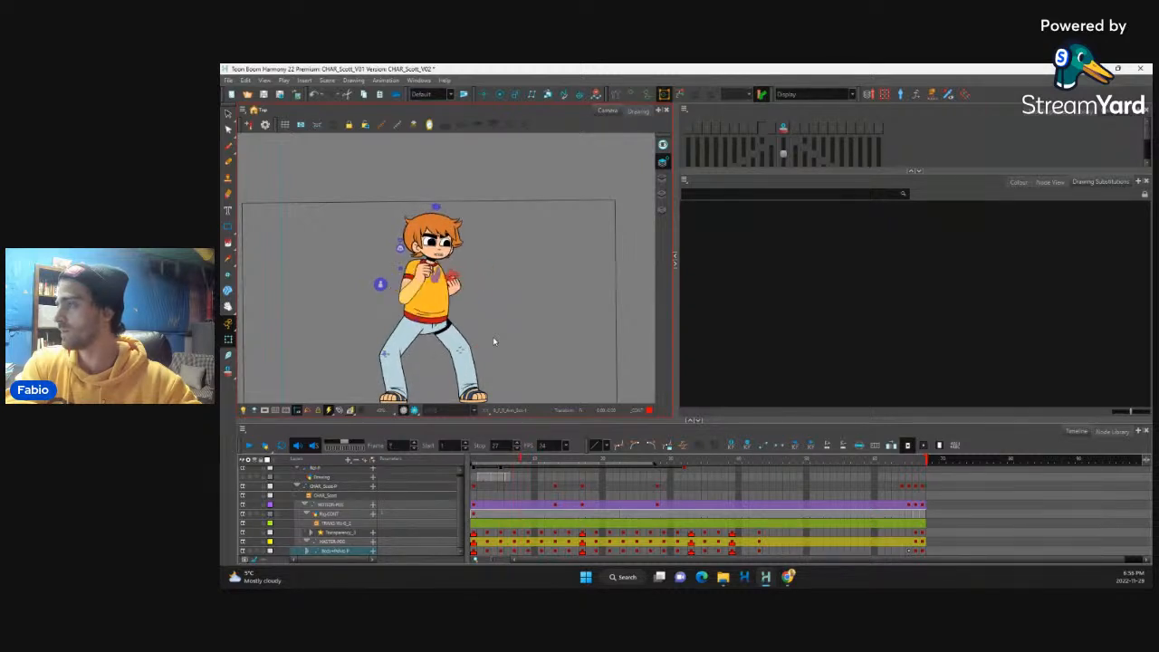
{"action": "key", "text": "period"}
{"action": "key", "text": "period"}
{"action": "key", "text": "comma"}
{"action": "key", "text": "comma"}
{"action": "key", "text": "comma"}
{"action": "key", "text": "comma"}
{"action": "key", "text": "comma"}
{"action": "key", "text": "comma"}
{"action": "key", "text": "comma"}
{"action": "key", "text": "comma"}
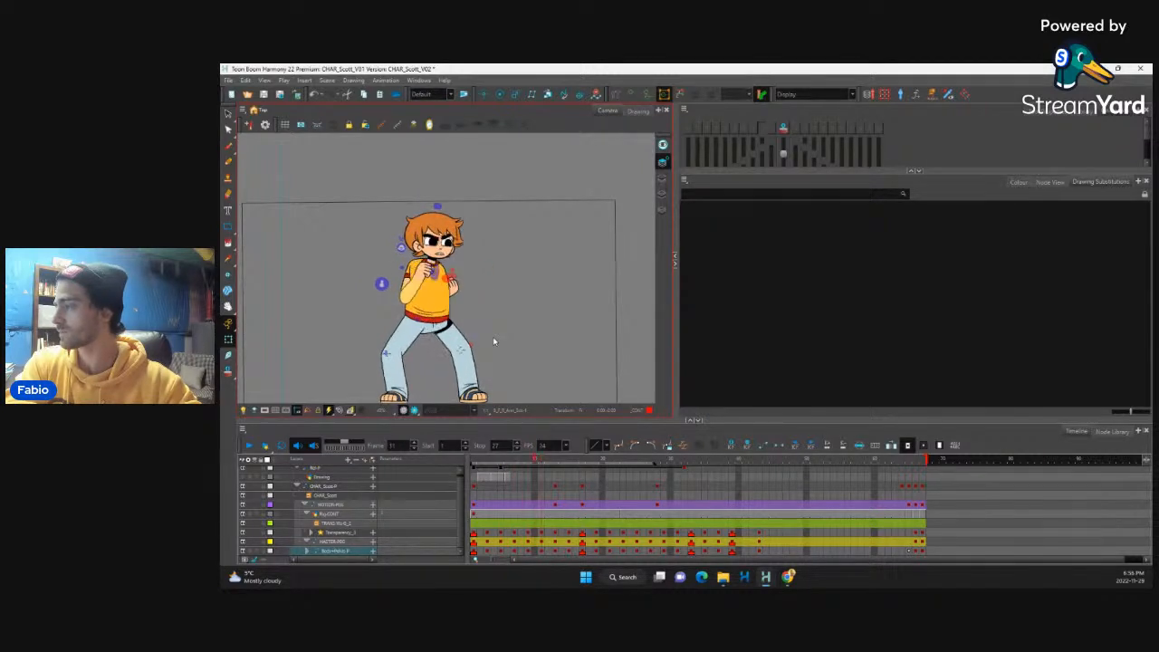
{"action": "key", "text": "period"}
{"action": "key", "text": "comma"}
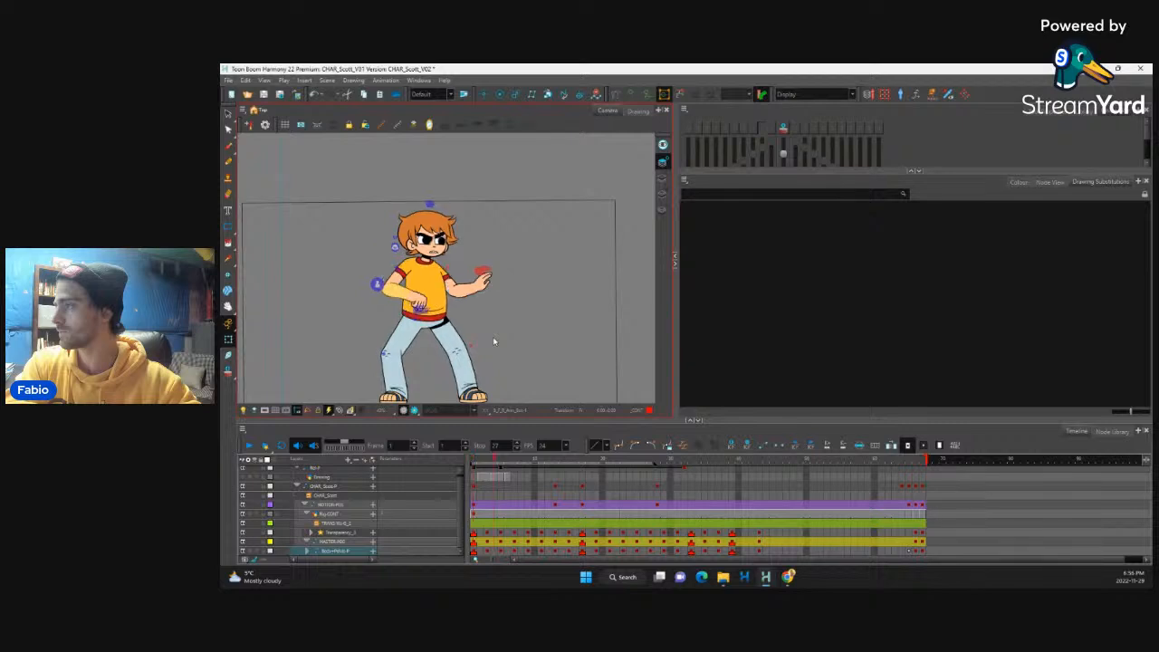
Step: Flip ahead to the raised-fists pose and undo the last two edits
{"action": "key", "text": "period"}
{"action": "key", "text": "period"}
{"action": "key", "text": "period"}
{"action": "key", "text": "period"}
{"action": "key", "text": "period"}
{"action": "key", "text": "period"}
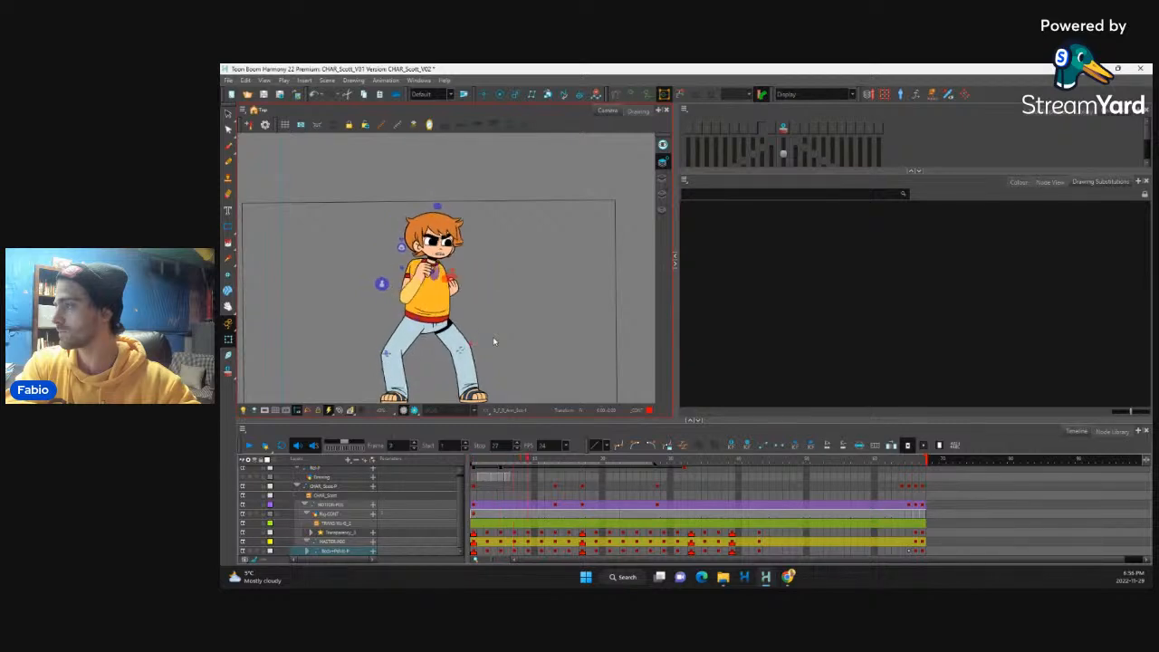
{"action": "key", "text": "ctrl+z"}
{"action": "key", "text": "ctrl+z"}
{"action": "key", "text": "comma"}
{"action": "key", "text": "comma"}
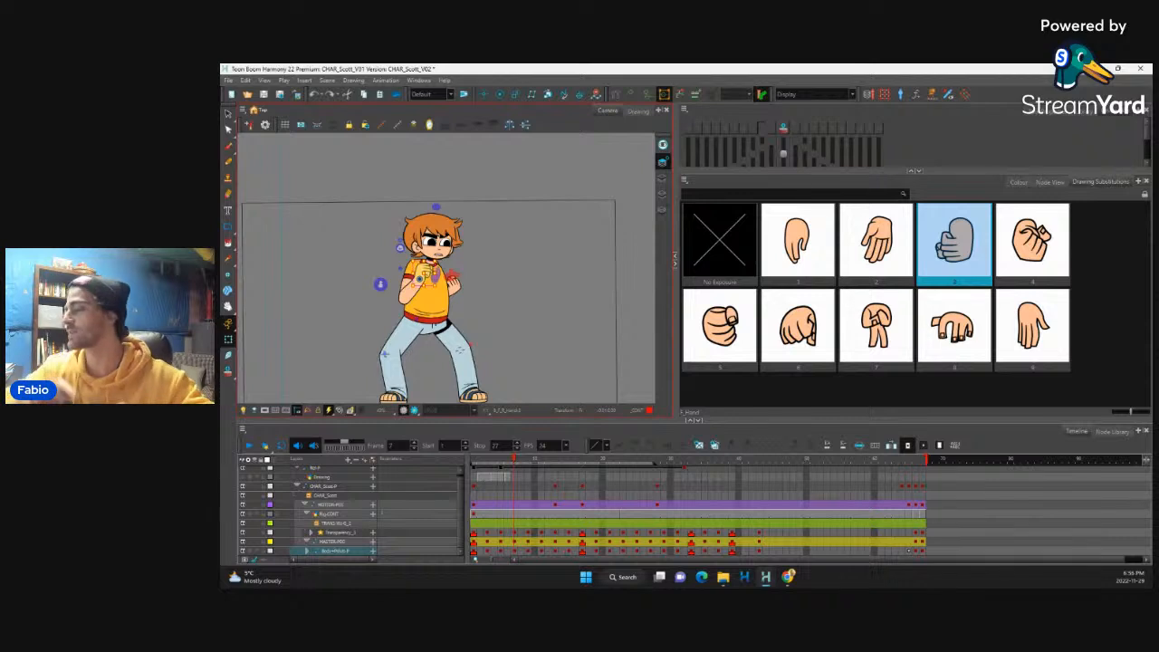
Step: Flip back and forth from frame 7 through the raised fists and the following arm swing to examine the motion
{"action": "left_click", "coordinate": [514, 542]}
{"action": "key", "text": "period"}
{"action": "key", "text": "period"}
{"action": "key", "text": "period"}
{"action": "key", "text": "period"}
{"action": "key", "text": "period"}
{"action": "key", "text": "period"}
{"action": "key", "text": "period"}
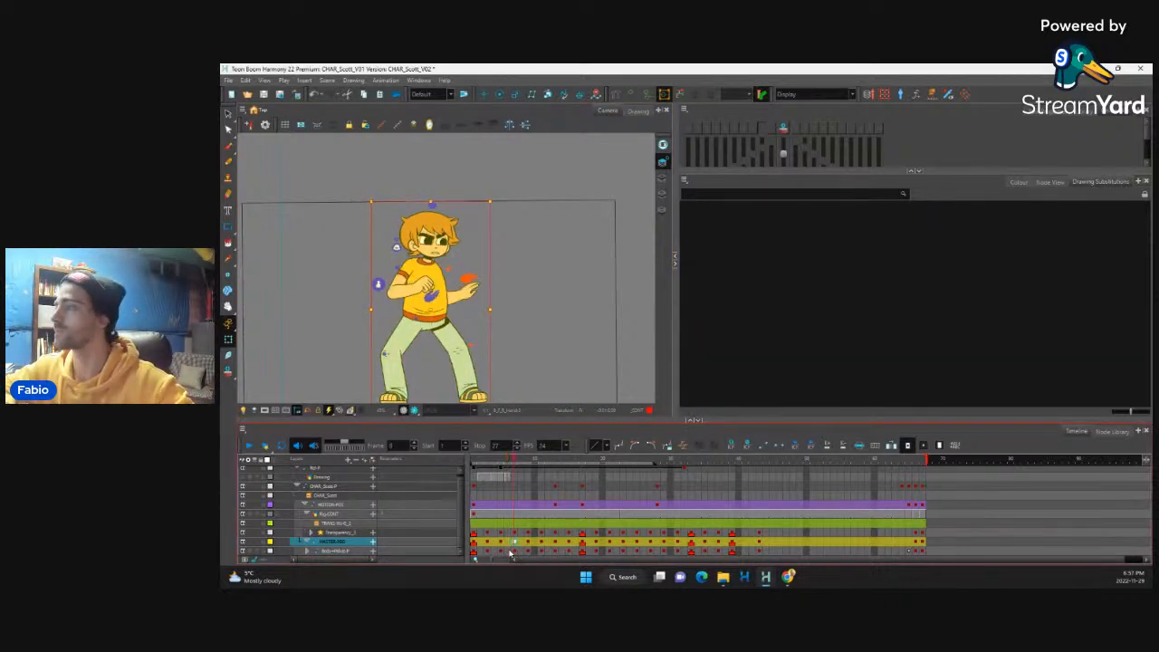
{"action": "key", "text": "period"}
{"action": "key", "text": "comma"}
{"action": "key", "text": "comma"}
{"action": "key", "text": "comma"}
{"action": "key", "text": "comma"}
{"action": "key", "text": "comma"}
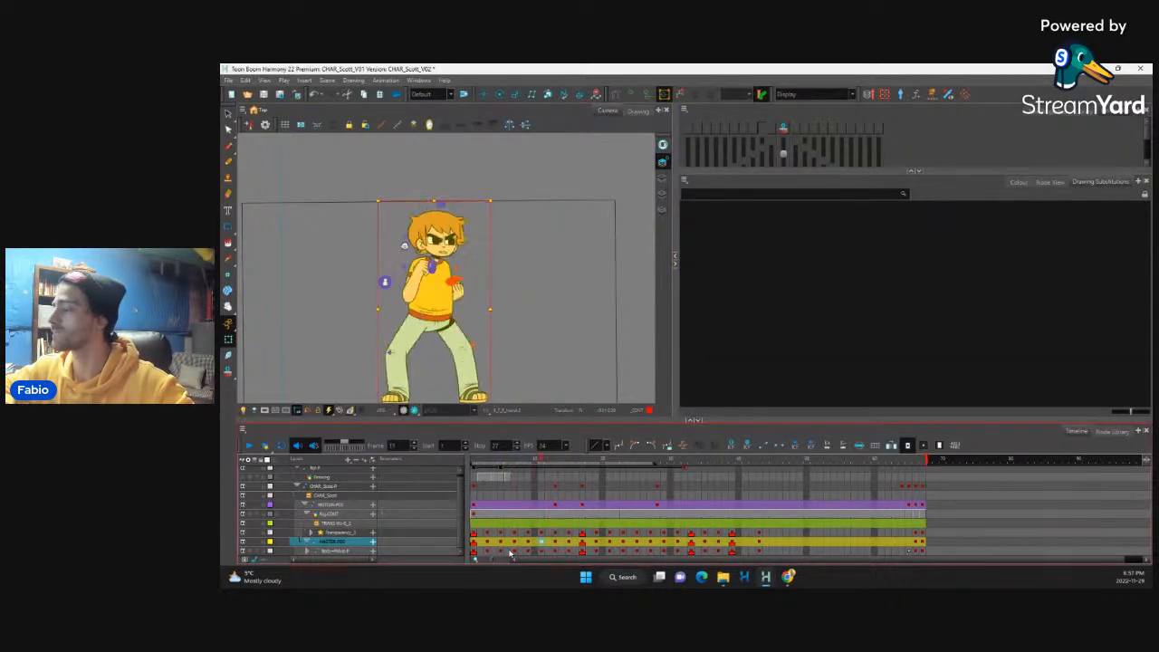
{"action": "key", "text": "period"}
{"action": "key", "text": "period"}
{"action": "key", "text": "period"}
{"action": "key", "text": "period"}
{"action": "key", "text": "period"}
{"action": "key", "text": "period"}
{"action": "key", "text": "period"}
{"action": "key", "text": "period"}
{"action": "key", "text": "period"}
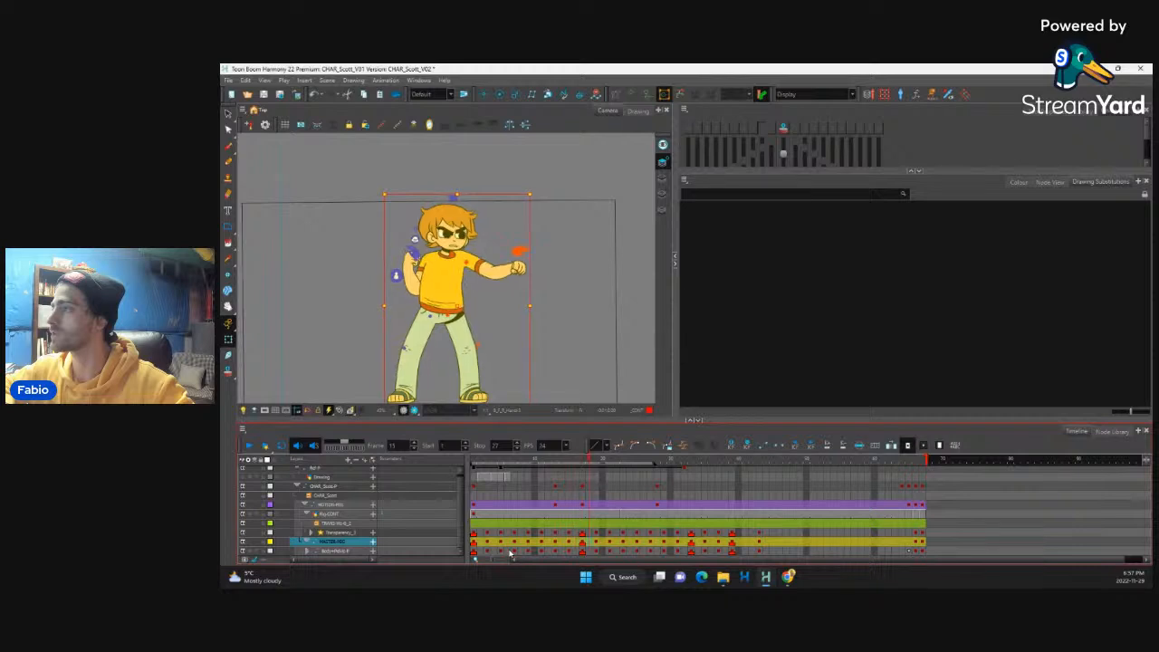
{"action": "key", "text": "comma"}
{"action": "key", "text": "comma"}
{"action": "key", "text": "comma"}
{"action": "key", "text": "comma"}
{"action": "key", "text": "comma"}
{"action": "key", "text": "comma"}
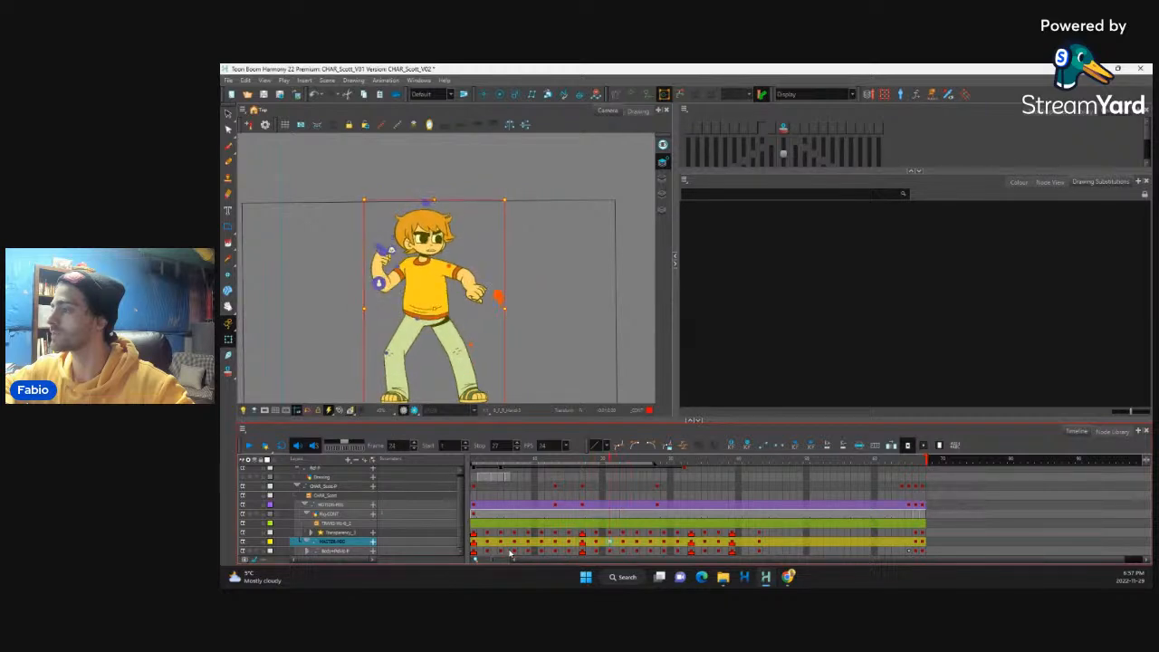
{"action": "key", "text": "comma"}
{"action": "key", "text": "comma"}
{"action": "key", "text": "comma"}
{"action": "key", "text": "comma"}
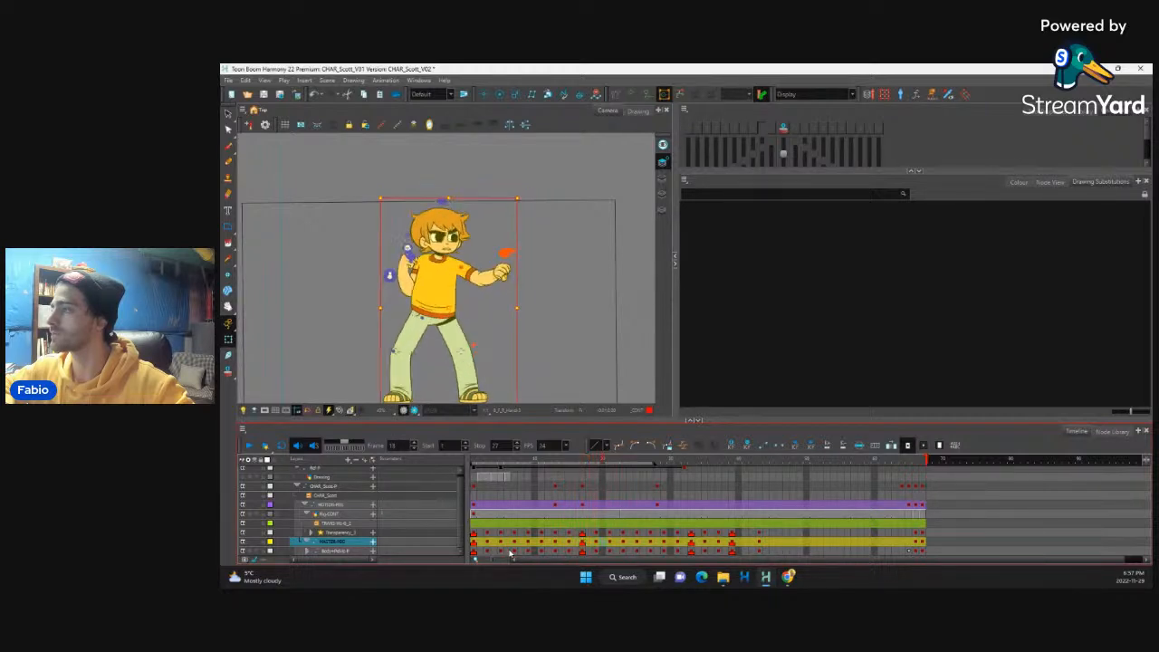
{"action": "key", "text": "period"}
{"action": "key", "text": "period"}
{"action": "key", "text": "period"}
{"action": "key", "text": "period"}
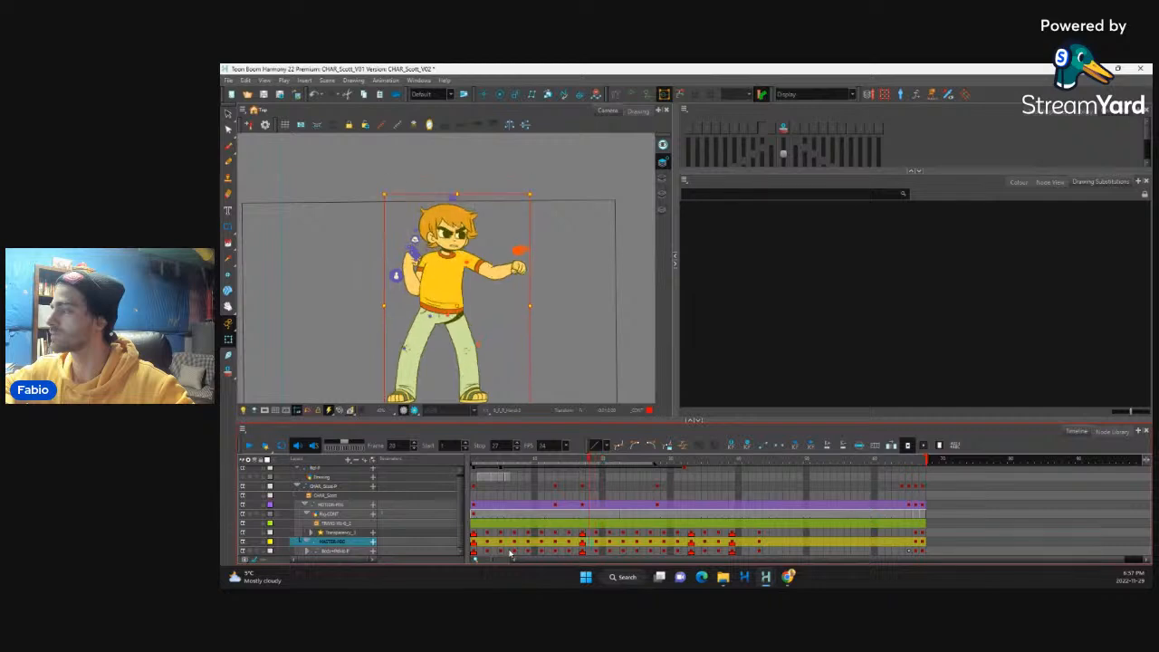
Step: On frame 19, pull the elbow of the extended arm slightly down to adjust its bend
{"action": "key", "text": "2"}
{"action": "key", "text": "2"}
{"action": "key", "text": "2"}
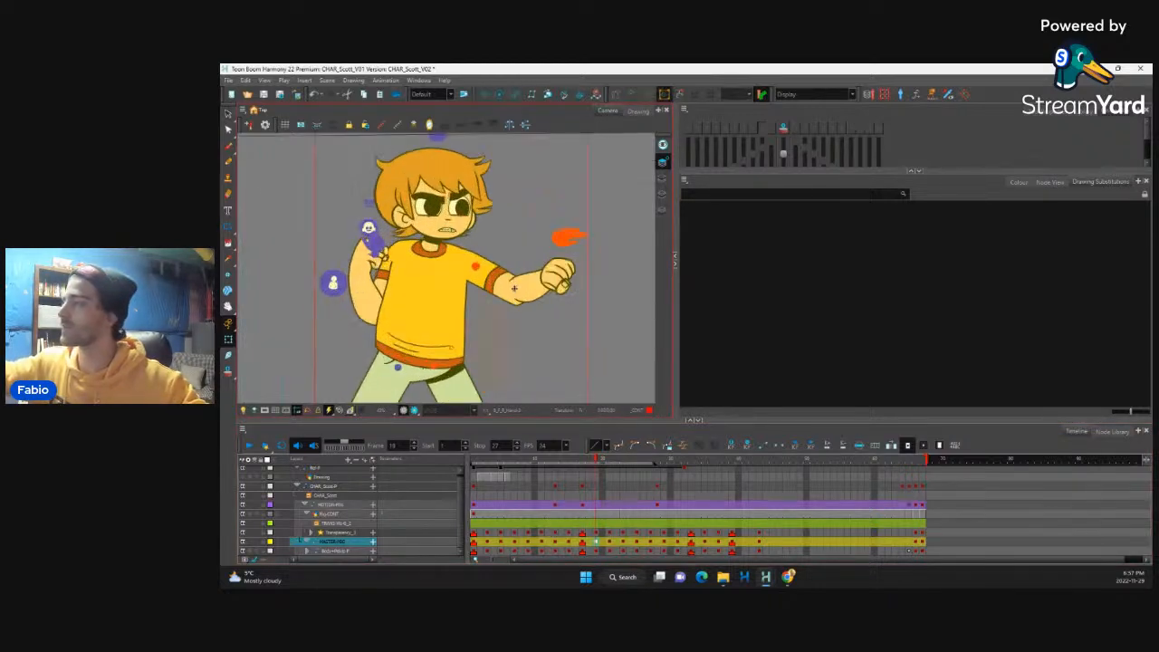
{"action": "left_click", "coordinate": [517, 298]}
{"action": "left_click_drag", "start_coordinate": [516, 299], "coordinate": [511, 307]}
{"action": "key", "text": "1"}
{"action": "key", "text": "1"}
{"action": "key", "text": "1"}
{"action": "key", "text": "1"}
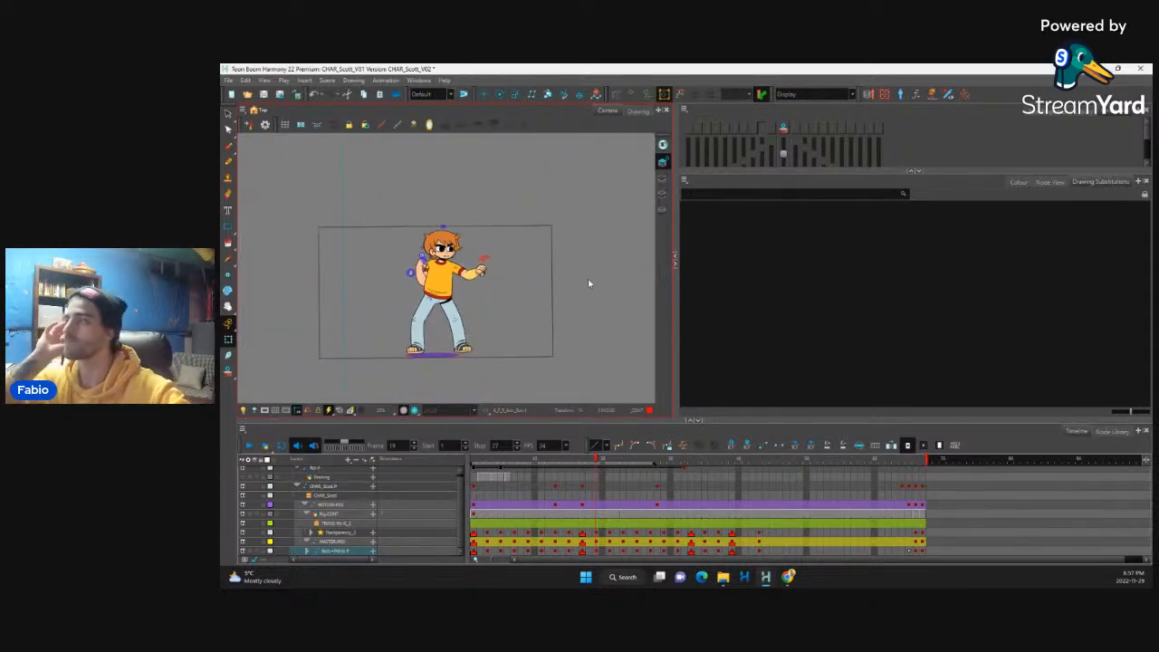
Step: Step forward from frame 19 to frame 27 to check how the adjusted arm flows into the next pose
{"action": "key", "text": "period"}
{"action": "key", "text": "period"}
{"action": "key", "text": "period"}
{"action": "key", "text": "period"}
{"action": "key", "text": "period"}
{"action": "key", "text": "period"}
{"action": "key", "text": "period"}
{"action": "key", "text": "period"}
{"action": "key", "text": "period"}
{"action": "key", "text": "period"}
{"action": "key", "text": "period"}
{"action": "key", "text": "period"}
{"action": "key", "text": "period"}
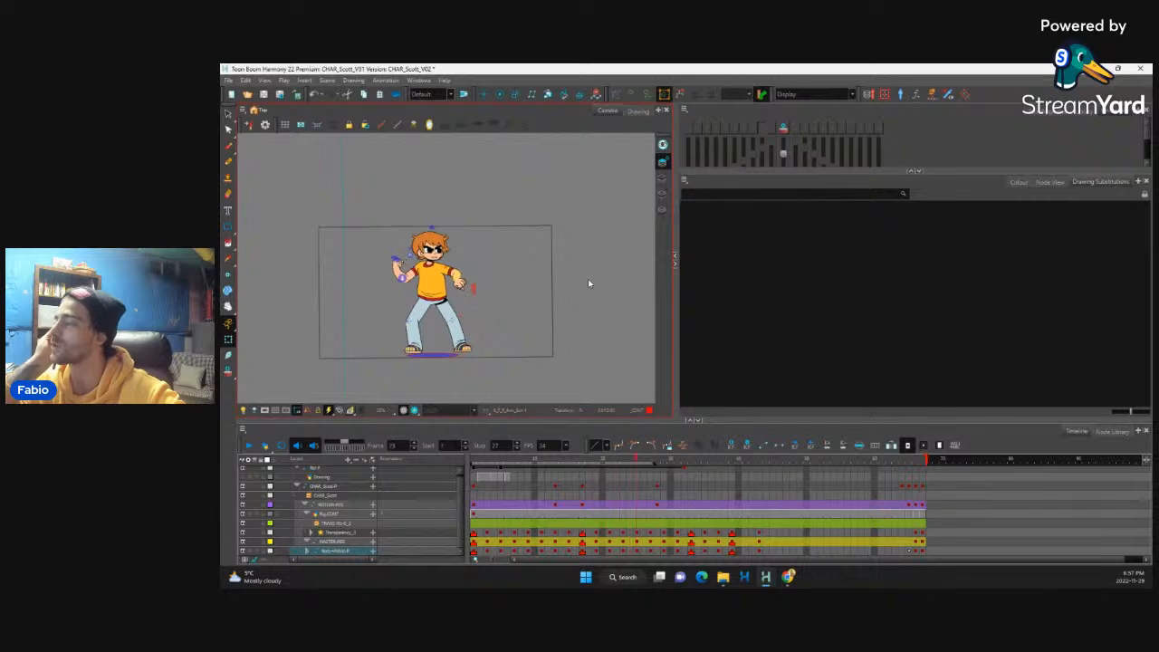
{"action": "key", "text": "period"}
{"action": "key", "text": "period"}
{"action": "key", "text": "period"}
{"action": "key", "text": "period"}
{"action": "key", "text": "period"}
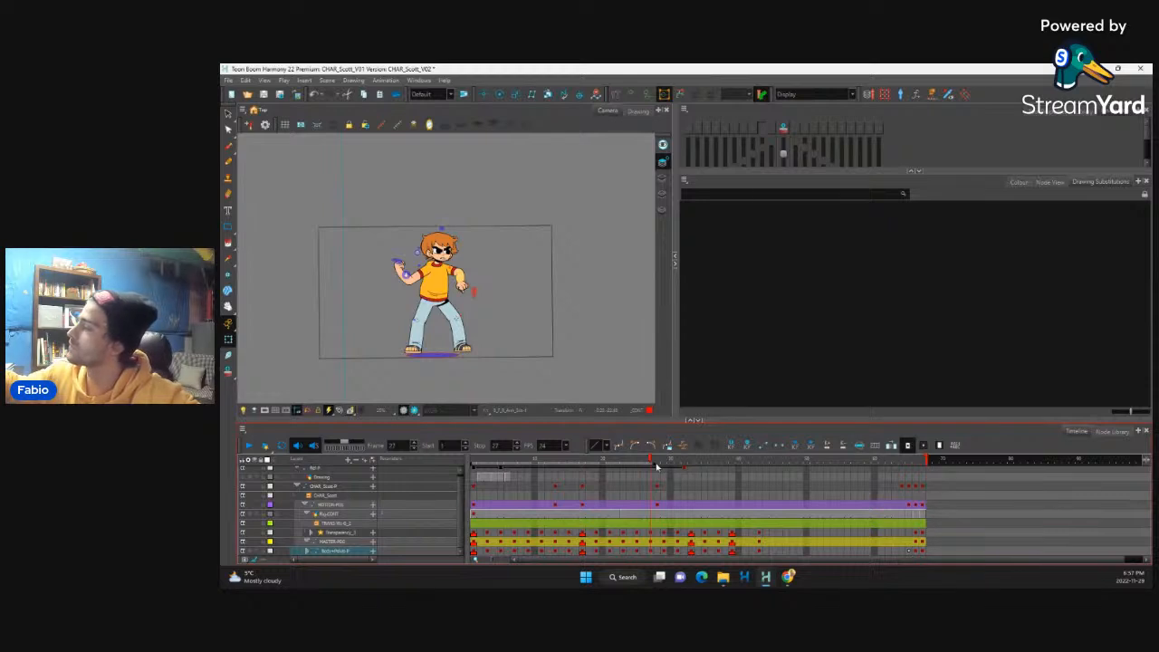
Step: Extend the playback range to stop at frame 32 and play the animation to review its timing
{"action": "left_click", "coordinate": [249, 446]}
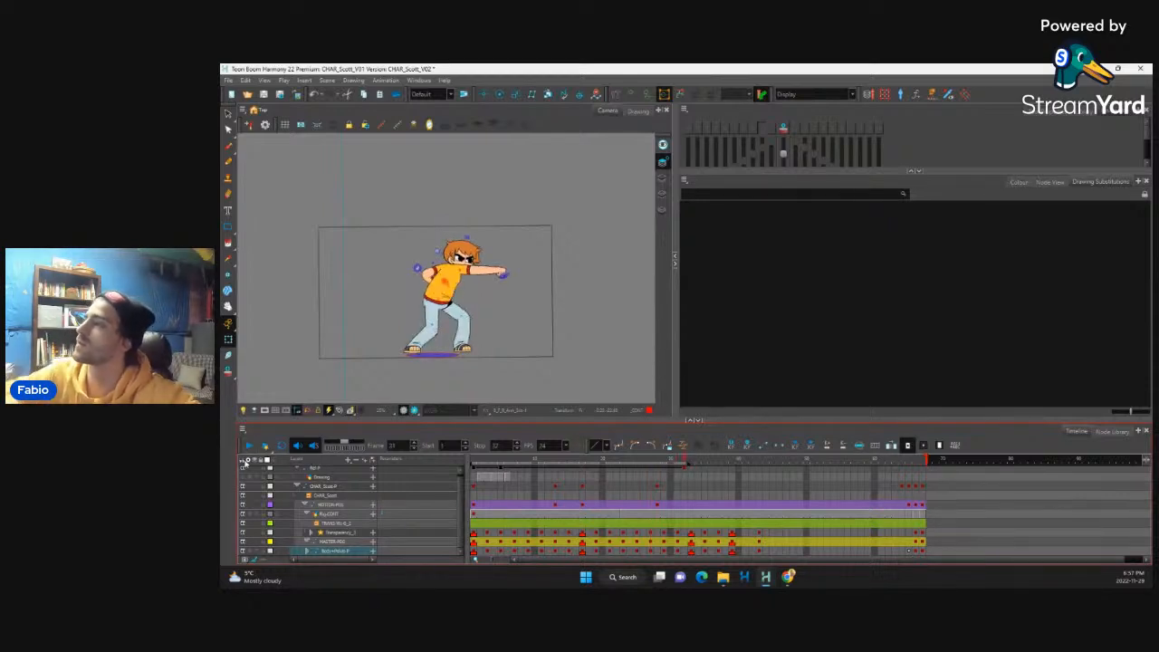
{"action": "left_click", "coordinate": [249, 445]}
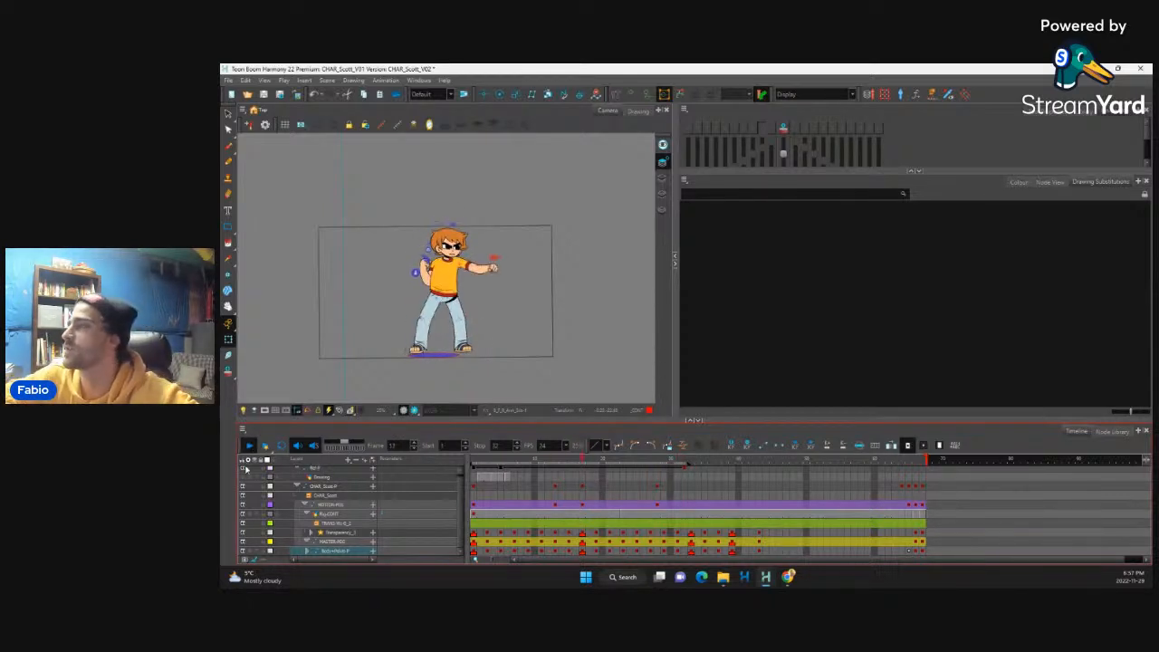
{"action": "left_click", "coordinate": [249, 445]}
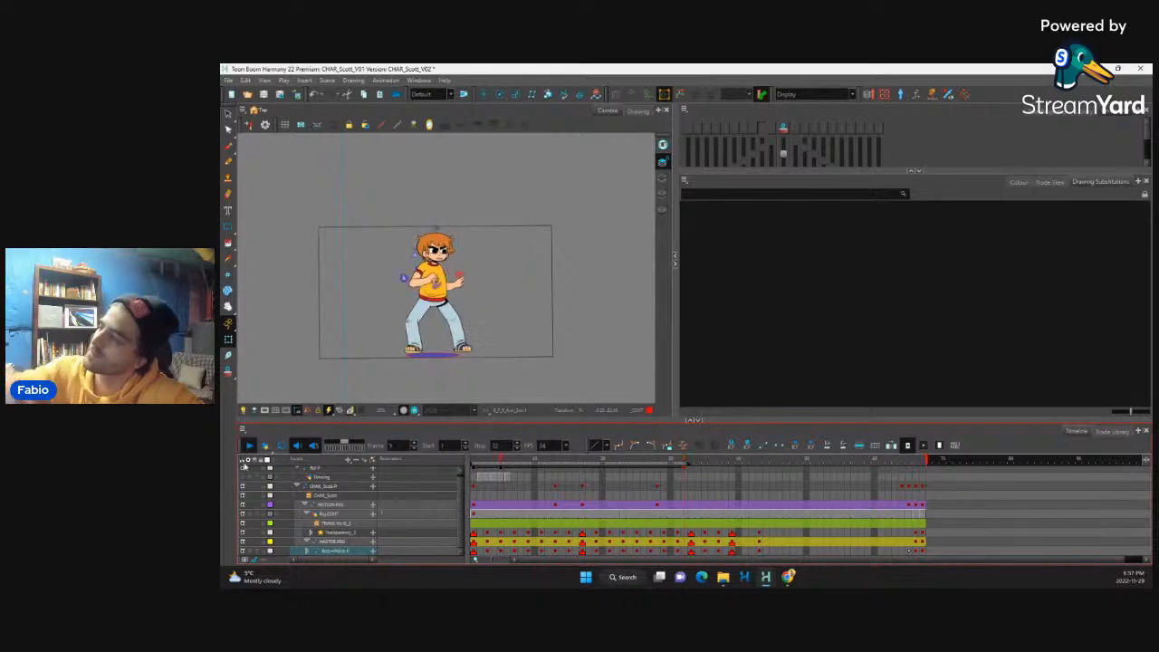
{"action": "left_click", "coordinate": [249, 446]}
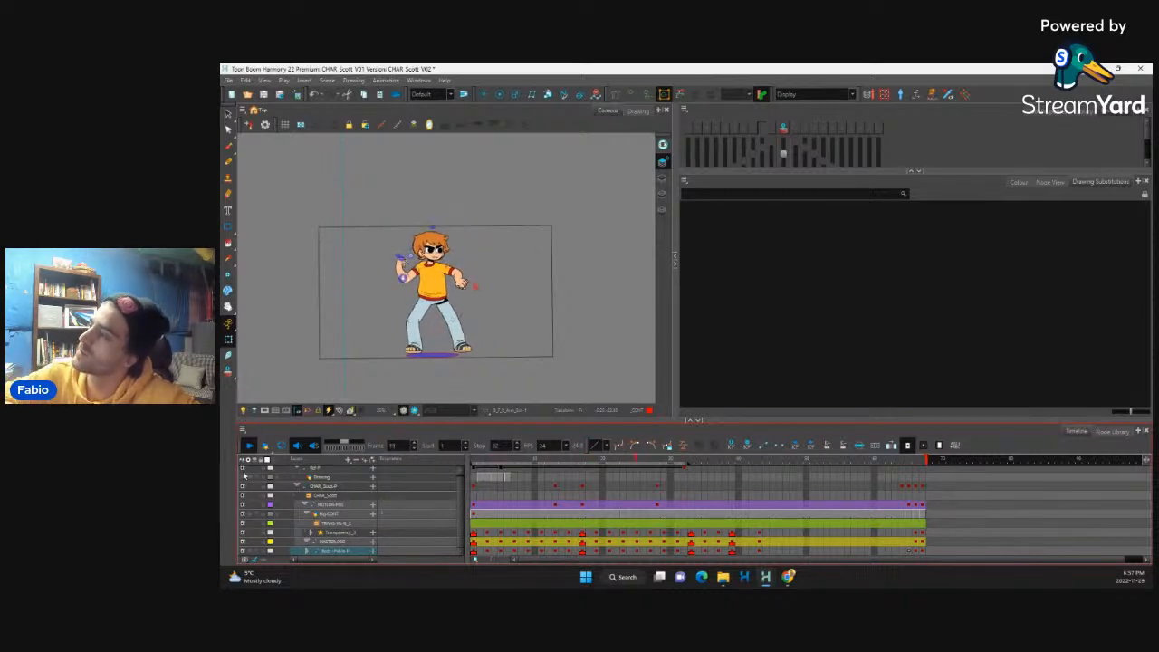
{"action": "key", "text": "shift+Return"}
Step: Scrub the opening frames and compare the neighbouring raised-fists poses around frames 9 to 11
{"action": "left_click", "coordinate": [474, 543]}
{"action": "left_click_drag", "start_coordinate": [474, 461], "coordinate": [582, 457]}
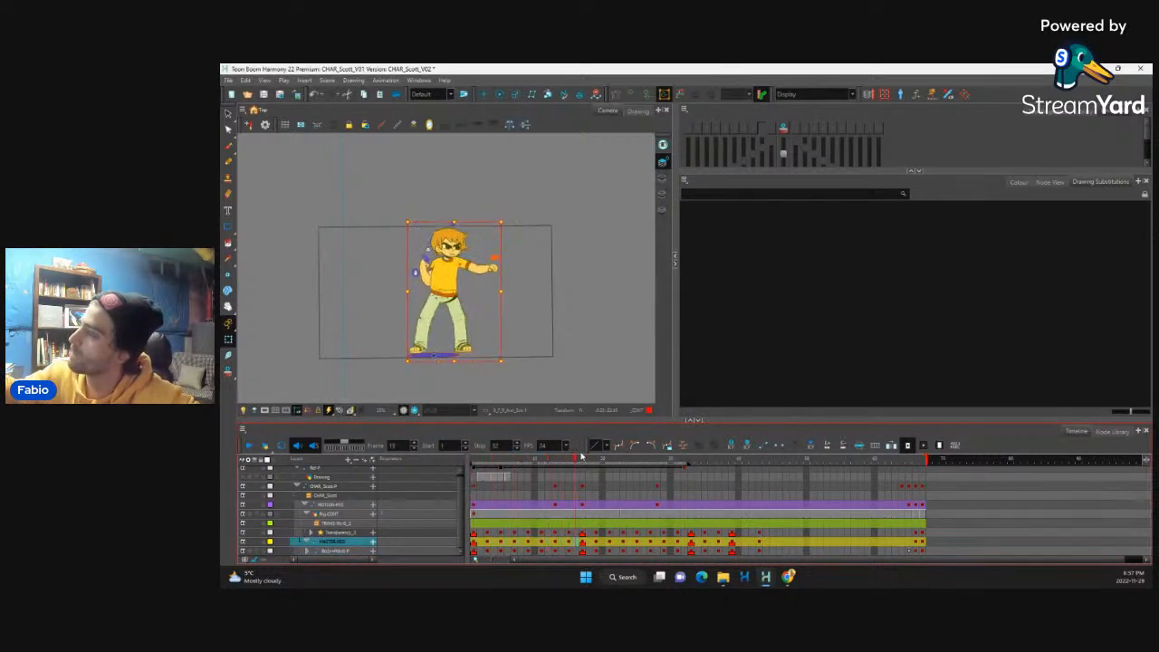
{"action": "left_click", "coordinate": [531, 485]}
{"action": "mouse_move", "coordinate": [542, 483]}
{"action": "left_mouse_down"}
{"action": "mouse_move", "coordinate": [515, 500]}
{"action": "mouse_move", "coordinate": [529, 500]}
{"action": "left_mouse_up"}
{"action": "left_click", "coordinate": [423, 282]}
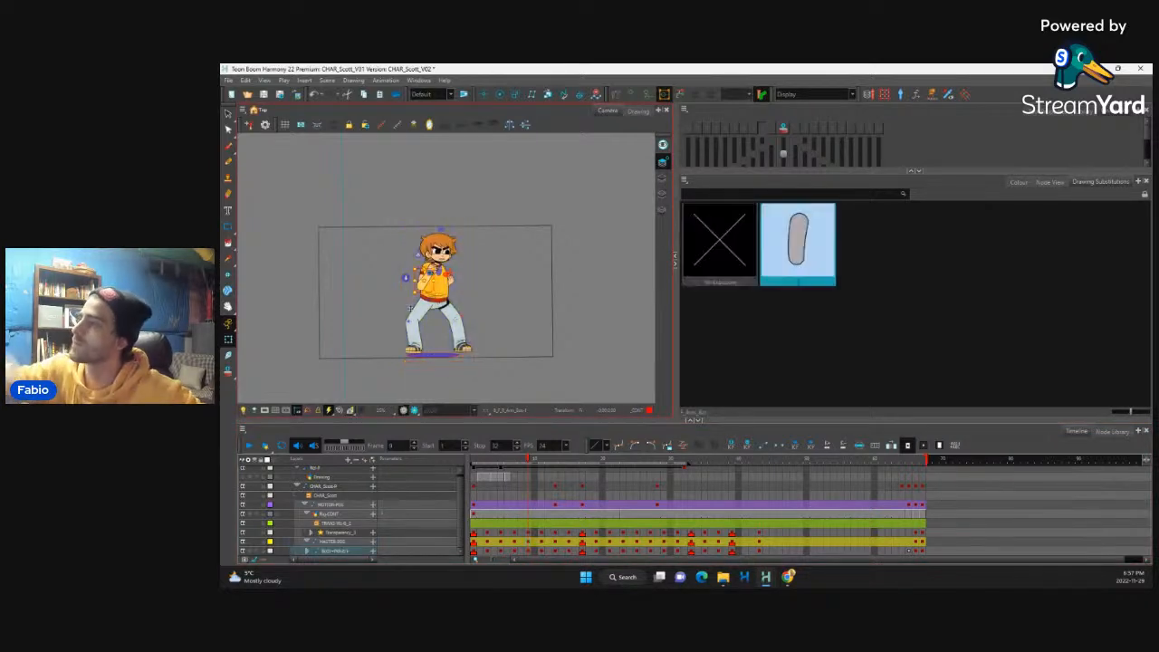
{"action": "left_click", "coordinate": [410, 310]}
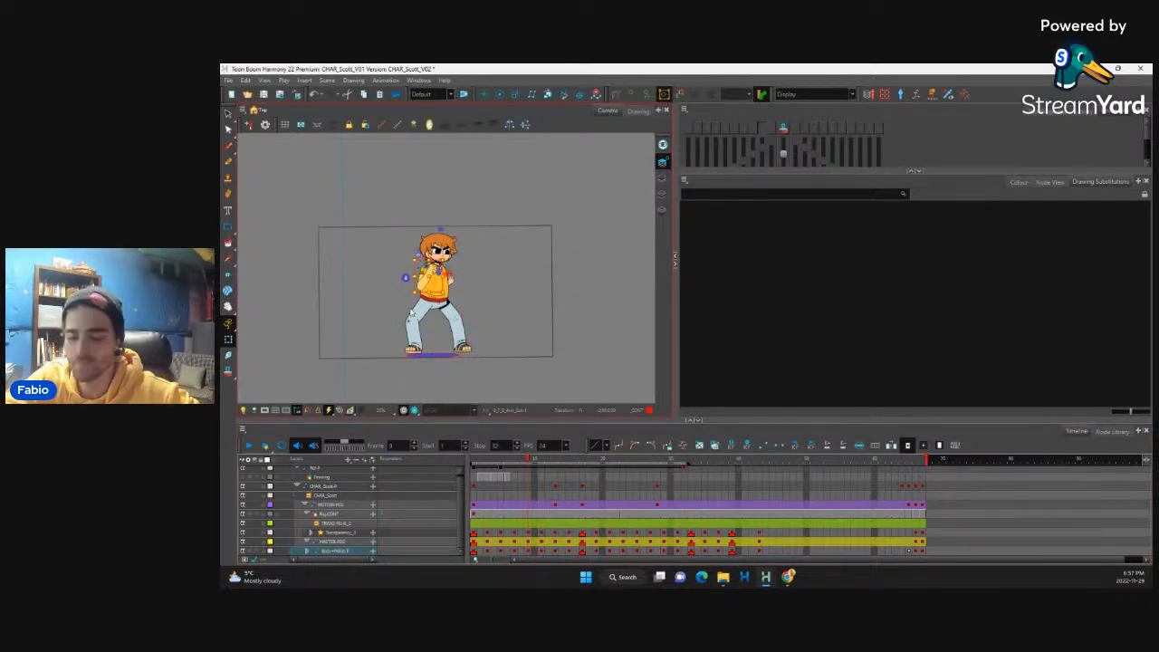
{"action": "key", "text": "period"}
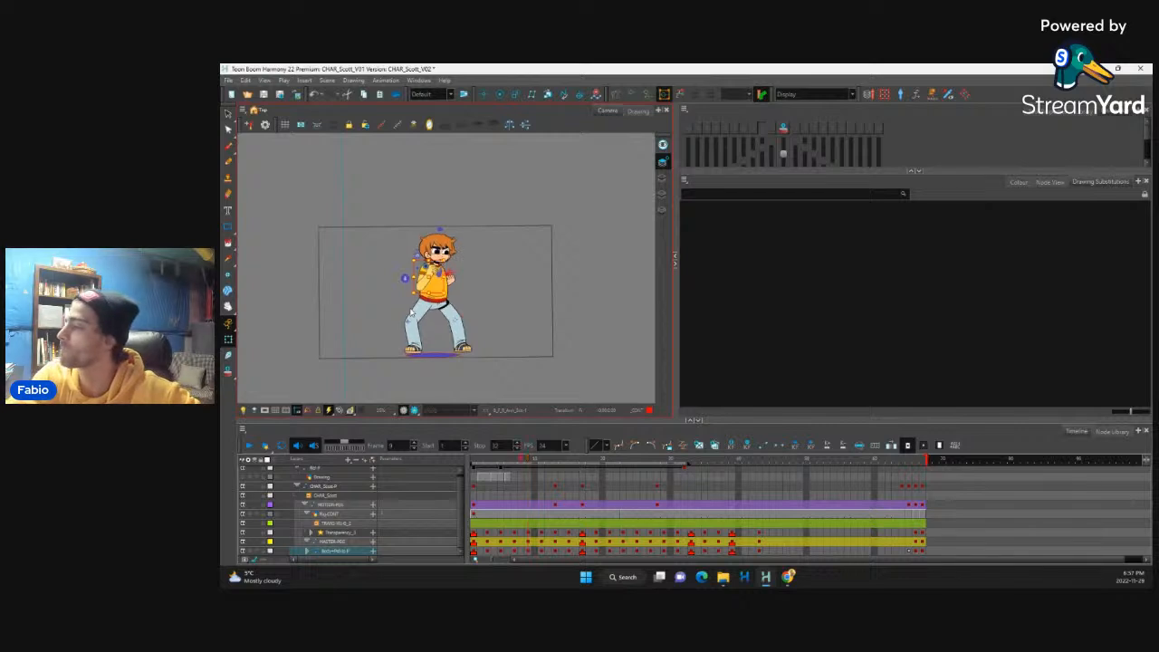
{"action": "key", "text": "period"}
{"action": "key", "text": "comma"}
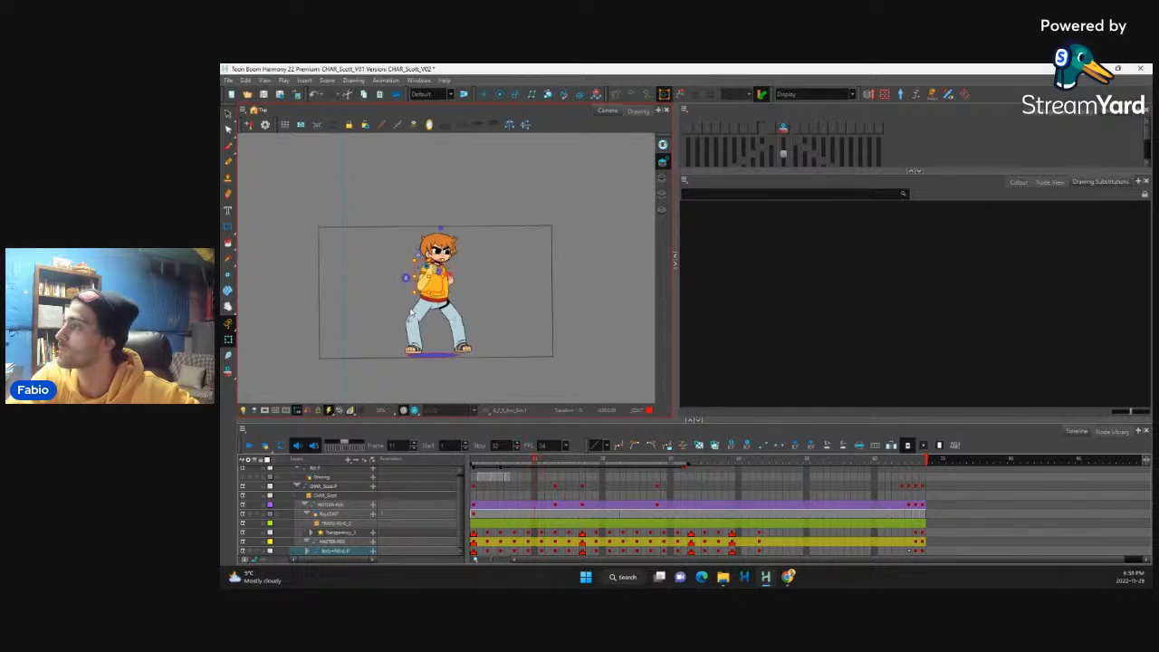
{"action": "key", "text": "comma"}
{"action": "key", "text": "period"}
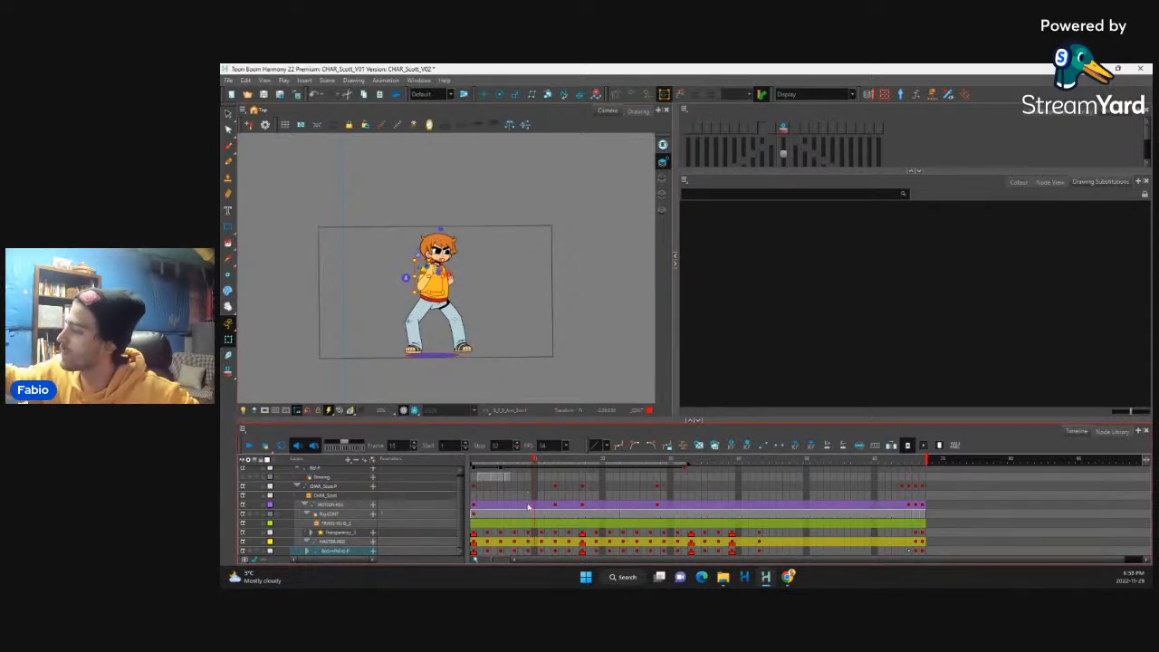
Step: Interpolate the character's frame 9 keys on the transparency, master and body peg layers to create an in-between key on frame 10
{"action": "left_click_drag", "start_coordinate": [528, 532], "coordinate": [528, 551]}
{"action": "left_click_drag", "start_coordinate": [529, 487], "coordinate": [528, 551]}
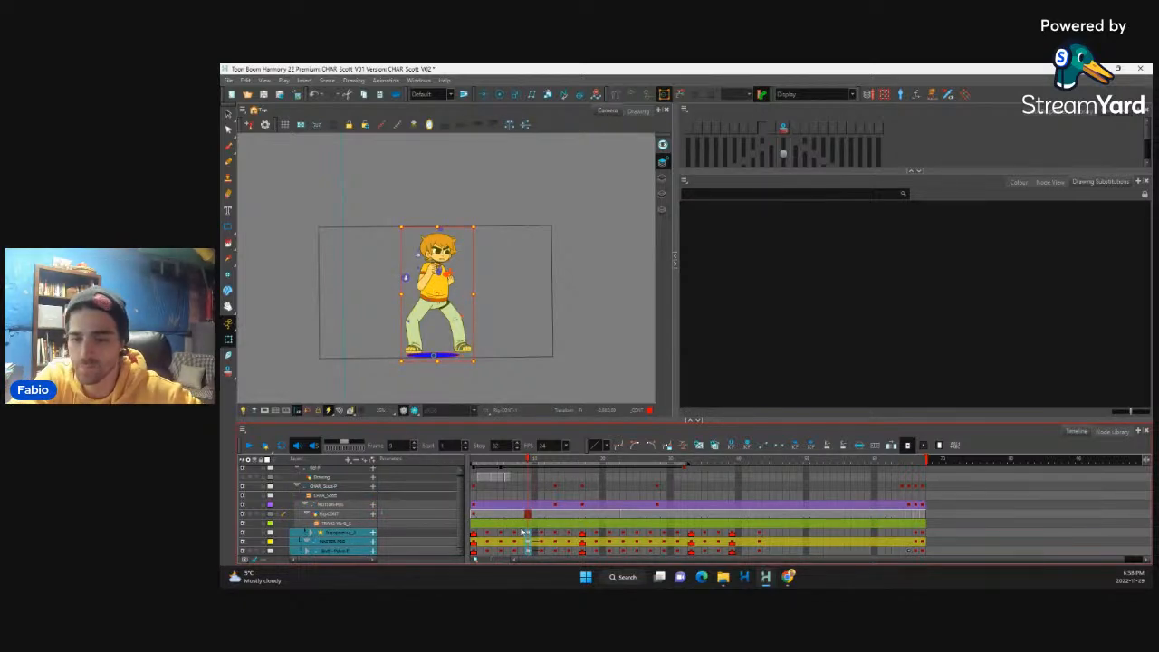
{"action": "key", "text": "period"}
{"action": "key", "text": "comma"}
{"action": "key", "text": "period"}
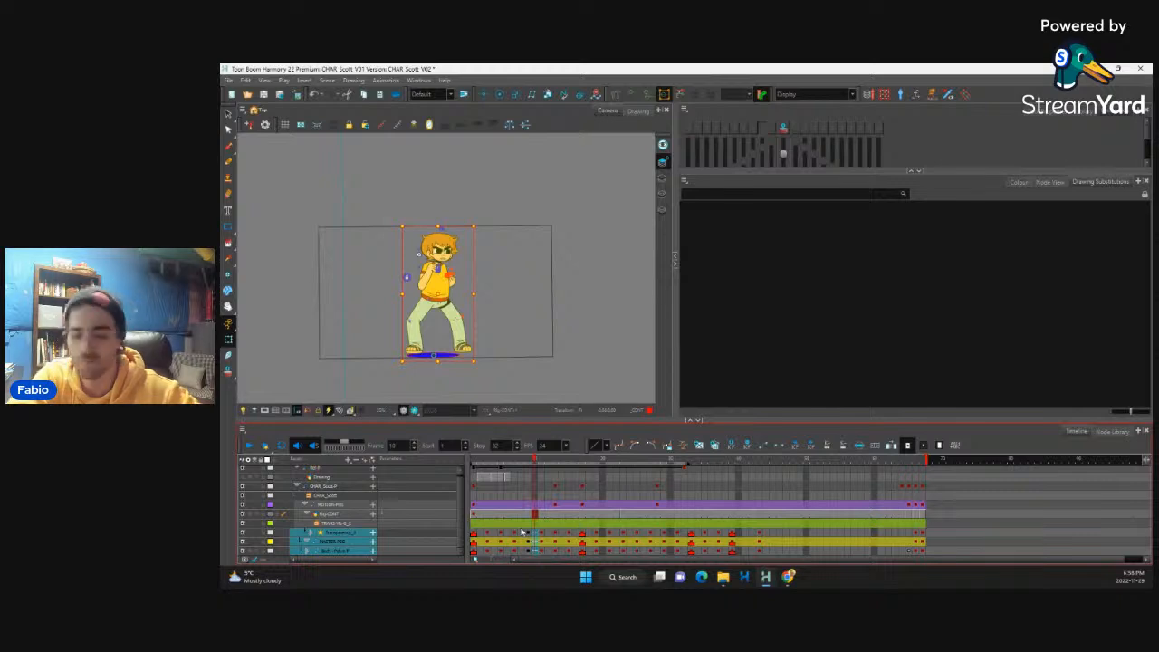
{"action": "key", "text": "comma"}
{"action": "key", "text": "period"}
{"action": "key", "text": "period"}
{"action": "key", "text": "comma"}
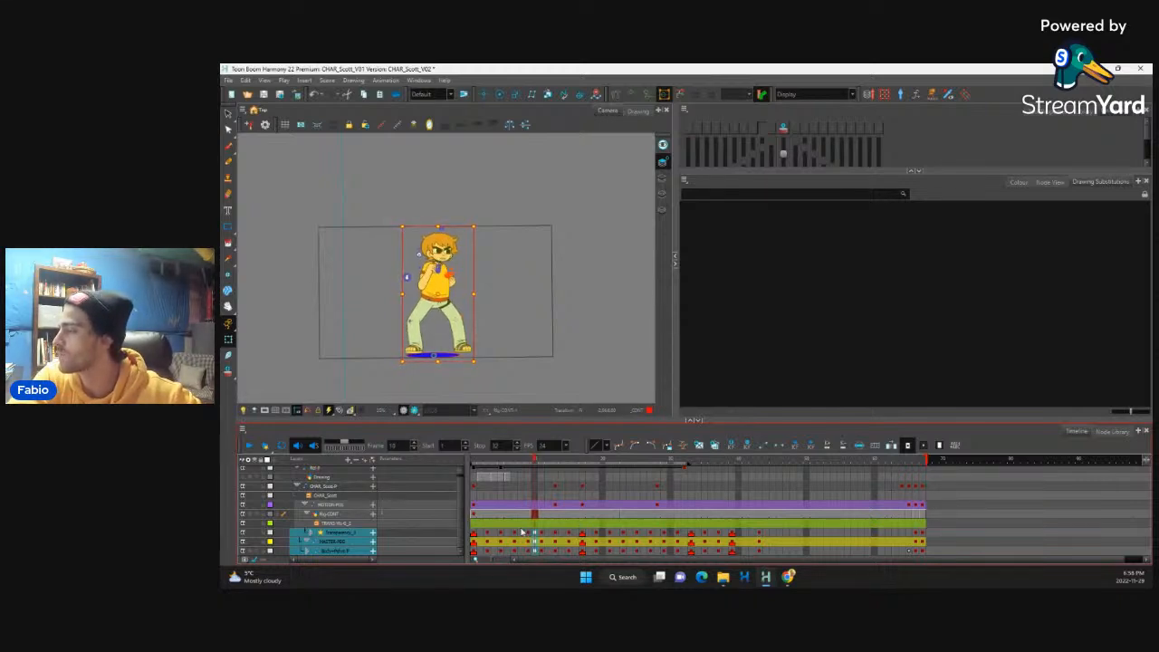
Step: Extend the exposure of frames 10 and 9 by one frame each across the character's layers
{"action": "left_click_drag", "start_coordinate": [535, 487], "coordinate": [536, 553]}
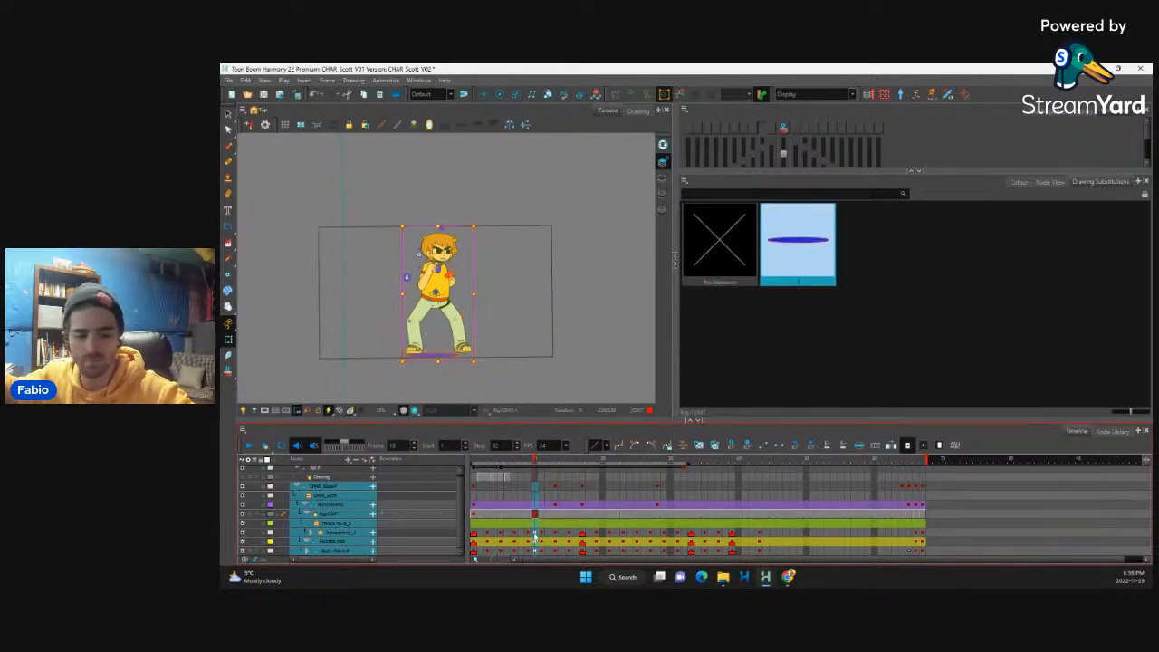
{"action": "key", "text": "plus"}
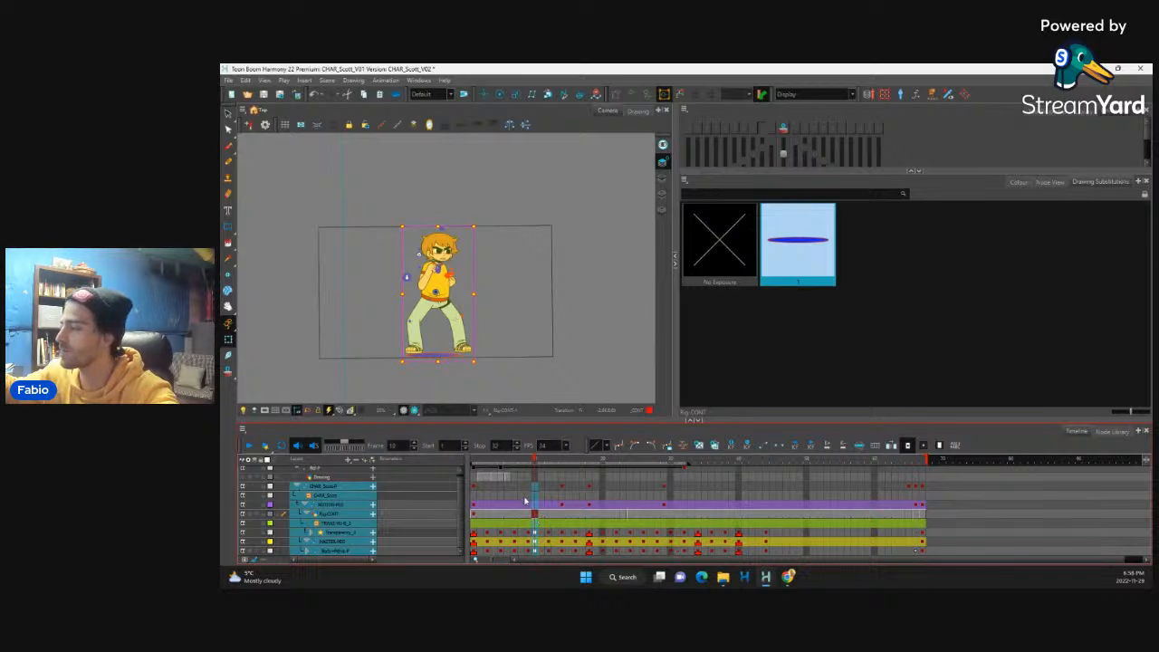
{"action": "left_click_drag", "start_coordinate": [528, 487], "coordinate": [529, 552]}
{"action": "key", "text": "plus"}
Step: Step through the retimed frames from frame 7 and play the animation to judge the longer raised-fists hold
{"action": "left_click", "coordinate": [519, 534]}
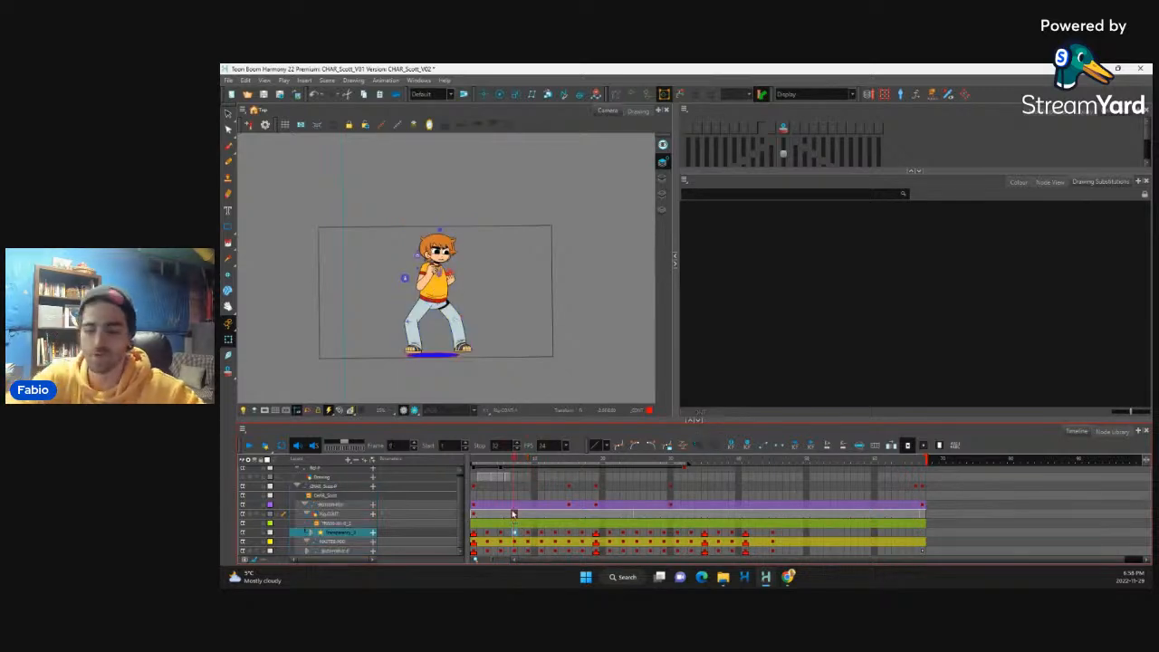
{"action": "key", "text": "period"}
{"action": "key", "text": "period"}
{"action": "key", "text": "period"}
{"action": "key", "text": "period"}
{"action": "key", "text": "period"}
{"action": "key", "text": "period"}
{"action": "key", "text": "period"}
{"action": "key", "text": "period"}
{"action": "key", "text": "period"}
{"action": "key", "text": "period"}
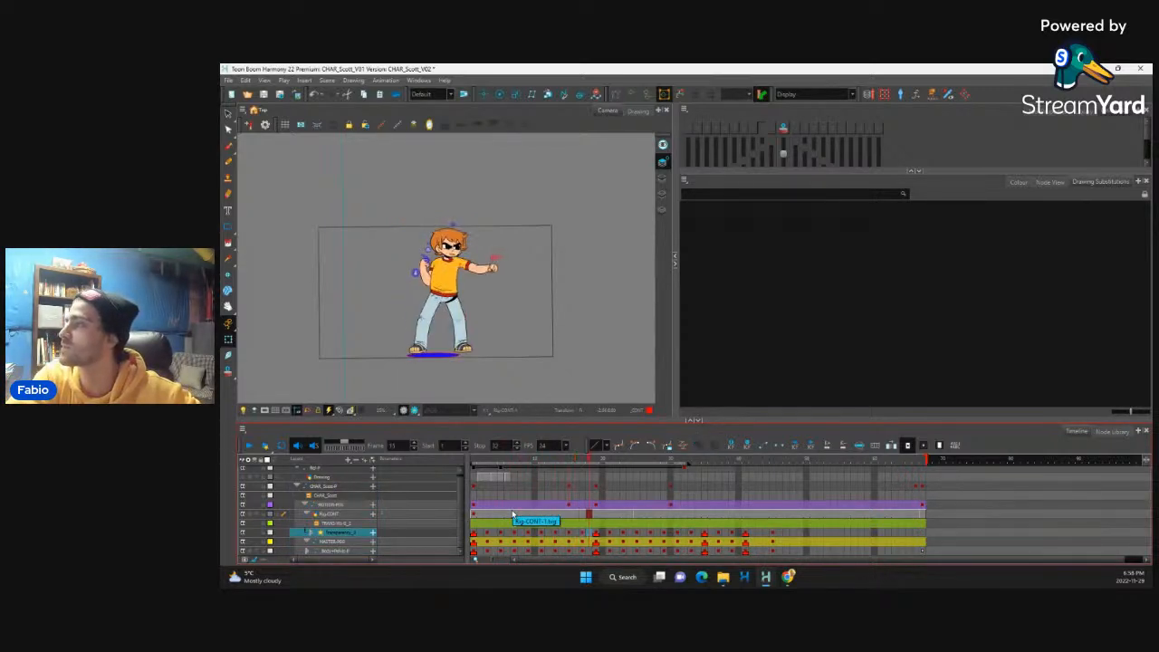
{"action": "key", "text": "comma"}
{"action": "key", "text": "comma"}
{"action": "key", "text": "comma"}
{"action": "key", "text": "comma"}
{"action": "key", "text": "comma"}
{"action": "key", "text": "comma"}
{"action": "key", "text": "comma"}
{"action": "key", "text": "comma"}
{"action": "key", "text": "comma"}
{"action": "key", "text": "comma"}
{"action": "key", "text": "comma"}
{"action": "key", "text": "comma"}
{"action": "key", "text": "comma"}
{"action": "key", "text": "comma"}
{"action": "key", "text": "comma"}
{"action": "key", "text": "comma"}
{"action": "key", "text": "comma"}
{"action": "key", "text": "comma"}
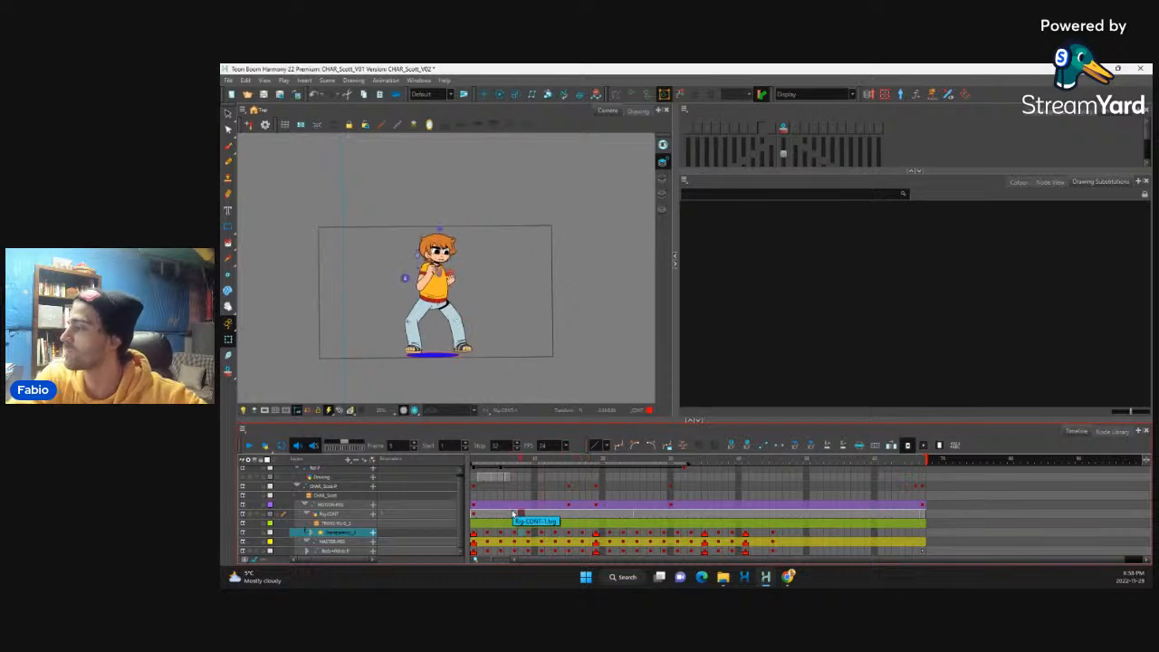
{"action": "left_click", "coordinate": [249, 446]}
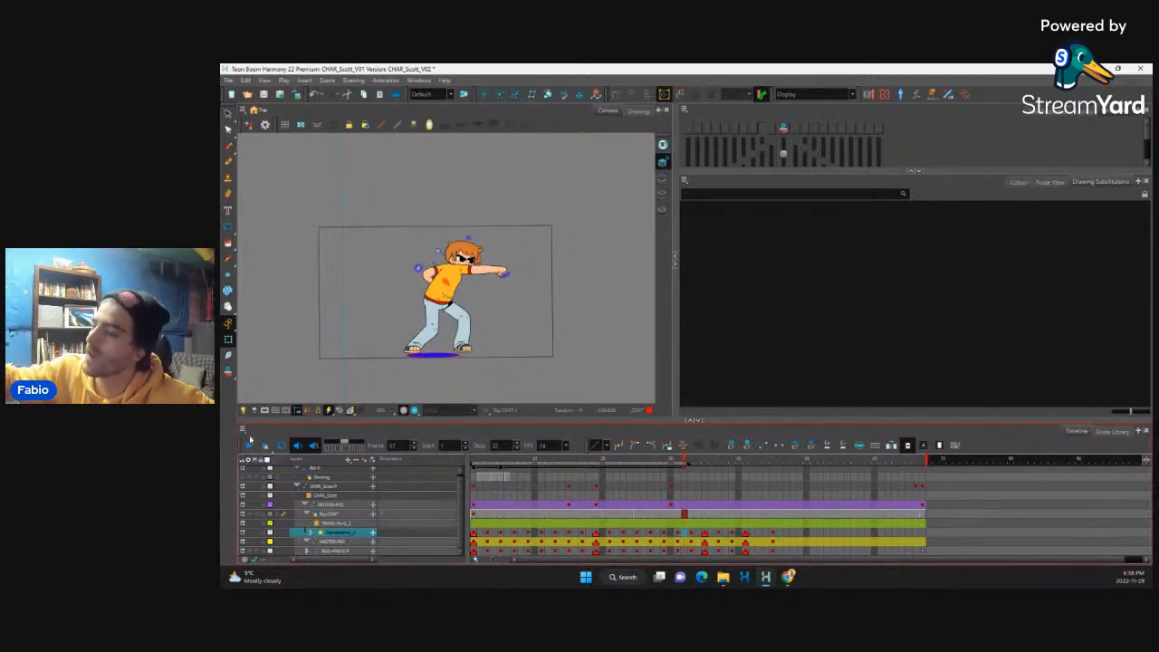
{"action": "left_click", "coordinate": [251, 446]}
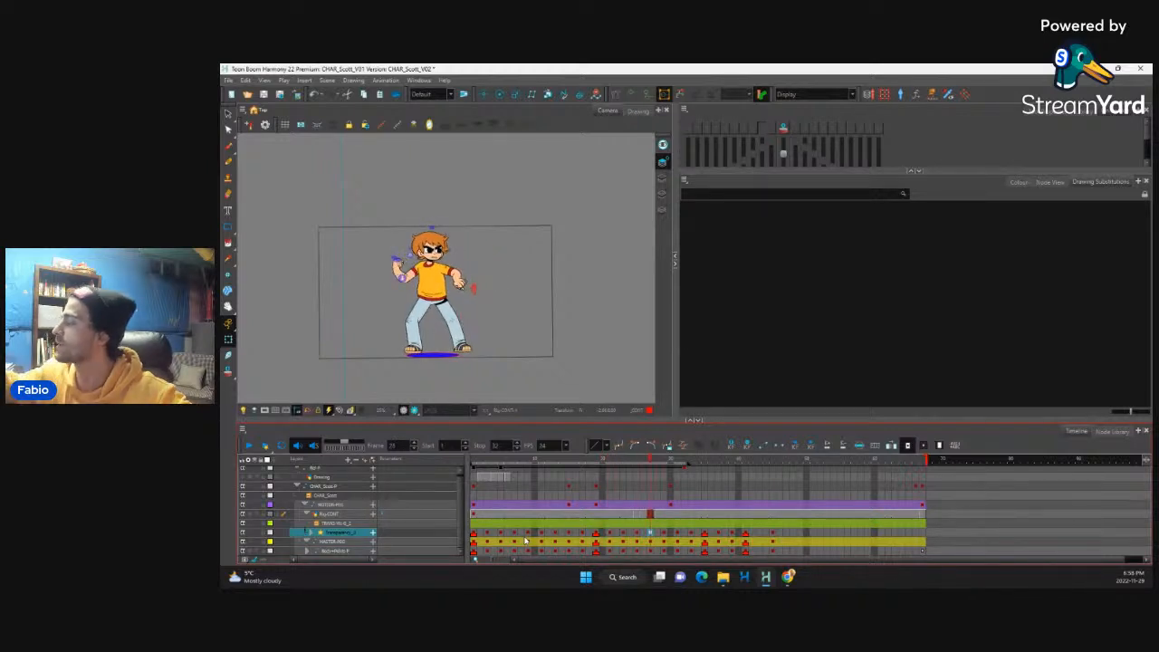
Step: Interpolate the character's frame 25 keys on the transparency, master and body peg layers to create an in-between key on frame 26
{"action": "left_click_drag", "start_coordinate": [637, 551], "coordinate": [638, 534]}
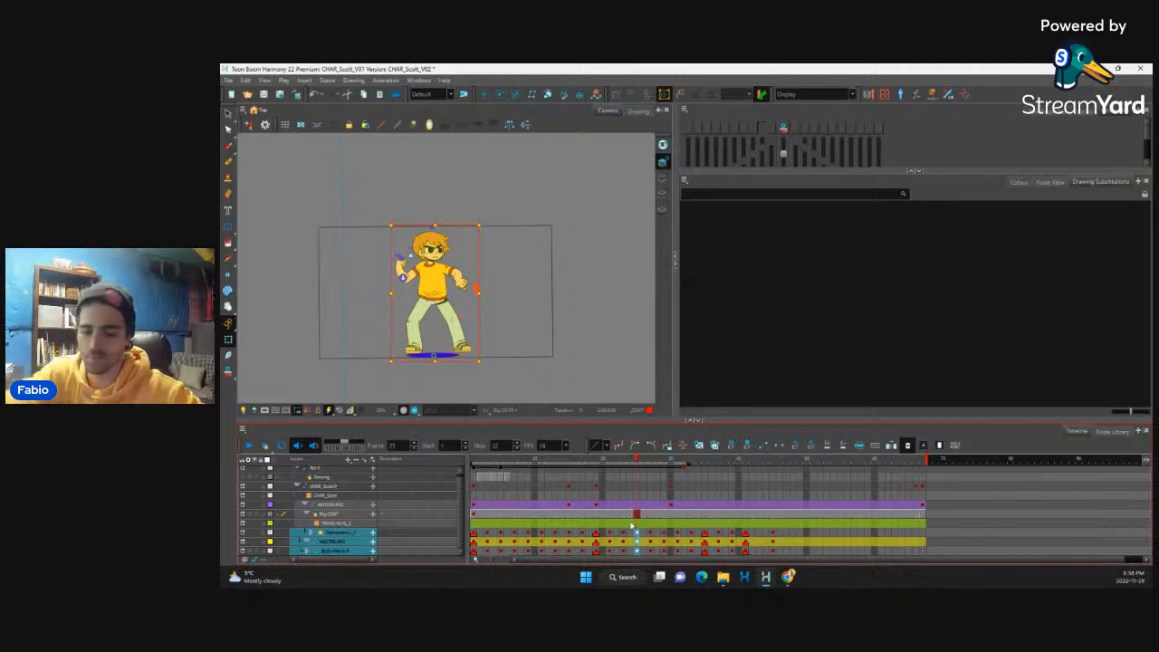
{"action": "key", "text": "period"}
{"action": "key", "text": "comma"}
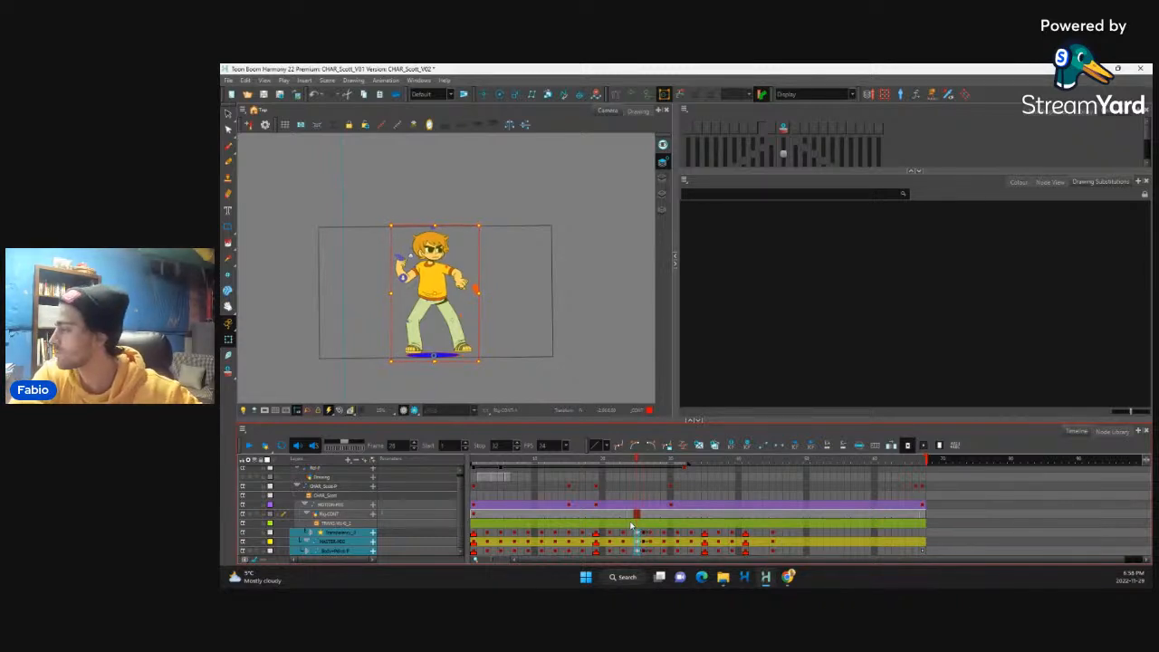
{"action": "key", "text": "period"}
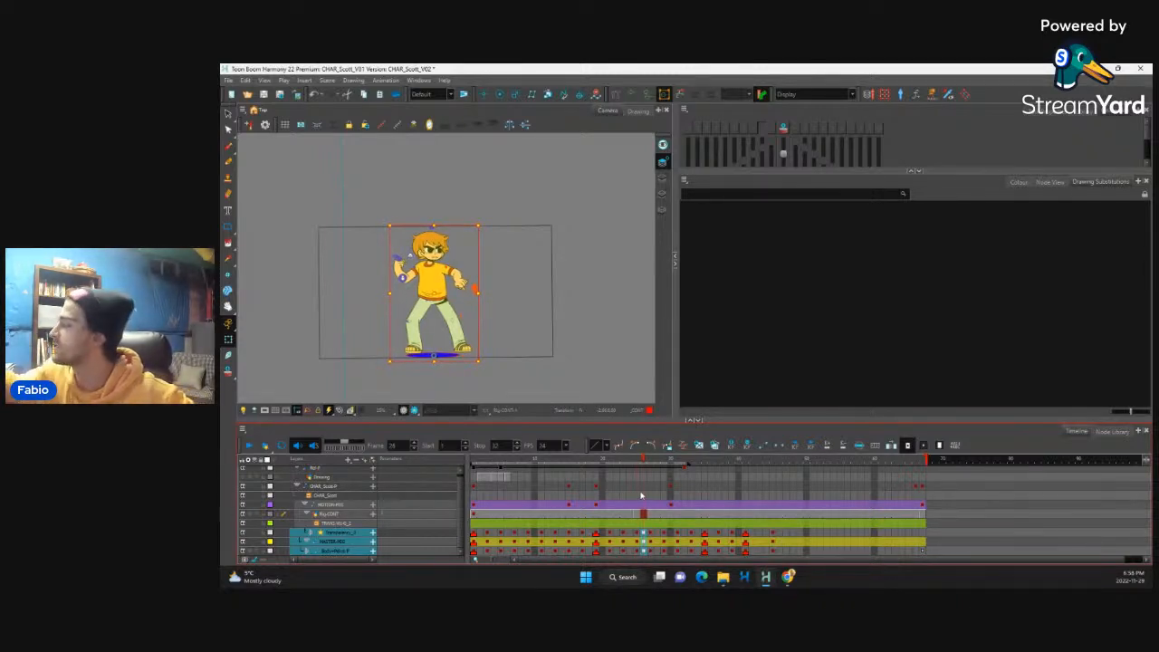
Step: Extend the exposure of frames 26 and 25 by one frame each across the character's layers
{"action": "mouse_move", "coordinate": [642, 487]}
{"action": "left_mouse_down"}
{"action": "mouse_move", "coordinate": [644, 551]}
{"action": "mouse_move", "coordinate": [637, 486]}
{"action": "left_mouse_up"}
{"action": "key", "text": "plus"}
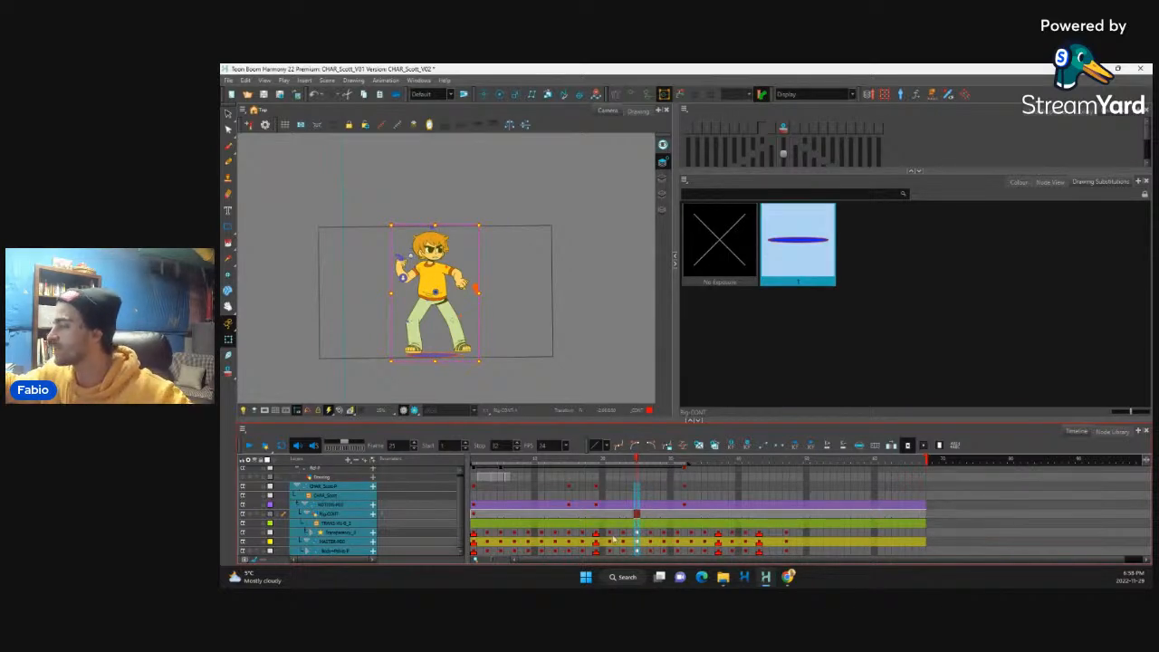
Step: Set the playback's stop frame to 36 and play the animation repeatedly to judge the retimed poses
{"action": "left_click", "coordinate": [624, 541]}
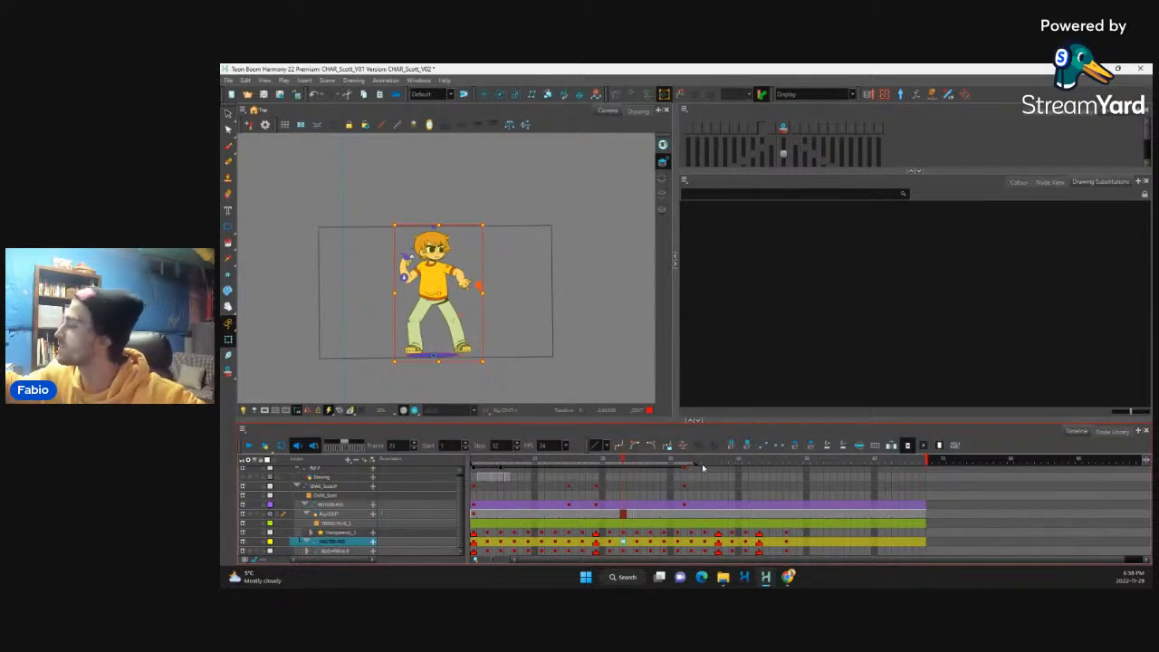
{"action": "left_click", "coordinate": [250, 445]}
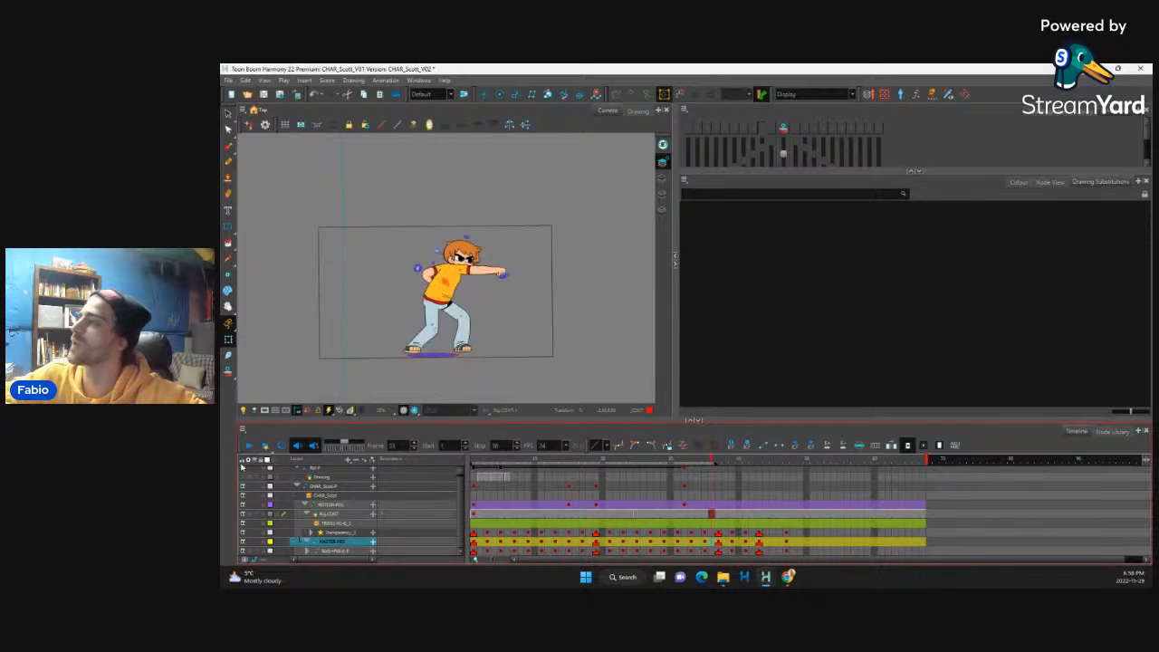
{"action": "left_click", "coordinate": [250, 446]}
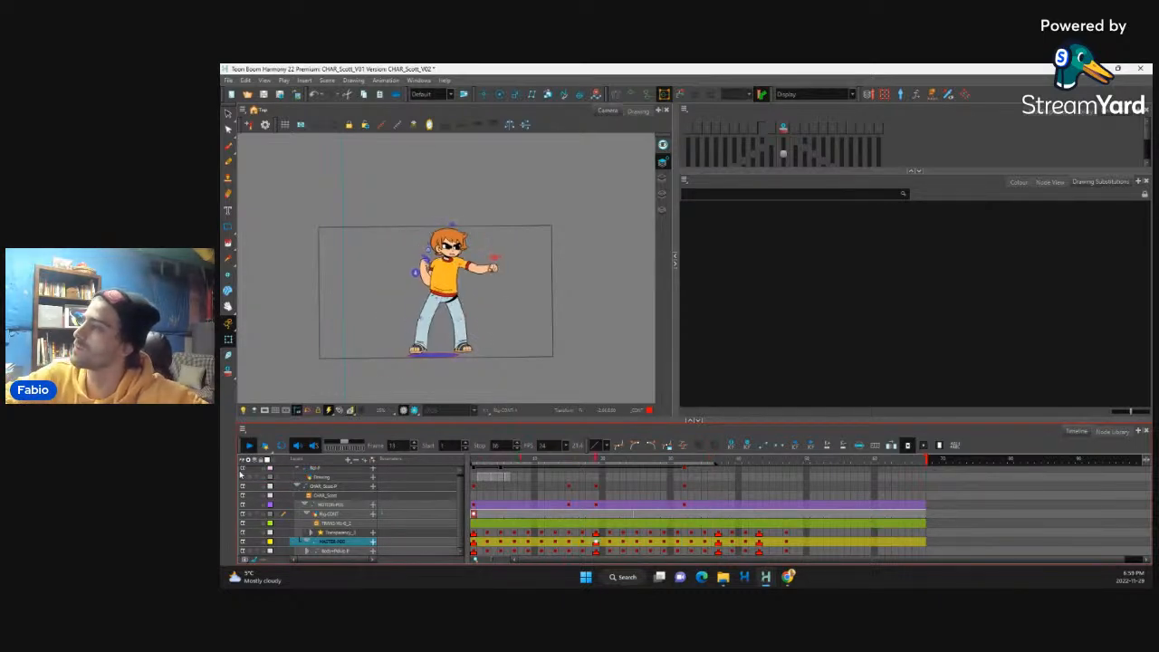
{"action": "left_click", "coordinate": [250, 446]}
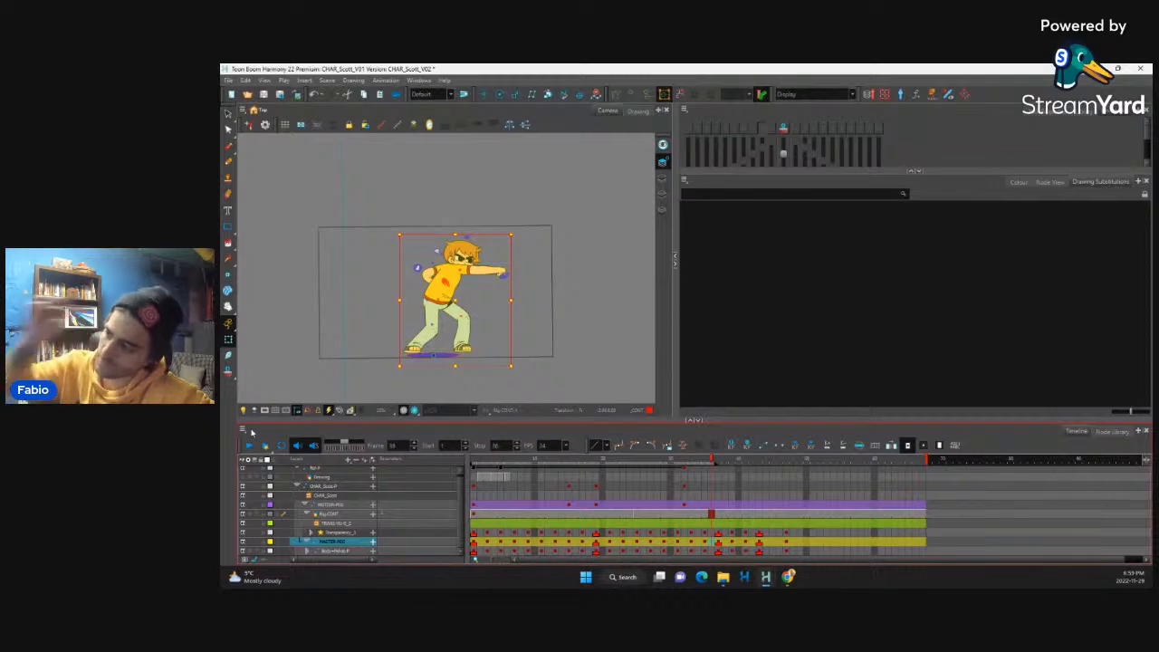
{"action": "left_click", "coordinate": [250, 446]}
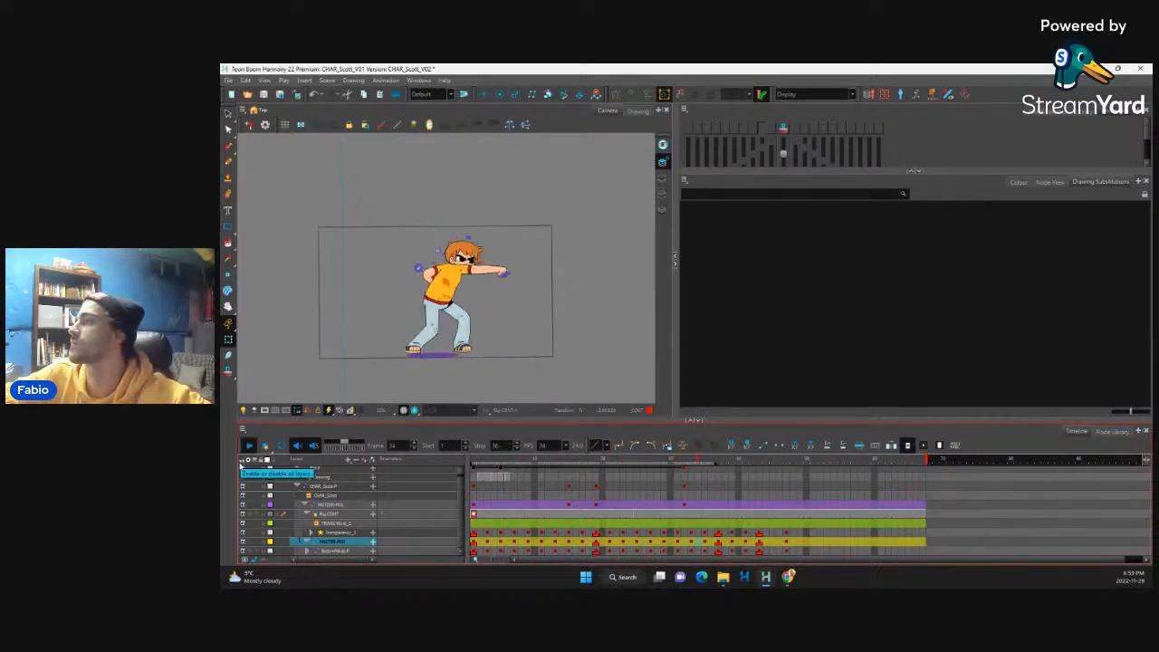
{"action": "left_click", "coordinate": [248, 447]}
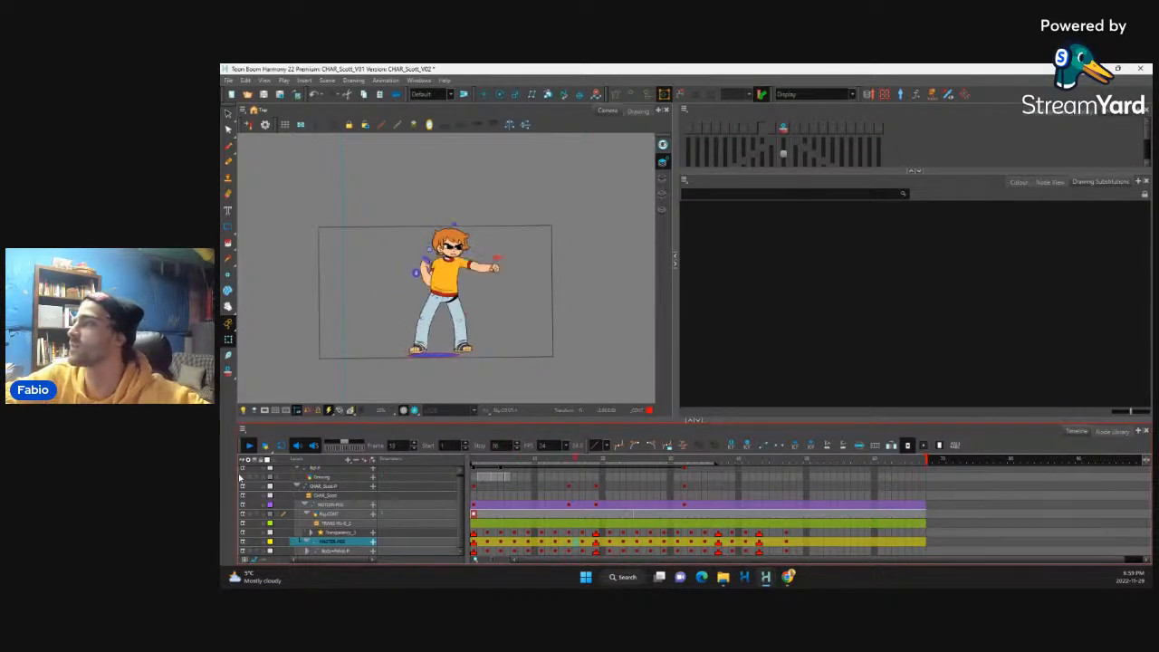
Step: Step back and forth through frames 29 to 33 to examine the change from the wind-up stance to the punch
{"action": "left_click", "coordinate": [623, 535]}
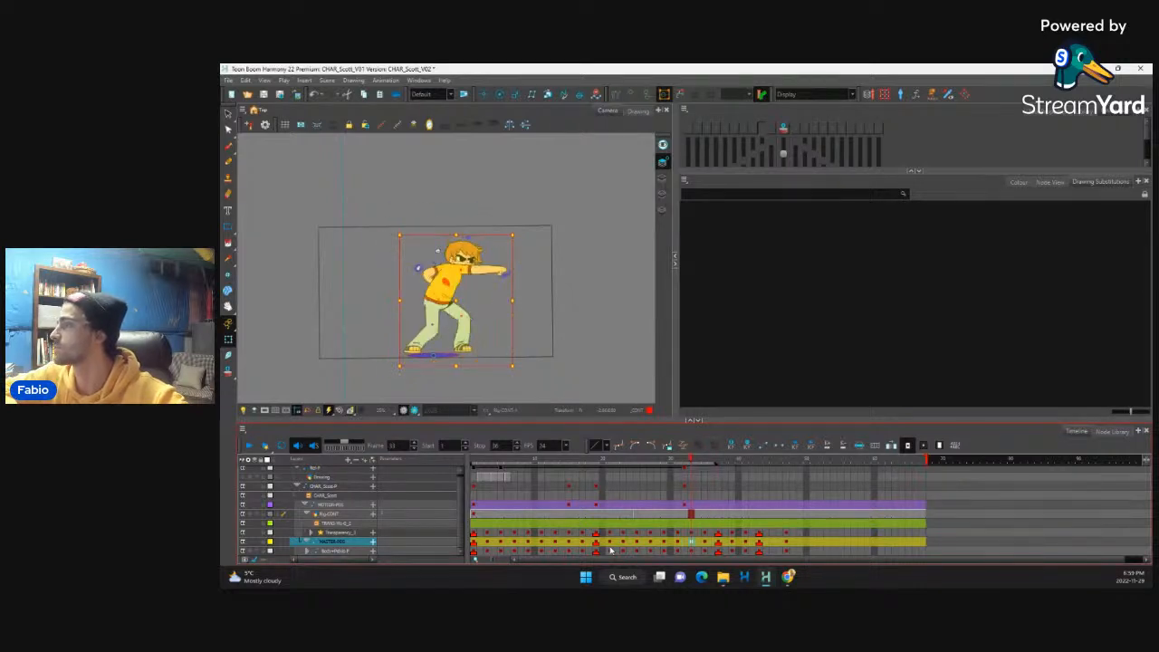
{"action": "left_click_drag", "start_coordinate": [692, 533], "coordinate": [692, 550]}
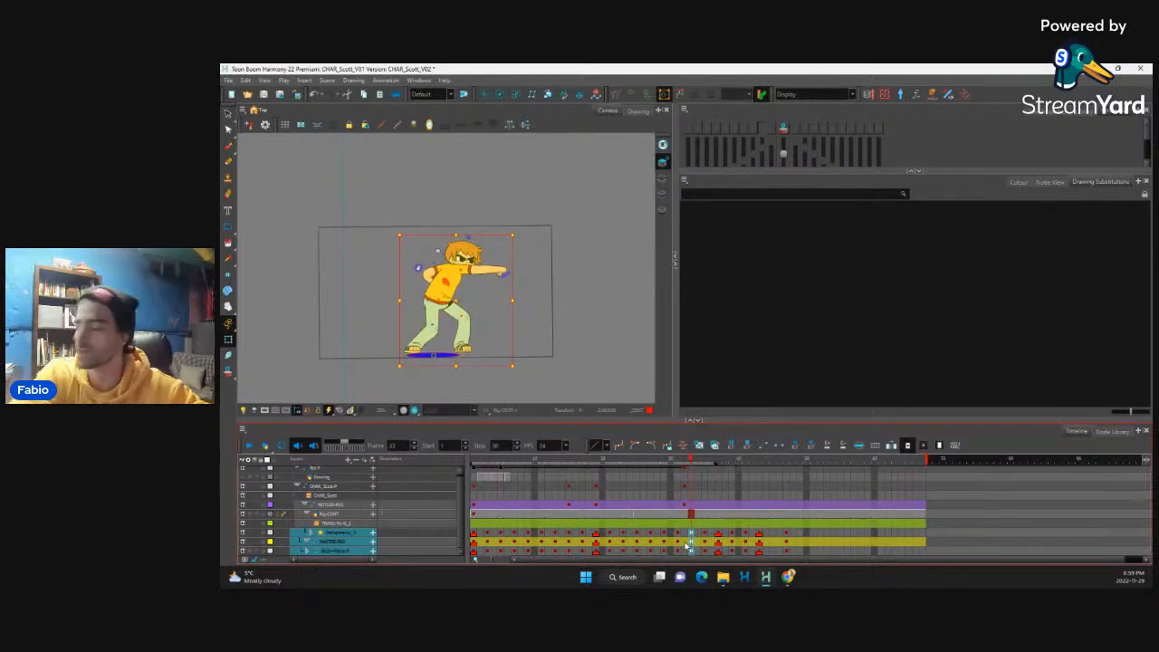
{"action": "key", "text": "."}
{"action": "key", "text": "."}
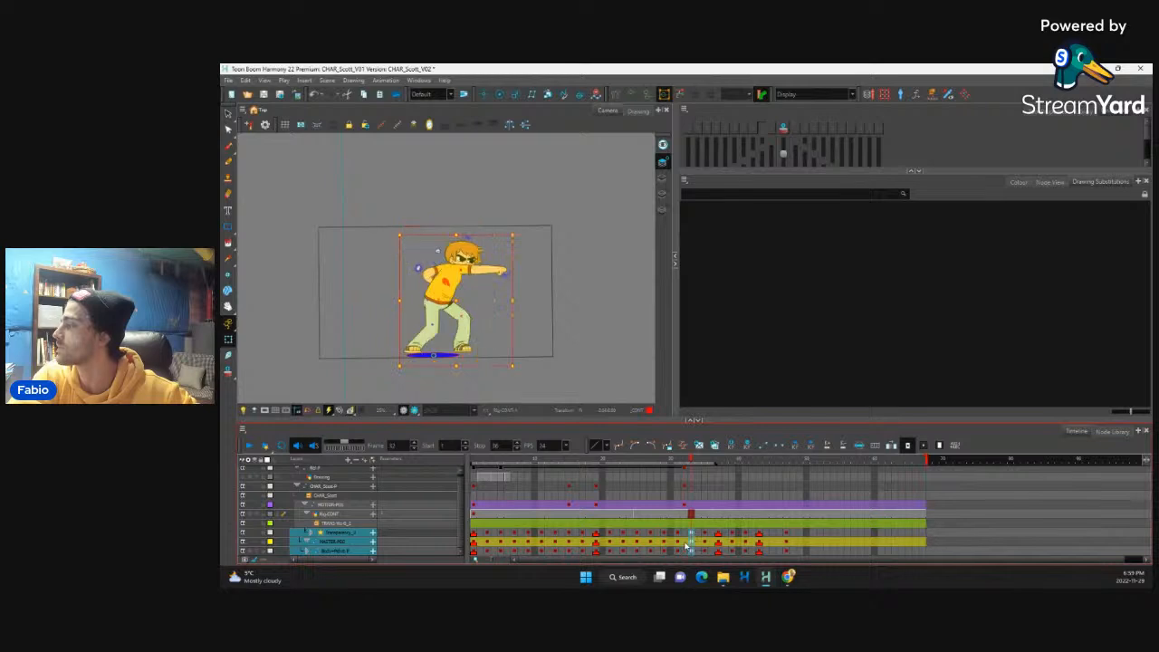
{"action": "key", "text": "."}
{"action": "key", "text": "."}
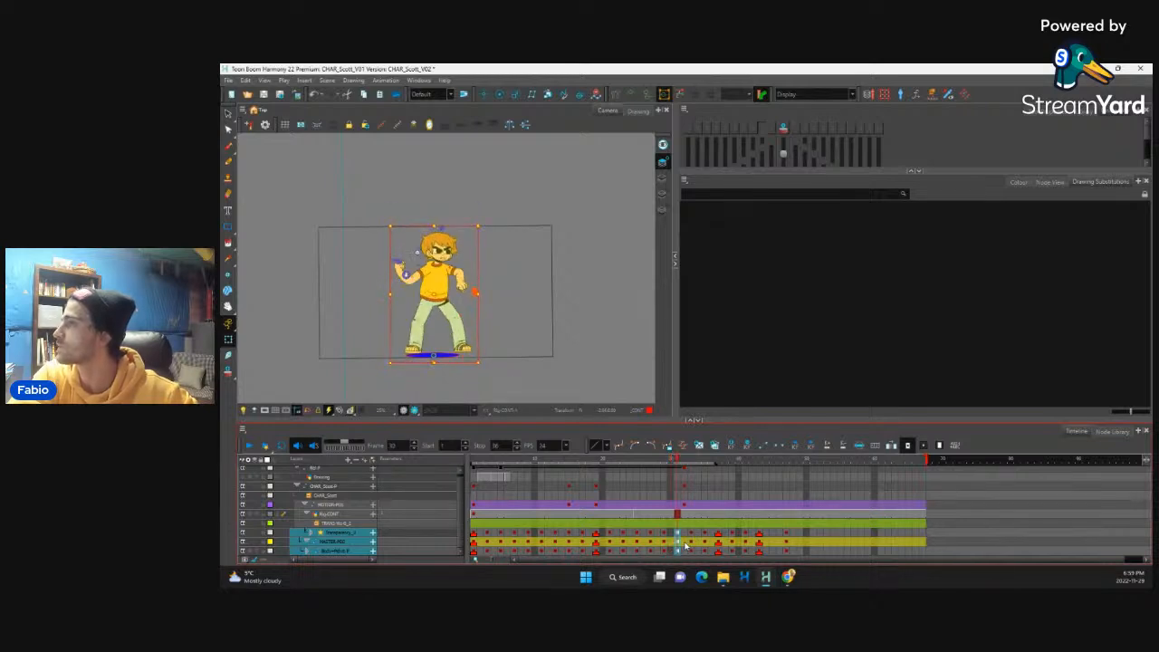
{"action": "scroll", "coordinate": [421, 274], "scroll_direction": "up", "scroll_amount": 5}
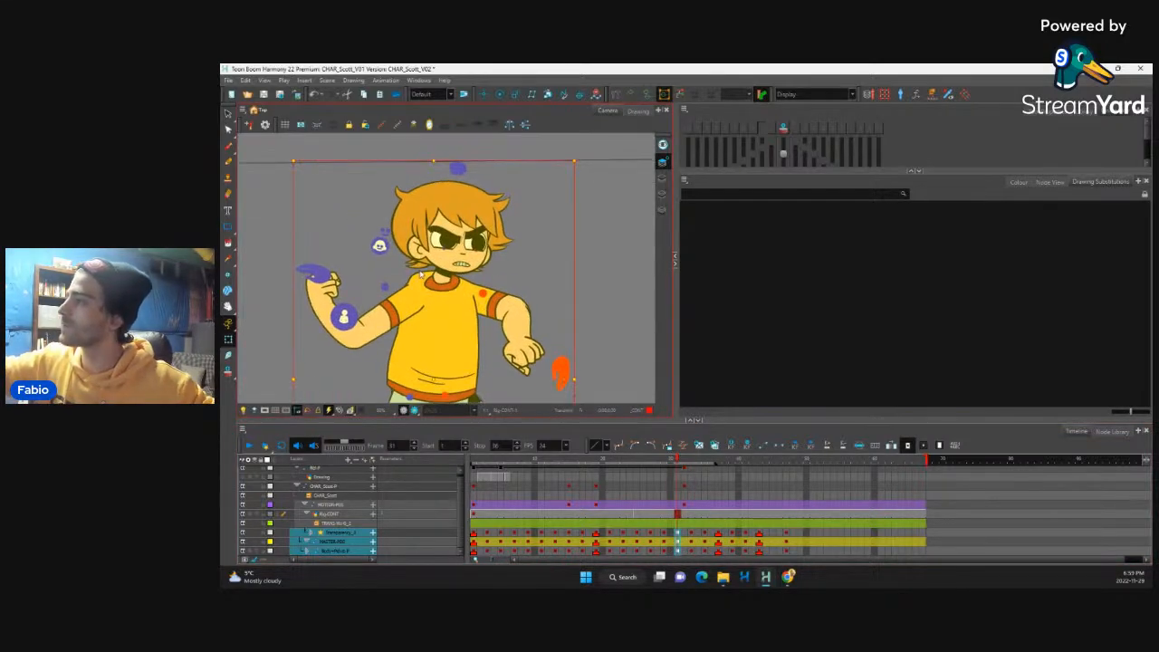
{"action": "left_click", "coordinate": [421, 275]}
{"action": "left_click_drag", "start_coordinate": [420, 274], "coordinate": [415, 275]}
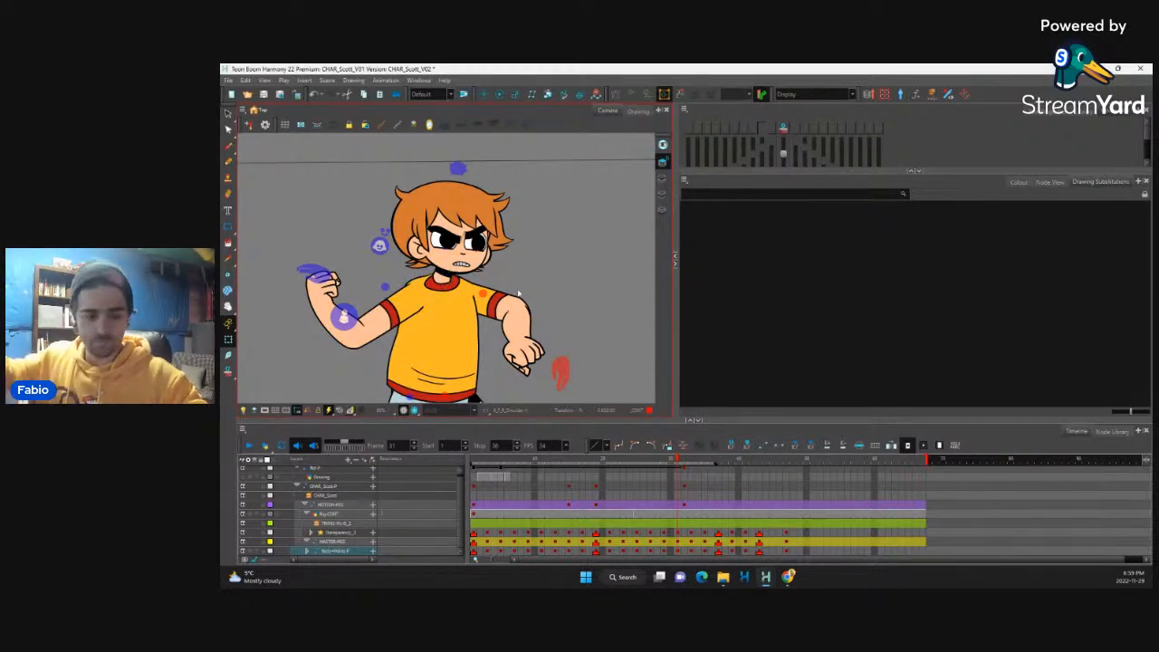
{"action": "scroll", "coordinate": [519, 296], "scroll_direction": "down", "scroll_amount": 4}
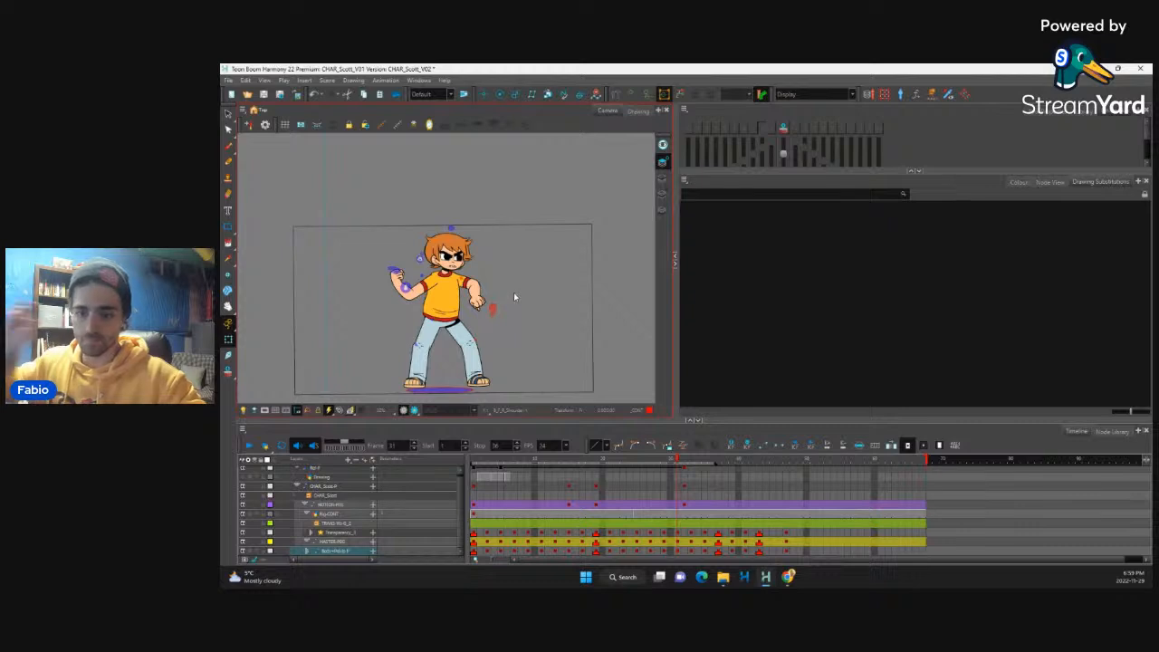
{"action": "key", "text": "comma"}
{"action": "key", "text": "comma"}
{"action": "key", "text": "comma"}
{"action": "key", "text": "comma"}
{"action": "key", "text": "comma"}
{"action": "key", "text": "comma"}
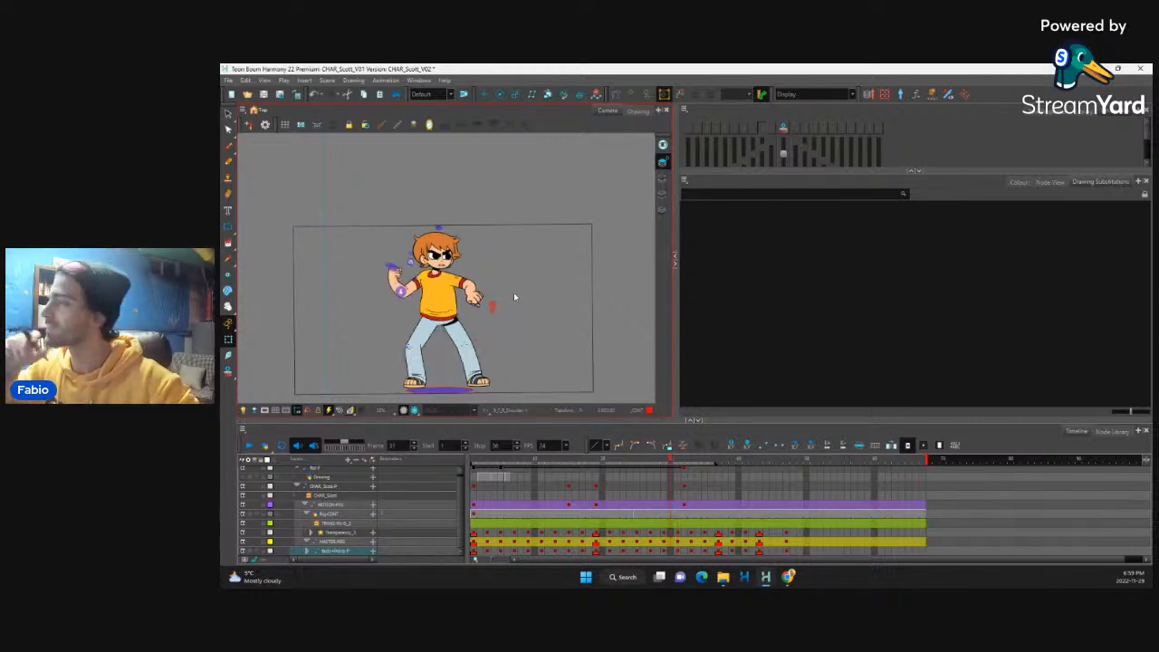
{"action": "key", "text": "period"}
{"action": "key", "text": "period"}
{"action": "key", "text": "period"}
{"action": "key", "text": "period"}
{"action": "key", "text": "period"}
{"action": "key", "text": "period"}
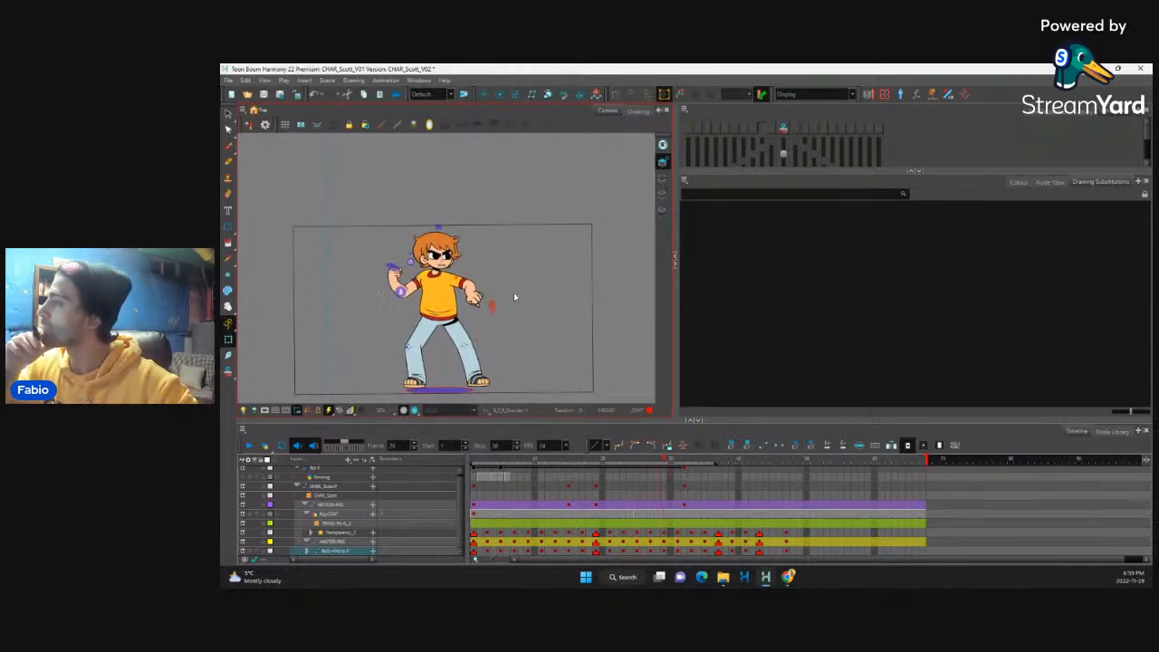
{"action": "key", "text": "period"}
{"action": "key", "text": "period"}
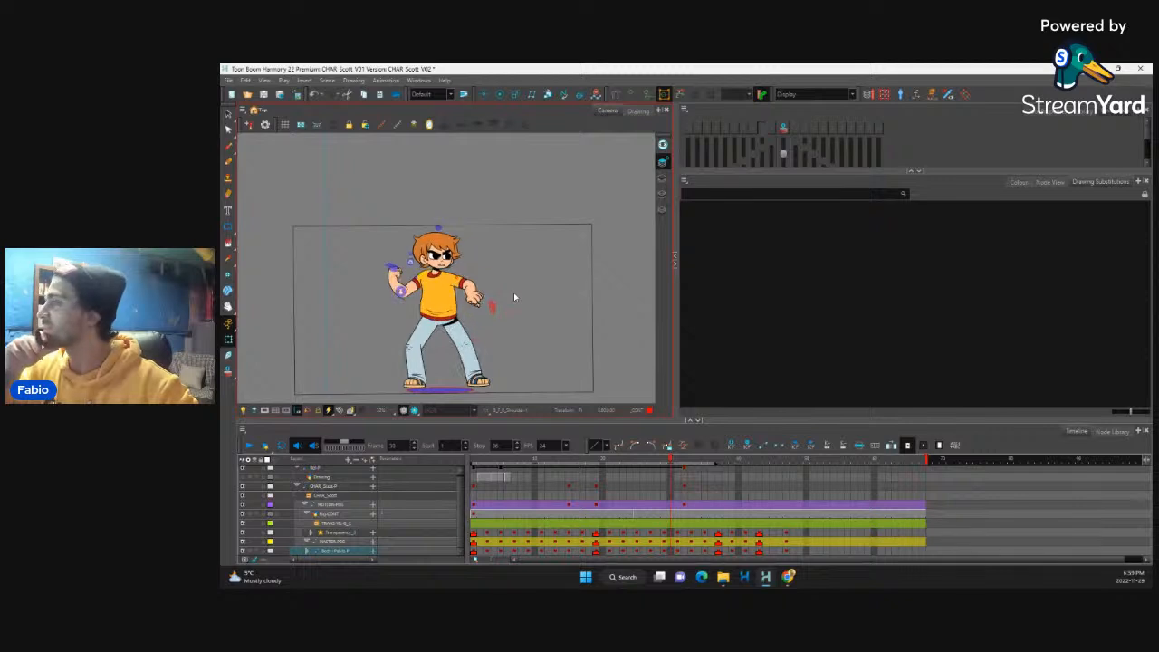
Step: Examine the raised arm, sleeve and torso deformation of the wind-up pose up close on frame 31
{"action": "scroll", "coordinate": [450, 289], "scroll_direction": "up", "scroll_amount": 1}
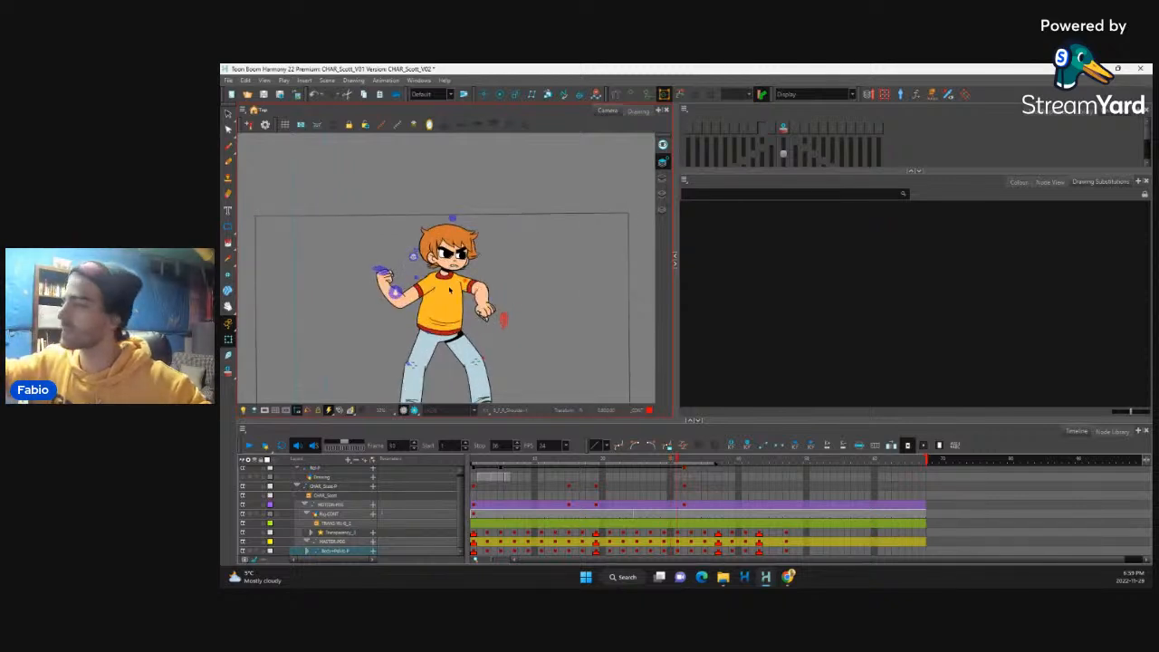
{"action": "scroll", "coordinate": [451, 291], "scroll_direction": "up", "scroll_amount": 4}
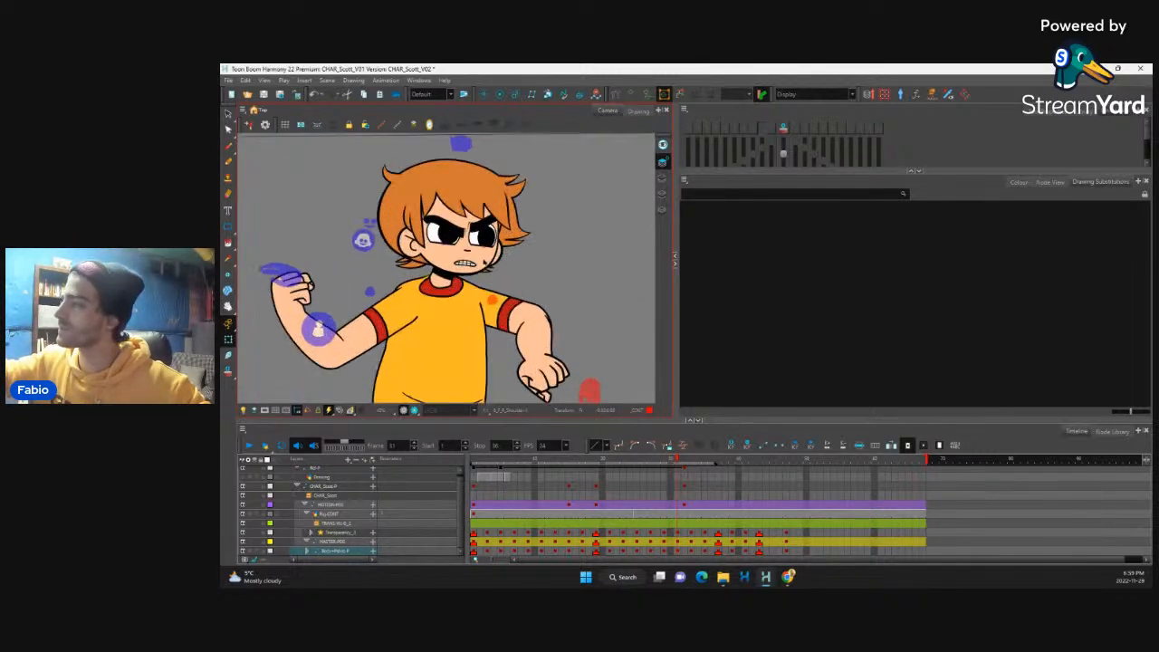
{"action": "left_click", "coordinate": [385, 346]}
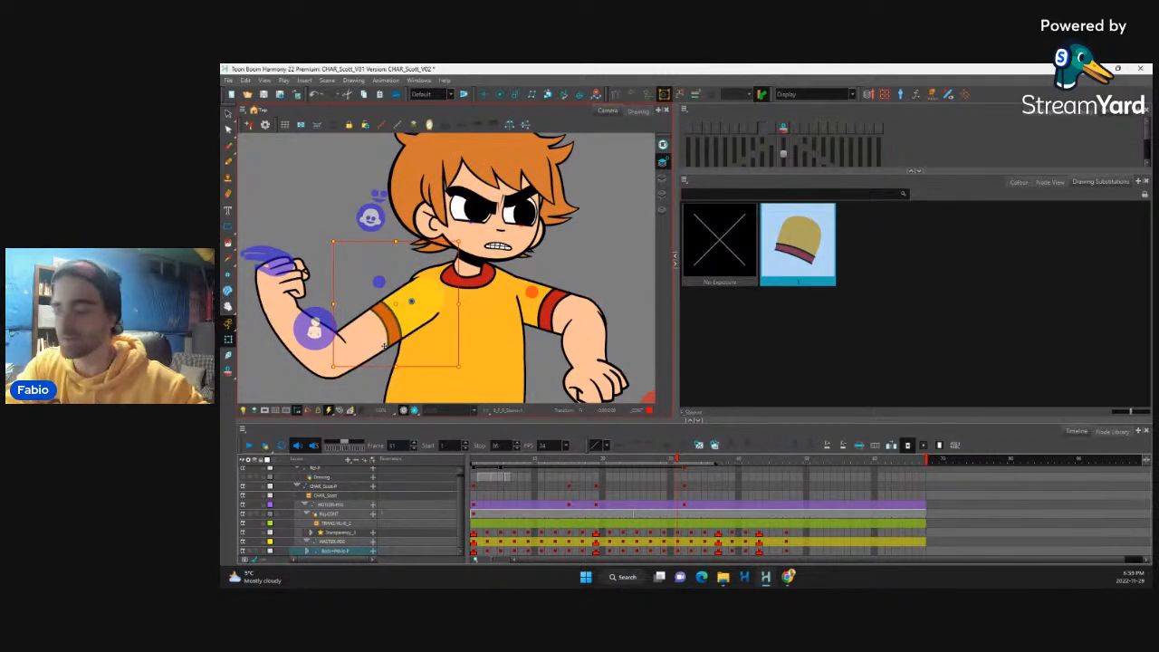
{"action": "key", "text": "b"}
{"action": "key", "text": "b"}
{"action": "key", "text": "b"}
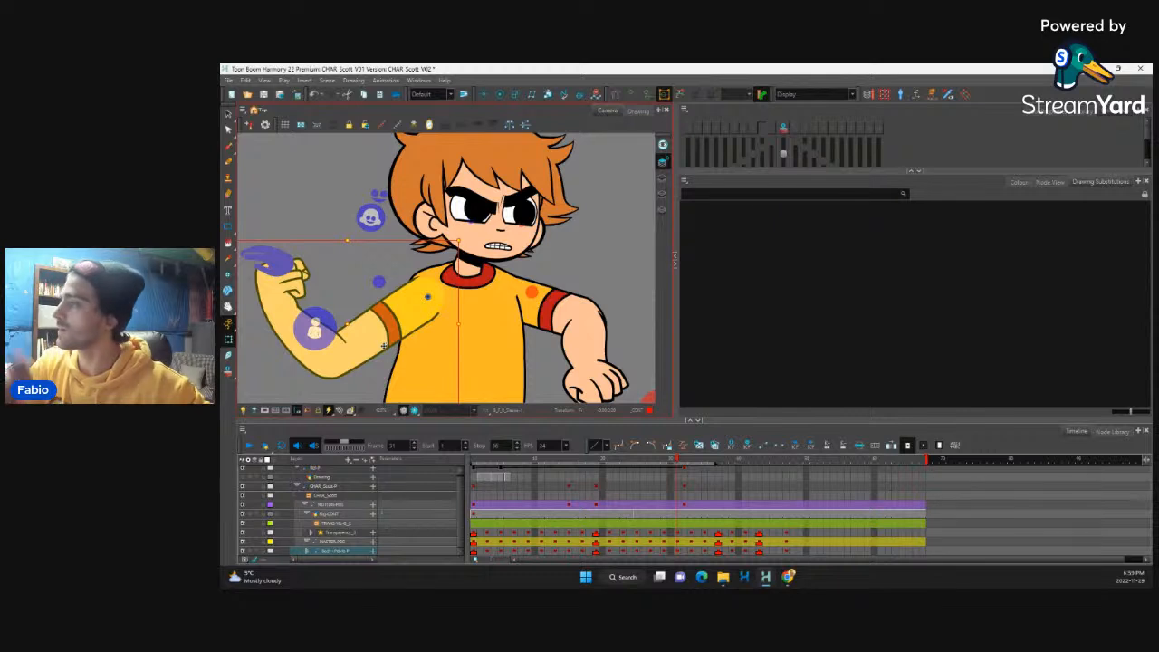
{"action": "left_click", "coordinate": [432, 272]}
{"action": "left_click", "coordinate": [409, 285]}
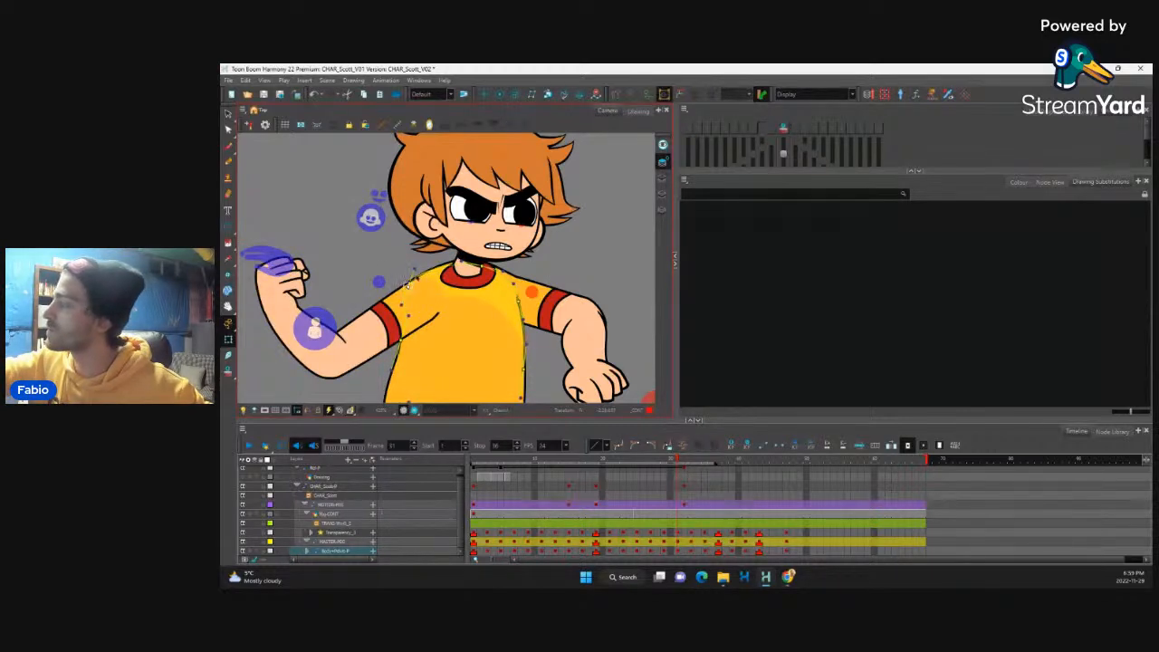
{"action": "scroll", "coordinate": [566, 286], "scroll_direction": "down", "scroll_amount": 6}
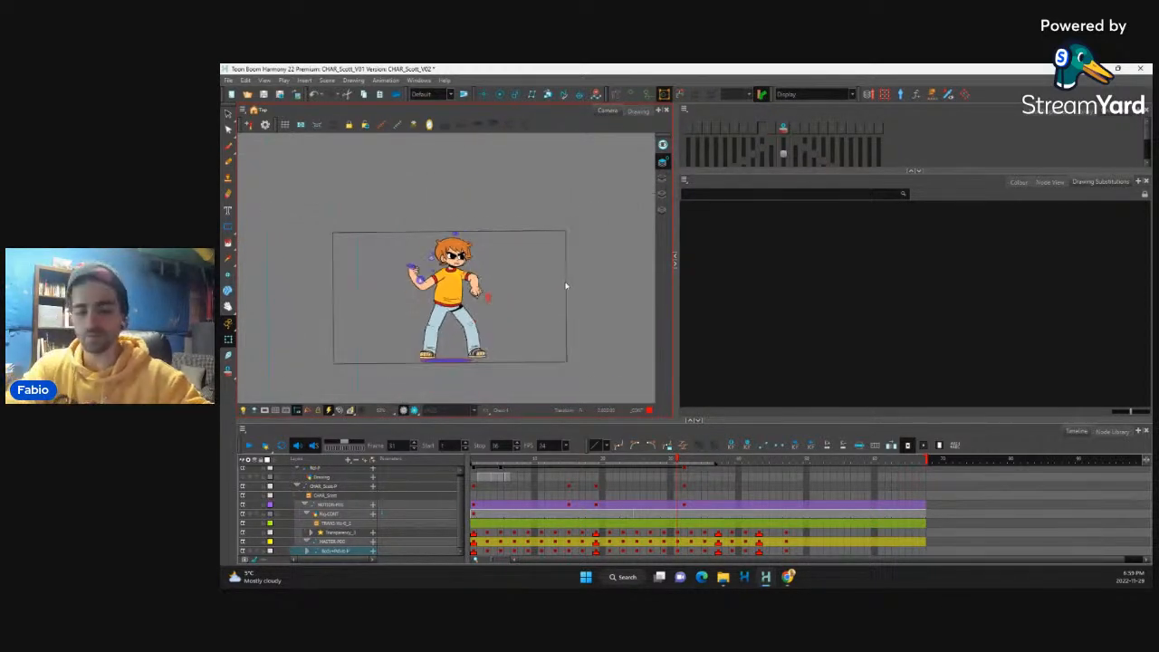
Step: Flip between frames 31 and 34 to compare the wind-up stance with the extended punch
{"action": "key", "text": "1"}
{"action": "key", "text": "comma"}
{"action": "key", "text": "period"}
{"action": "key", "text": "period"}
{"action": "key", "text": "period"}
{"action": "key", "text": "period"}
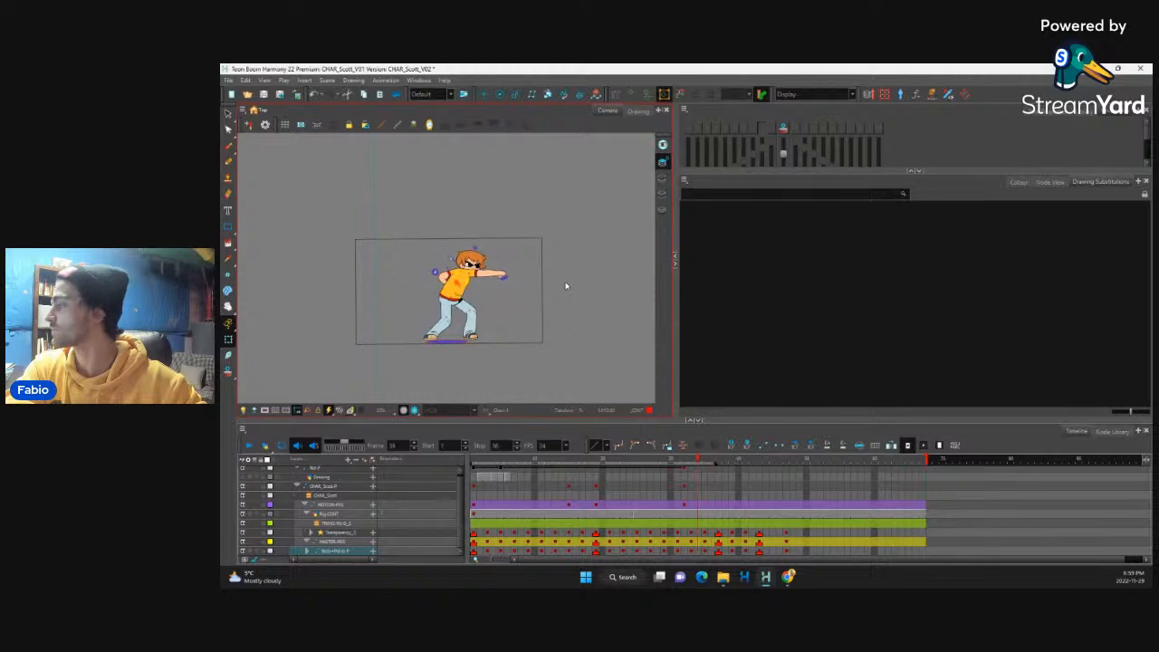
{"action": "key", "text": "comma"}
{"action": "key", "text": "period"}
{"action": "key", "text": "comma"}
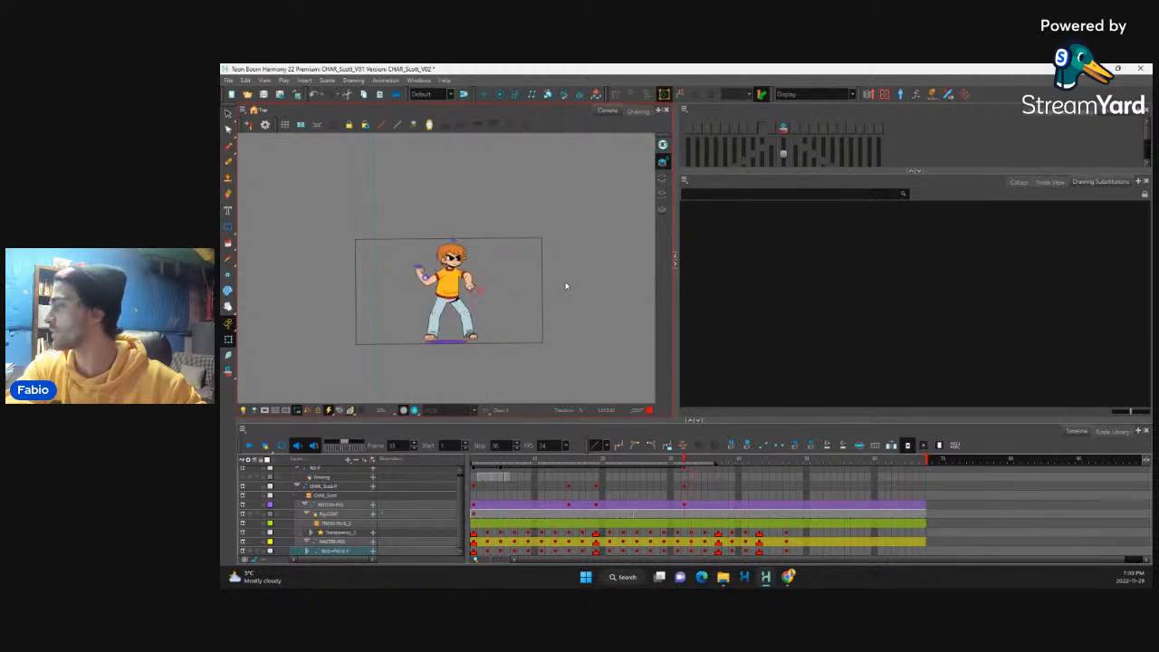
Step: Interpolate the character's frame 31 keys on the transparency, master and body peg layers to create an in-between key on frame 32
{"action": "left_click_drag", "start_coordinate": [678, 533], "coordinate": [678, 551]}
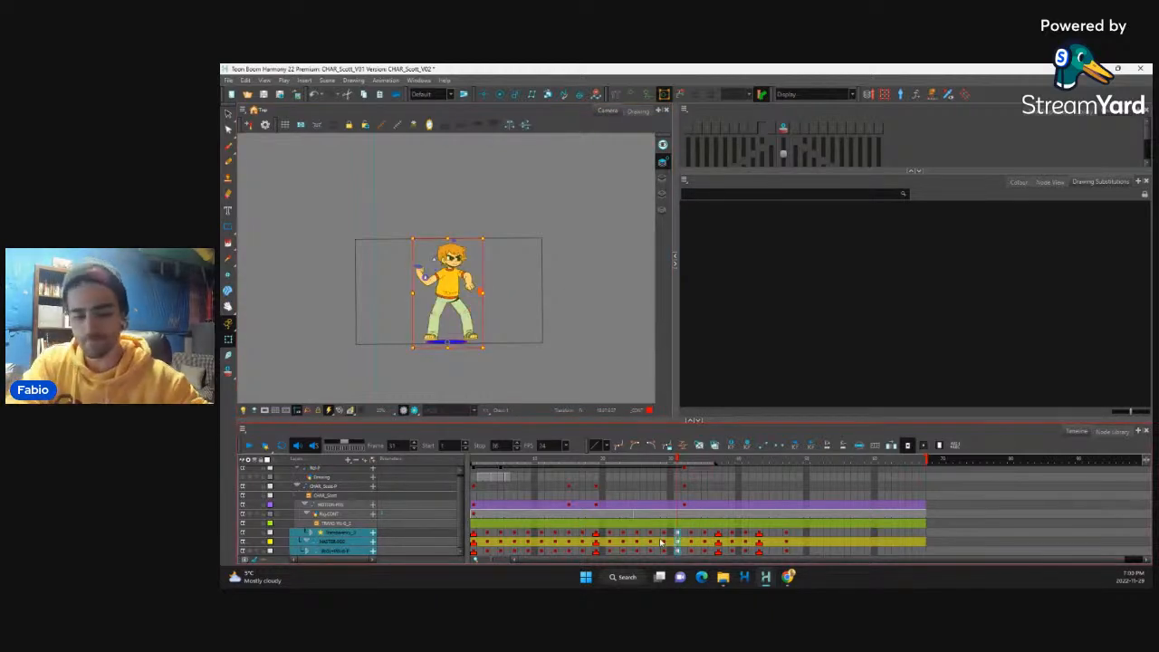
{"action": "key", "text": "period"}
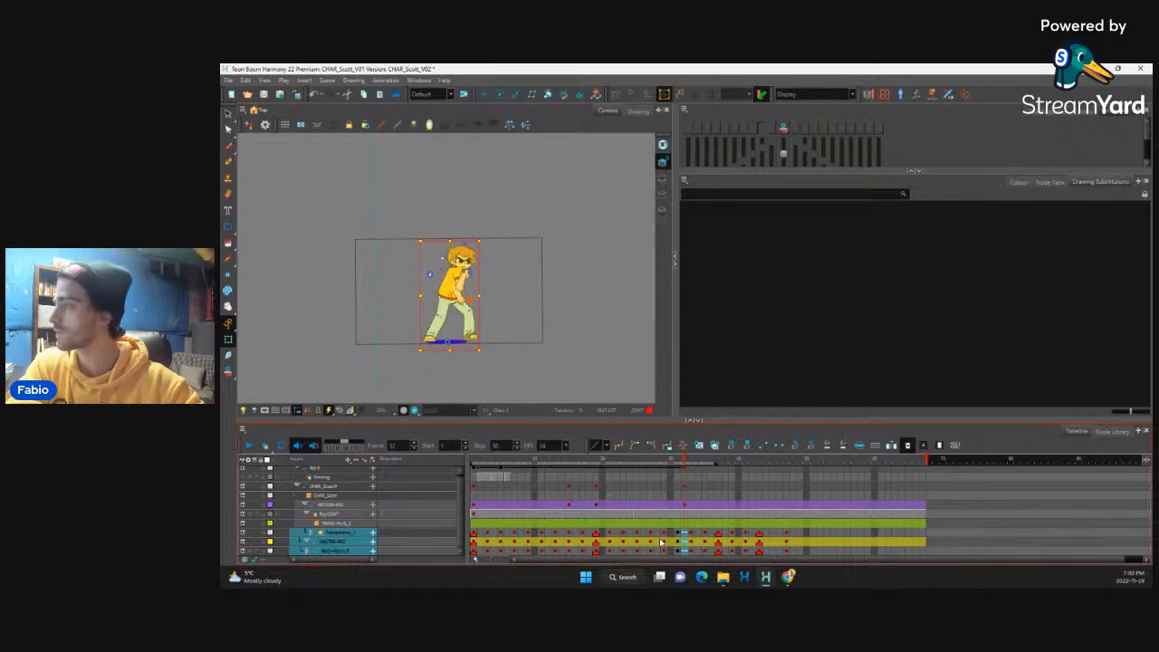
{"action": "key", "text": "comma"}
{"action": "key", "text": "period"}
{"action": "key", "text": "comma"}
{"action": "key", "text": "period"}
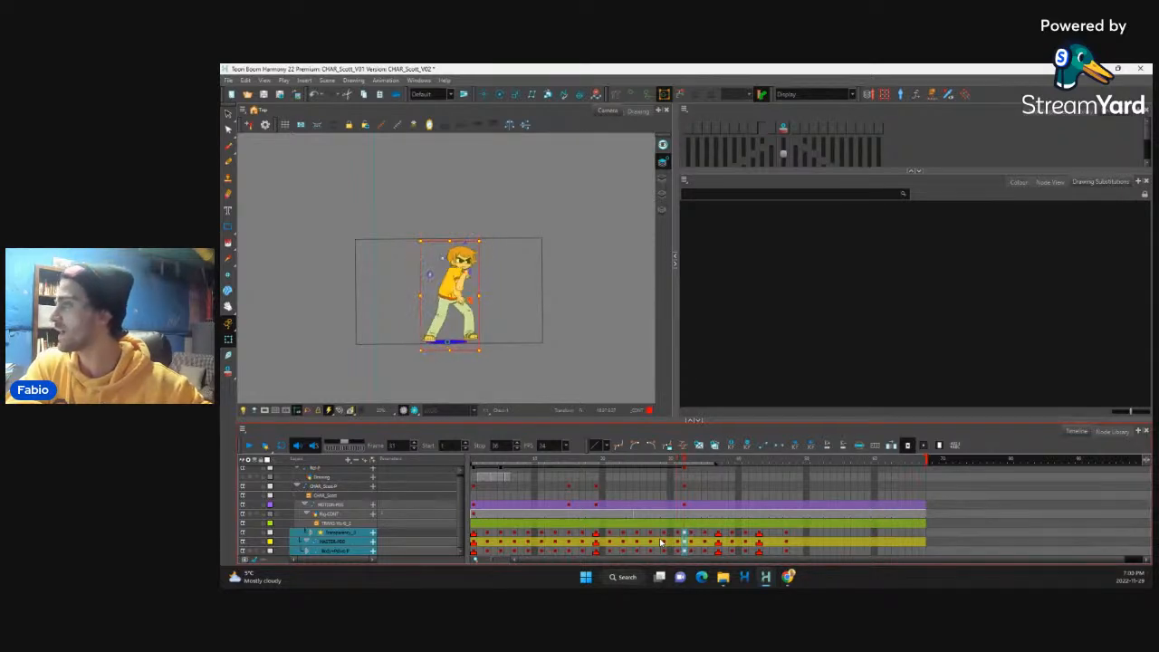
Step: Flip through frames 30 to 32 to check how the in-between on frame 32 reads in the punch motion
{"action": "key", "text": "comma"}
{"action": "key", "text": "comma"}
{"action": "key", "text": "period"}
{"action": "key", "text": "period"}
{"action": "key", "text": "comma"}
{"action": "key", "text": "comma"}
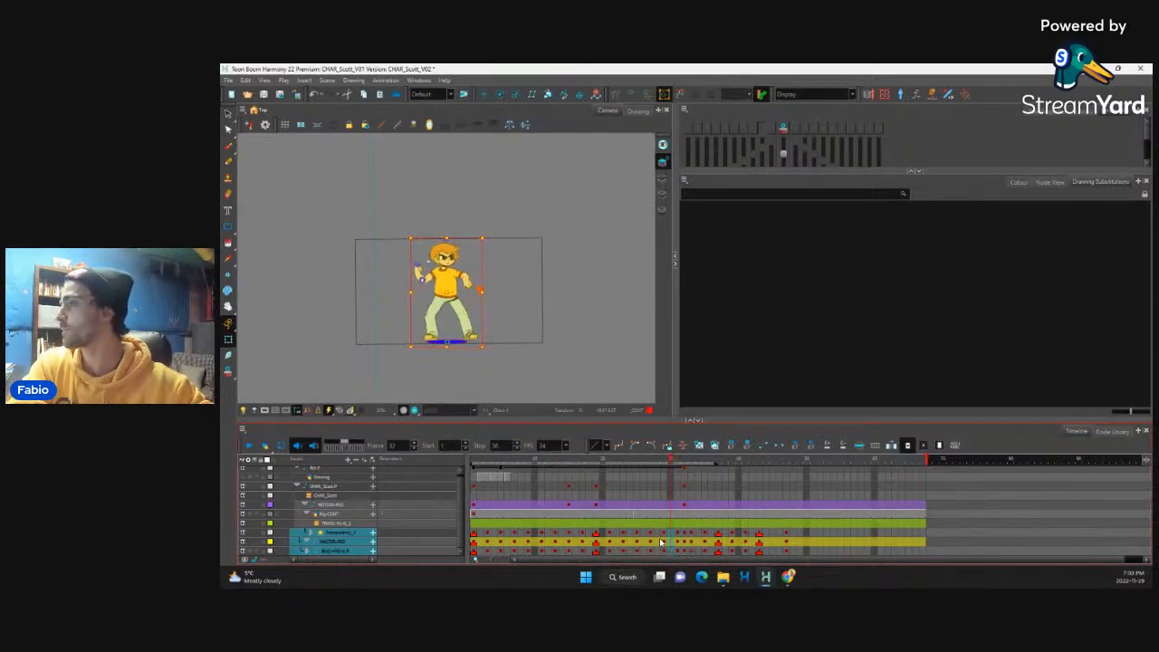
{"action": "key", "text": "period"}
{"action": "key", "text": "period"}
{"action": "key", "text": "comma"}
{"action": "key", "text": "period"}
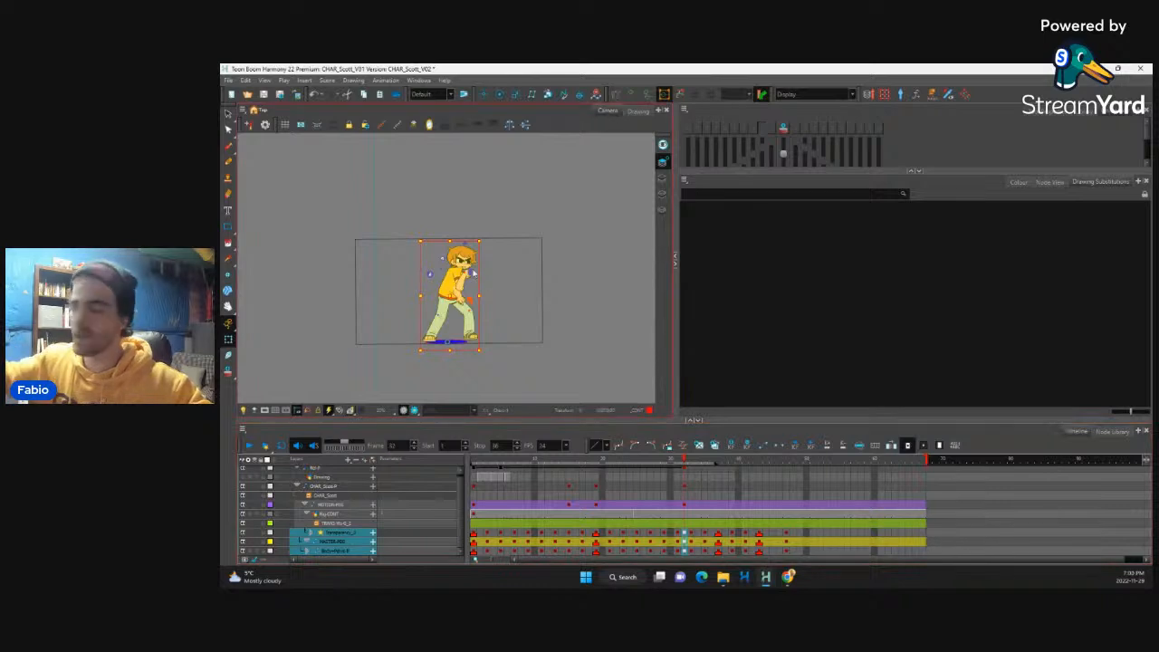
Step: Swing the punching arm's forearm down on frame 32 and rotate the whole arm so the forearm points forward across the torso
{"action": "scroll", "coordinate": [477, 272], "scroll_direction": "up", "scroll_amount": 5}
{"action": "left_click", "coordinate": [531, 279]}
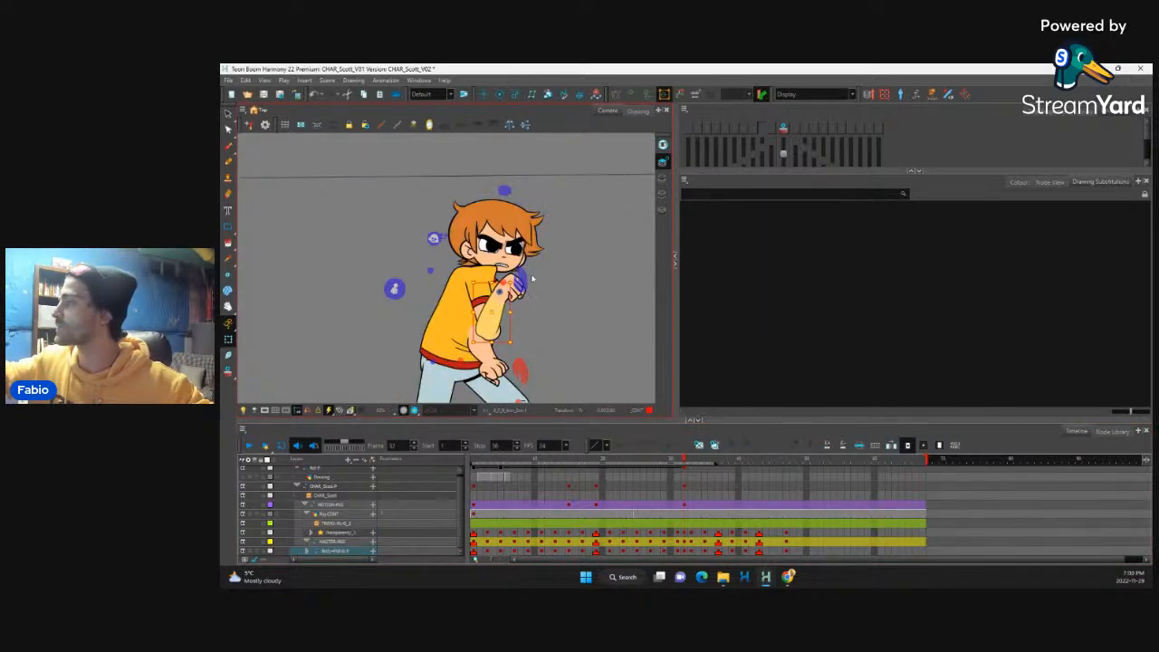
{"action": "key", "text": "b"}
{"action": "key", "text": "b"}
{"action": "mouse_move", "coordinate": [536, 262]}
{"action": "left_mouse_down"}
{"action": "mouse_move", "coordinate": [554, 336]}
{"action": "mouse_move", "coordinate": [543, 376]}
{"action": "mouse_move", "coordinate": [513, 390]}
{"action": "left_mouse_up"}
{"action": "key", "text": "b"}
{"action": "key", "text": "shift+b"}
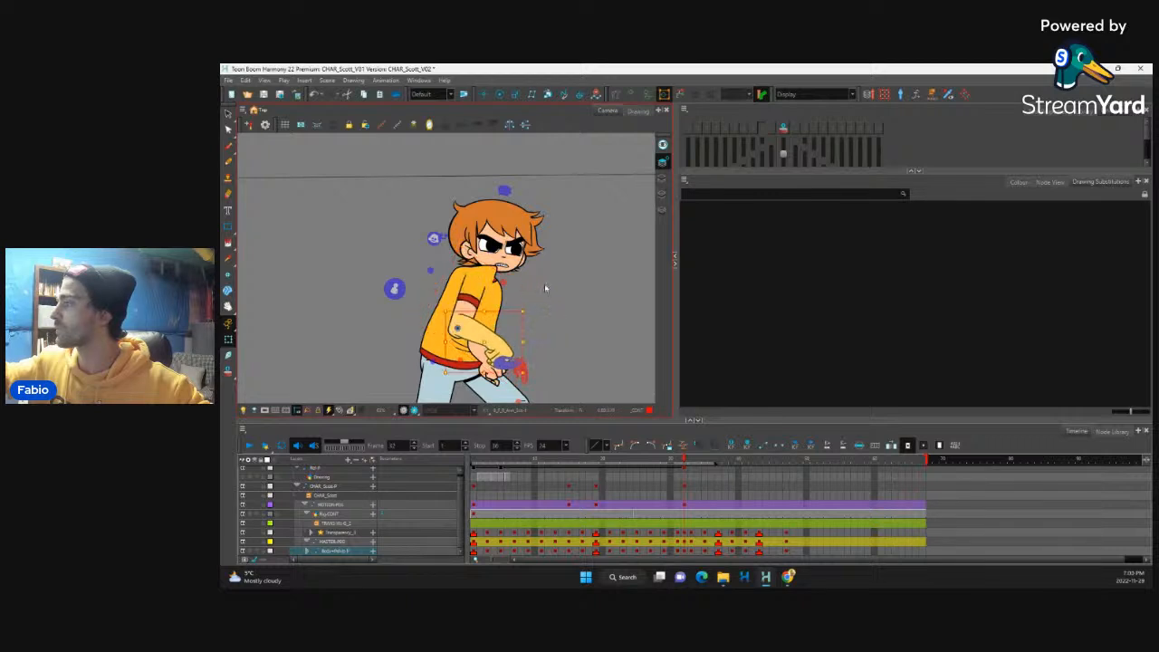
{"action": "left_click_drag", "start_coordinate": [528, 305], "coordinate": [519, 323]}
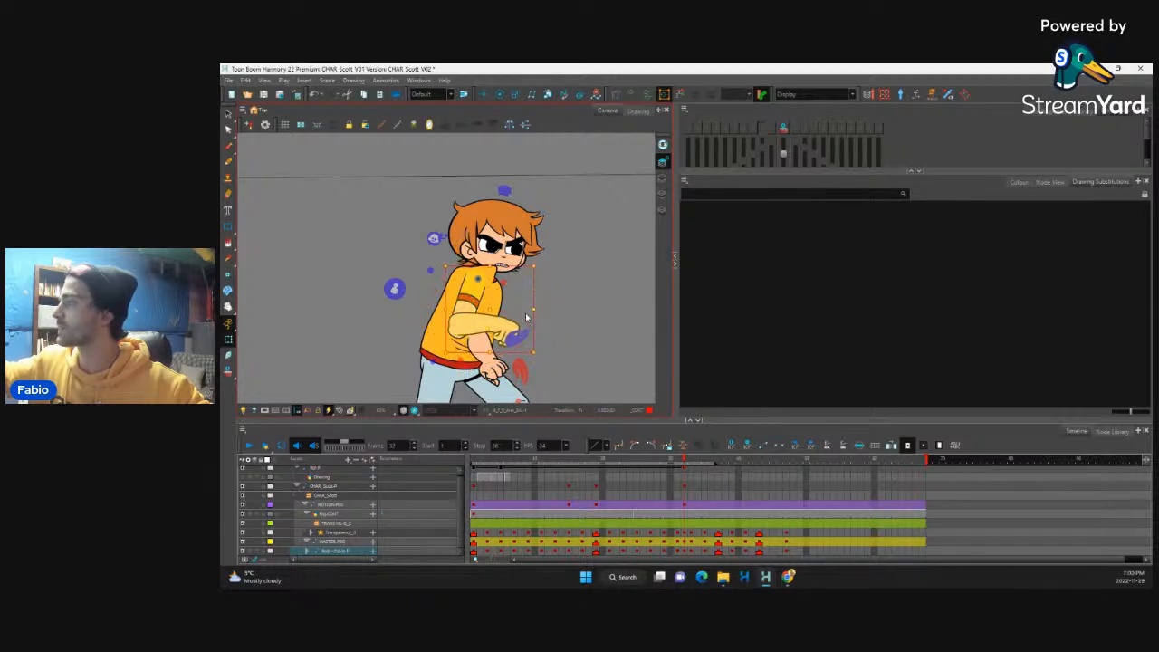
Step: Turn on onion skin with two next frames and stretch the punching forearm and hand forward into a smear on frame 32
{"action": "left_click", "coordinate": [513, 328]}
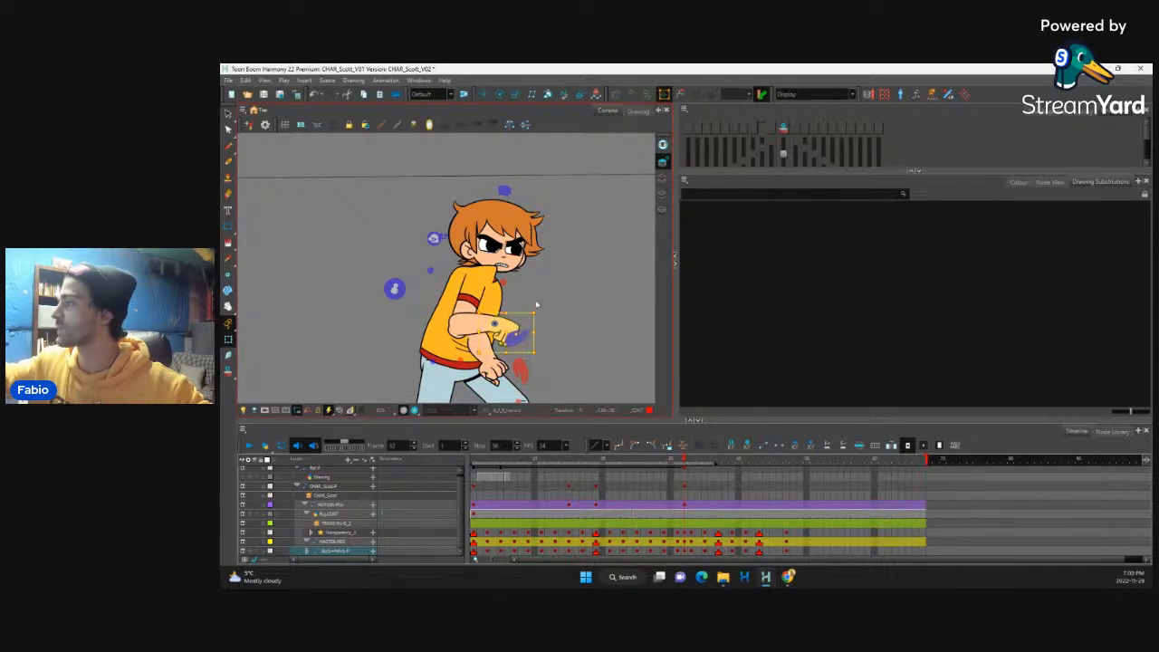
{"action": "key", "text": "b"}
{"action": "left_click", "coordinate": [783, 129]}
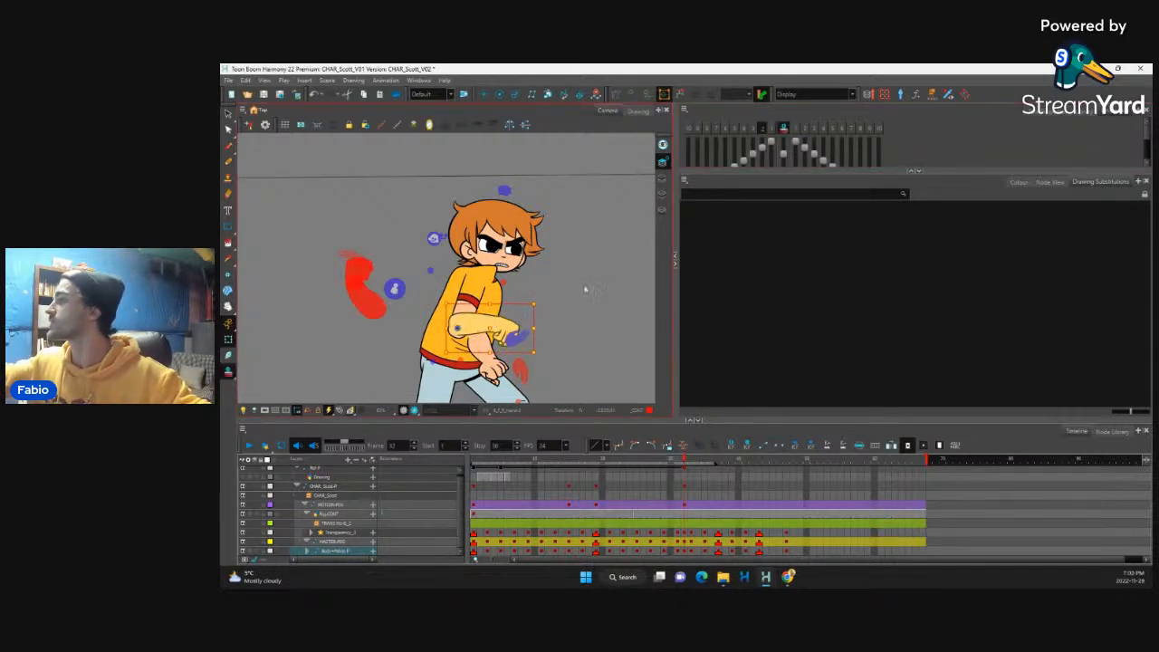
{"action": "left_click", "coordinate": [804, 130]}
{"action": "left_click_drag", "start_coordinate": [522, 339], "coordinate": [566, 357]}
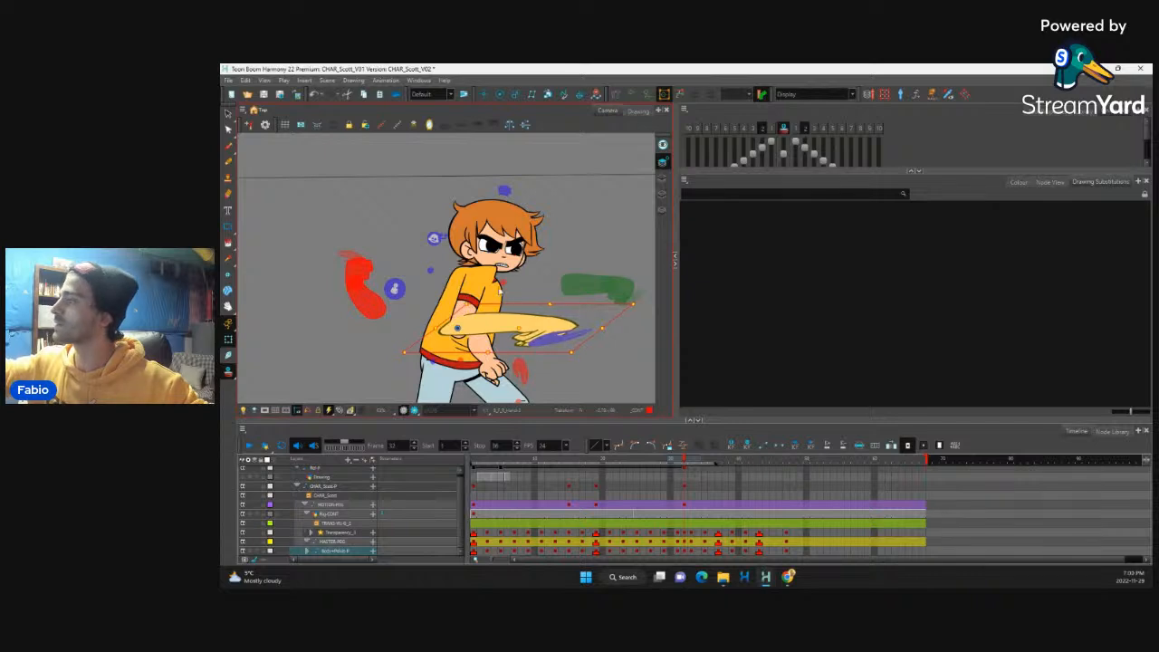
Step: Stretch the punching arm's upper arm backward past the torso on frame 32 and pull the forearm and hand slightly back
{"action": "key", "text": "b"}
{"action": "left_click", "coordinate": [466, 310]}
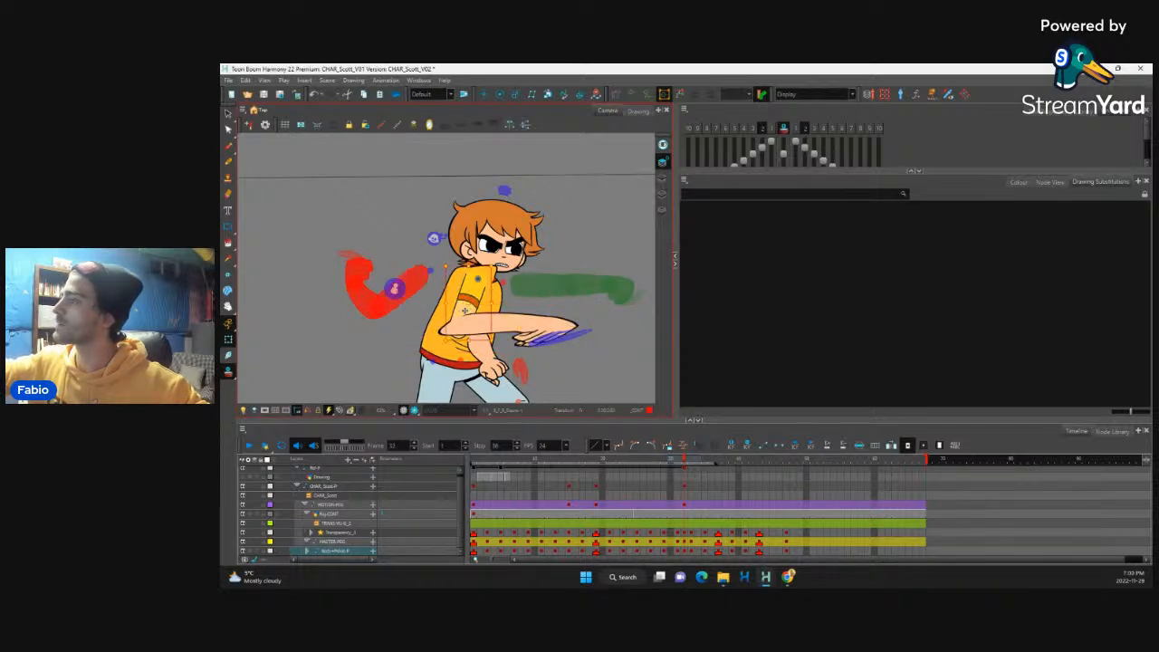
{"action": "left_click_drag", "start_coordinate": [492, 302], "coordinate": [513, 303]}
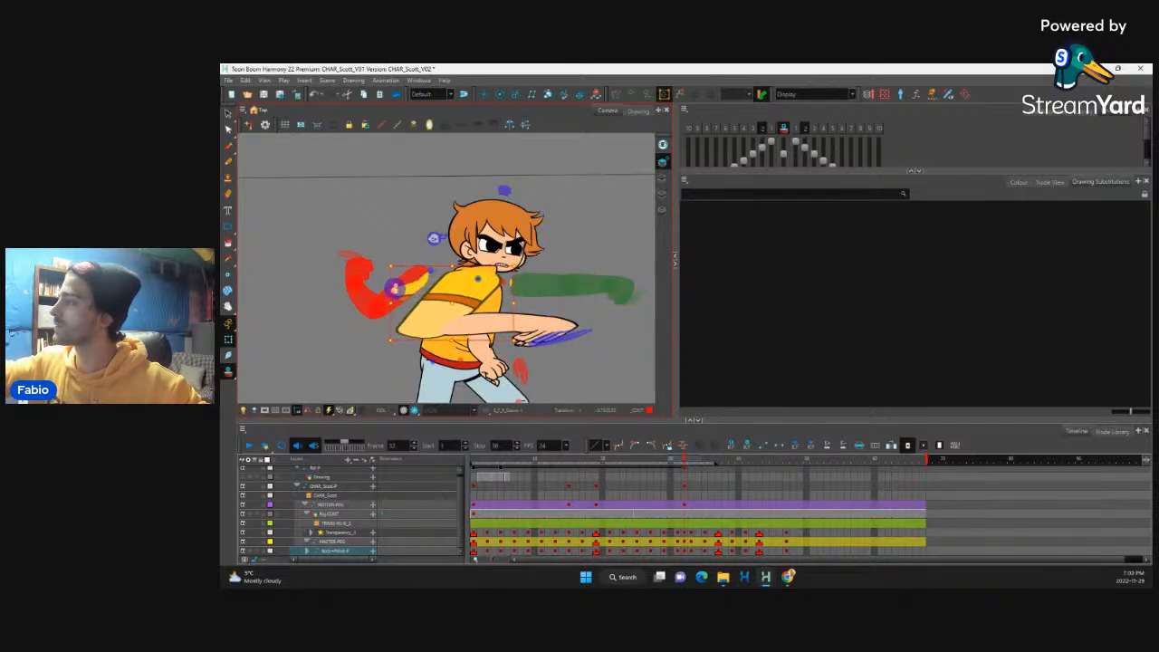
{"action": "left_click", "coordinate": [498, 343]}
{"action": "left_click", "coordinate": [538, 335]}
{"action": "key", "text": "b"}
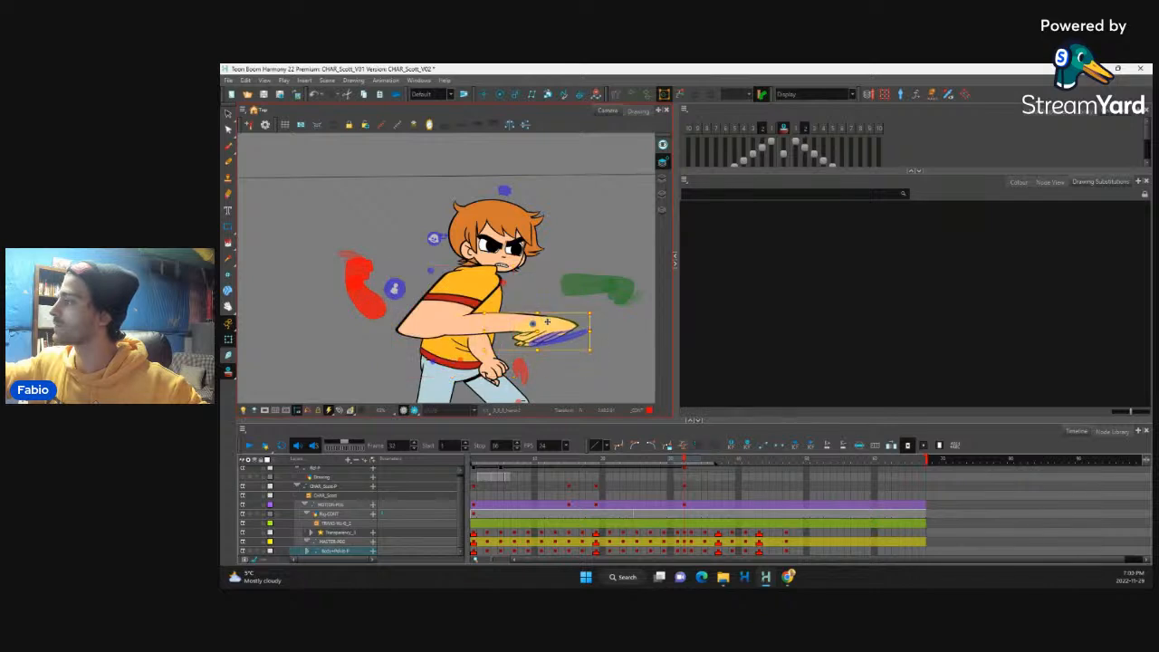
{"action": "key", "text": "b"}
{"action": "left_click_drag", "start_coordinate": [548, 327], "coordinate": [538, 330]}
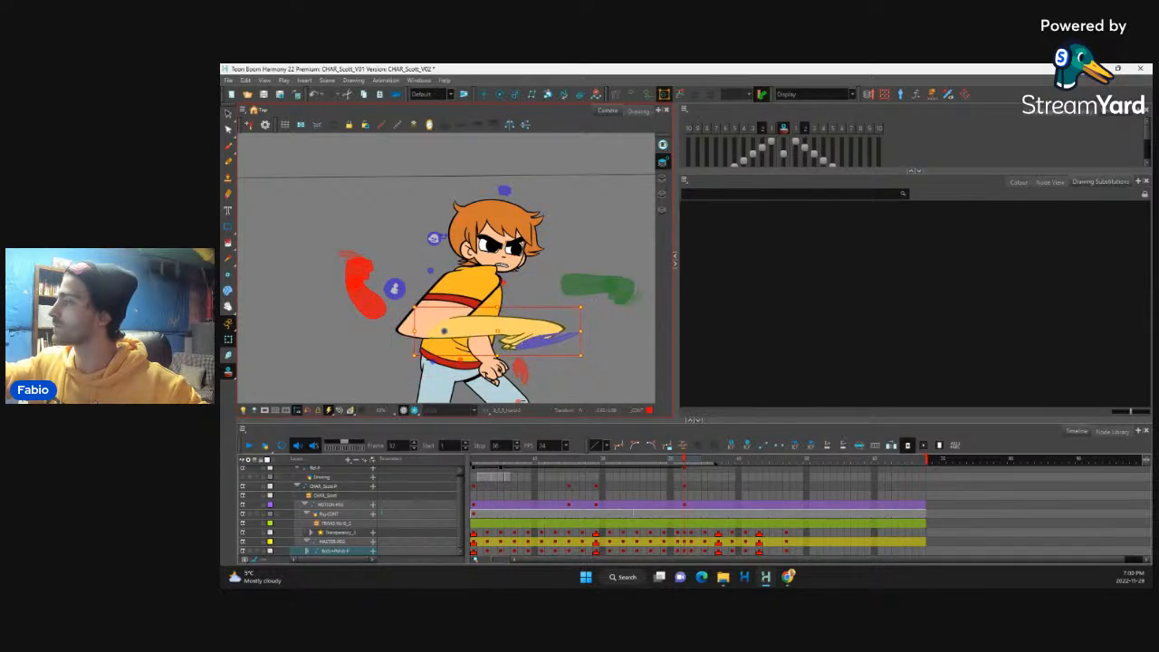
Step: Tuck the other arm's forearm behind the torso on frame 32 and scrub the neighbouring frames to check the motion
{"action": "left_click", "coordinate": [498, 370]}
{"action": "key", "text": "b"}
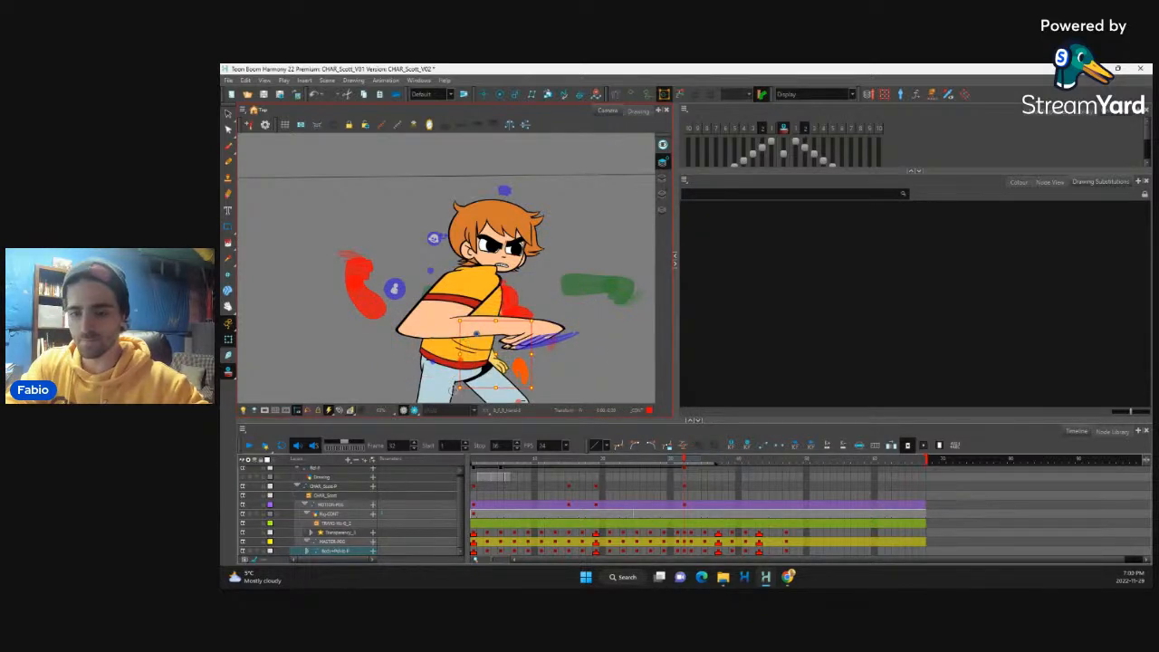
{"action": "key", "text": "1"}
{"action": "key", "text": "1"}
{"action": "key", "text": "1"}
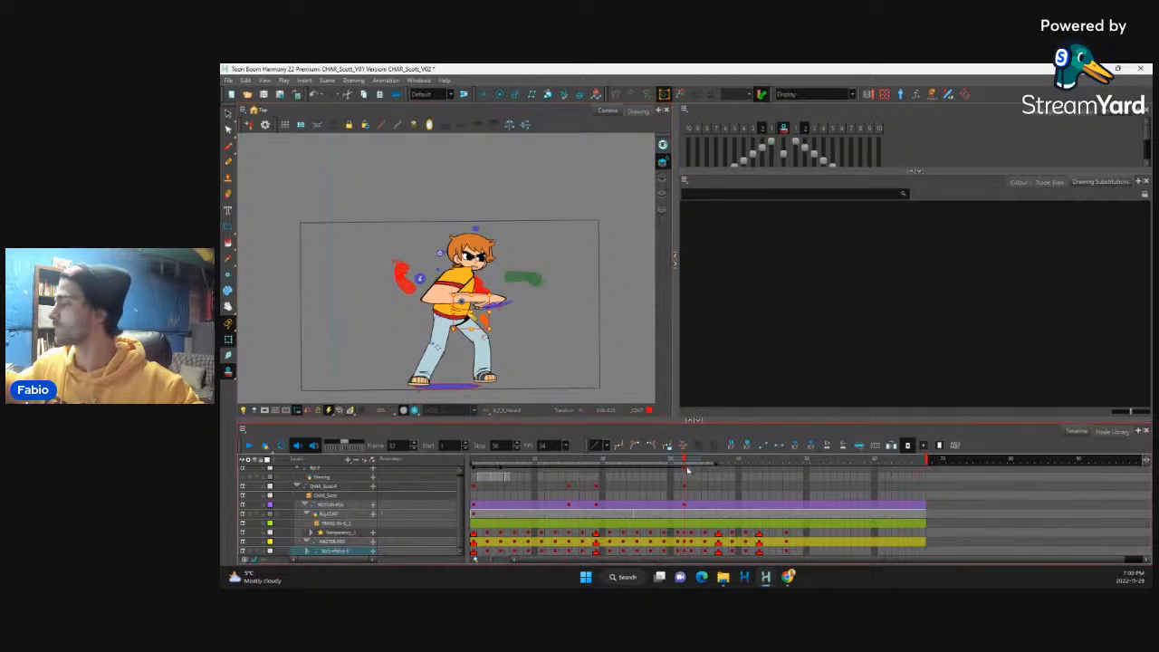
{"action": "left_click_drag", "start_coordinate": [688, 470], "coordinate": [684, 435]}
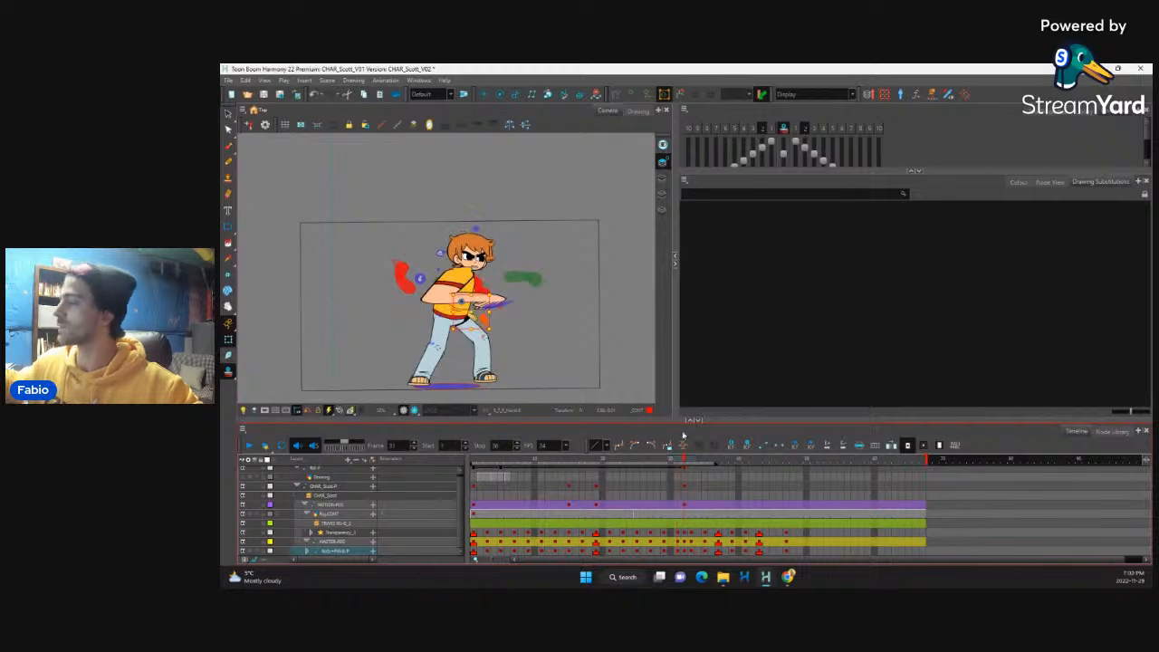
Step: Raise the punching arm on frame 32 so the elbow and forearm cross the chest closer to shoulder height
{"action": "scroll", "coordinate": [515, 286], "scroll_direction": "up", "scroll_amount": 3}
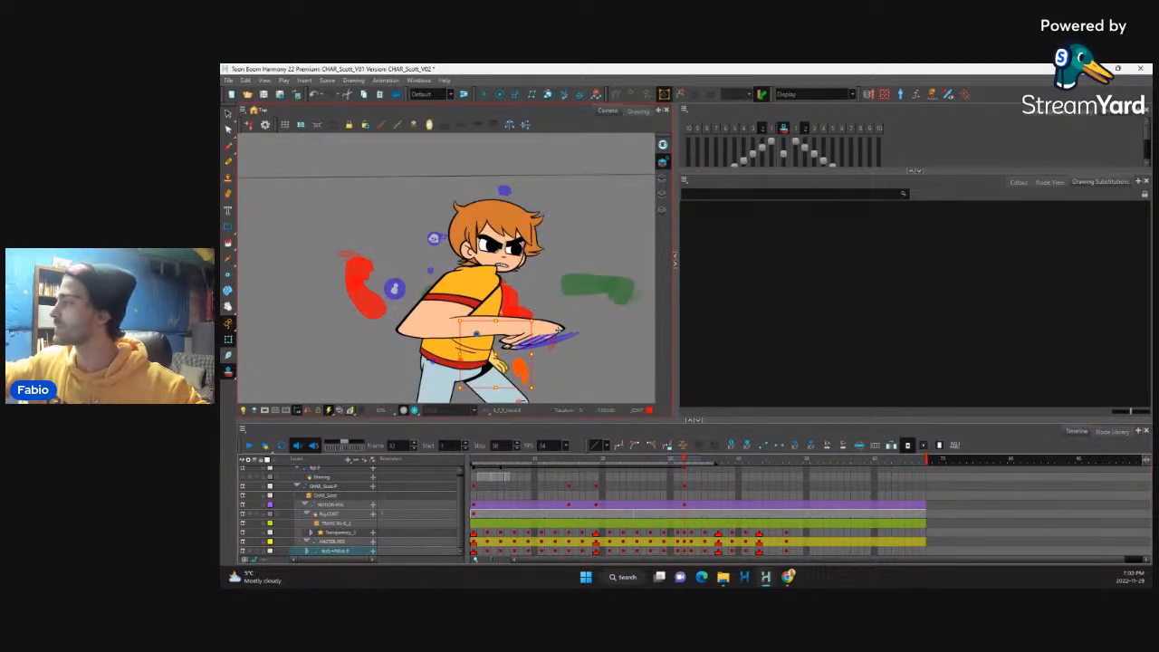
{"action": "left_click", "coordinate": [558, 329]}
{"action": "key", "text": "b"}
{"action": "key", "text": "b"}
{"action": "left_click_drag", "start_coordinate": [498, 328], "coordinate": [460, 333]}
{"action": "key", "text": "b"}
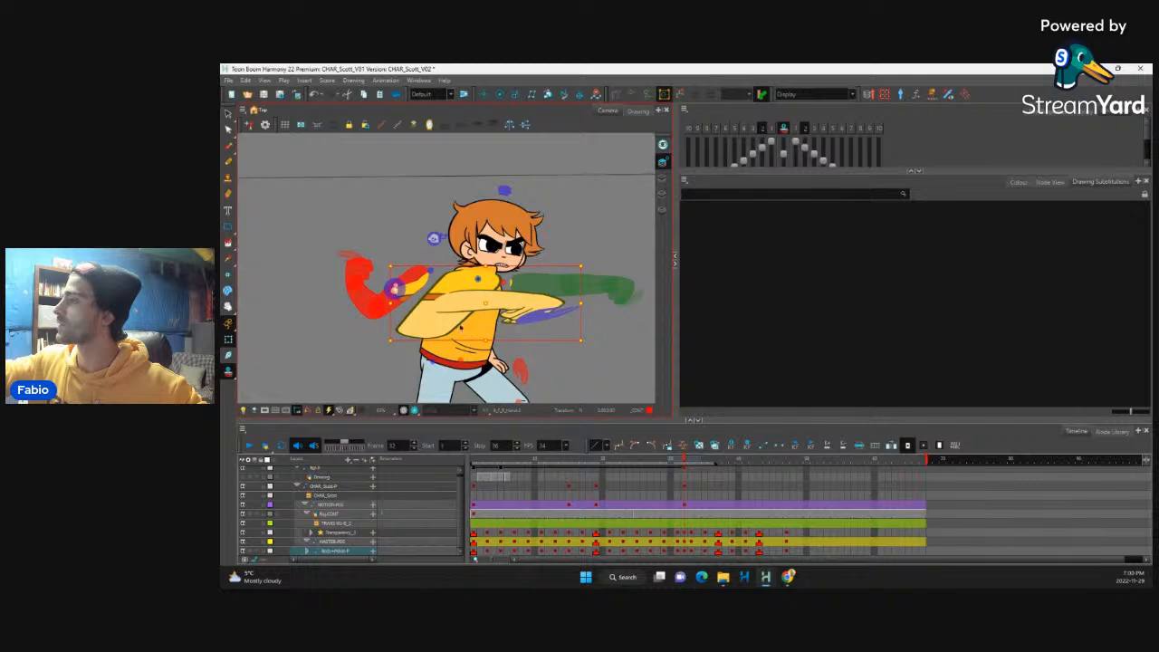
{"action": "left_click", "coordinate": [464, 313]}
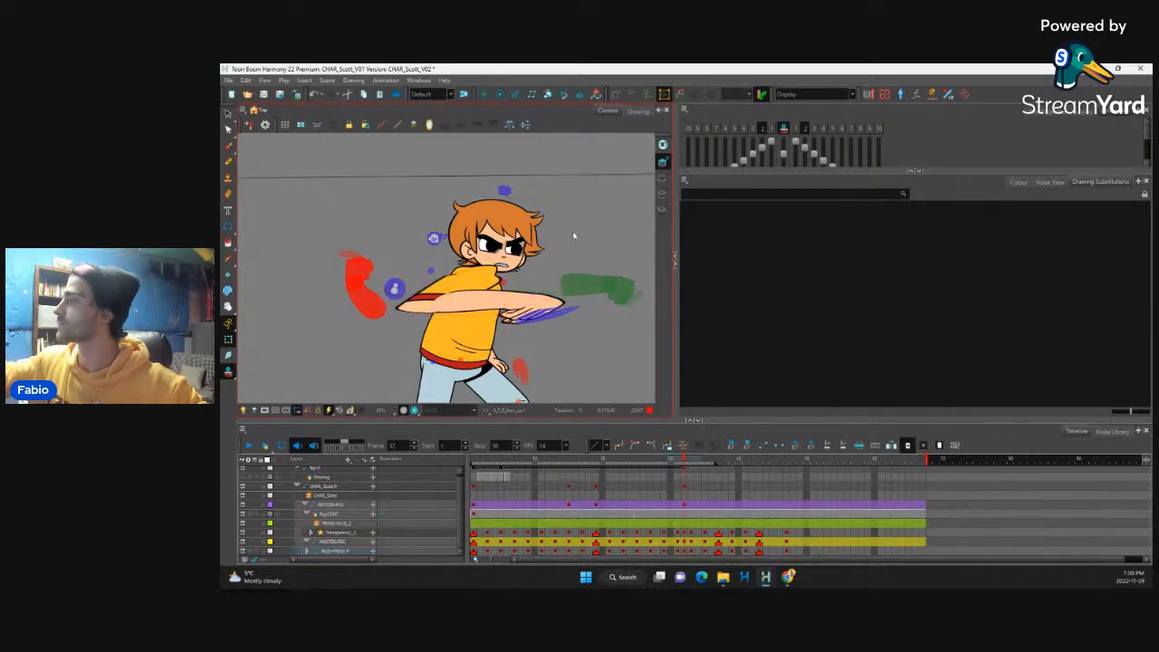
Step: Scrub back through the frames before the punch and play the animation to review the new in-between
{"action": "left_click", "coordinate": [667, 470]}
{"action": "left_click_drag", "start_coordinate": [667, 471], "coordinate": [617, 461]}
{"action": "key", "text": "1"}
{"action": "key", "text": "1"}
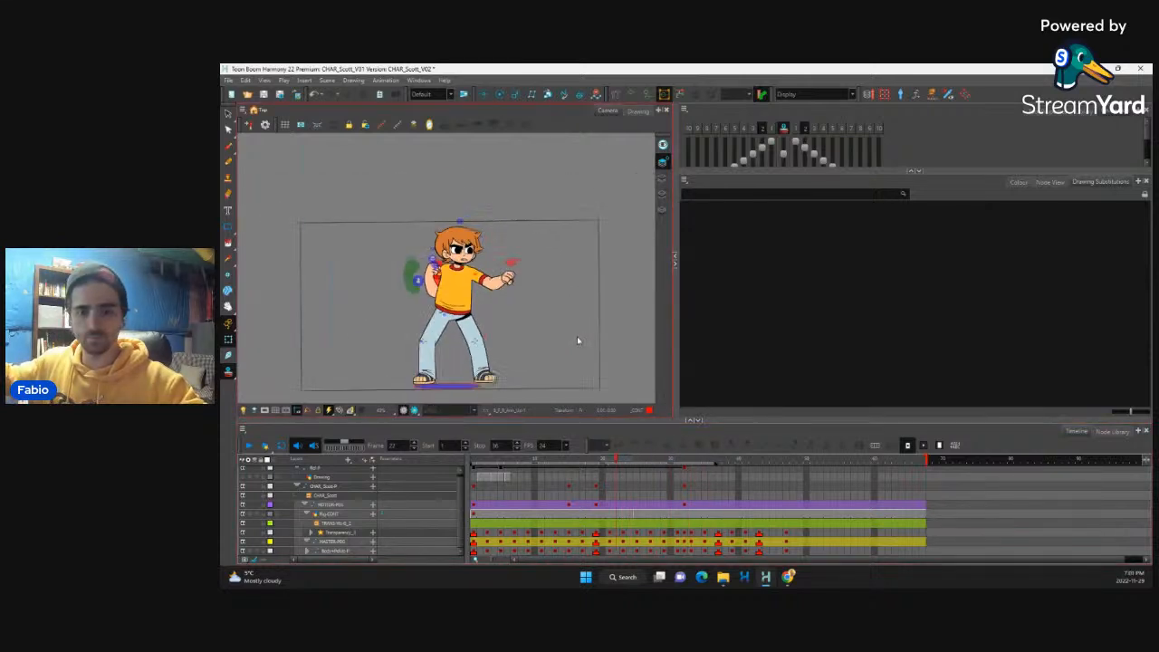
{"action": "key", "text": "1"}
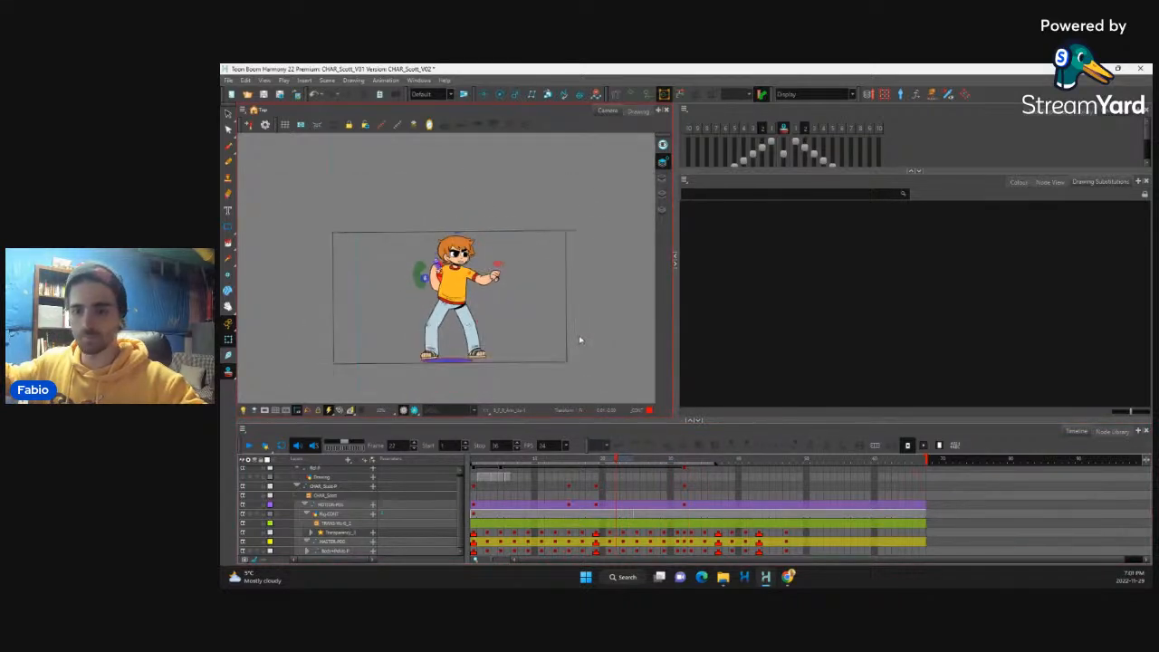
{"action": "left_click", "coordinate": [249, 446]}
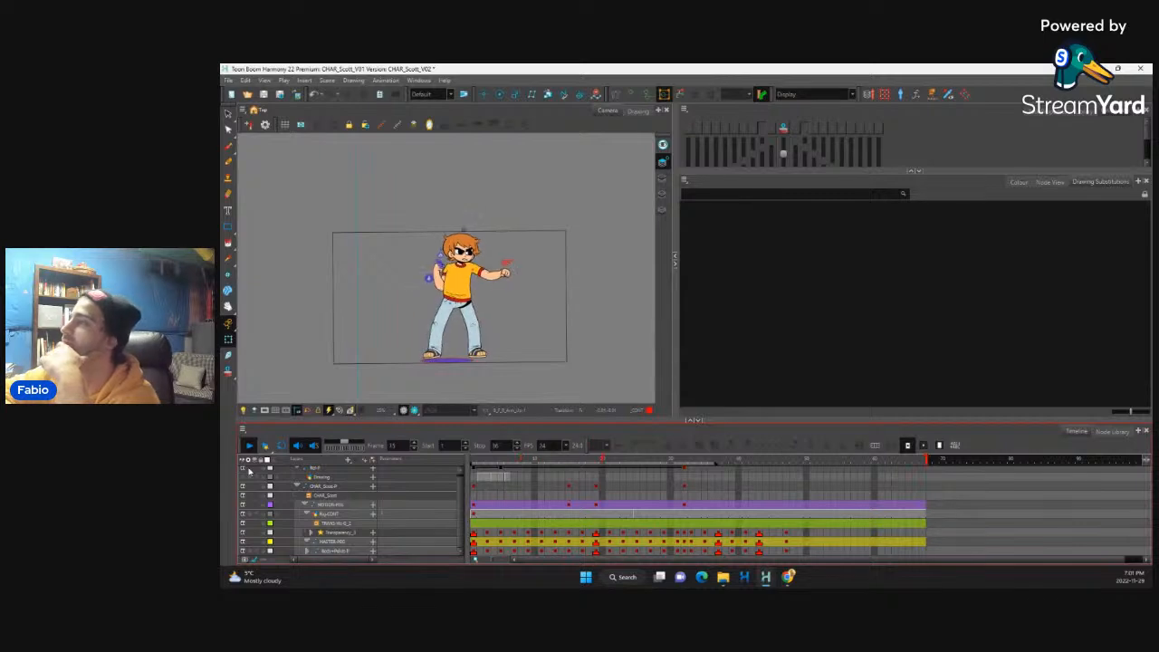
Step: Flip back and forth through the stance and punch keys, and play the animation from the start to judge its timing
{"action": "left_click", "coordinate": [612, 535]}
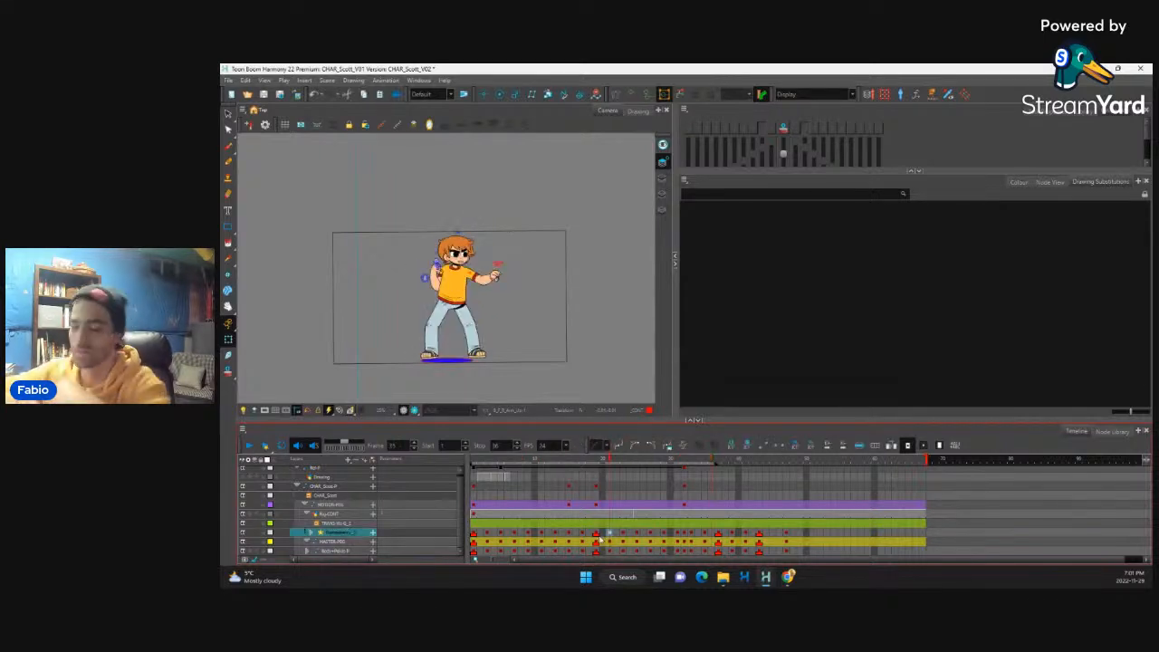
{"action": "key", "text": "period"}
{"action": "key", "text": "period"}
{"action": "key", "text": "period"}
{"action": "key", "text": "period"}
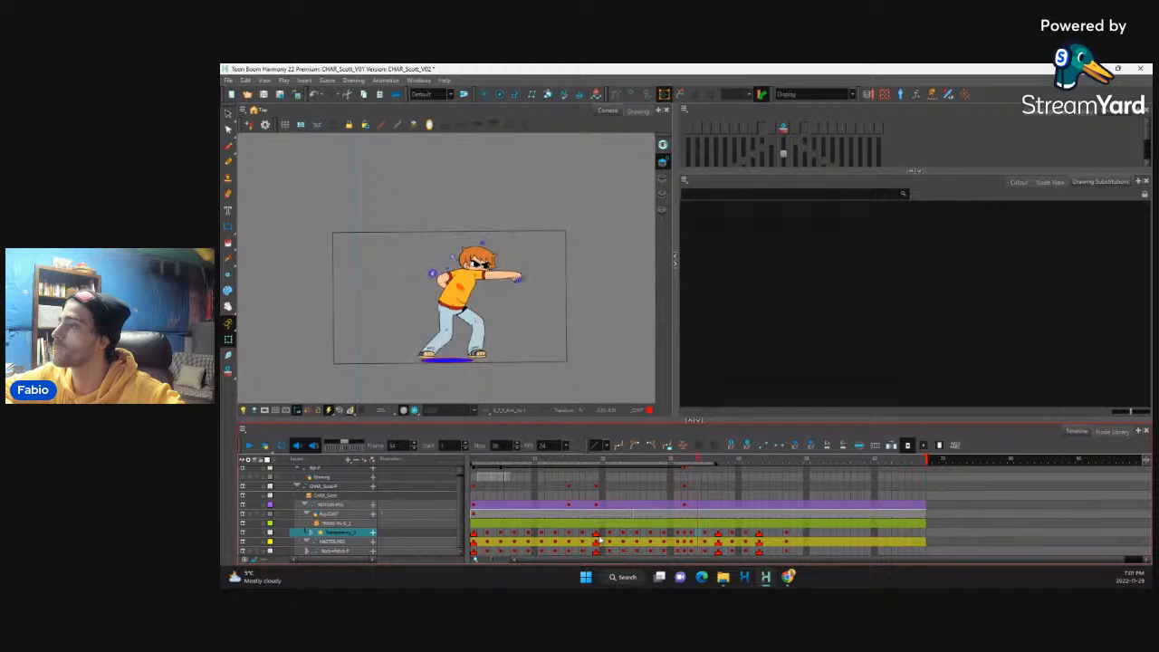
{"action": "key", "text": "comma"}
{"action": "key", "text": "comma"}
{"action": "key", "text": "comma"}
{"action": "key", "text": "comma"}
{"action": "key", "text": "comma"}
{"action": "key", "text": "comma"}
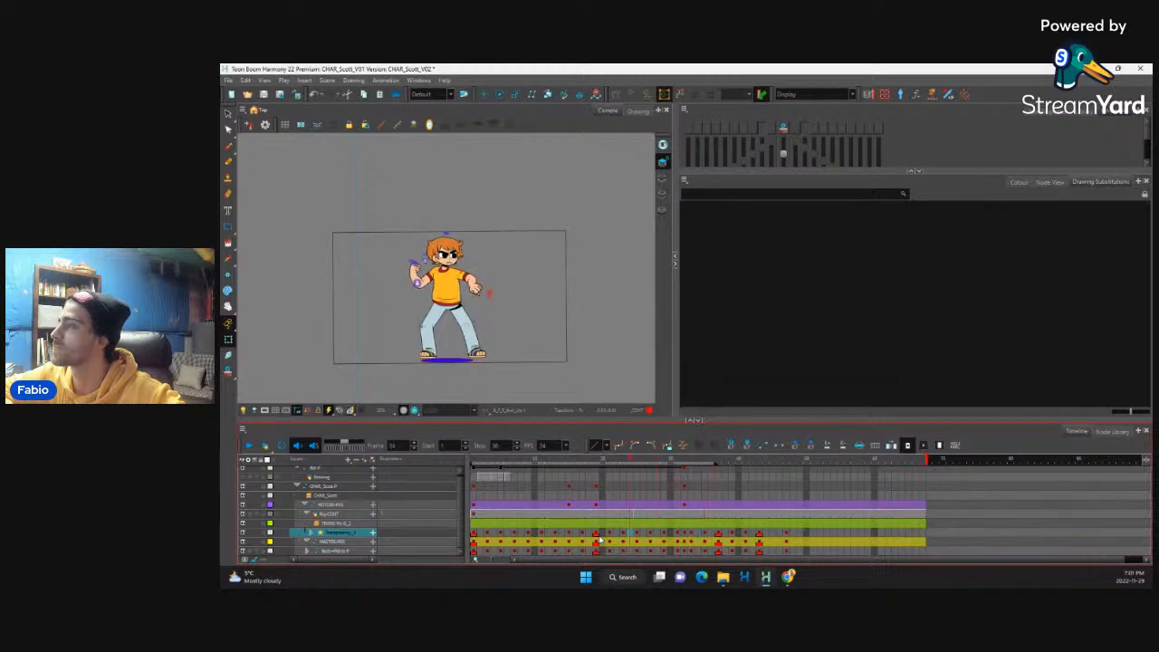
{"action": "key", "text": "period"}
{"action": "key", "text": "period"}
{"action": "key", "text": "period"}
{"action": "key", "text": "period"}
{"action": "key", "text": "period"}
{"action": "key", "text": "period"}
{"action": "key", "text": "period"}
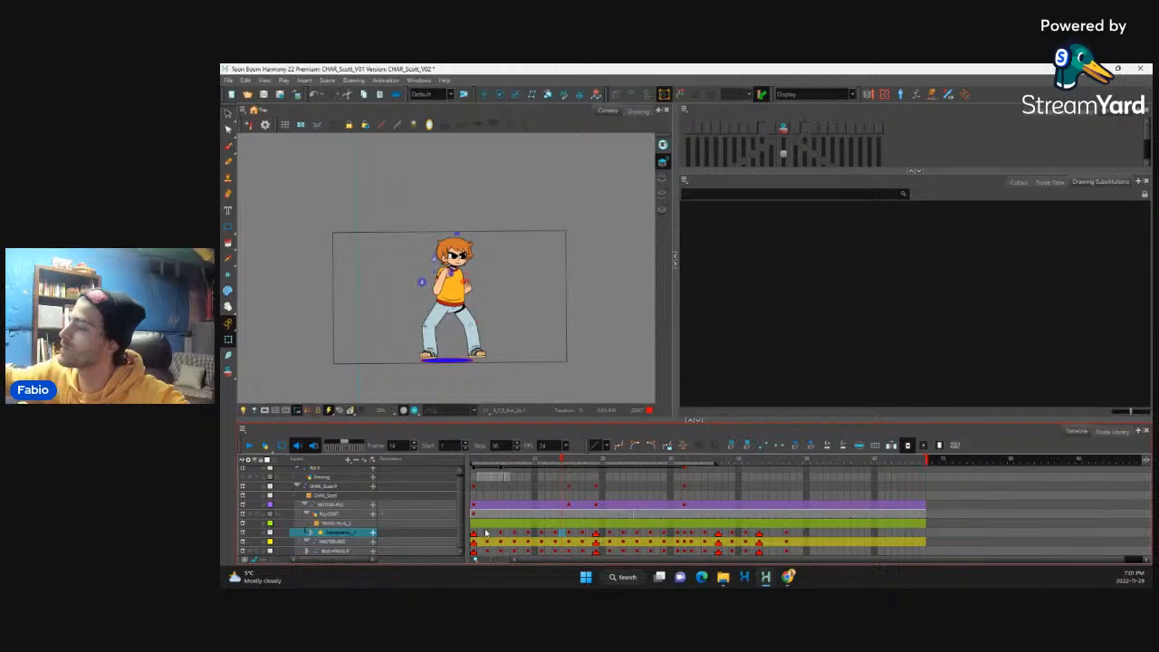
{"action": "mouse_move", "coordinate": [493, 467]}
{"action": "left_mouse_down"}
{"action": "mouse_move", "coordinate": [644, 471]}
{"action": "mouse_move", "coordinate": [607, 491]}
{"action": "mouse_move", "coordinate": [623, 495]}
{"action": "mouse_move", "coordinate": [738, 482]}
{"action": "mouse_move", "coordinate": [577, 509]}
{"action": "mouse_move", "coordinate": [464, 498]}
{"action": "left_mouse_up"}
{"action": "left_click", "coordinate": [250, 446]}
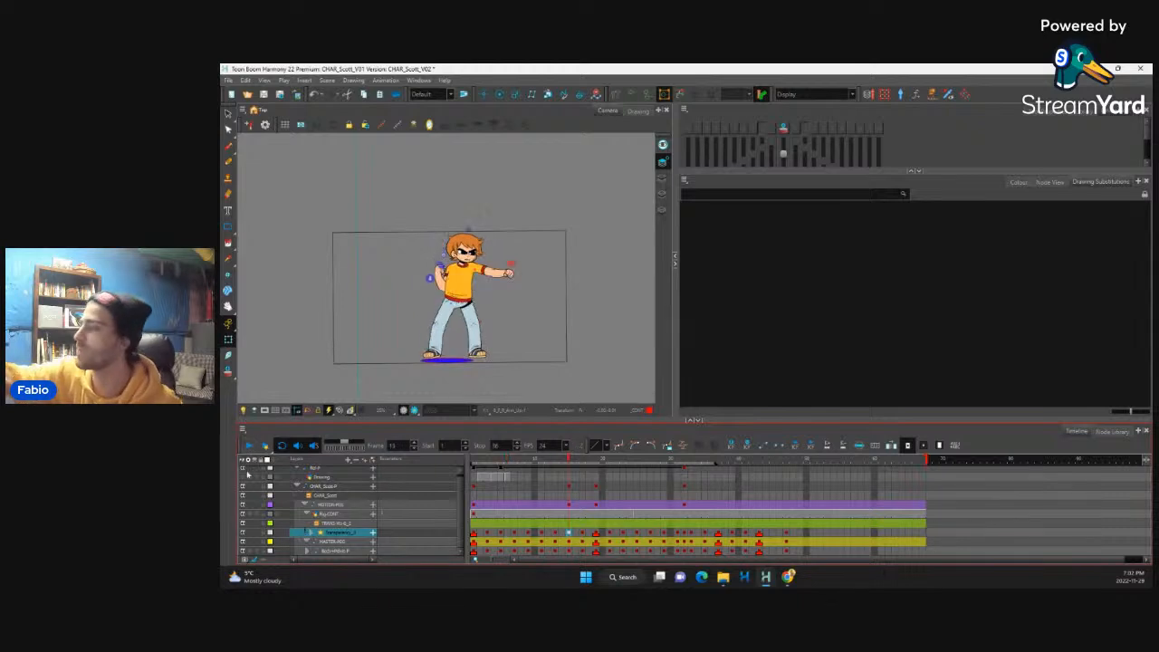
Step: Extend the playback range to frame 44 and flip through the keys from the punch to the kick and final stance
{"action": "left_click_drag", "start_coordinate": [732, 466], "coordinate": [770, 465]}
{"action": "left_click", "coordinate": [719, 533]}
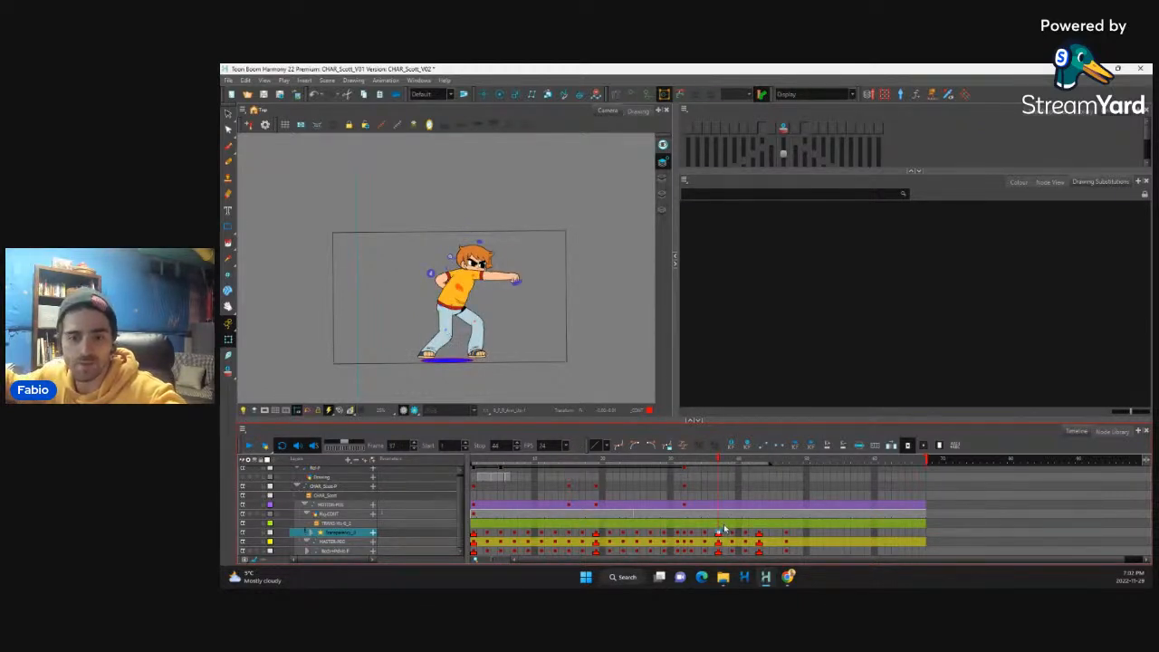
{"action": "left_click", "coordinate": [729, 530]}
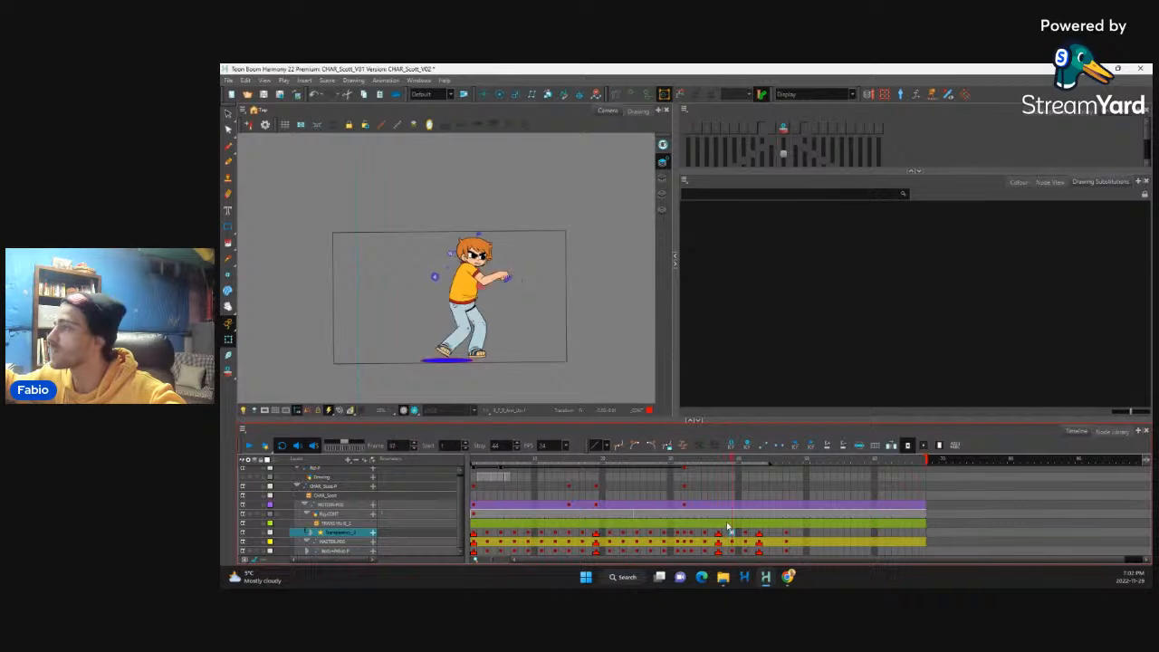
{"action": "left_click", "coordinate": [742, 503]}
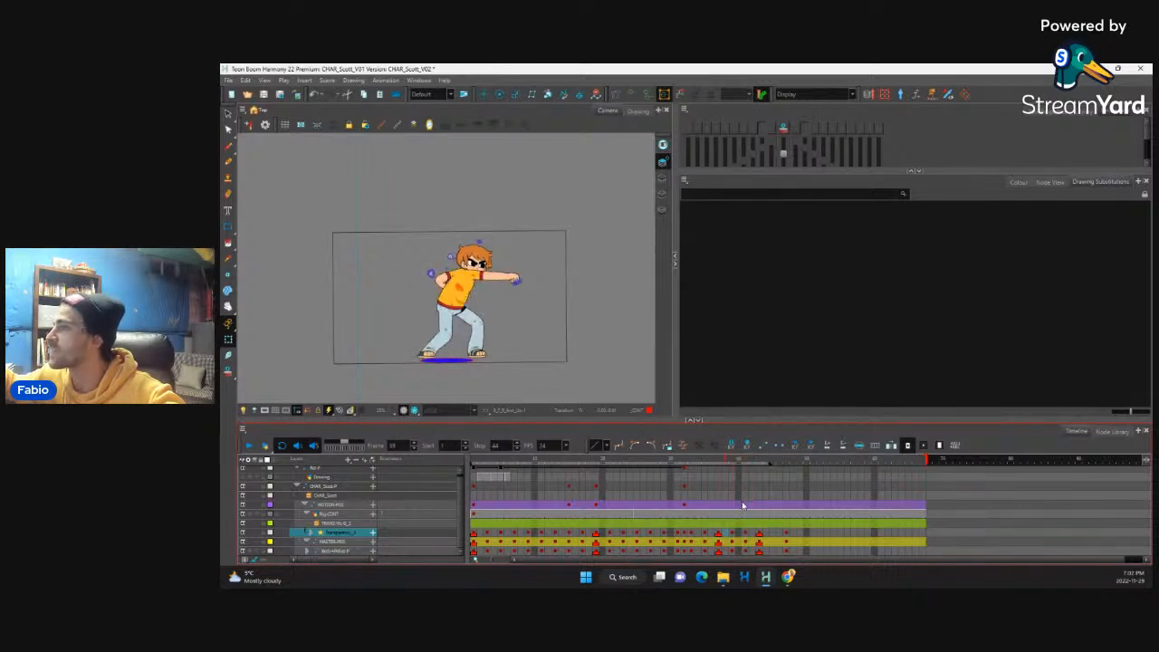
{"action": "key", "text": "period"}
{"action": "key", "text": "period"}
{"action": "key", "text": "period"}
{"action": "key", "text": "period"}
{"action": "key", "text": "period"}
{"action": "key", "text": "period"}
{"action": "key", "text": "period"}
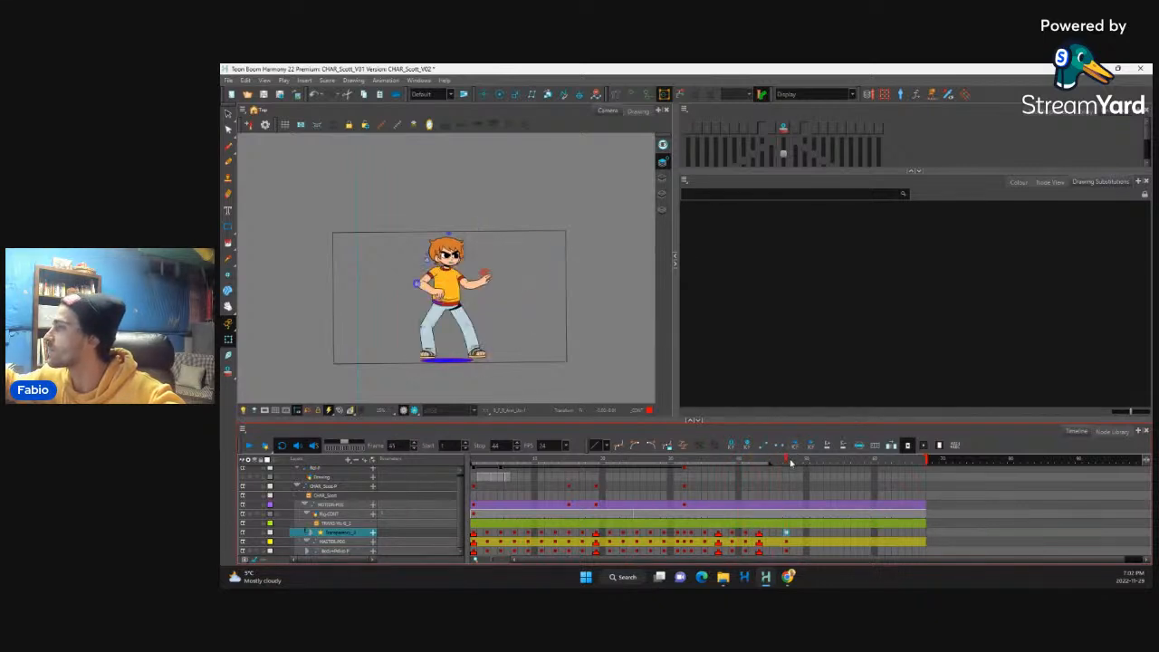
{"action": "key", "text": "comma"}
{"action": "key", "text": "comma"}
{"action": "key", "text": "comma"}
{"action": "key", "text": "comma"}
{"action": "key", "text": "comma"}
{"action": "key", "text": "period"}
{"action": "key", "text": "period"}
Step: Move the final stance keys to frame 51 and add keys holding the kick pose on frame 47 on the transparency, master and body peg layers
{"action": "mouse_move", "coordinate": [786, 533]}
{"action": "left_mouse_down"}
{"action": "mouse_move", "coordinate": [789, 553]}
{"action": "mouse_move", "coordinate": [813, 534]}
{"action": "left_mouse_up"}
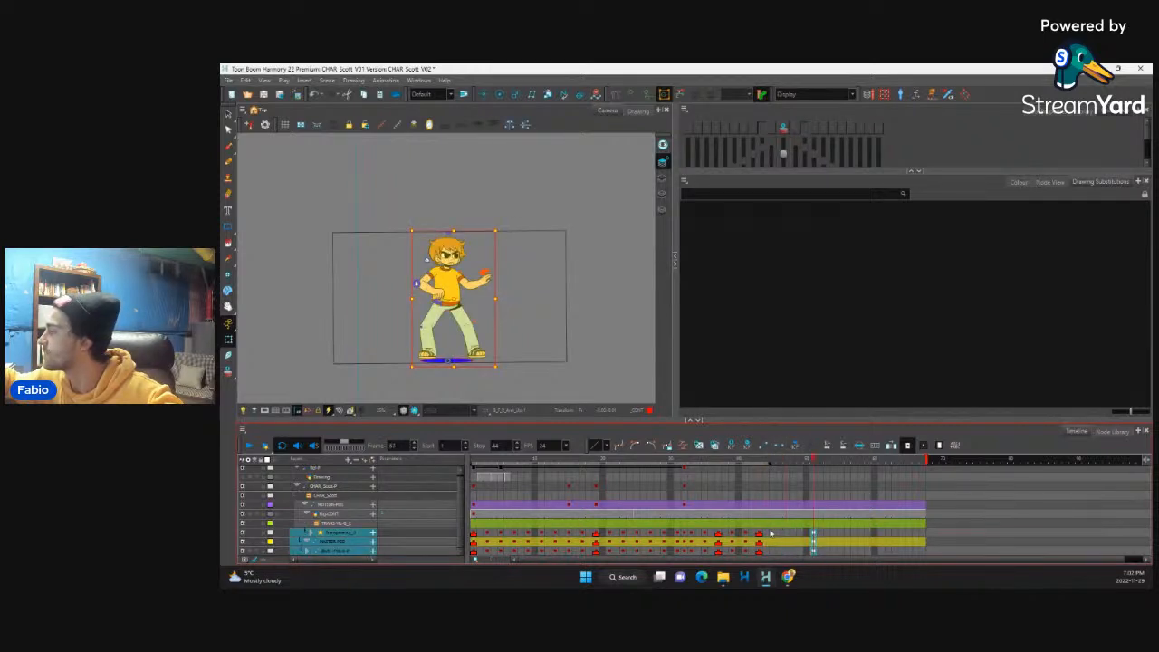
{"action": "left_click", "coordinate": [760, 532]}
{"action": "left_click_drag", "start_coordinate": [757, 460], "coordinate": [775, 480]}
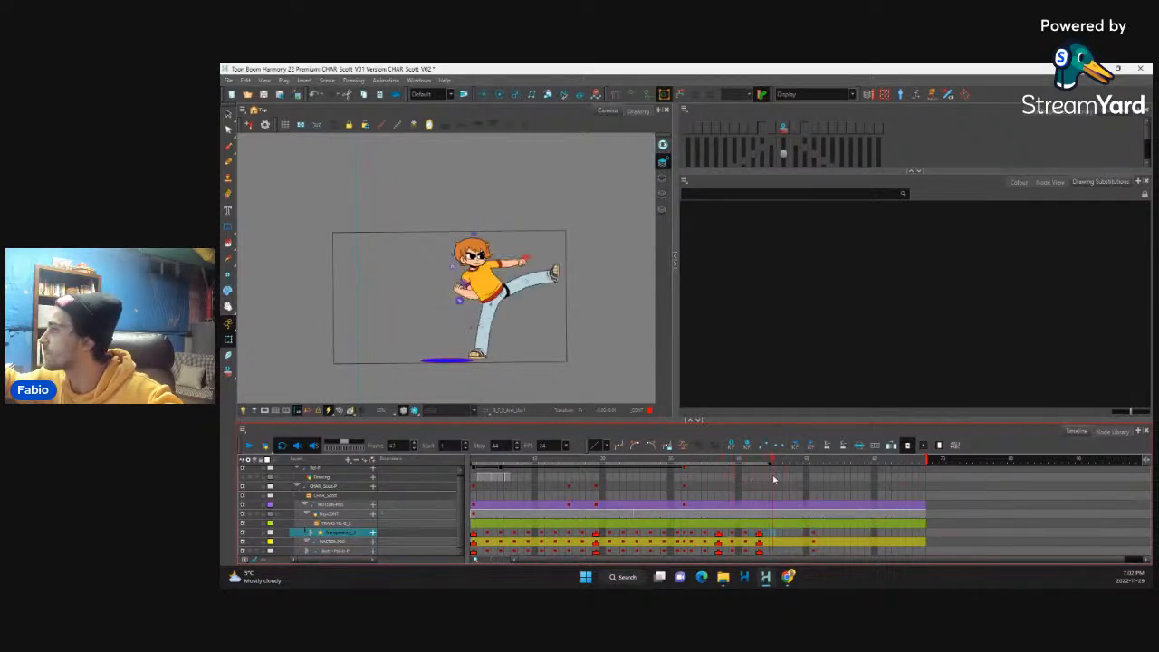
{"action": "left_click_drag", "start_coordinate": [789, 537], "coordinate": [789, 545]}
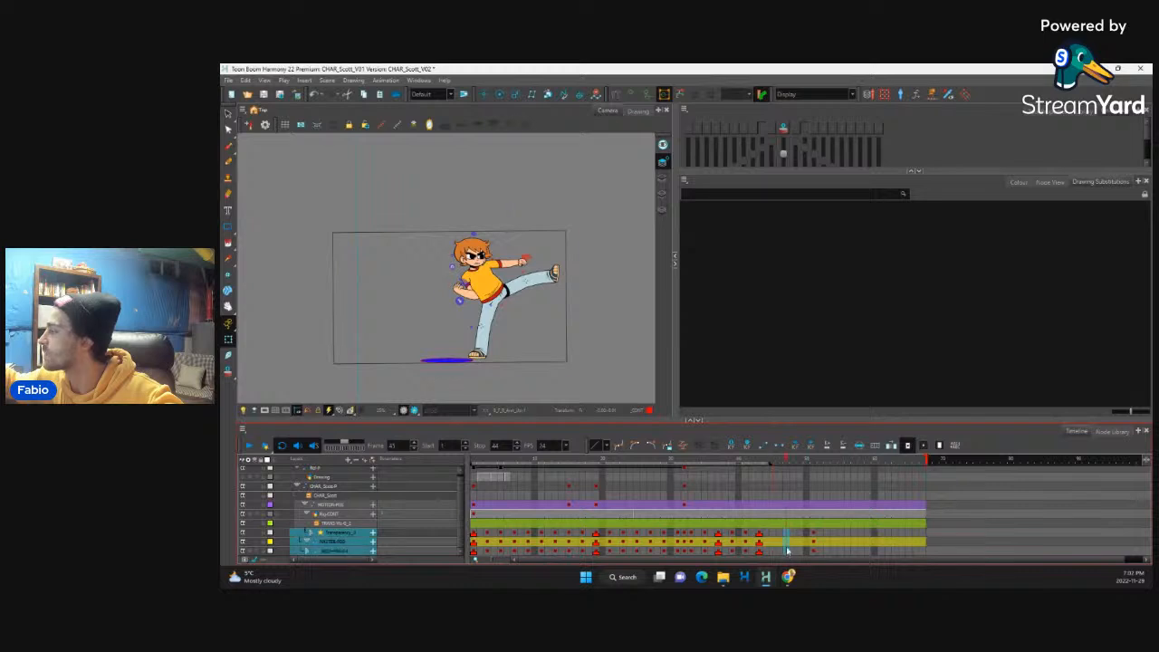
{"action": "key", "text": "comma"}
{"action": "key", "text": "comma"}
{"action": "key", "text": "comma"}
{"action": "key", "text": "comma"}
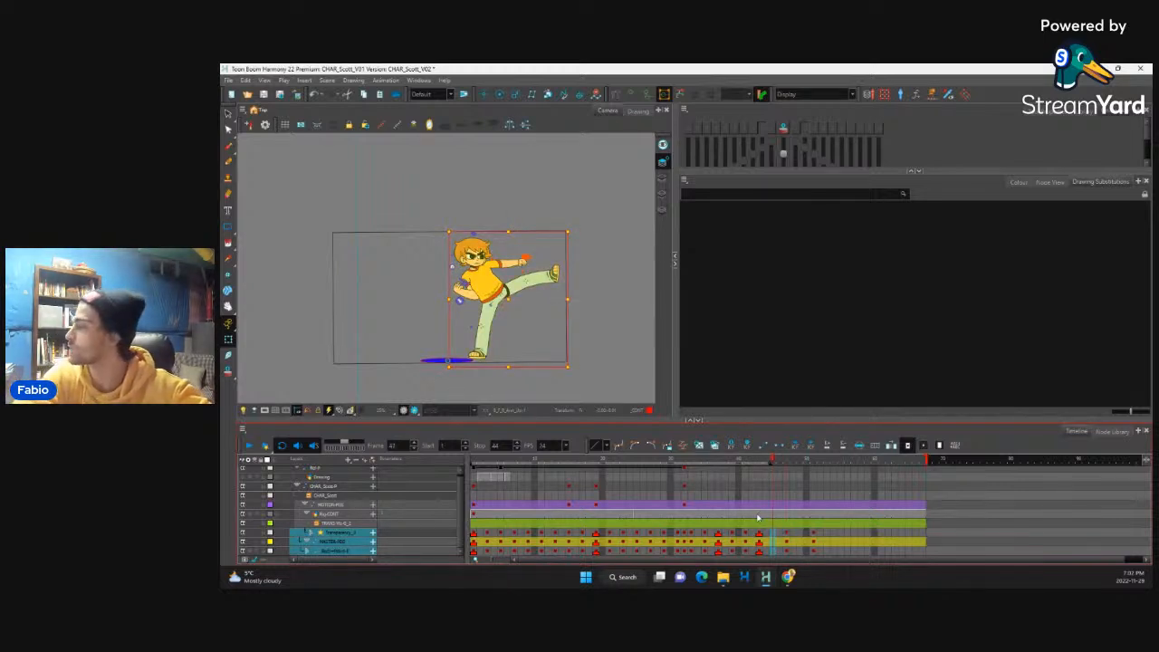
Step: Skew the kicking leg's lower leg and foot slightly forward on the kick's first key at frame 43 and scrub to compare
{"action": "left_click", "coordinate": [556, 275]}
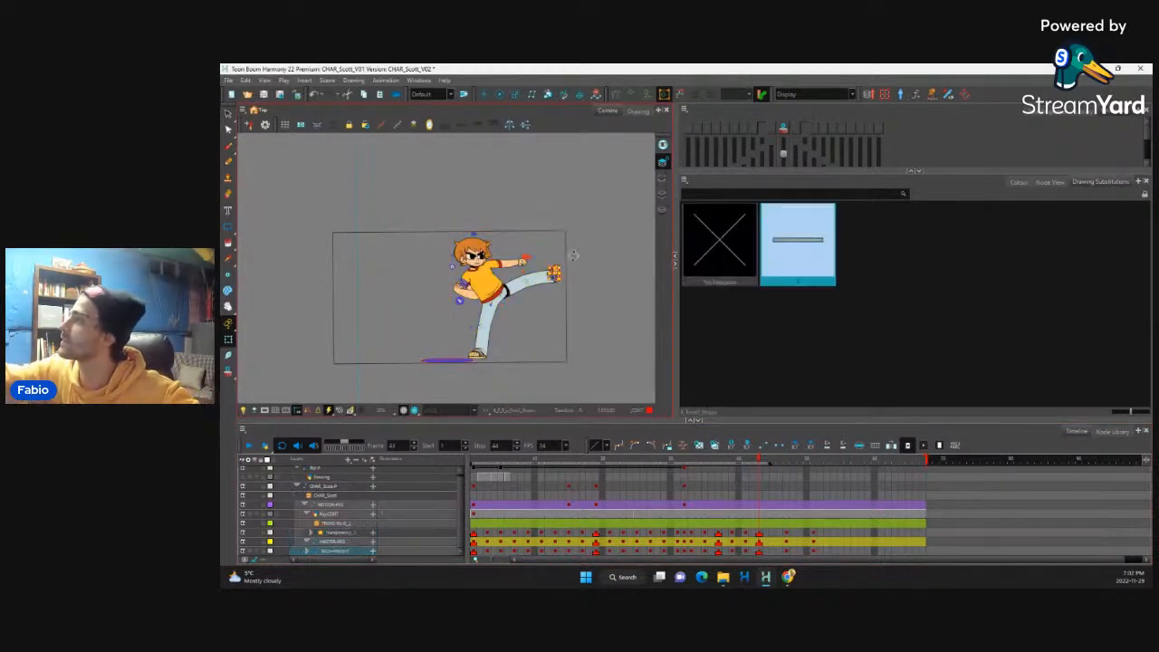
{"action": "key", "text": "b"}
{"action": "key", "text": "b"}
{"action": "key", "text": "b"}
{"action": "scroll", "coordinate": [571, 264], "scroll_direction": "up", "scroll_amount": 3}
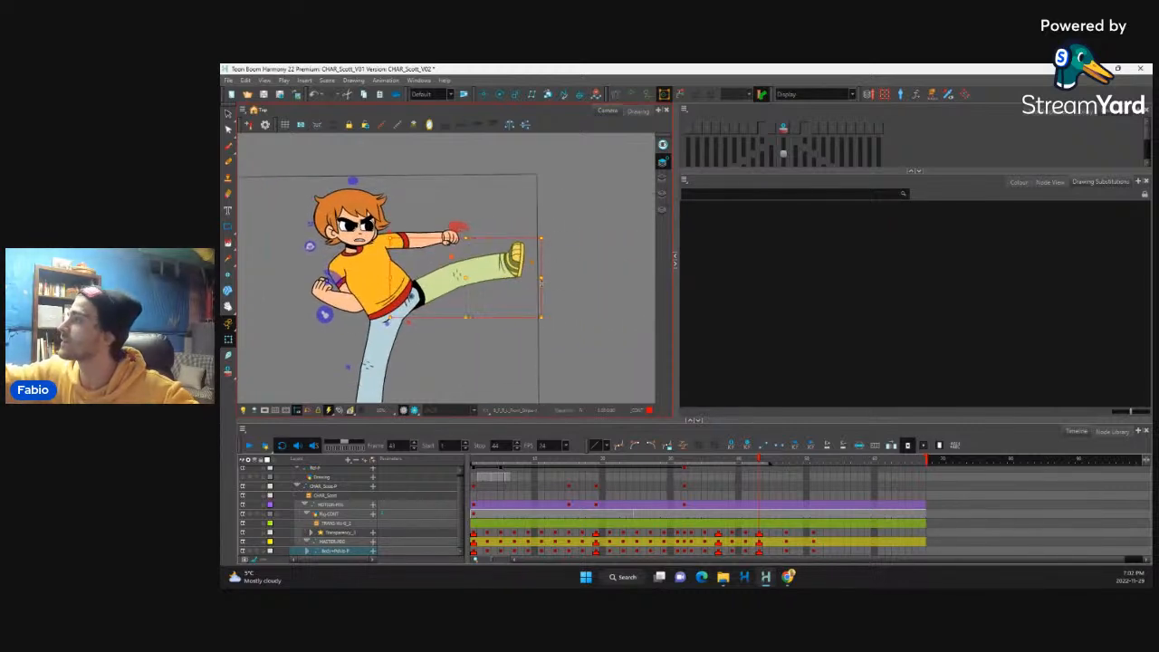
{"action": "left_click_drag", "start_coordinate": [542, 280], "coordinate": [553, 311]}
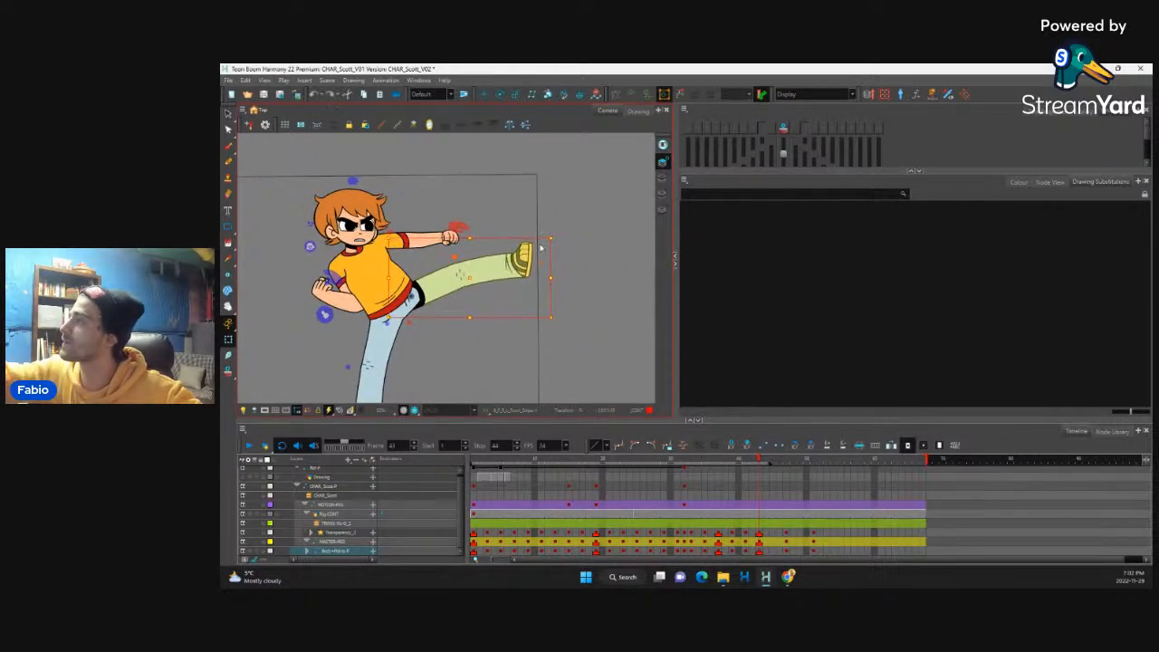
{"action": "left_click", "coordinate": [528, 253]}
{"action": "key", "text": "b"}
{"action": "key", "text": "b"}
{"action": "key", "text": "b"}
{"action": "left_click_drag", "start_coordinate": [549, 237], "coordinate": [567, 237]}
{"action": "key", "text": "b"}
{"action": "left_click", "coordinate": [544, 242]}
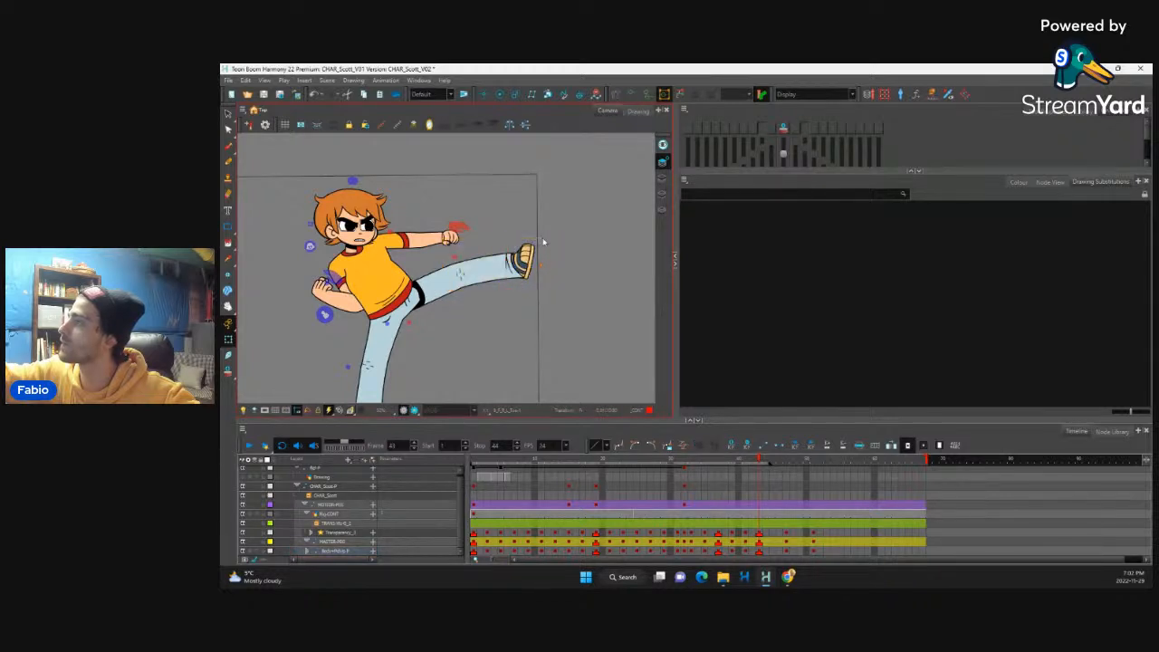
{"action": "left_click", "coordinate": [532, 250]}
{"action": "key", "text": "b"}
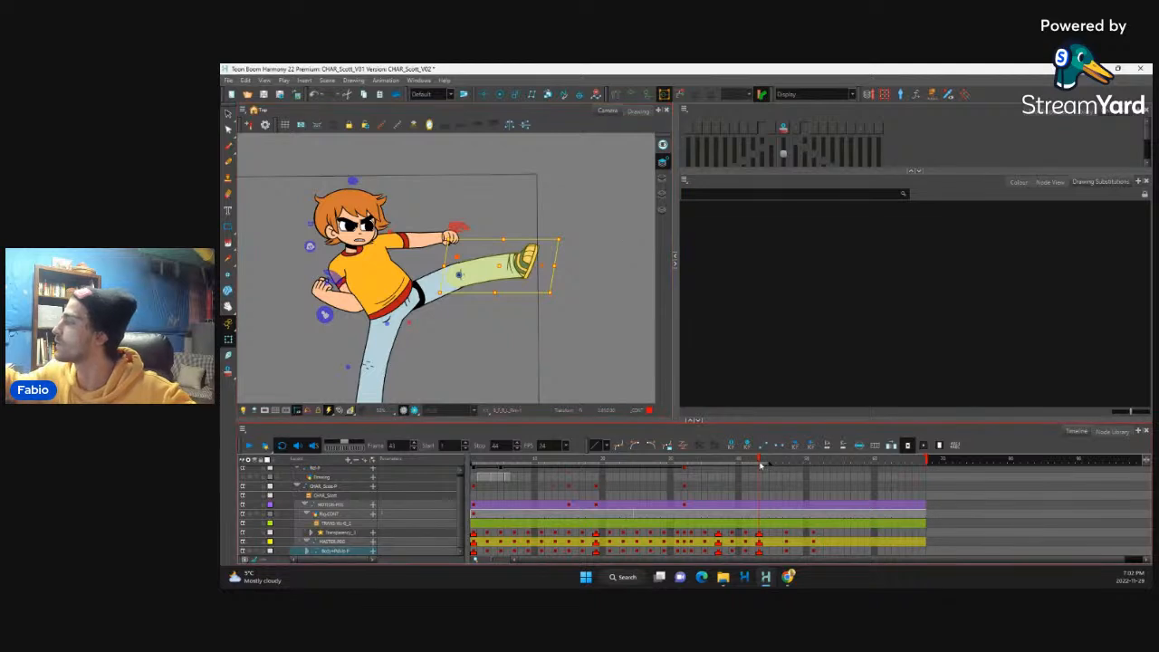
{"action": "left_click", "coordinate": [761, 464]}
{"action": "mouse_move", "coordinate": [760, 465]}
{"action": "left_mouse_down"}
{"action": "mouse_move", "coordinate": [787, 468]}
{"action": "mouse_move", "coordinate": [763, 488]}
{"action": "left_mouse_up"}
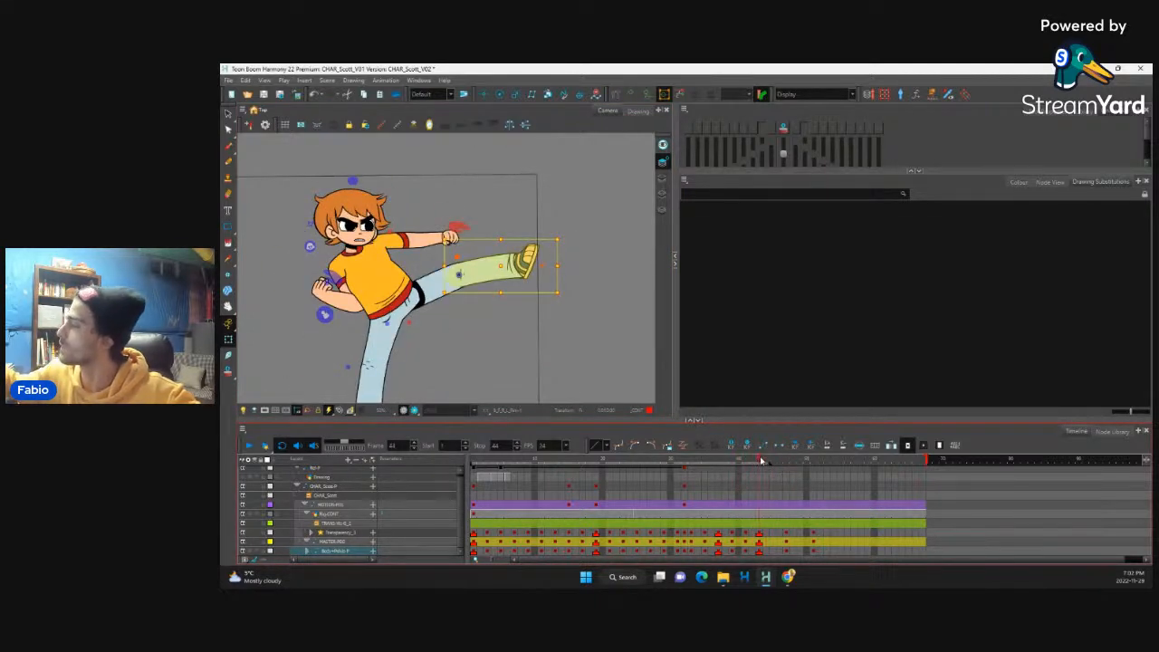
{"action": "left_click", "coordinate": [347, 301]}
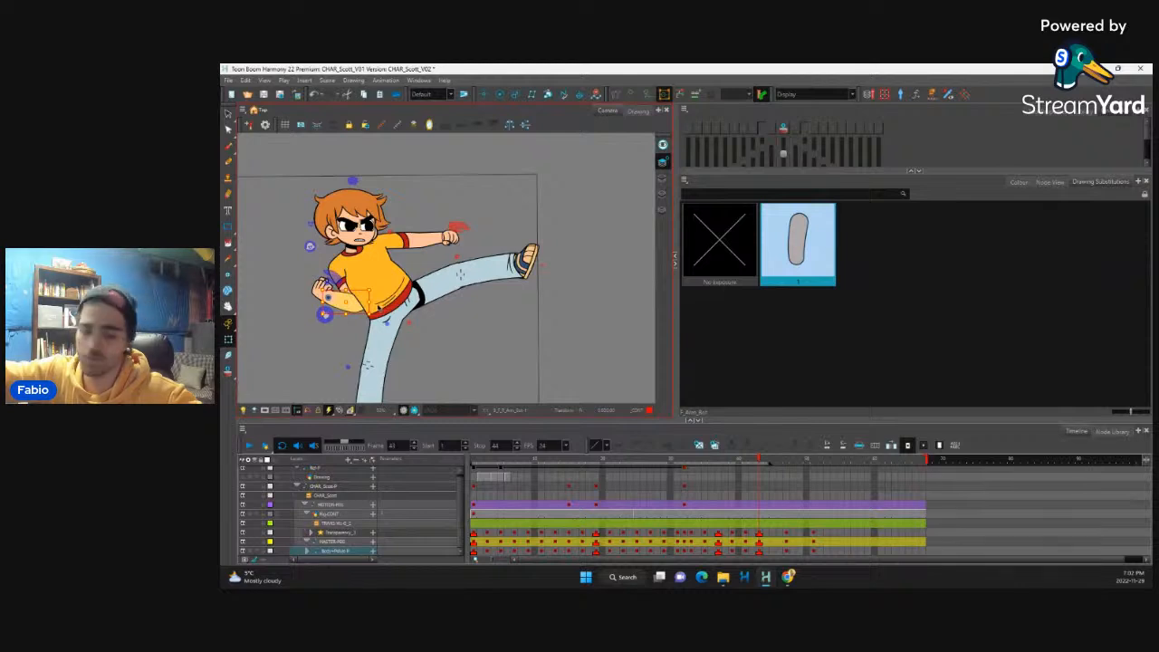
{"action": "key", "text": "b"}
{"action": "key", "text": "b"}
{"action": "key", "text": "b"}
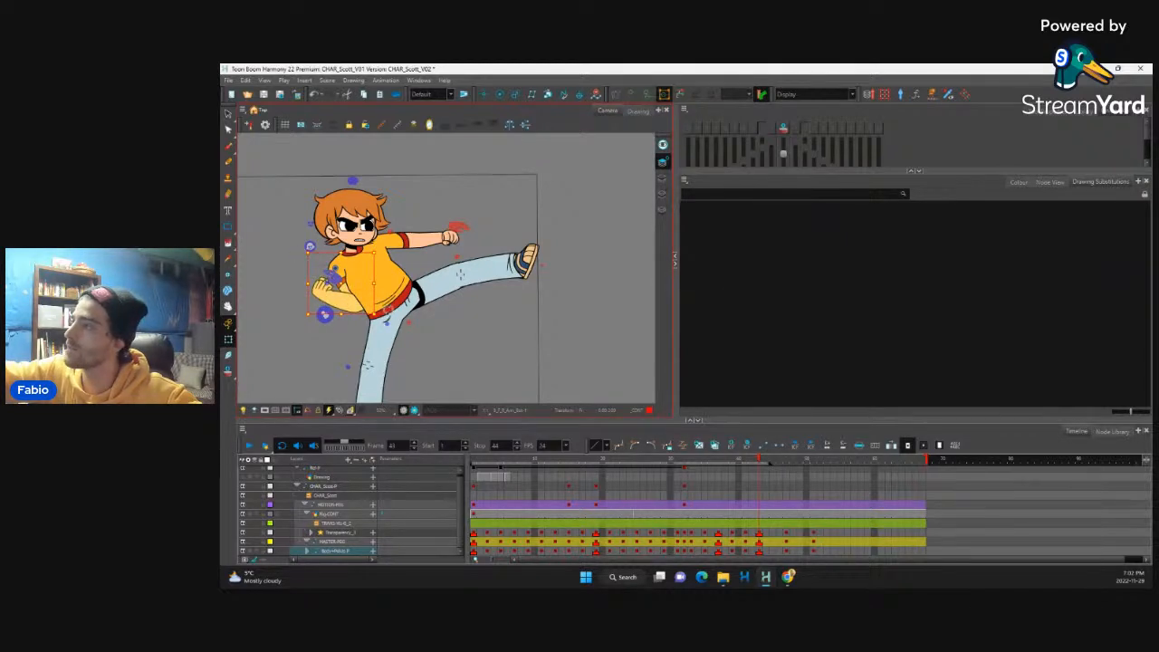
{"action": "key", "text": "b"}
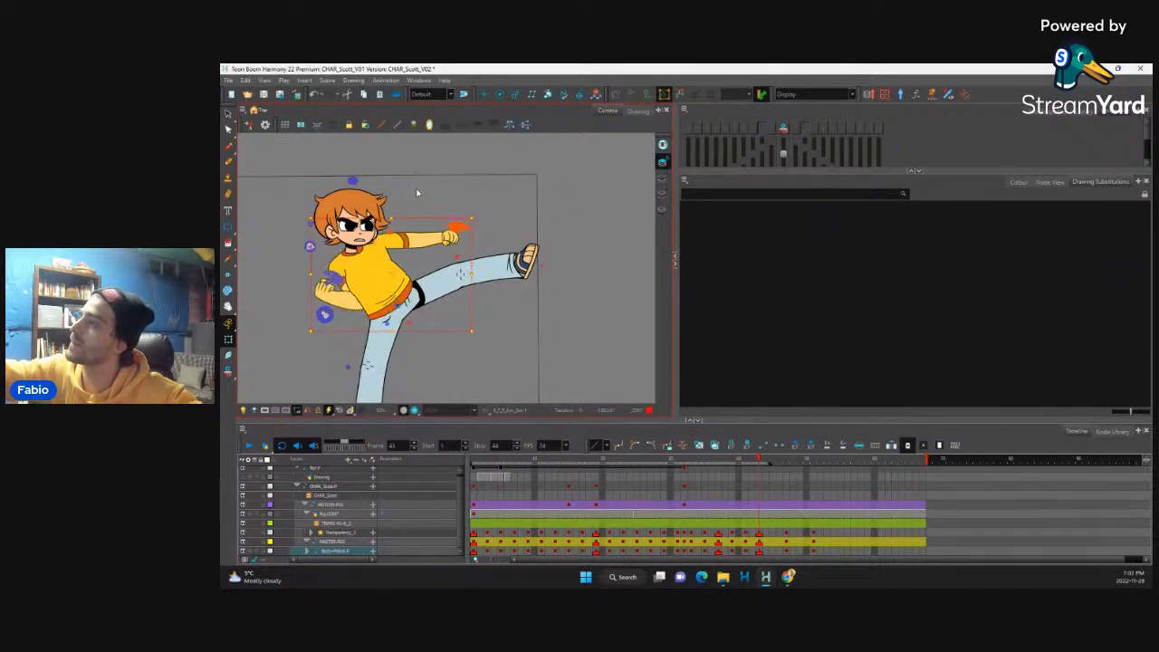
{"action": "key", "text": "b"}
{"action": "left_click", "coordinate": [419, 179]}
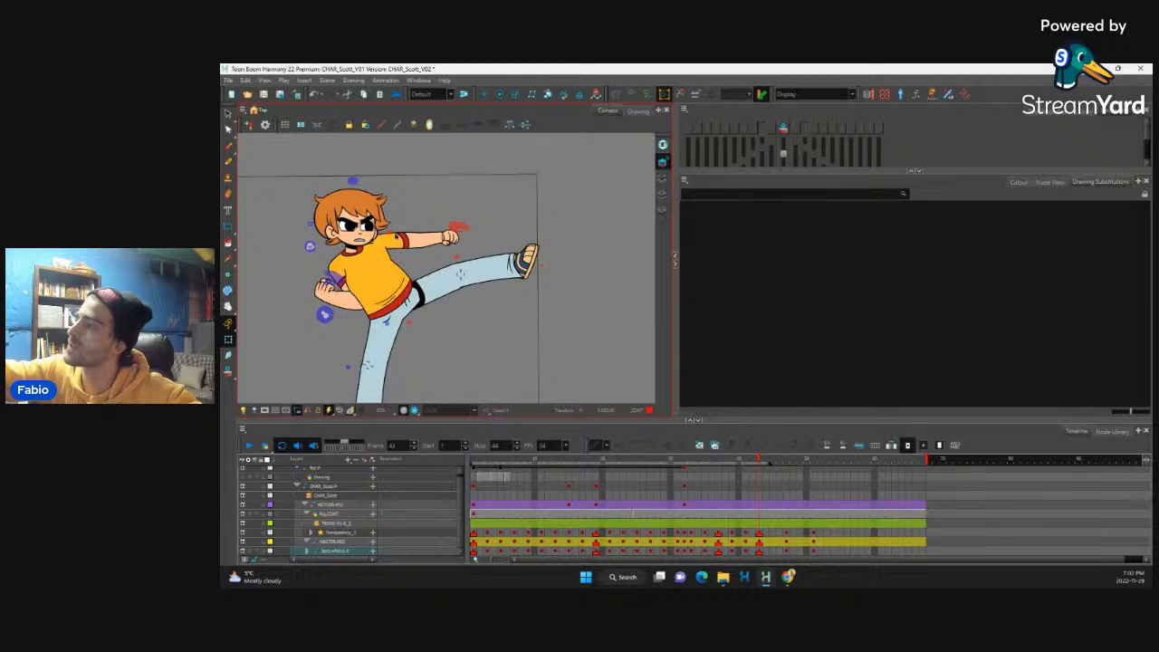
Step: Skew the whole upper body slightly backward on the kick's first key at frame 43
{"action": "left_click", "coordinate": [395, 238]}
{"action": "key", "text": "b"}
{"action": "key", "text": "b"}
{"action": "key", "text": "b"}
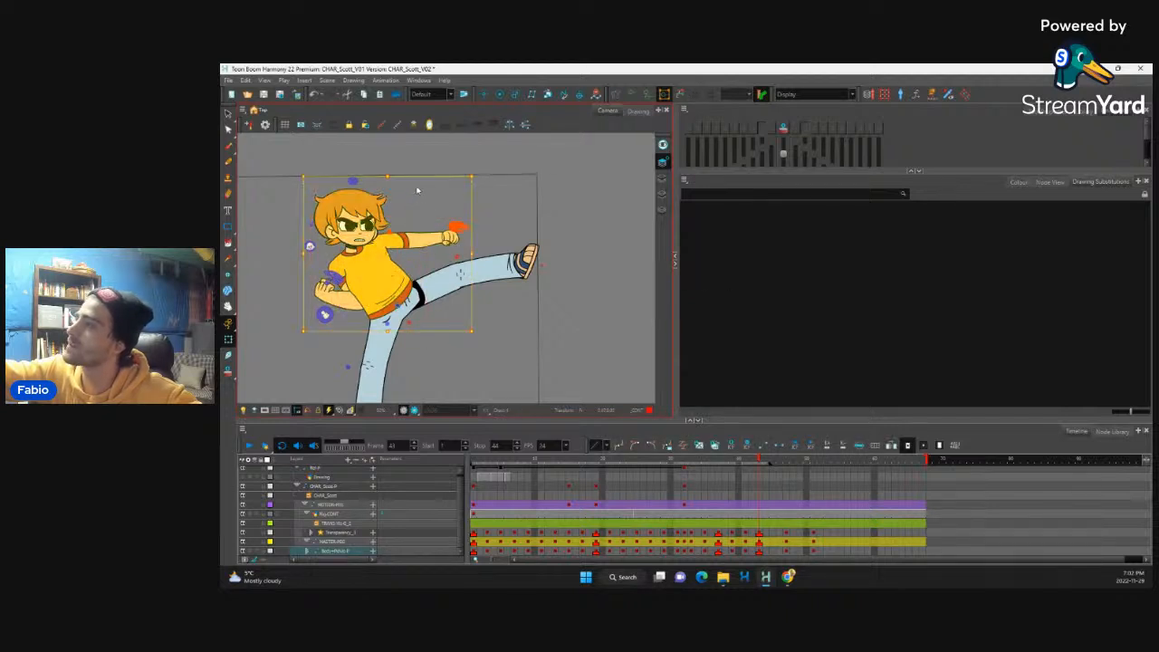
{"action": "left_click", "coordinate": [418, 179]}
{"action": "left_click", "coordinate": [388, 261]}
{"action": "key", "text": "b"}
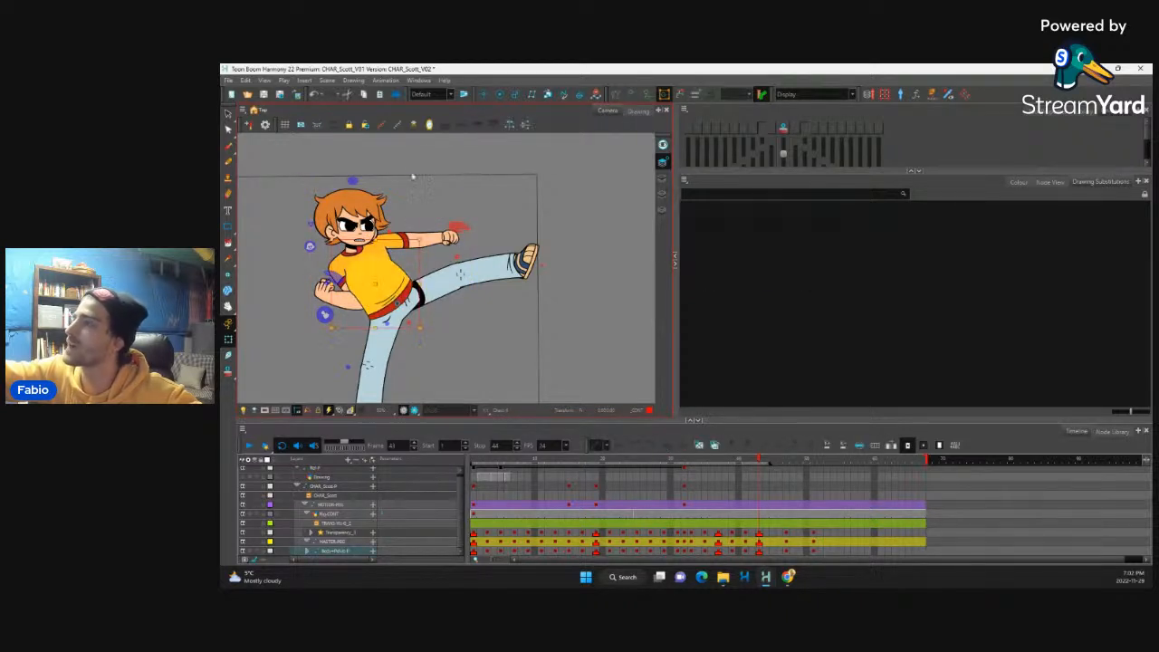
{"action": "key", "text": "b"}
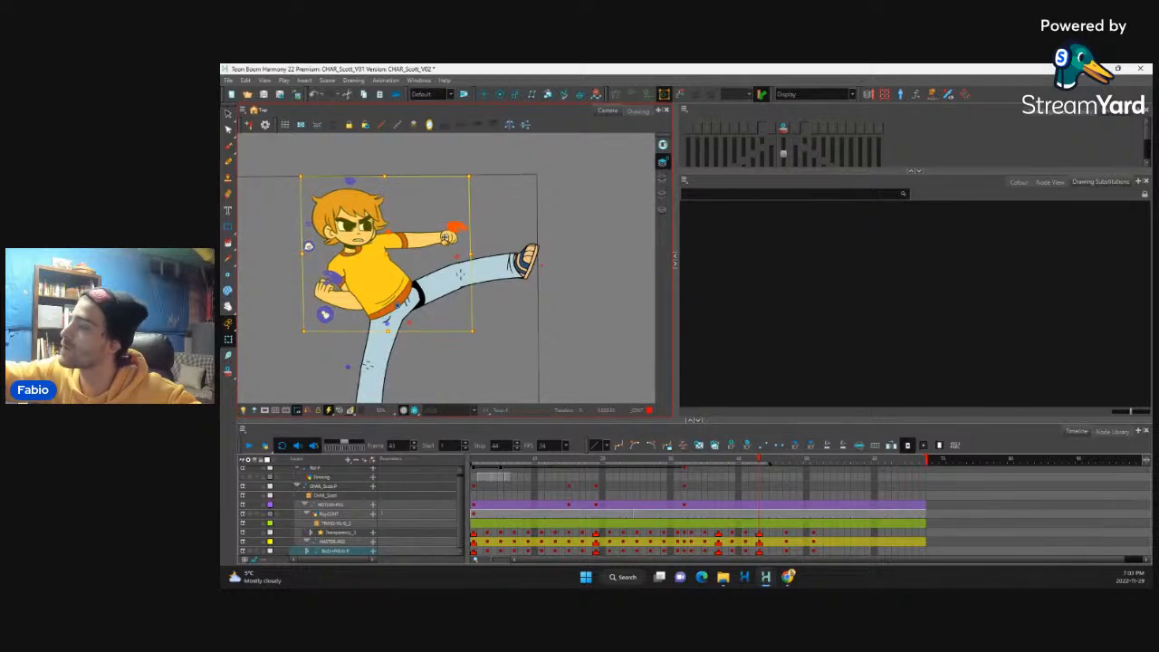
{"action": "left_click", "coordinate": [462, 238]}
{"action": "key", "text": "b"}
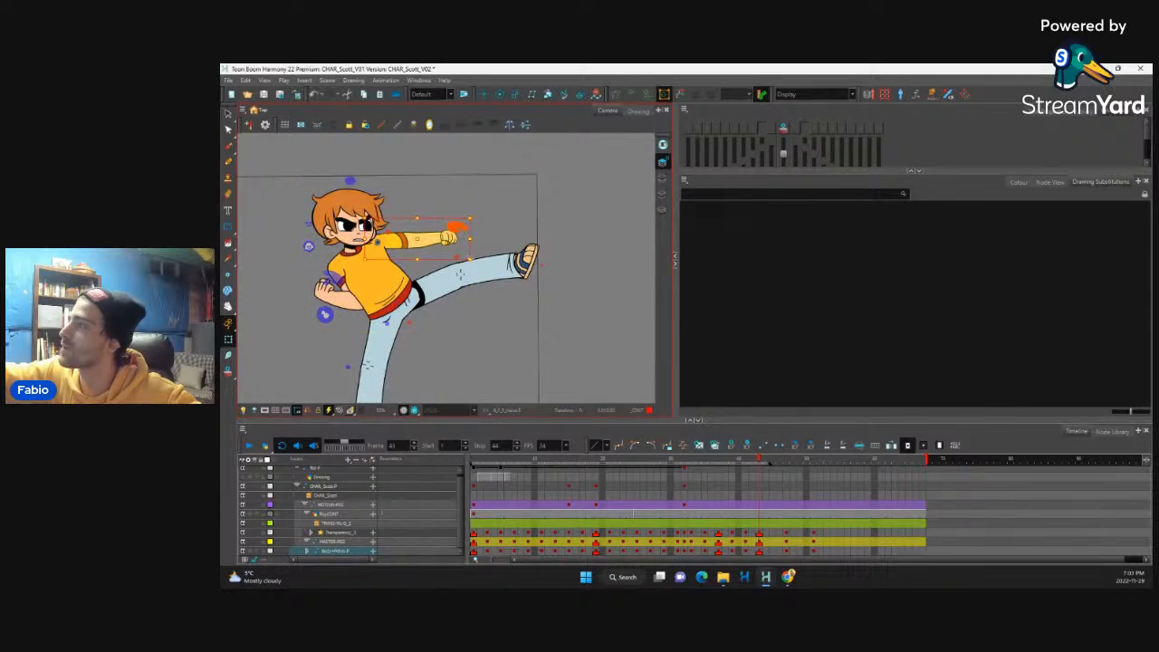
{"action": "left_click", "coordinate": [486, 242]}
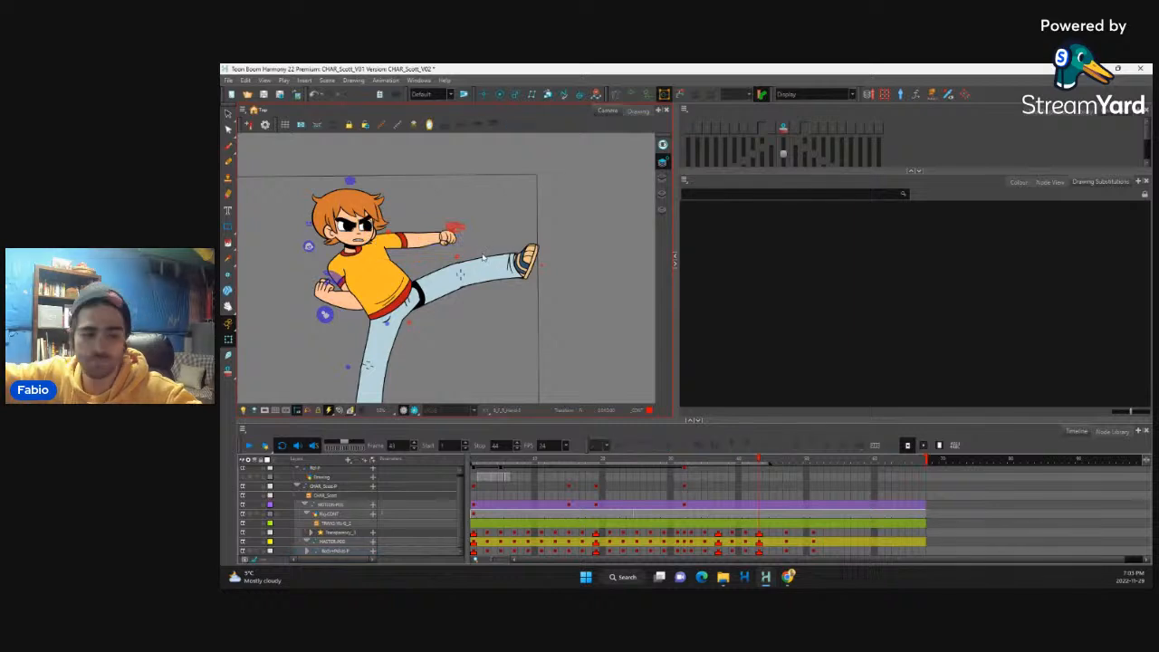
Step: Extend the playback range to frame 48 and tween the held kick between frames 43 and 47 on the transparency, master and body peg layers
{"action": "key", "text": "1"}
{"action": "key", "text": "1"}
{"action": "key", "text": "1"}
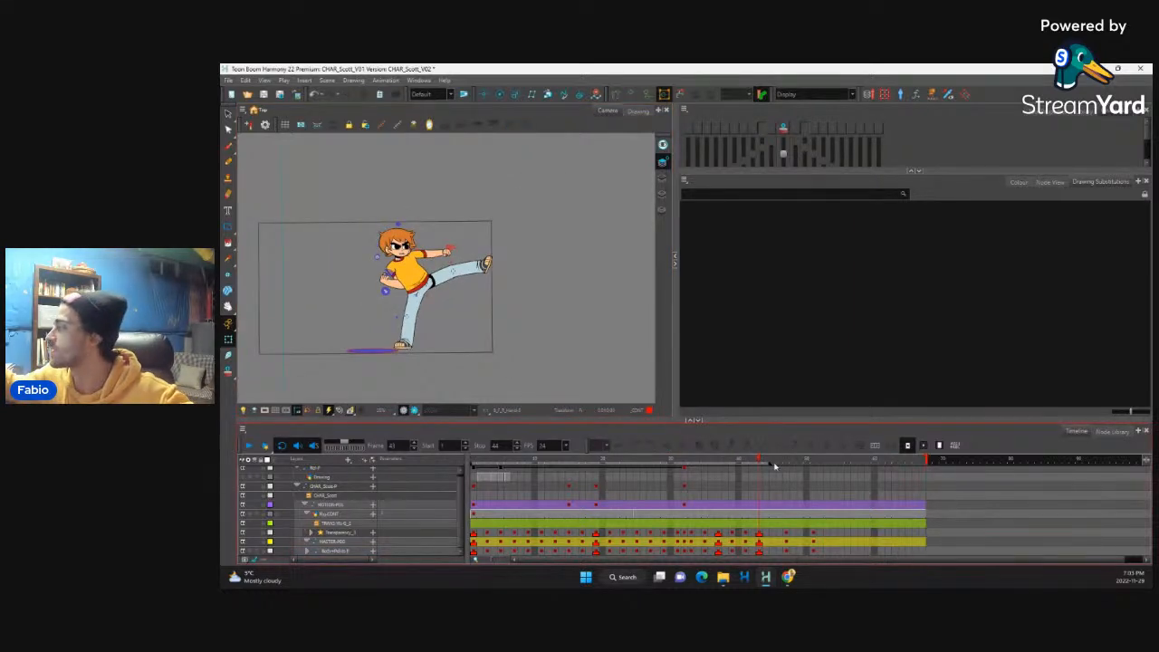
{"action": "mouse_move", "coordinate": [772, 465]}
{"action": "left_mouse_down"}
{"action": "mouse_move", "coordinate": [798, 464]}
{"action": "mouse_move", "coordinate": [714, 477]}
{"action": "mouse_move", "coordinate": [786, 479]}
{"action": "left_mouse_up"}
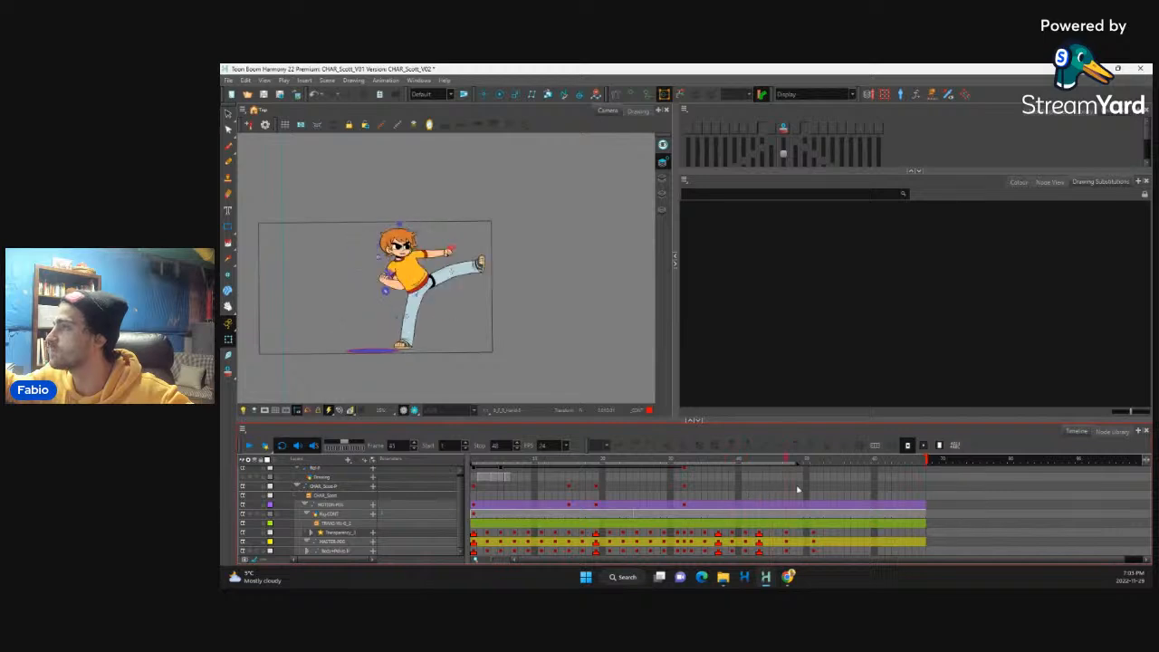
{"action": "left_click_drag", "start_coordinate": [763, 535], "coordinate": [763, 551]}
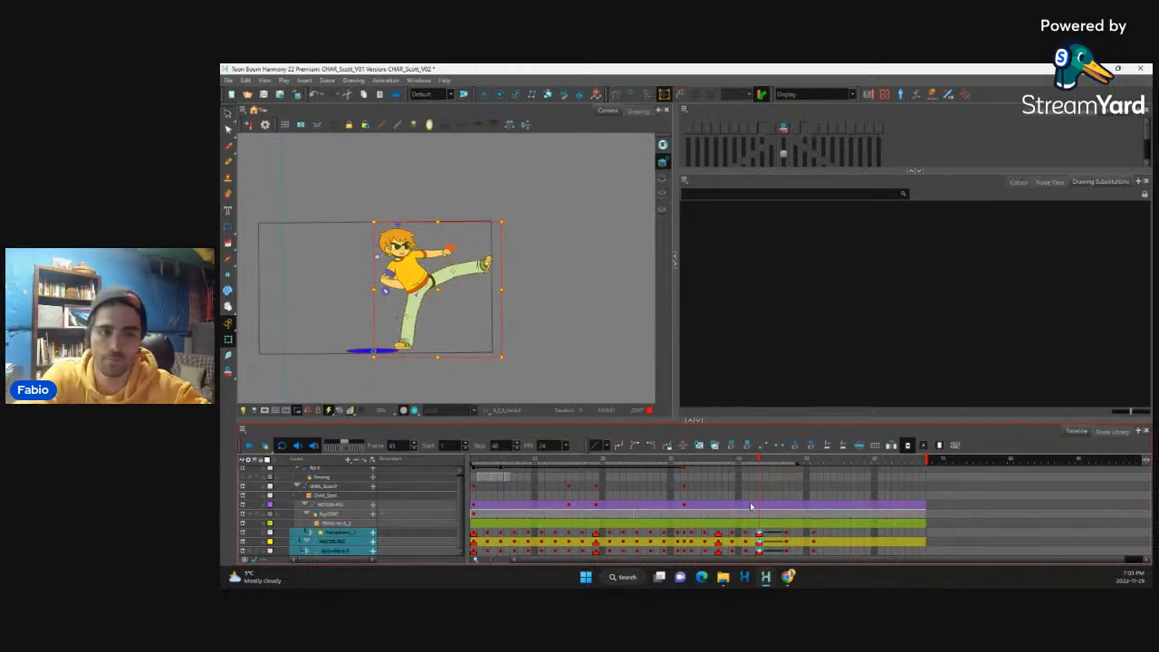
Step: Flip back and forth between the punch, the in-betweens and the tweened kick hold, and play the animation to judge the timing
{"action": "key", "text": "period"}
{"action": "key", "text": "period"}
{"action": "key", "text": "period"}
{"action": "key", "text": "period"}
{"action": "key", "text": "period"}
{"action": "key", "text": "comma"}
{"action": "key", "text": "comma"}
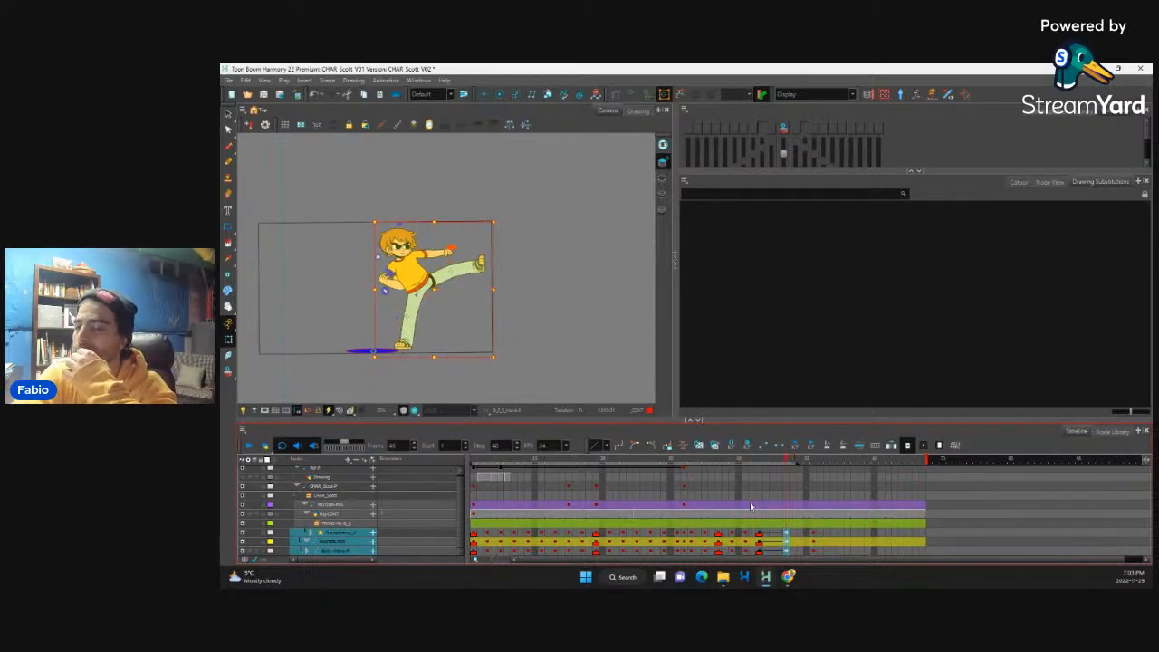
{"action": "key", "text": "comma"}
{"action": "key", "text": "comma"}
{"action": "key", "text": "comma"}
{"action": "key", "text": "comma"}
{"action": "key", "text": "comma"}
{"action": "key", "text": "comma"}
{"action": "key", "text": "comma"}
{"action": "key", "text": "comma"}
{"action": "key", "text": "comma"}
{"action": "key", "text": "period"}
{"action": "key", "text": "period"}
{"action": "key", "text": "period"}
{"action": "key", "text": "period"}
{"action": "key", "text": "period"}
{"action": "key", "text": "period"}
{"action": "key", "text": "period"}
{"action": "key", "text": "period"}
{"action": "key", "text": "period"}
{"action": "key", "text": "period"}
{"action": "key", "text": "period"}
{"action": "key", "text": "period"}
{"action": "key", "text": "period"}
{"action": "key", "text": "period"}
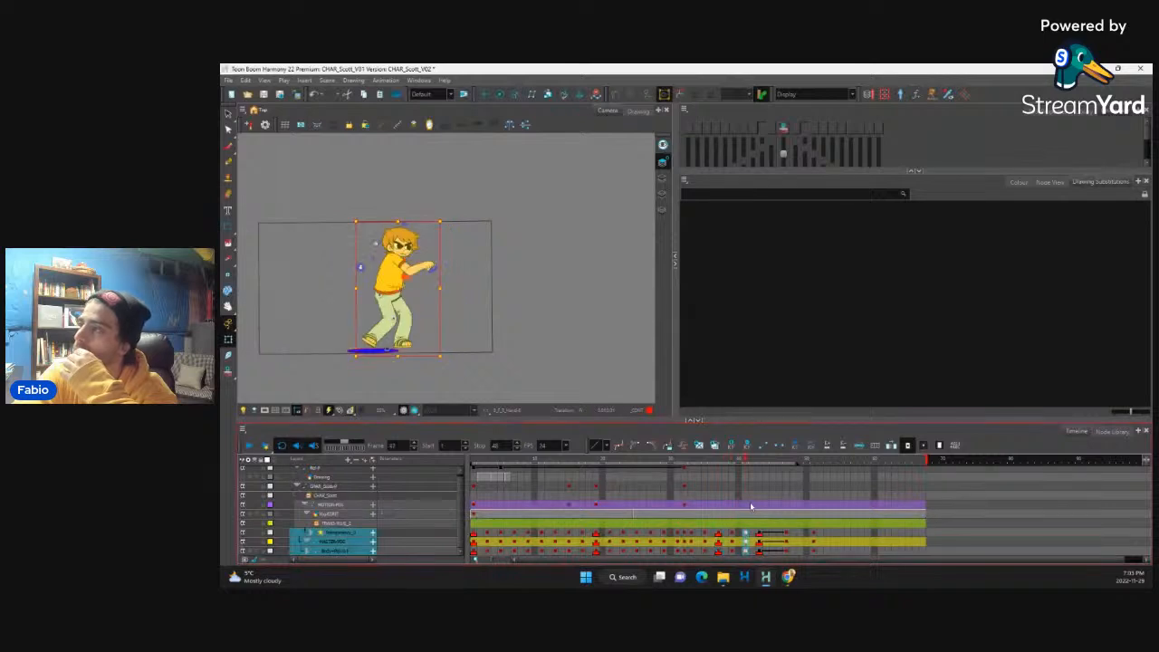
{"action": "key", "text": "comma"}
{"action": "key", "text": "comma"}
{"action": "key", "text": "comma"}
{"action": "key", "text": "comma"}
{"action": "key", "text": "comma"}
{"action": "key", "text": "comma"}
{"action": "key", "text": "comma"}
{"action": "key", "text": "comma"}
{"action": "key", "text": "comma"}
{"action": "key", "text": "comma"}
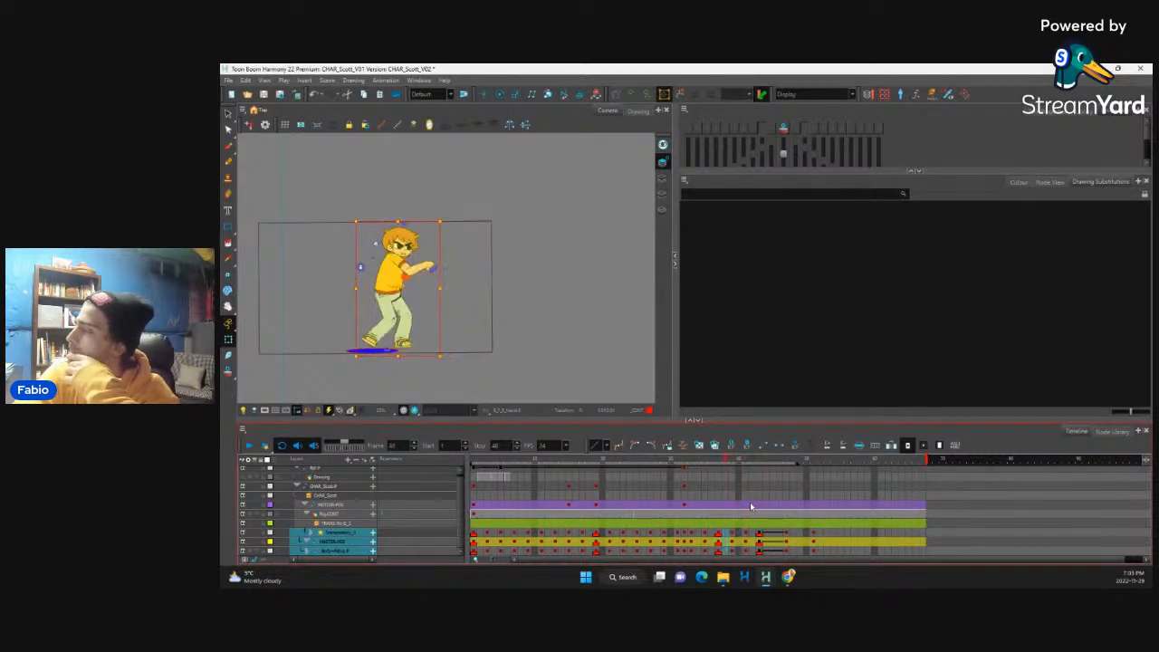
{"action": "key", "text": "comma"}
{"action": "key", "text": "comma"}
{"action": "key", "text": "period"}
{"action": "key", "text": "period"}
{"action": "key", "text": "period"}
{"action": "key", "text": "period"}
{"action": "key", "text": "period"}
{"action": "key", "text": "period"}
{"action": "key", "text": "period"}
{"action": "key", "text": "period"}
{"action": "key", "text": "period"}
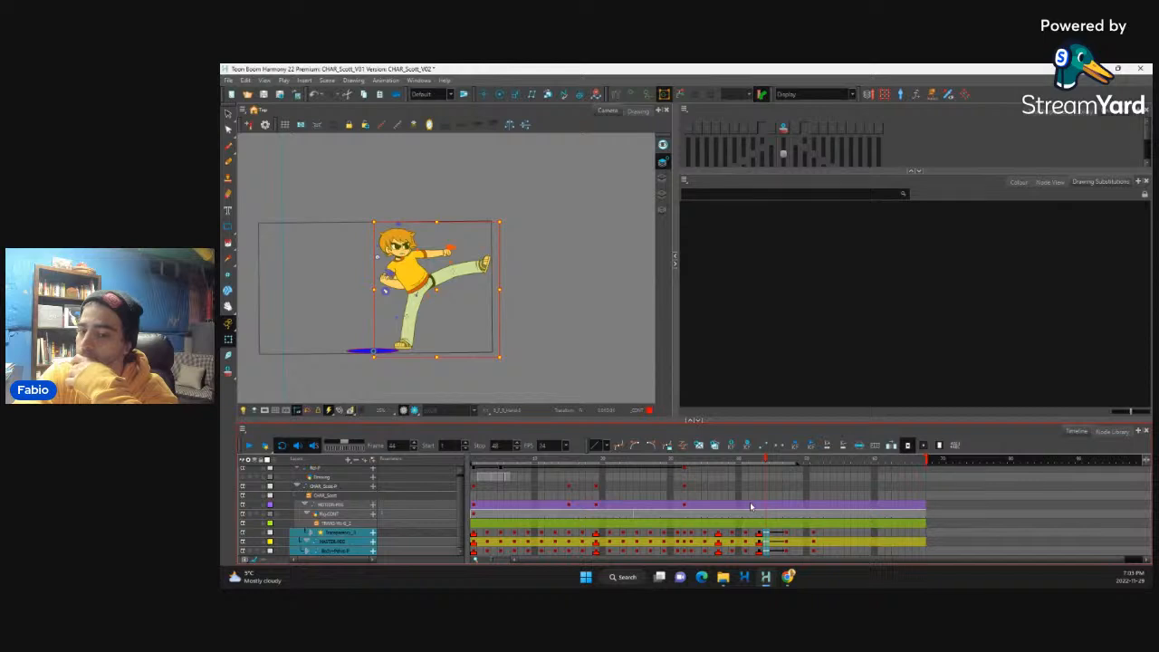
{"action": "left_click", "coordinate": [249, 445]}
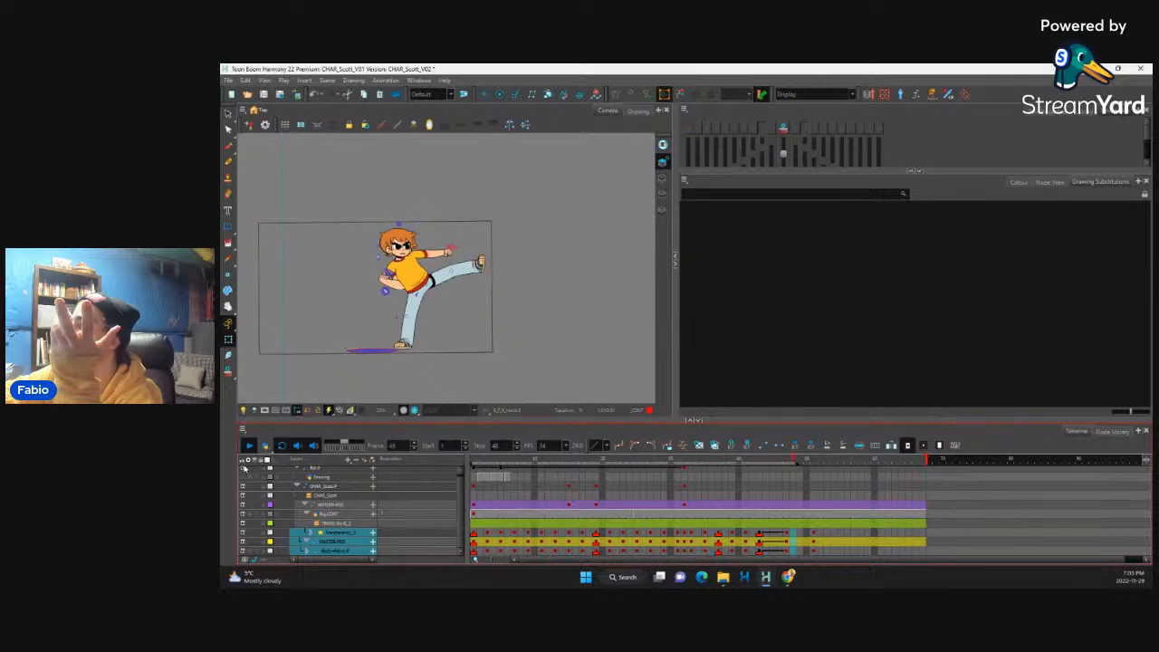
Step: Key the in-between kick pose on frame 45 on the three rig layers, remove the tween from the hold, and flip through to compare
{"action": "left_click_drag", "start_coordinate": [773, 533], "coordinate": [774, 552]}
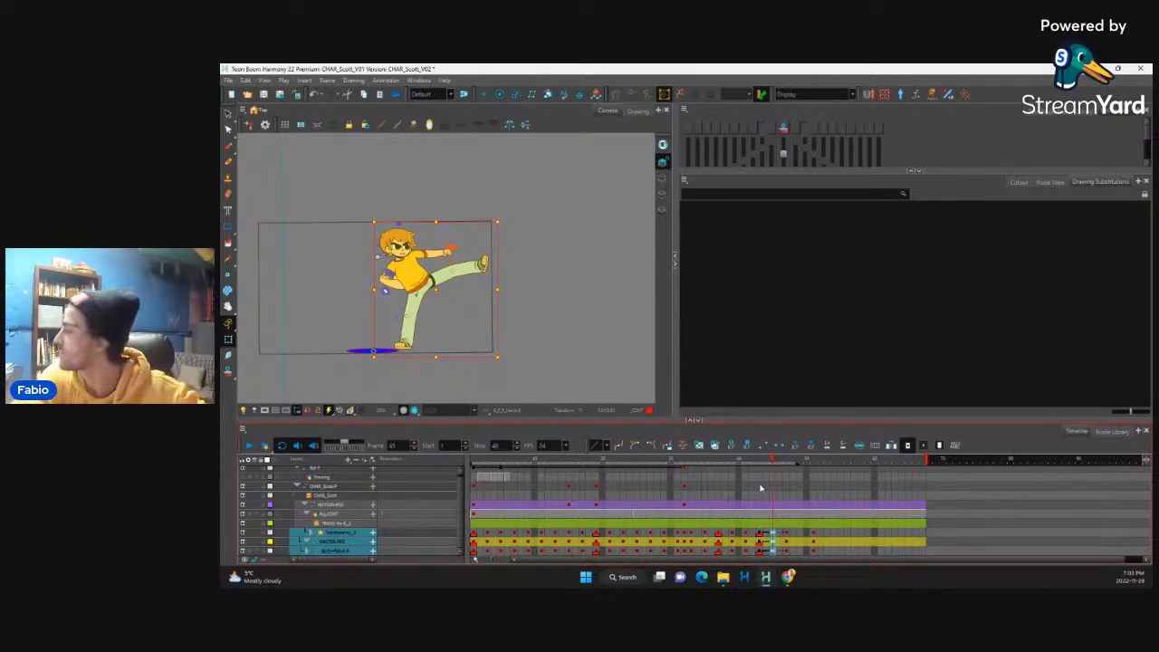
{"action": "key", "text": "comma"}
{"action": "key", "text": "comma"}
{"action": "key", "text": "comma"}
{"action": "key", "text": "comma"}
{"action": "key", "text": "comma"}
{"action": "key", "text": "comma"}
{"action": "key", "text": "comma"}
{"action": "key", "text": "comma"}
{"action": "key", "text": "comma"}
{"action": "key", "text": "comma"}
{"action": "key", "text": "comma"}
{"action": "key", "text": "comma"}
{"action": "key", "text": "period"}
{"action": "key", "text": "period"}
{"action": "key", "text": "period"}
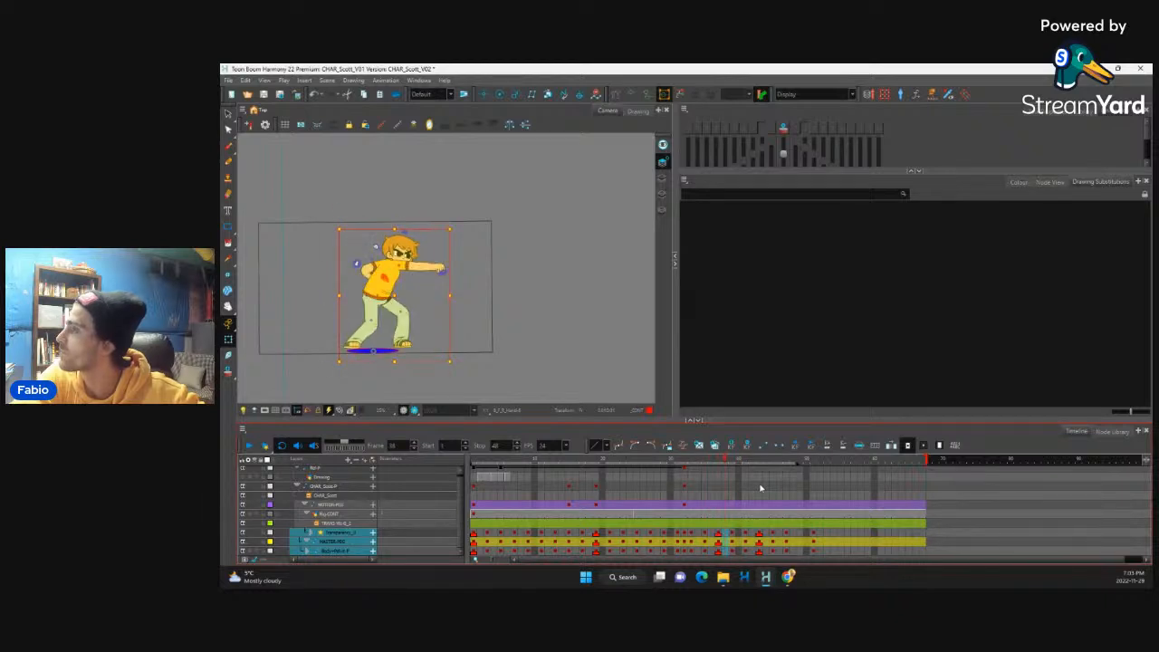
Step: Tween from the punch key at frame 37 to frame 39 and key the resulting in-between pose on frame 38 on the three rig layers
{"action": "key", "text": "period"}
{"action": "key", "text": "comma"}
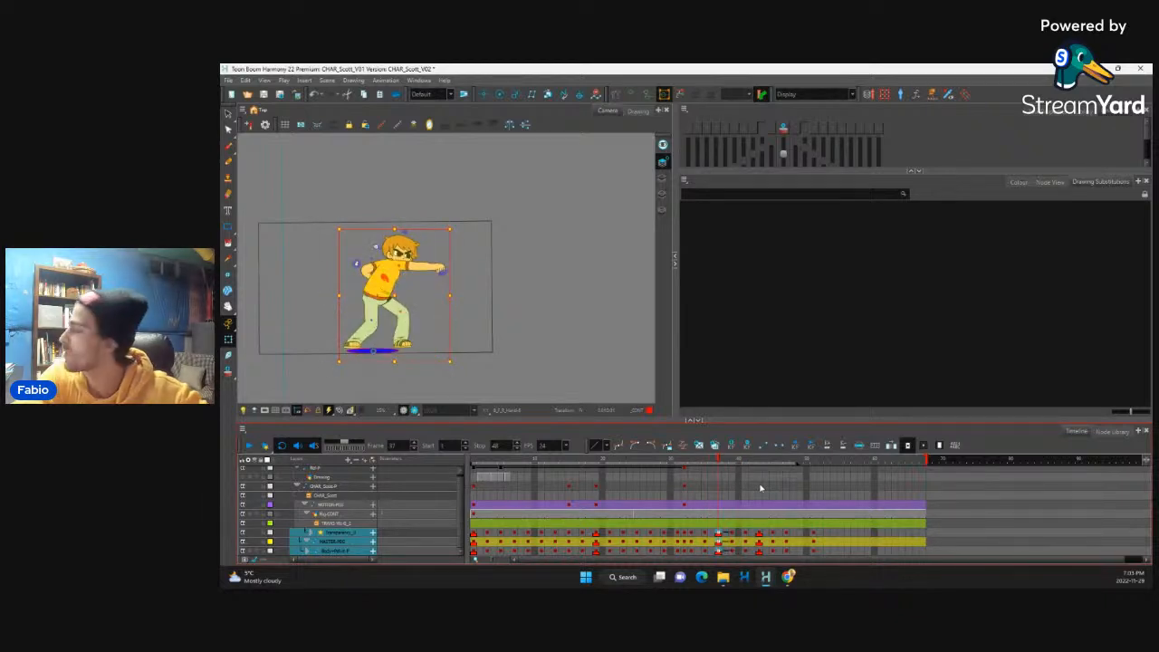
{"action": "key", "text": "period"}
{"action": "key", "text": "comma"}
{"action": "key", "text": "period"}
{"action": "key", "text": "period"}
{"action": "key", "text": "period"}
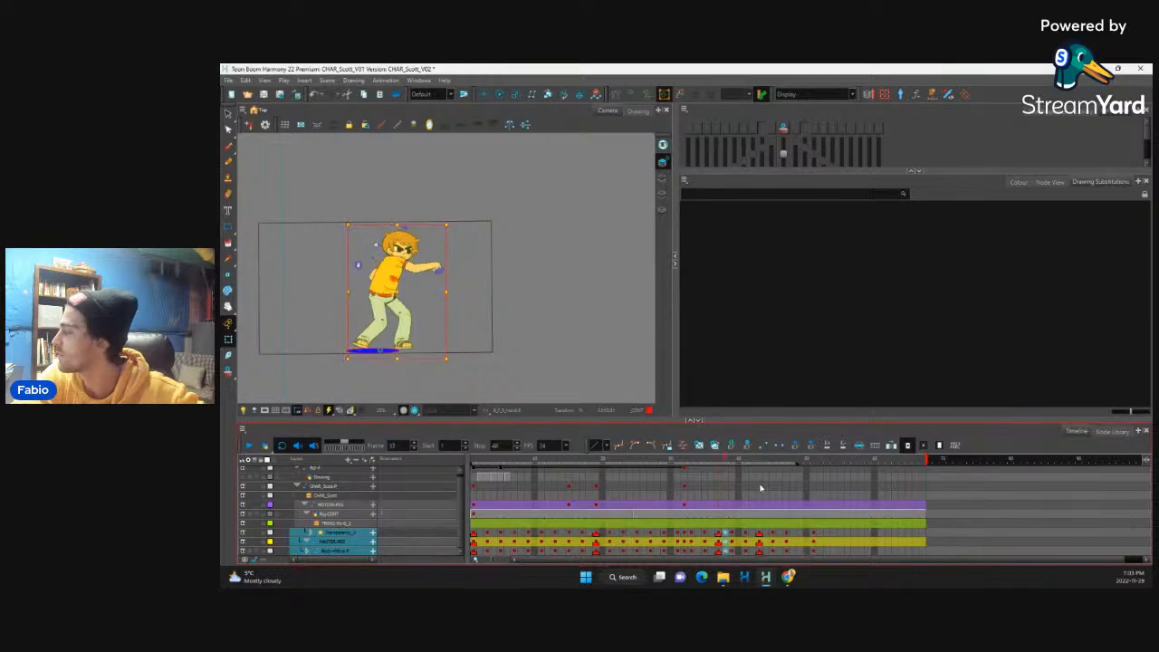
Step: Select the back lower leg on frame 38 and turn on onion skin, limiting it to one previous frame
{"action": "key", "text": "2"}
{"action": "key", "text": "2"}
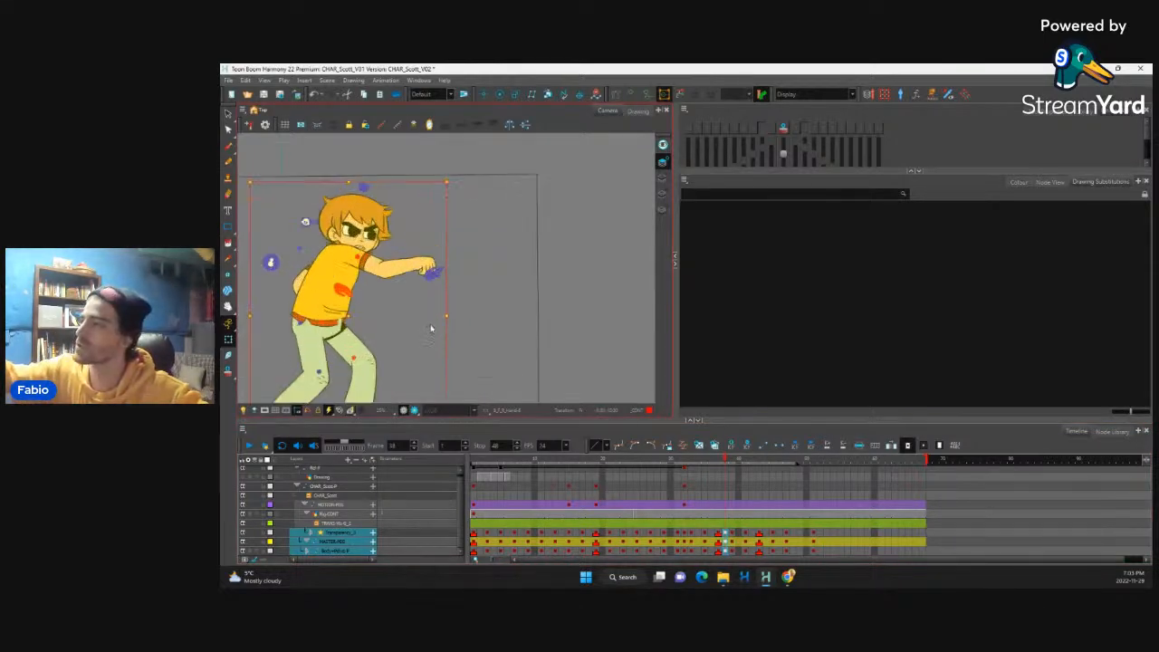
{"action": "left_click_drag", "start_coordinate": [462, 310], "coordinate": [593, 241]}
{"action": "left_click", "coordinate": [433, 325]}
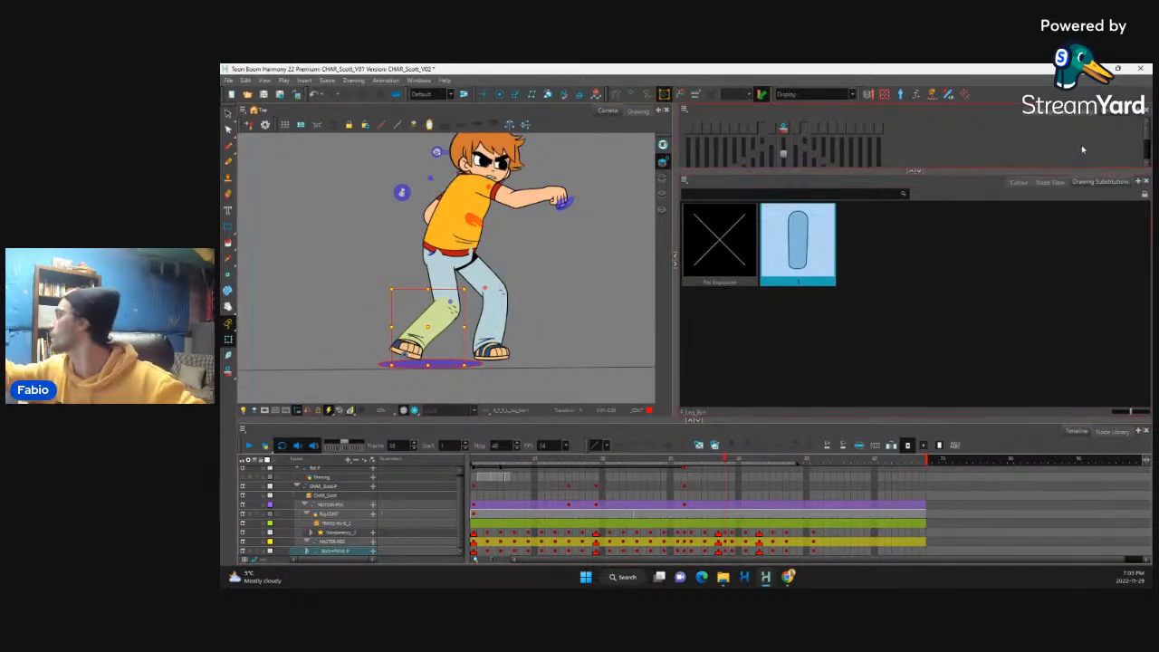
{"action": "left_click", "coordinate": [783, 129]}
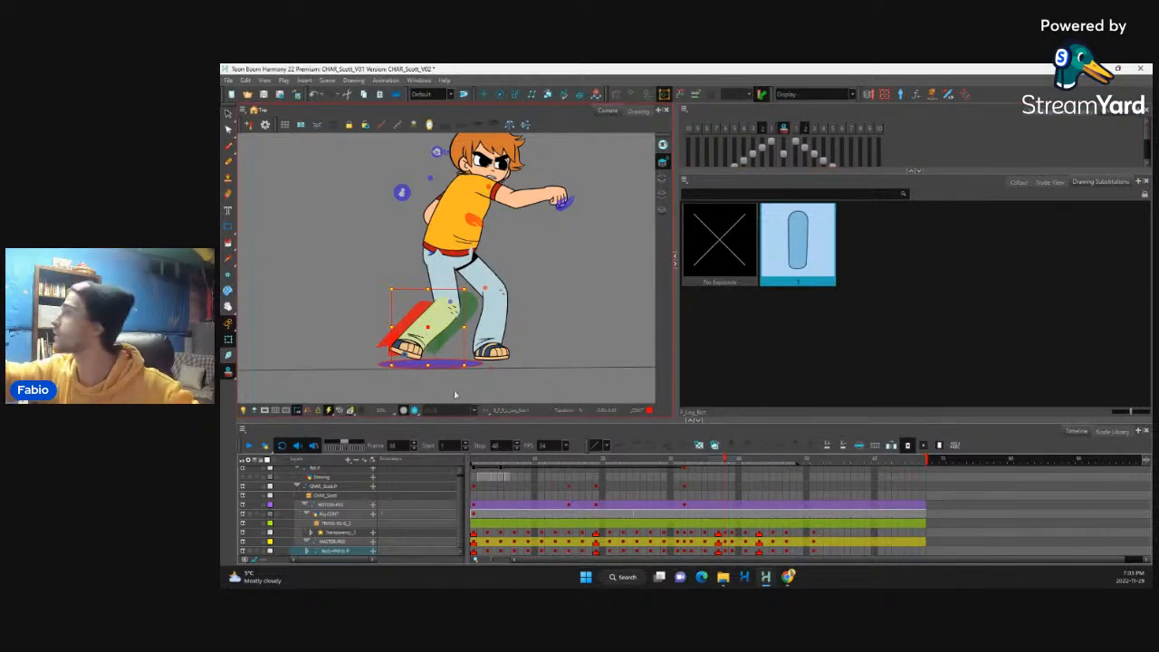
{"action": "left_click", "coordinate": [771, 129]}
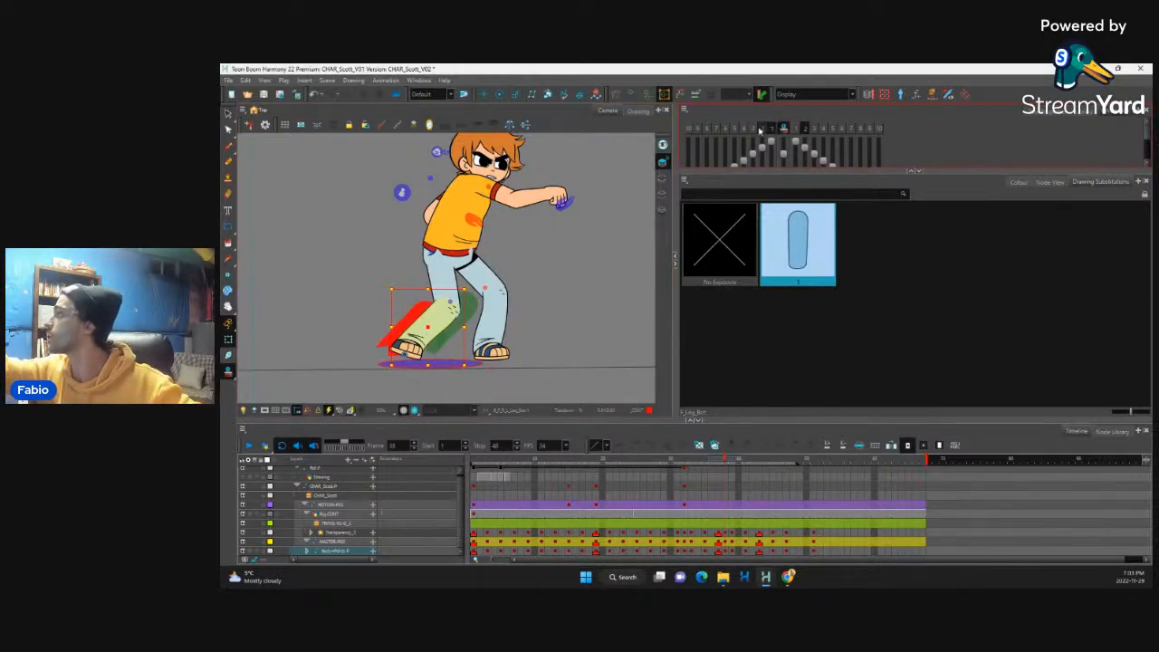
Step: Rotate the whole back leg backward from the hip on frame 38, toward its onion-skinned position in the previous frame
{"action": "key", "text": "b"}
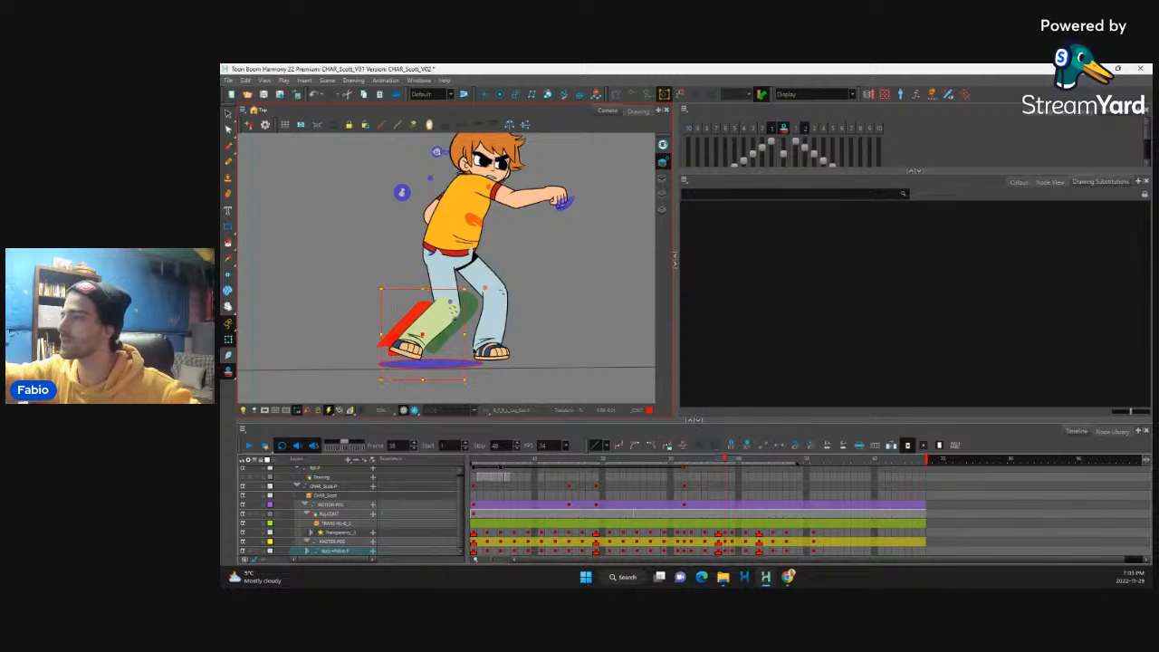
{"action": "left_click_drag", "start_coordinate": [468, 384], "coordinate": [452, 315]}
{"action": "key", "text": "shift+b"}
{"action": "left_click", "coordinate": [475, 370]}
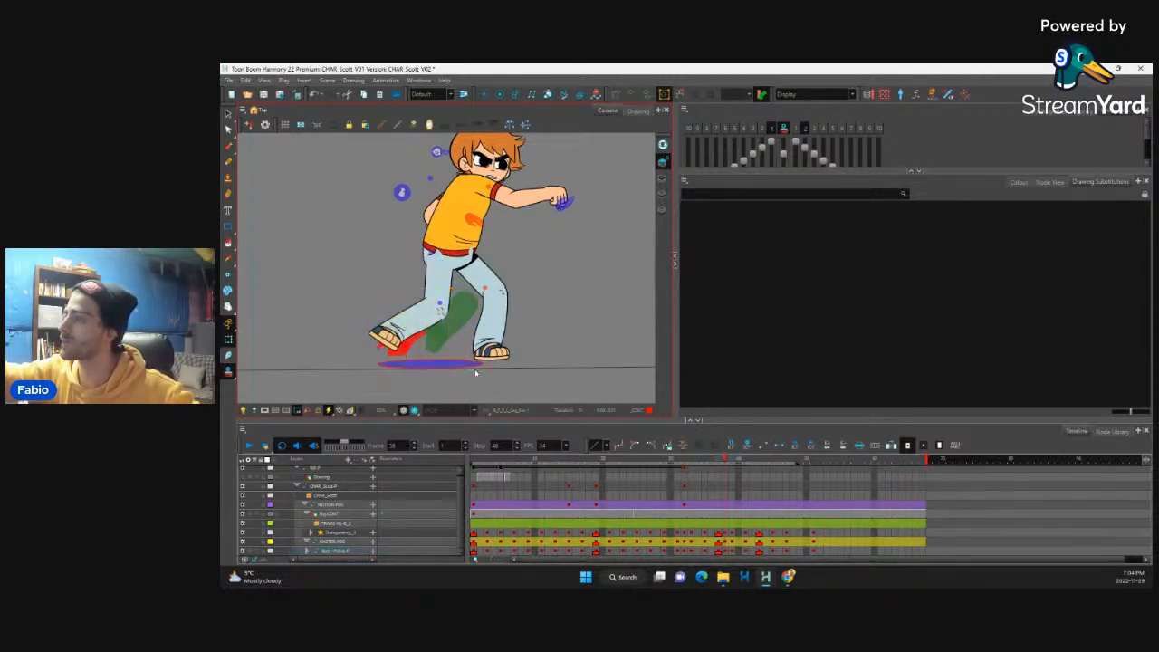
Step: Rotate and skew the back lower leg to plant the foot on the previous frame's position, and adjust the thigh to meet the knee
{"action": "left_click", "coordinate": [425, 327]}
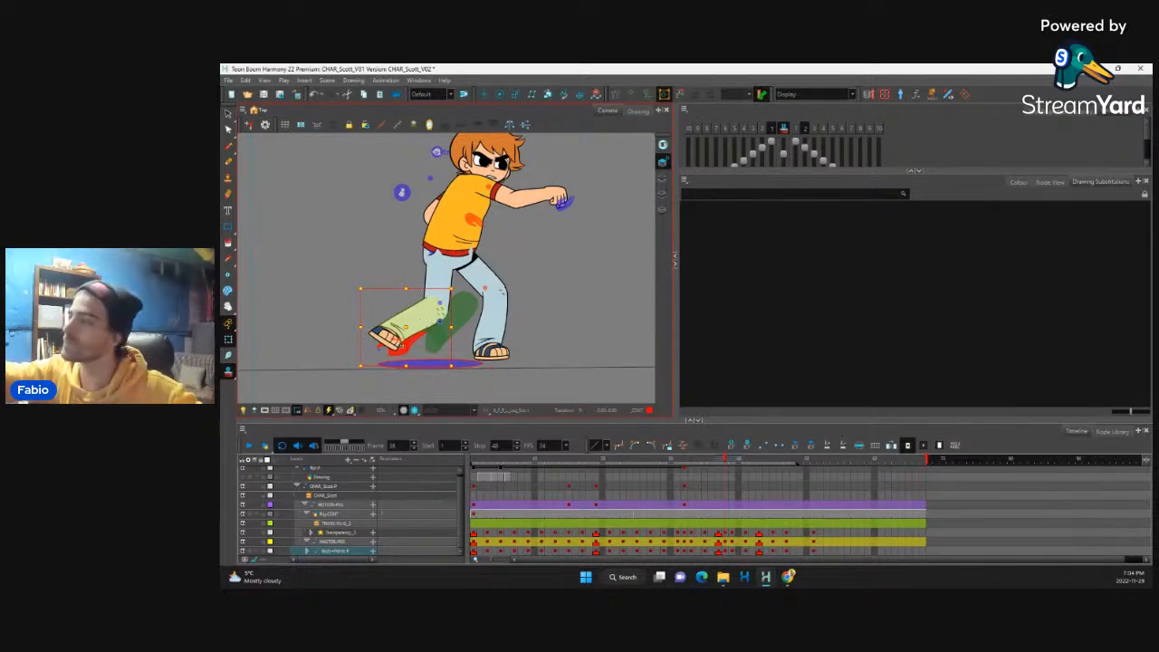
{"action": "left_click_drag", "start_coordinate": [361, 375], "coordinate": [387, 407]}
{"action": "key", "text": "ctrl+z"}
{"action": "left_click_drag", "start_coordinate": [410, 341], "coordinate": [402, 335]}
{"action": "left_click_drag", "start_coordinate": [468, 352], "coordinate": [468, 348]}
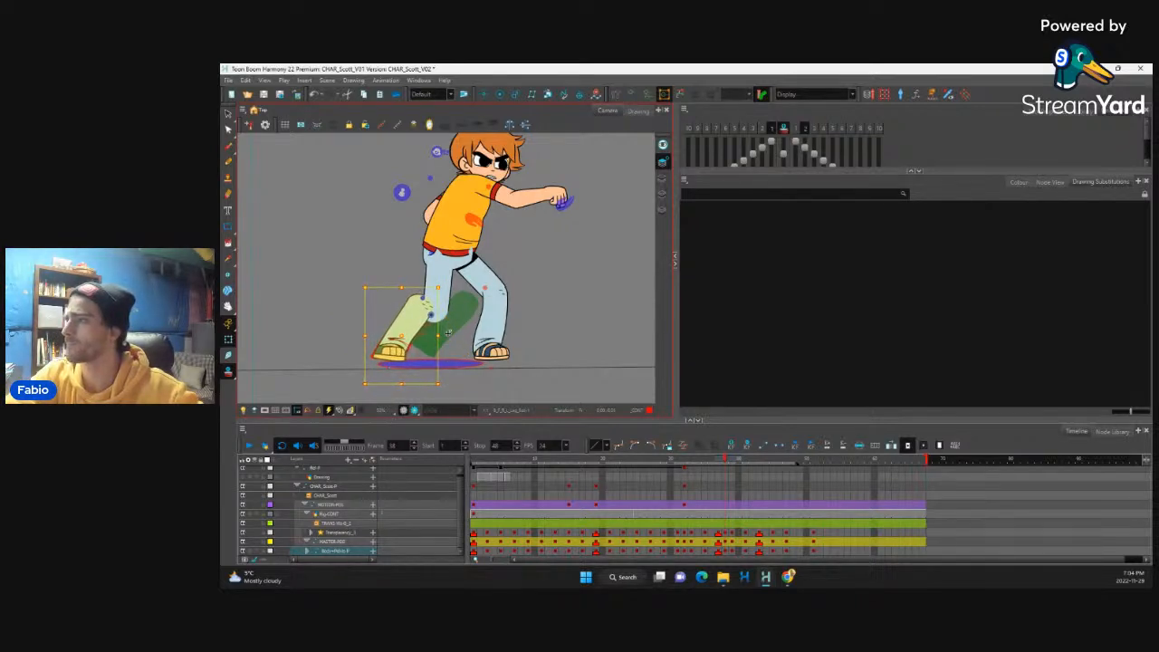
{"action": "left_click_drag", "start_coordinate": [405, 310], "coordinate": [441, 299]}
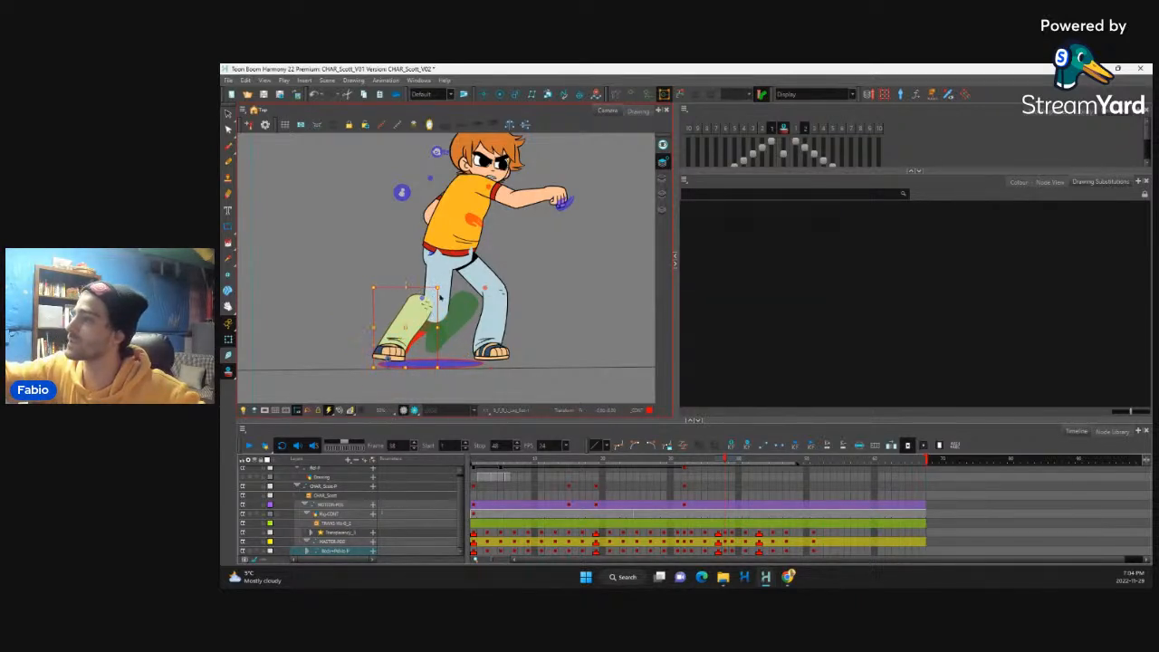
{"action": "left_click", "coordinate": [464, 295]}
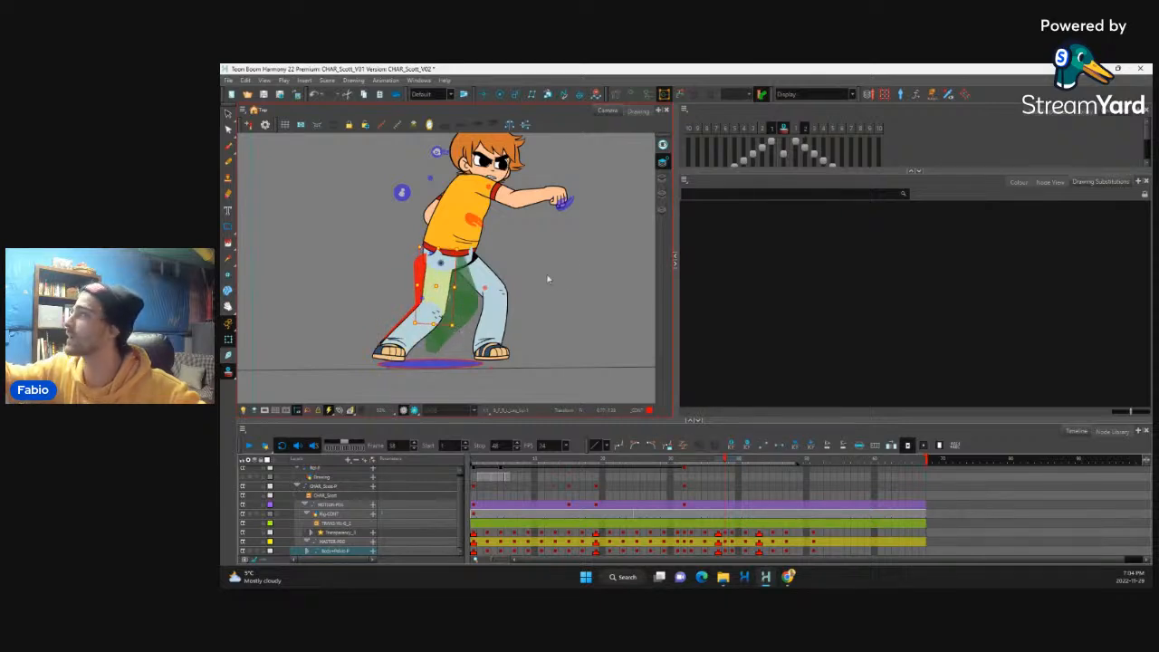
Step: Turn off onion skin and scrub around frame 38 to check the adjusted back leg
{"action": "left_click", "coordinate": [786, 128]}
{"action": "scroll", "coordinate": [525, 271], "scroll_direction": "down", "scroll_amount": 5}
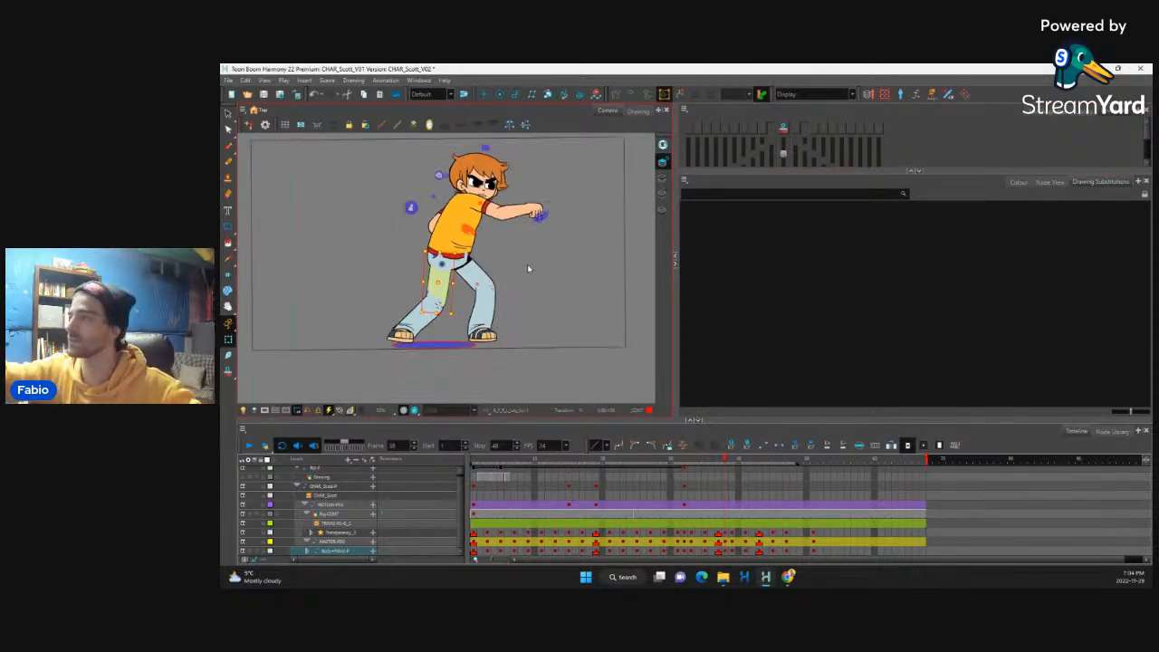
{"action": "left_click", "coordinate": [725, 462]}
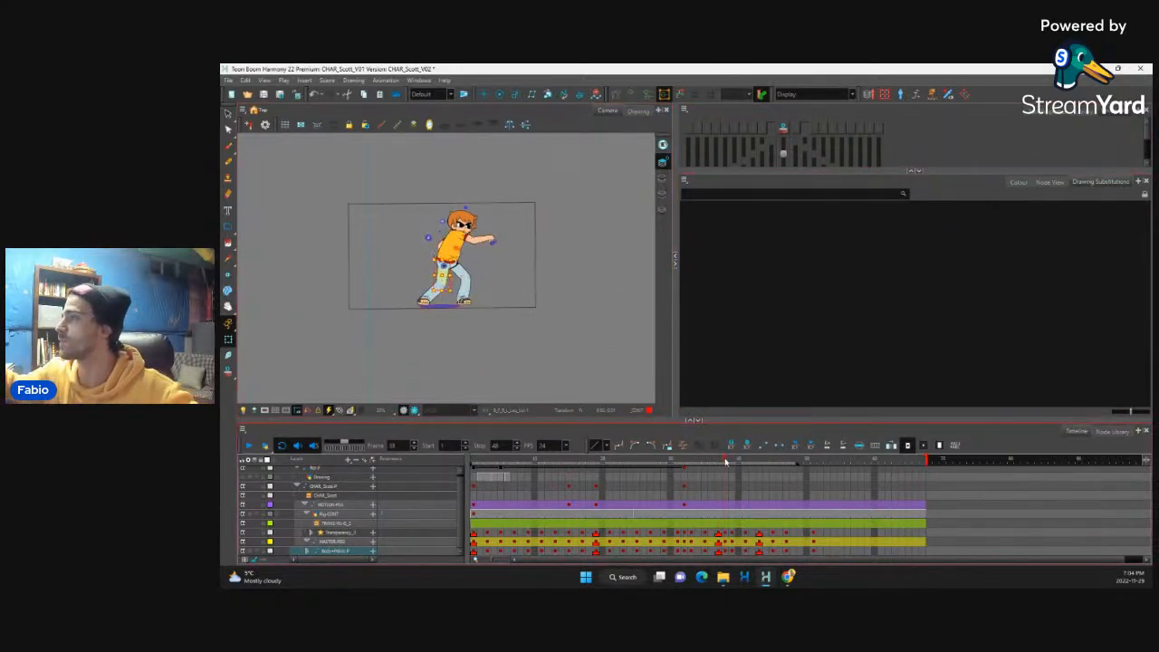
{"action": "mouse_move", "coordinate": [726, 462]}
{"action": "left_mouse_down"}
{"action": "mouse_move", "coordinate": [759, 466]}
{"action": "mouse_move", "coordinate": [715, 476]}
{"action": "mouse_move", "coordinate": [725, 477]}
{"action": "left_mouse_up"}
{"action": "scroll", "coordinate": [500, 300], "scroll_direction": "up", "scroll_amount": 6}
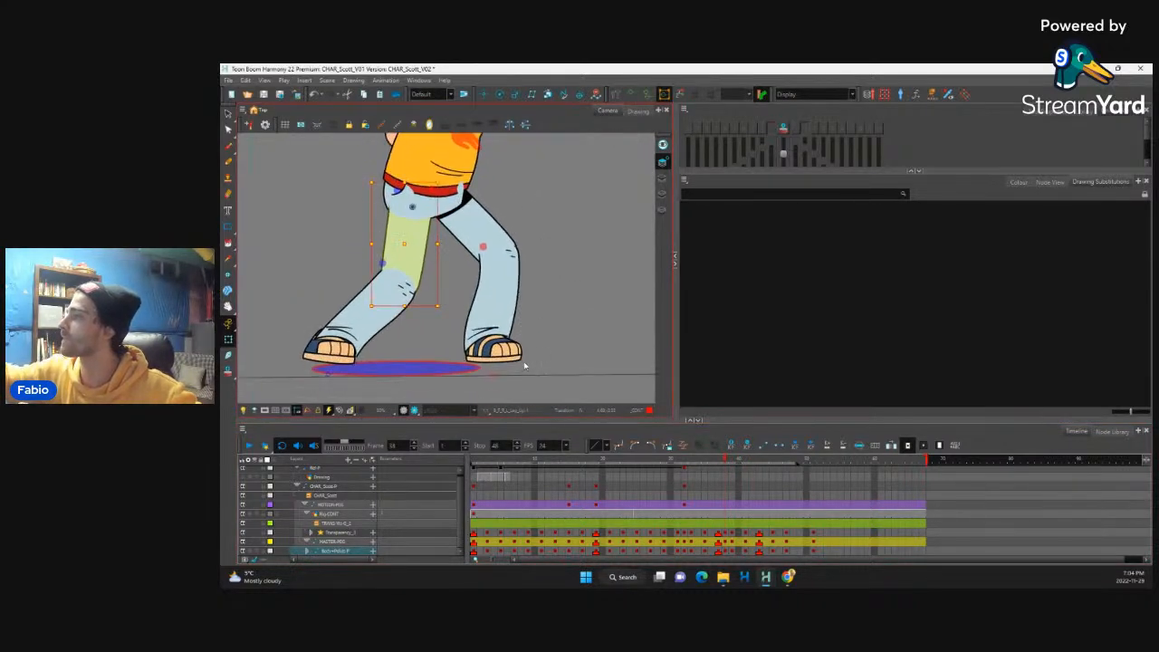
Step: Nudge the front lower leg and foot slightly up and backward on frame 38 to match the onion-skinned previous frame
{"action": "left_click", "coordinate": [516, 357]}
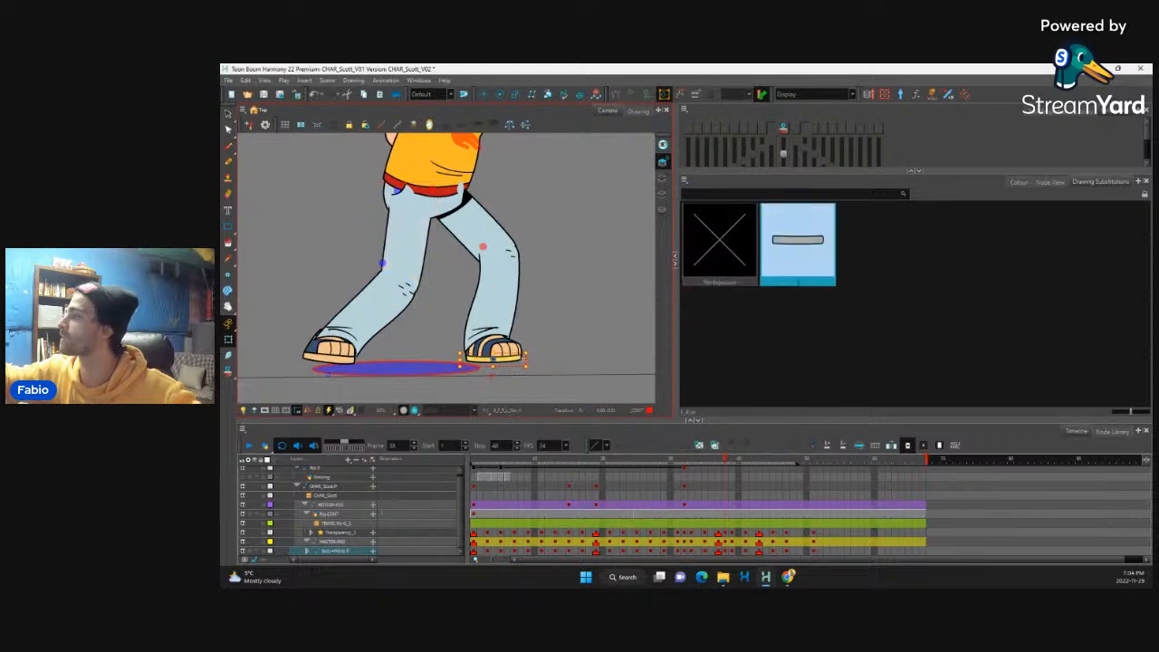
{"action": "key", "text": "b"}
{"action": "key", "text": "b"}
{"action": "key", "text": "b"}
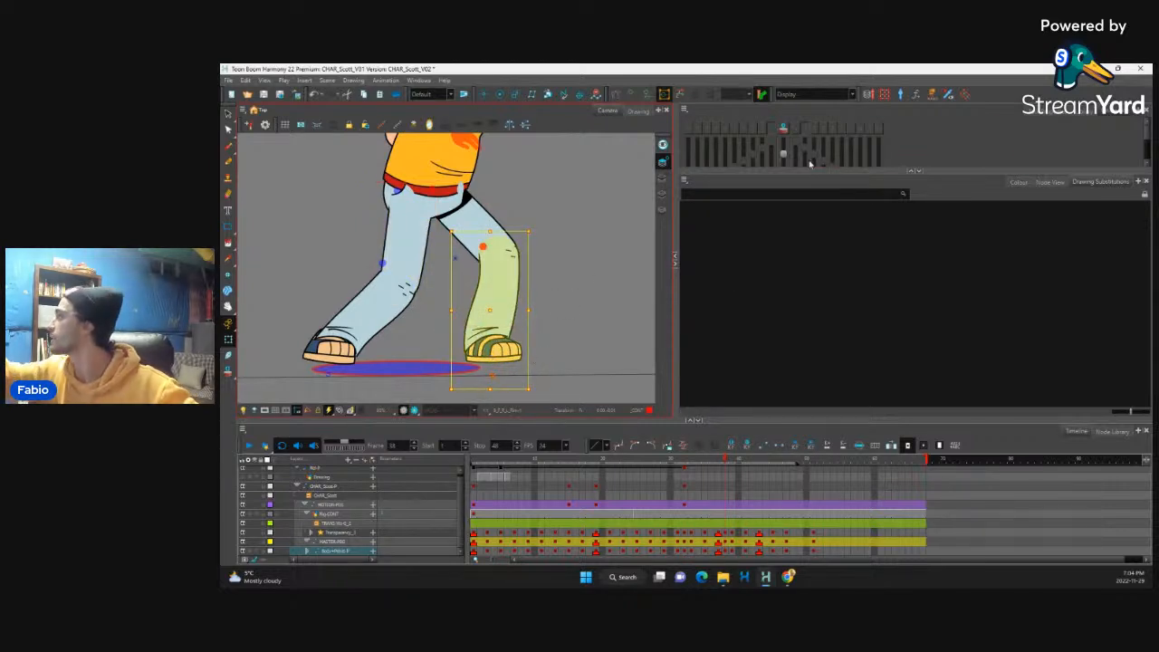
{"action": "left_click", "coordinate": [784, 128]}
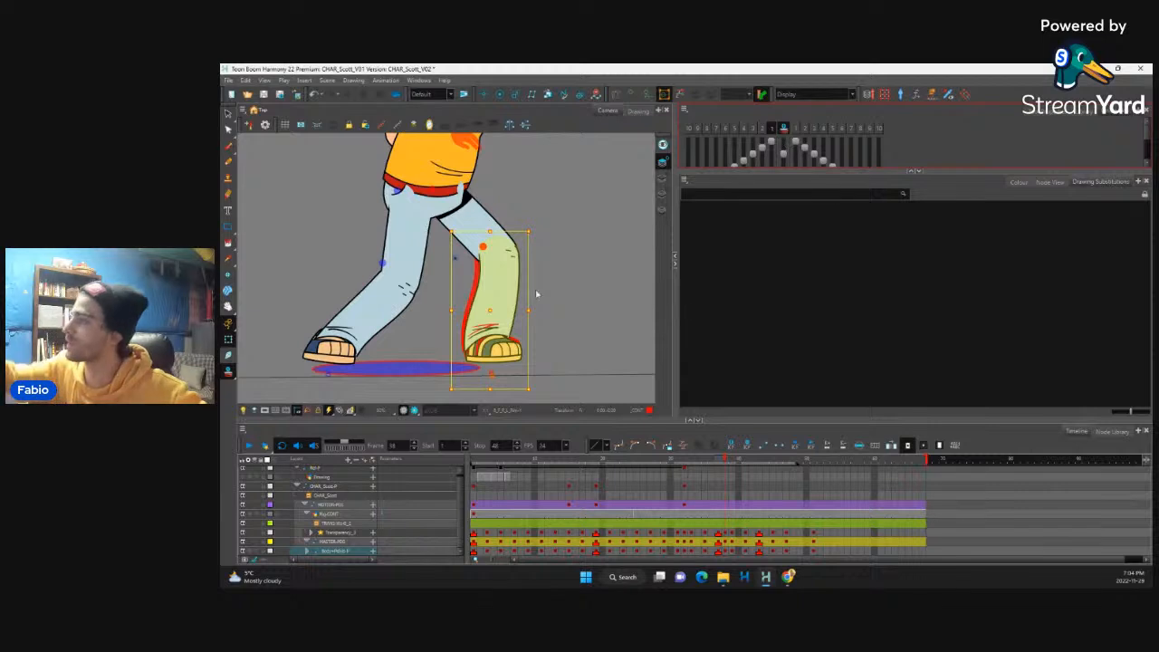
{"action": "key", "text": "Up"}
{"action": "key", "text": "Up"}
{"action": "key", "text": "Up"}
{"action": "key", "text": "Up"}
{"action": "key", "text": "Up"}
{"action": "key", "text": "Up"}
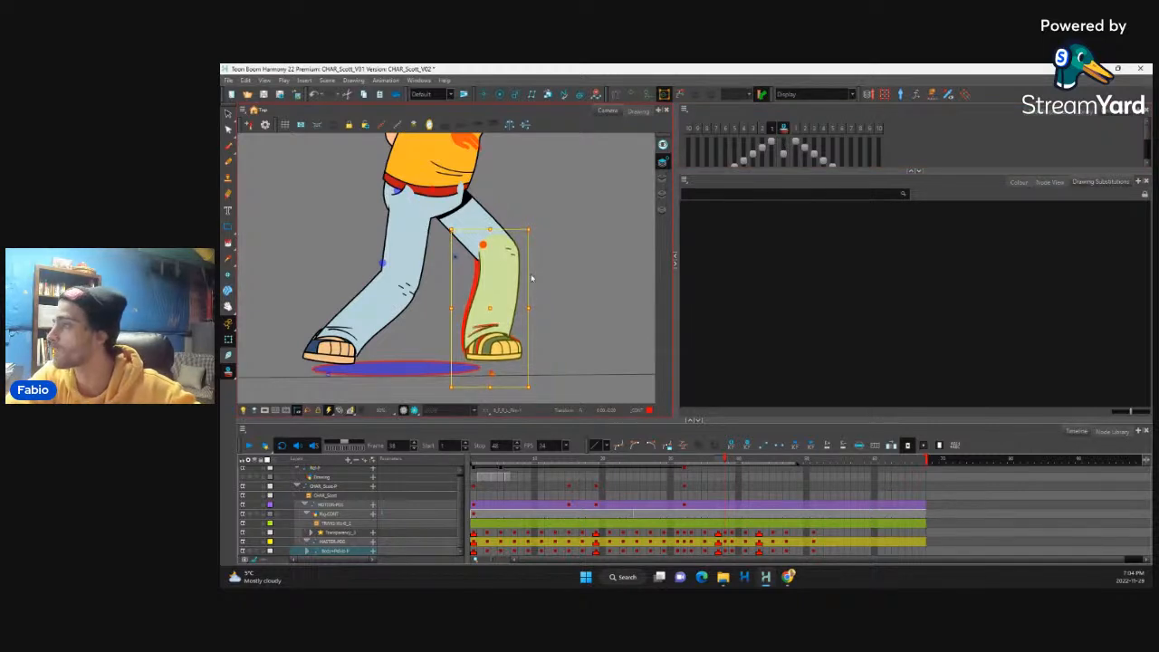
{"action": "key", "text": "Left"}
{"action": "key", "text": "Left"}
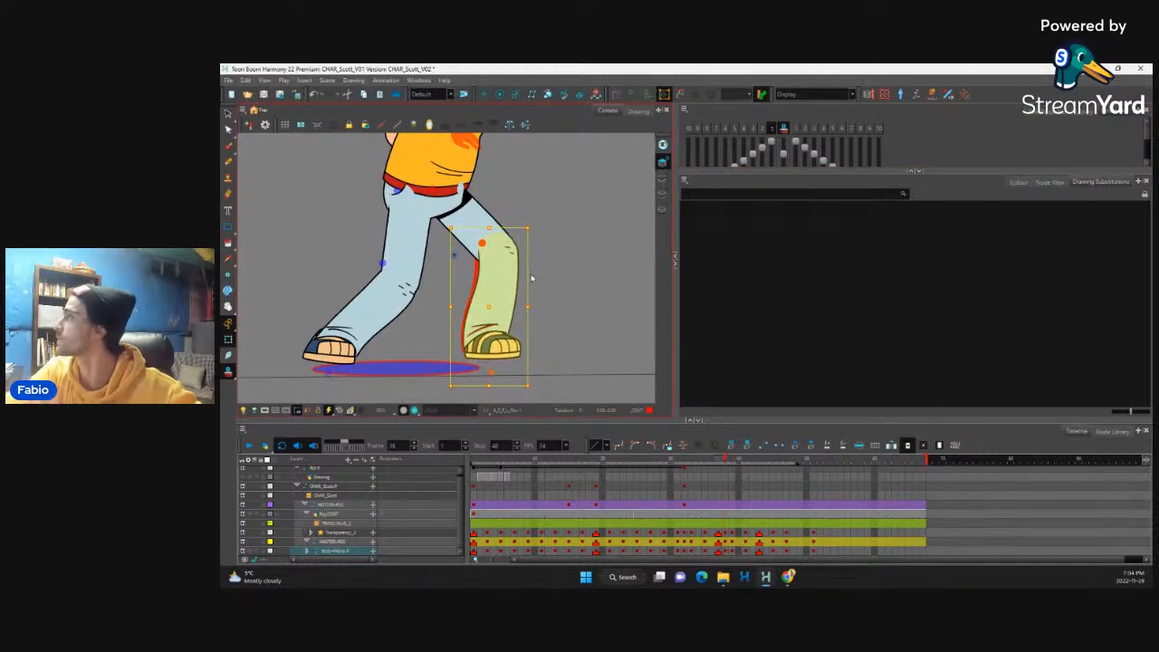
{"action": "scroll", "coordinate": [562, 283], "scroll_direction": "down", "scroll_amount": 5}
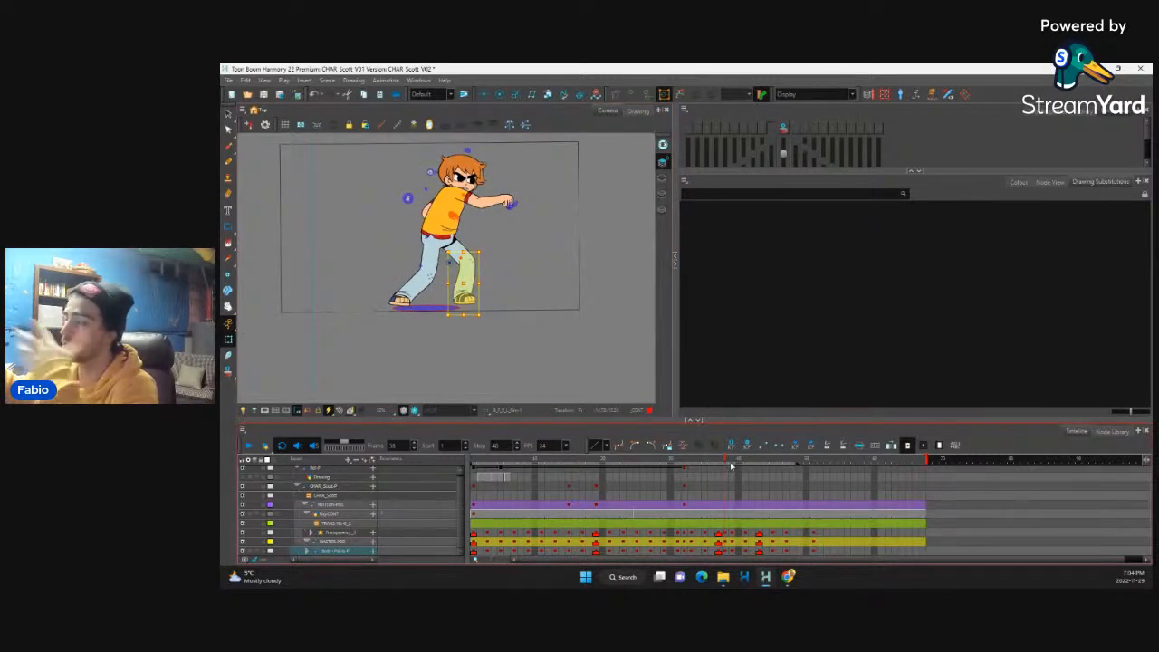
Step: Play back the punch-to-kick transition and flip between frames 41 and 42 to examine the kick in-betweens
{"action": "left_click_drag", "start_coordinate": [728, 457], "coordinate": [666, 464]}
{"action": "left_click", "coordinate": [250, 446]}
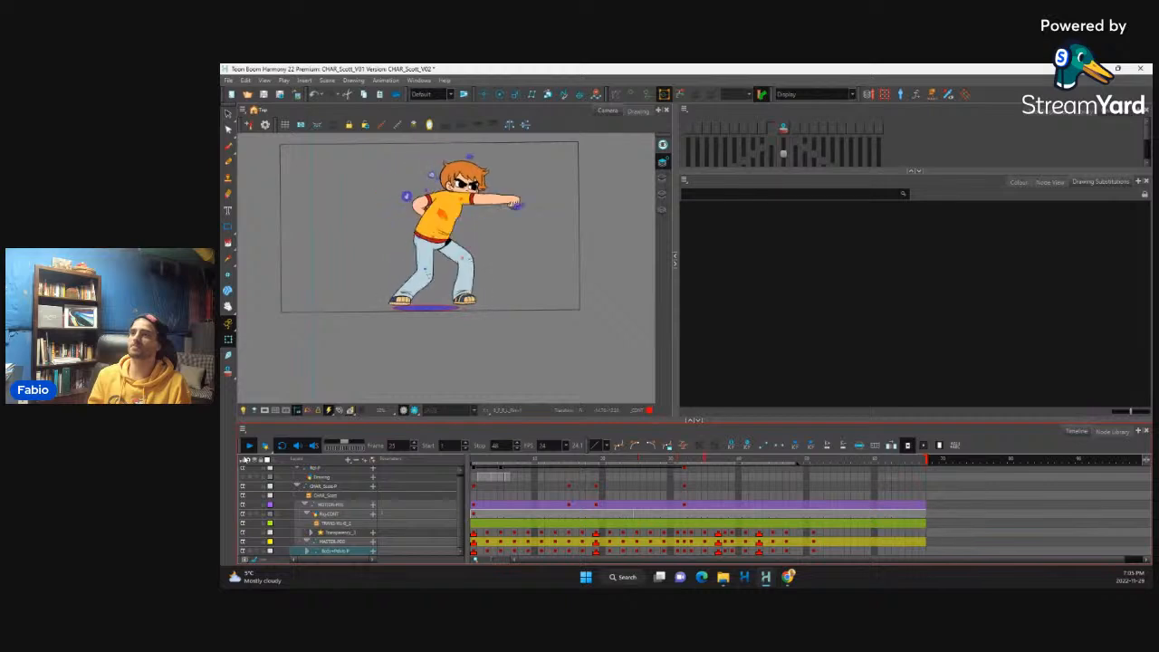
{"action": "left_click", "coordinate": [757, 542]}
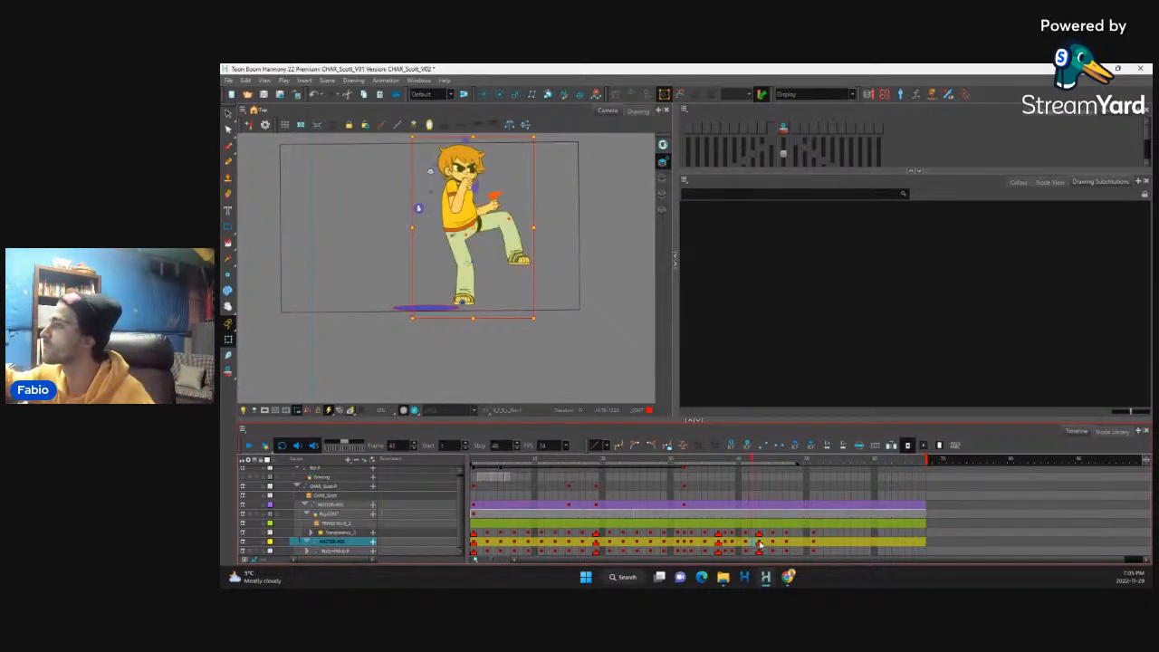
{"action": "left_click", "coordinate": [759, 542]}
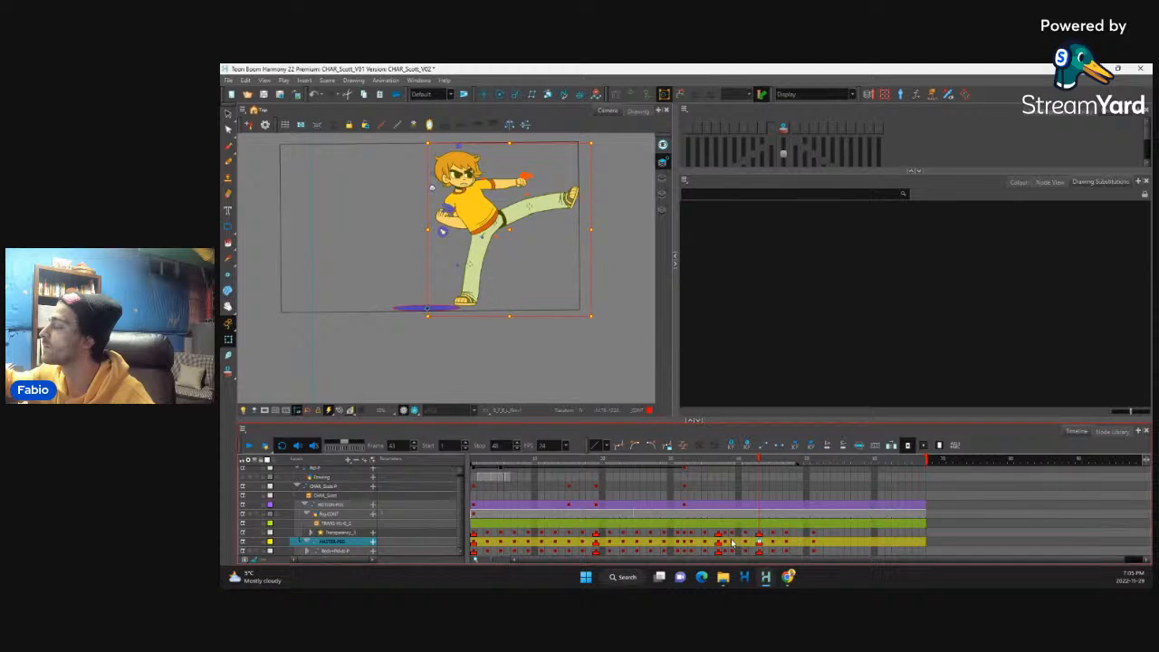
{"action": "left_click", "coordinate": [732, 542]}
{"action": "left_click", "coordinate": [746, 543]}
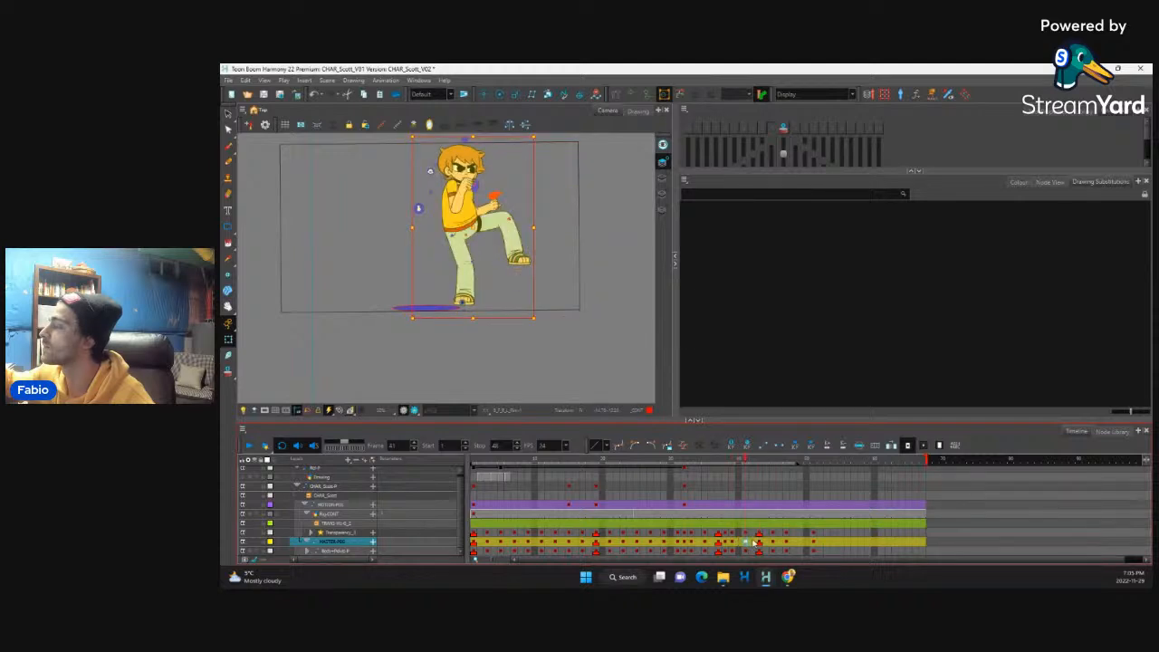
{"action": "left_click_drag", "start_coordinate": [748, 533], "coordinate": [746, 551]}
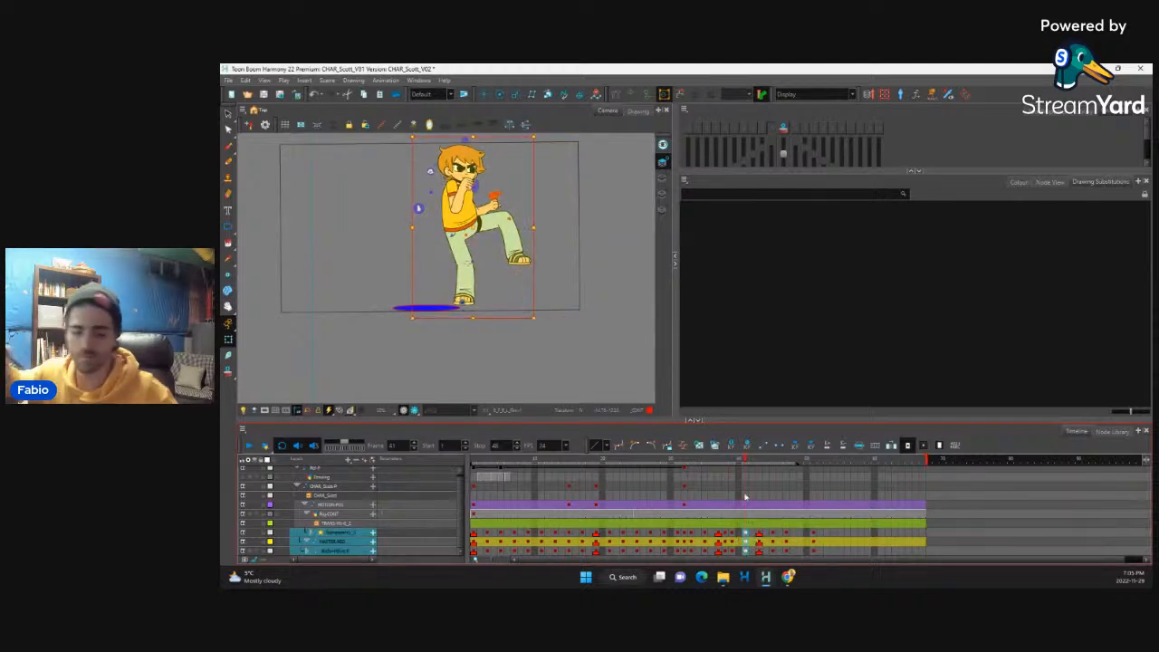
{"action": "key", "text": "period"}
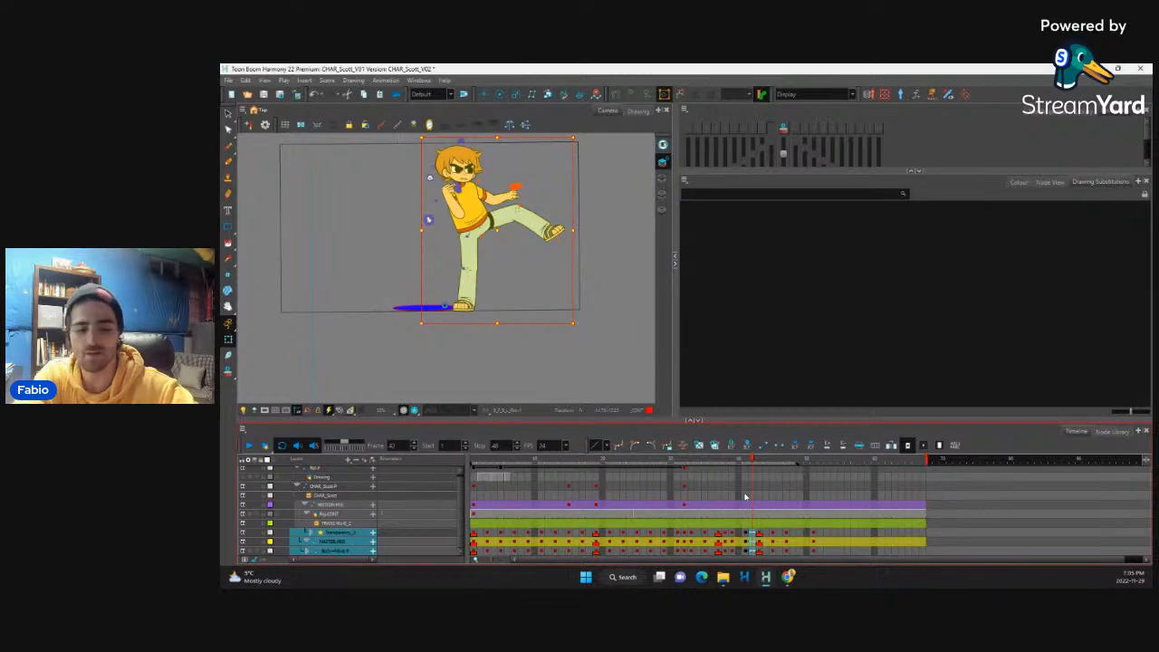
{"action": "key", "text": "comma"}
{"action": "key", "text": "period"}
{"action": "key", "text": "comma"}
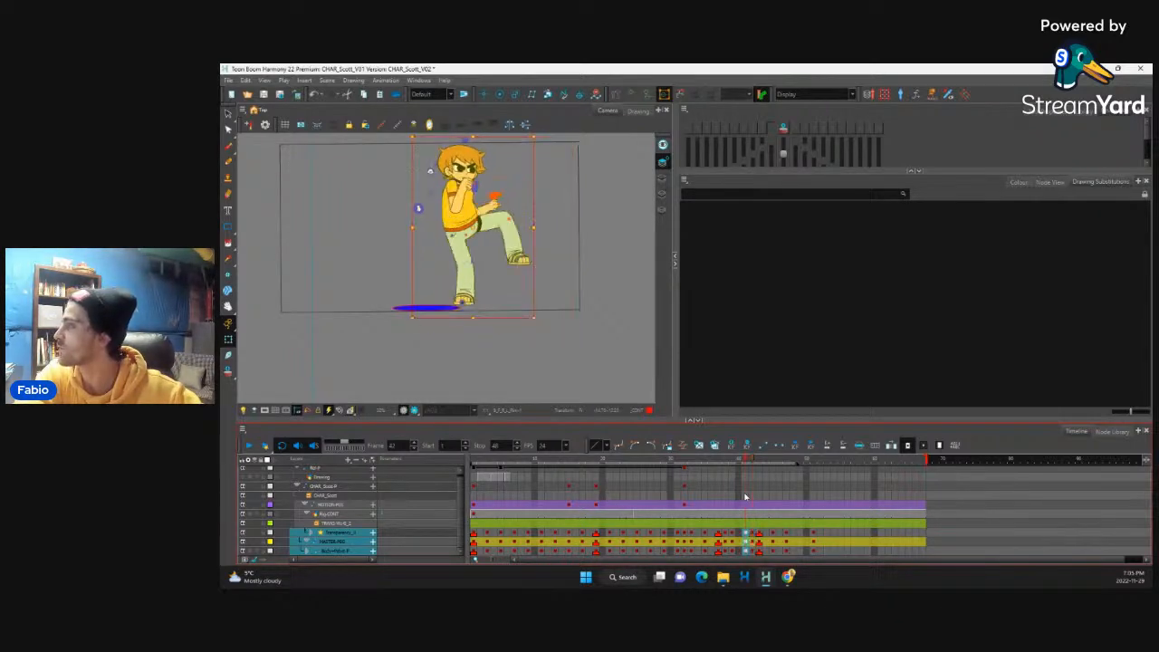
{"action": "key", "text": "period"}
Step: On frame 42, onion-skin one previous and one next frame and stretch the kicking lower leg's deformer into a wide smear between both poses
{"action": "left_click", "coordinate": [758, 542]}
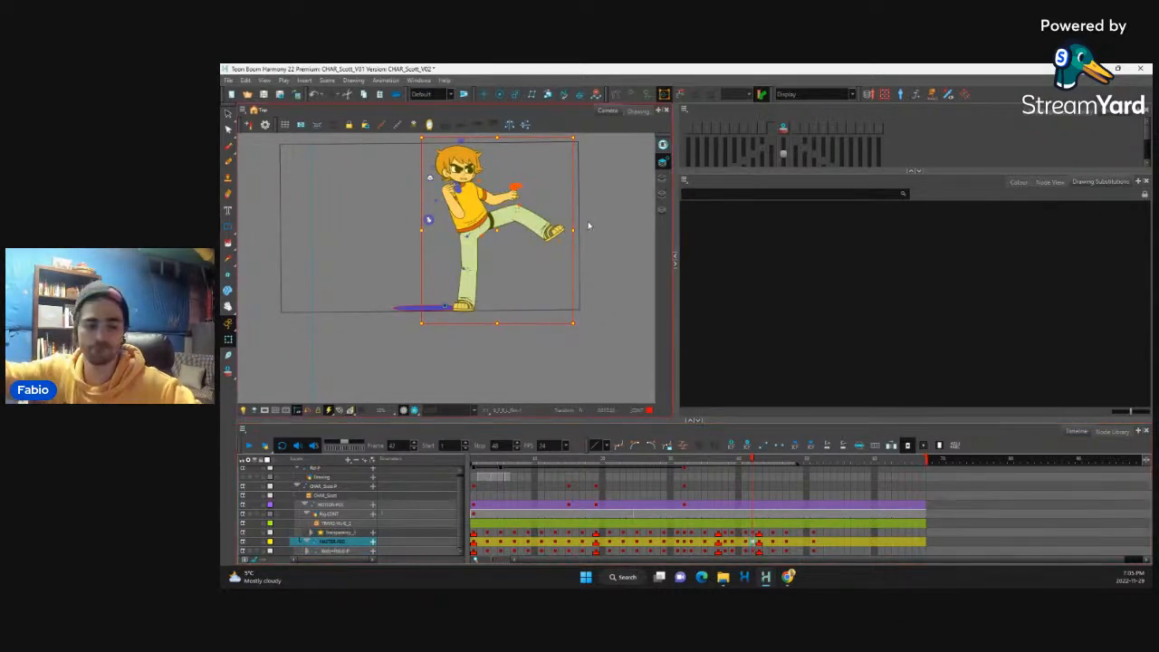
{"action": "key", "text": "2"}
{"action": "key", "text": "2"}
{"action": "key", "text": "2"}
{"action": "left_click_drag", "start_coordinate": [607, 236], "coordinate": [501, 353]}
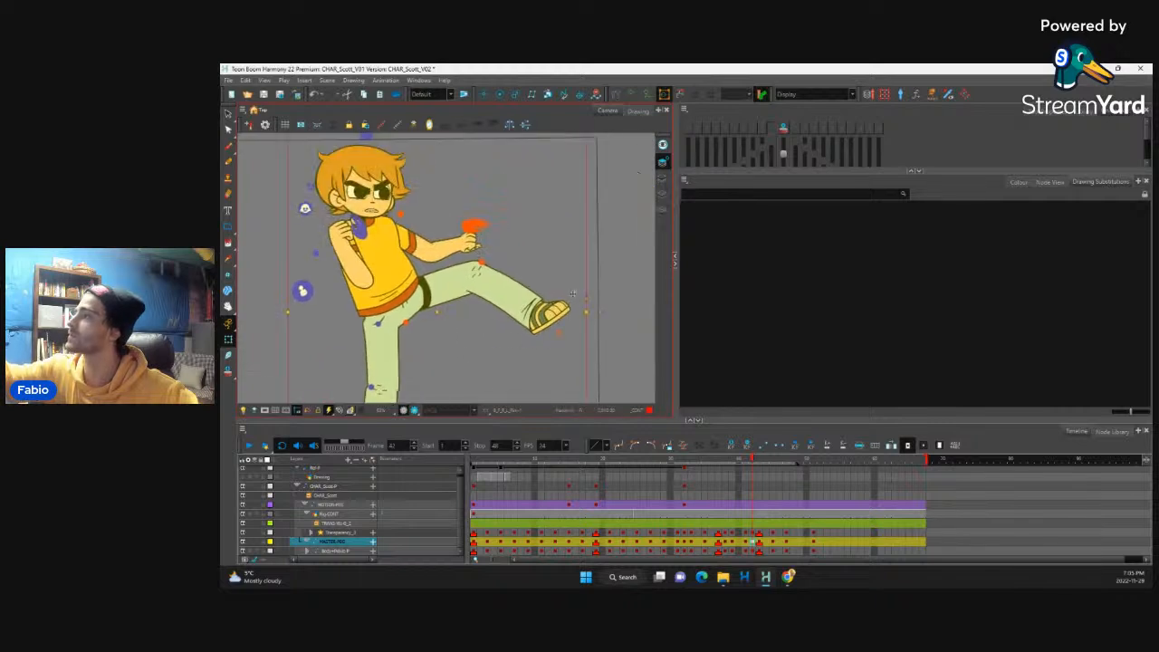
{"action": "left_click", "coordinate": [785, 132]}
{"action": "left_click", "coordinate": [537, 286]}
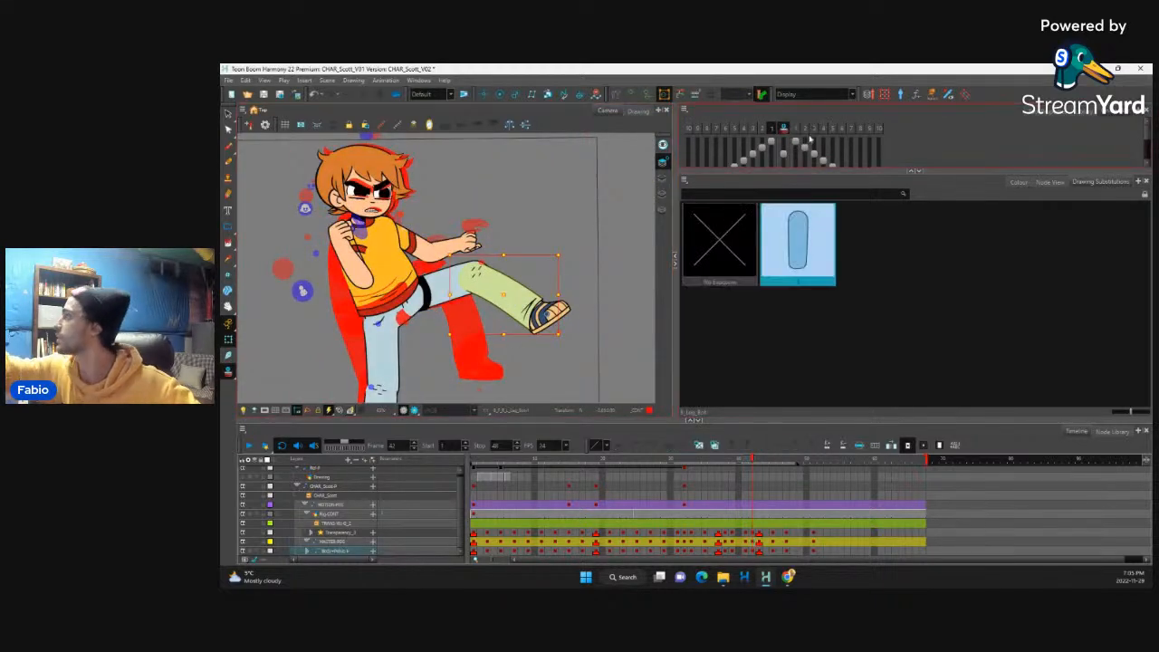
{"action": "left_click", "coordinate": [795, 132]}
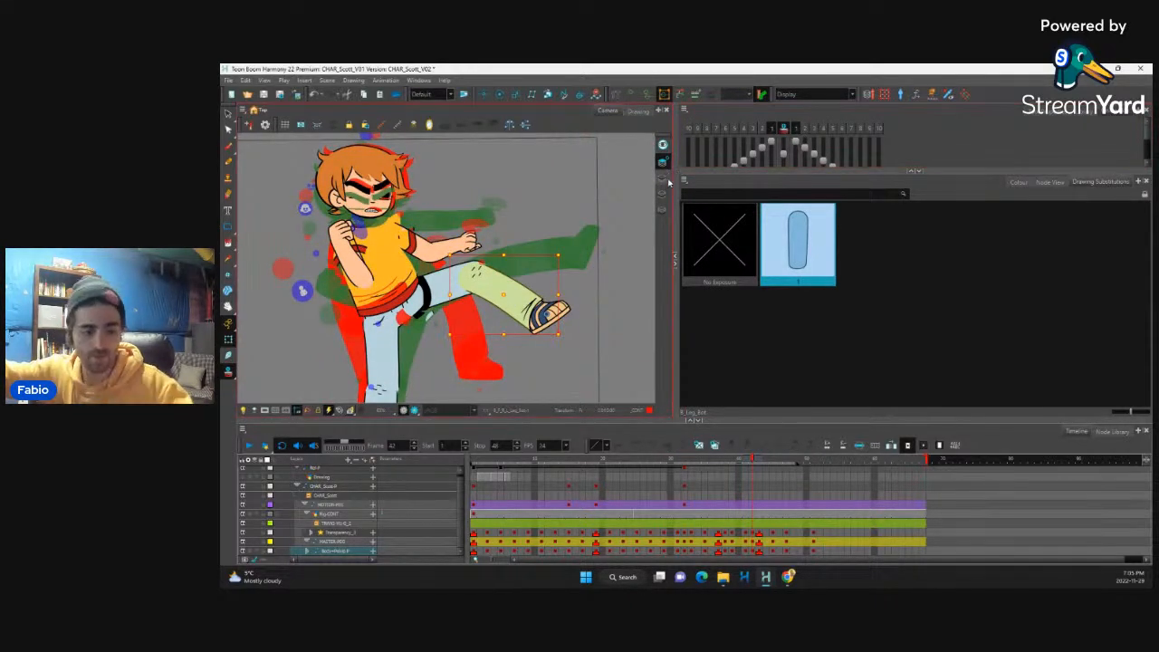
{"action": "key", "text": "shift+F11"}
{"action": "mouse_move", "coordinate": [530, 331]}
{"action": "left_mouse_down"}
{"action": "mouse_move", "coordinate": [497, 358]}
{"action": "mouse_move", "coordinate": [492, 301]}
{"action": "mouse_move", "coordinate": [511, 269]}
{"action": "mouse_move", "coordinate": [482, 258]}
{"action": "left_mouse_up"}
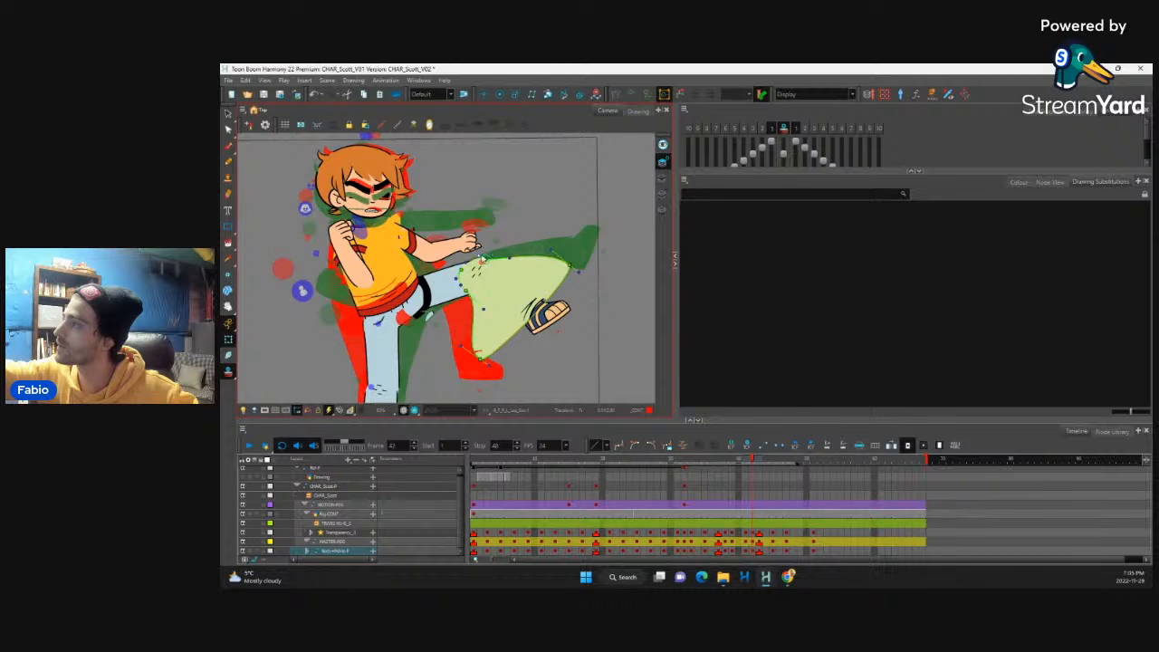
Step: Reposition, rotate and stretch the kicking foot on frame 42 so it spans the end of the smeared lower leg
{"action": "left_click", "coordinate": [553, 311]}
{"action": "key", "text": "b"}
{"action": "key", "text": "b"}
{"action": "key", "text": "b"}
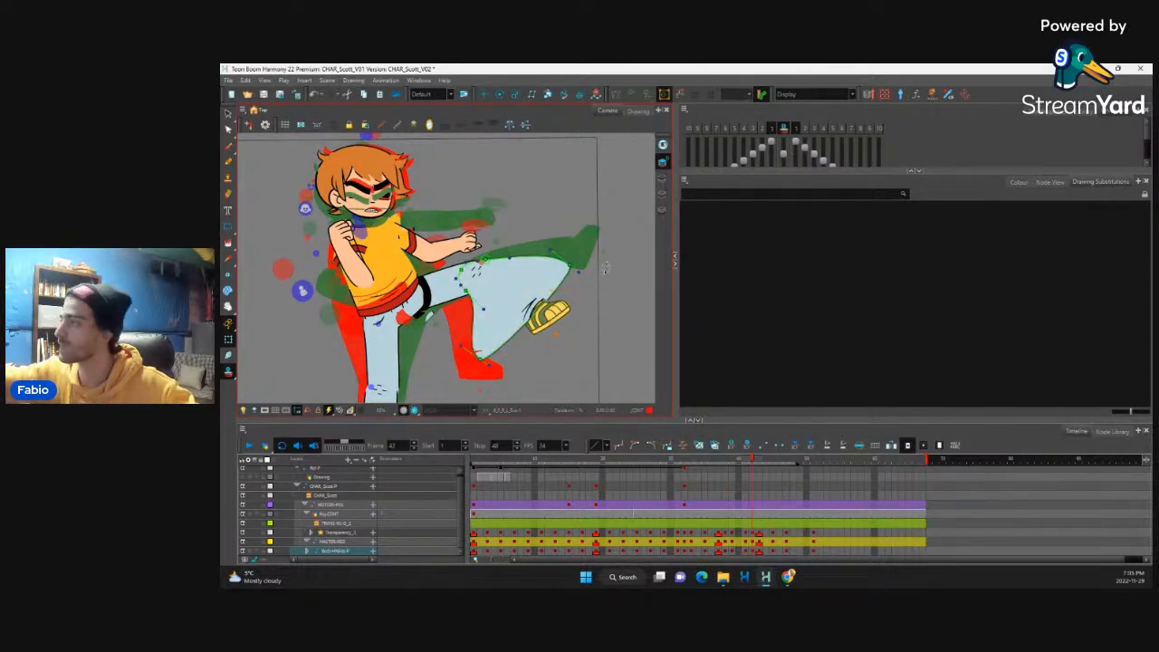
{"action": "left_click_drag", "start_coordinate": [589, 281], "coordinate": [530, 390], "text": "ctrl+alt"}
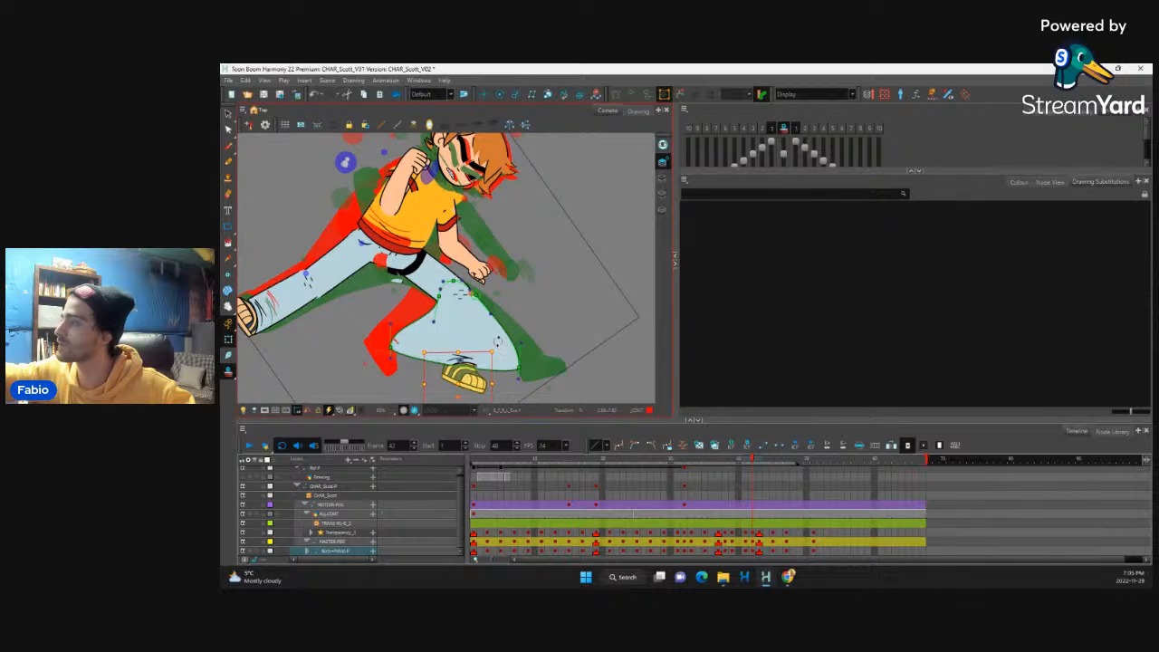
{"action": "left_click_drag", "start_coordinate": [498, 341], "coordinate": [489, 336]}
{"action": "left_click_drag", "start_coordinate": [493, 378], "coordinate": [529, 340]}
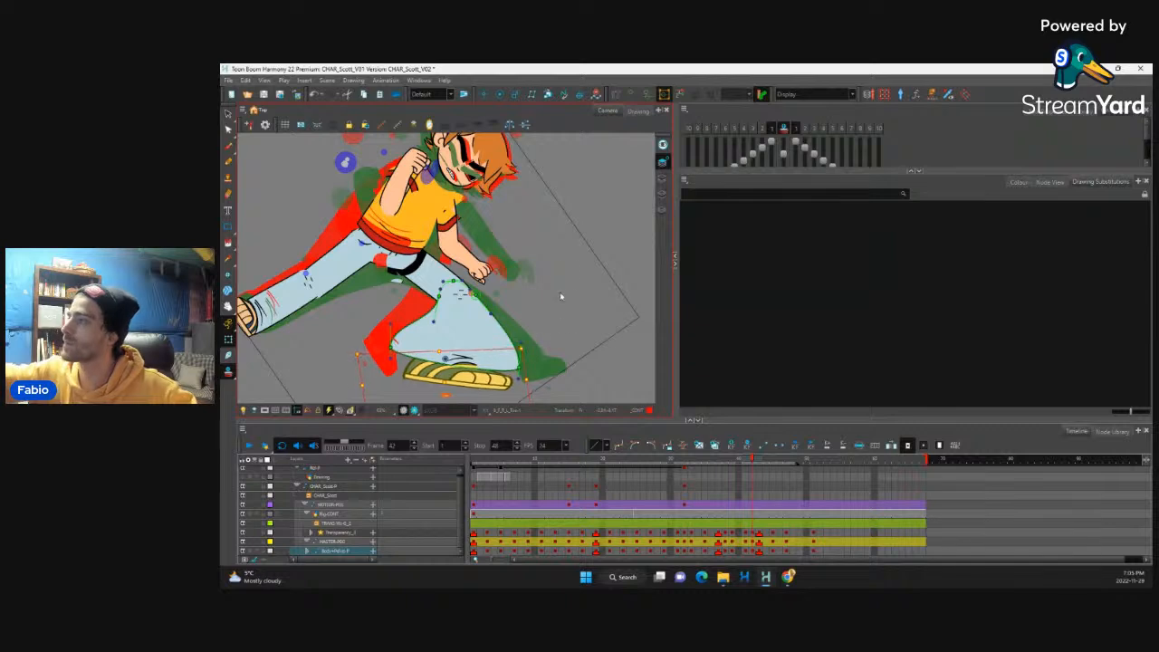
{"action": "mouse_move", "coordinate": [564, 297]}
{"action": "left_mouse_down"}
{"action": "mouse_move", "coordinate": [553, 210]}
{"action": "mouse_move", "coordinate": [496, 161]}
{"action": "left_mouse_up"}
Step: Adjust the kicking thigh on frame 42 to meet the smeared lower leg, and flip through frames 40 to 42 to check it
{"action": "left_click", "coordinate": [484, 282]}
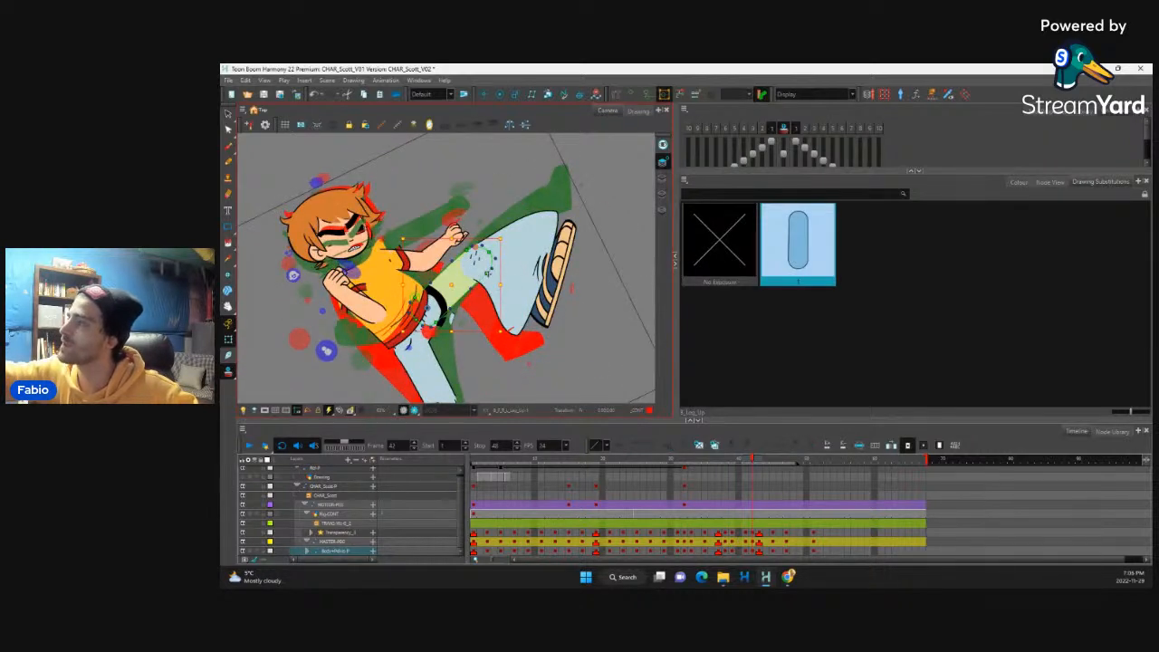
{"action": "left_click", "coordinate": [479, 306]}
{"action": "left_click_drag", "start_coordinate": [496, 289], "coordinate": [490, 298]}
{"action": "left_click_drag", "start_coordinate": [589, 275], "coordinate": [577, 314]}
{"action": "key", "text": "comma"}
{"action": "key", "text": "comma"}
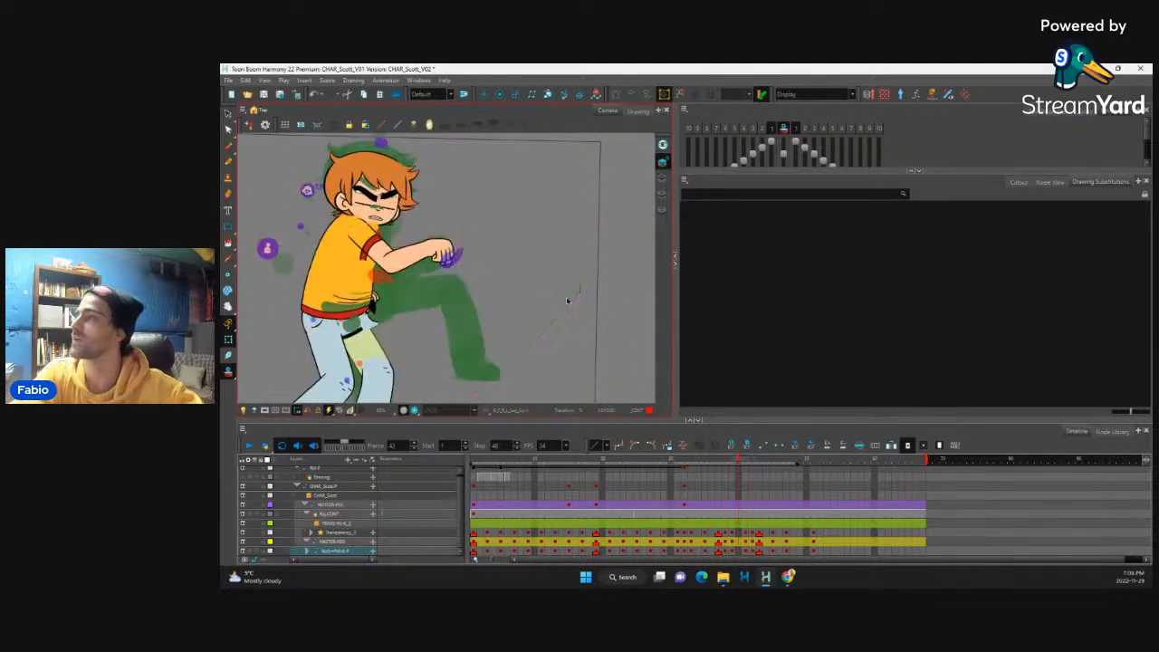
{"action": "key", "text": "period"}
{"action": "key", "text": "comma"}
{"action": "key", "text": "period"}
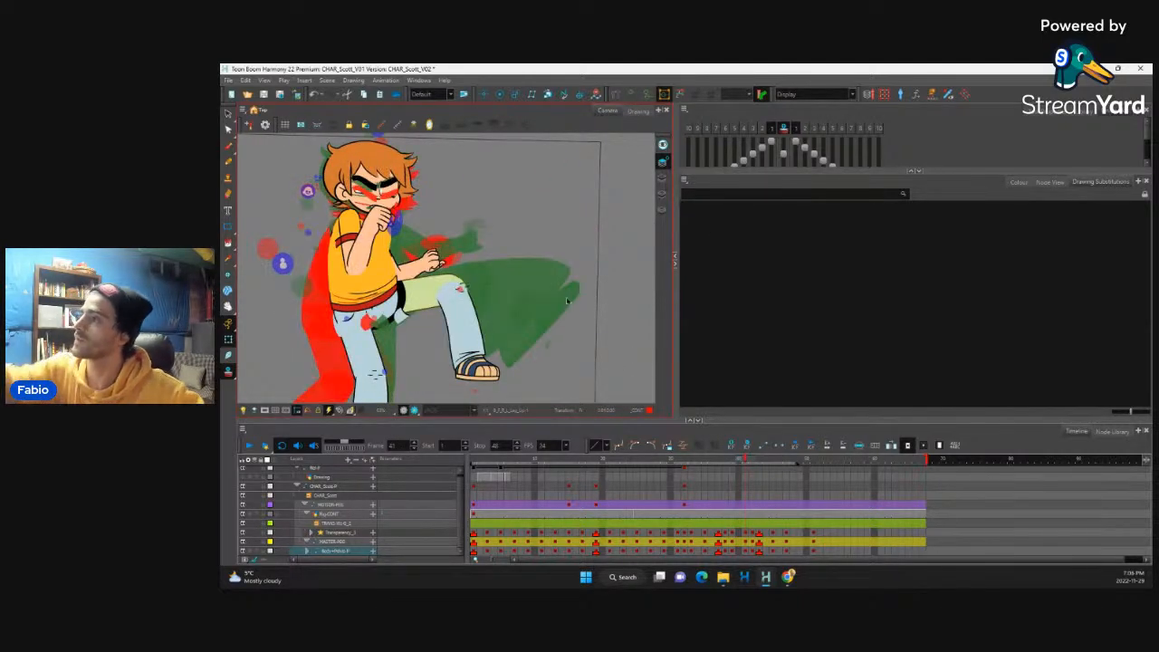
Step: Stretch the raised forearm's deformer into a smear across the chest on frame 41 and turn off onion skin
{"action": "left_click_drag", "start_coordinate": [508, 276], "coordinate": [558, 312]}
{"action": "key", "text": "comma"}
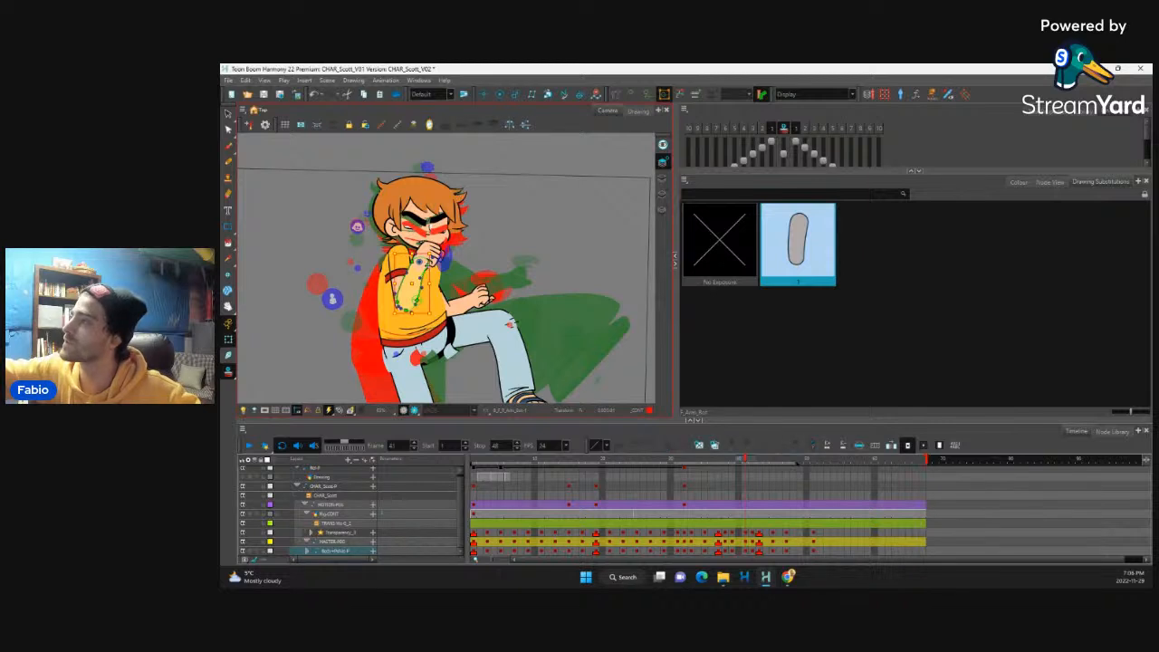
{"action": "key", "text": "period"}
{"action": "left_click_drag", "start_coordinate": [444, 271], "coordinate": [475, 278]}
{"action": "left_click", "coordinate": [543, 217]}
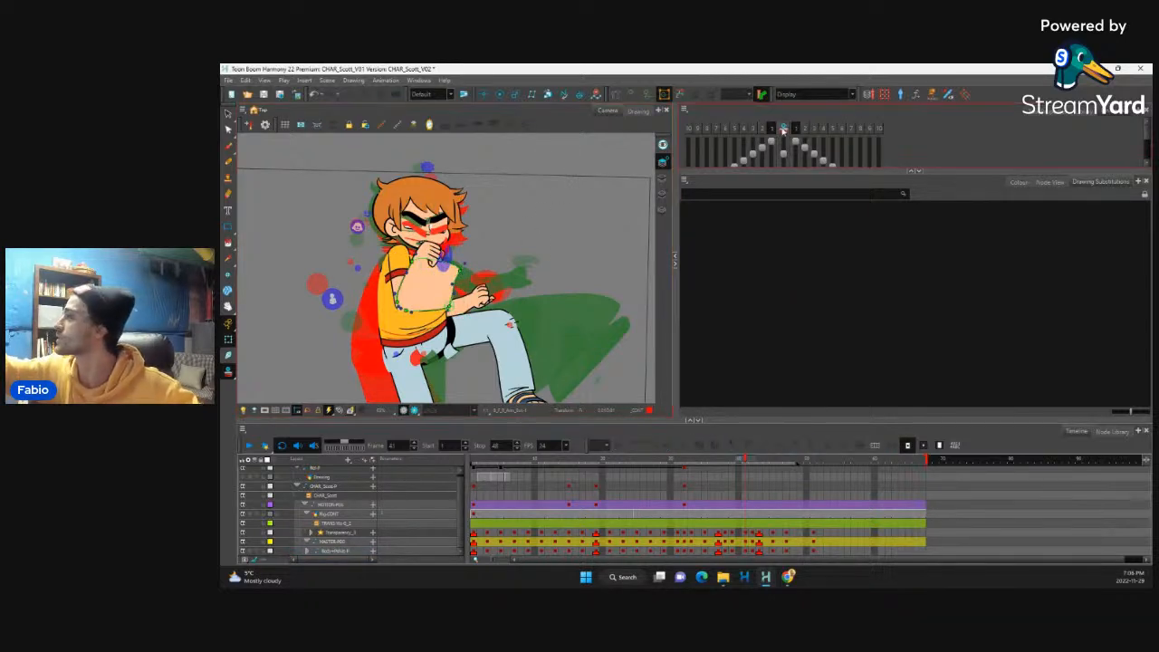
{"action": "left_click", "coordinate": [784, 128]}
{"action": "left_click", "coordinate": [435, 308]}
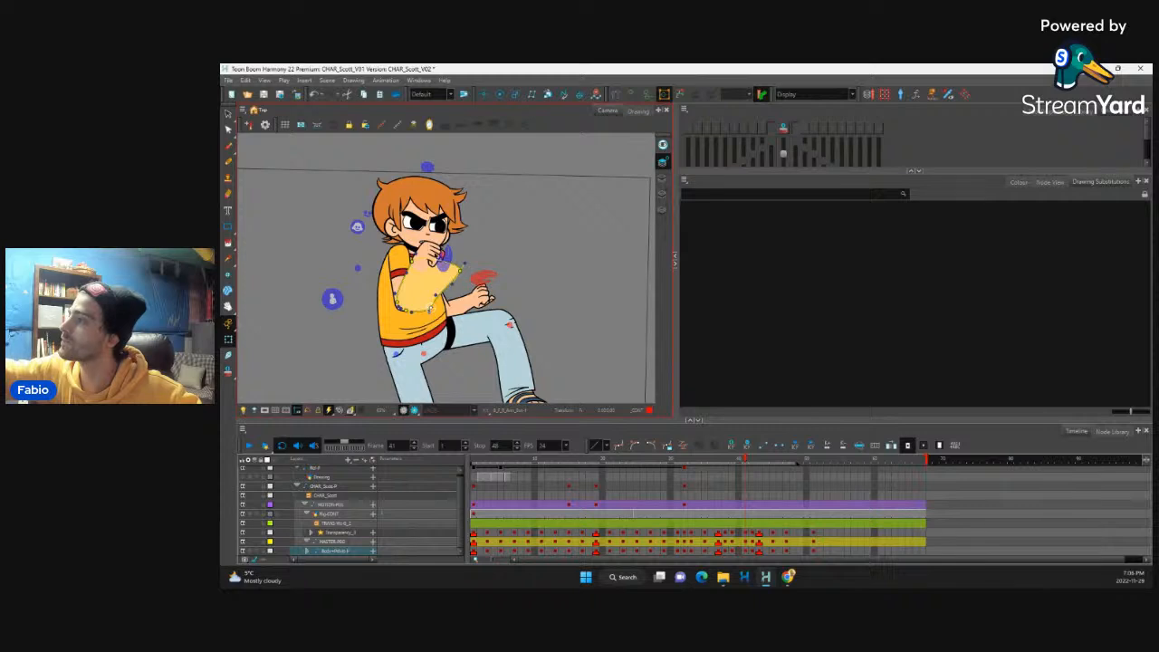
Step: Swap the raised hand on frame 41 to an open-hand drawing and fit it to the end of the smeared forearm
{"action": "left_click", "coordinate": [439, 250]}
{"action": "key", "text": "bracketright"}
{"action": "key", "text": "bracketright"}
{"action": "key", "text": "bracketright"}
{"action": "key", "text": "bracketright"}
{"action": "key", "text": "bracketright"}
{"action": "key", "text": "bracketright"}
{"action": "key", "text": "bracketright"}
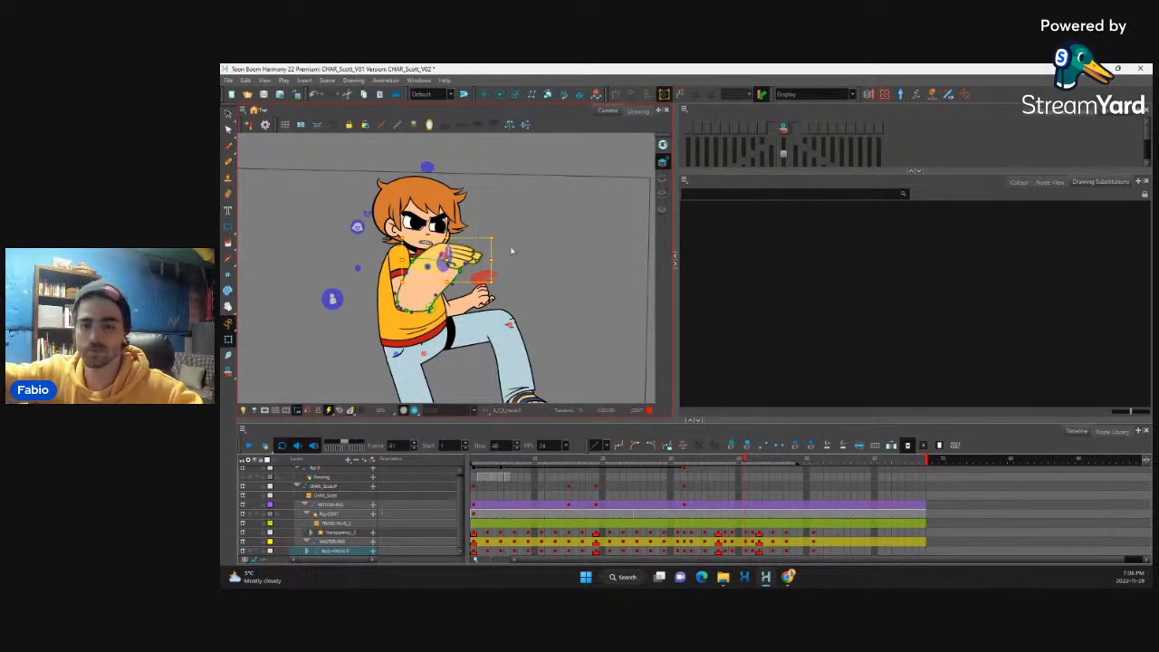
{"action": "key", "text": "2"}
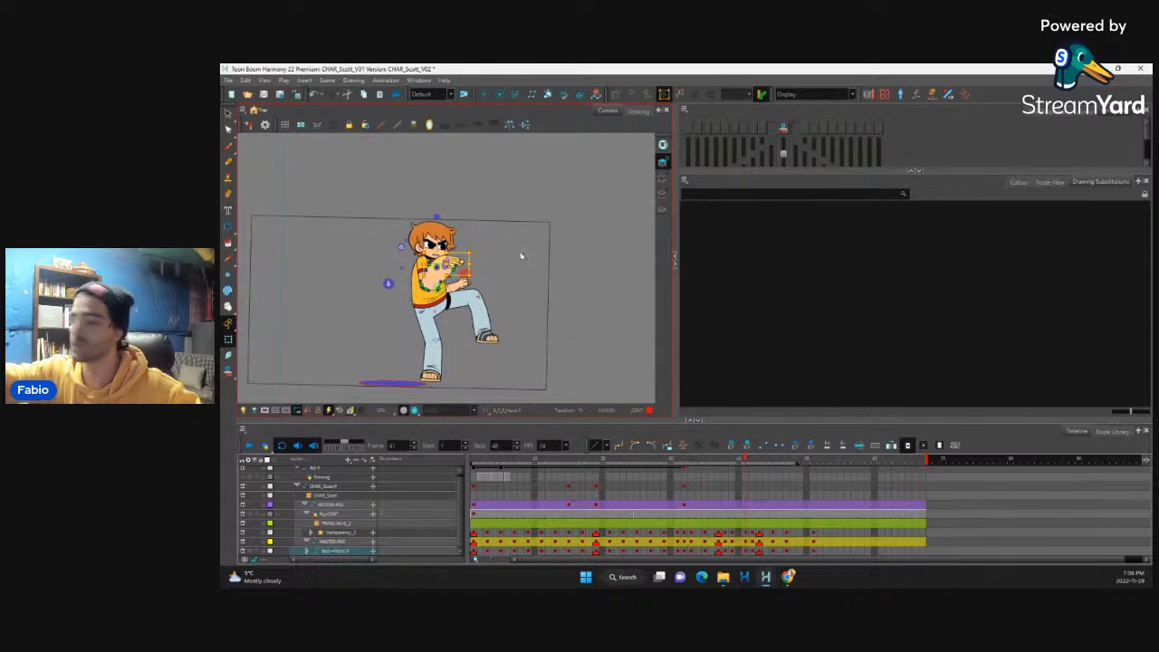
Step: Play back the punch-to-kick section with the smears, and scrub from the kick hold back to the opening poses
{"action": "left_click_drag", "start_coordinate": [748, 460], "coordinate": [684, 504]}
{"action": "left_click", "coordinate": [250, 447]}
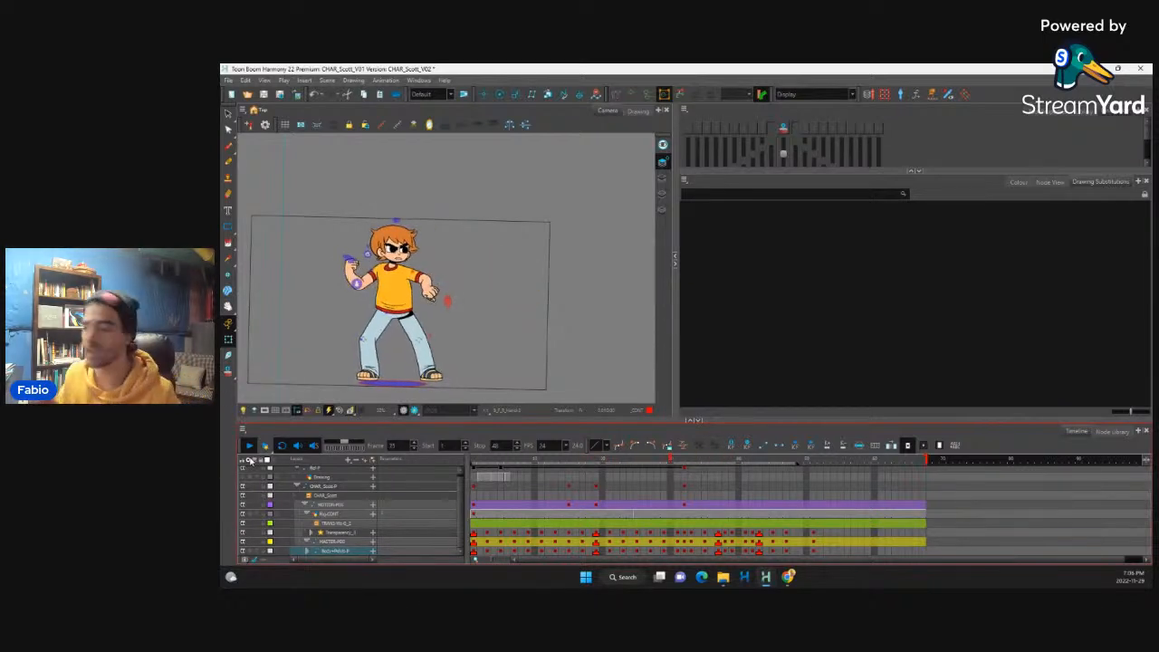
{"action": "left_click", "coordinate": [773, 541]}
{"action": "left_click", "coordinate": [786, 539]}
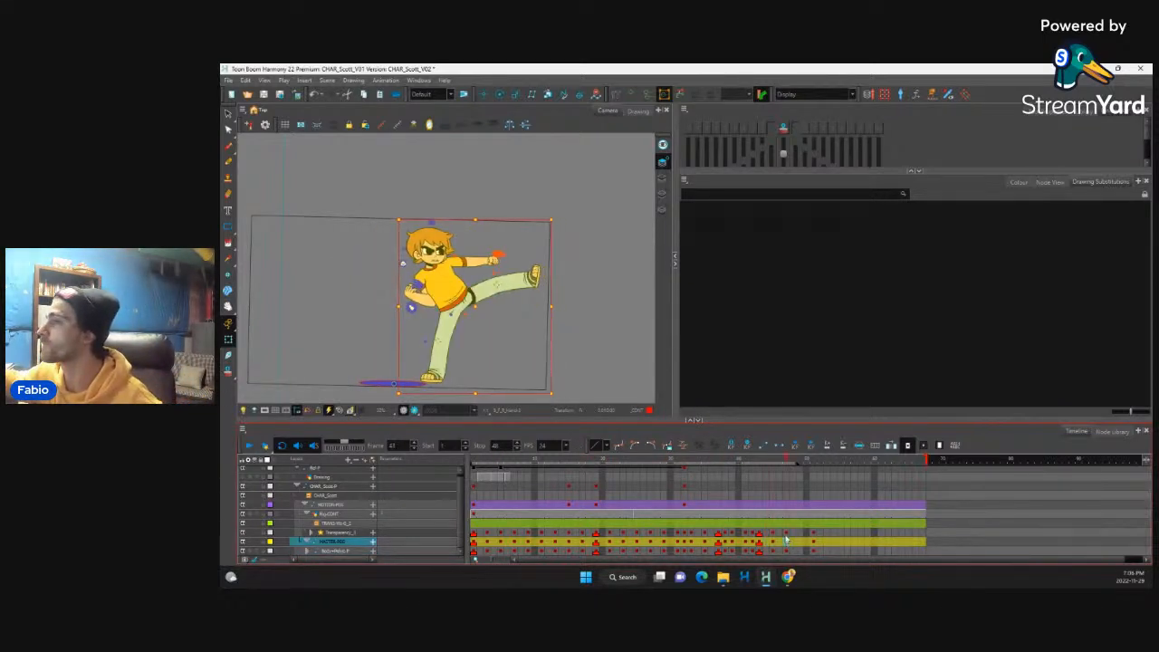
{"action": "left_click_drag", "start_coordinate": [784, 461], "coordinate": [508, 484]}
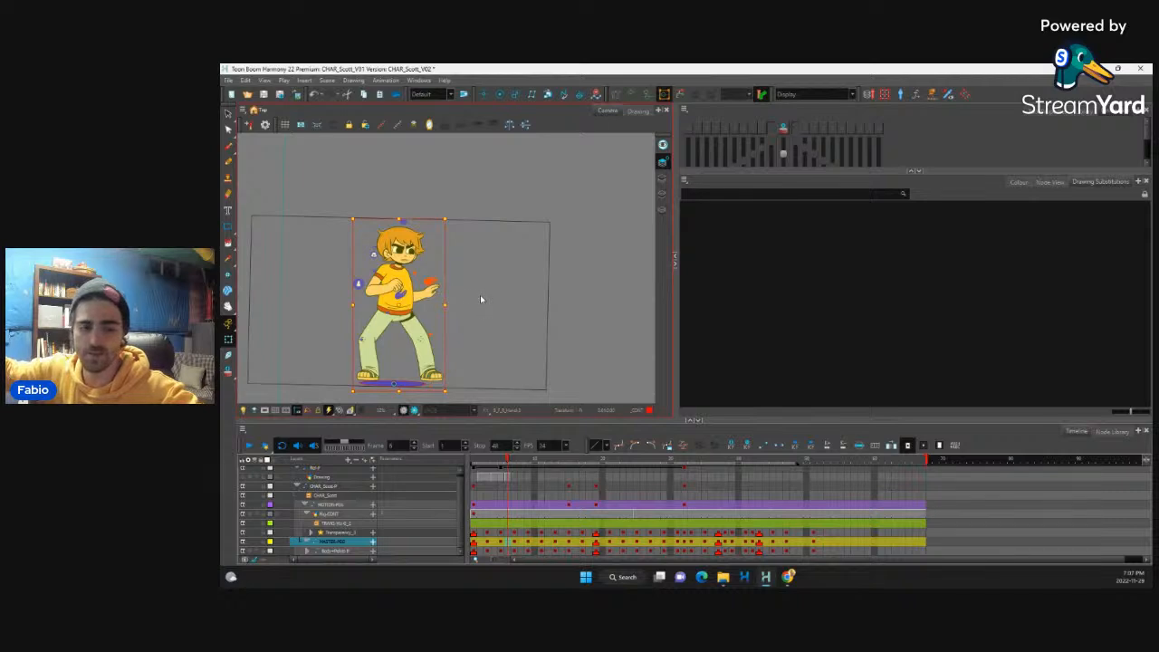
Step: Select the head's fringe, bring its layer into view in the timeline, and go to frame 1
{"action": "scroll", "coordinate": [481, 298], "scroll_direction": "up", "scroll_amount": 4}
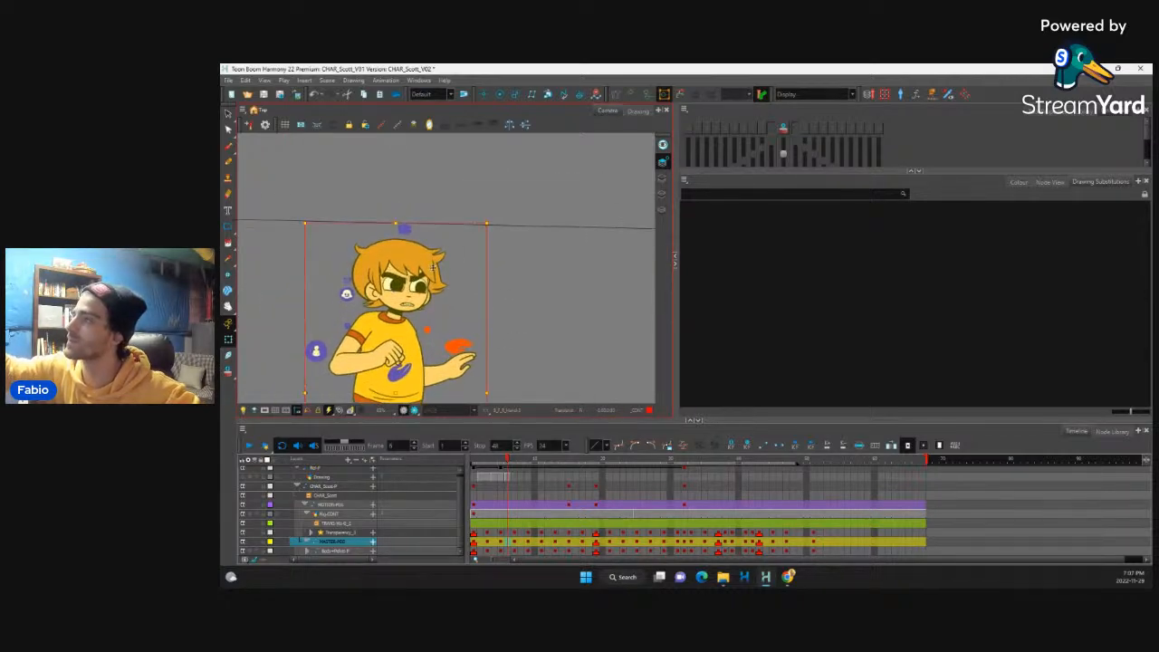
{"action": "left_click", "coordinate": [435, 272]}
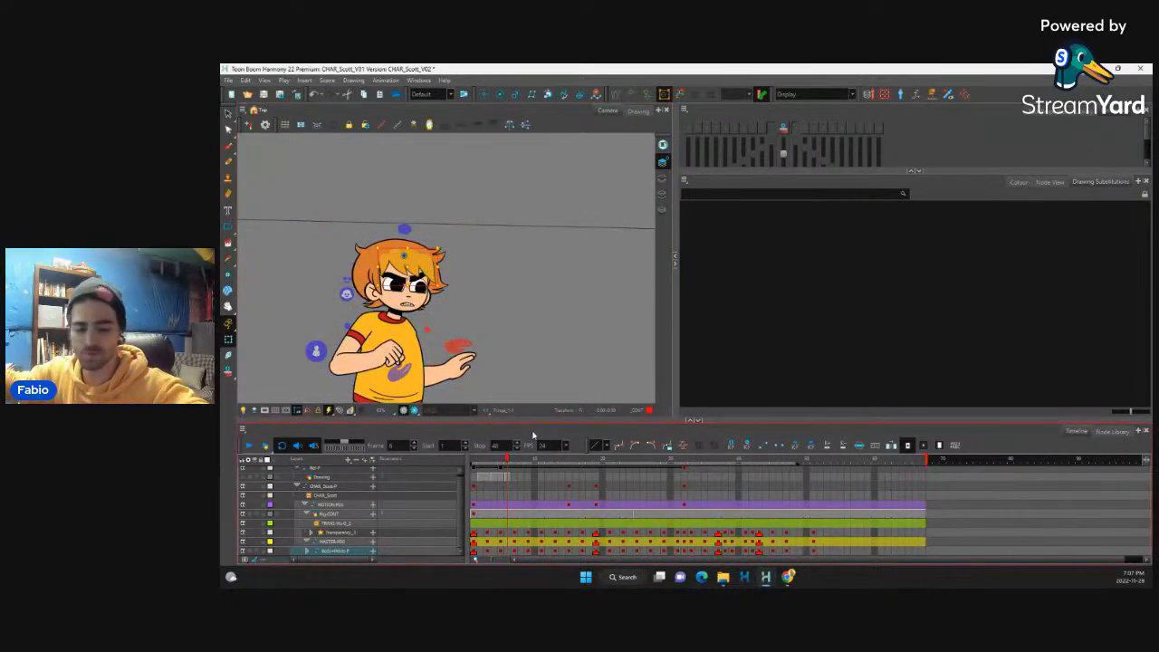
{"action": "key", "text": "o"}
{"action": "left_click_drag", "start_coordinate": [468, 474], "coordinate": [470, 474]}
{"action": "left_click", "coordinate": [476, 473]}
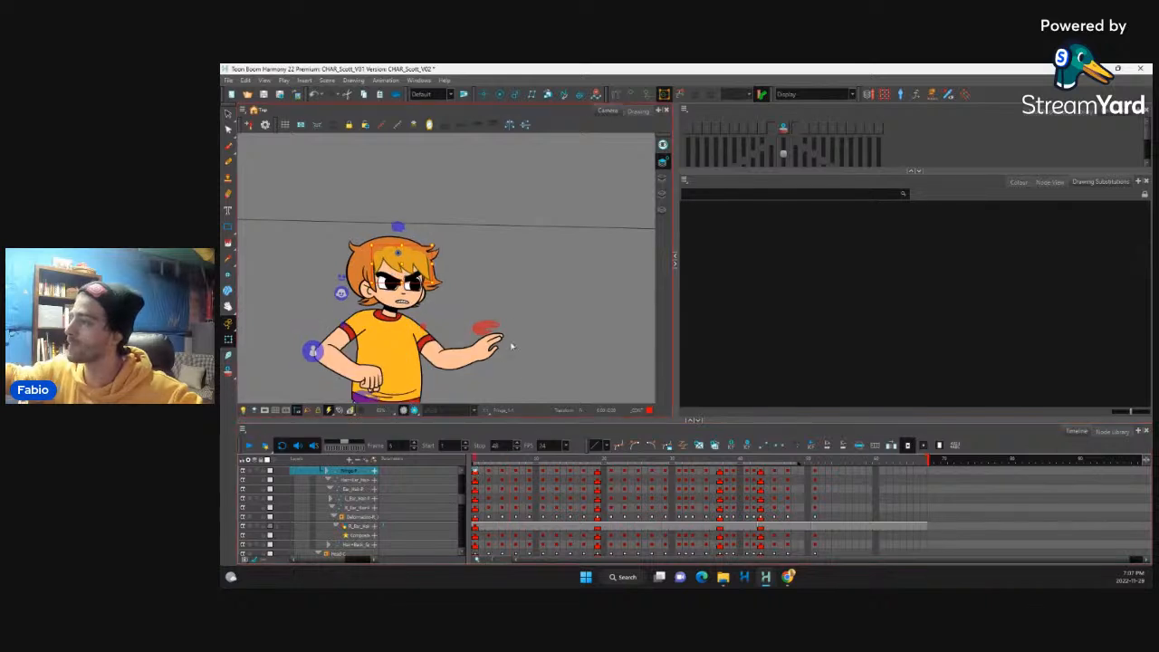
Step: Step through the keyed poses from frame 1 to the punch on frame 15, examining how the head and hair move
{"action": "key", "text": "period"}
{"action": "key", "text": "period"}
{"action": "key", "text": "period"}
{"action": "key", "text": "period"}
{"action": "key", "text": "period"}
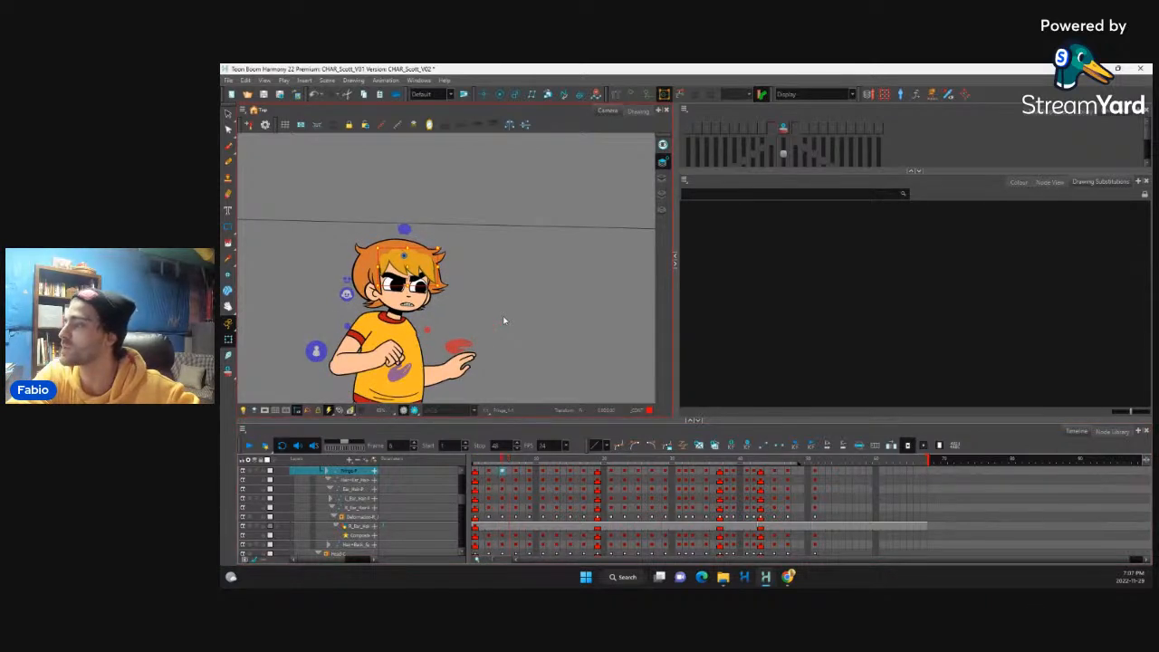
{"action": "key", "text": "period"}
{"action": "key", "text": "period"}
{"action": "key", "text": "period"}
{"action": "key", "text": "period"}
{"action": "key", "text": "period"}
{"action": "key", "text": "period"}
{"action": "key", "text": "period"}
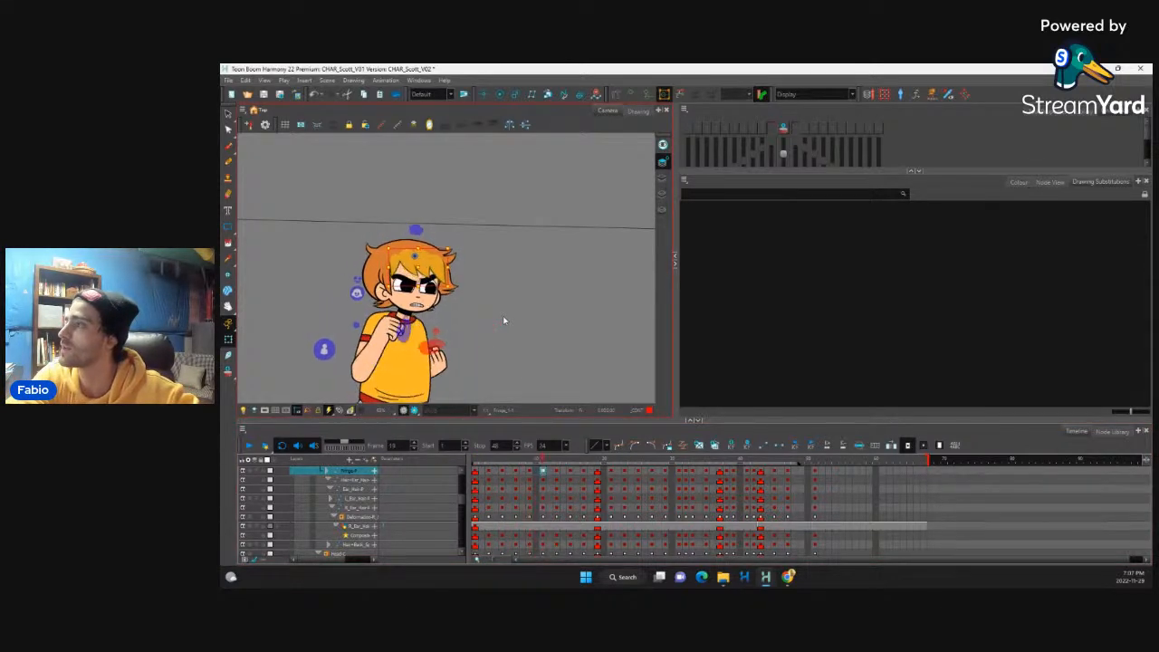
{"action": "key", "text": "period"}
{"action": "key", "text": "period"}
{"action": "key", "text": "period"}
{"action": "key", "text": "period"}
{"action": "key", "text": "period"}
{"action": "key", "text": "comma"}
{"action": "key", "text": "comma"}
{"action": "key", "text": "period"}
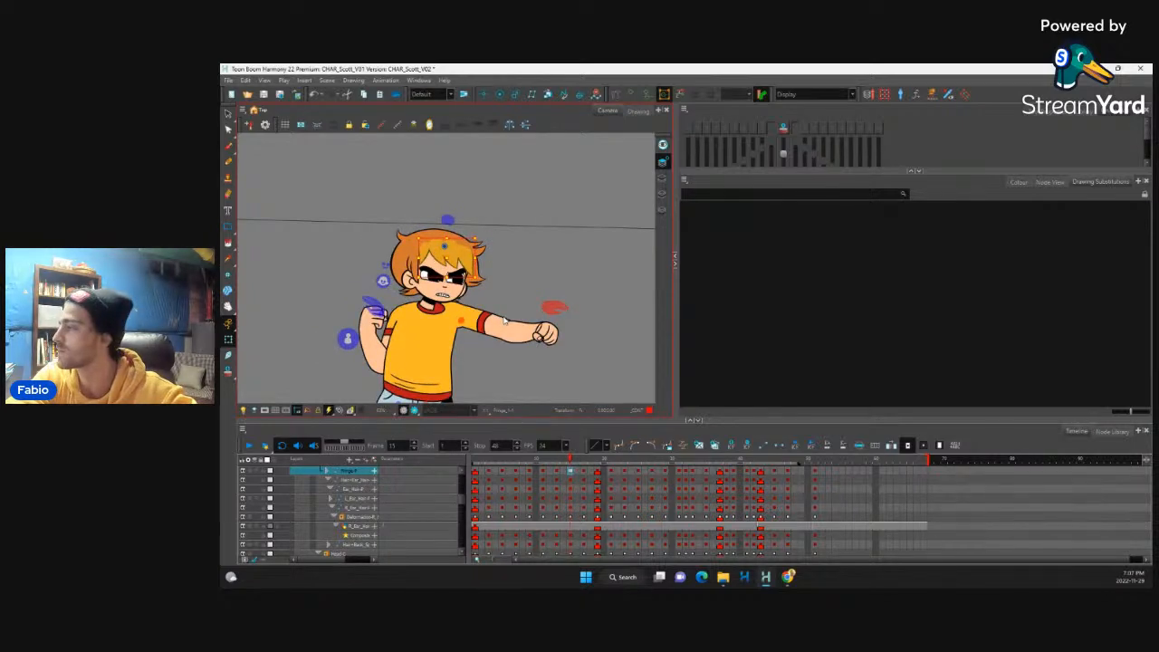
{"action": "key", "text": "comma"}
{"action": "key", "text": "period"}
{"action": "key", "text": "period"}
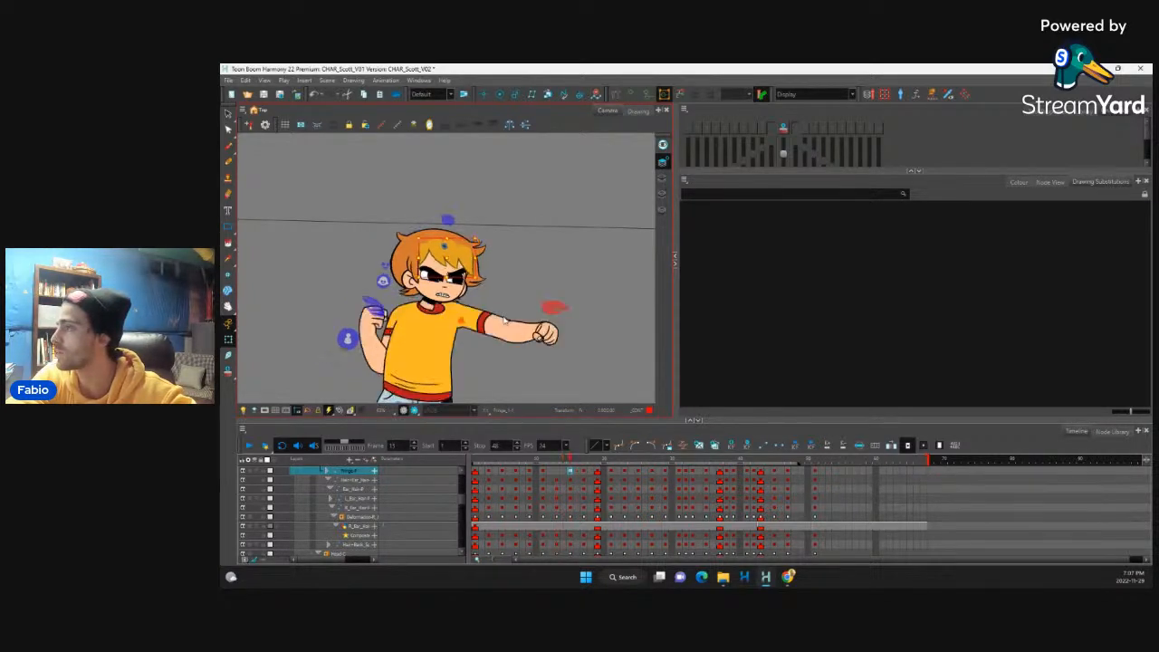
{"action": "key", "text": "comma"}
{"action": "key", "text": "comma"}
{"action": "key", "text": "period"}
{"action": "key", "text": "period"}
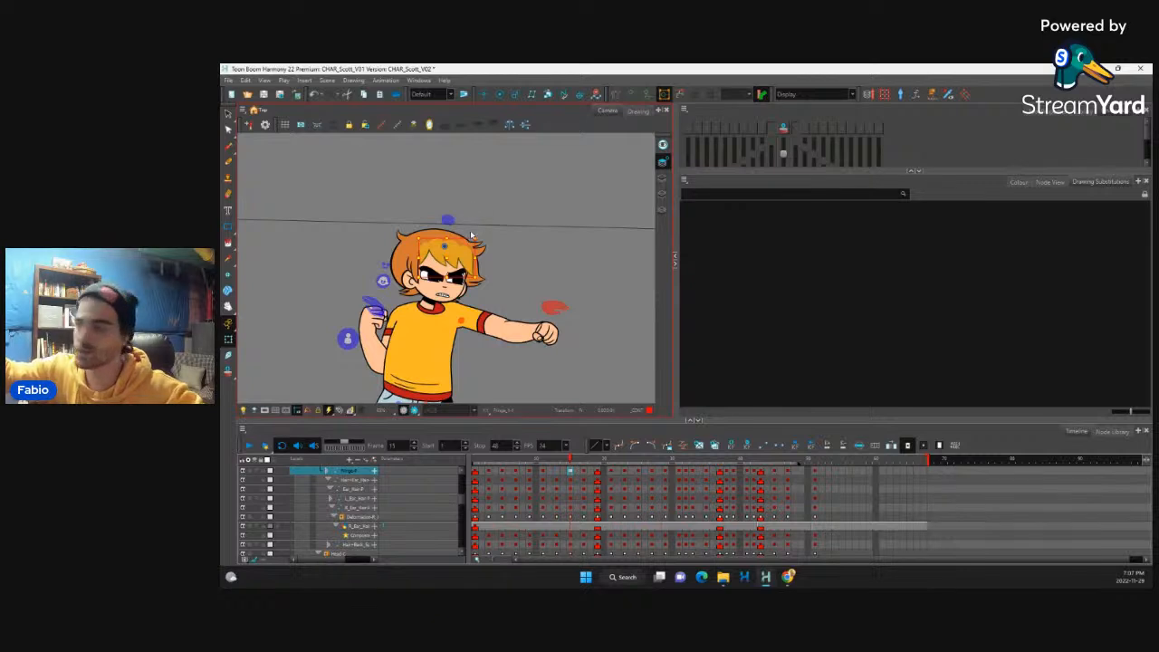
Step: Bend the fringe strands back against the punch direction on frame 15, working from the outermost strand inward
{"action": "key", "text": "2"}
{"action": "left_click_drag", "start_coordinate": [498, 287], "coordinate": [463, 284]}
{"action": "left_click", "coordinate": [452, 256]}
{"action": "key", "text": "b"}
{"action": "key", "text": "b"}
{"action": "left_click", "coordinate": [438, 259]}
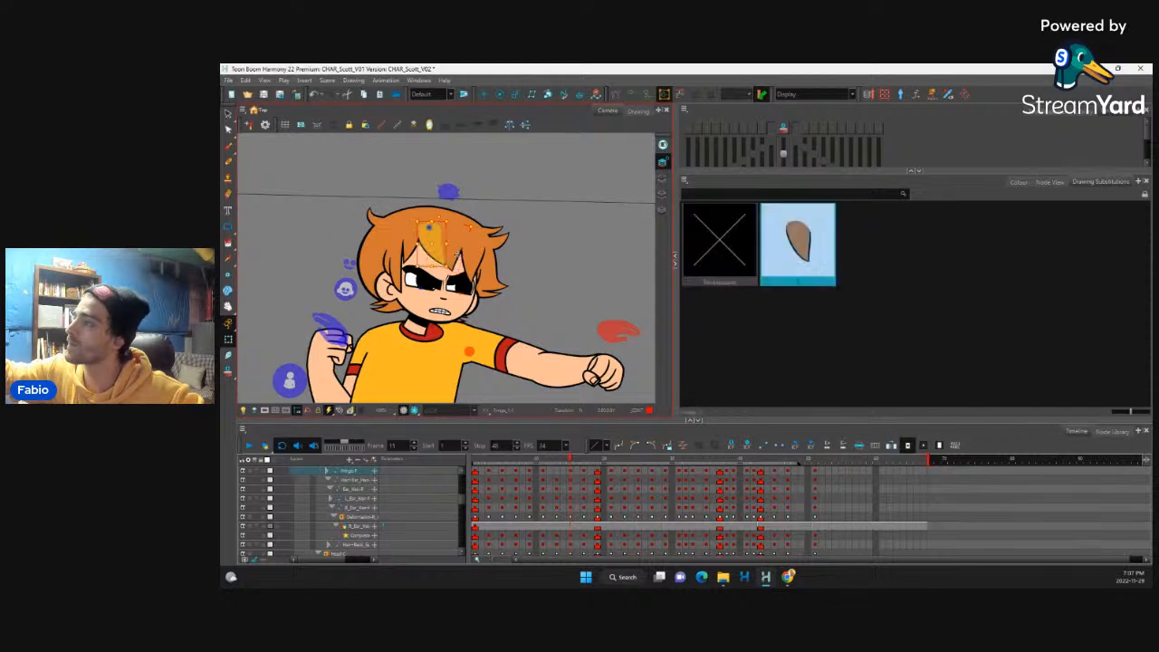
{"action": "key", "text": "b"}
{"action": "key", "text": "b"}
{"action": "left_click", "coordinate": [417, 251]}
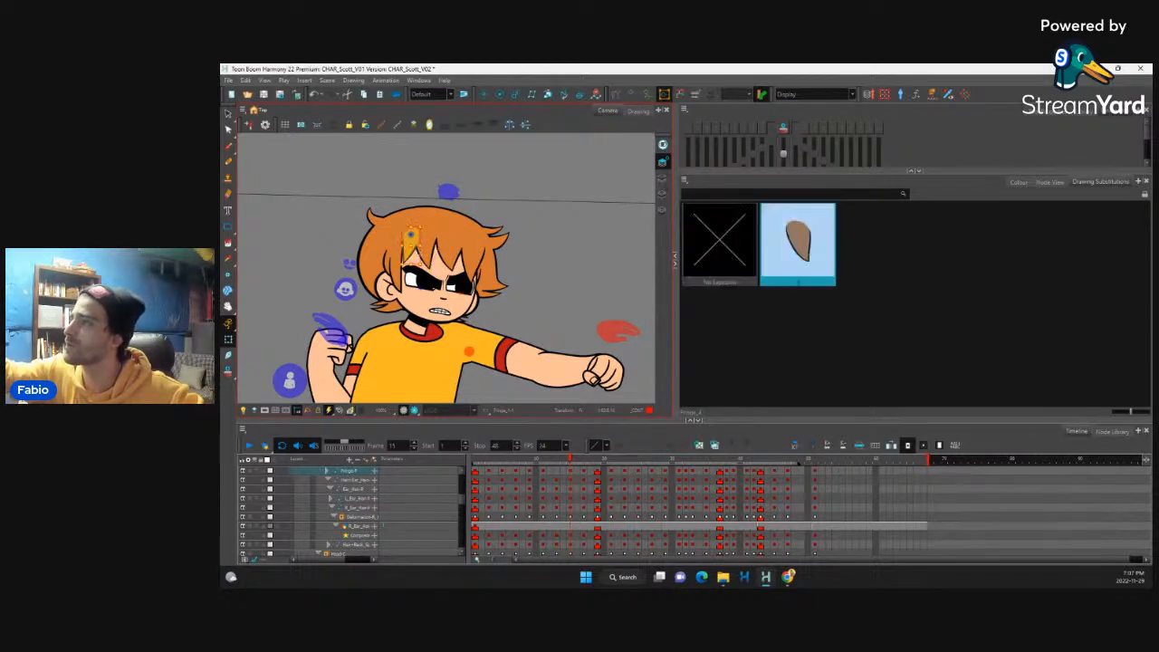
{"action": "key", "text": "b"}
{"action": "key", "text": "b"}
{"action": "left_click_drag", "start_coordinate": [420, 269], "coordinate": [442, 235]}
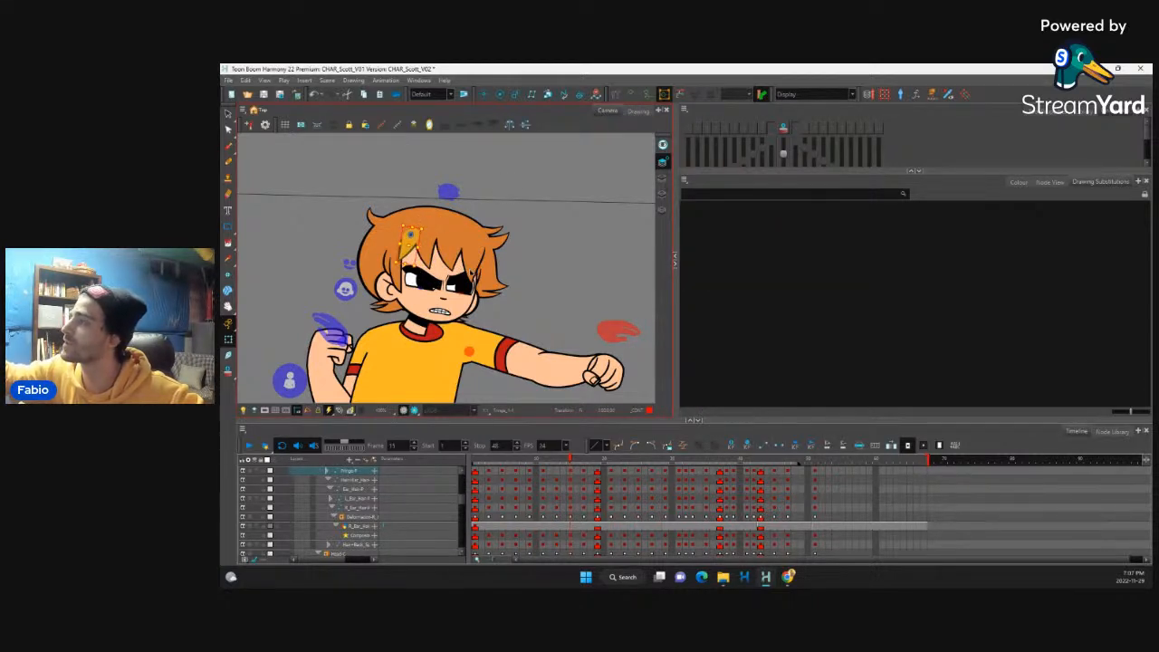
Step: Readjust the outer fringe strand and its neighbour on frame 15 so they trail behind the punching head
{"action": "left_click", "coordinate": [471, 272]}
{"action": "key", "text": "b"}
{"action": "key", "text": "b"}
{"action": "left_click_drag", "start_coordinate": [496, 288], "coordinate": [468, 279]}
{"action": "left_click", "coordinate": [449, 259]}
{"action": "key", "text": "b"}
{"action": "key", "text": "b"}
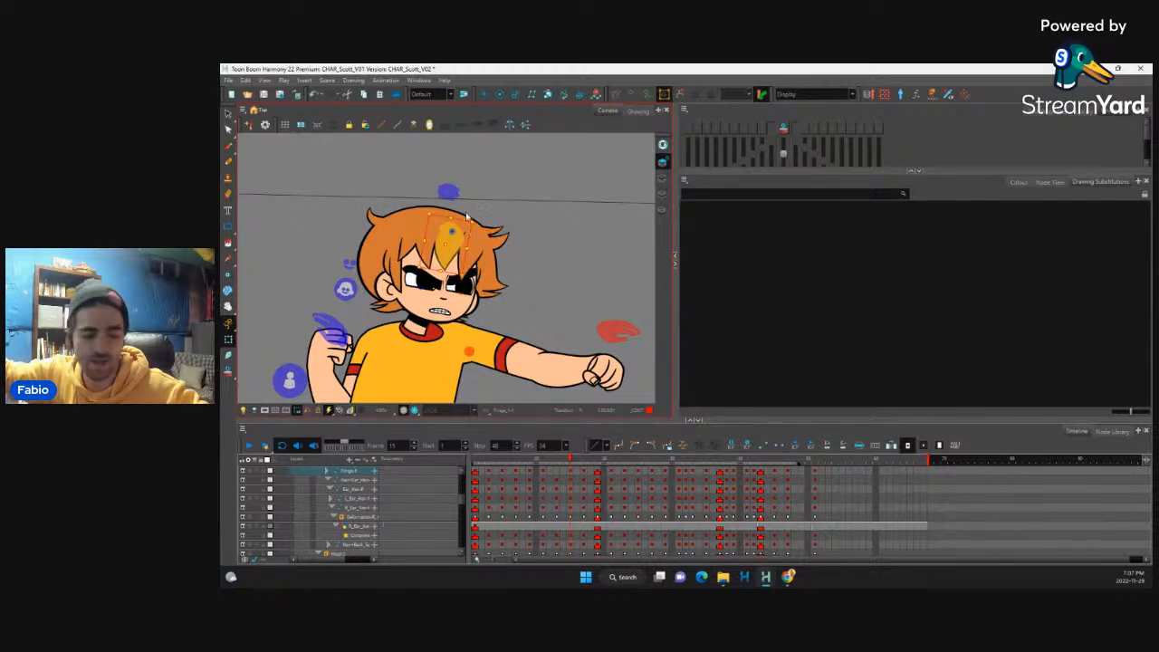
{"action": "key", "text": "shift+F11"}
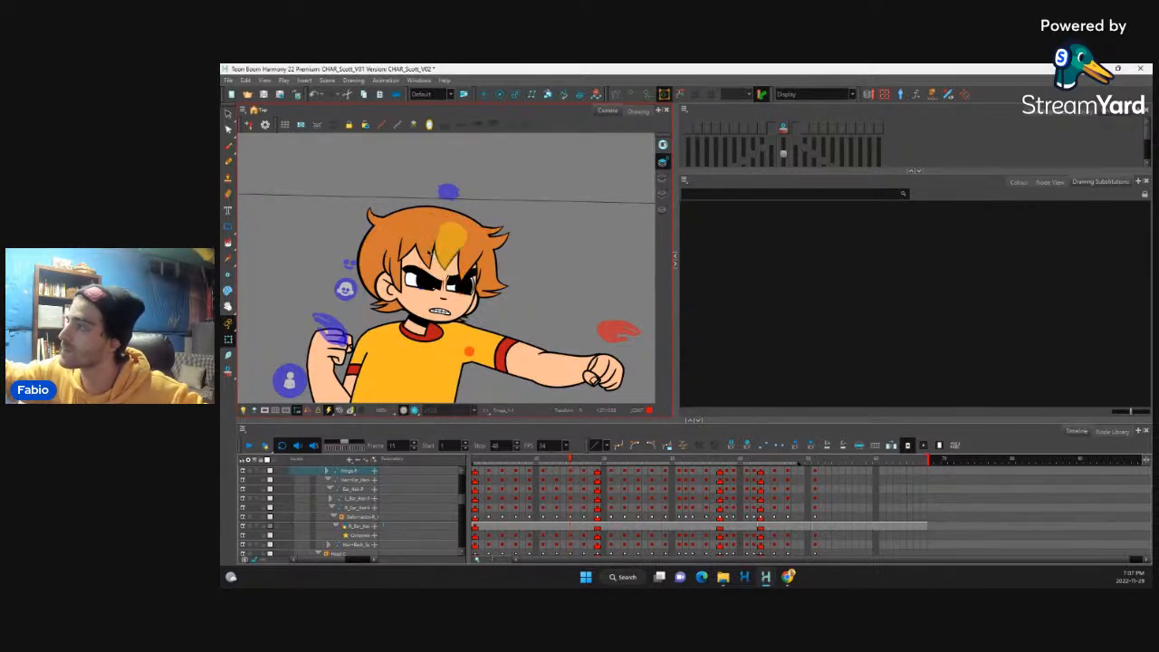
Step: Adjust the hair strand below the ear on frame 15 and compare it with the preceding frame
{"action": "left_click", "coordinate": [389, 307]}
{"action": "key", "text": "b"}
{"action": "key", "text": "b"}
{"action": "left_click_drag", "start_coordinate": [407, 321], "coordinate": [405, 324]}
{"action": "key", "text": "comma"}
{"action": "key", "text": "period"}
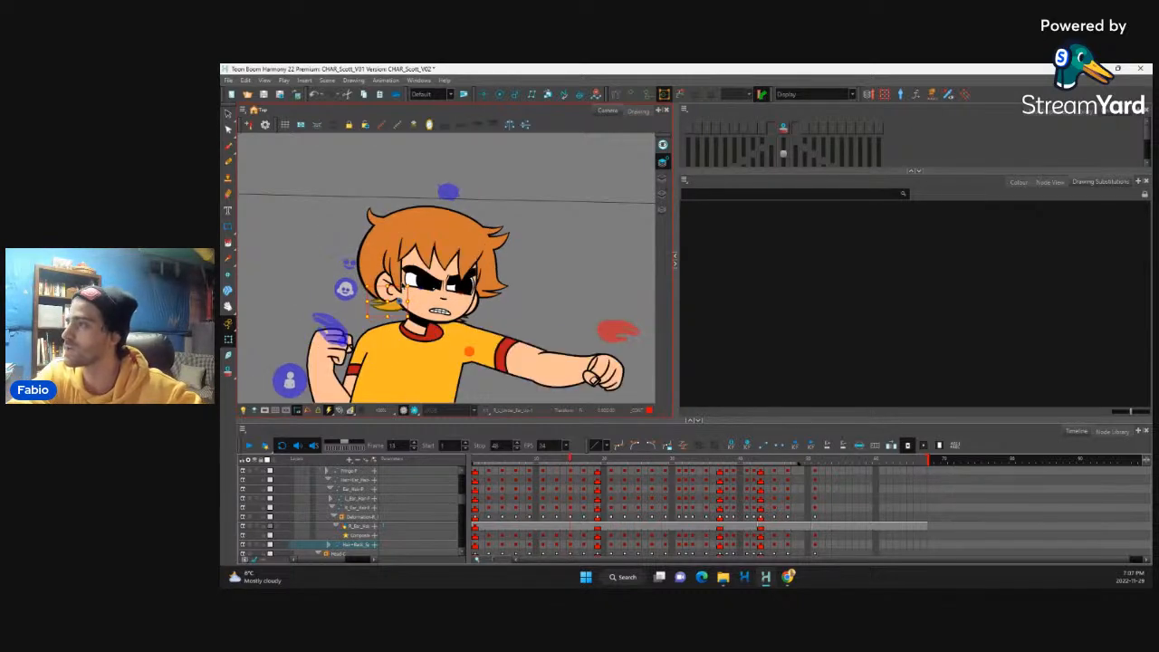
Step: Select the fringe layer and flip through the frames from the punch on 15 to frame 20 to check the hair drag
{"action": "left_click", "coordinate": [573, 471]}
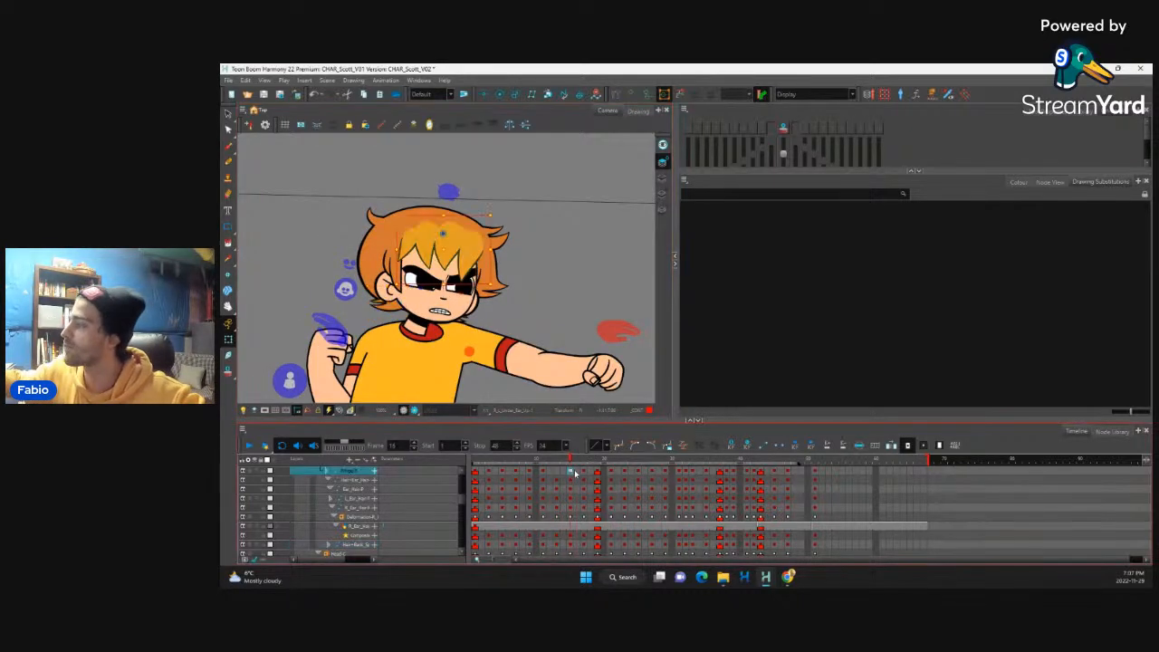
{"action": "left_click", "coordinate": [584, 470]}
{"action": "key", "text": "comma"}
{"action": "key", "text": "comma"}
{"action": "key", "text": "comma"}
{"action": "key", "text": "comma"}
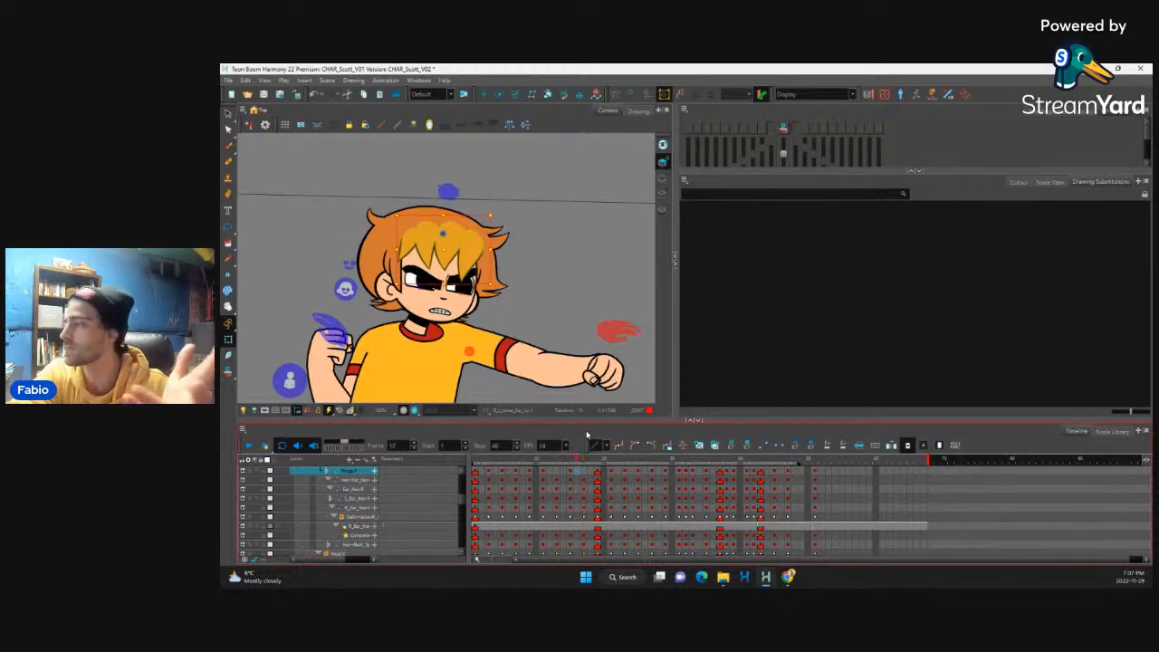
{"action": "key", "text": "period"}
{"action": "key", "text": "period"}
{"action": "key", "text": "period"}
{"action": "key", "text": "period"}
{"action": "key", "text": "period"}
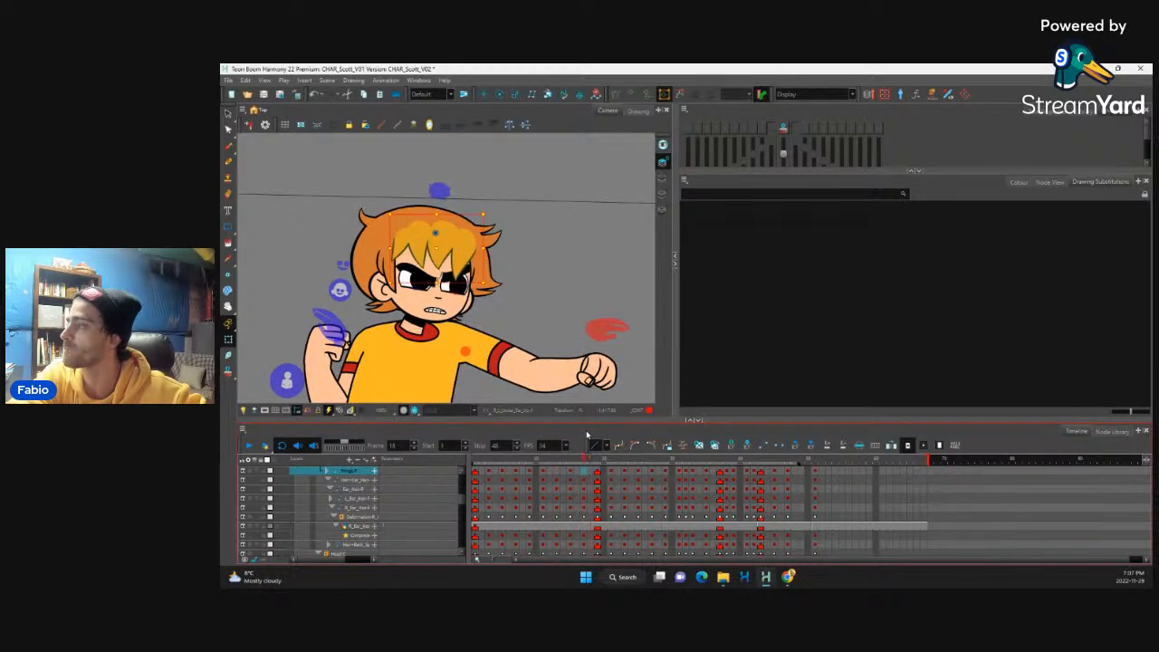
{"action": "key", "text": "period"}
{"action": "key", "text": "period"}
{"action": "key", "text": "period"}
{"action": "key", "text": "period"}
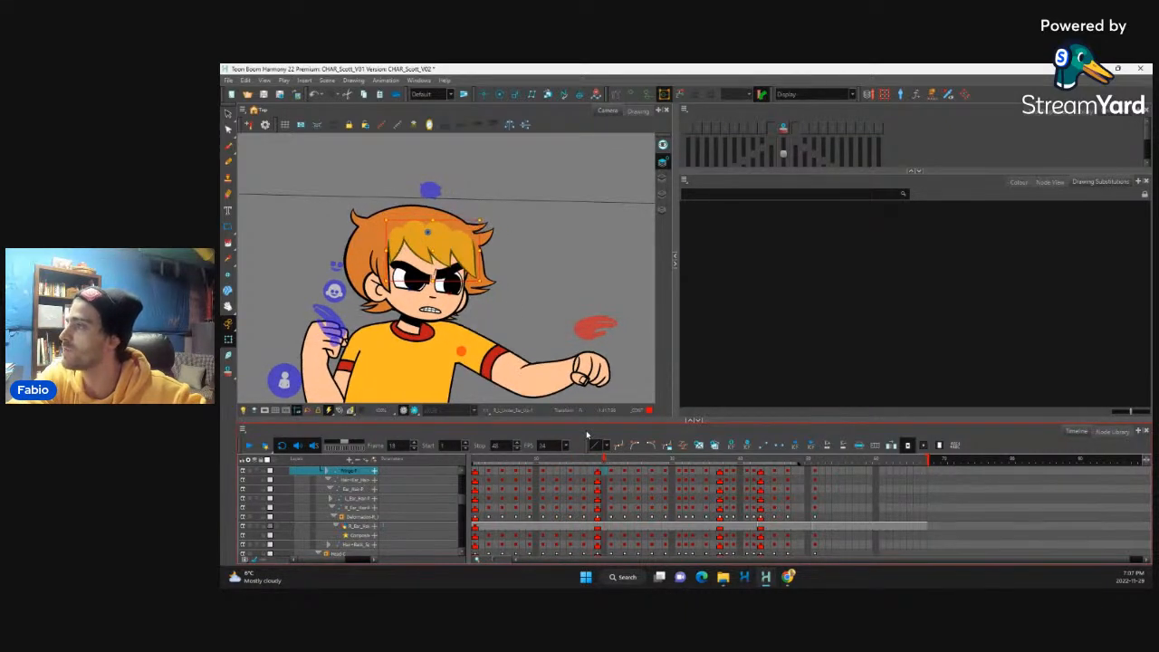
{"action": "key", "text": "comma"}
{"action": "key", "text": "period"}
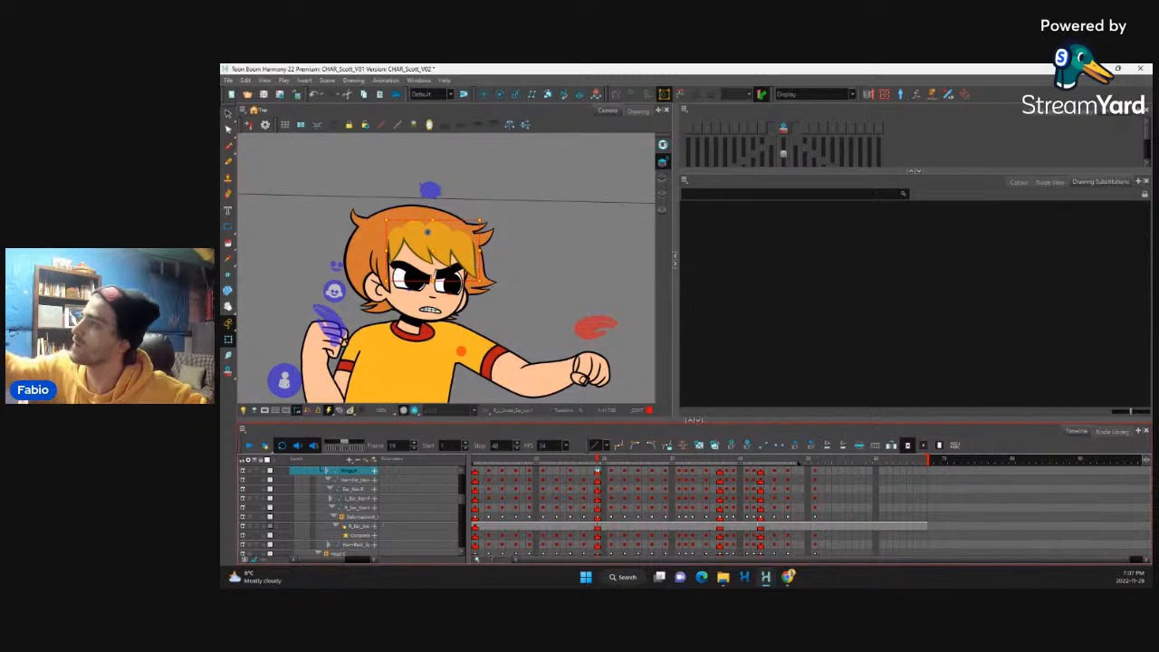
Step: Pose the fringe strands one by one on frame 19 so they swing forward after the punch
{"action": "left_click", "coordinate": [472, 262]}
{"action": "key", "text": "b"}
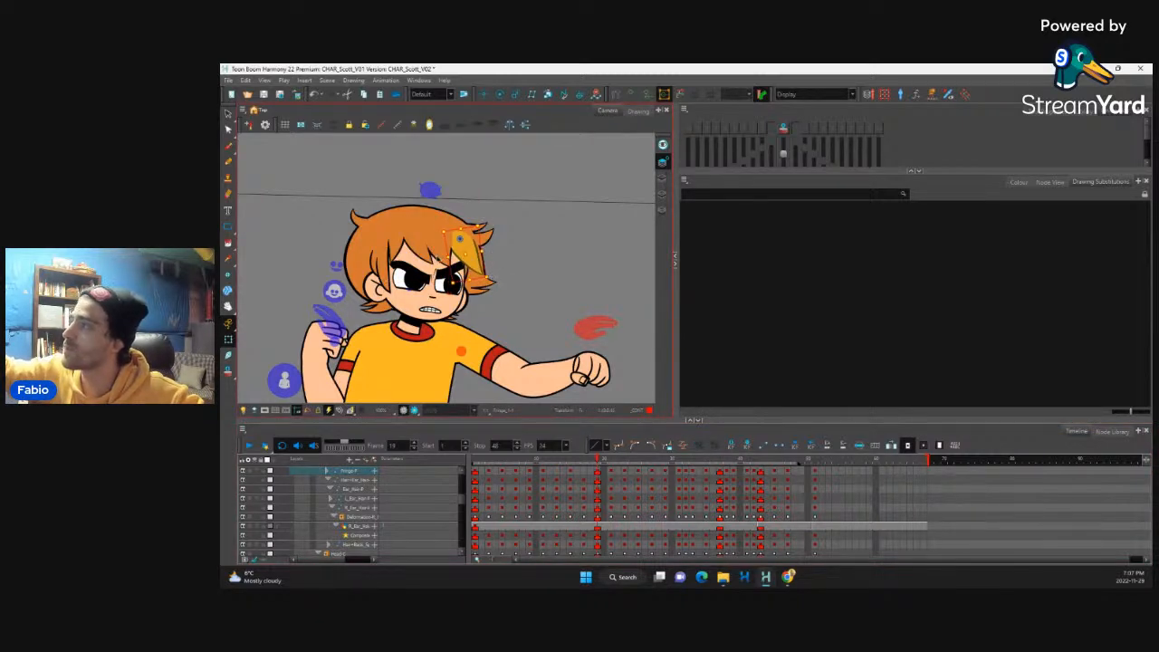
{"action": "left_click", "coordinate": [436, 231]}
{"action": "key", "text": "b"}
{"action": "left_click", "coordinate": [416, 238]}
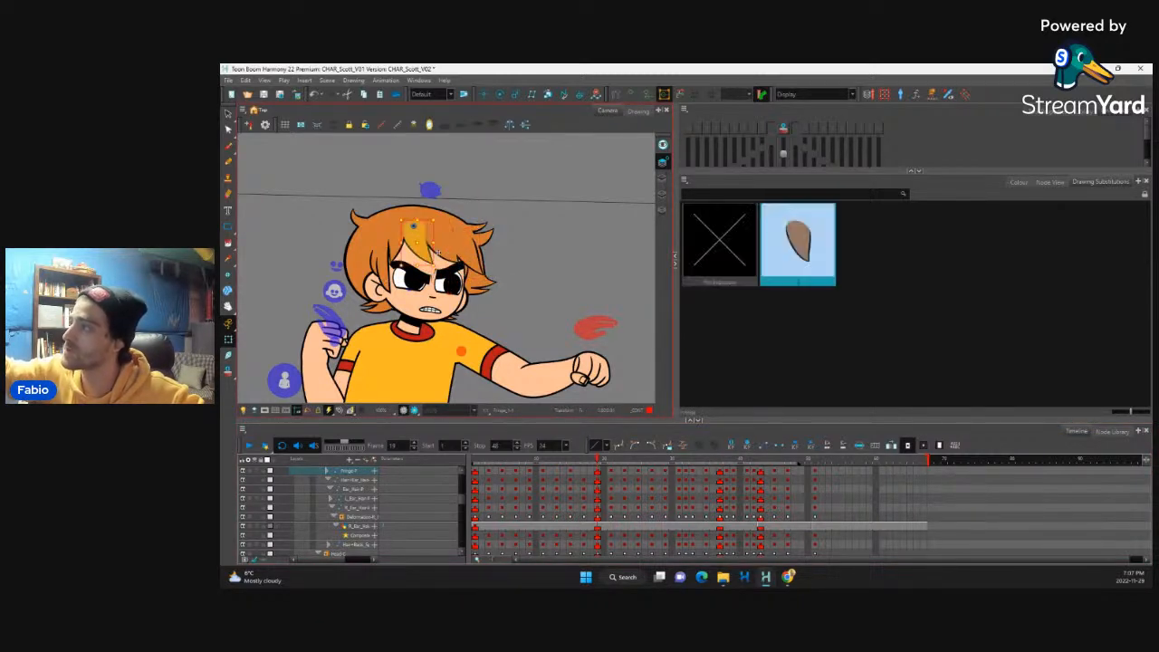
{"action": "key", "text": "b"}
{"action": "left_click", "coordinate": [400, 253]}
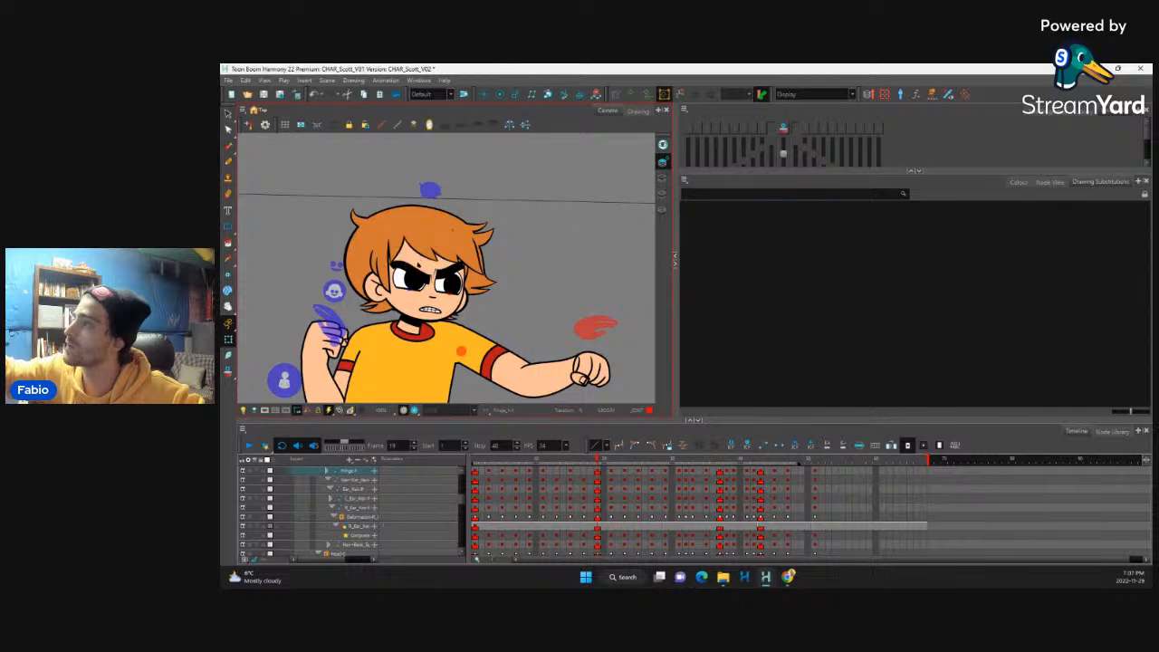
{"action": "key", "text": "b"}
Step: Flip back and forth through the fringe poses between frames 11 and 23 to examine the drag and follow-through
{"action": "left_click", "coordinate": [618, 471]}
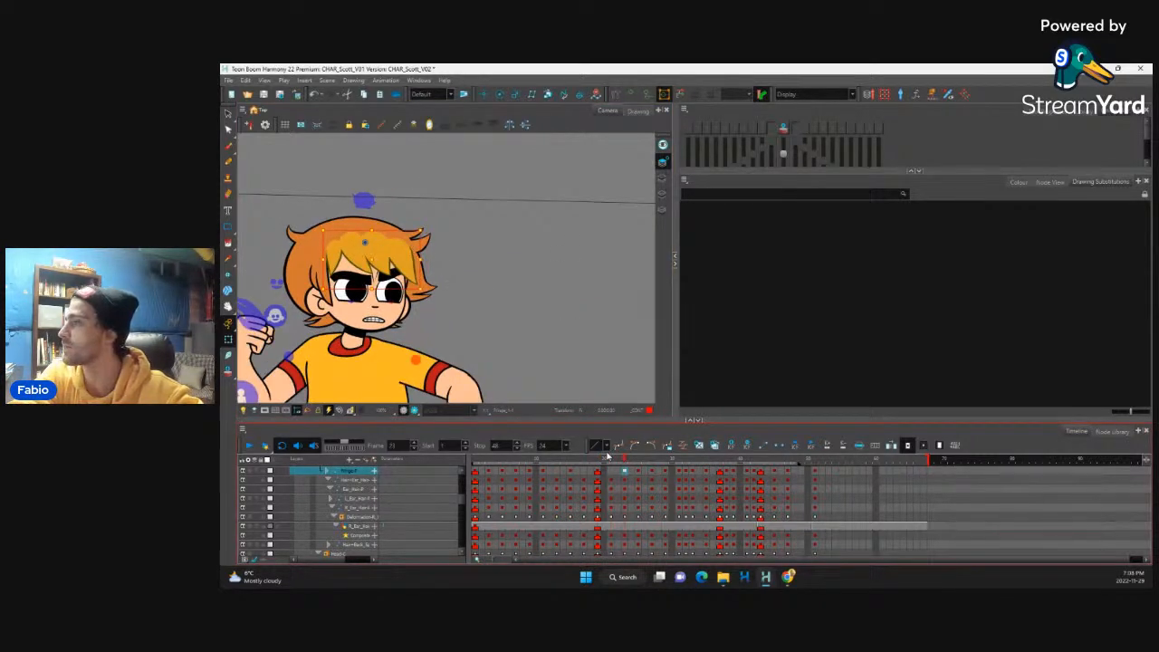
{"action": "key", "text": "comma"}
{"action": "key", "text": "comma"}
{"action": "key", "text": "comma"}
{"action": "key", "text": "comma"}
{"action": "key", "text": "comma"}
{"action": "key", "text": "comma"}
{"action": "key", "text": "comma"}
{"action": "key", "text": "comma"}
{"action": "key", "text": "comma"}
{"action": "key", "text": "comma"}
{"action": "key", "text": "comma"}
{"action": "key", "text": "comma"}
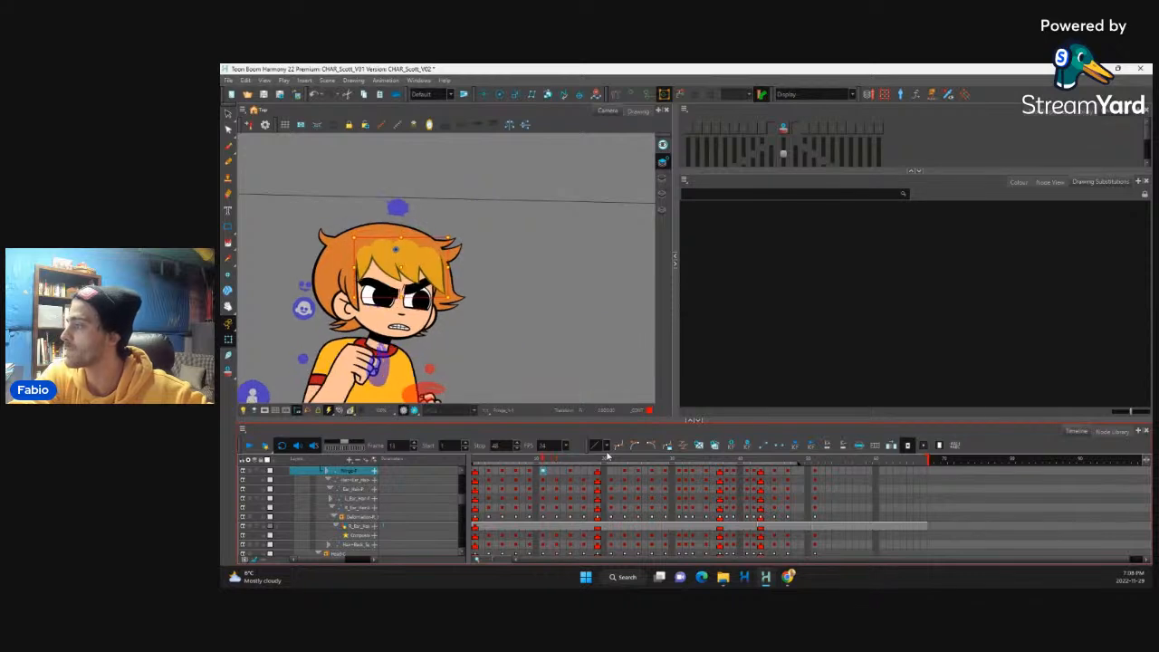
{"action": "key", "text": "period"}
{"action": "key", "text": "comma"}
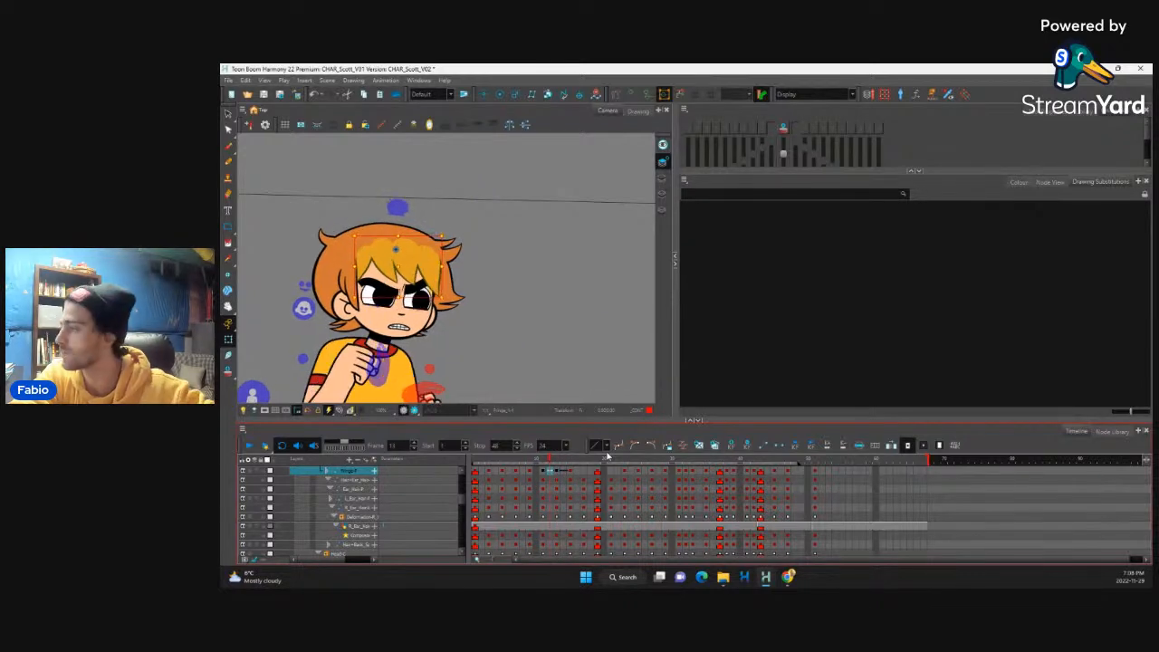
{"action": "key", "text": "period"}
{"action": "key", "text": "period"}
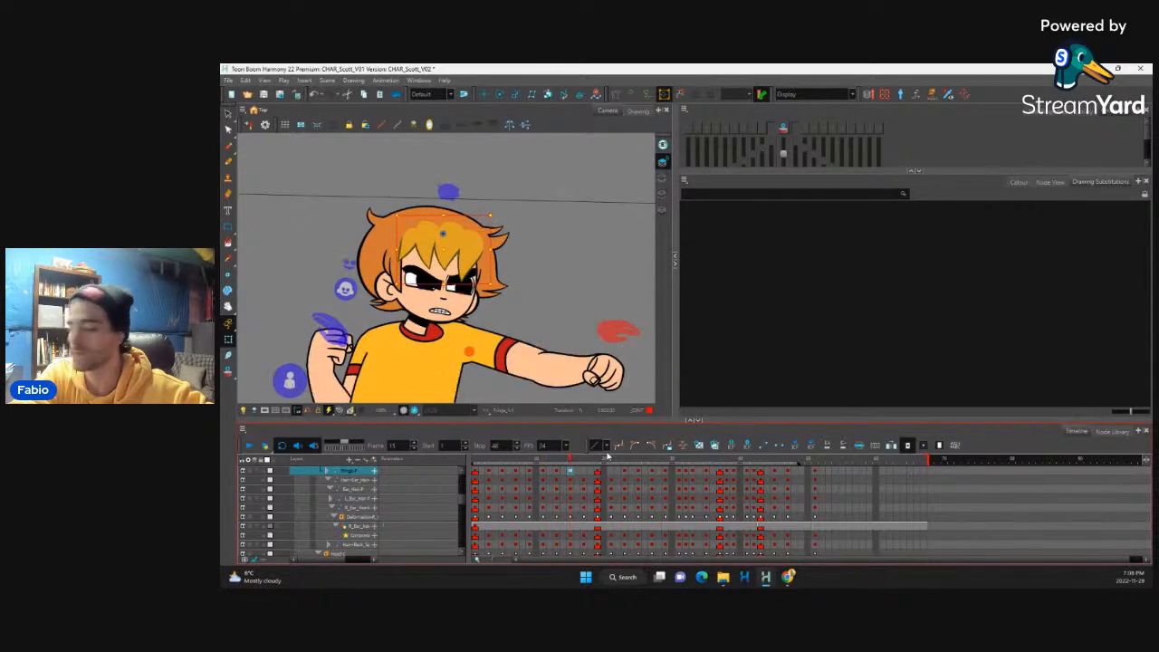
{"action": "key", "text": "period"}
{"action": "key", "text": "period"}
{"action": "key", "text": "period"}
{"action": "key", "text": "comma"}
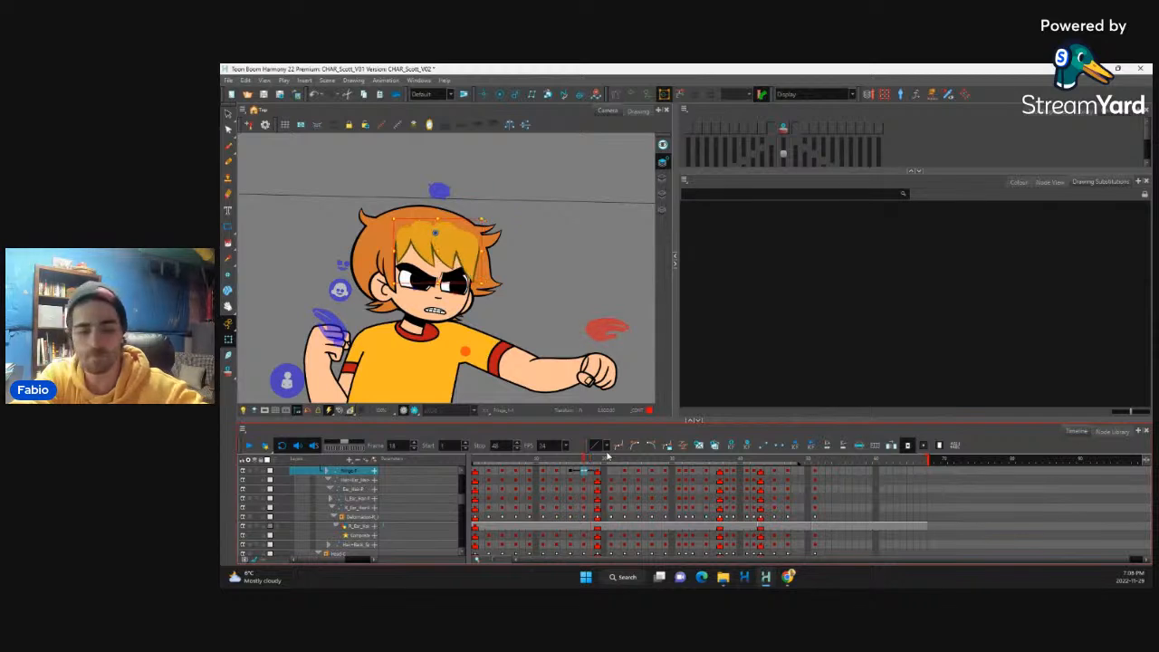
{"action": "key", "text": "comma"}
{"action": "key", "text": "period"}
{"action": "key", "text": "period"}
{"action": "key", "text": "period"}
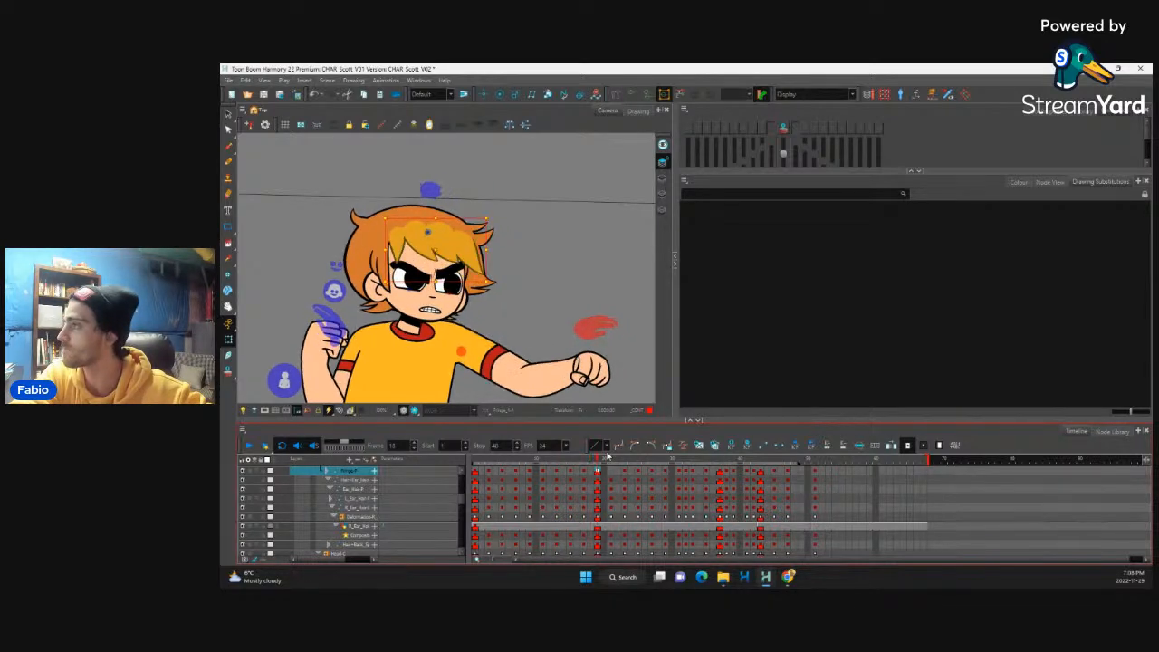
{"action": "key", "text": "period"}
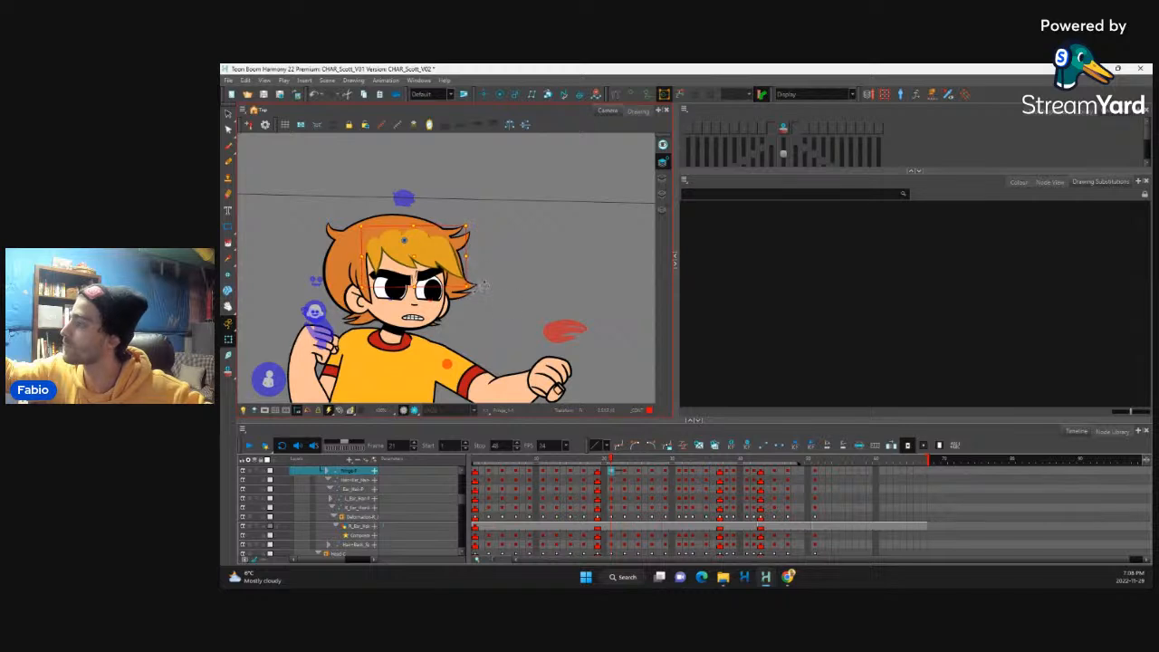
Step: Swing the outer fringe strands outward with their deformers on frame 21, and check the motion through frame 23
{"action": "left_click", "coordinate": [468, 281]}
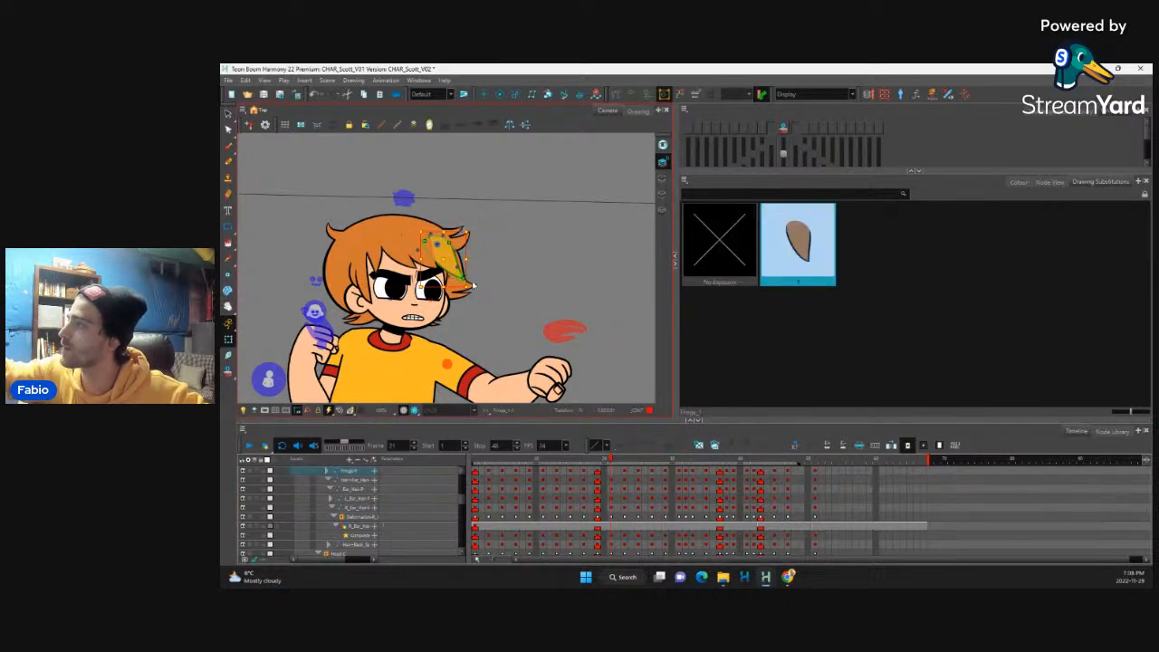
{"action": "mouse_move", "coordinate": [463, 279]}
{"action": "left_mouse_down"}
{"action": "mouse_move", "coordinate": [468, 267]}
{"action": "mouse_move", "coordinate": [455, 274]}
{"action": "mouse_move", "coordinate": [420, 257]}
{"action": "left_mouse_up"}
{"action": "left_click", "coordinate": [438, 264]}
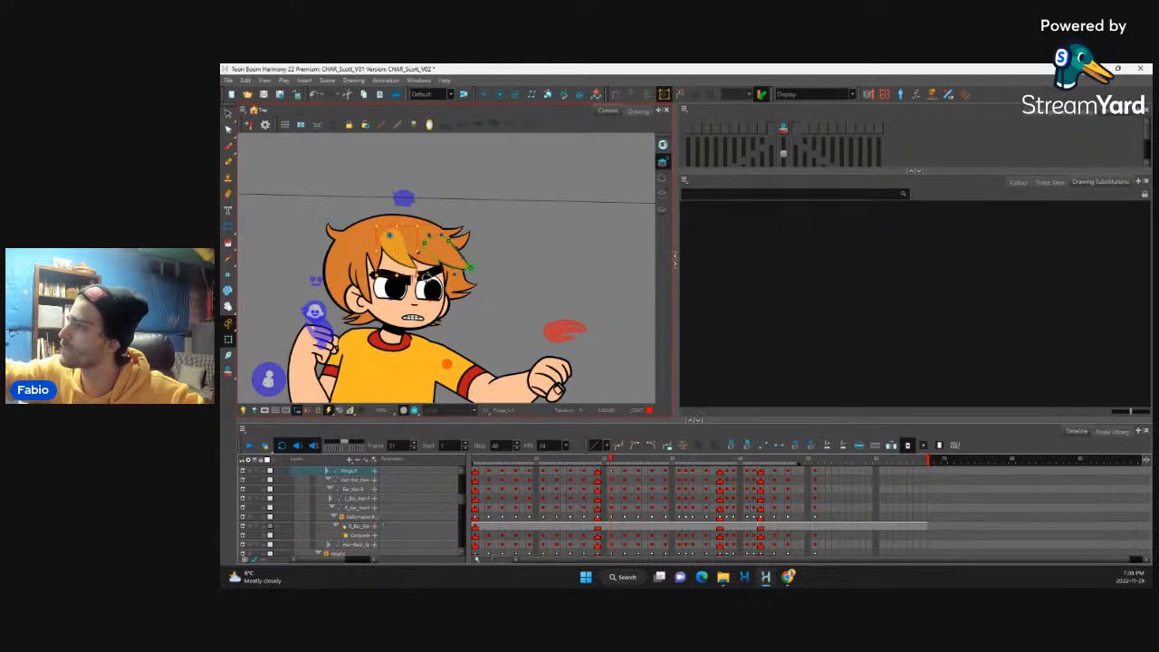
{"action": "key", "text": "1"}
{"action": "key", "text": "1"}
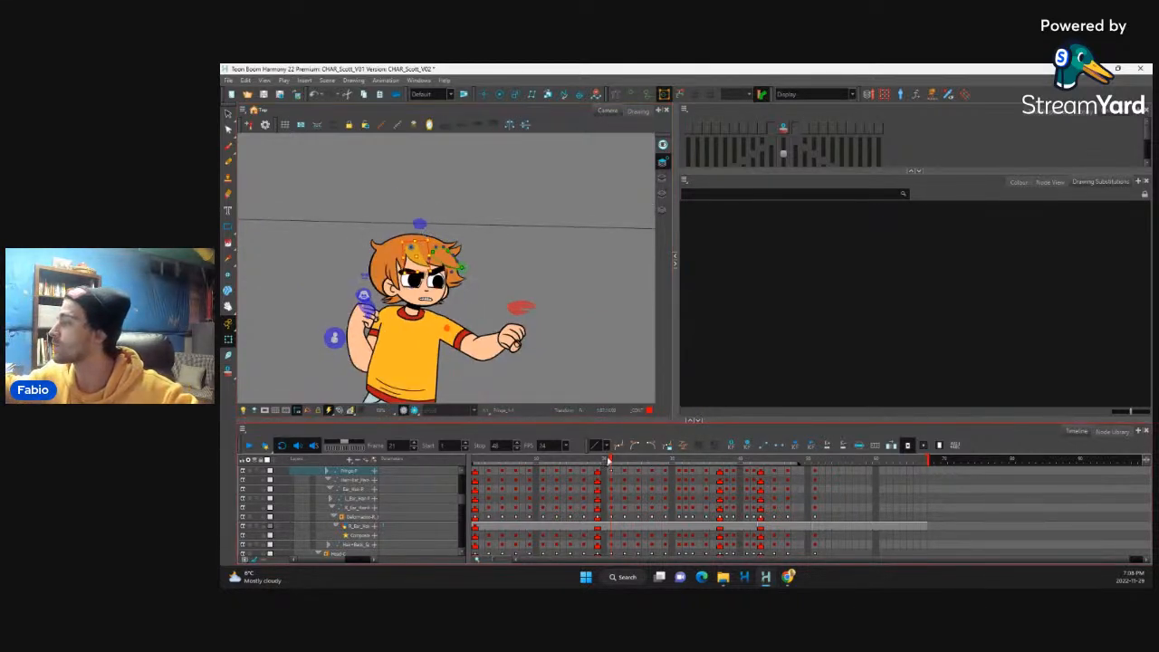
{"action": "left_click_drag", "start_coordinate": [609, 461], "coordinate": [617, 465]}
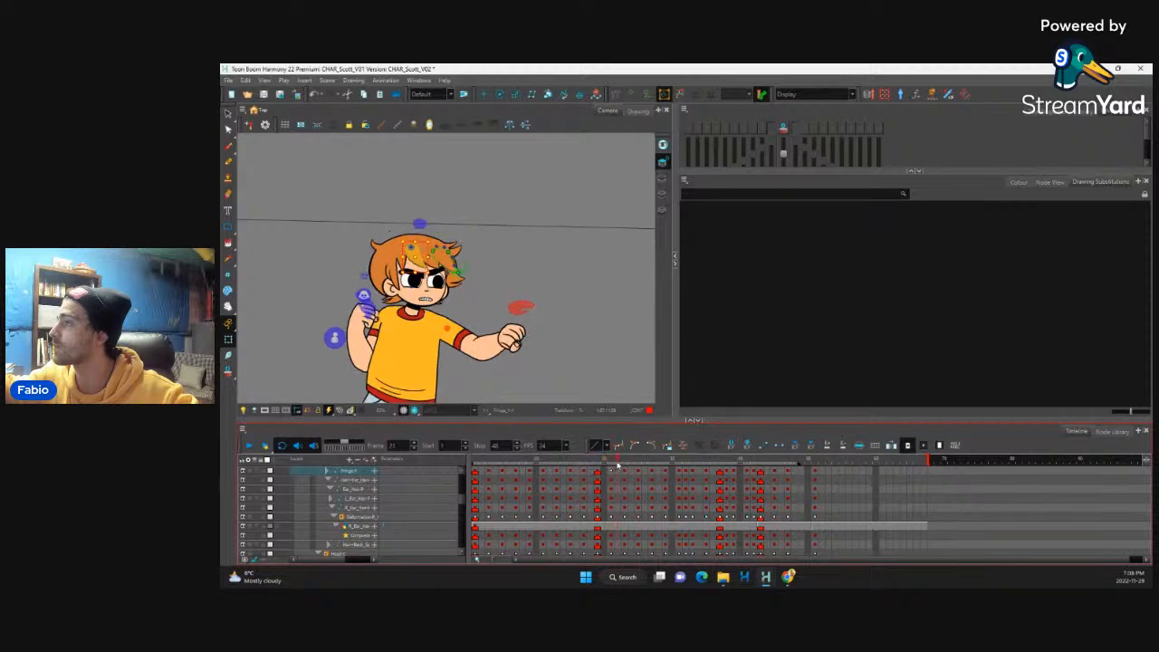
{"action": "left_click", "coordinate": [611, 472]}
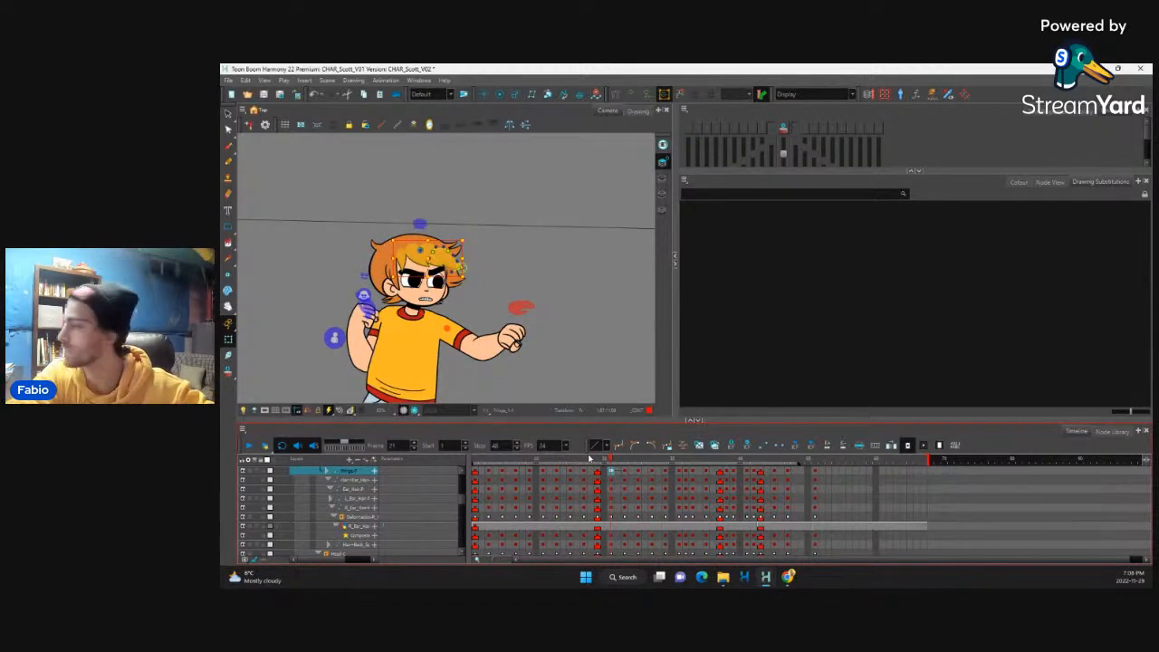
{"action": "key", "text": "period"}
{"action": "key", "text": "period"}
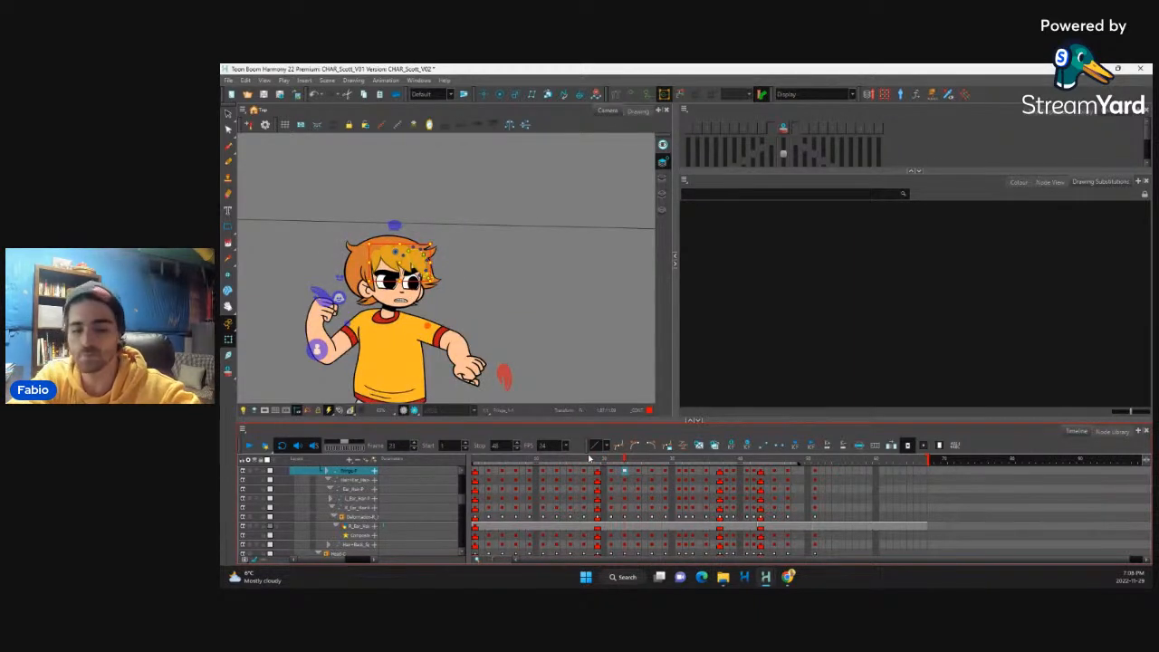
Step: Flip back and forth through the fringe poses between frames 21 and 30 to examine how the hair settles after the punch
{"action": "key", "text": "period"}
{"action": "key", "text": "period"}
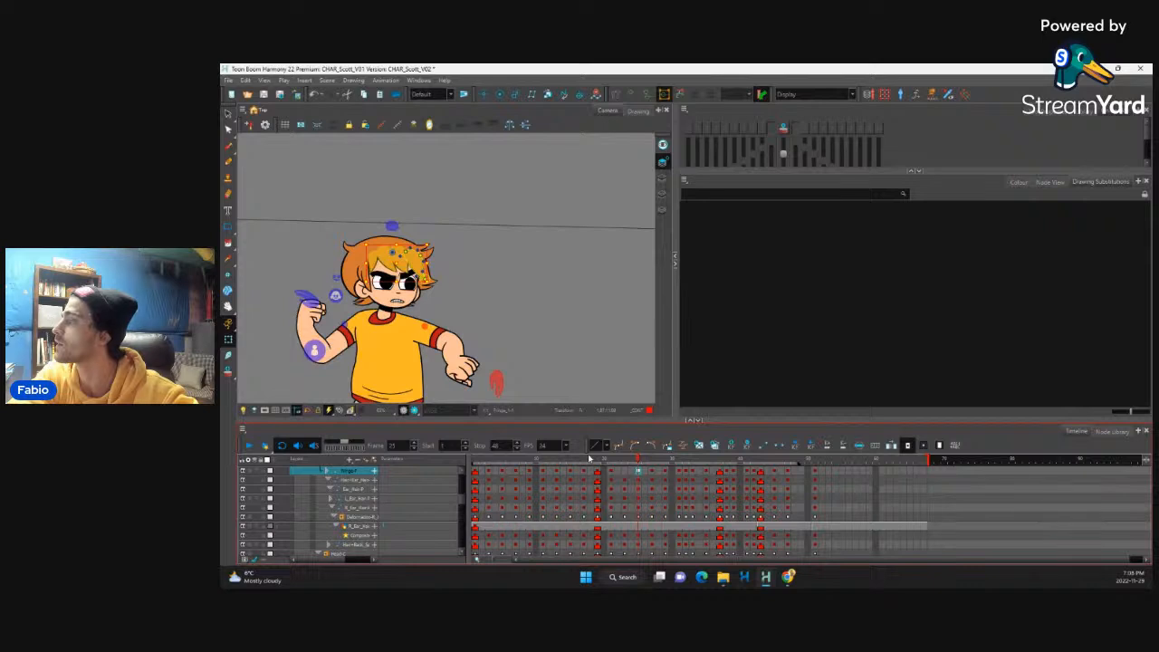
{"action": "key", "text": "comma"}
{"action": "key", "text": "comma"}
{"action": "key", "text": "period"}
{"action": "key", "text": "period"}
{"action": "key", "text": "period"}
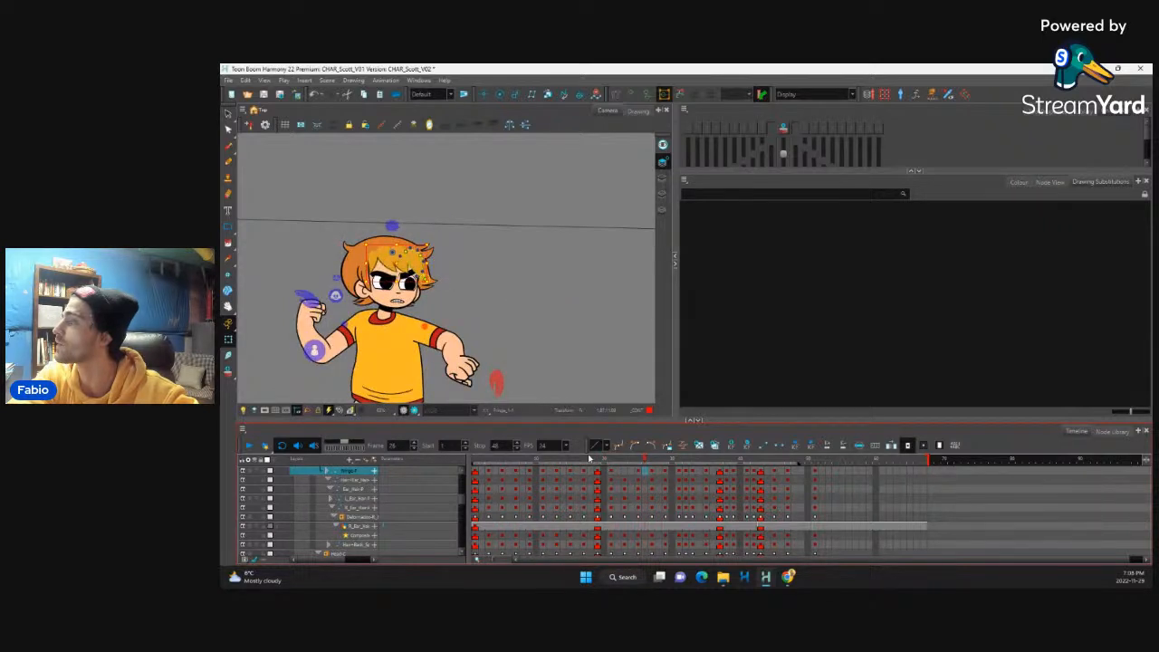
{"action": "key", "text": "comma"}
{"action": "key", "text": "comma"}
{"action": "key", "text": "comma"}
{"action": "key", "text": "comma"}
{"action": "key", "text": "comma"}
{"action": "key", "text": "period"}
{"action": "key", "text": "period"}
{"action": "key", "text": "period"}
{"action": "key", "text": "period"}
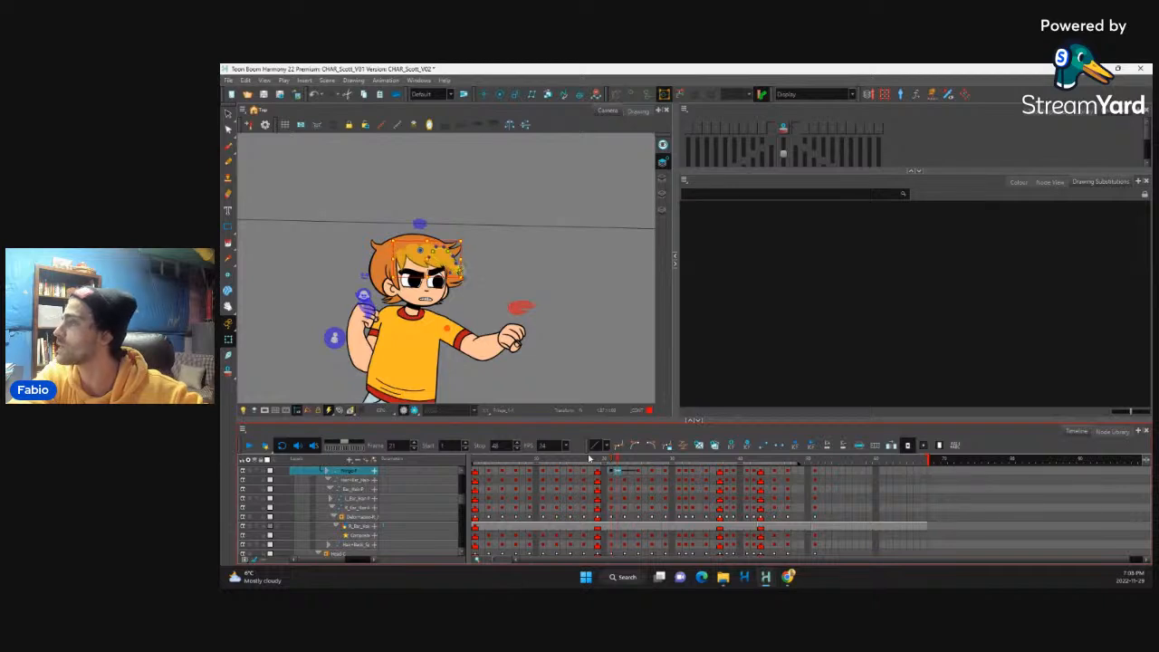
{"action": "key", "text": "period"}
{"action": "key", "text": "period"}
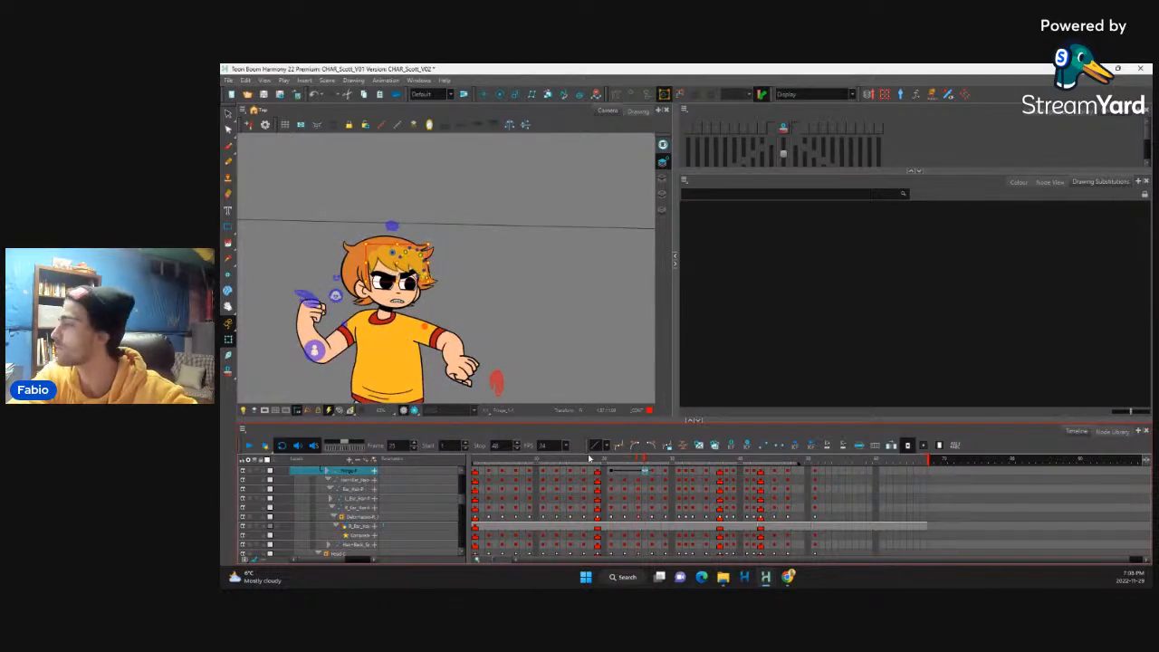
{"action": "key", "text": "period"}
{"action": "key", "text": "period"}
{"action": "key", "text": "comma"}
{"action": "key", "text": "comma"}
{"action": "key", "text": "comma"}
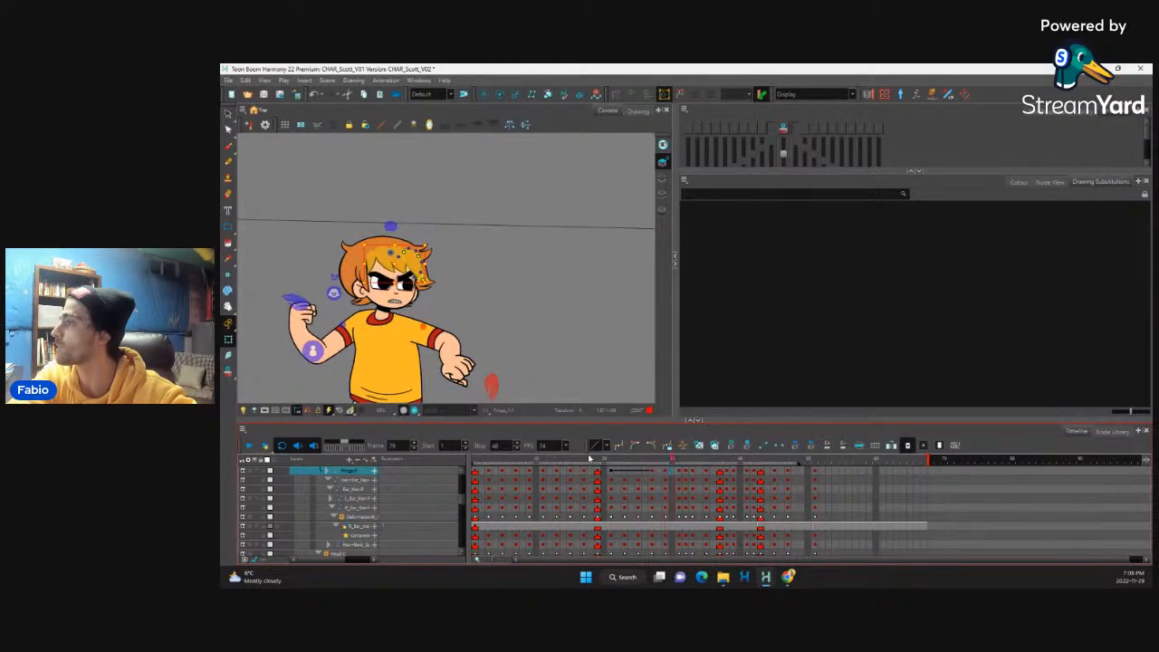
{"action": "key", "text": "comma"}
{"action": "key", "text": "comma"}
{"action": "key", "text": "comma"}
{"action": "key", "text": "comma"}
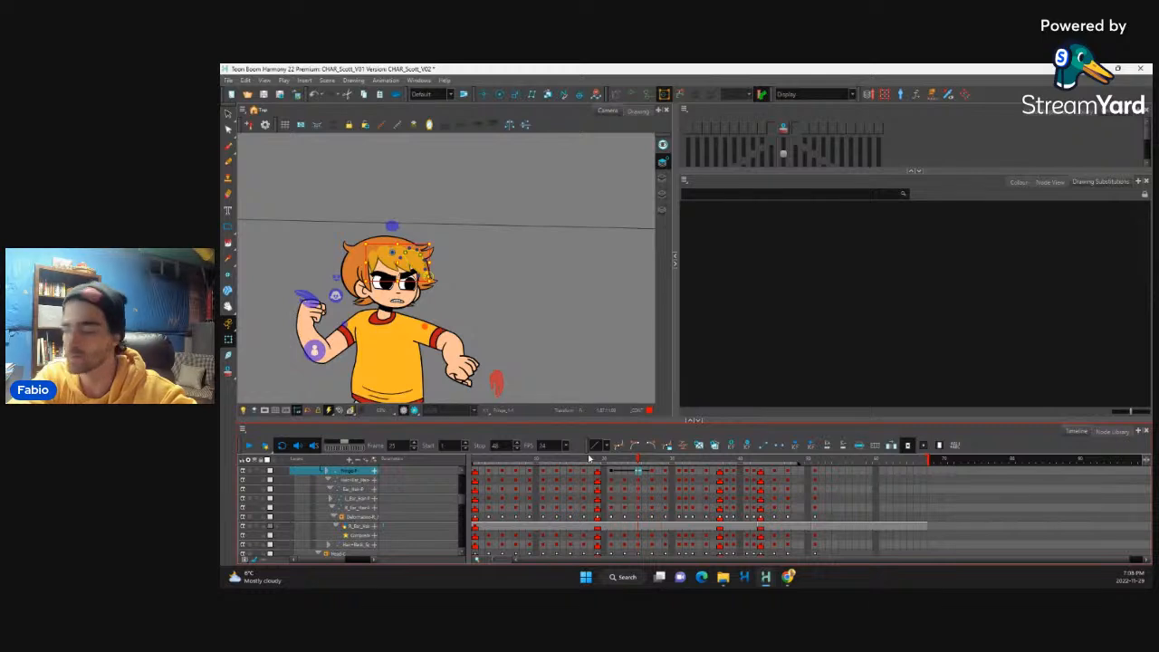
{"action": "key", "text": "period"}
{"action": "key", "text": "period"}
{"action": "key", "text": "period"}
{"action": "key", "text": "period"}
{"action": "key", "text": "period"}
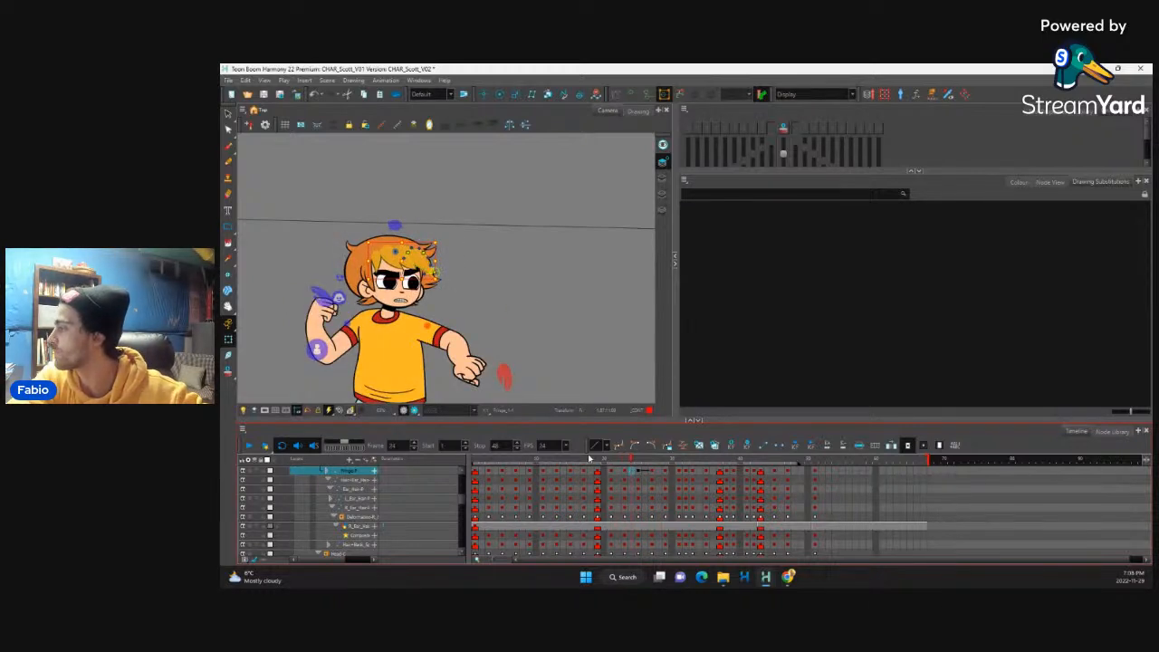
{"action": "key", "text": "period"}
{"action": "key", "text": "period"}
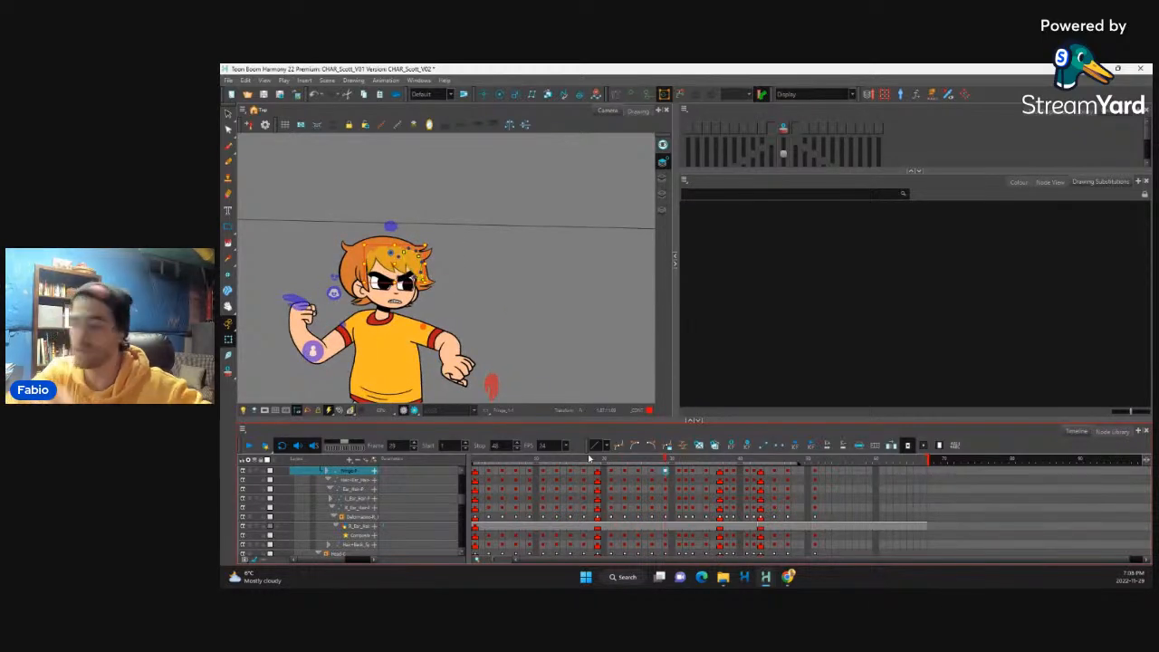
Step: Pull the outer fringe strands slightly inward with their deformers on frame 29
{"action": "key", "text": "2"}
{"action": "key", "text": "2"}
{"action": "key", "text": "2"}
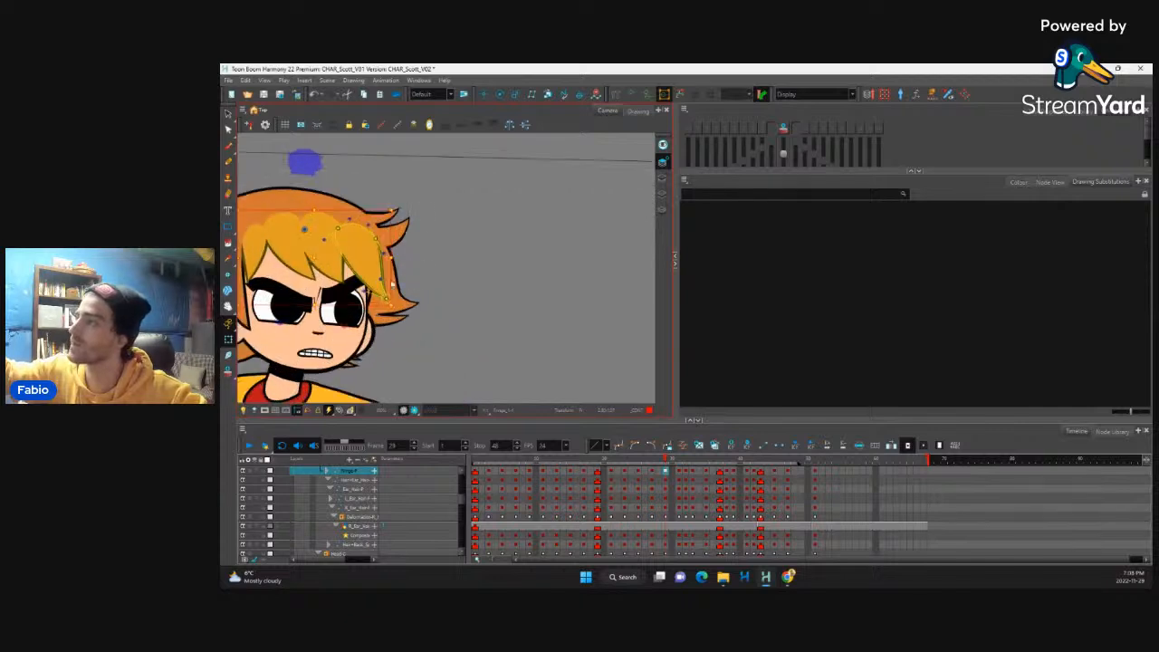
{"action": "left_click", "coordinate": [376, 275]}
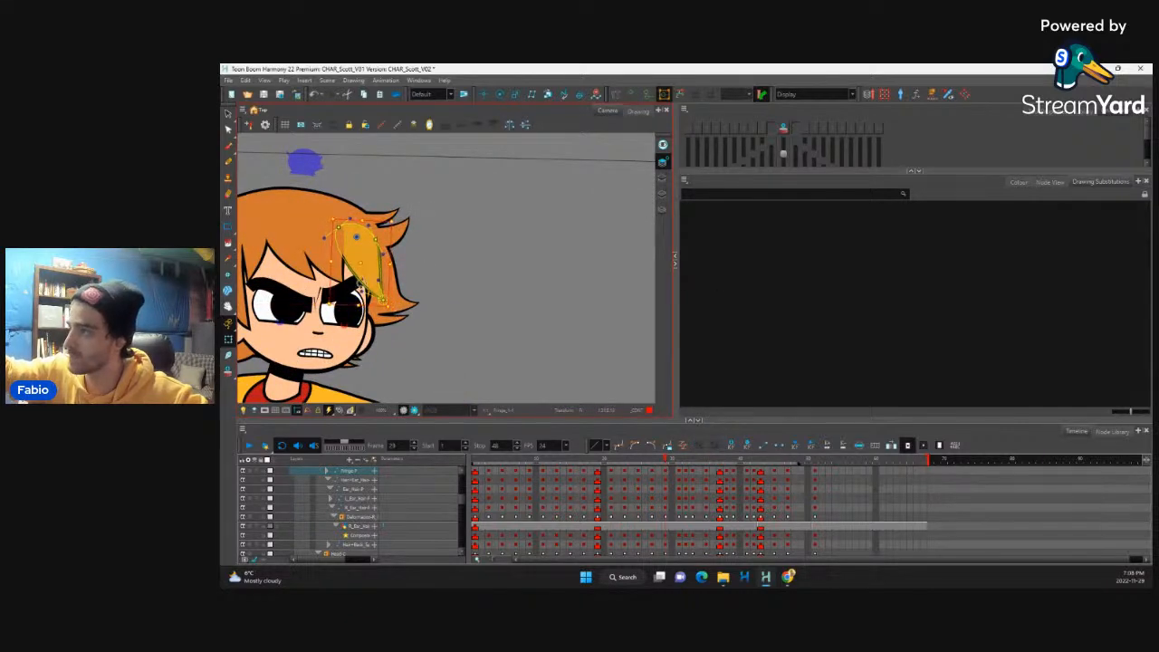
{"action": "left_click", "coordinate": [340, 270]}
{"action": "key", "text": "b"}
{"action": "left_click_drag", "start_coordinate": [351, 289], "coordinate": [345, 286]}
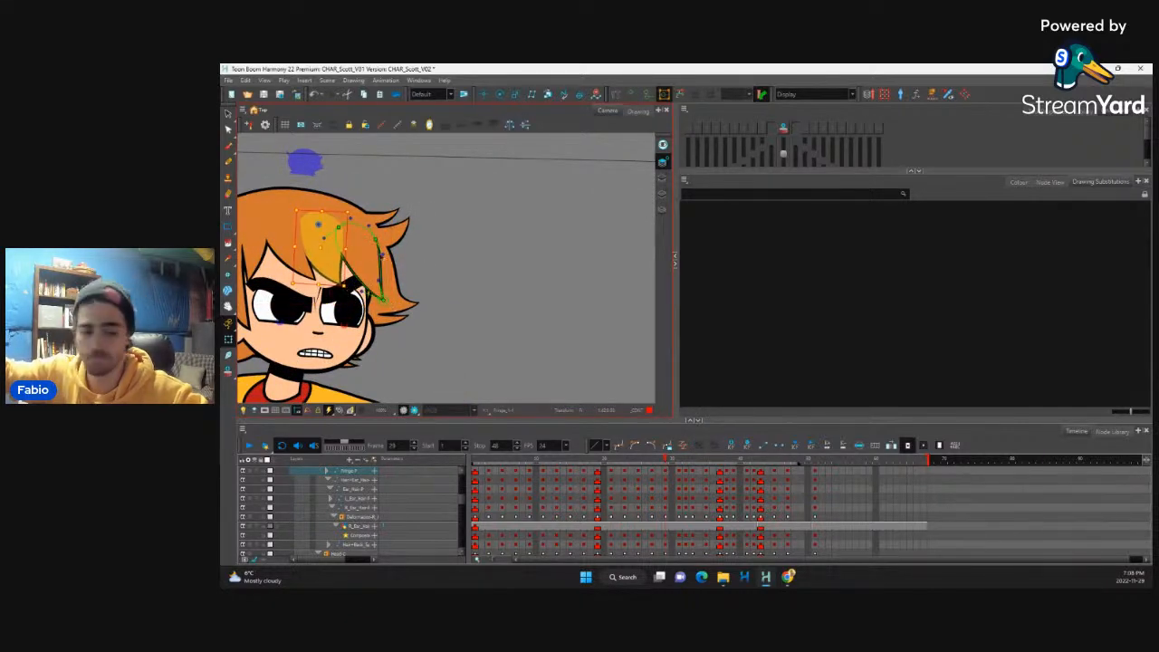
{"action": "key", "text": "1"}
{"action": "key", "text": "1"}
Step: Pose the fringe strands one by one on frame 31 so they swing toward the face before the second punch
{"action": "left_click_drag", "start_coordinate": [666, 461], "coordinate": [680, 490]}
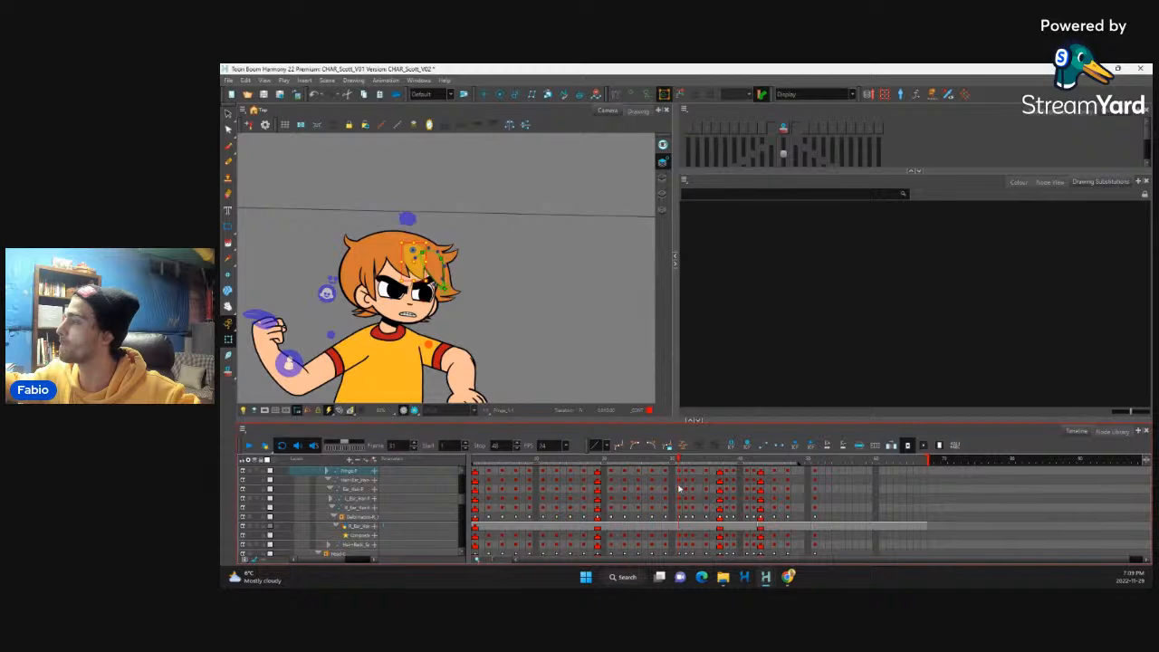
{"action": "left_click", "coordinate": [434, 286]}
{"action": "left_click", "coordinate": [442, 277]}
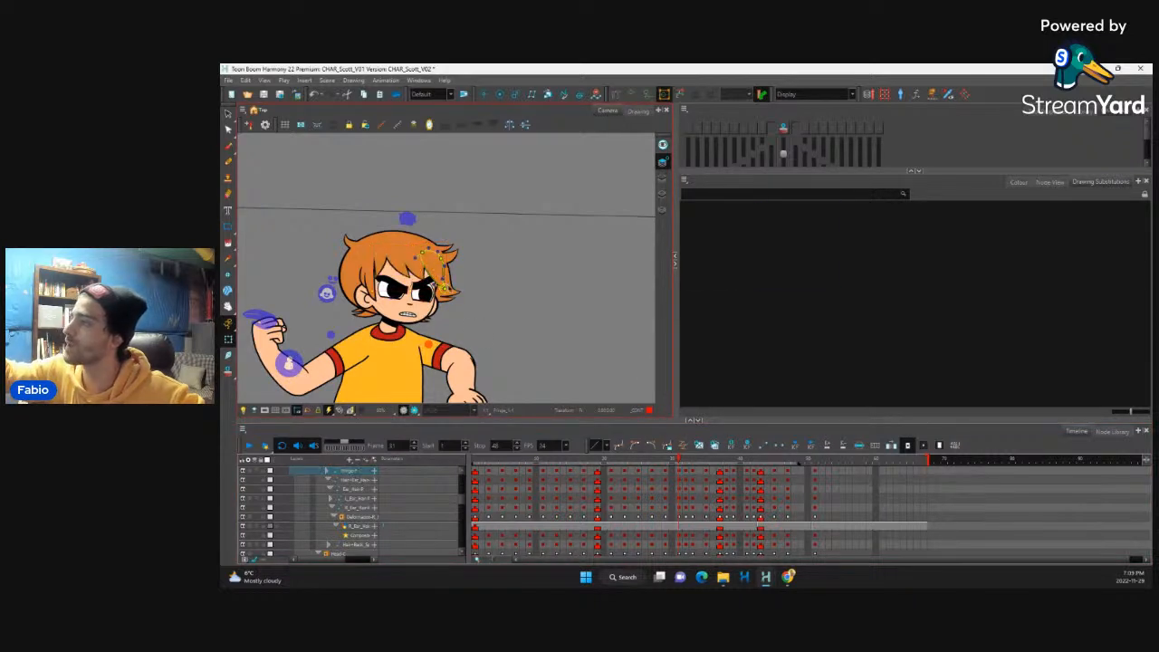
{"action": "left_click", "coordinate": [433, 282]}
{"action": "left_click", "coordinate": [423, 271]}
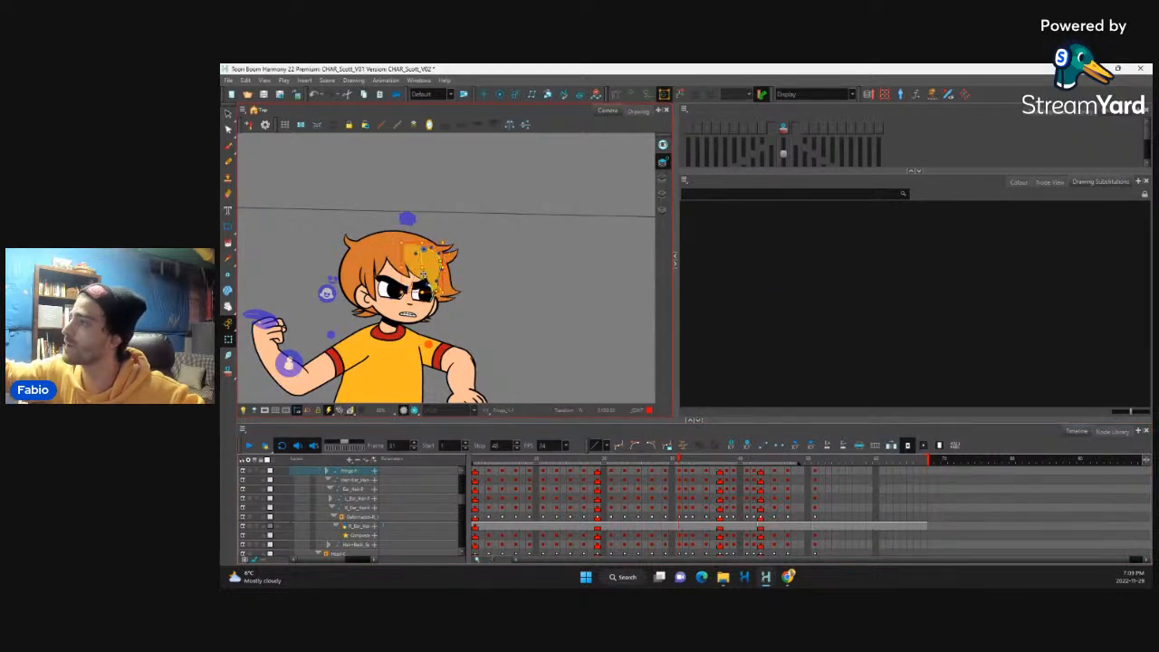
{"action": "left_click", "coordinate": [419, 274]}
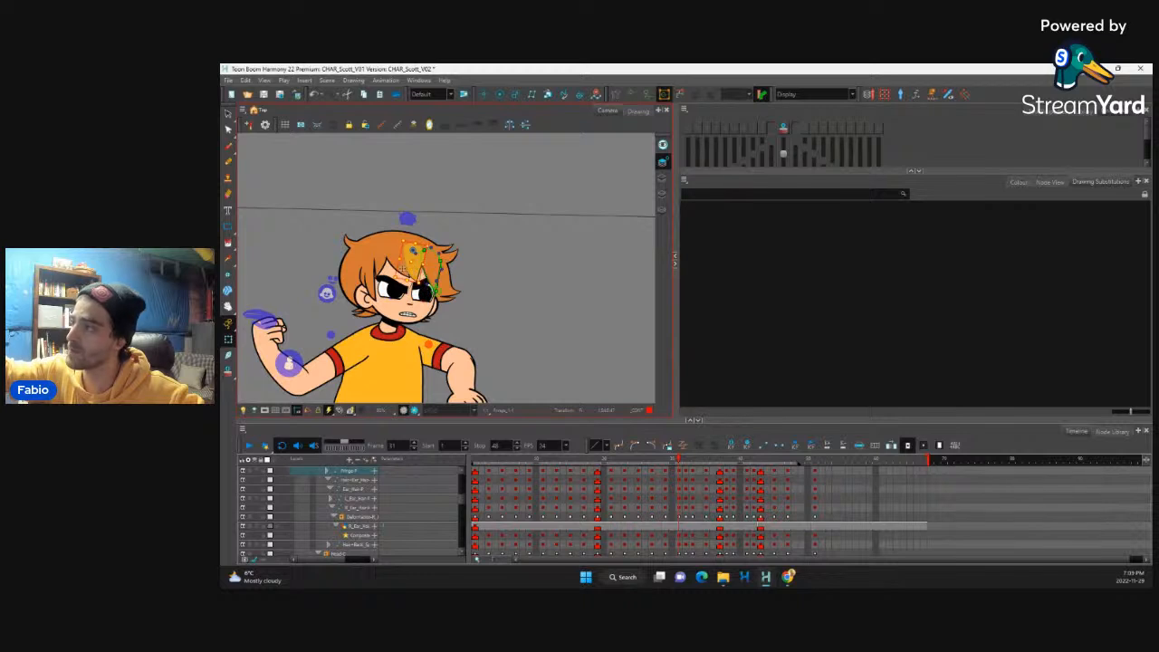
{"action": "left_click", "coordinate": [419, 284]}
{"action": "left_click", "coordinate": [414, 281]}
{"action": "left_click", "coordinate": [405, 280]}
{"action": "left_click", "coordinate": [398, 278]}
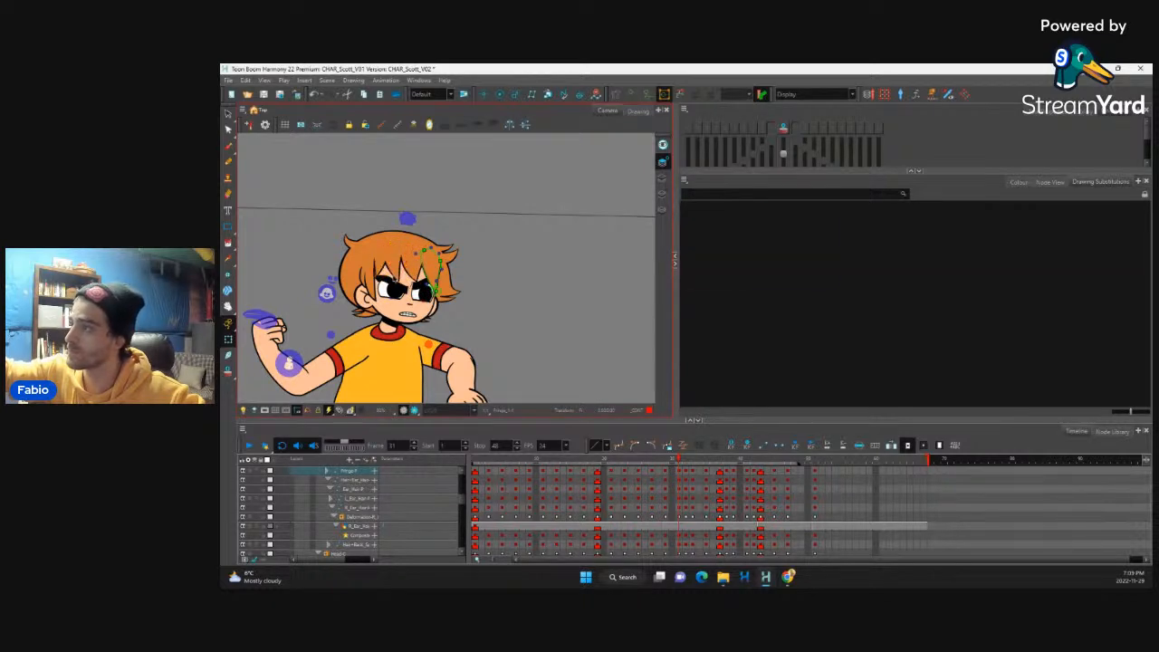
{"action": "left_click", "coordinate": [393, 277]}
{"action": "left_click", "coordinate": [386, 279]}
Step: Select the fringe layer, remove its keyframe on frame 32, and check the transition between frames 31 and 33
{"action": "left_click", "coordinate": [676, 471]}
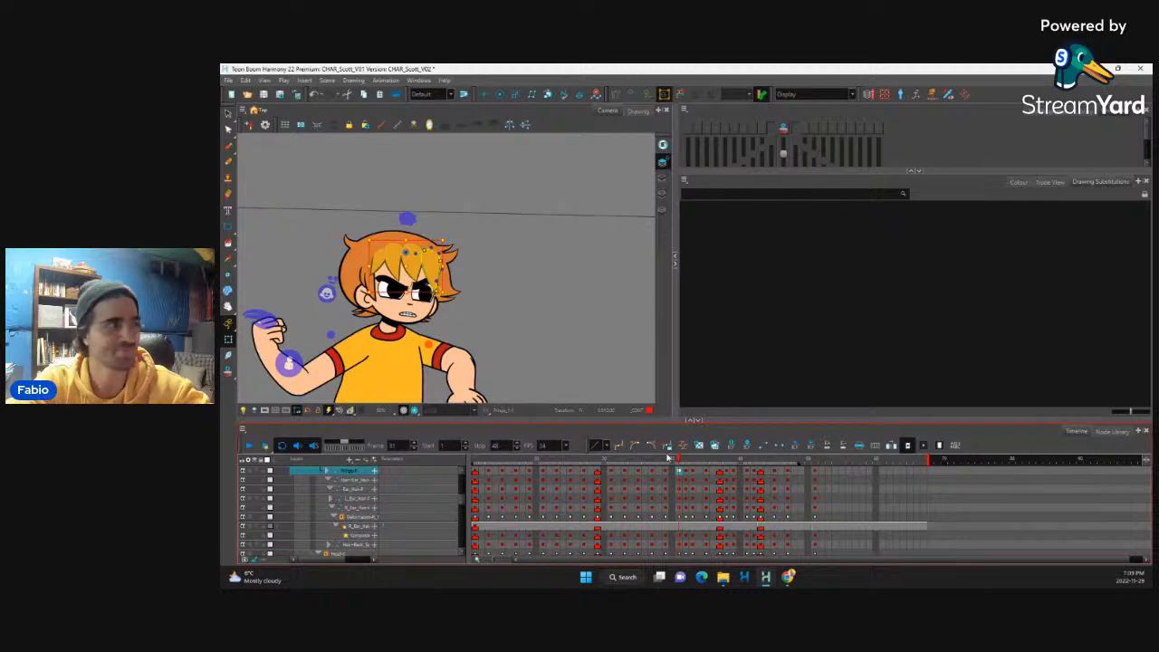
{"action": "key", "text": "period"}
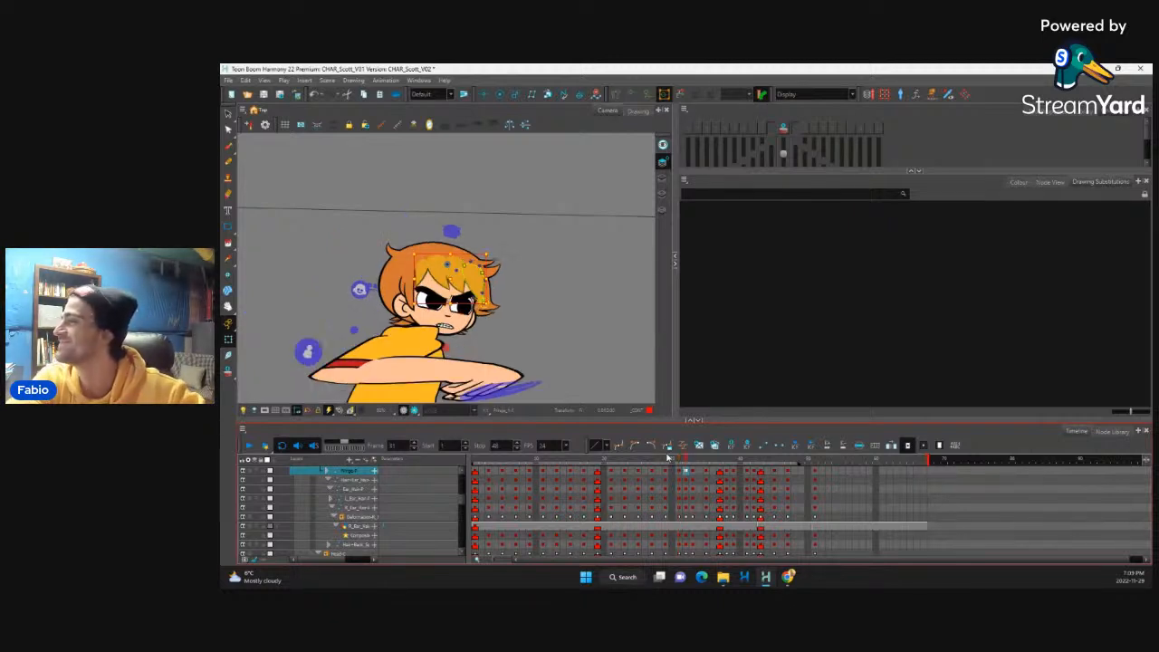
{"action": "key", "text": "F7"}
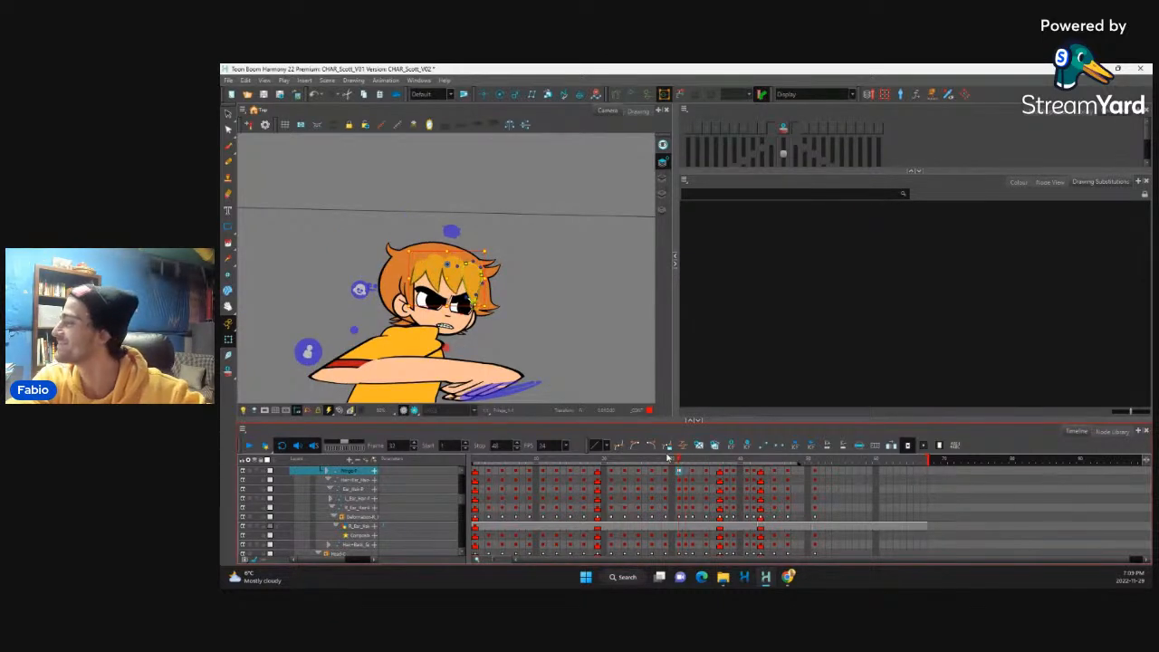
{"action": "key", "text": "comma"}
{"action": "key", "text": "period"}
{"action": "key", "text": "period"}
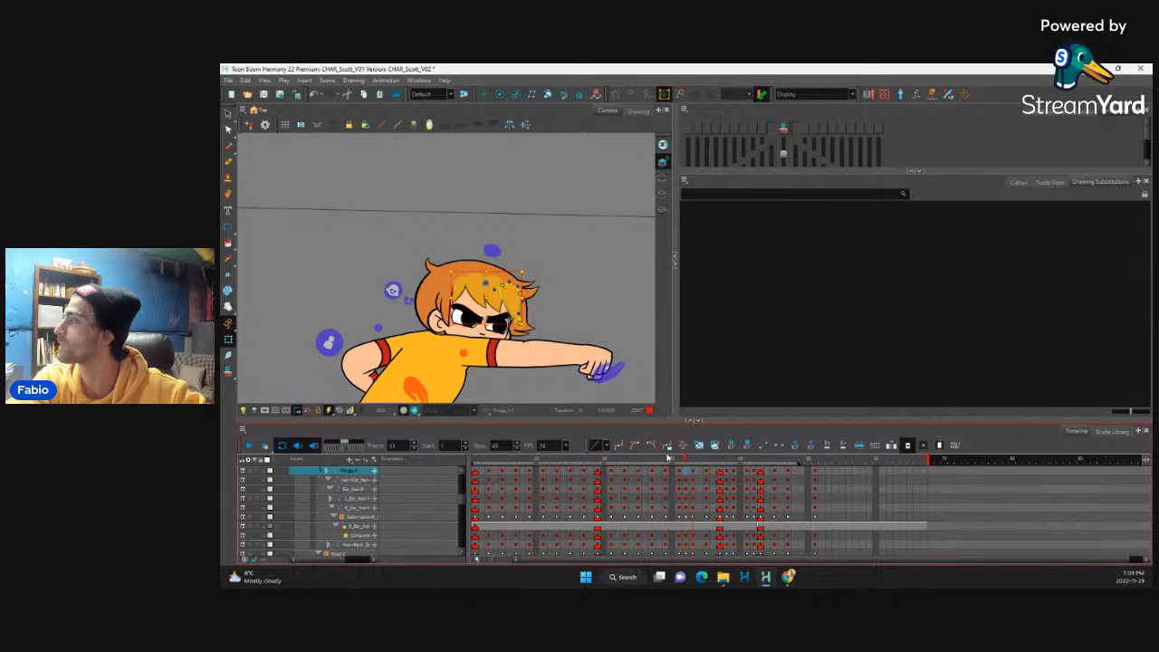
{"action": "key", "text": "comma"}
{"action": "key", "text": "comma"}
{"action": "key", "text": "period"}
{"action": "key", "text": "period"}
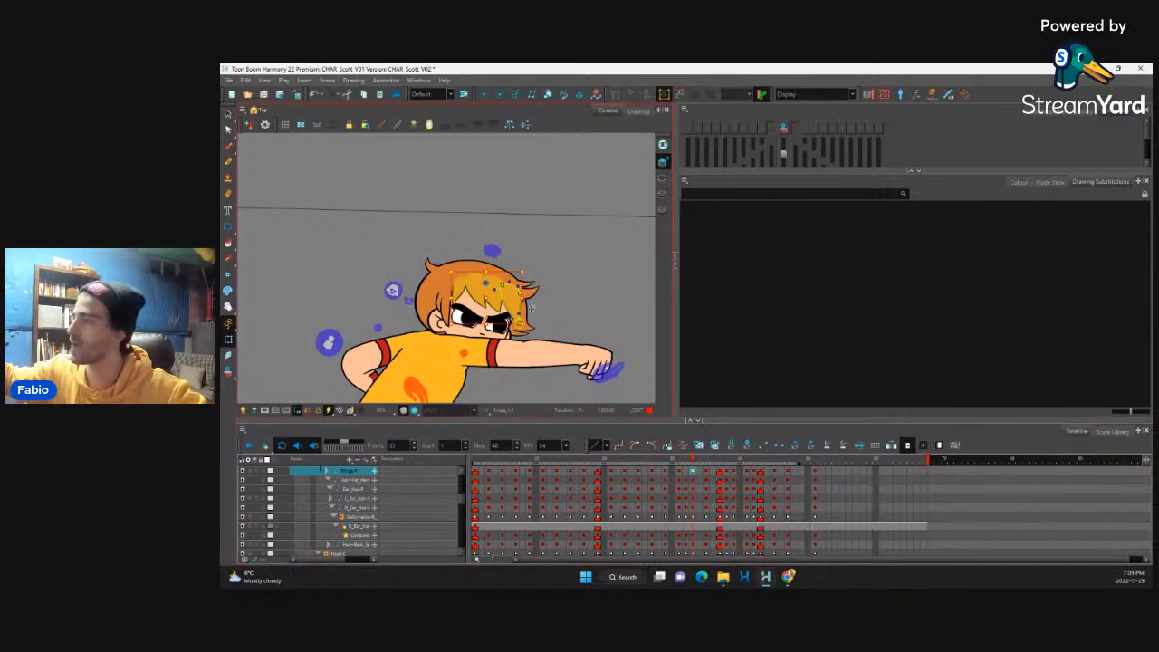
Step: Bend the fringe strands back across the forehead on frame 33 so they drag behind the punch
{"action": "scroll", "coordinate": [531, 309], "scroll_direction": "up", "scroll_amount": 3}
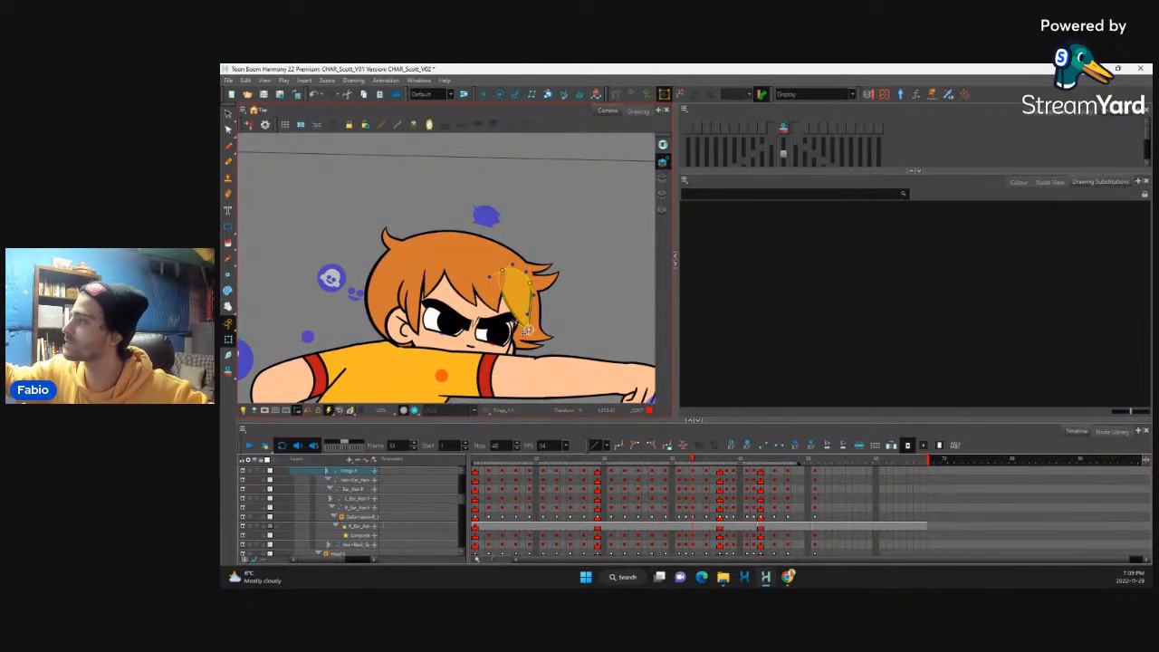
{"action": "mouse_move", "coordinate": [527, 331]}
{"action": "left_mouse_down"}
{"action": "mouse_move", "coordinate": [496, 332]}
{"action": "mouse_move", "coordinate": [490, 302]}
{"action": "mouse_move", "coordinate": [455, 322]}
{"action": "mouse_move", "coordinate": [430, 314]}
{"action": "left_mouse_up"}
{"action": "left_click", "coordinate": [511, 308]}
{"action": "key", "text": "ctrl+z"}
{"action": "left_click", "coordinate": [483, 307]}
{"action": "key", "text": "b"}
{"action": "left_click", "coordinate": [441, 286]}
{"action": "key", "text": "b"}
Step: Select the fringe layer and flip through frames 30 to 37 to check the hair drag around the second punch
{"action": "left_click", "coordinate": [681, 472]}
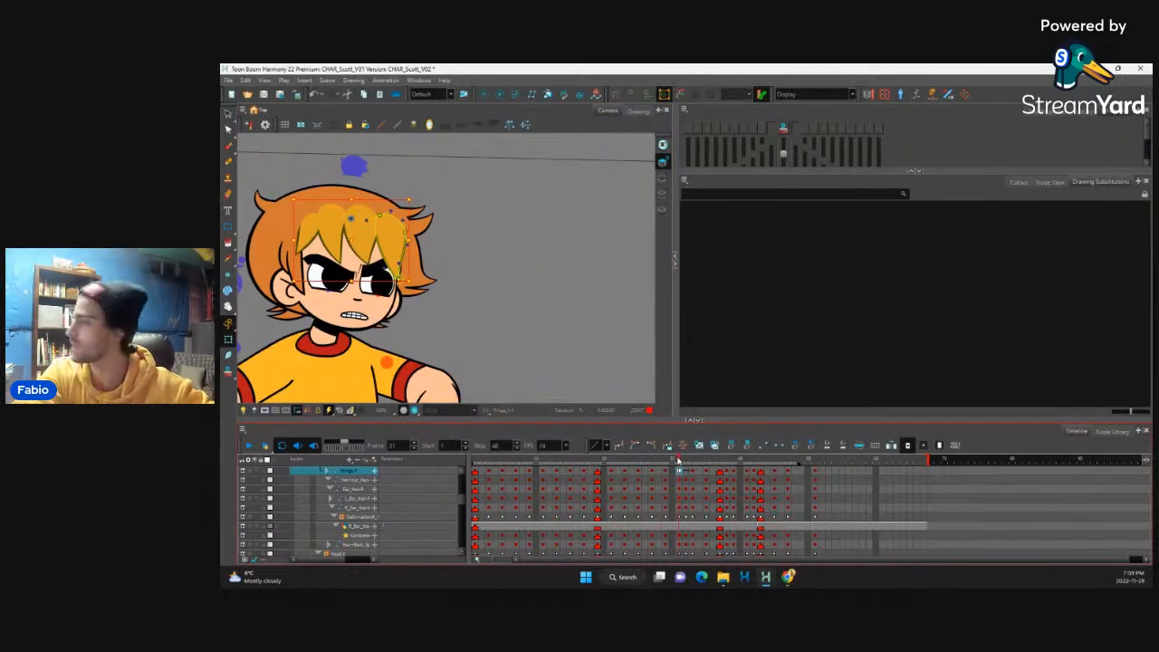
{"action": "left_click", "coordinate": [679, 461]}
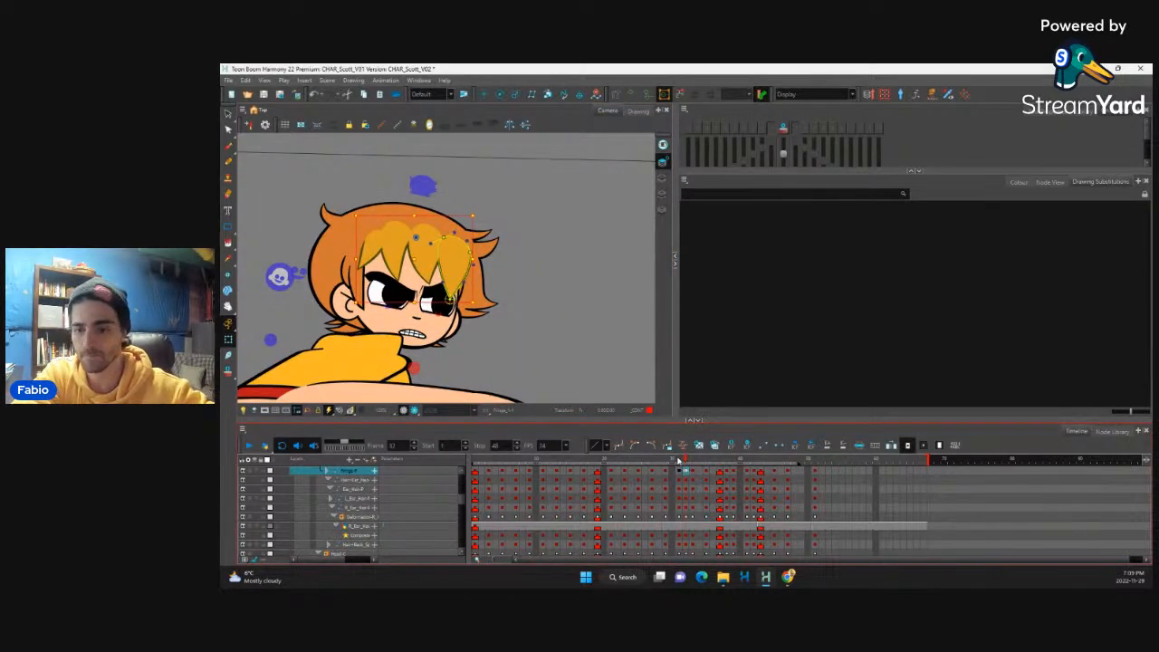
{"action": "key", "text": "comma"}
{"action": "key", "text": "period"}
{"action": "key", "text": "period"}
{"action": "key", "text": "period"}
{"action": "key", "text": "comma"}
{"action": "key", "text": "comma"}
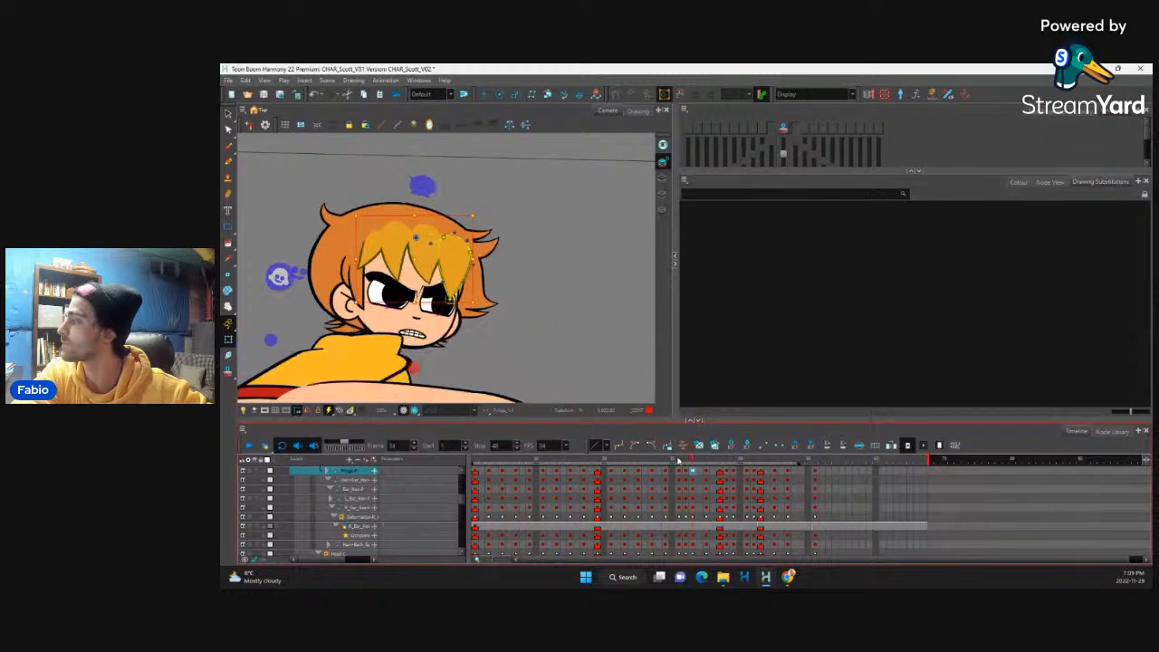
{"action": "key", "text": "period"}
{"action": "key", "text": "period"}
{"action": "key", "text": "period"}
{"action": "key", "text": "comma"}
{"action": "key", "text": "comma"}
{"action": "key", "text": "comma"}
{"action": "key", "text": "comma"}
{"action": "key", "text": "comma"}
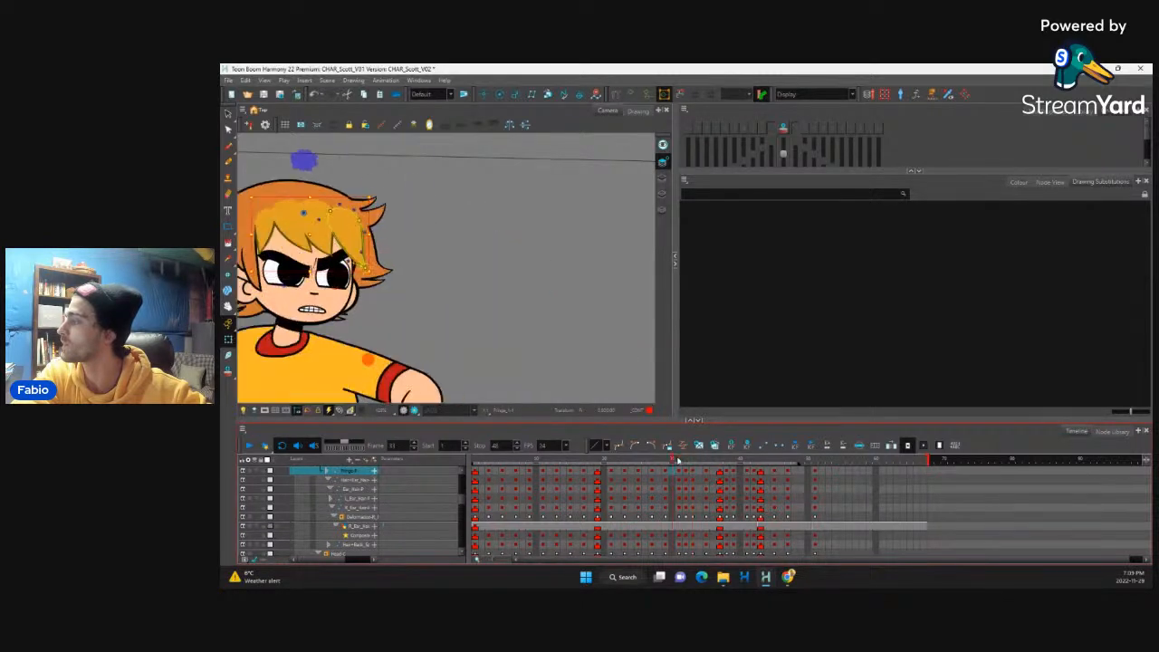
{"action": "key", "text": "period"}
{"action": "key", "text": "period"}
{"action": "key", "text": "period"}
{"action": "key", "text": "period"}
{"action": "key", "text": "period"}
Step: Swing the fringe strands forward one by one on frame 35 as follow-through after the punch
{"action": "key", "text": "comma"}
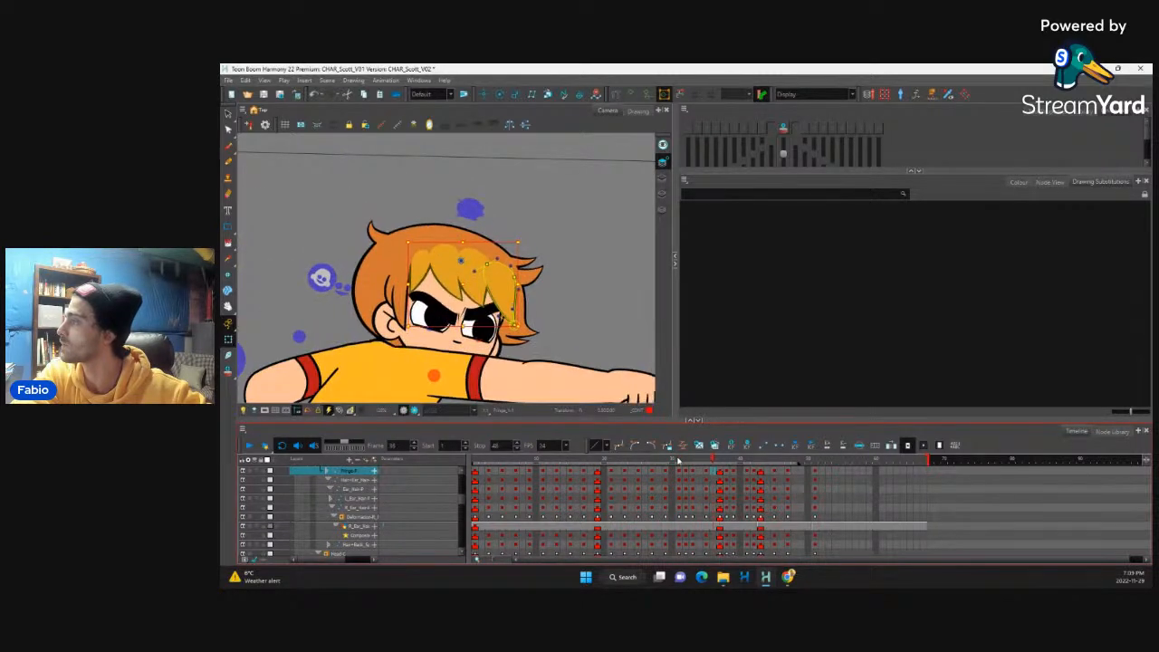
{"action": "key", "text": "comma"}
{"action": "left_click", "coordinate": [525, 321]}
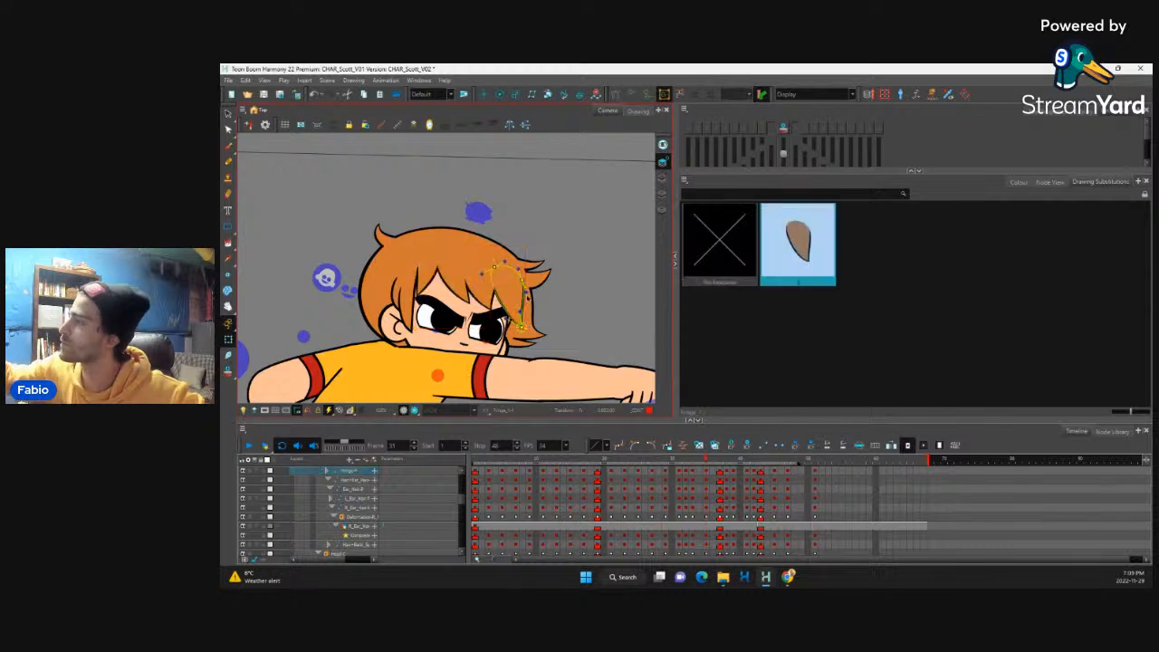
{"action": "key", "text": "b"}
{"action": "left_click_drag", "start_coordinate": [523, 325], "coordinate": [534, 323]}
{"action": "left_click", "coordinate": [486, 288]}
{"action": "key", "text": "b"}
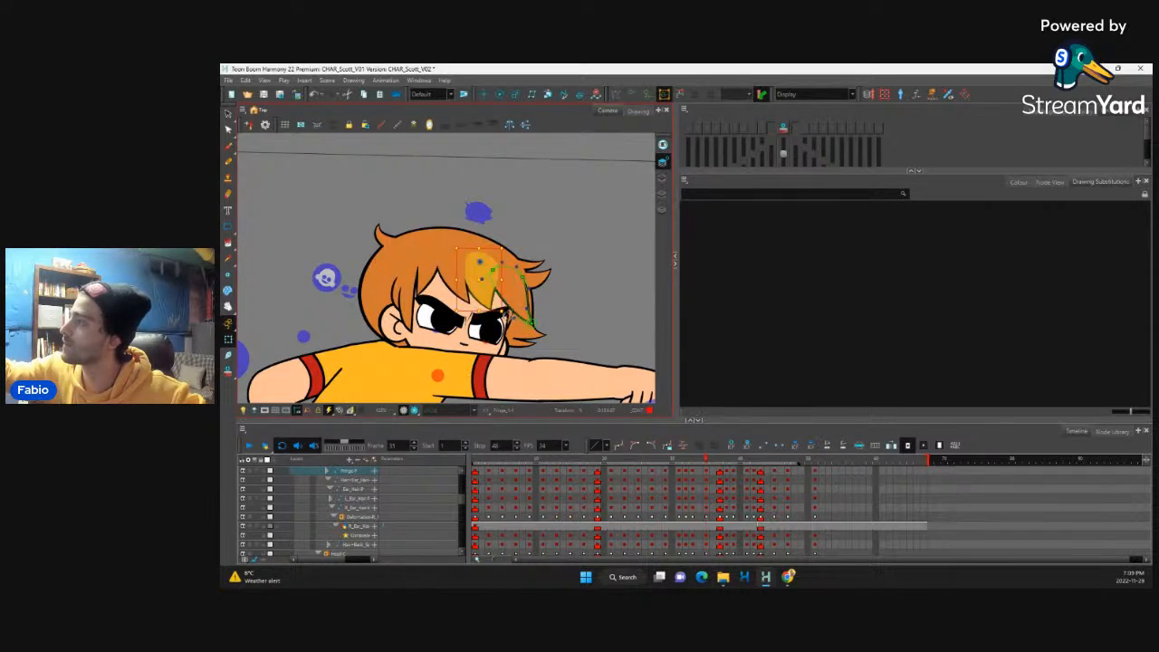
{"action": "left_click", "coordinate": [459, 284]}
{"action": "key", "text": "b"}
{"action": "left_click_drag", "start_coordinate": [481, 308], "coordinate": [445, 302]}
{"action": "left_click", "coordinate": [430, 283]}
{"action": "key", "text": "b"}
Step: Select the fringe layer and flip between frames 31 and 39 to examine the fringe follow-through after the second punch
{"action": "left_click", "coordinate": [721, 471]}
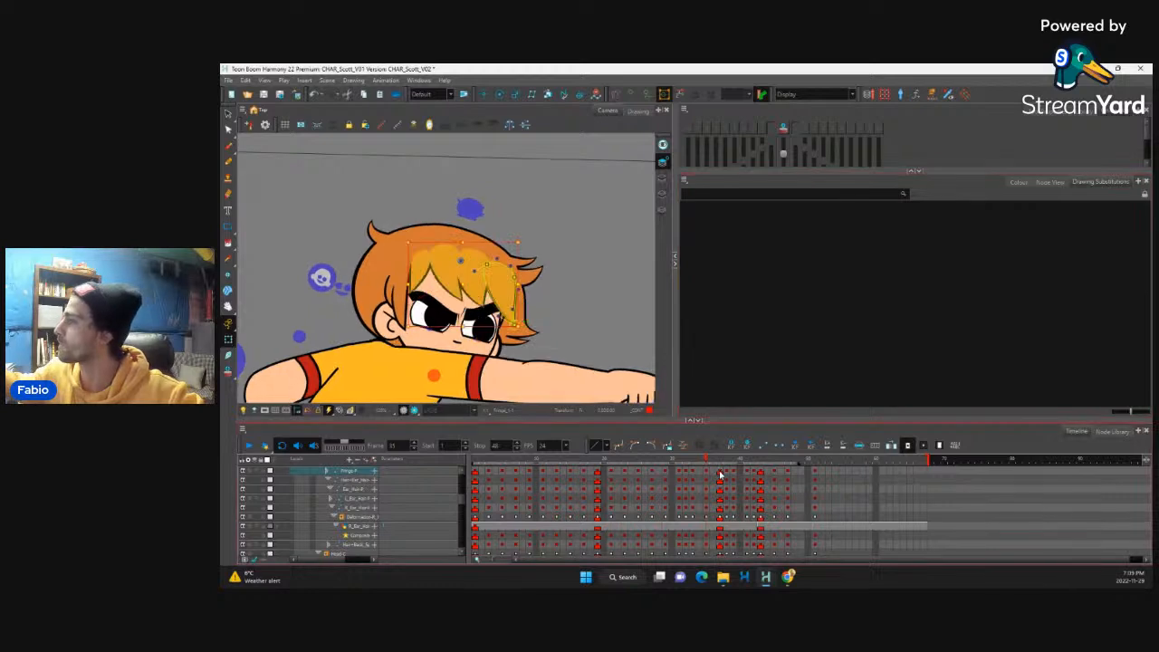
{"action": "key", "text": "period"}
{"action": "key", "text": "period"}
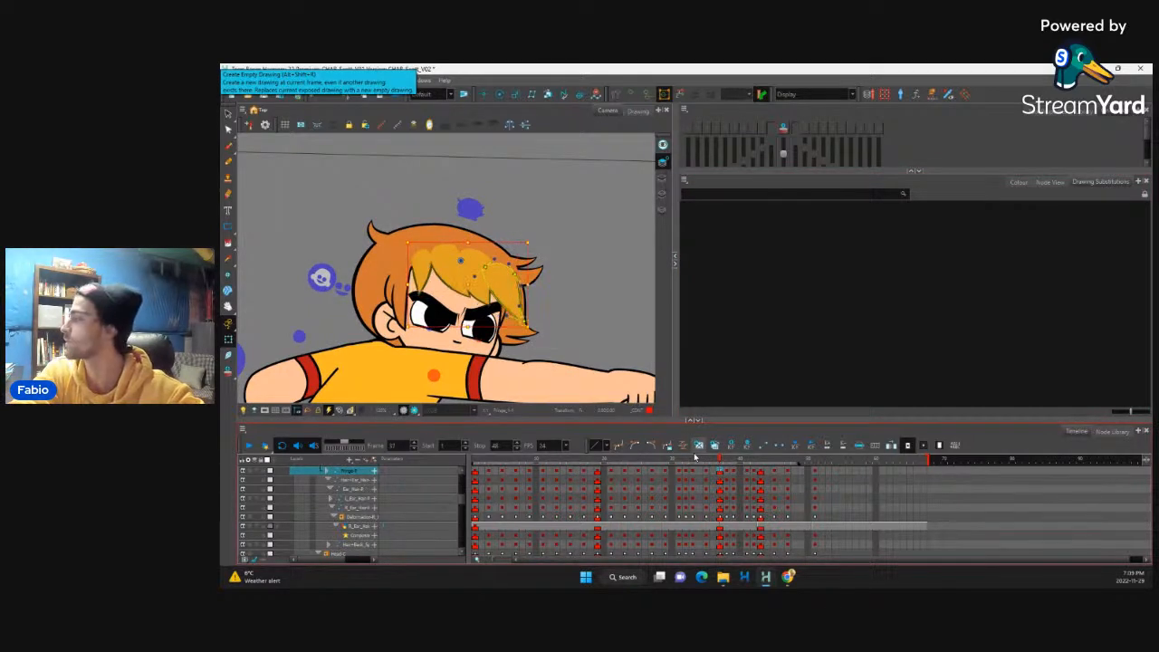
{"action": "key", "text": "comma"}
{"action": "key", "text": "comma"}
{"action": "key", "text": "comma"}
{"action": "key", "text": "comma"}
{"action": "key", "text": "period"}
{"action": "key", "text": "period"}
{"action": "key", "text": "period"}
{"action": "key", "text": "period"}
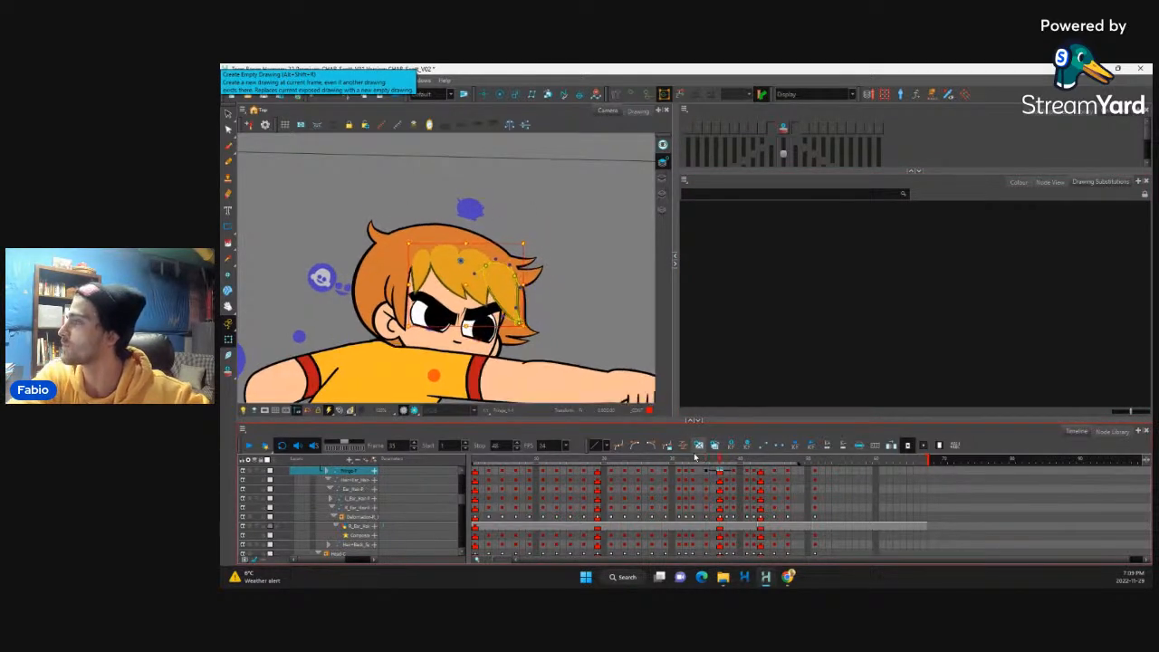
{"action": "key", "text": "comma"}
{"action": "key", "text": "comma"}
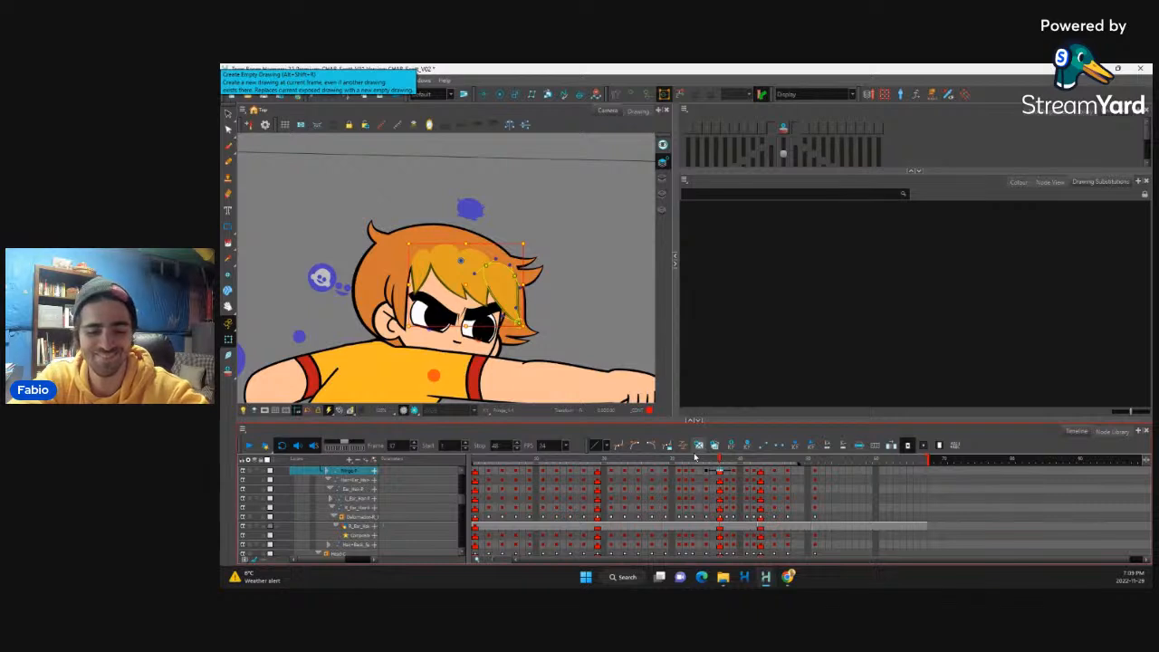
{"action": "key", "text": "comma"}
{"action": "key", "text": "comma"}
{"action": "key", "text": "comma"}
{"action": "key", "text": "comma"}
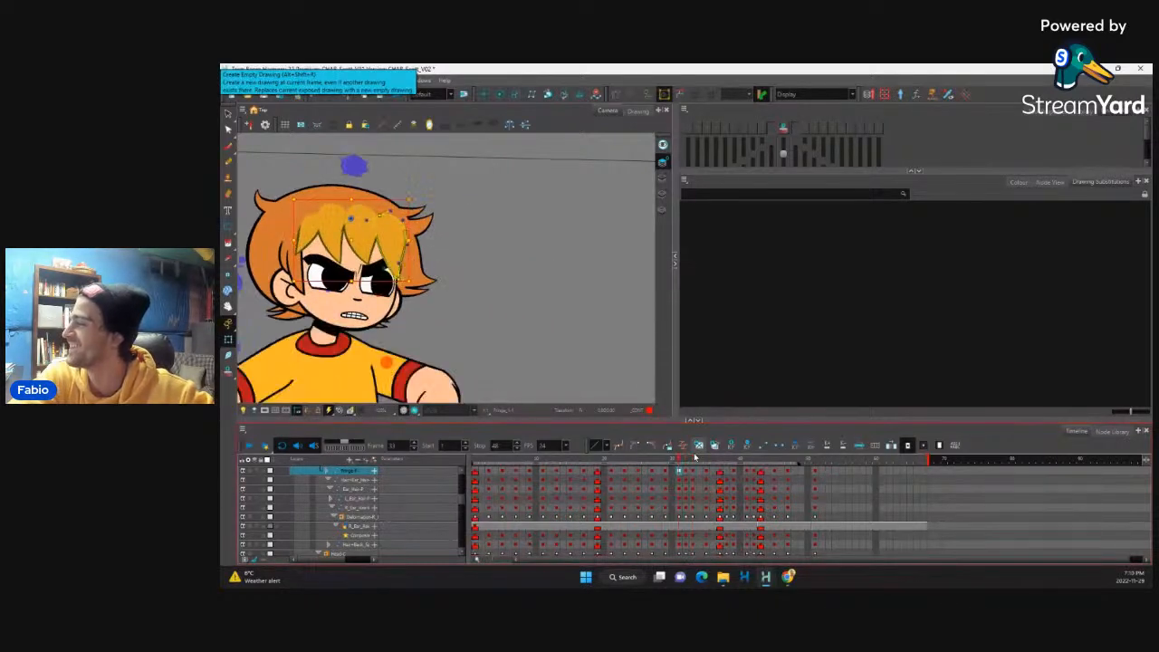
{"action": "key", "text": "period"}
{"action": "key", "text": "period"}
{"action": "key", "text": "period"}
{"action": "key", "text": "period"}
{"action": "key", "text": "period"}
{"action": "key", "text": "period"}
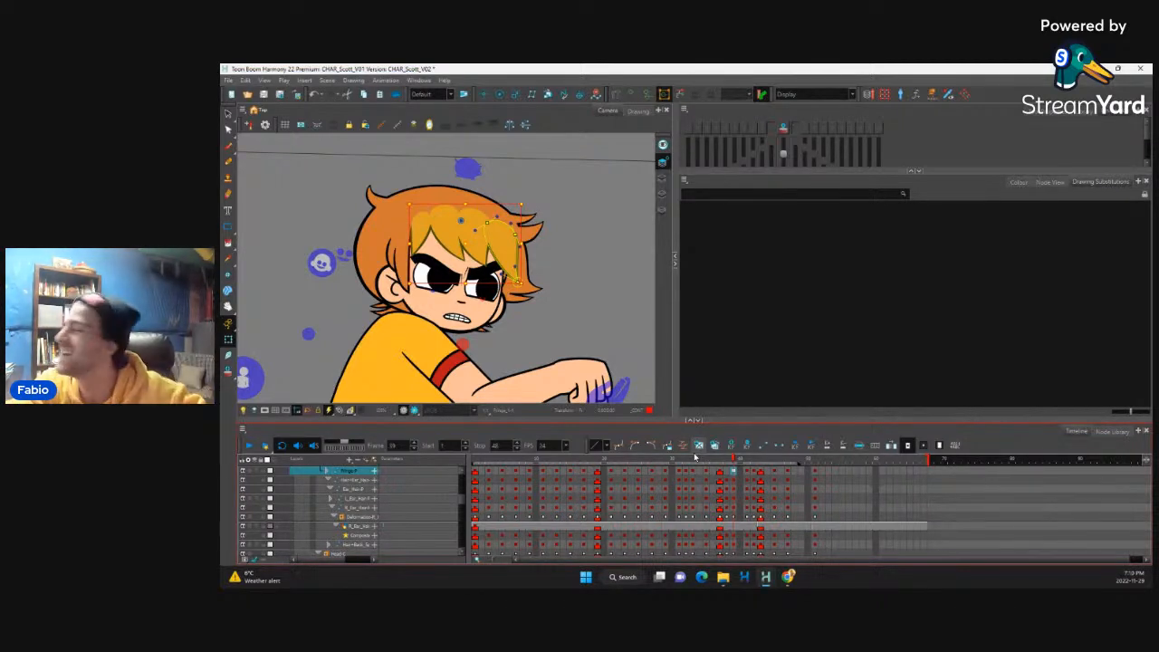
{"action": "key", "text": "comma"}
{"action": "key", "text": "comma"}
{"action": "key", "text": "comma"}
{"action": "key", "text": "comma"}
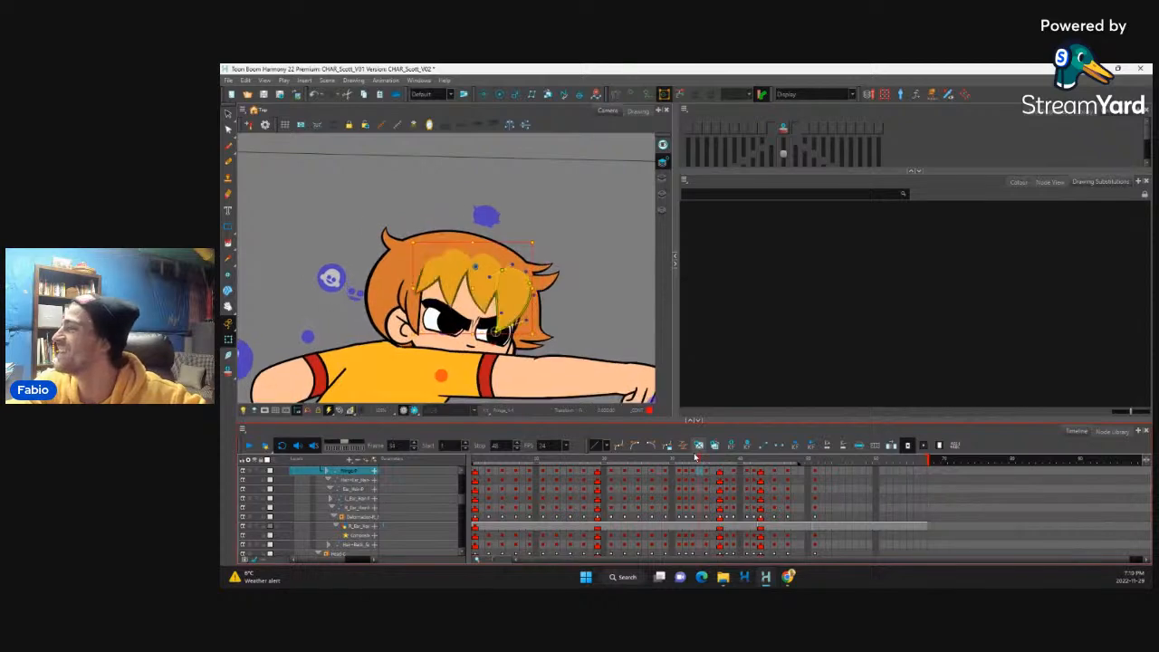
{"action": "key", "text": "period"}
{"action": "key", "text": "period"}
{"action": "key", "text": "period"}
{"action": "key", "text": "period"}
{"action": "key", "text": "period"}
{"action": "key", "text": "period"}
{"action": "key", "text": "period"}
{"action": "key", "text": "period"}
{"action": "key", "text": "period"}
{"action": "key", "text": "period"}
{"action": "key", "text": "period"}
{"action": "key", "text": "period"}
{"action": "key", "text": "period"}
{"action": "key", "text": "period"}
{"action": "key", "text": "period"}
{"action": "key", "text": "period"}
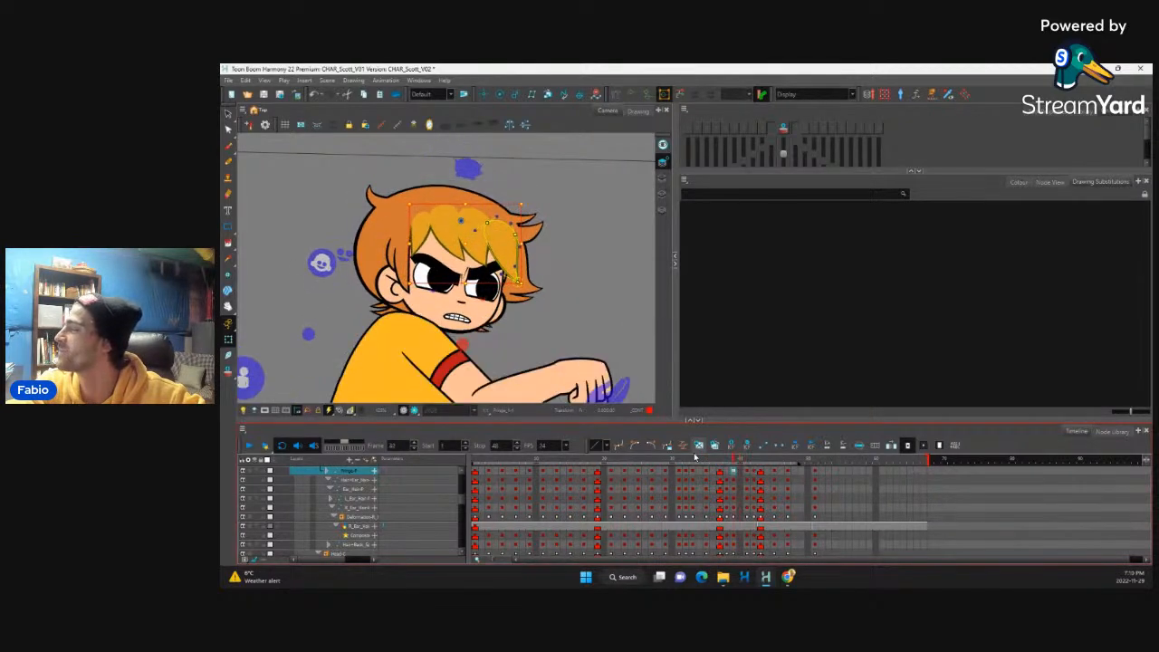
Step: Play back the whole fighting animation to review the hair motion, and stop the playback
{"action": "scroll", "coordinate": [535, 280], "scroll_direction": "down", "scroll_amount": 4}
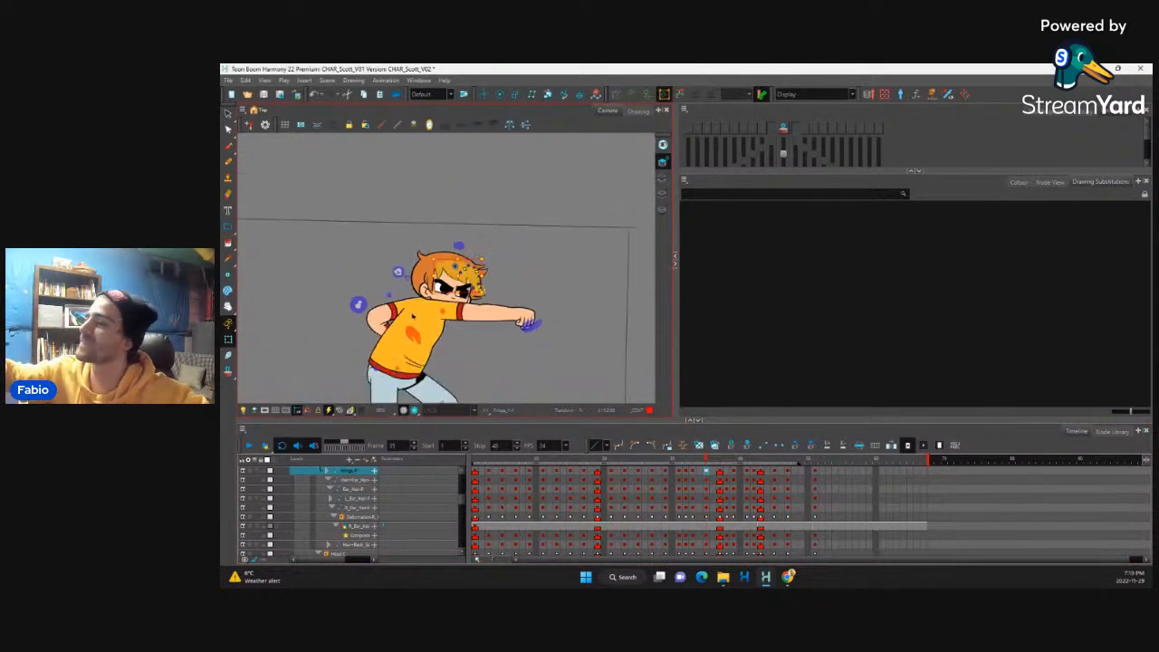
{"action": "left_click", "coordinate": [249, 446]}
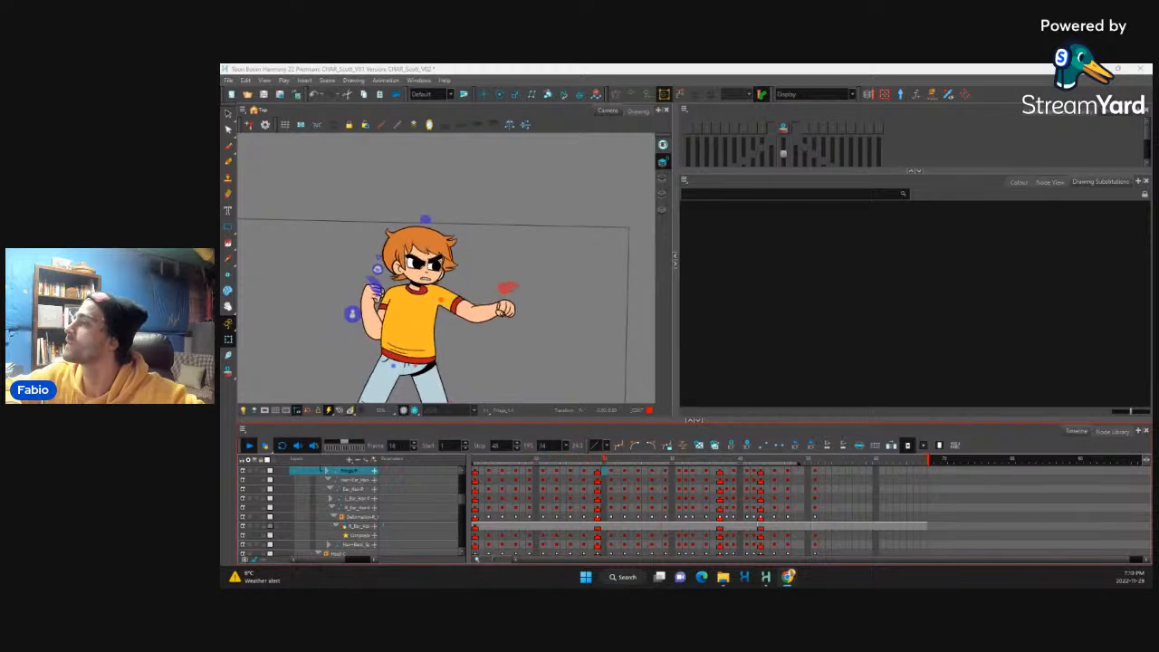
{"action": "left_click", "coordinate": [250, 446]}
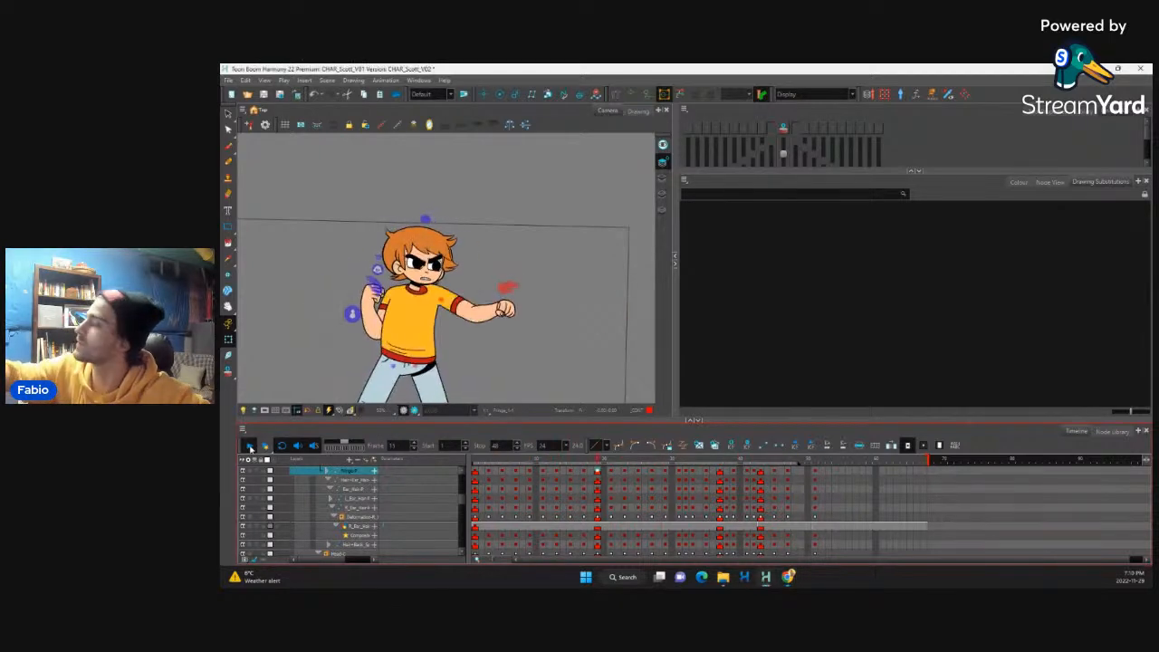
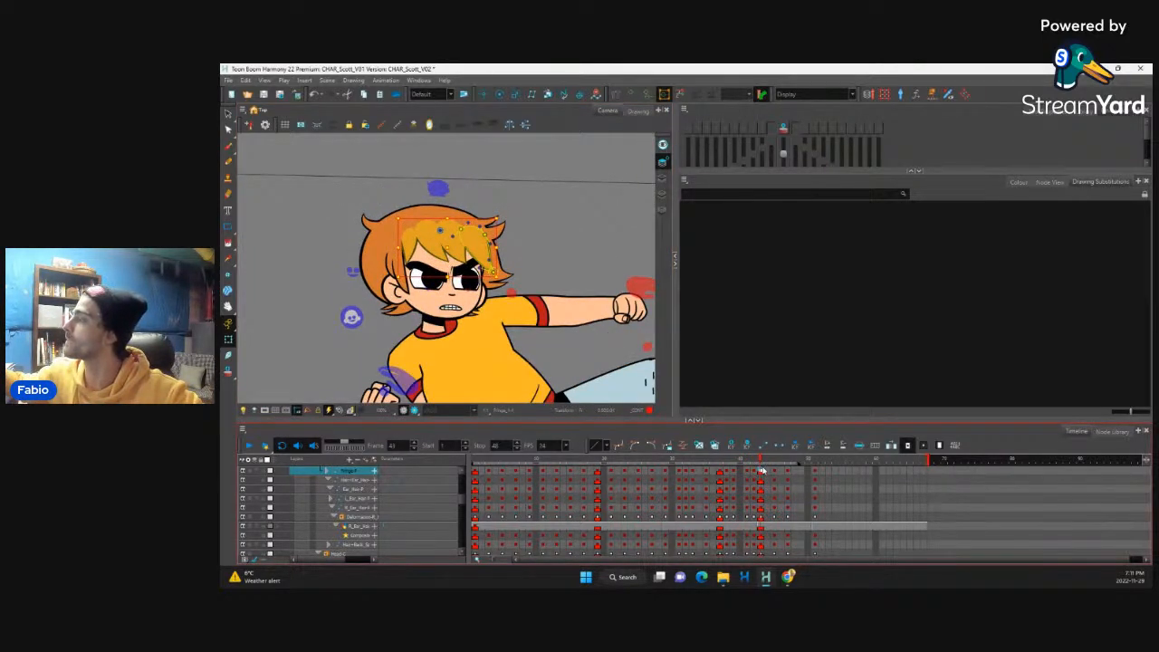
Step: Swing the fringe strands outward one by one on frame 43 as drag for the punch
{"action": "left_click", "coordinate": [494, 255]}
{"action": "key", "text": "b"}
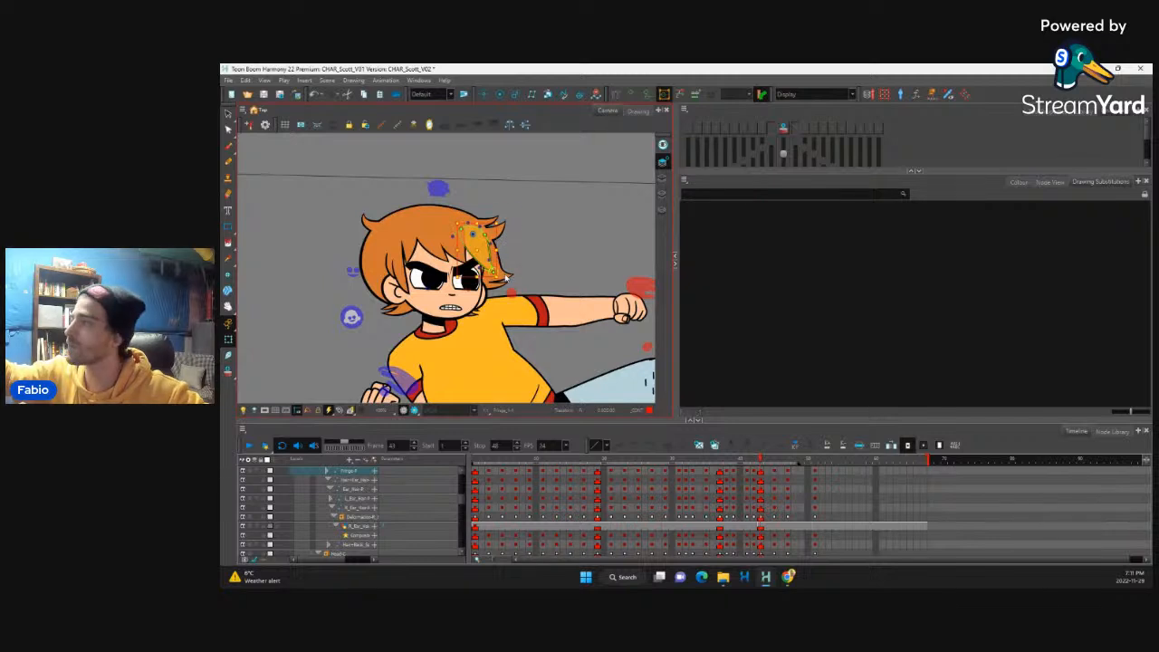
{"action": "left_click_drag", "start_coordinate": [503, 277], "coordinate": [515, 264]}
{"action": "left_click", "coordinate": [466, 260]}
{"action": "left_click", "coordinate": [466, 257]}
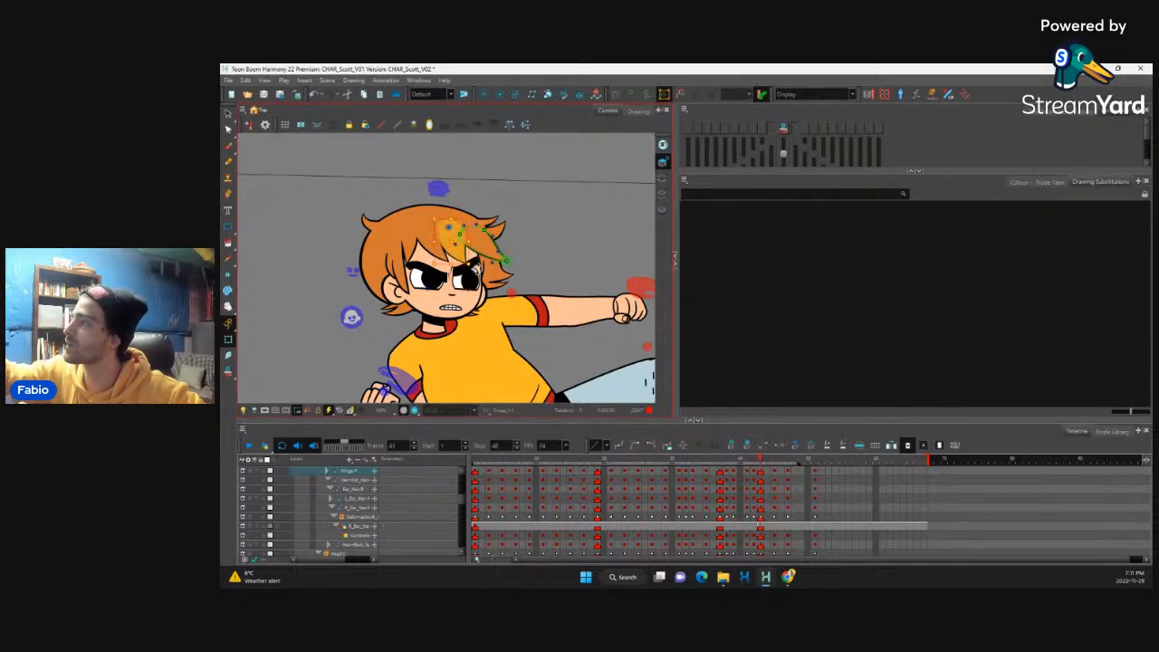
{"action": "left_click", "coordinate": [450, 254]}
{"action": "left_click", "coordinate": [462, 270]}
{"action": "key", "text": "b"}
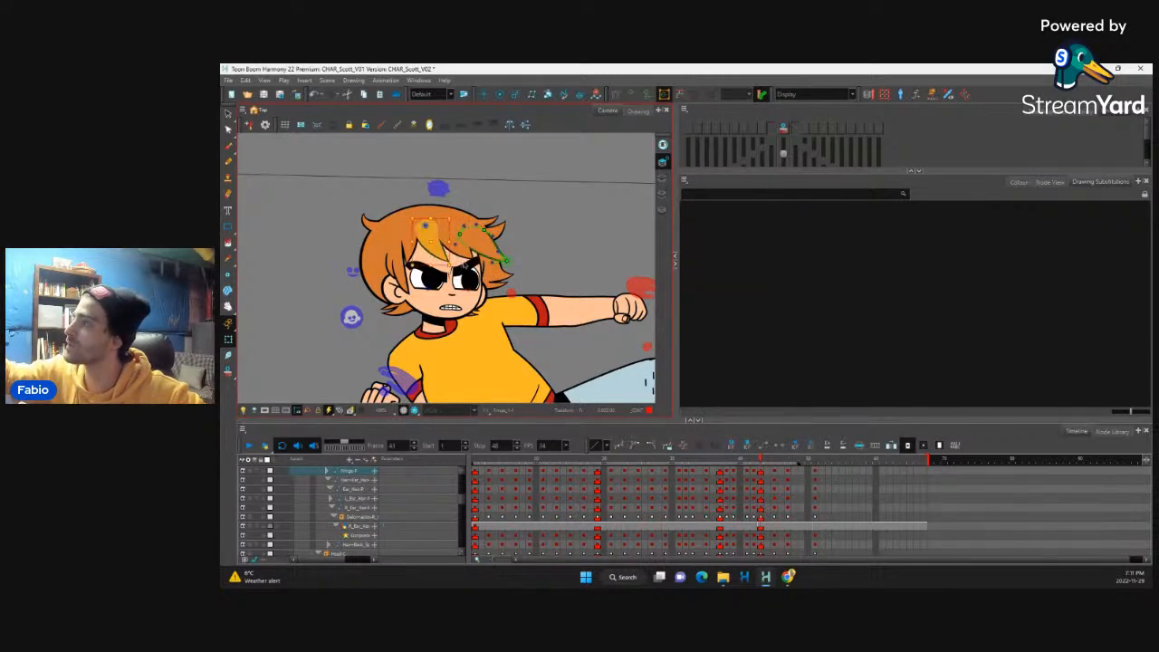
{"action": "left_click", "coordinate": [465, 259]}
{"action": "left_click", "coordinate": [443, 256]}
{"action": "key", "text": "b"}
{"action": "left_click_drag", "start_coordinate": [457, 270], "coordinate": [476, 237]}
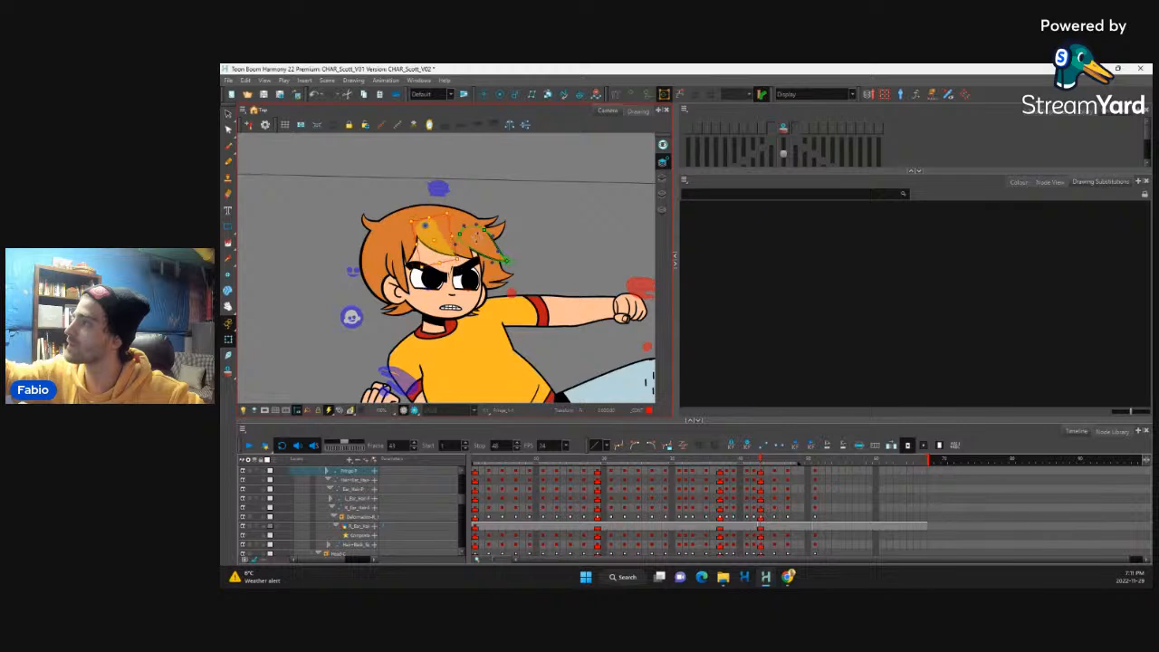
Step: Set a motion keyframe on the fringe layer at frame 42 to interpolate its movement into frame 43
{"action": "left_click", "coordinate": [752, 460]}
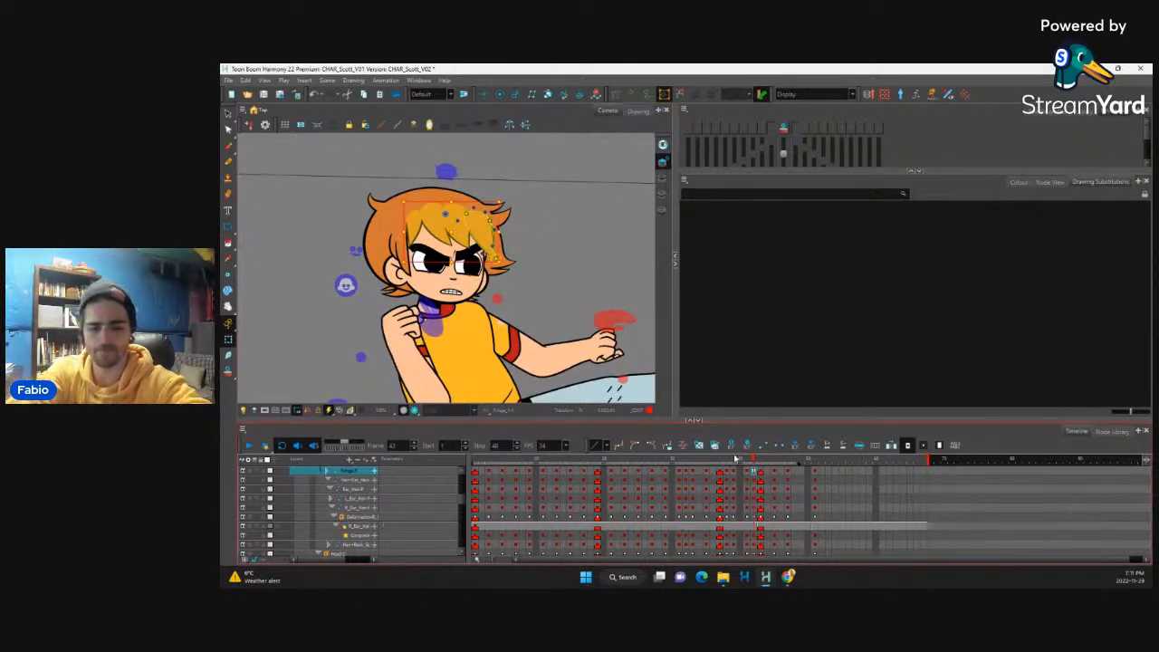
{"action": "key", "text": "ctrl+k"}
{"action": "key", "text": "period"}
{"action": "key", "text": "comma"}
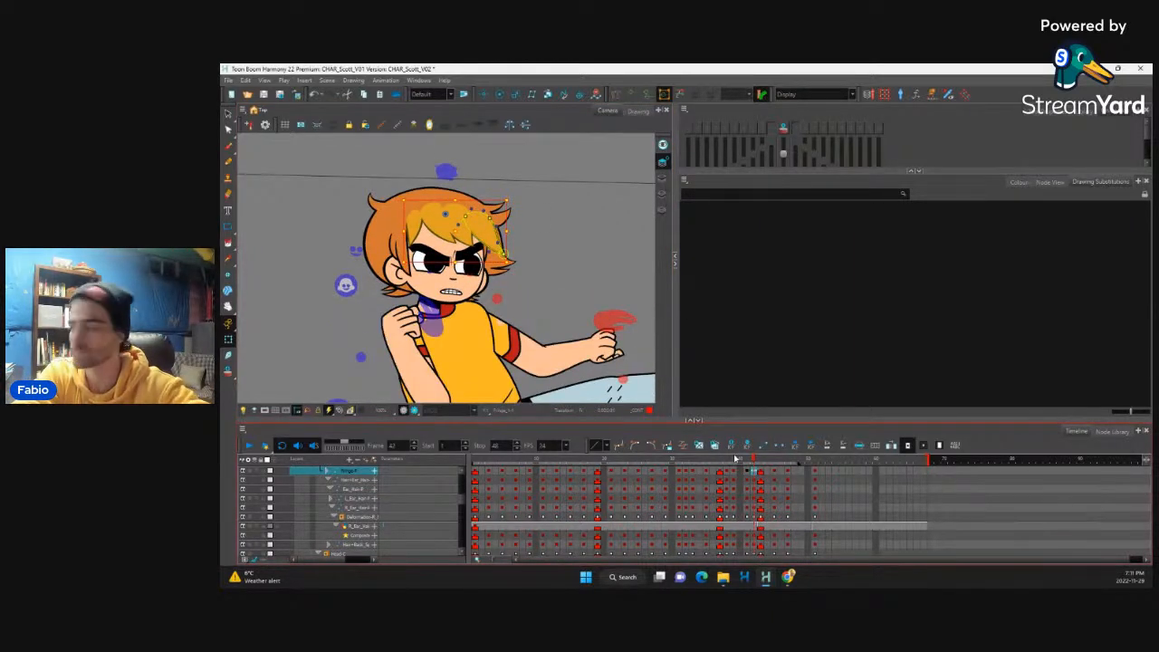
Step: Flip back and forth between frames 41 and 45 to examine the fringe motion around the punch
{"action": "key", "text": "comma"}
{"action": "key", "text": "period"}
{"action": "key", "text": "comma"}
{"action": "key", "text": "period"}
{"action": "key", "text": "period"}
{"action": "key", "text": "period"}
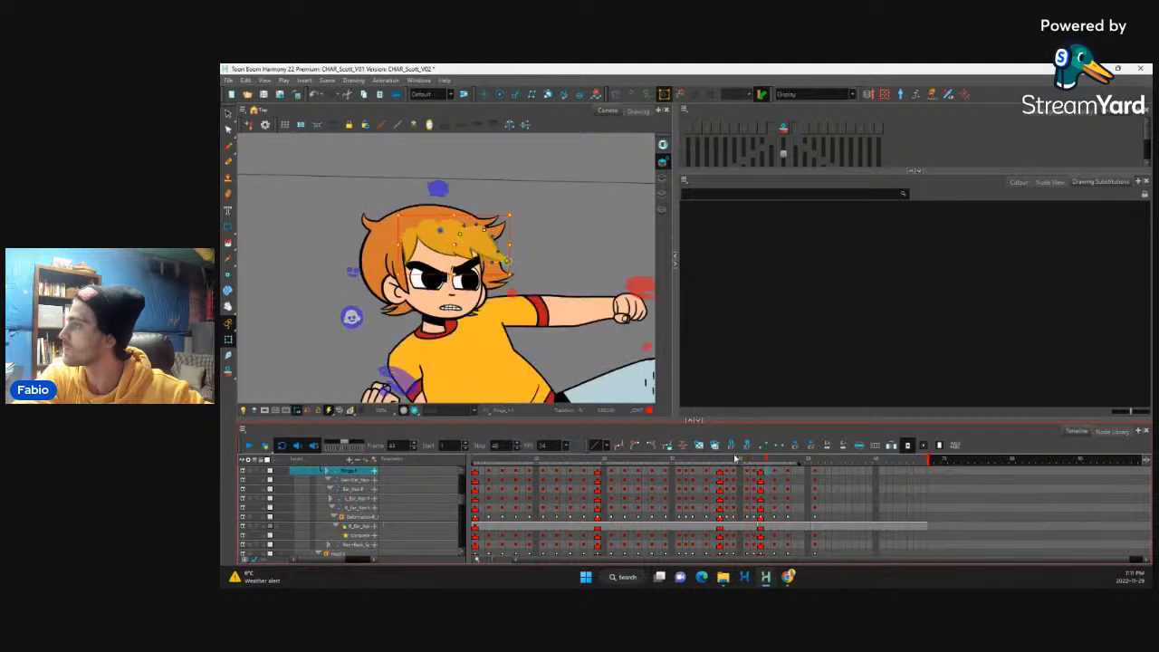
{"action": "key", "text": "period"}
{"action": "key", "text": "comma"}
{"action": "key", "text": "comma"}
{"action": "key", "text": "period"}
{"action": "key", "text": "period"}
{"action": "key", "text": "comma"}
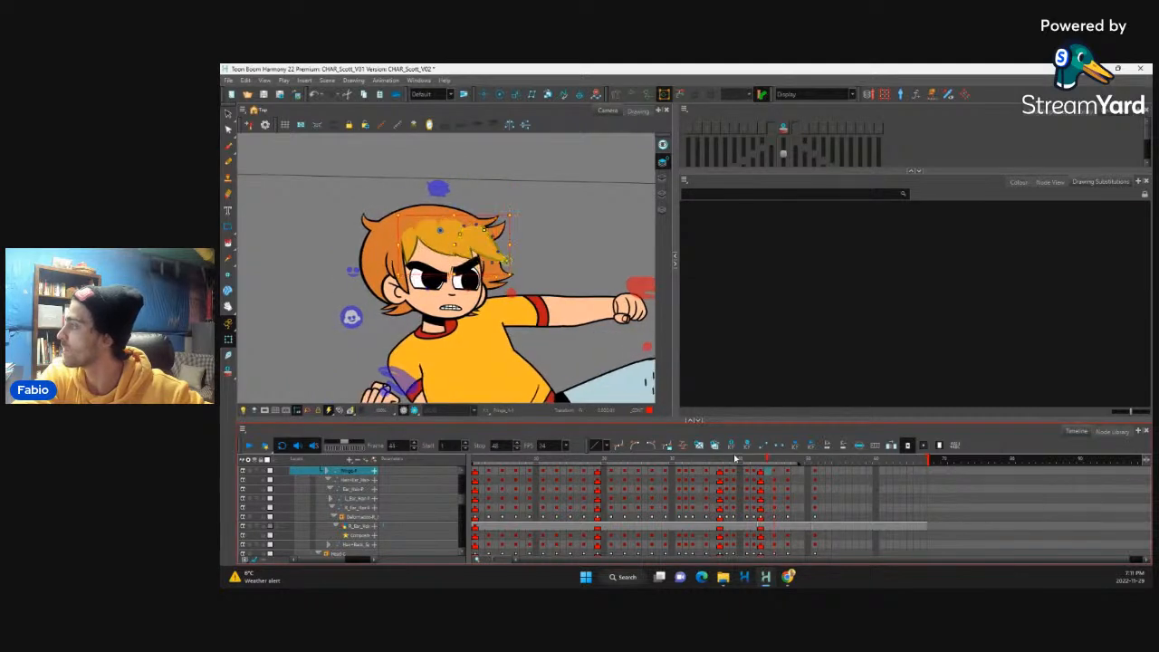
{"action": "key", "text": "period"}
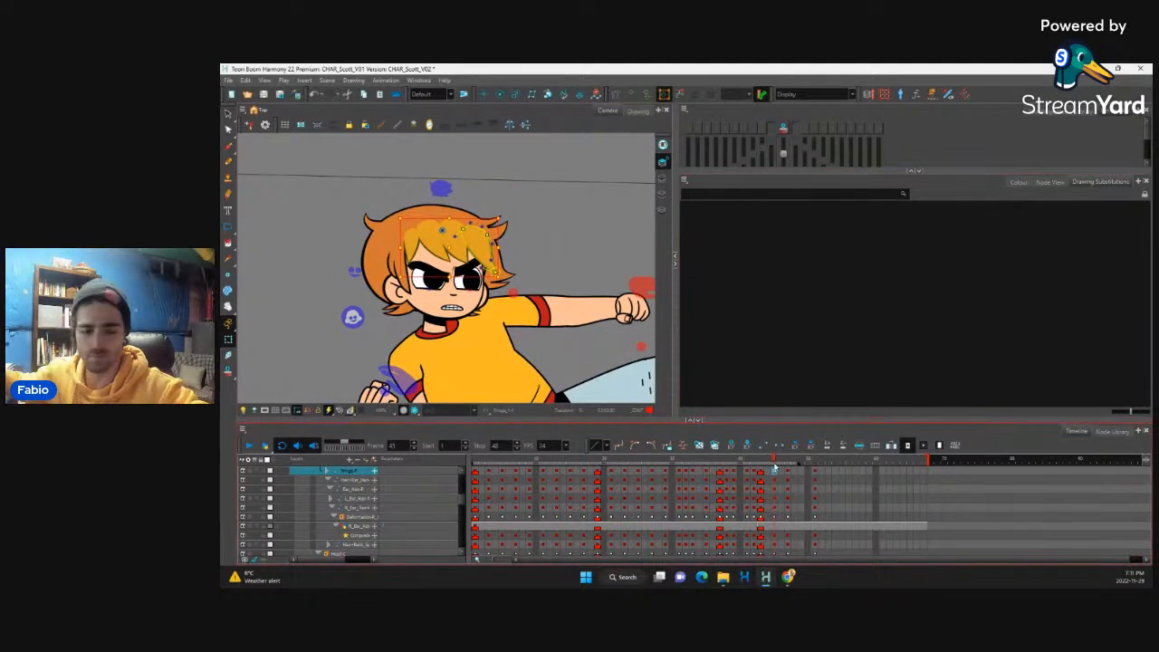
Step: Delete the fringe keyframe on frame 45 and set a motion keyframe on frame 43
{"action": "left_click", "coordinate": [775, 470]}
{"action": "key", "text": "Delete"}
{"action": "key", "text": "comma"}
{"action": "key", "text": "comma"}
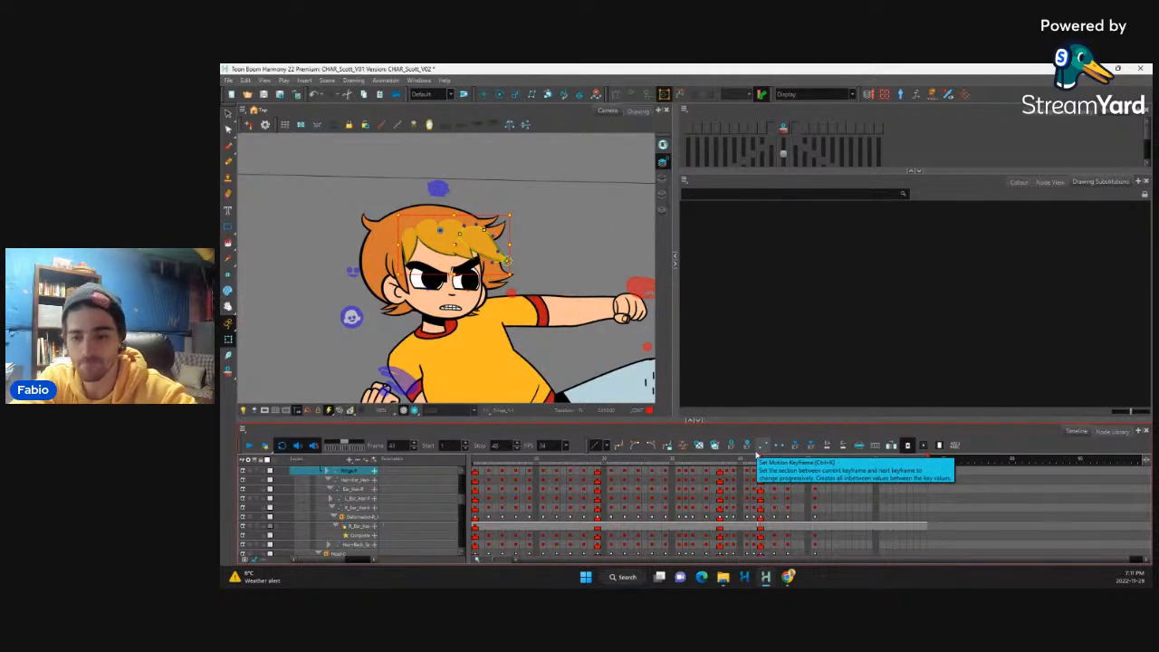
{"action": "key", "text": "period"}
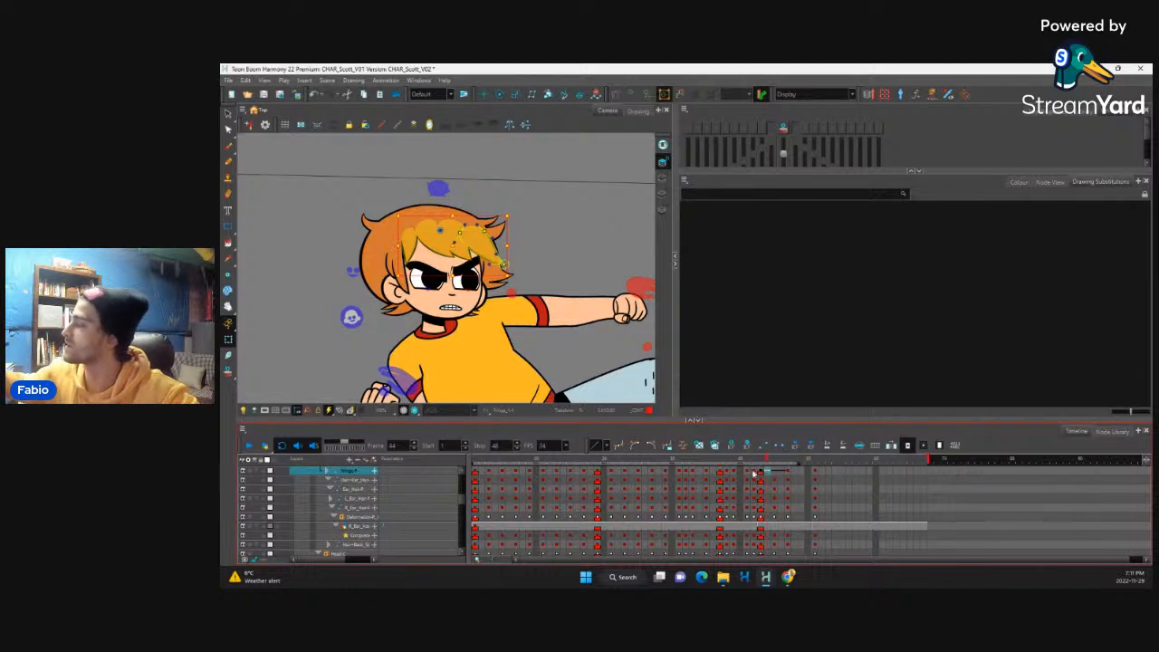
Step: Insert a fringe keyframe on frame 45 and flip through frames 43 to 45 to check the fringe timing
{"action": "left_click", "coordinate": [750, 471]}
{"action": "left_click", "coordinate": [761, 471]}
{"action": "left_click", "coordinate": [775, 471]}
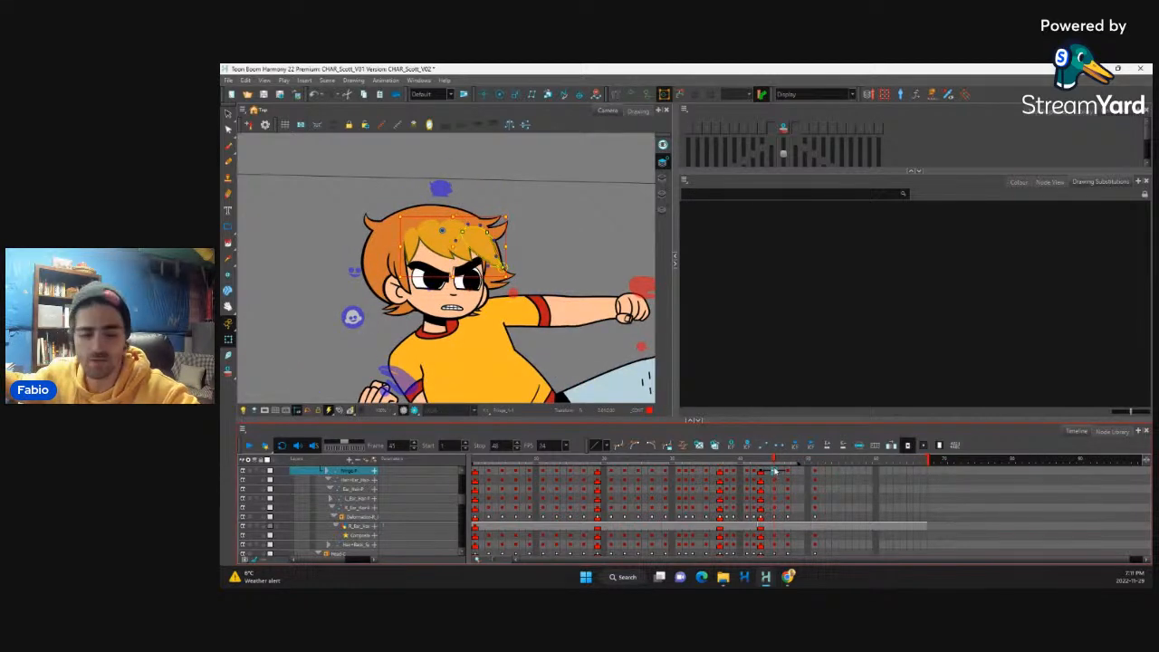
{"action": "key", "text": "F5"}
{"action": "left_click", "coordinate": [716, 346]}
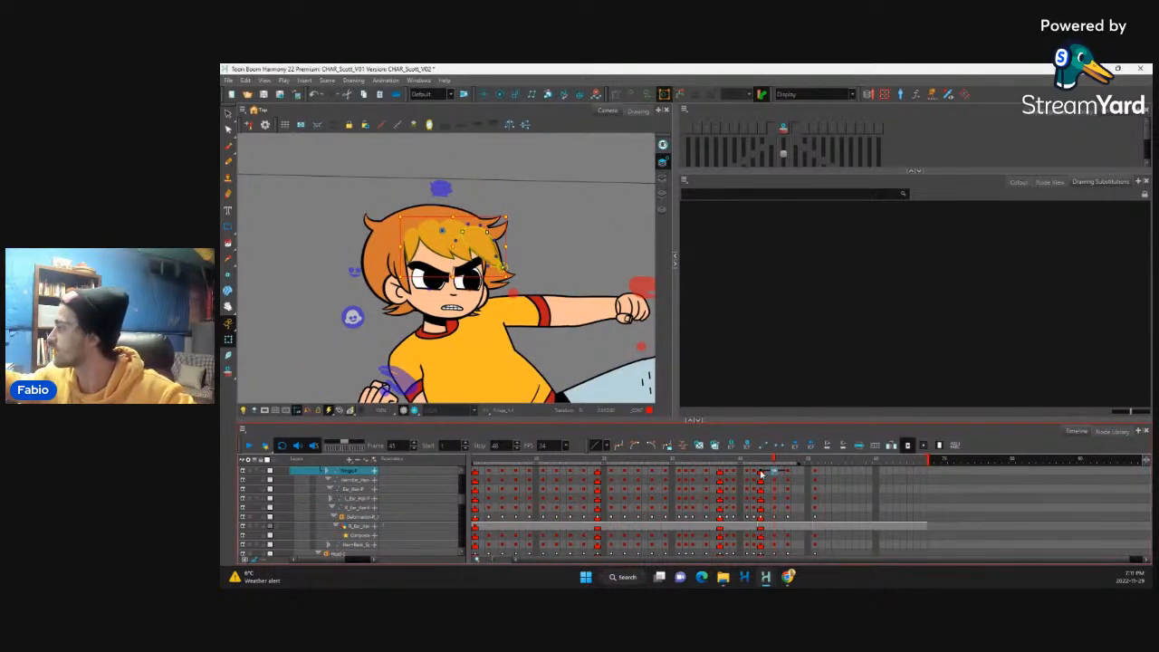
{"action": "left_click", "coordinate": [761, 472]}
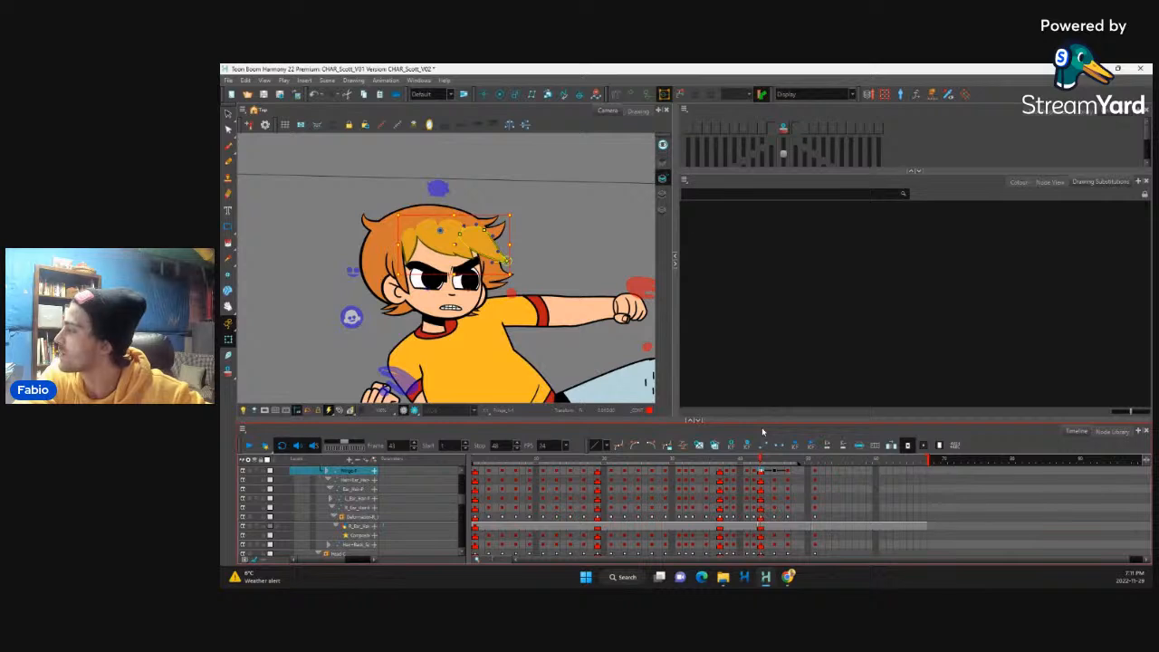
{"action": "key", "text": "period"}
{"action": "key", "text": "period"}
{"action": "key", "text": "comma"}
{"action": "key", "text": "comma"}
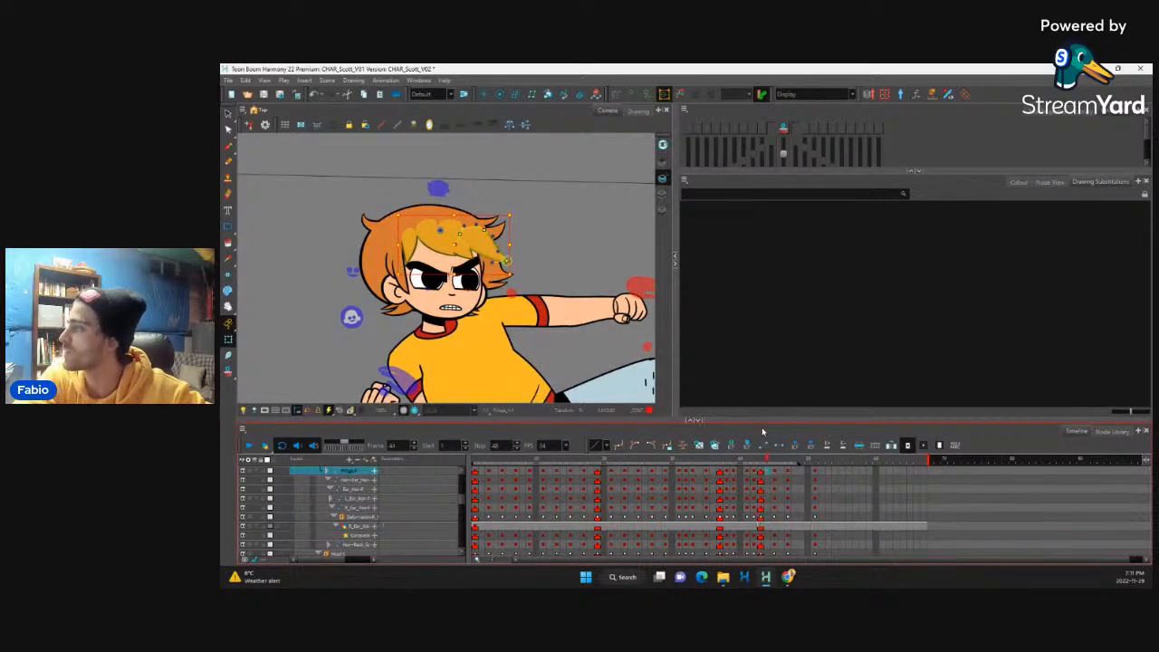
Step: Adjust the fringe strands one by one on frame 45, lifting the front strand outward as follow-through
{"action": "key", "text": "period"}
{"action": "mouse_move", "coordinate": [503, 266]}
{"action": "left_mouse_down"}
{"action": "mouse_move", "coordinate": [511, 252]}
{"action": "mouse_move", "coordinate": [462, 262]}
{"action": "left_mouse_up"}
{"action": "left_click", "coordinate": [470, 254]}
{"action": "left_click", "coordinate": [473, 261]}
{"action": "left_click", "coordinate": [452, 256]}
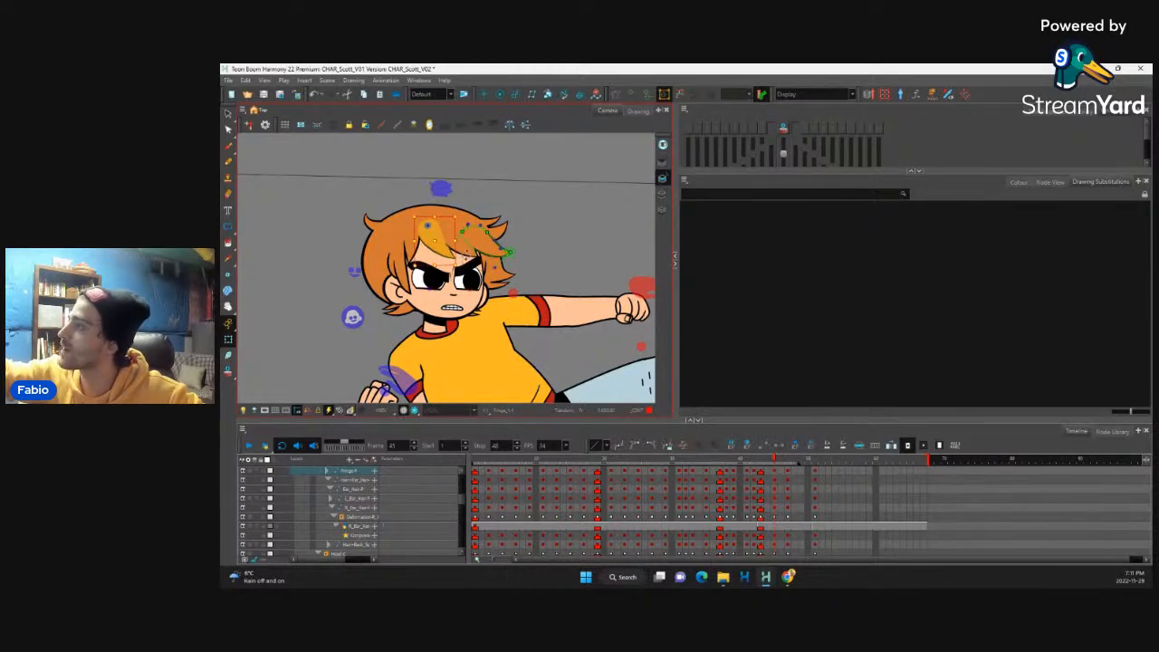
Step: Scrub back to frame 36, bring the whole character into view and play back the fighting animation
{"action": "mouse_move", "coordinate": [772, 461]}
{"action": "left_mouse_down"}
{"action": "mouse_move", "coordinate": [751, 465]}
{"action": "mouse_move", "coordinate": [819, 455]}
{"action": "mouse_move", "coordinate": [712, 460]}
{"action": "left_mouse_up"}
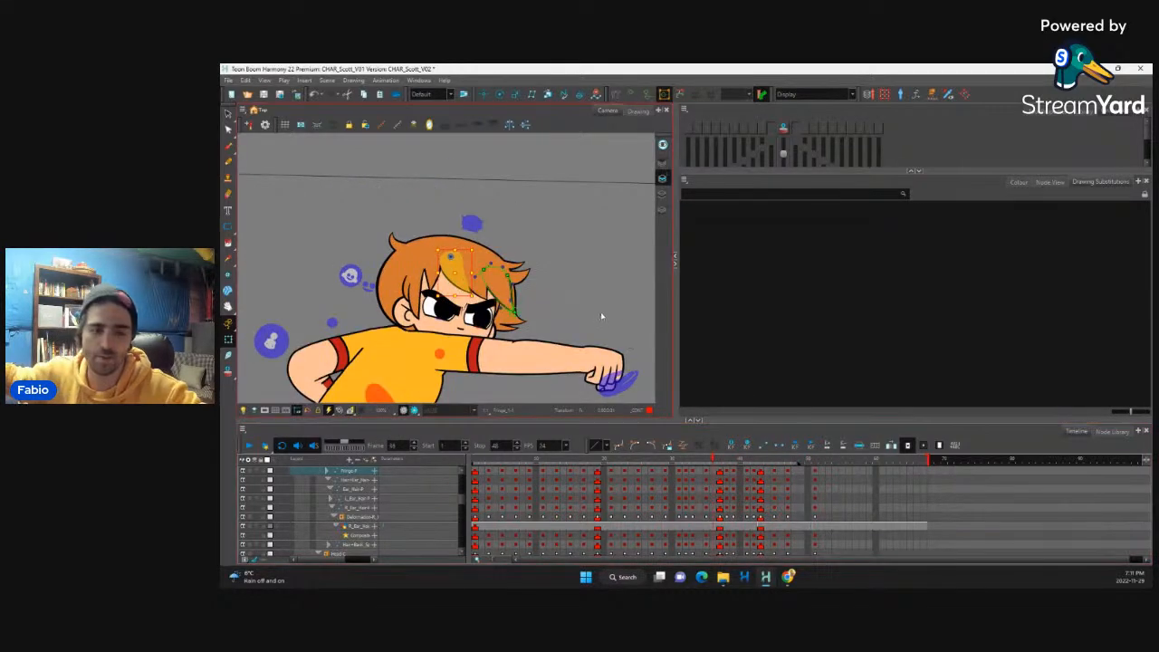
{"action": "scroll", "coordinate": [596, 316], "scroll_direction": "down", "scroll_amount": 5}
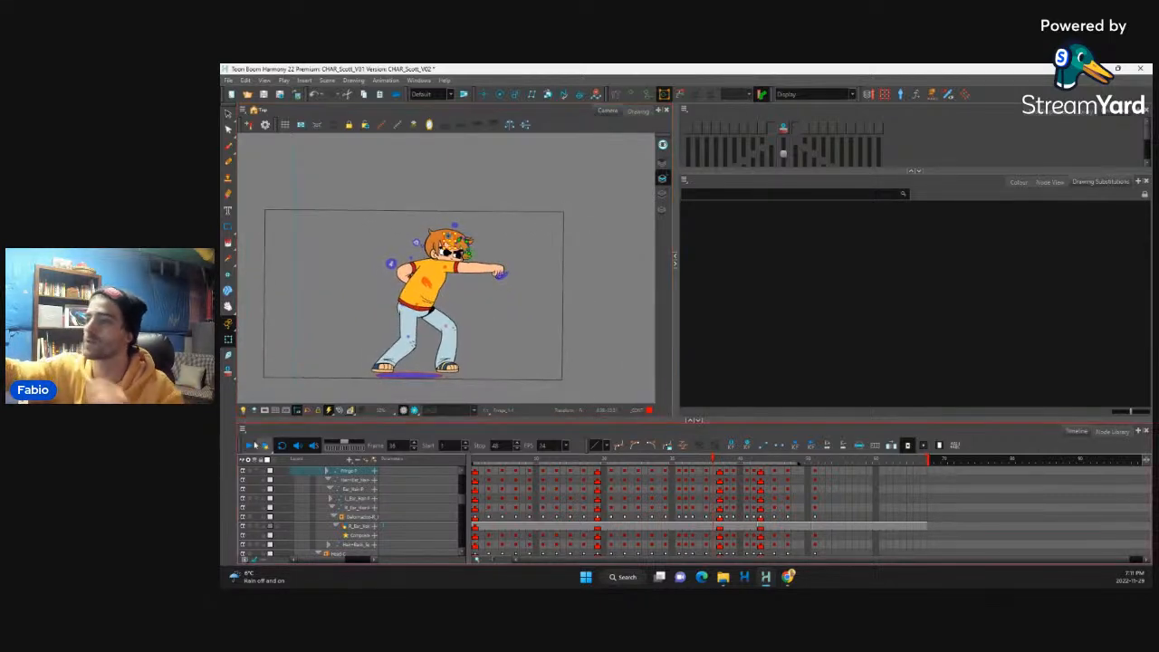
{"action": "left_click", "coordinate": [249, 444]}
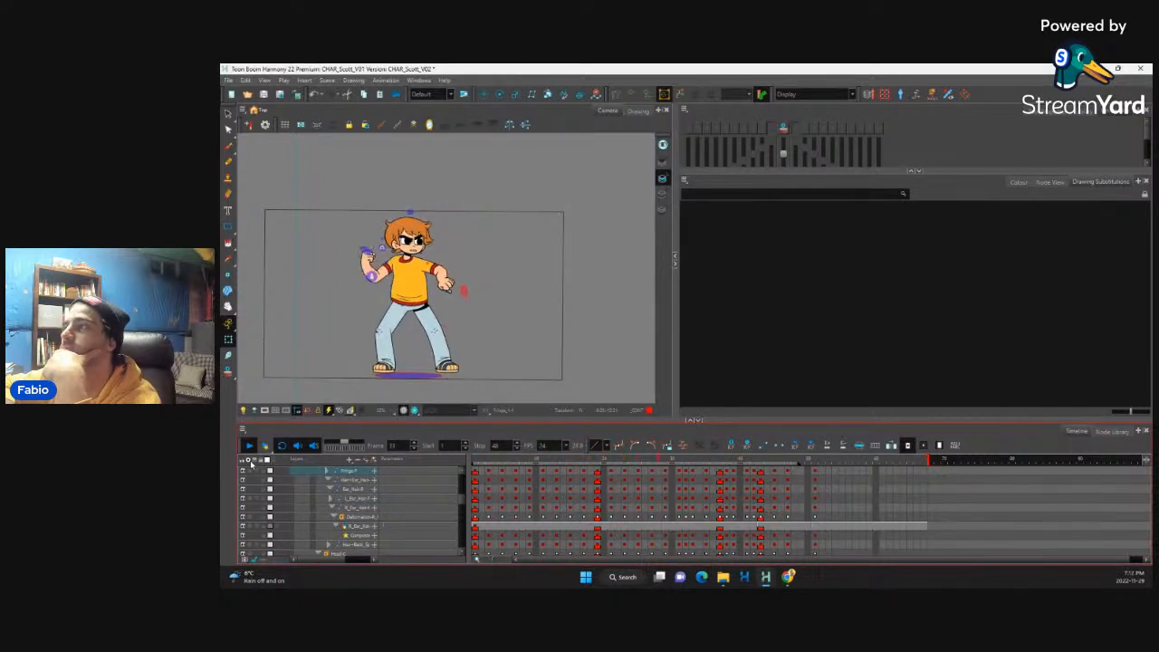
Step: Select the ear hair layer at frame 1 and flip through the opening frames to examine the character's motion
{"action": "left_click", "coordinate": [475, 492]}
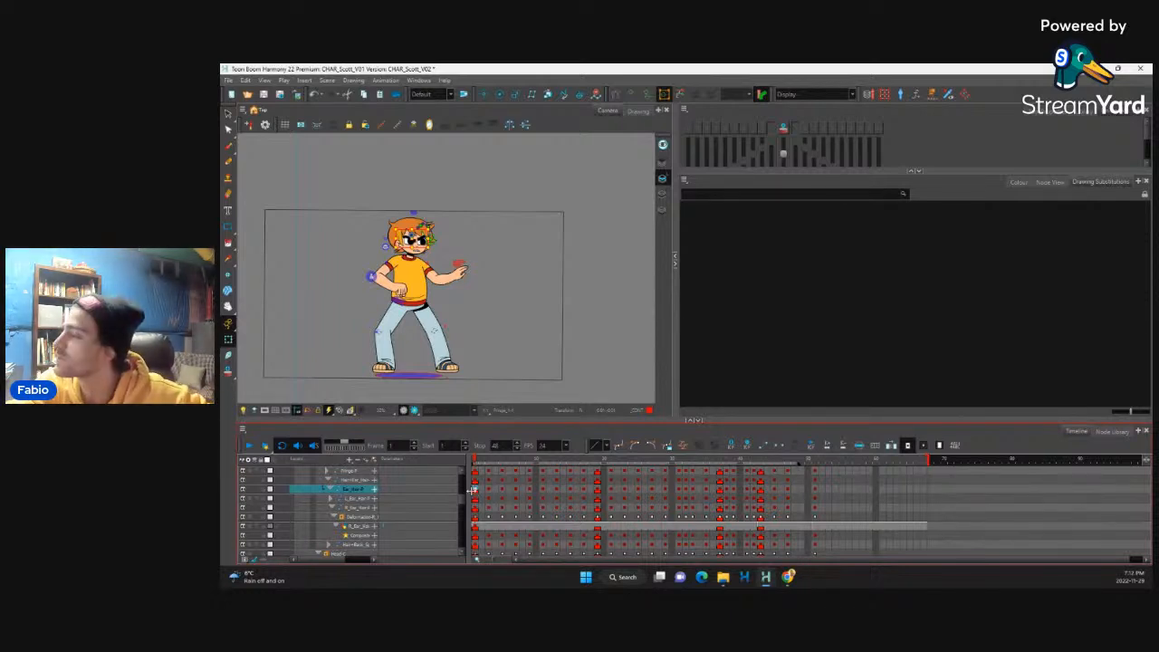
{"action": "key", "text": "period"}
{"action": "key", "text": "period"}
{"action": "key", "text": "period"}
{"action": "key", "text": "comma"}
{"action": "key", "text": "comma"}
{"action": "key", "text": "comma"}
{"action": "key", "text": "comma"}
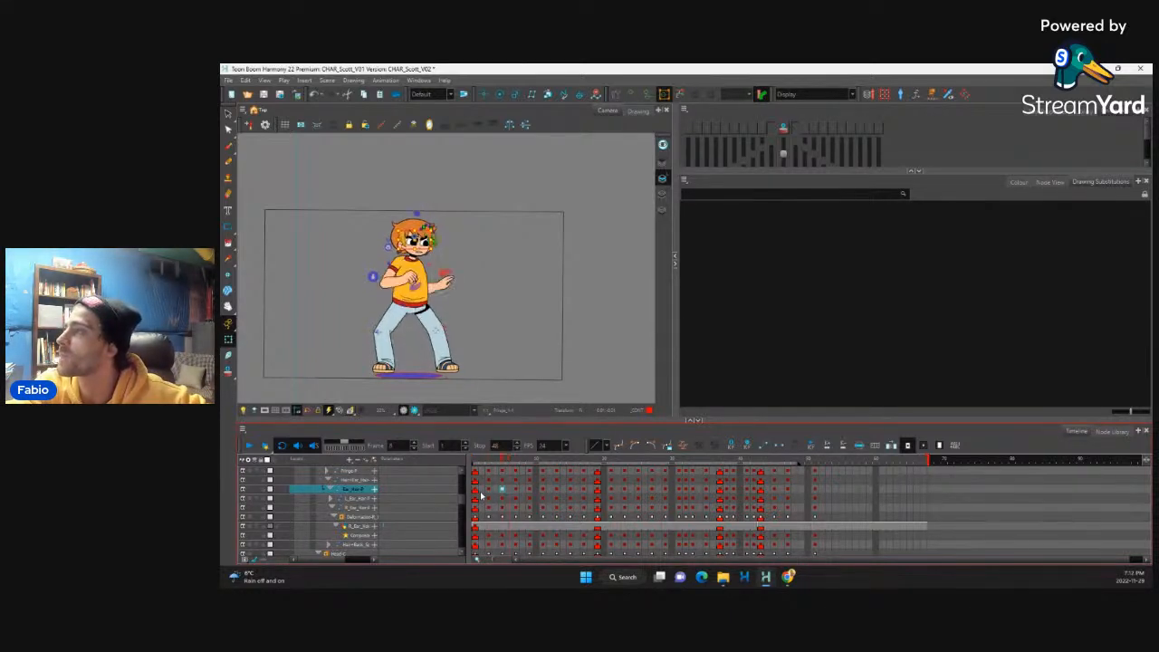
{"action": "key", "text": "period"}
{"action": "key", "text": "period"}
{"action": "key", "text": "period"}
{"action": "key", "text": "period"}
{"action": "key", "text": "period"}
{"action": "key", "text": "period"}
{"action": "key", "text": "period"}
{"action": "key", "text": "period"}
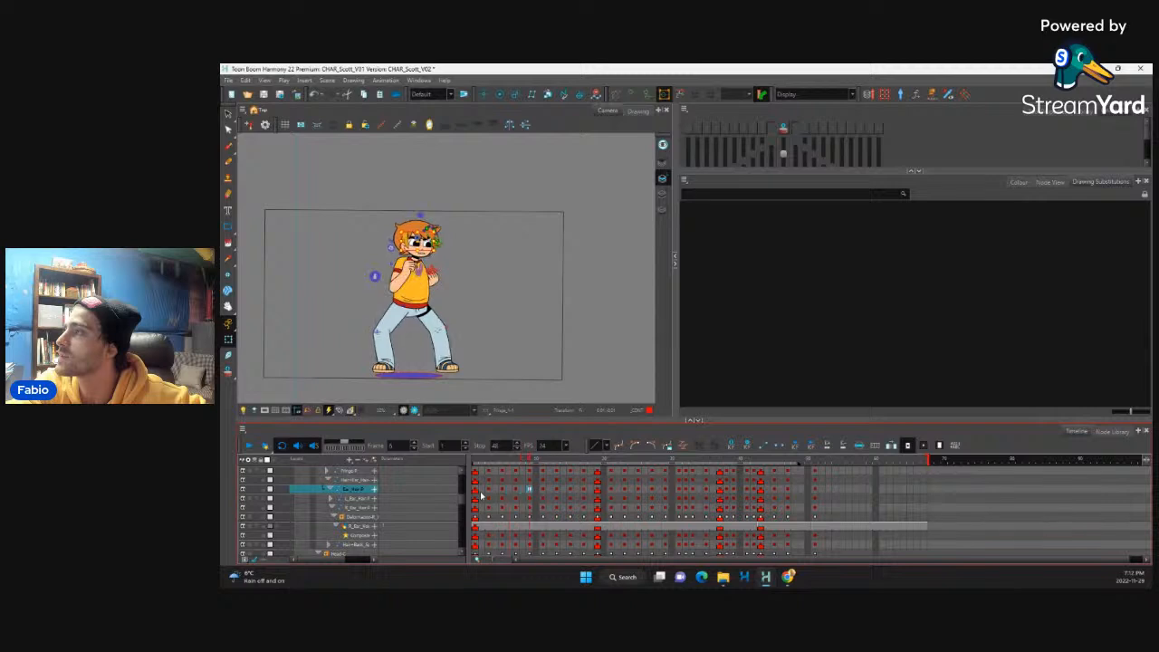
{"action": "key", "text": "comma"}
{"action": "key", "text": "comma"}
{"action": "key", "text": "comma"}
{"action": "key", "text": "comma"}
{"action": "key", "text": "comma"}
{"action": "key", "text": "comma"}
{"action": "key", "text": "comma"}
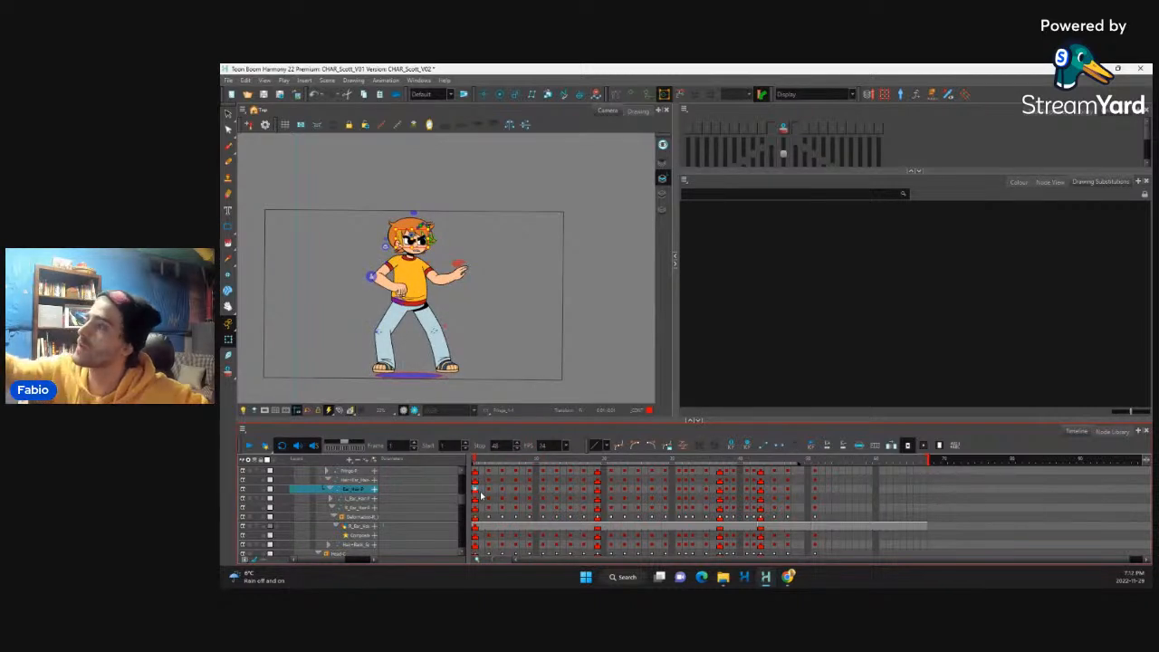
Step: Try delaying the front arm's shoulder keyframes by two frames and play back the animation to judge the offset
{"action": "left_click", "coordinate": [404, 289]}
{"action": "key", "text": "b"}
{"action": "key", "text": "b"}
{"action": "key", "text": "b"}
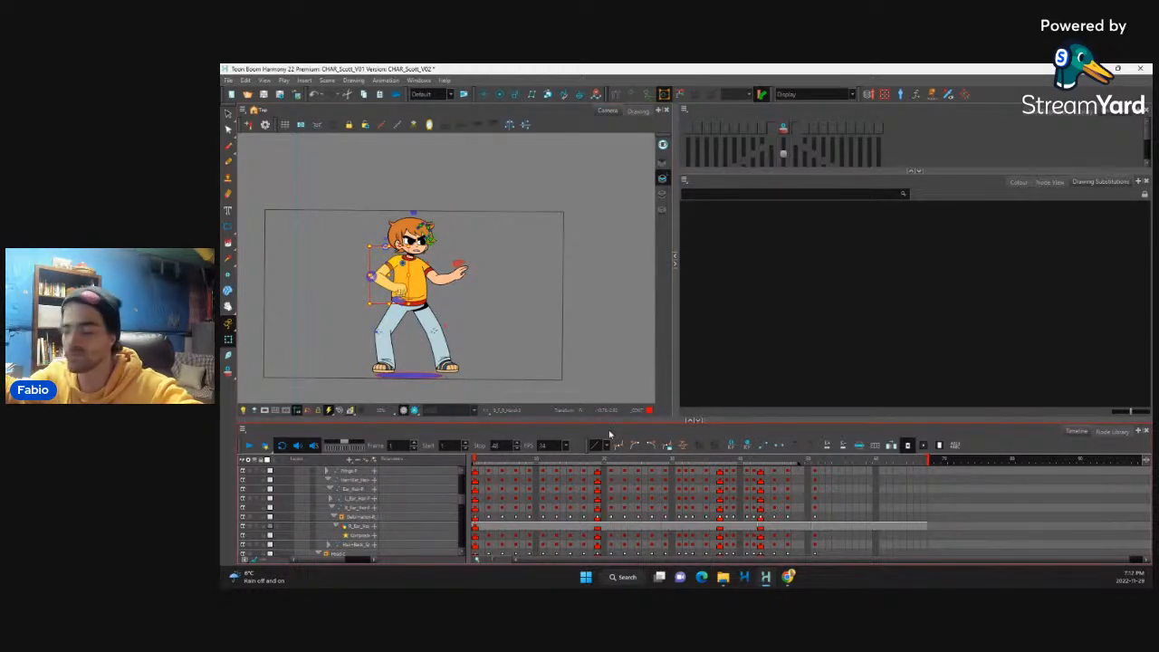
{"action": "key", "text": "o"}
{"action": "left_click_drag", "start_coordinate": [474, 472], "coordinate": [502, 475]}
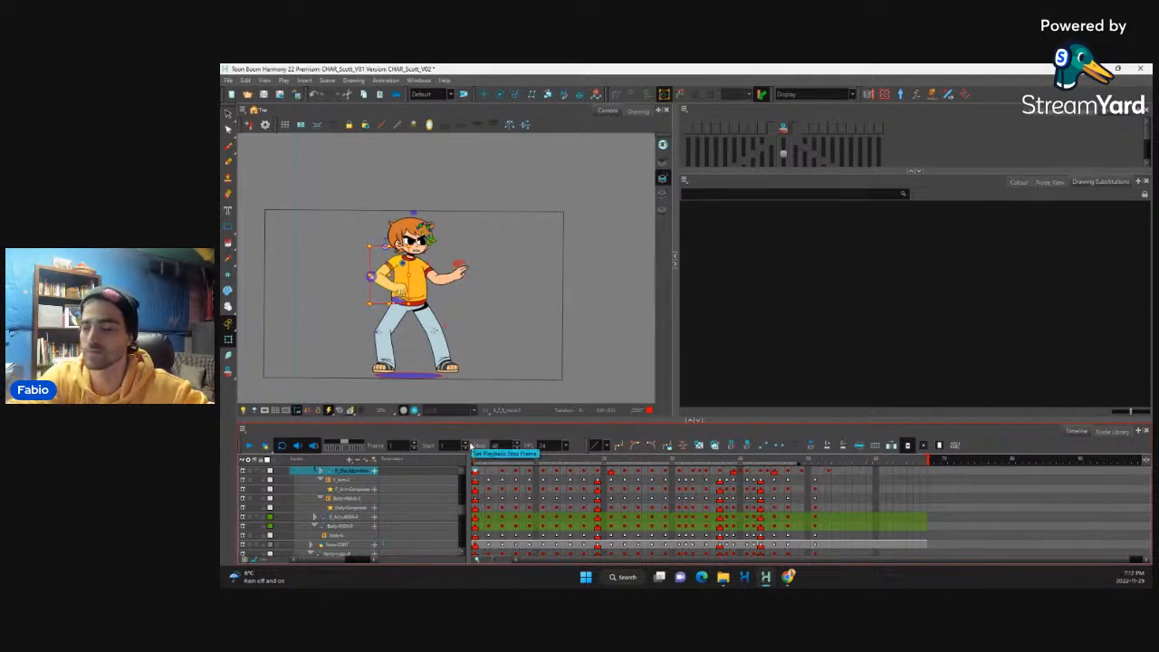
{"action": "left_click", "coordinate": [250, 445]}
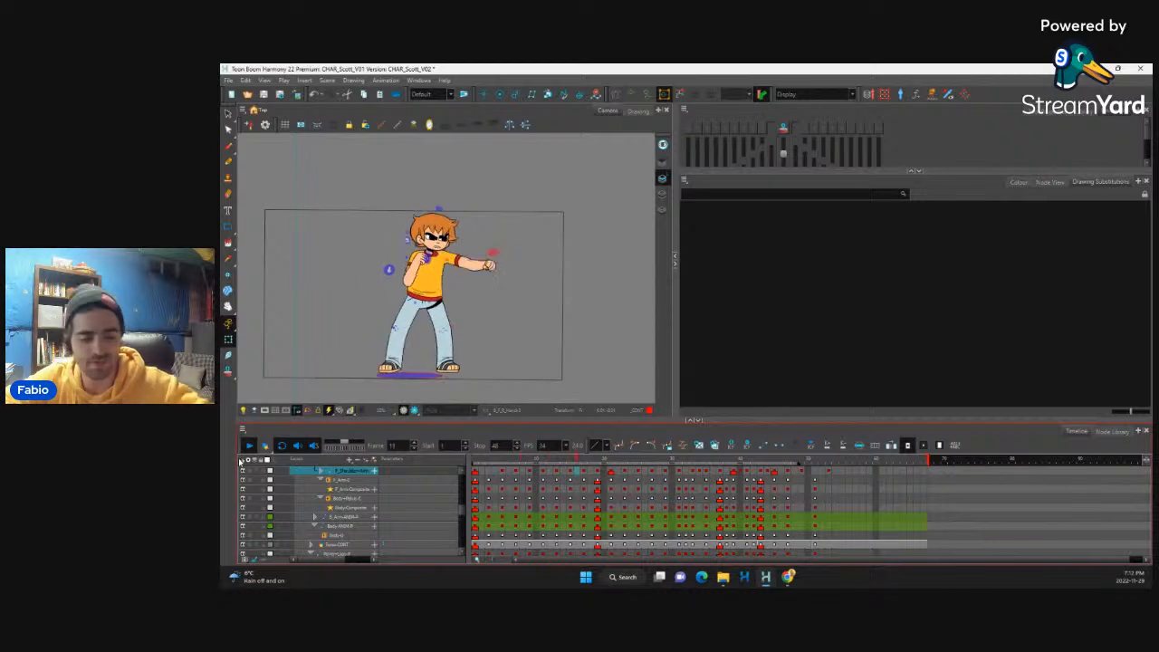
{"action": "left_click", "coordinate": [250, 444]}
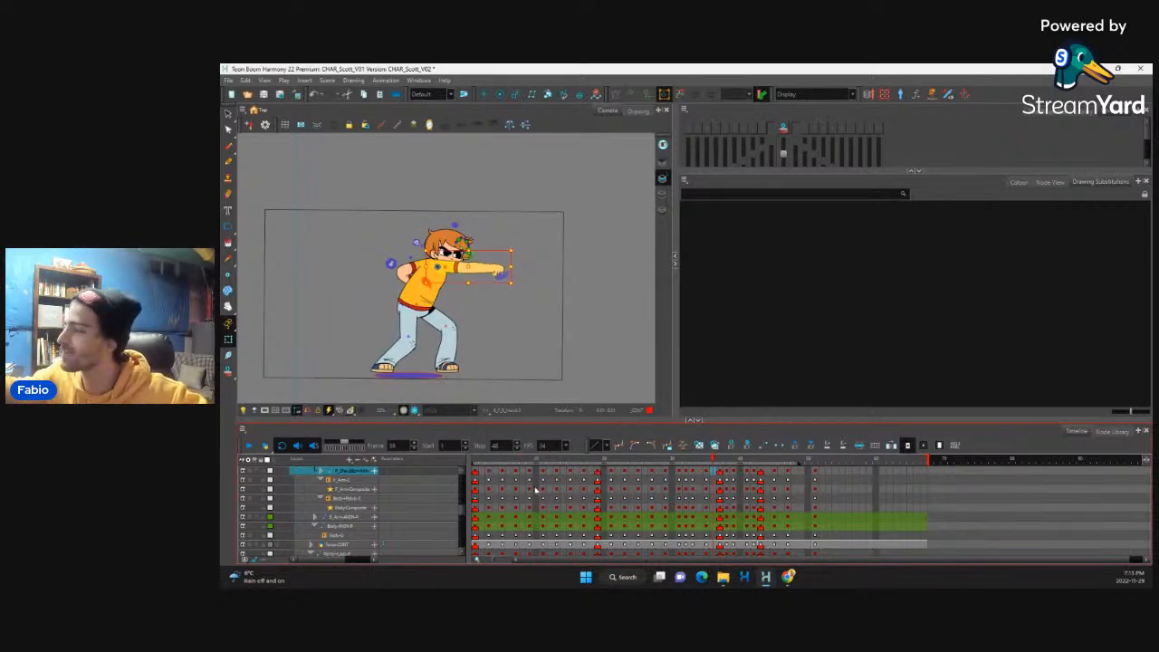
Step: Select the back arm's shoulder layer and locate its keyframes around frame 37 in the timeline
{"action": "mouse_move", "coordinate": [475, 471]}
{"action": "left_mouse_down"}
{"action": "mouse_move", "coordinate": [763, 451]}
{"action": "mouse_move", "coordinate": [759, 467]}
{"action": "mouse_move", "coordinate": [484, 472]}
{"action": "mouse_move", "coordinate": [691, 471]}
{"action": "mouse_move", "coordinate": [740, 459]}
{"action": "left_mouse_up"}
{"action": "left_click", "coordinate": [449, 292]}
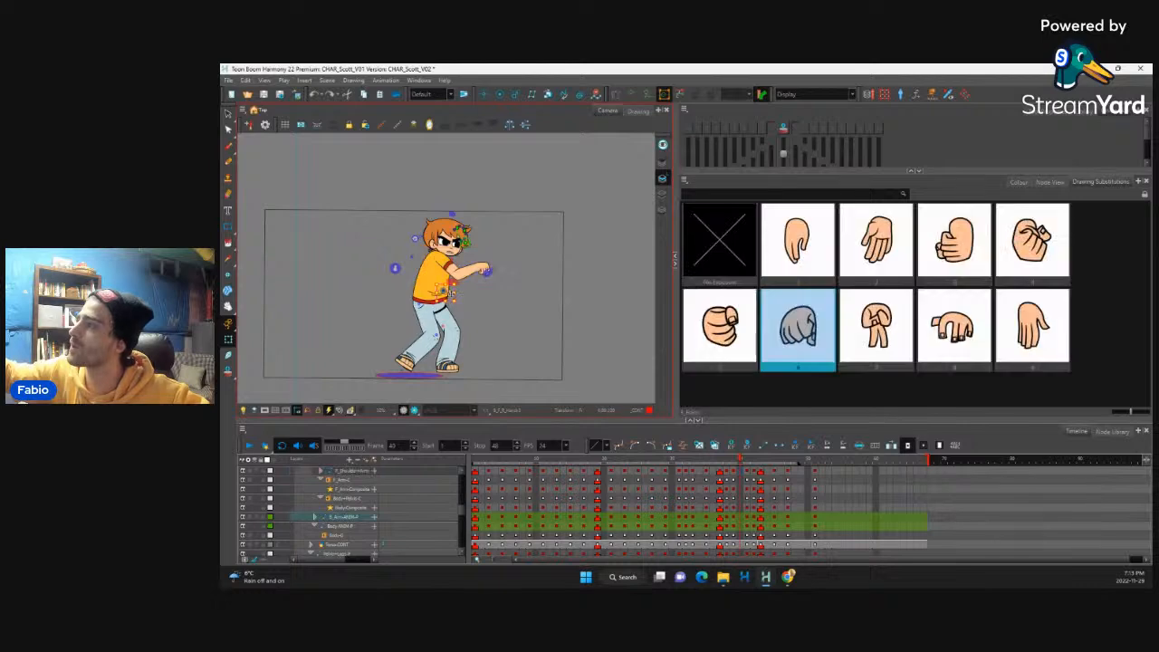
{"action": "key", "text": "b"}
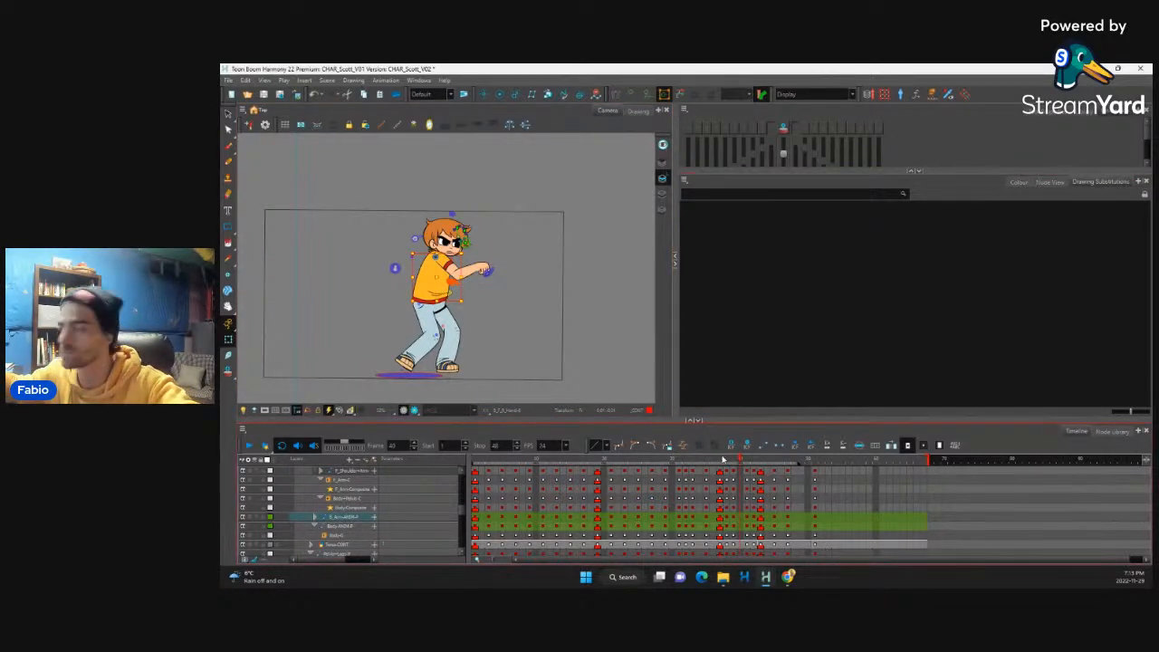
{"action": "key", "text": "o"}
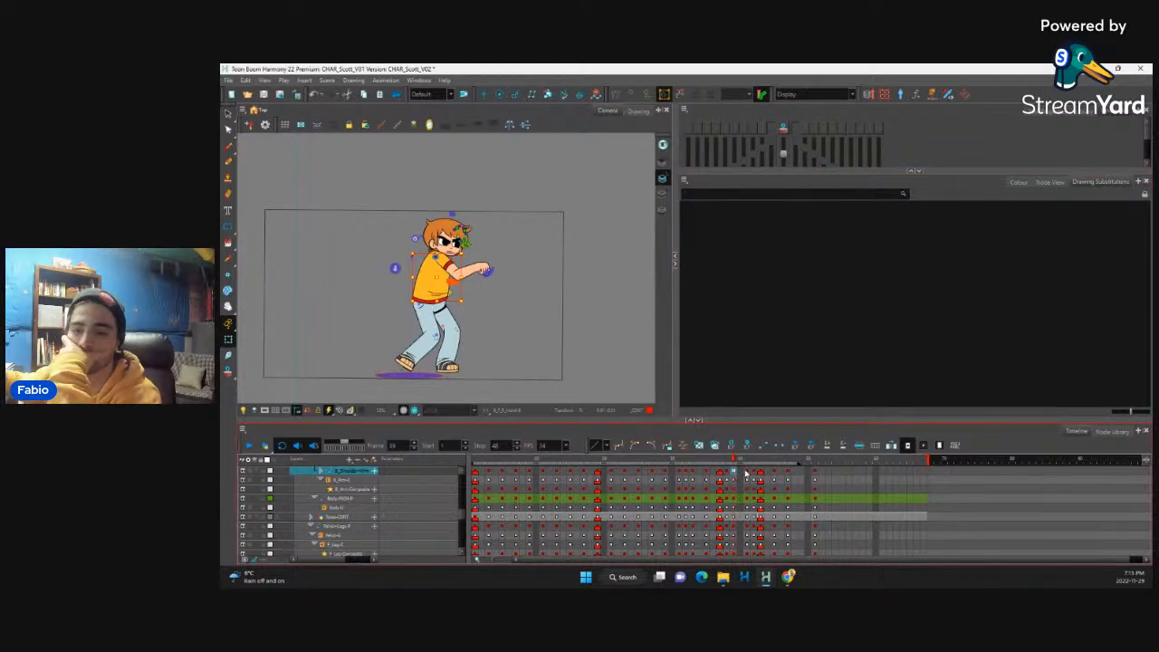
{"action": "left_click", "coordinate": [721, 472]}
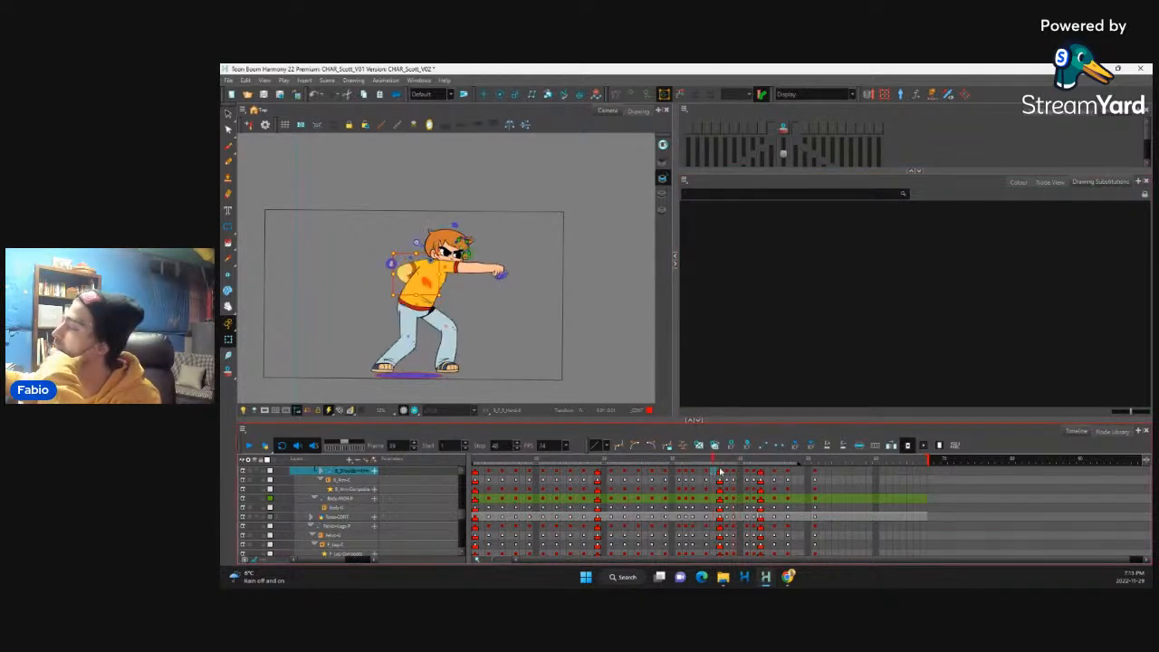
{"action": "left_click_drag", "start_coordinate": [714, 462], "coordinate": [719, 491]}
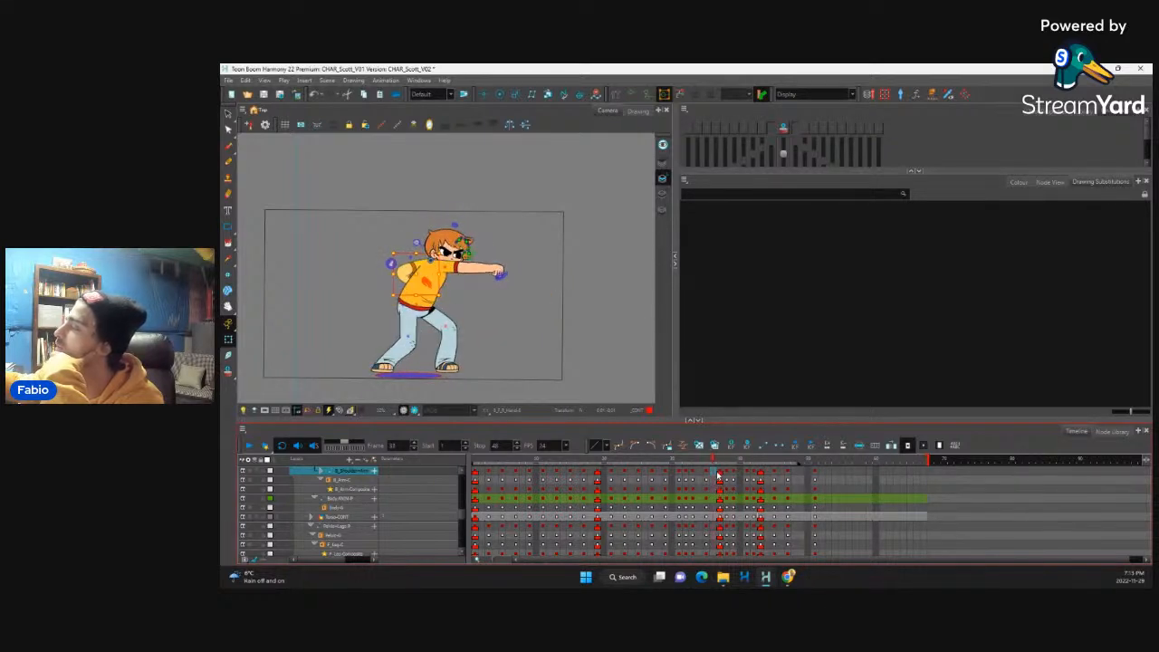
Step: Shift the back arm's shoulder keyframes from frame 37 onward one frame later
{"action": "left_click_drag", "start_coordinate": [719, 472], "coordinate": [818, 473]}
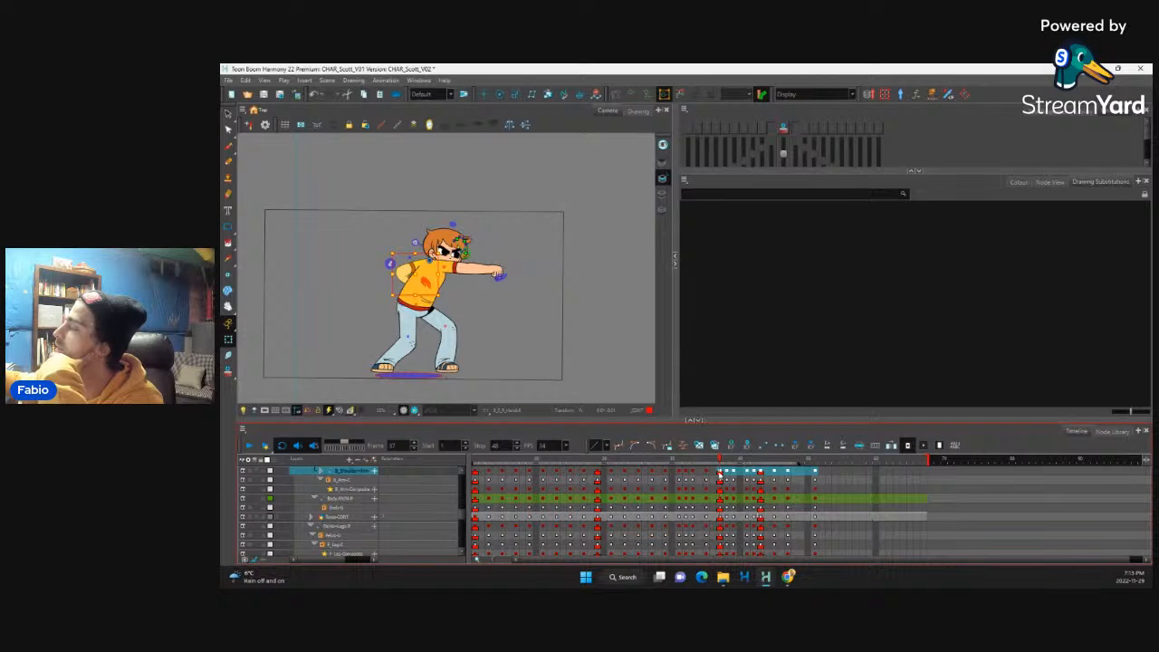
{"action": "left_click_drag", "start_coordinate": [721, 473], "coordinate": [724, 472]}
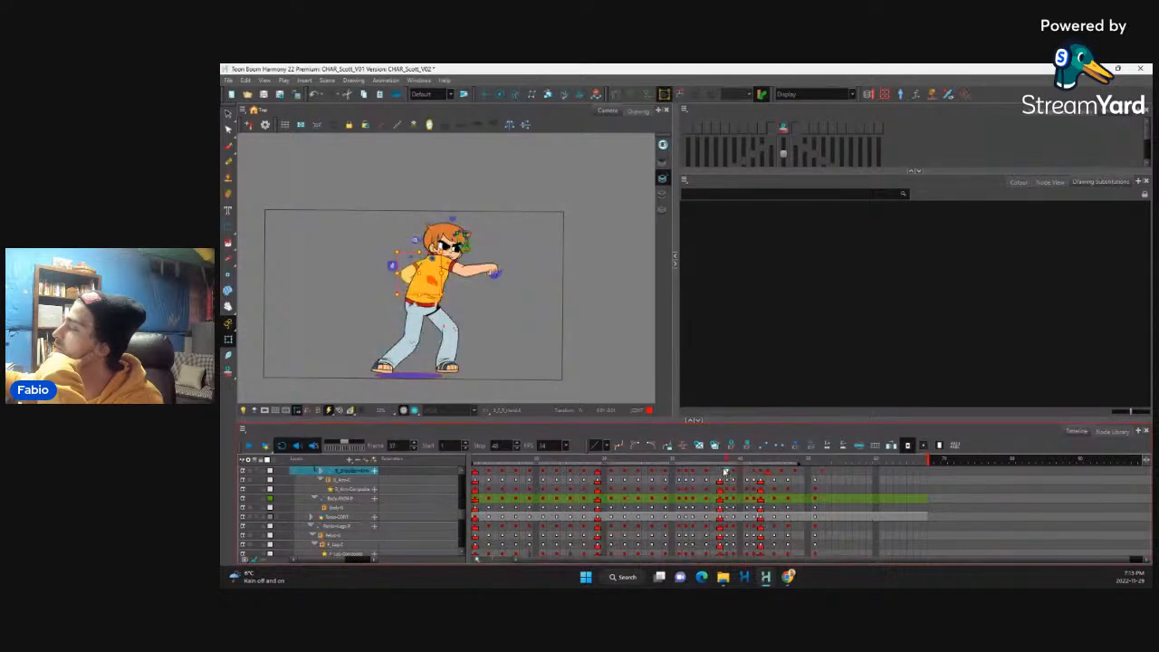
{"action": "left_click", "coordinate": [727, 473]}
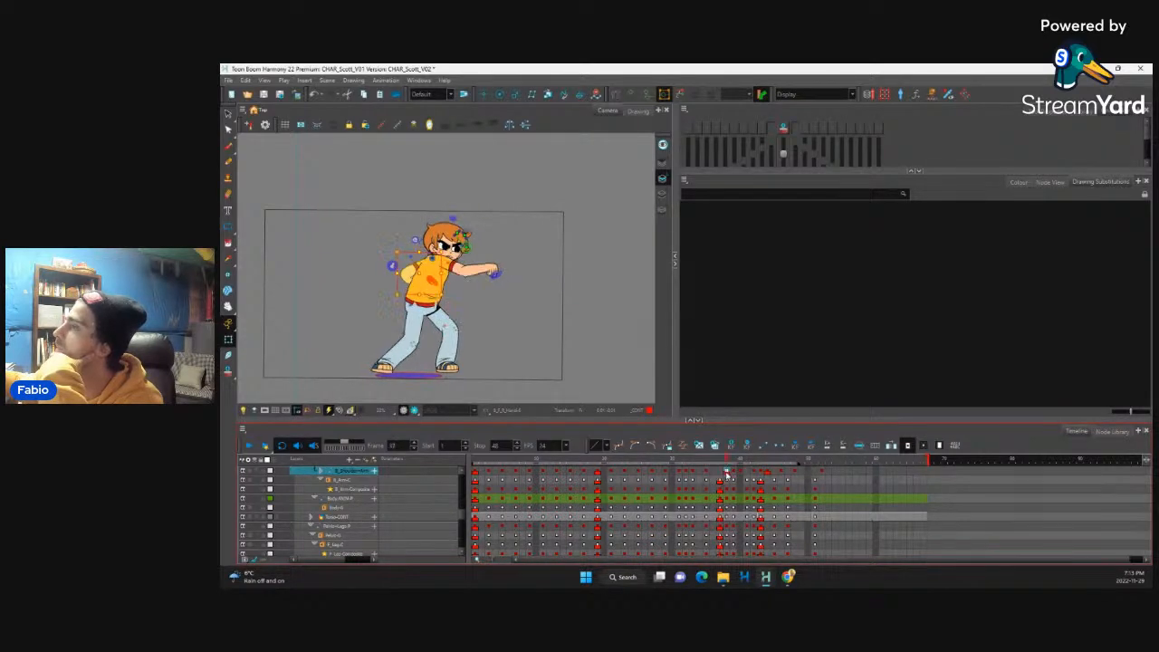
Step: Play back the animation and return to the opening frames to judge the offset of the back arm's shoulder
{"action": "left_click", "coordinate": [250, 444]}
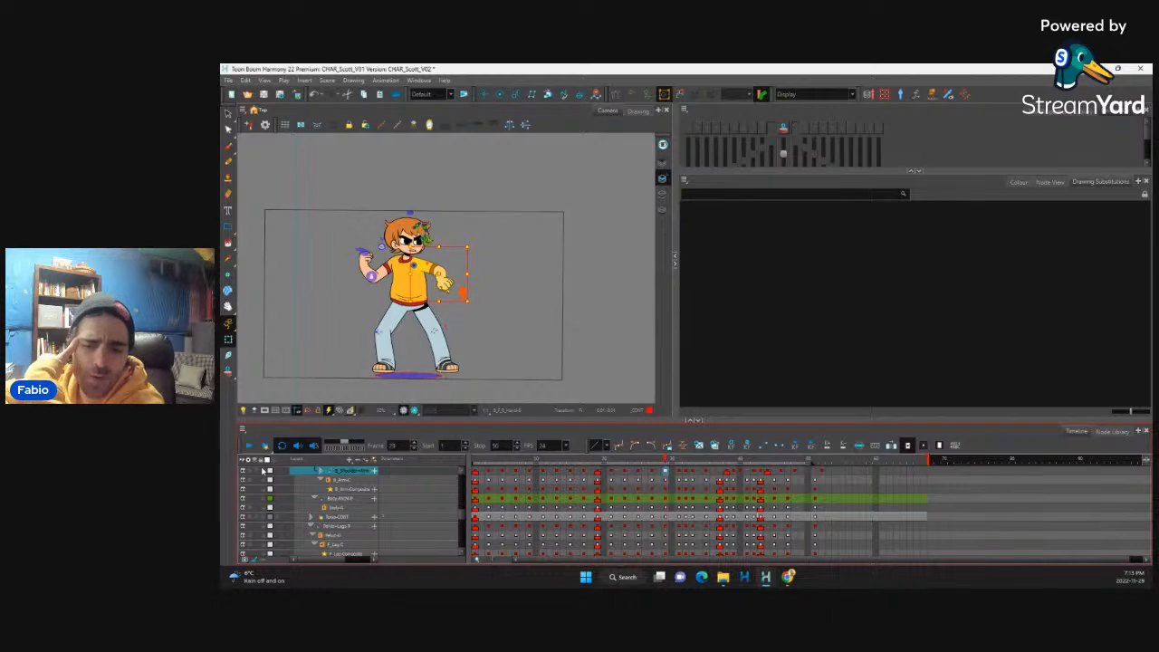
{"action": "left_click", "coordinate": [476, 469]}
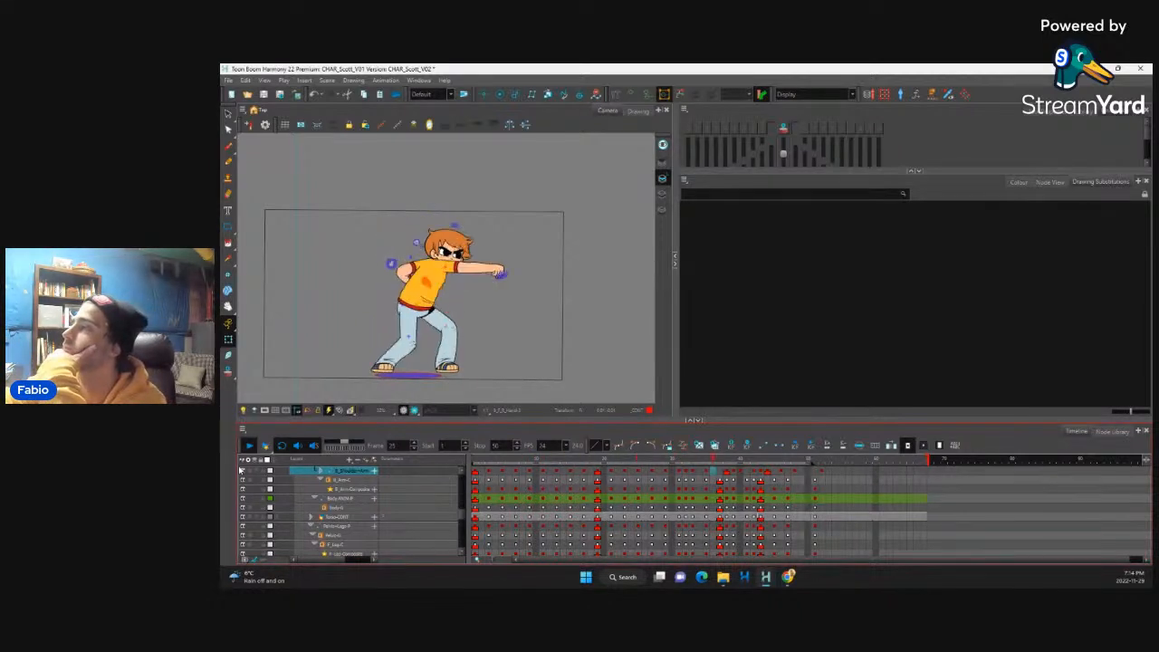
{"action": "left_click", "coordinate": [500, 473]}
{"action": "key", "text": "period"}
{"action": "key", "text": "period"}
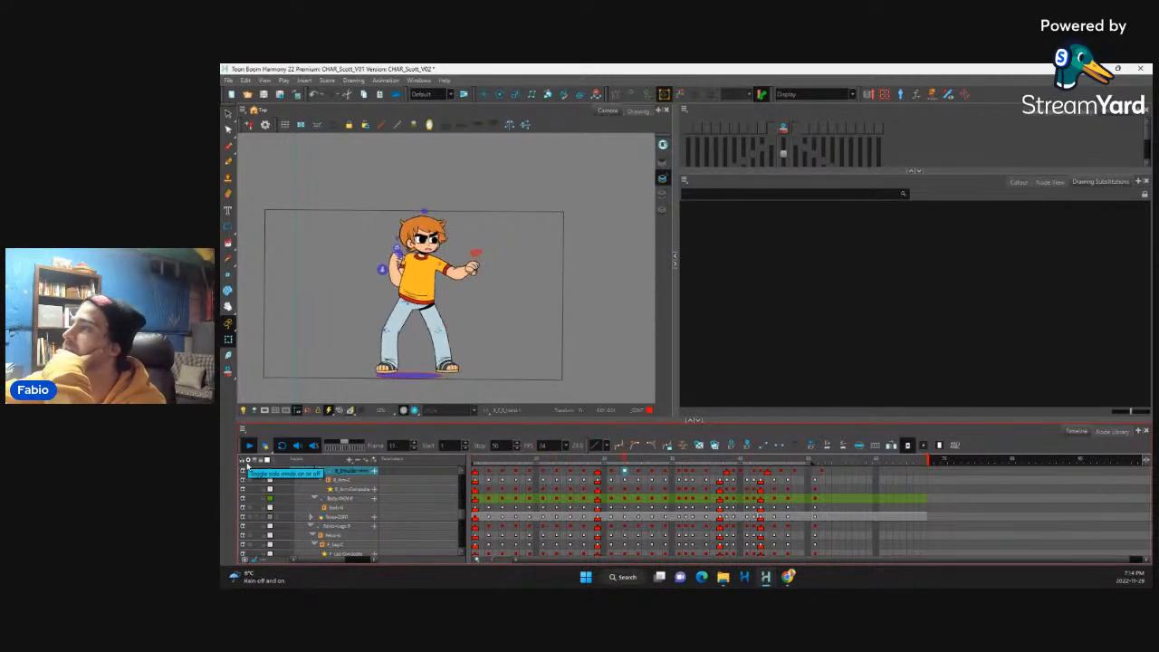
Step: Flip back and forth between the back arm's shoulder keyframes from frame 5 to 15 to examine the punch's timing
{"action": "left_click", "coordinate": [502, 473]}
{"action": "left_click", "coordinate": [515, 474]}
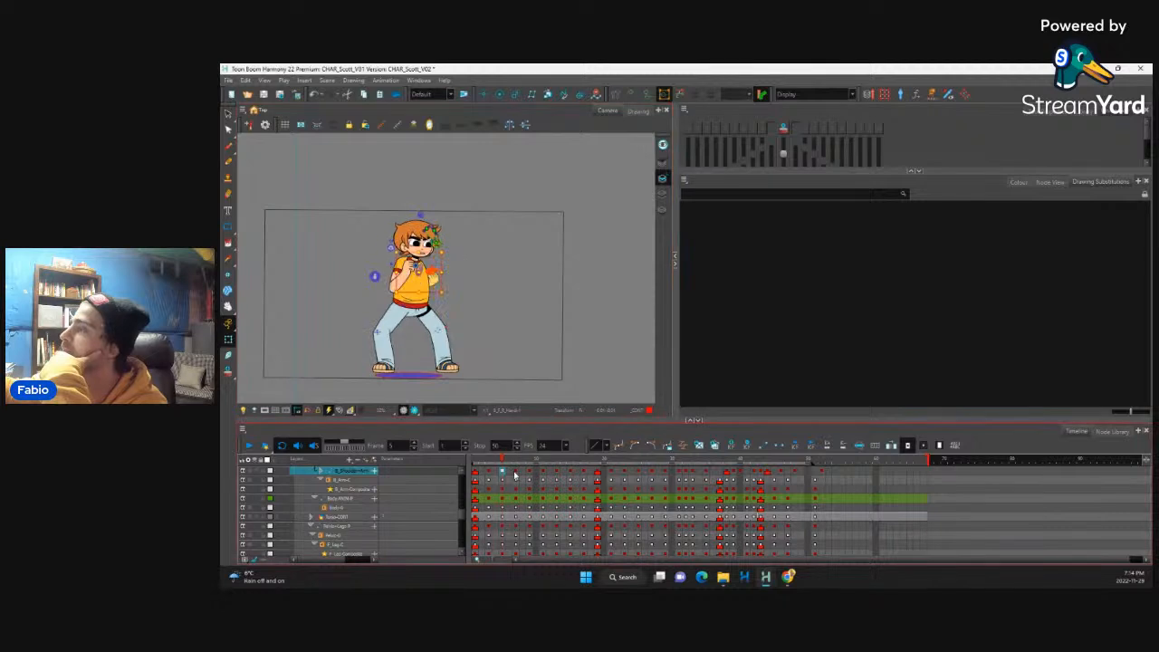
{"action": "left_click", "coordinate": [529, 473]}
{"action": "left_click", "coordinate": [543, 473]}
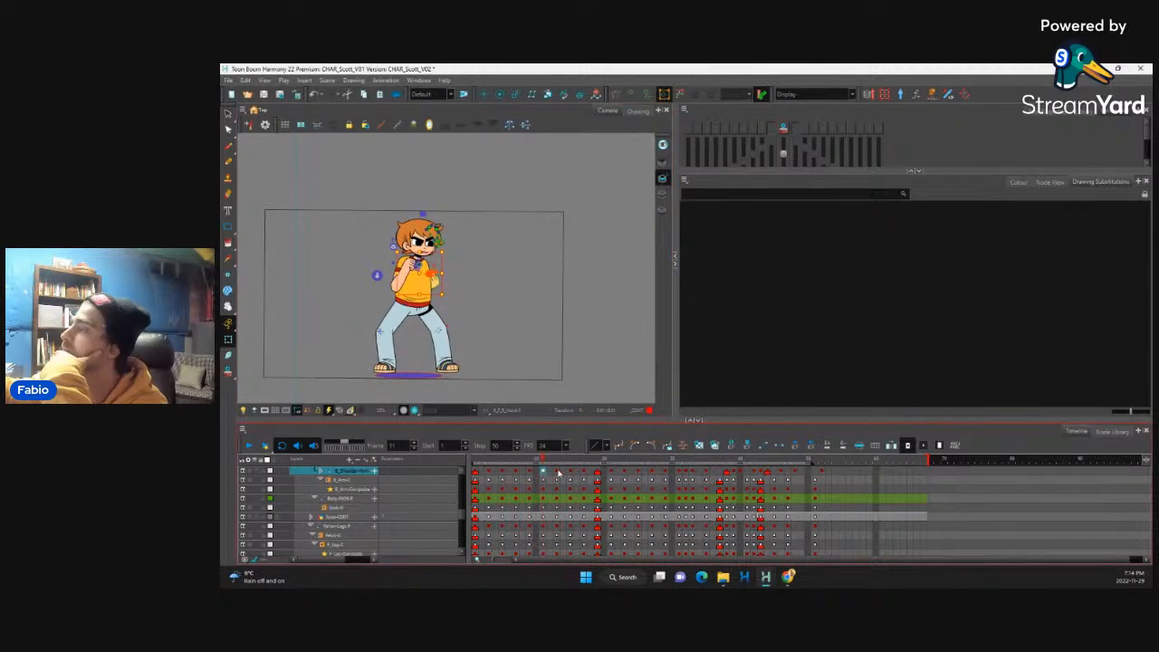
{"action": "left_click", "coordinate": [556, 472]}
{"action": "left_click", "coordinate": [569, 473]}
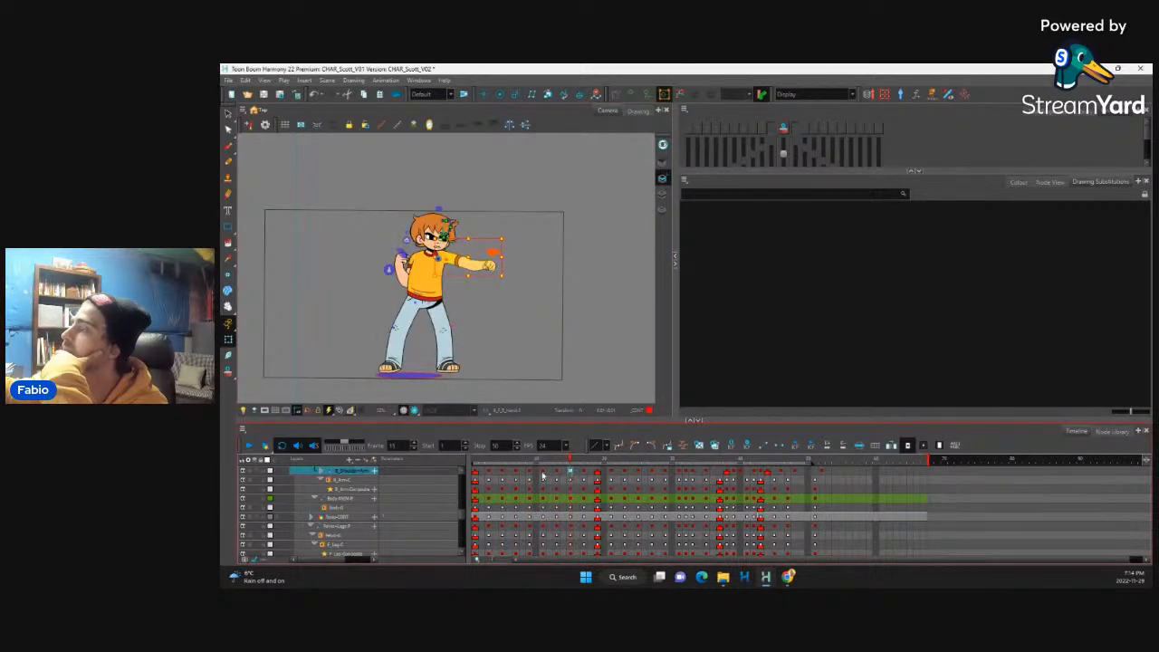
{"action": "left_click", "coordinate": [543, 472]}
{"action": "left_click", "coordinate": [530, 473]}
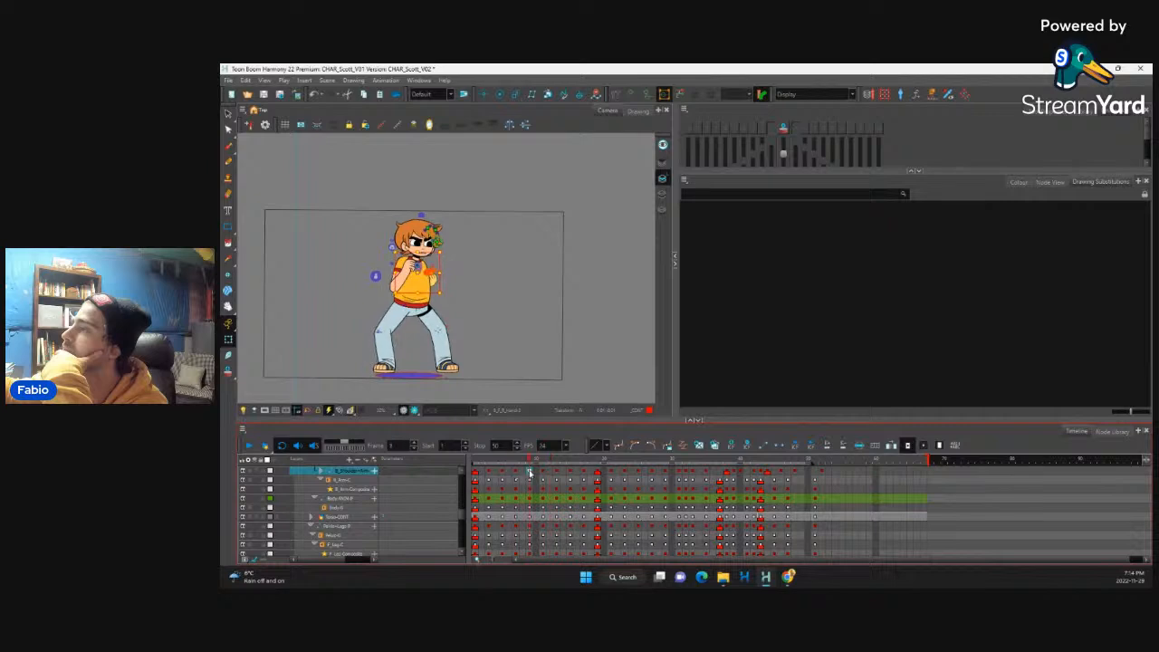
{"action": "left_click", "coordinate": [543, 473]}
{"action": "left_click", "coordinate": [556, 473]}
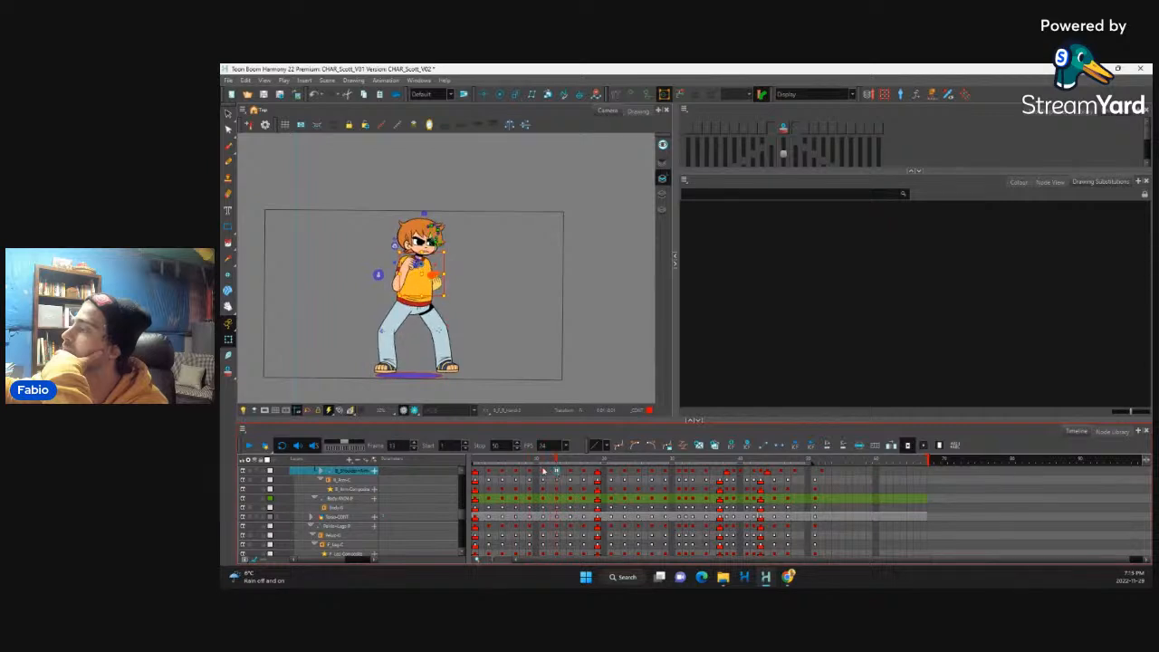
{"action": "left_click", "coordinate": [537, 473]}
{"action": "left_click", "coordinate": [544, 473]}
{"action": "left_click", "coordinate": [560, 472]}
{"action": "left_click", "coordinate": [529, 473]}
Step: Select the master peg of the whole character along with its neighbouring transparency and body layers at frame 9 in the timeline
{"action": "key", "text": "b"}
{"action": "key", "text": "b"}
{"action": "key", "text": "b"}
{"action": "key", "text": "b"}
{"action": "key", "text": "b"}
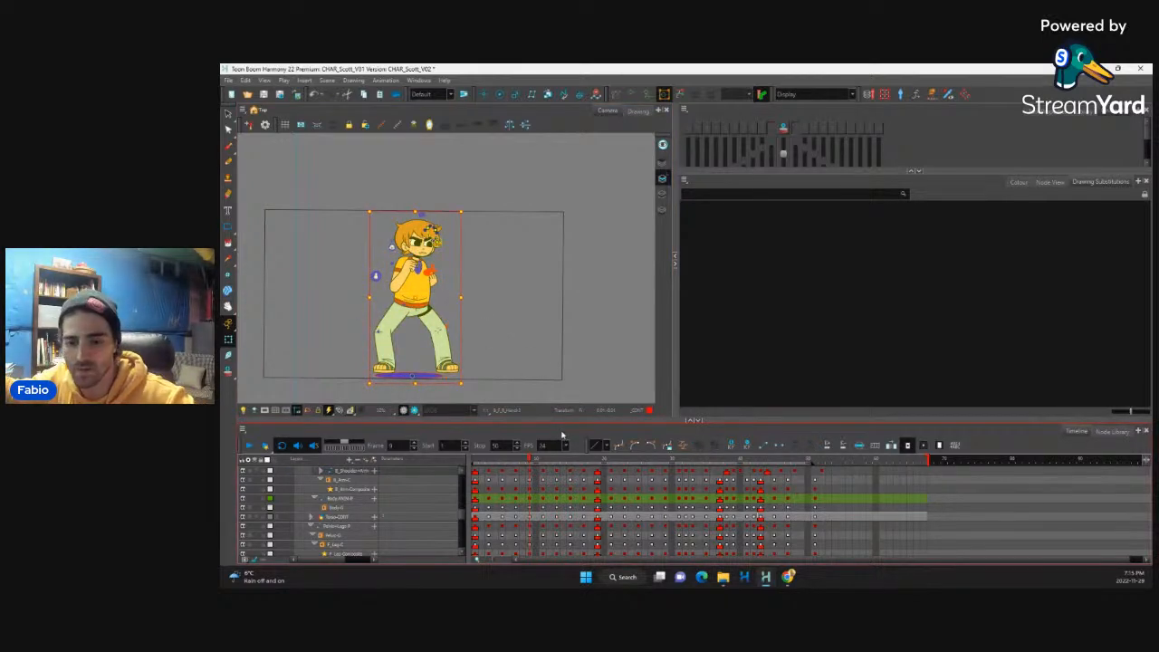
{"action": "key", "text": "o"}
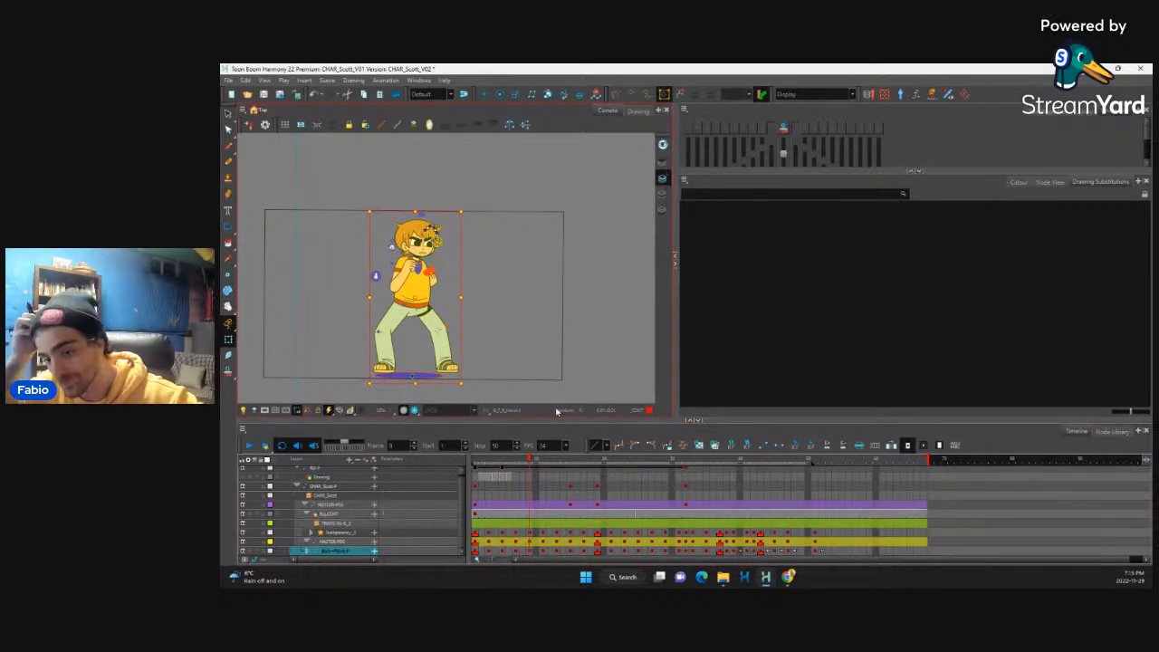
{"action": "left_click", "coordinate": [529, 541]}
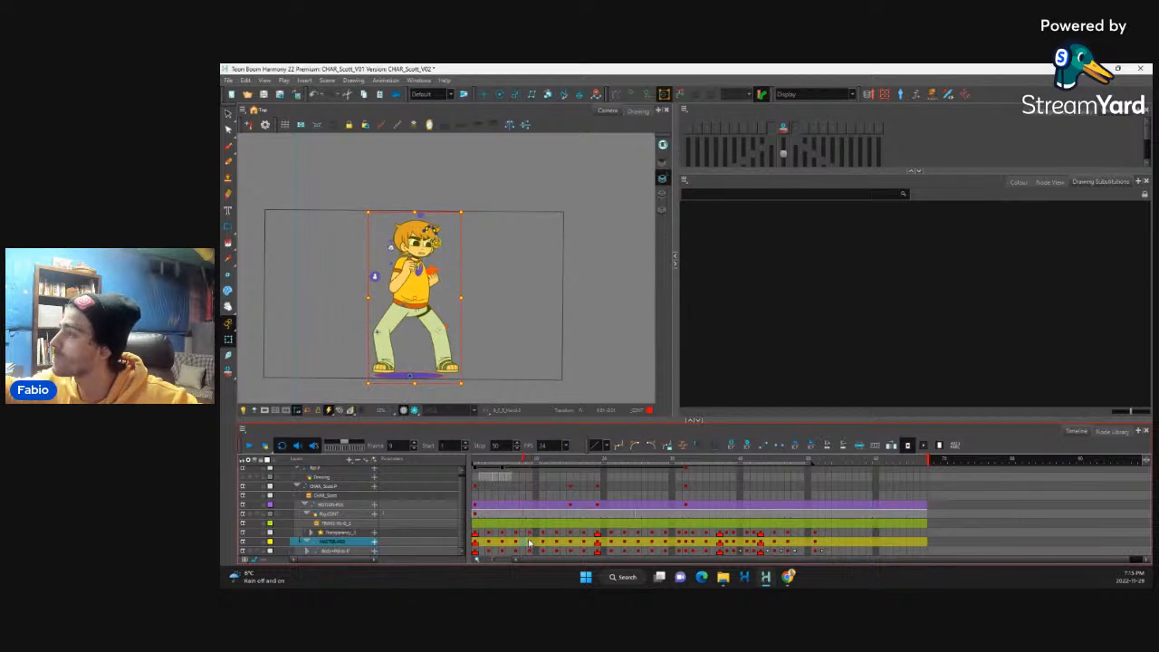
{"action": "left_click_drag", "start_coordinate": [530, 534], "coordinate": [530, 549]}
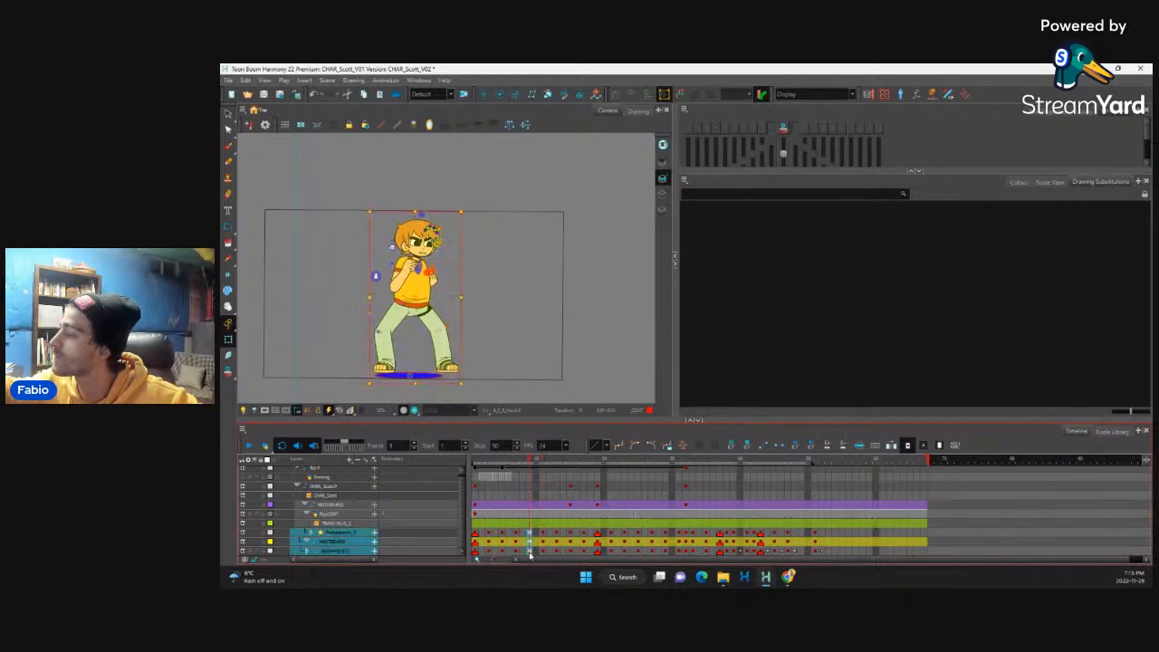
Step: Lengthen the hold before the punch around frames 8 to 10 by two frames on the selected master, transparency and body layers
{"action": "key", "text": "ctrl+j"}
{"action": "key", "text": "."}
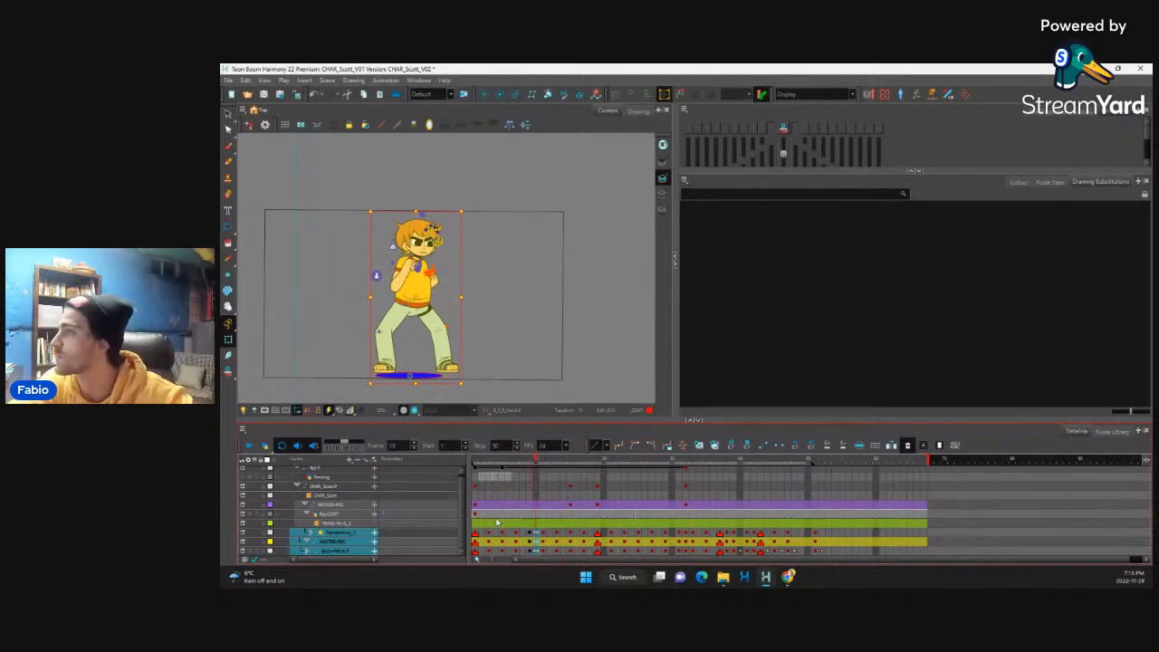
{"action": "key", "text": "."}
{"action": "key", "text": "."}
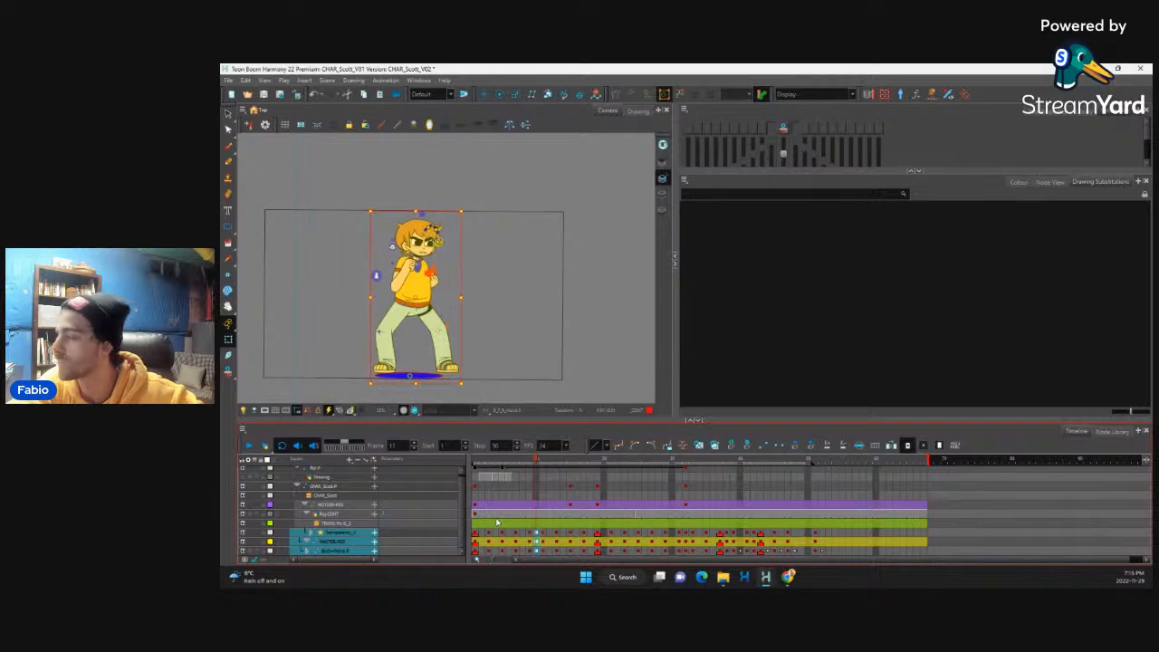
{"action": "key", "text": "plus"}
{"action": "key", "text": "plus"}
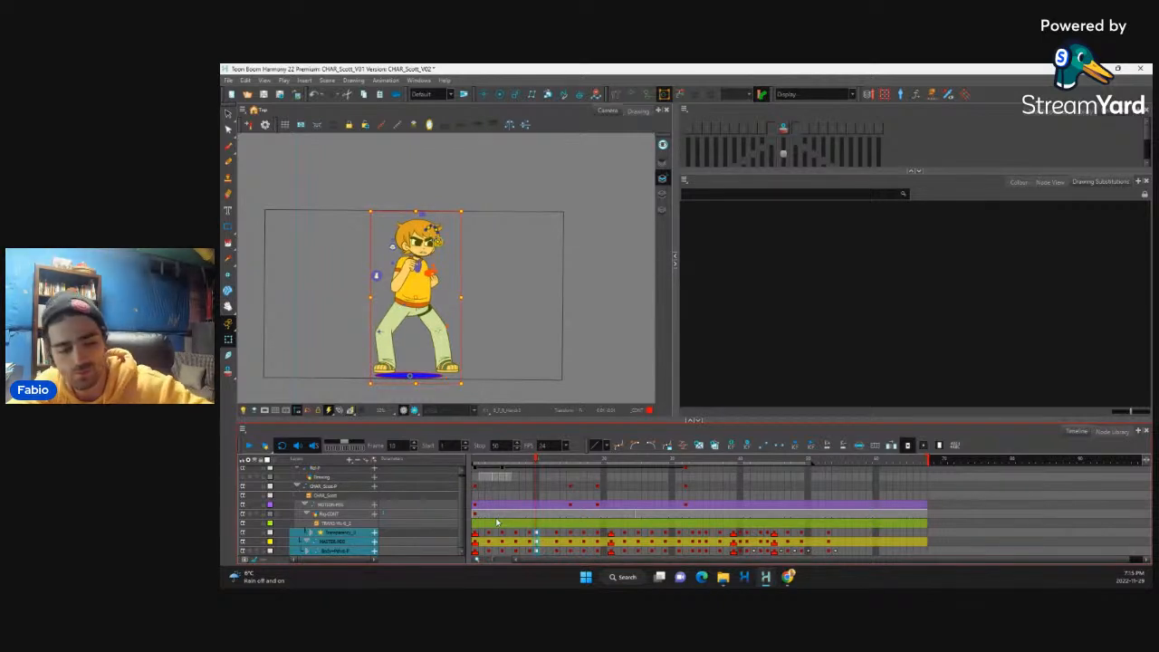
{"action": "key", "text": "minus"}
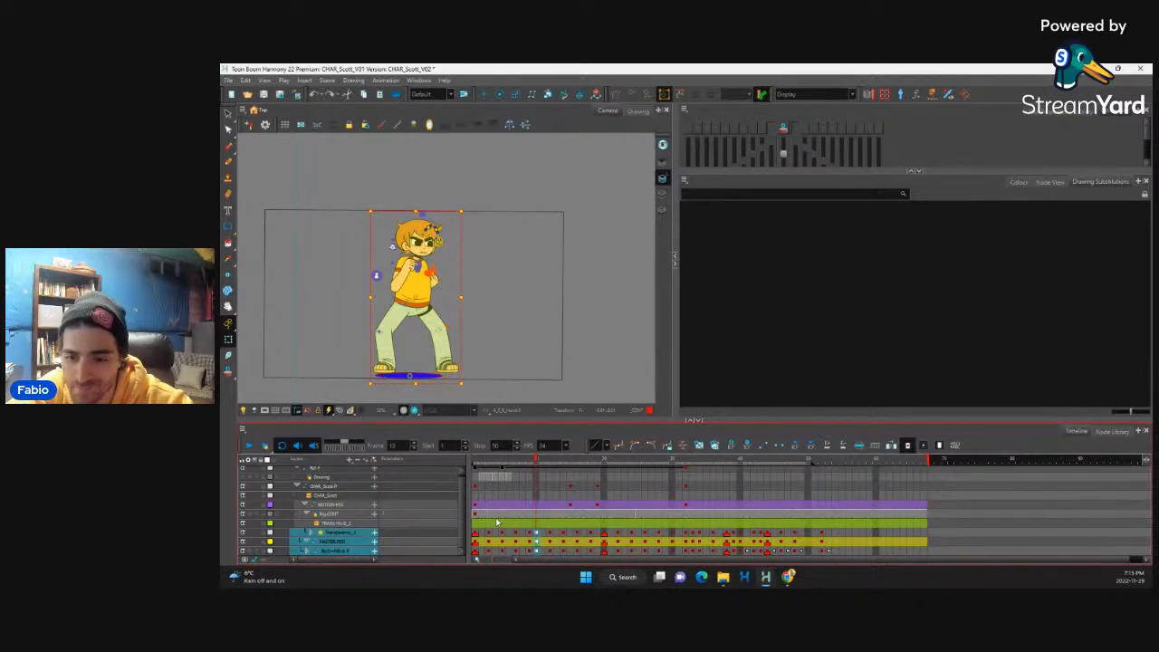
{"action": "key", "text": "comma"}
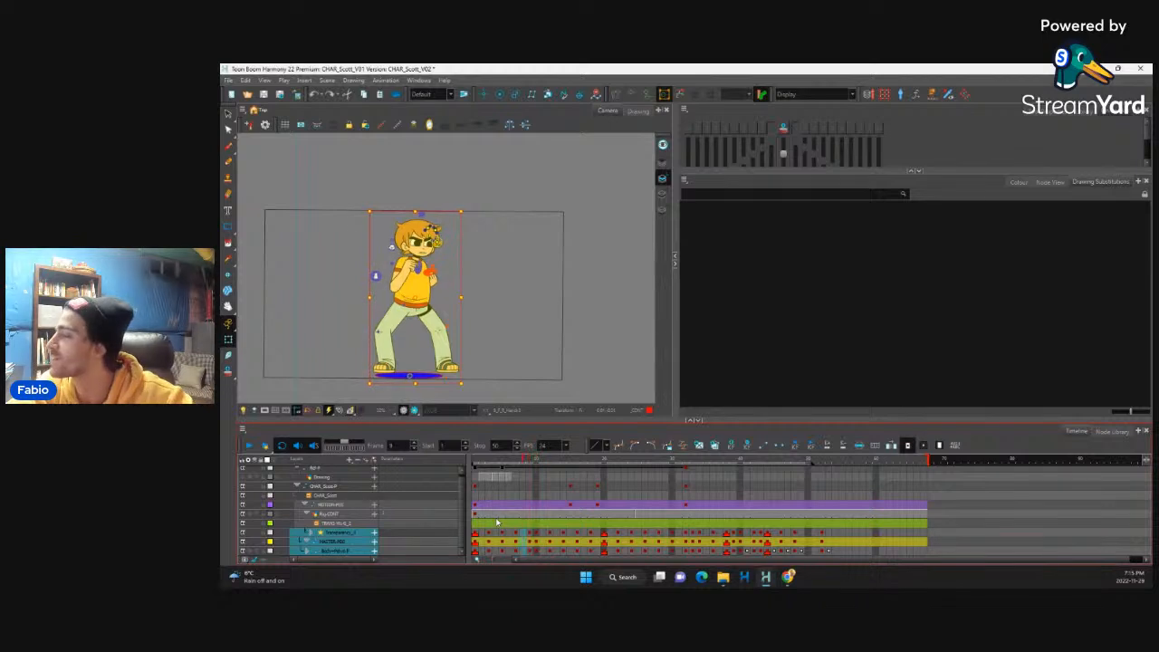
{"action": "key", "text": "plus"}
{"action": "key", "text": "period"}
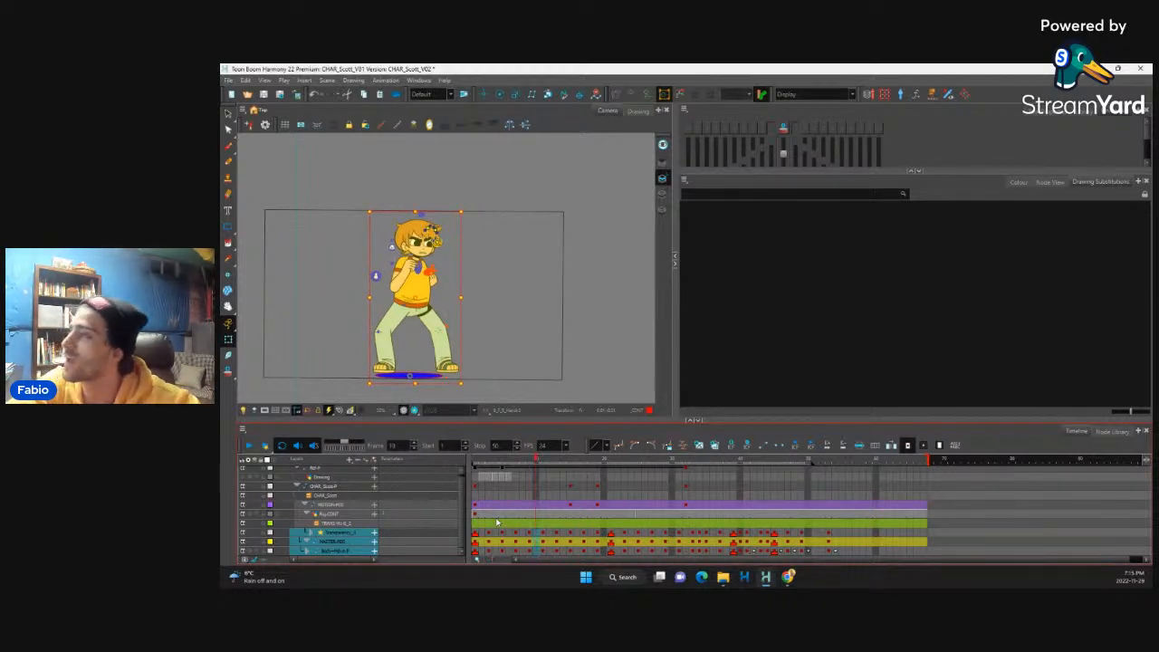
Step: Flip through the frames around frame 9 and play back the animation to check the lengthened hold
{"action": "key", "text": "comma"}
{"action": "key", "text": "comma"}
{"action": "key", "text": "comma"}
{"action": "key", "text": "period"}
{"action": "key", "text": "period"}
{"action": "key", "text": "period"}
{"action": "key", "text": "period"}
{"action": "key", "text": "comma"}
{"action": "key", "text": "comma"}
{"action": "key", "text": "comma"}
{"action": "key", "text": "comma"}
{"action": "key", "text": "comma"}
{"action": "key", "text": "comma"}
{"action": "key", "text": "comma"}
{"action": "key", "text": "comma"}
{"action": "key", "text": "comma"}
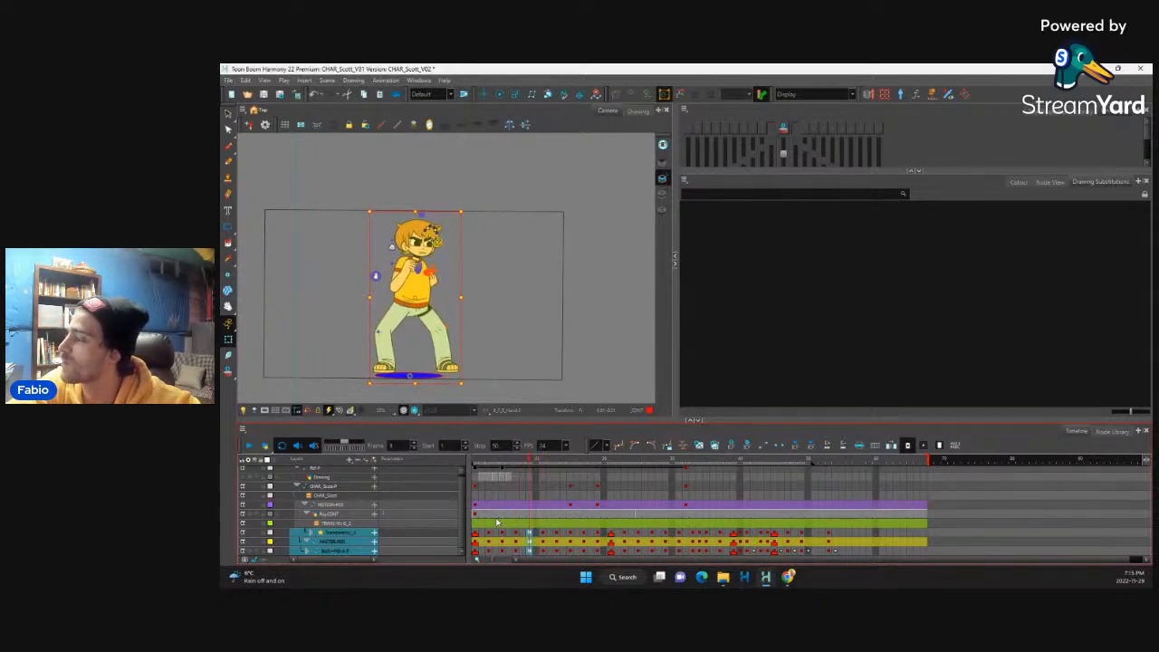
{"action": "left_click", "coordinate": [247, 445]}
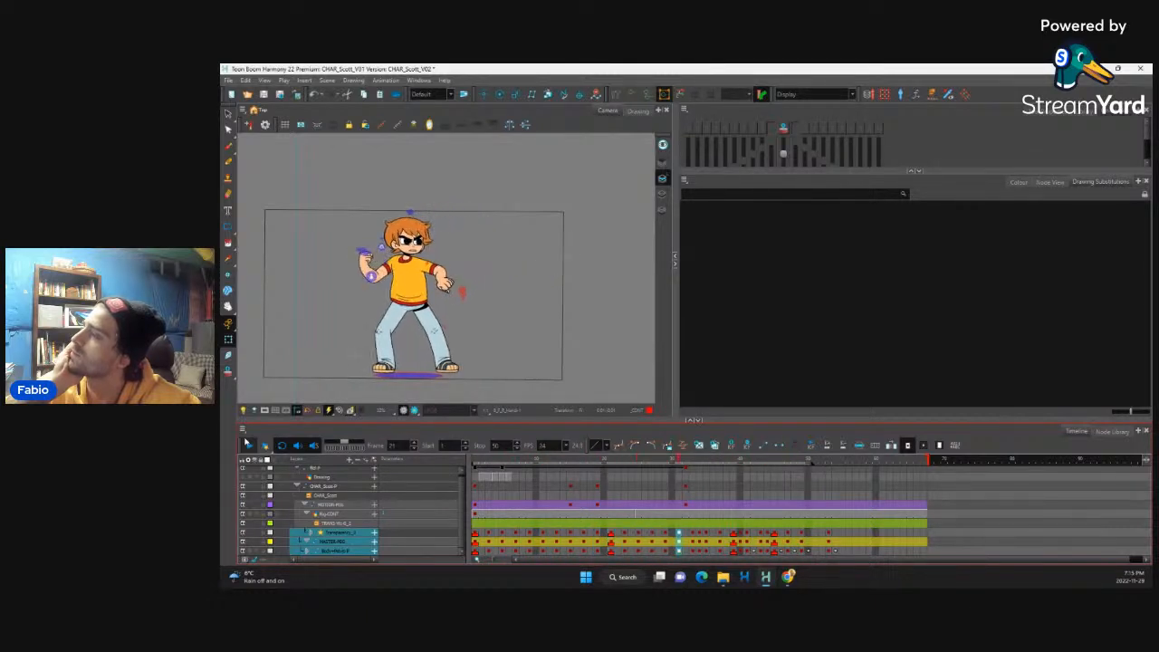
{"action": "left_click", "coordinate": [250, 445]}
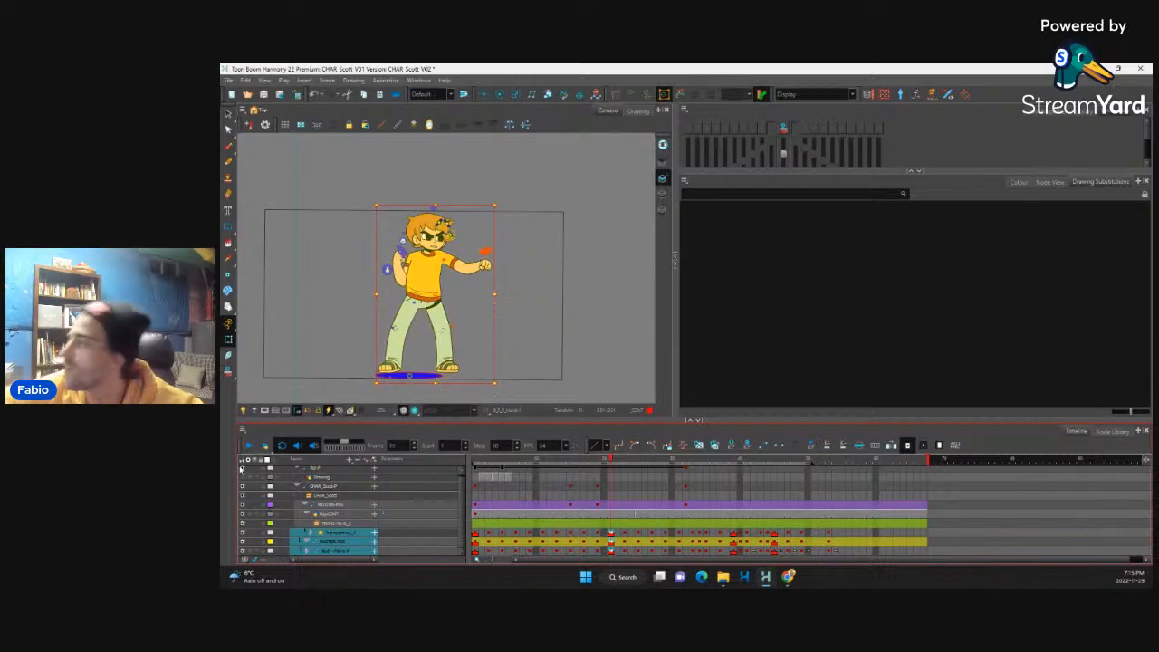